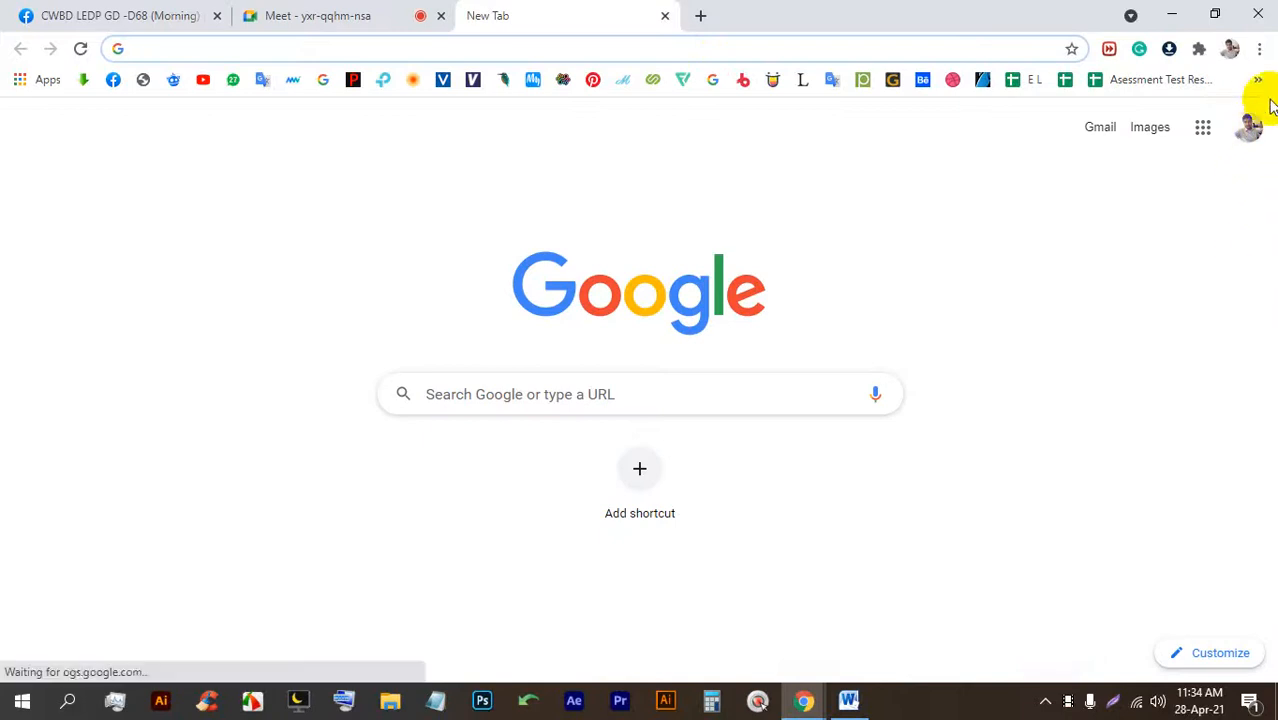
Open the Batch-68 attendance sheet and insert a 28-04-2021 column after 26-04-2021.
click(1257, 79)
scroll(975, 550, down, 9)
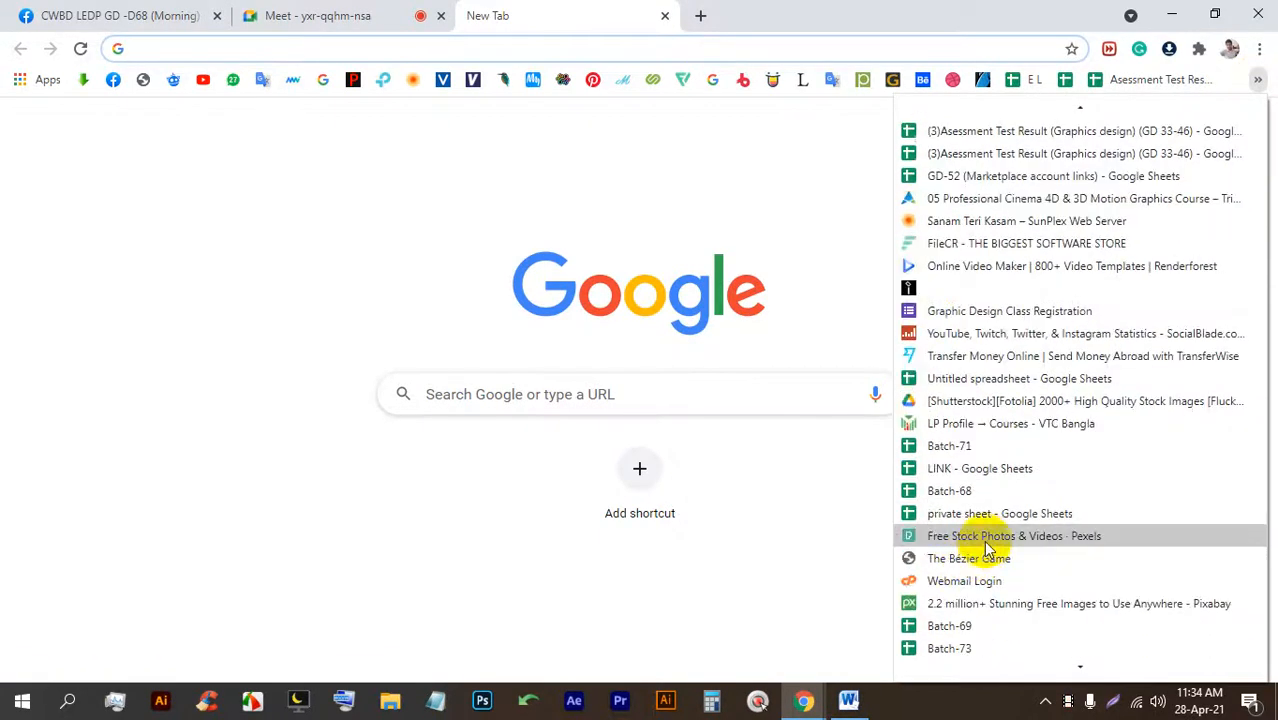
click(978, 490)
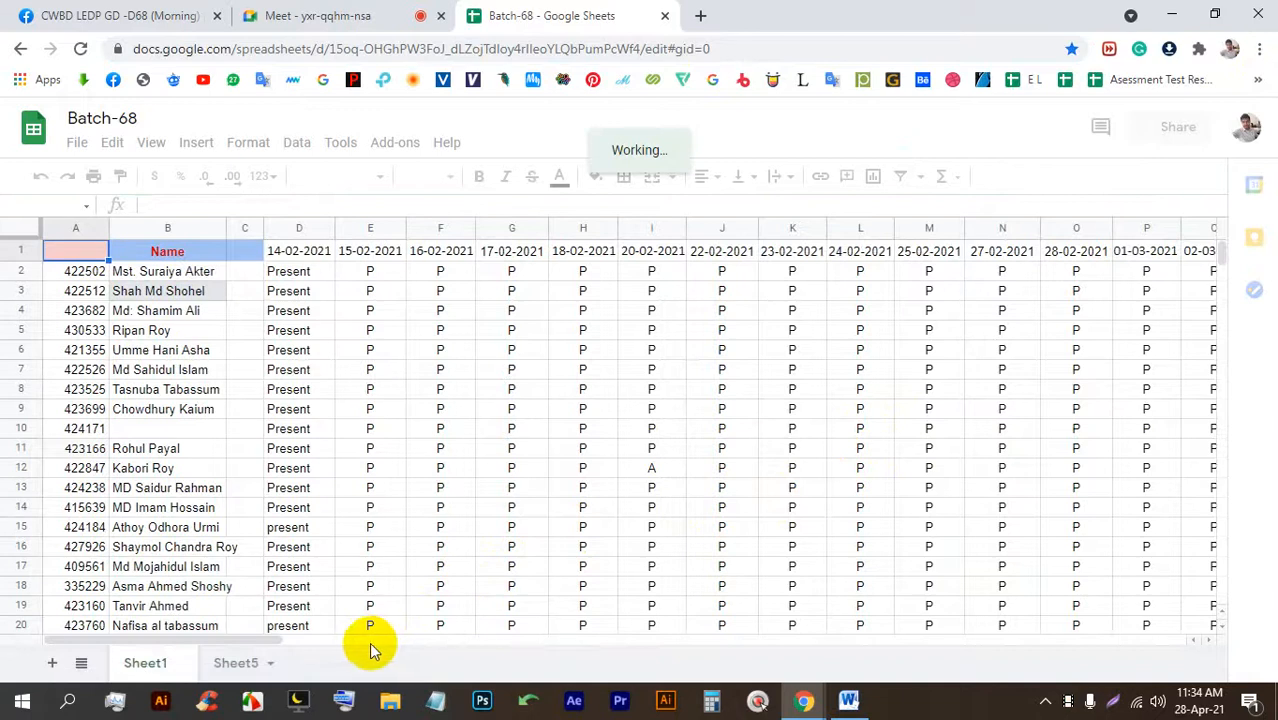
drag(268, 643, 711, 625)
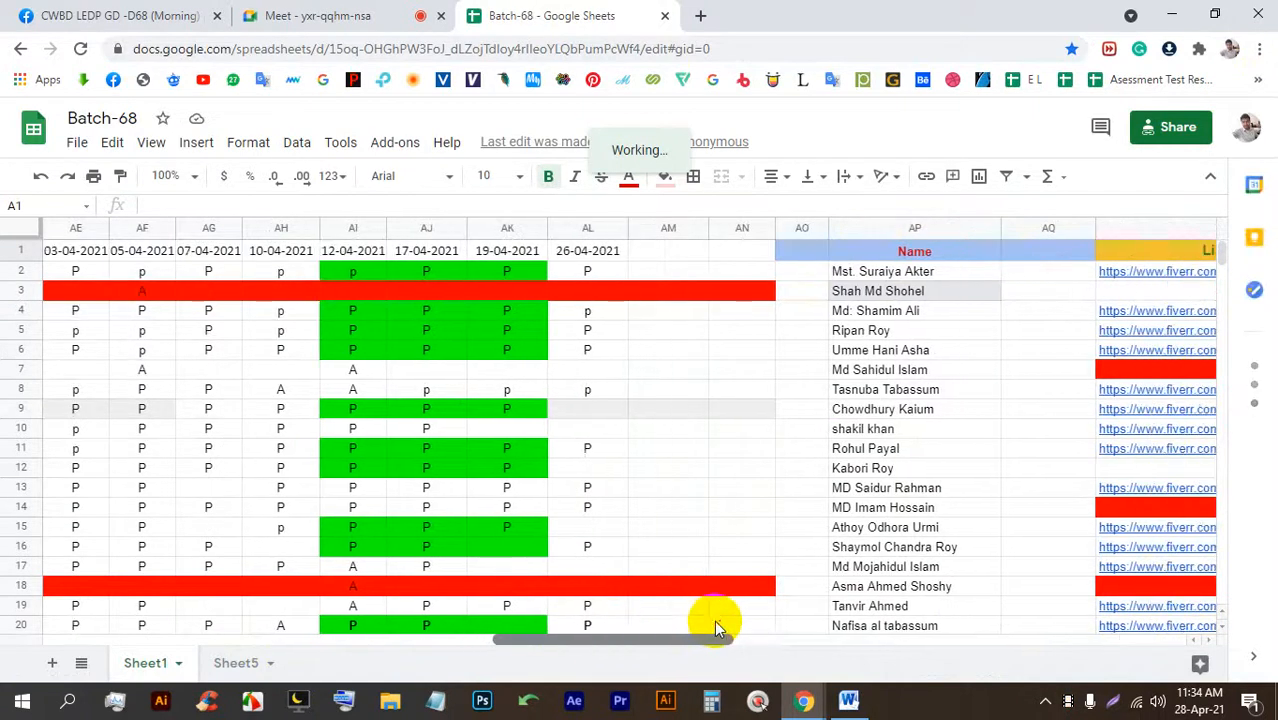
right_click(587, 228)
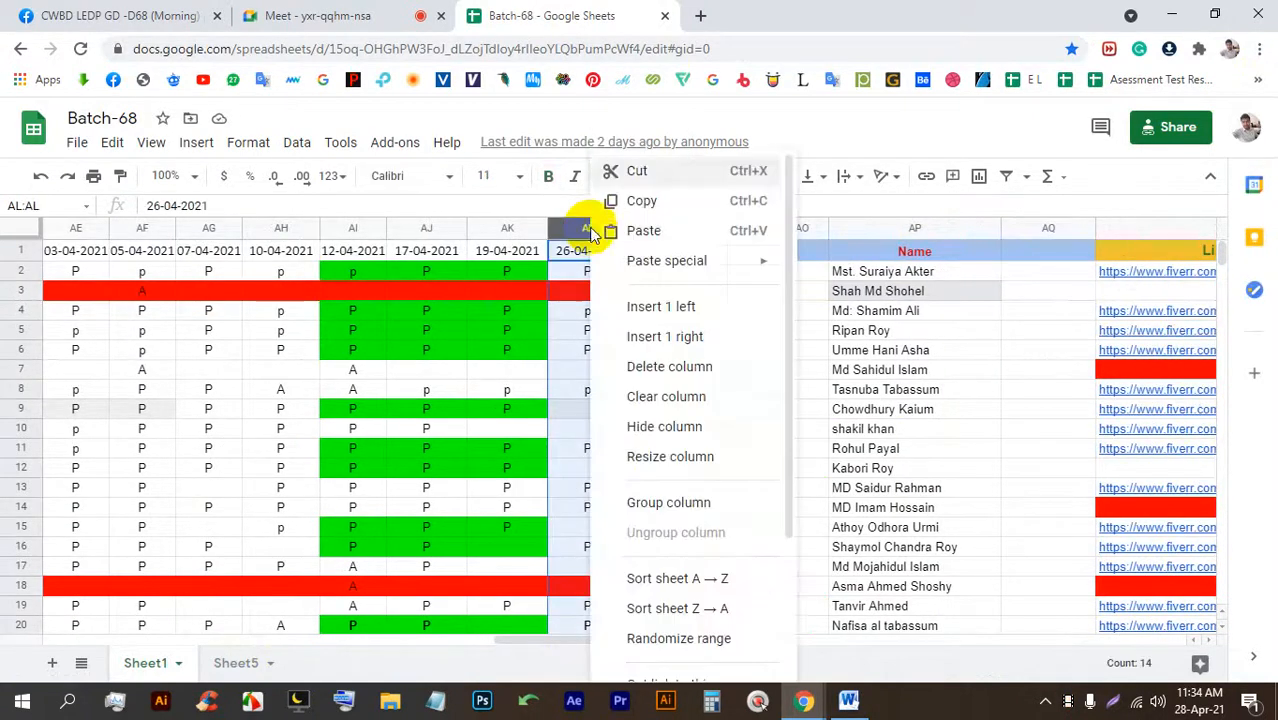
click(665, 337)
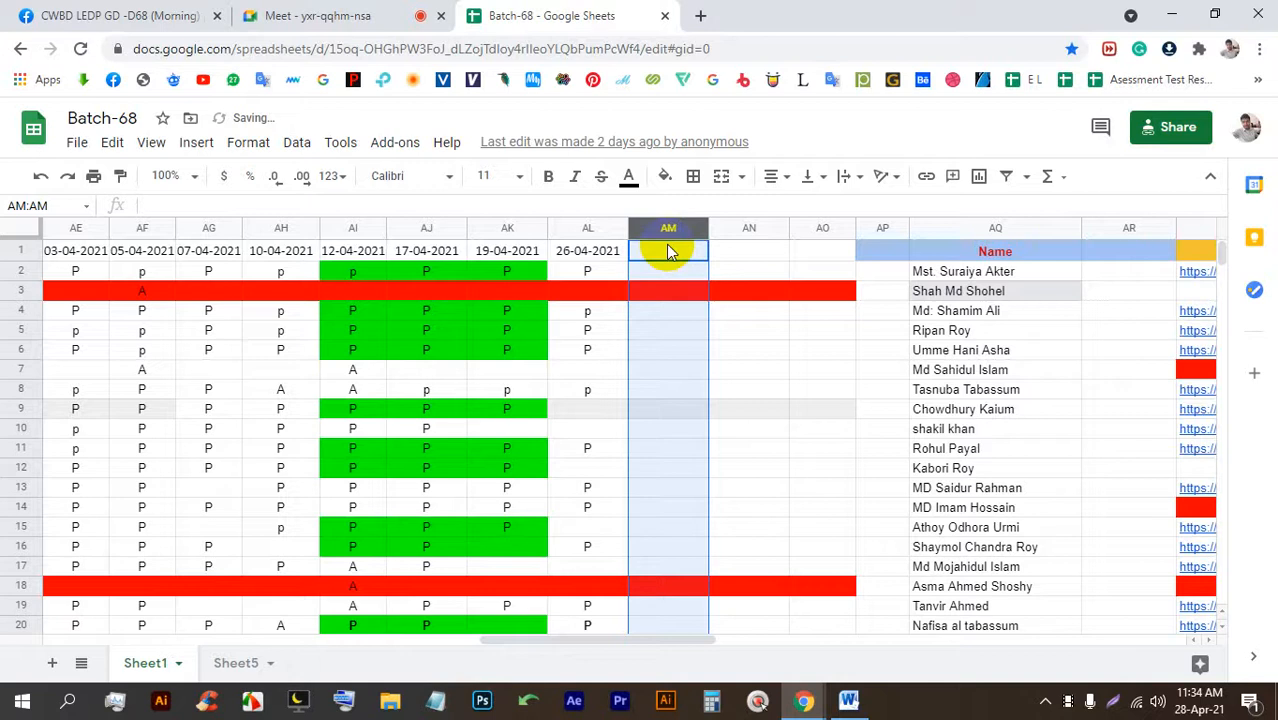
click(669, 262)
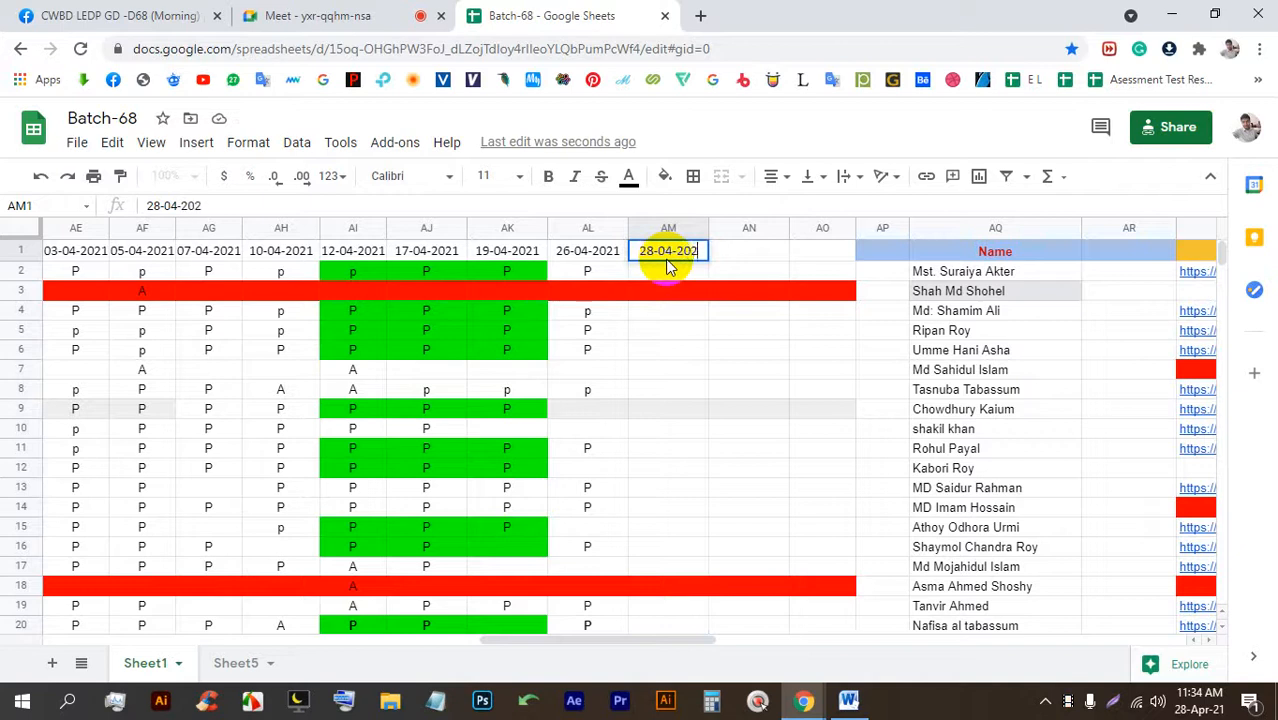
Copy the sheet's URL and post it in the Google Meet chat.
click(743, 52)
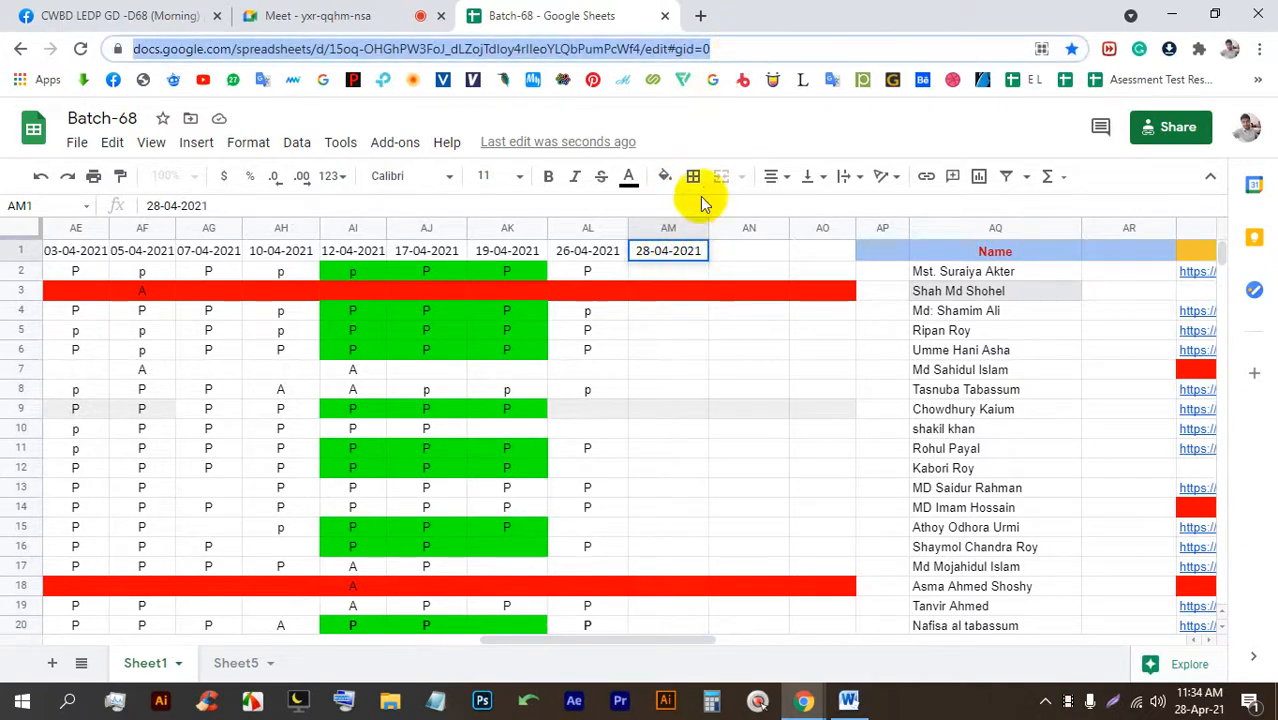
click(682, 279)
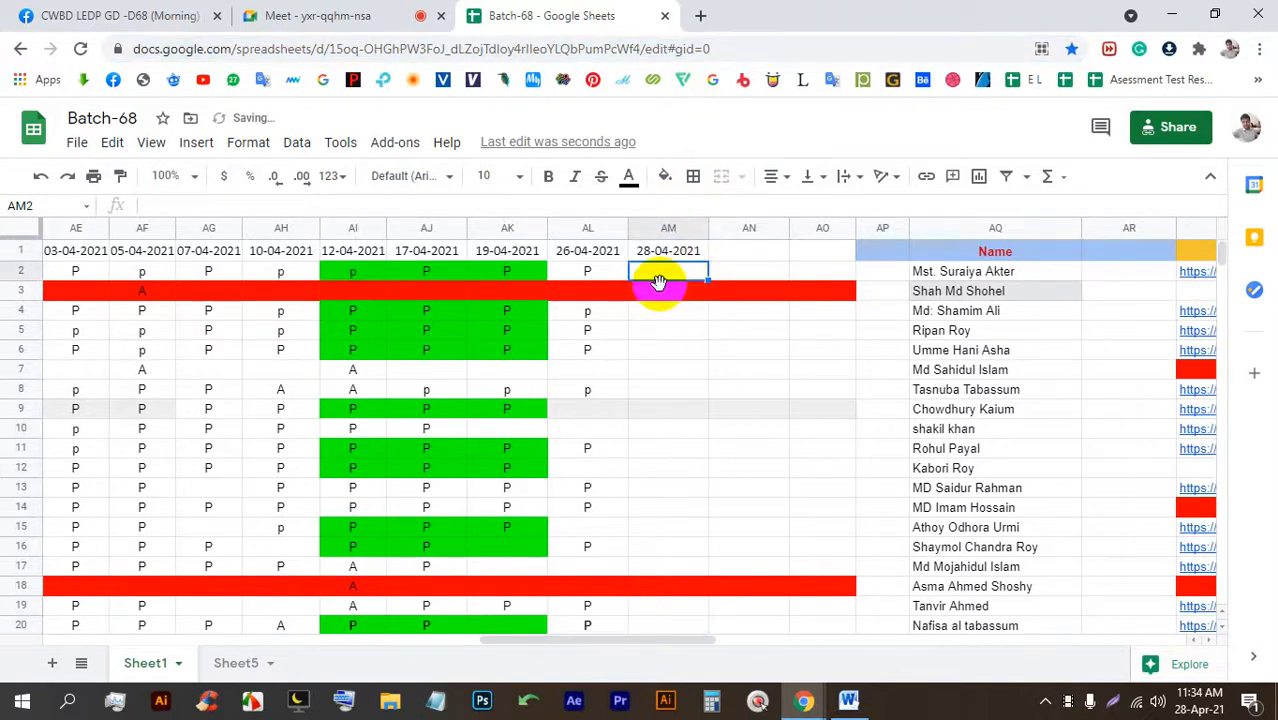
click(410, 15)
click(968, 130)
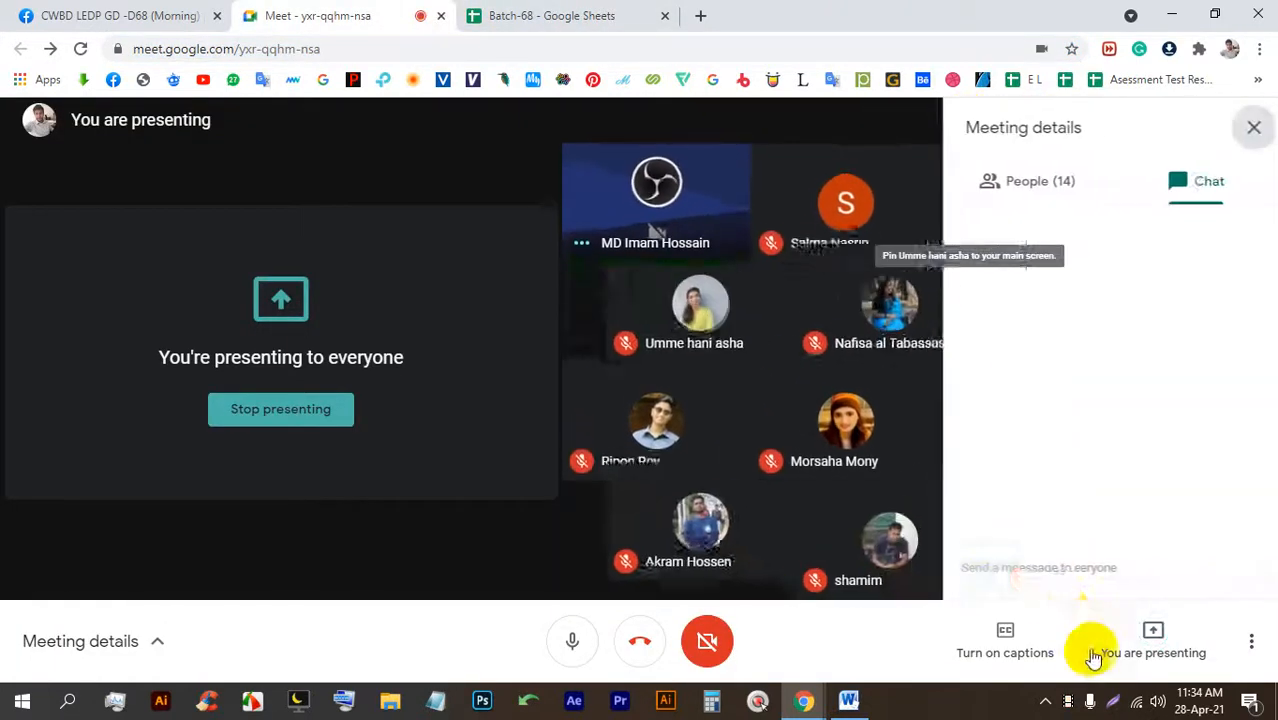
click(1049, 561)
key(Return)
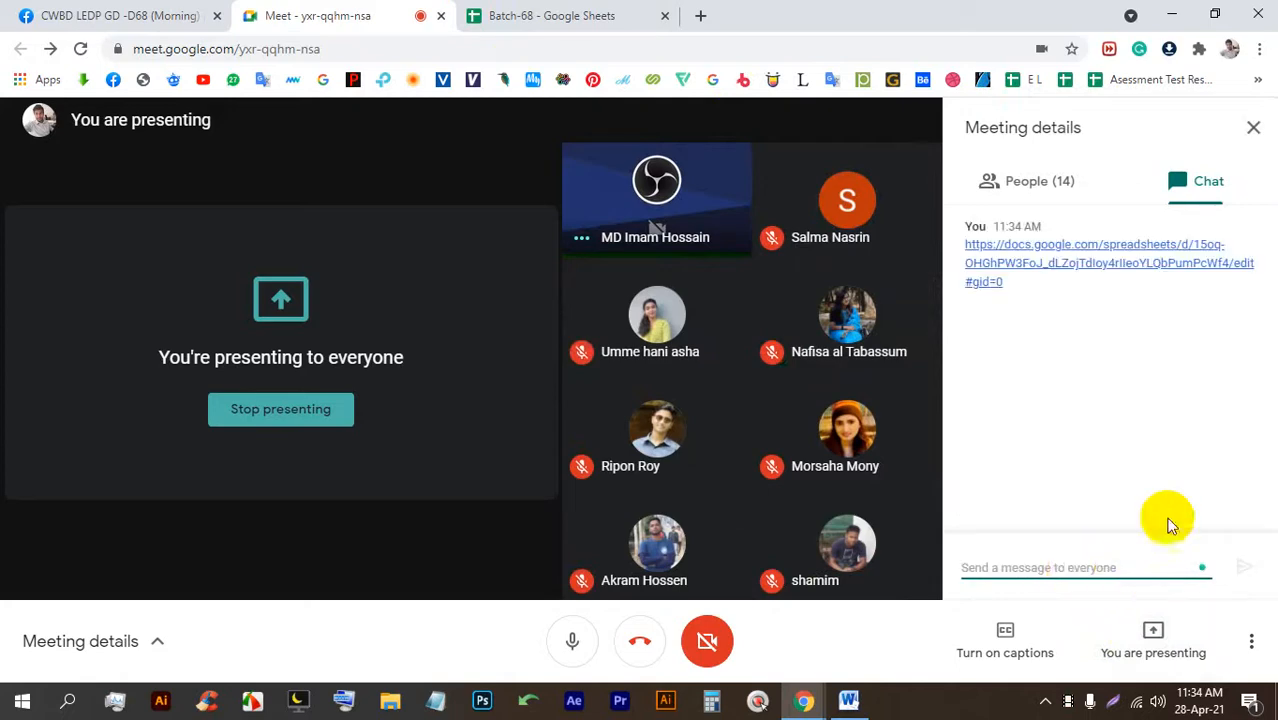
click(1253, 127)
View the group's logo post photos full size in the Facebook photo viewer.
click(108, 12)
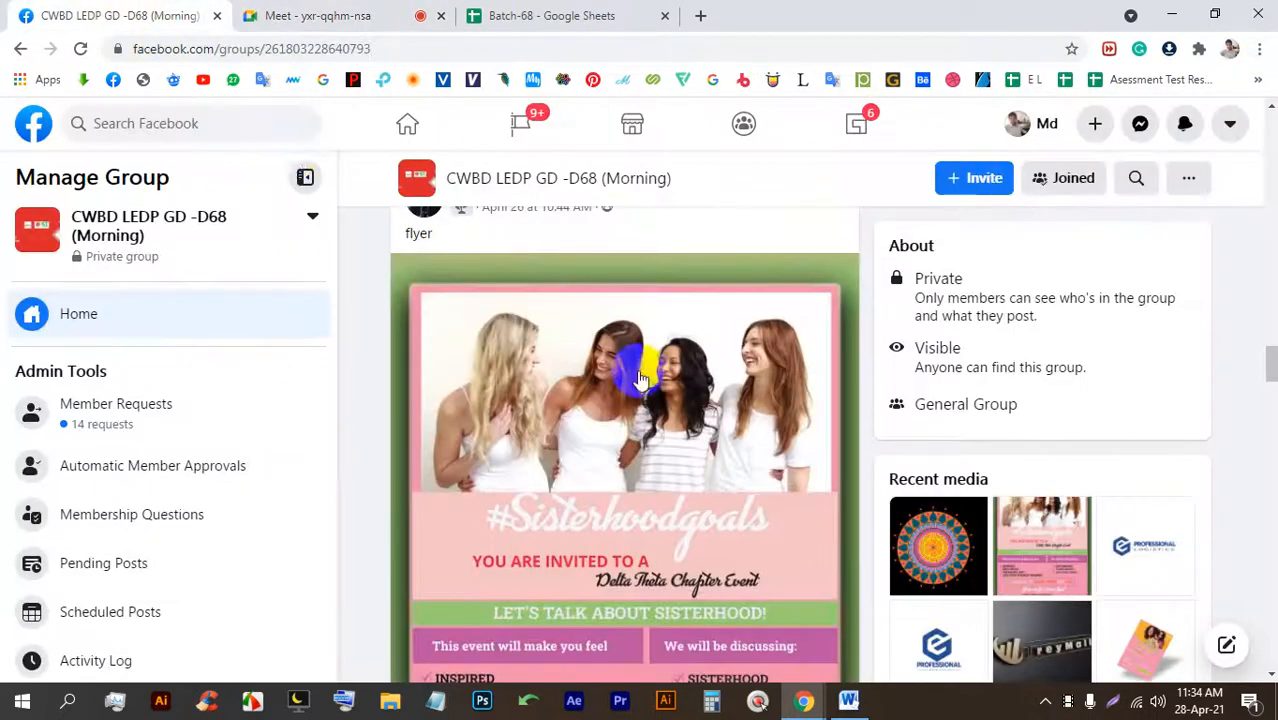
scroll(660, 379, down, 15)
scroll(660, 379, up, 10)
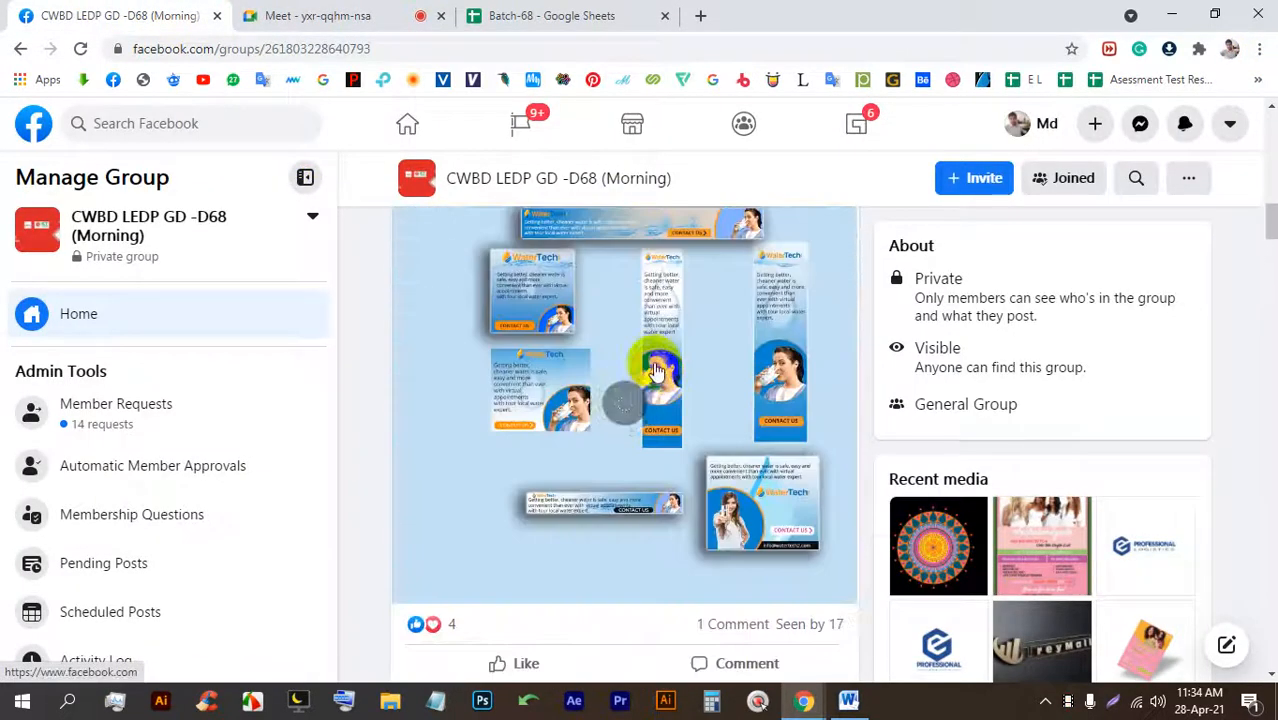
scroll(653, 368, down, 4)
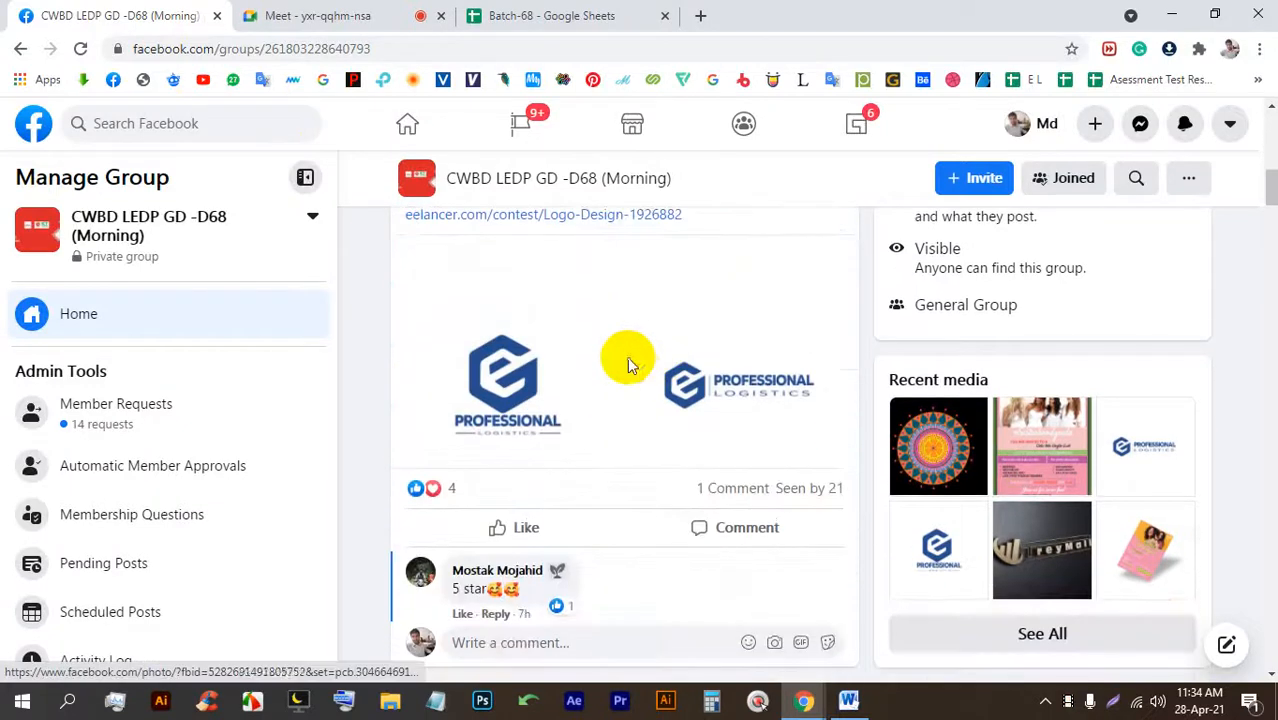
click(596, 341)
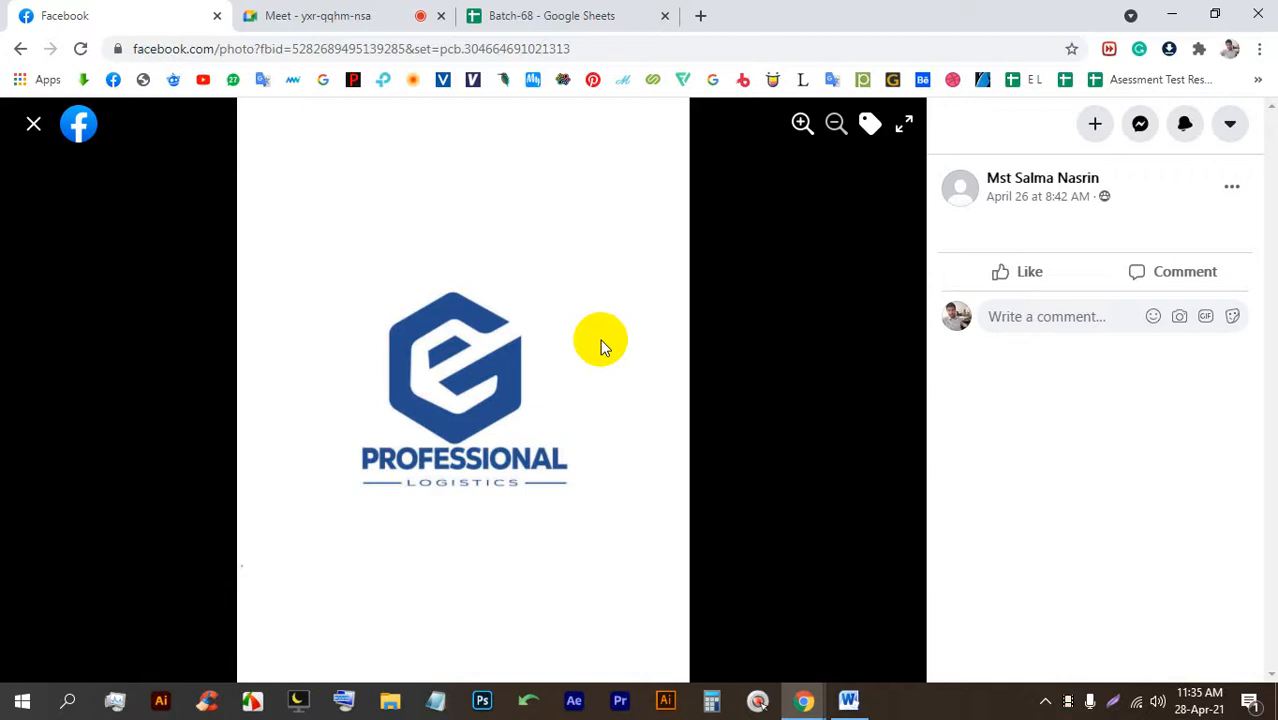
click(873, 397)
click(895, 392)
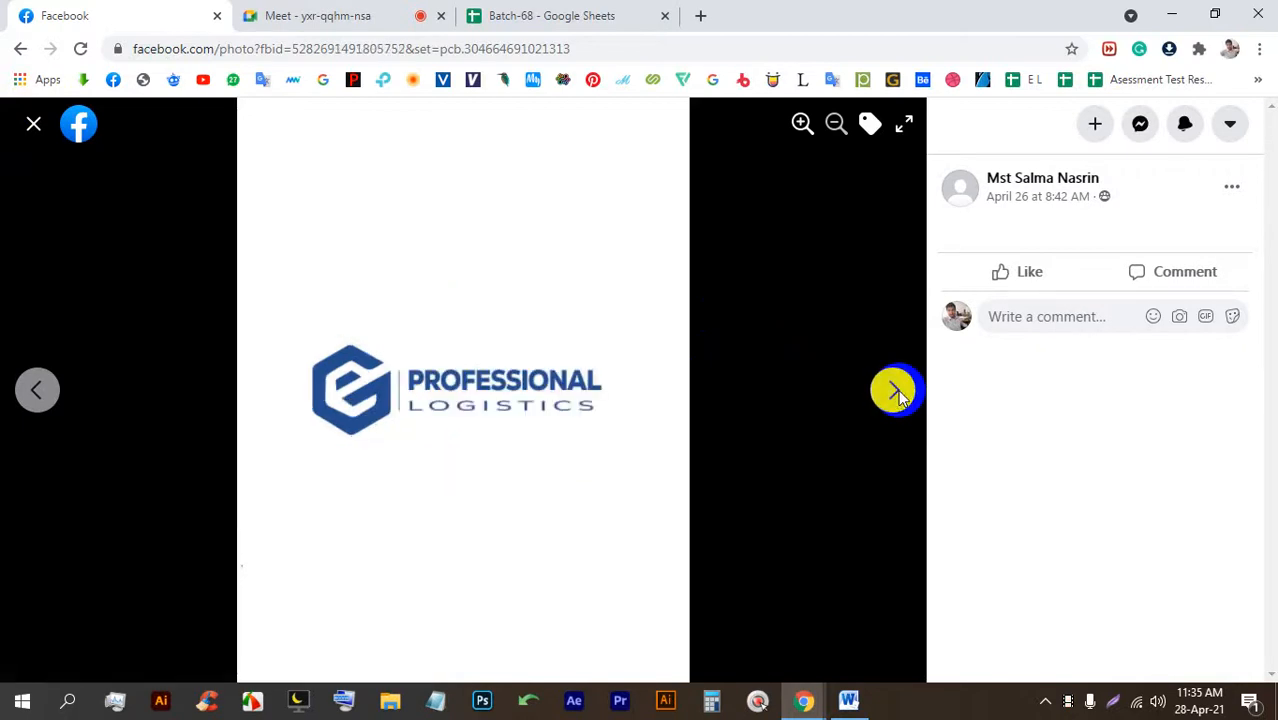
click(34, 124)
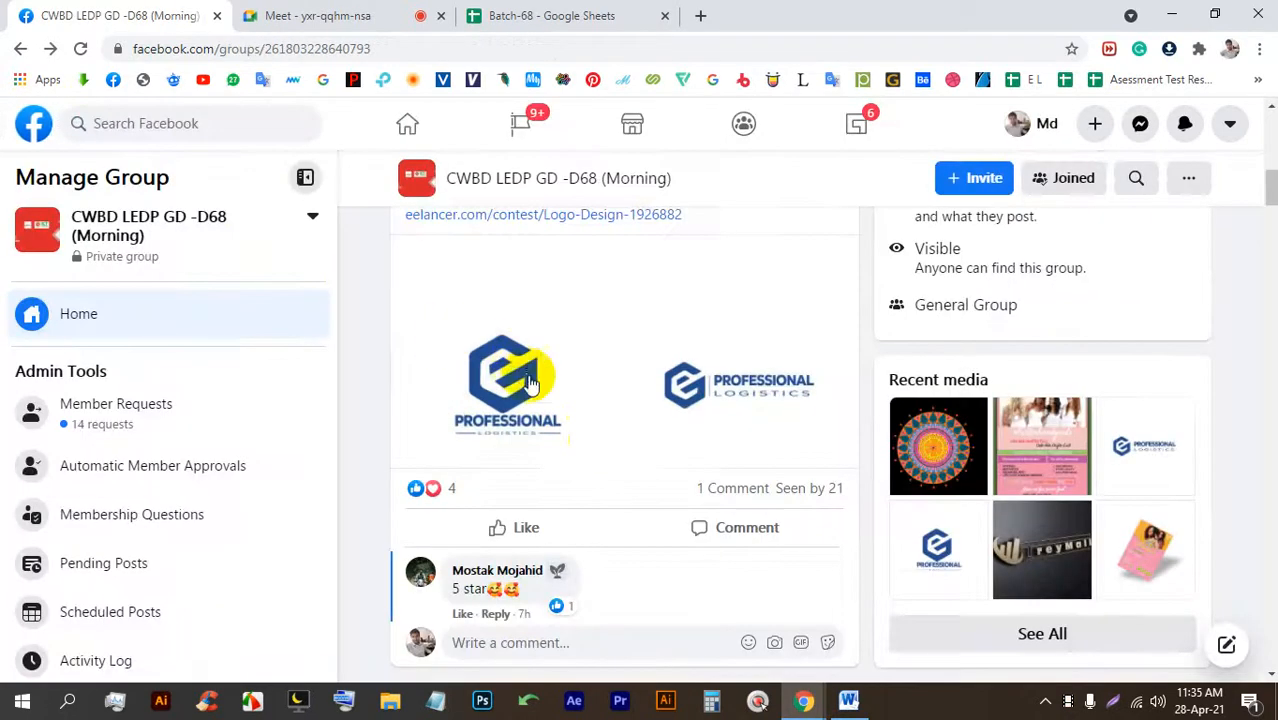
Play the WaterTech web banner GIF post twice.
scroll(601, 401, up, 1)
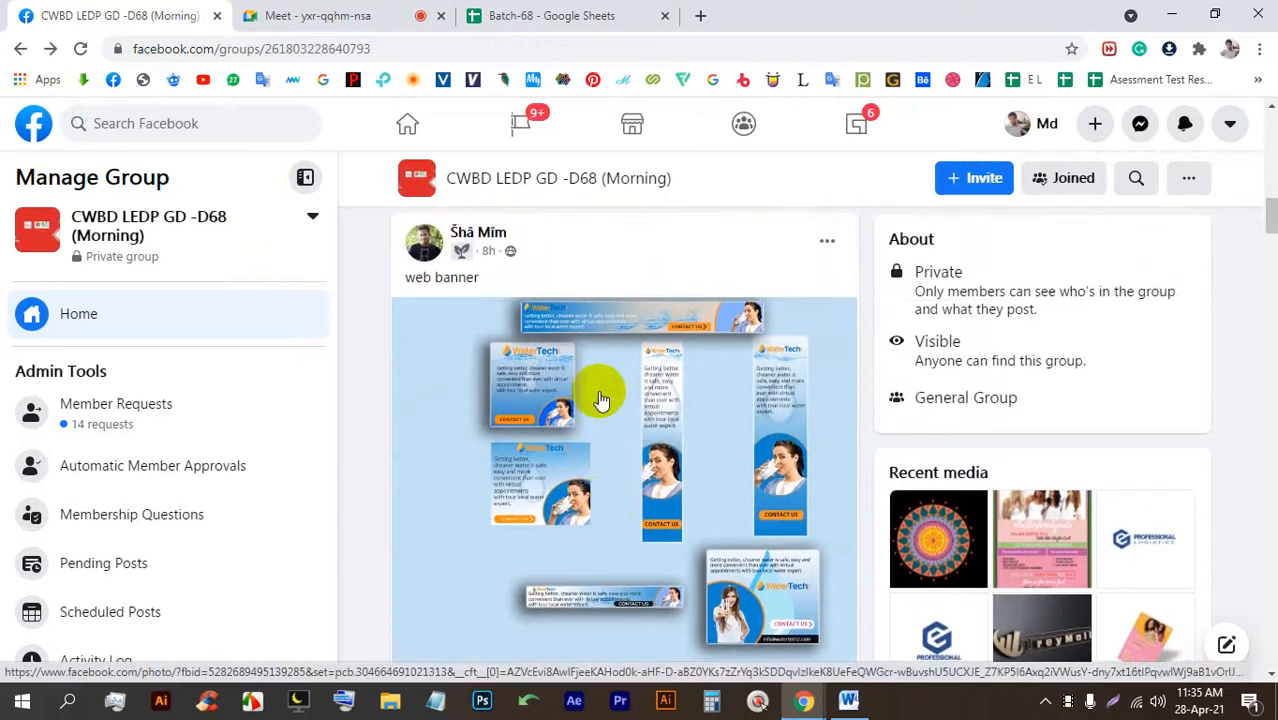
scroll(603, 401, down, 1)
click(621, 408)
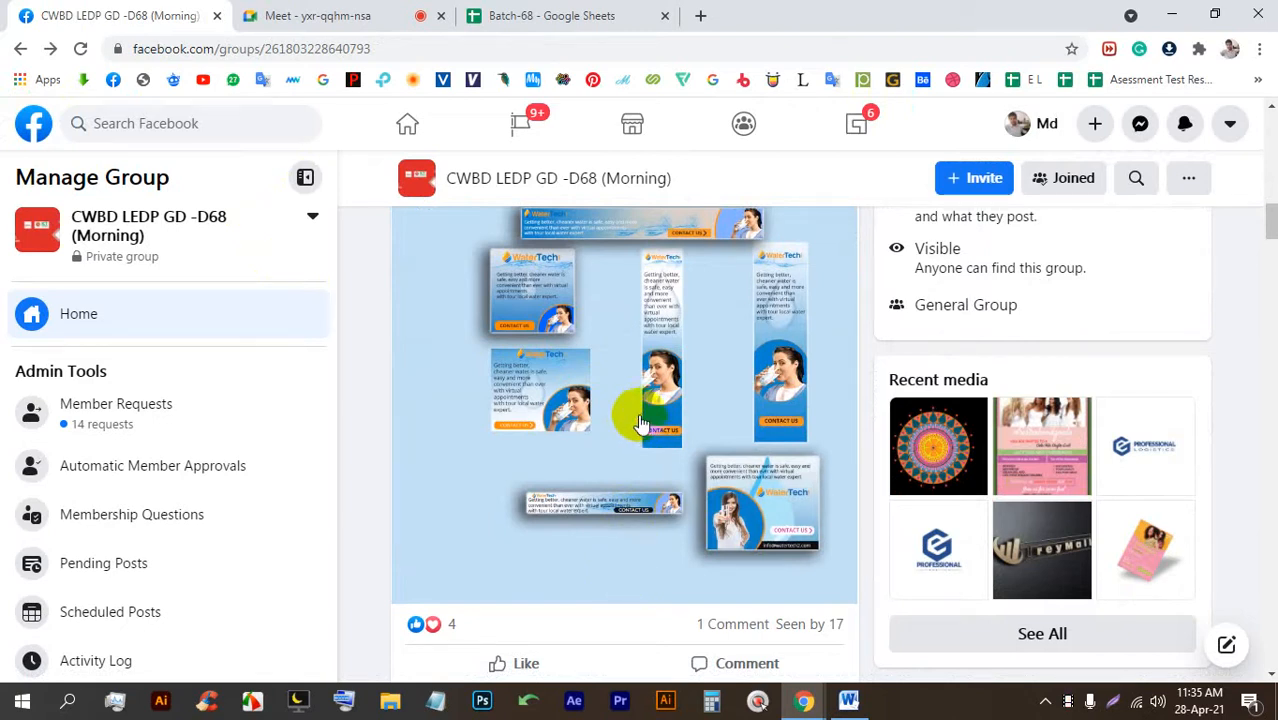
scroll(635, 445, up, 1)
click(624, 490)
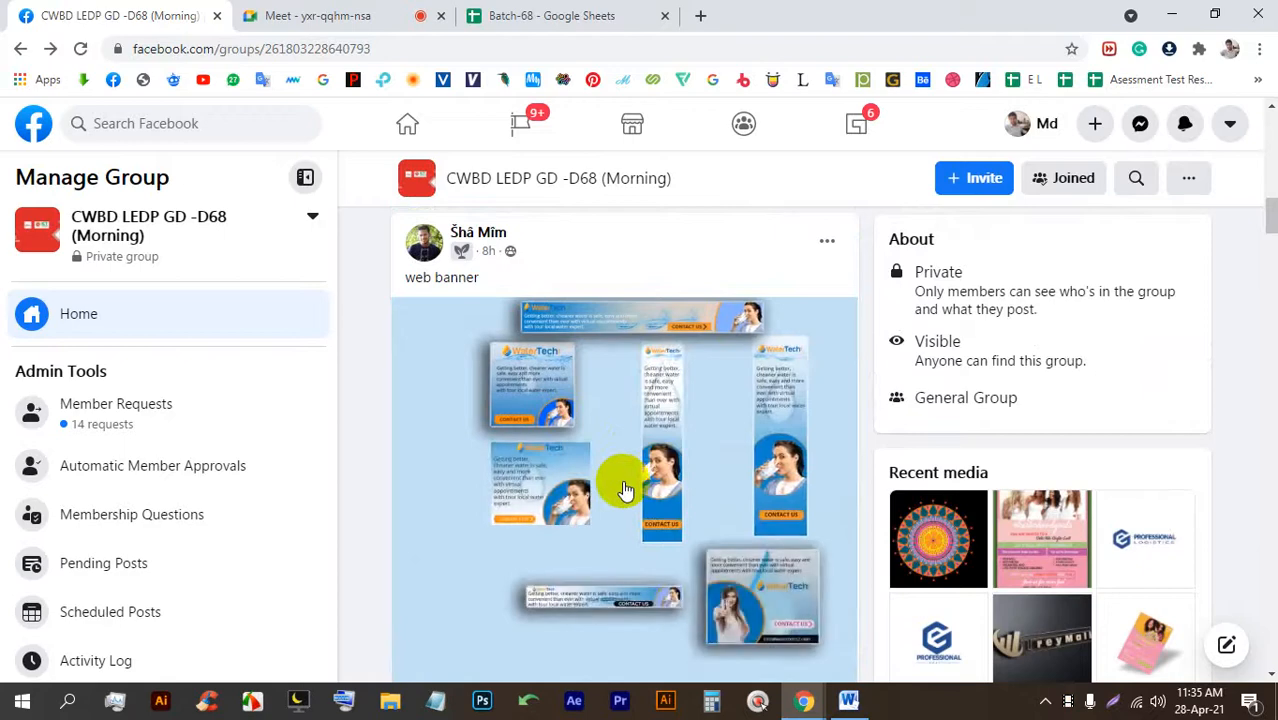
scroll(624, 490, down, 1)
scroll(624, 490, down, 8)
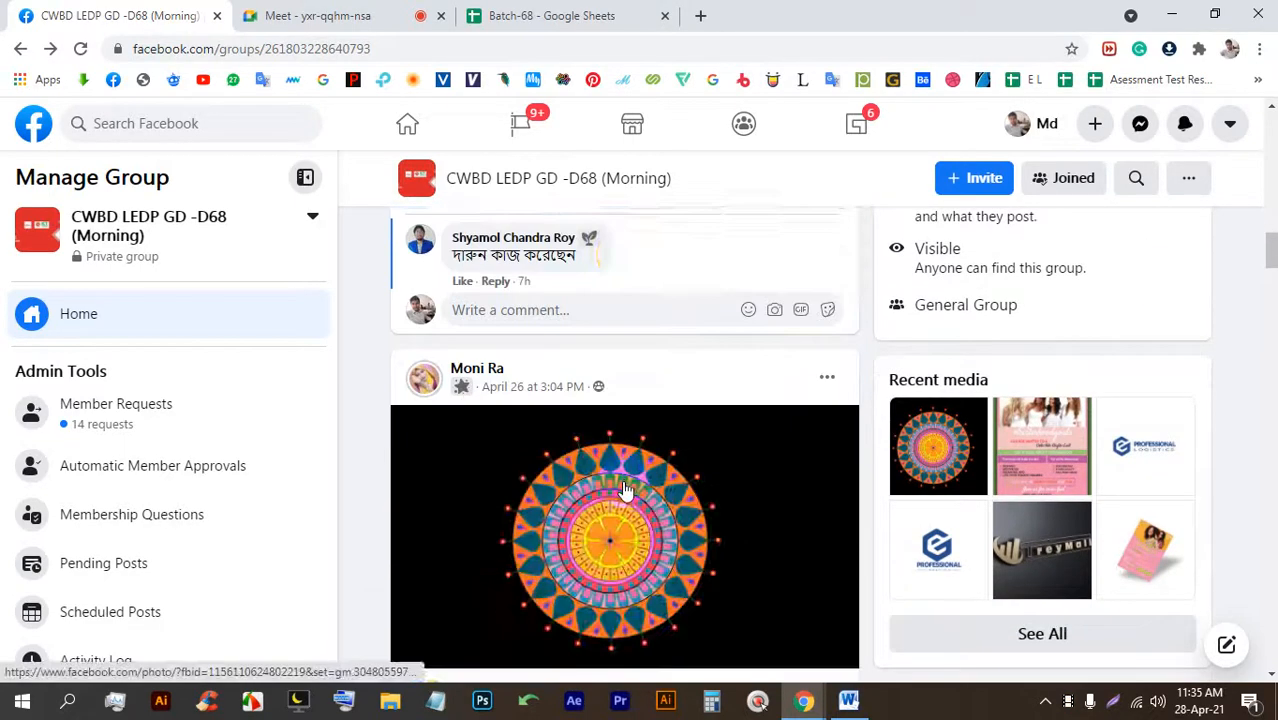
scroll(622, 475, up, 2)
View the mandala image full size, then go back to the Meet call.
click(624, 462)
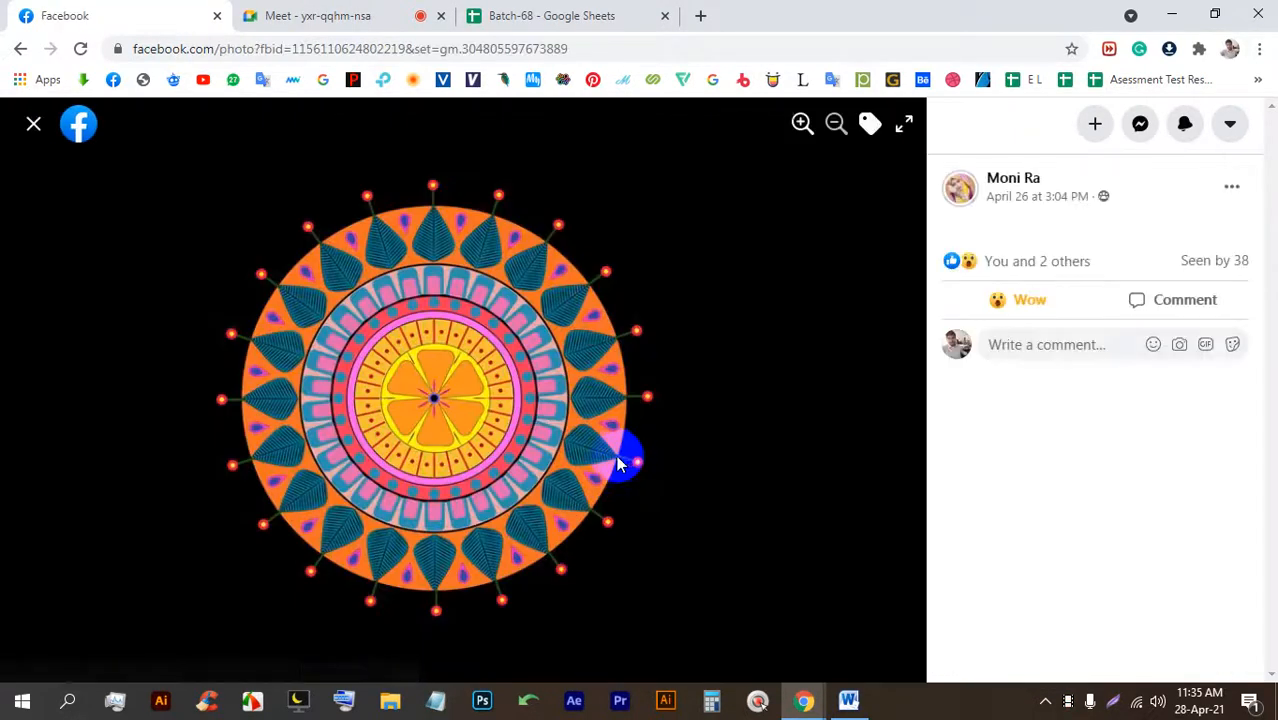
click(47, 129)
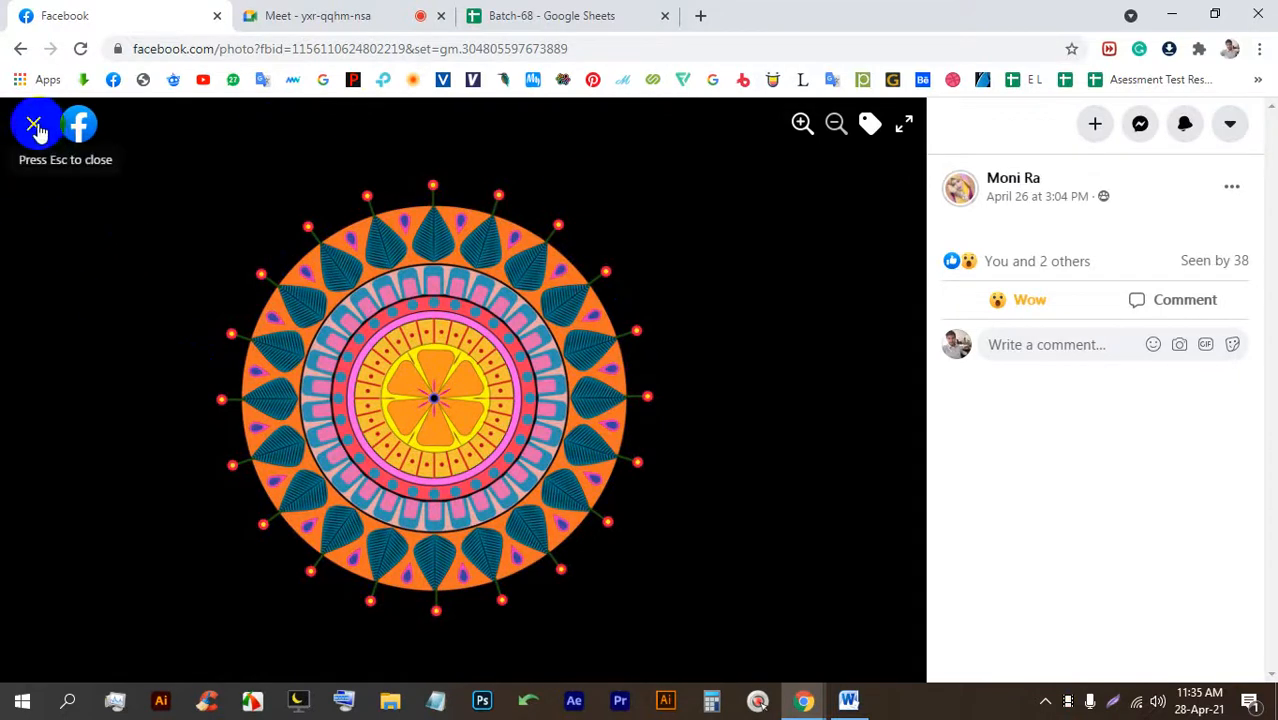
scroll(442, 393, up, 4)
scroll(452, 394, up, 3)
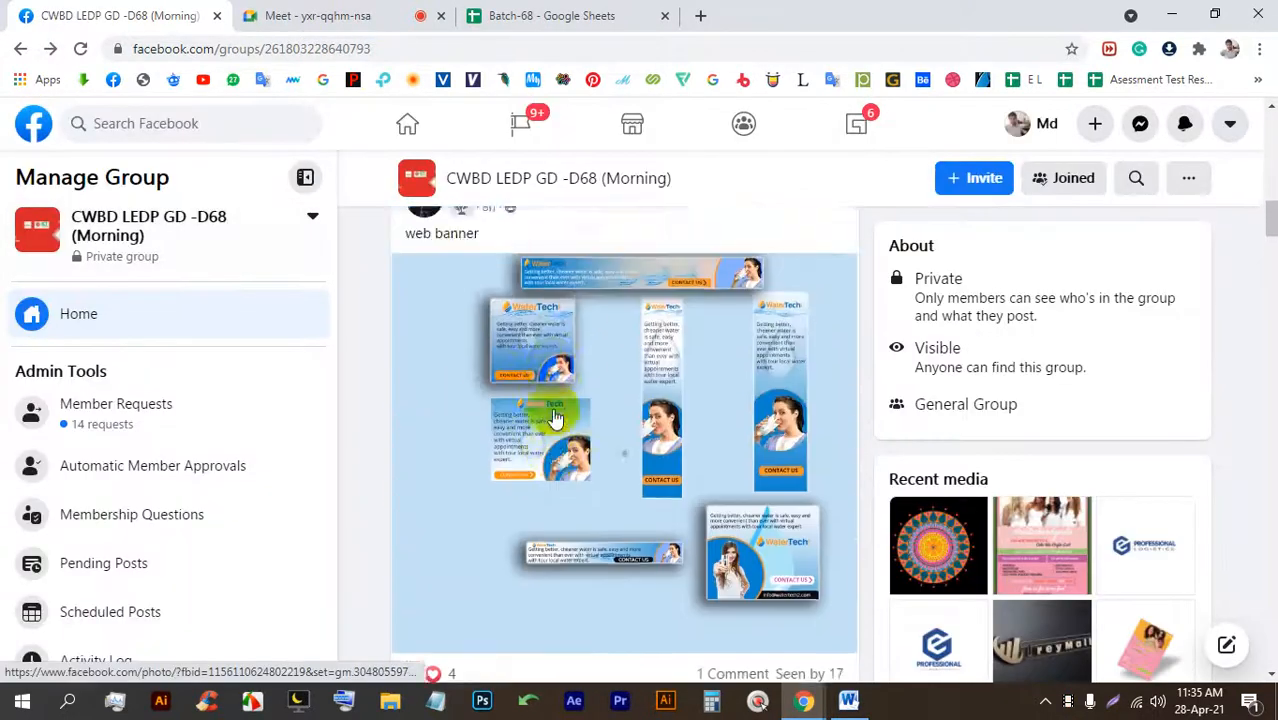
scroll(535, 390, down, 3)
scroll(535, 392, up, 3)
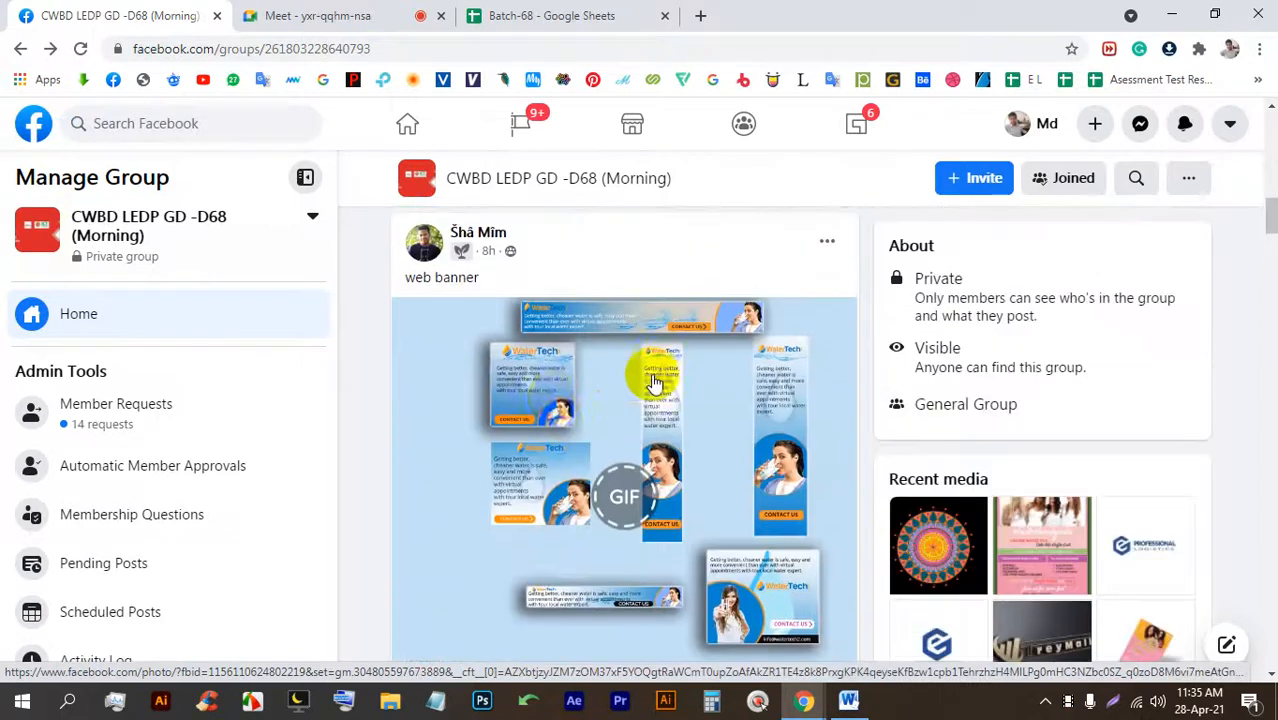
click(360, 12)
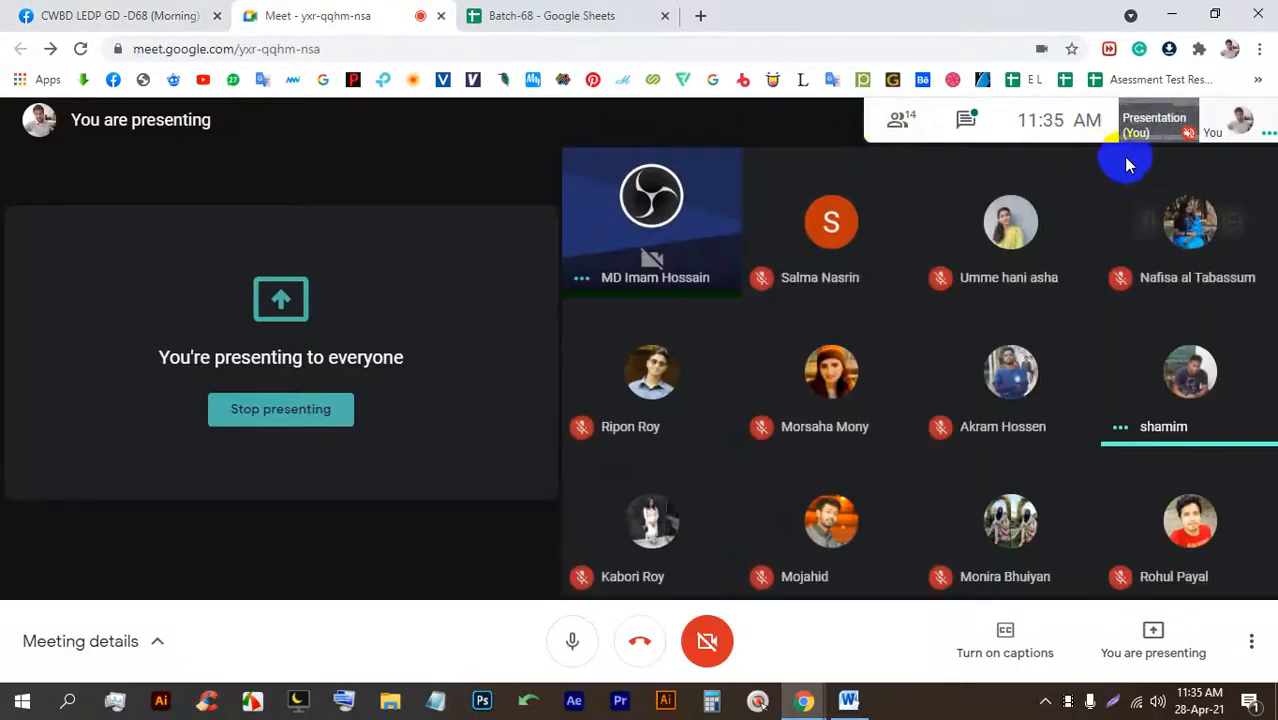
Open the freelancer.com Google Ads banner contest link from the Meet chat.
click(965, 119)
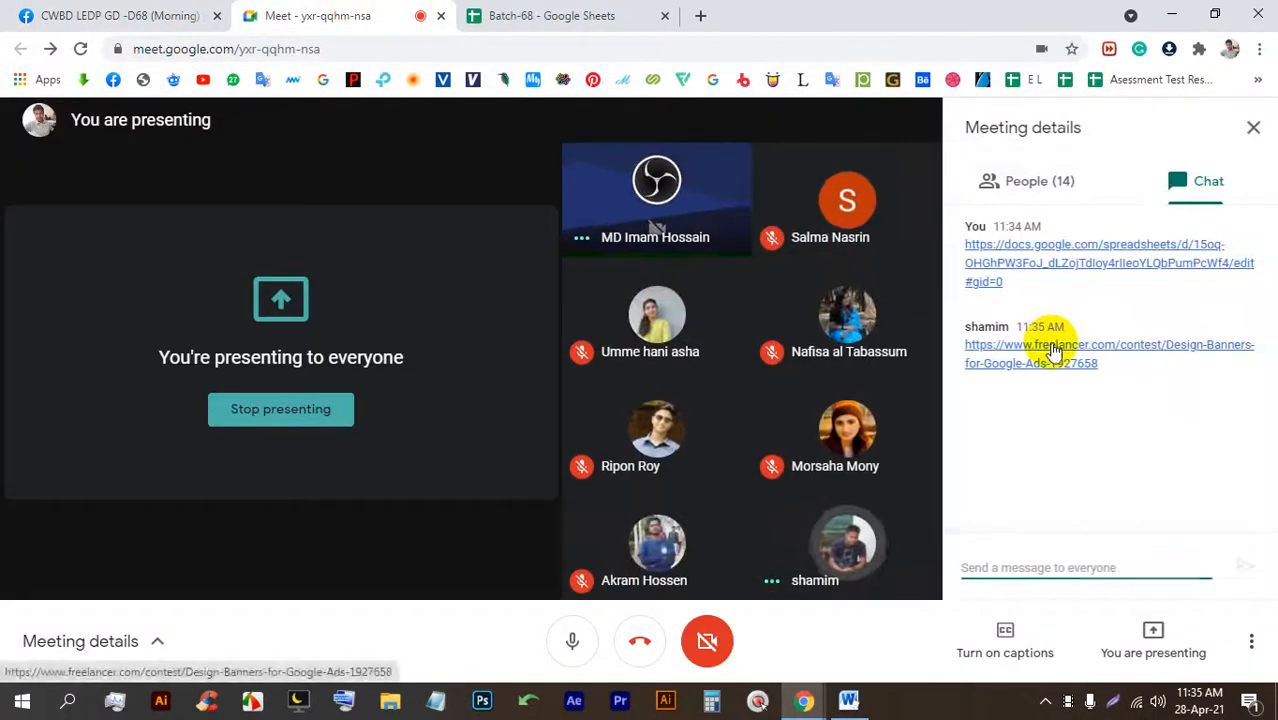
click(1050, 345)
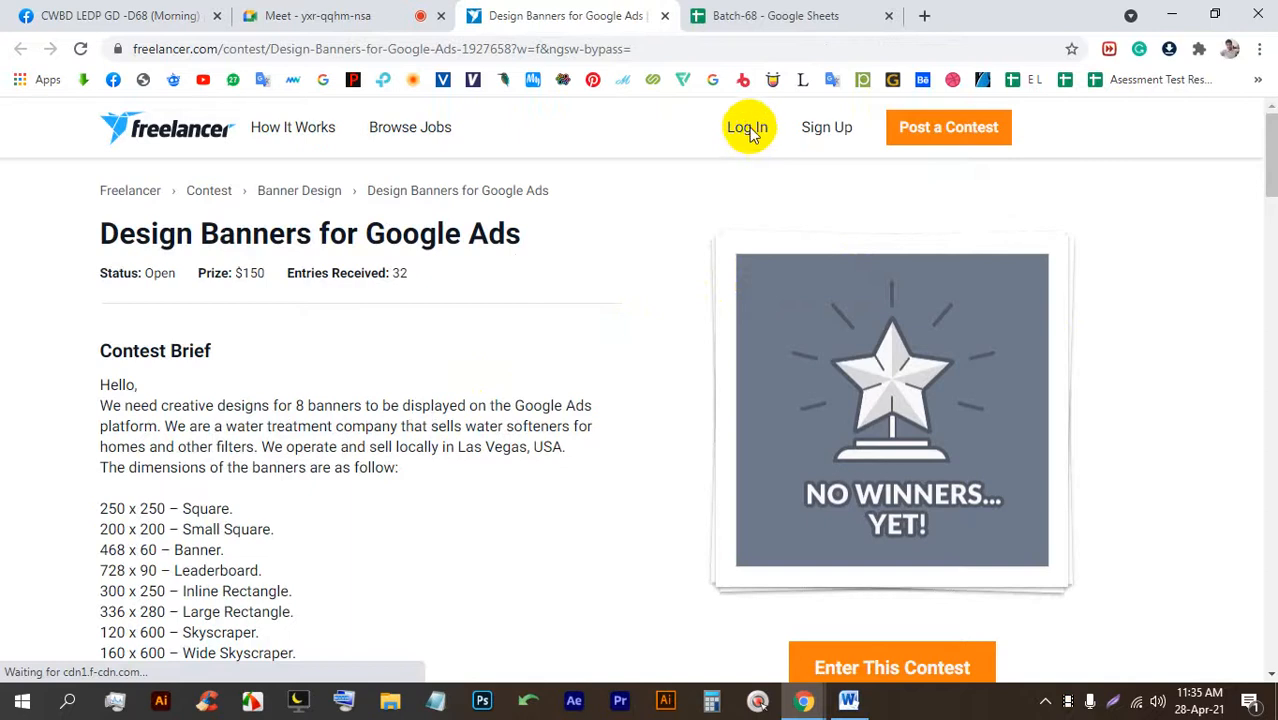
Log in to Freelancer with Facebook and highlight the start of the contest description.
click(748, 131)
click(570, 337)
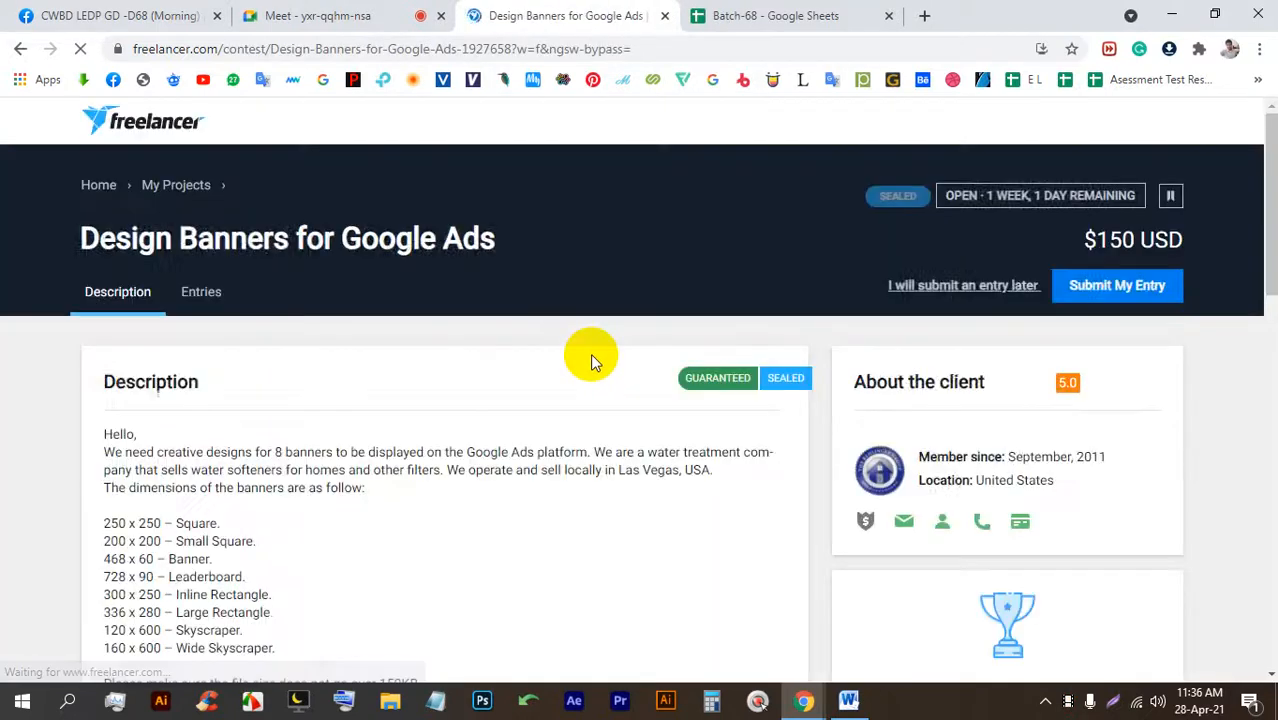
scroll(590, 357, down, 1)
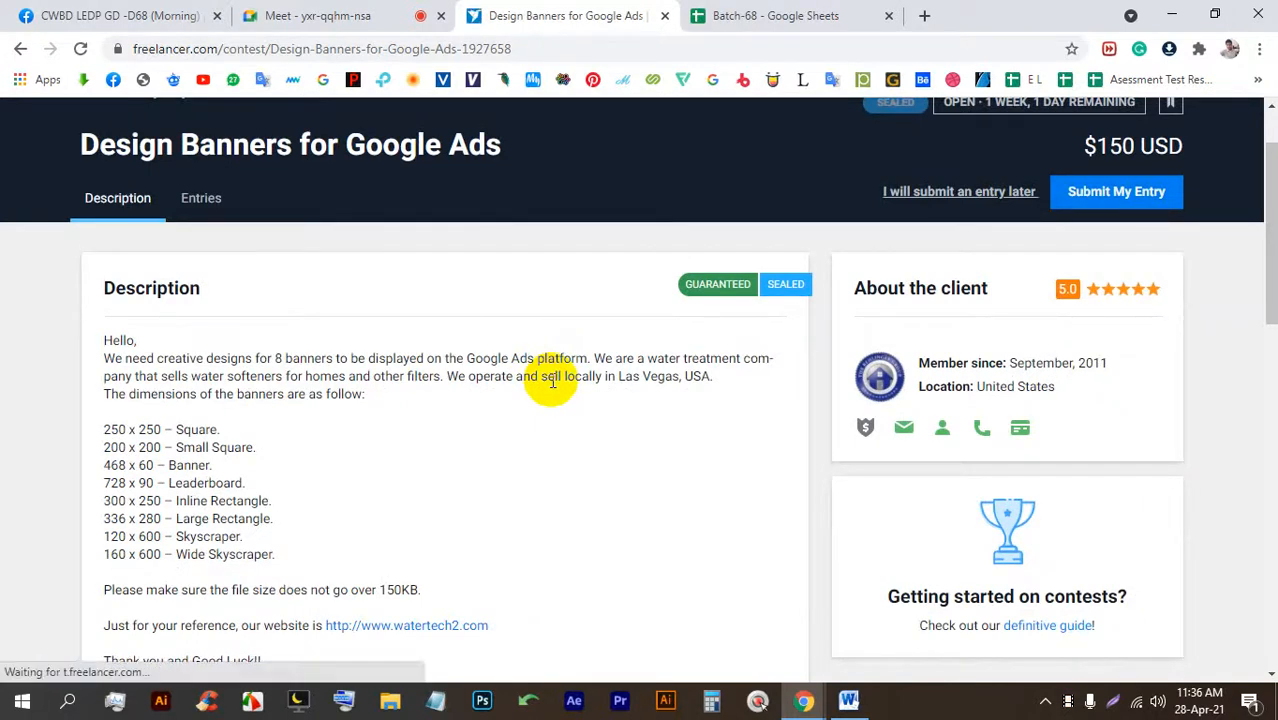
click(599, 357)
drag(599, 357, 128, 378)
Admit two waiting participants to the Meet call, returning to the contest brief.
click(290, 15)
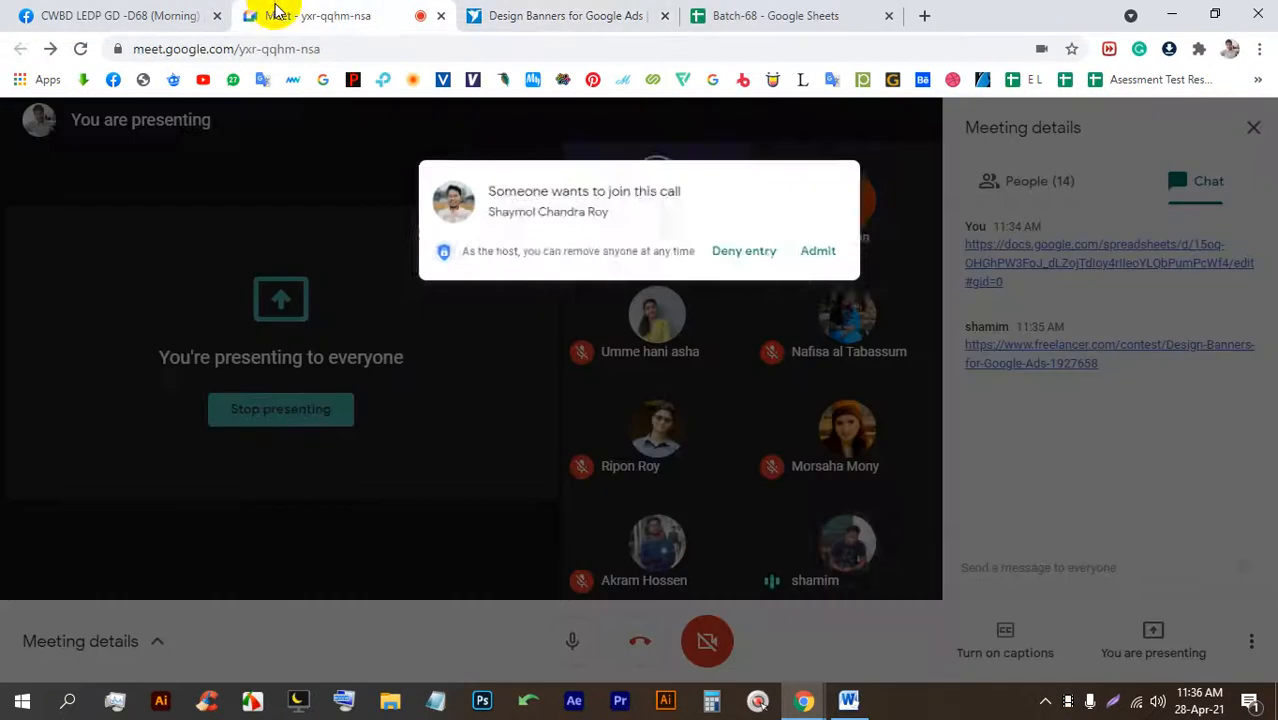
click(832, 210)
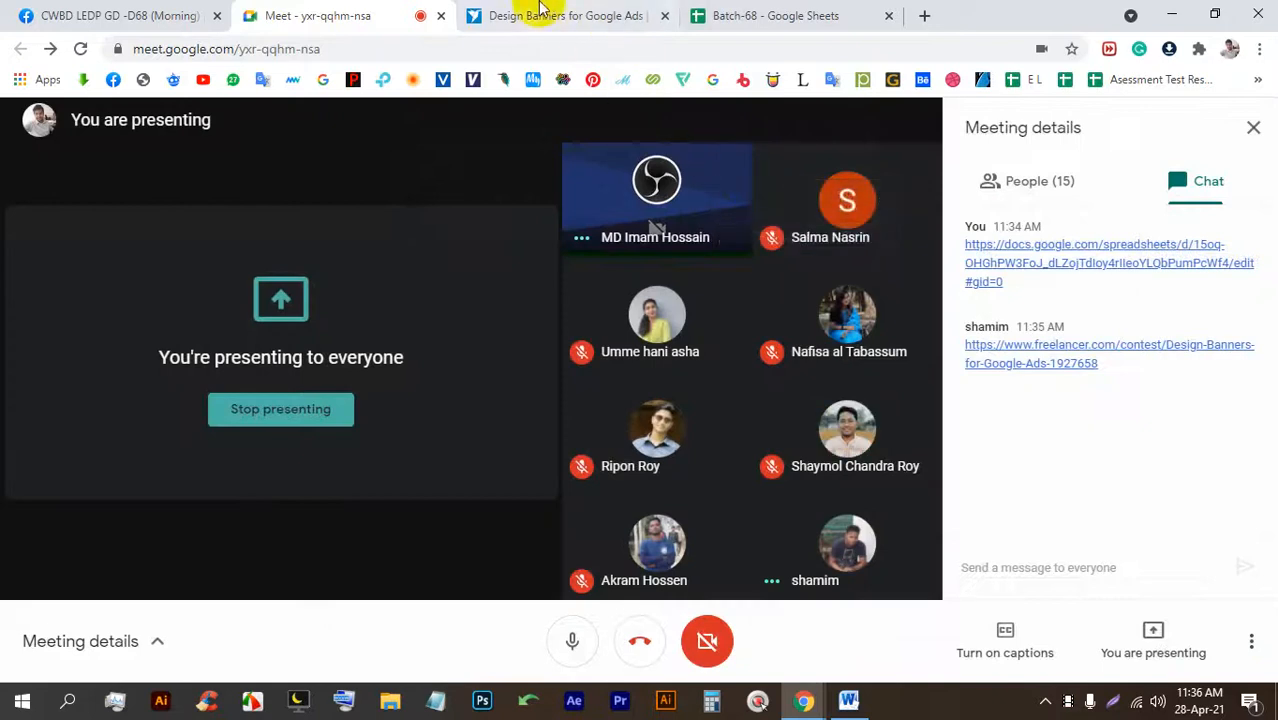
click(545, 15)
click(337, 12)
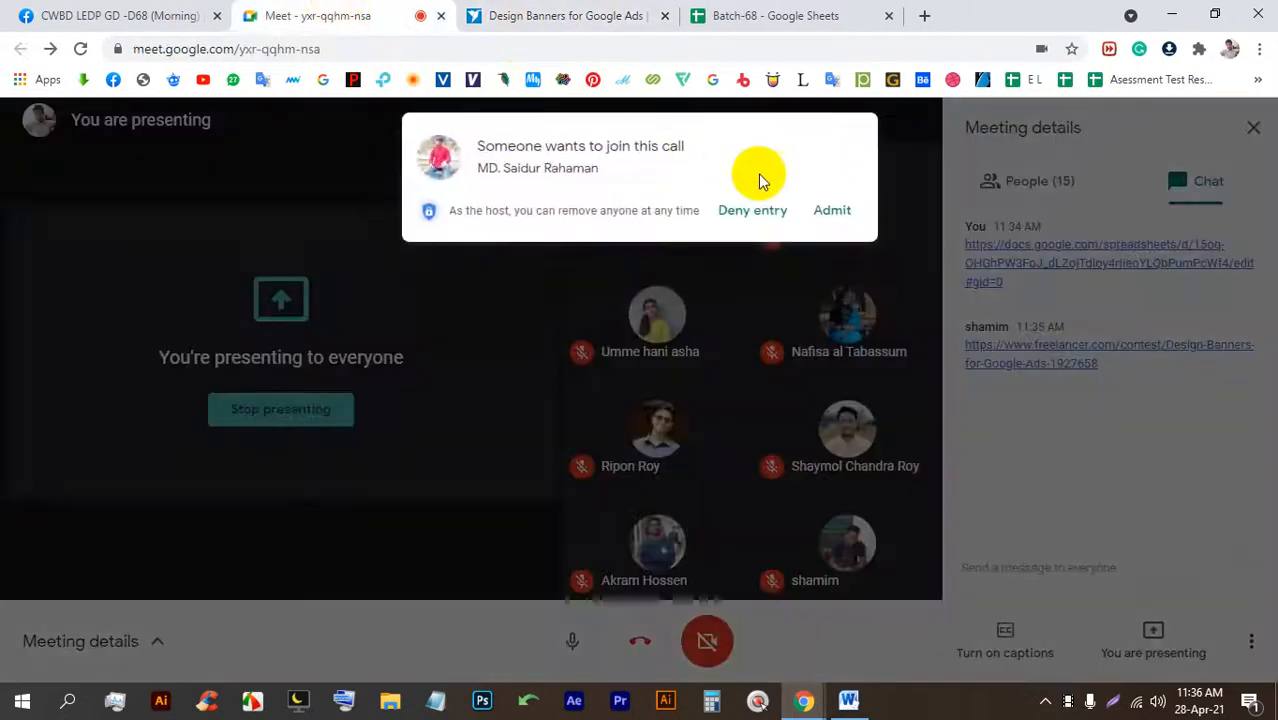
click(840, 211)
click(566, 15)
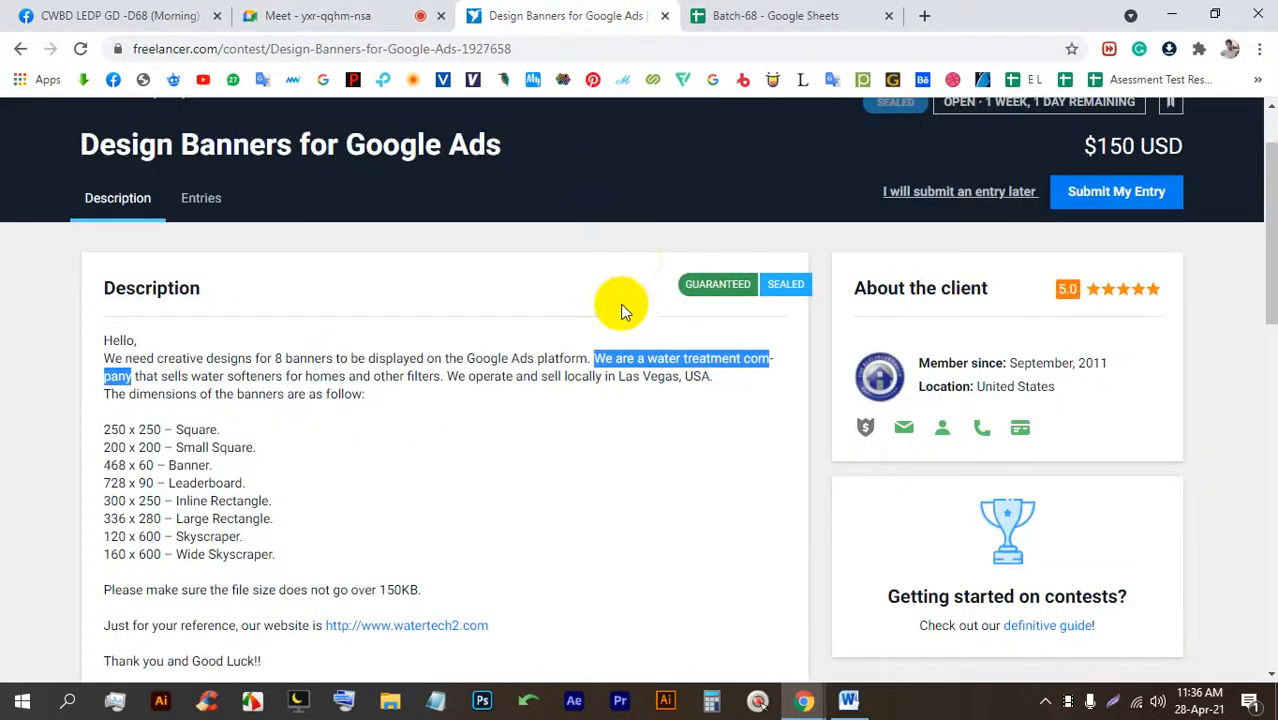
drag(191, 376, 632, 378)
click(446, 377)
scroll(477, 397, down, 2)
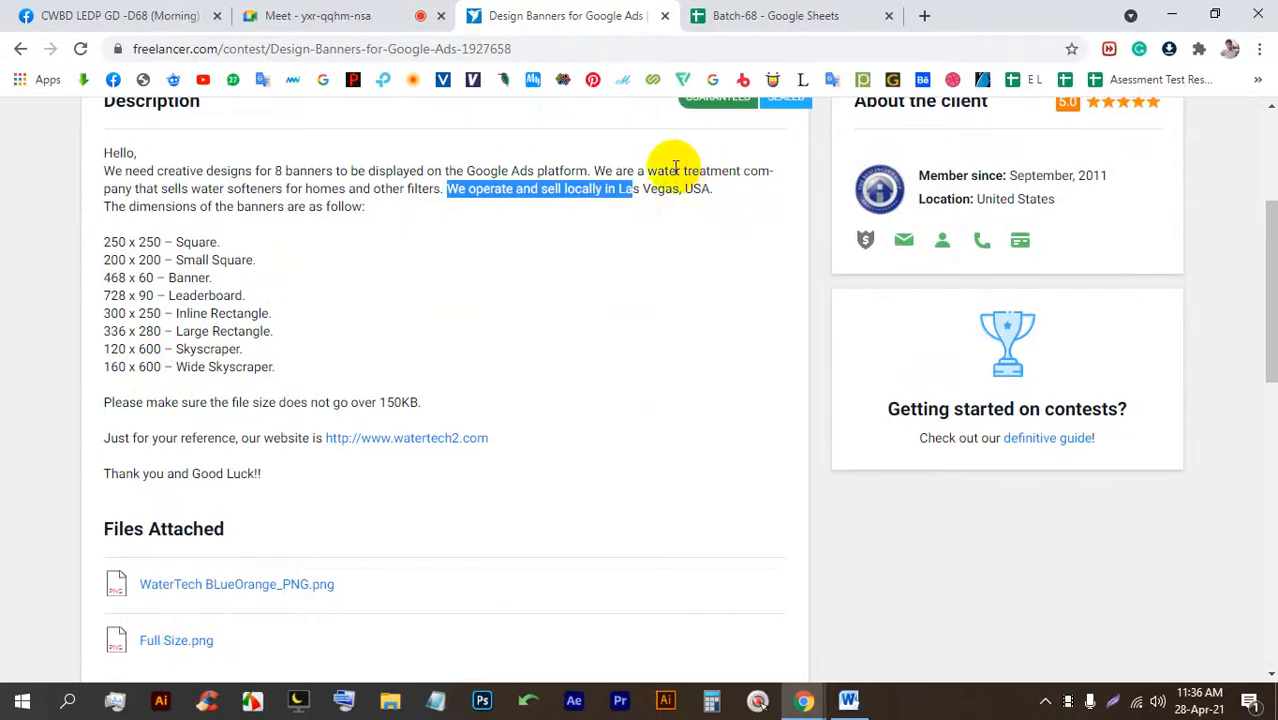
drag(594, 171, 720, 165)
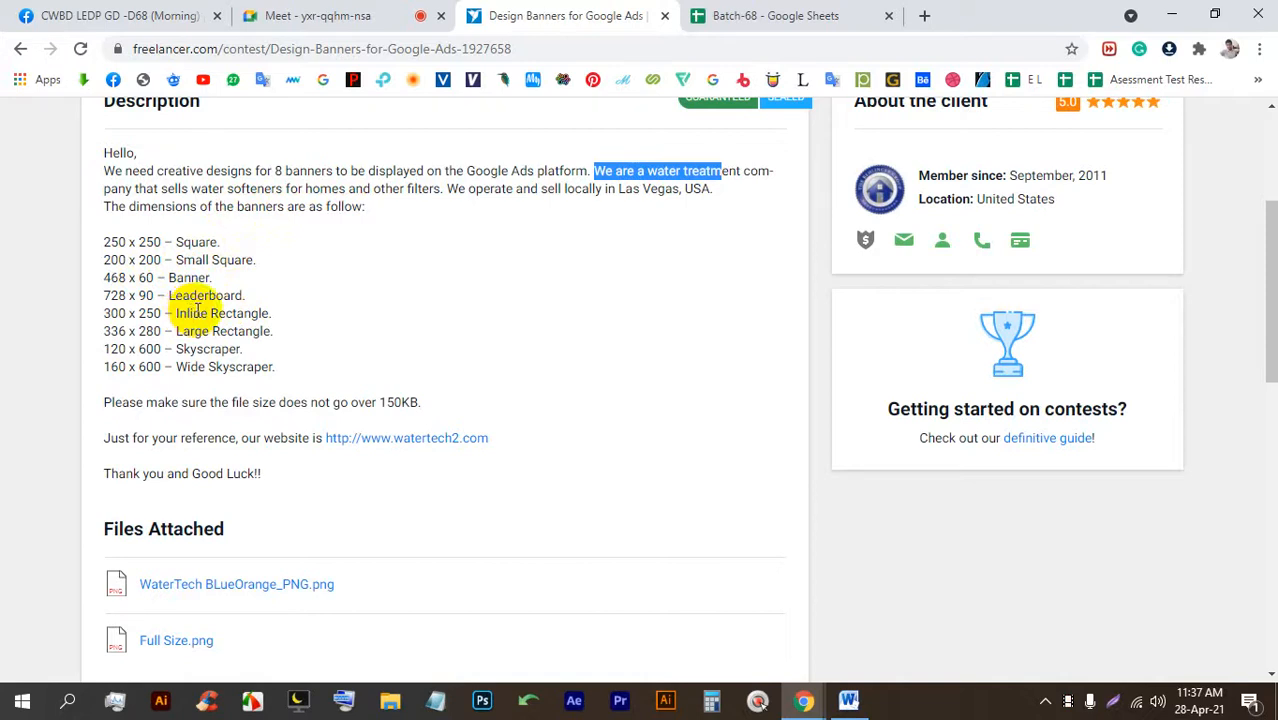
drag(169, 297, 270, 308)
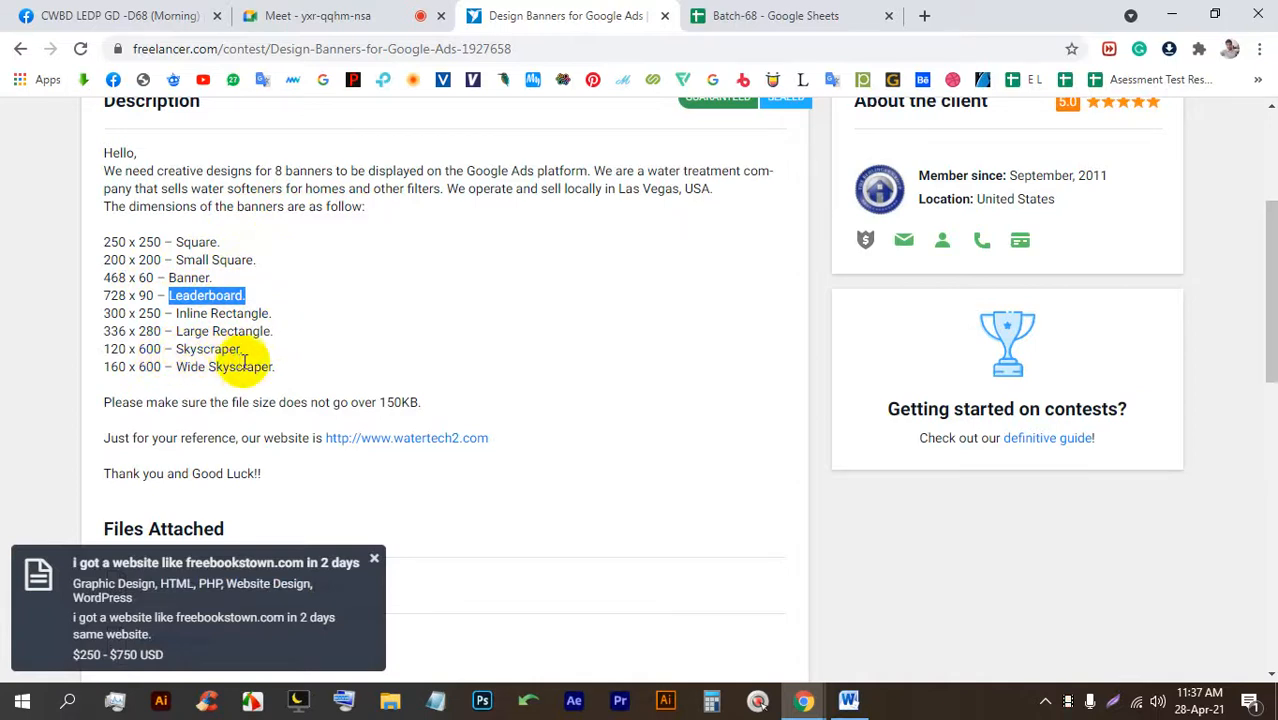
scroll(262, 360, down, 1)
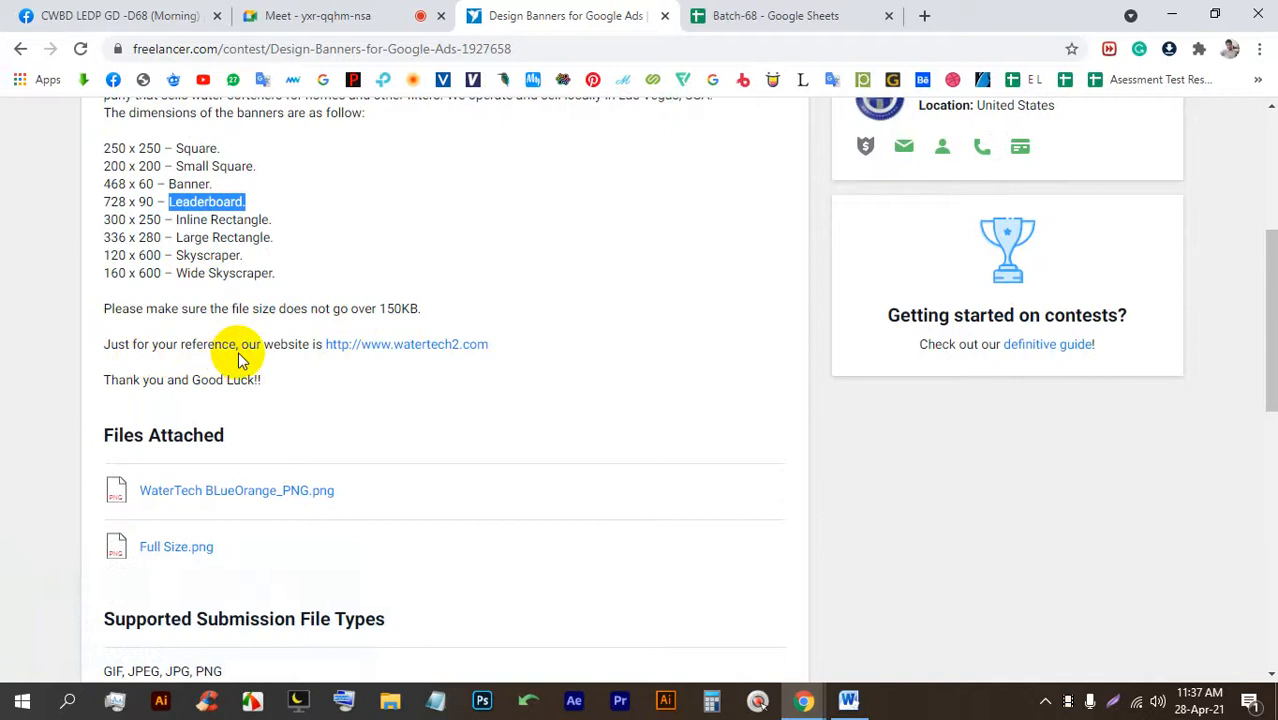
scroll(250, 348, down, 1)
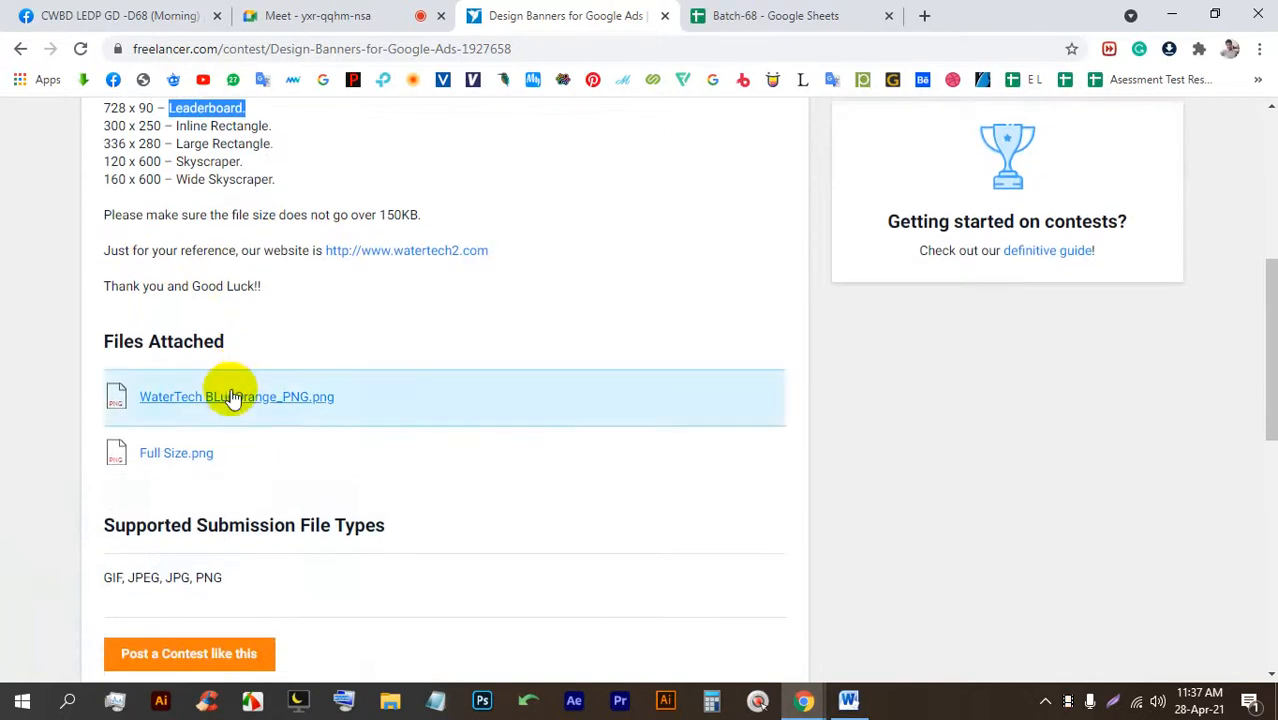
click(228, 394)
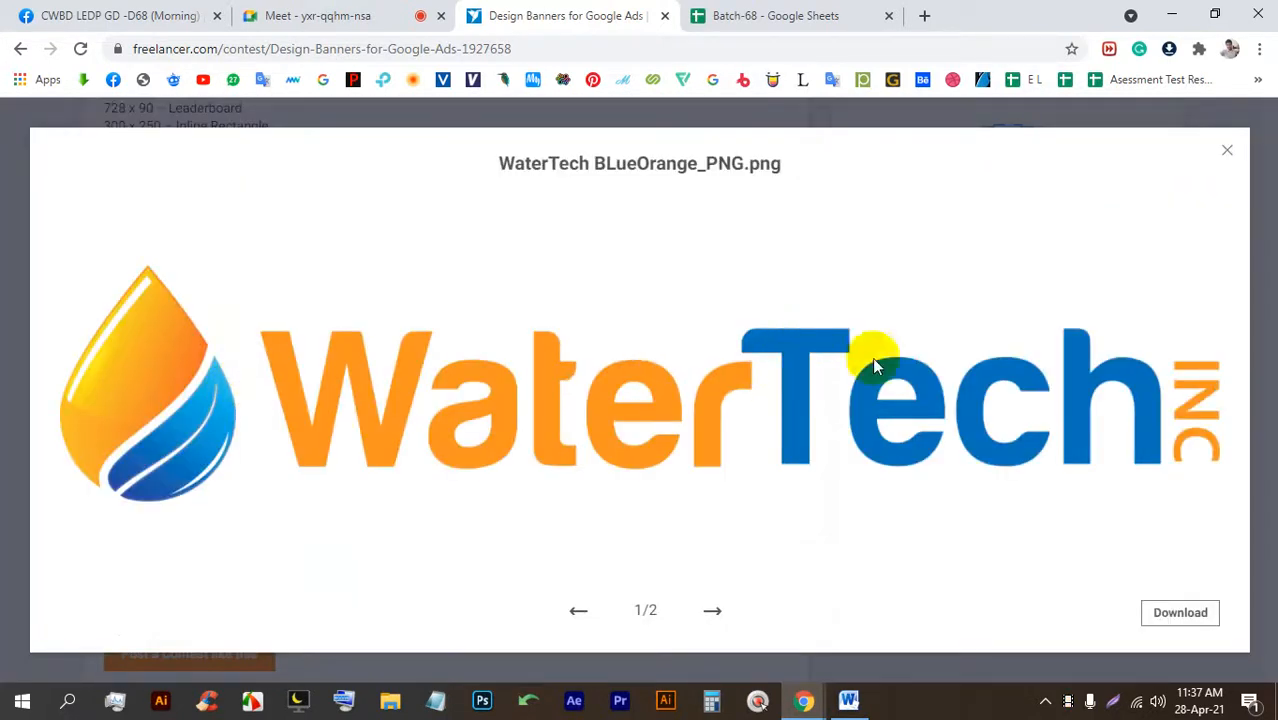
click(719, 610)
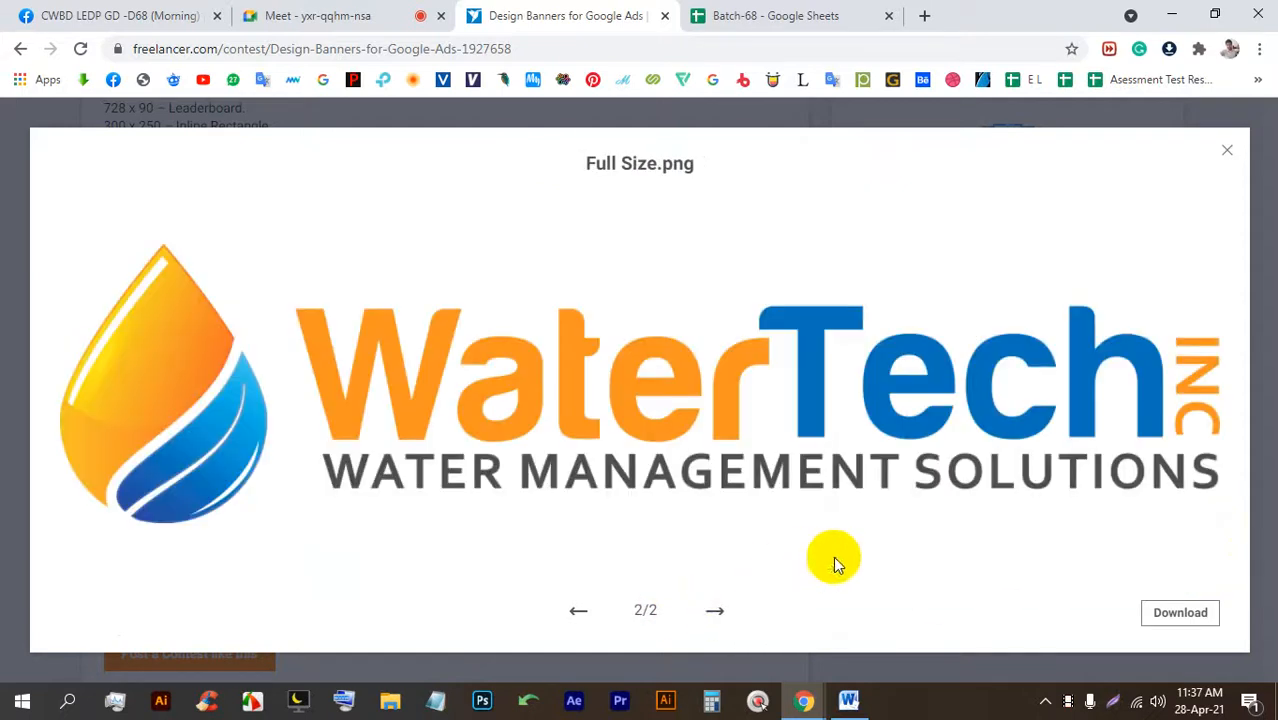
click(6, 386)
scroll(491, 399, up, 5)
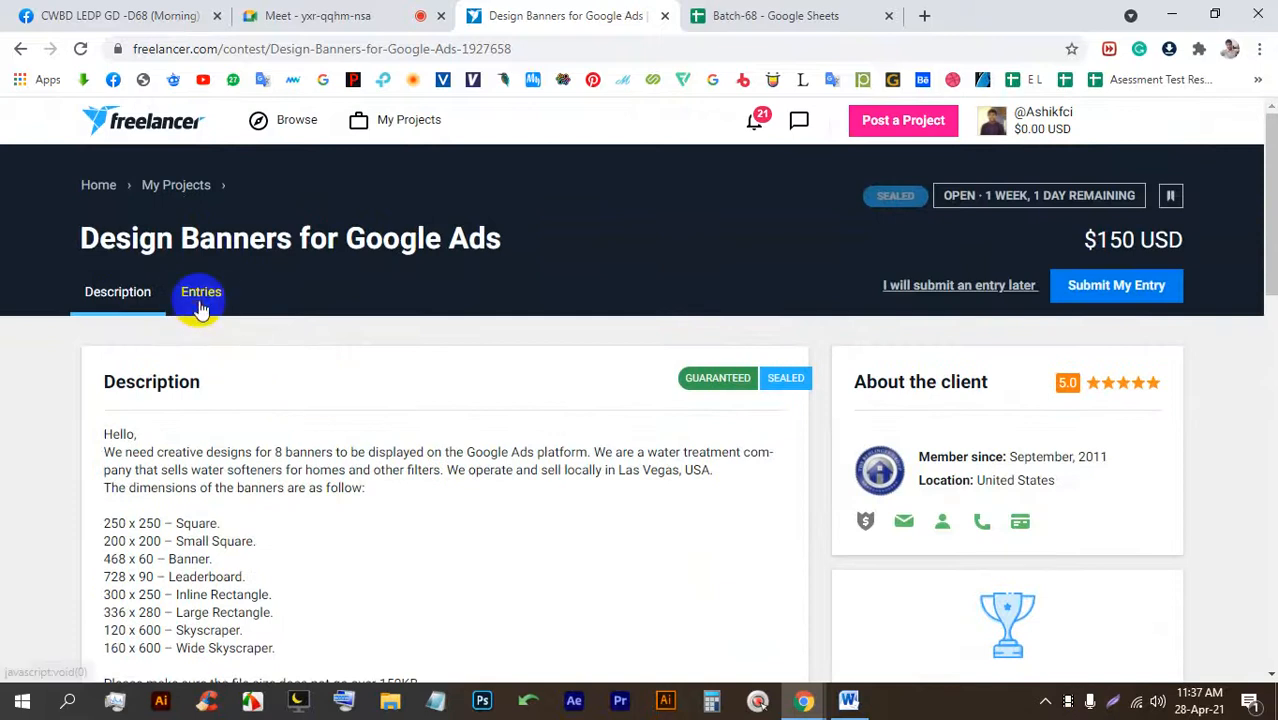
Open the contest's Entries tab and scroll through the submitted entries.
click(200, 295)
scroll(362, 378, down, 2)
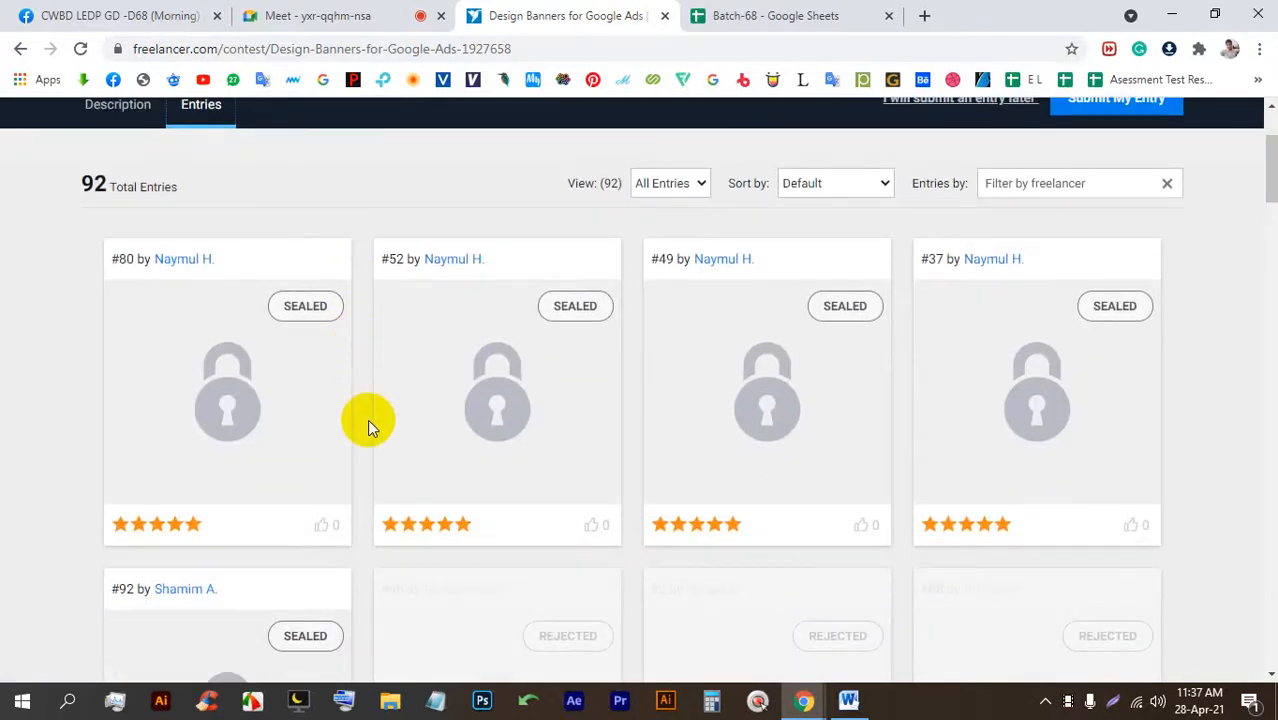
scroll(368, 420, up, 2)
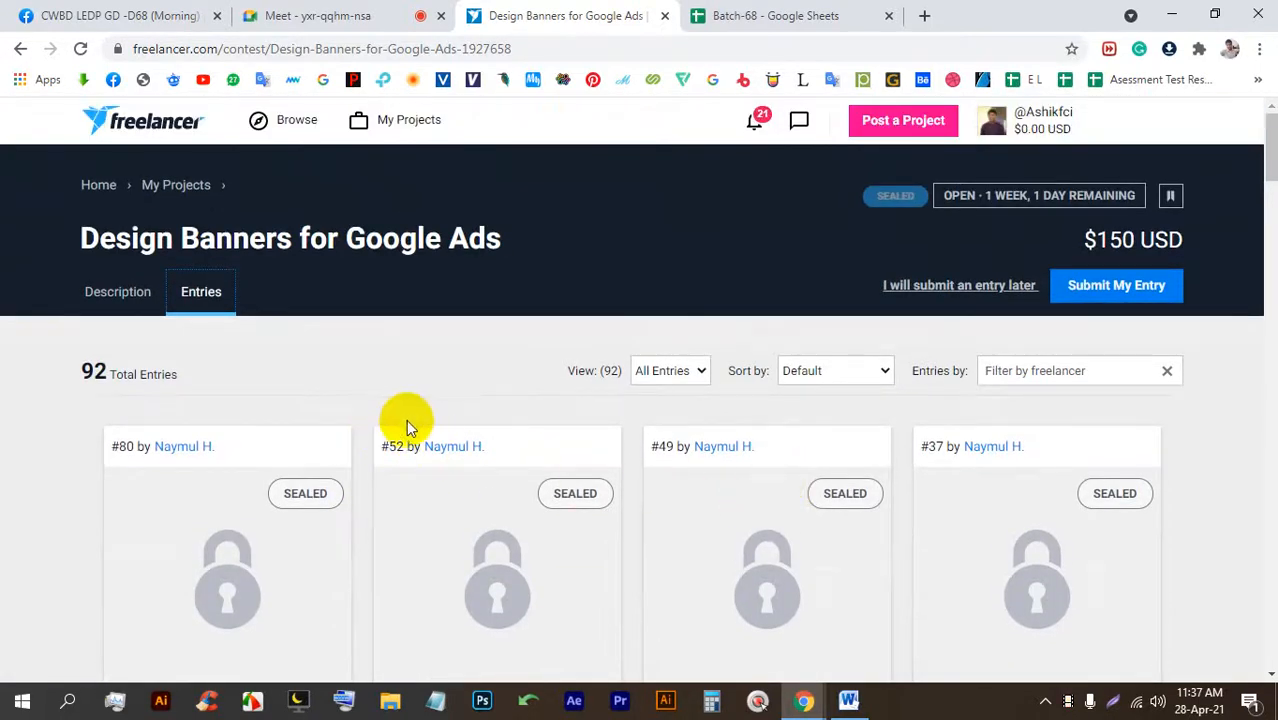
scroll(406, 426, down, 15)
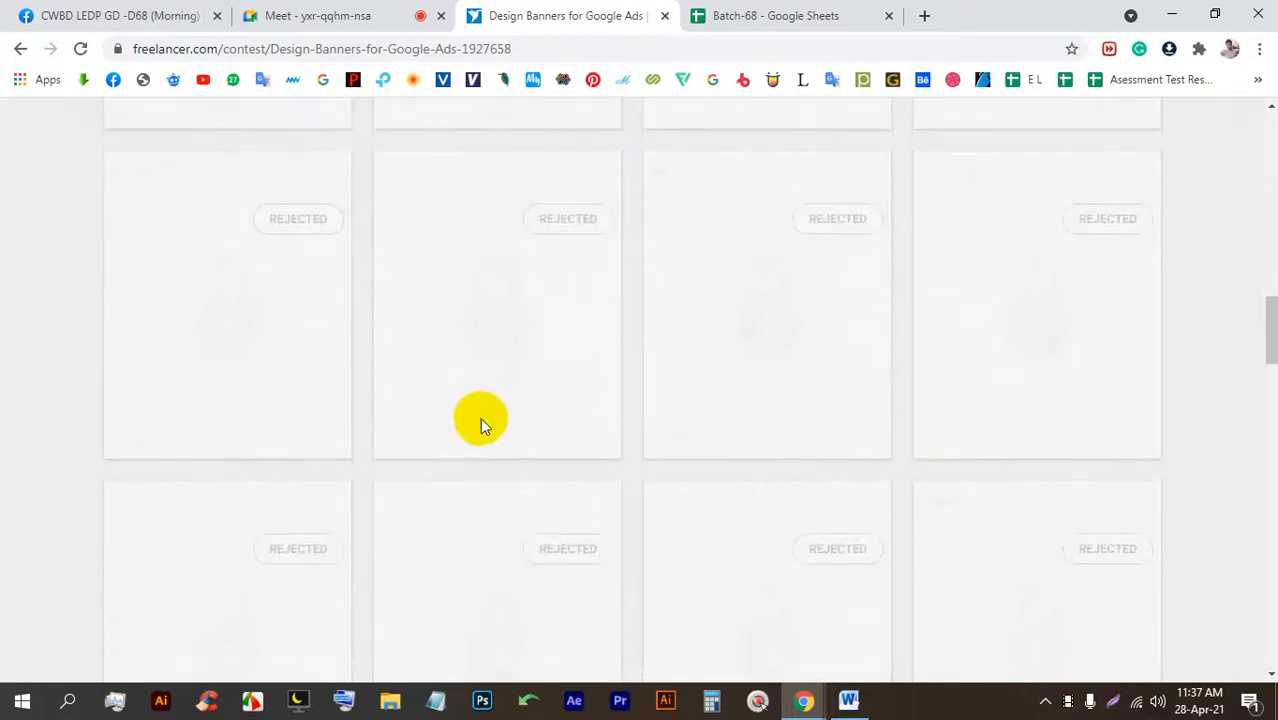
scroll(480, 417, down, 5)
scroll(485, 415, up, 1)
Page through entry pages 2, 3 and 4, then return to page 1.
click(600, 377)
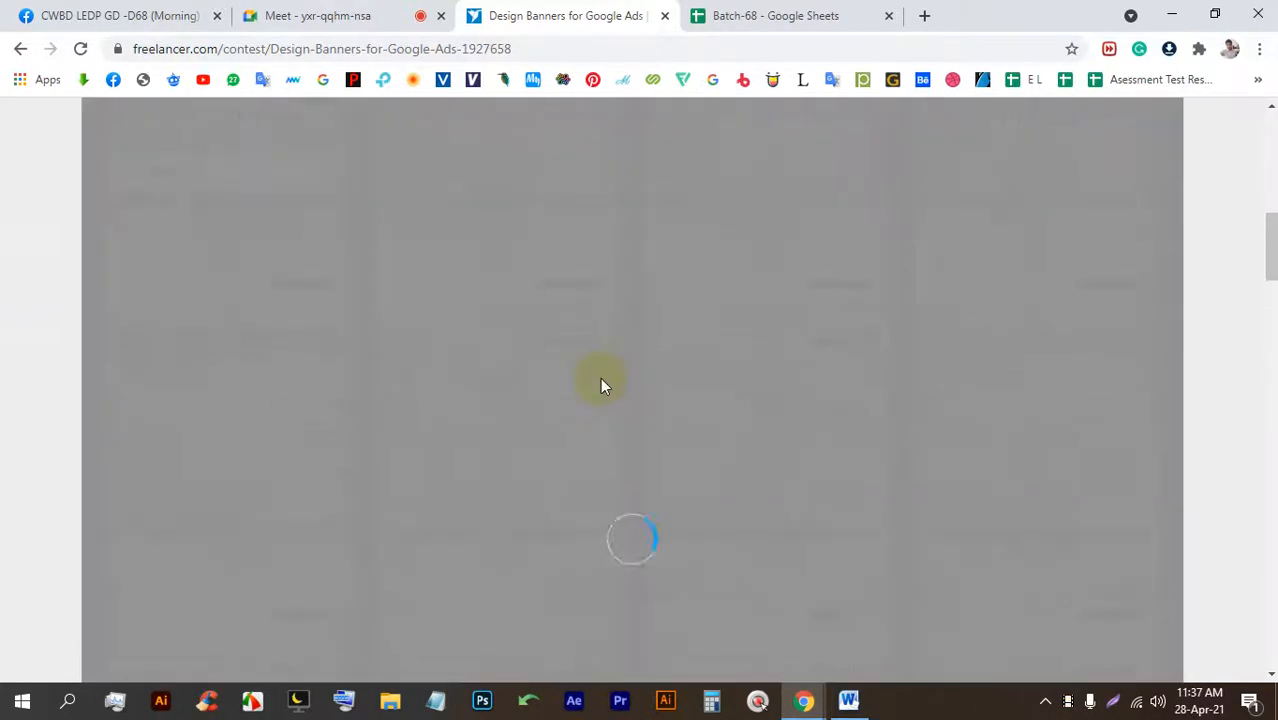
scroll(598, 382, down, 2)
scroll(597, 388, down, 5)
click(645, 412)
scroll(645, 414, down, 3)
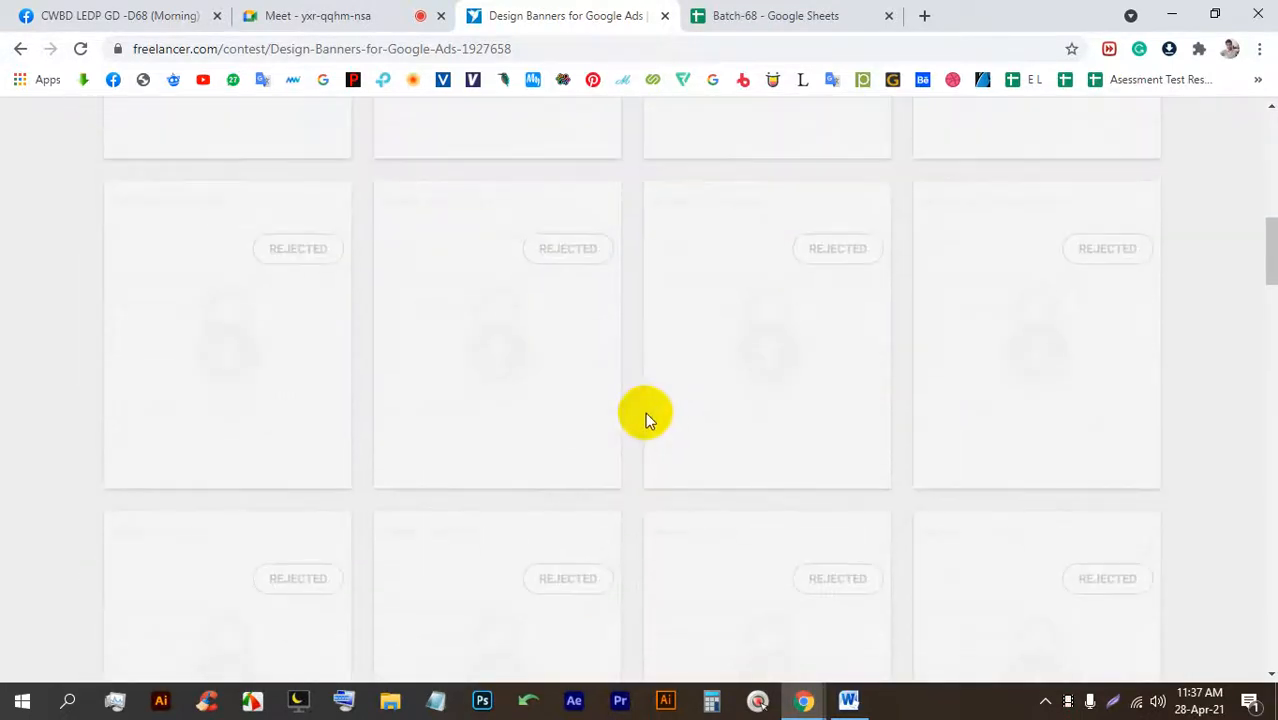
scroll(657, 418, down, 5)
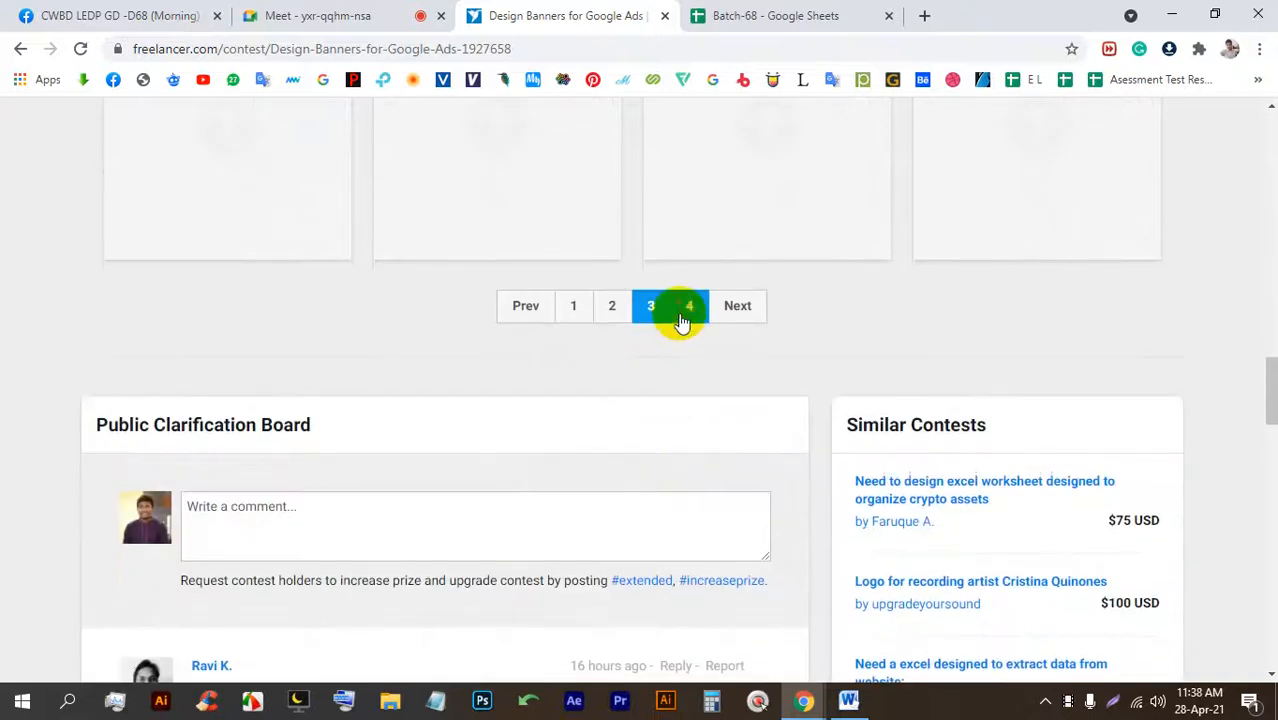
click(682, 320)
scroll(690, 350, down, 5)
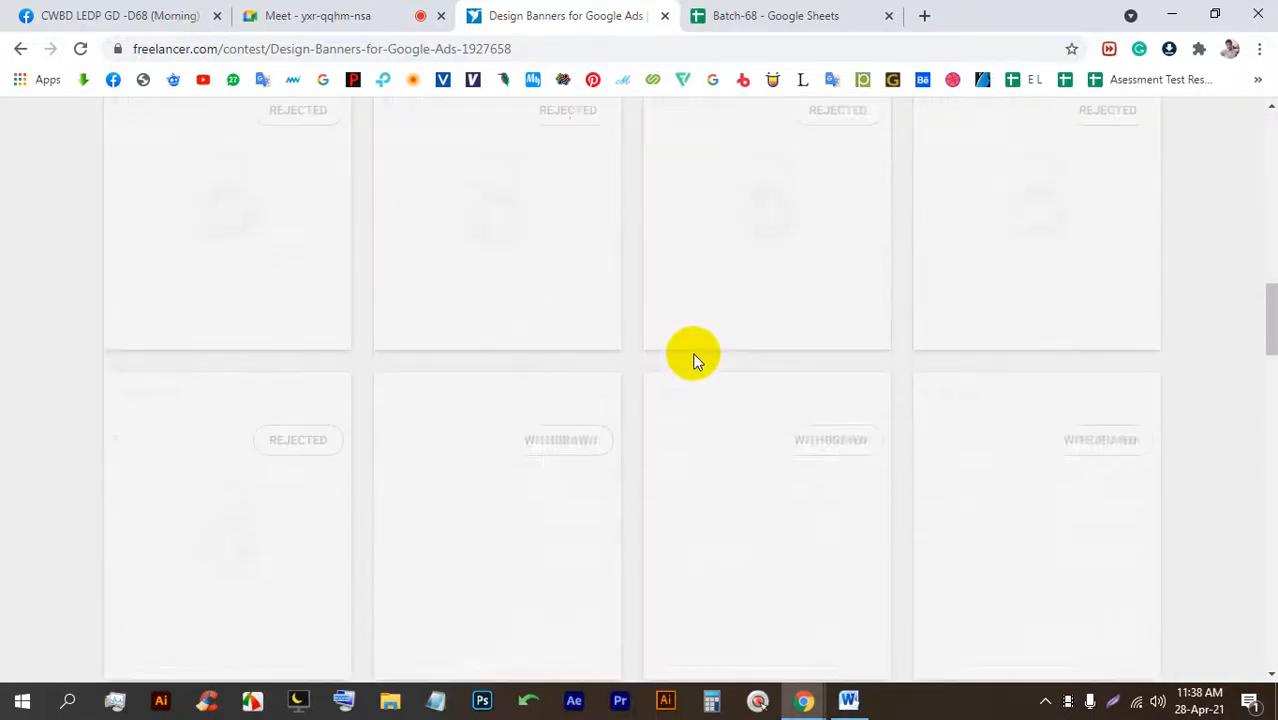
scroll(698, 360, down, 3)
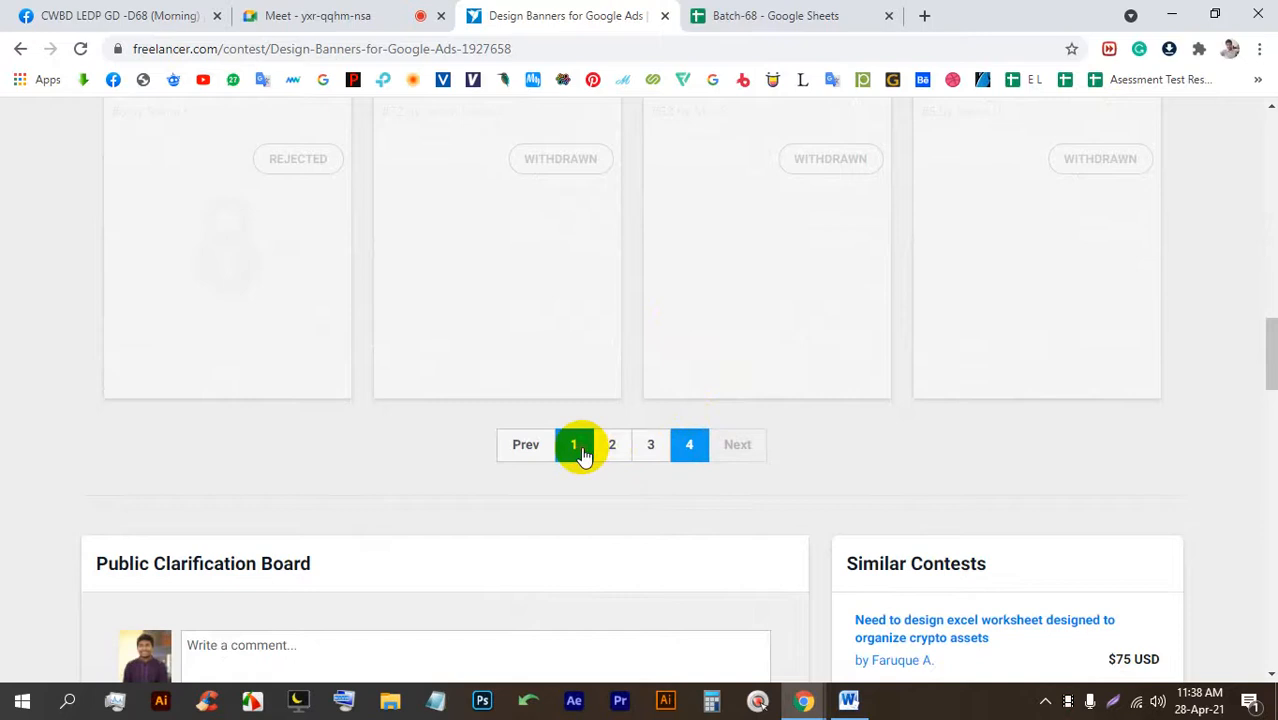
click(576, 446)
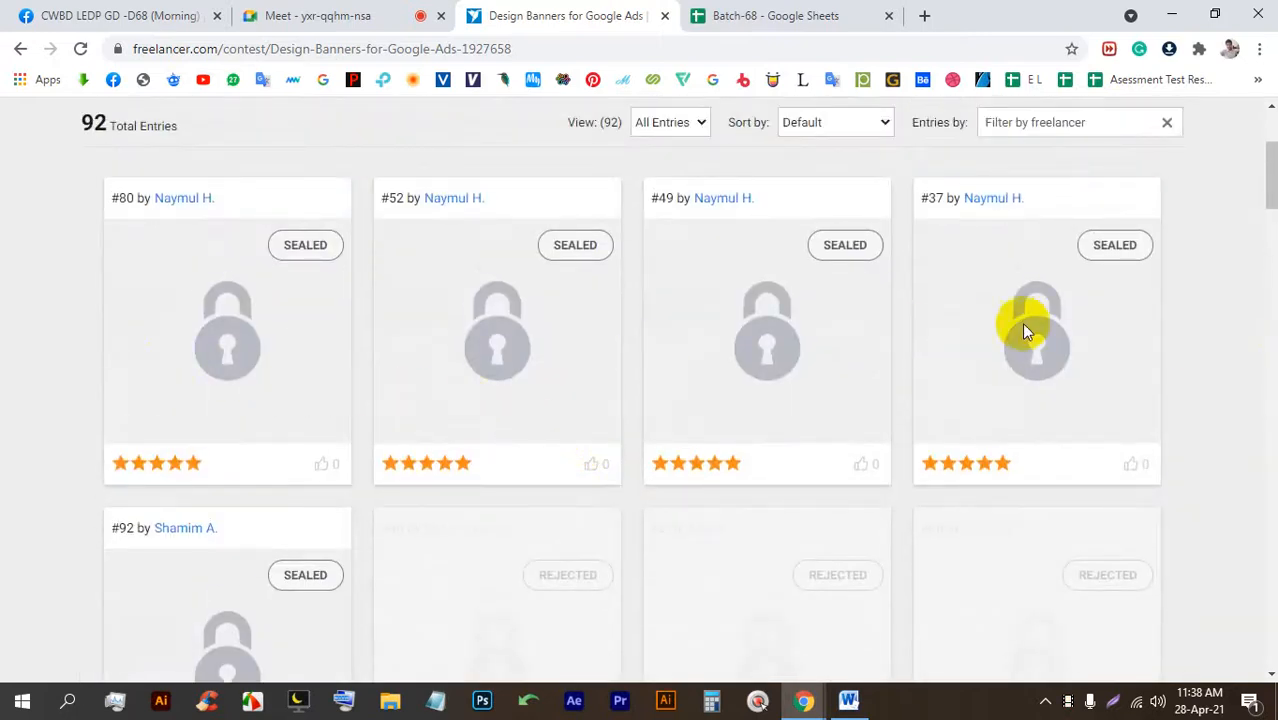
scroll(845, 318, up, 1)
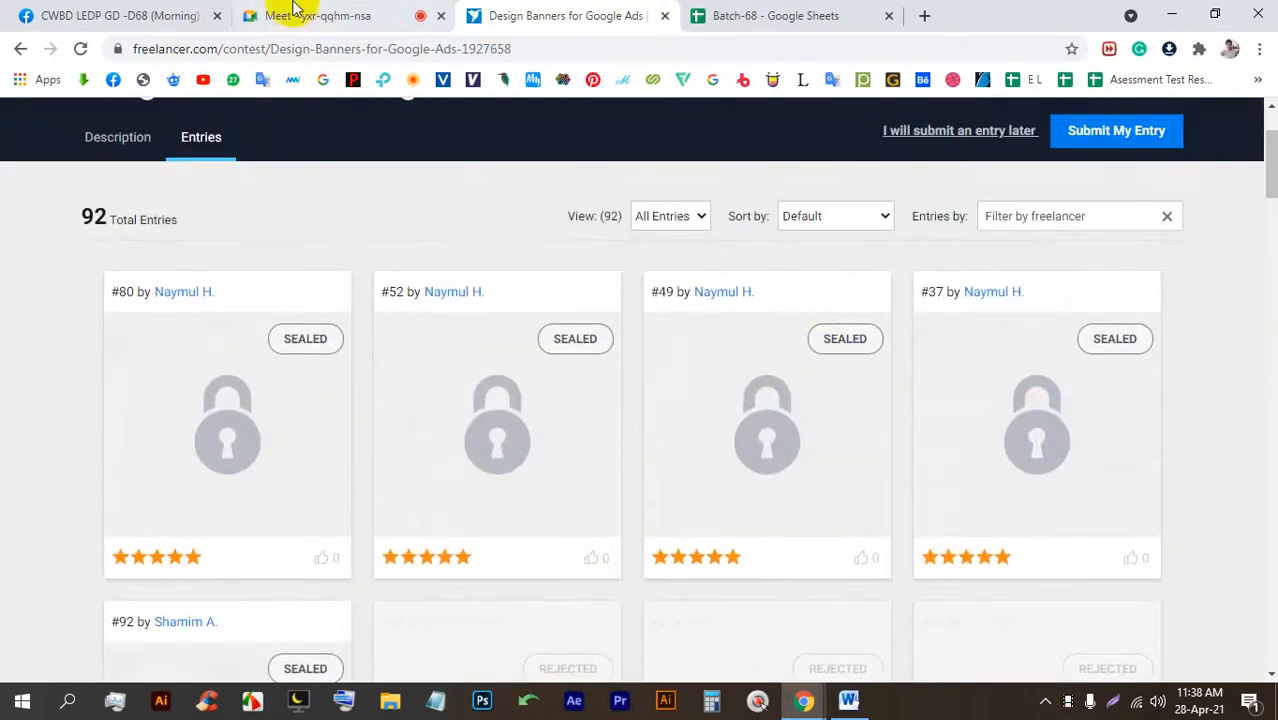
click(60, 10)
Play the banner GIF post and scroll through the group feed.
click(678, 400)
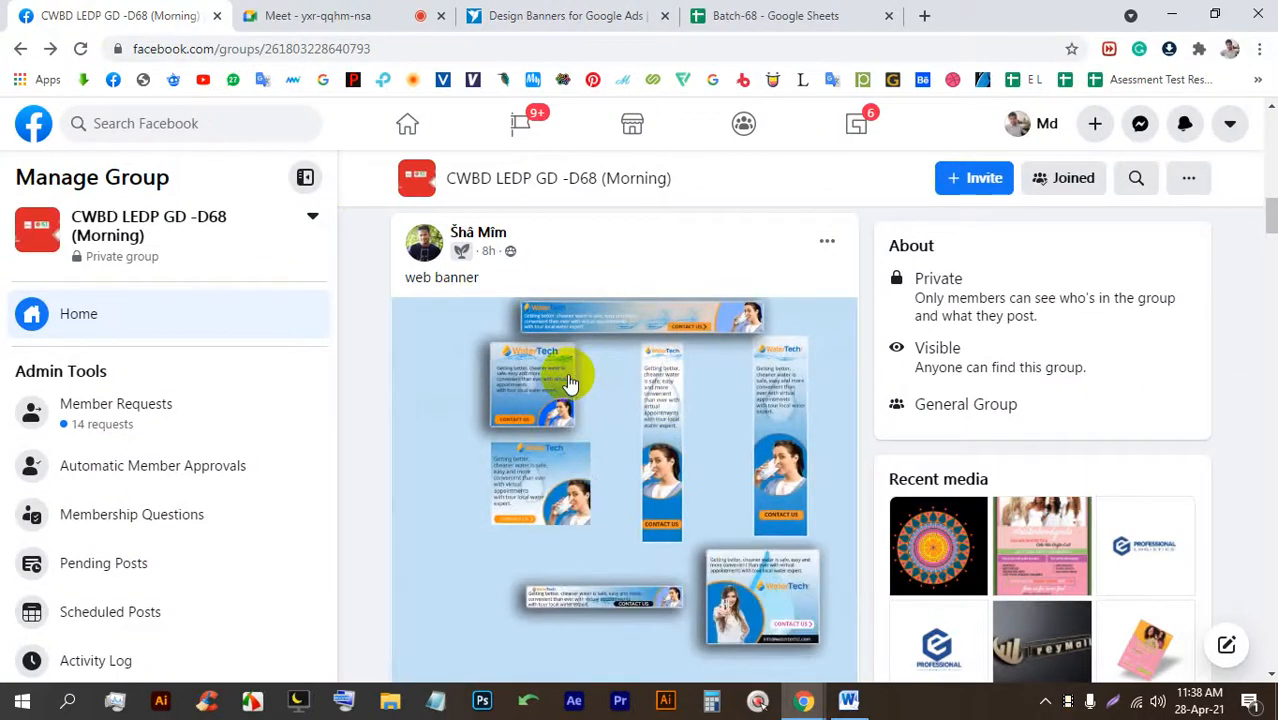
scroll(600, 395, down, 2)
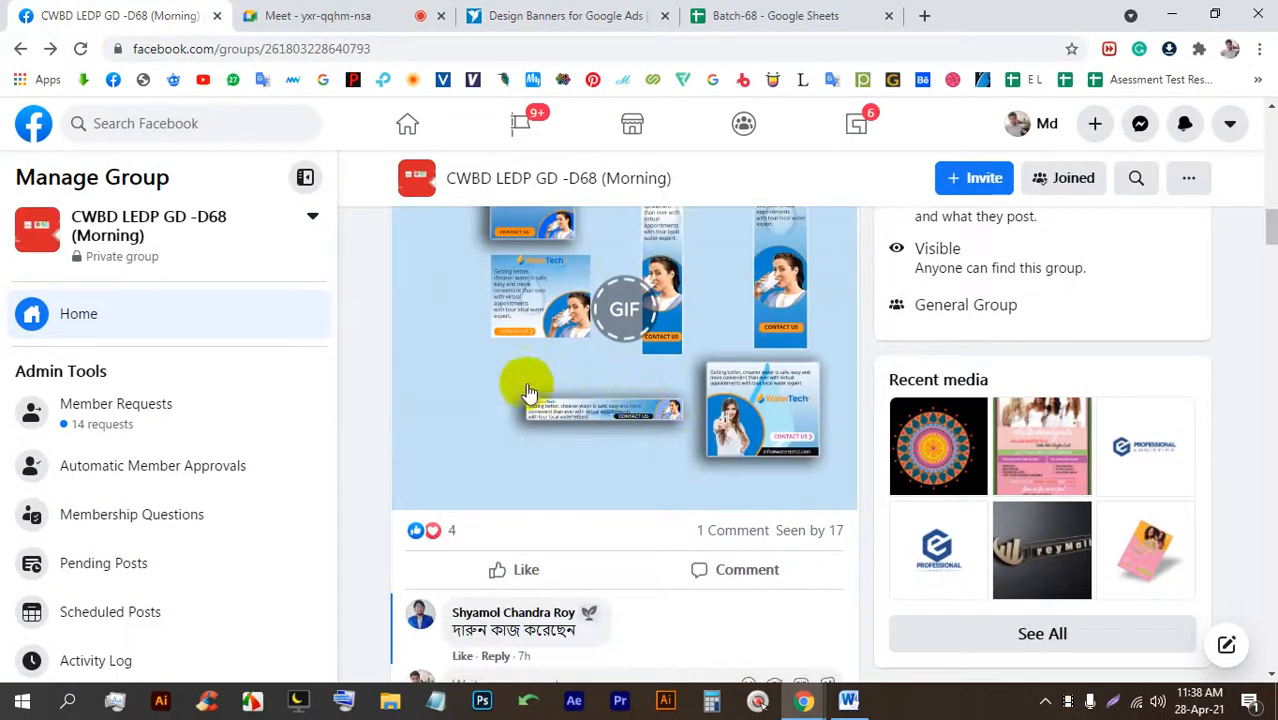
scroll(620, 380, up, 1)
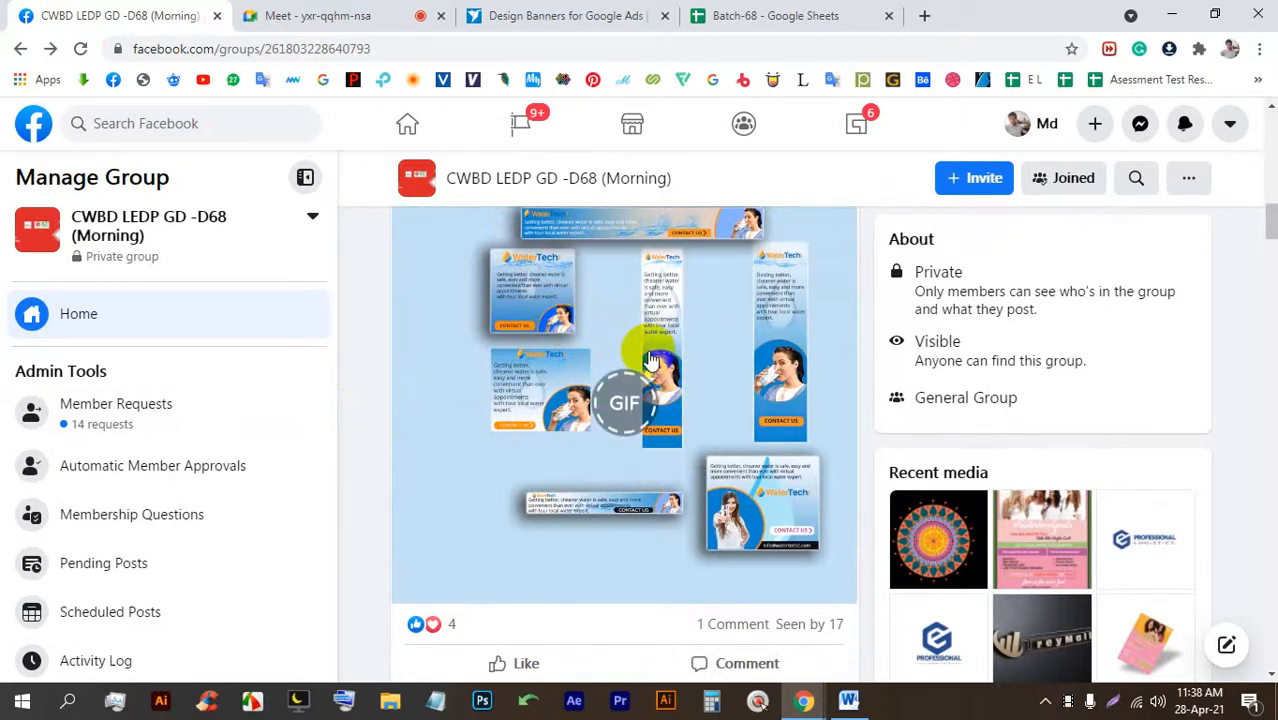
scroll(648, 357, up, 3)
scroll(642, 357, down, 3)
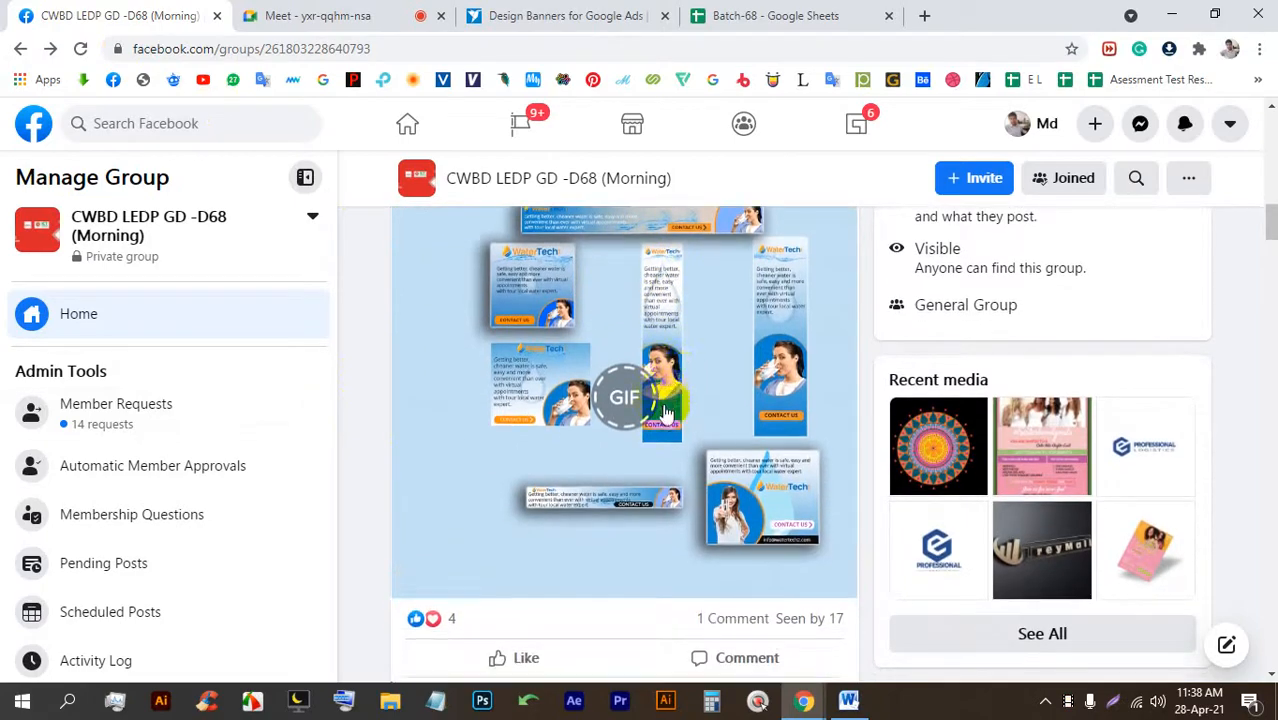
scroll(665, 405, down, 12)
scroll(655, 395, up, 4)
scroll(648, 387, down, 6)
scroll(648, 387, down, 7)
scroll(644, 379, up, 3)
View the pink #Sisterhoodgoals flyer full size, then scroll up to the group cover.
click(633, 376)
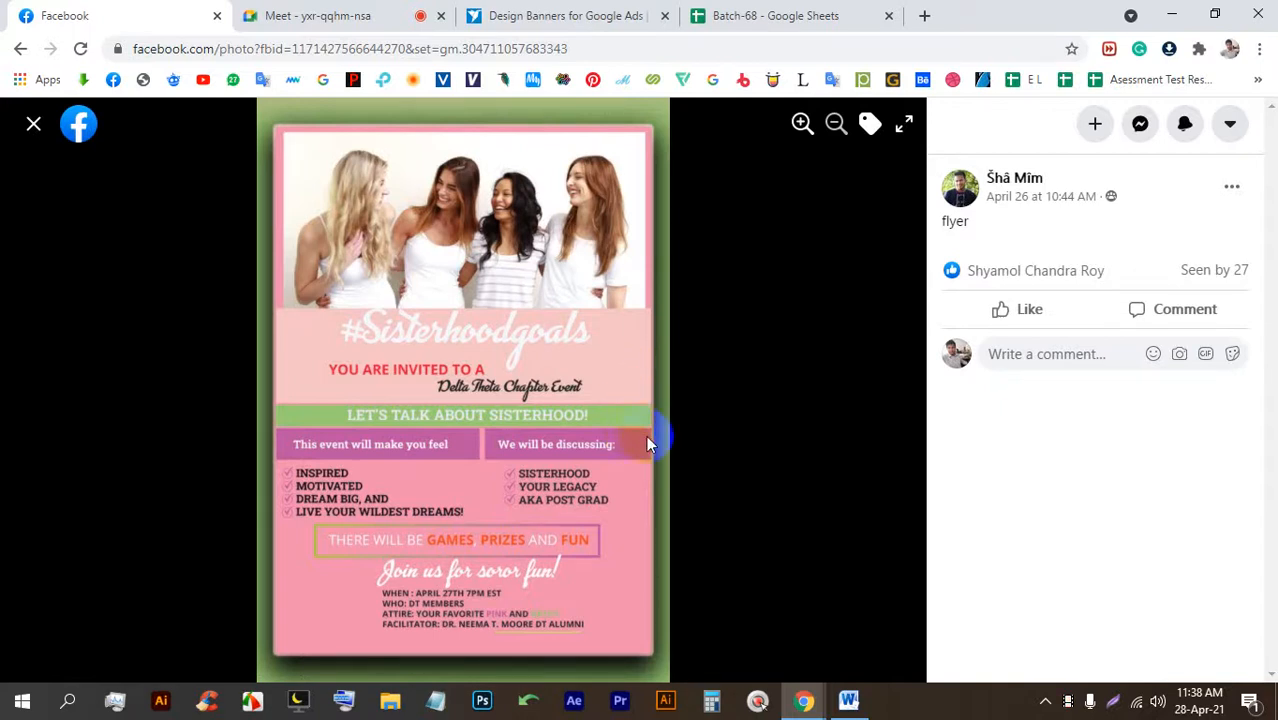
click(37, 128)
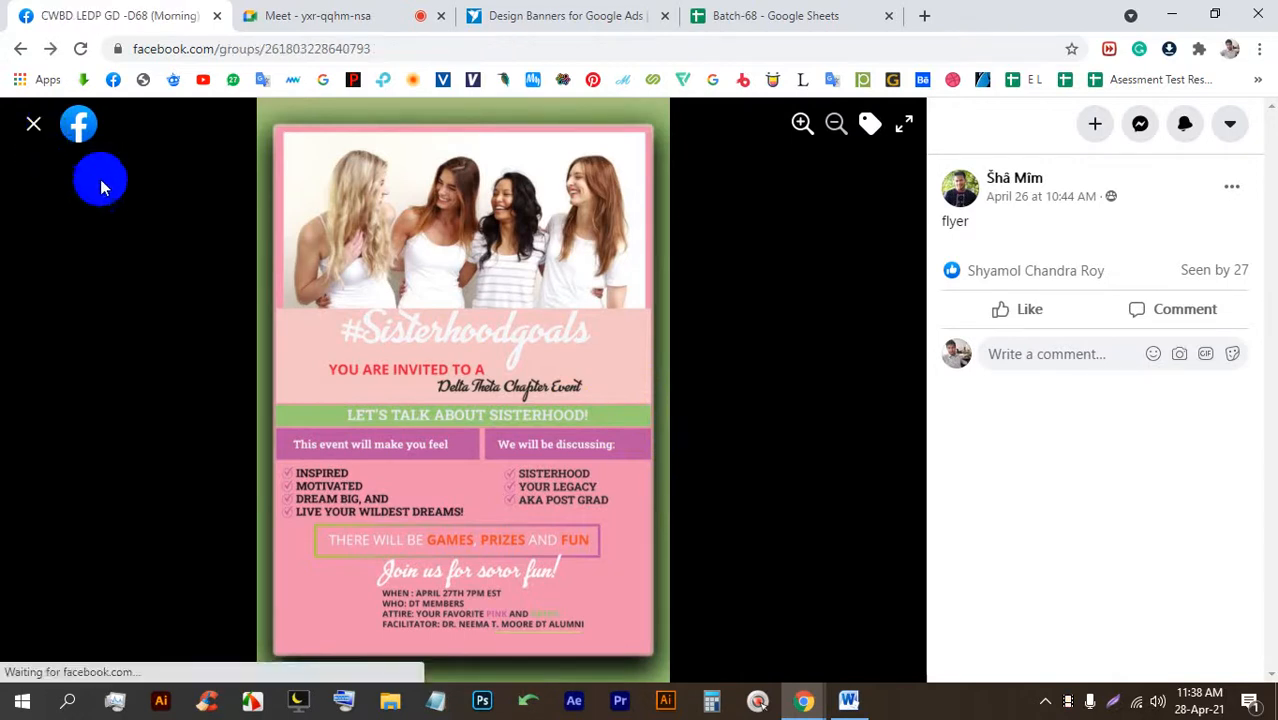
scroll(680, 468, down, 15)
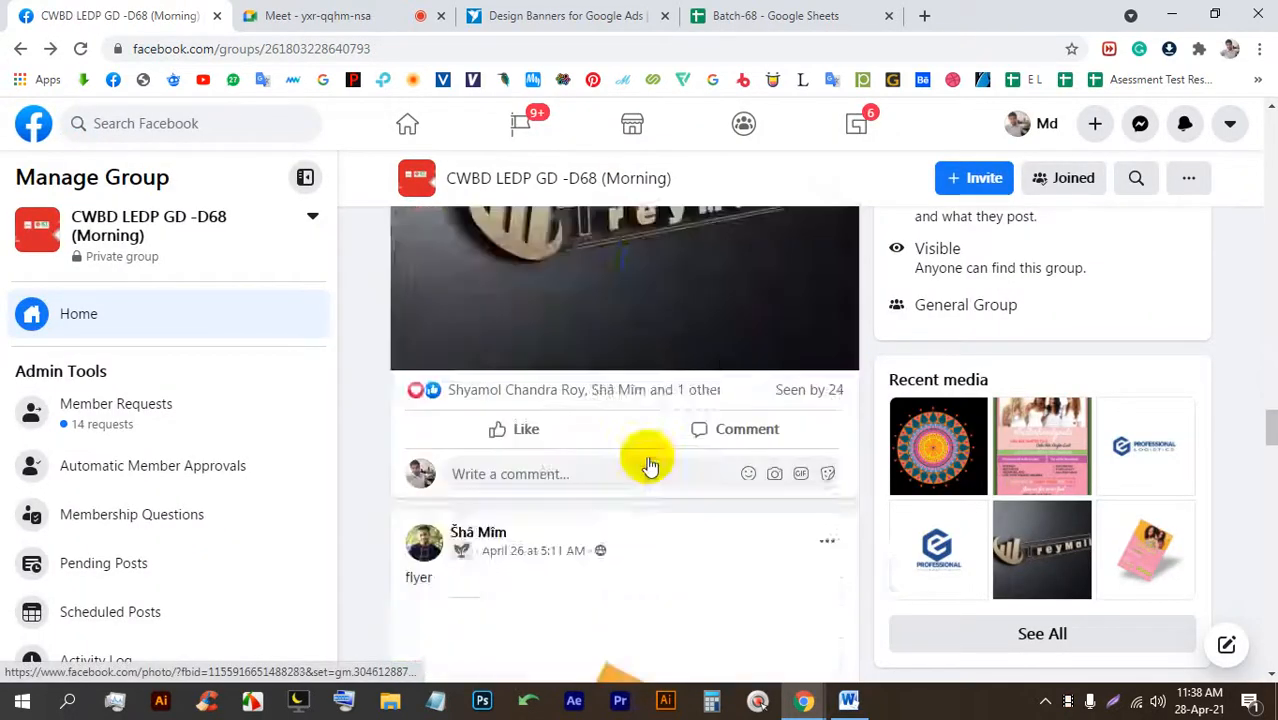
scroll(644, 424, up, 9)
scroll(661, 422, down, 20)
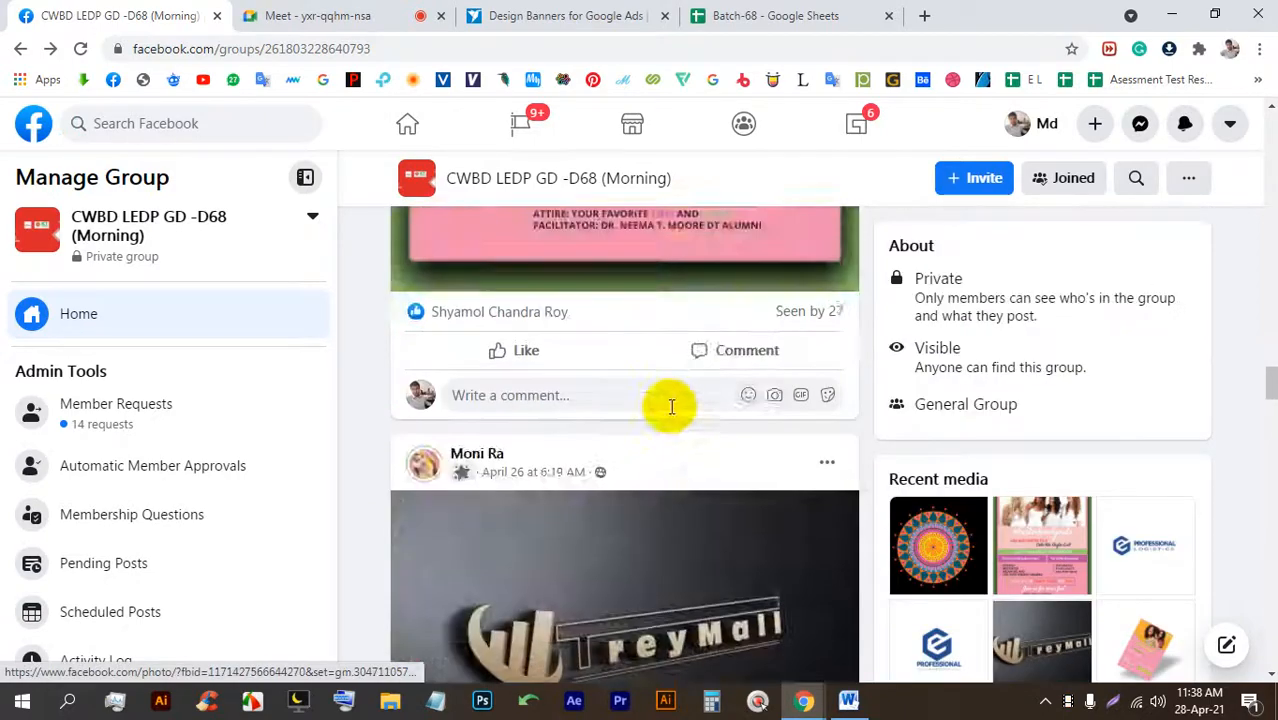
scroll(646, 365, up, 12)
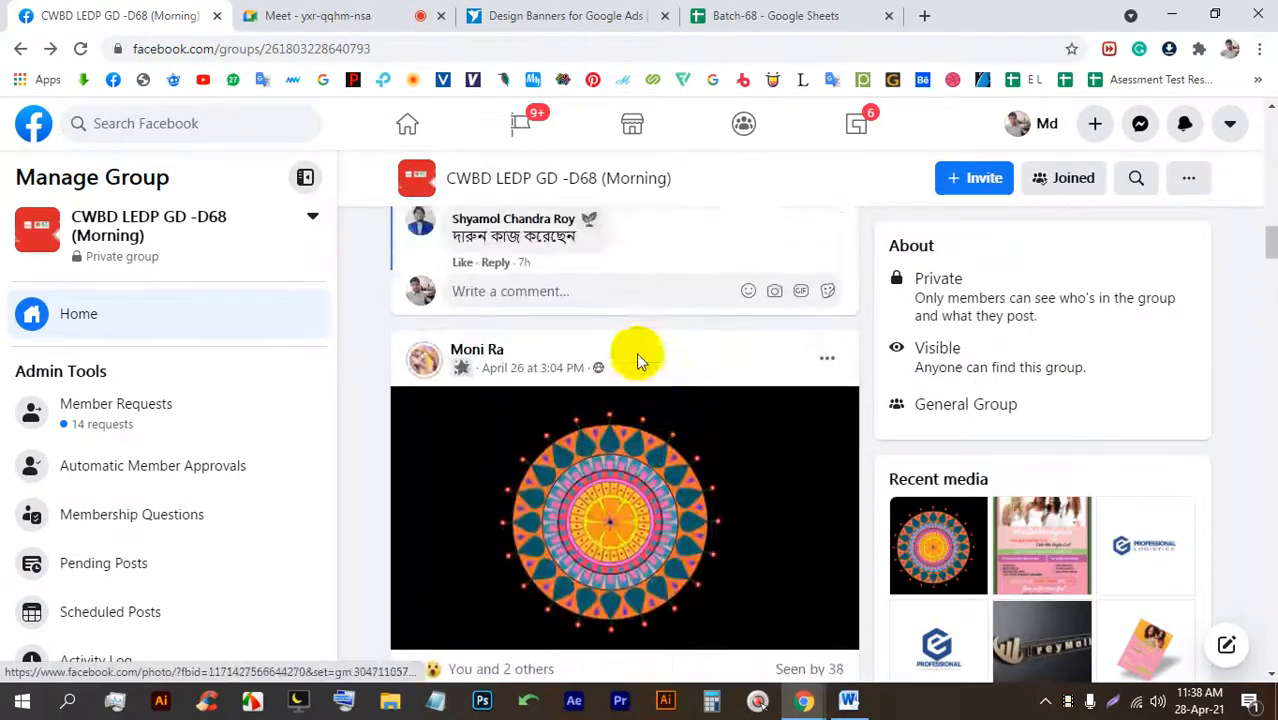
scroll(636, 362, up, 5)
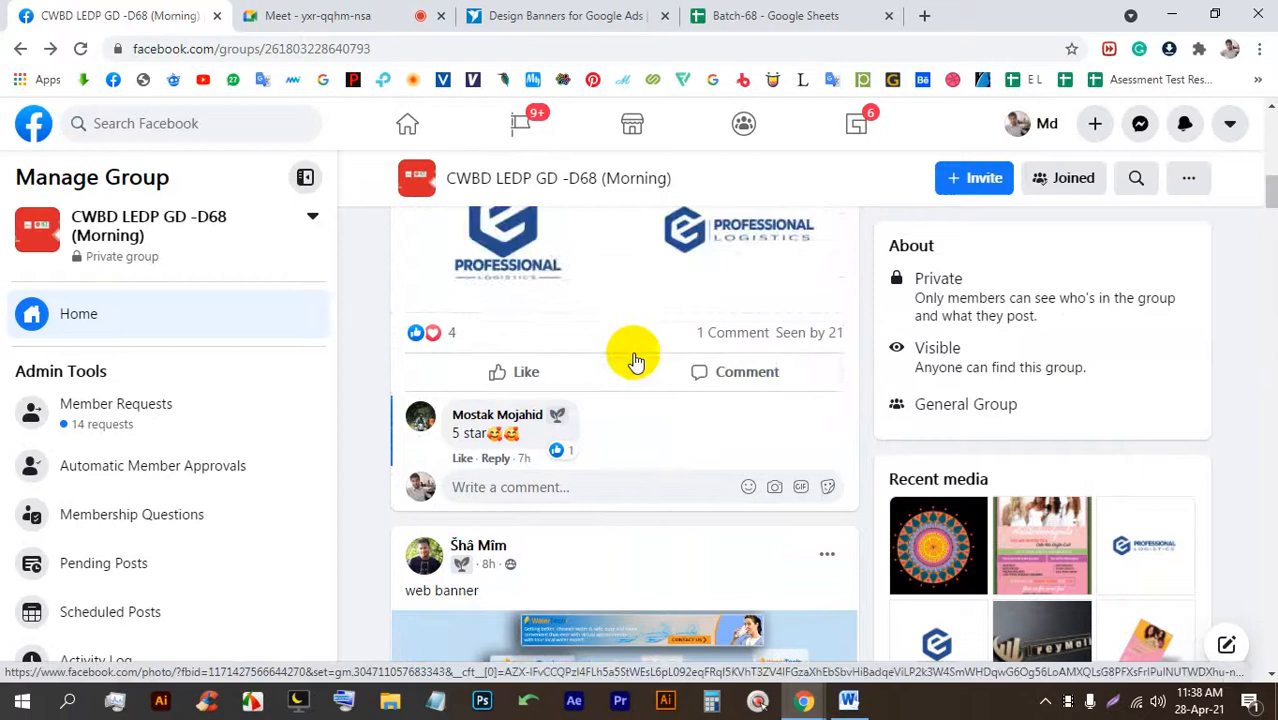
drag(603, 312, 533, 293)
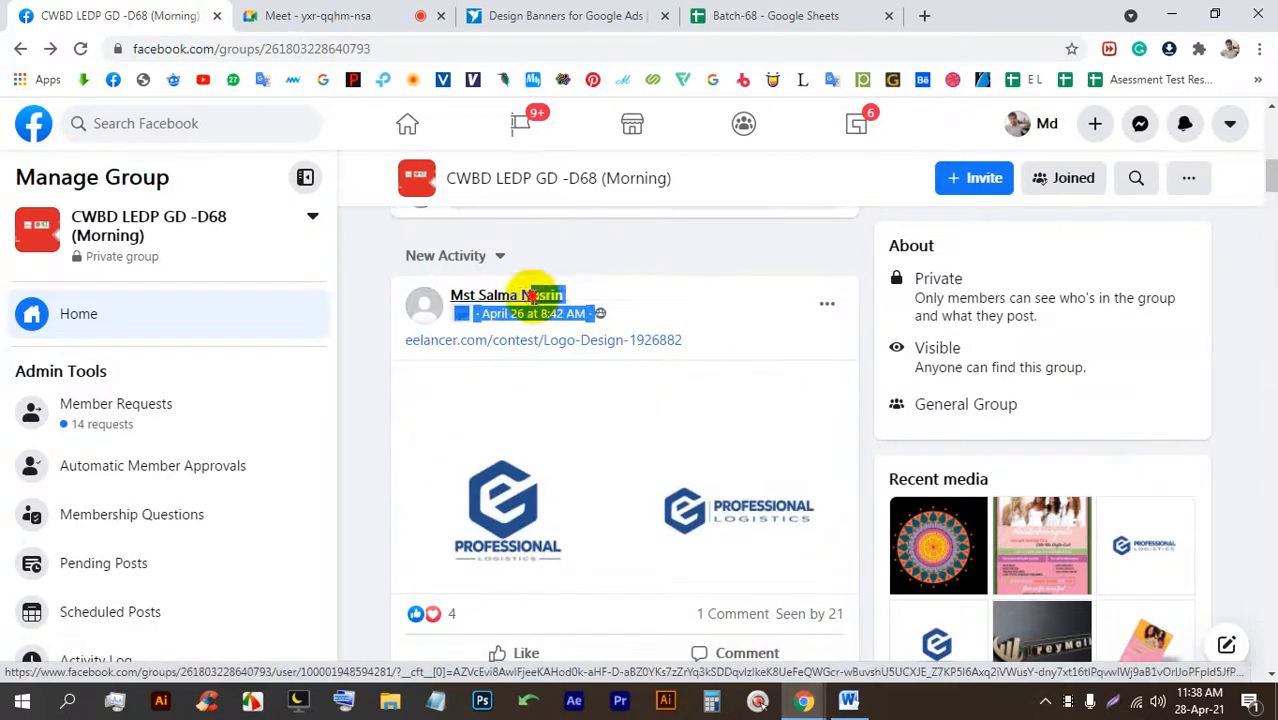
click(746, 338)
scroll(738, 346, up, 8)
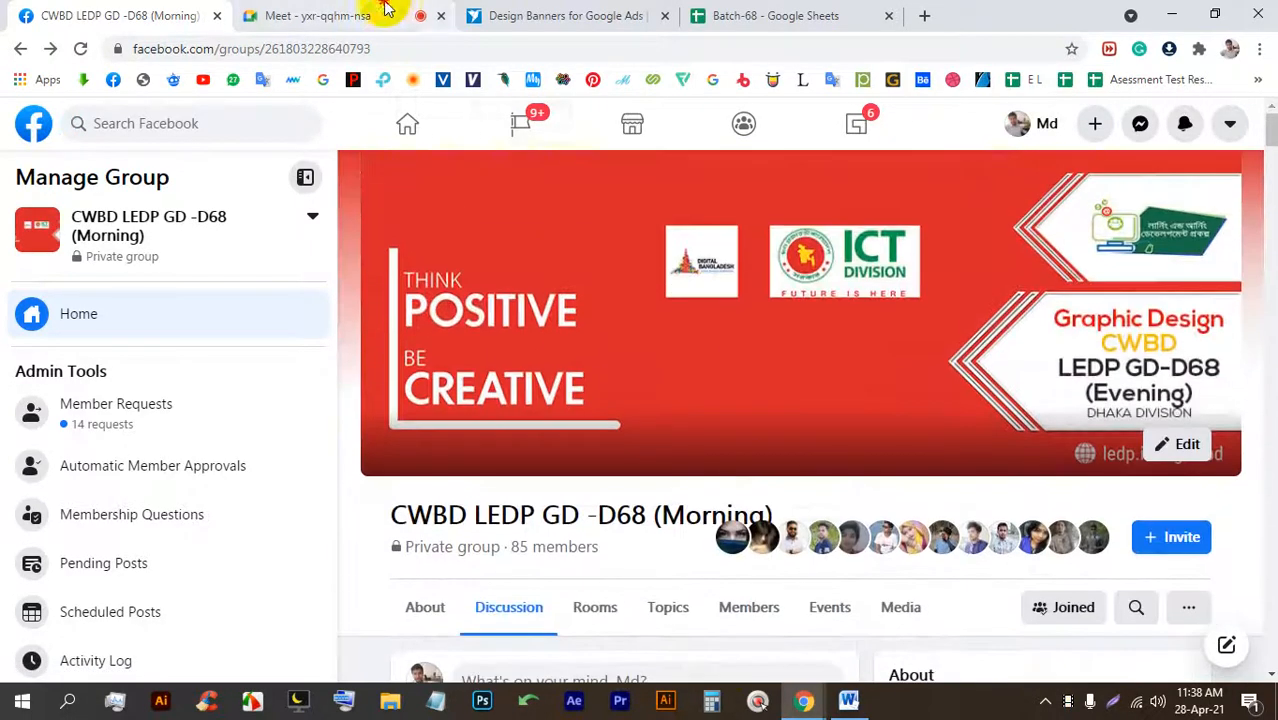
click(388, 14)
Stop presenting, then present the entire screen again to the Meet call.
click(1254, 127)
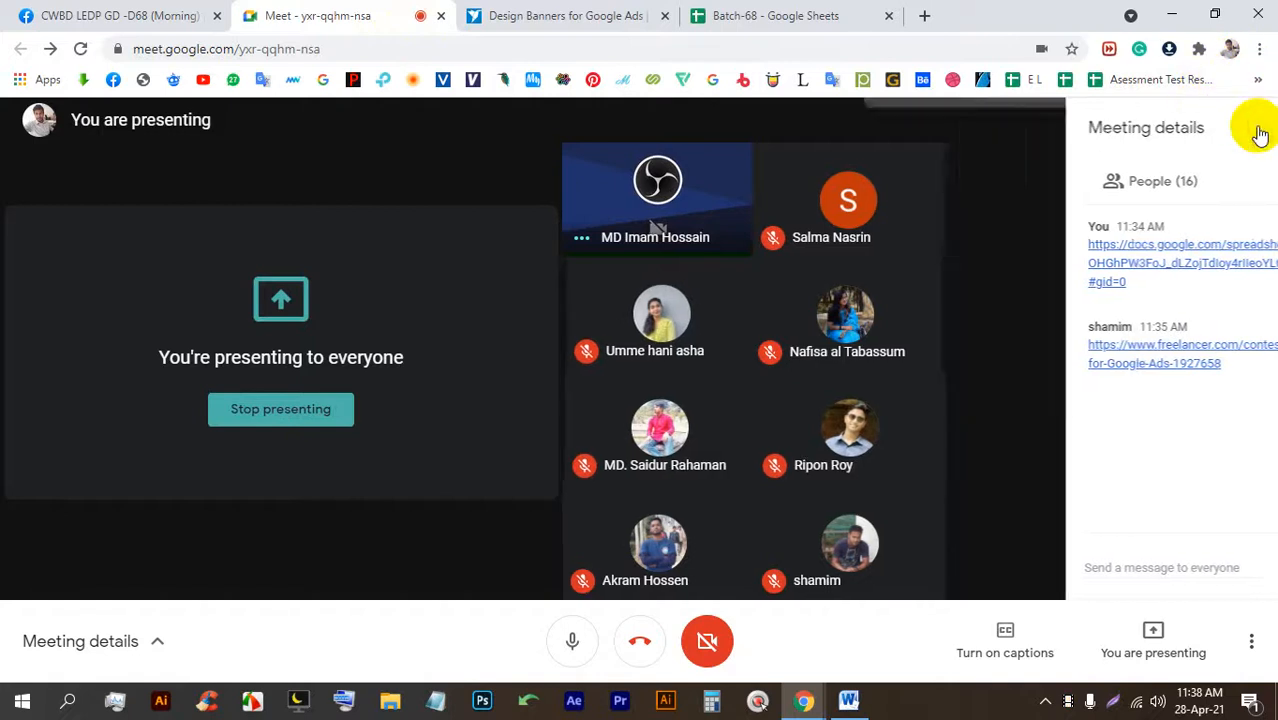
click(307, 412)
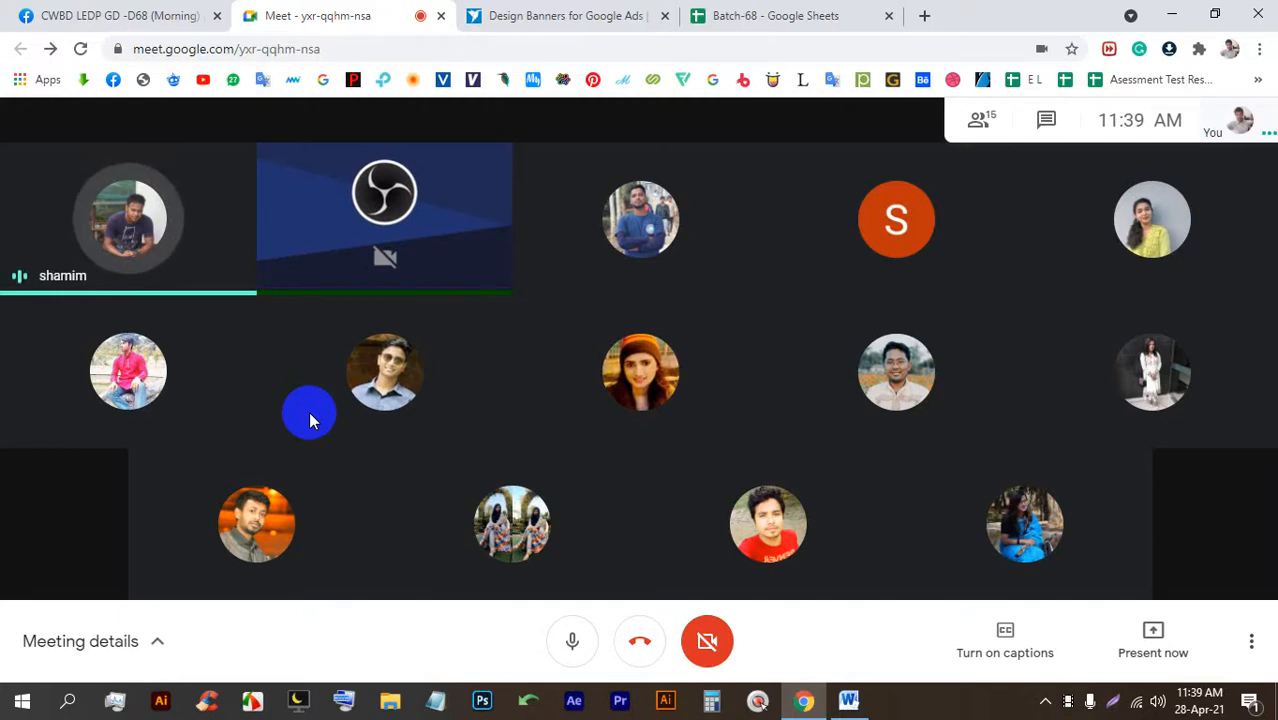
click(1152, 630)
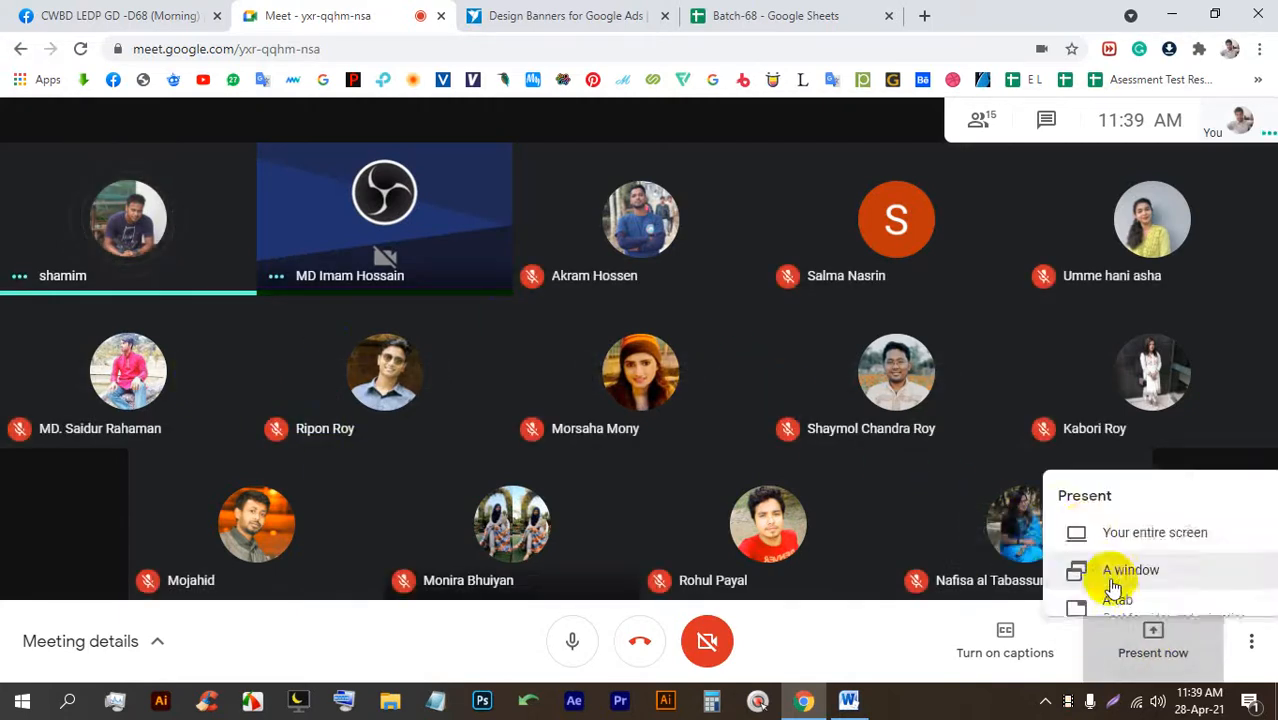
click(1095, 474)
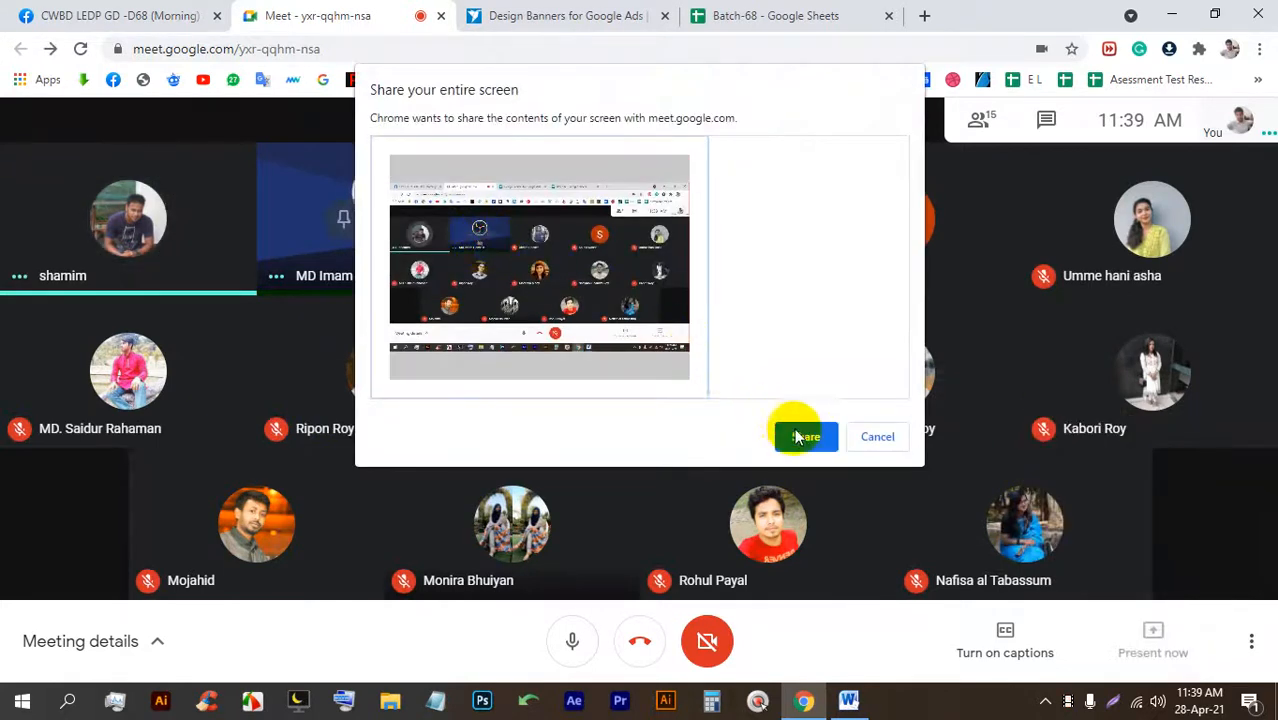
click(805, 437)
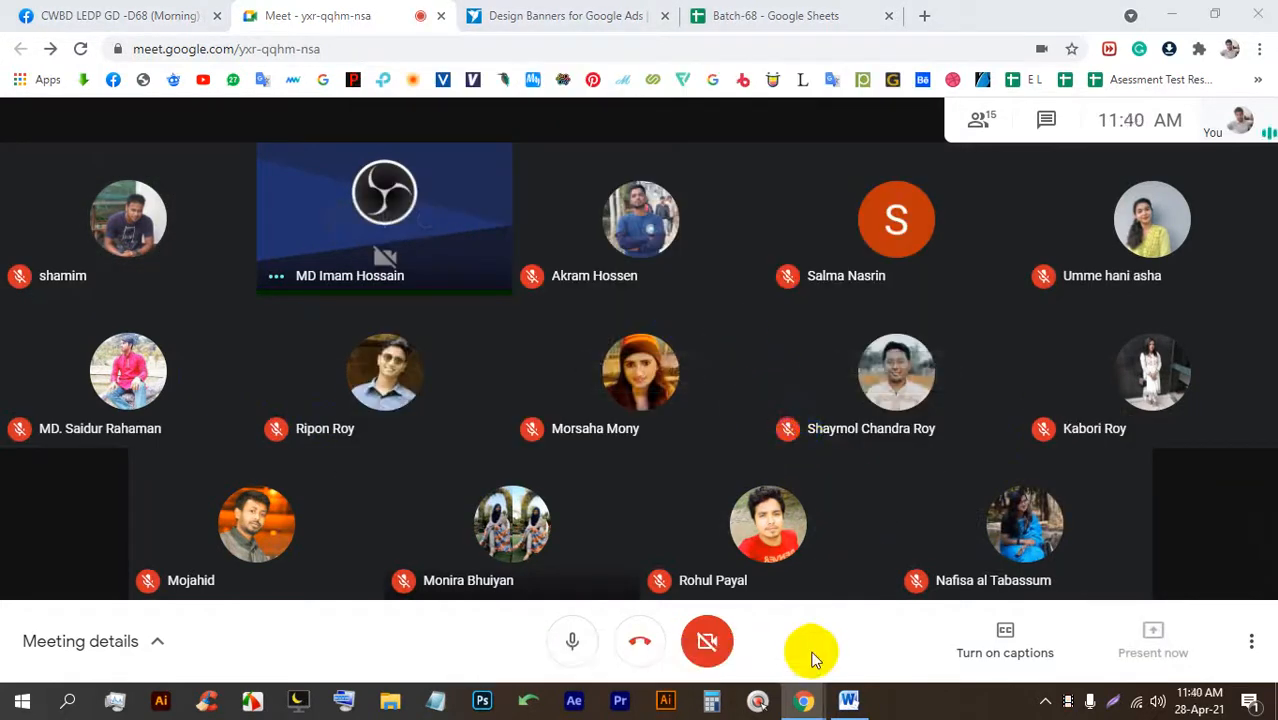
click(565, 15)
click(180, 12)
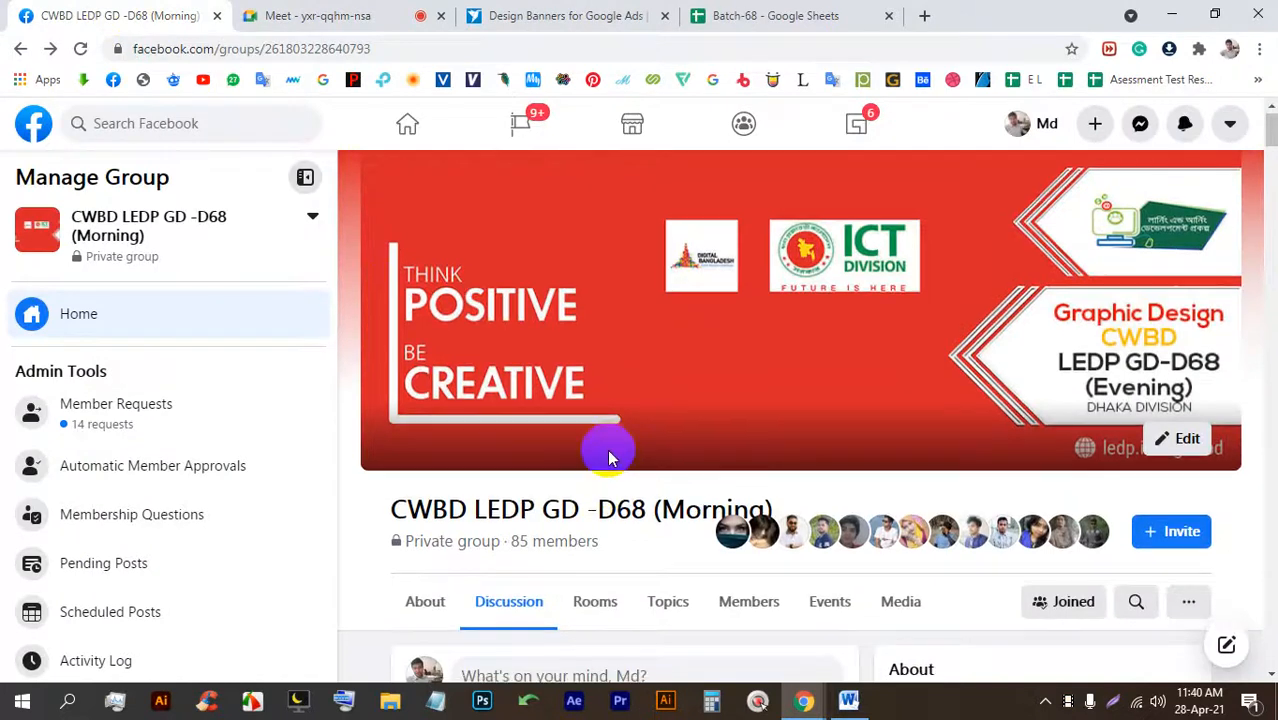
Scroll to the web banner post and play its GIF.
scroll(610, 457, down, 15)
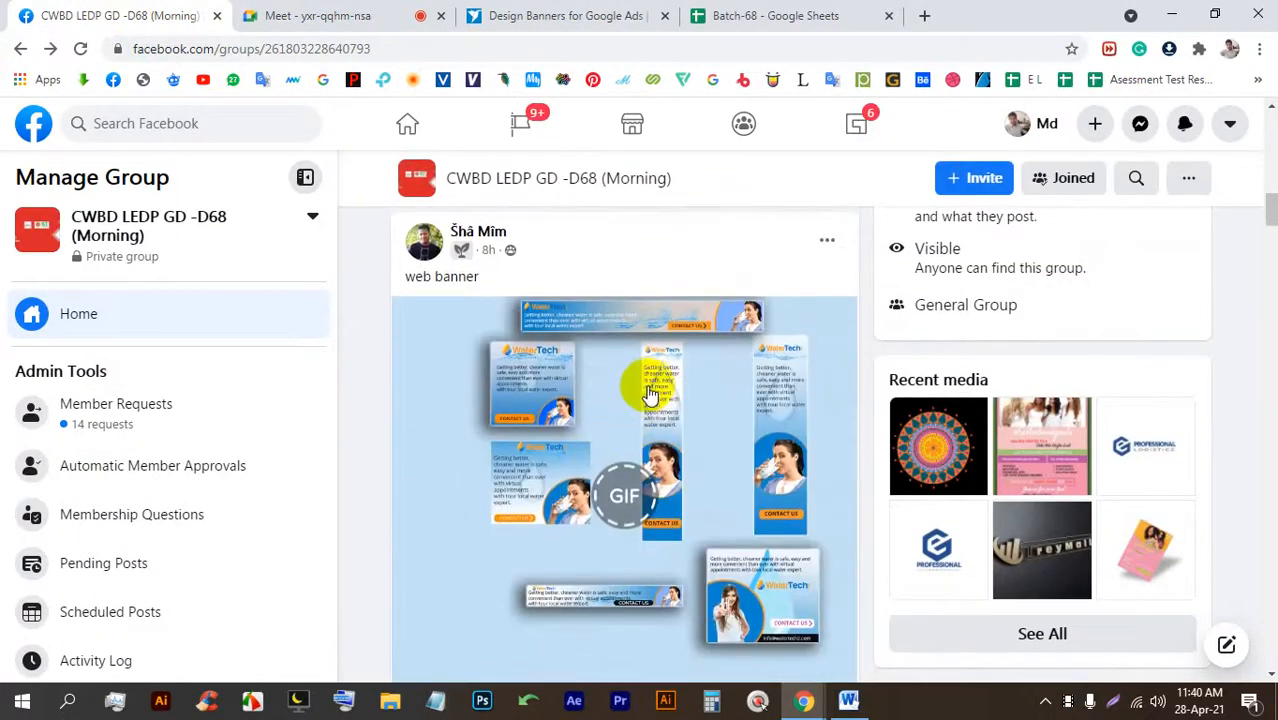
click(616, 492)
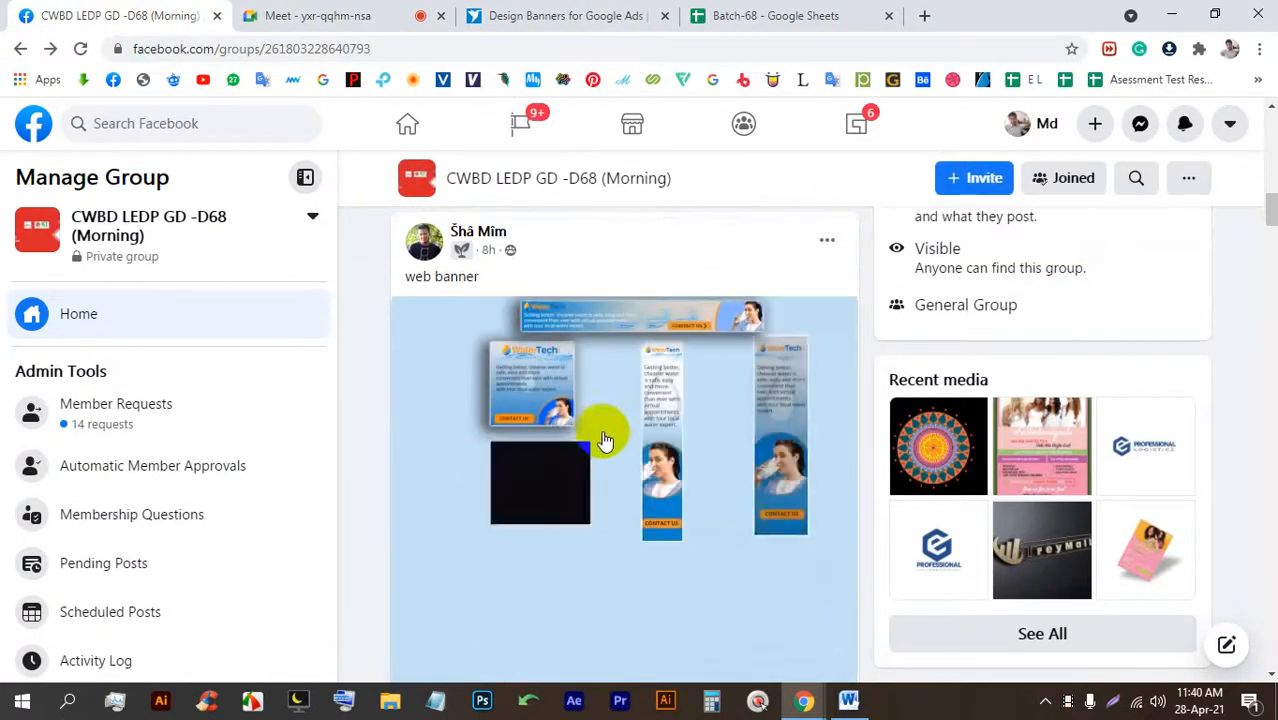
scroll(606, 437, down, 1)
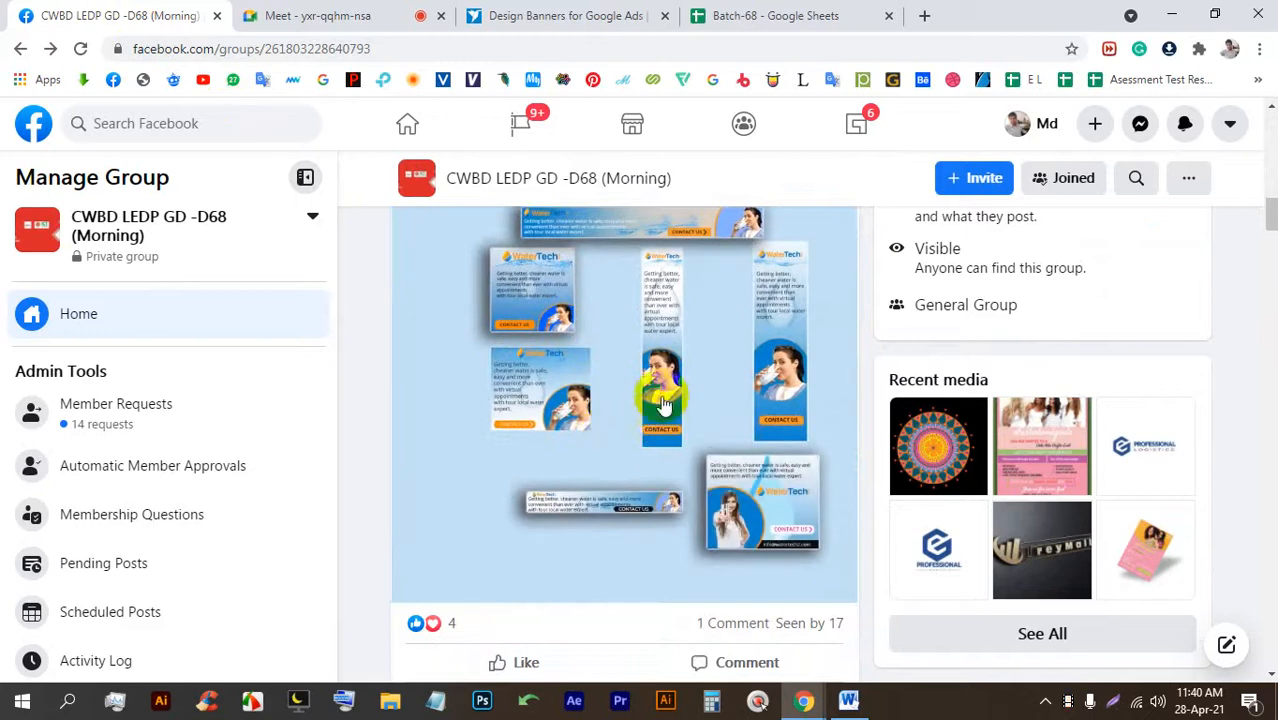
Zoom Chrome to 125% and replay the WaterTech banner GIF.
click(1259, 49)
click(1205, 230)
click(1205, 230)
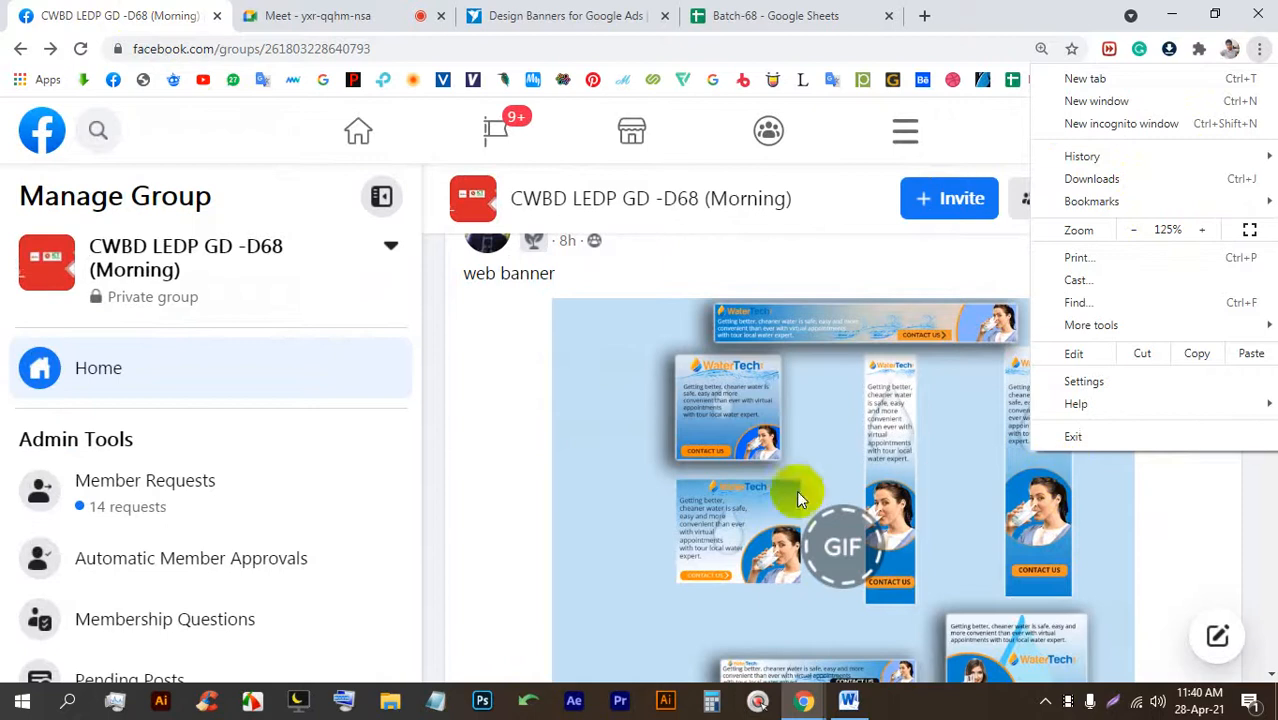
click(590, 425)
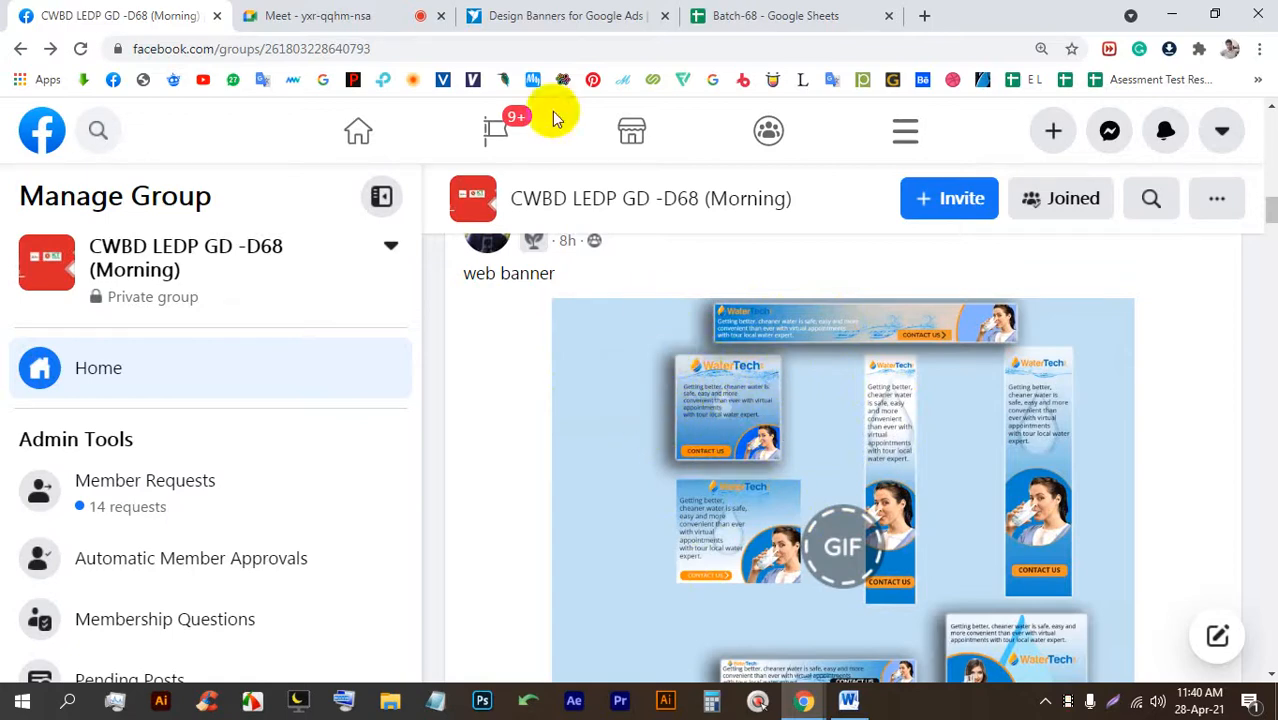
click(357, 14)
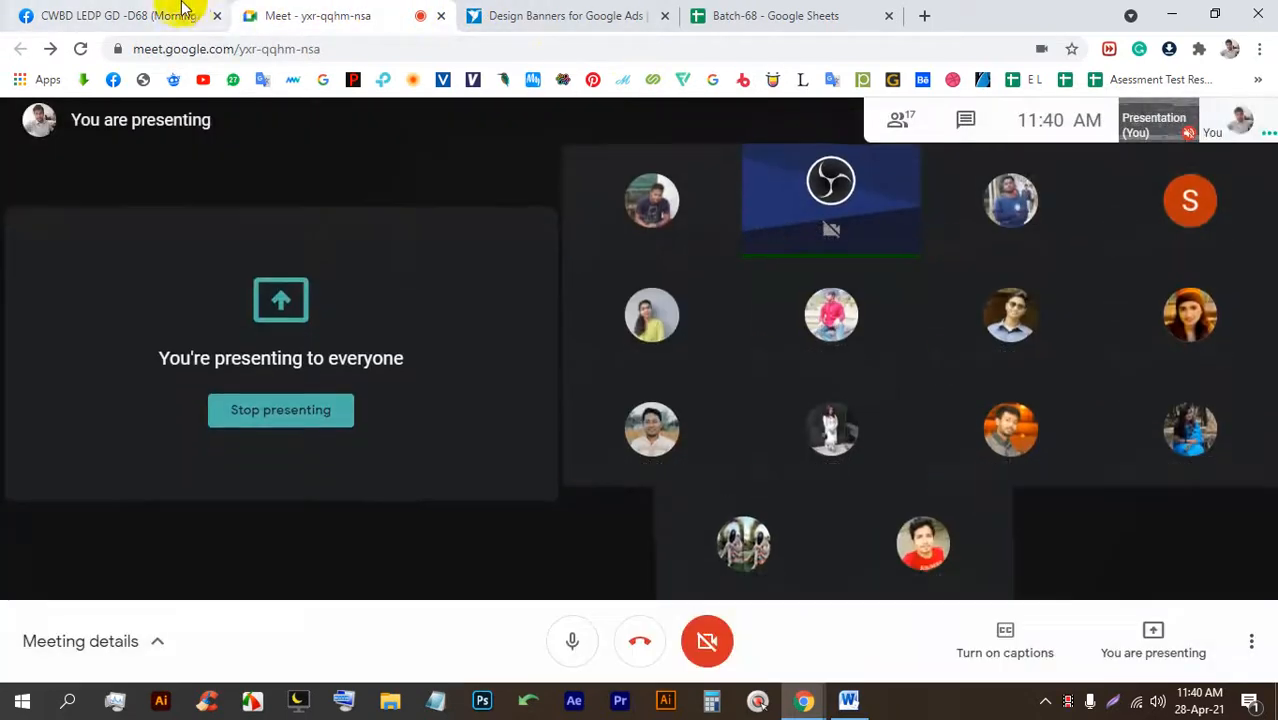
click(177, 12)
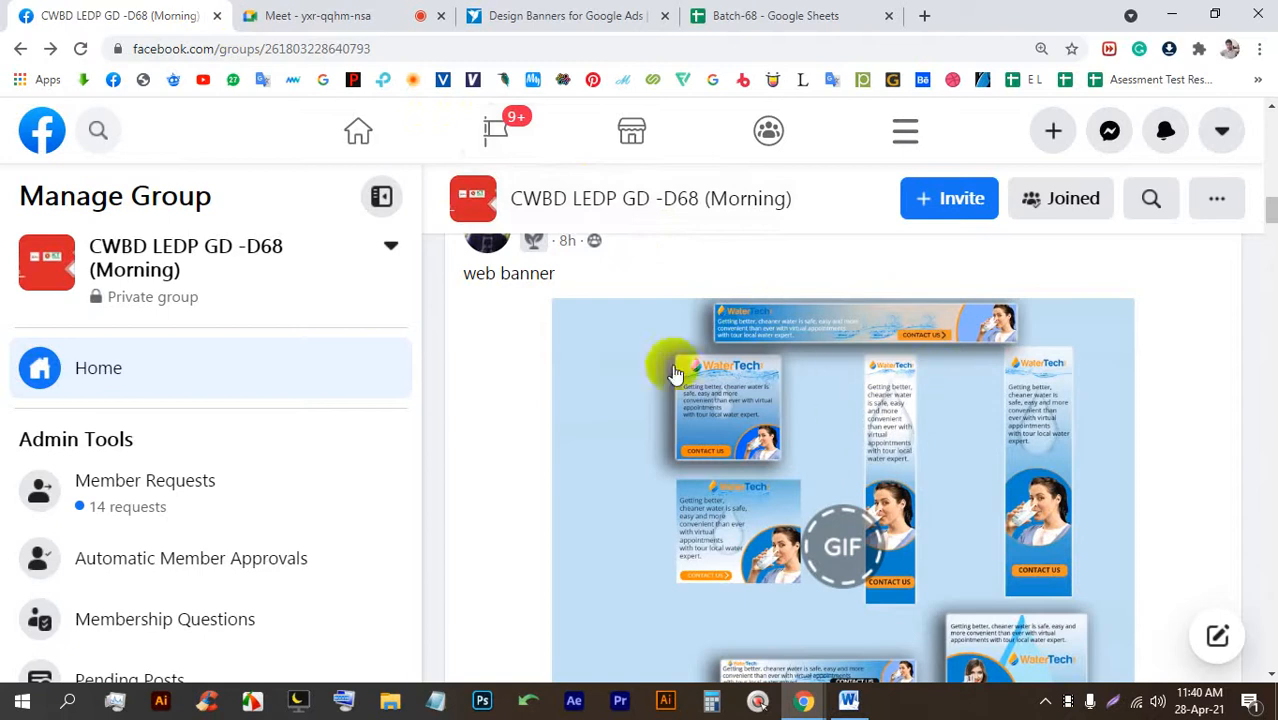
scroll(785, 371, down, 3)
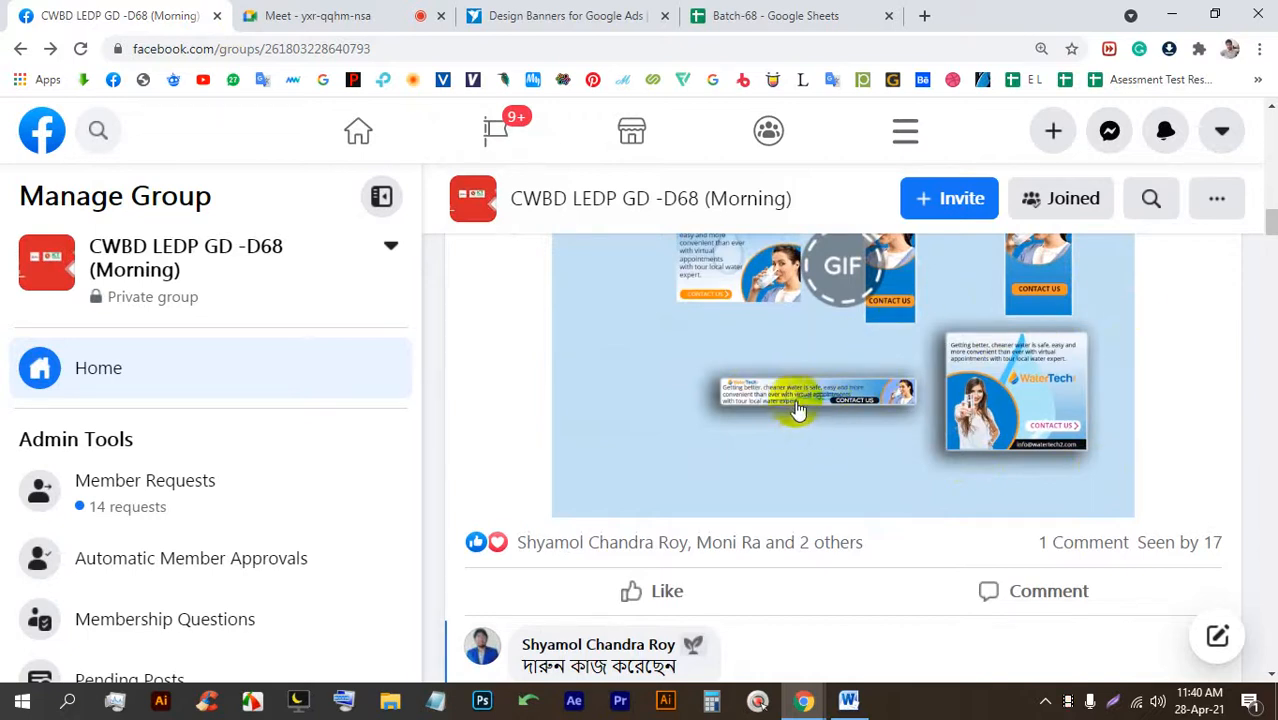
scroll(1025, 507, up, 3)
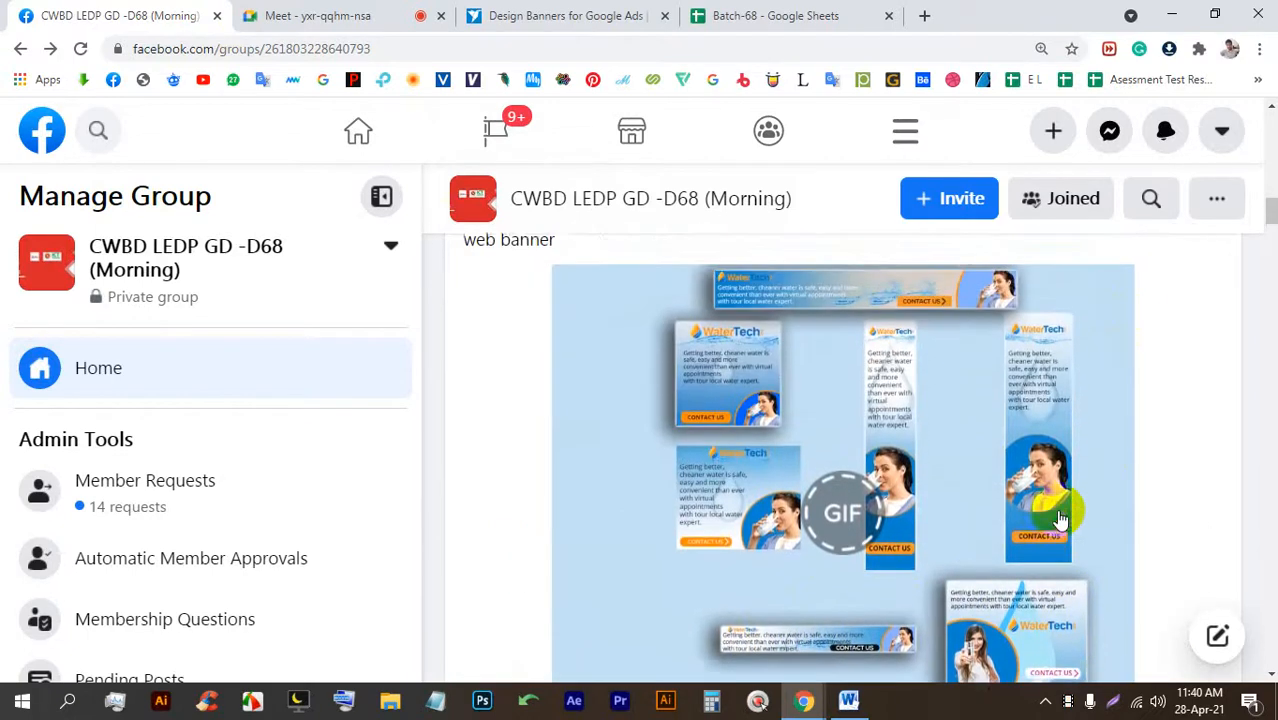
scroll(1040, 505, down, 1)
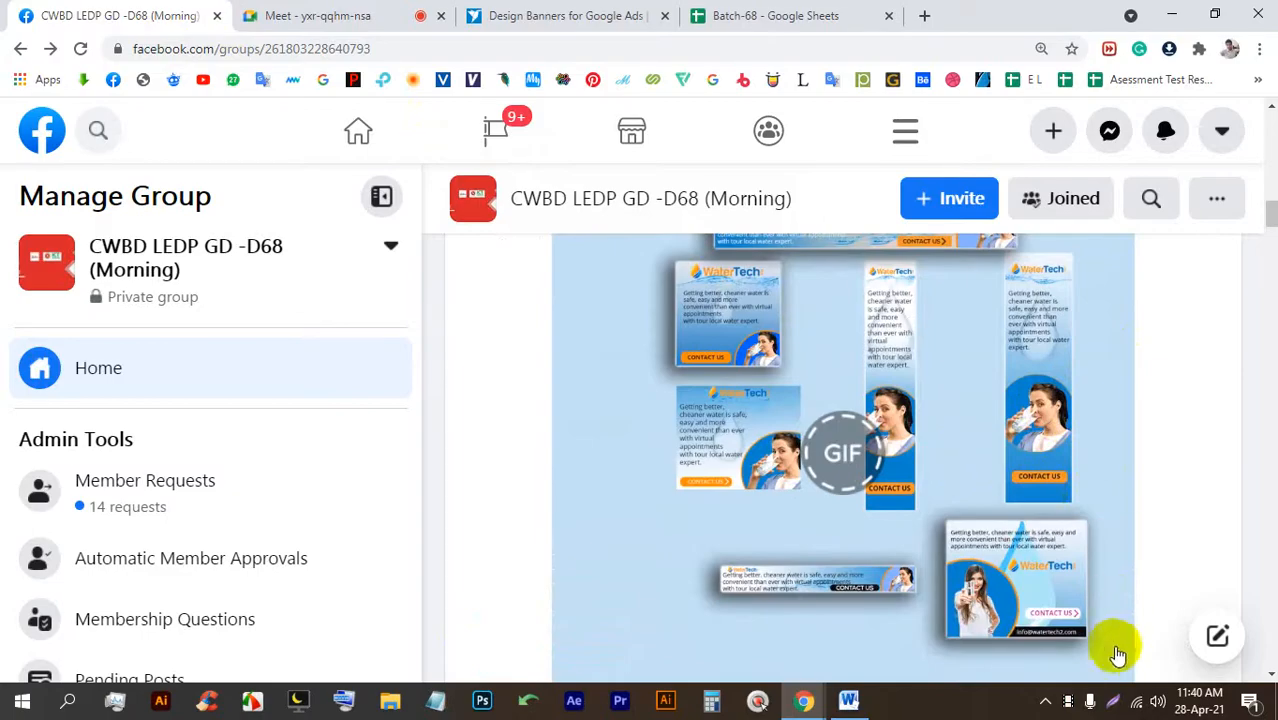
click(1116, 704)
drag(1170, 658, 541, 159)
click(1195, 490)
drag(748, 290, 674, 298)
mouse_move(770, 315)
mouse_down()
mouse_move(763, 279)
mouse_move(697, 269)
mouse_move(680, 284)
mouse_move(776, 304)
mouse_move(688, 305)
mouse_up()
mouse_move(899, 285)
mouse_down()
mouse_move(860, 285)
mouse_move(850, 317)
mouse_move(856, 373)
mouse_move(896, 387)
mouse_move(930, 316)
mouse_move(880, 284)
mouse_up()
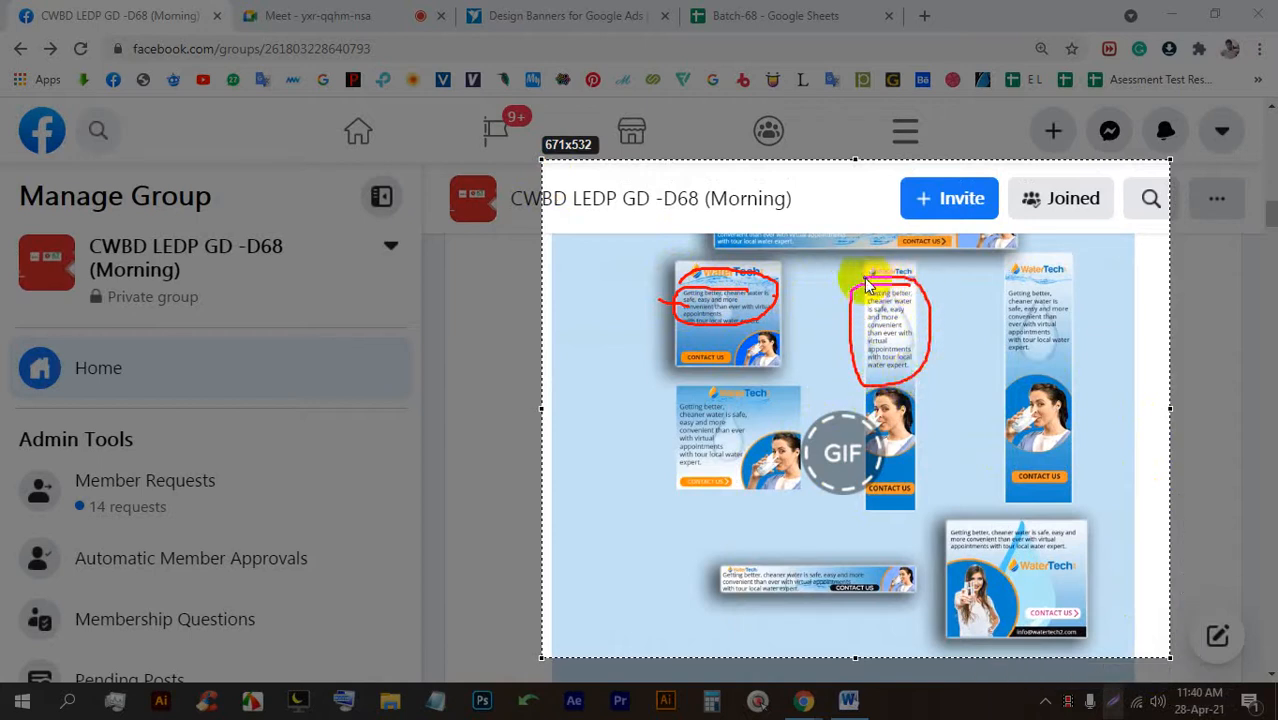
mouse_move(1044, 274)
mouse_down()
mouse_move(1010, 297)
mouse_move(1001, 352)
mouse_move(1068, 339)
mouse_move(992, 280)
mouse_up()
mouse_move(1098, 528)
mouse_down()
mouse_move(933, 533)
mouse_move(1022, 530)
mouse_up()
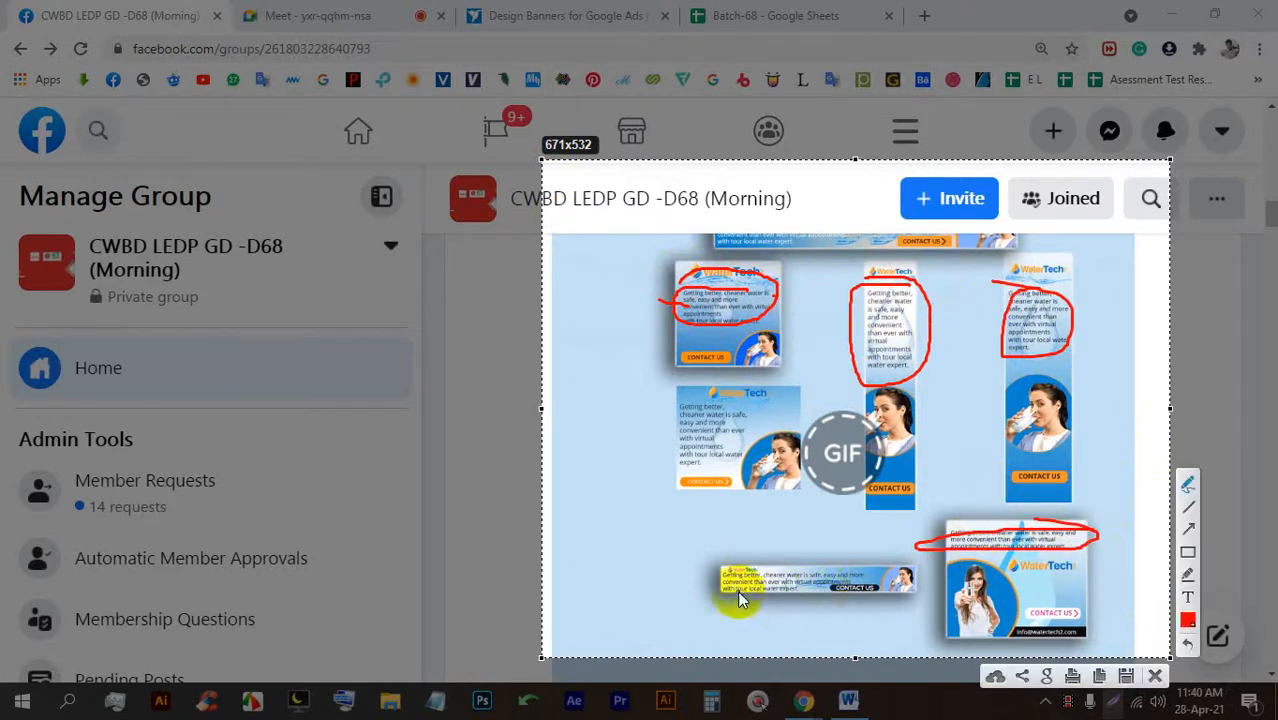
drag(722, 586, 838, 592)
drag(674, 391, 679, 411)
mouse_move(681, 413)
mouse_down()
mouse_move(684, 458)
mouse_move(684, 400)
mouse_move(685, 490)
mouse_up()
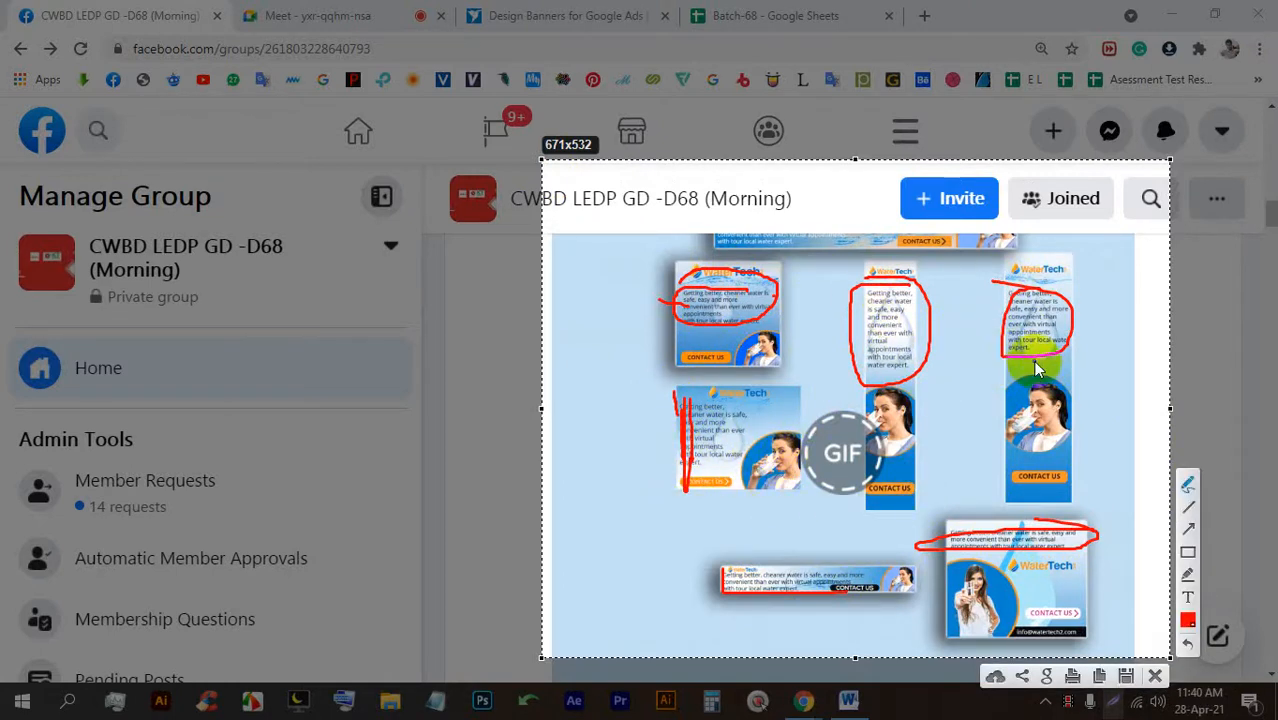
click(1157, 677)
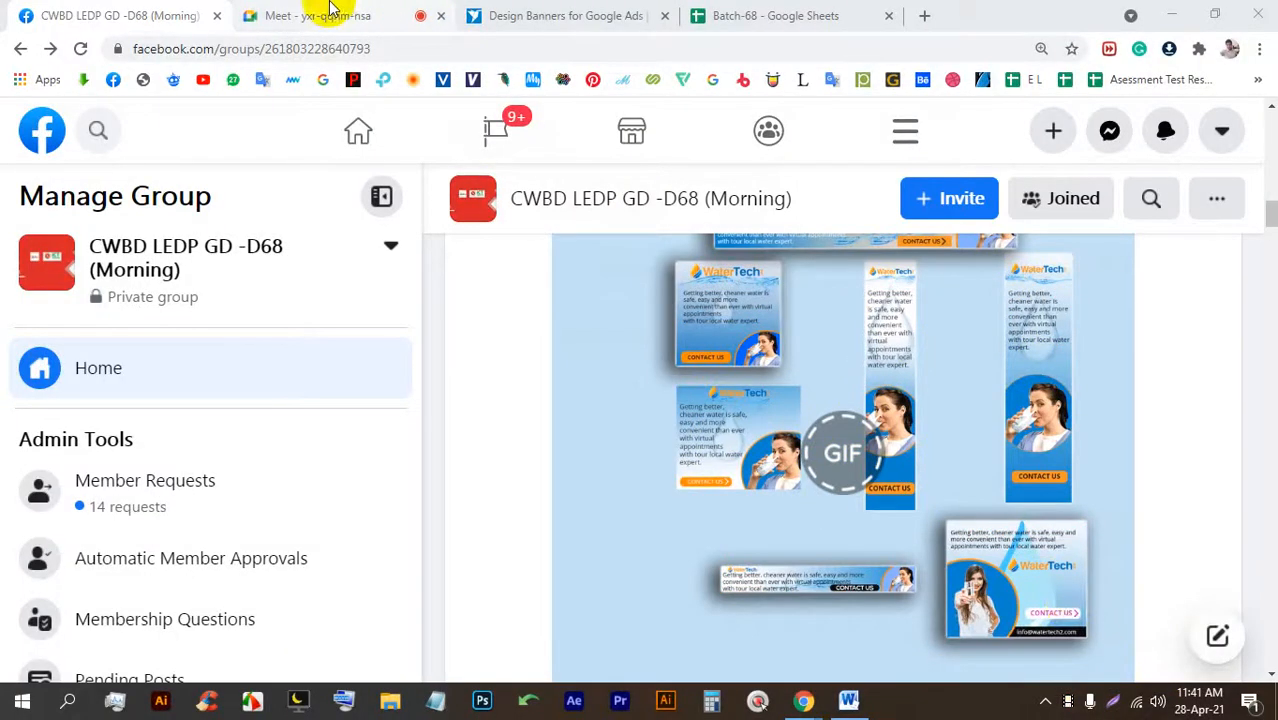
Highlight the contest's View (92) entries count, then launch Adobe Illustrator.
click(320, 12)
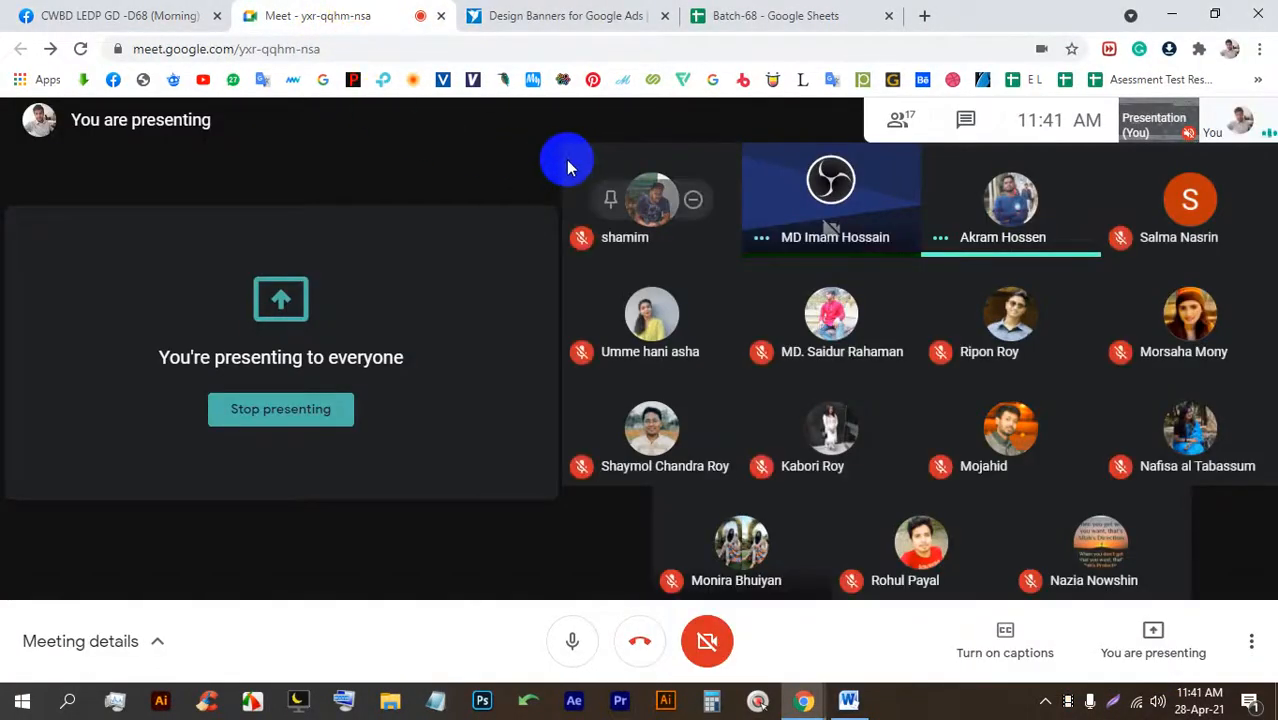
click(508, 12)
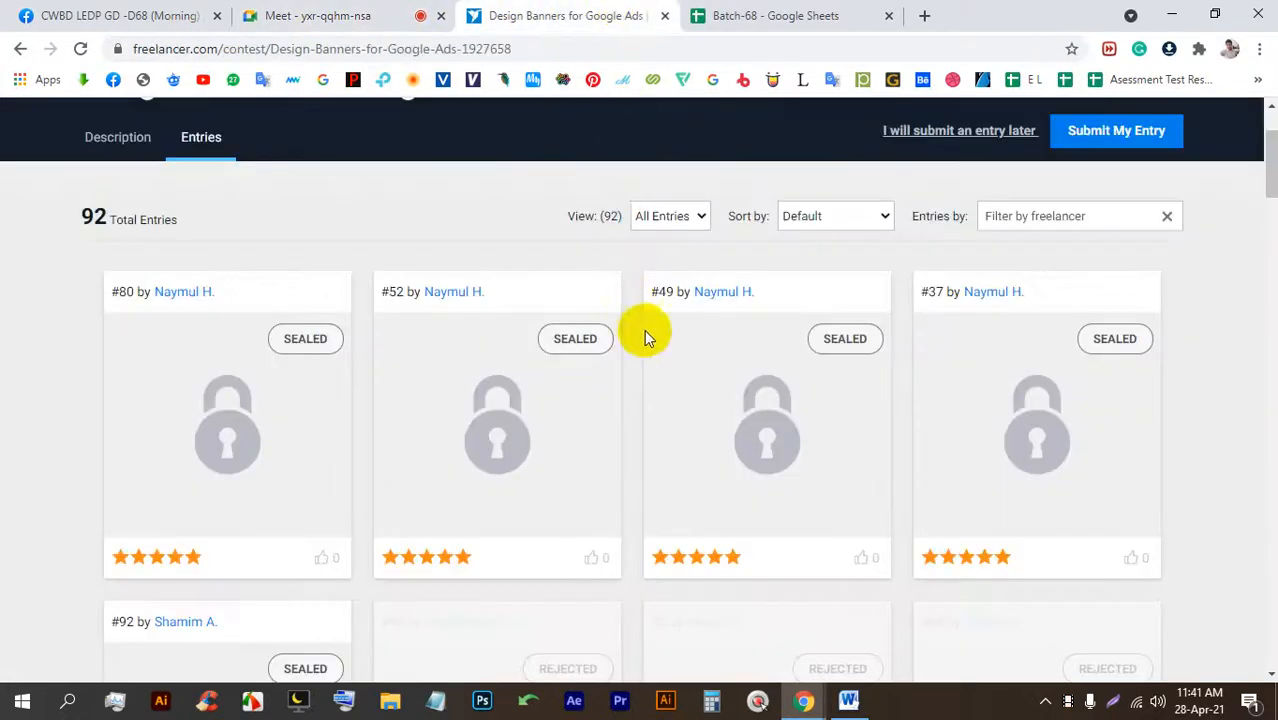
scroll(645, 334, up, 1)
drag(611, 308, 485, 300)
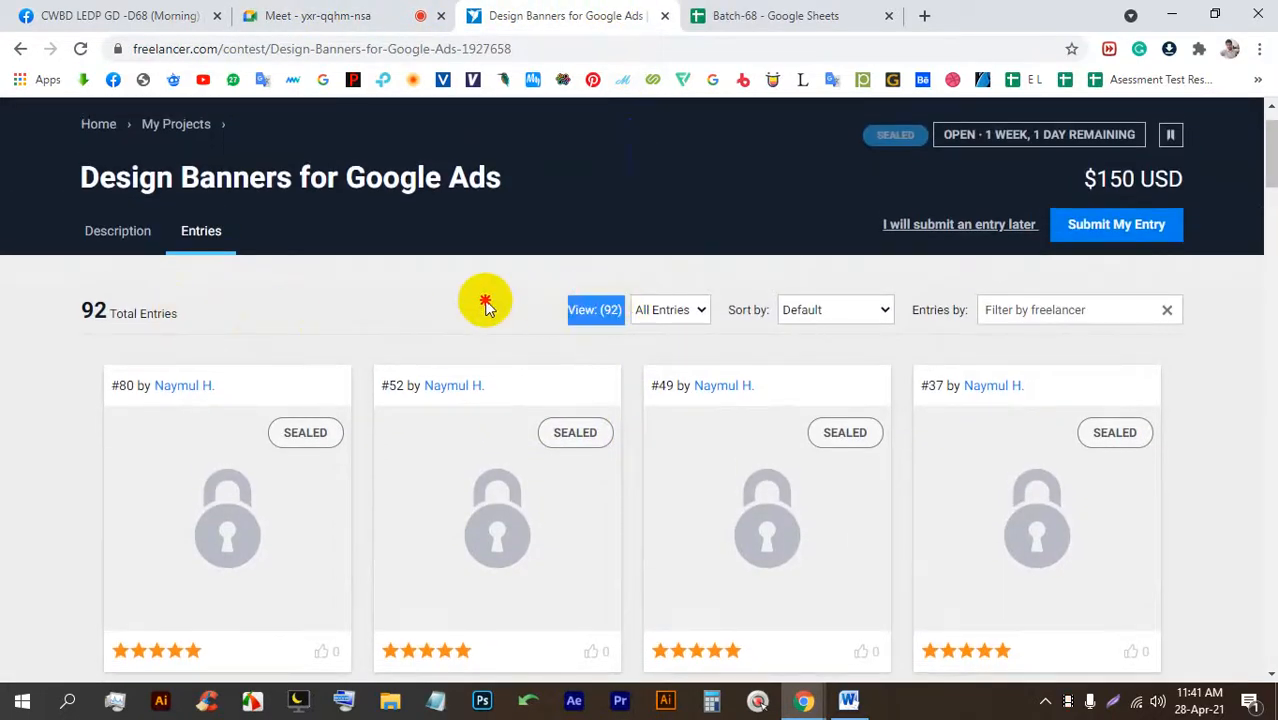
click(345, 12)
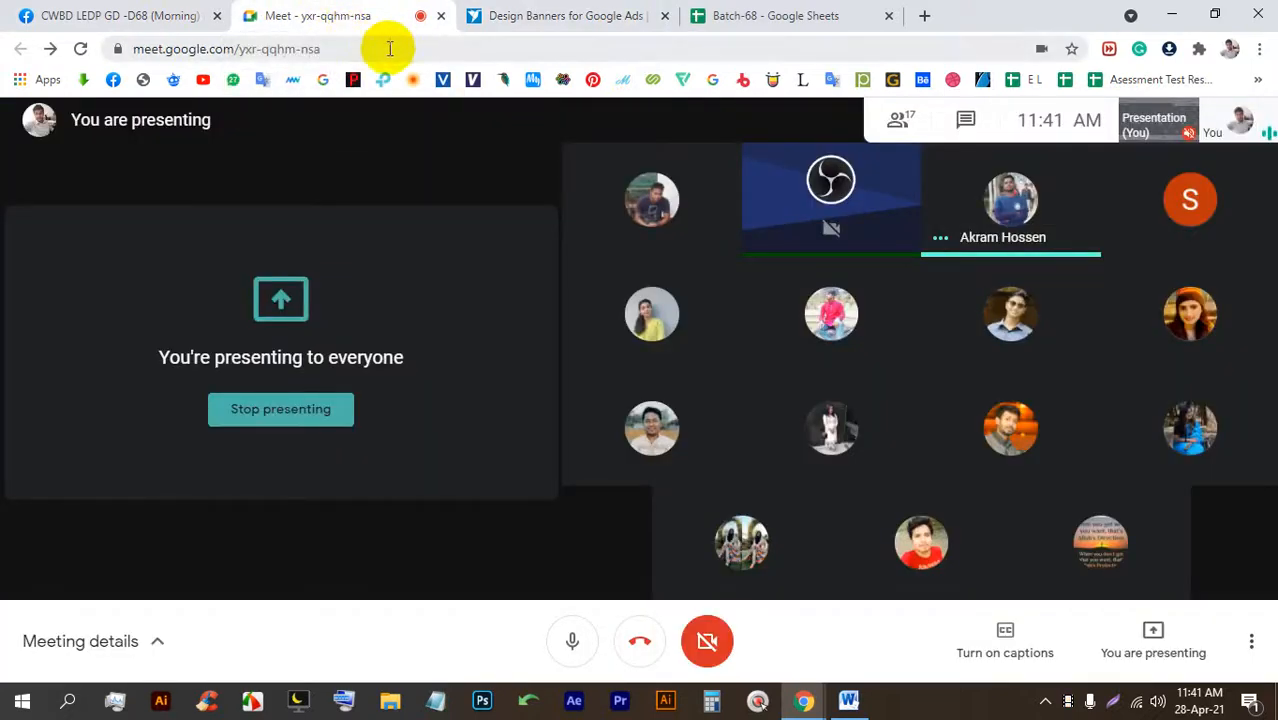
click(313, 173)
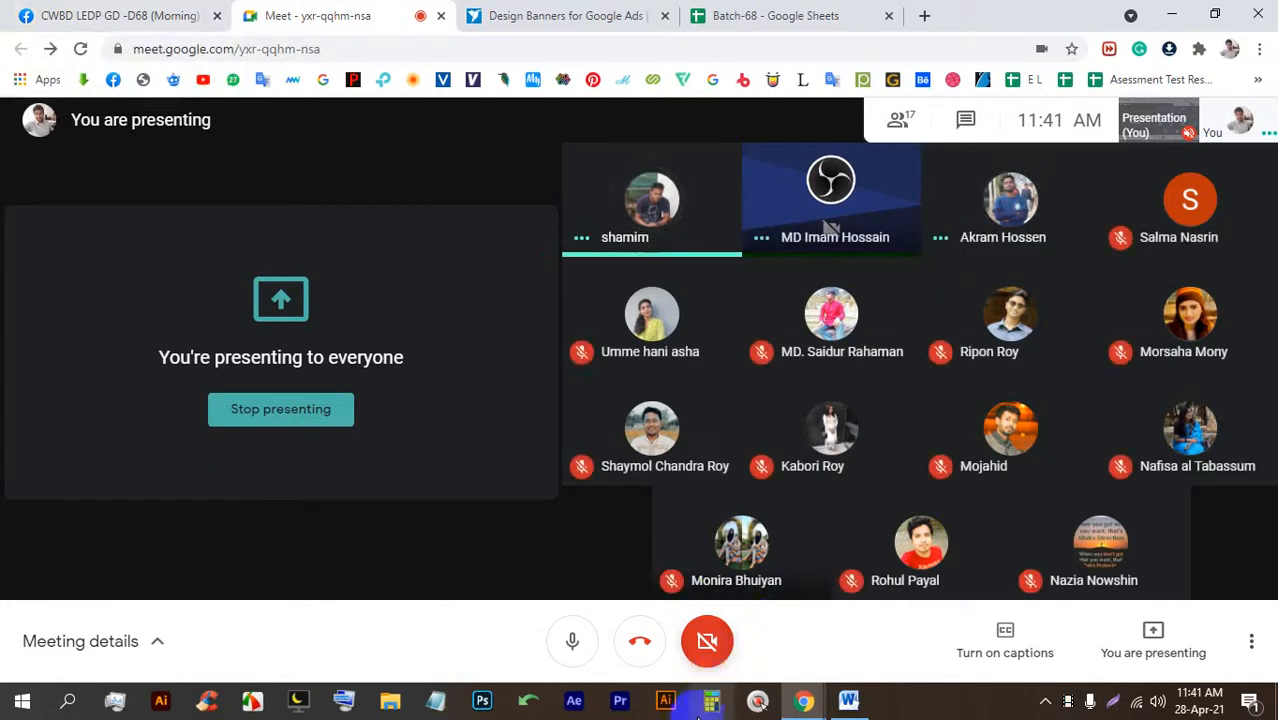
click(670, 702)
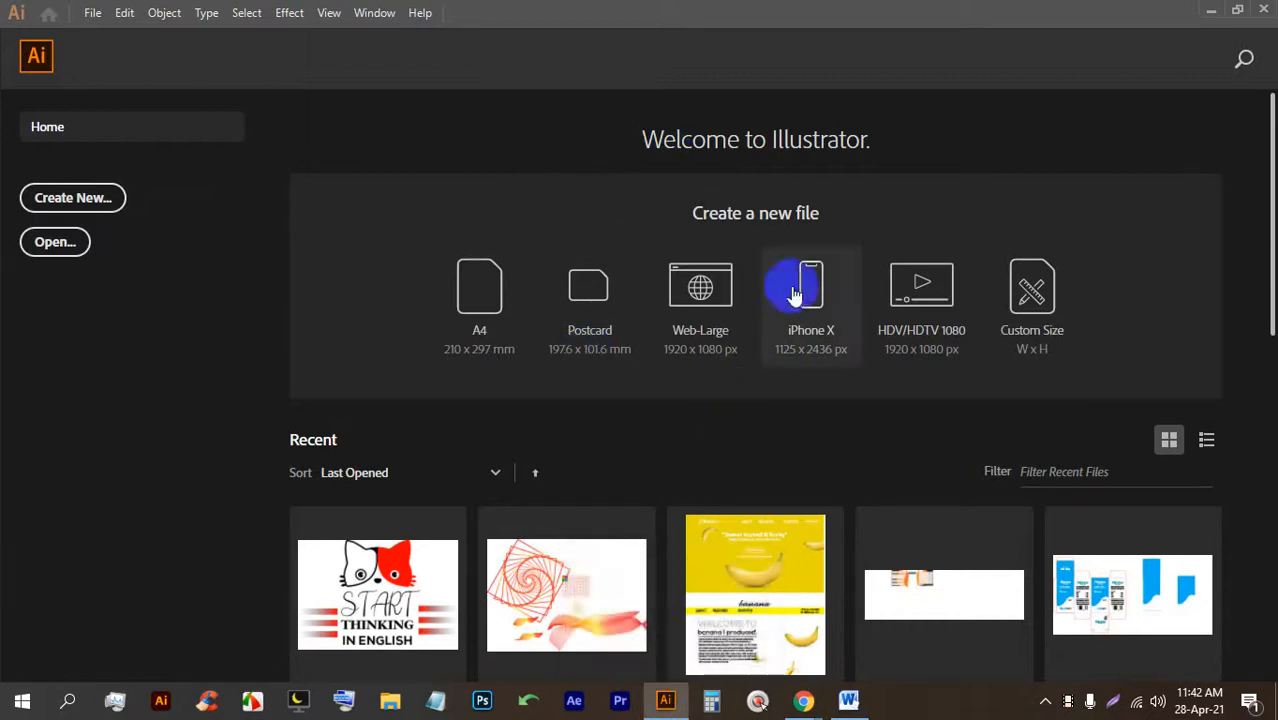
Start a new document via File > New, admitting a waiting participant to the call.
scroll(770, 520, down, 2)
scroll(776, 515, down, 1)
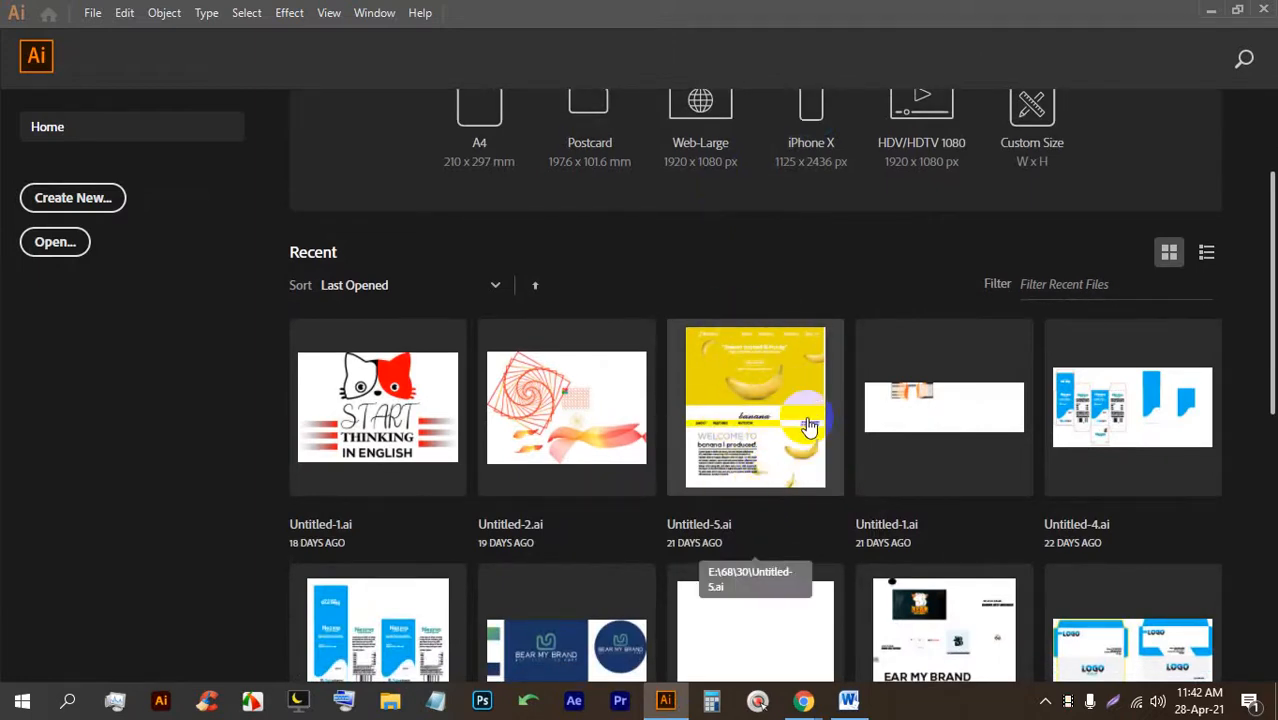
scroll(322, 331, up, 3)
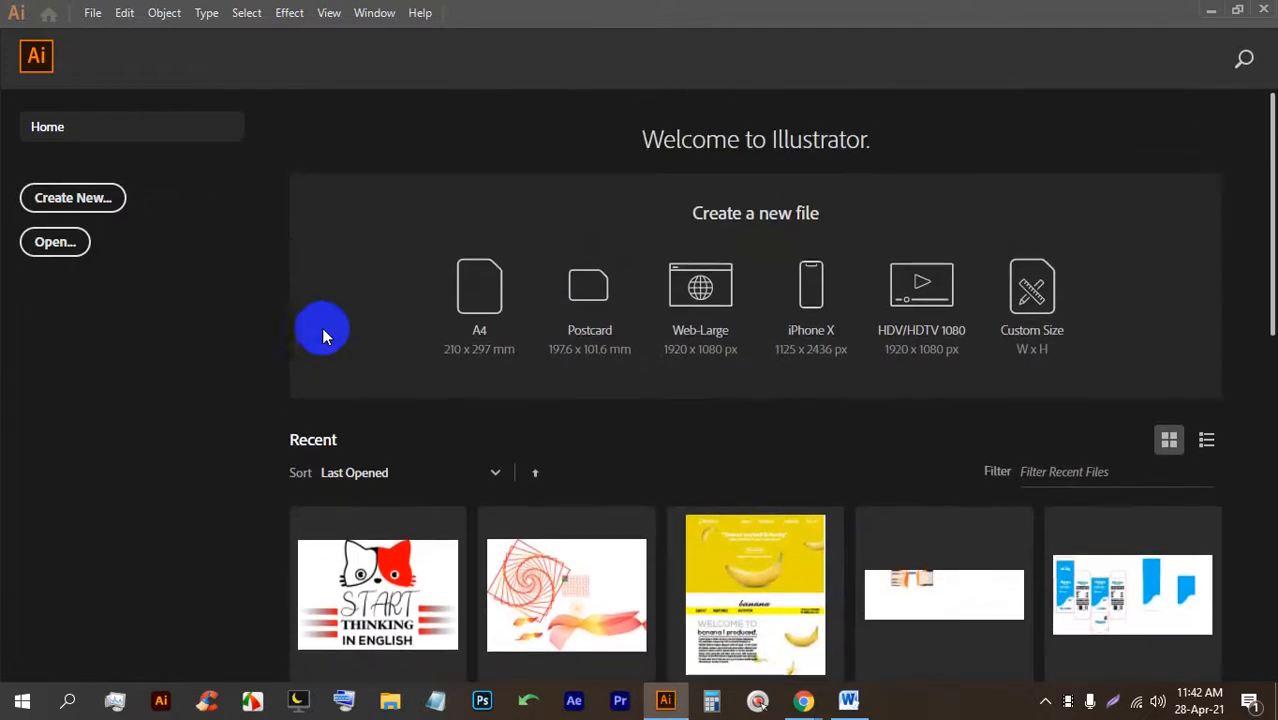
click(94, 15)
click(113, 35)
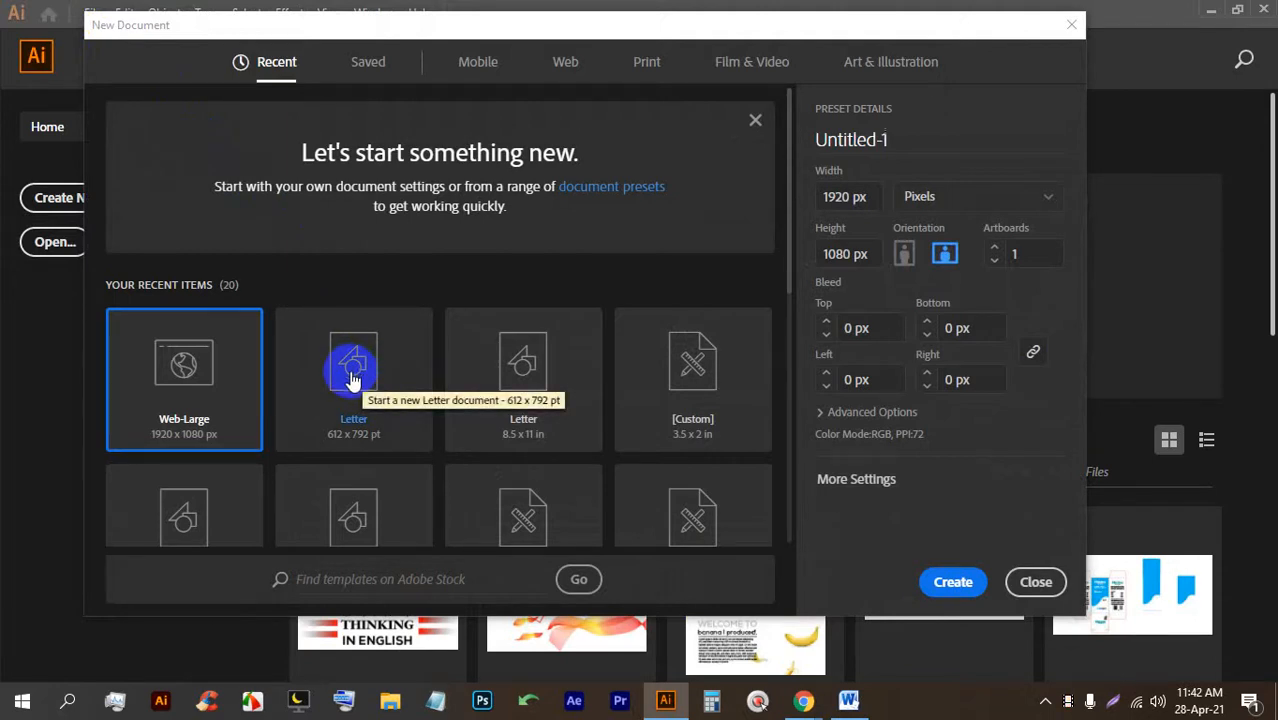
mouse_move(803, 700)
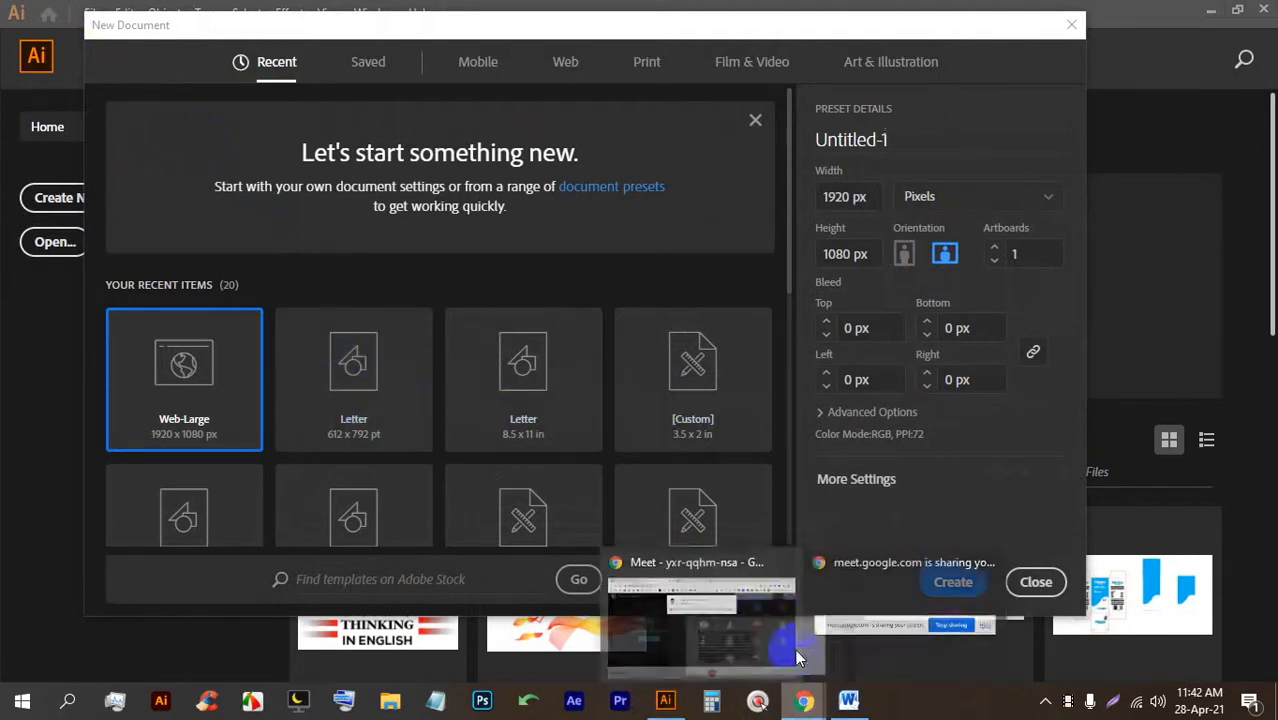
click(699, 632)
click(828, 208)
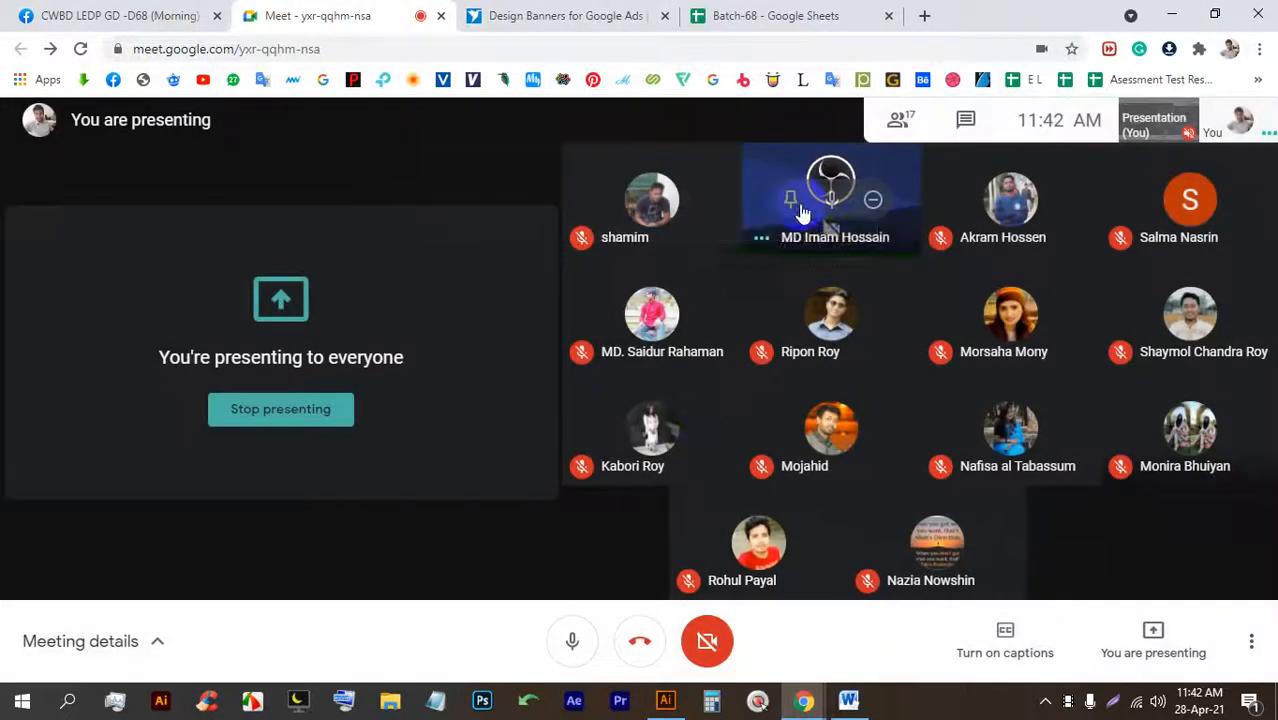
click(666, 698)
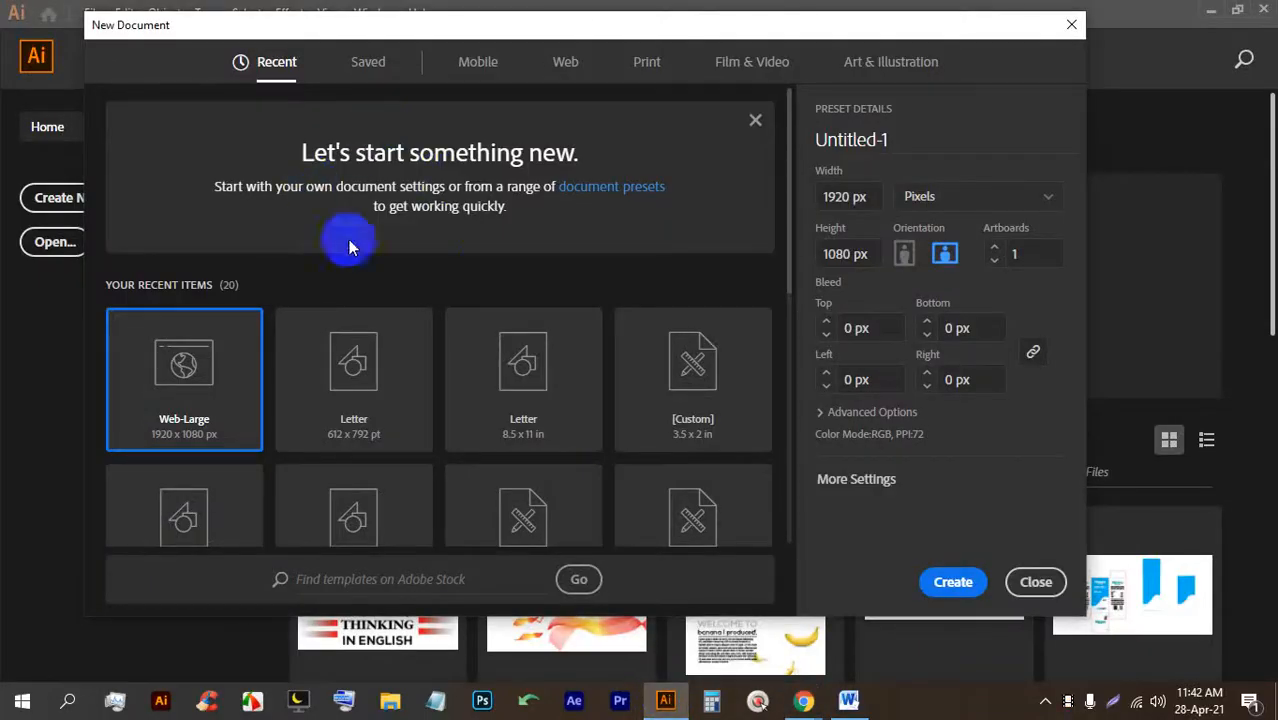
Create a Letter document in Inches with 1 artboard, 0.125 in bleed and CMYK colour.
click(338, 350)
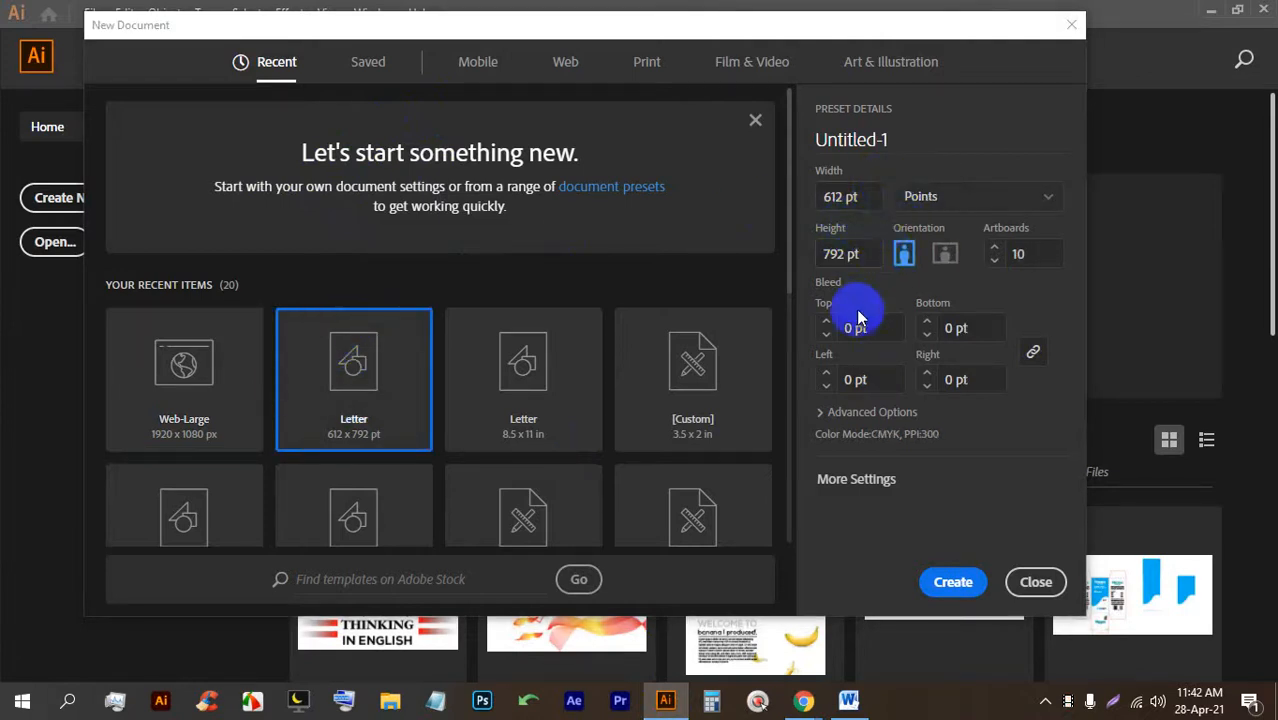
click(850, 411)
click(873, 376)
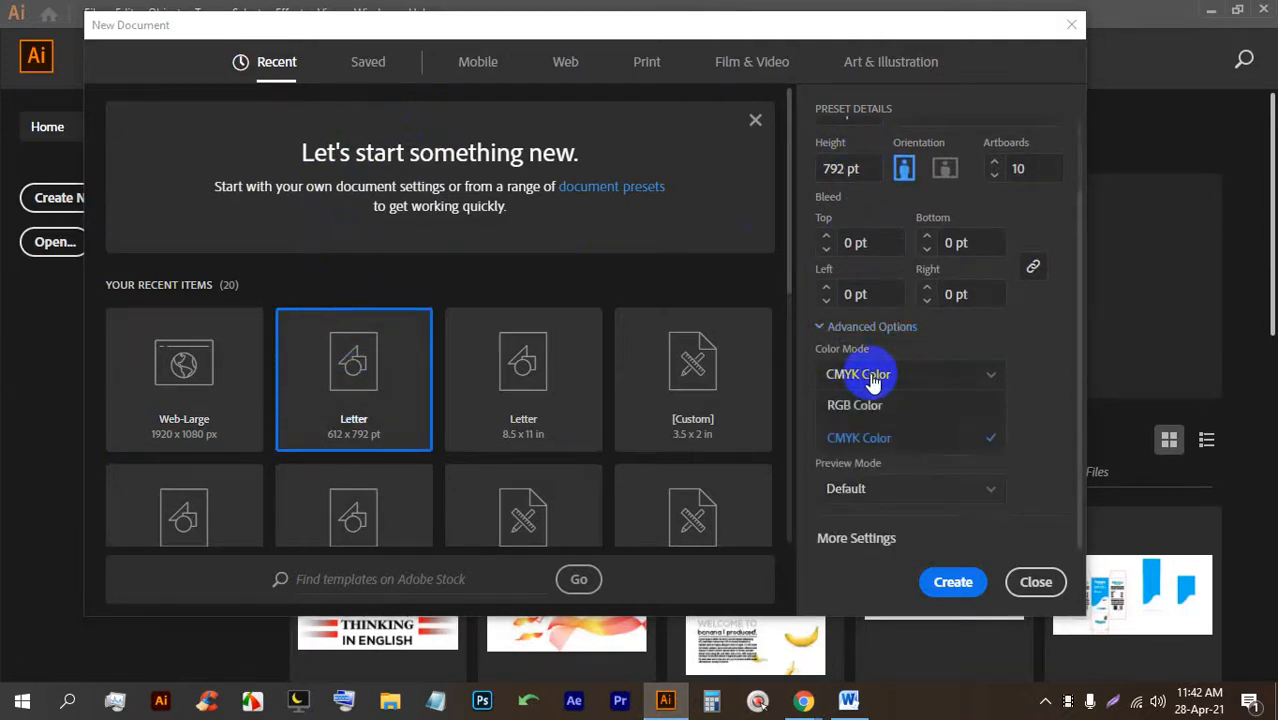
scroll(884, 410, up, 2)
click(930, 196)
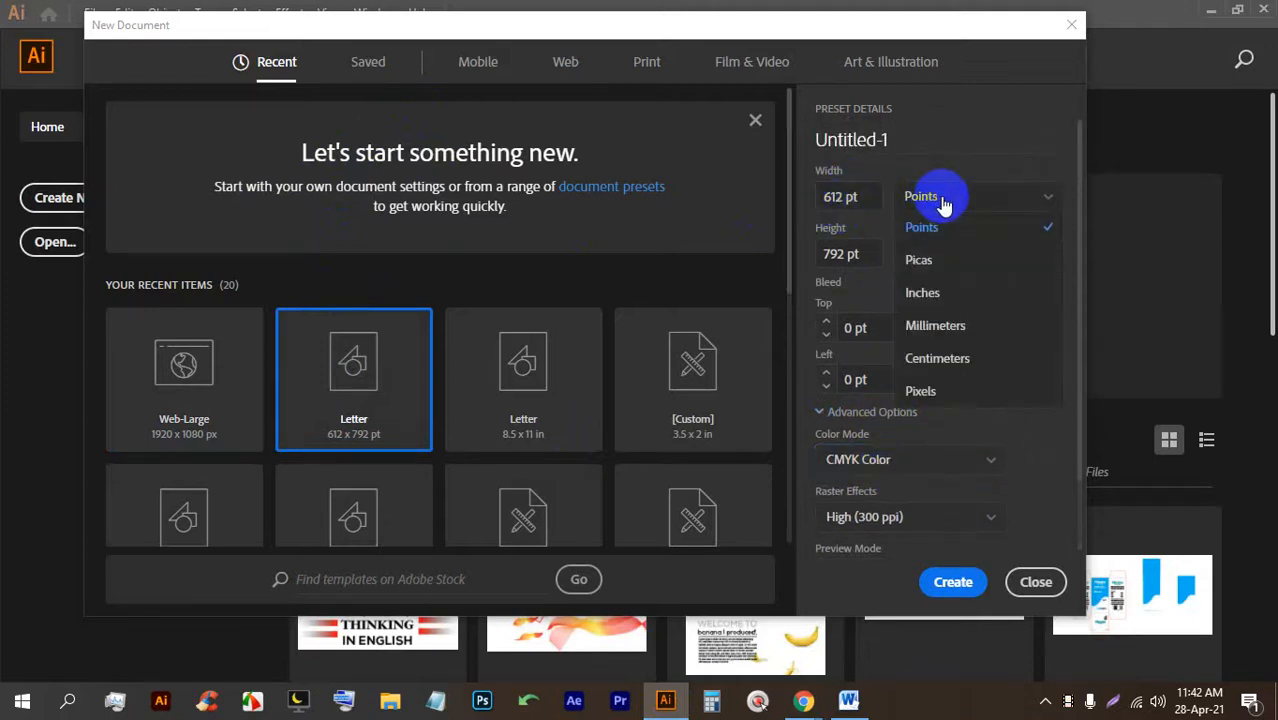
click(958, 292)
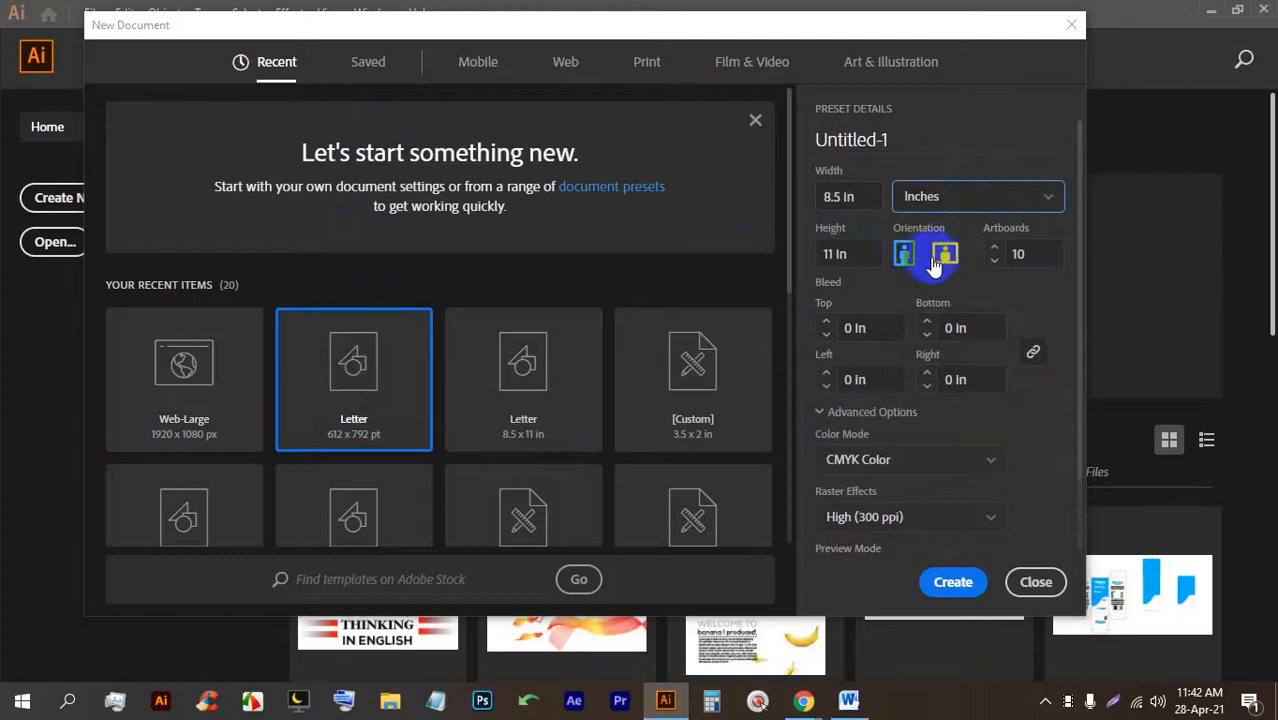
click(998, 254)
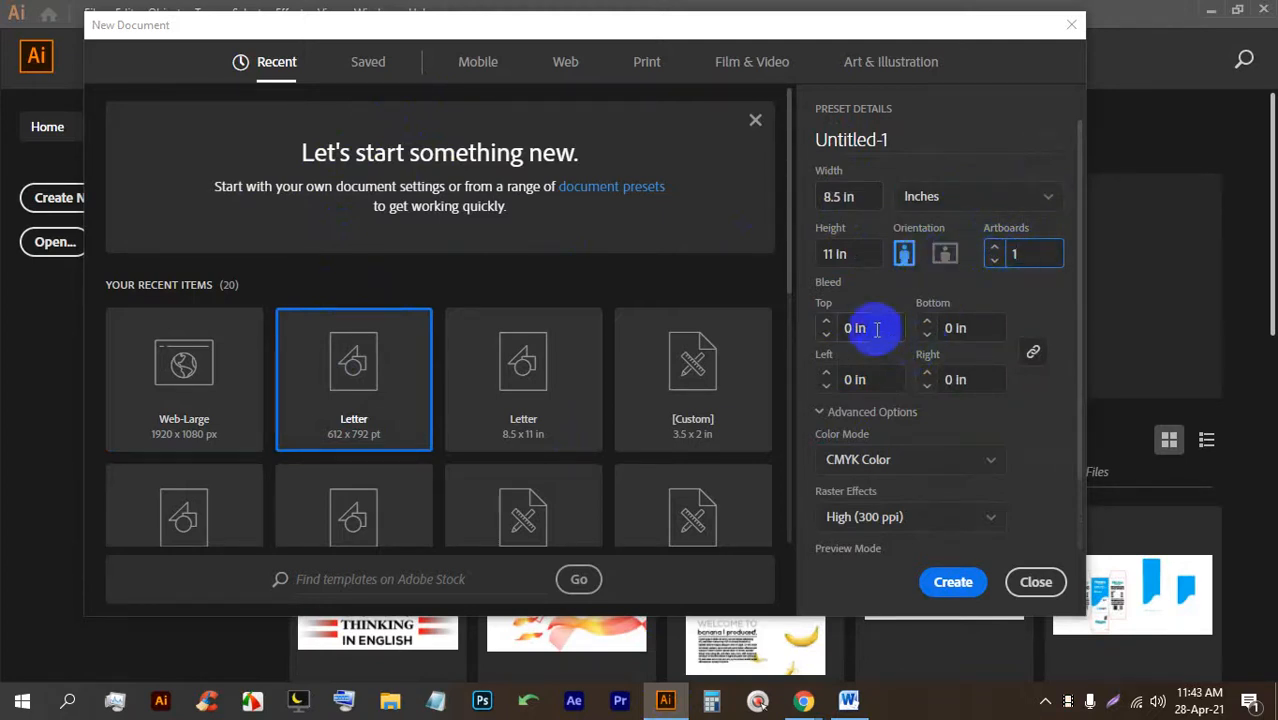
click(826, 323)
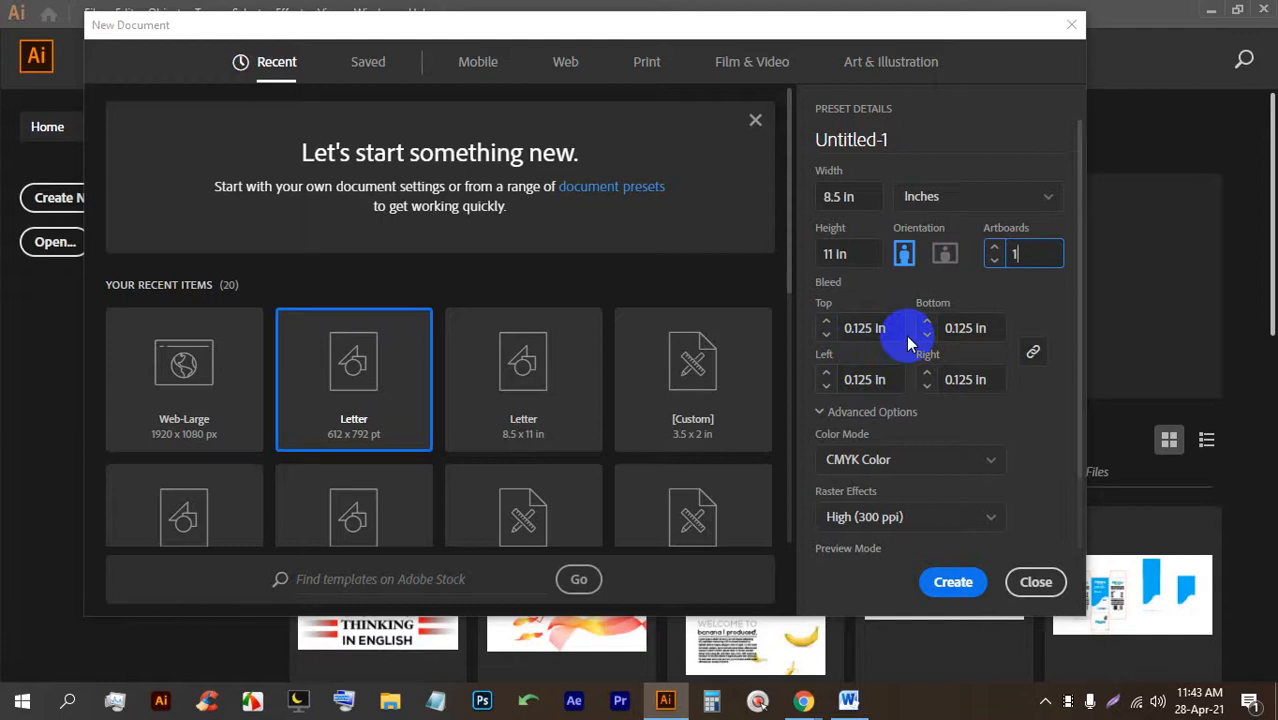
scroll(925, 397, down, 2)
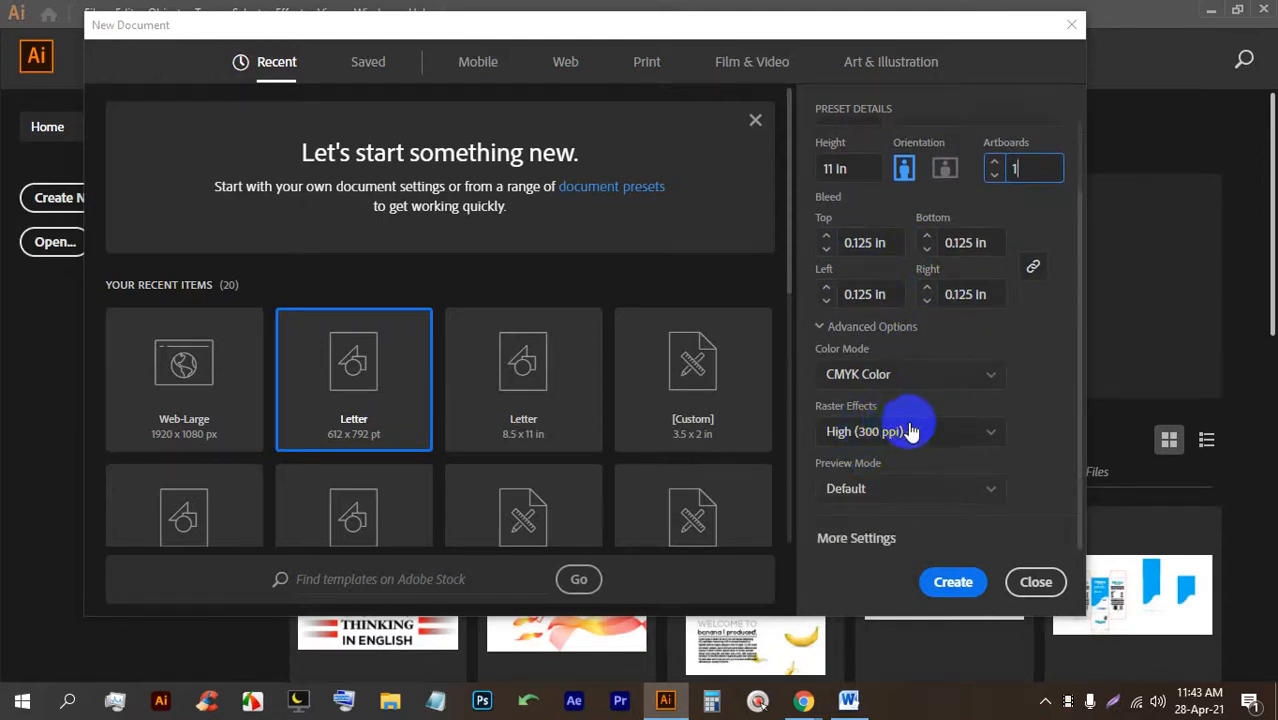
click(962, 582)
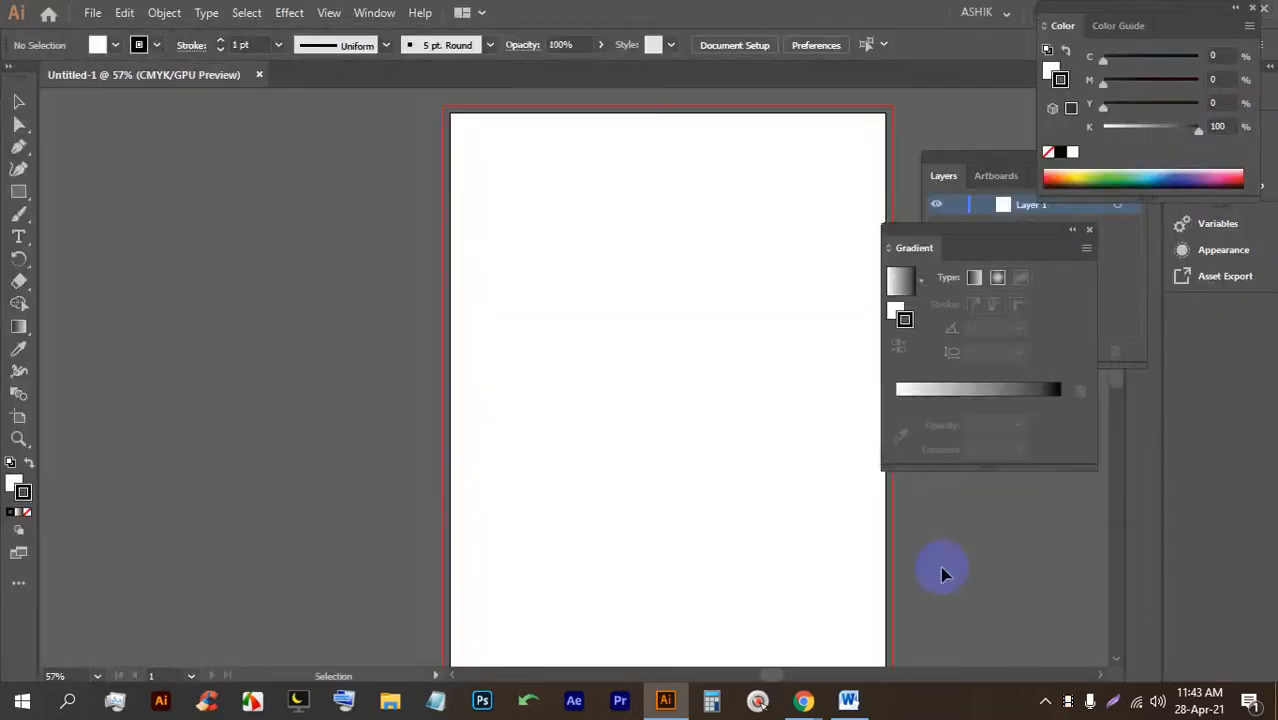
Close the floating Gradient panel and the click-display utility window so the Letter page is unobstructed.
click(1089, 229)
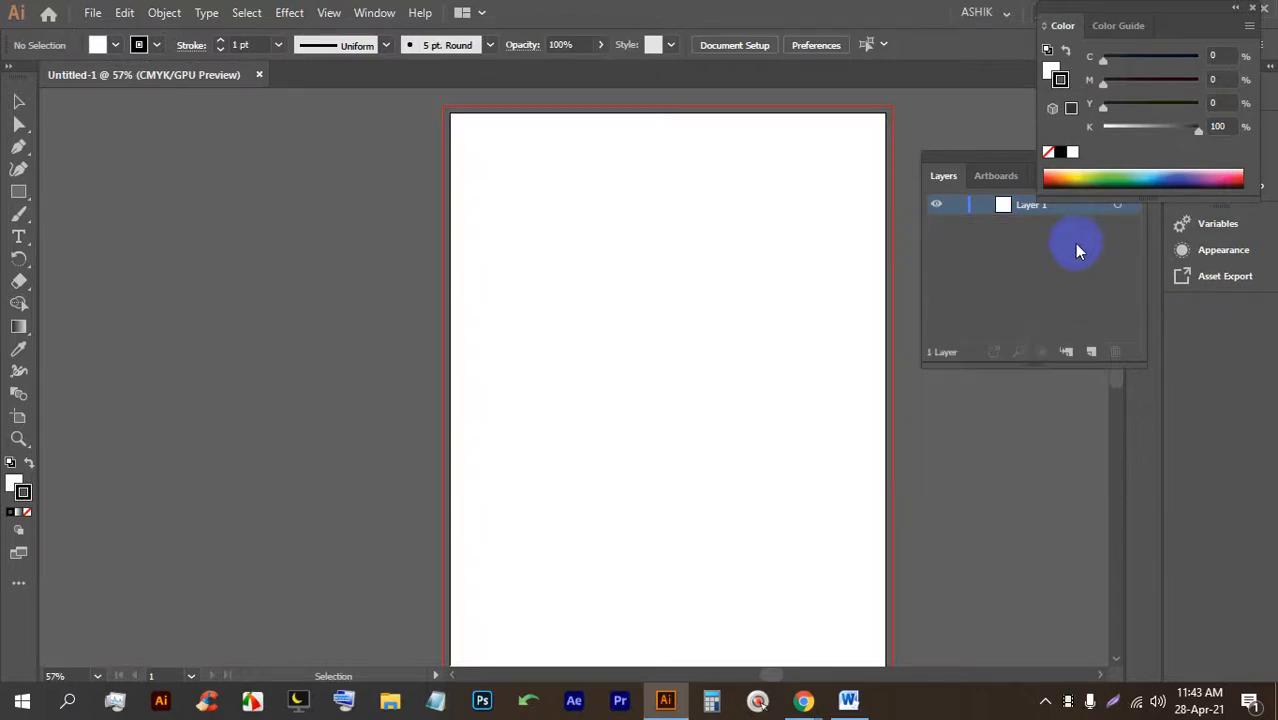
drag(784, 237, 616, 237)
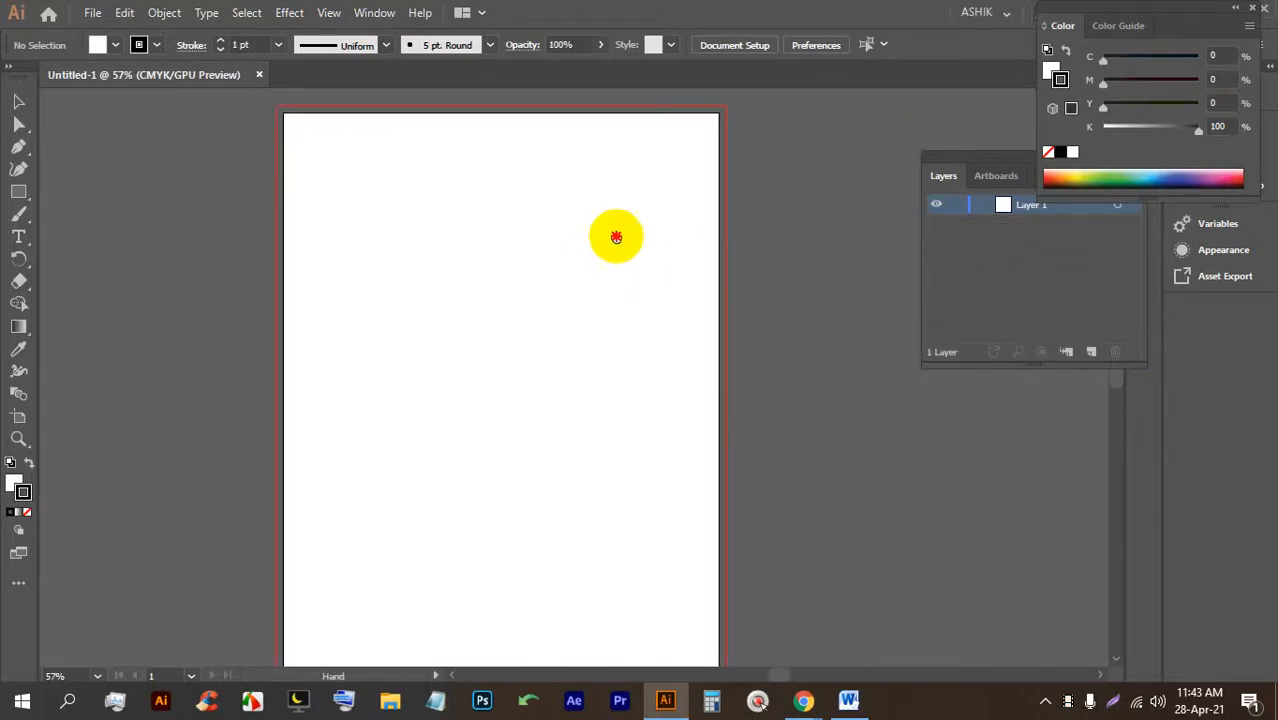
click(757, 700)
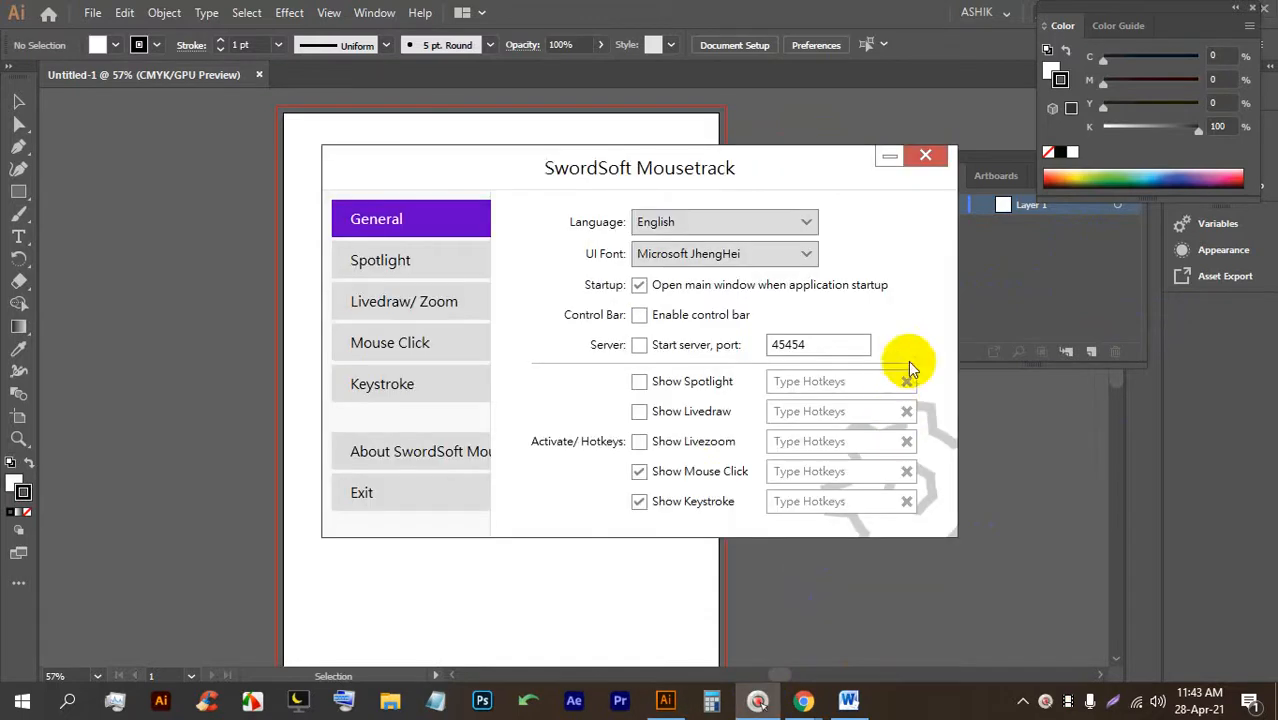
click(926, 157)
scroll(645, 255, down, 1)
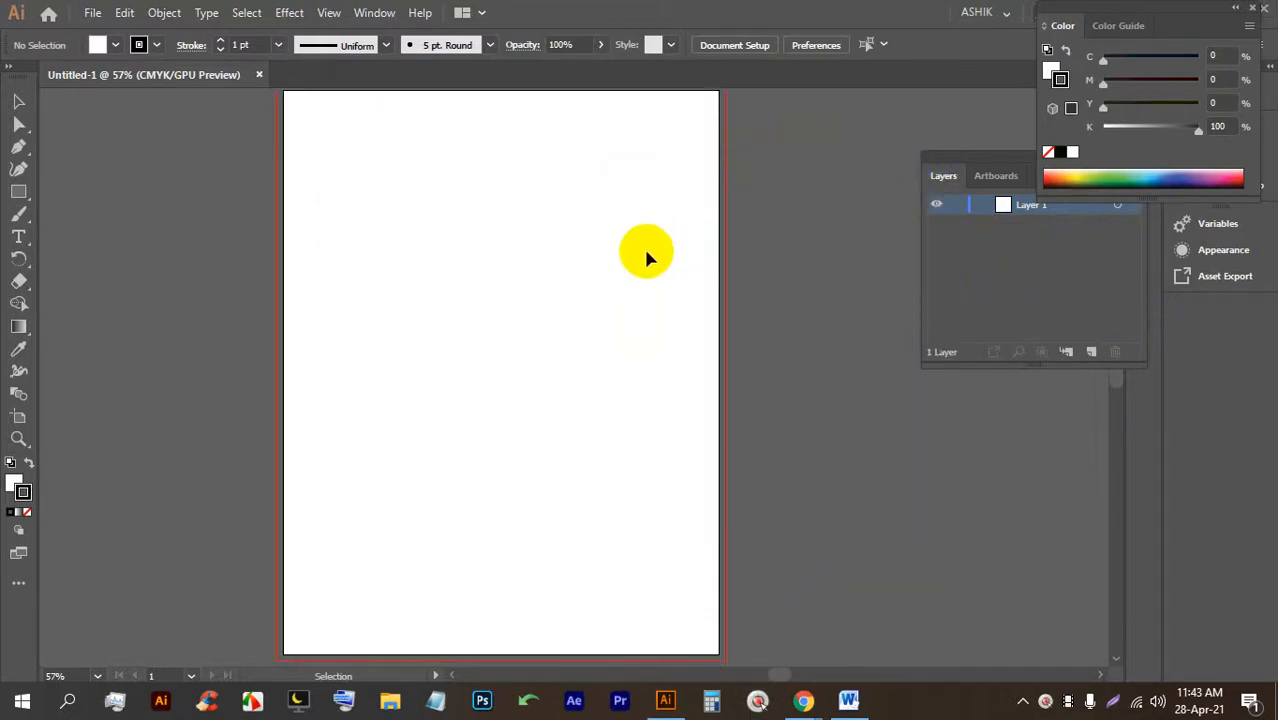
scroll(645, 258, up, 1)
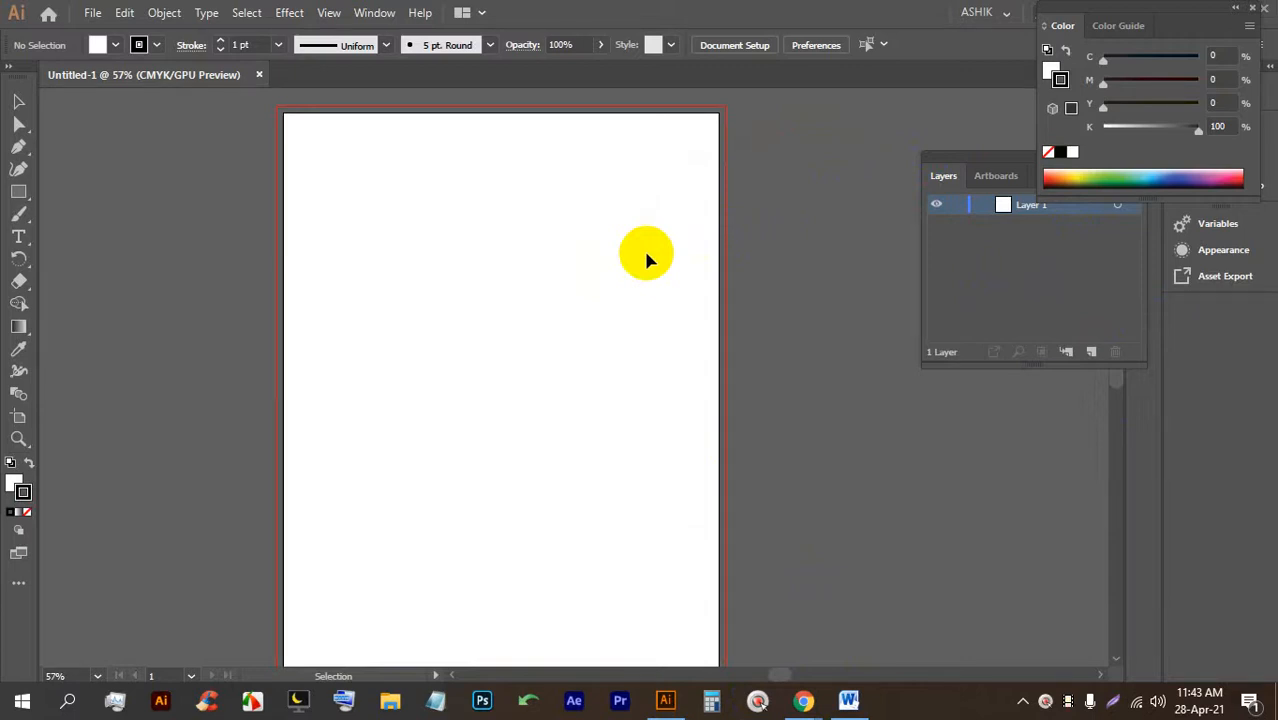
Turn on the transparency grid behind the Letter page with Ctrl+Shift+D and zoom to inspect it.
key(ctrl+shift)
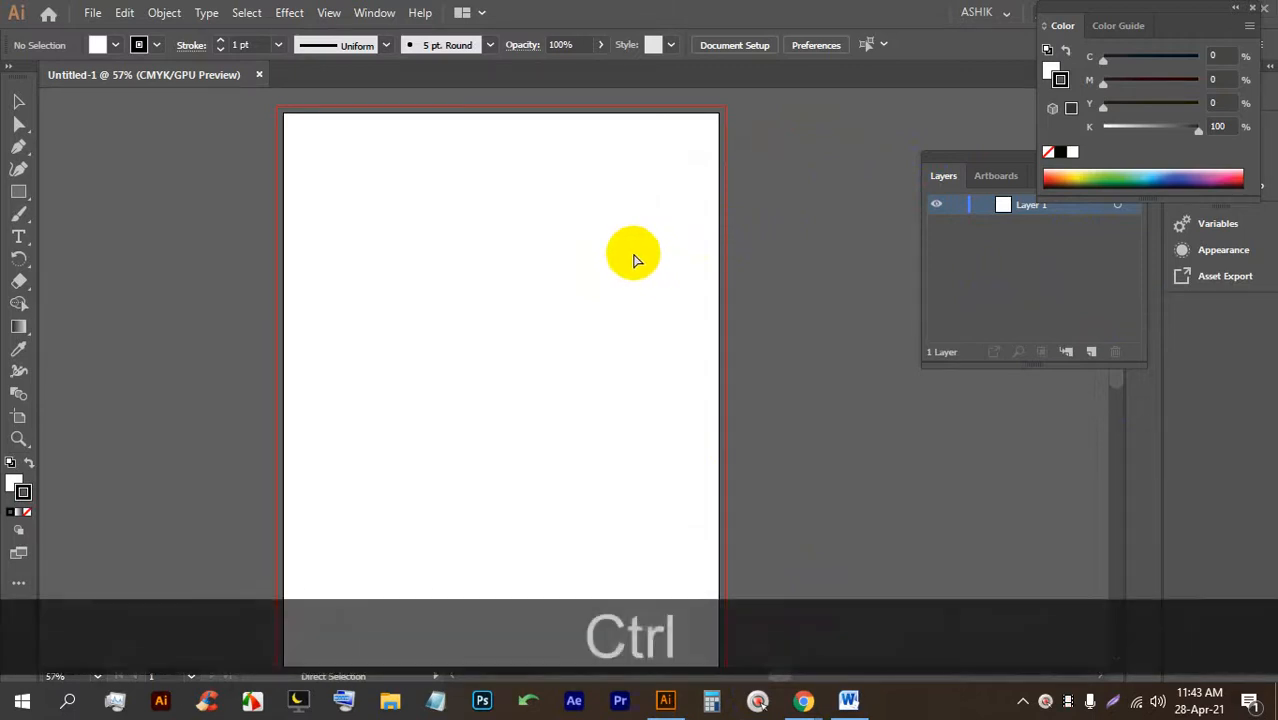
key(ctrl+shift+d)
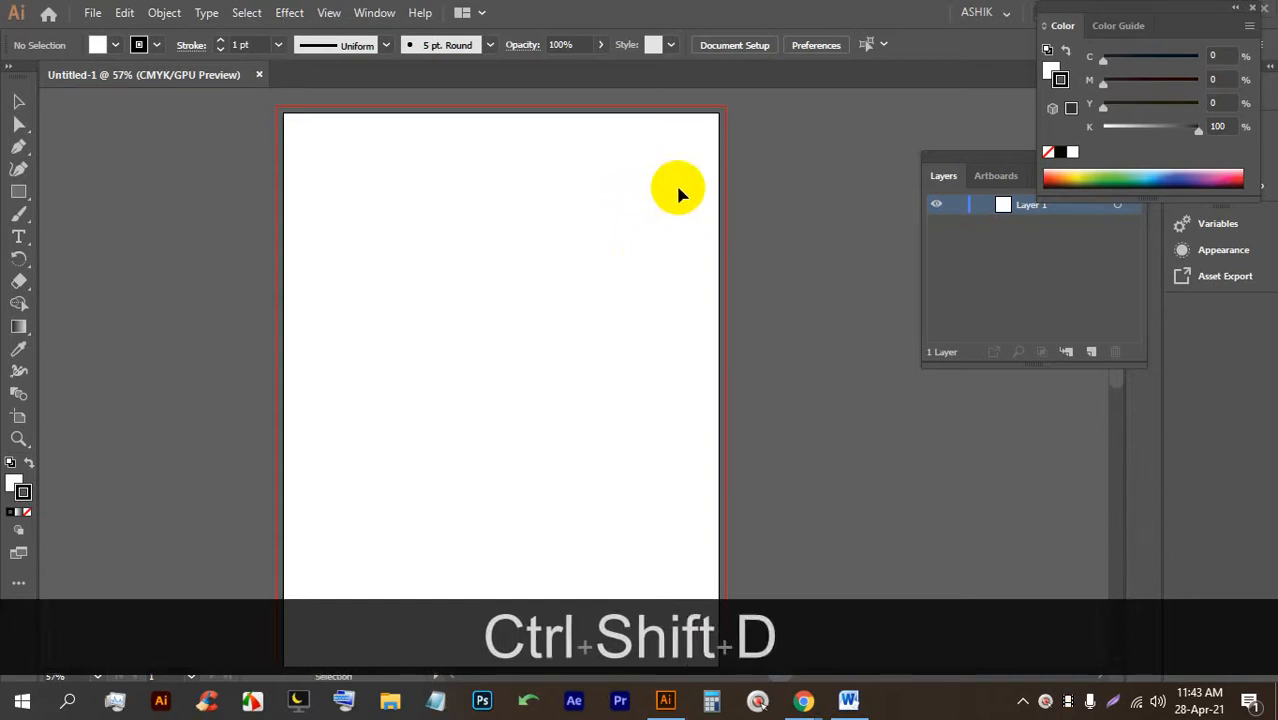
click(521, 304)
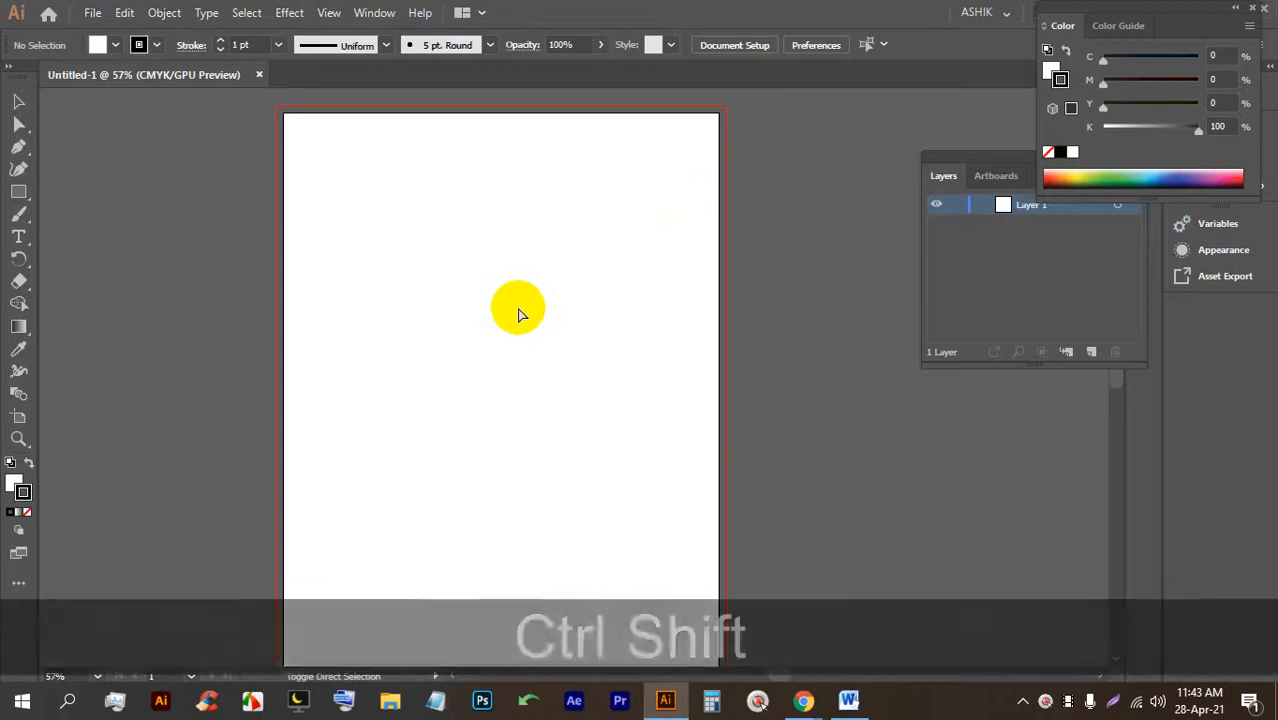
key(ctrl+shift+d)
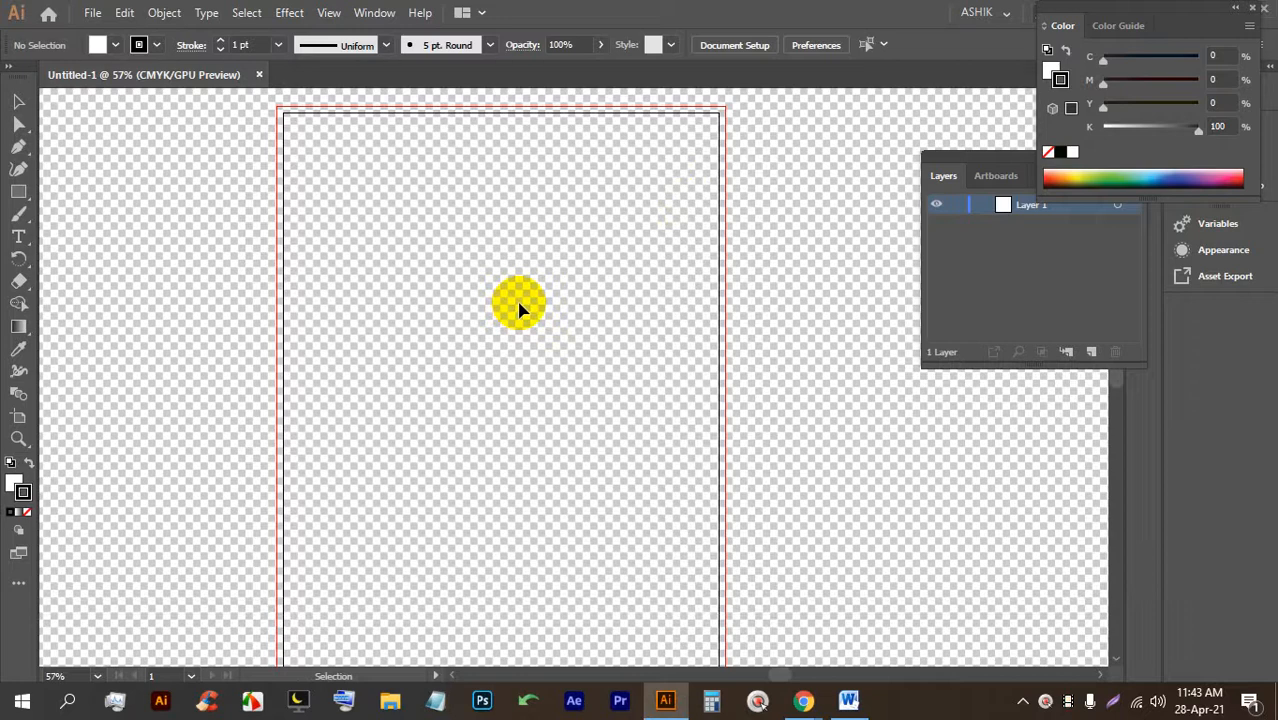
scroll(414, 234, up, 4)
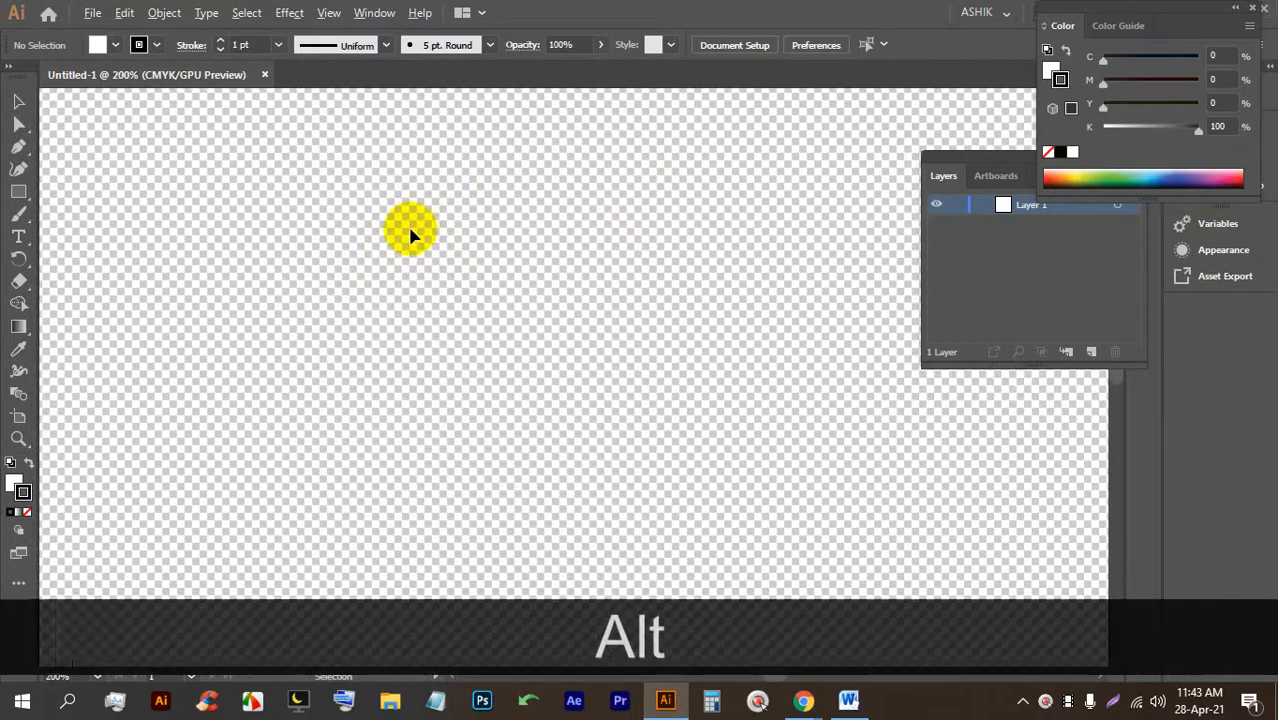
scroll(414, 234, down, 3)
scroll(294, 200, down, 2)
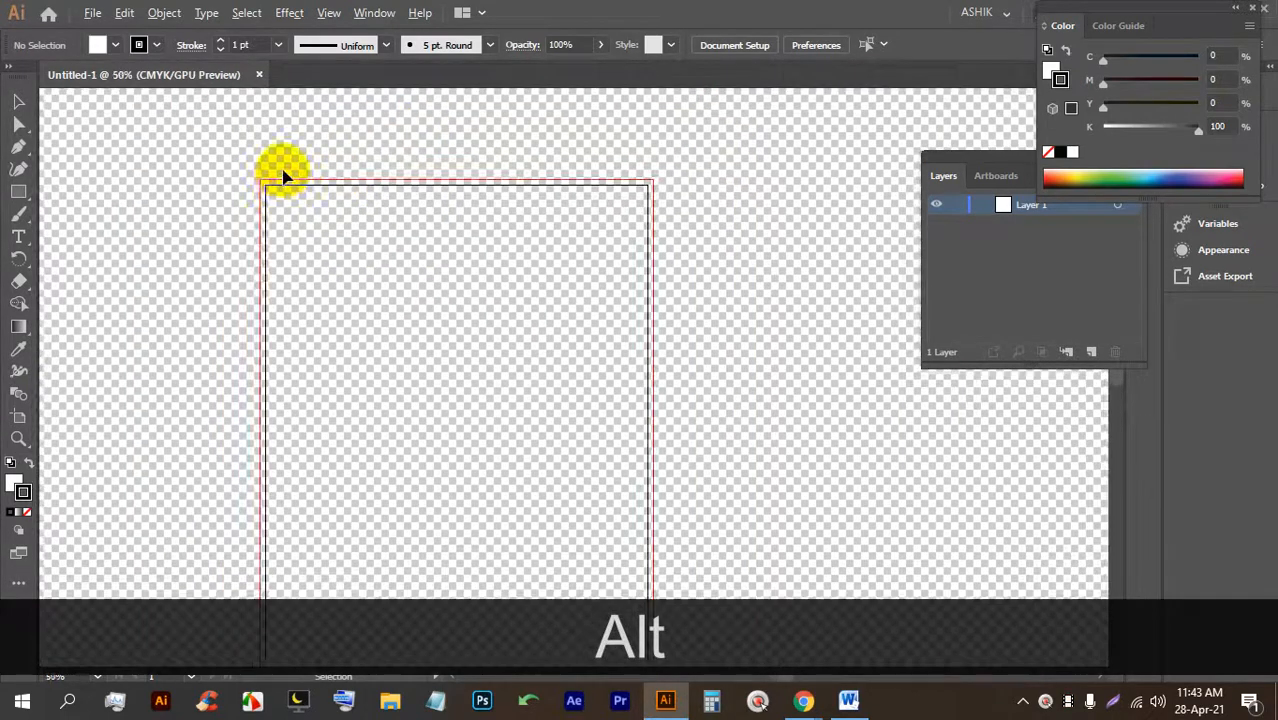
scroll(414, 220, up, 1)
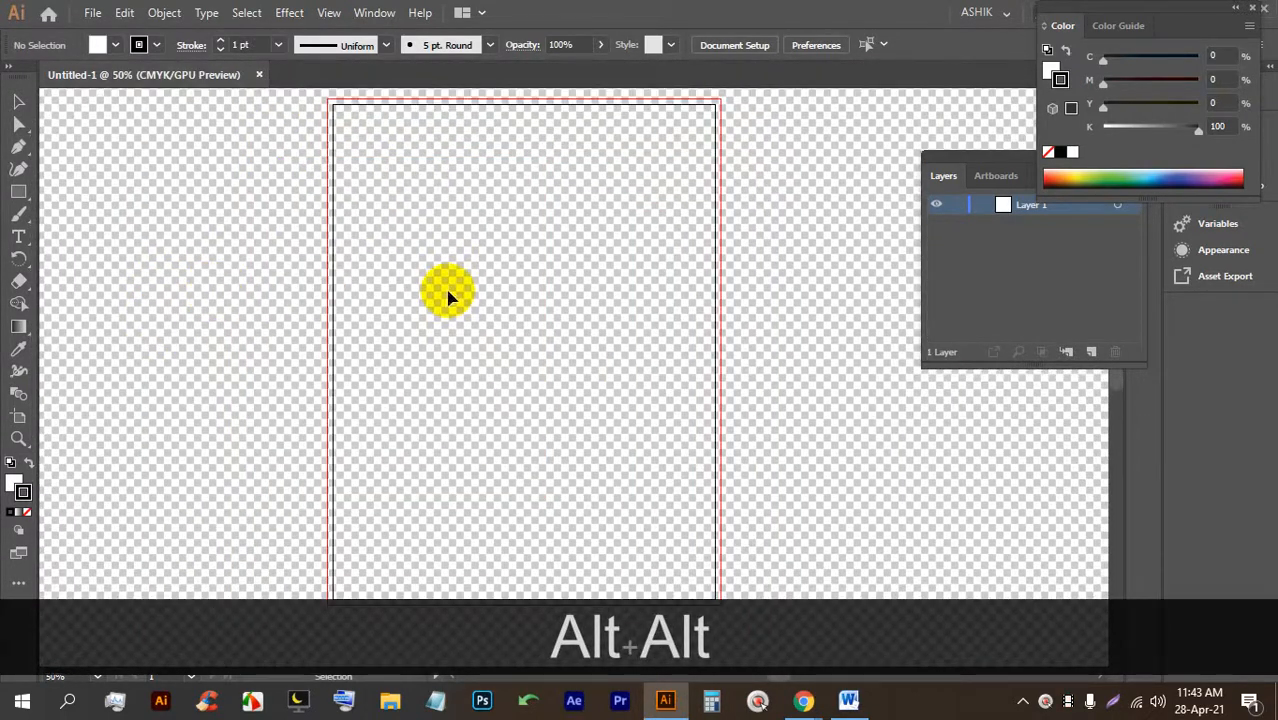
Turn the transparency grid off again so the artboard shows plain white.
key(ctrl+shift)
key(ctrl+shift+d)
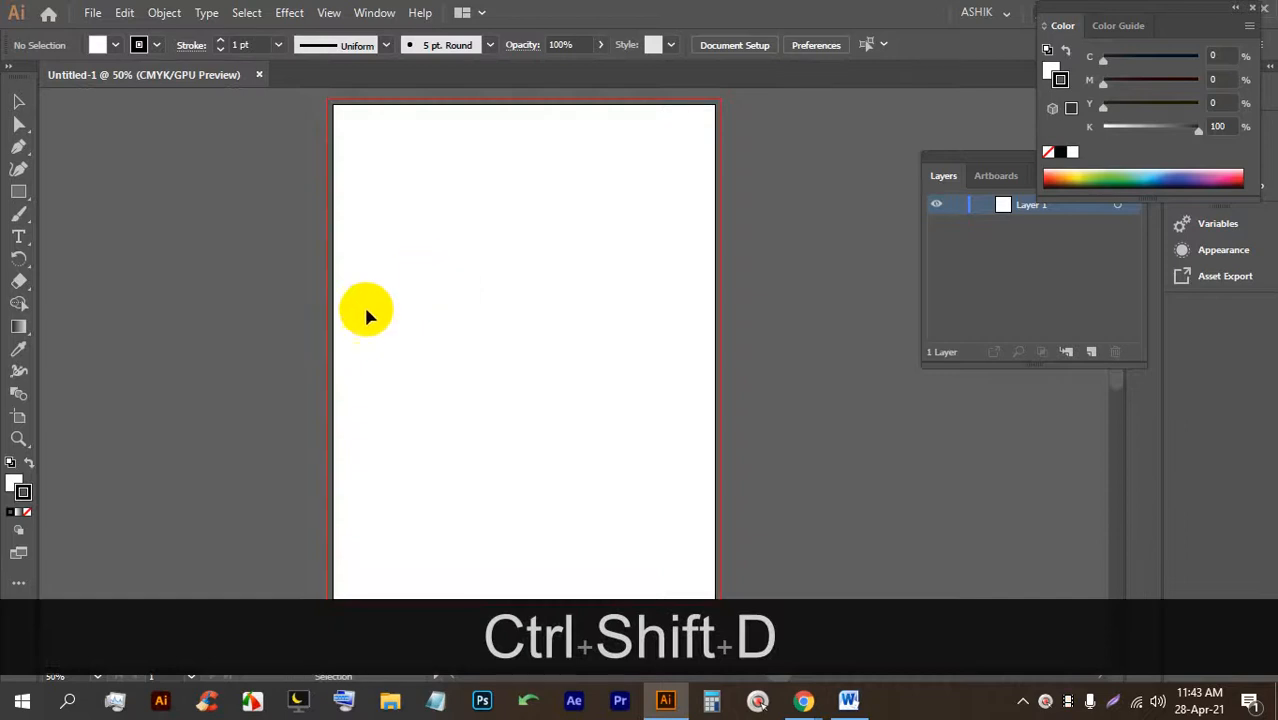
scroll(360, 340, up, 5)
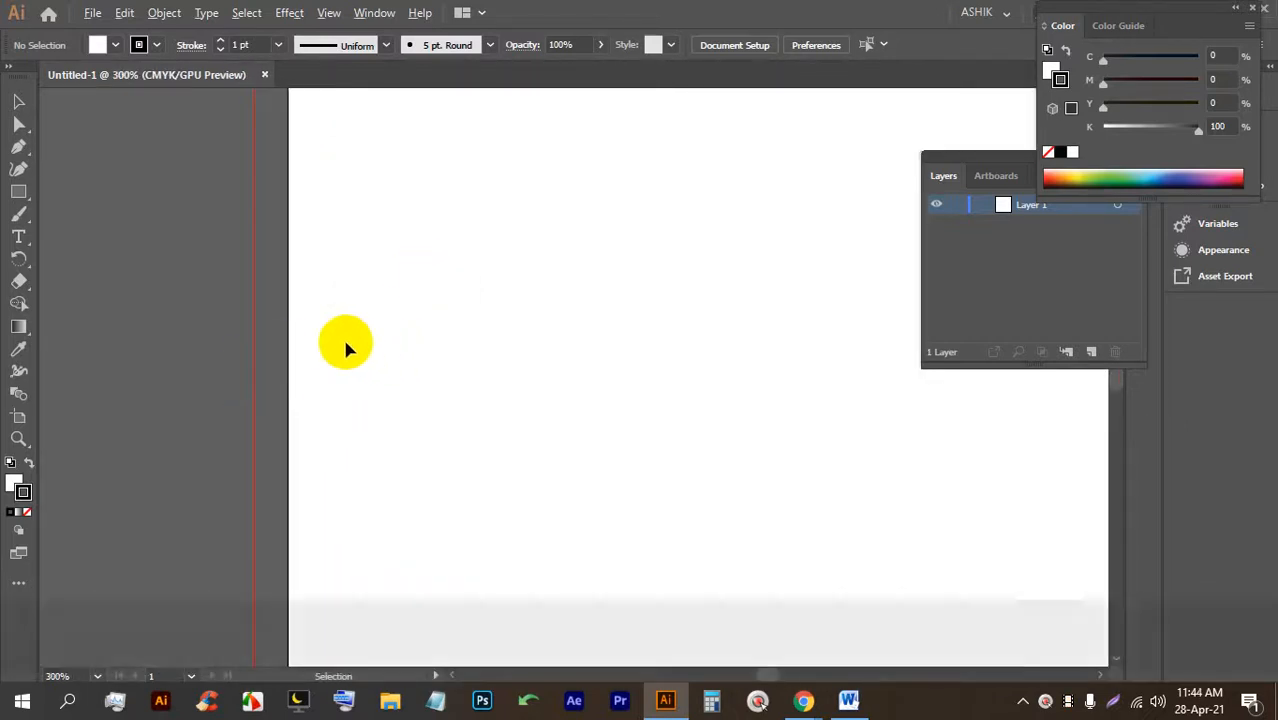
scroll(345, 342, down, 5)
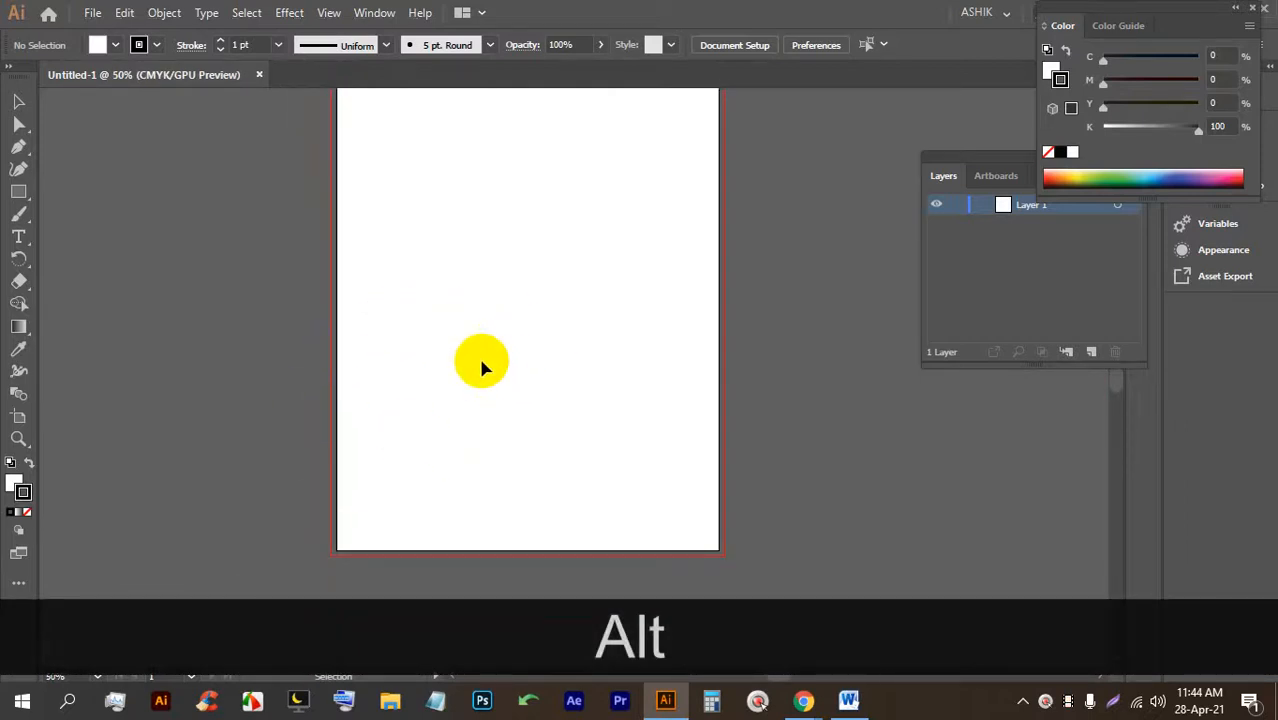
scroll(478, 354, down, 2)
scroll(428, 361, up, 1)
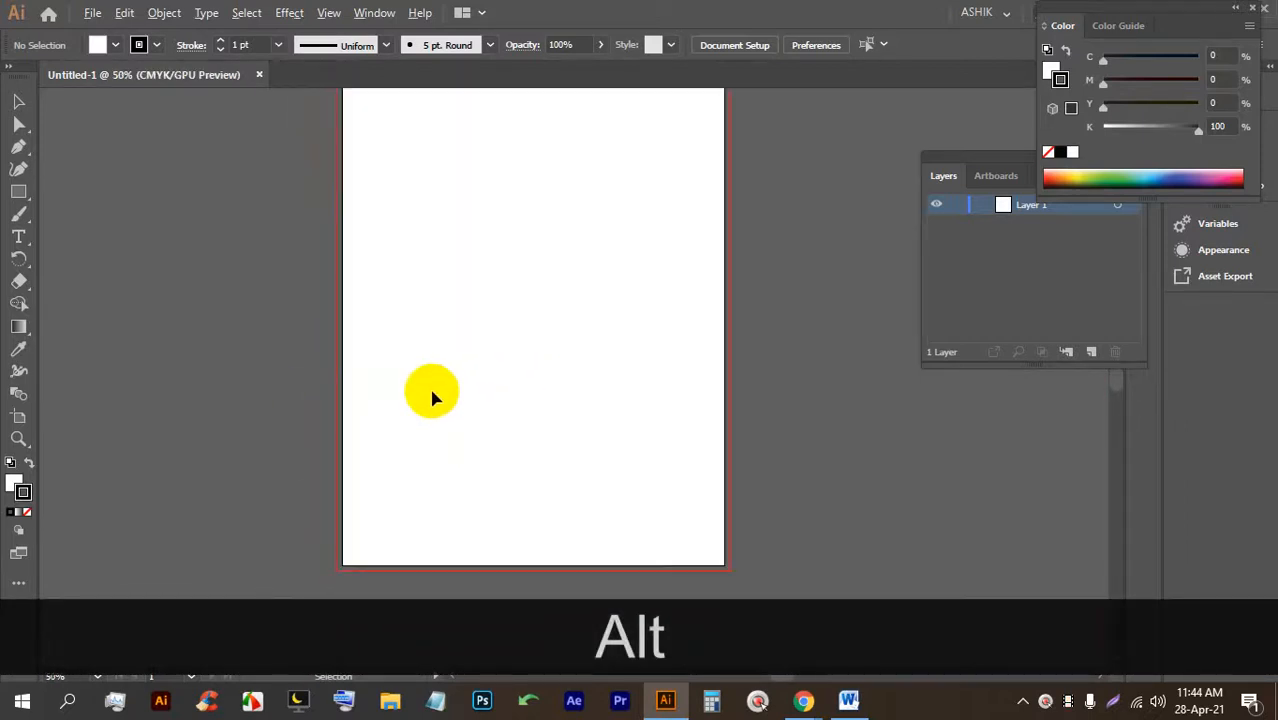
Set the stroke to None and draw a rectangle from the artboard's top-left to bottom-right corner.
click(156, 45)
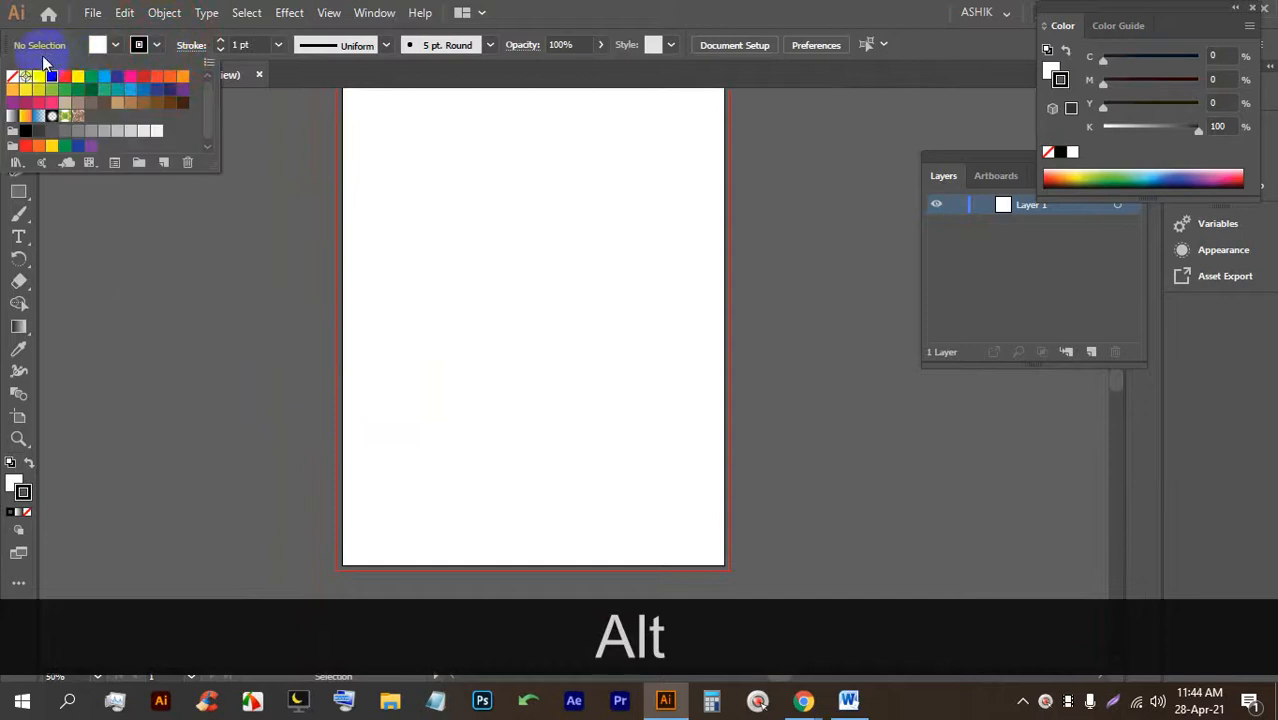
click(10, 79)
click(21, 196)
drag(21, 200, 68, 197)
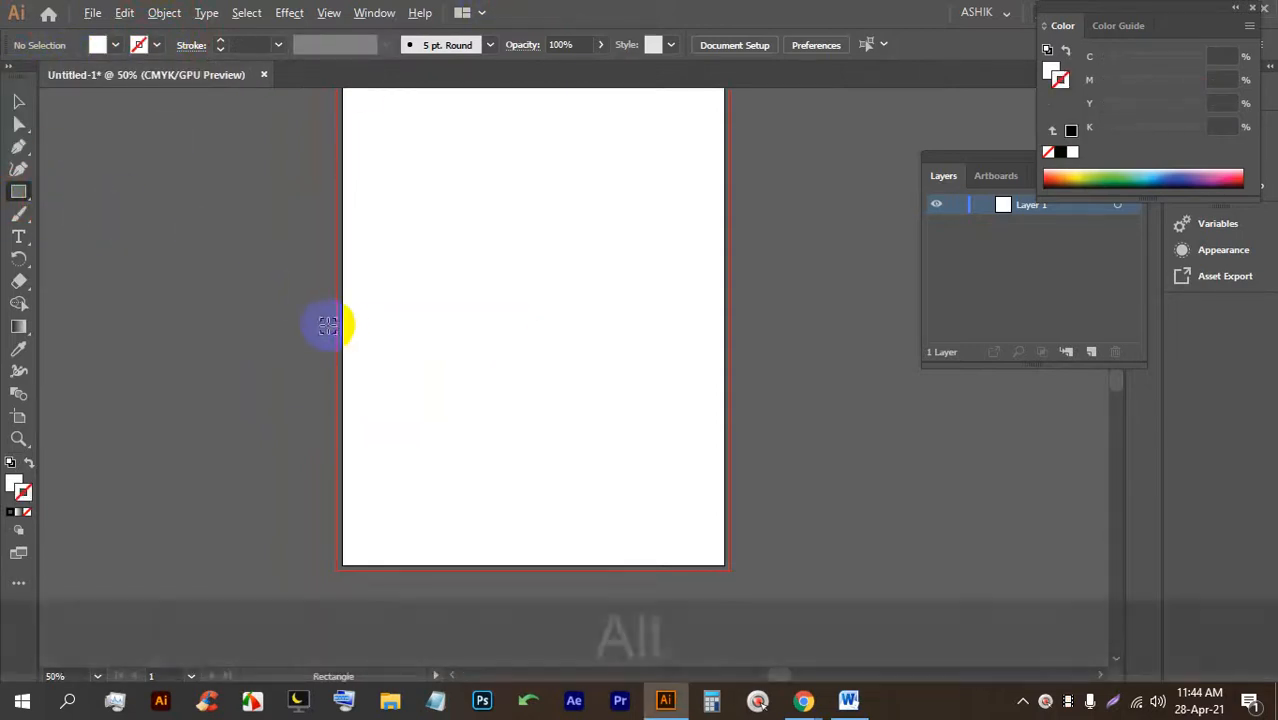
scroll(346, 310, down, 1)
drag(340, 153, 593, 485)
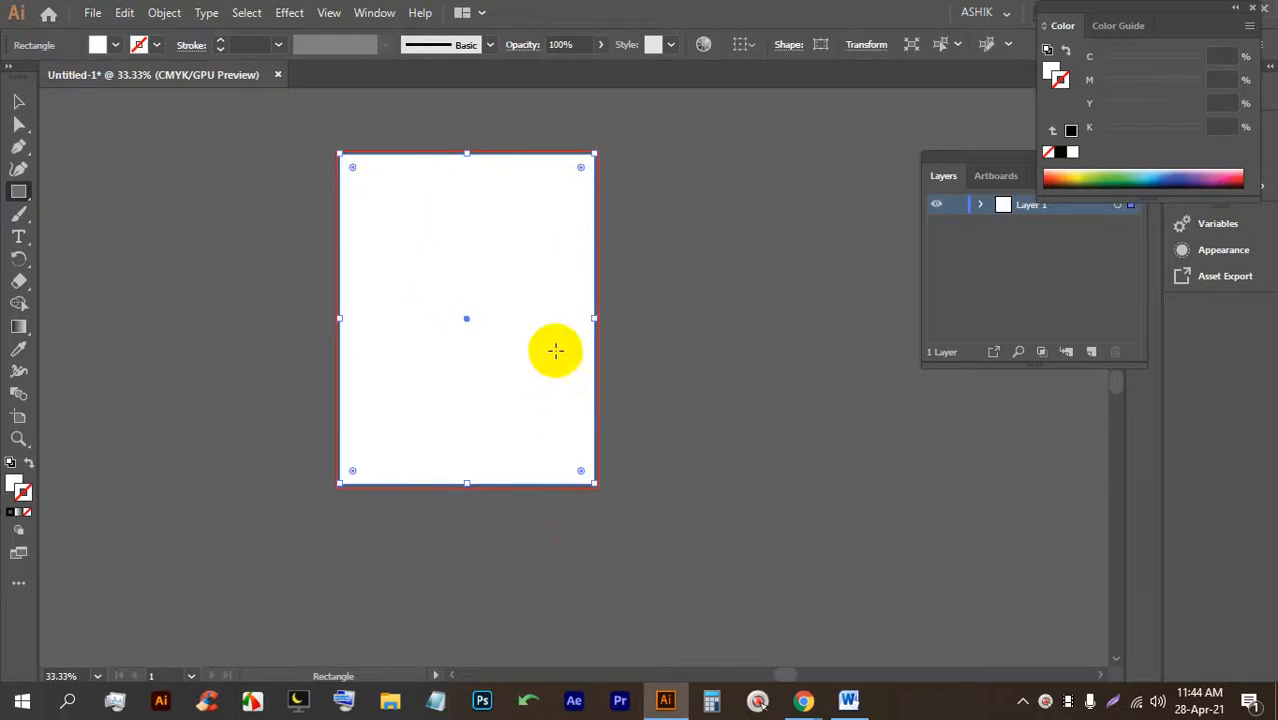
Show the transparency grid and deselect the rectangle to check that it covers the artboard.
scroll(540, 155, up, 1)
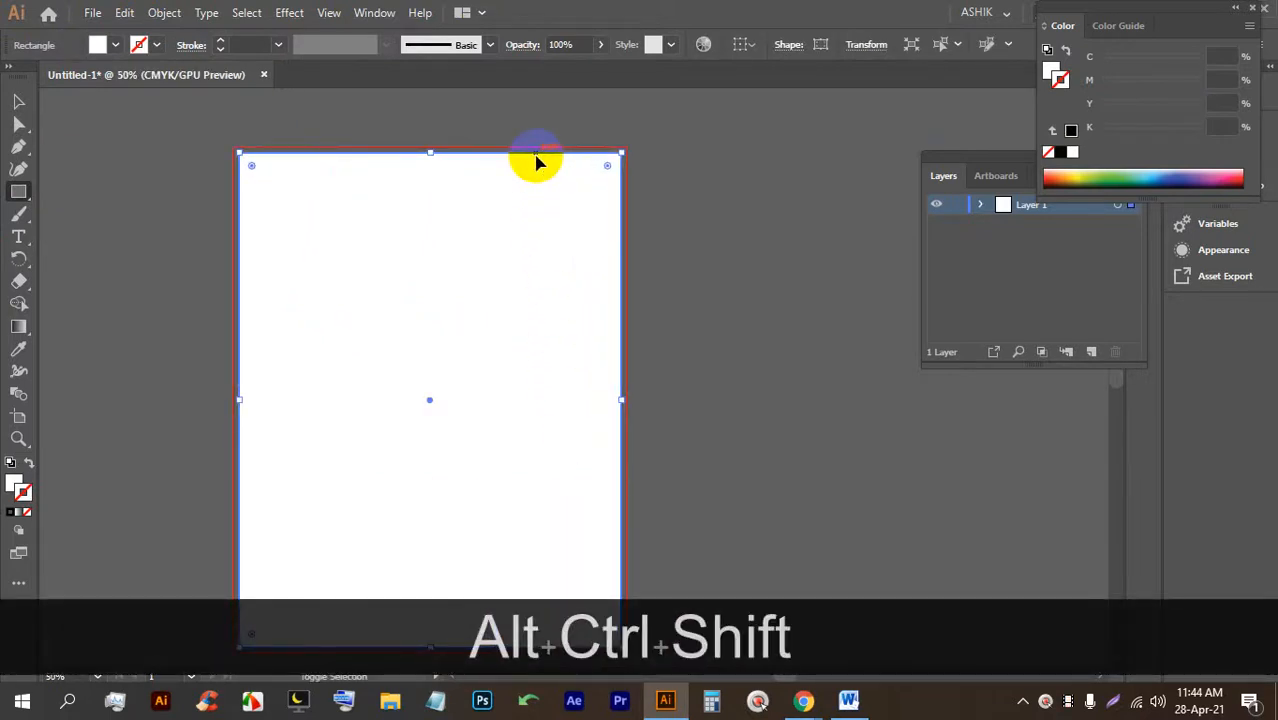
key(ctrl+alt+shift+d)
scroll(254, 130, up, 4)
scroll(254, 130, down, 6)
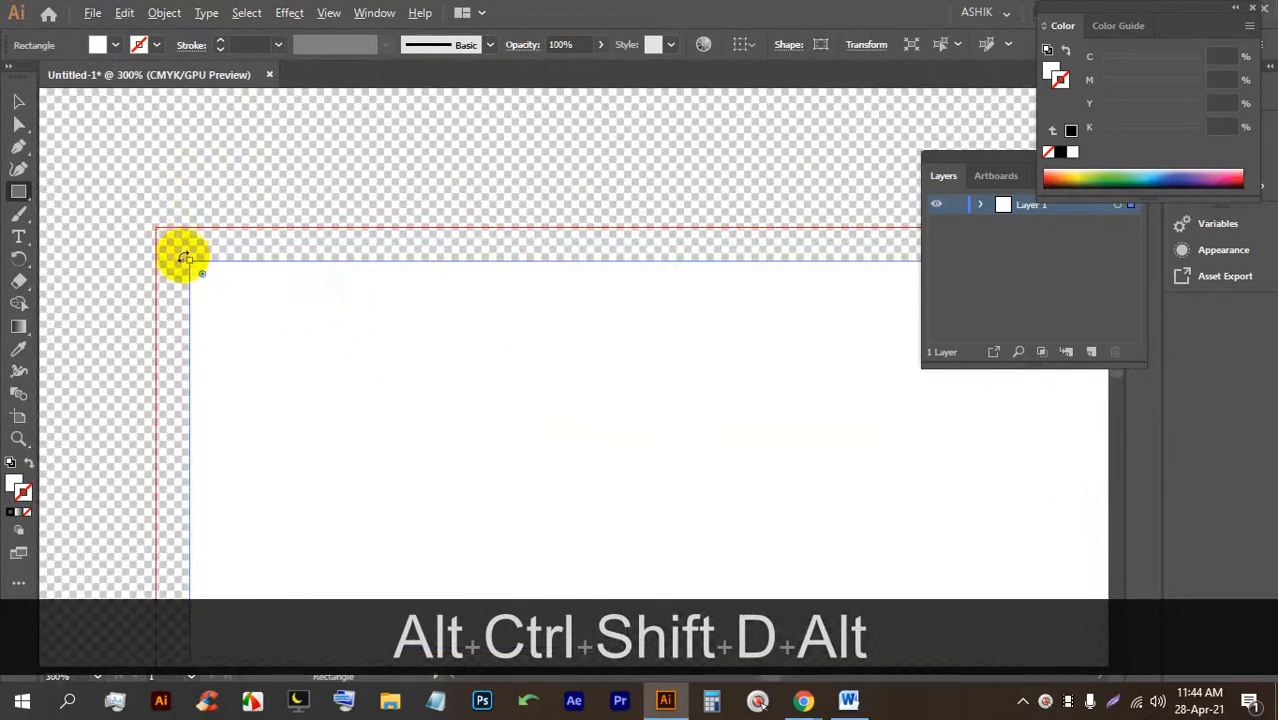
scroll(251, 428, up, 9)
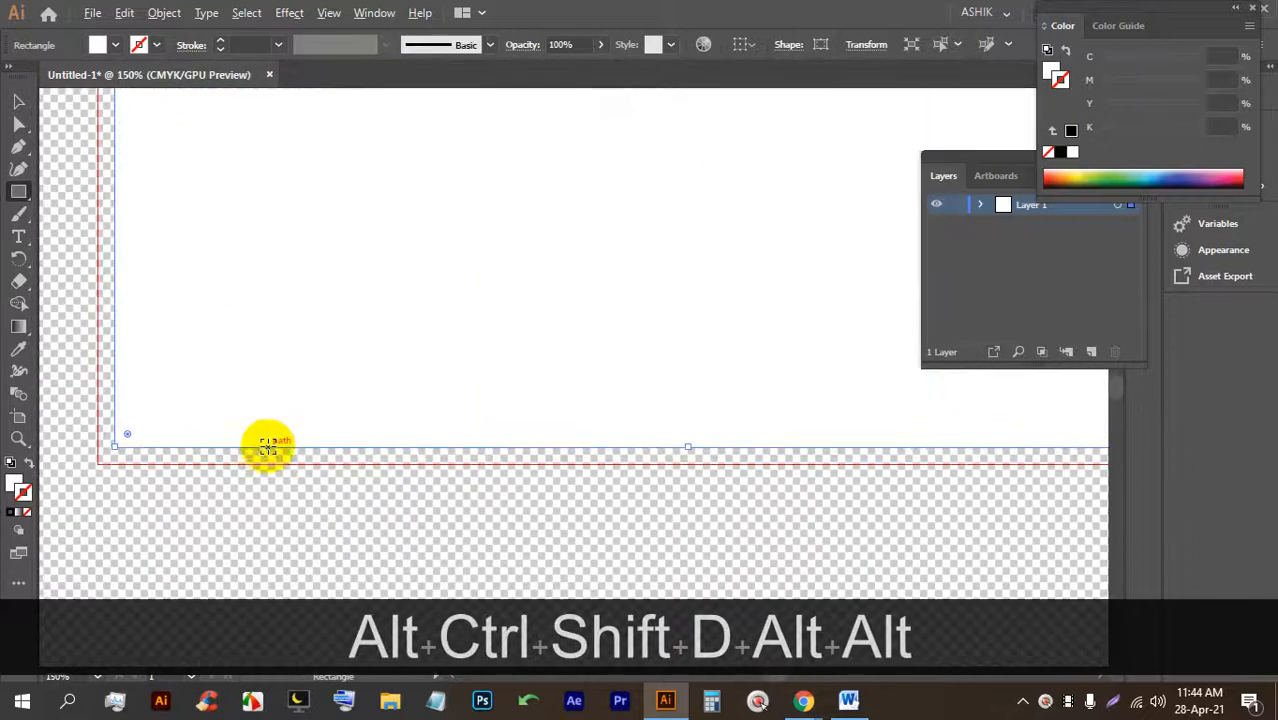
scroll(125, 418, down, 4)
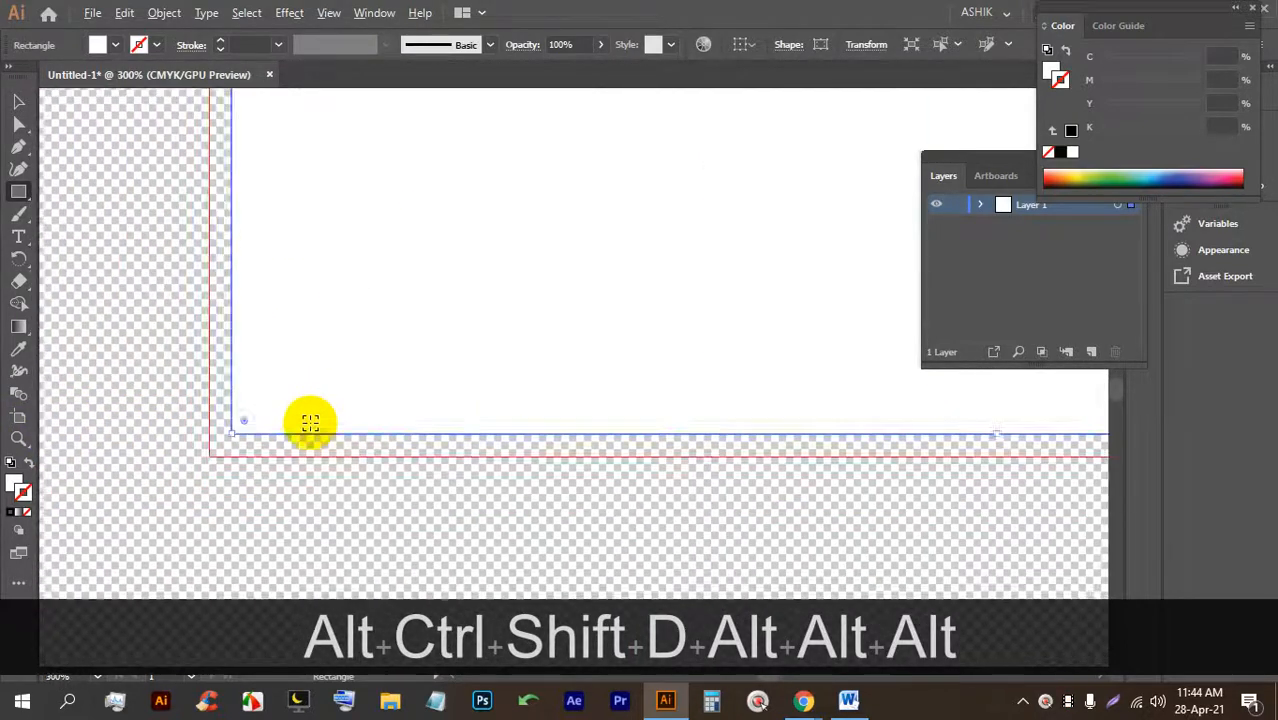
click(19, 104)
click(158, 204)
scroll(348, 331, down, 3)
scroll(432, 328, up, 1)
scroll(432, 322, up, 1)
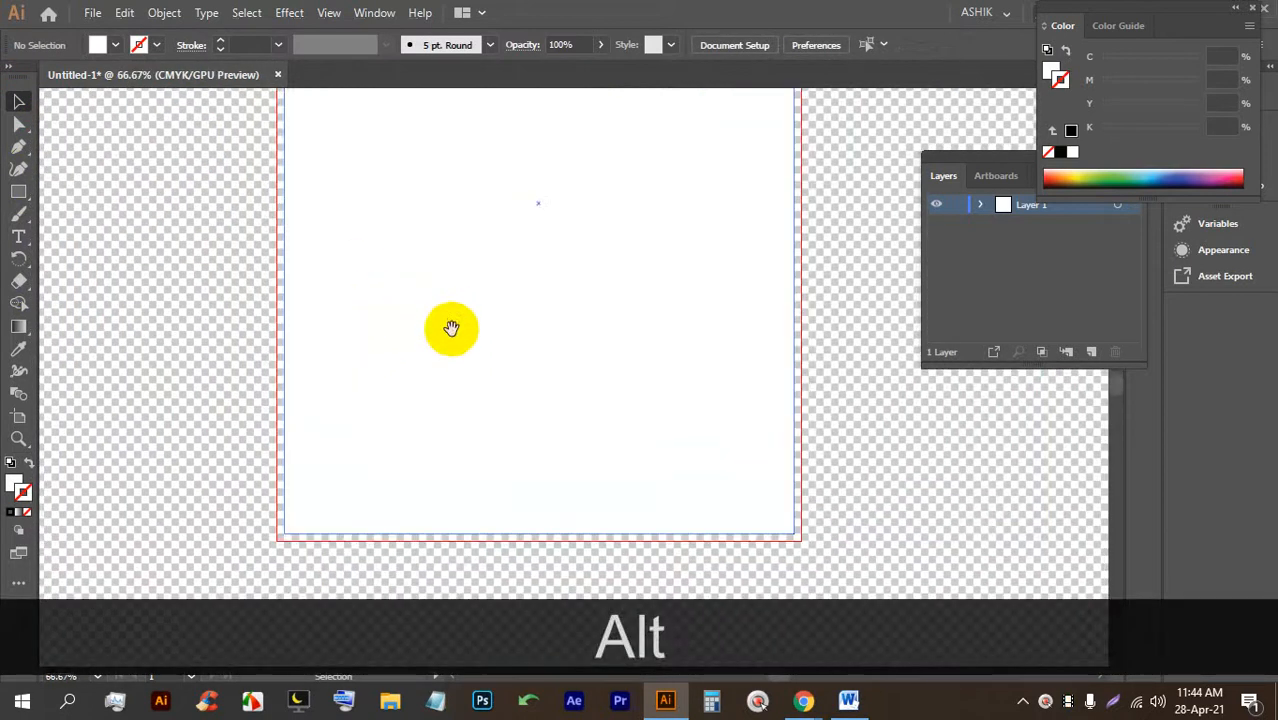
drag(547, 263, 399, 351)
scroll(400, 345, down, 2)
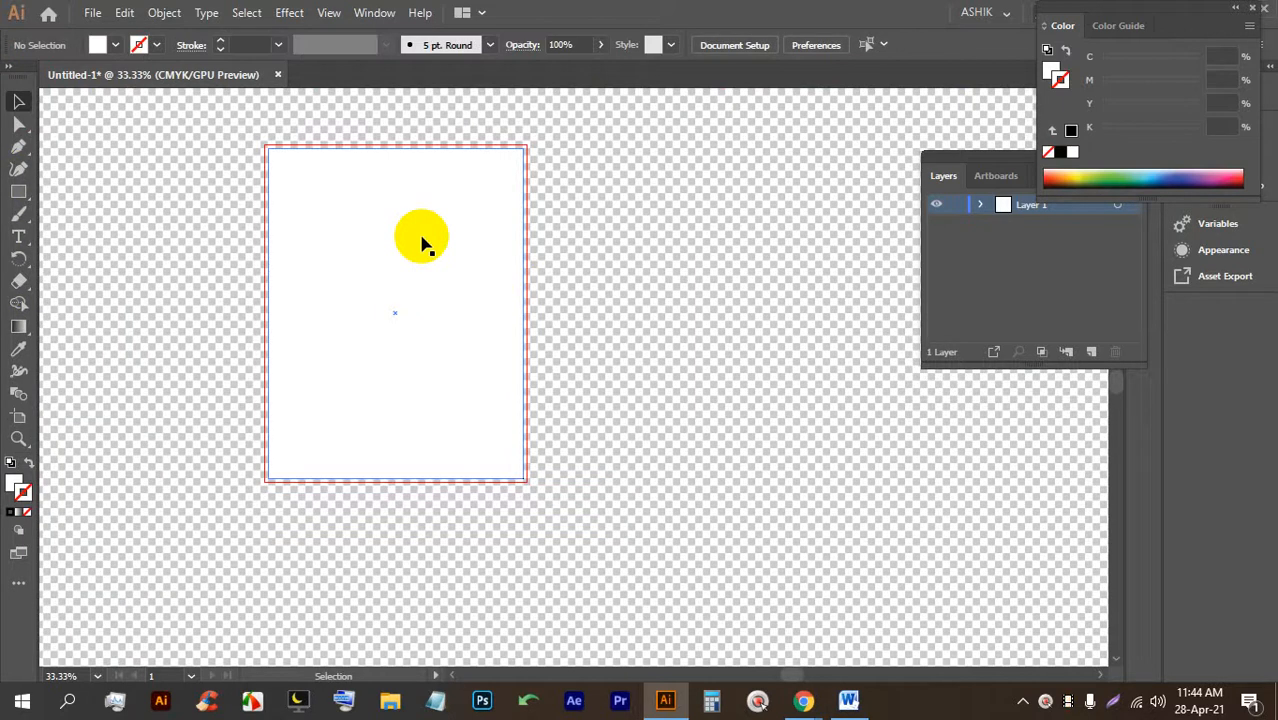
Temporarily hide the white rectangle with Ctrl+3, then reveal it again with Ctrl+Alt+3.
click(633, 289)
alt+scroll(523, 256, up, 1)
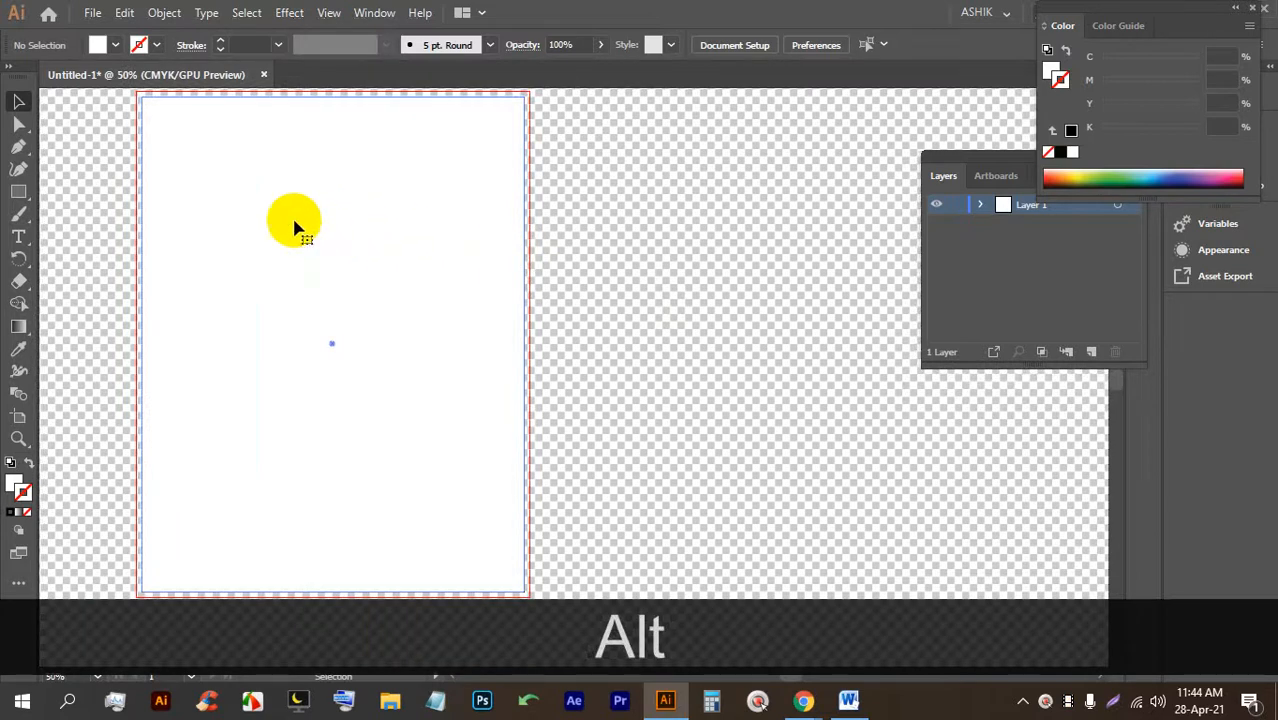
click(210, 208)
alt+scroll(185, 157, up, 1)
scroll(230, 230, up, 1)
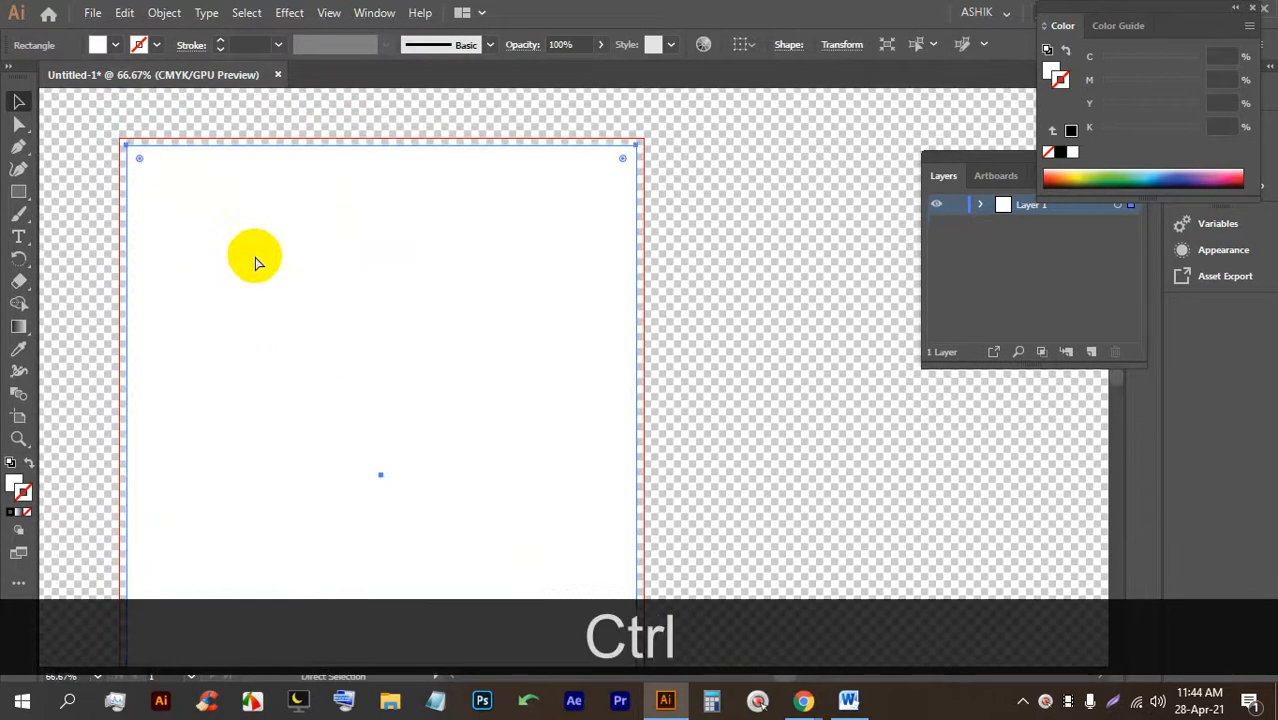
key(ctrl+3)
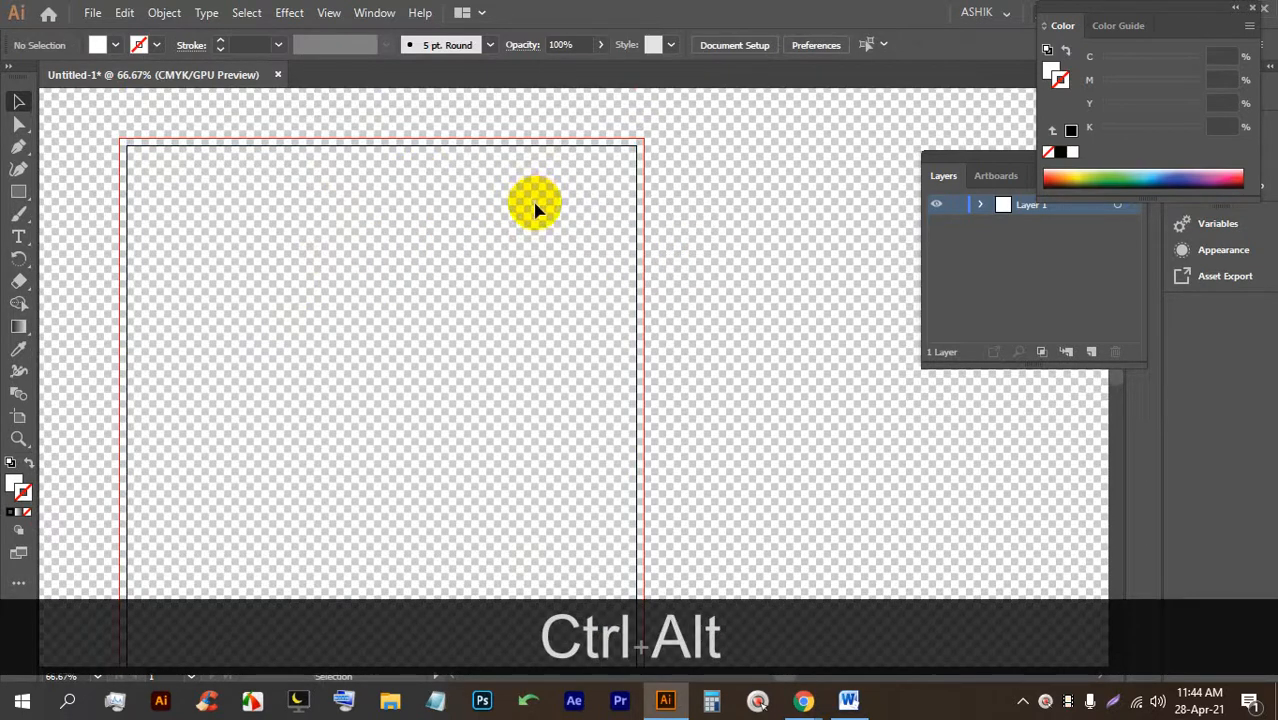
key(ctrl+alt+3)
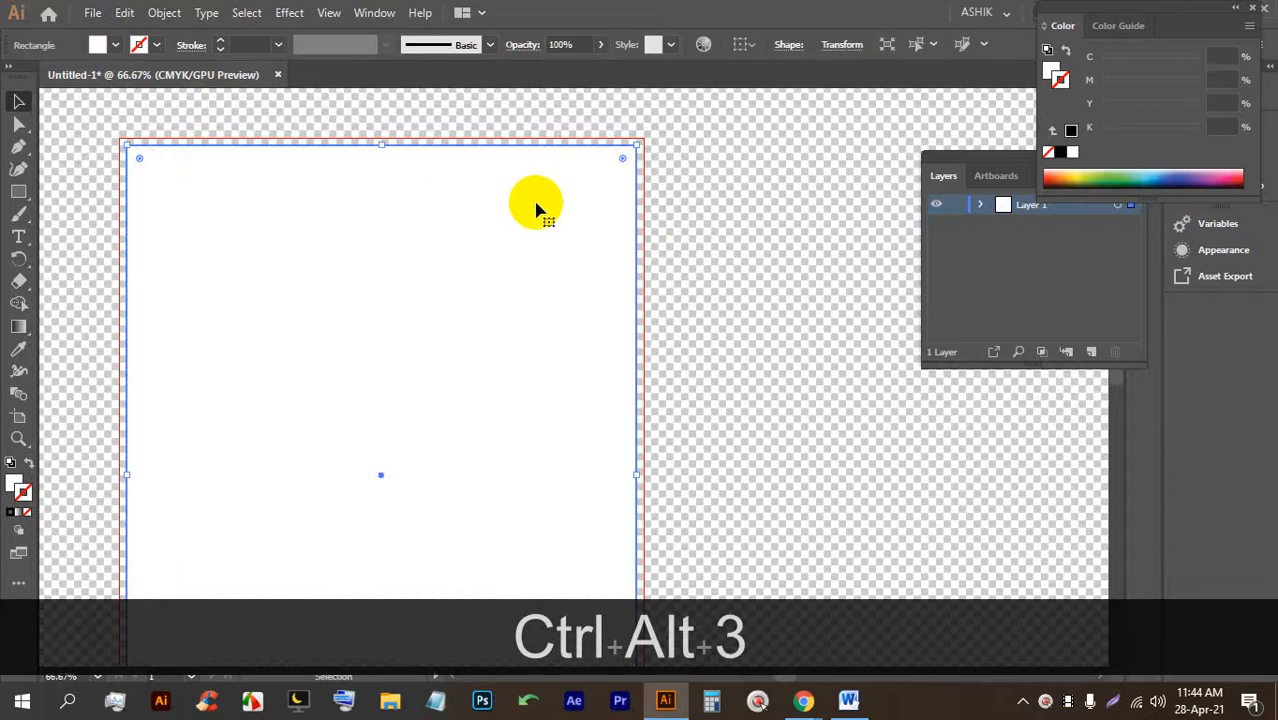
click(755, 218)
Turn the transparency grid back off and recentre the view on the artboard.
scroll(748, 213, down, 1)
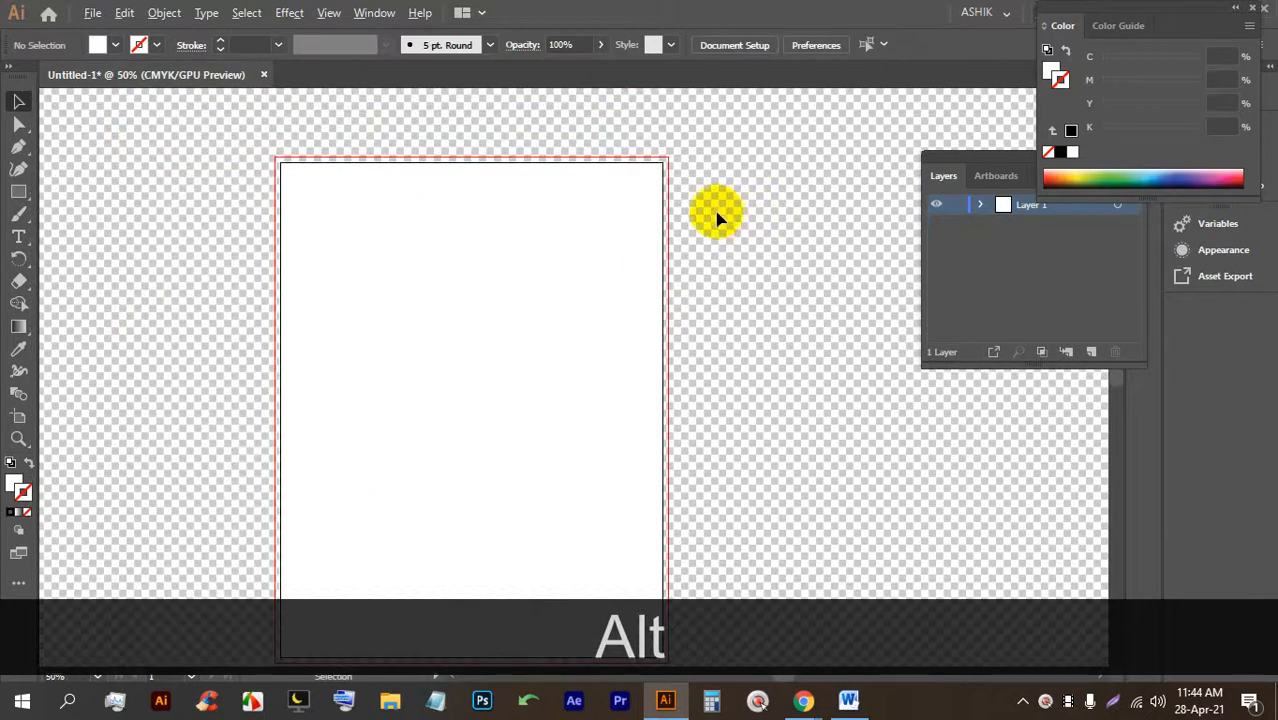
key(alt+space)
drag(688, 355, 666, 288)
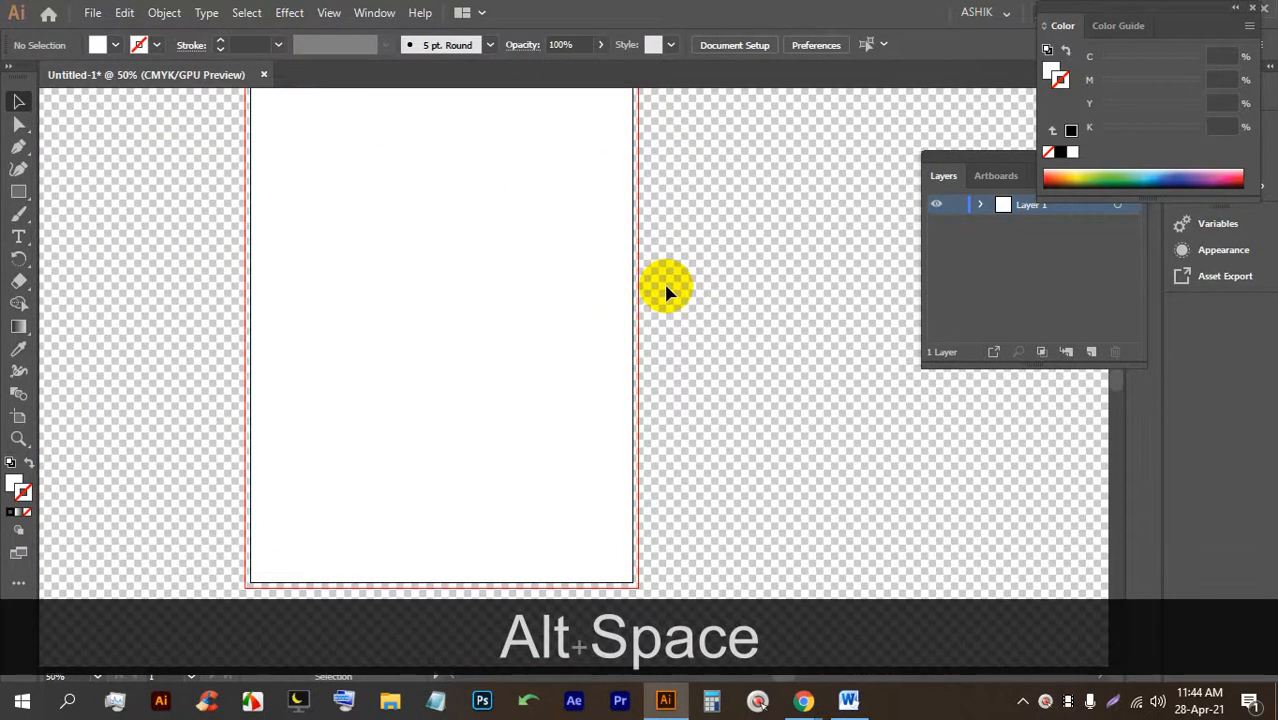
scroll(666, 289, up, 1)
key(ctrl+shift)
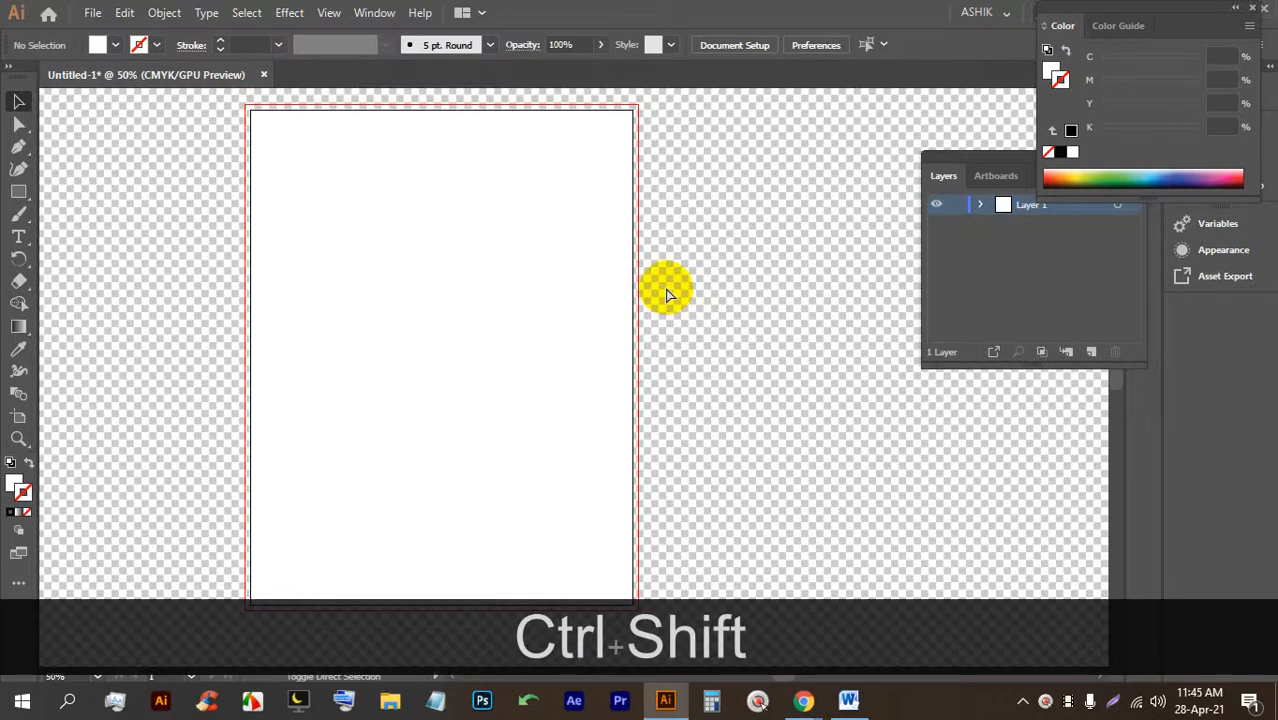
key(ctrl+shift+d)
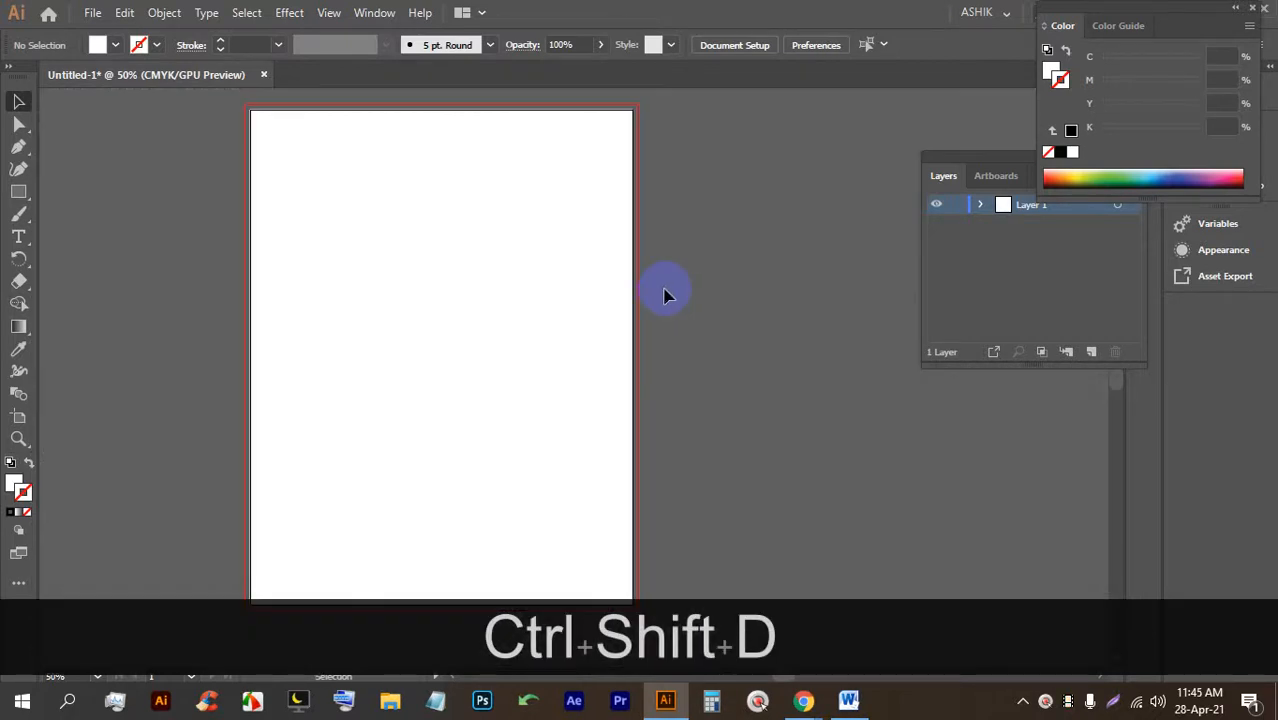
alt+scroll(619, 102, up, 5)
alt+scroll(622, 124, down, 7)
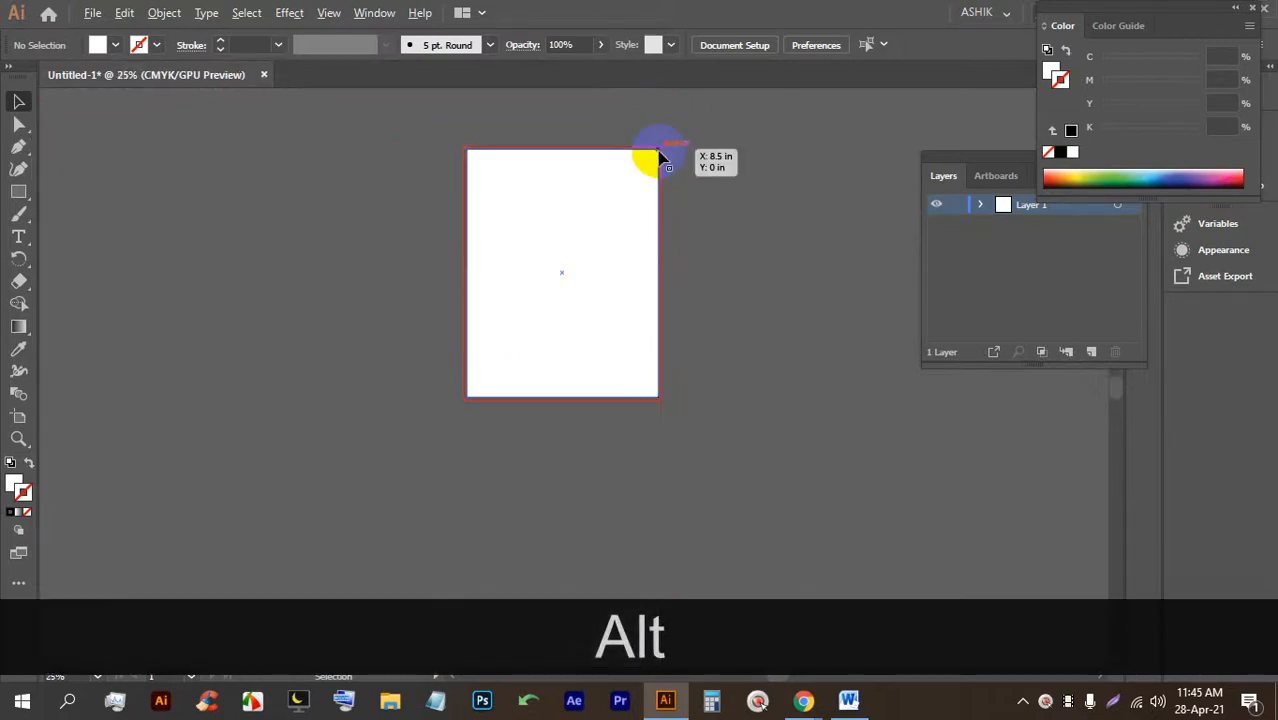
alt+scroll(611, 189, up, 1)
alt+scroll(611, 177, up, 1)
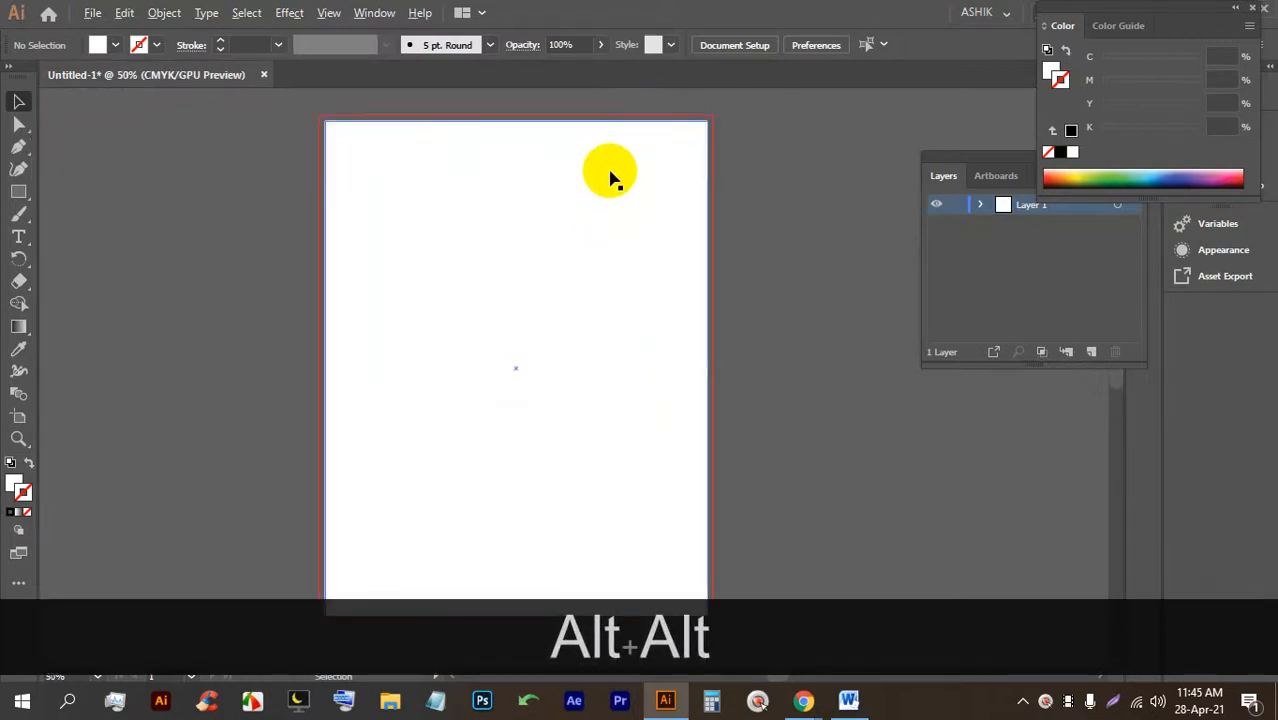
alt+scroll(611, 172, down, 1)
alt+scroll(695, 200, up, 1)
Select the artboard-sized white background rectangle.
key(space)
drag(707, 186, 685, 200)
alt+scroll(670, 205, down, 1)
click(621, 184)
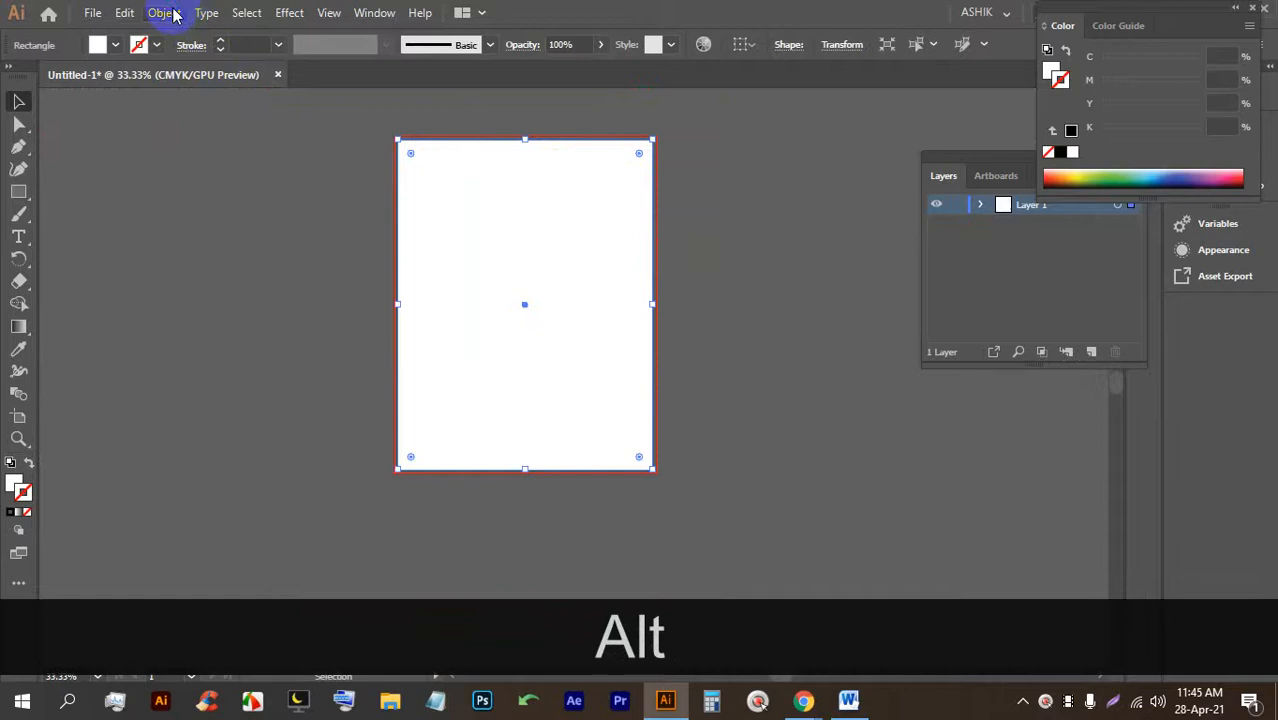
Start an Offset Path on the white rectangle with live preview enabled.
click(163, 13)
mouse_move(252, 462)
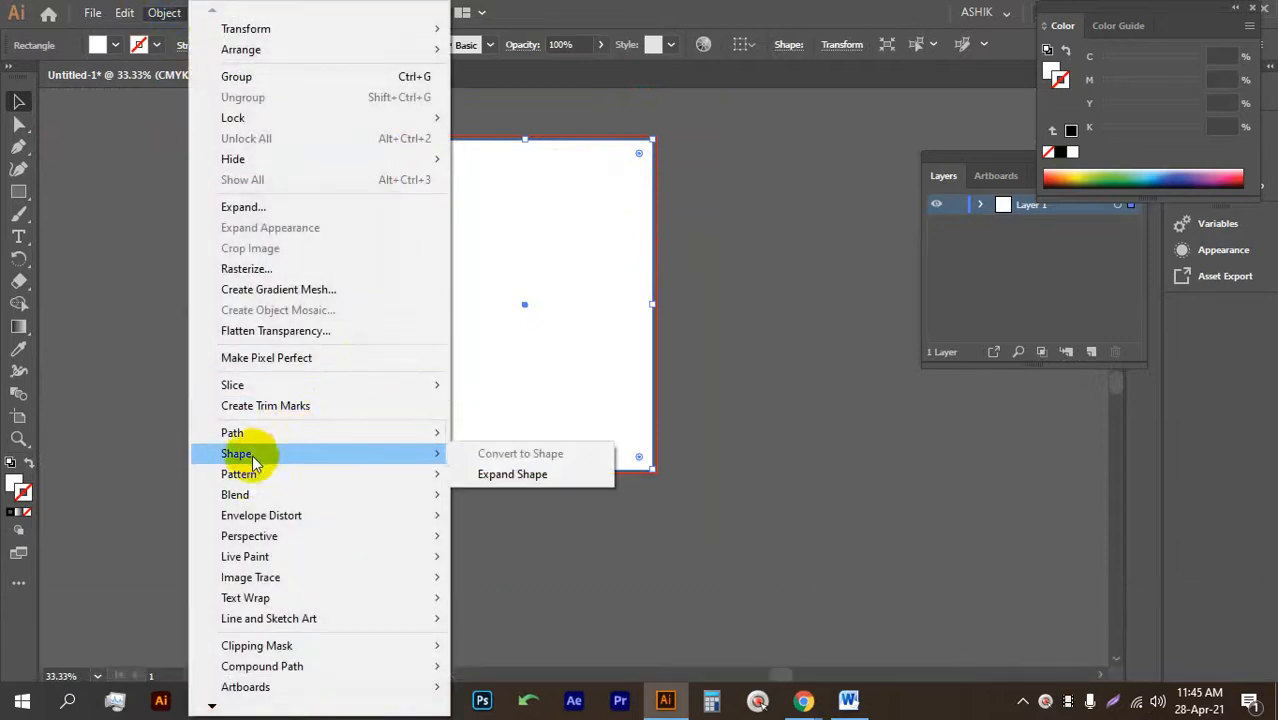
mouse_move(354, 436)
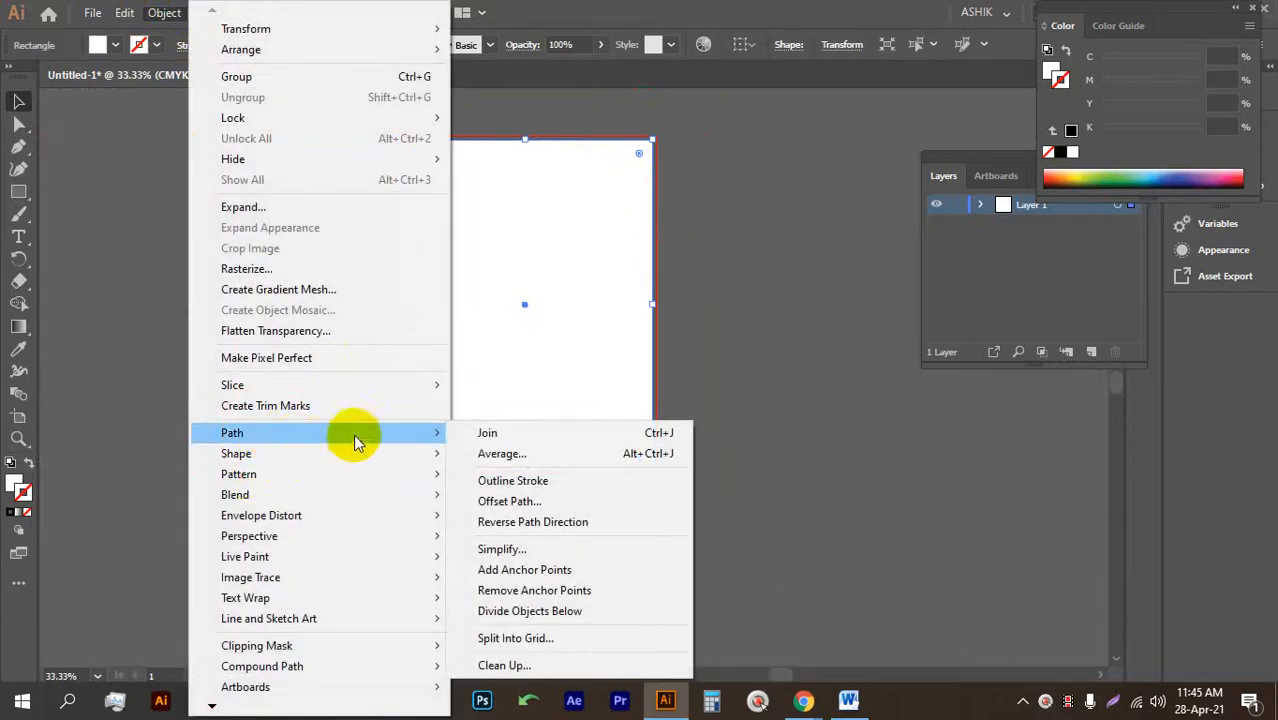
click(513, 503)
click(768, 372)
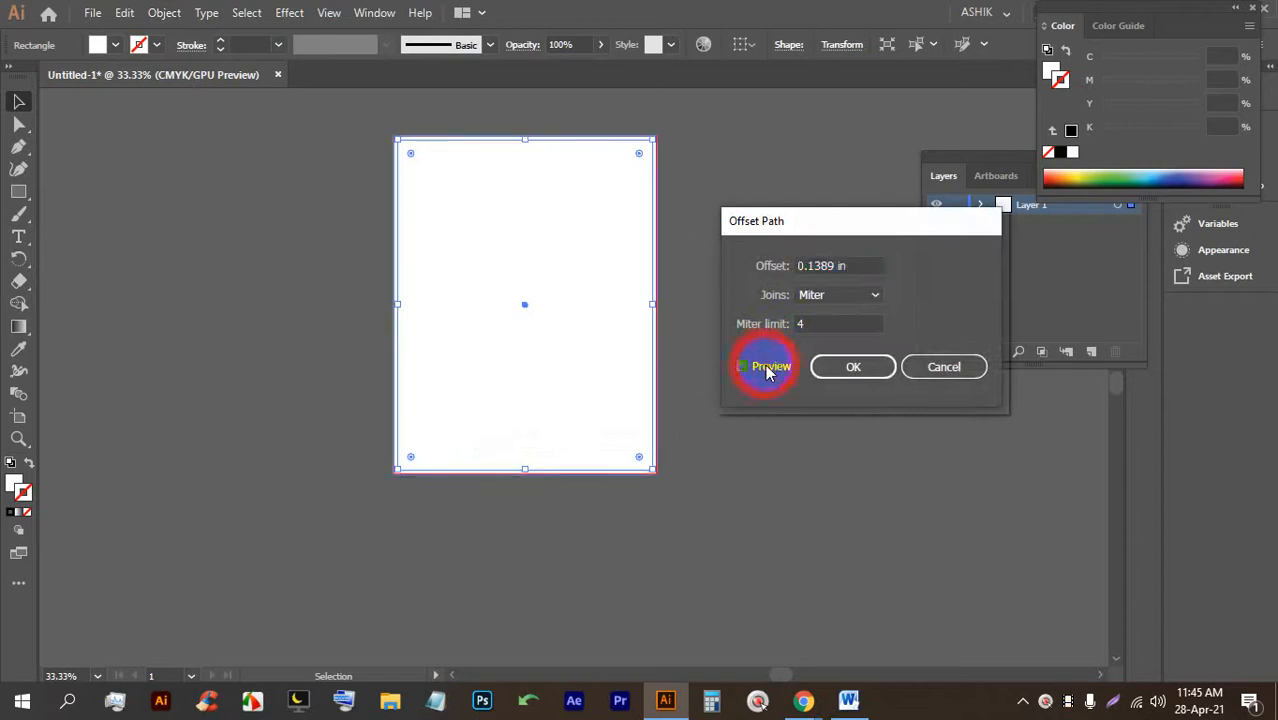
click(849, 263)
Set the offset to -0.25 in, confirm the inset copy, and deselect.
key(Down)
key(Down)
key(Down)
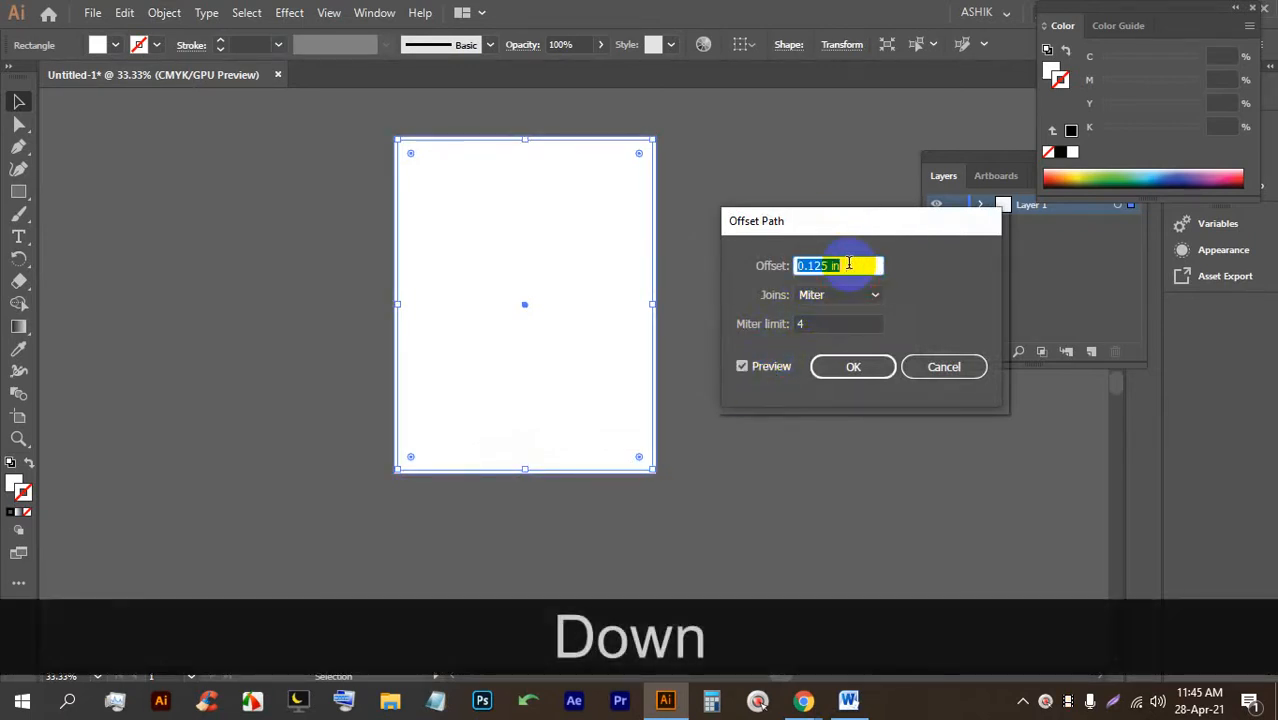
key(Down)
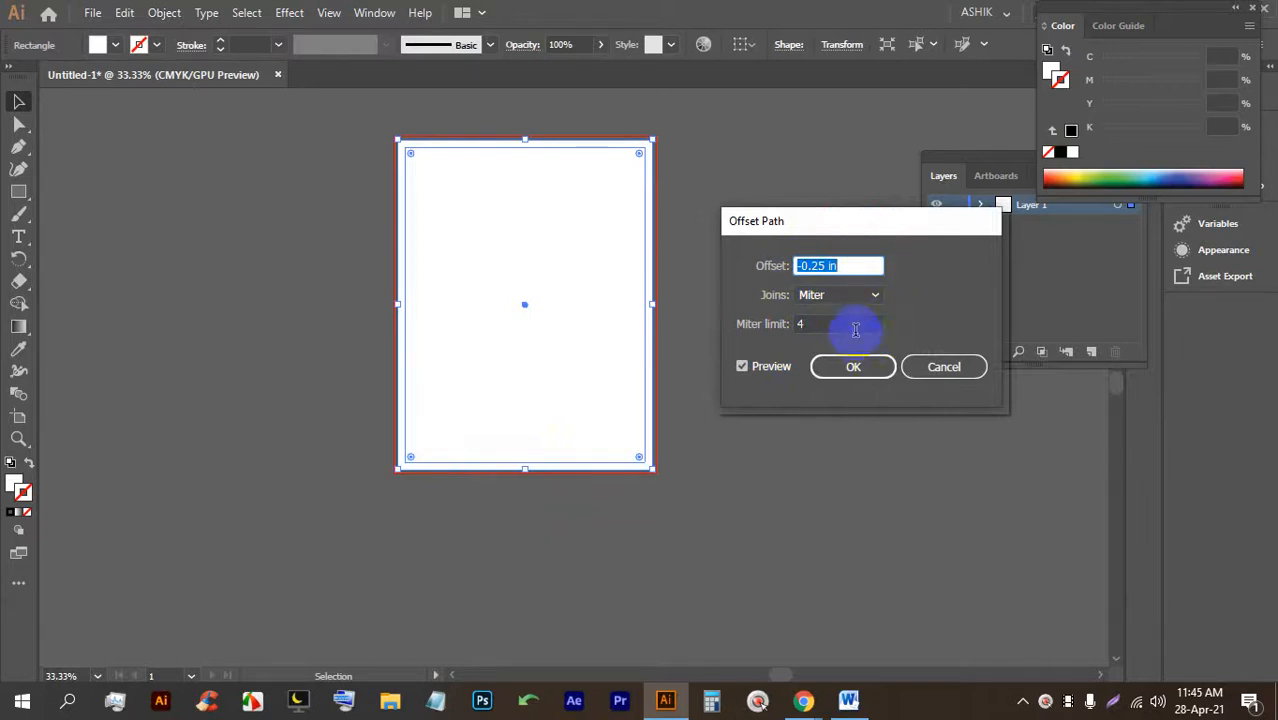
key(Down)
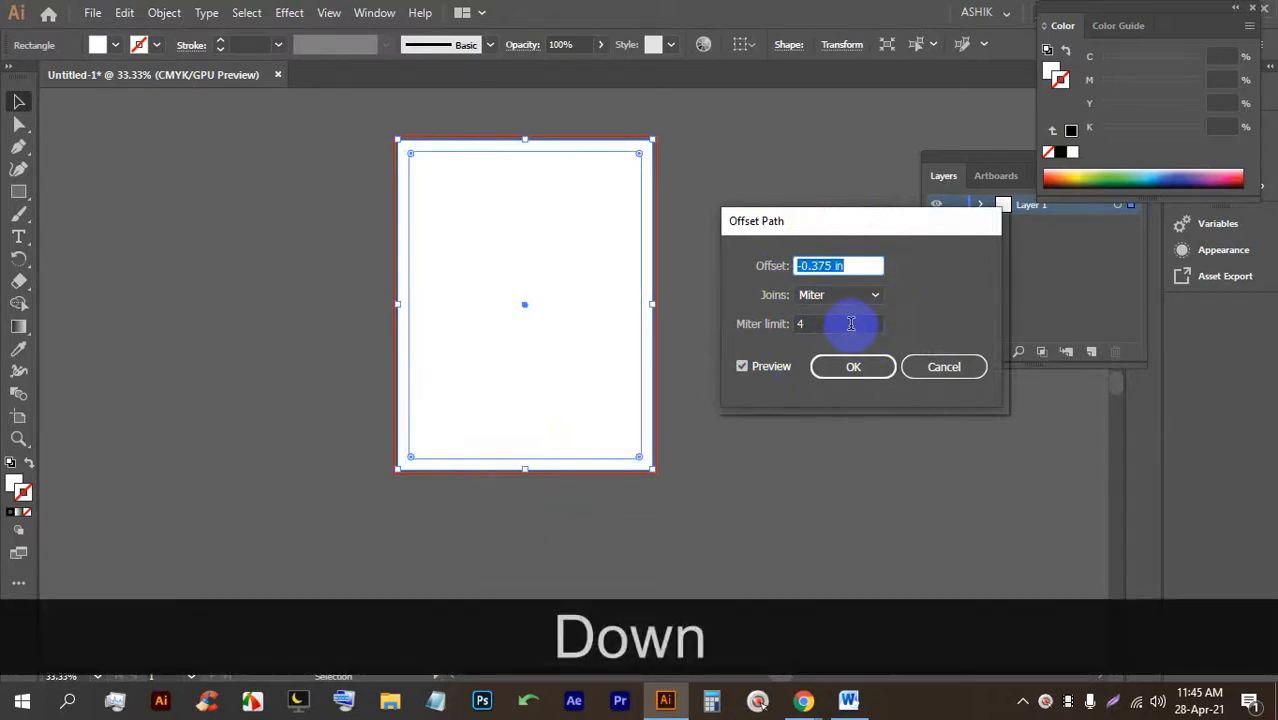
key(Down)
key(Up)
key(Up)
key(Up)
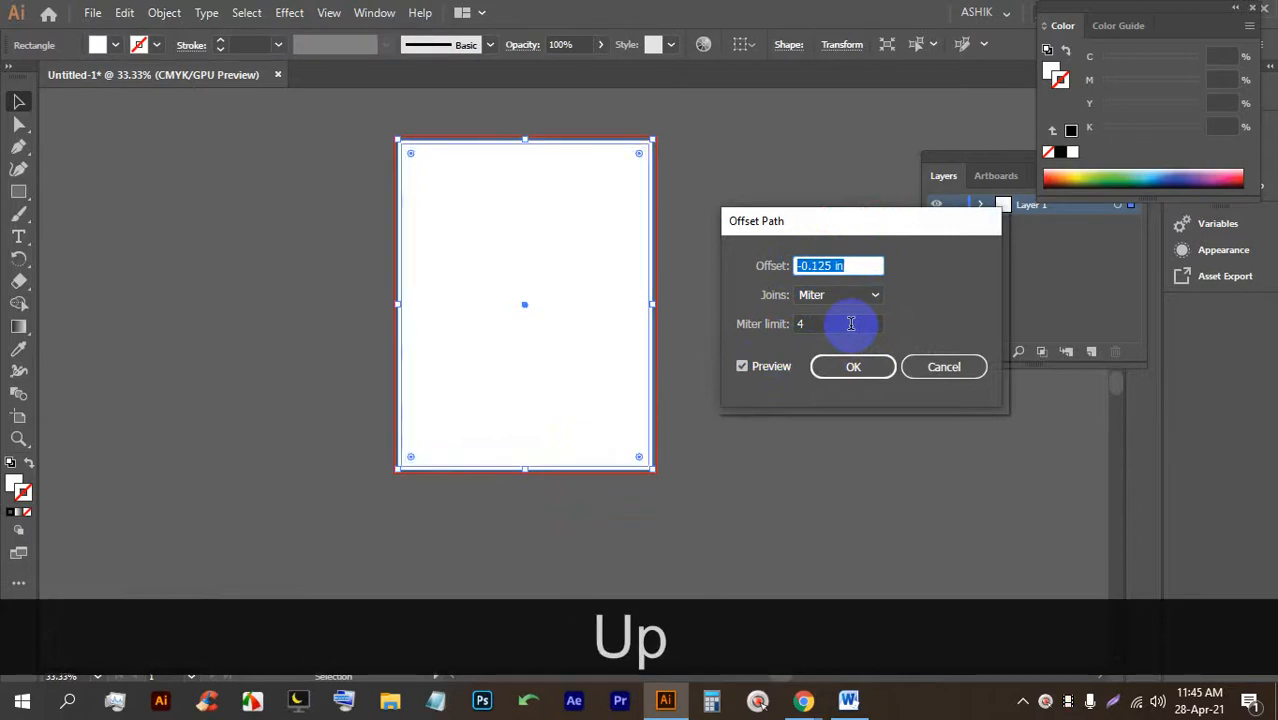
key(Down)
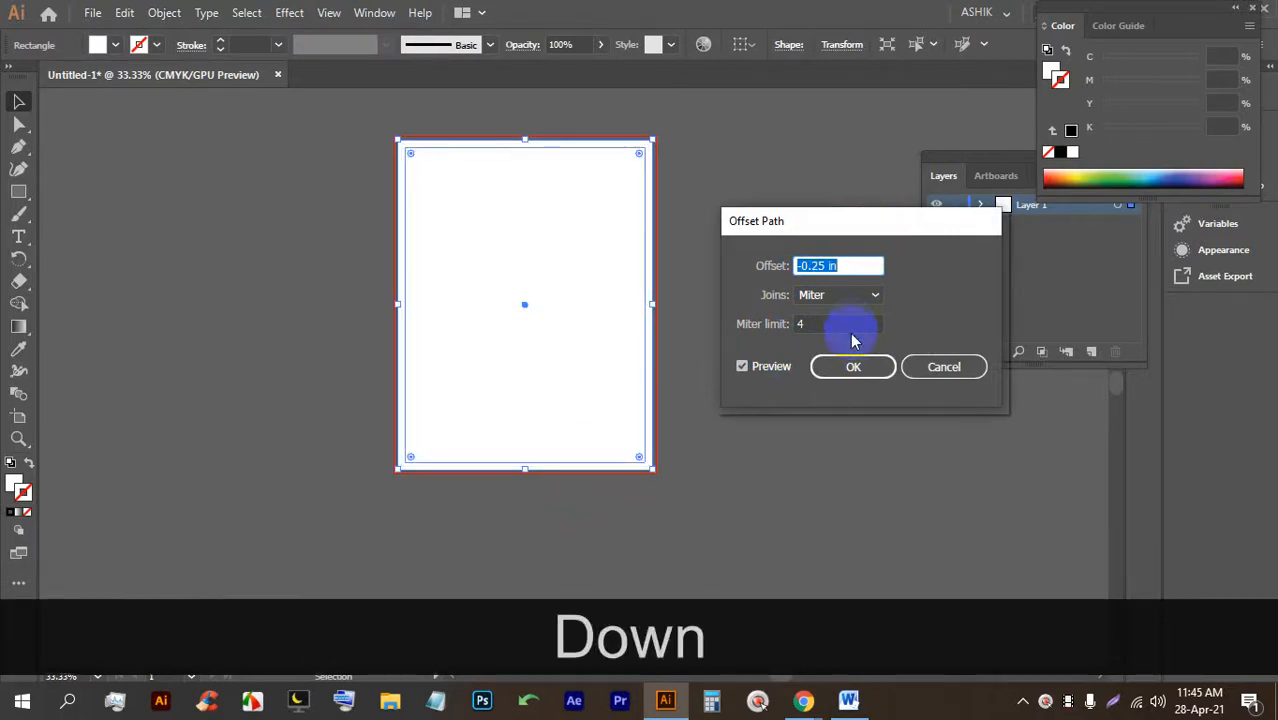
click(845, 370)
click(816, 320)
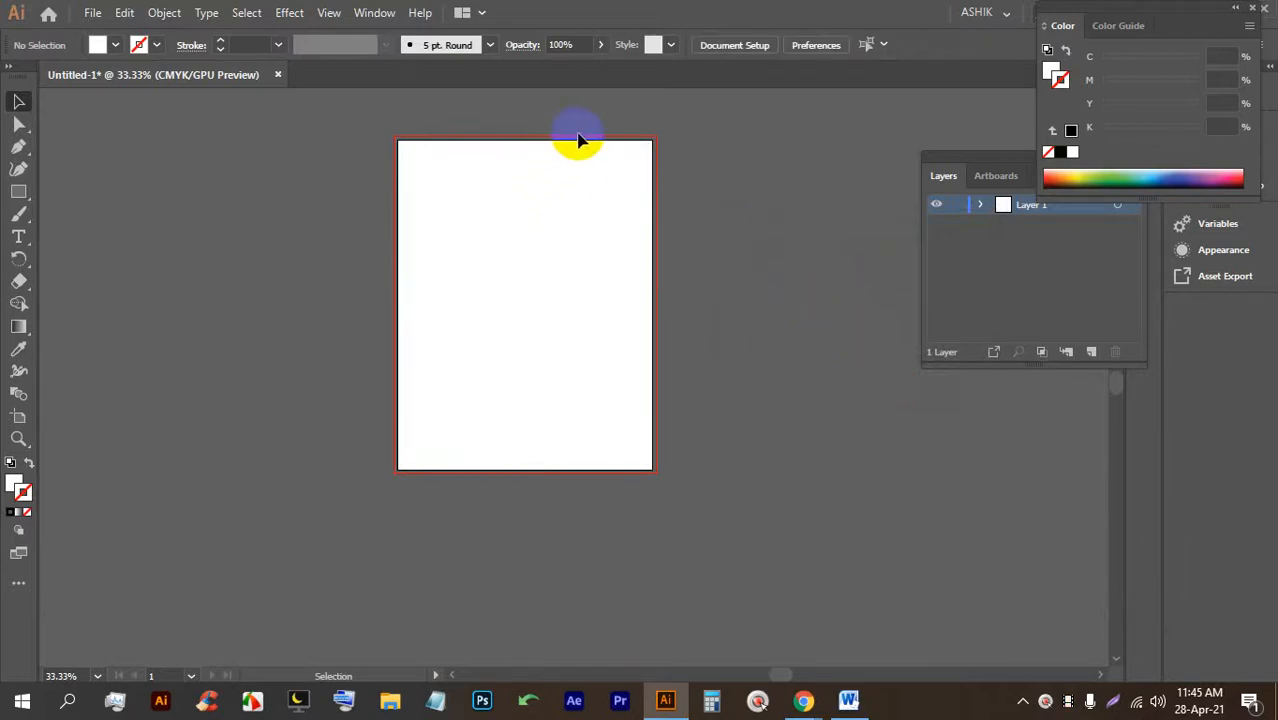
Convert the inner -0.25 in offset rectangle into a margin guide with Make Guides.
scroll(640, 150, up, 2)
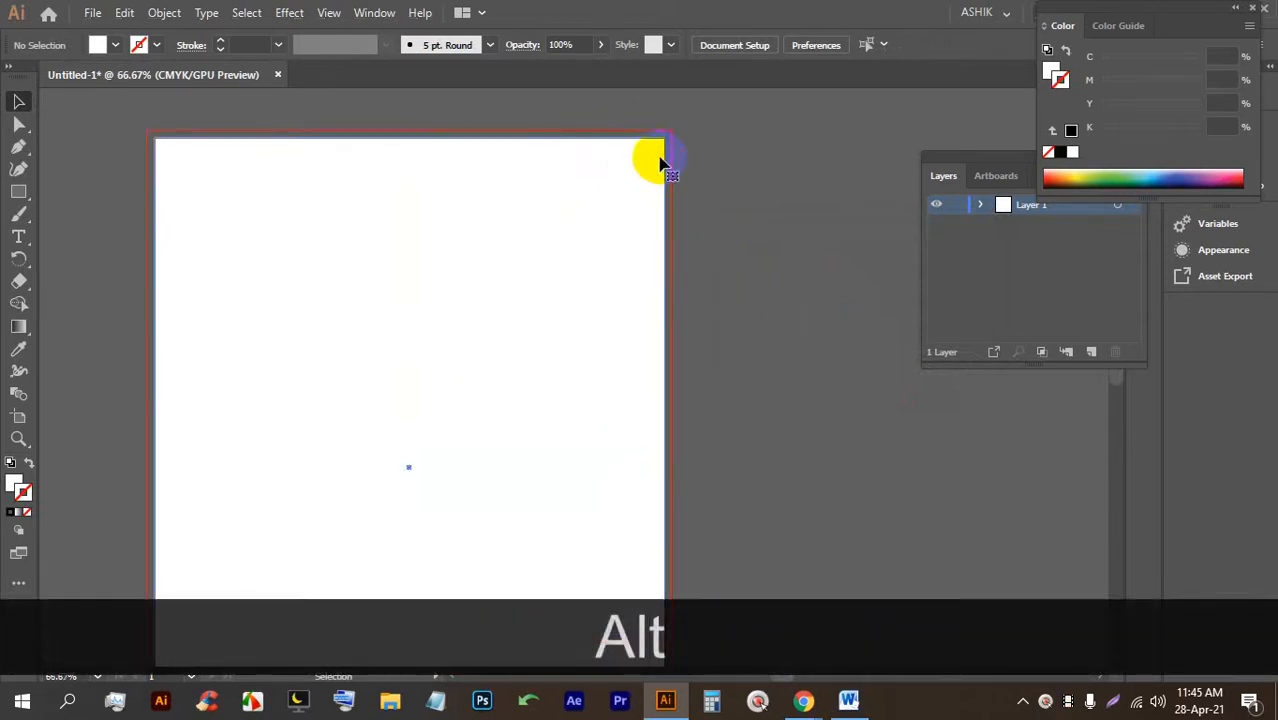
click(659, 163)
click(573, 193)
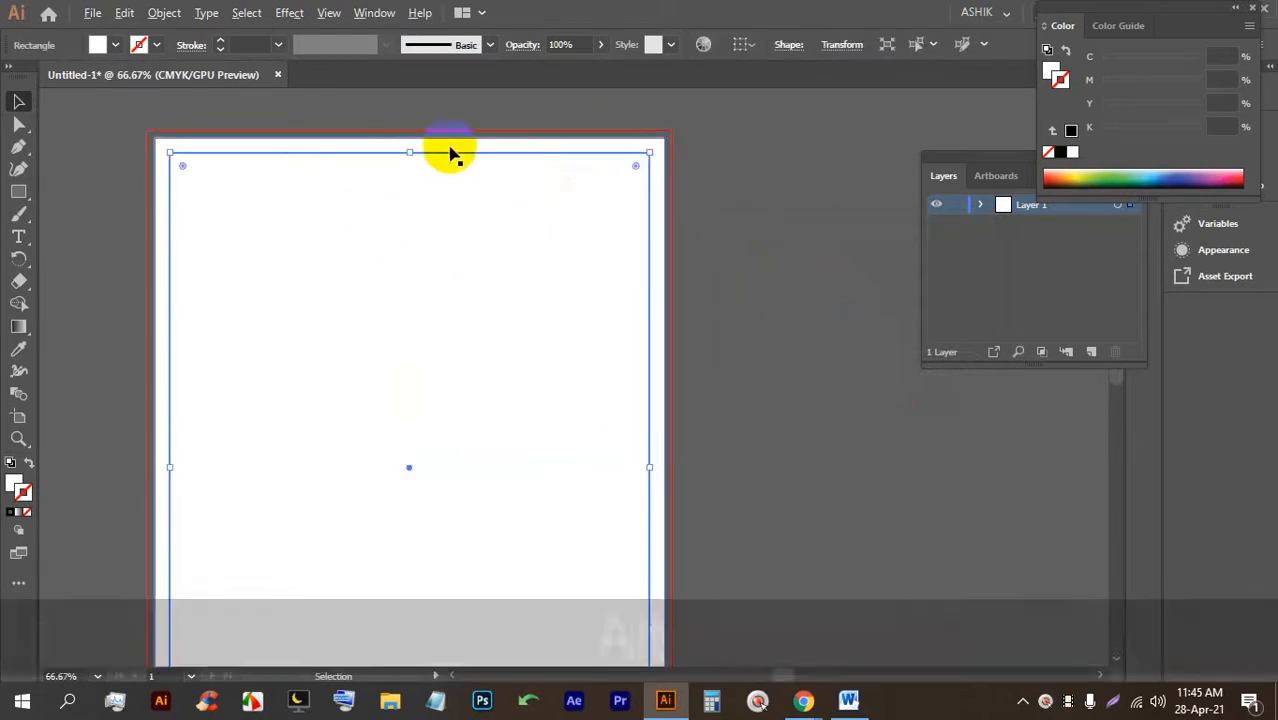
scroll(450, 152, down, 1)
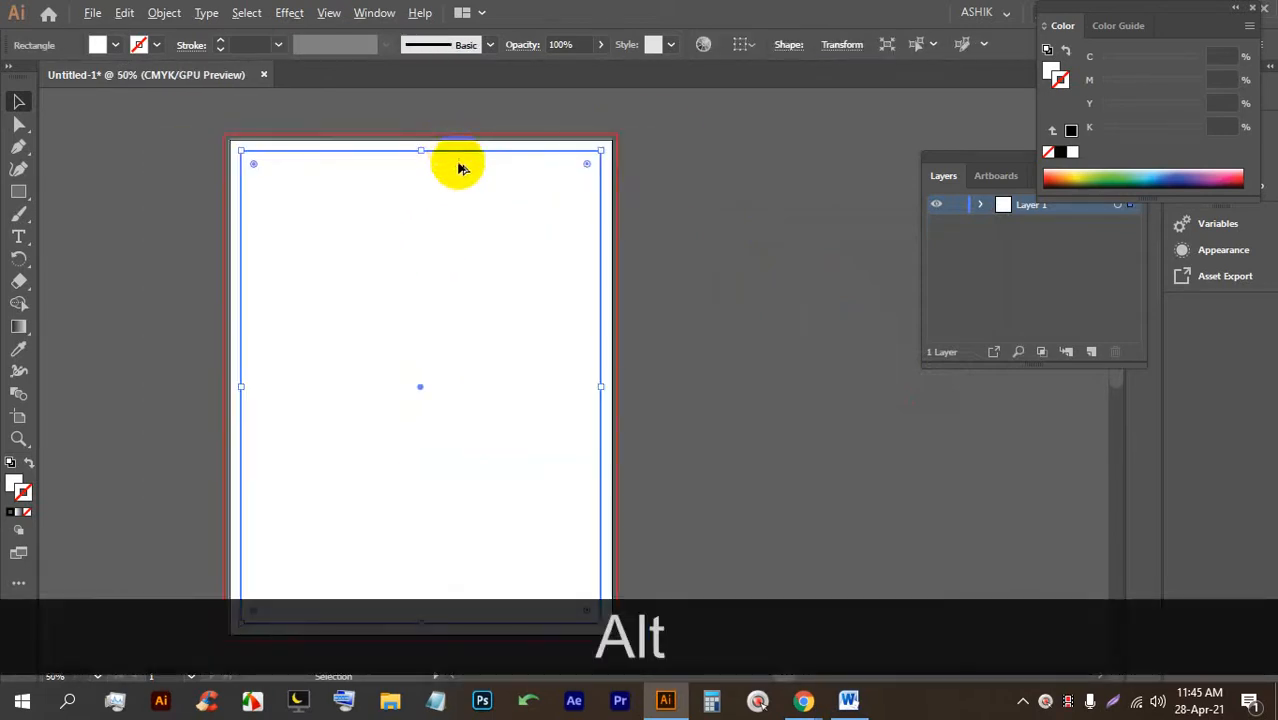
click(725, 258)
scroll(690, 215, down, 2)
scroll(619, 257, up, 2)
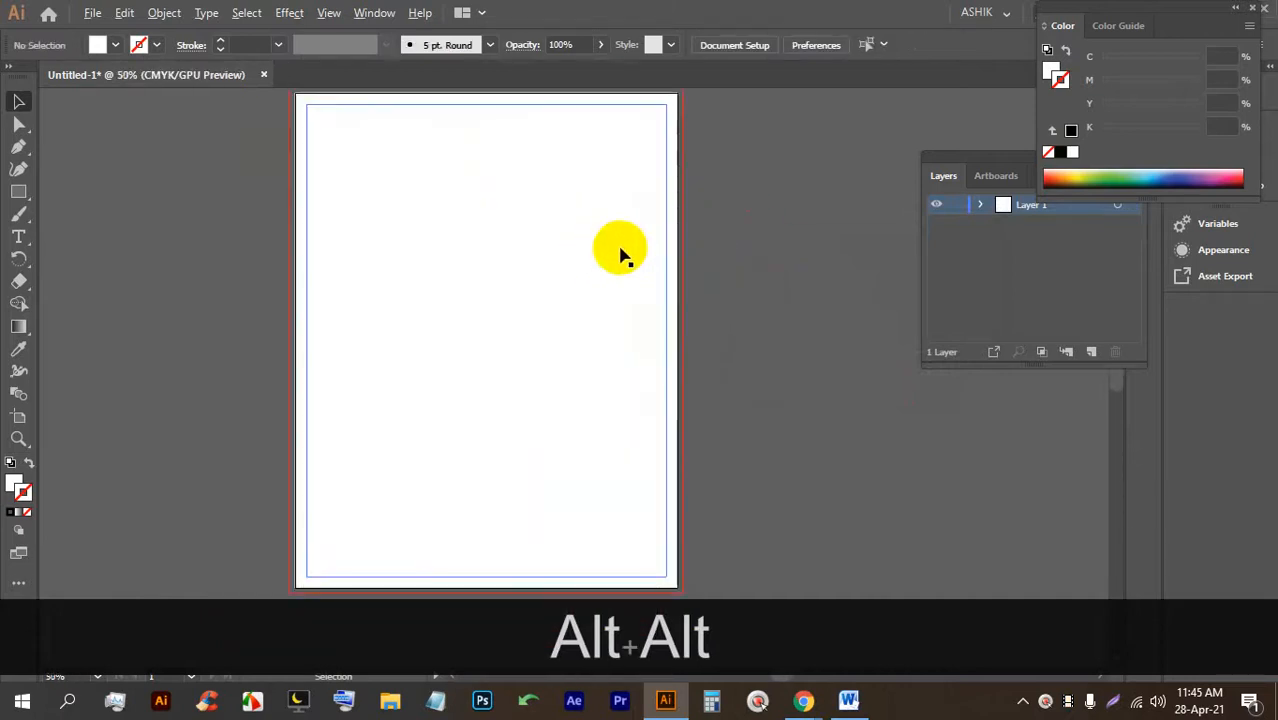
click(606, 233)
right_click(607, 236)
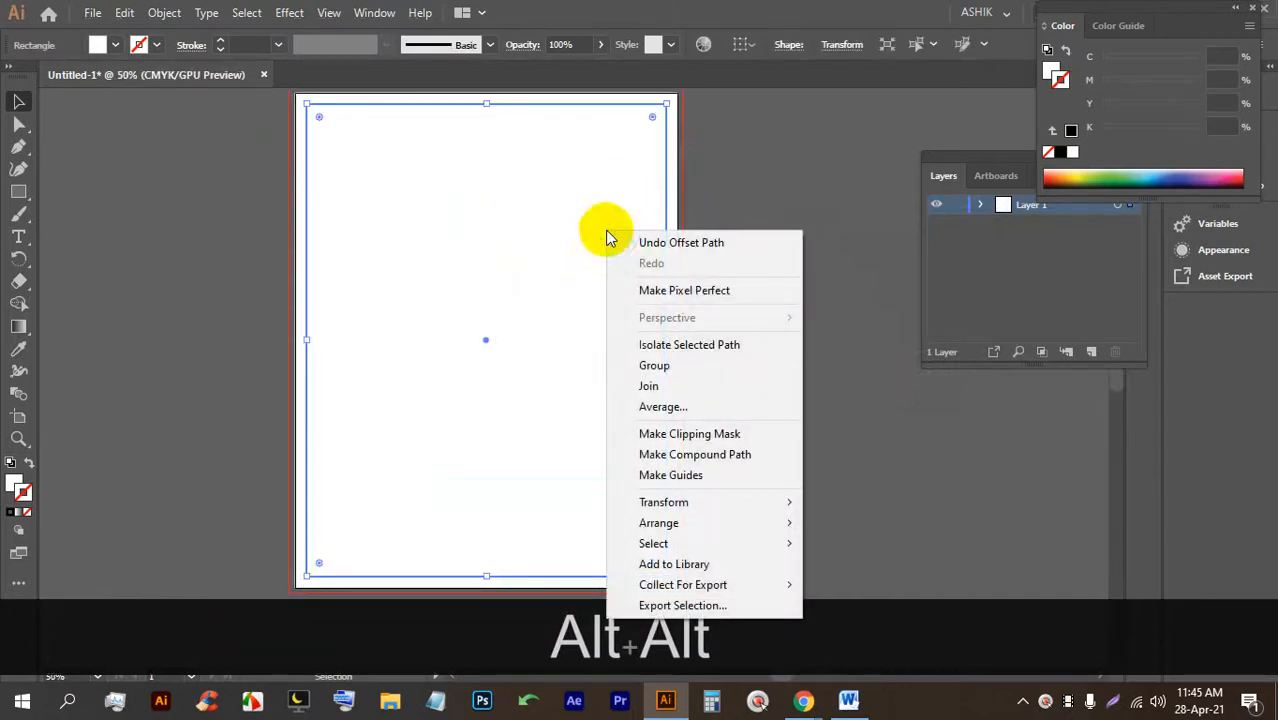
click(671, 475)
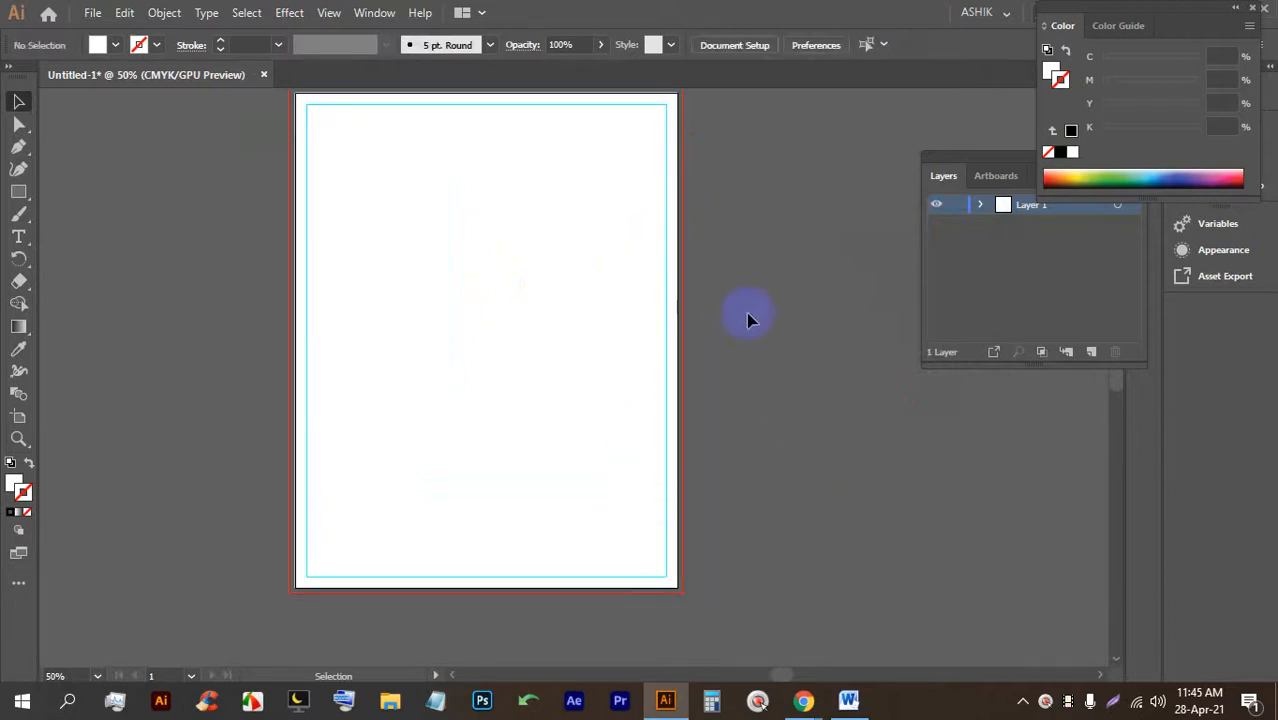
Lock the artboard-sized white background rectangle with Ctrl+2.
scroll(665, 135, up, 2)
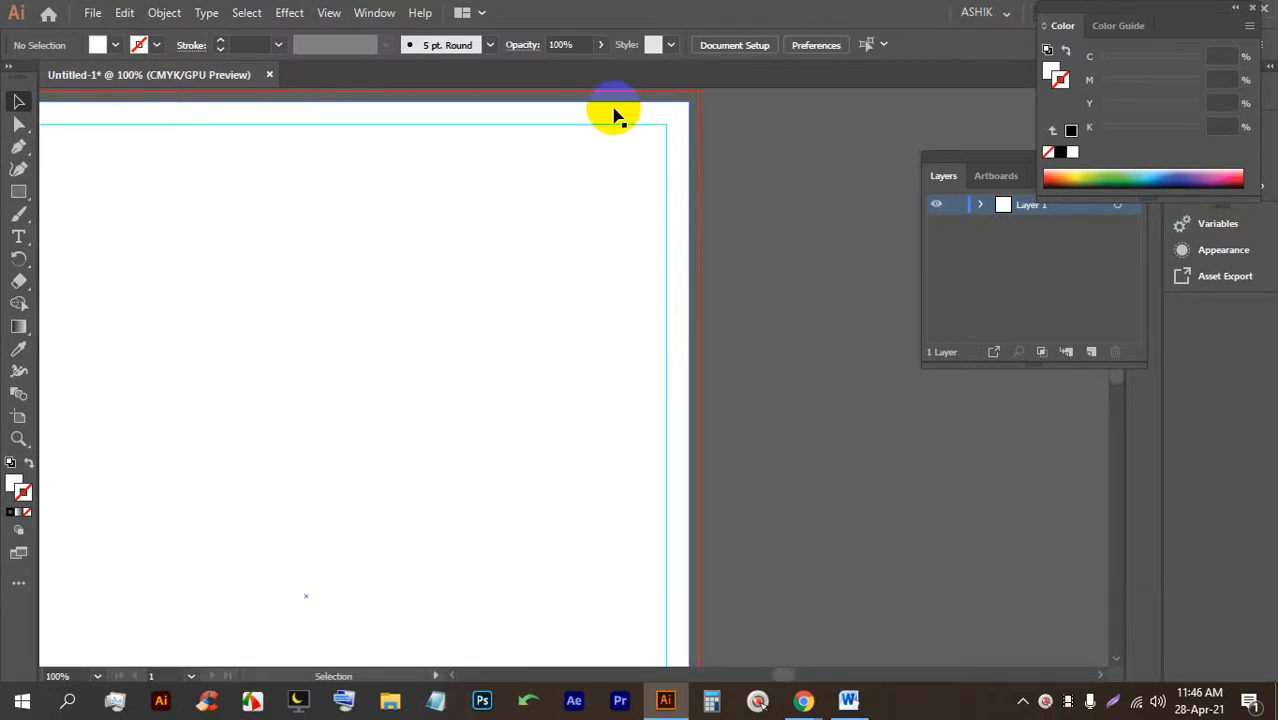
scroll(616, 116, down, 3)
click(521, 214)
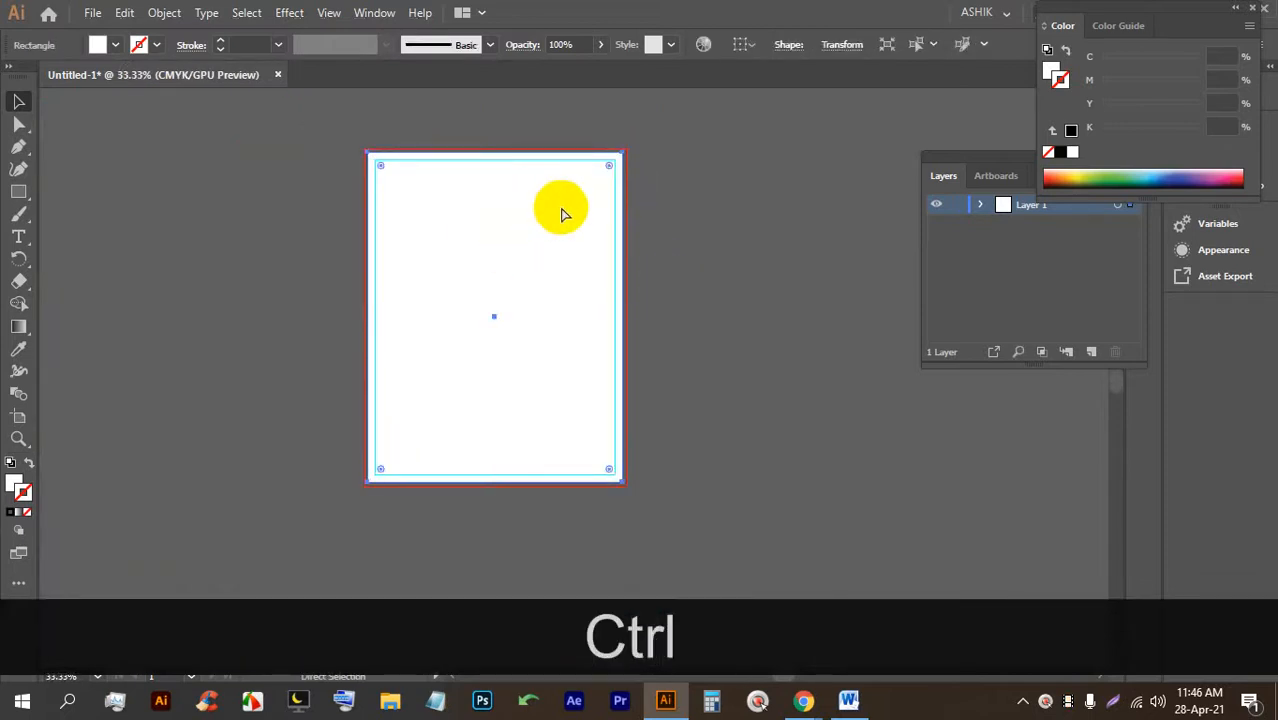
key(ctrl+2)
scroll(565, 214, up, 1)
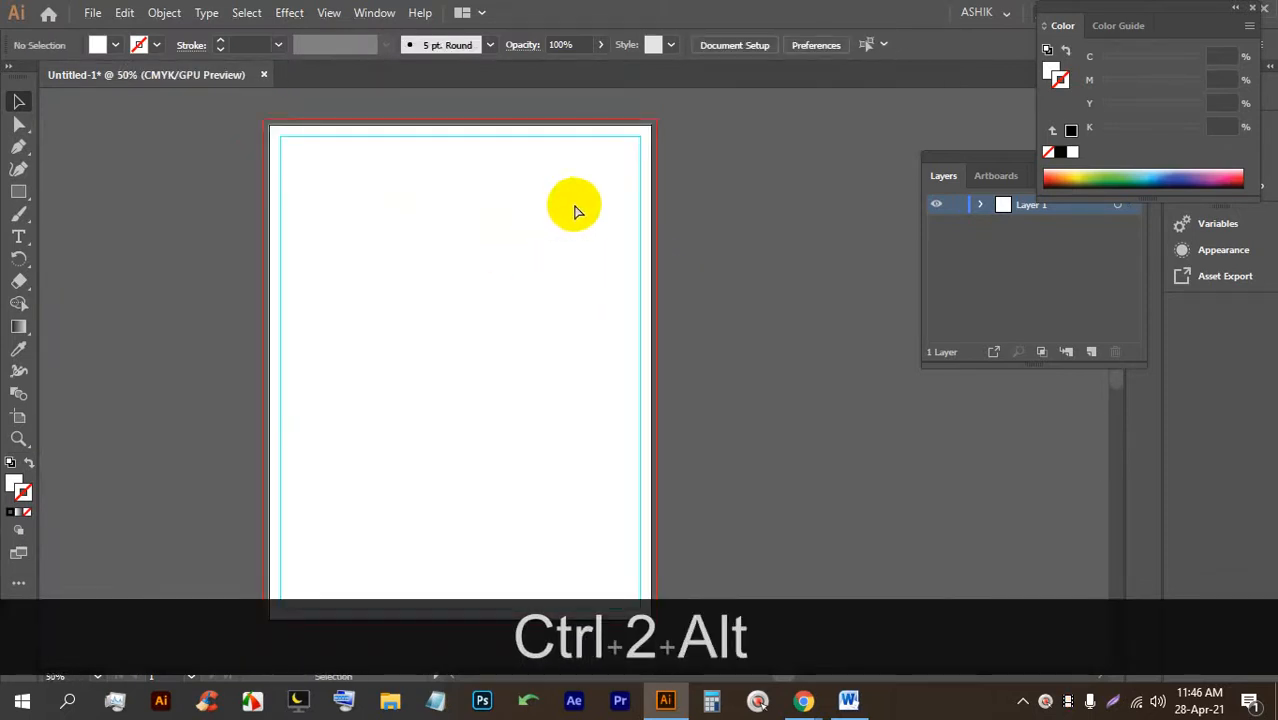
key(ctrl+alt+s)
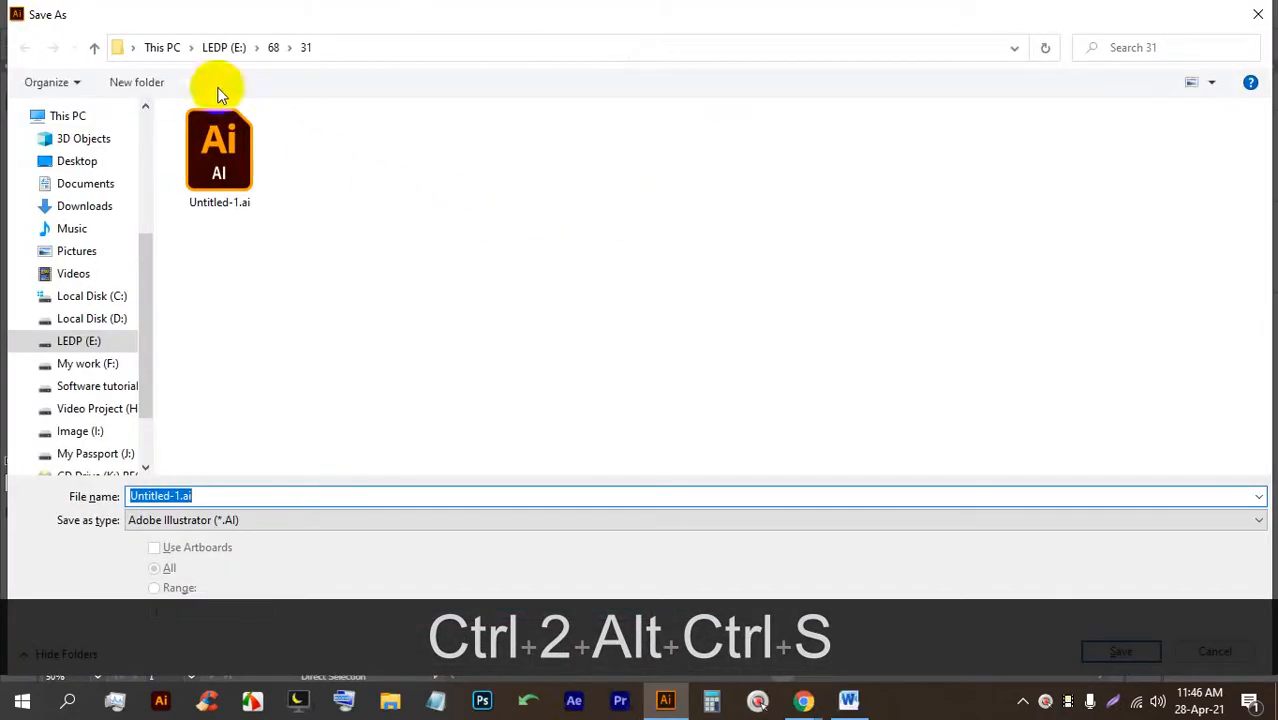
Create a new folder 37 inside folder 68 and save the document there as Flyer.ai.
click(273, 48)
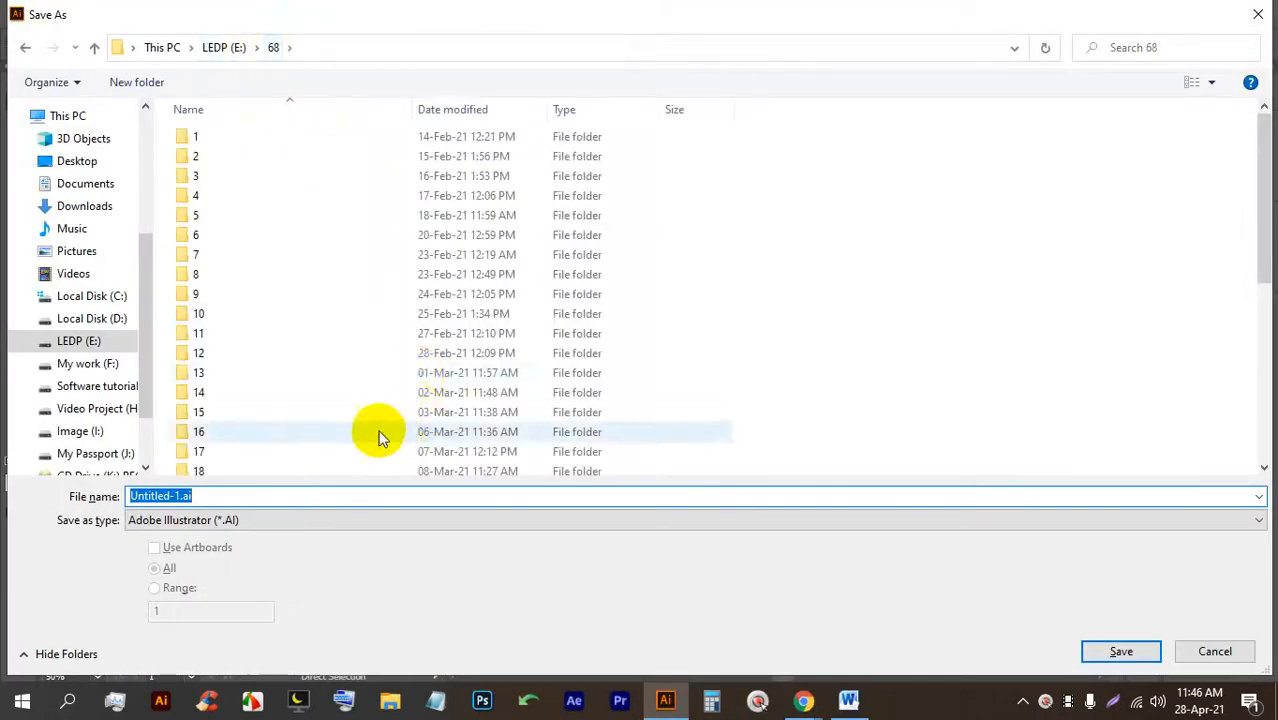
scroll(378, 437, down, 6)
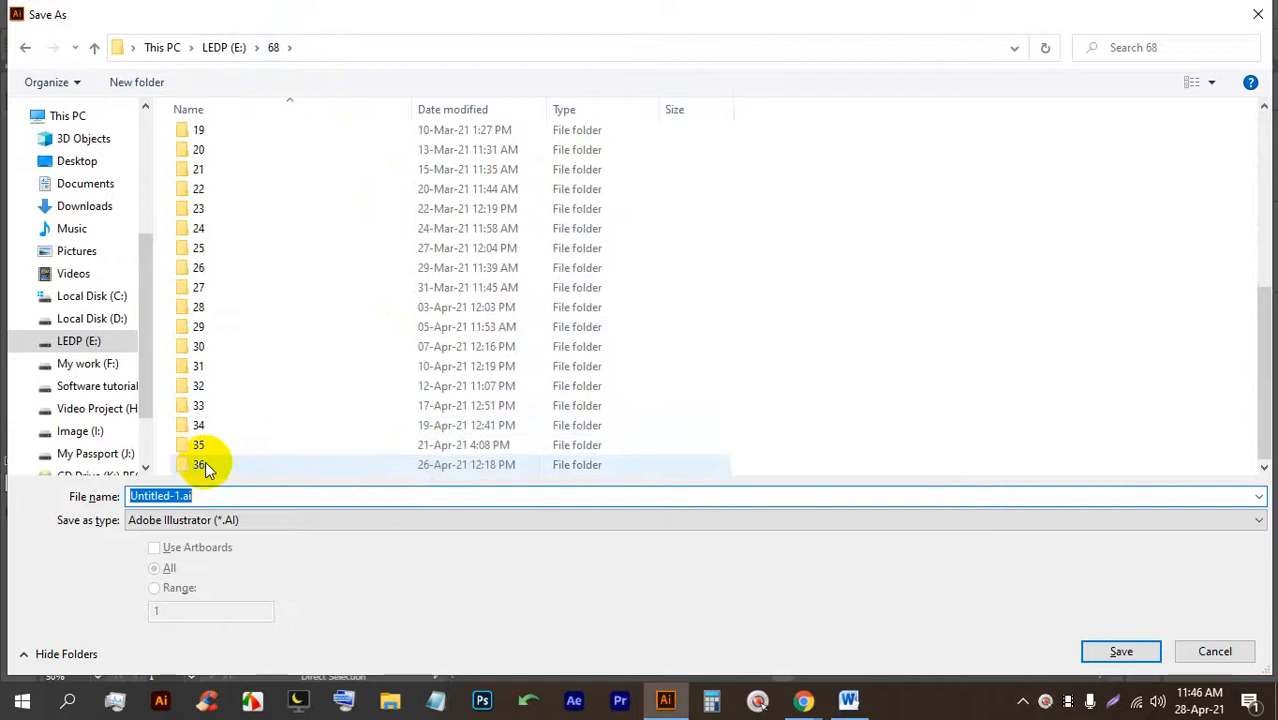
click(205, 464)
right_click(812, 303)
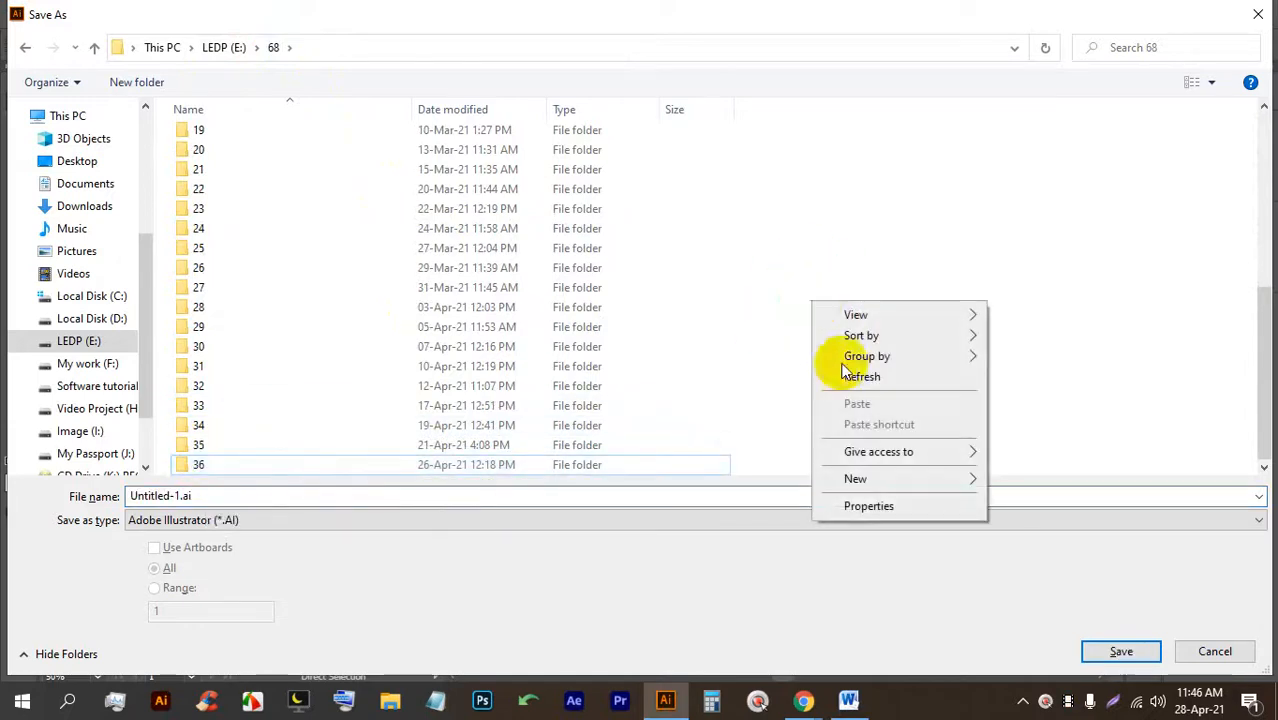
click(1008, 474)
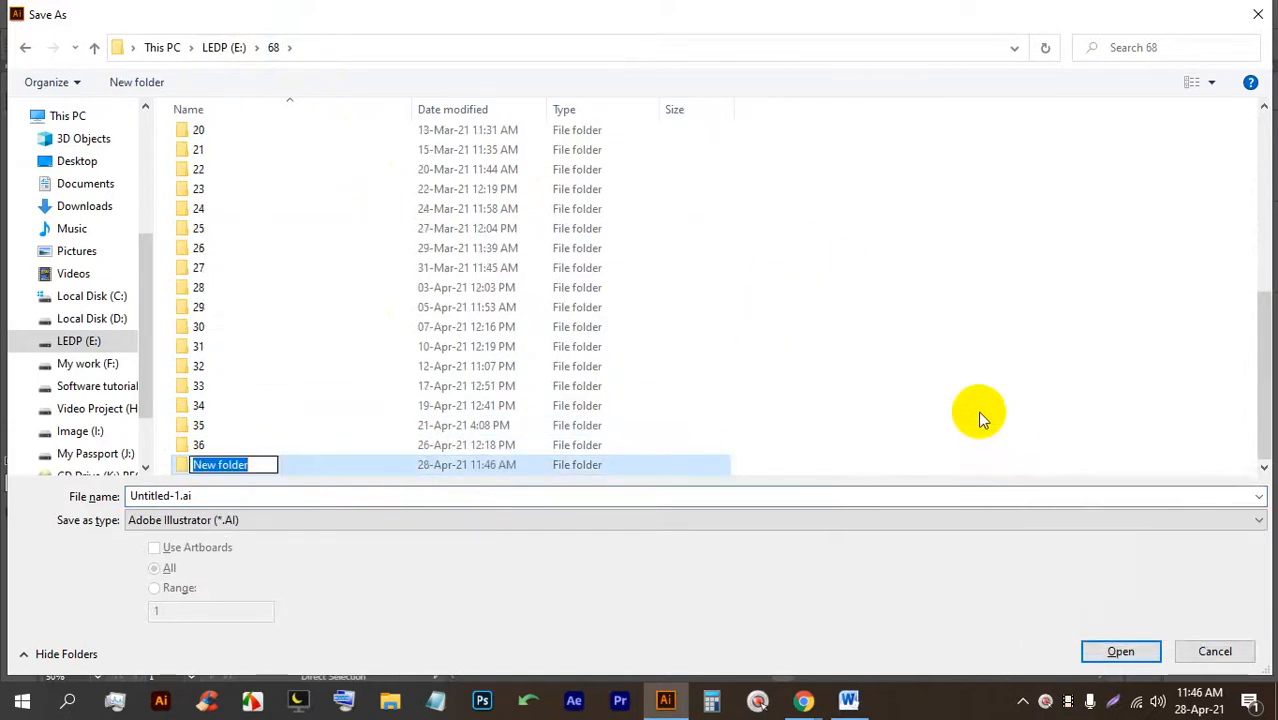
text(37)
key(Return)
key(Return)
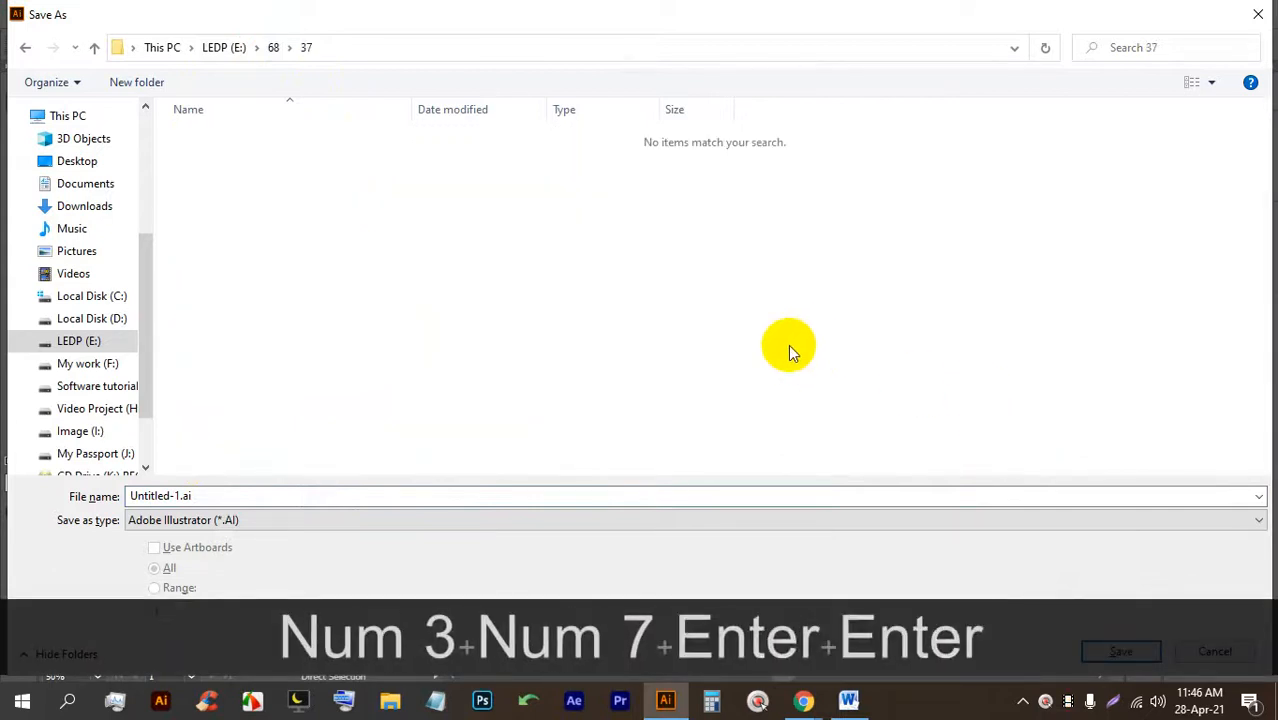
click(536, 500)
text(Flyer)
key(Return)
key(Return)
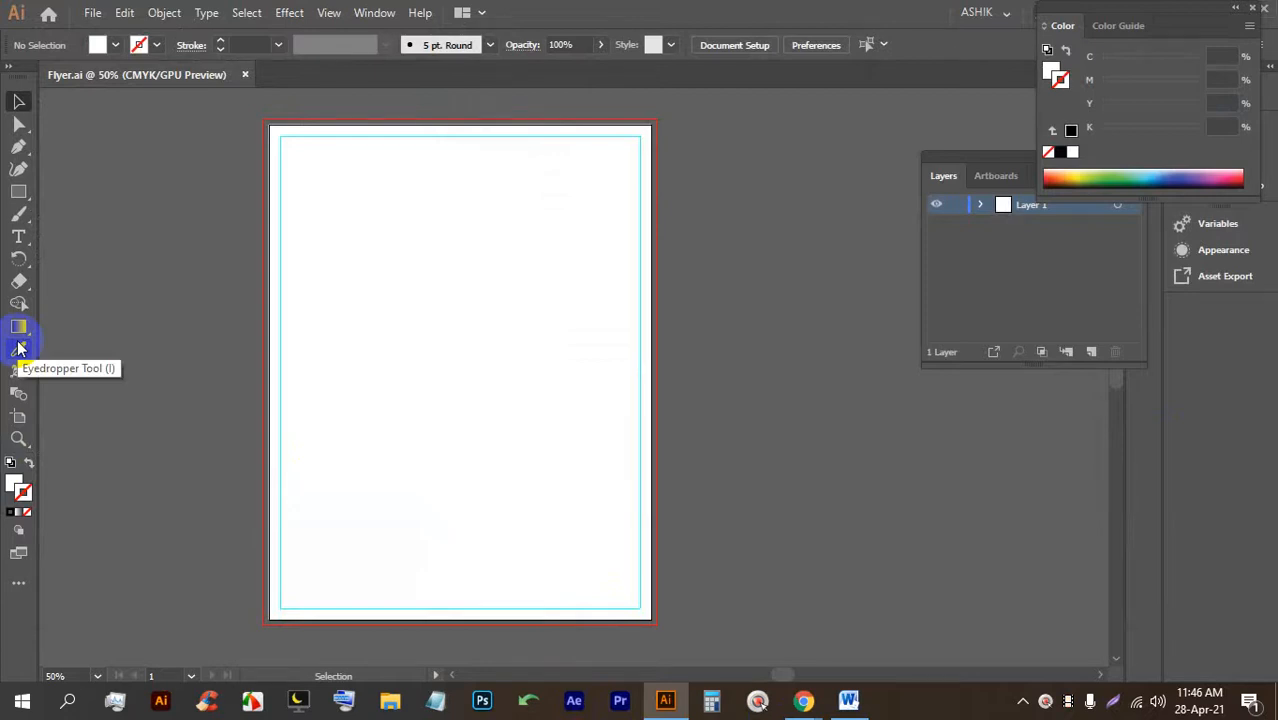
Pen-draw a curved half-leaf from the artboard's top-right corner and move it just beyond the right edge.
click(19, 347)
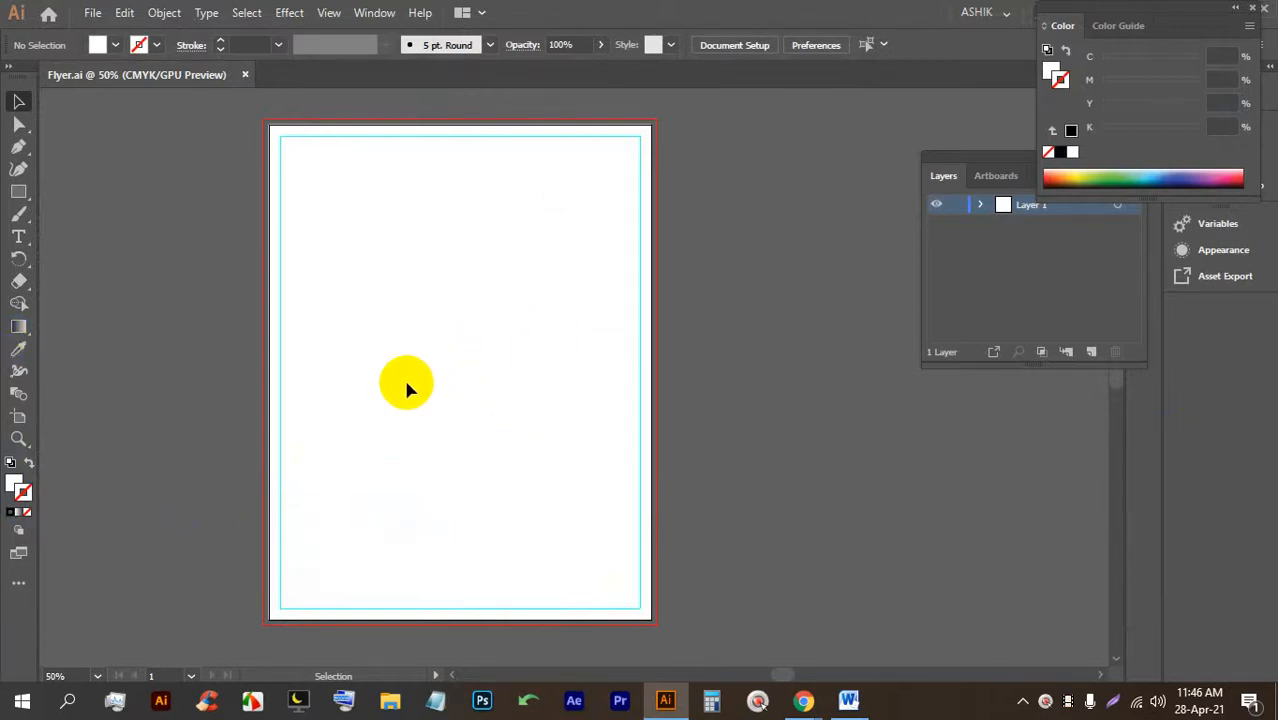
scroll(727, 144, up, 2)
drag(645, 319, 588, 332)
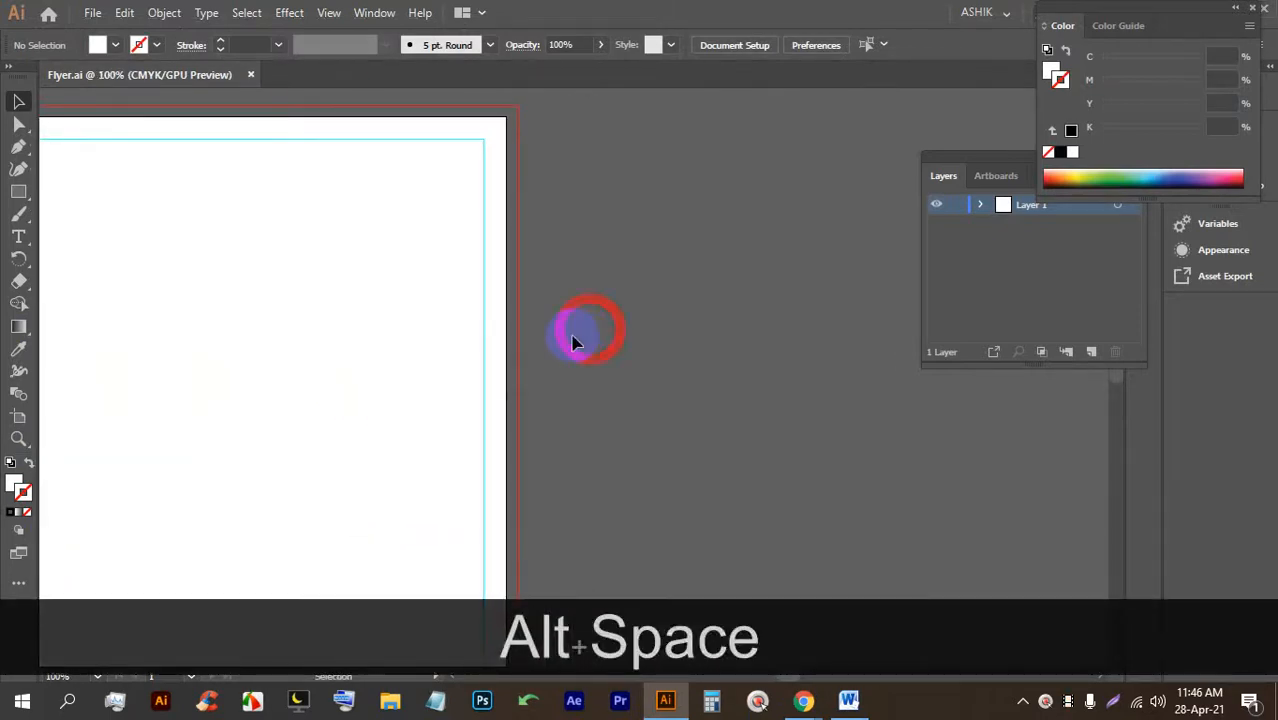
click(22, 147)
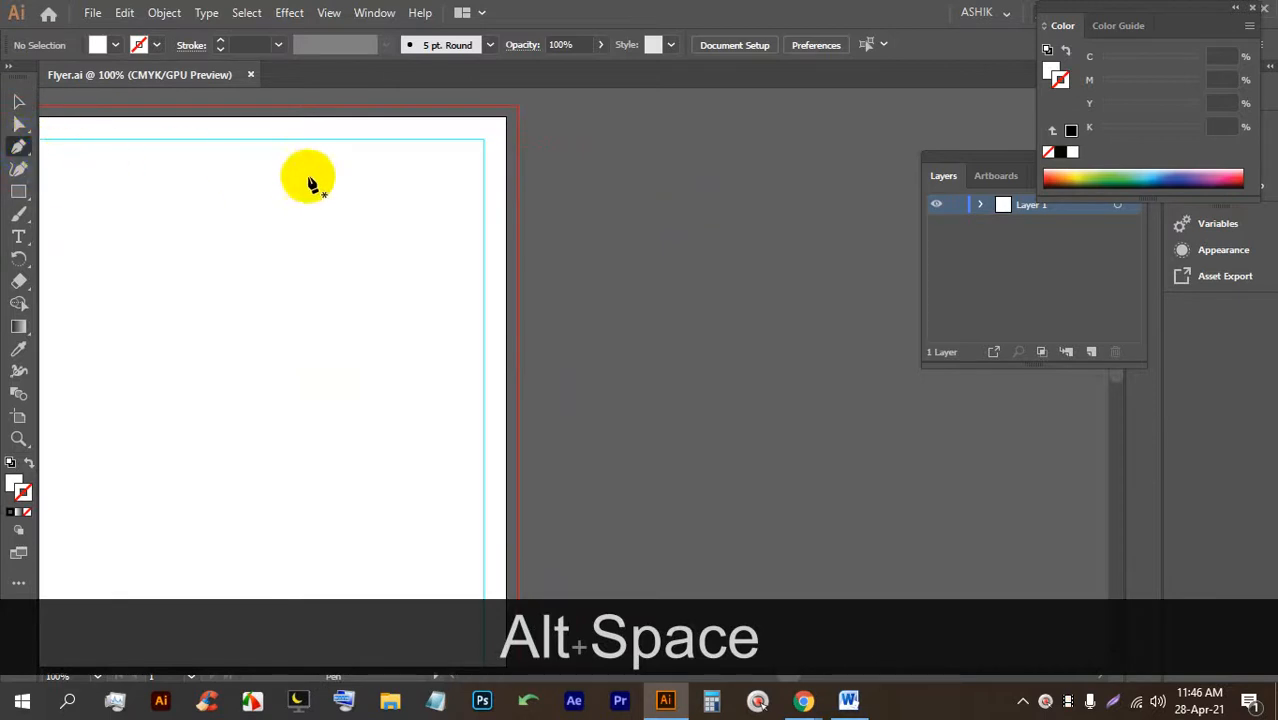
click(507, 122)
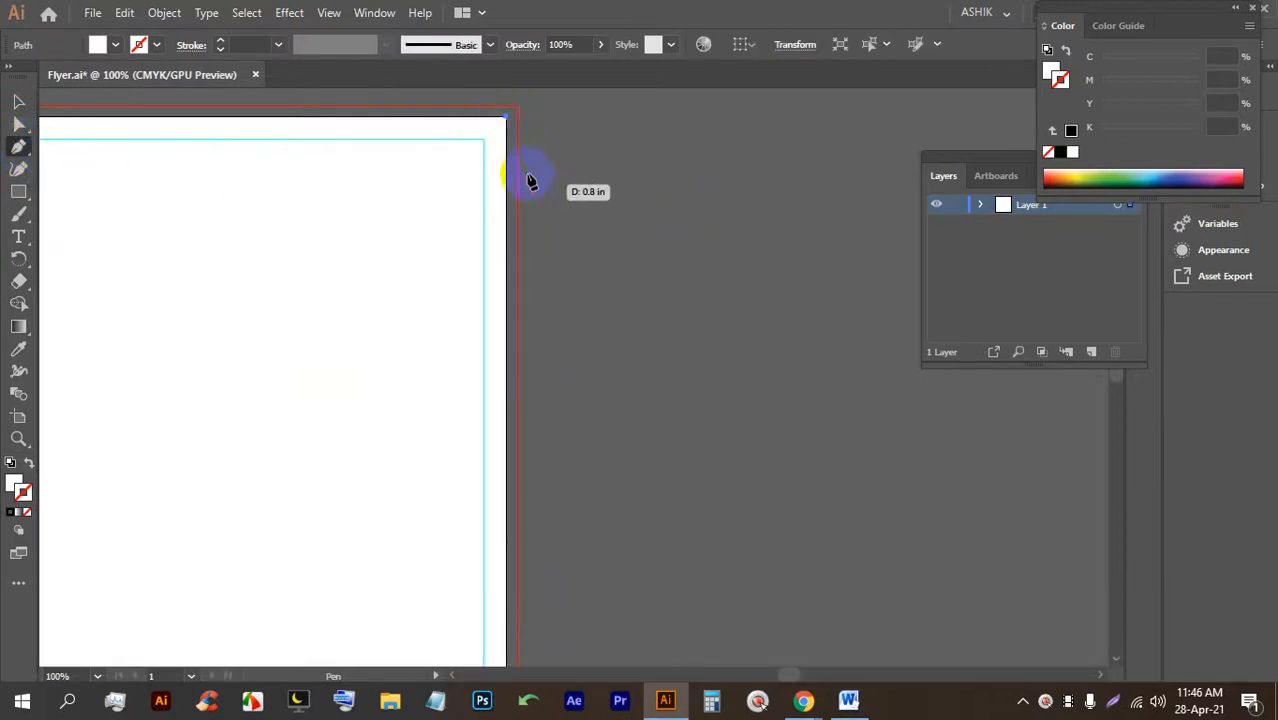
drag(507, 492, 457, 566)
key(alt)
drag(556, 417, 589, 353)
drag(675, 303, 697, 313)
click(18, 101)
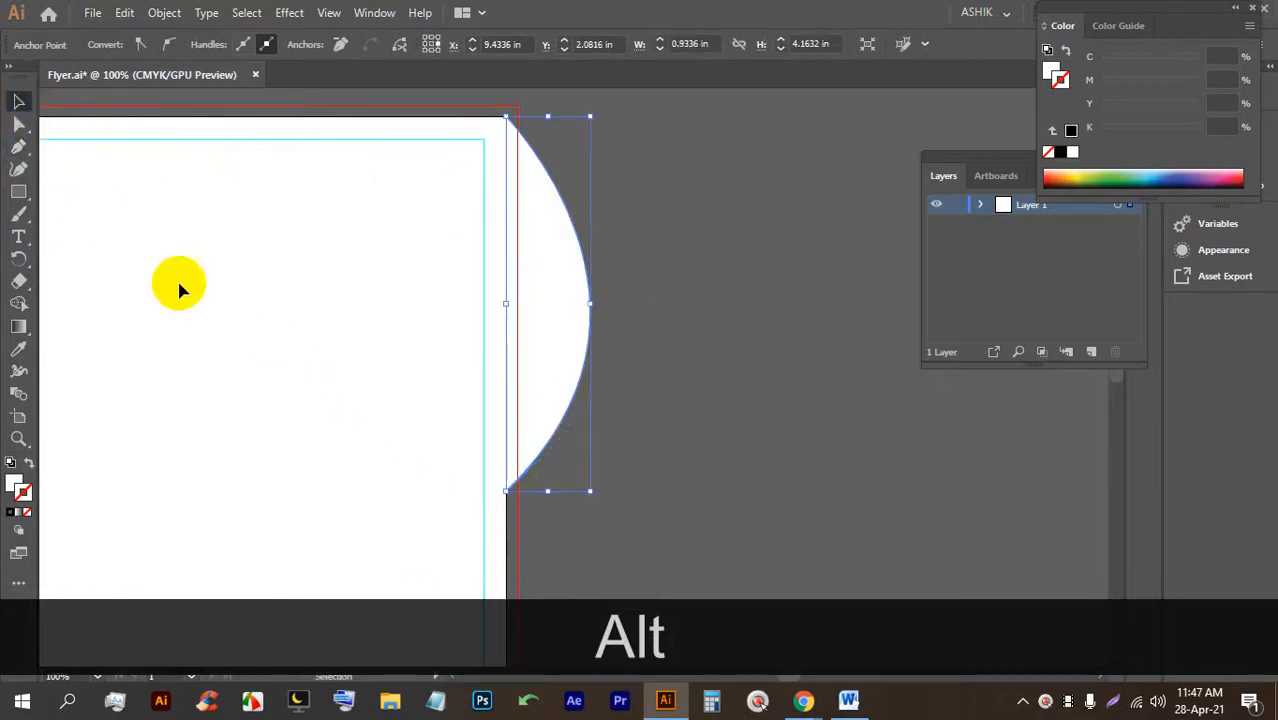
scroll(434, 317, down, 1)
drag(514, 317, 600, 305)
Make a vertically reflected copy of the half-leaf and butt it against the original.
key(space)
right_click(600, 288)
mouse_move(695, 563)
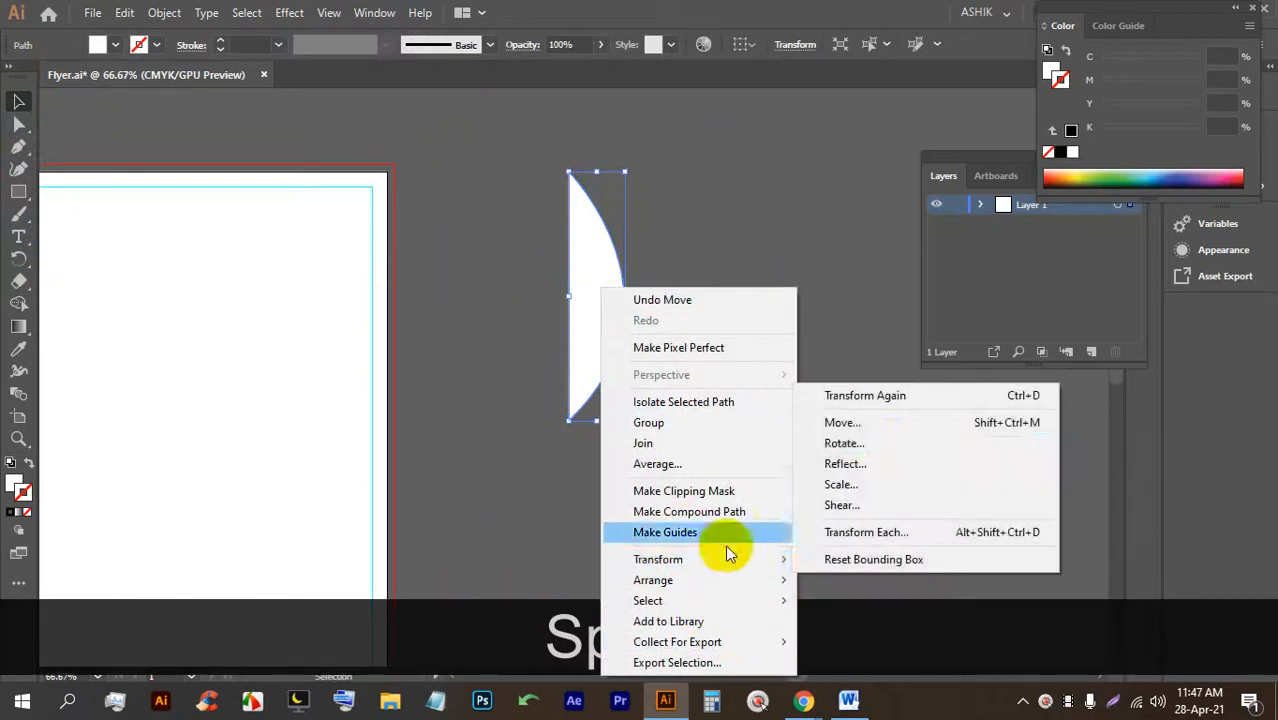
click(856, 463)
click(791, 405)
click(820, 446)
click(700, 442)
drag(599, 320, 543, 322)
click(645, 293)
Zoom in on the leaf and marquee-select both halves.
scroll(610, 162, up, 11)
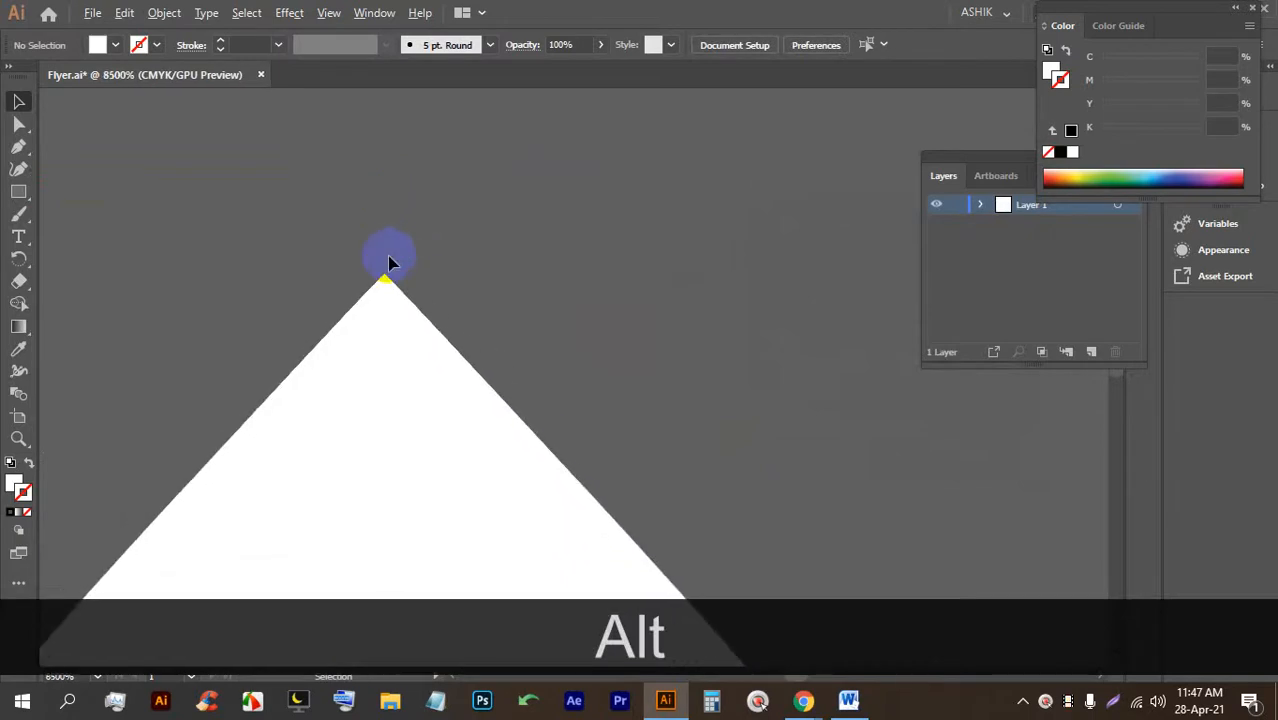
scroll(393, 268, down, 11)
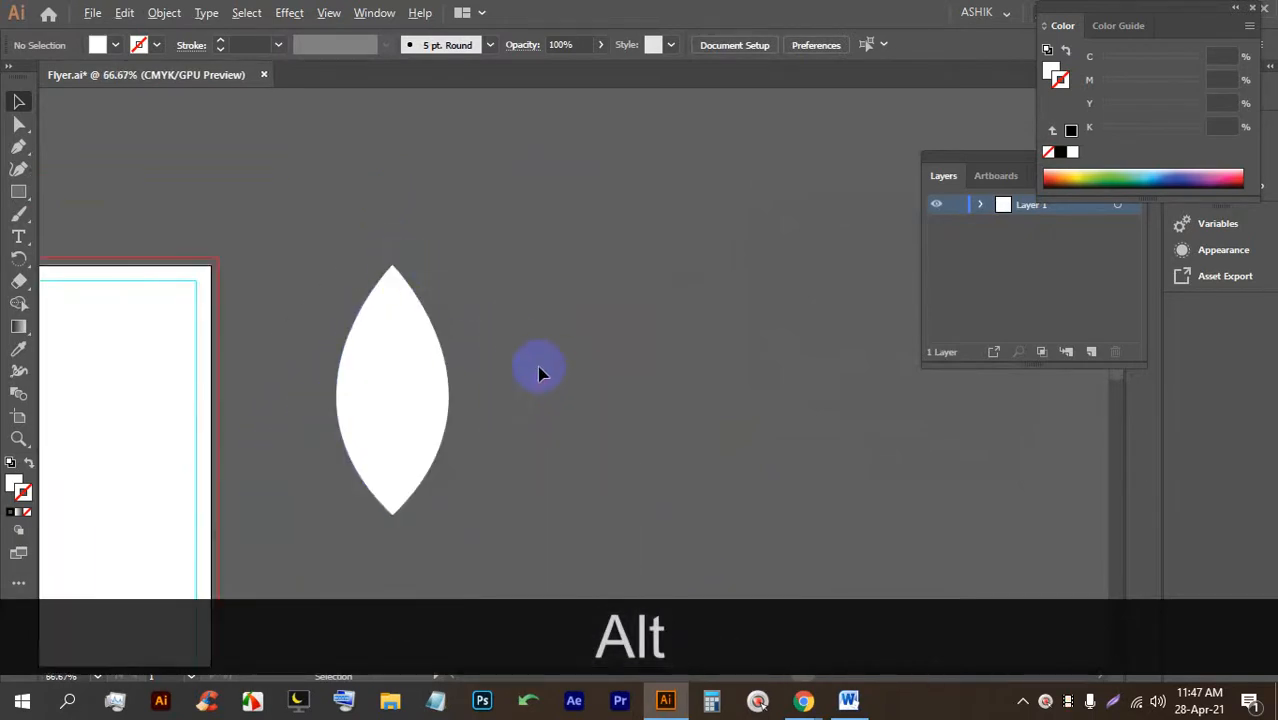
scroll(539, 373, down, 1)
scroll(545, 383, down, 2)
key(space)
drag(550, 377, 650, 355)
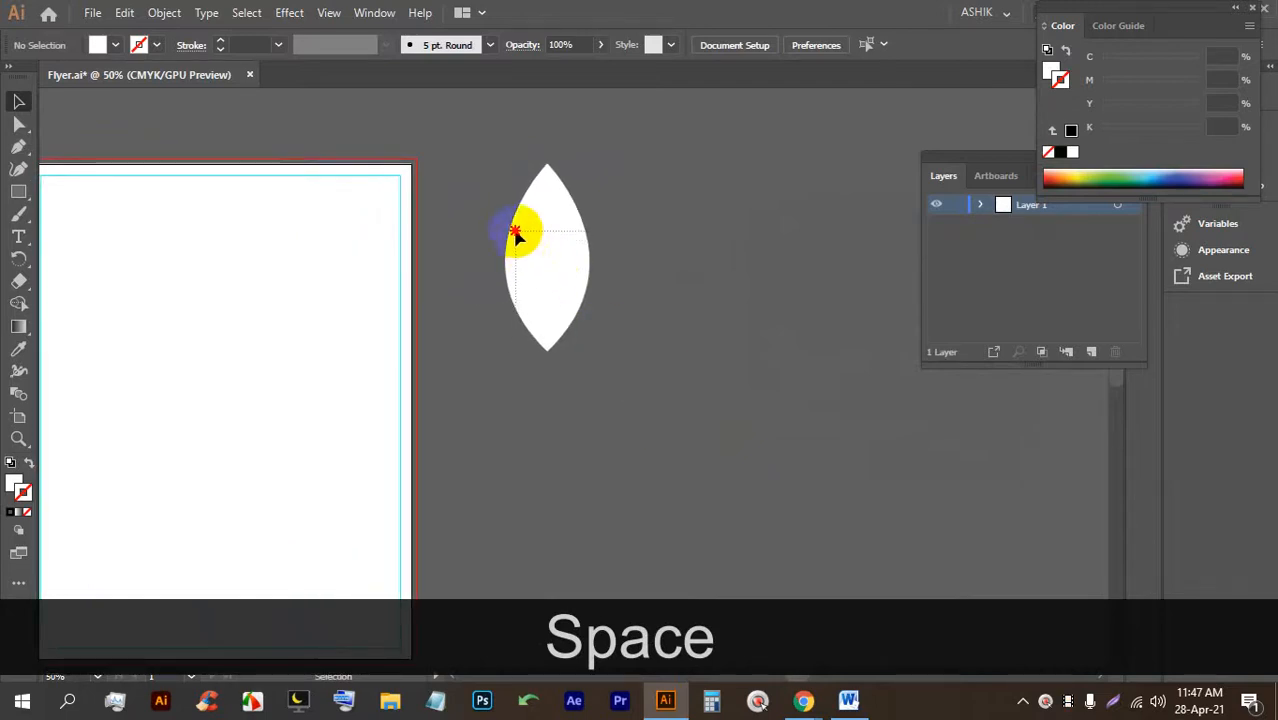
click(548, 188)
scroll(550, 188, up, 2)
click(736, 467)
drag(736, 461, 428, 222)
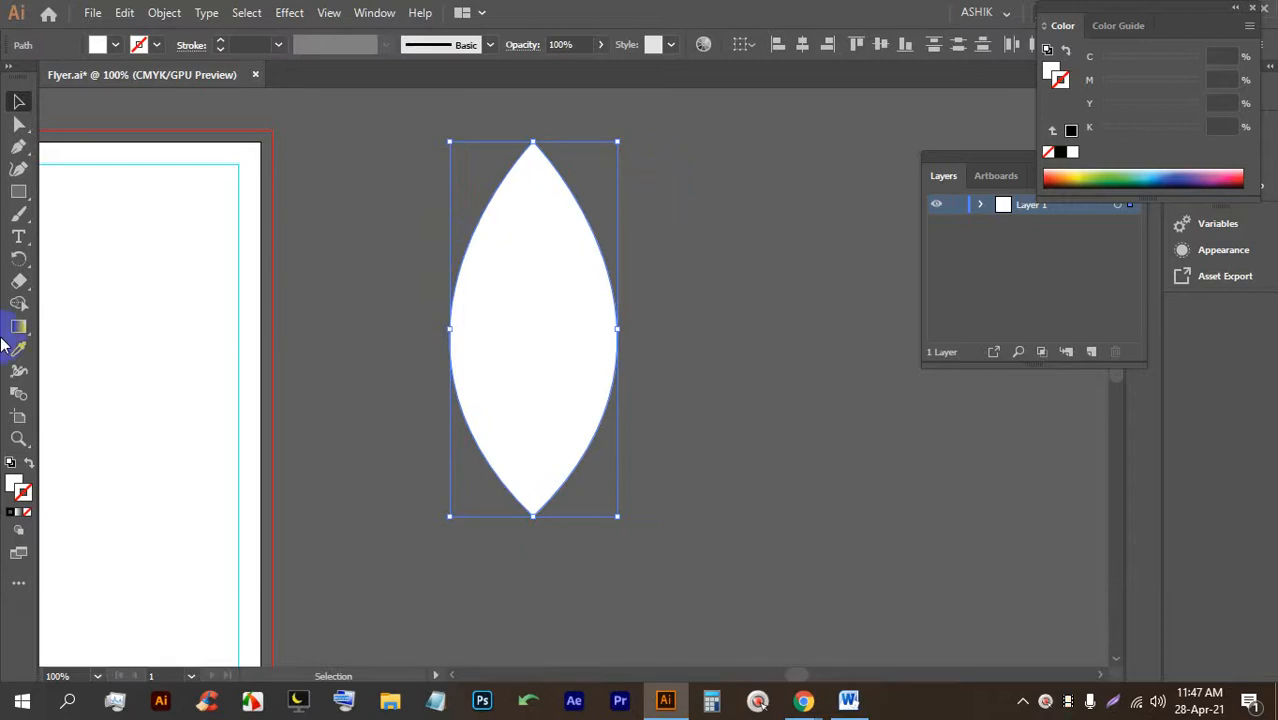
Unite the two halves into one leaf shape with the Shape Builder tool.
click(20, 304)
drag(490, 320, 570, 312)
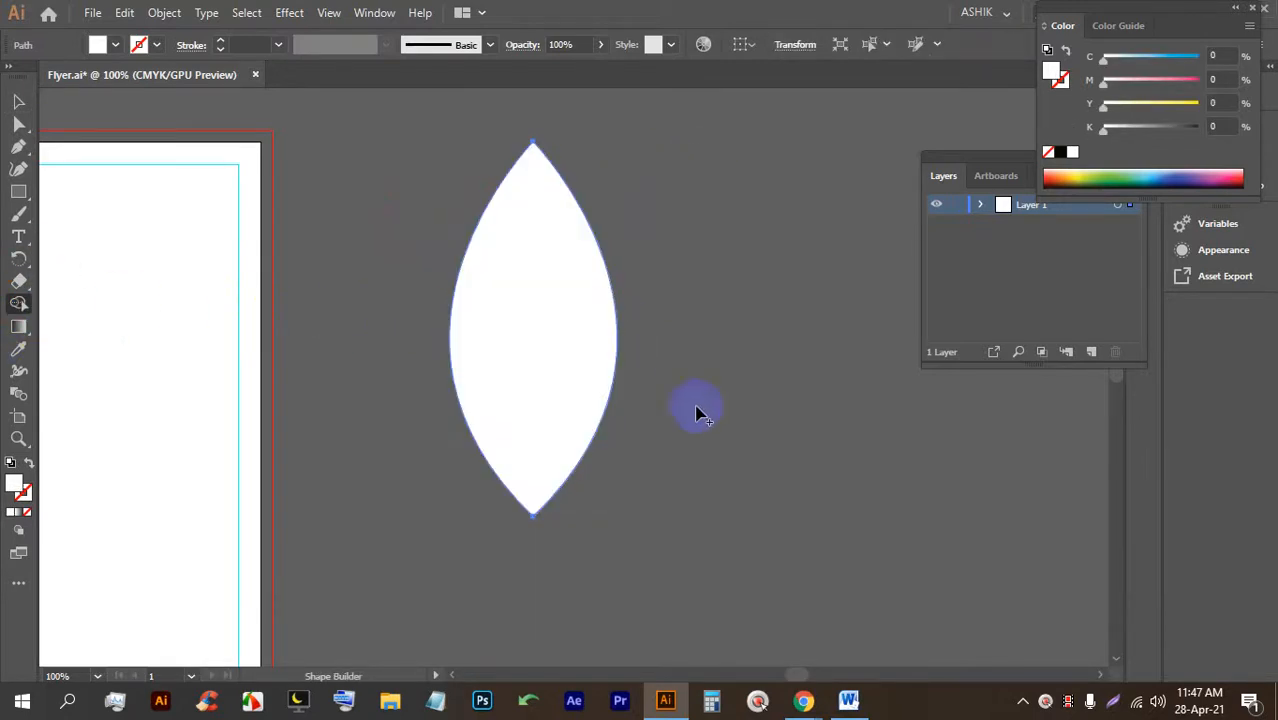
click(17, 101)
click(476, 262)
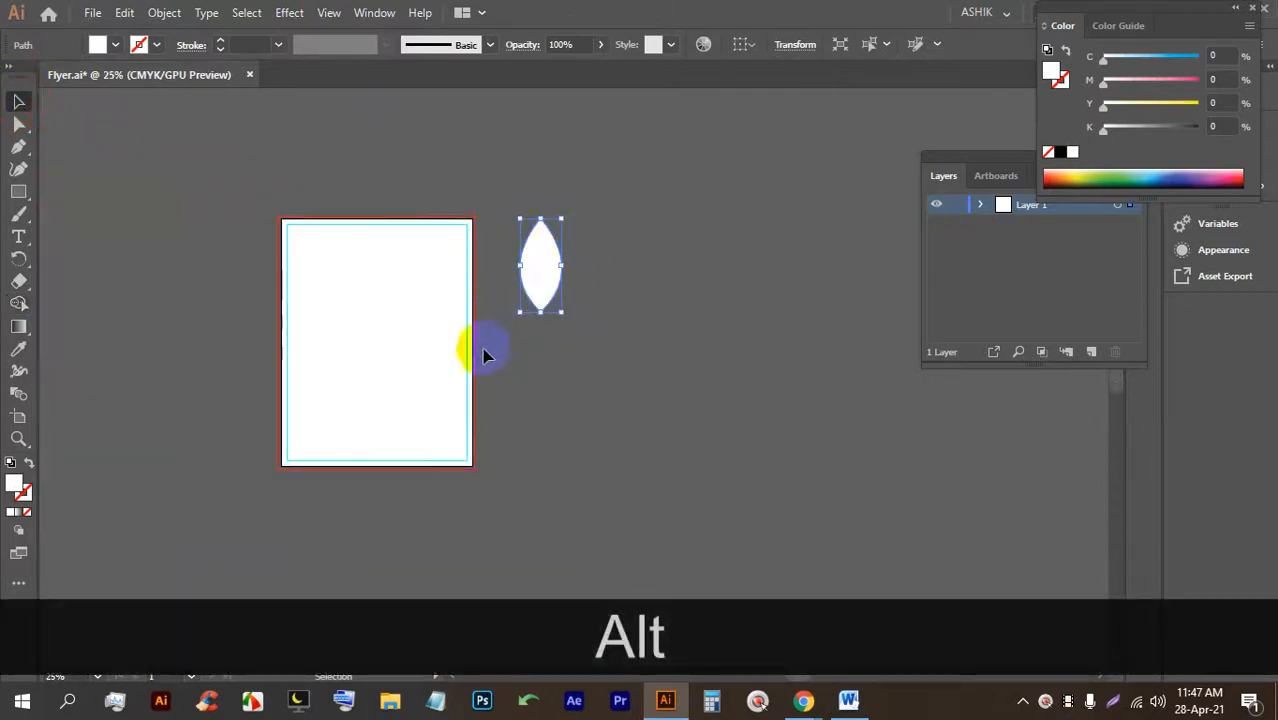
Fill the leaf shape with magenta pink from the Fill swatches.
click(587, 398)
click(526, 253)
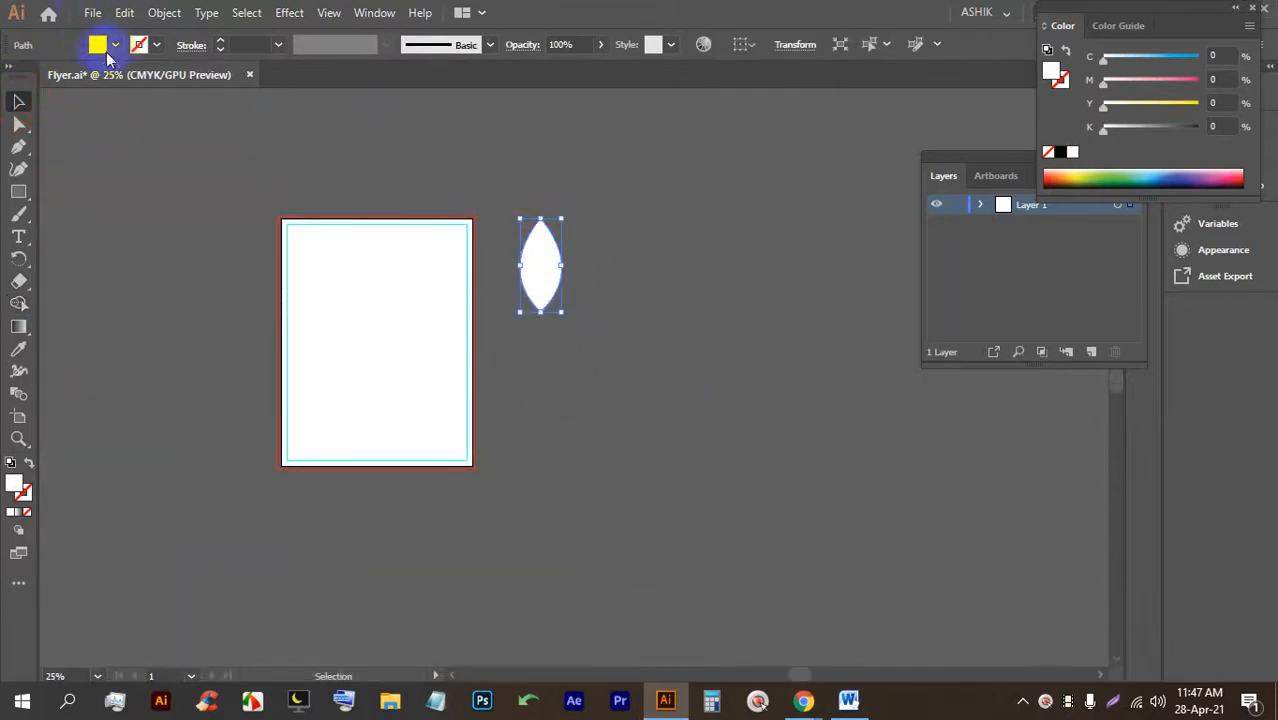
click(115, 45)
click(130, 76)
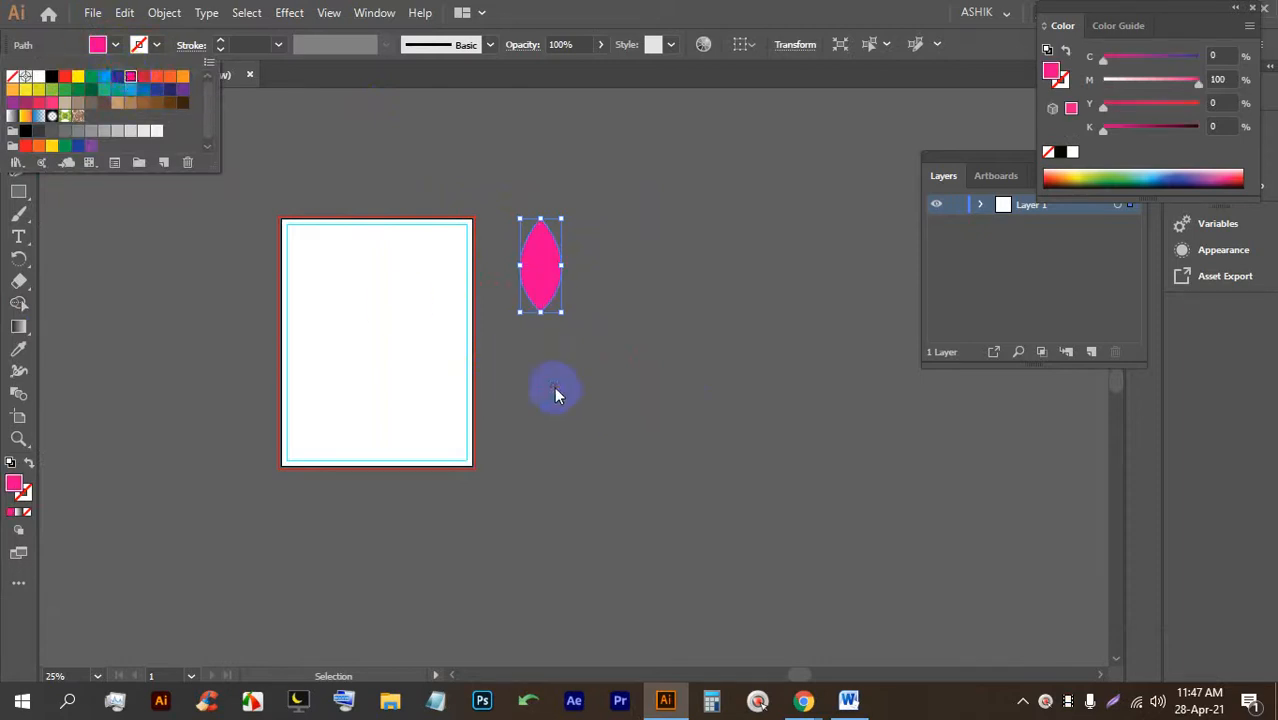
click(613, 399)
Move the pink leaf to the artboard's lower right and drag a copy to its right.
drag(533, 270, 423, 420)
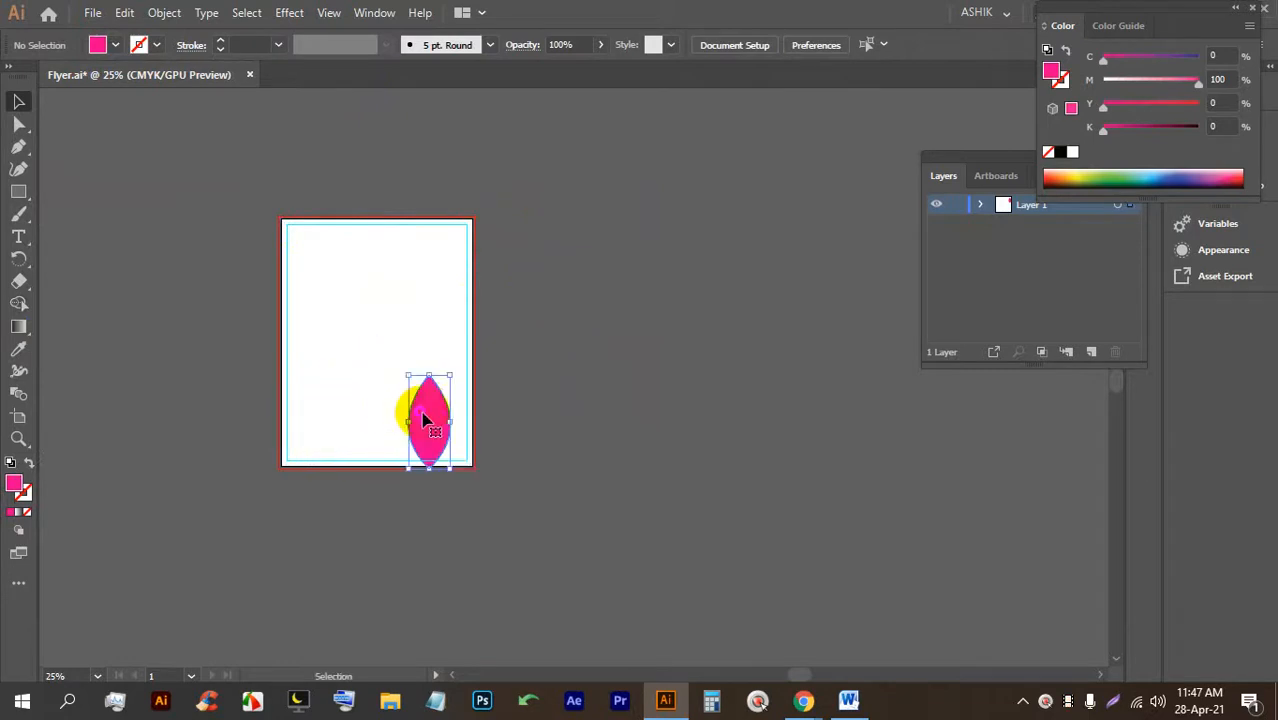
scroll(423, 420, up, 2)
click(439, 276)
click(391, 346)
drag(391, 346, 462, 365)
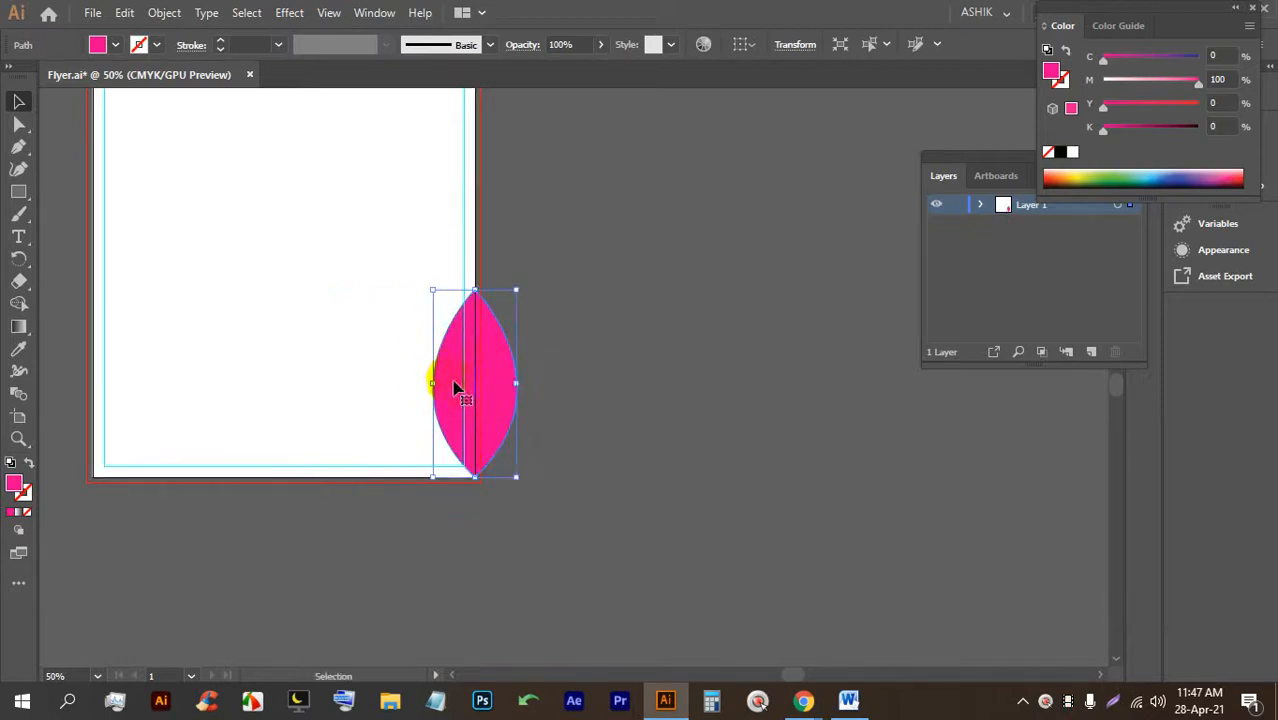
click(614, 455)
Stretch the pink leaf taller by dragging its top handle upward.
alt+scroll(525, 507, up, 6)
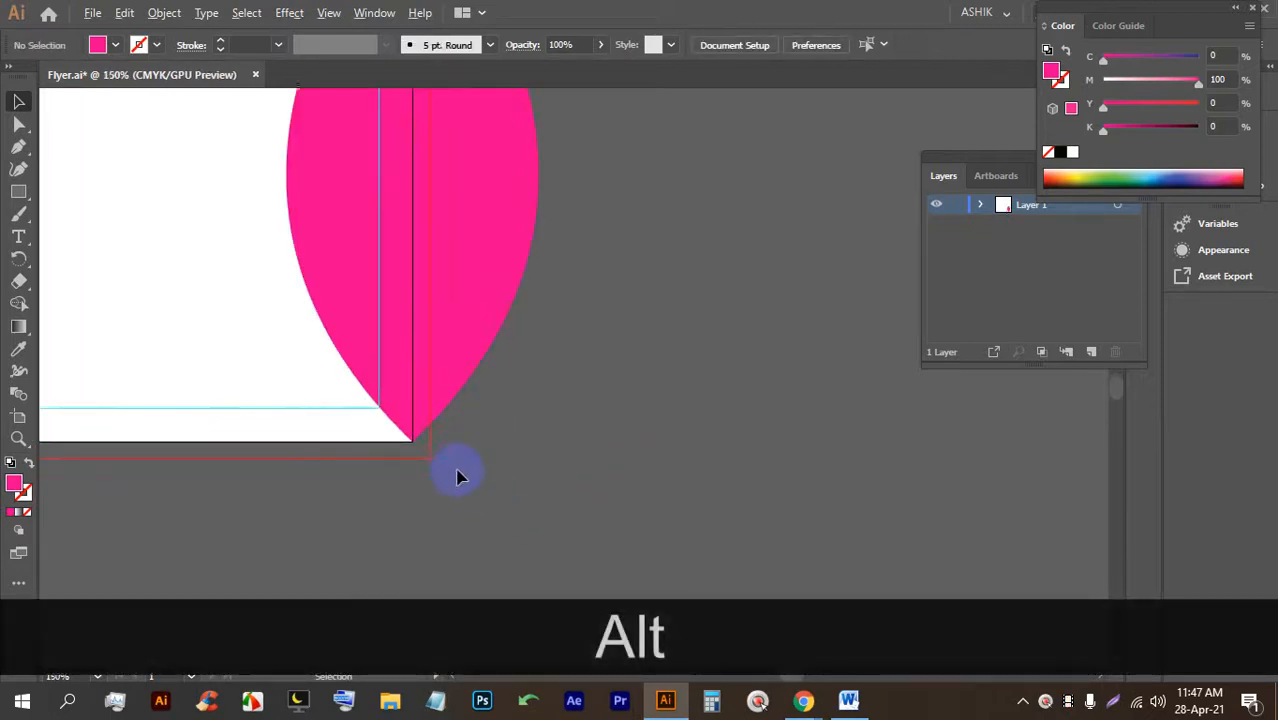
alt+scroll(462, 488, down, 5)
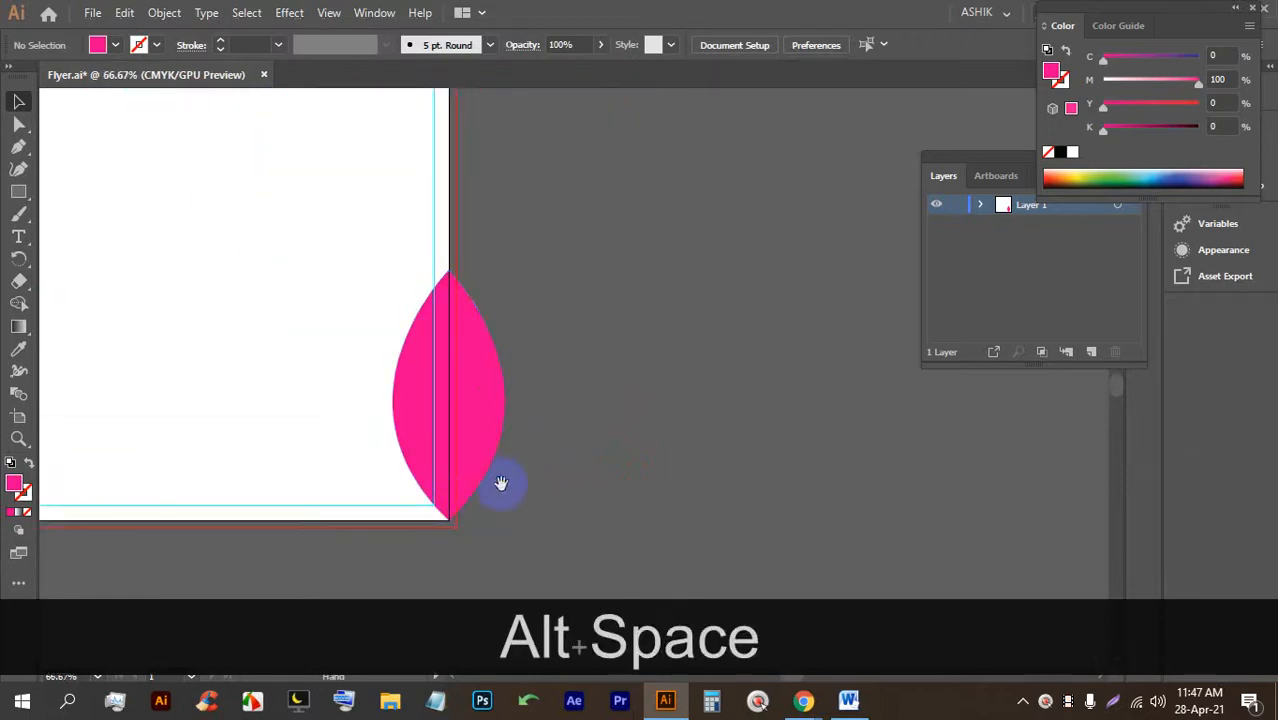
drag(499, 485, 637, 449)
click(610, 376)
drag(593, 228, 585, 184)
click(733, 282)
alt+scroll(727, 334, down, 2)
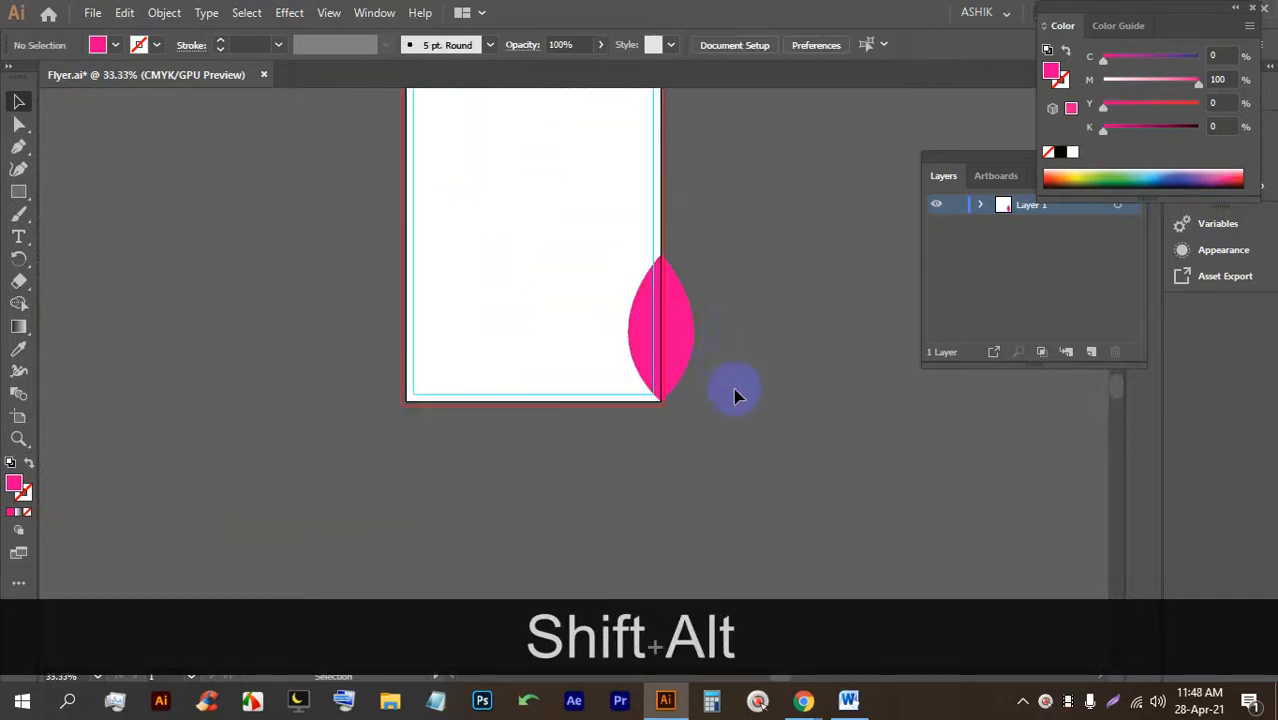
Duplicate the pink leaf, rotate the copy about 29 degrees and overlap it on the right leaf.
scroll(735, 396, up, 1)
drag(645, 395, 603, 373)
drag(640, 293, 588, 277)
drag(593, 386, 606, 380)
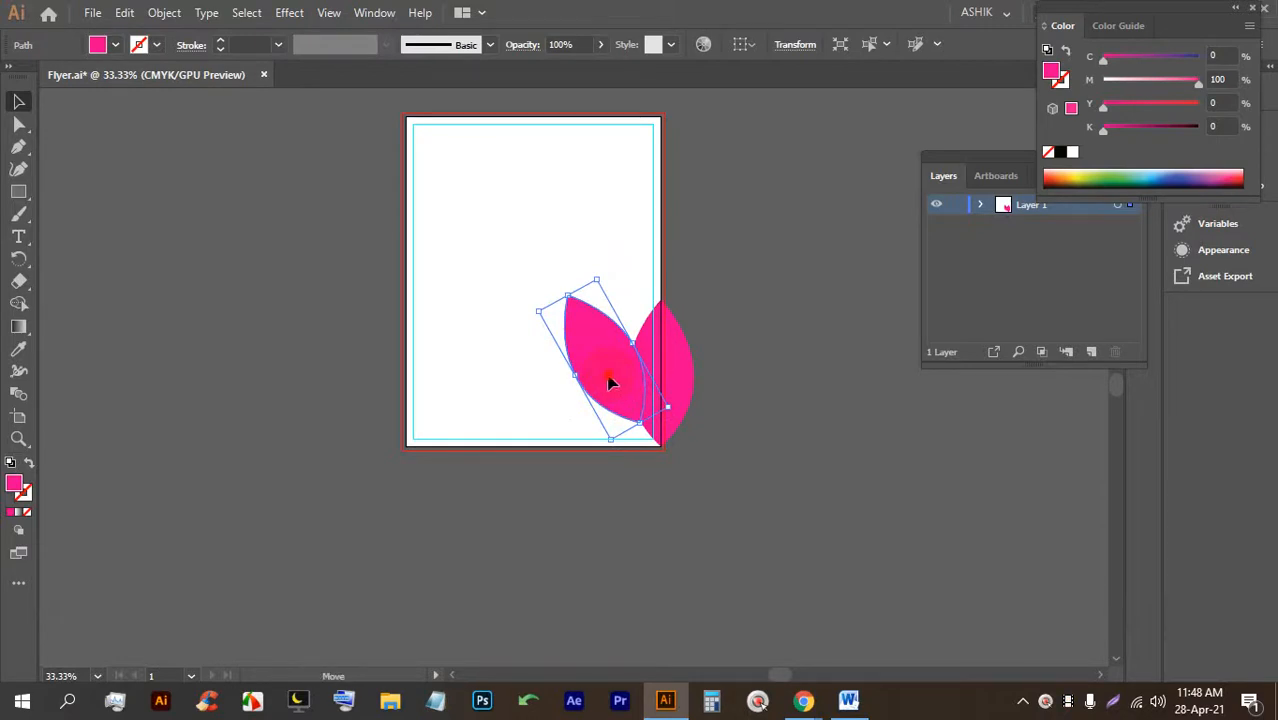
Duplicate the rotated leaf again and rotate this third leaf to lie nearly flat.
drag(612, 383, 629, 440)
drag(548, 370, 577, 430)
key(shift)
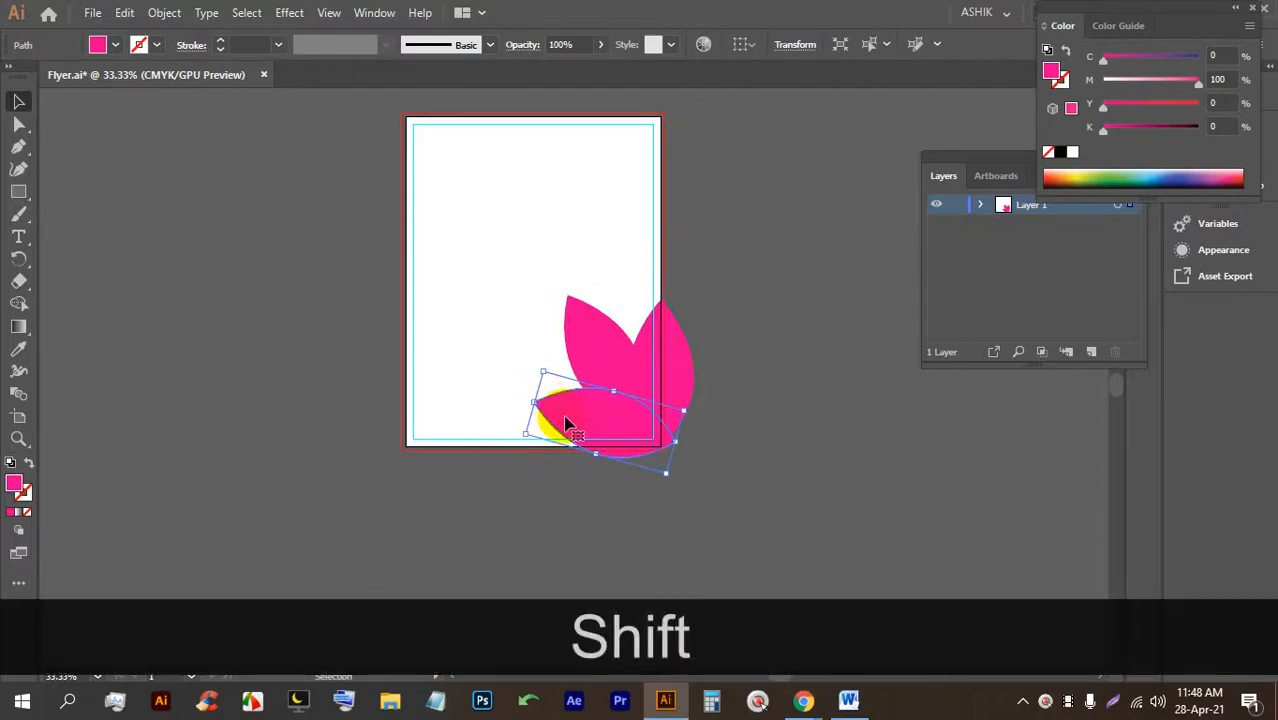
click(776, 414)
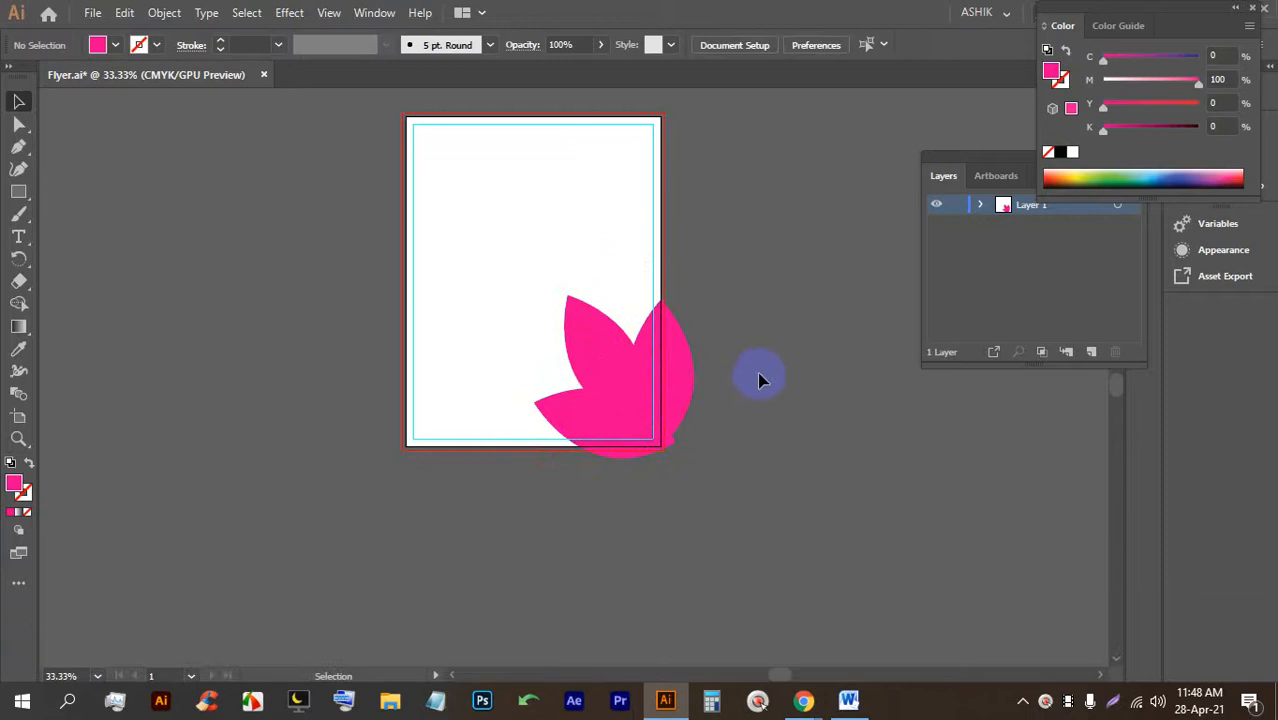
Fill the upper-left leaf with yellow.
scroll(740, 405, up, 4)
click(337, 303)
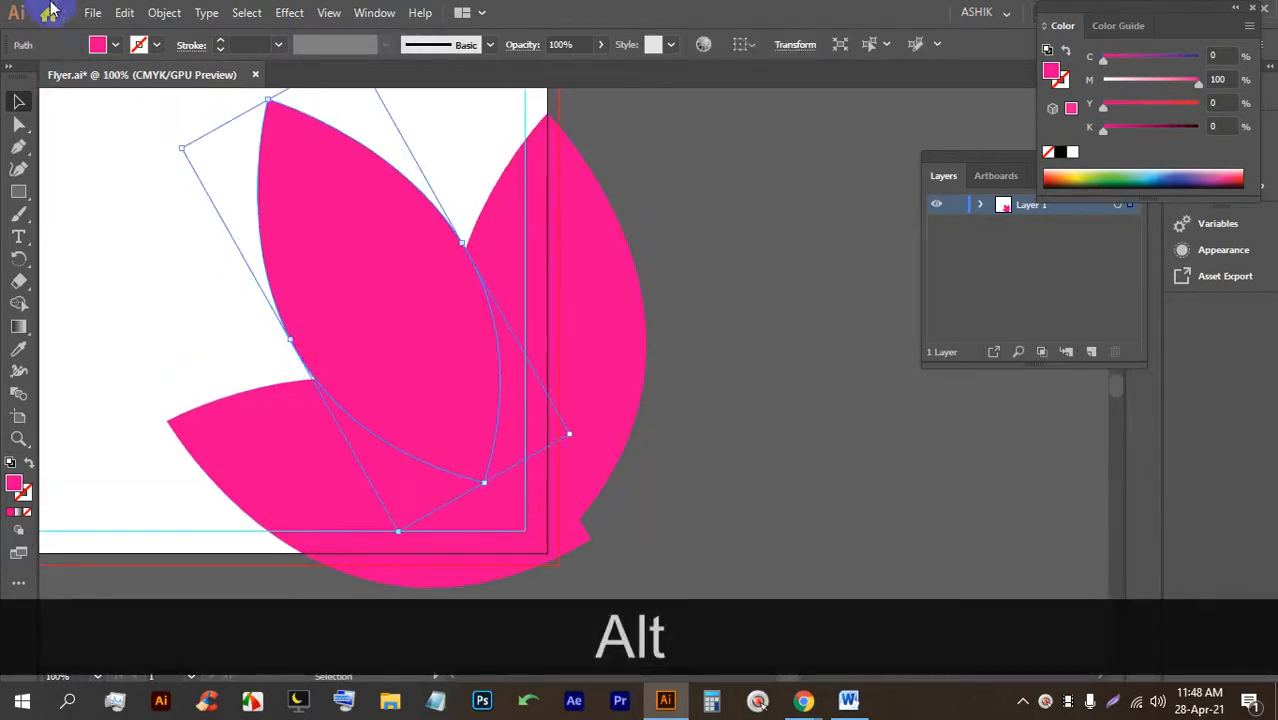
click(115, 45)
click(57, 80)
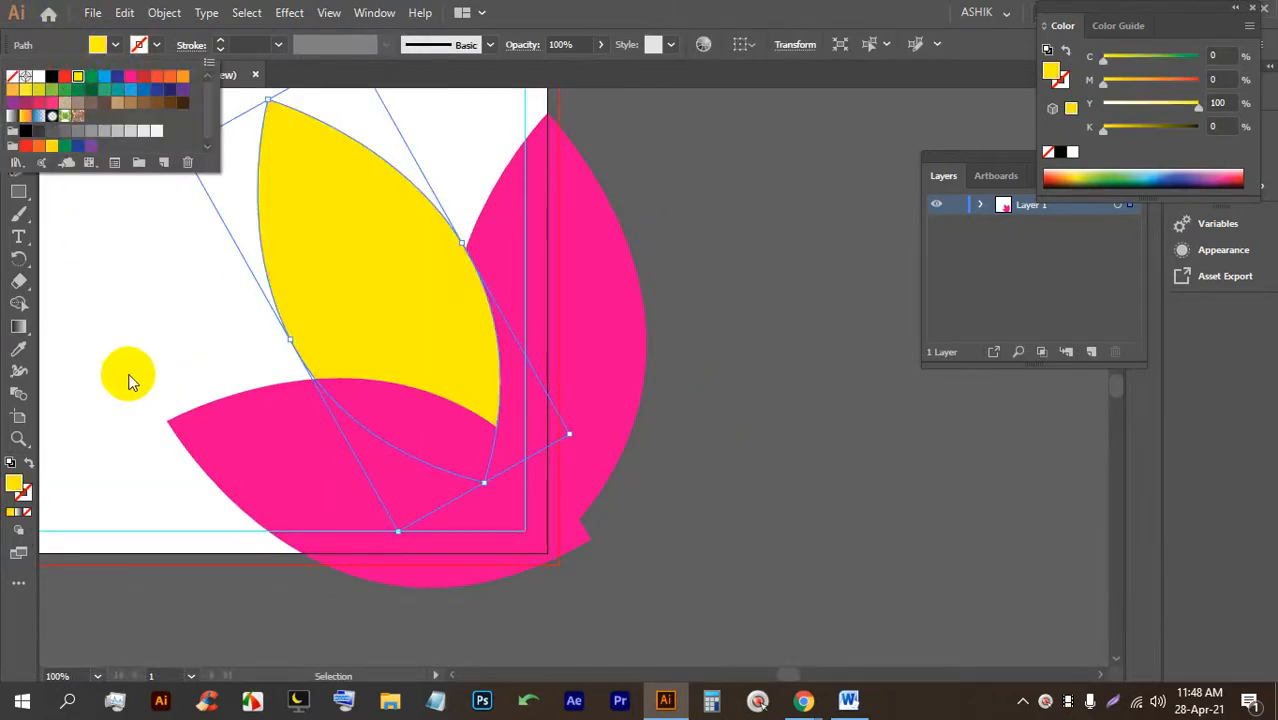
click(157, 335)
Fill the bottom leaf with green.
click(300, 478)
click(115, 46)
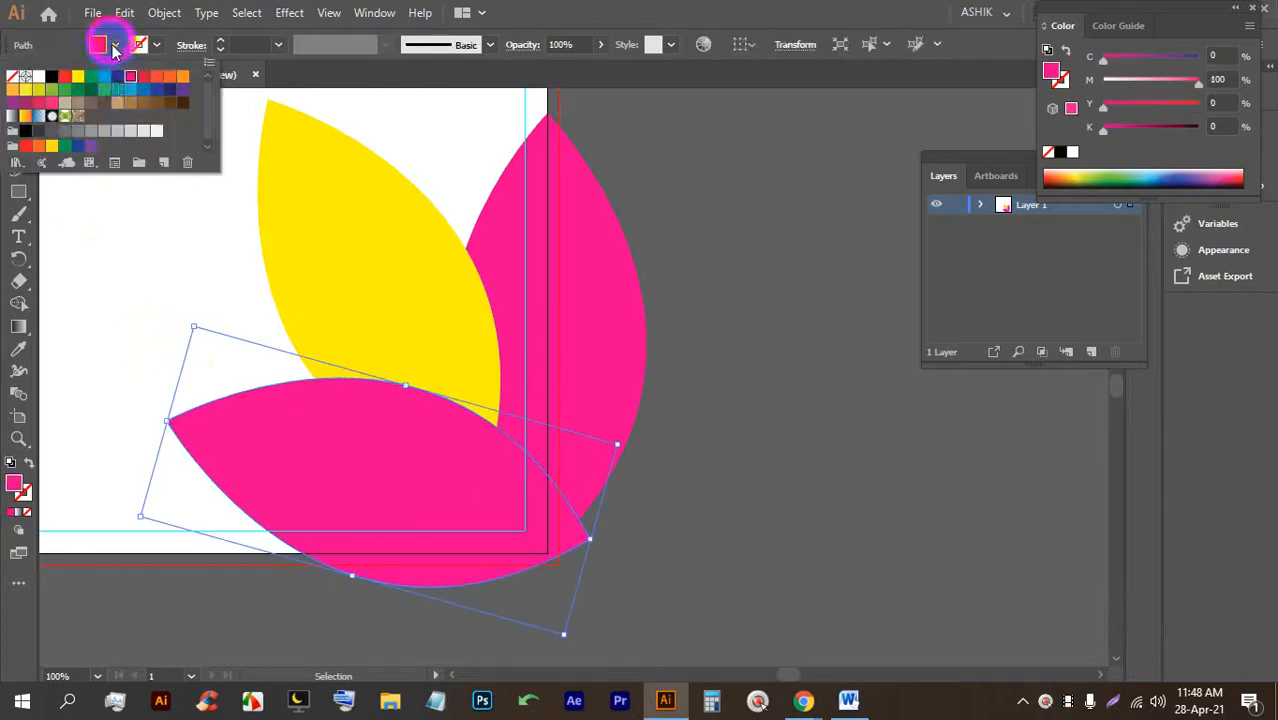
click(68, 90)
click(757, 340)
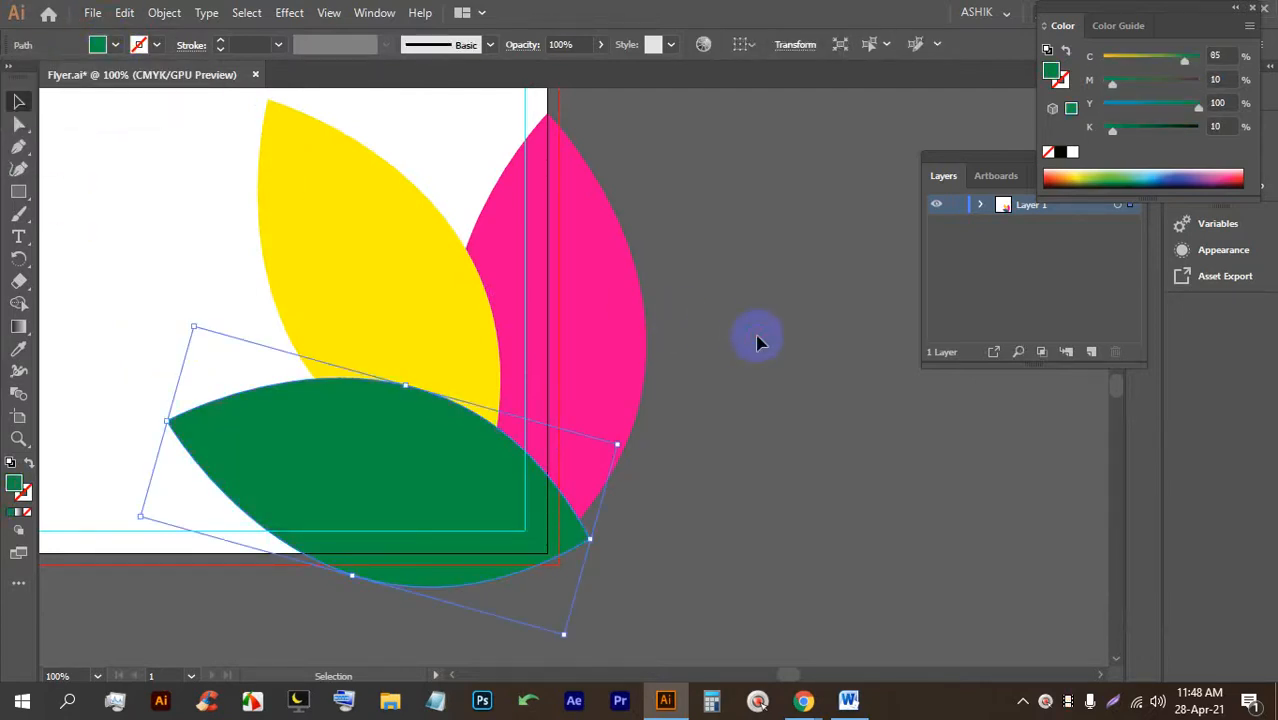
click(765, 347)
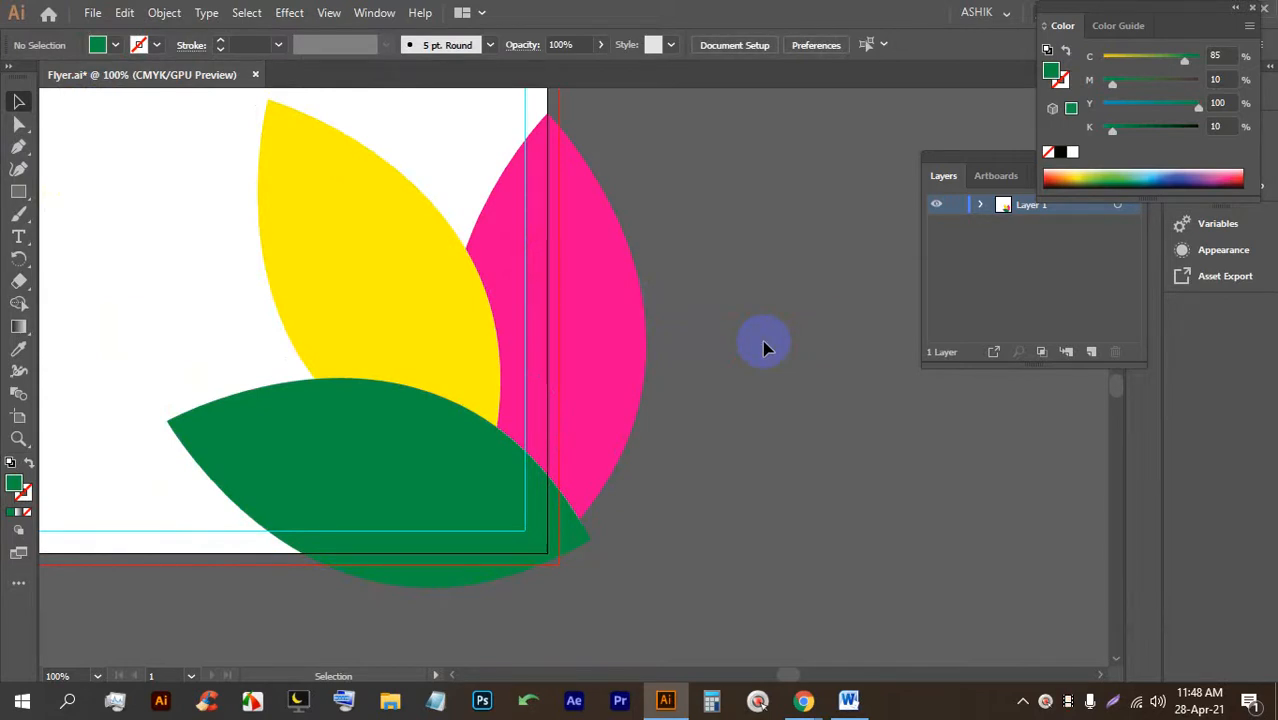
click(499, 337)
Bring the pink leaf forward so it overlaps the yellow leaf.
click(602, 329)
key(ctrl+bracketleft)
key(ctrl+bracketleft)
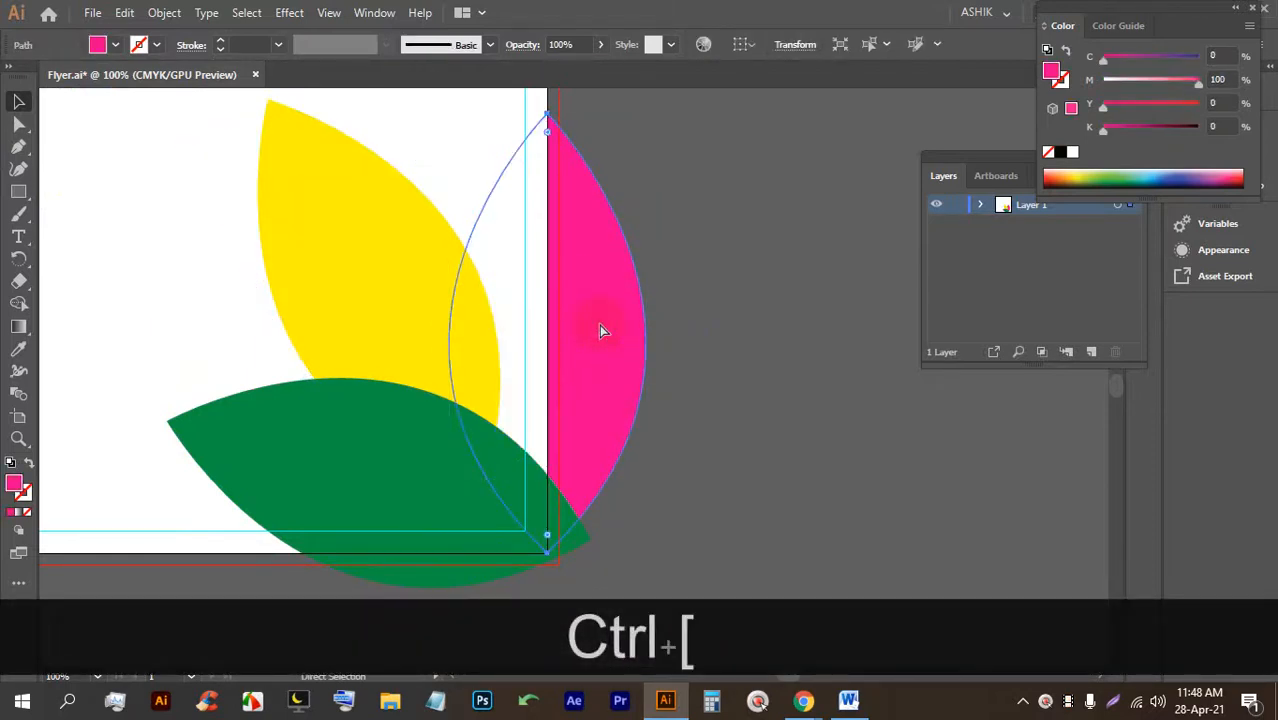
key(ctrl+bracketright)
Bring the green leaf in front of the pink leaf, keeping it on top of the fan.
key(ctrl+bracketright)
key(v)
click(797, 323)
click(294, 451)
key(a)
key(ctrl+bracketright)
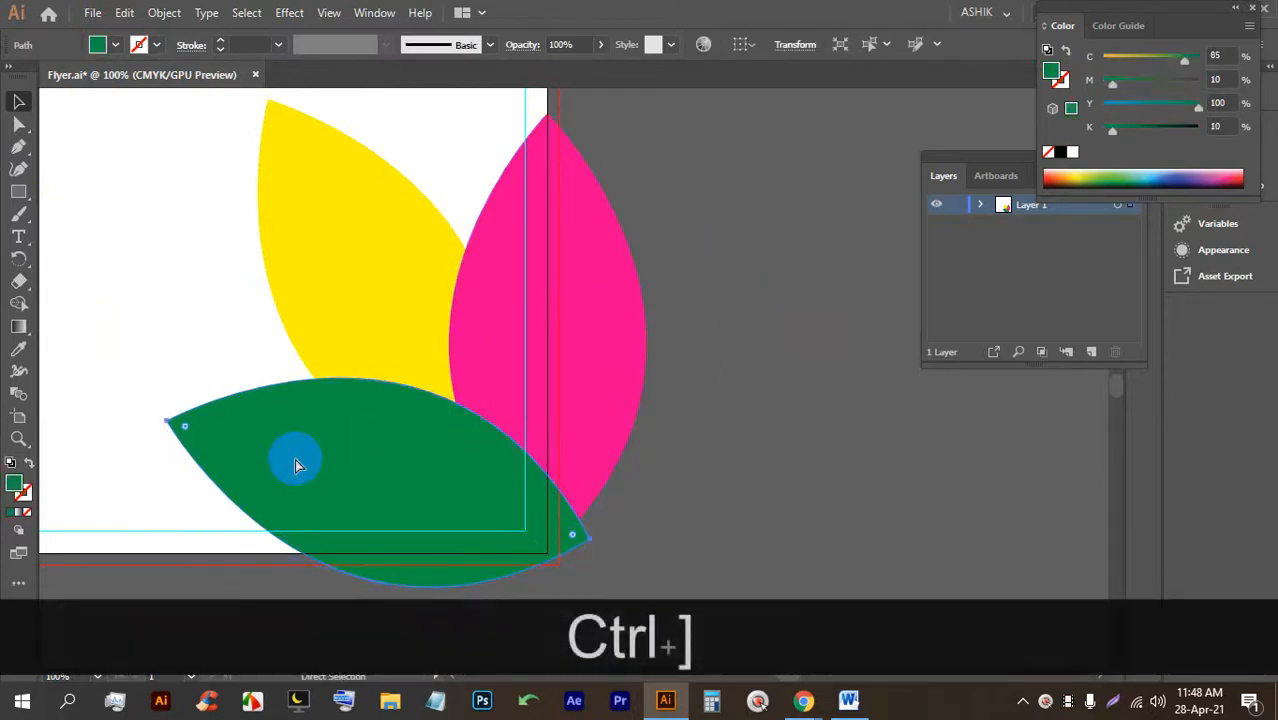
key(v)
click(765, 348)
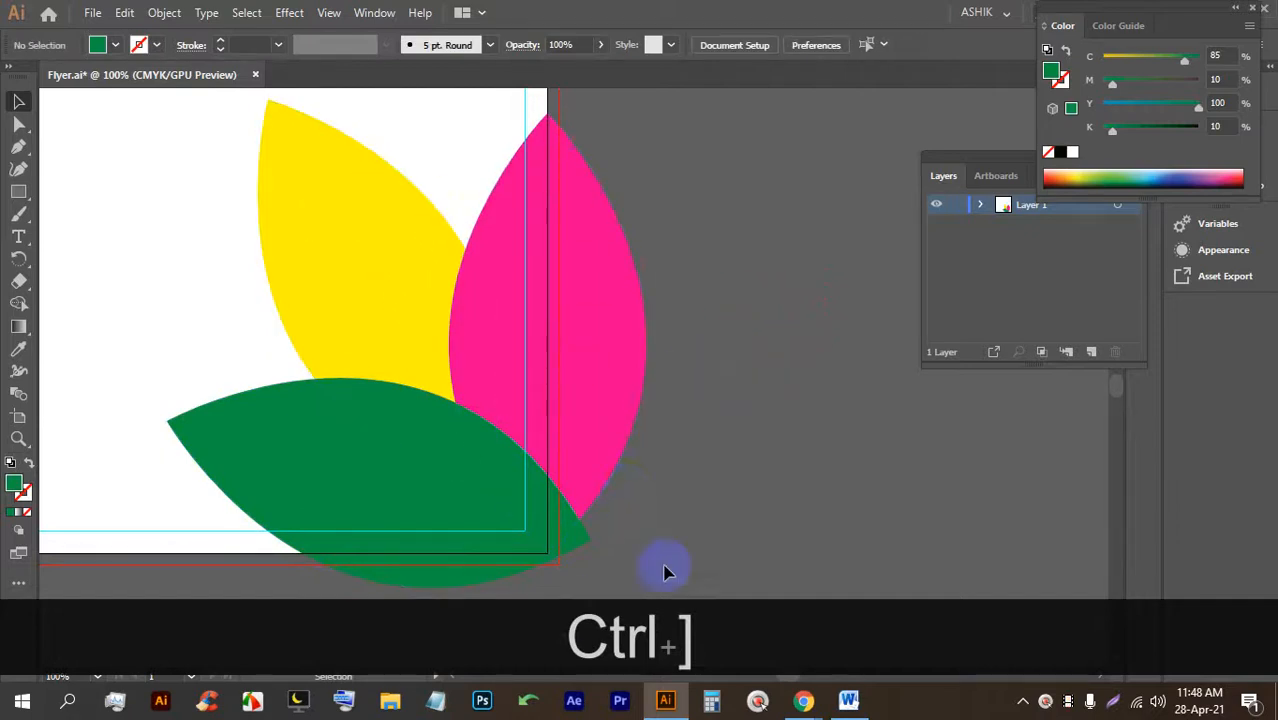
scroll(650, 515, up, 2)
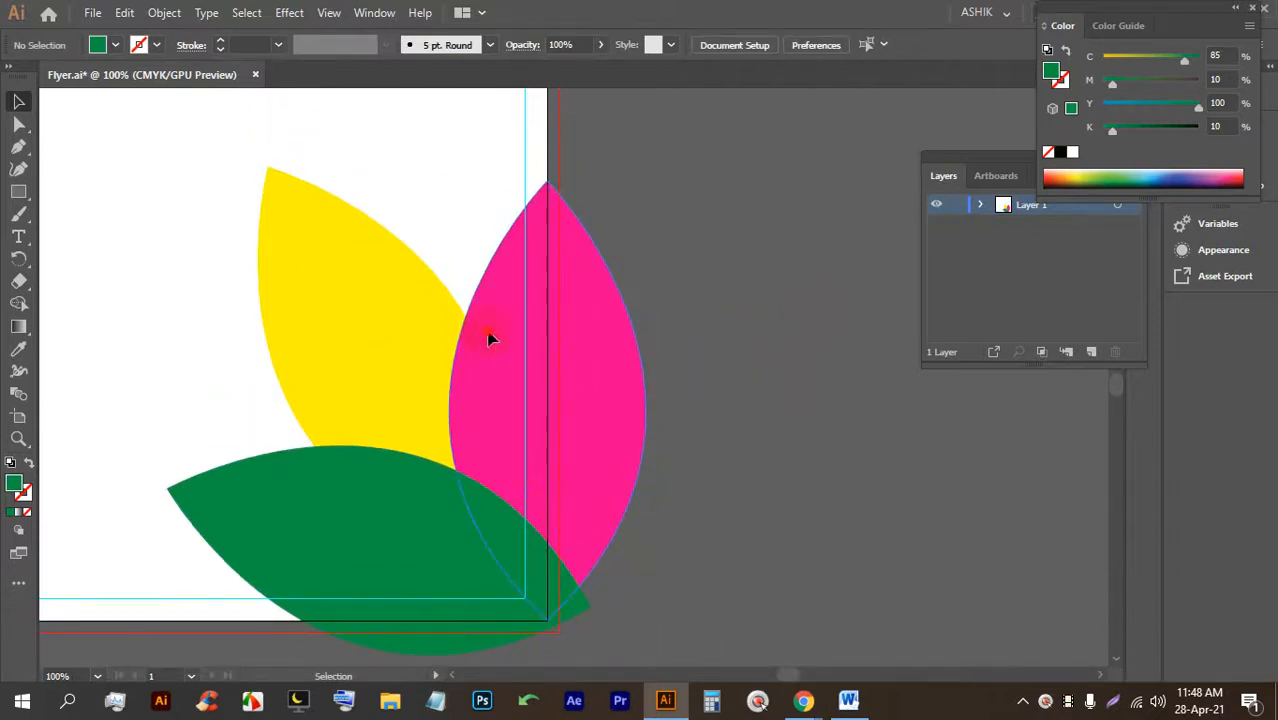
click(490, 339)
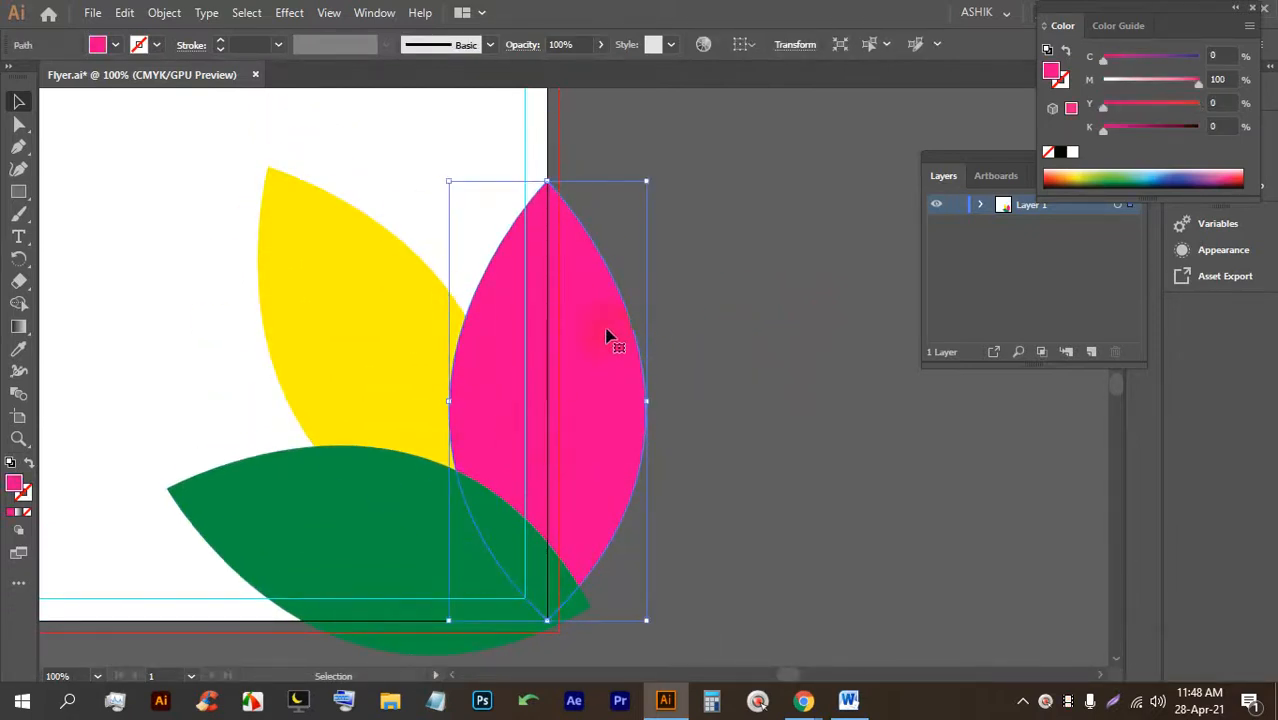
Browse the Object menu, briefly check the Google Meet call, and return to Flyer.ai.
click(164, 13)
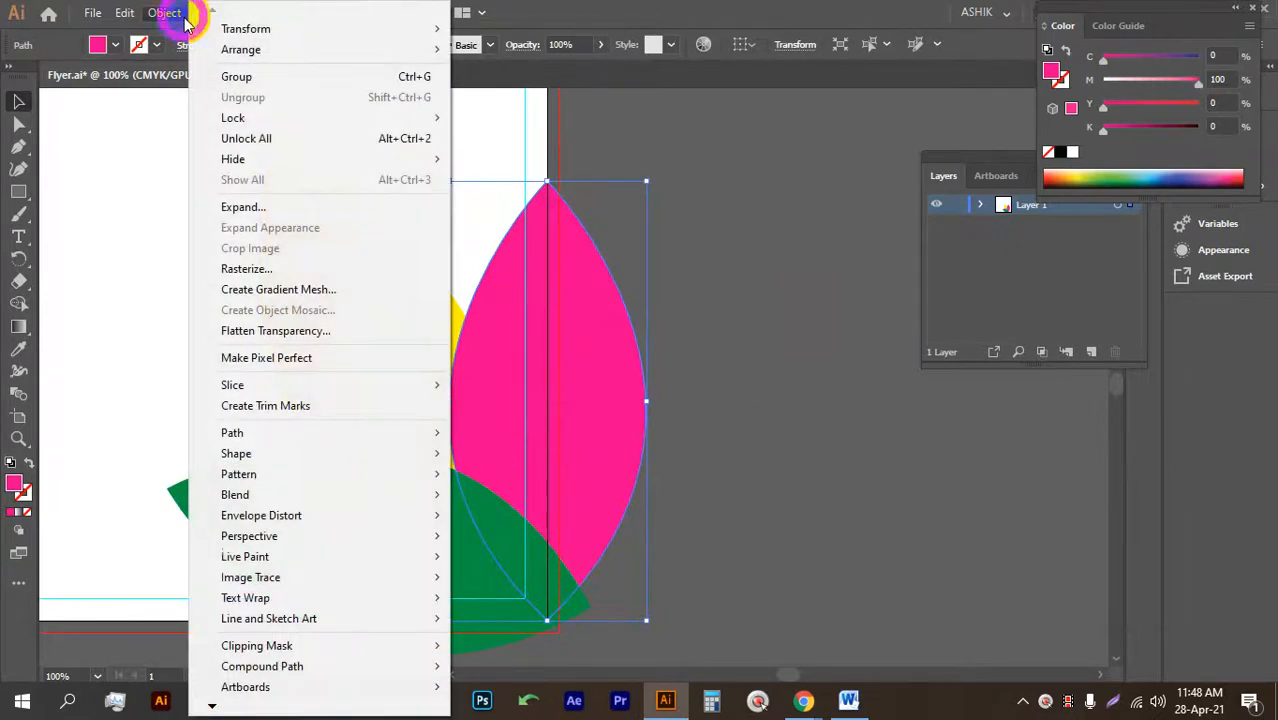
click(698, 392)
click(833, 700)
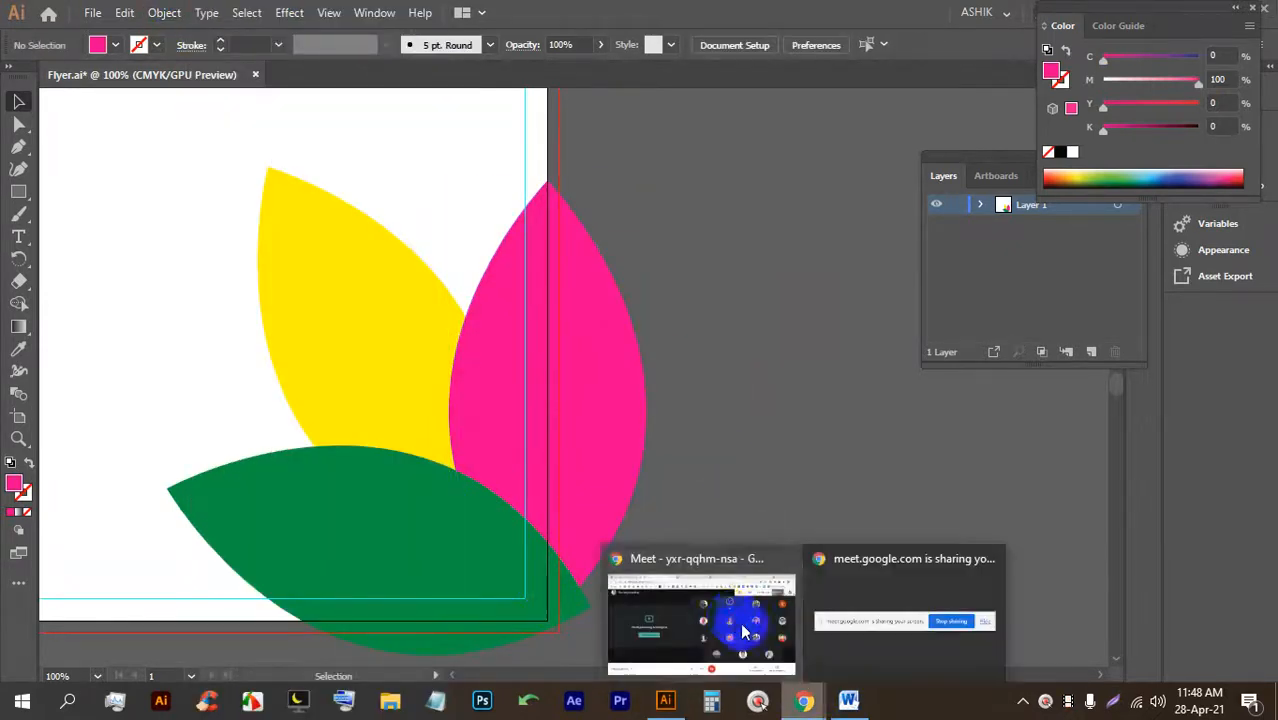
click(732, 614)
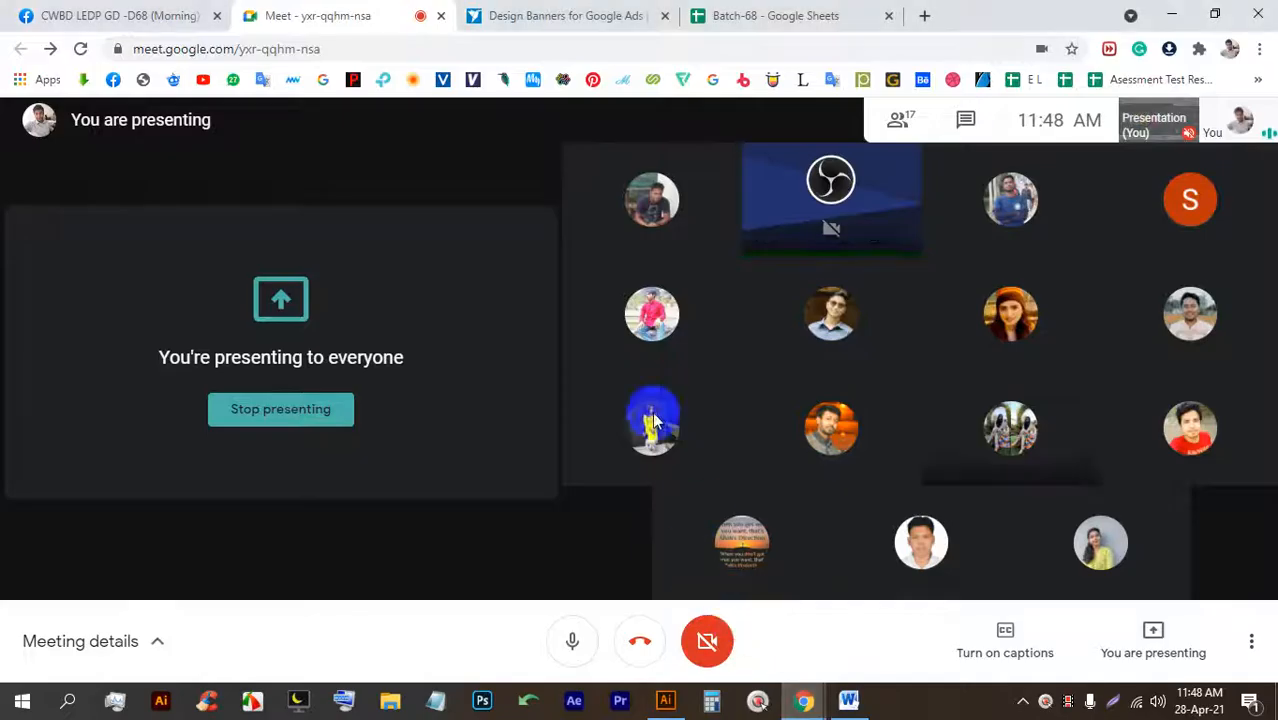
click(662, 701)
Offset the pink leaf's path by 0.125 in using Object > Path > Offset Path with Preview.
click(488, 363)
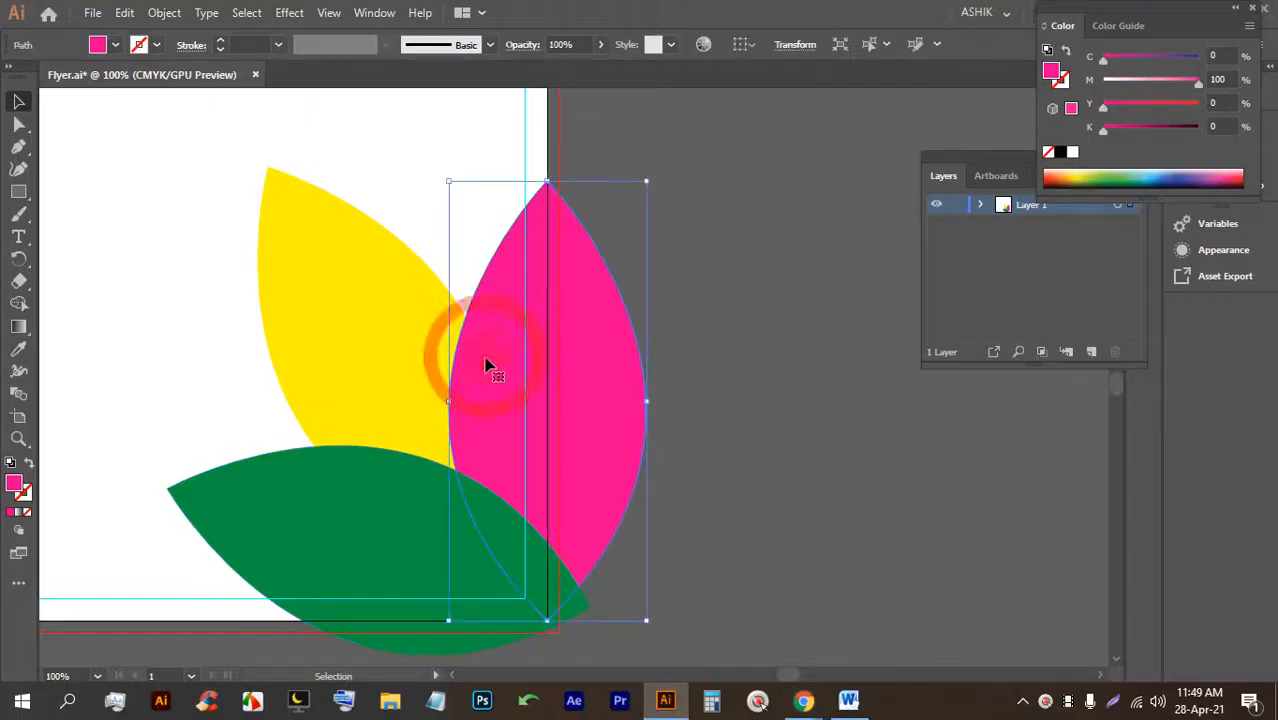
click(160, 12)
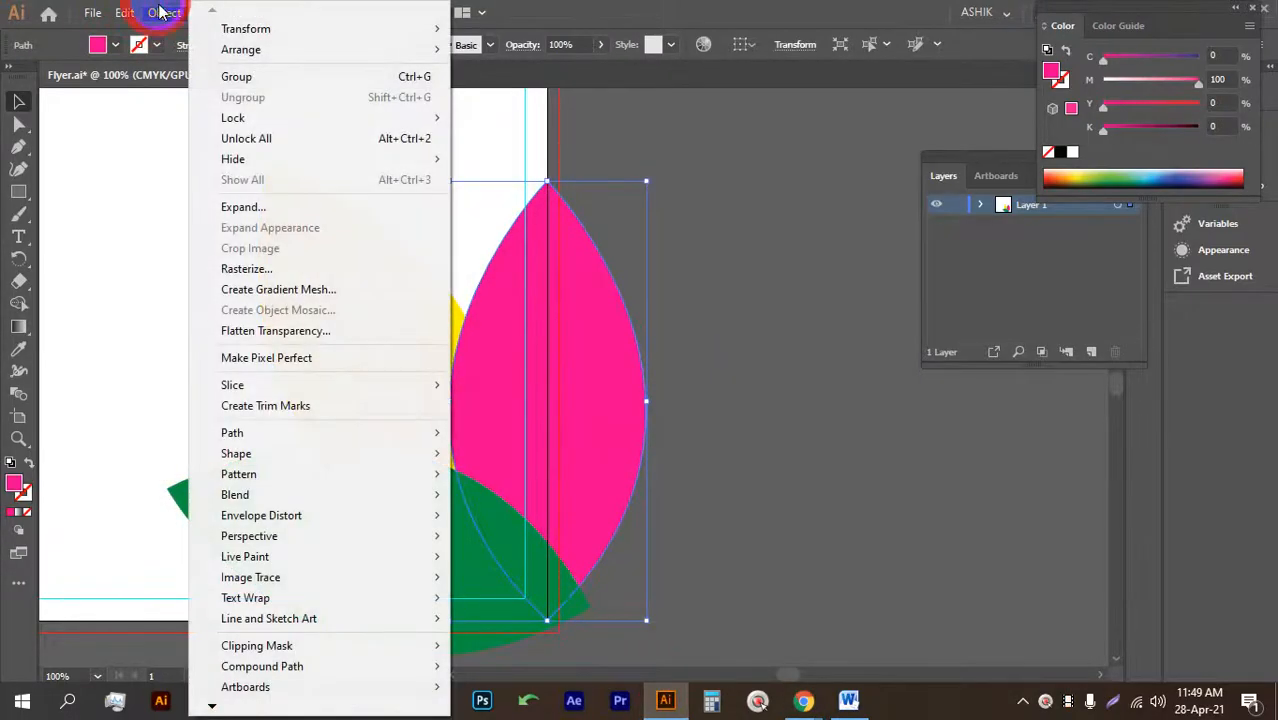
click(276, 433)
click(510, 503)
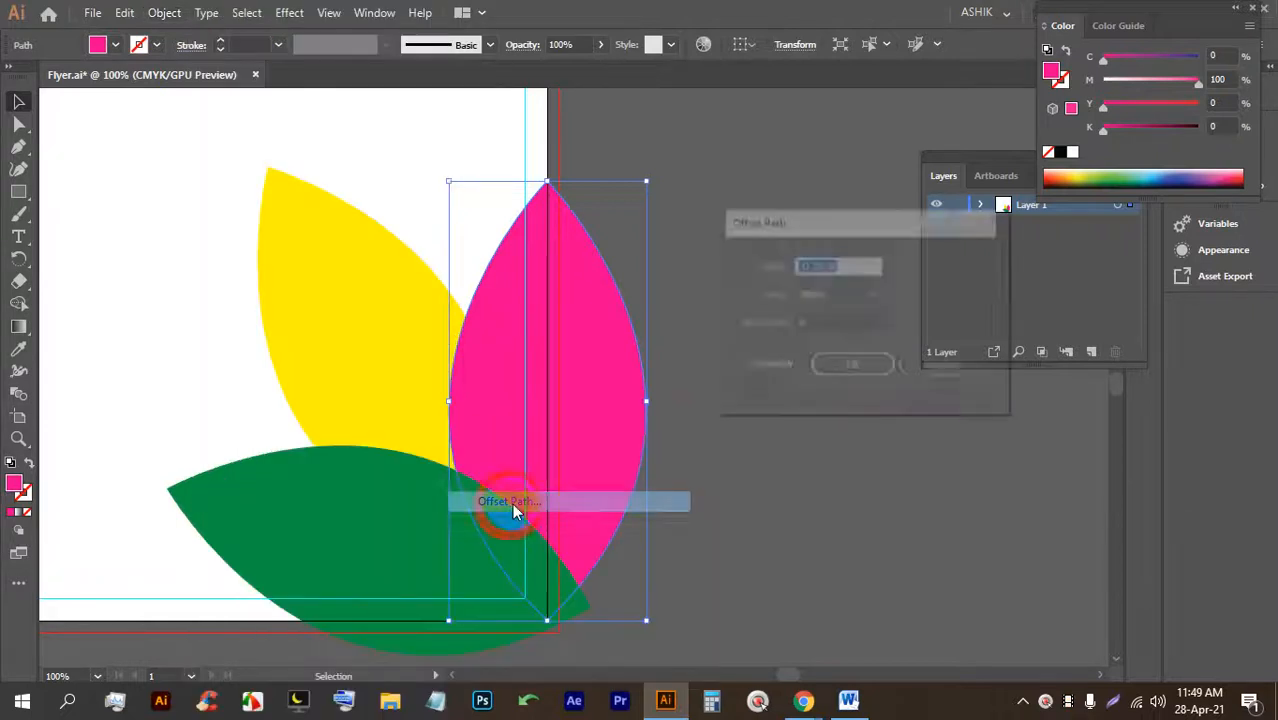
click(768, 367)
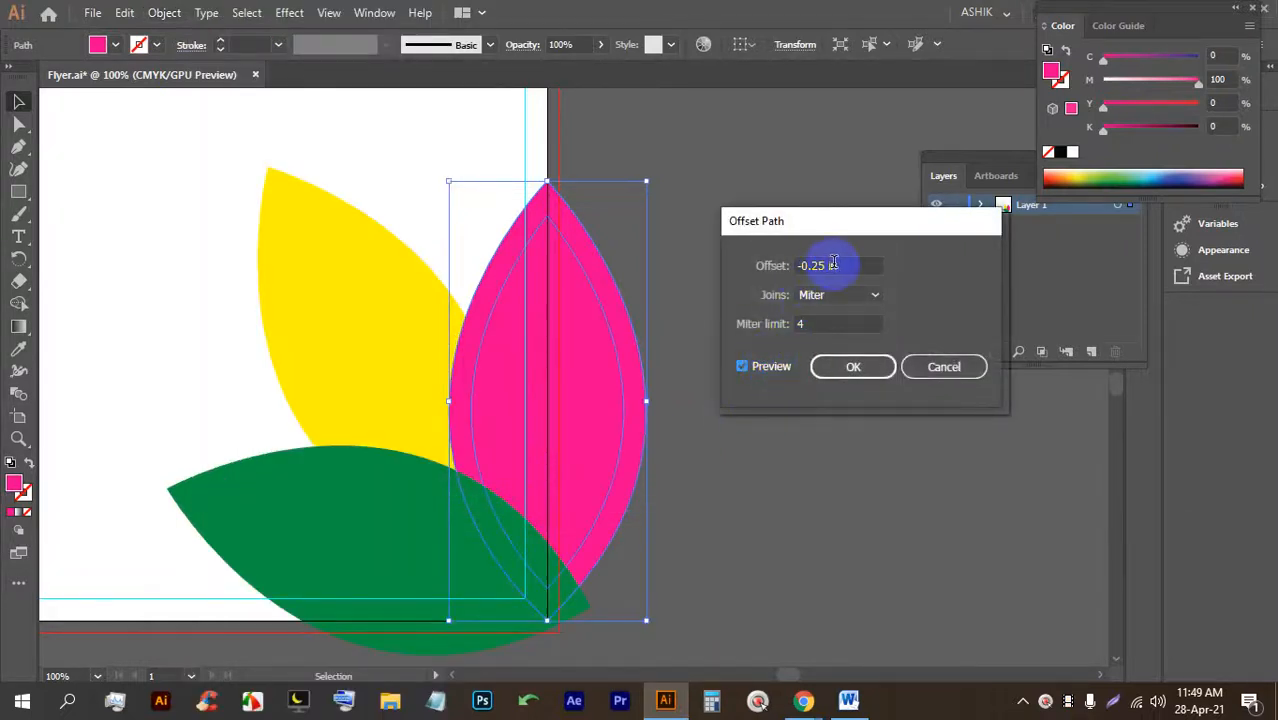
key(Up)
key(Up)
key(Up)
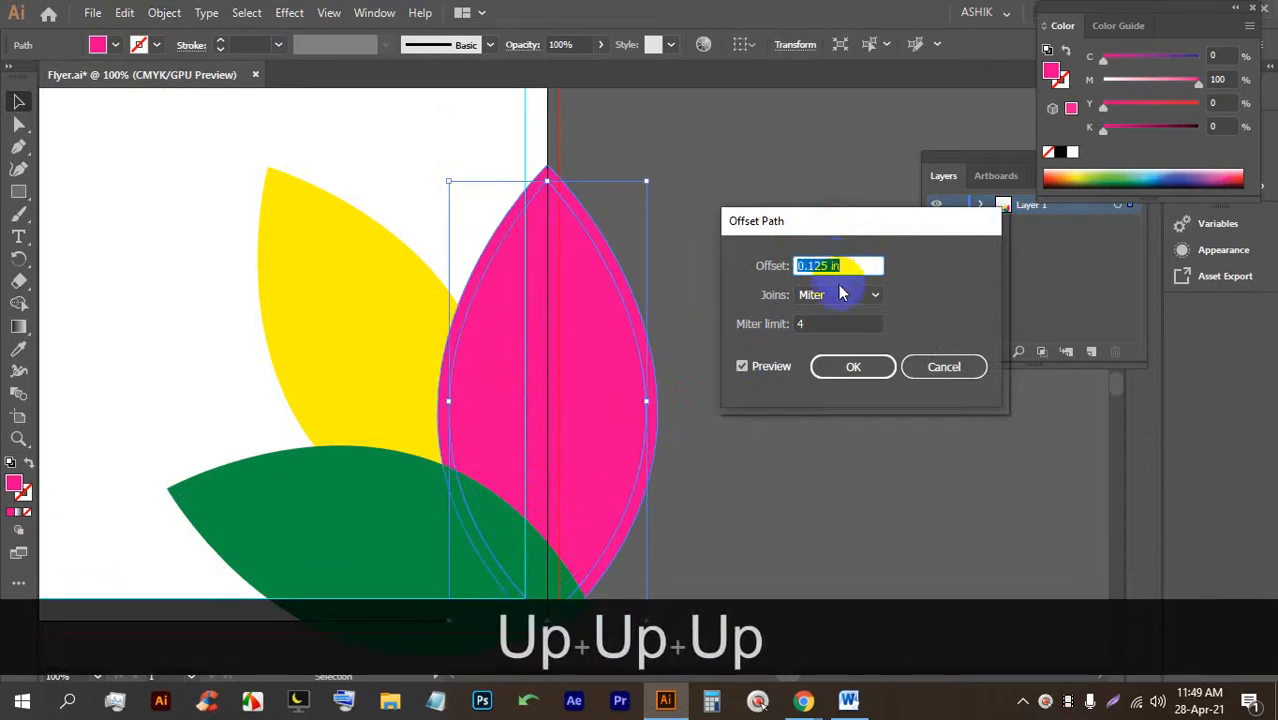
click(850, 366)
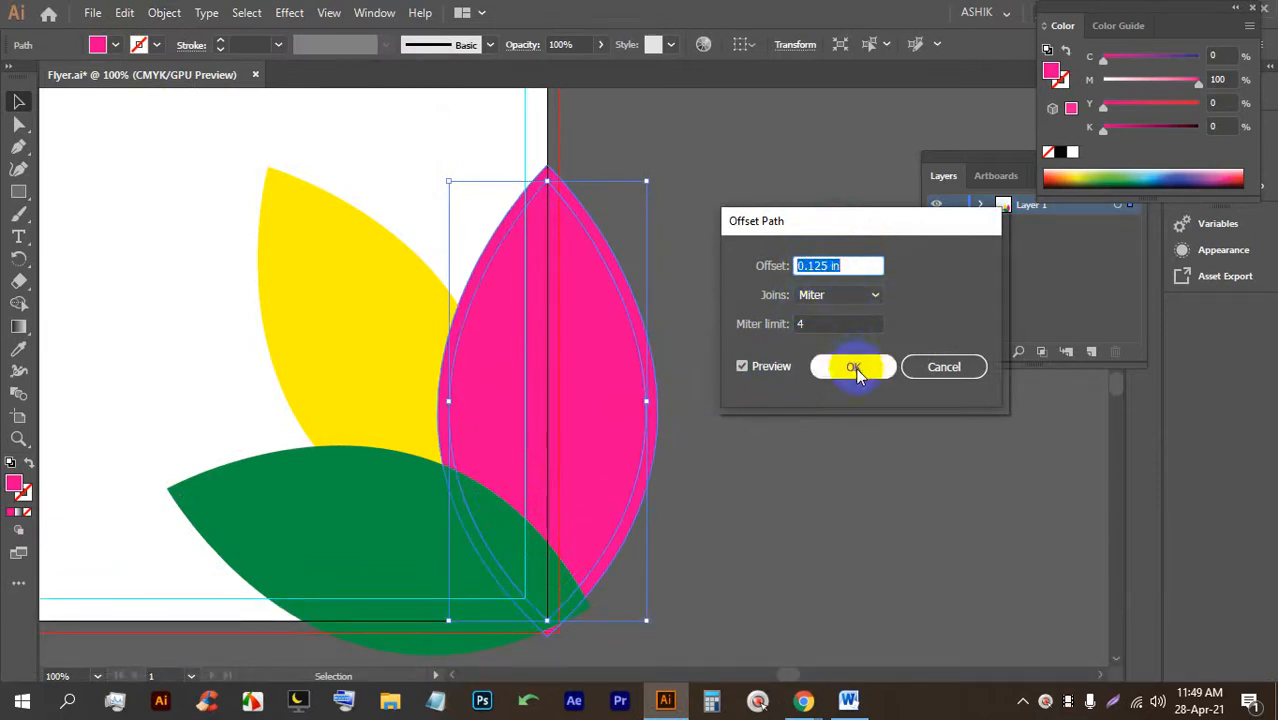
click(610, 228)
Fill the pink leaf's offset copy with white.
click(590, 222)
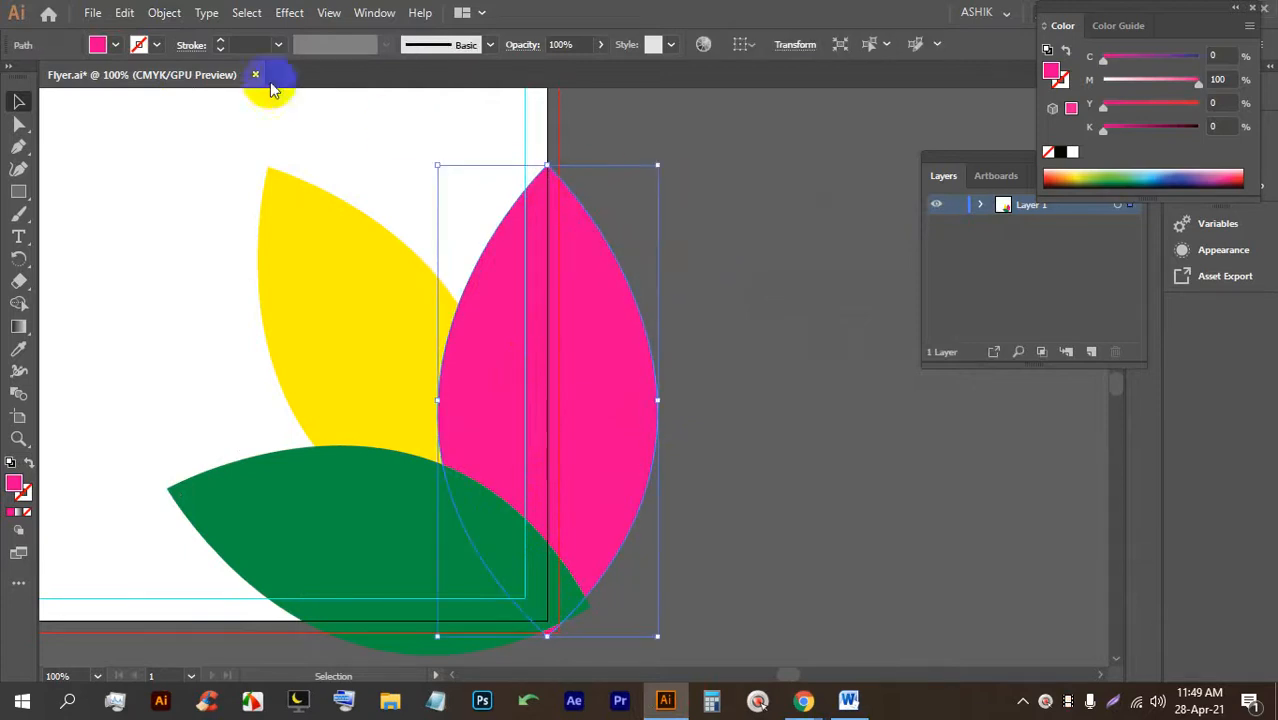
click(115, 45)
click(35, 85)
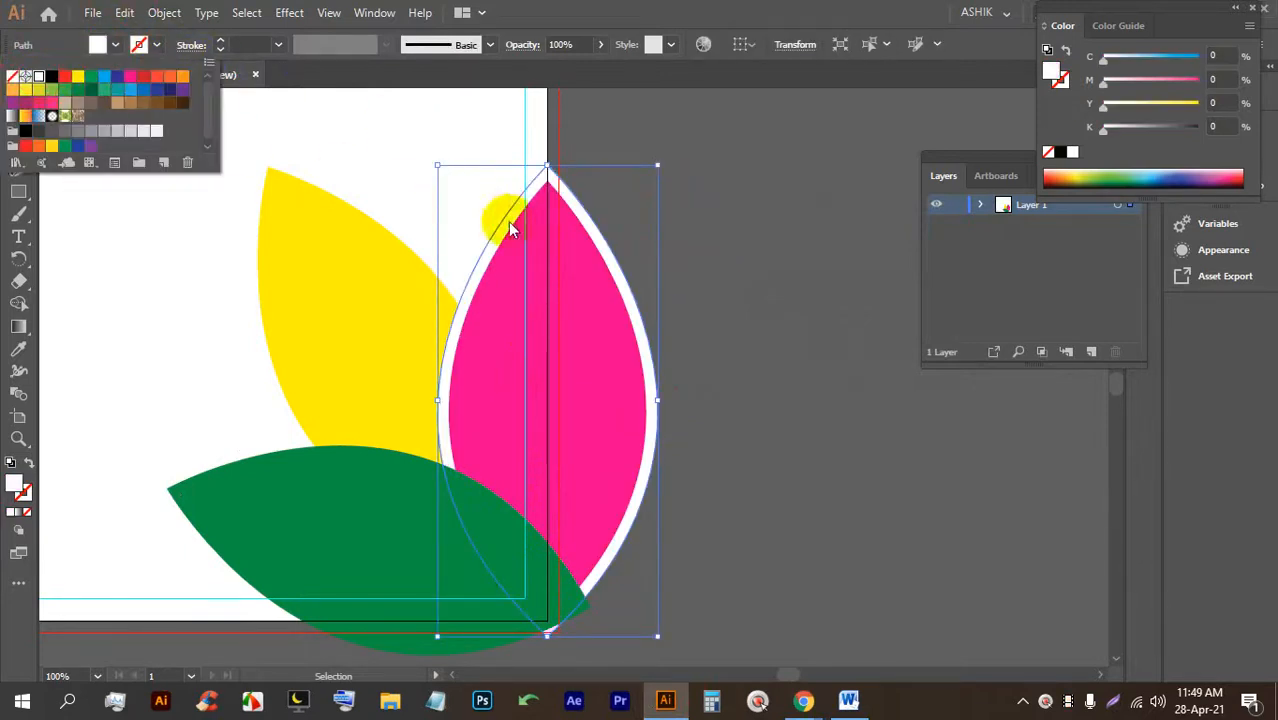
click(770, 220)
click(772, 222)
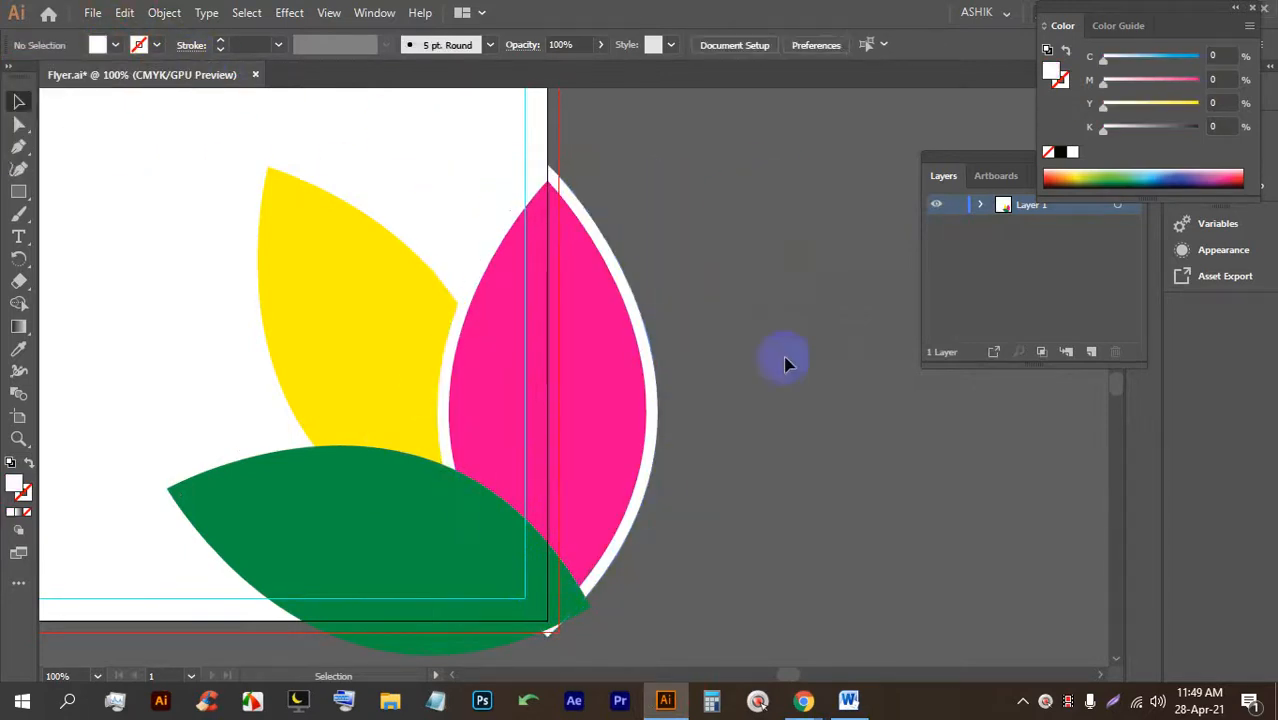
Offset the green leaf's path by 0.125 in with Offset Path.
click(193, 498)
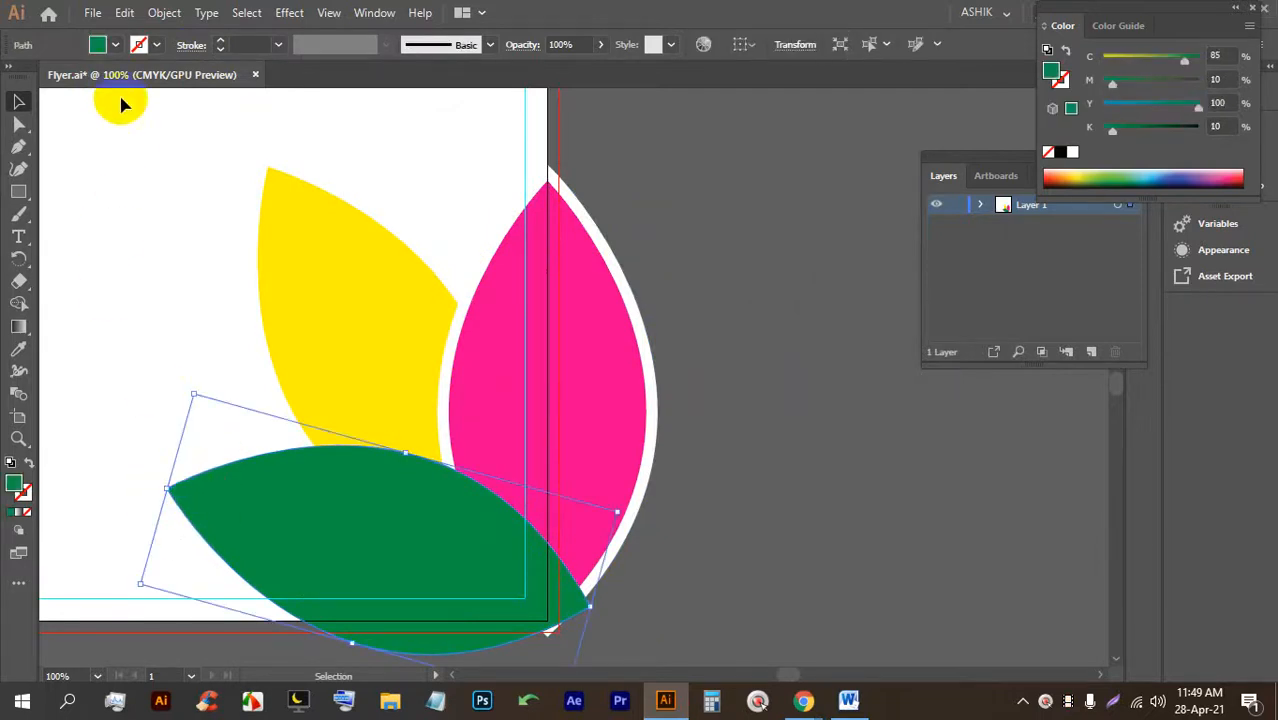
click(116, 46)
click(165, 13)
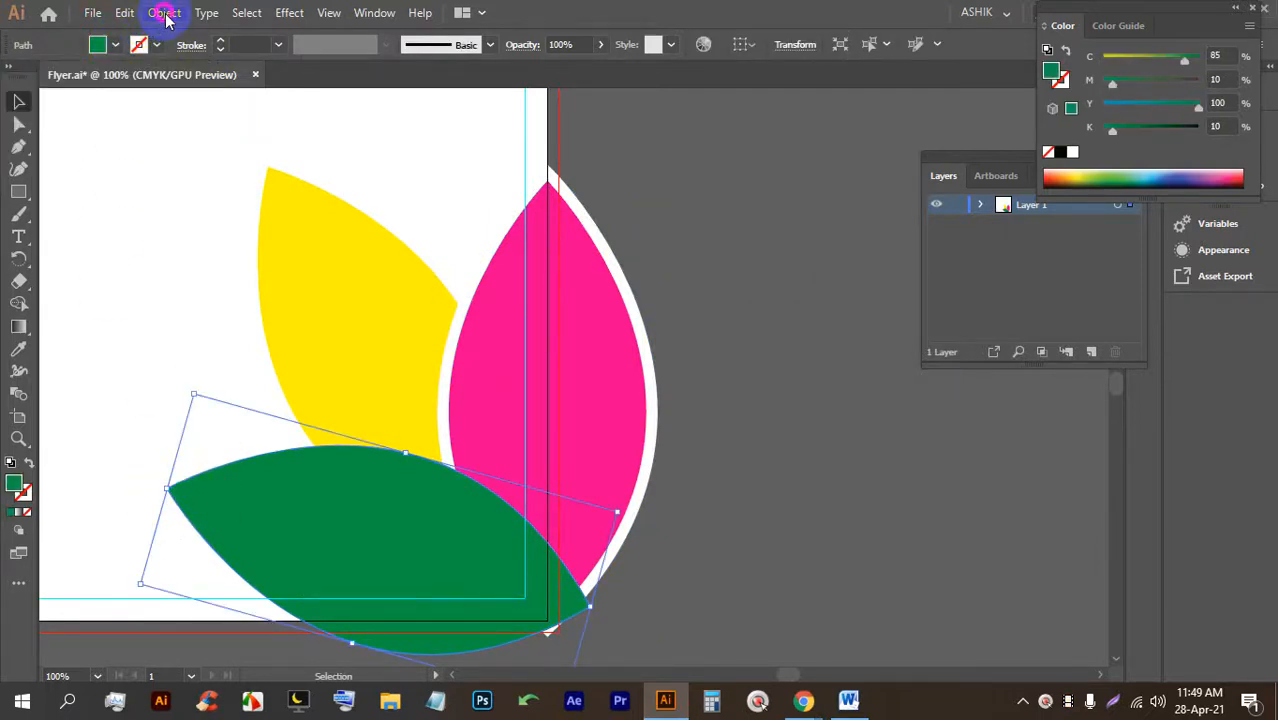
click(240, 433)
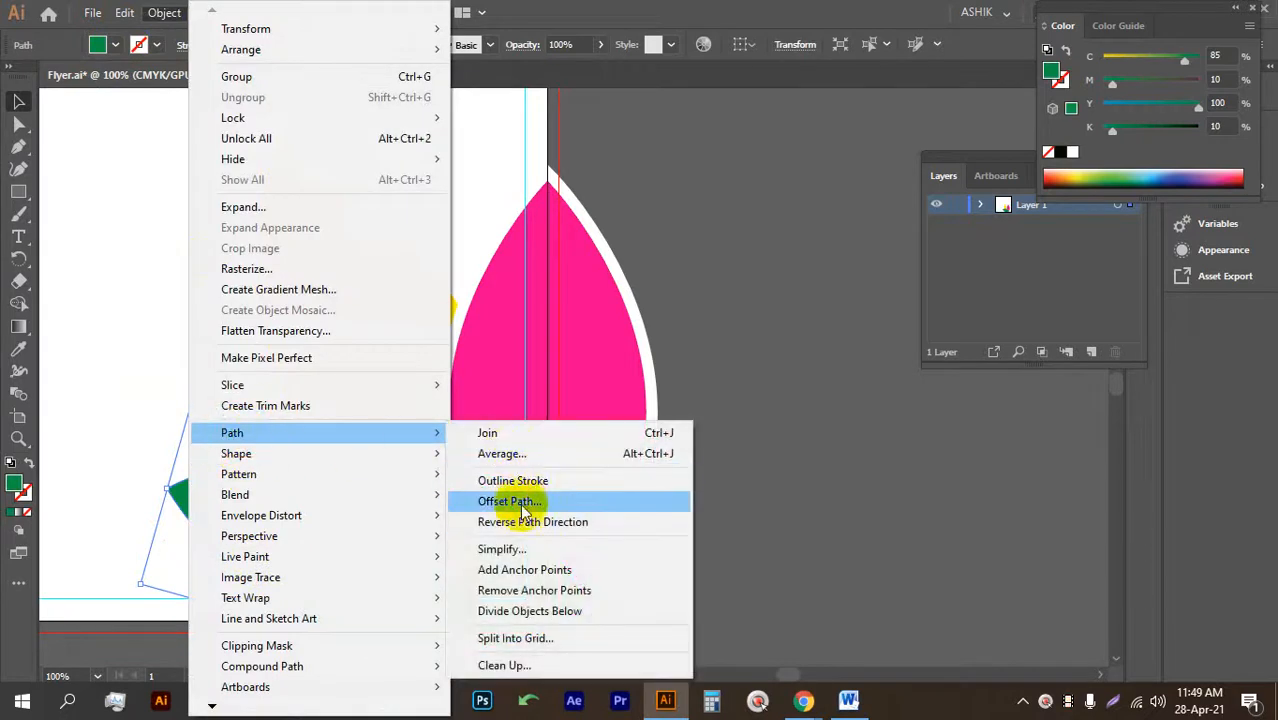
click(510, 501)
click(745, 367)
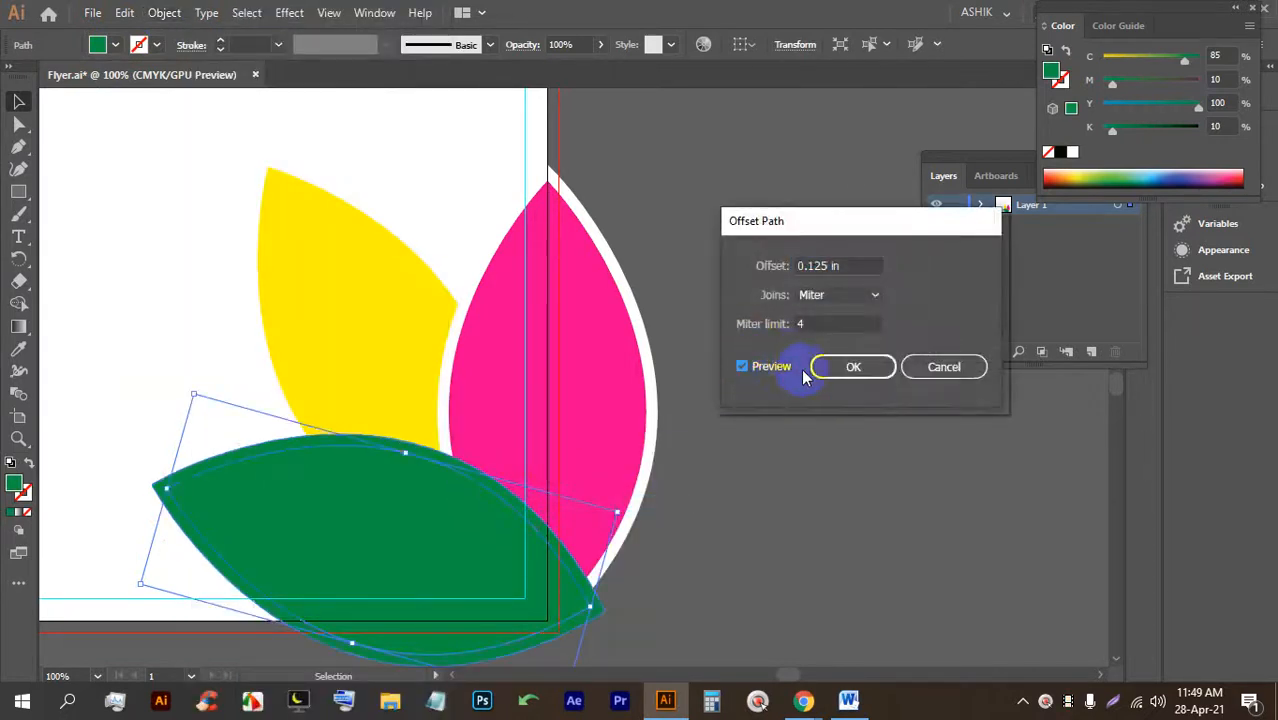
click(853, 367)
Fill the green leaf's offset copy white and save Flyer.ai.
click(114, 46)
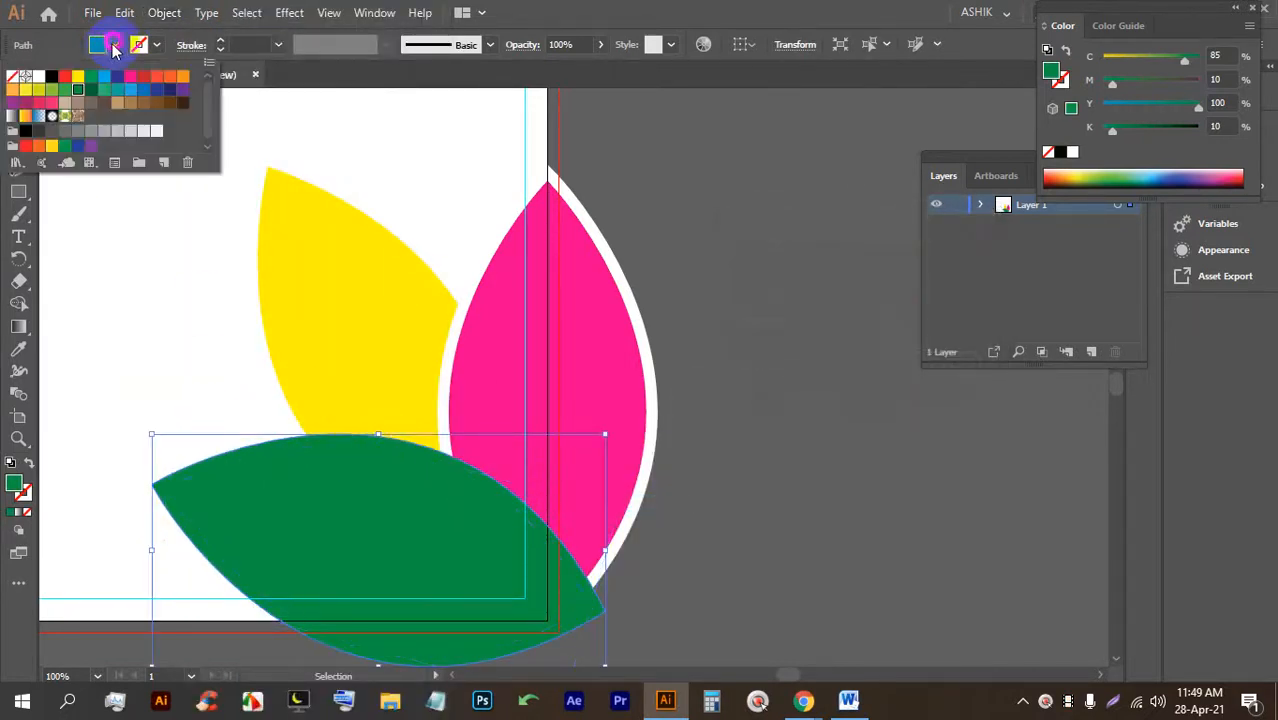
click(40, 76)
click(813, 235)
click(813, 236)
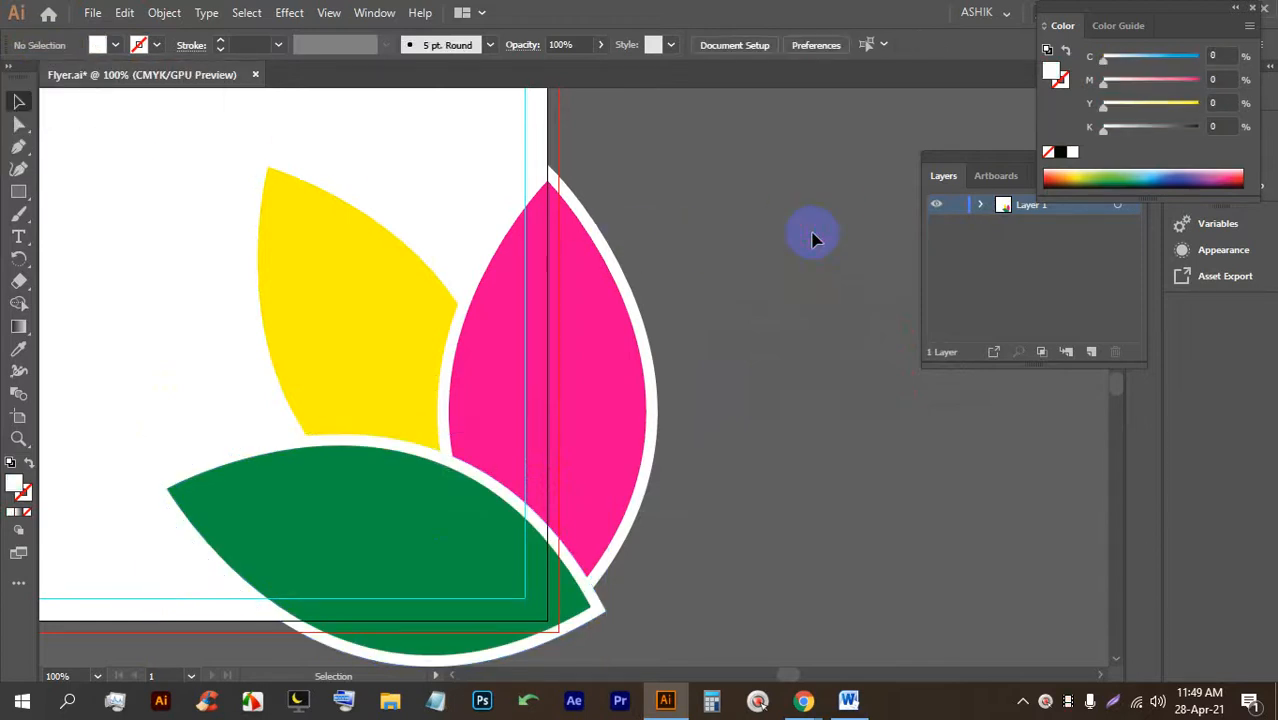
key(ctrl+s)
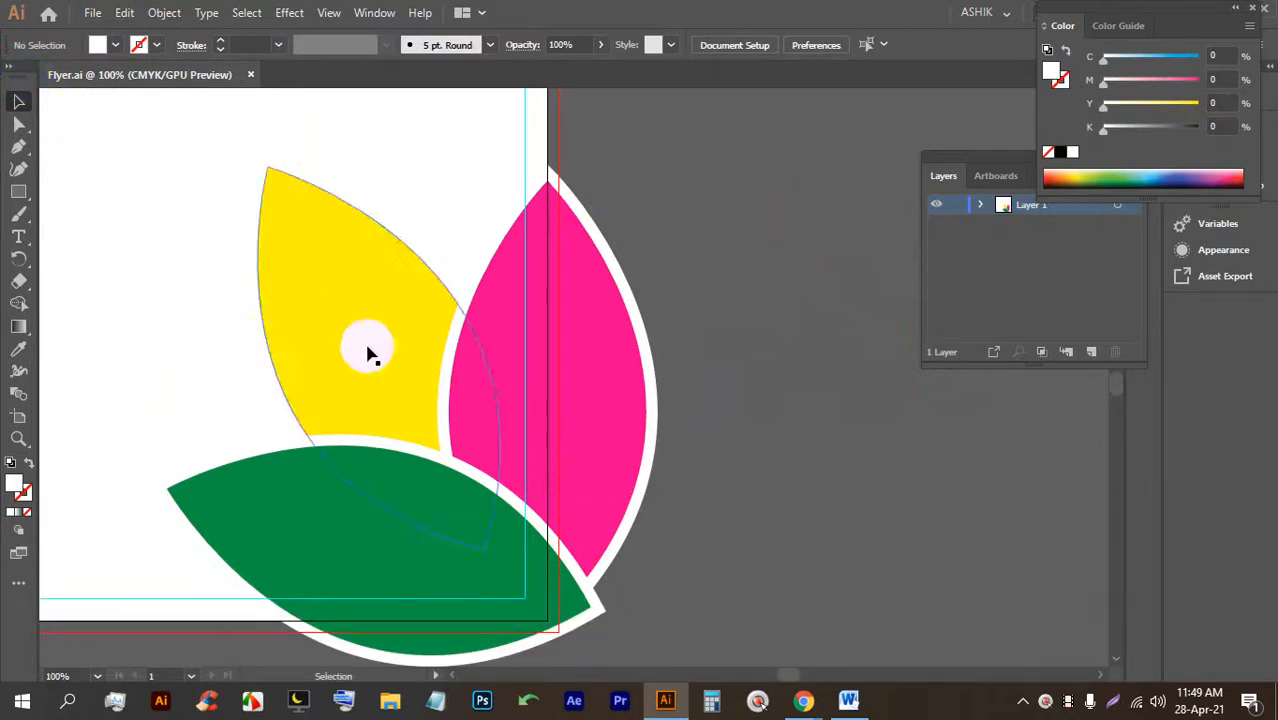
Open imagesbazaar.com in a new Chrome tab.
mouse_move(803, 700)
click(680, 600)
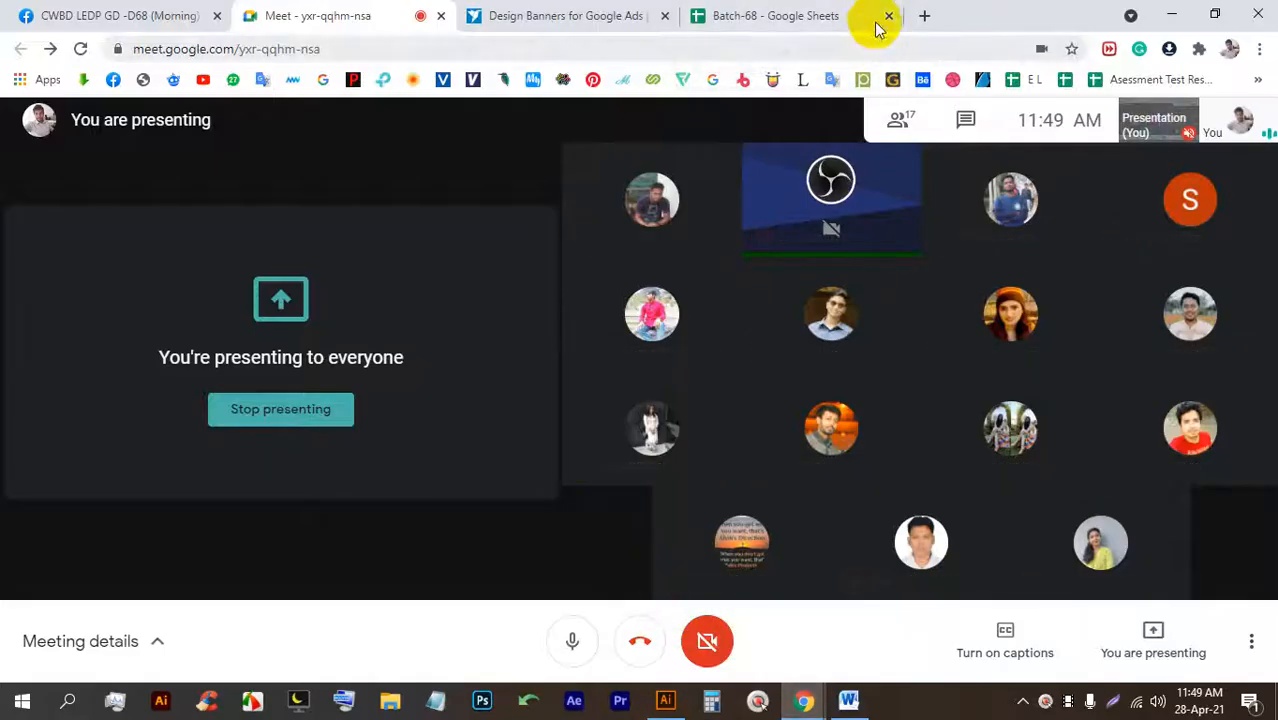
click(924, 15)
click(497, 50)
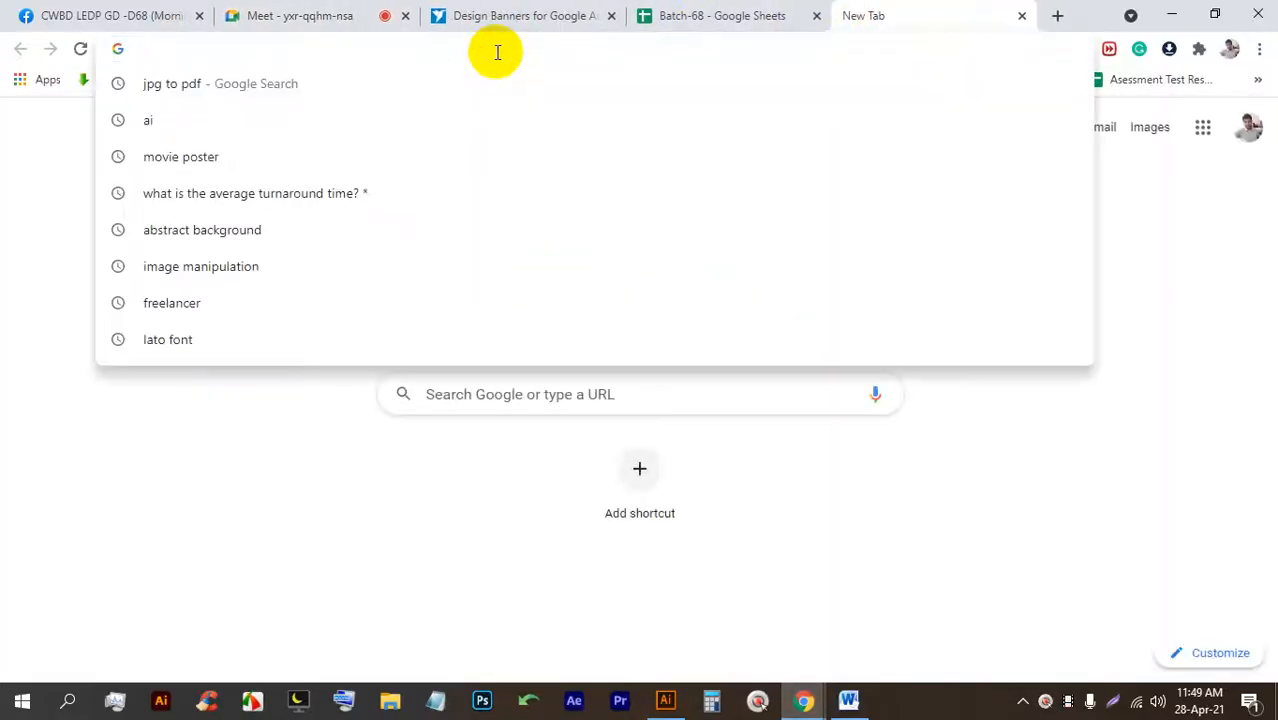
text(im)
key(Return)
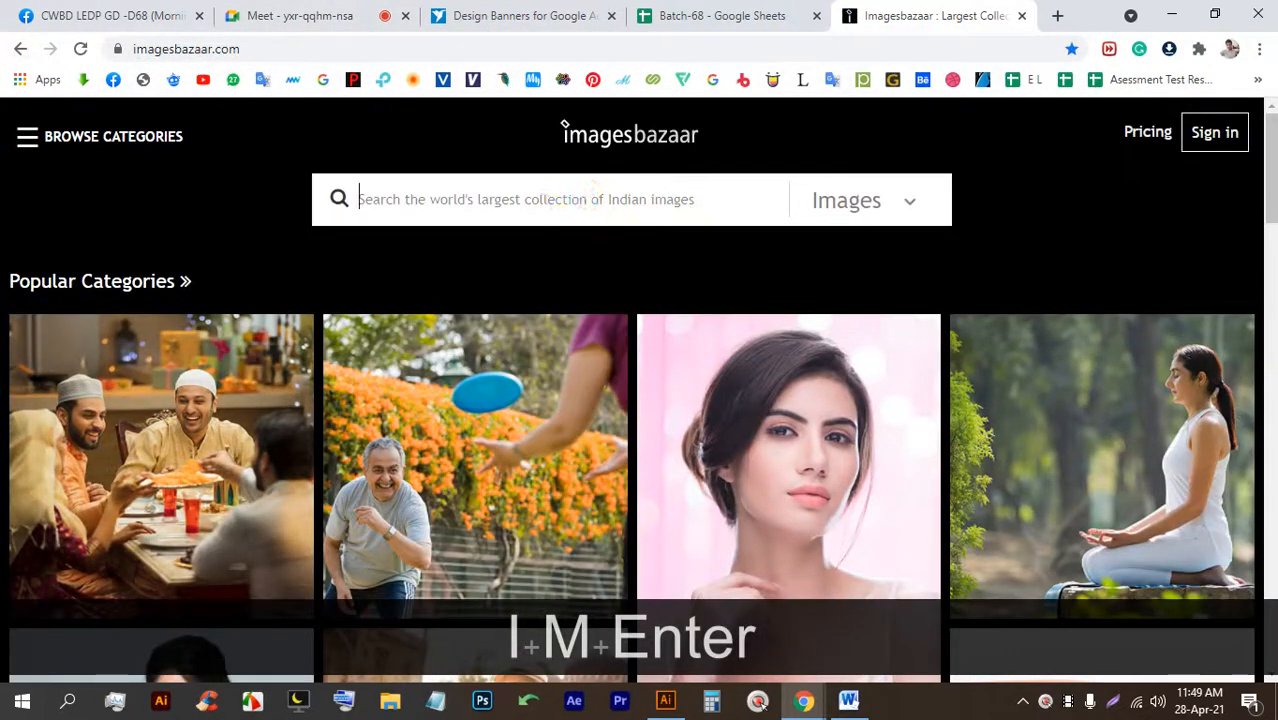
Search Imagesbazaar for 'flower' and scroll through the results.
text(flower)
key(Return)
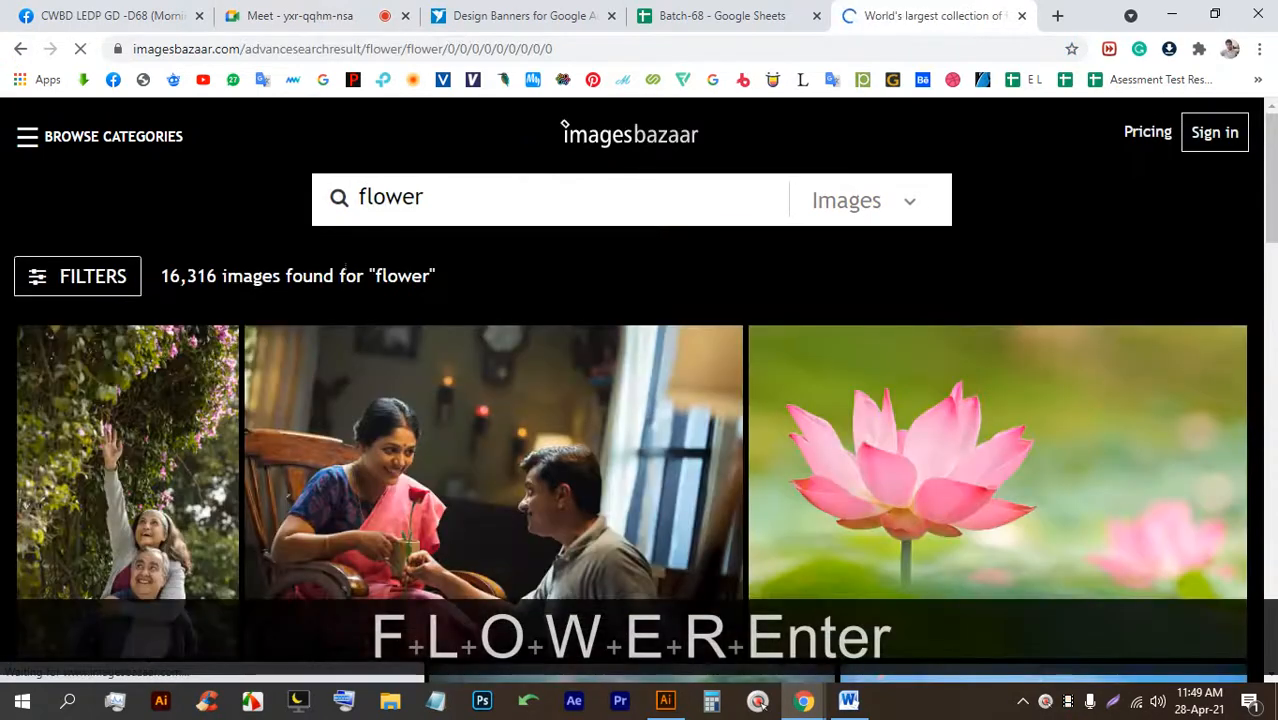
scroll(934, 423, down, 9)
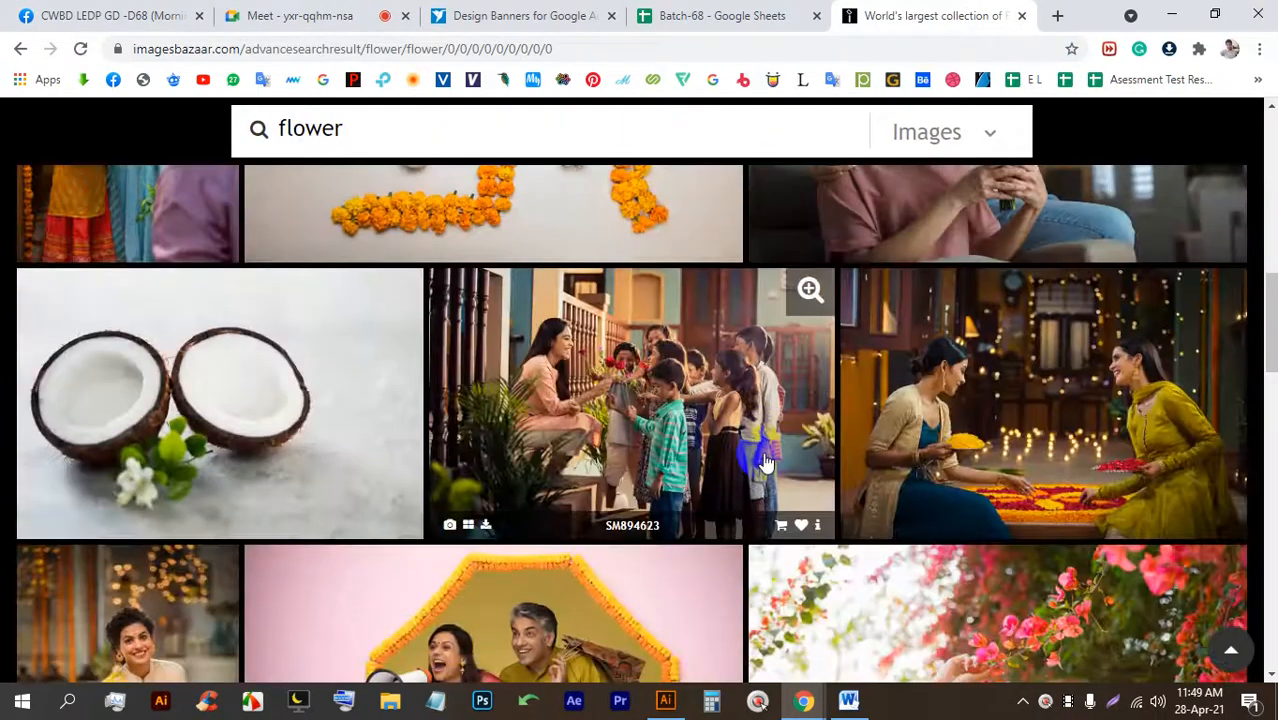
scroll(765, 462, down, 8)
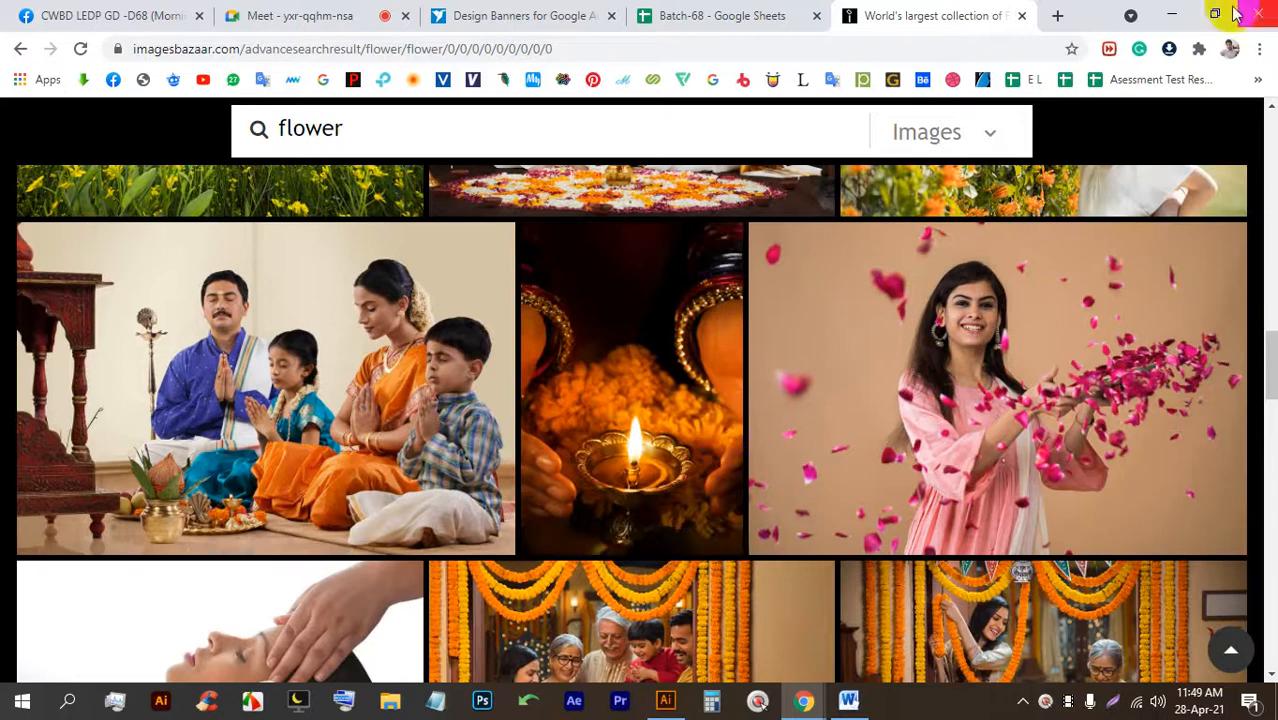
Open the bookmarks overflow list and go to the Pixabay homepage.
click(1256, 79)
scroll(1044, 399, down, 2)
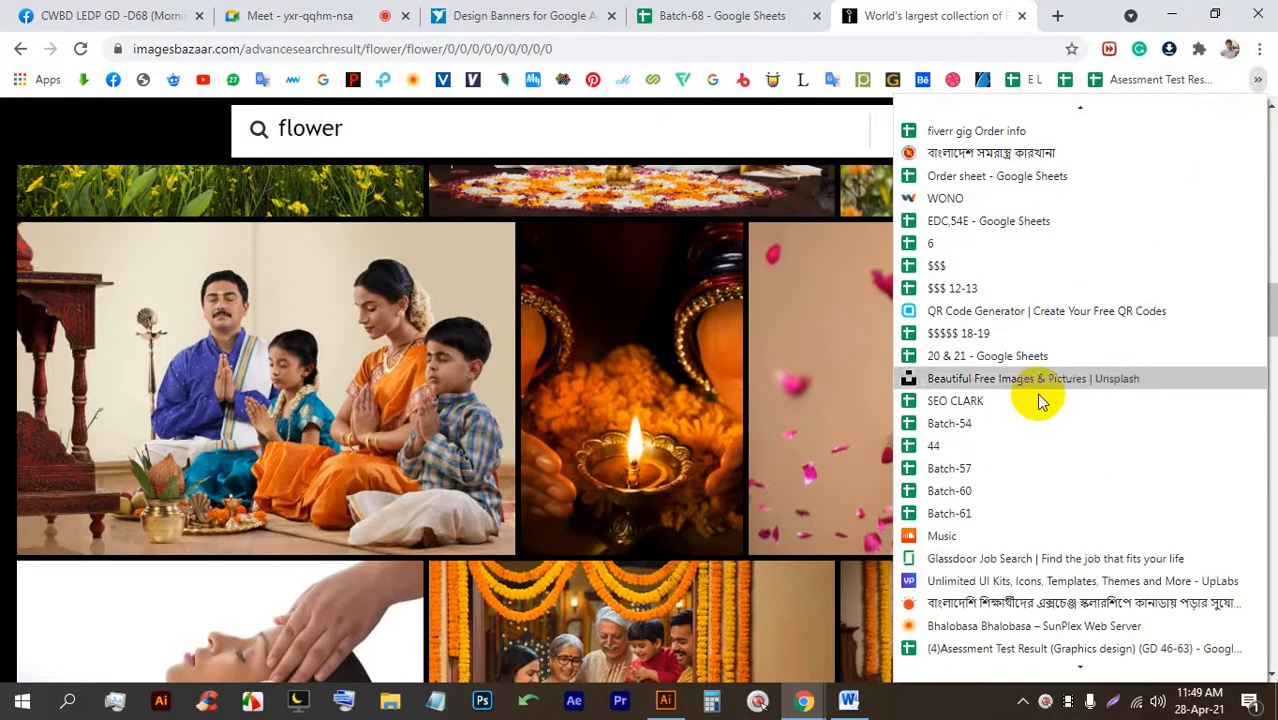
scroll(1040, 400, down, 4)
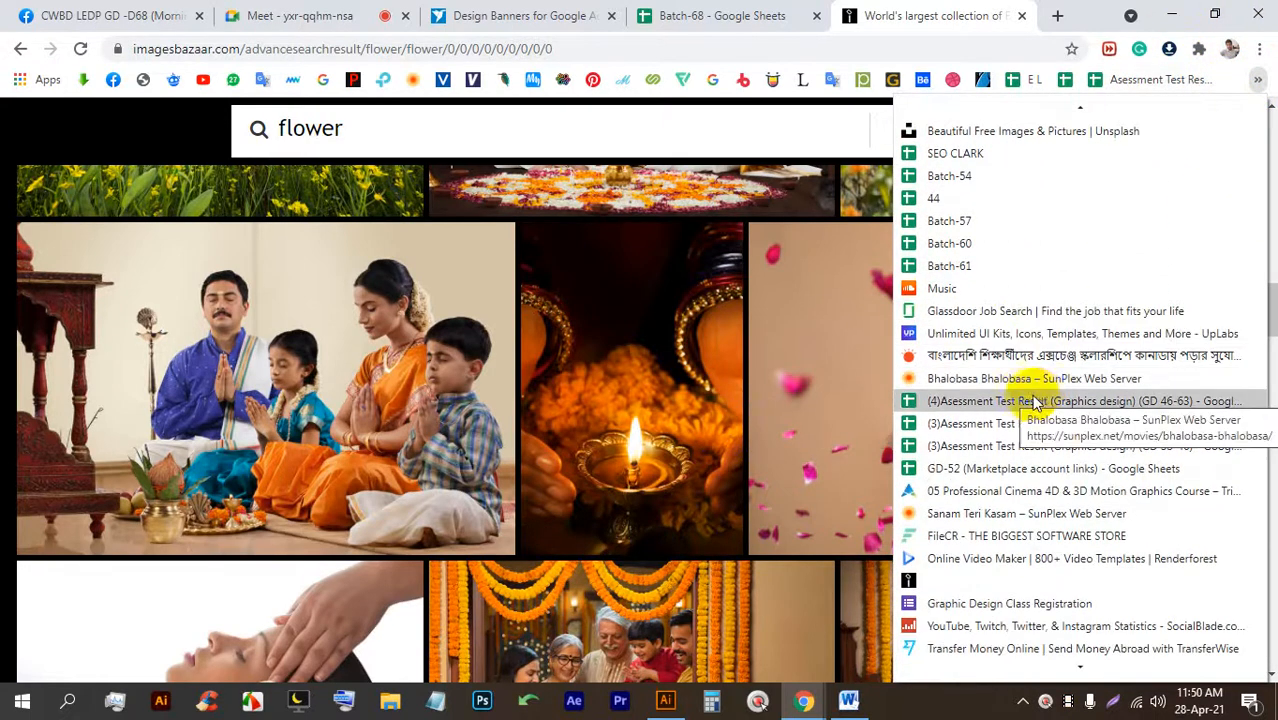
scroll(1035, 400, down, 6)
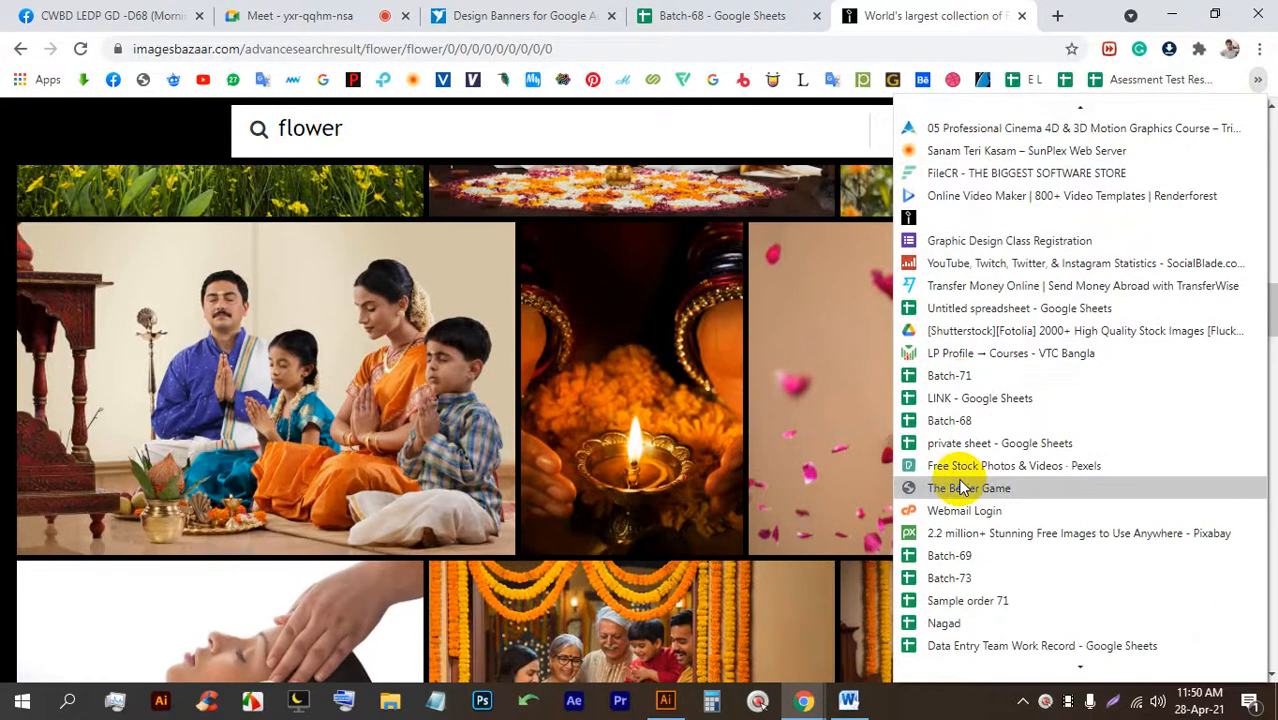
click(970, 537)
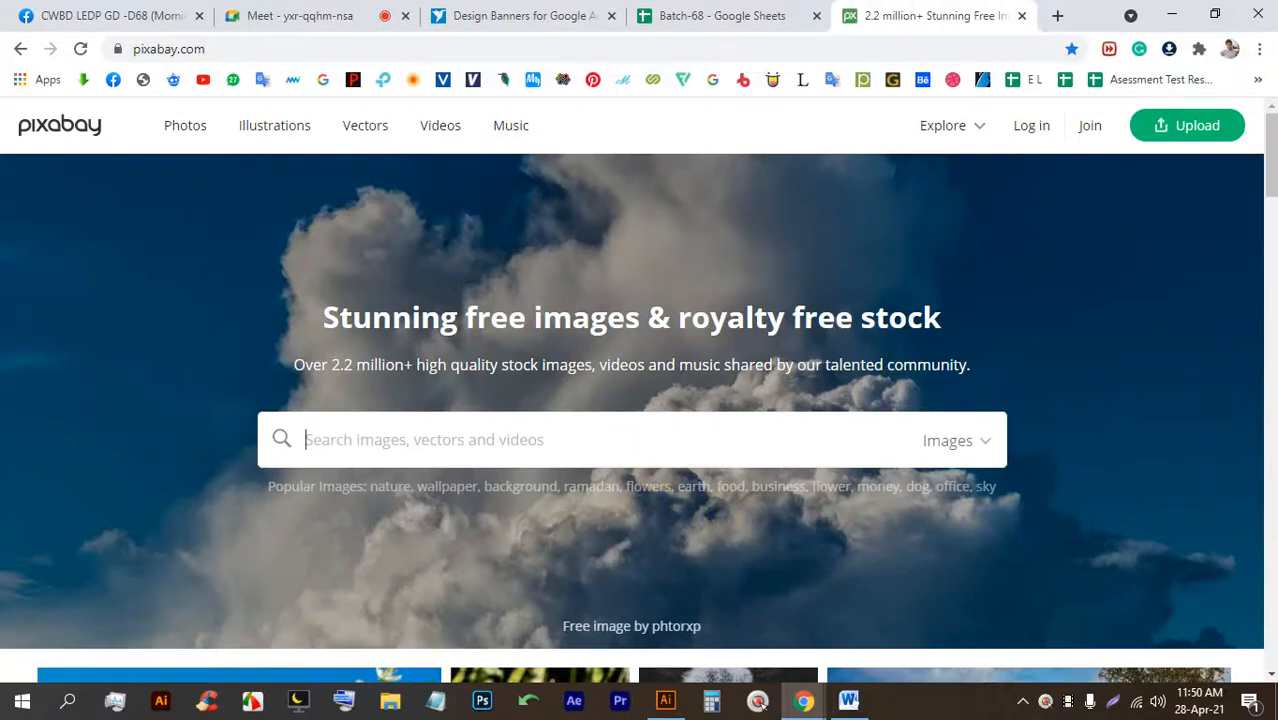
Search Pixabay for 'flower' and open the Mountains Alps Meadow photo from the results.
text(flower)
key(Return)
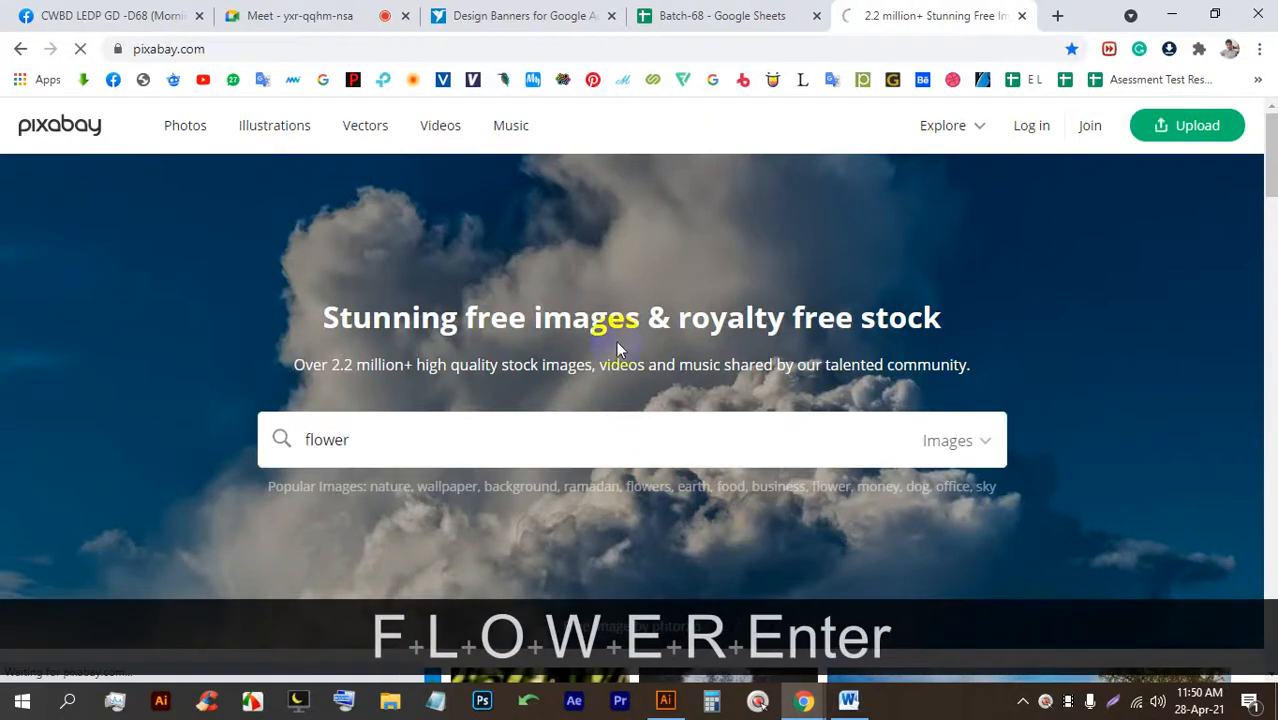
scroll(520, 265, down, 3)
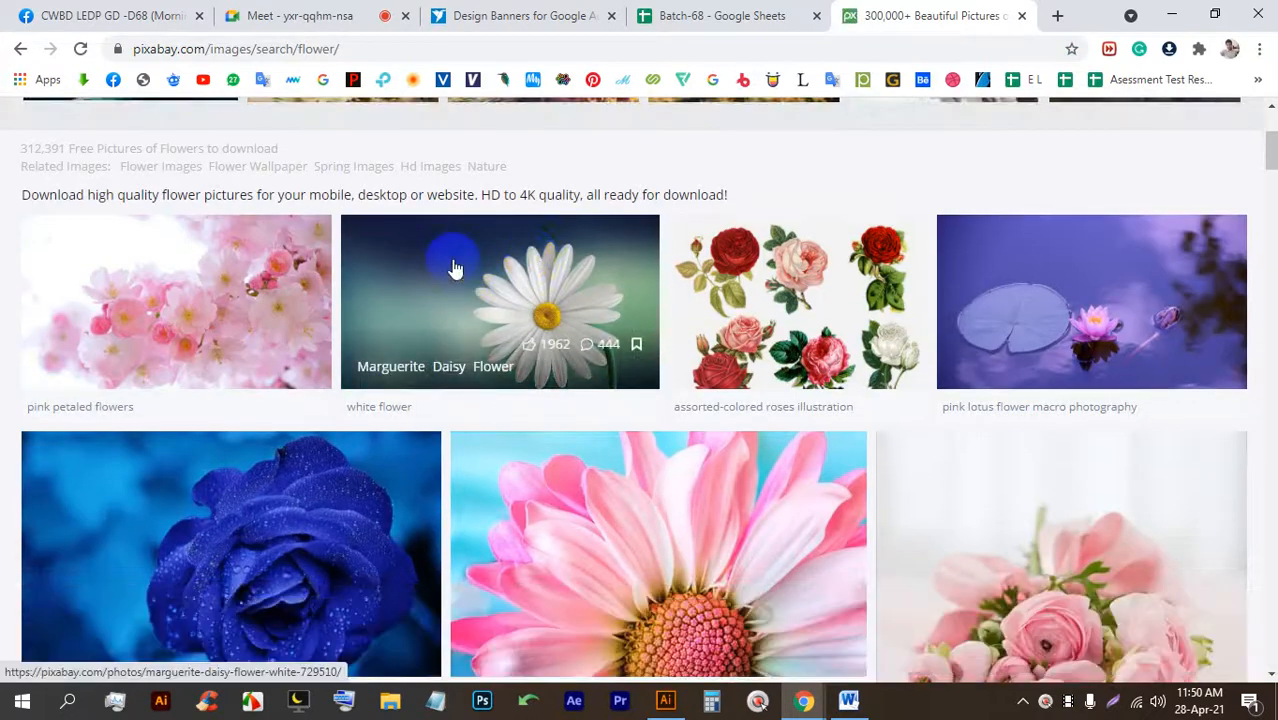
scroll(458, 270, down, 5)
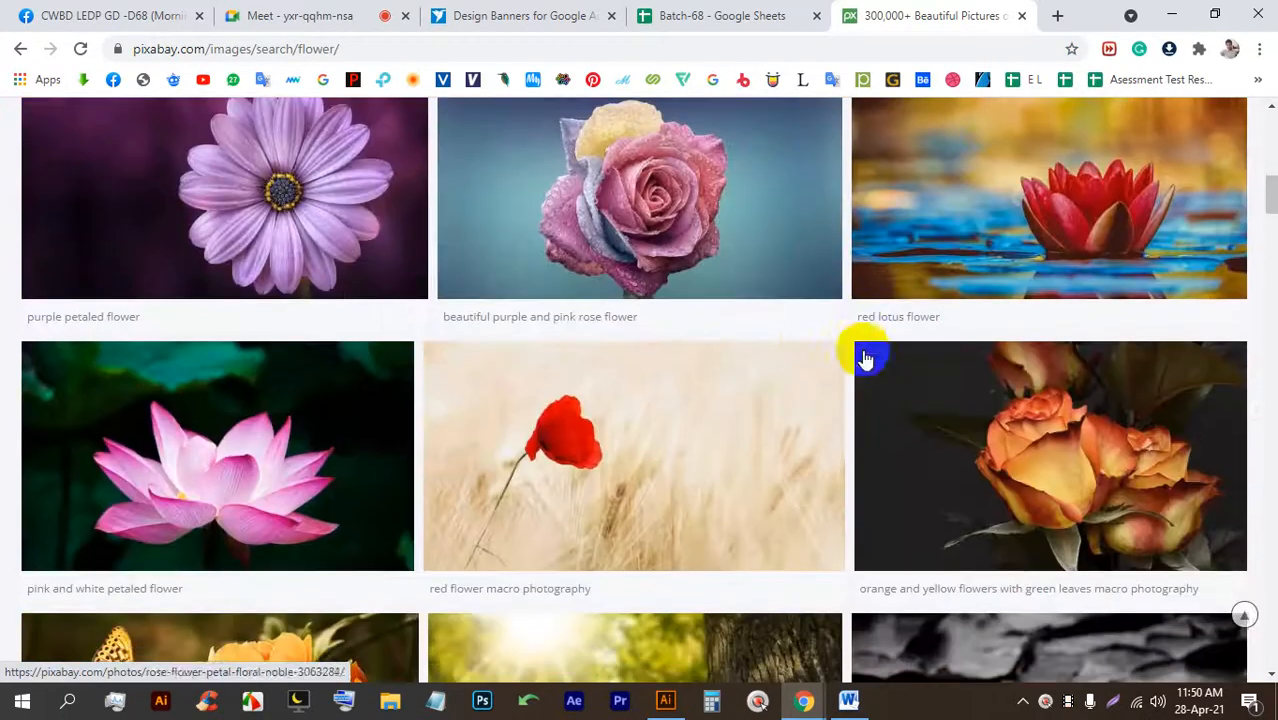
scroll(575, 340, down, 2)
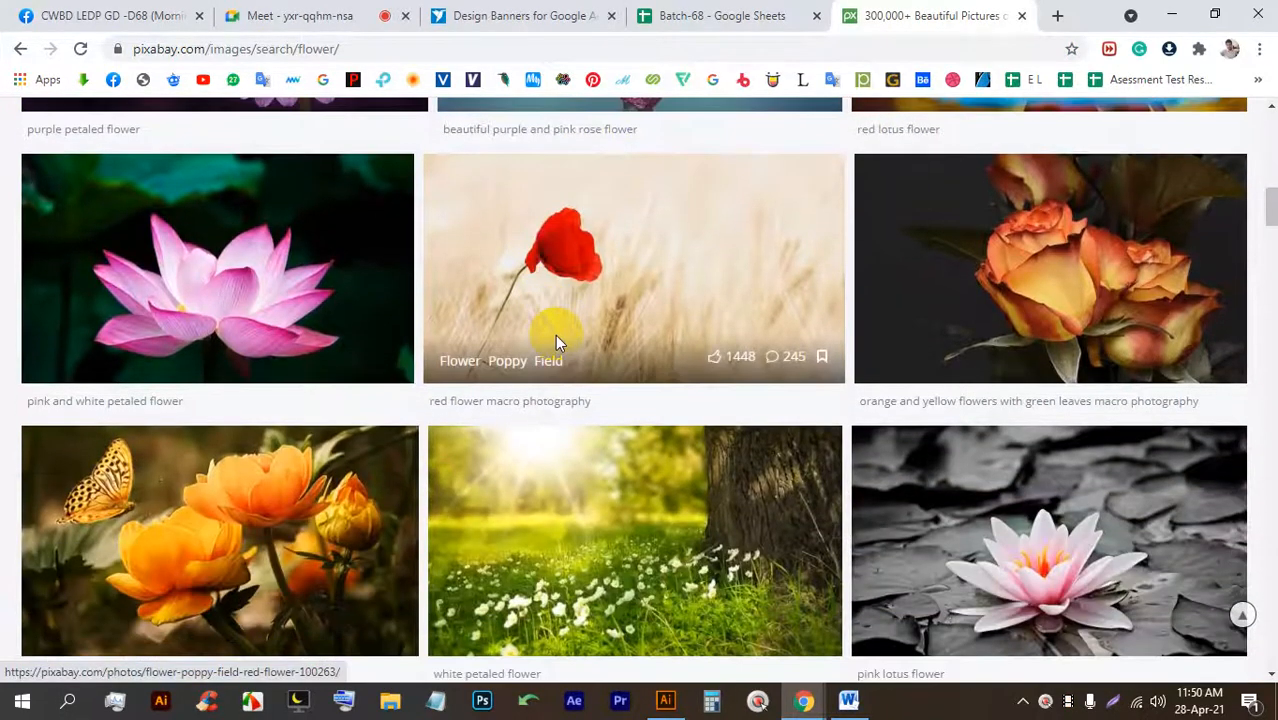
scroll(531, 340, down, 5)
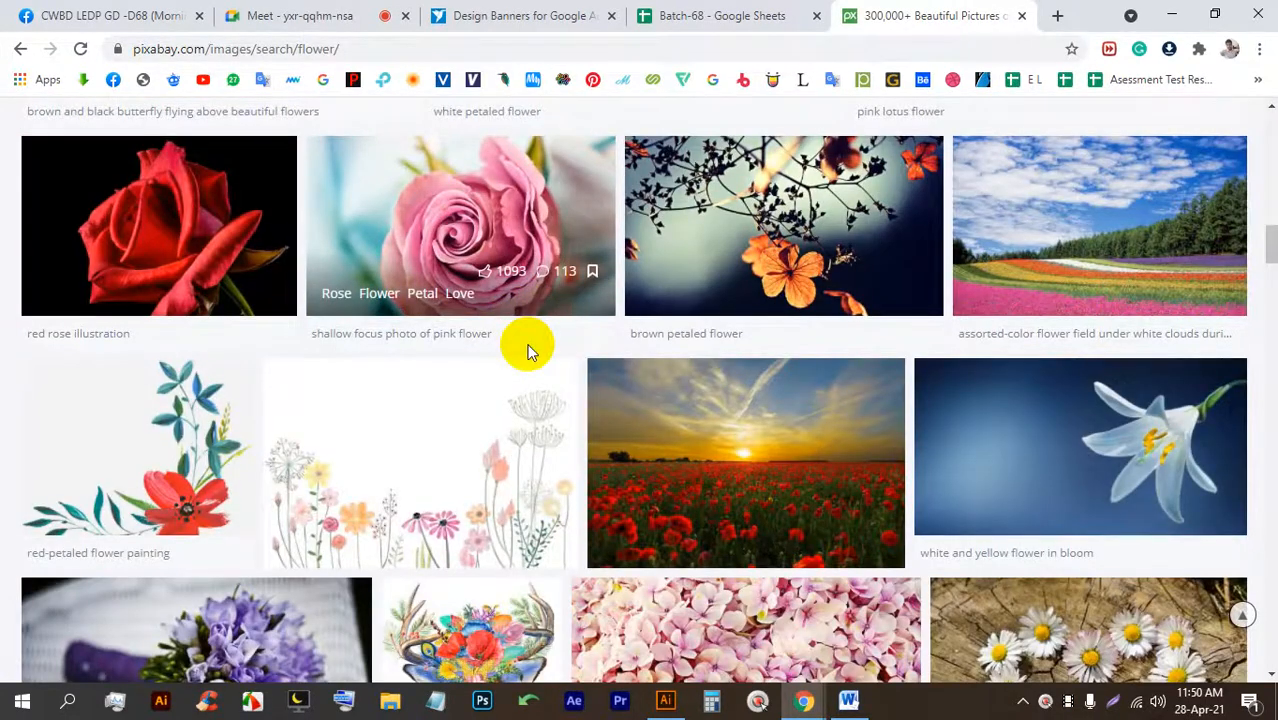
scroll(530, 350, down, 3)
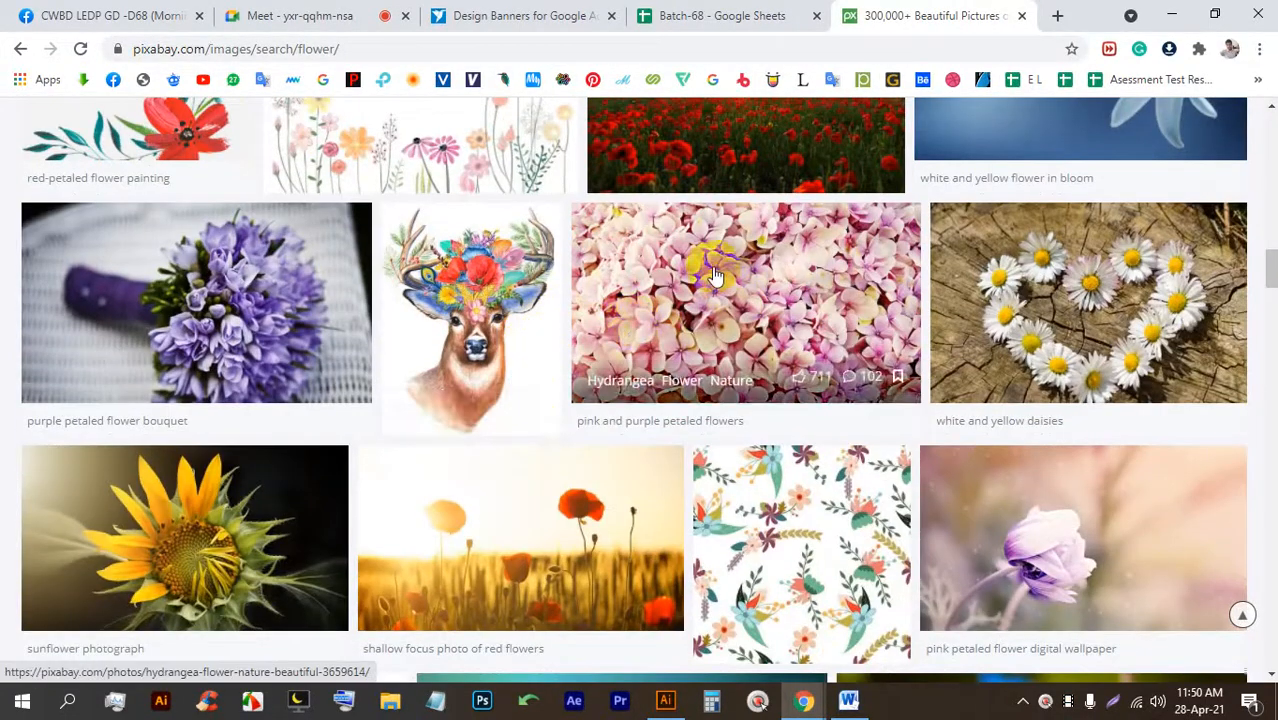
scroll(684, 323, down, 3)
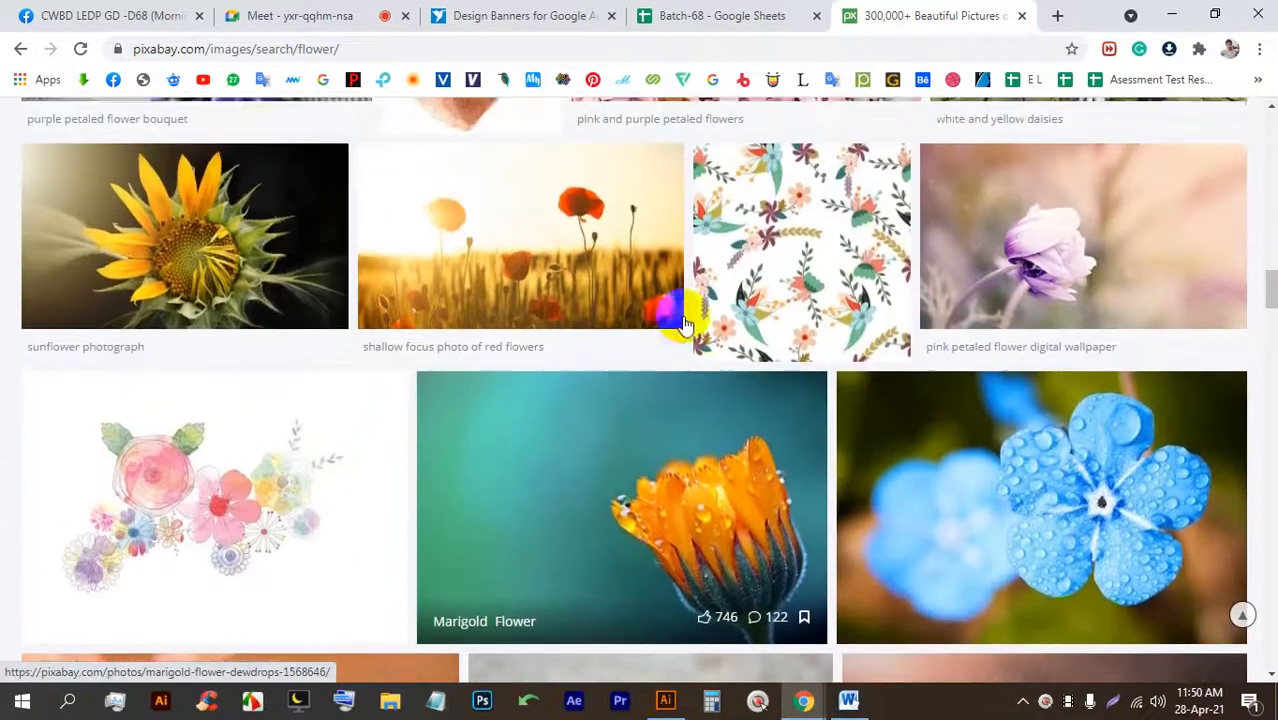
scroll(684, 323, down, 5)
scroll(684, 323, down, 1)
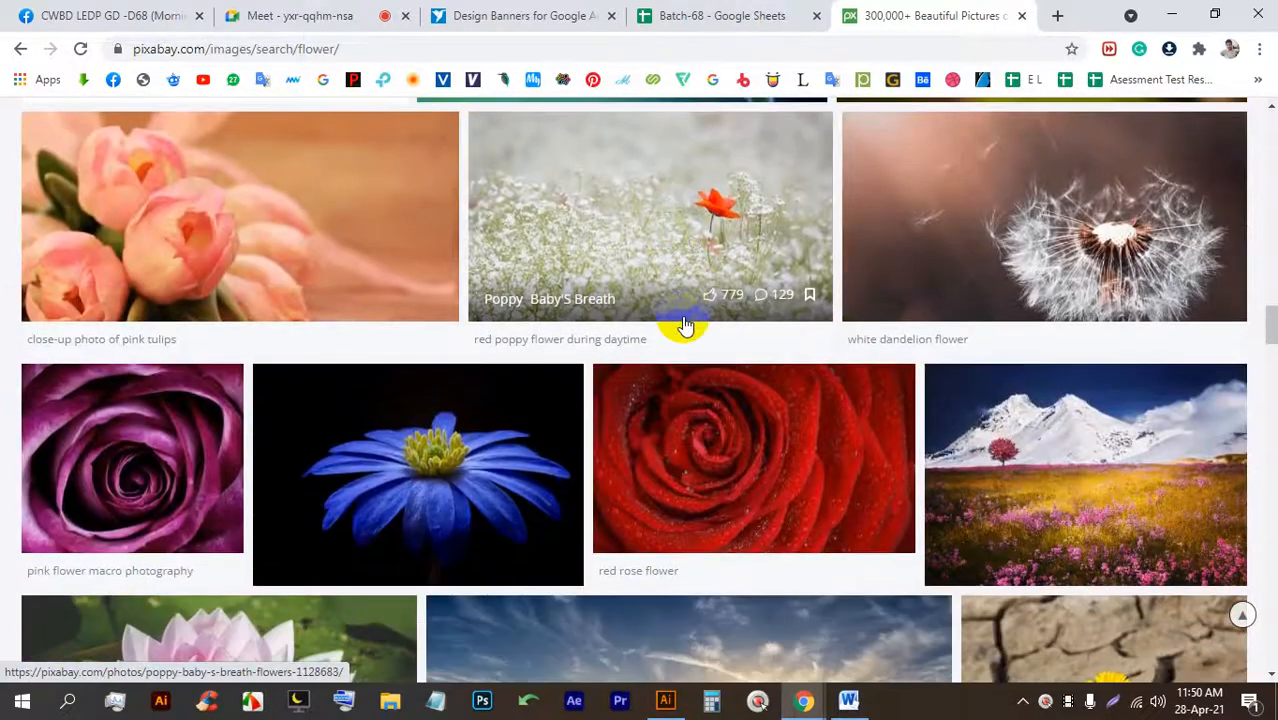
scroll(1060, 390, down, 3)
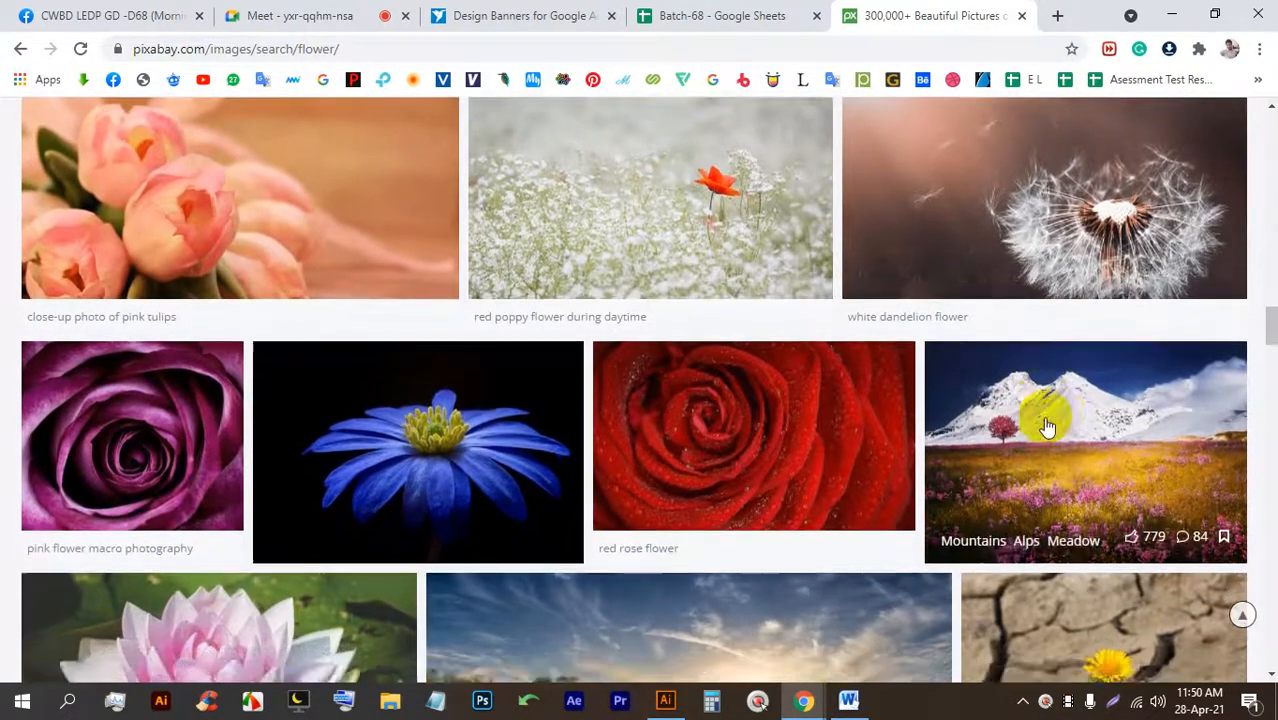
click(1052, 212)
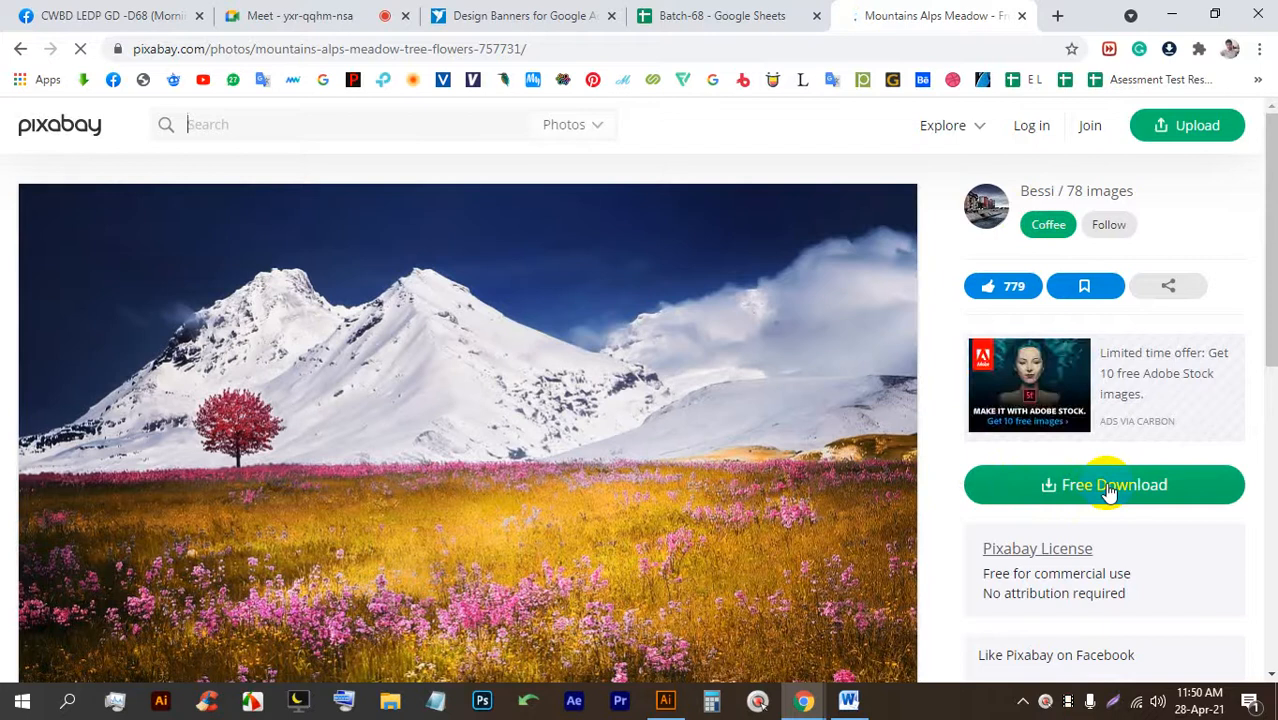
Choose the 1280×880 JPG download size for the meadow photo.
click(1108, 492)
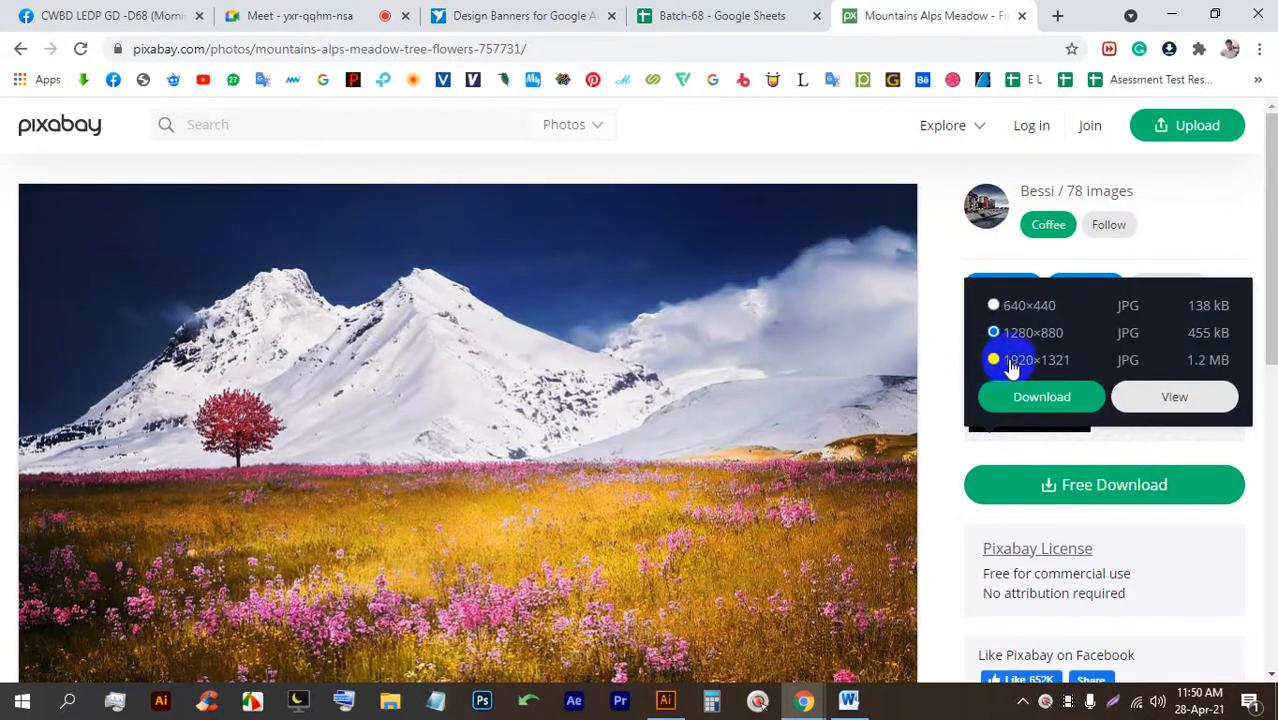
click(1073, 490)
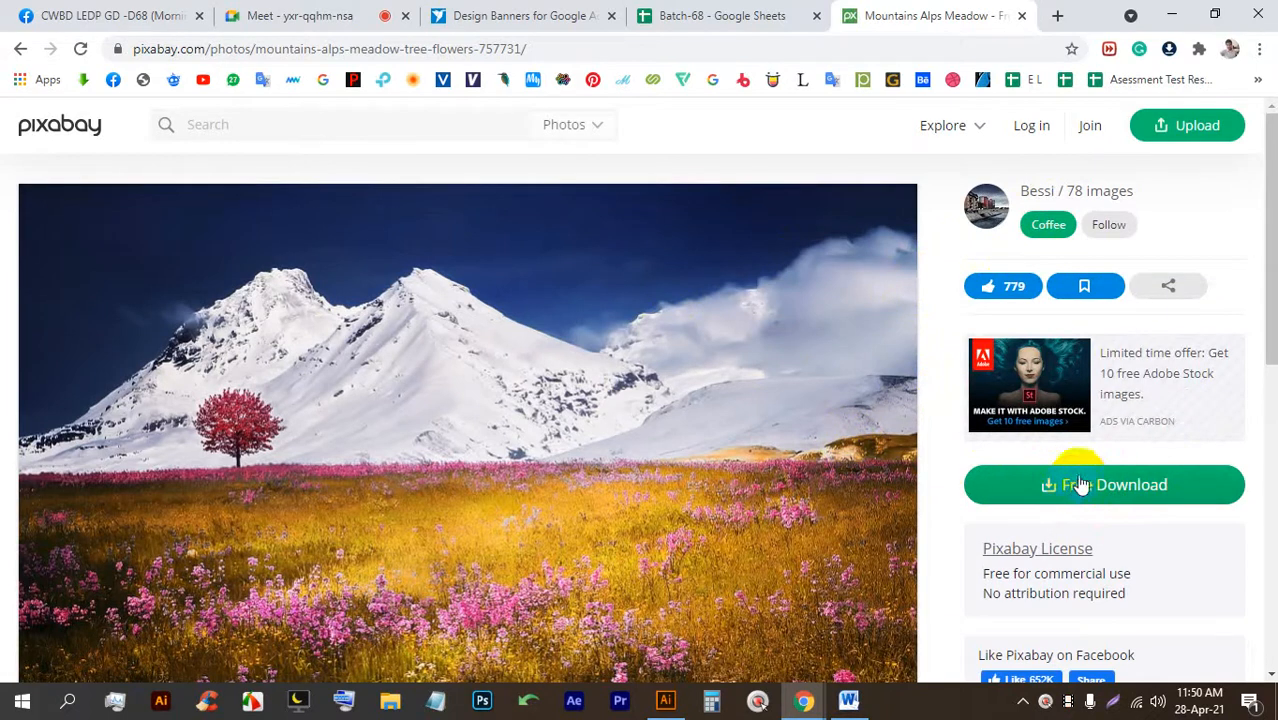
click(1063, 478)
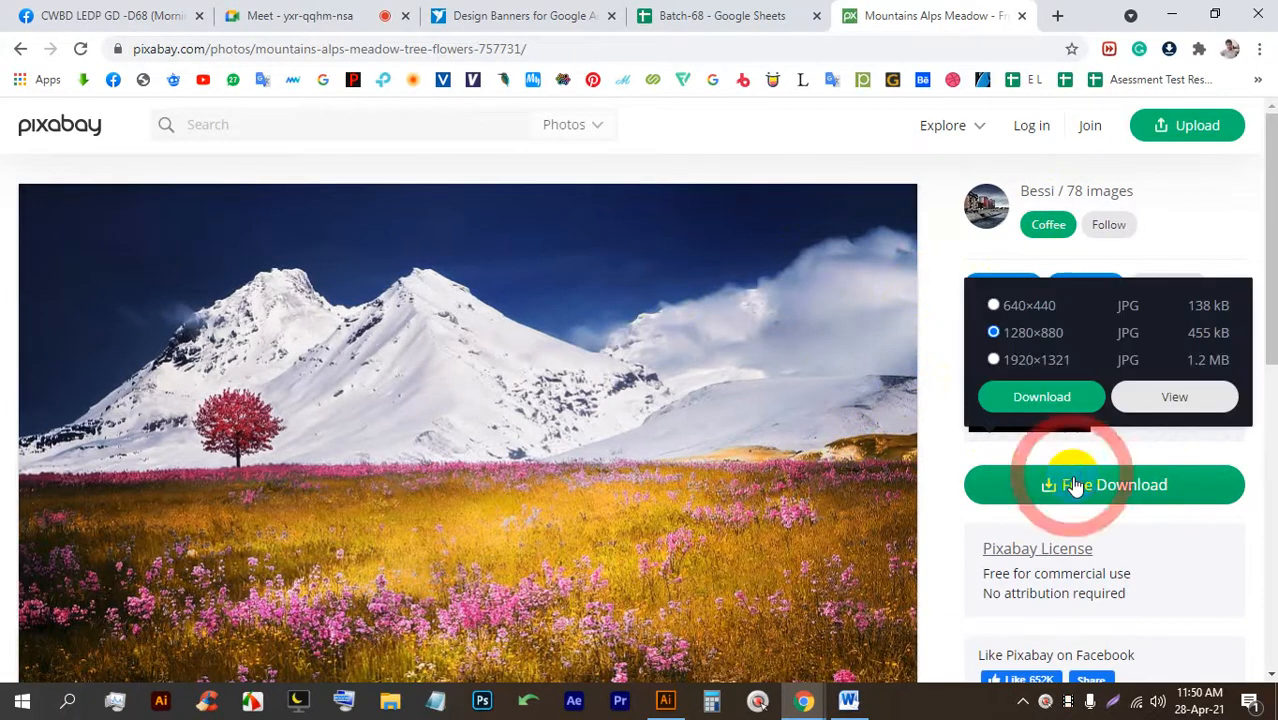
click(1063, 399)
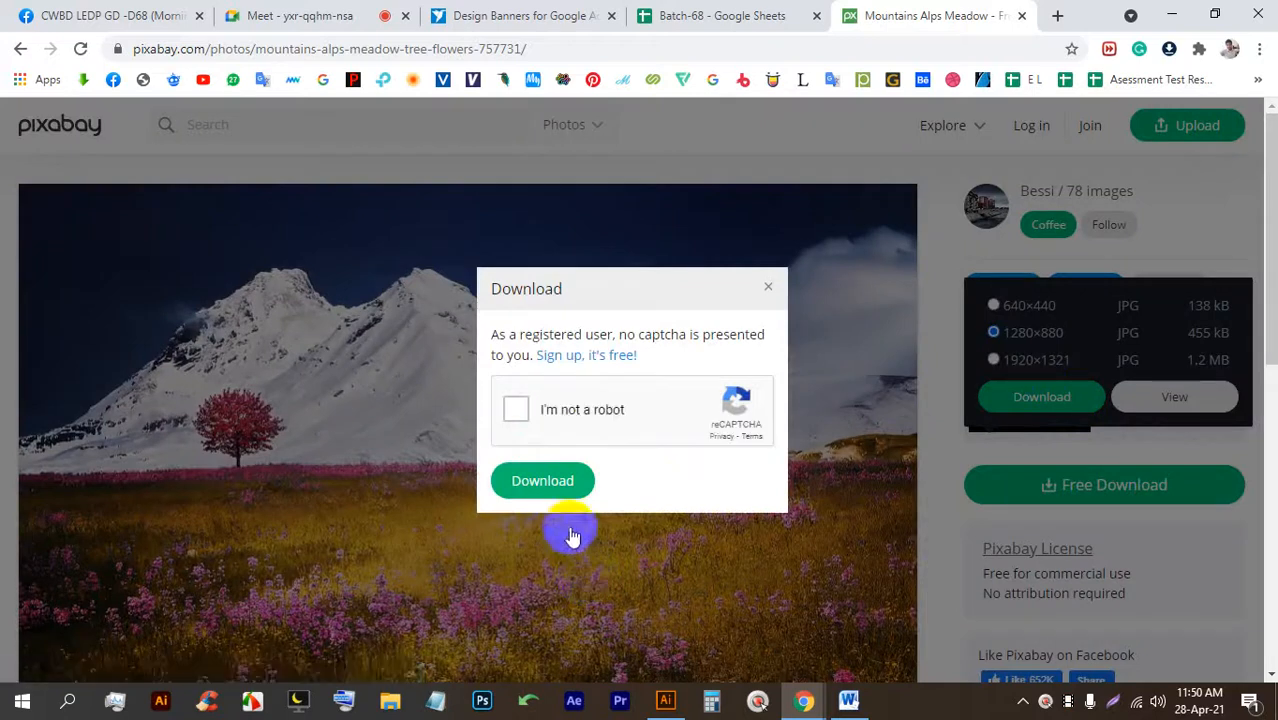
Pass the reCAPTCHA by marking the three crosswalk tiles, then download the photo.
click(524, 406)
click(542, 484)
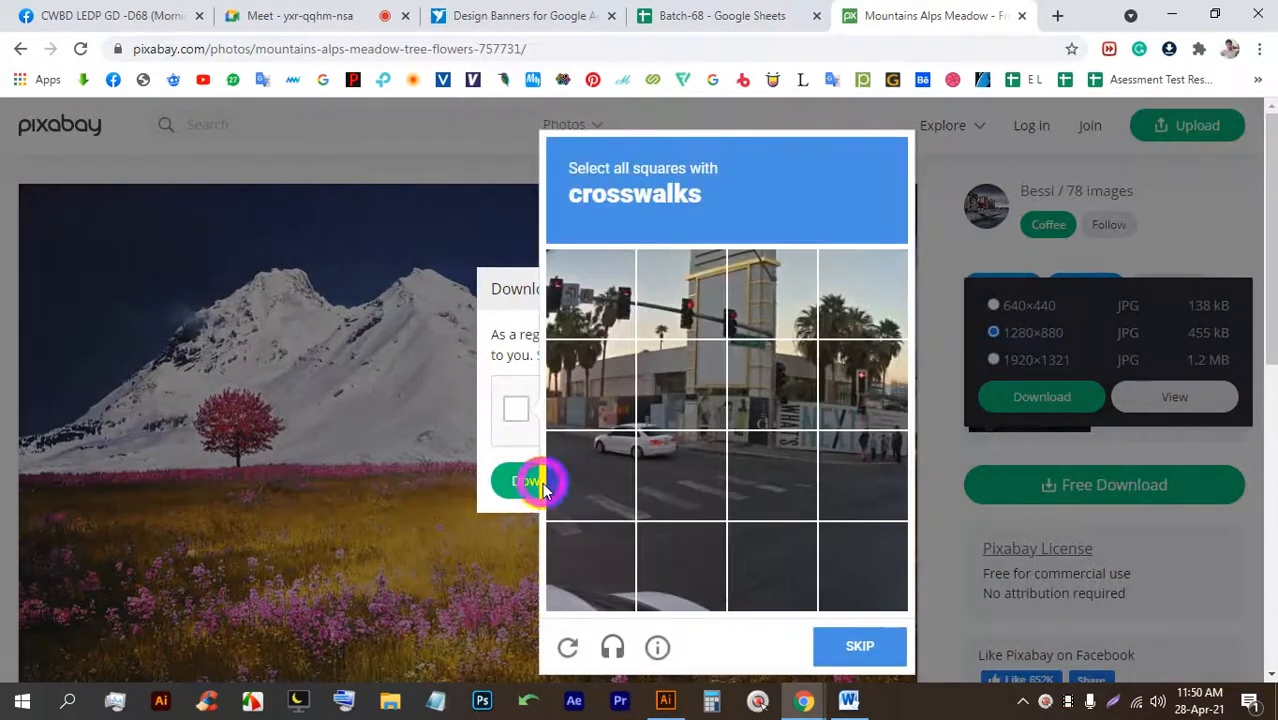
click(658, 462)
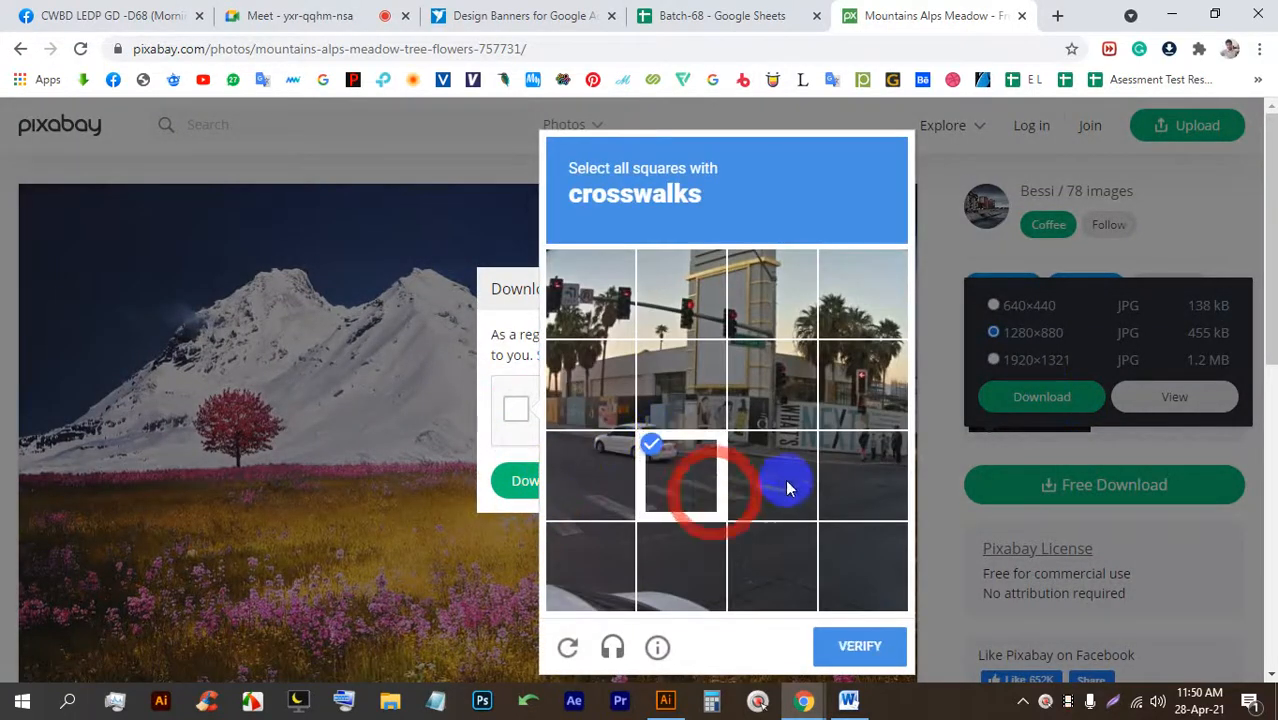
click(785, 479)
click(562, 498)
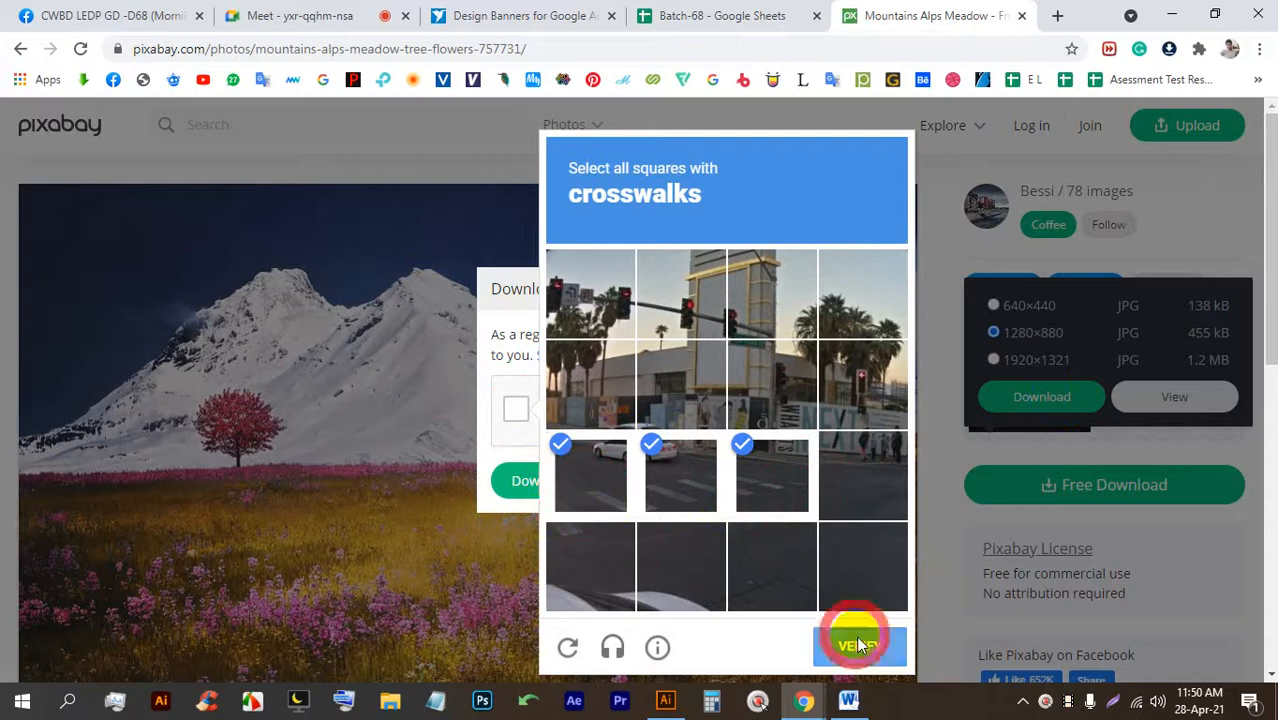
click(857, 645)
click(544, 482)
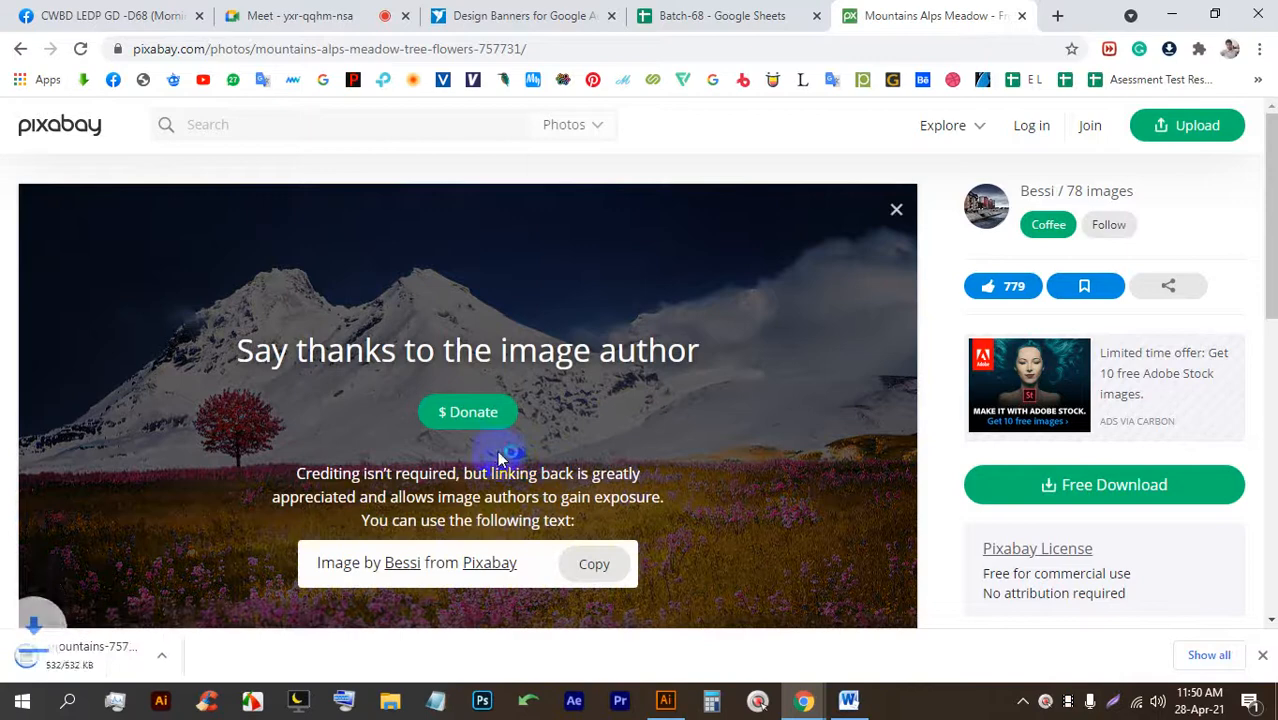
Drag the downloaded mountain photo into the flyer, shrink it proportionally and move it over the leaves.
drag(26, 652, 666, 712)
drag(557, 484, 548, 442)
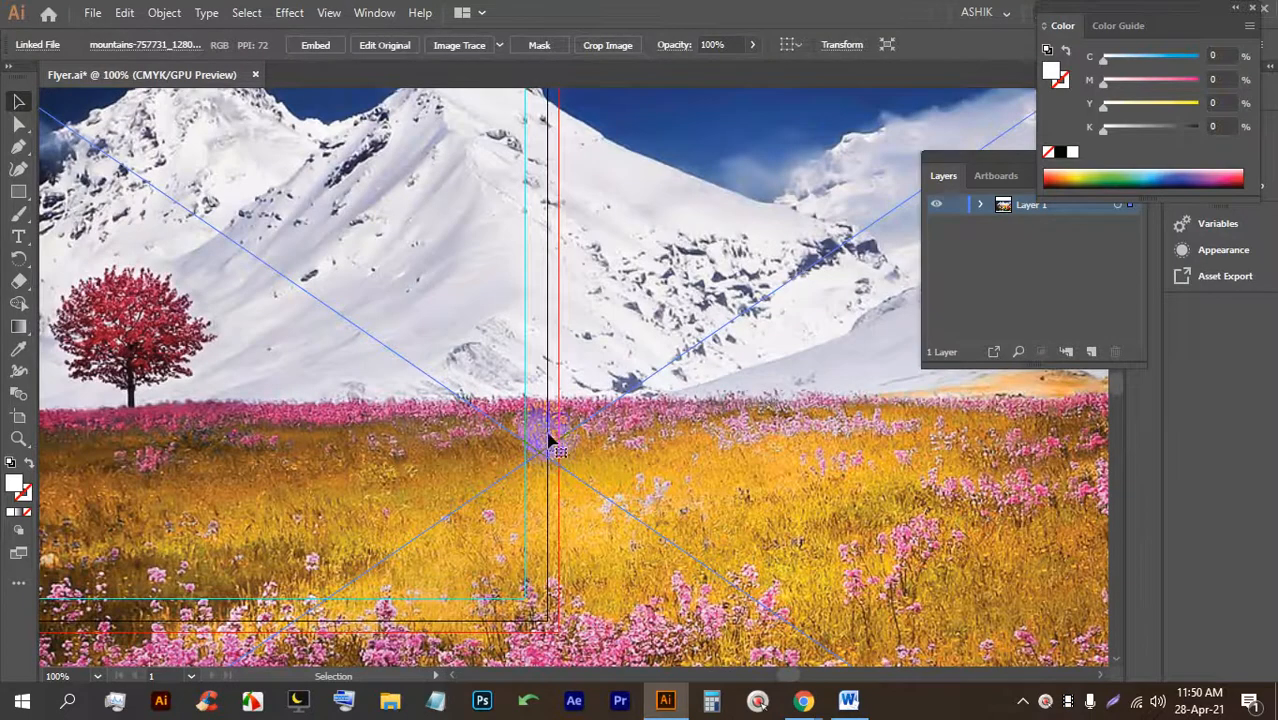
scroll(500, 317, down, 2)
key(shift)
drag(515, 104, 423, 407)
drag(460, 461, 458, 402)
Embed the photo, nudge it over the green leaf and send it backward twice.
scroll(388, 425, up, 1)
scroll(390, 430, up, 1)
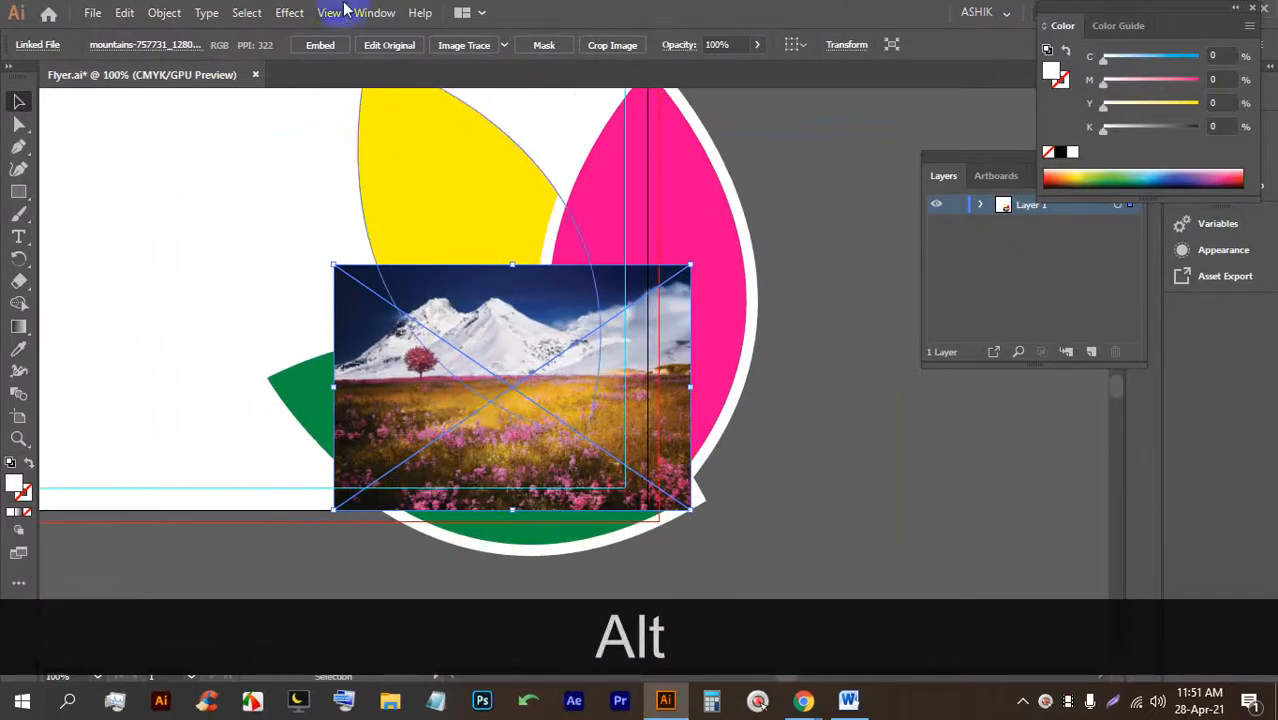
click(325, 44)
click(847, 380)
drag(450, 395, 476, 422)
key(shift+bracketleft)
key(shift+bracketleft)
key(shift+bracketleft)
key(shift+bracketleft)
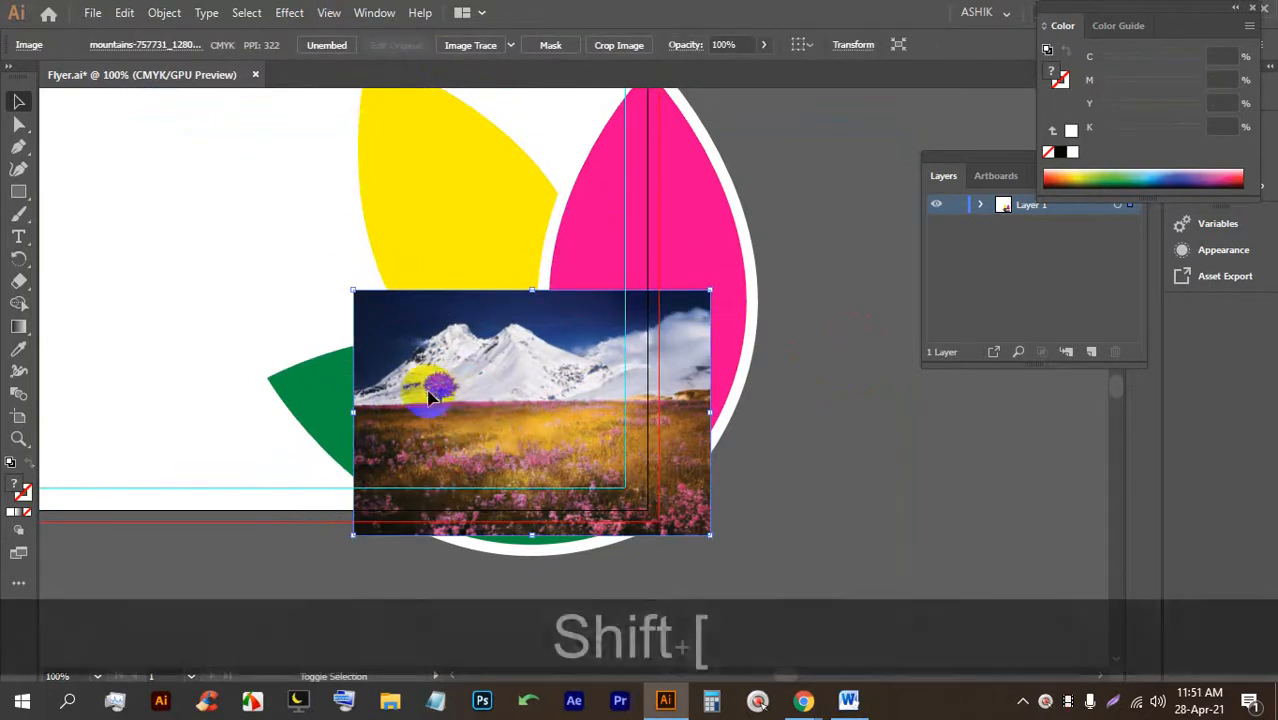
key(shift+bracketleft)
key(shift+bracketleft)
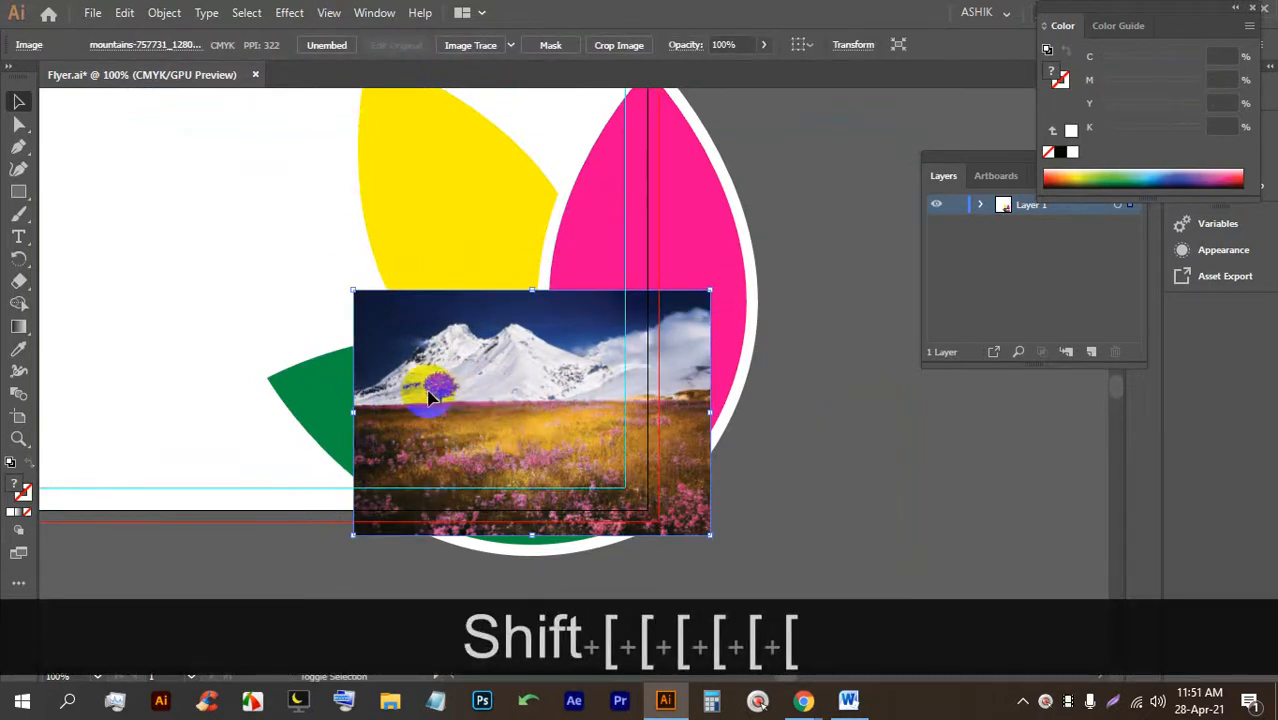
Send the photo behind the green leaf, select both and clip it inside with Ctrl+7.
click(838, 452)
shift+click(553, 414)
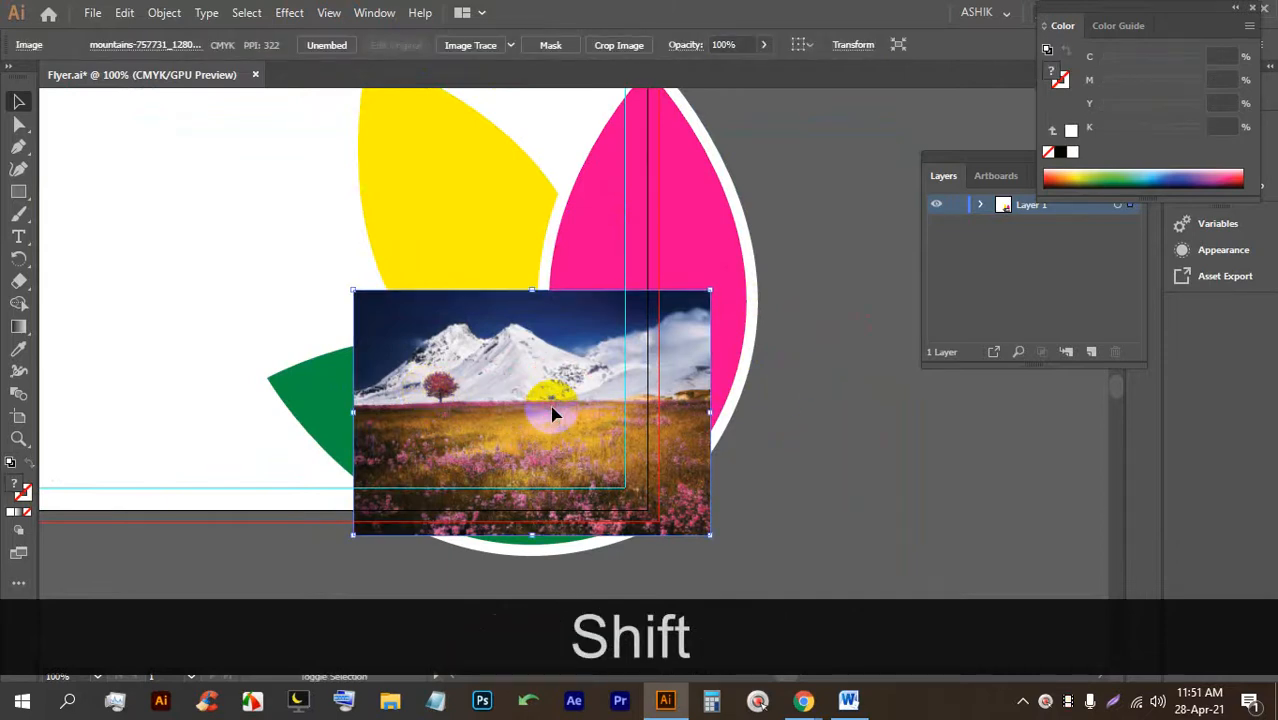
key(ctrl+shift+bracketleft)
click(770, 513)
click(688, 380)
shift+click(536, 410)
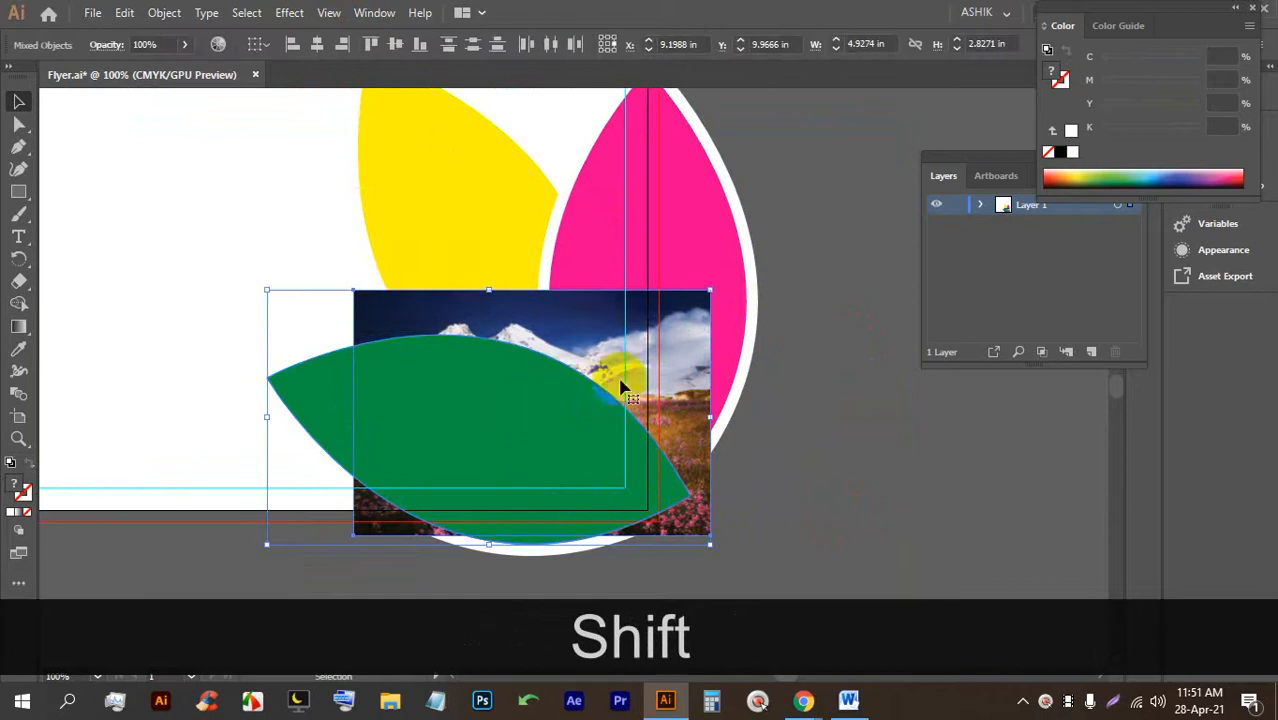
key(ctrl+7)
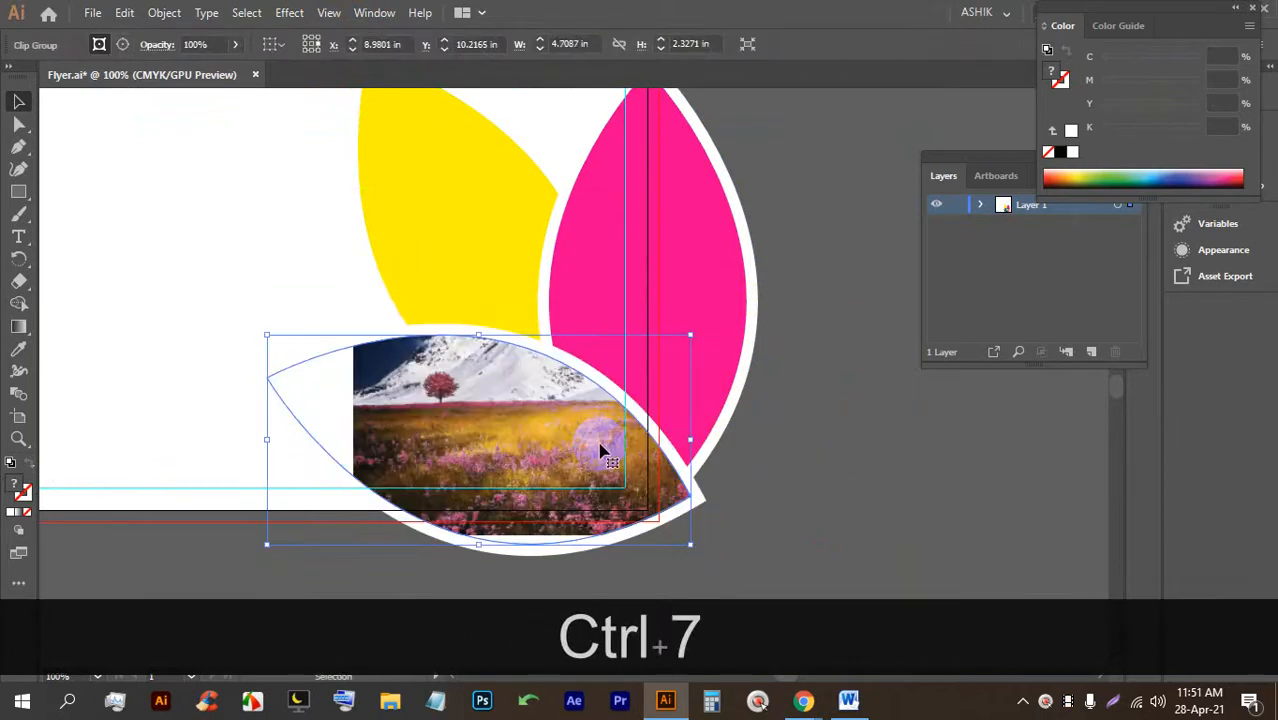
Inside the clip group, enlarge and shift the mountain-meadow photo until it fills the whole green leaf.
scroll(442, 399, down, 3)
scroll(442, 394, up, 3)
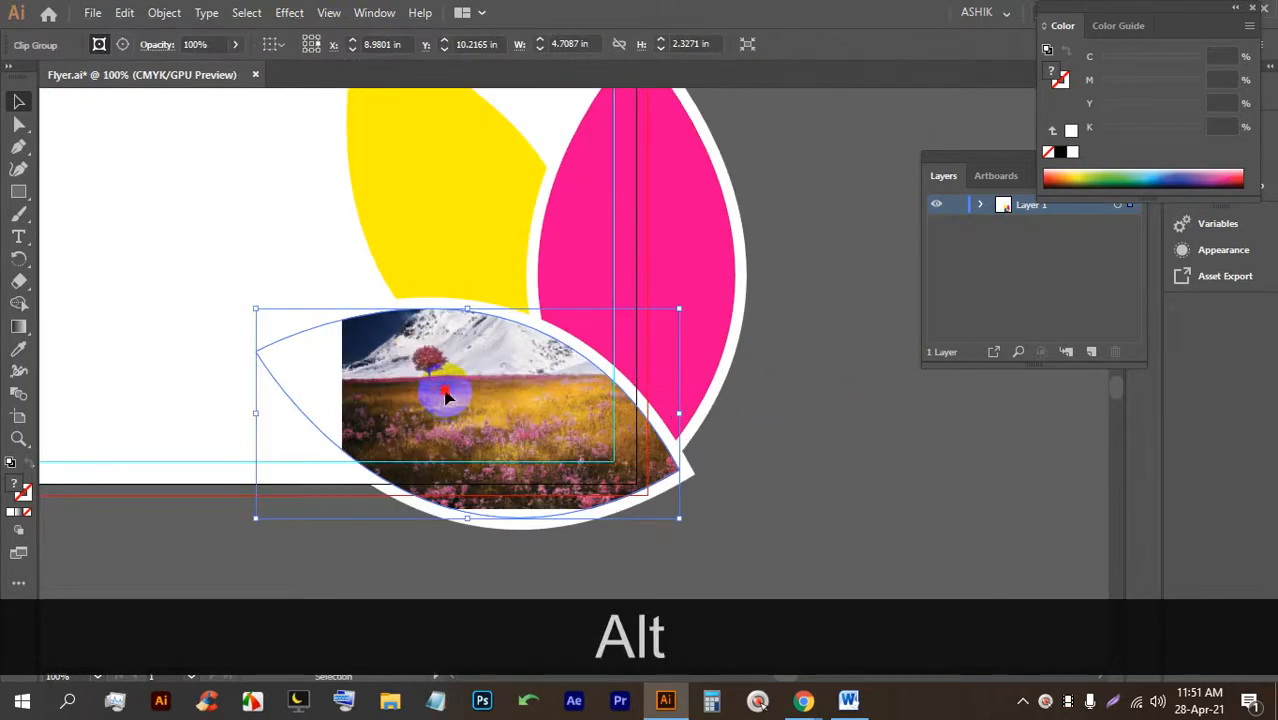
double_click(445, 394)
drag(459, 417, 414, 422)
drag(619, 498, 696, 551)
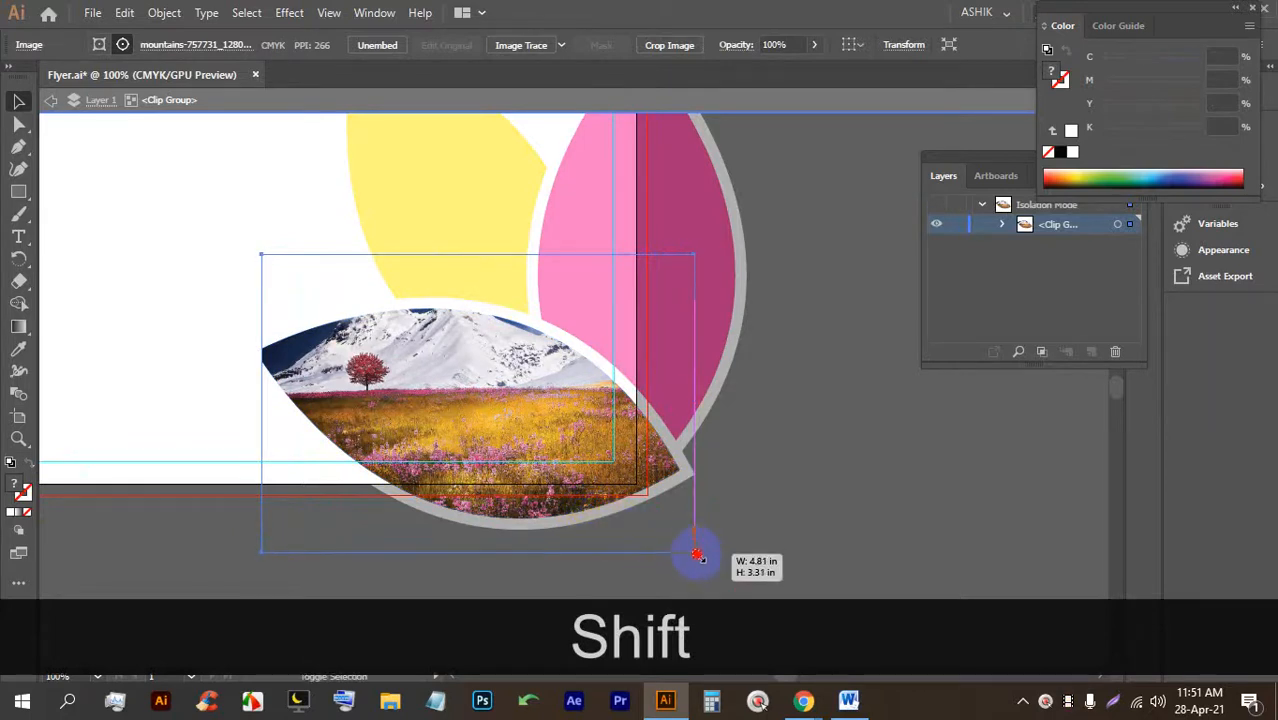
drag(697, 556, 708, 561)
drag(598, 518, 569, 516)
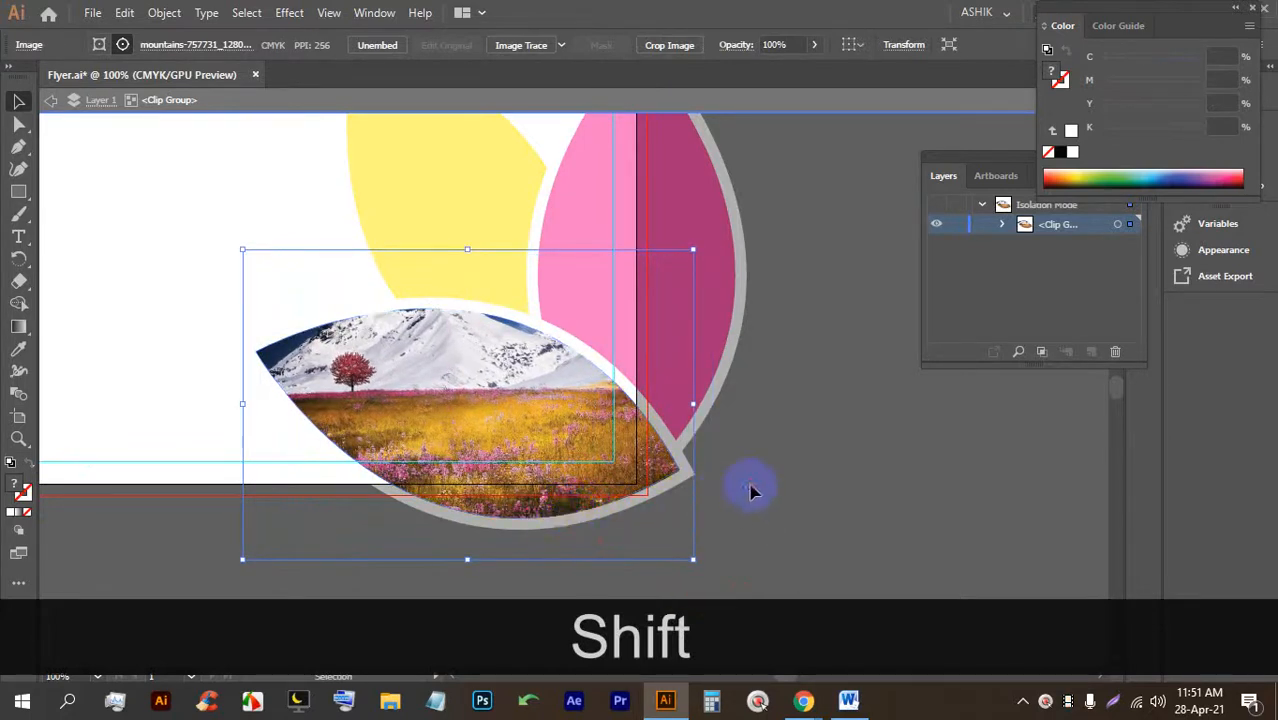
double_click(752, 490)
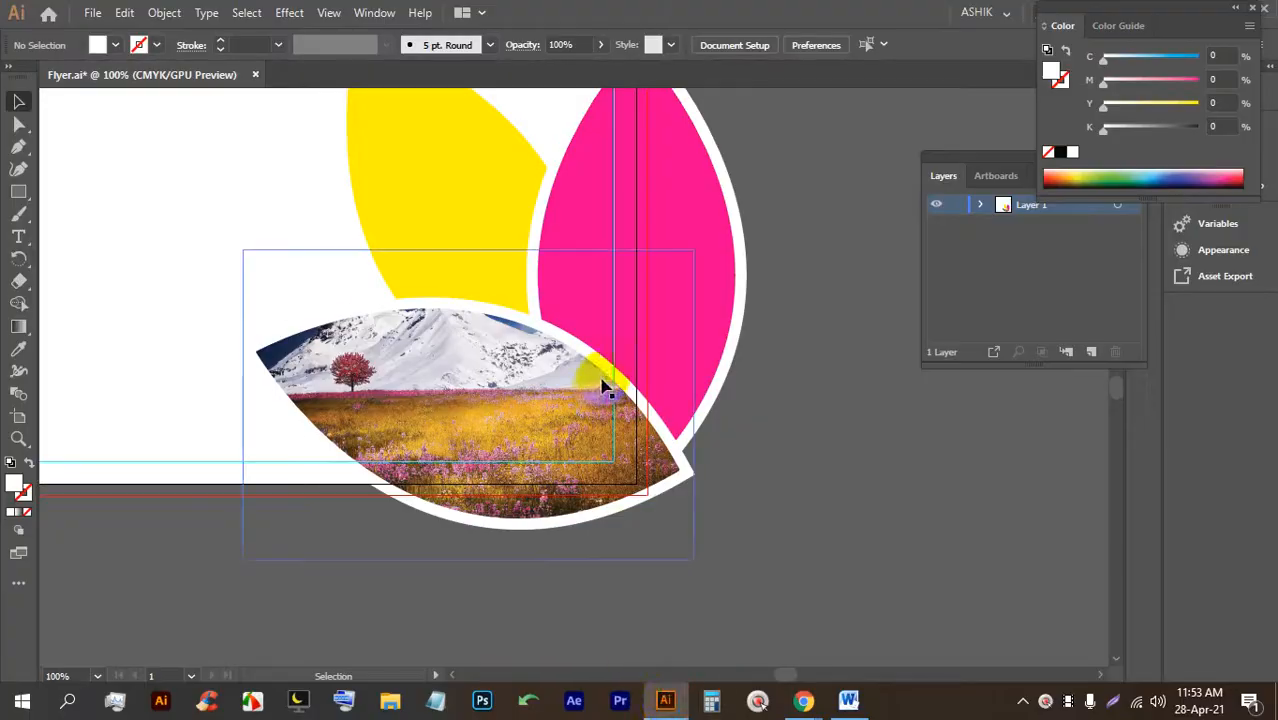
scroll(600, 390, down, 1)
scroll(597, 396, up, 1)
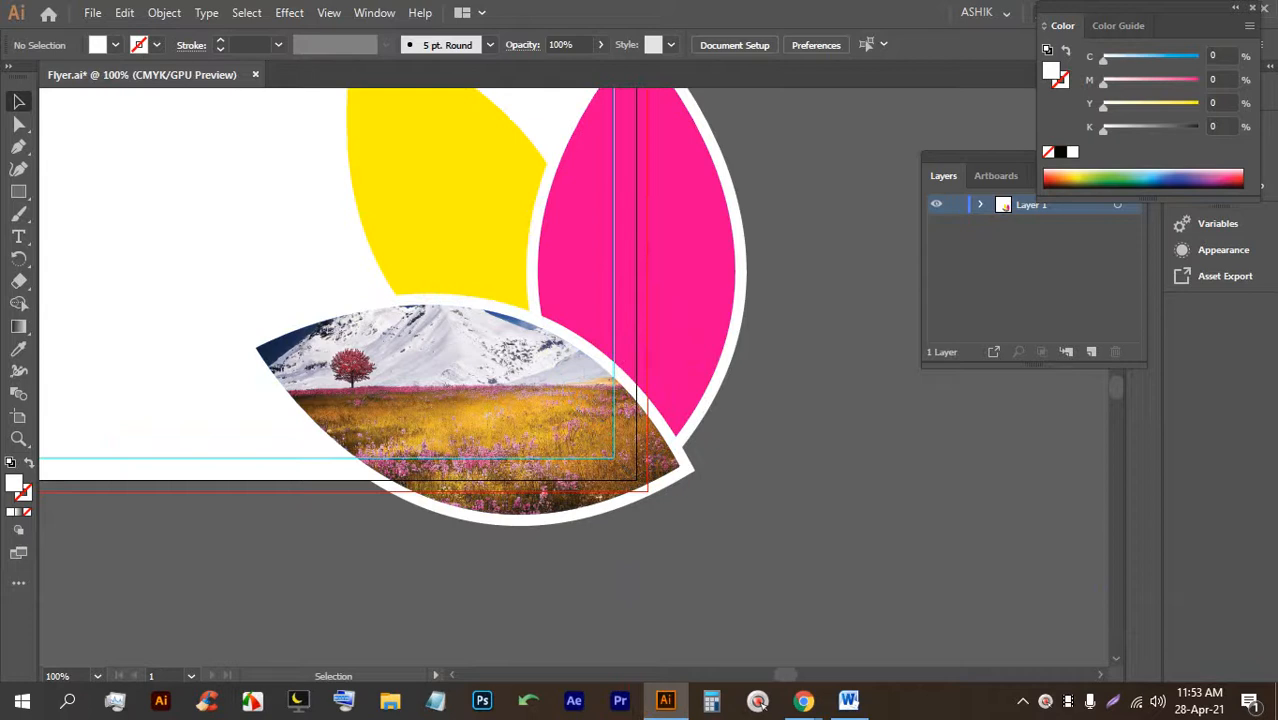
Switch to Chrome's Pixabay flower search tab and scroll back to the top.
mouse_move(803, 700)
click(700, 586)
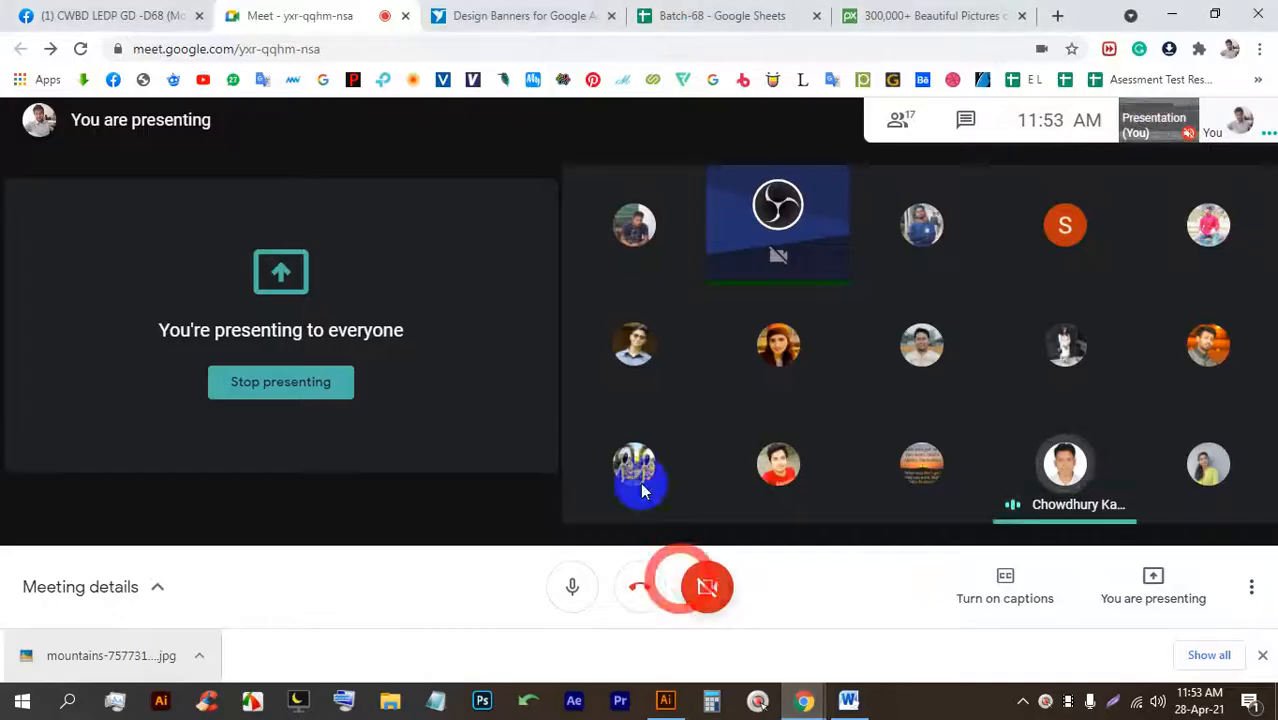
click(895, 16)
scroll(352, 230, up, 15)
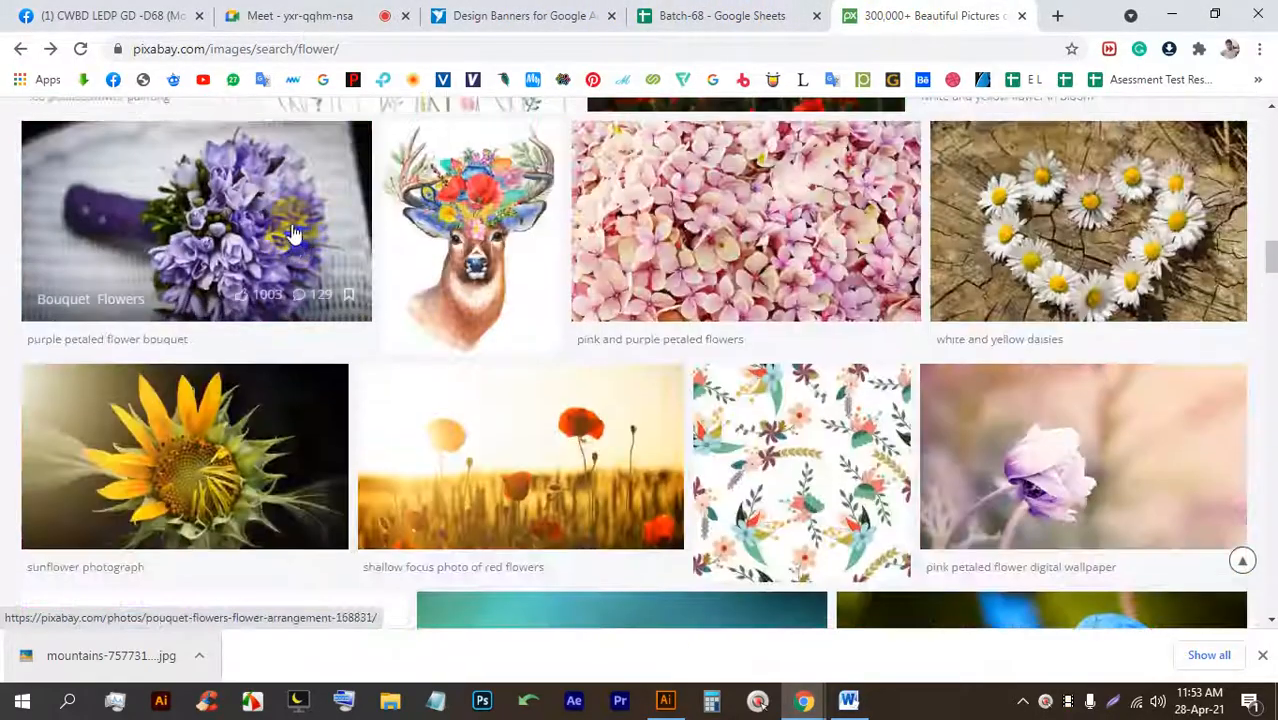
scroll(370, 230, up, 10)
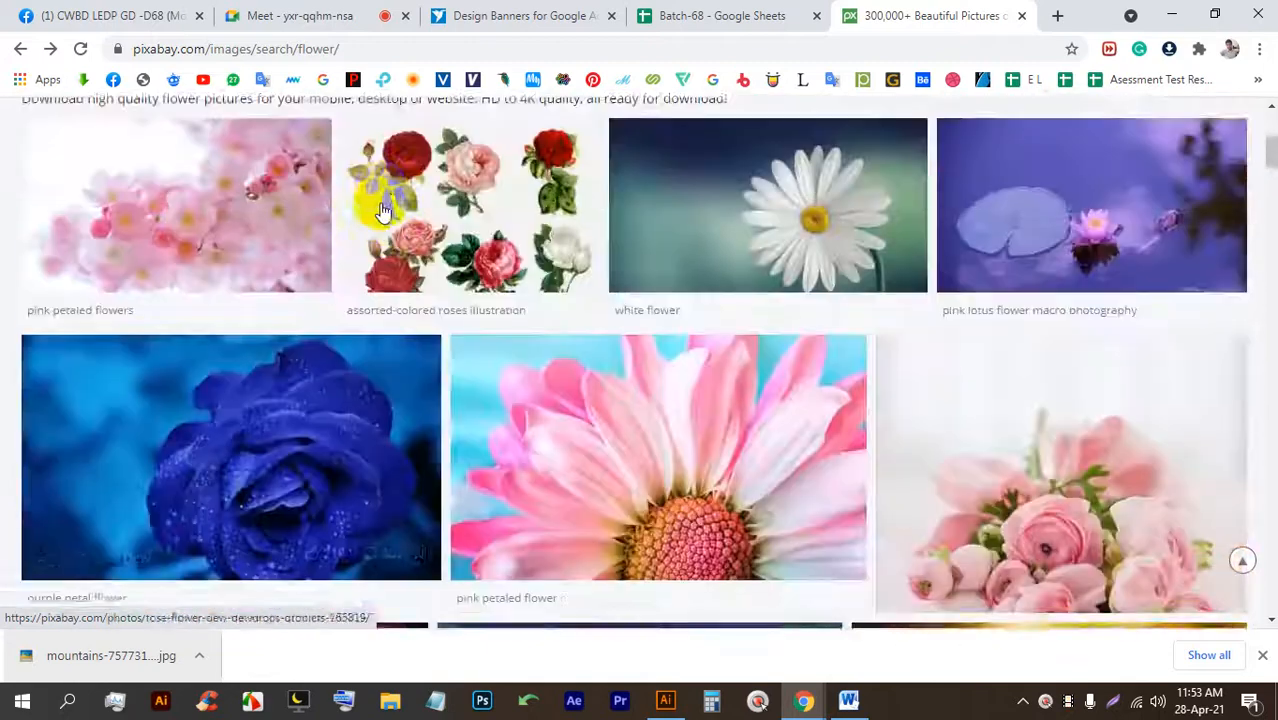
Edit the search query to 'sun flower' and run the search.
click(180, 124)
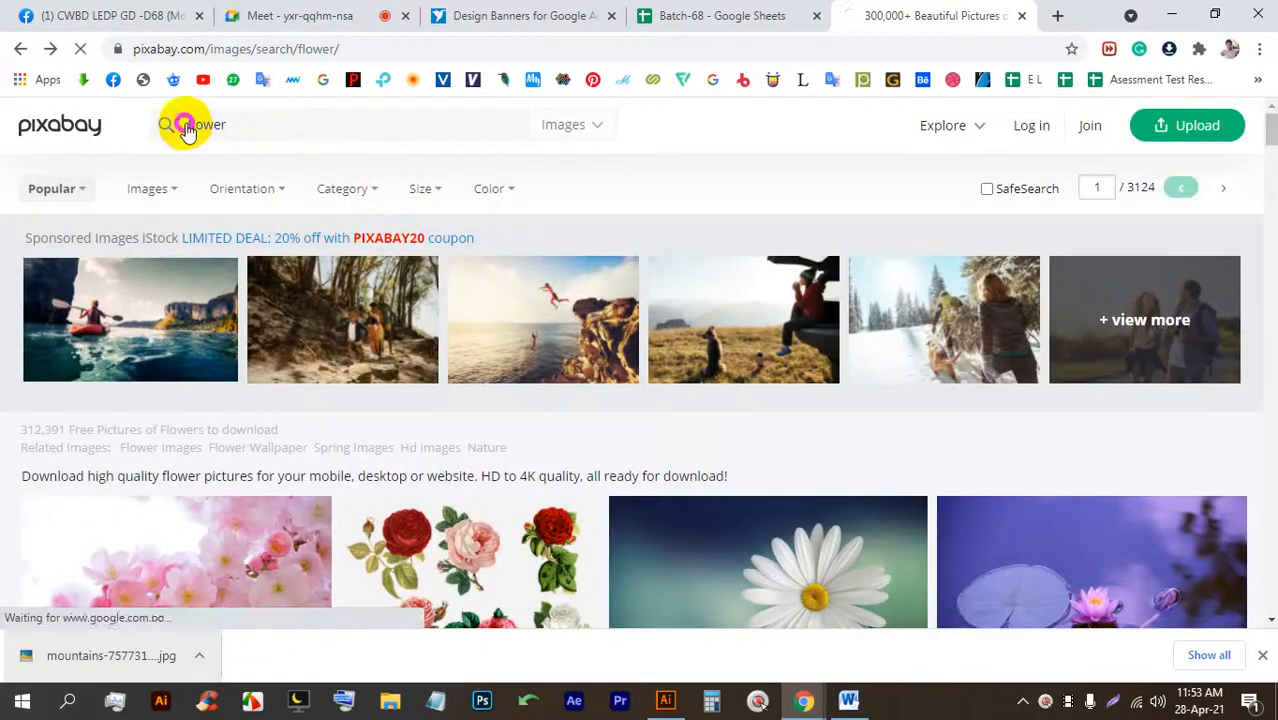
key(Left)
key(Left)
text(sun)
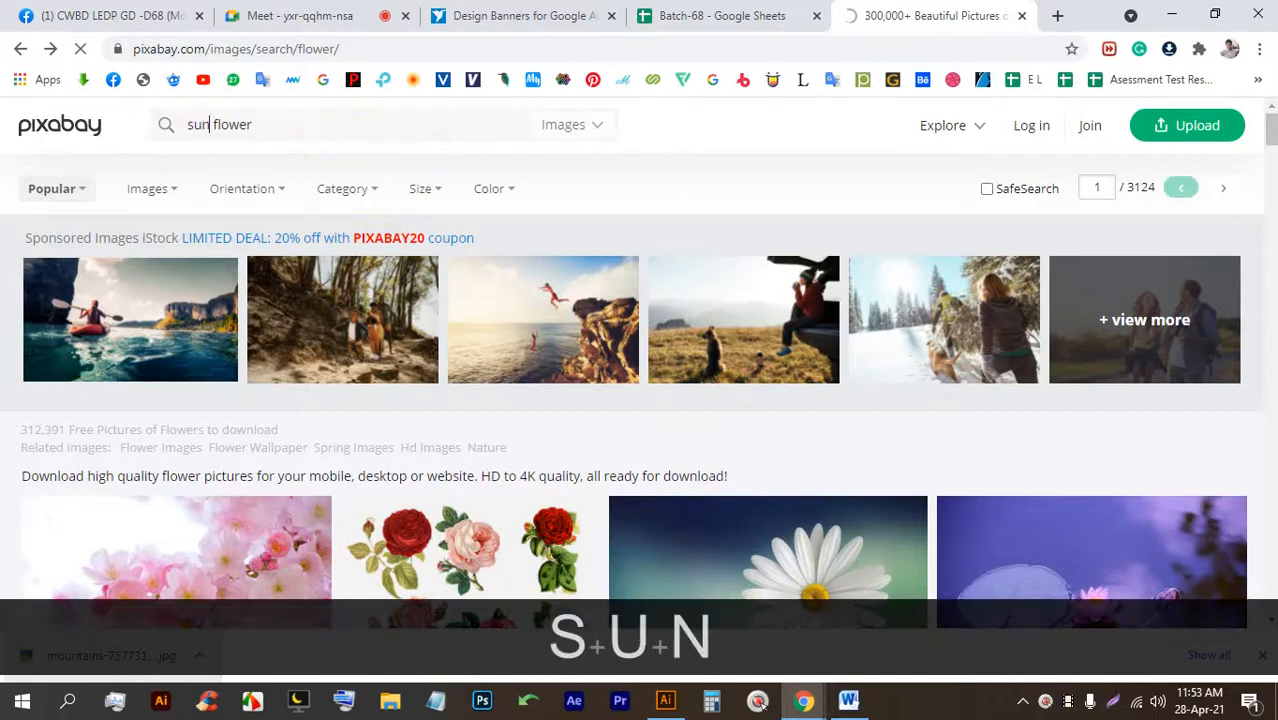
key(Return)
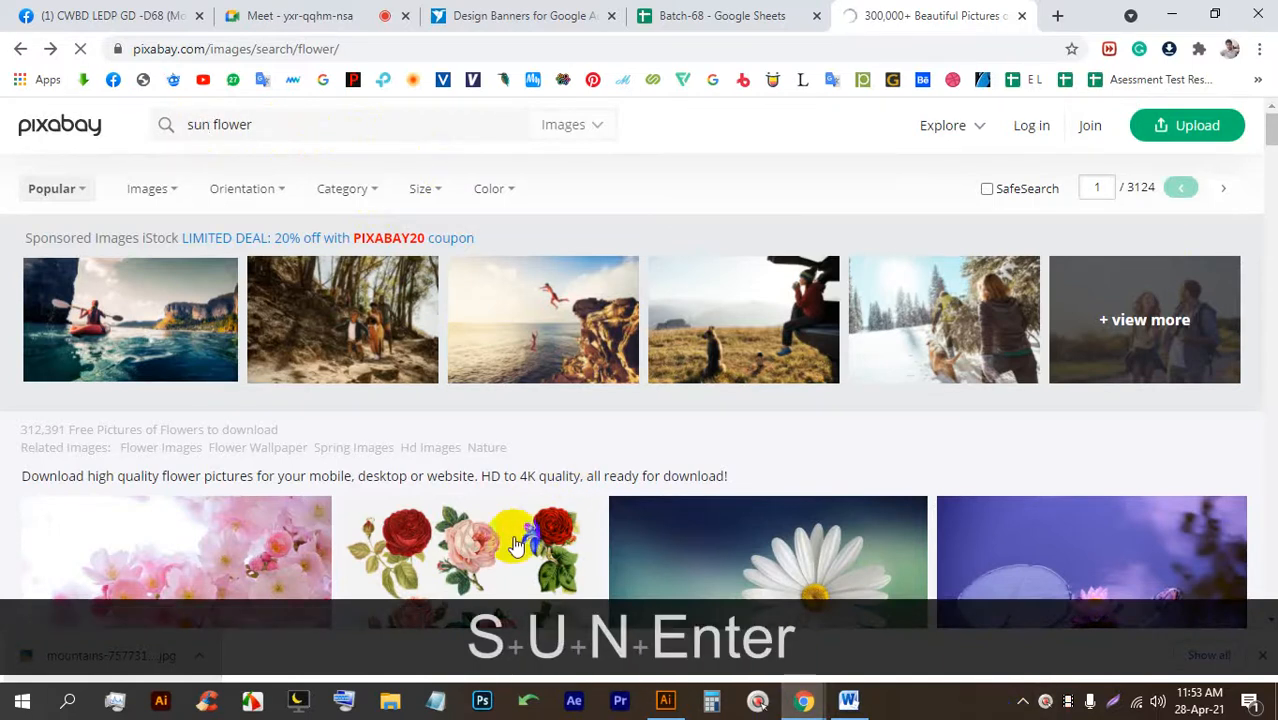
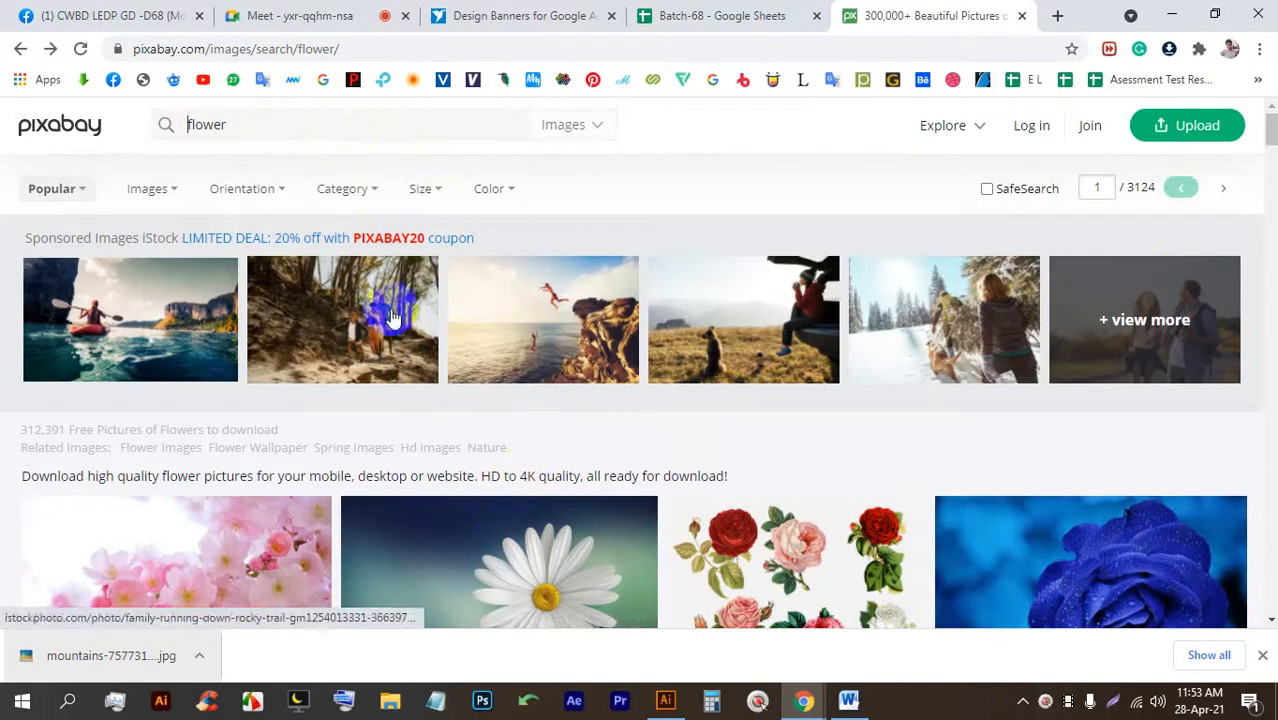
Search Pixabay for 'sunflower' and open the photo of sunflowers beside tall trees.
text(sun)
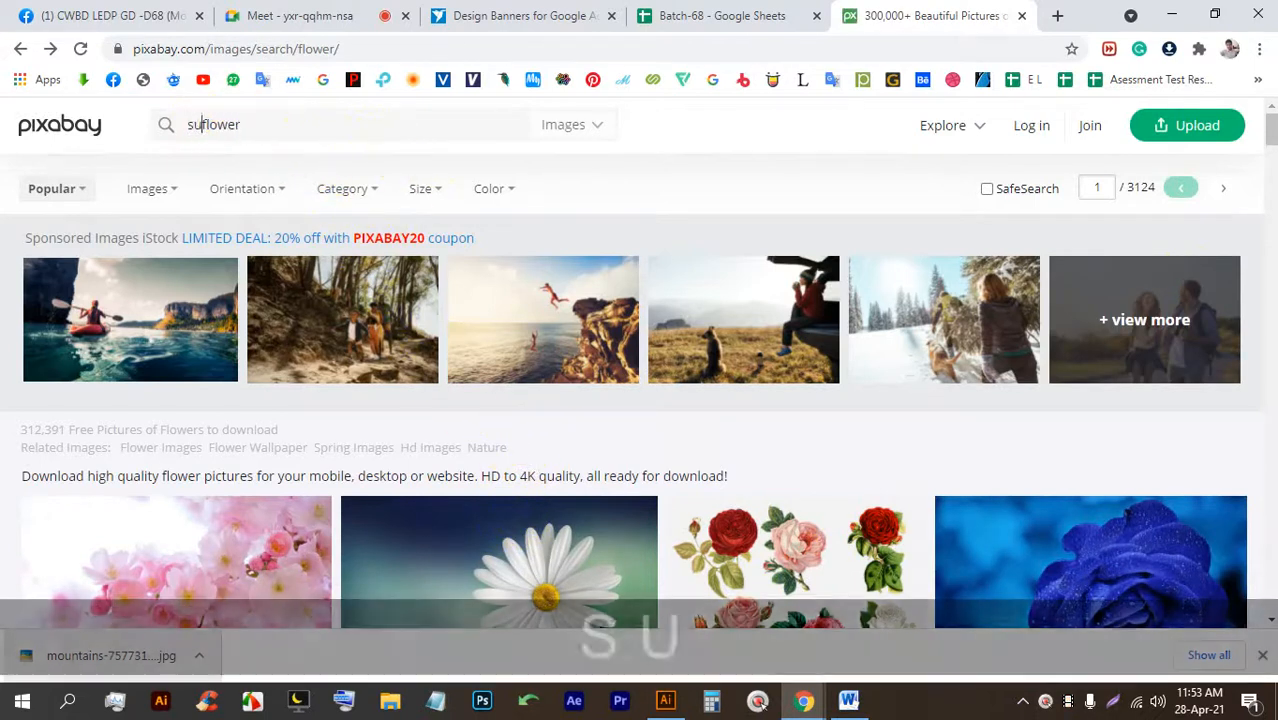
key(Return)
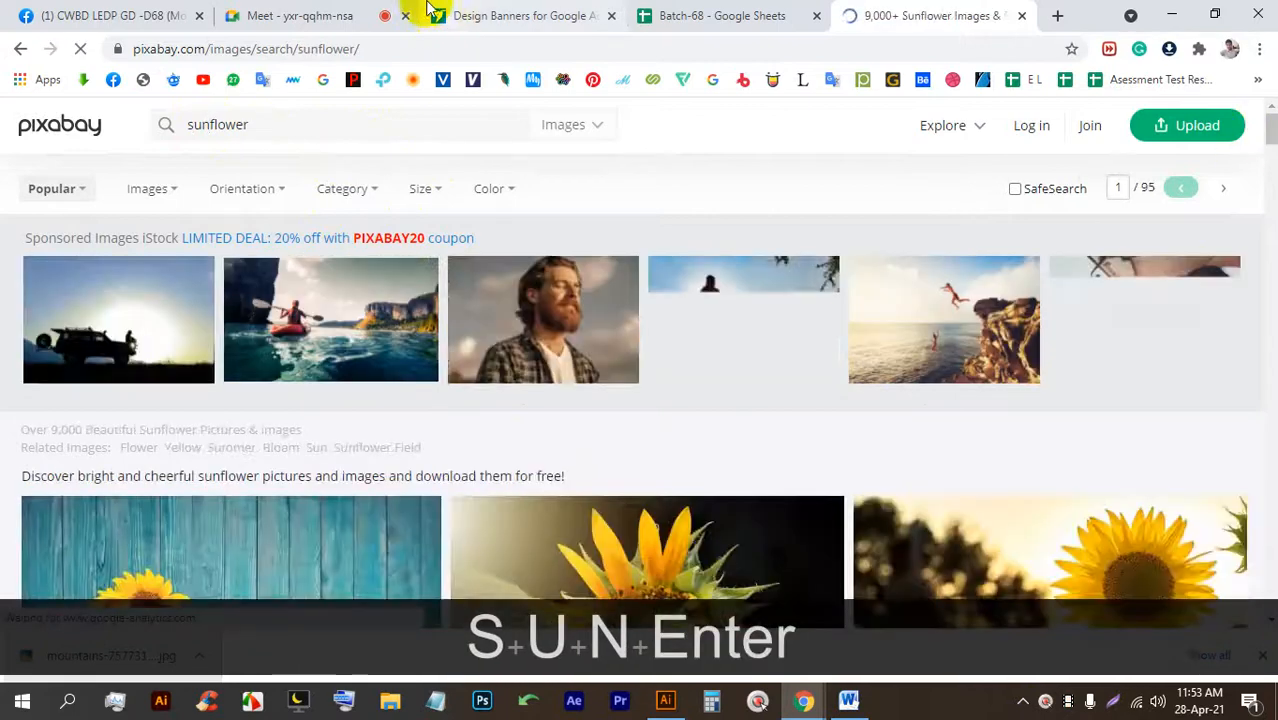
scroll(876, 257, down, 5)
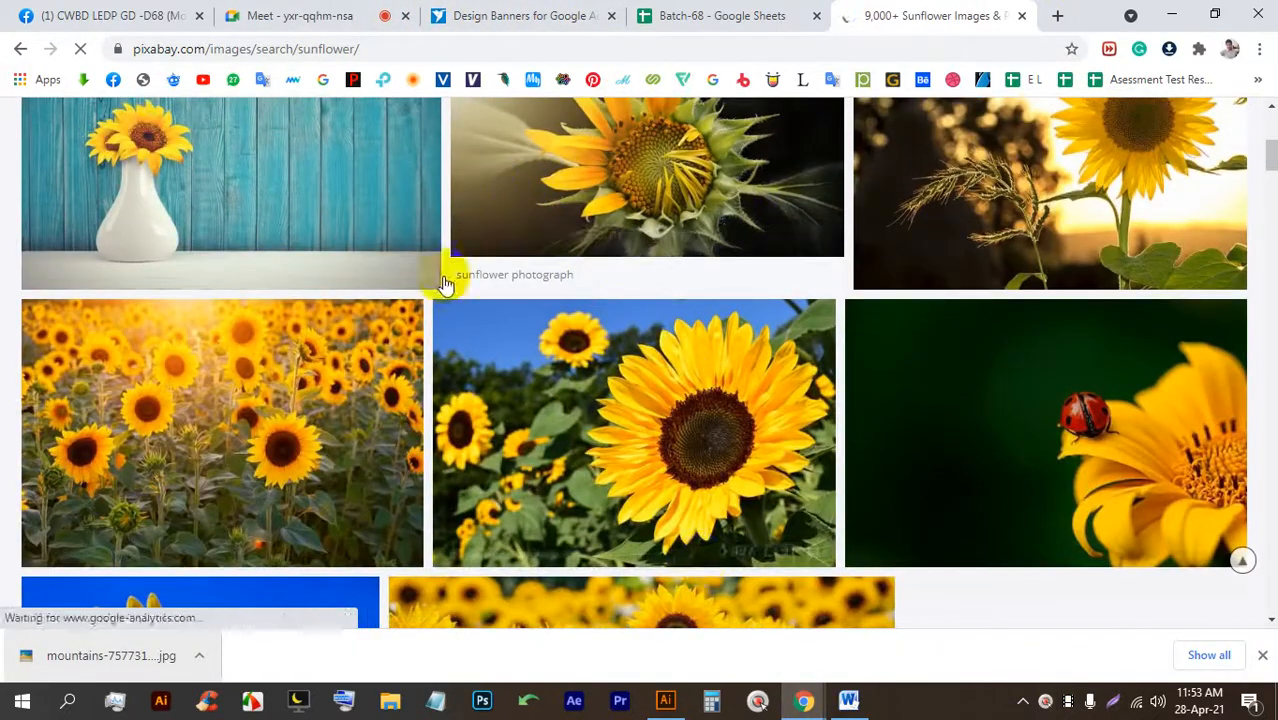
scroll(338, 247, down, 4)
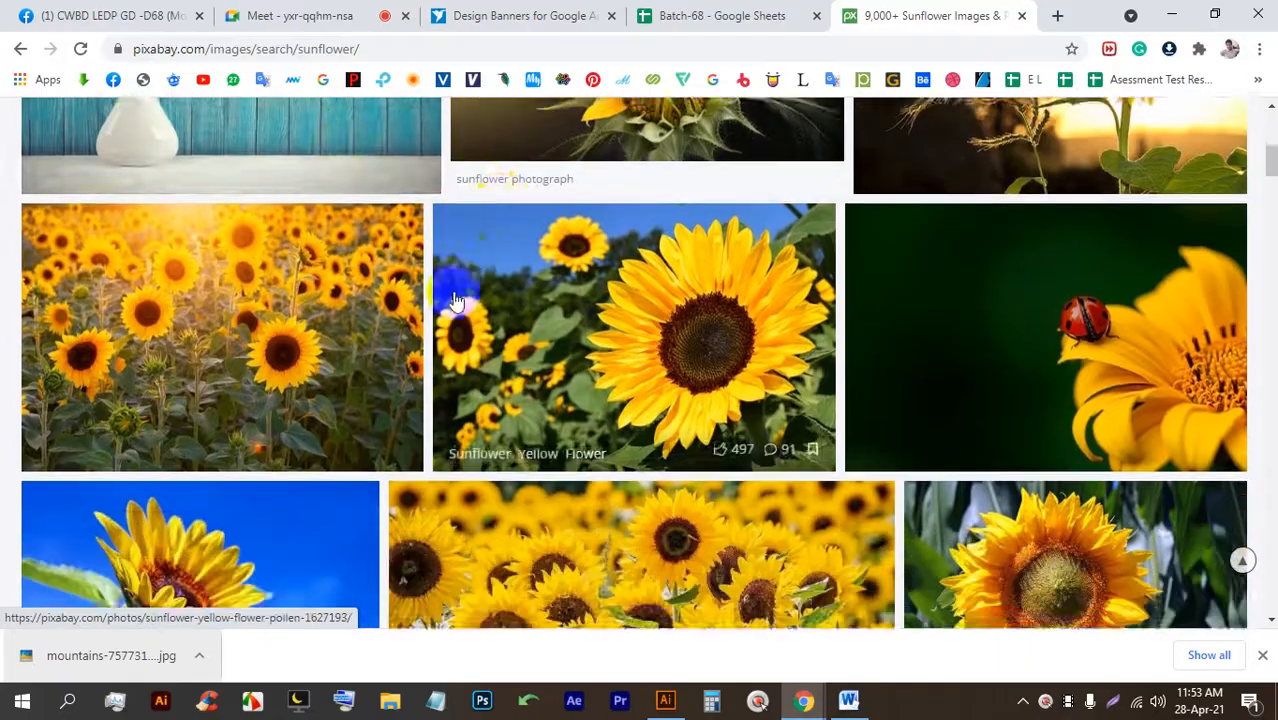
scroll(170, 322, up, 4)
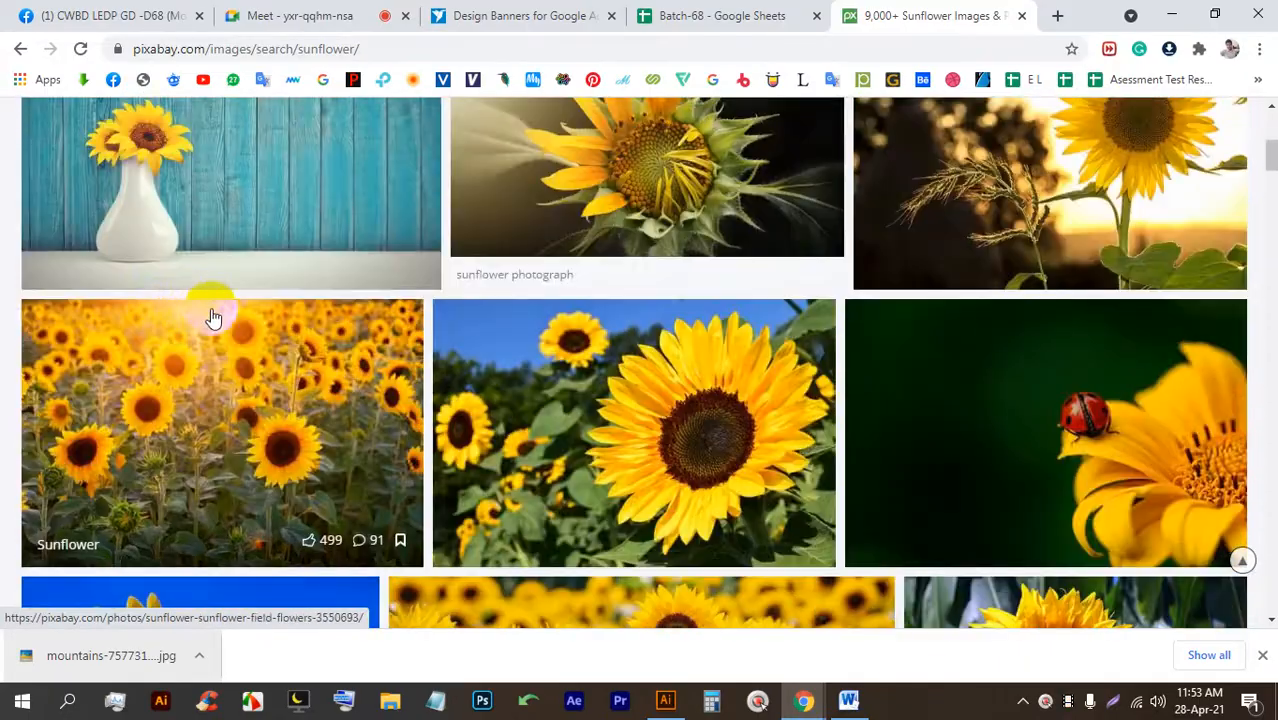
scroll(211, 317, down, 8)
scroll(560, 272, up, 2)
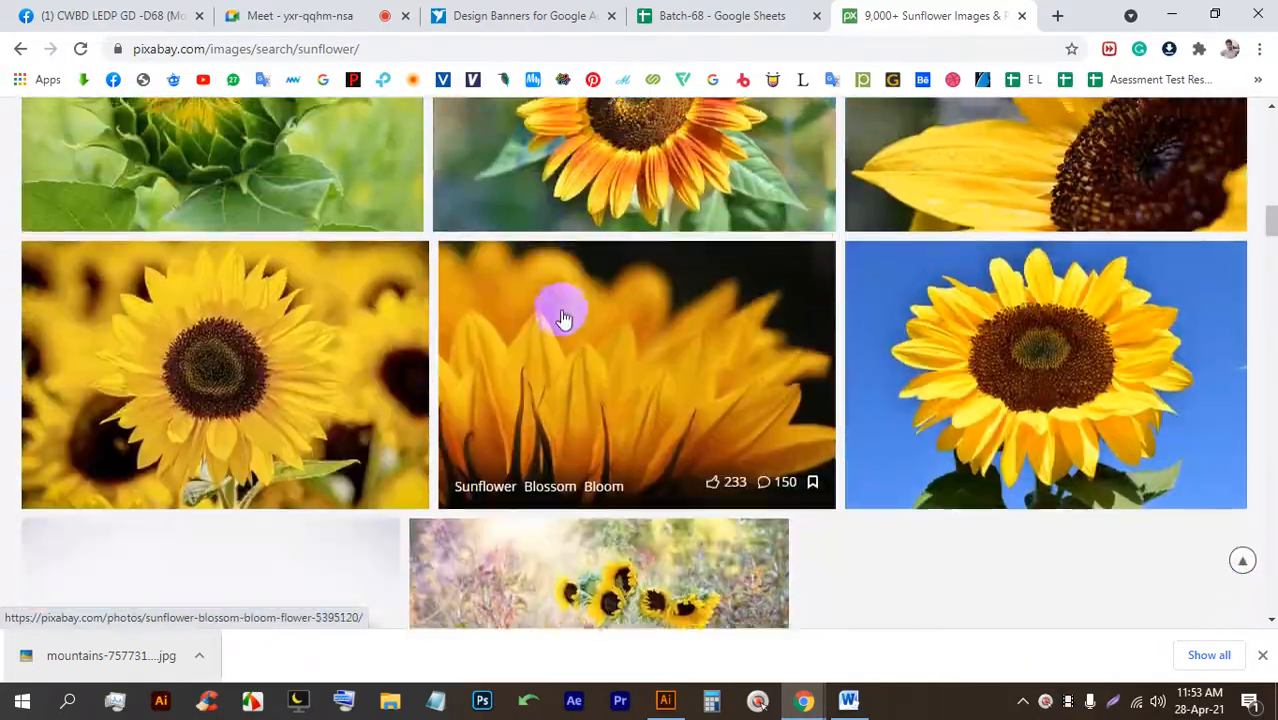
scroll(562, 320, down, 7)
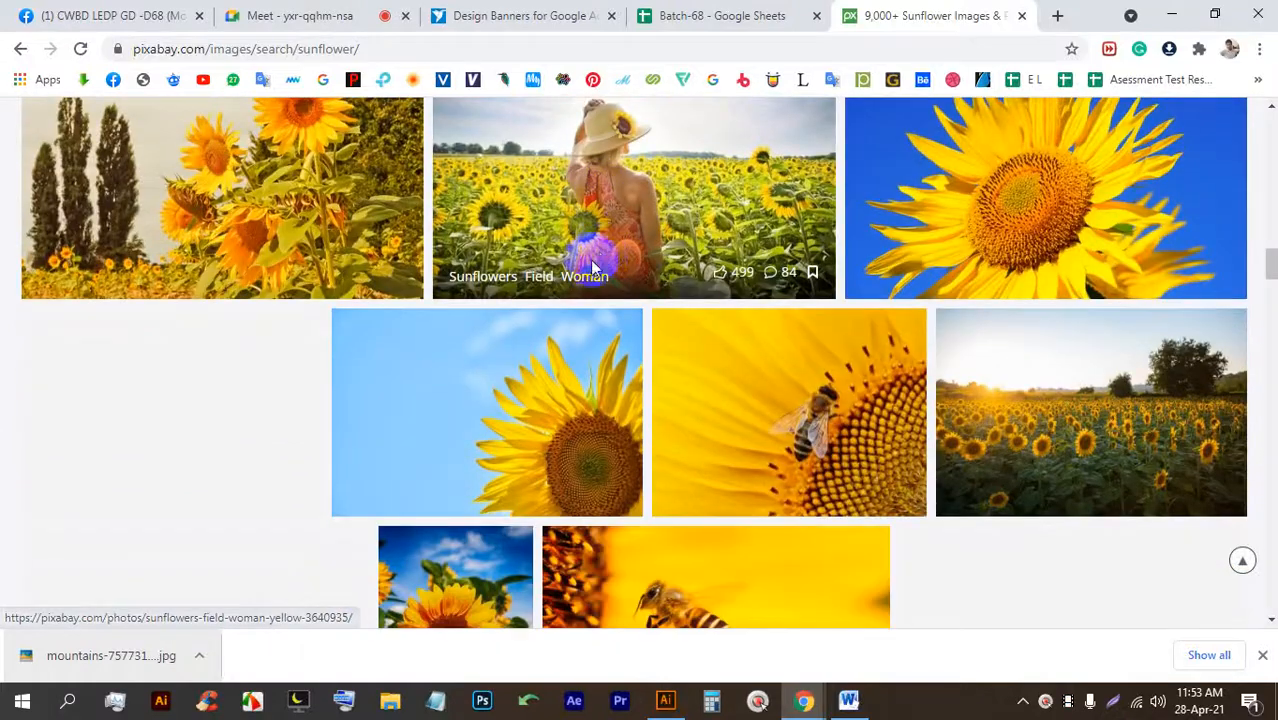
scroll(492, 310, up, 2)
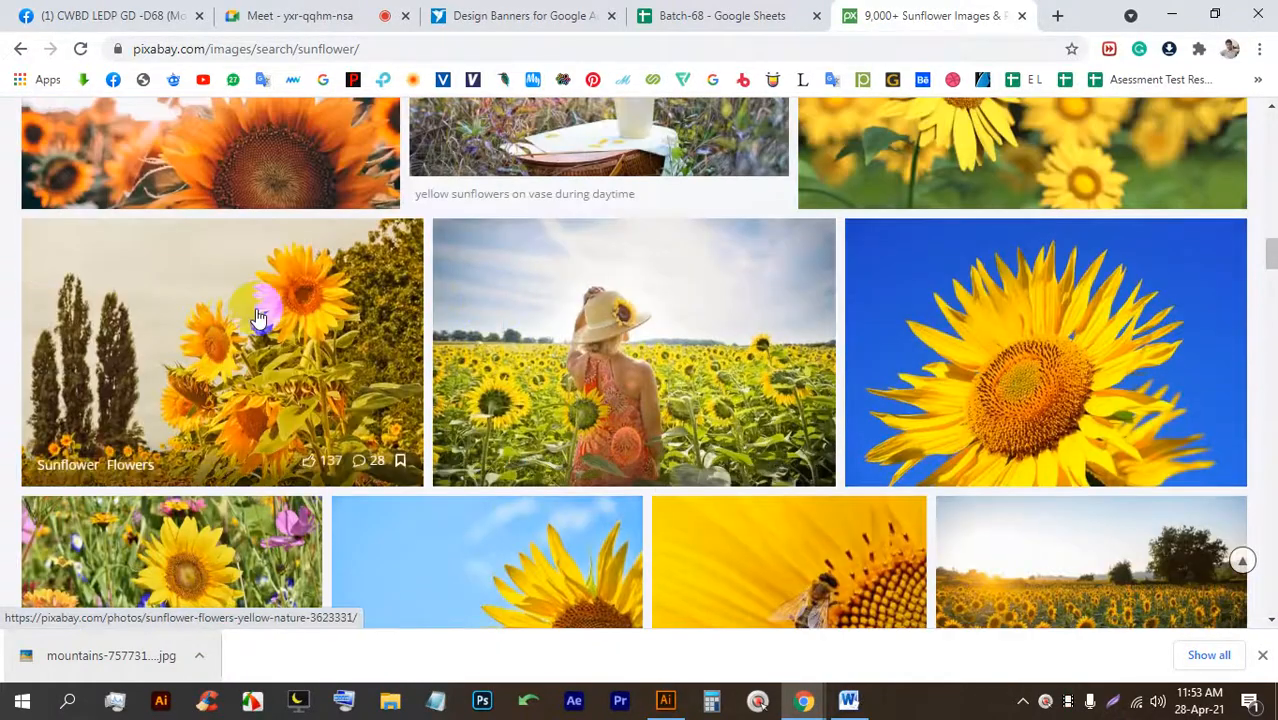
click(257, 313)
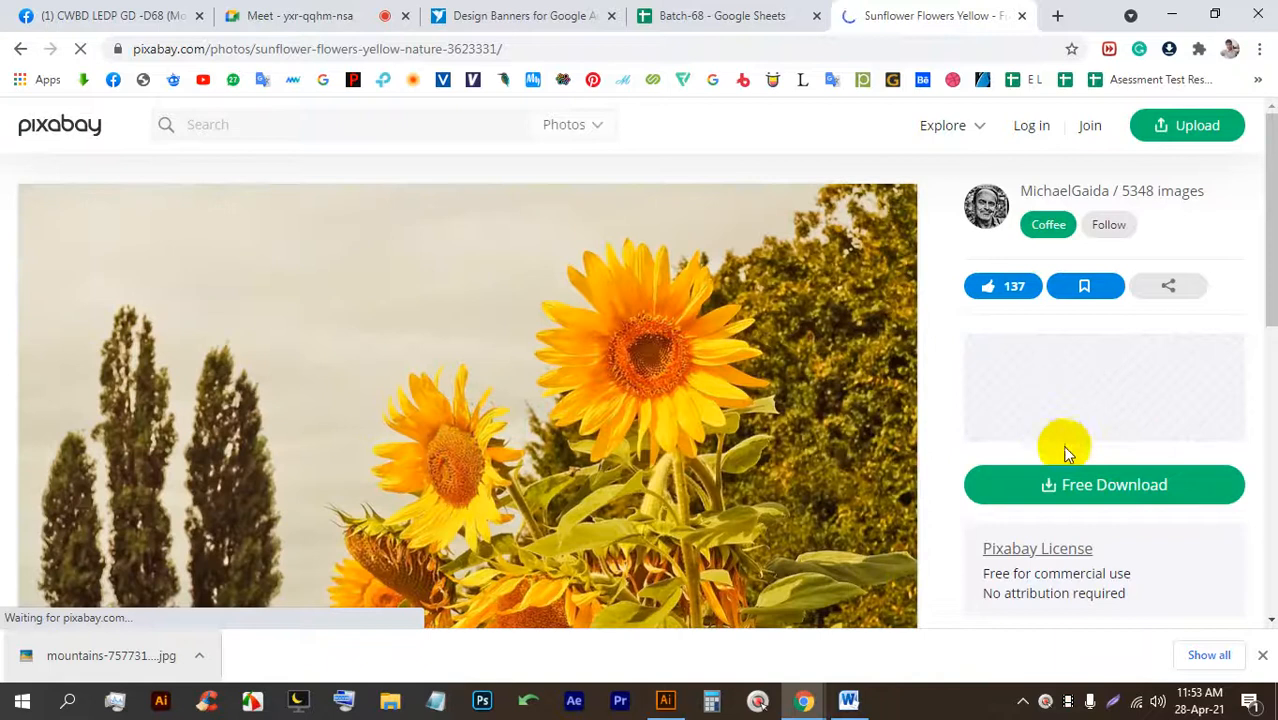
Request the sunflower photo's free download at 1920×1280, dismissing the sign-up prompt.
click(1073, 486)
click(1030, 387)
click(1048, 428)
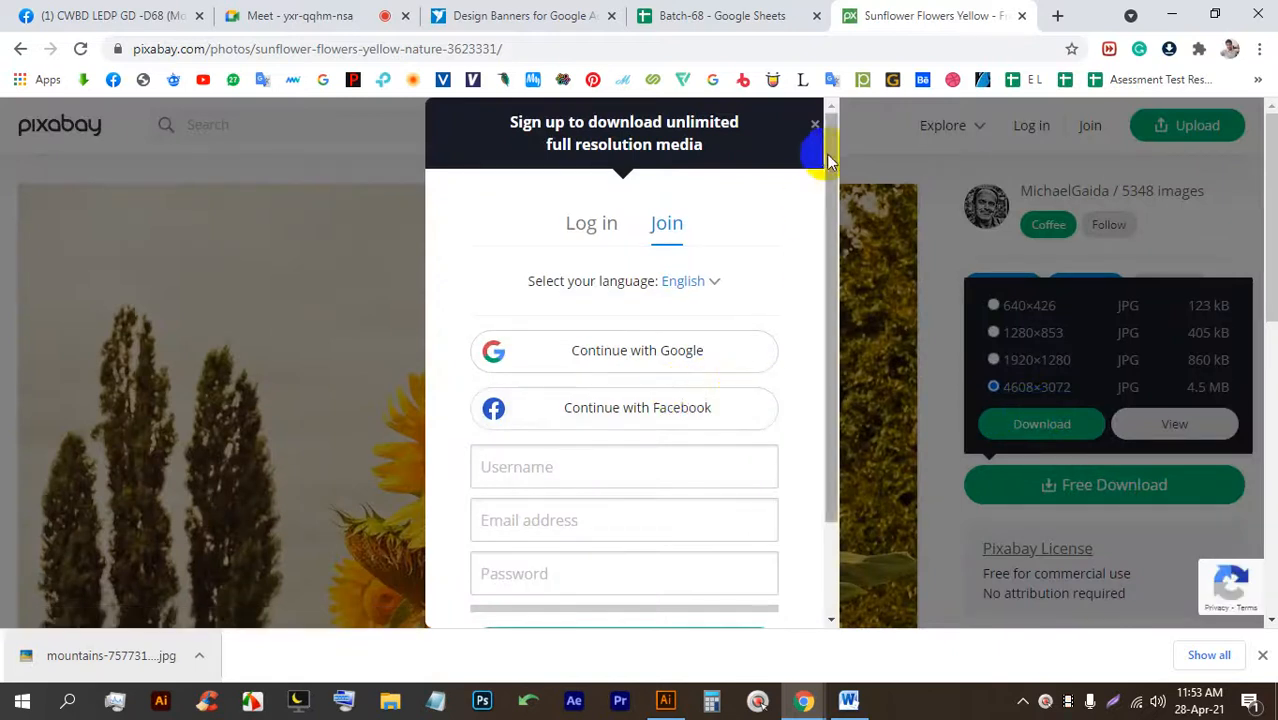
click(815, 125)
click(1078, 485)
click(1060, 424)
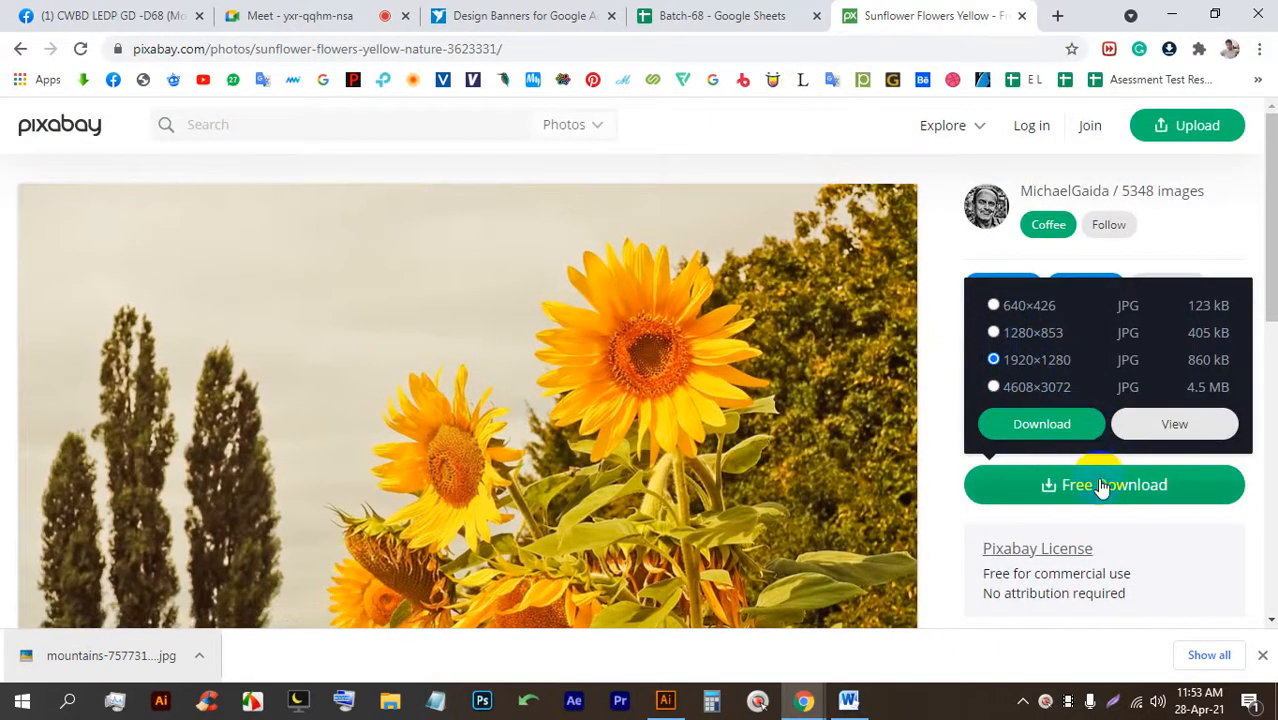
click(1058, 428)
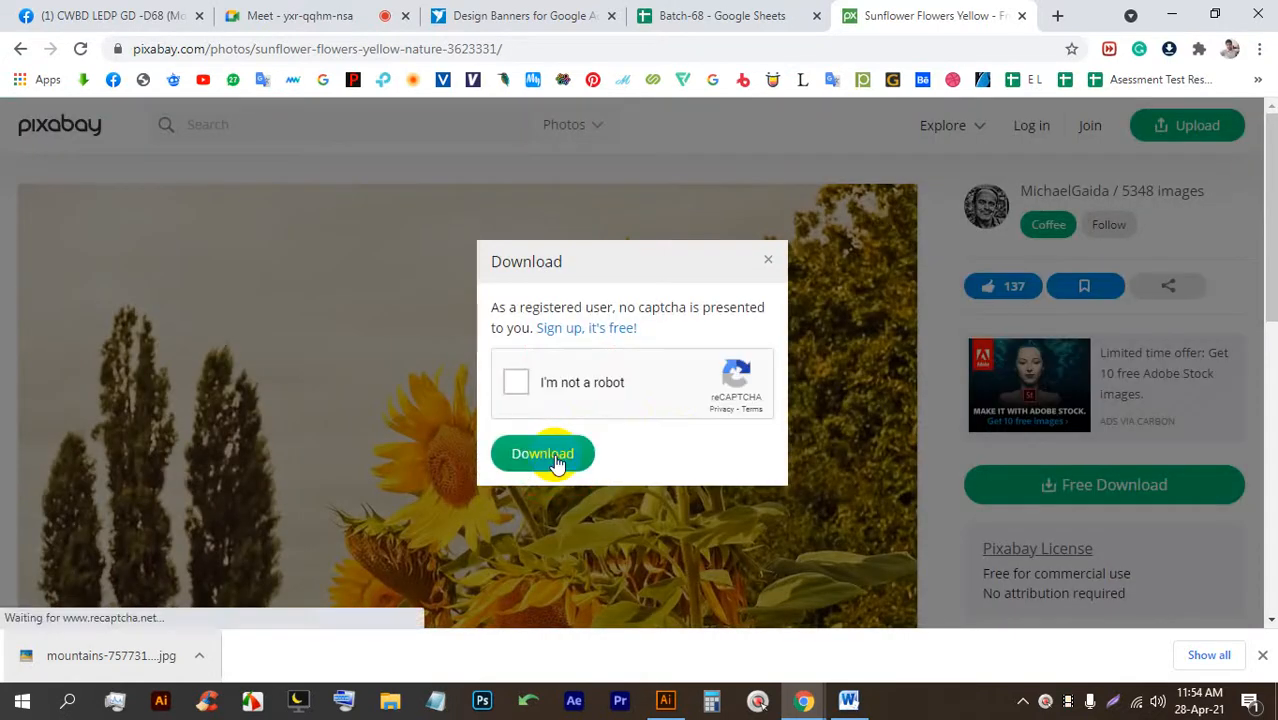
Start the reCAPTCHA check and pass the motorcycle image challenge.
click(516, 382)
click(546, 451)
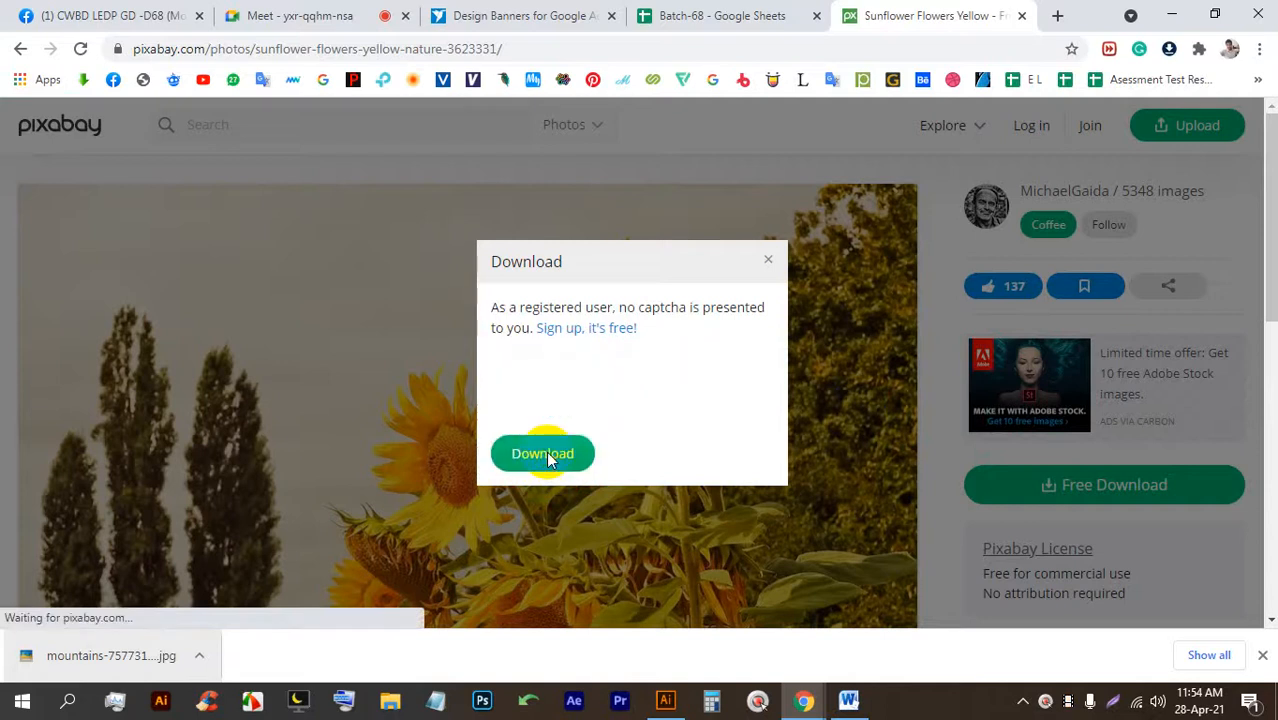
click(515, 380)
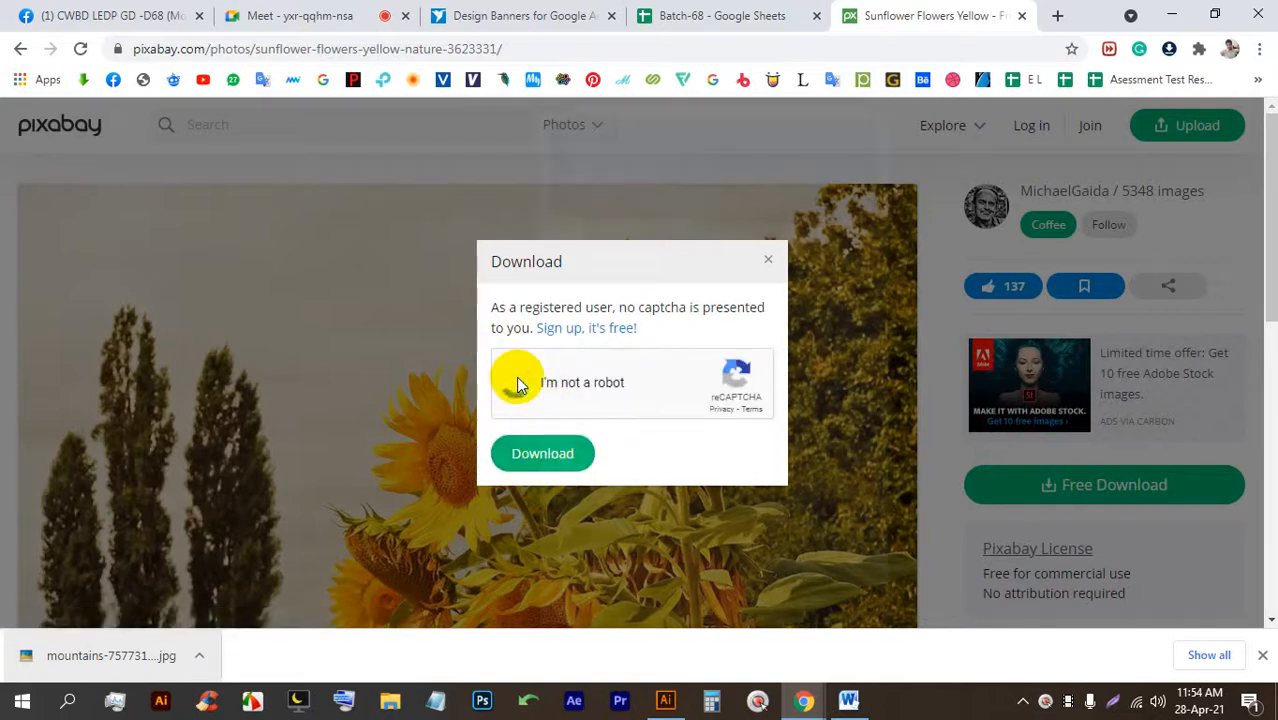
click(698, 422)
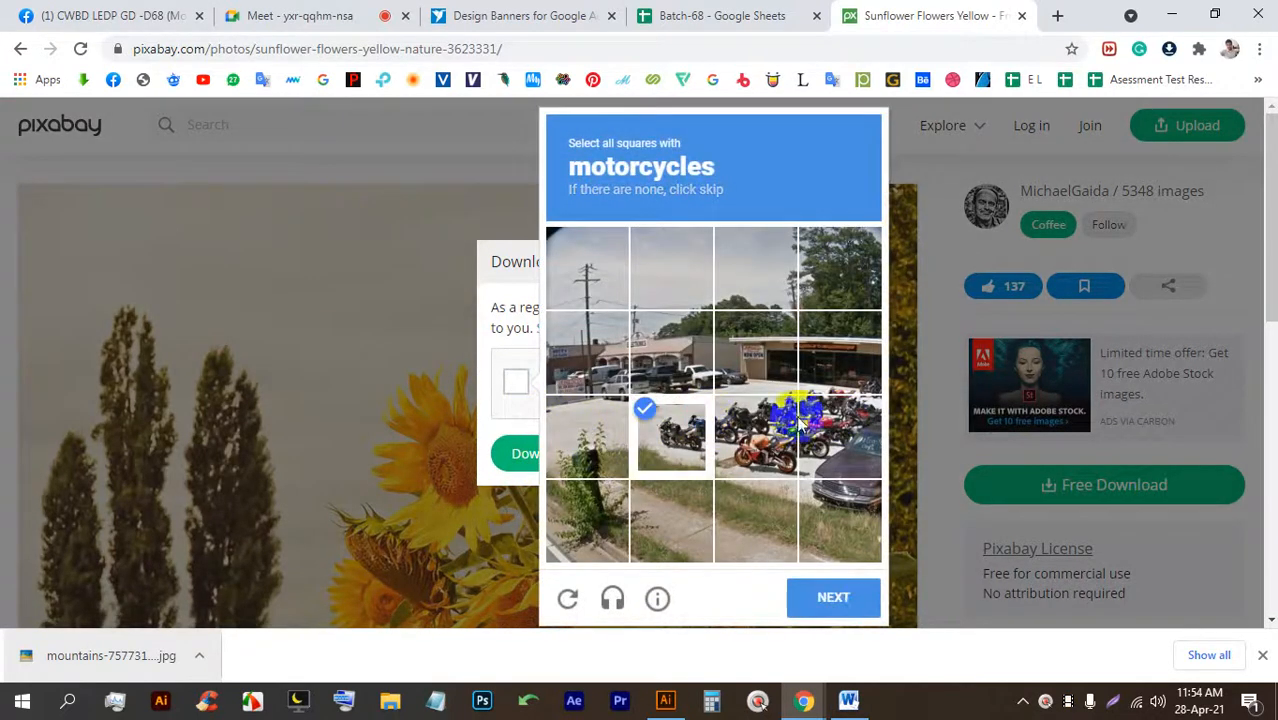
click(835, 425)
click(742, 450)
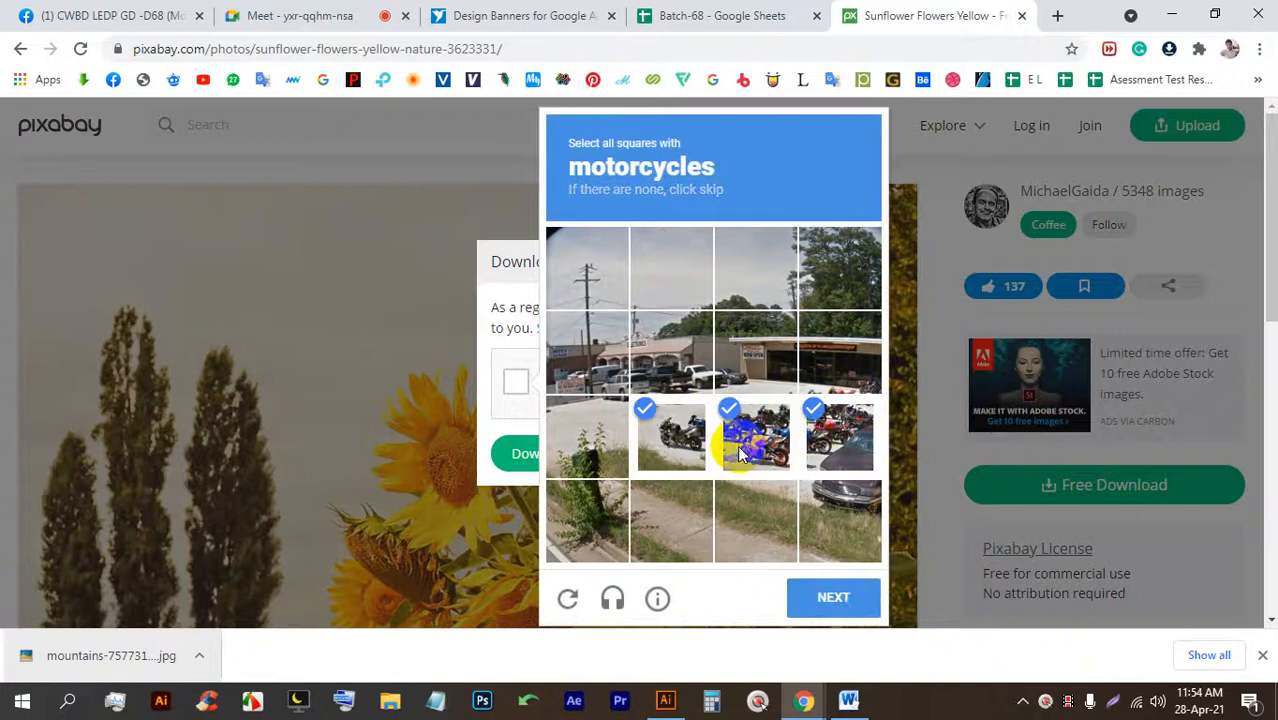
click(847, 380)
click(860, 505)
click(855, 620)
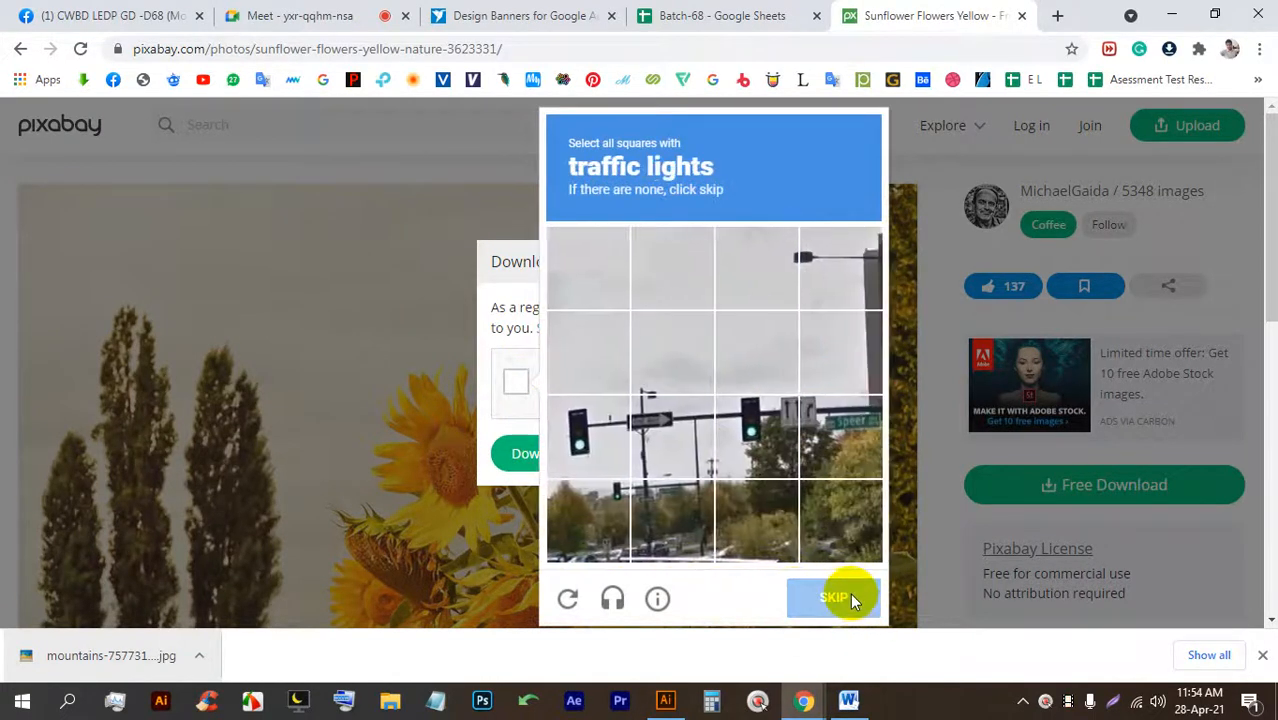
Pass the traffic-lights challenge and download the sunflower photo.
click(777, 453)
click(611, 452)
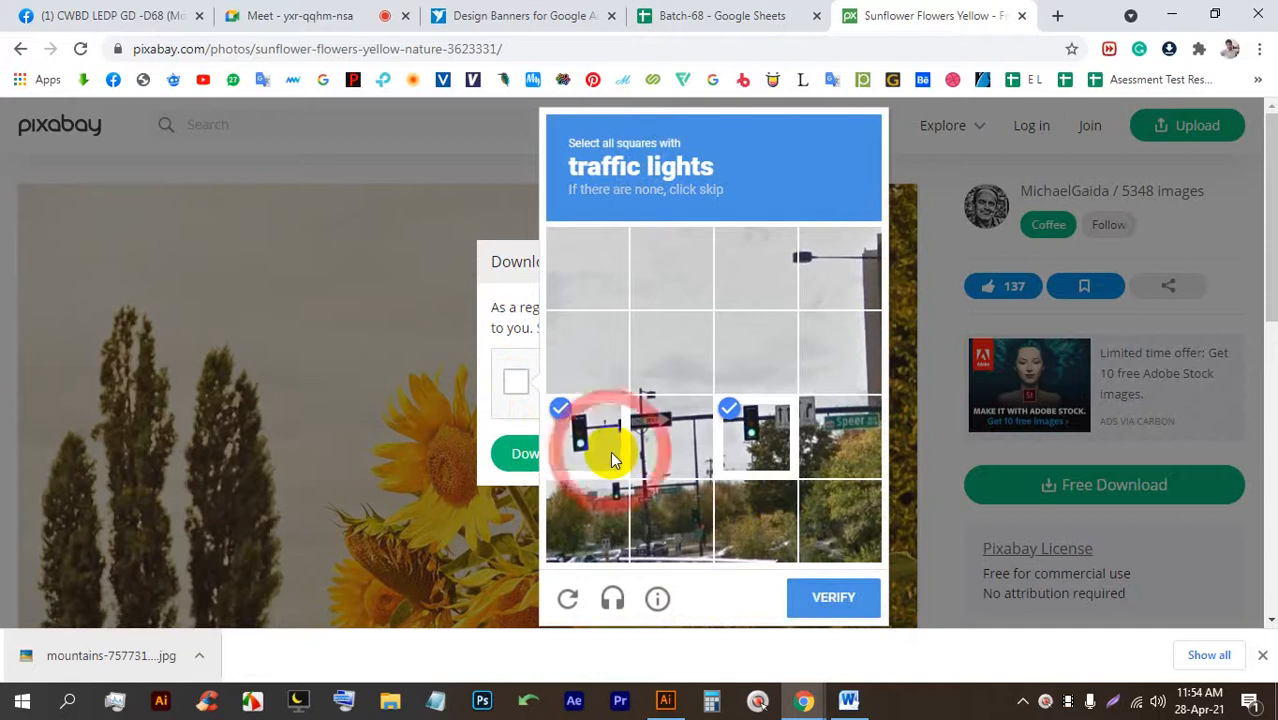
click(603, 521)
click(825, 596)
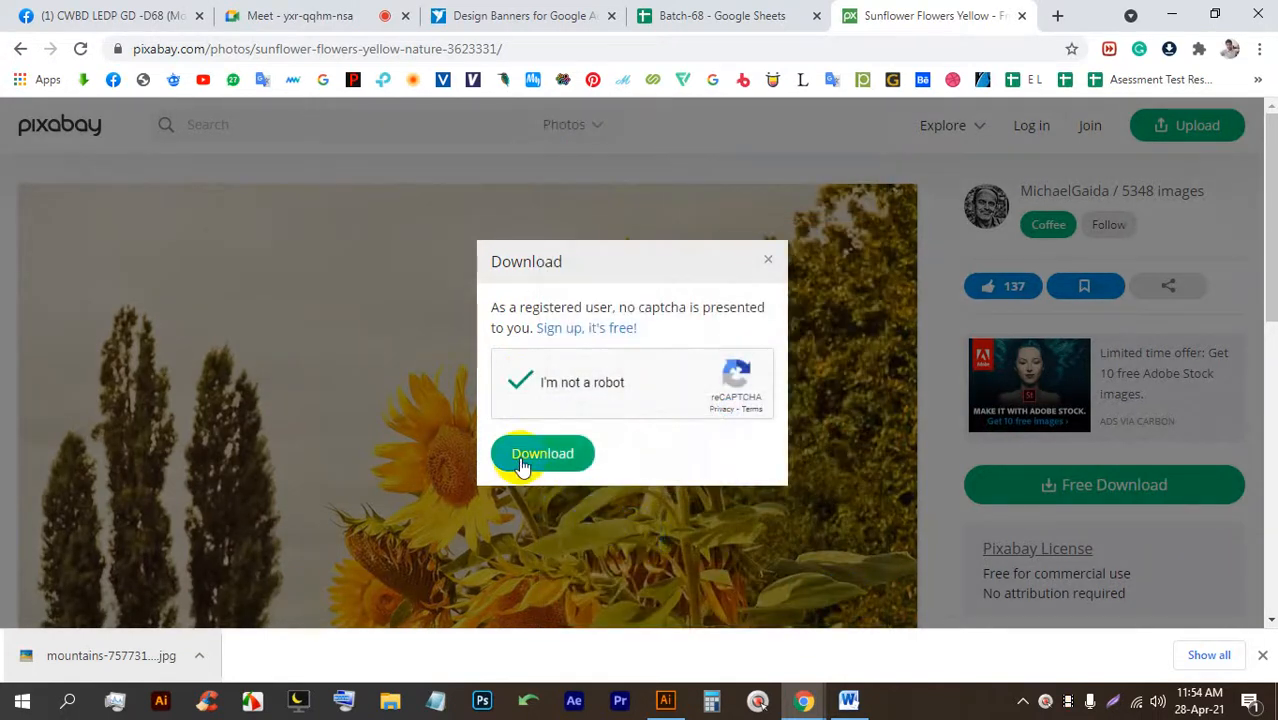
click(526, 458)
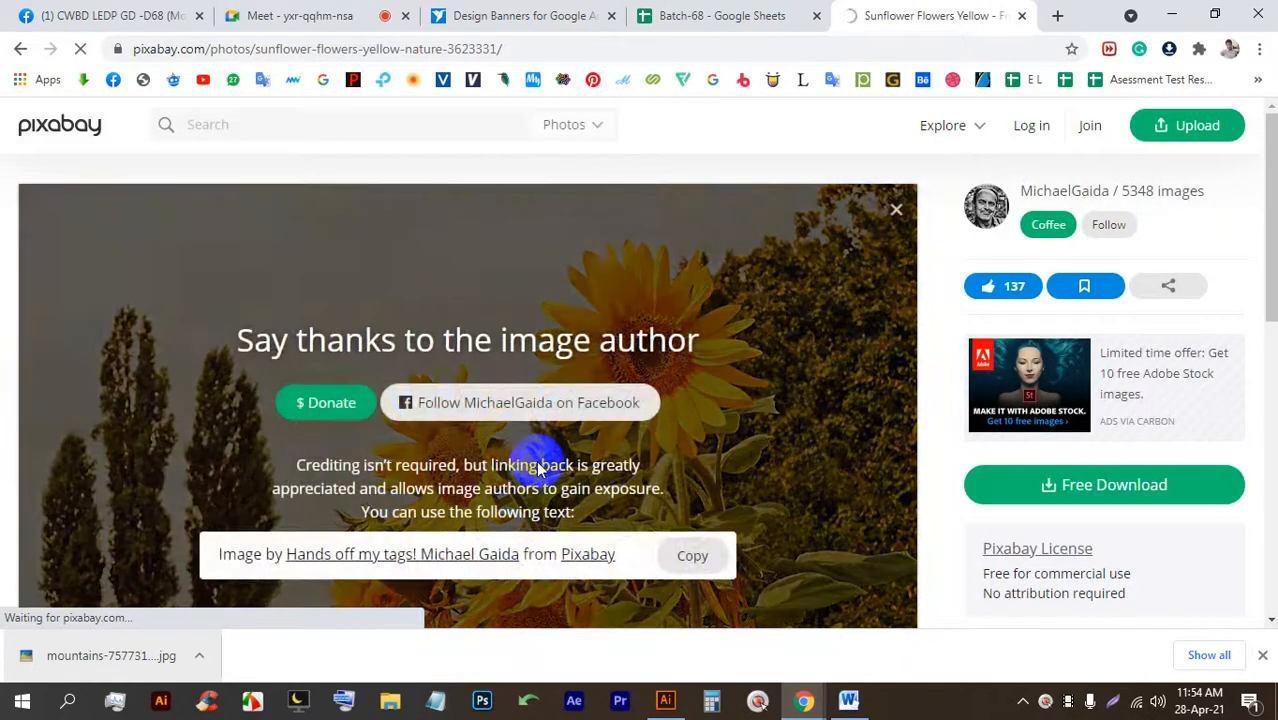
Place the sunflower photo in the flyer, scale it over the top-left area, and embed it.
drag(112, 653, 619, 426)
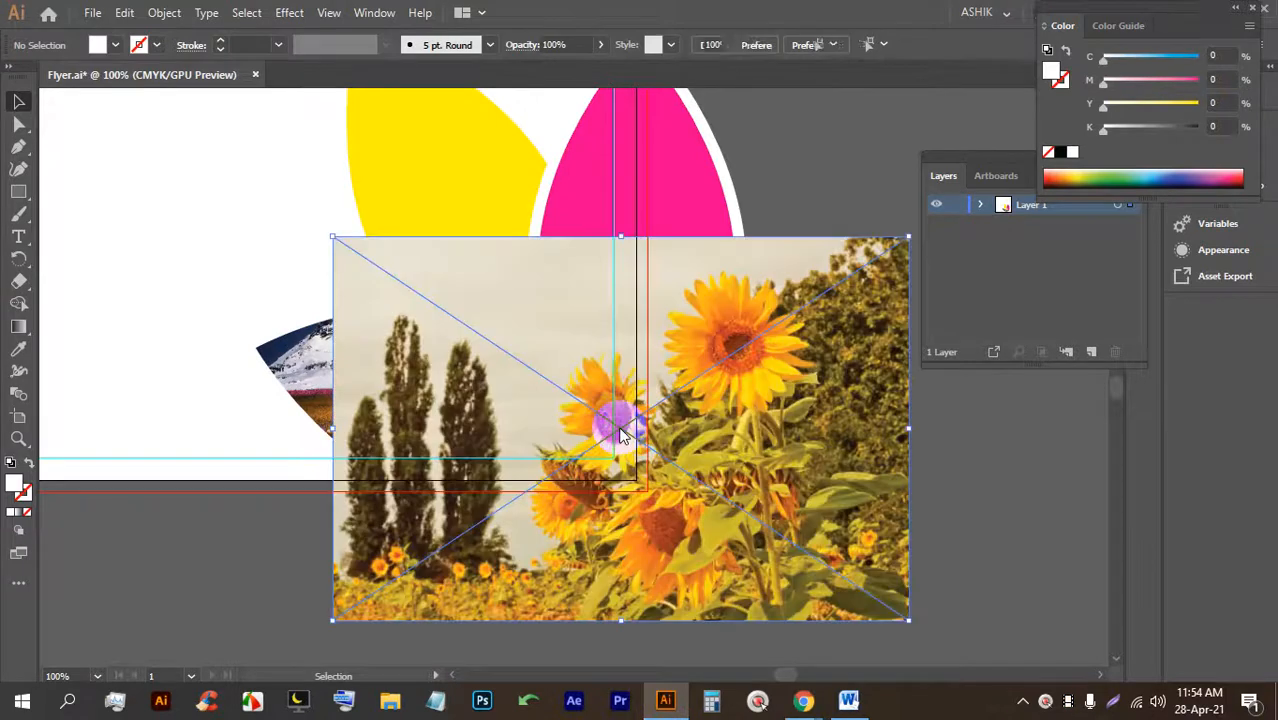
drag(621, 237, 601, 450)
scroll(600, 480, up, 2)
drag(603, 577, 362, 112)
scroll(403, 247, down, 1)
drag(392, 266, 407, 376)
click(325, 46)
Send the sunflower photo backward and clip it into the yellow leaf shape.
click(721, 180)
click(470, 214)
key(ctrl+bracketleft)
key(ctrl+bracketleft)
key(ctrl+bracketleft)
key(ctrl+bracketleft)
key(ctrl+bracketleft)
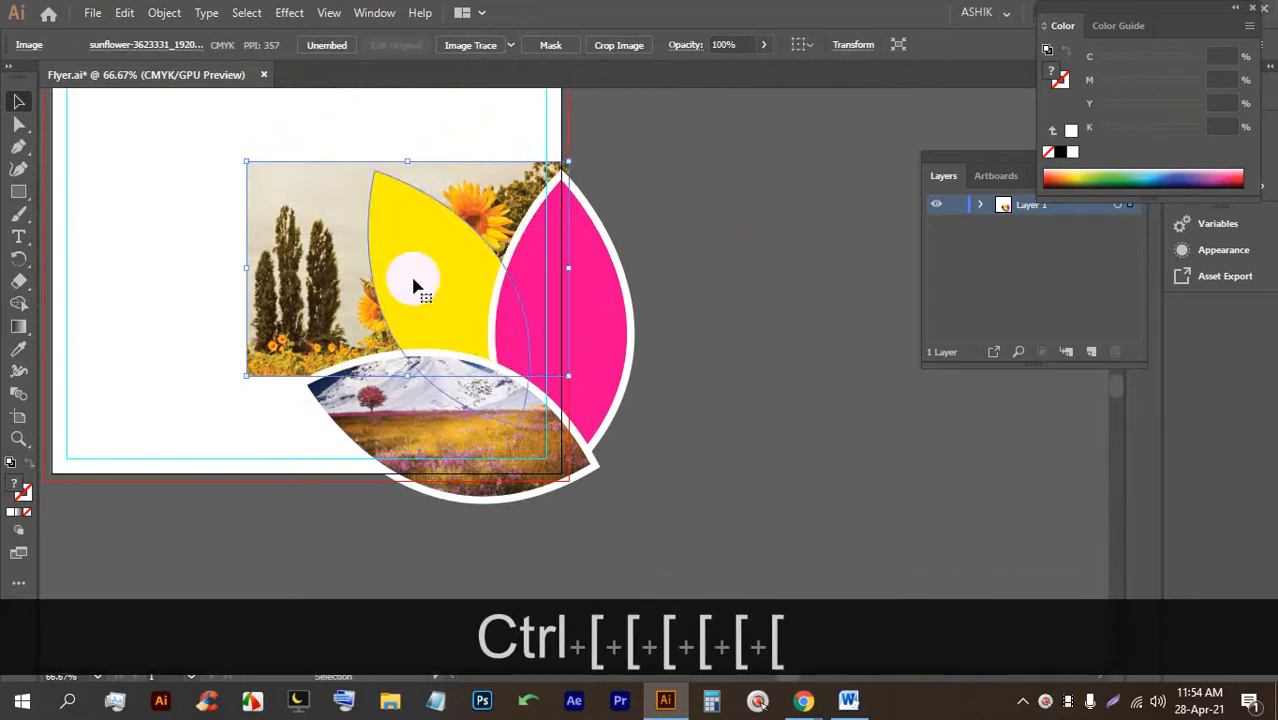
click(690, 257)
click(308, 206)
shift+click(377, 220)
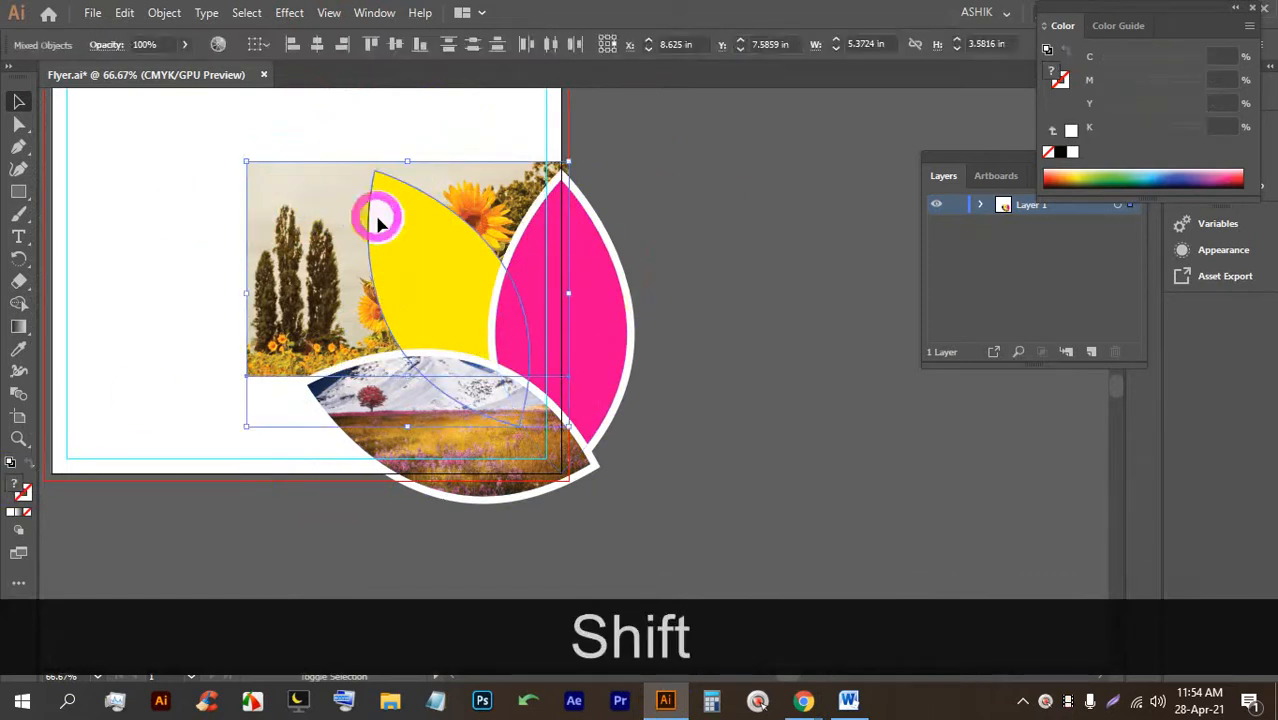
key(ctrl+shift+7)
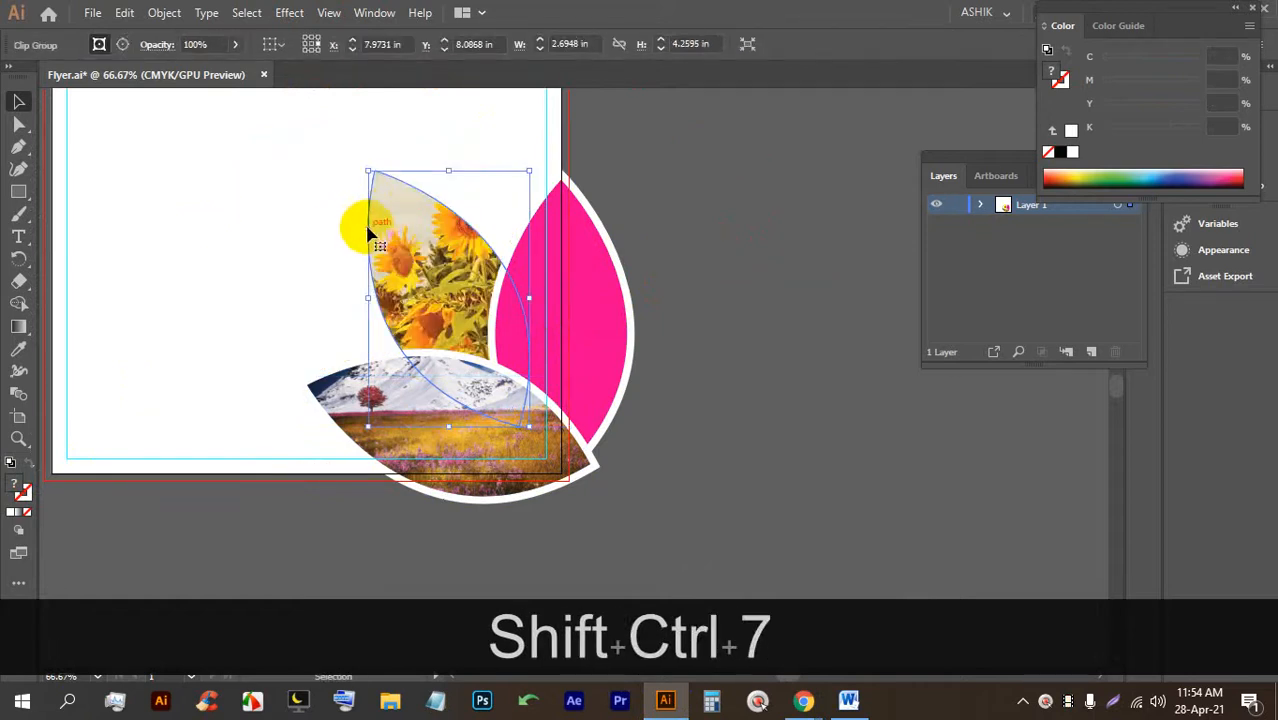
Shift and enlarge the sunflowers inside the clipped leaf, then save the flyer.
alt+scroll(393, 214, down, 1)
alt+scroll(427, 242, up, 2)
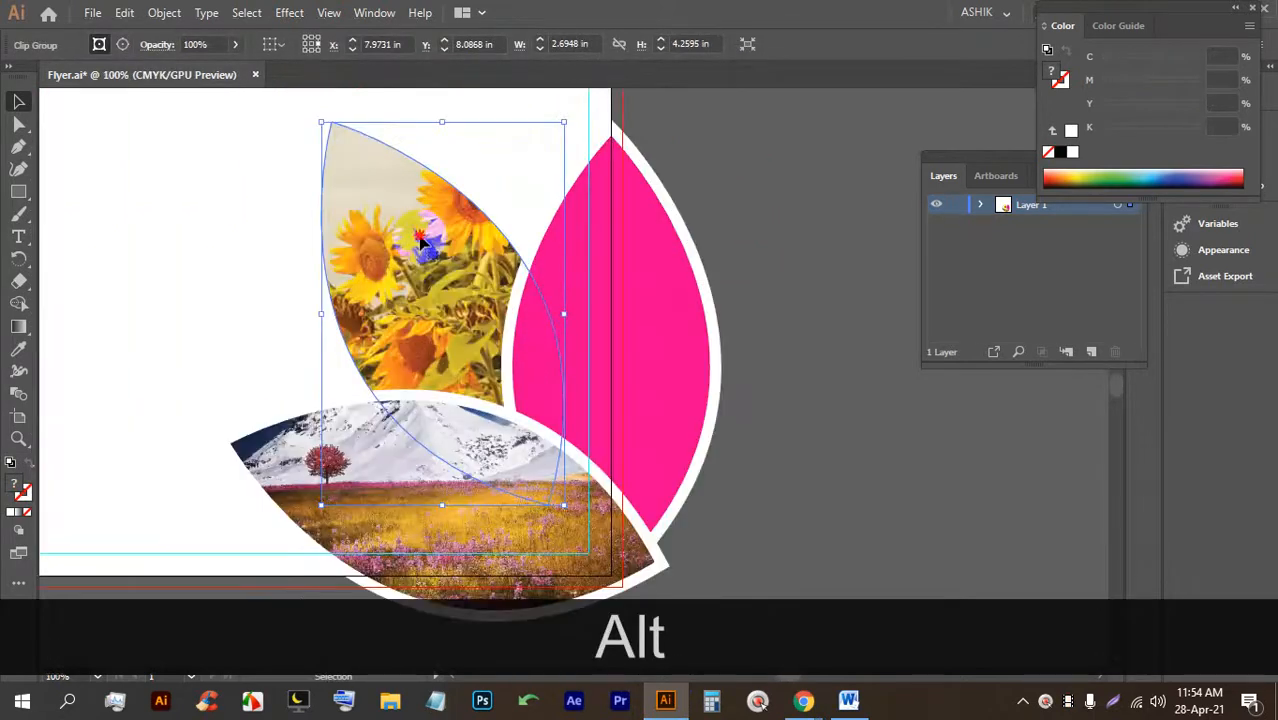
alt+scroll(422, 240, down, 1)
double_click(438, 318)
alt+shift+click(427, 318)
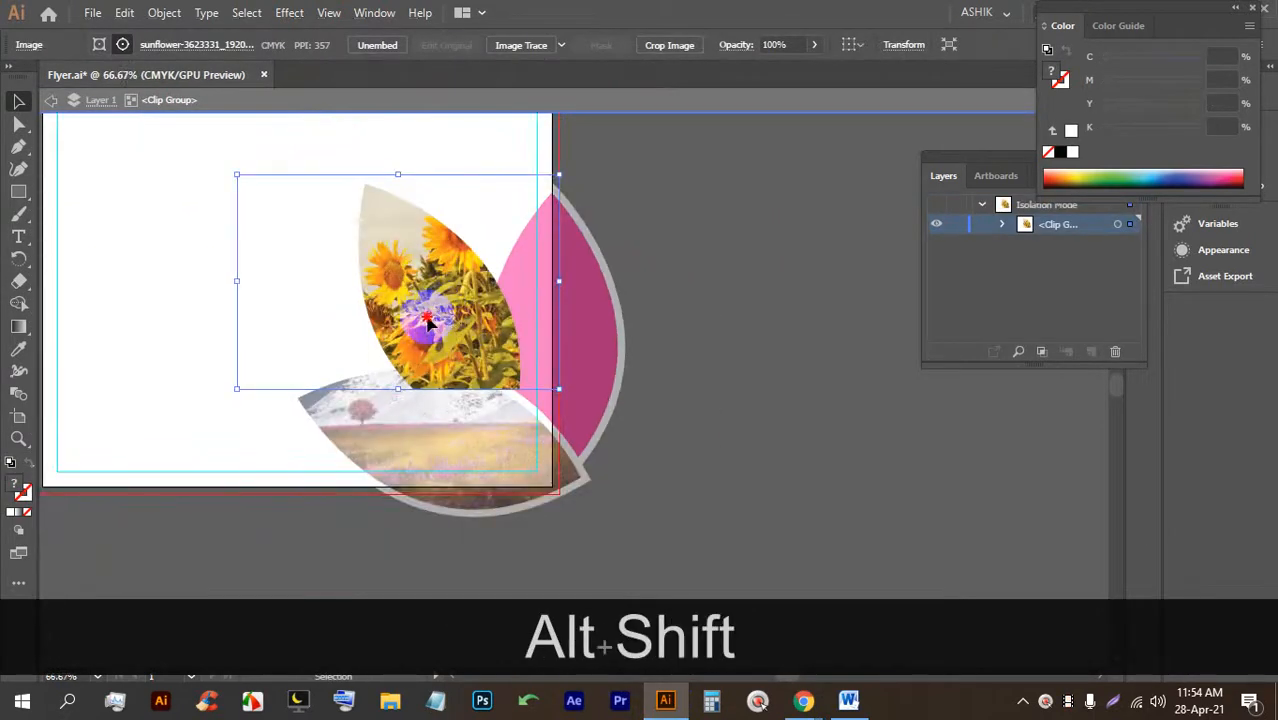
drag(432, 325, 438, 329)
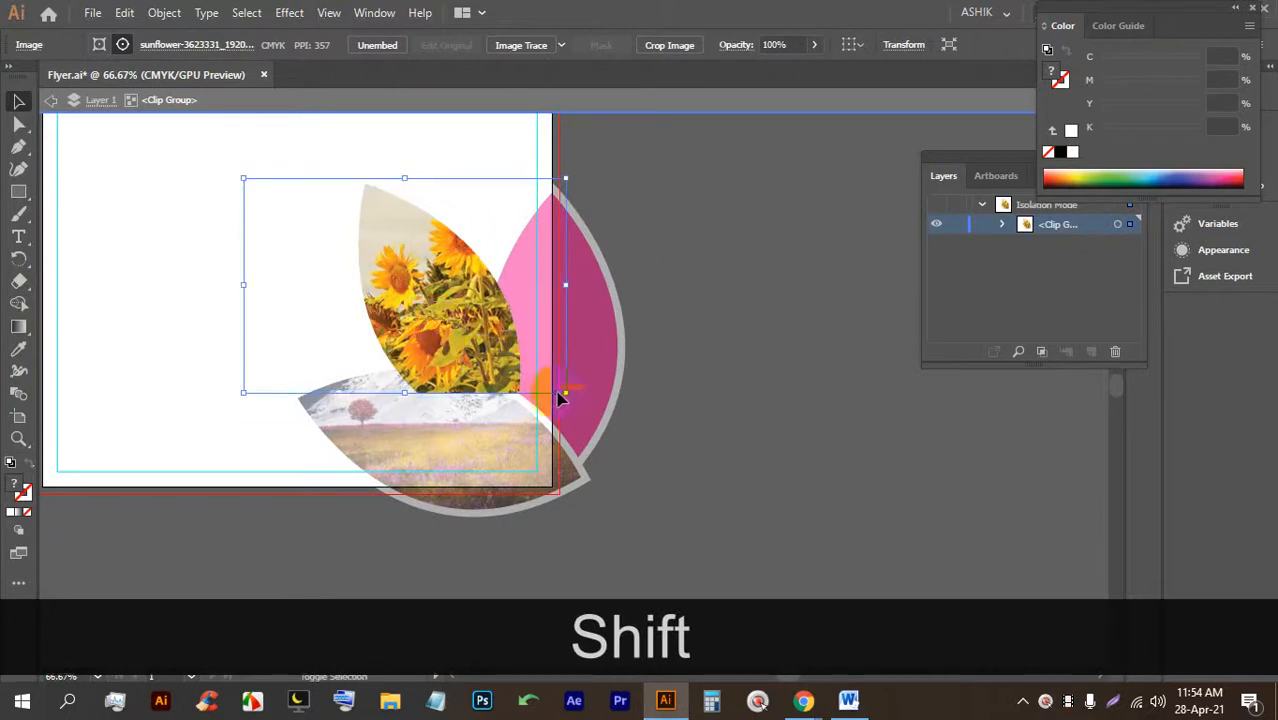
drag(566, 394, 598, 414)
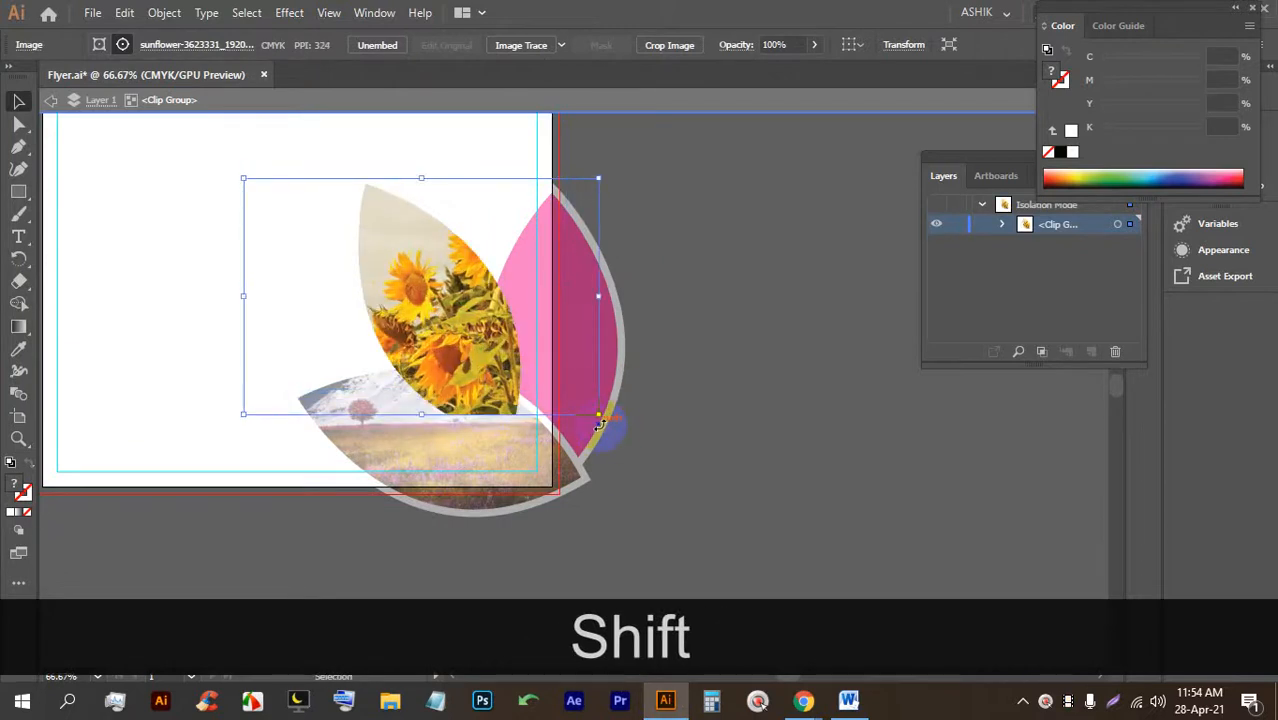
double_click(703, 367)
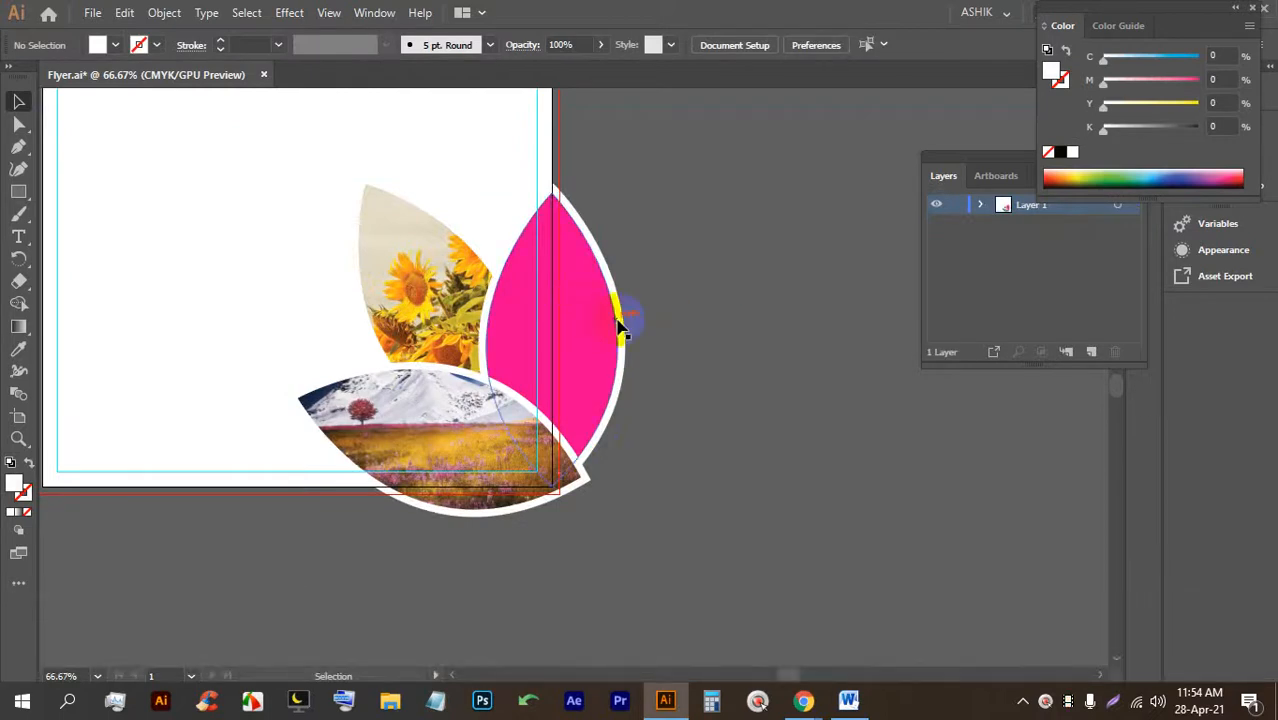
key(ctrl+s)
key(ctrl+s)
key(ctrl+s)
key(ctrl+s)
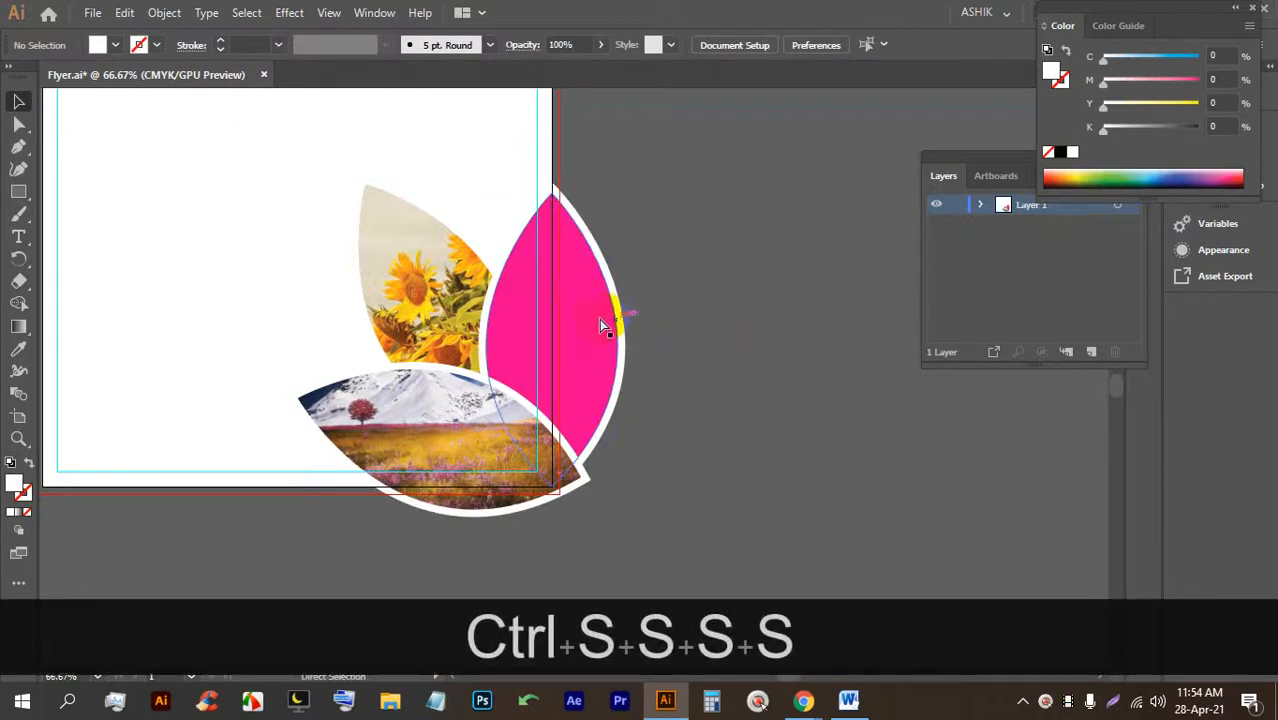
key(ctrl+space)
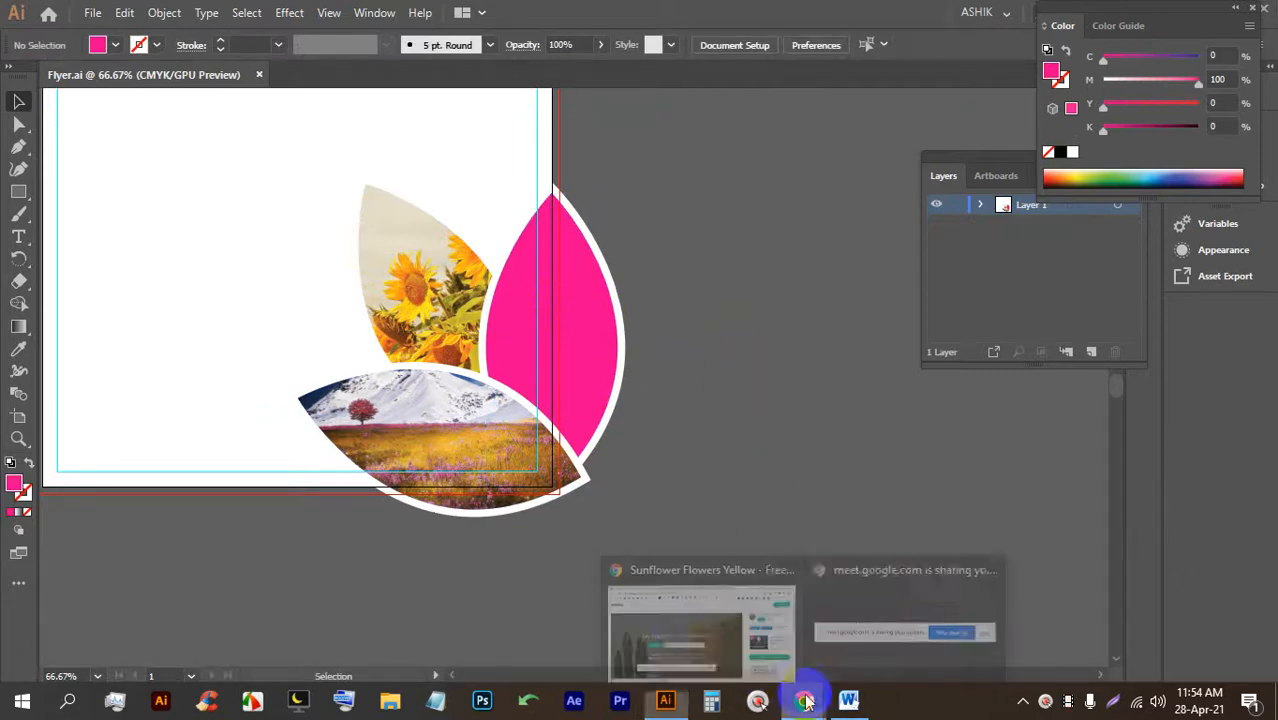
Search Pixabay for 'flower' and open the sunset poppies photo.
click(662, 600)
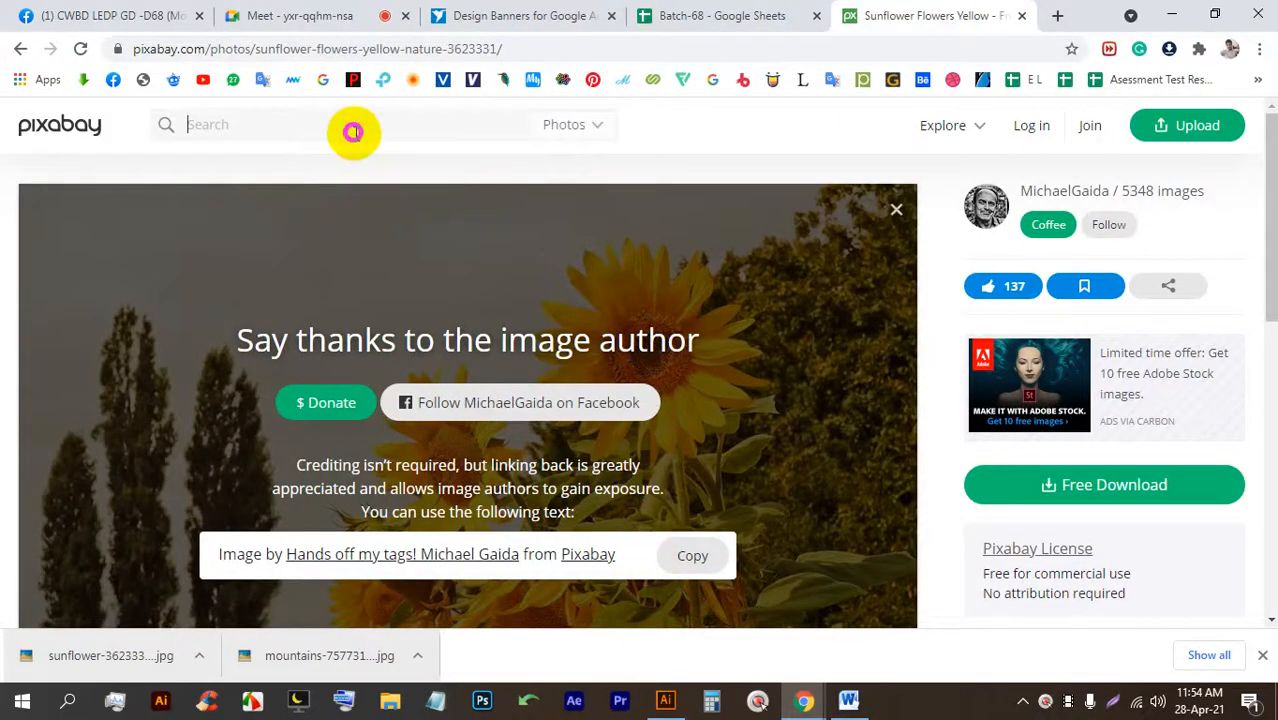
text(flower)
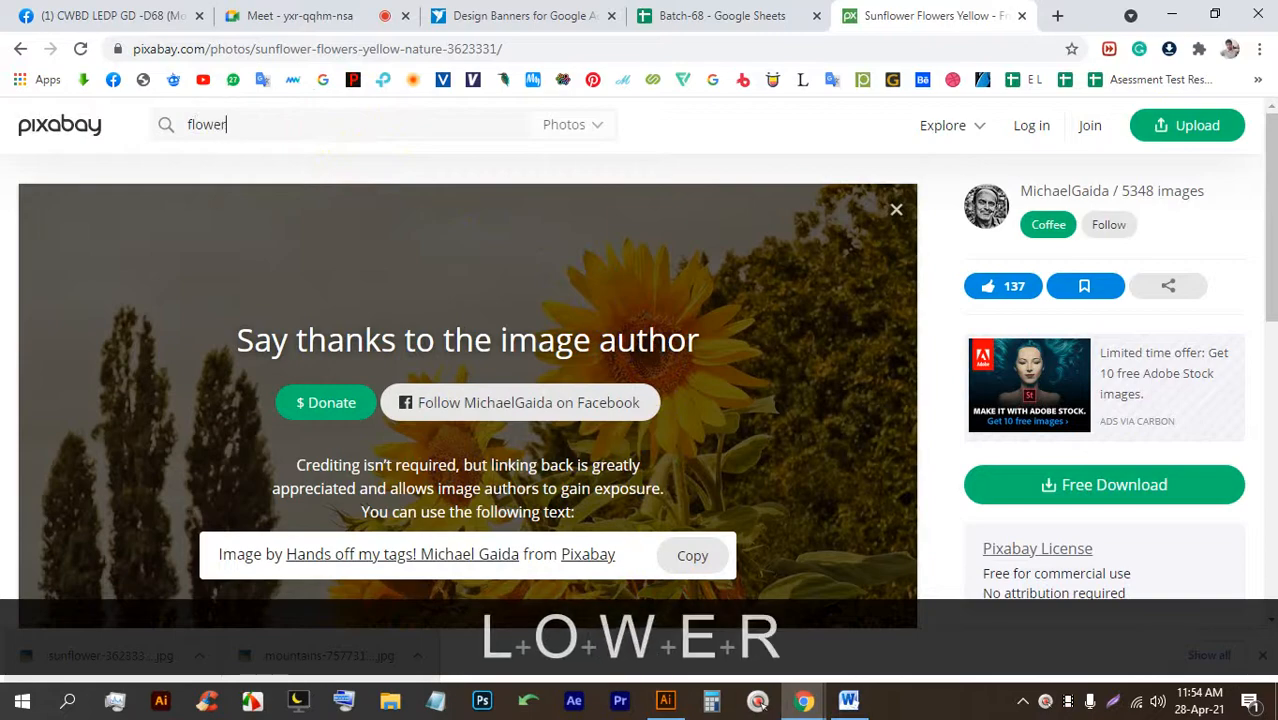
key(Return)
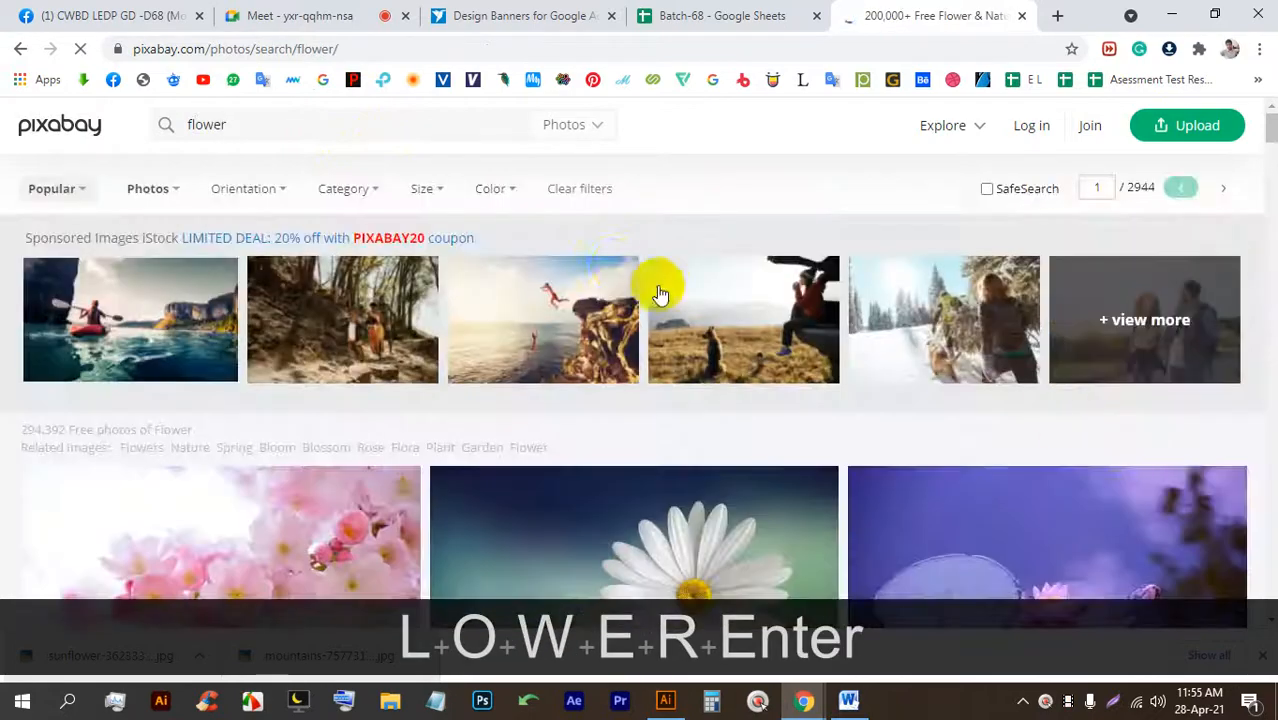
scroll(620, 286, down, 5)
scroll(583, 356, down, 10)
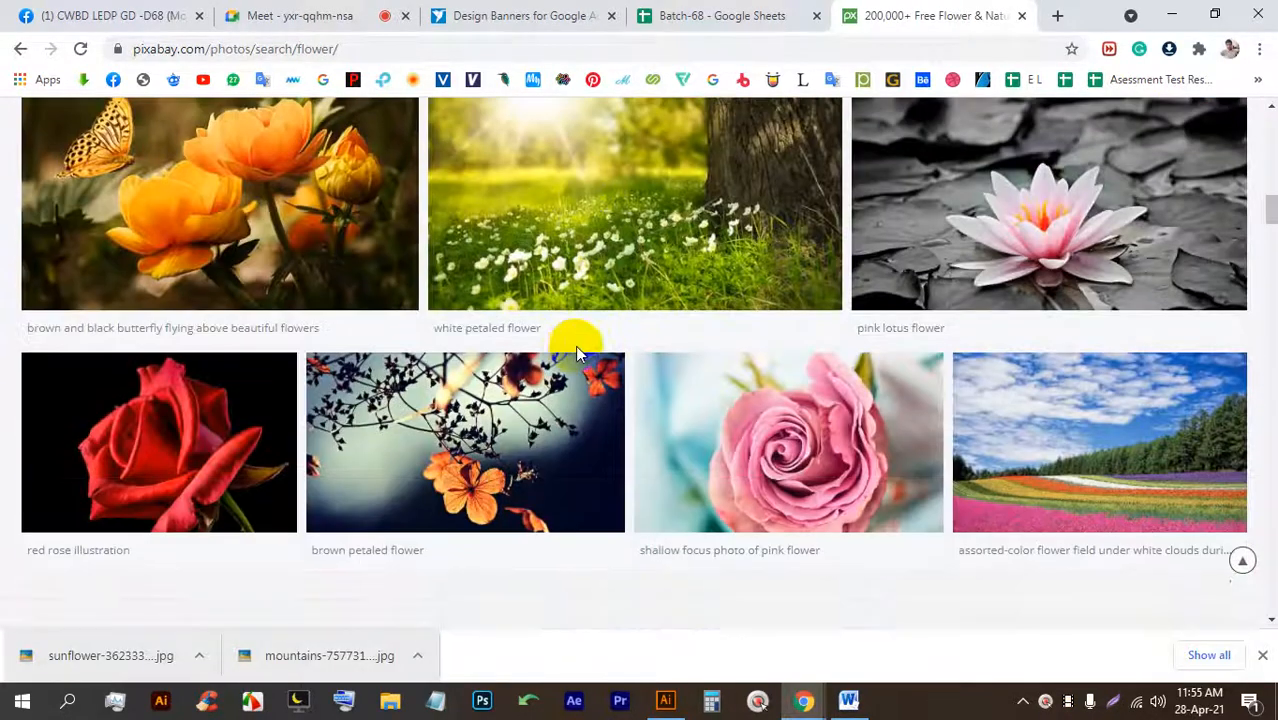
scroll(575, 345, up, 3)
scroll(575, 352, down, 5)
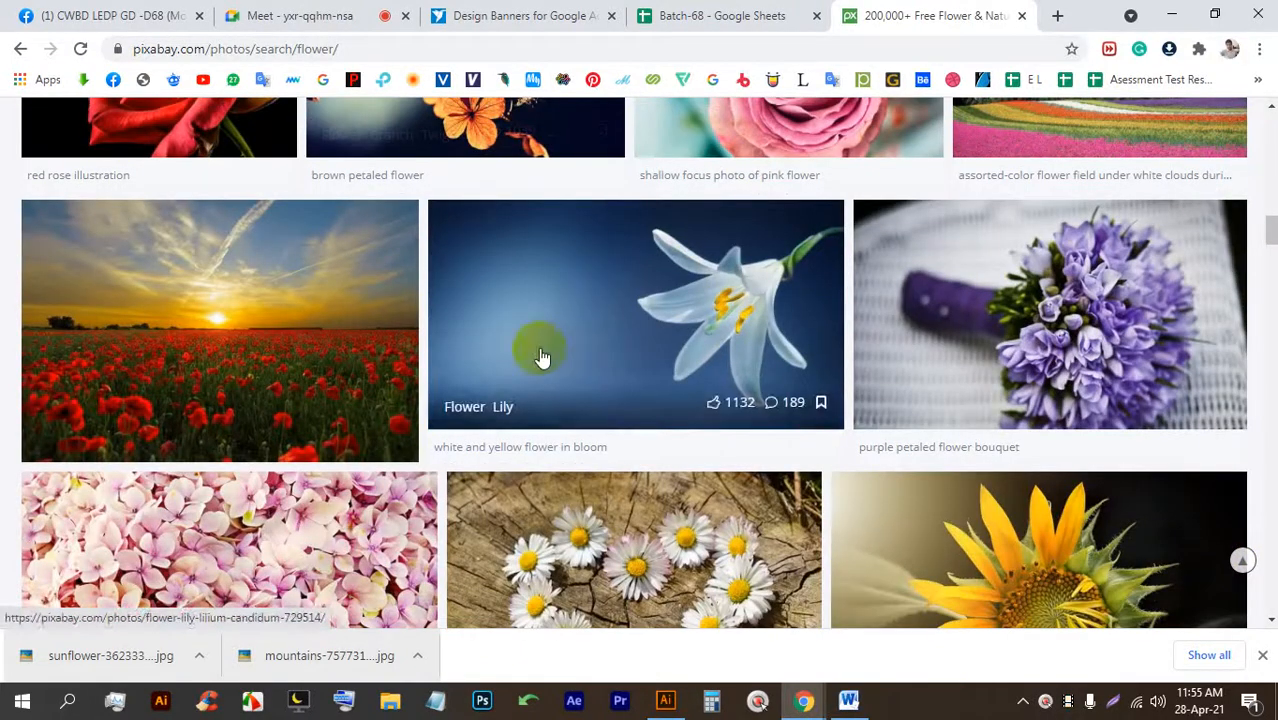
click(331, 309)
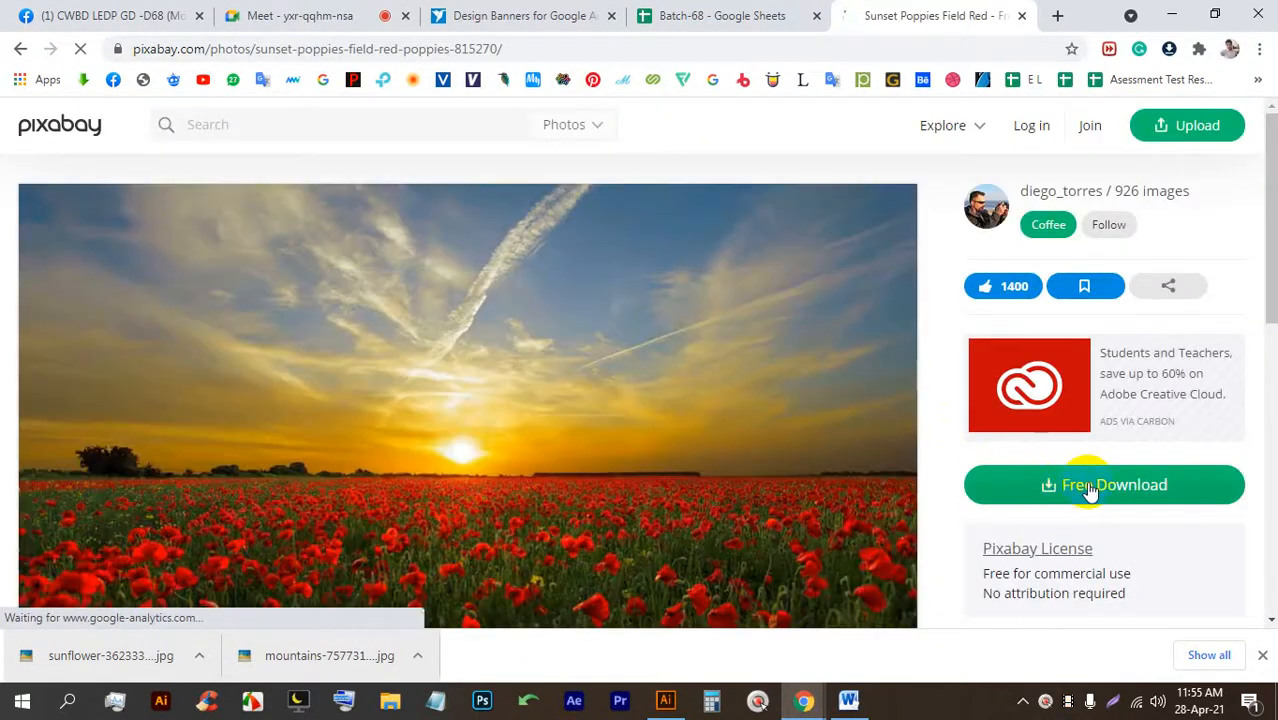
Download the sunset poppies photo at 1920×1268, passing the not-a-robot check.
click(1087, 488)
click(1041, 426)
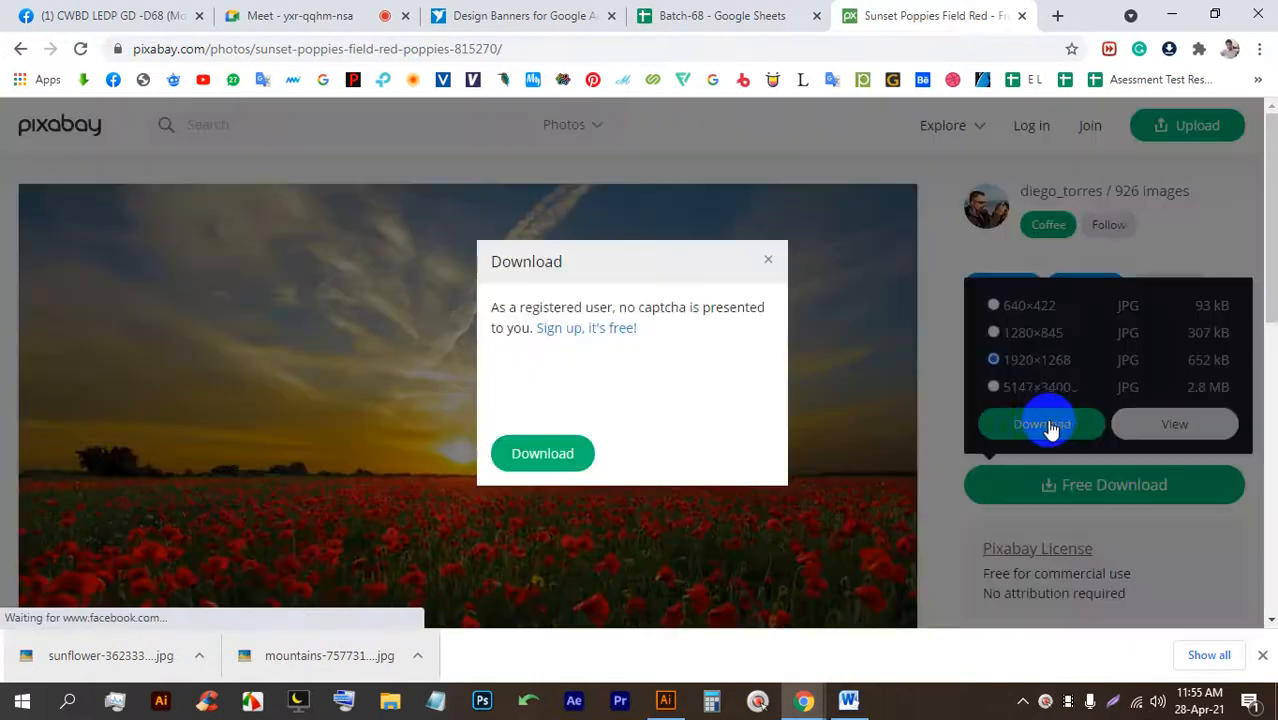
click(517, 382)
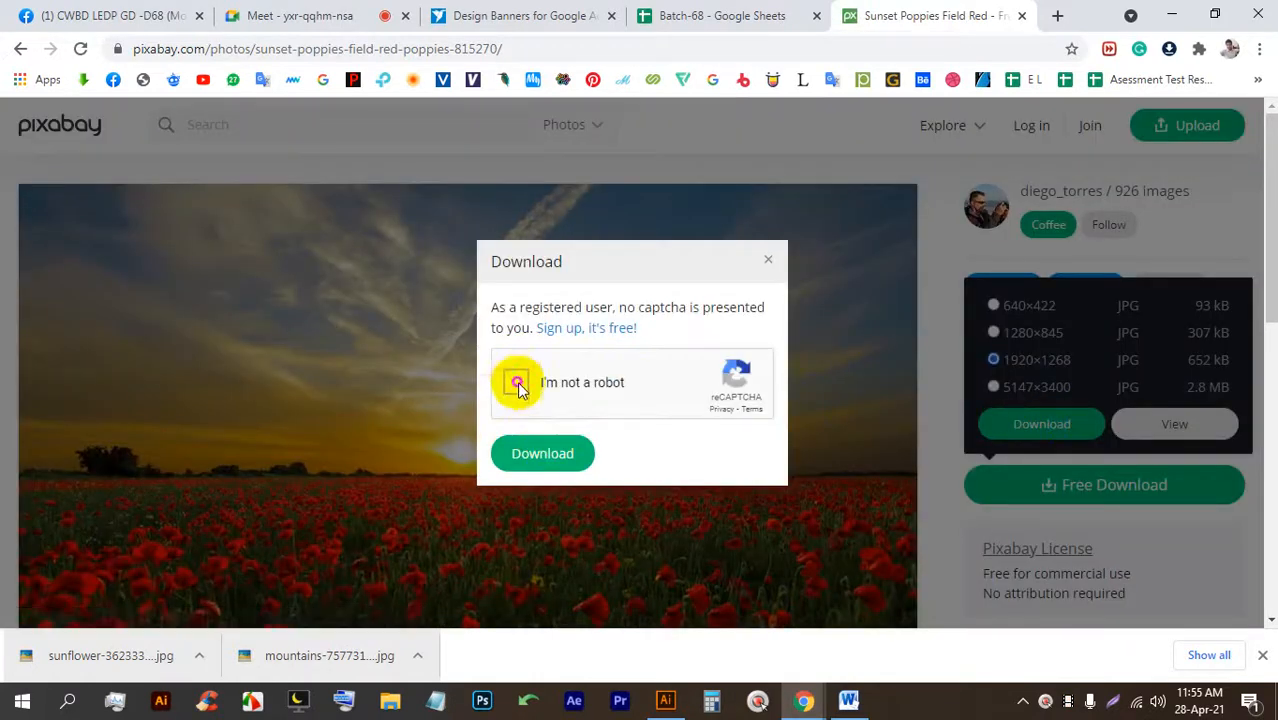
click(543, 453)
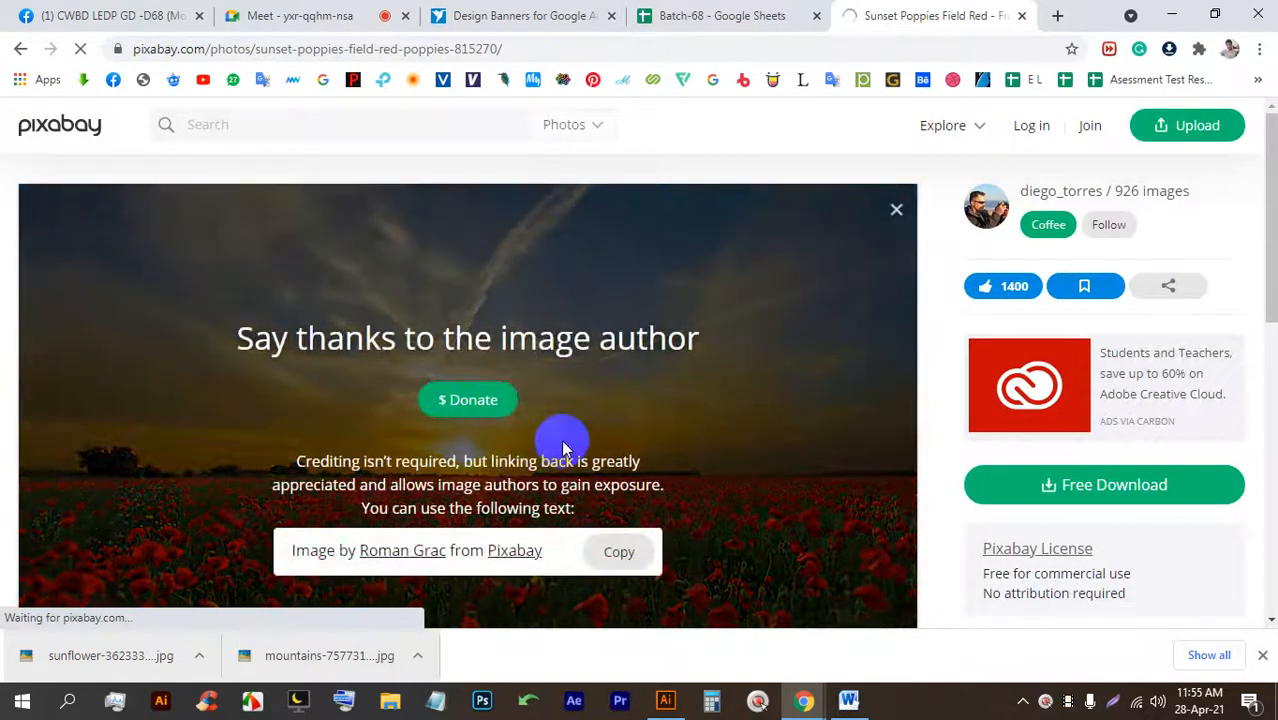
Place the sunset photo, shrink it over the pink leaf, and embed it.
drag(88, 656, 565, 360)
alt+scroll(562, 360, down, 1)
alt+scroll(600, 330, up, 3)
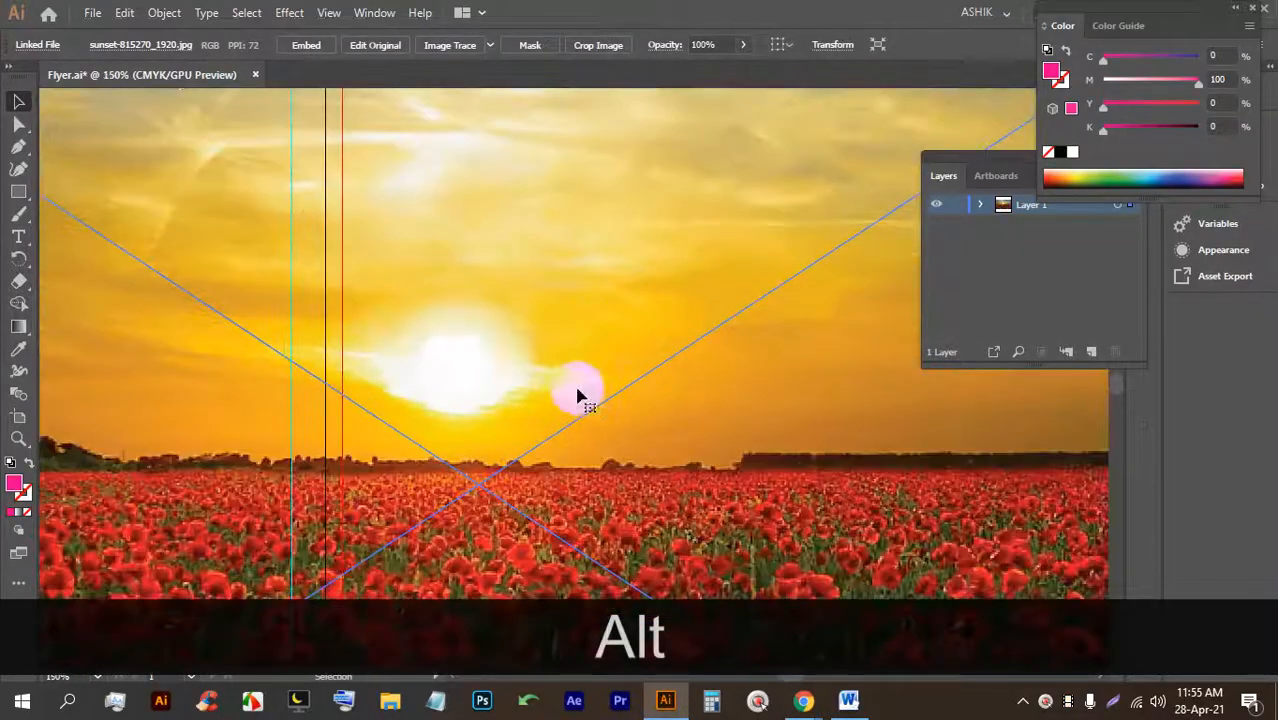
alt+scroll(432, 293, down, 6)
drag(443, 158, 450, 362)
alt+scroll(451, 380, up, 2)
drag(431, 414, 474, 223)
alt+scroll(482, 216, up, 1)
drag(467, 111, 466, 191)
drag(471, 264, 416, 202)
drag(408, 204, 470, 205)
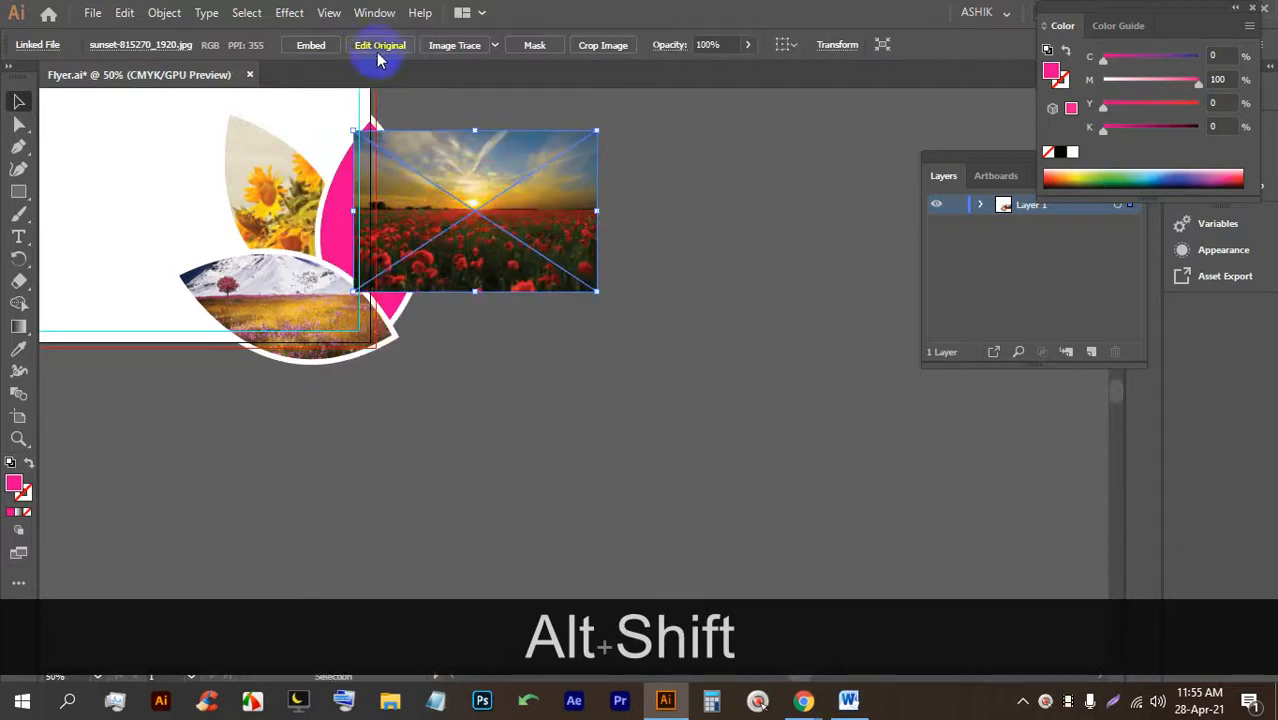
click(310, 45)
Rearrange the sunset photo so it sits behind the pink leaf.
click(685, 308)
scroll(568, 368, up, 3)
click(464, 298)
click(533, 419)
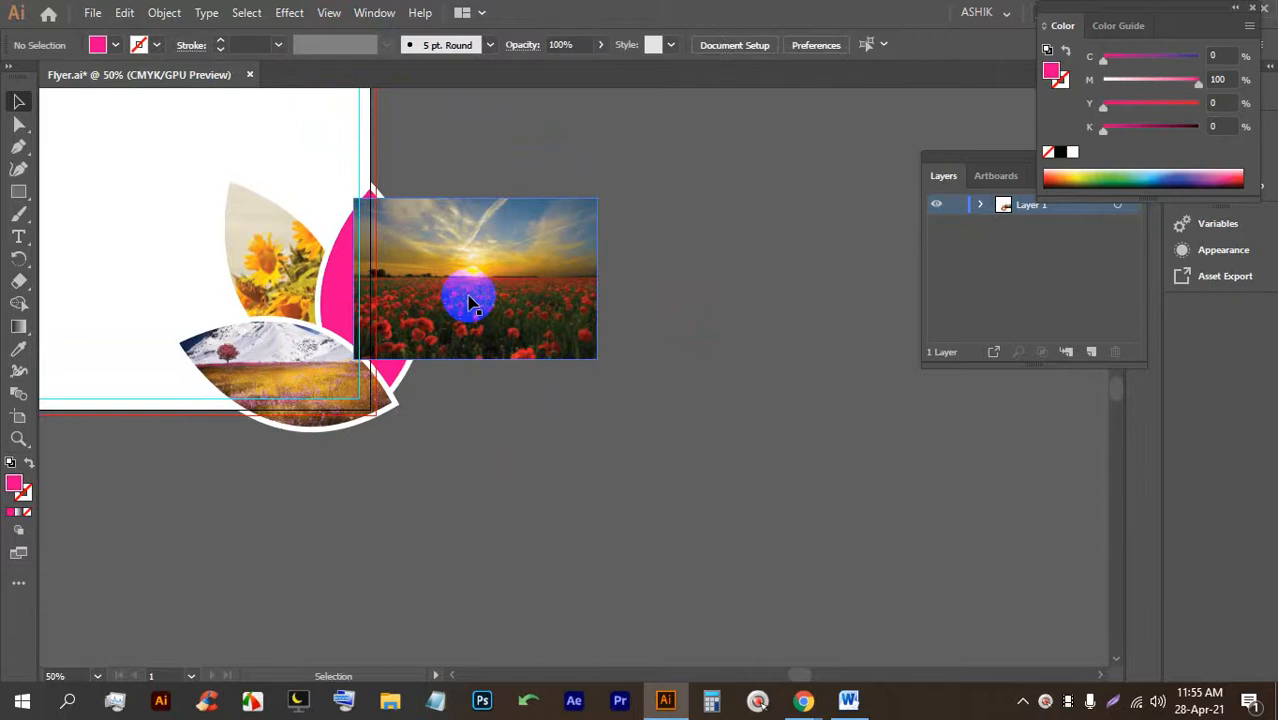
click(471, 303)
key(ctrl+bracketleft)
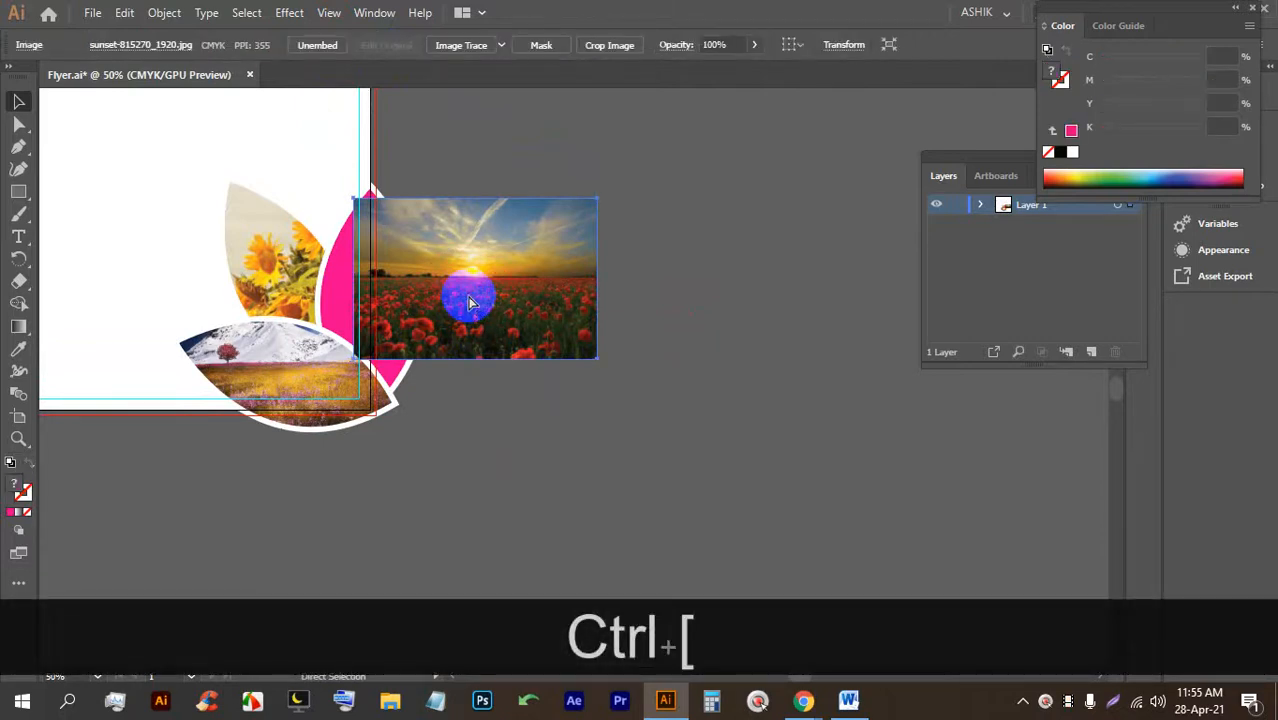
key(ctrl+bracketright)
key(ctrl+bracketright)
key(ctrl+bracketright)
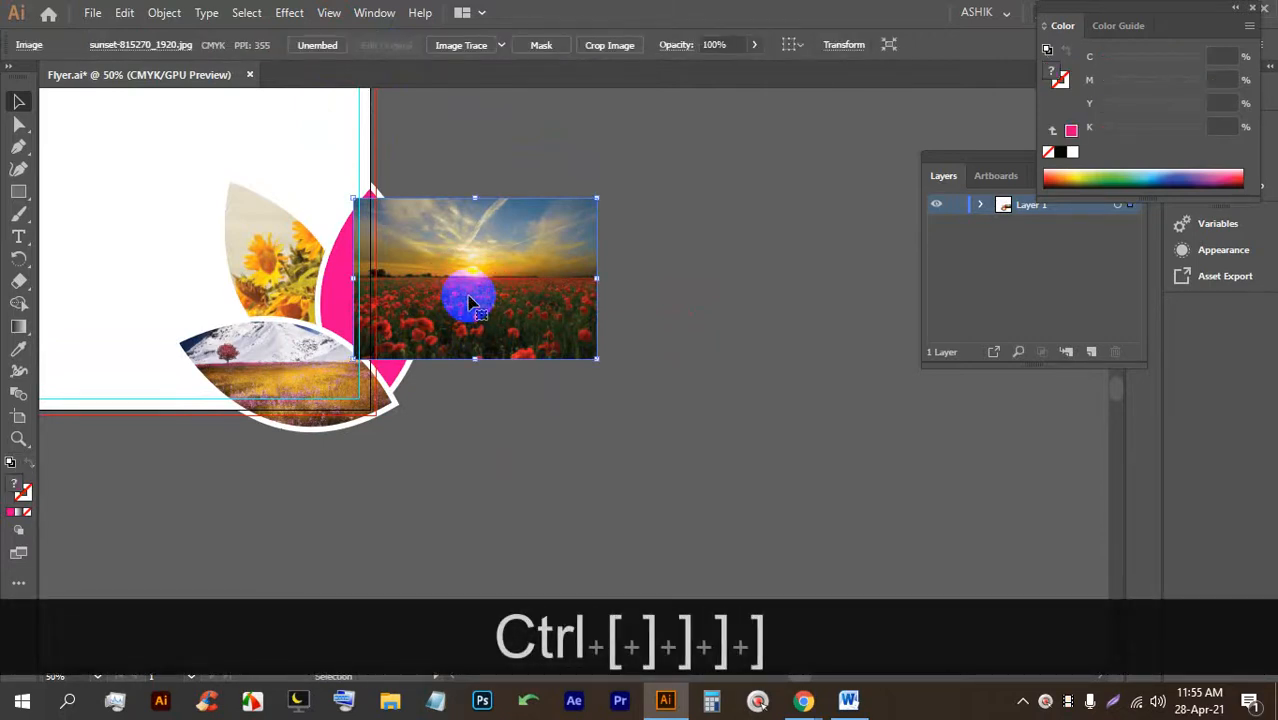
click(679, 362)
click(520, 313)
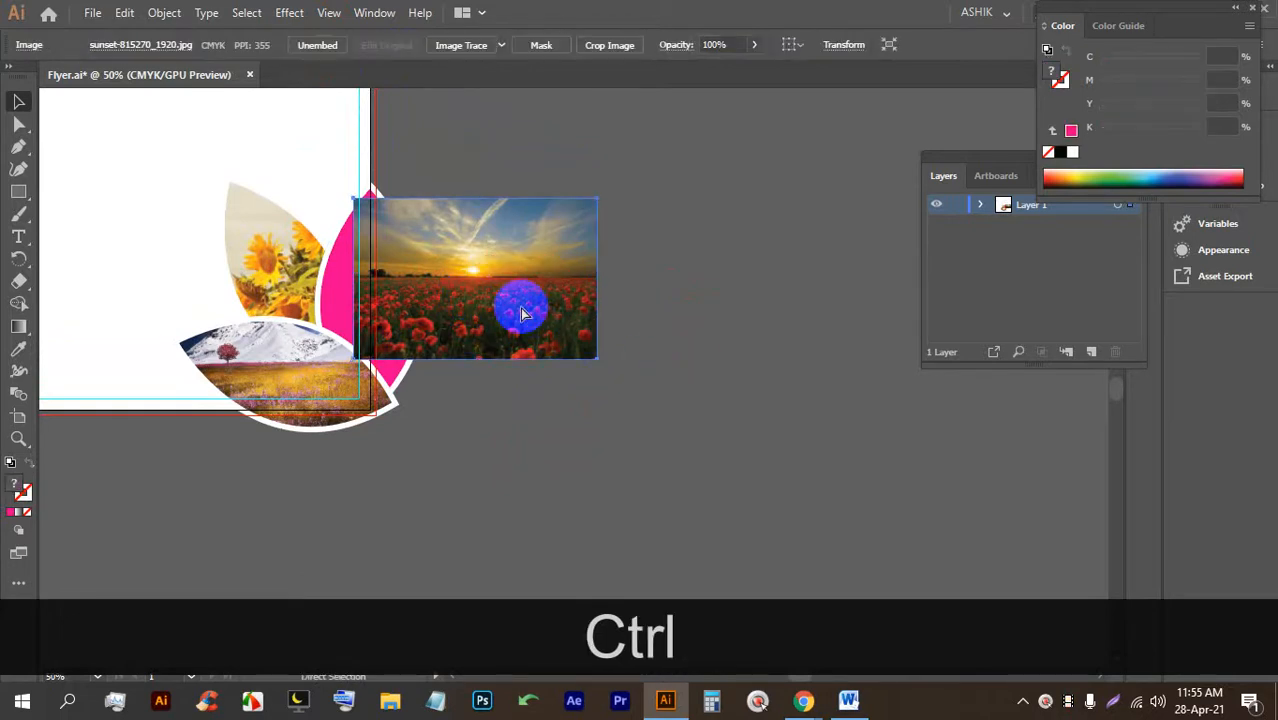
right_click(505, 342)
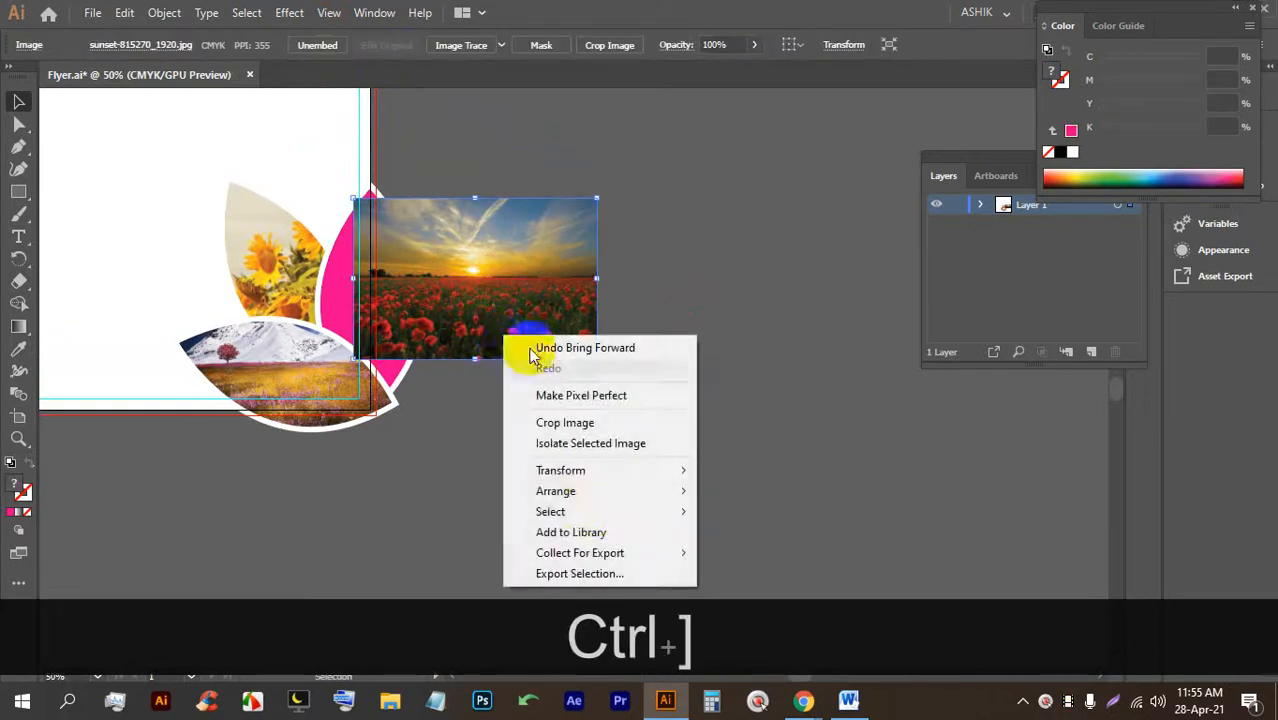
mouse_move(610, 478)
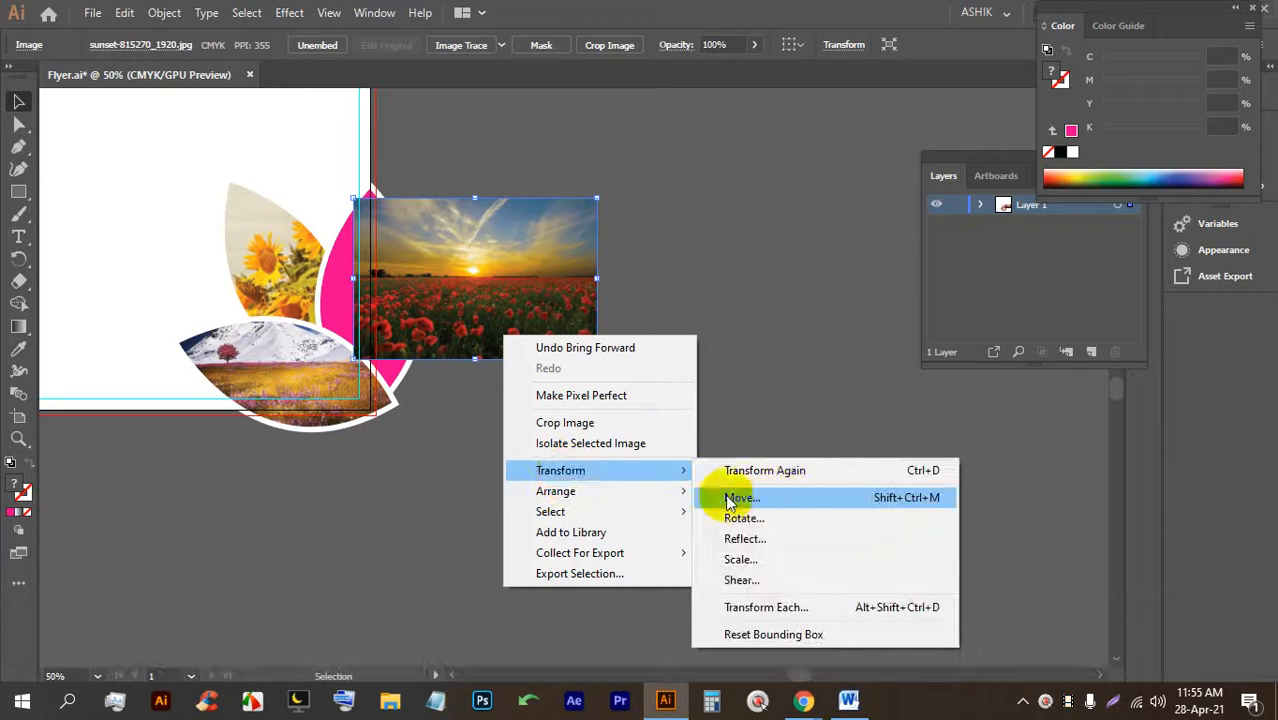
mouse_move(551, 491)
click(759, 536)
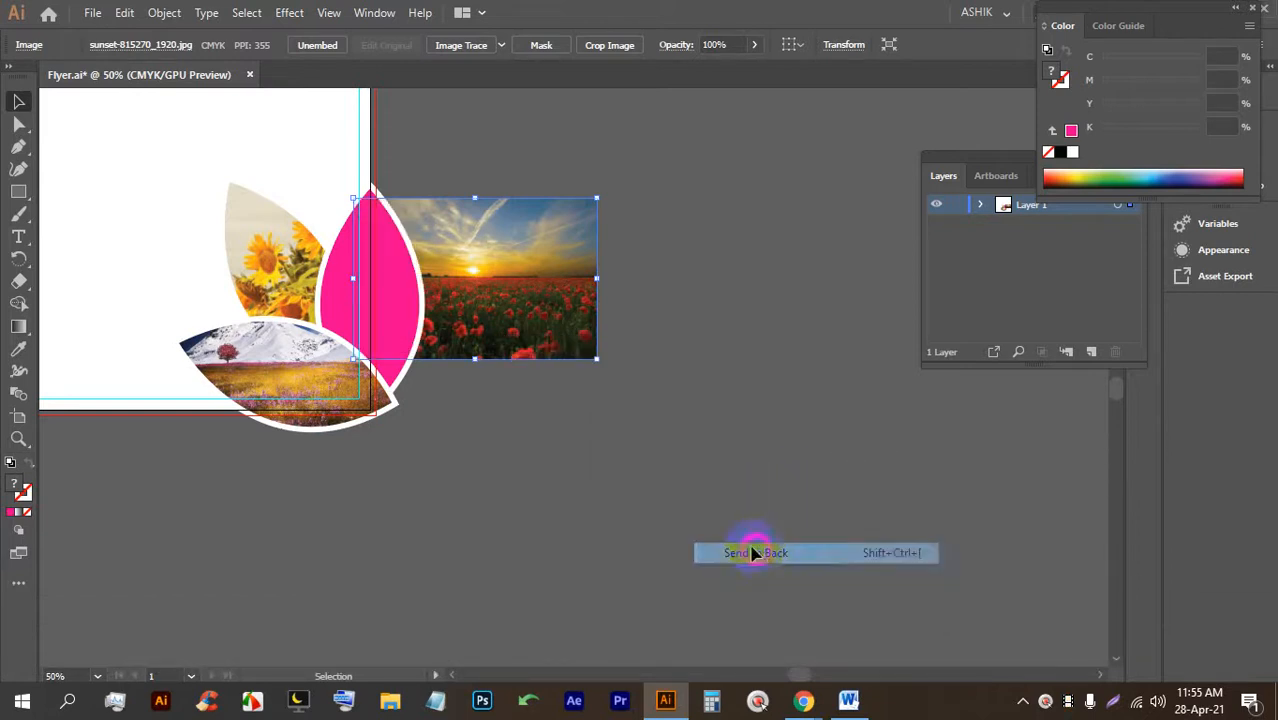
Clip the sunset photo into the pink leaf and enlarge it within the clip group.
click(601, 441)
scroll(599, 345, up, 1)
click(540, 338)
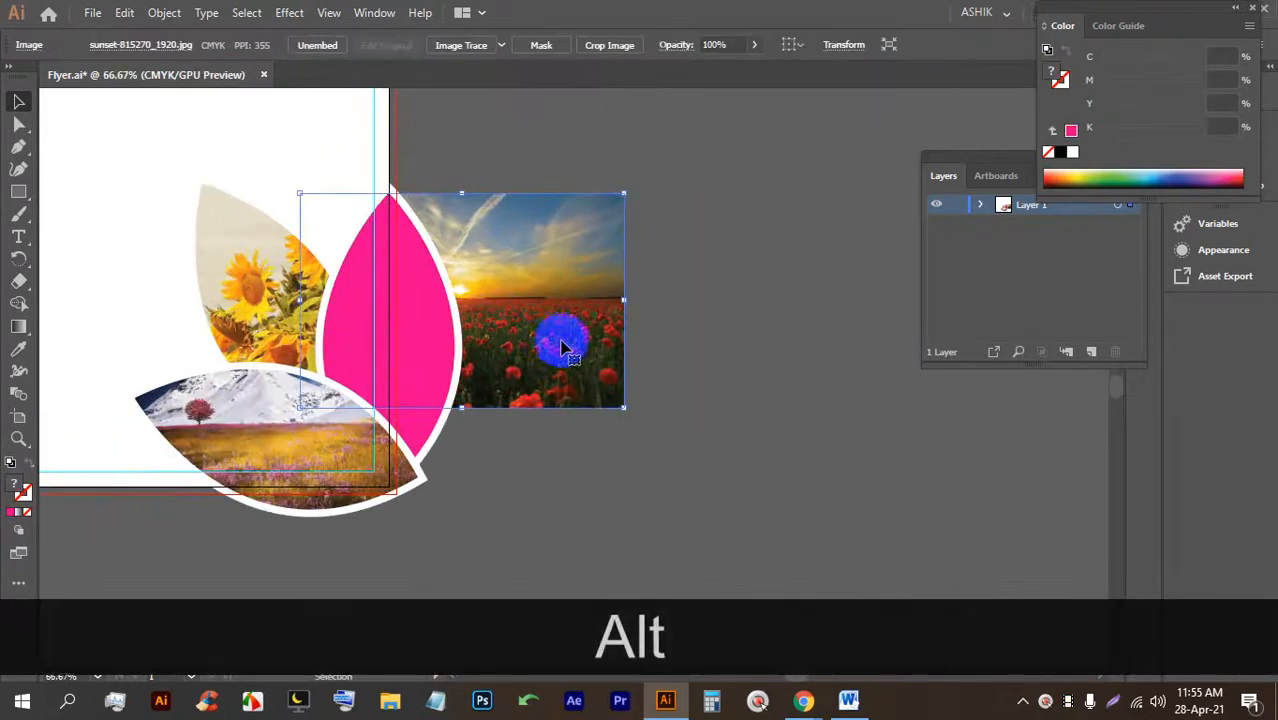
shift+click(420, 328)
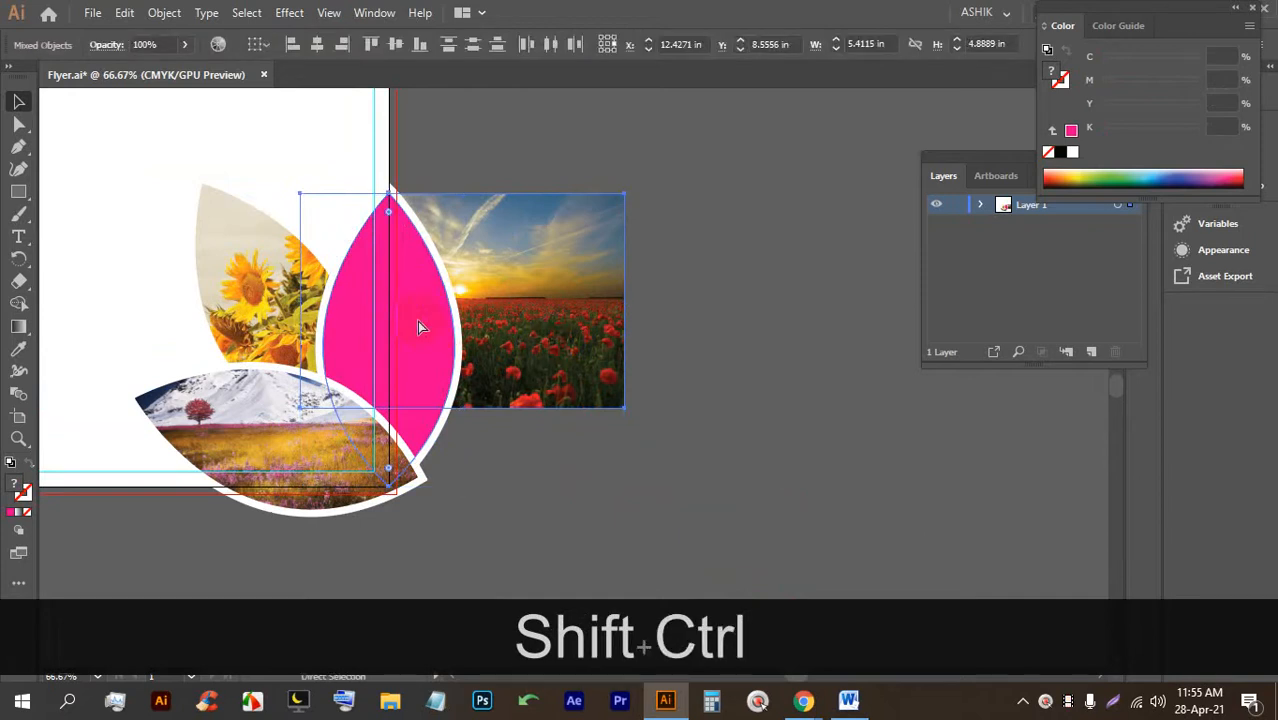
key(ctrl+shift+7)
double_click(420, 328)
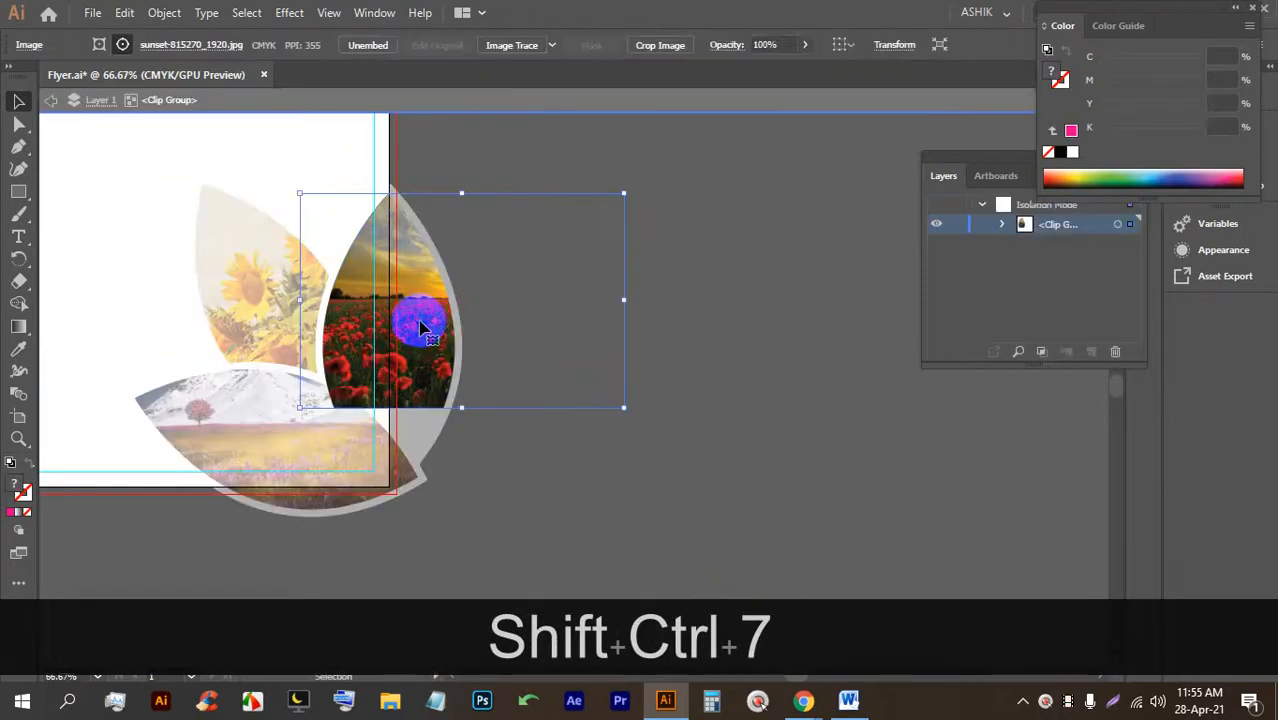
drag(464, 407, 536, 437)
double_click(716, 412)
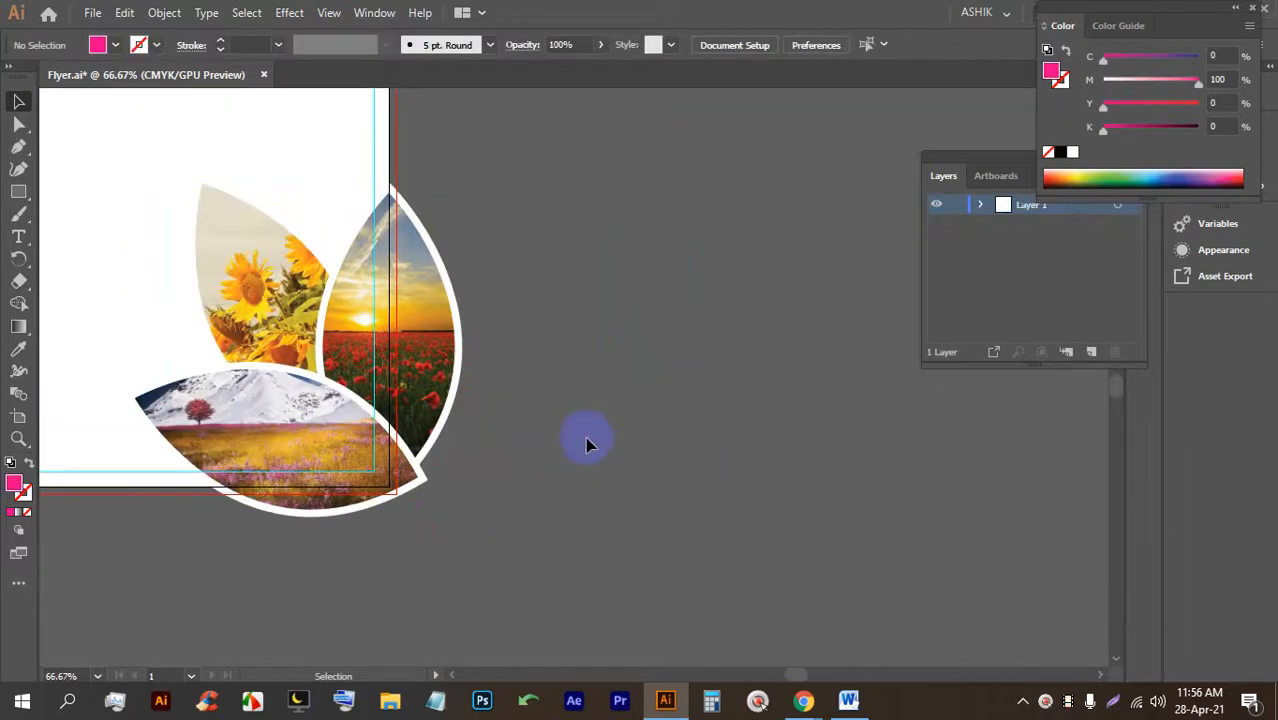
Save the flyer with the sunset photo in place.
scroll(588, 445, down, 1)
key(ctrl+alt+s)
key(ctrl+alt+s)
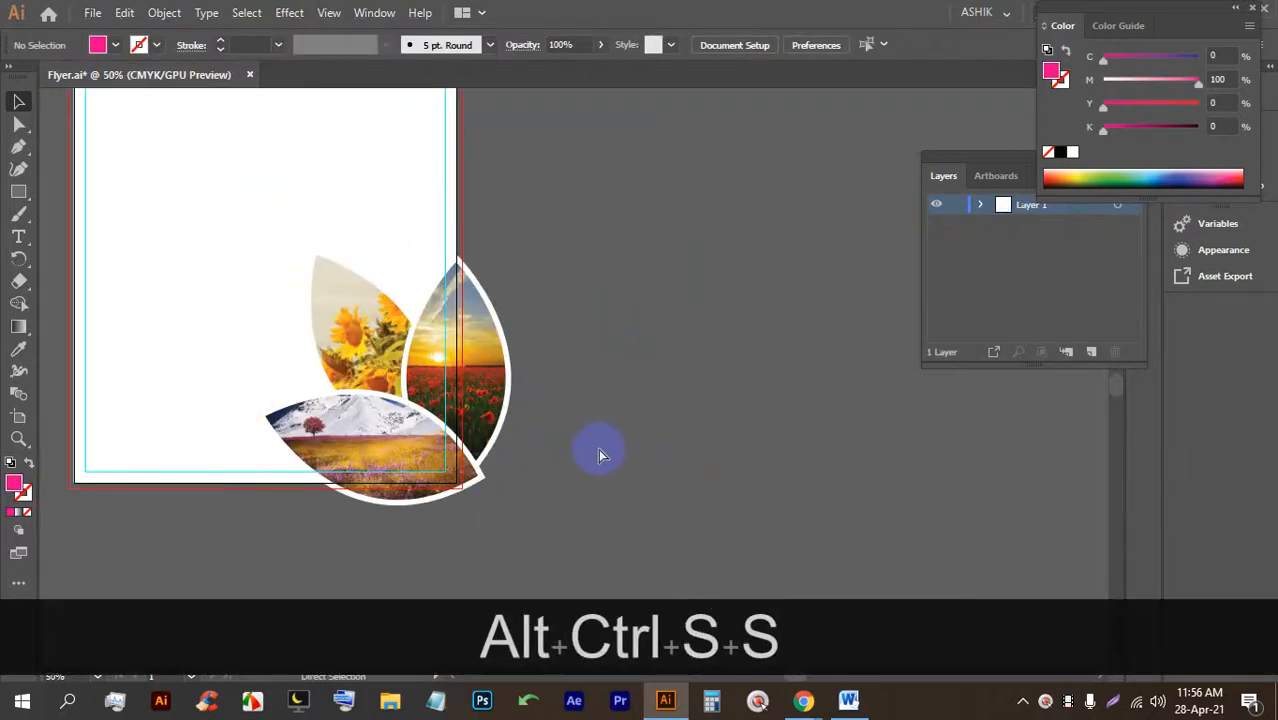
key(ctrl+alt+s)
key(ctrl+alt+s)
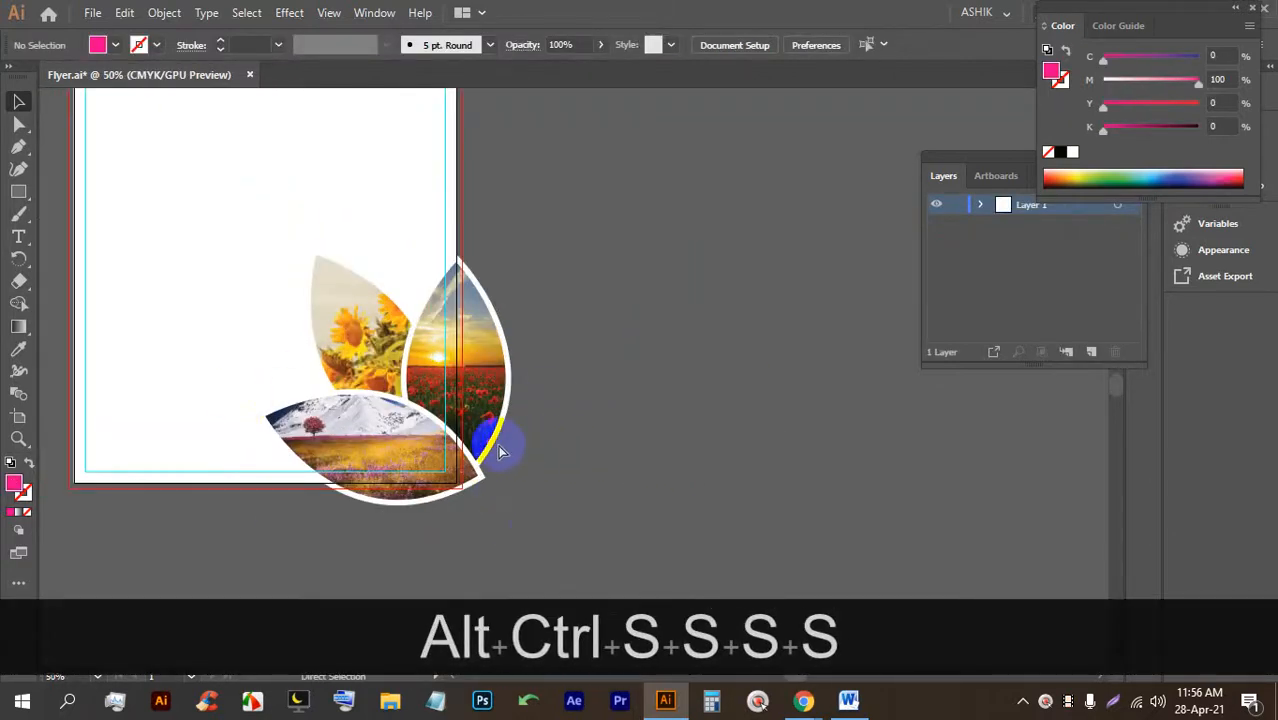
scroll(470, 420, up, 3)
scroll(460, 406, down, 1)
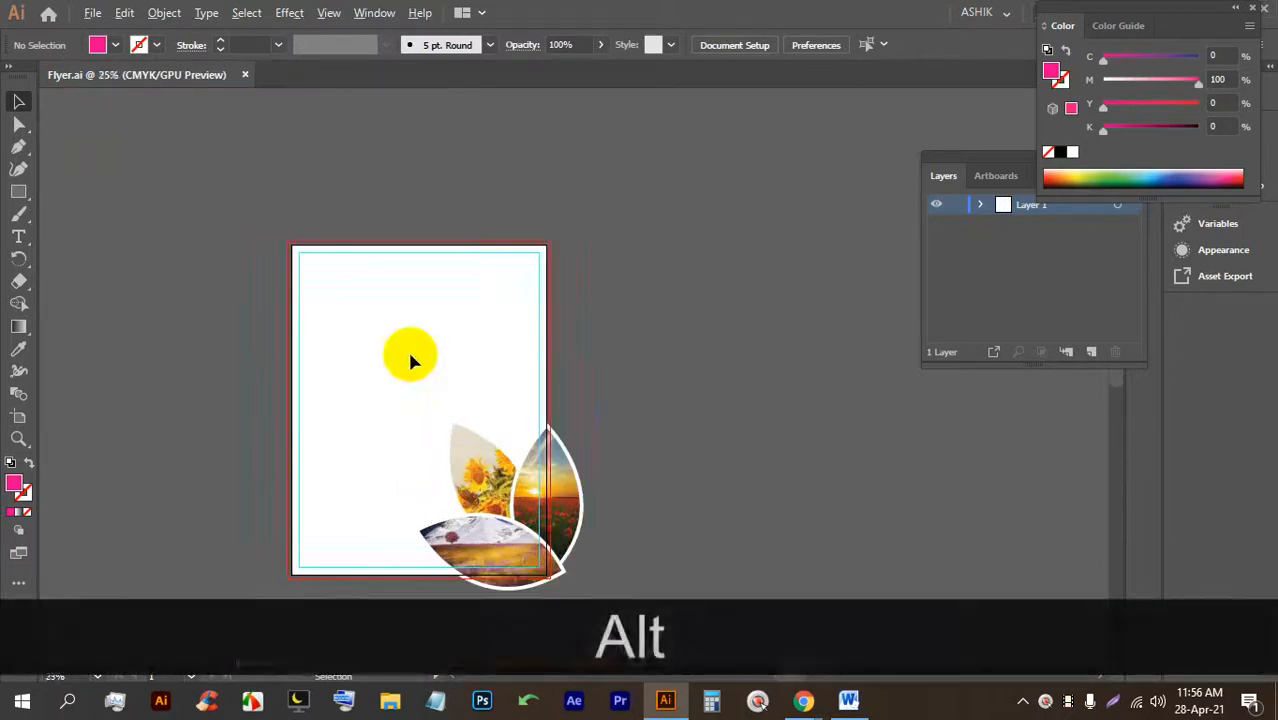
scroll(403, 346, up, 1)
drag(475, 317, 462, 297)
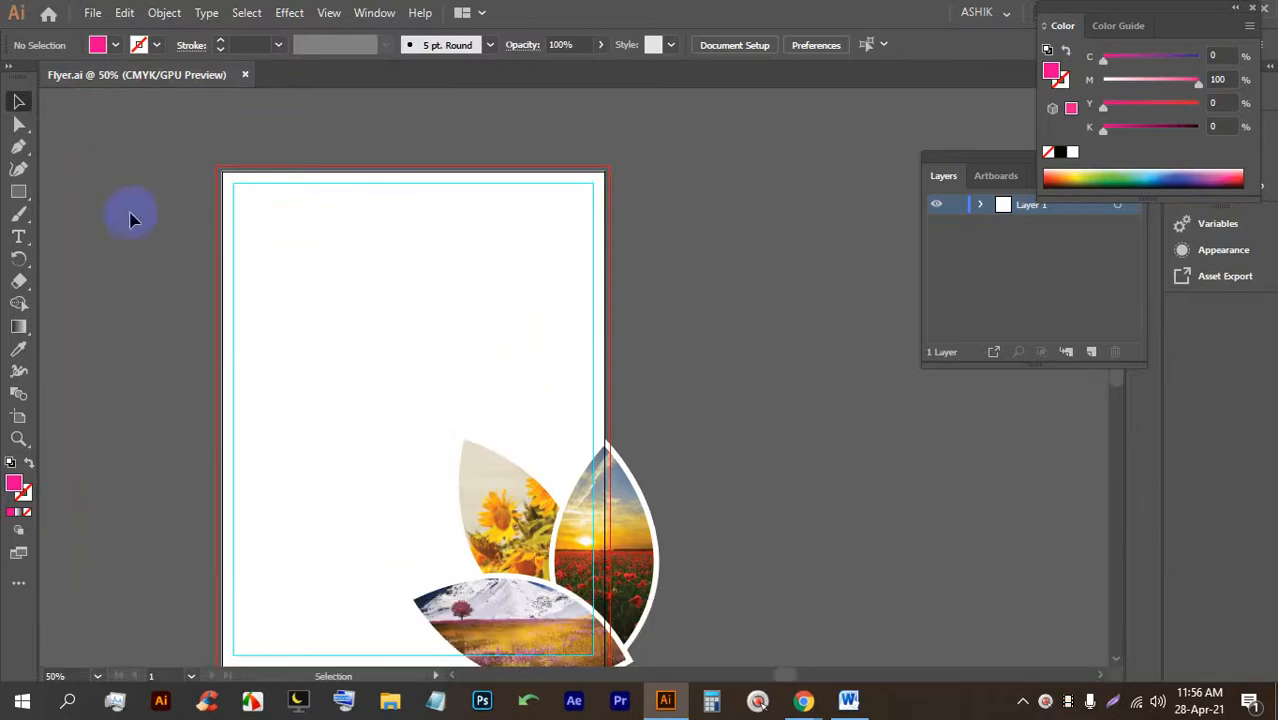
Delete an accidentally created tiny text object from the artboard.
click(19, 237)
drag(471, 289, 460, 279)
click(402, 260)
click(12, 101)
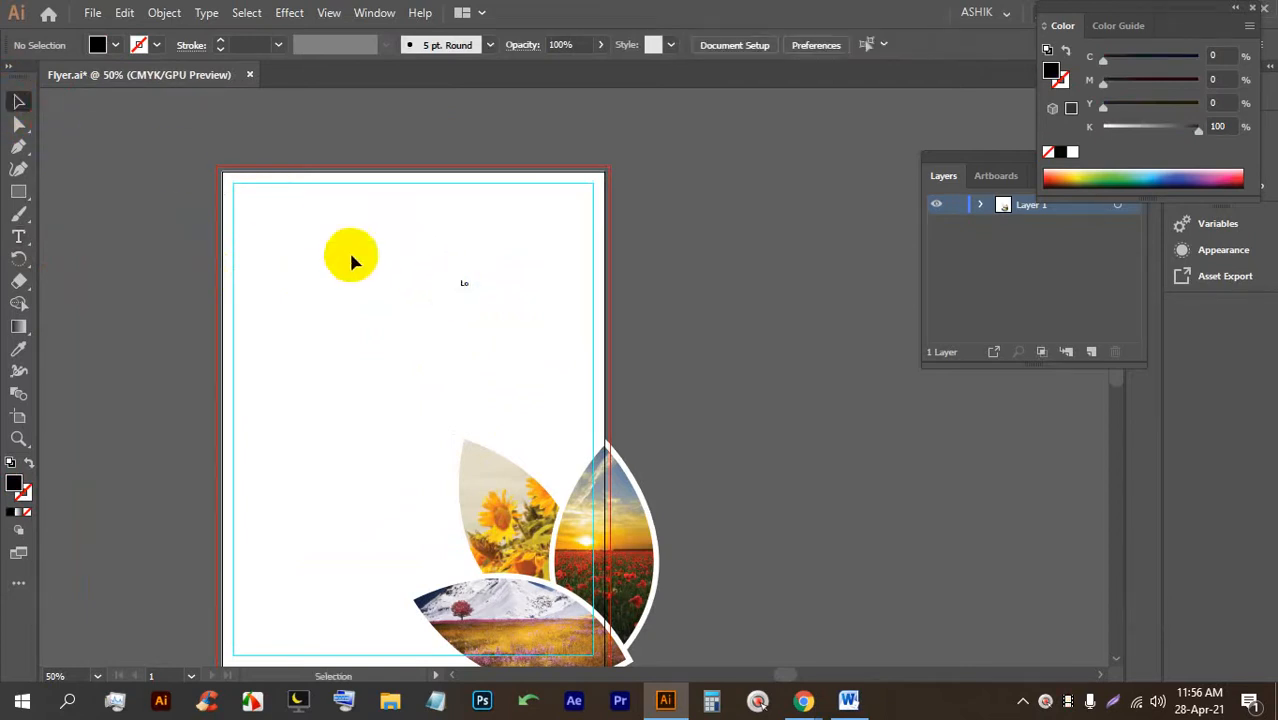
drag(542, 320, 371, 234)
key(BackSpace)
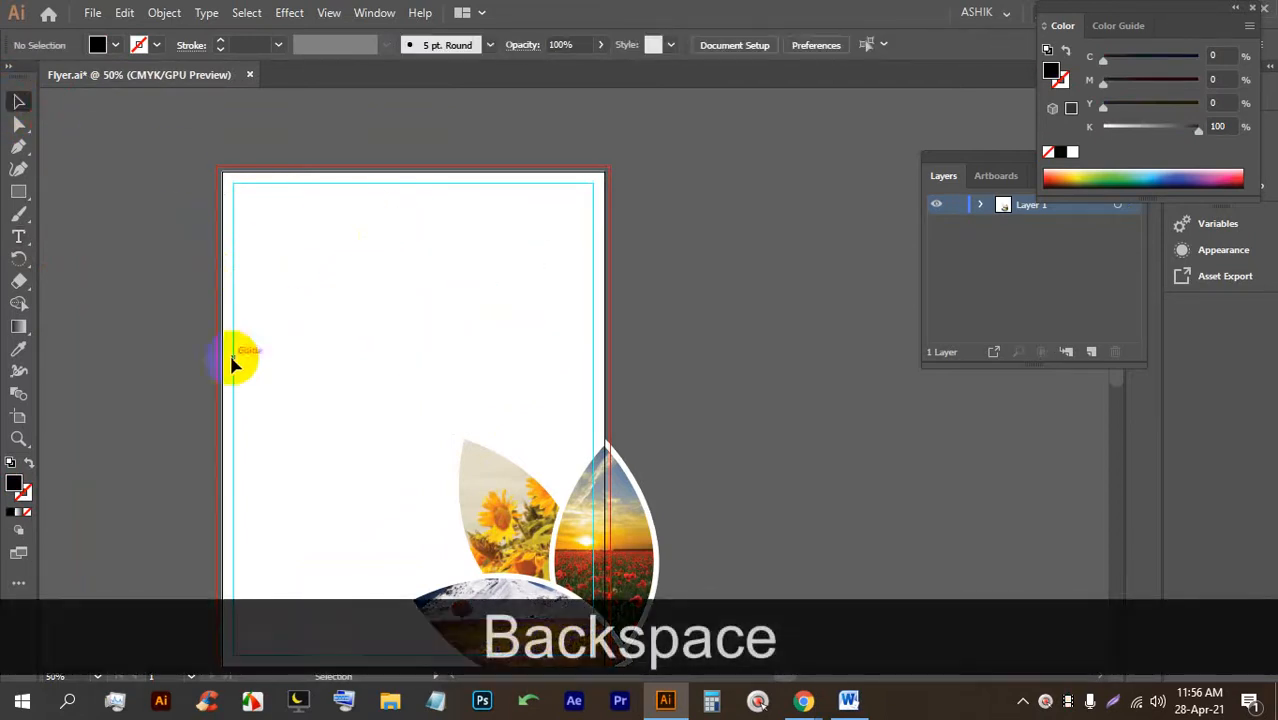
Add Lorem ipsum placeholder text near the top left, enlarged to about 96 pt.
click(19, 237)
click(258, 262)
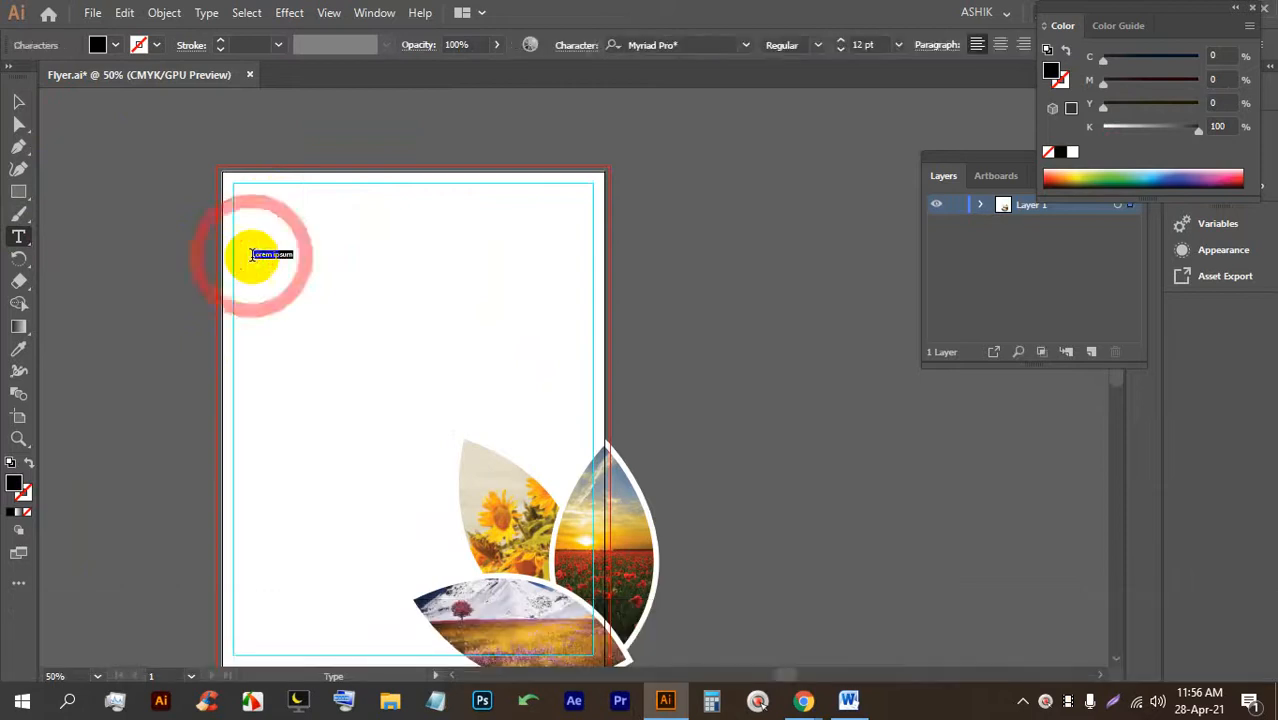
click(19, 101)
drag(293, 264, 580, 414)
drag(398, 329, 453, 325)
Replace the placeholder text with the capitalised word NATURE.
double_click(425, 305)
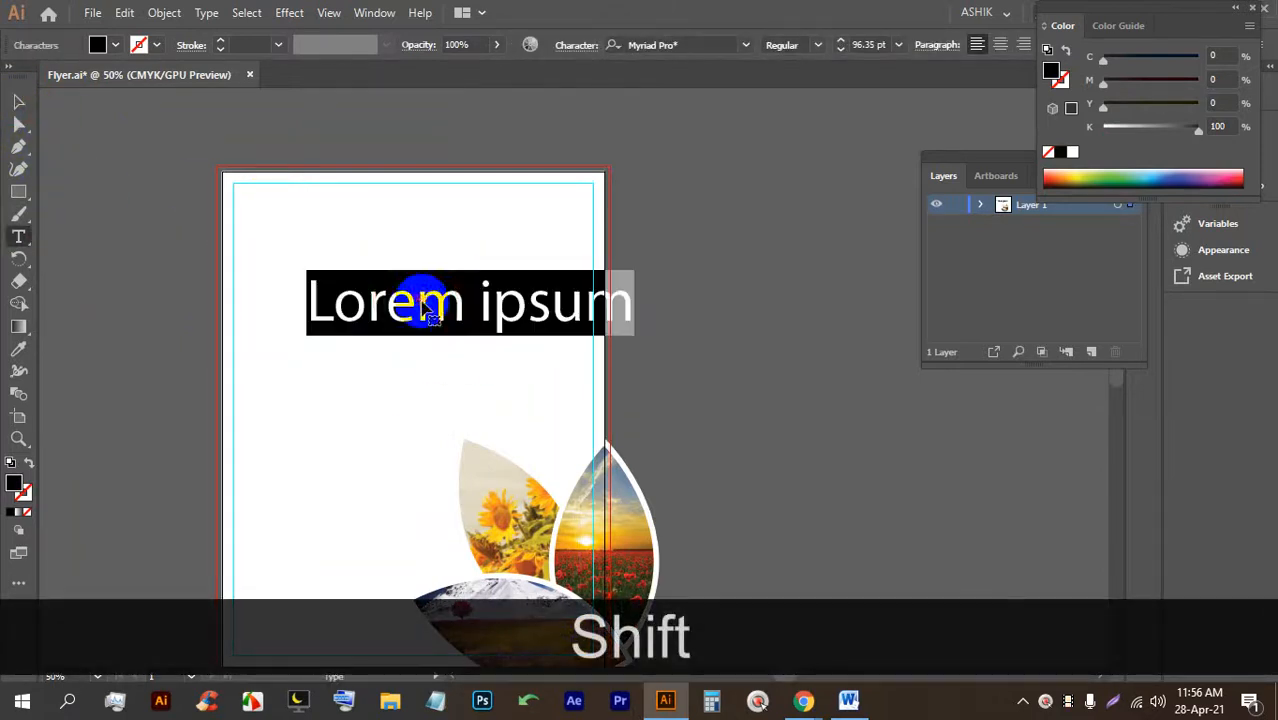
key(Caps_Lock)
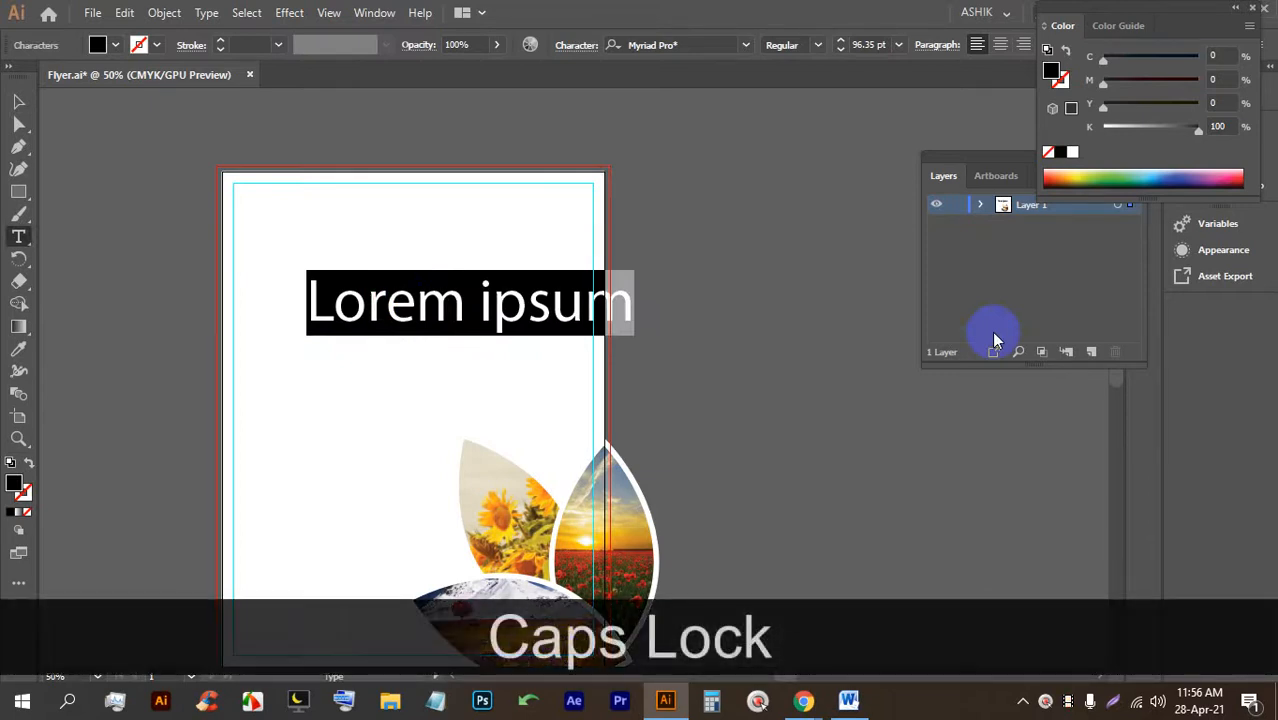
text(NATURE)
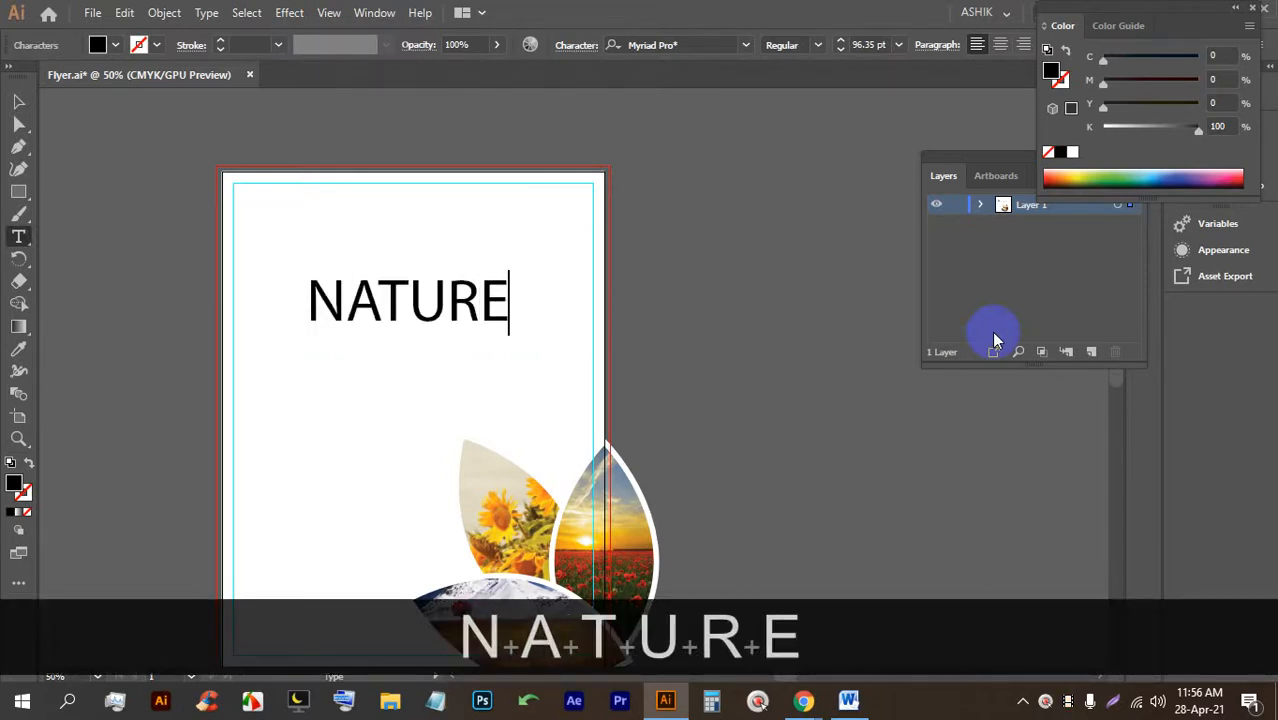
click(365, 379)
Scale NATURE from its centre to about 196 pt and nudge it up and right.
click(18, 100)
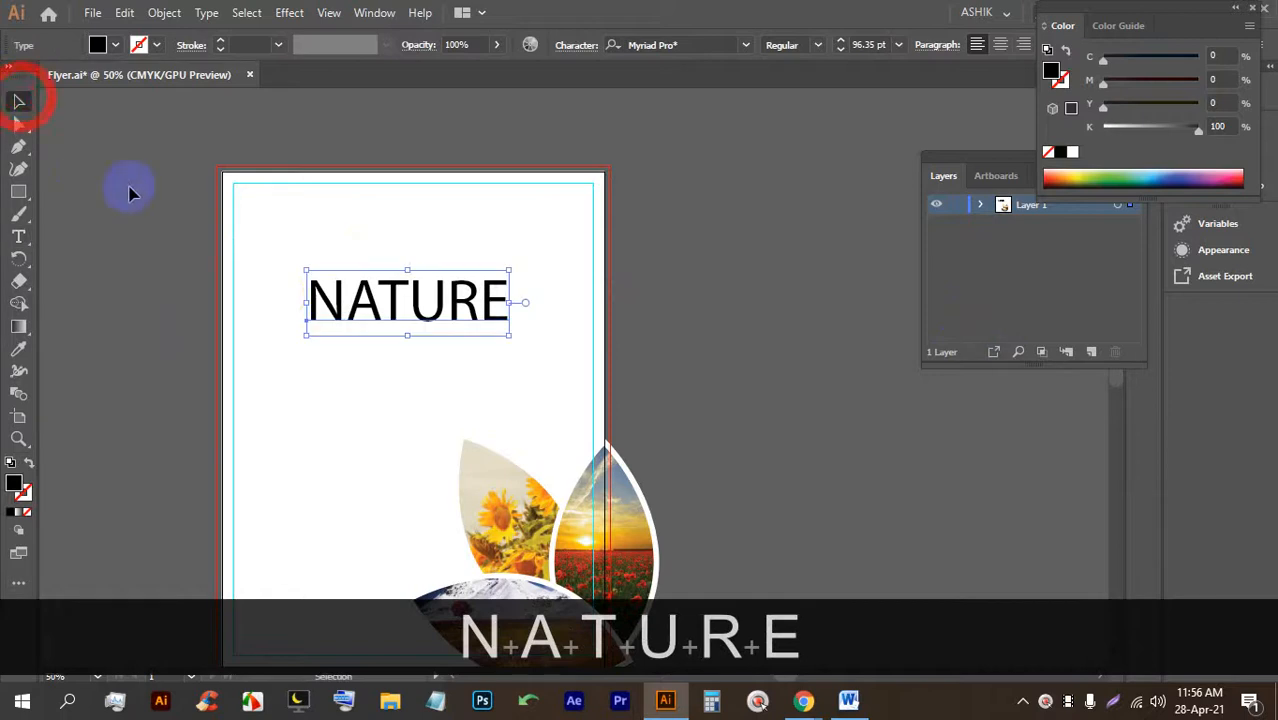
alt+scroll(414, 305, up, 2)
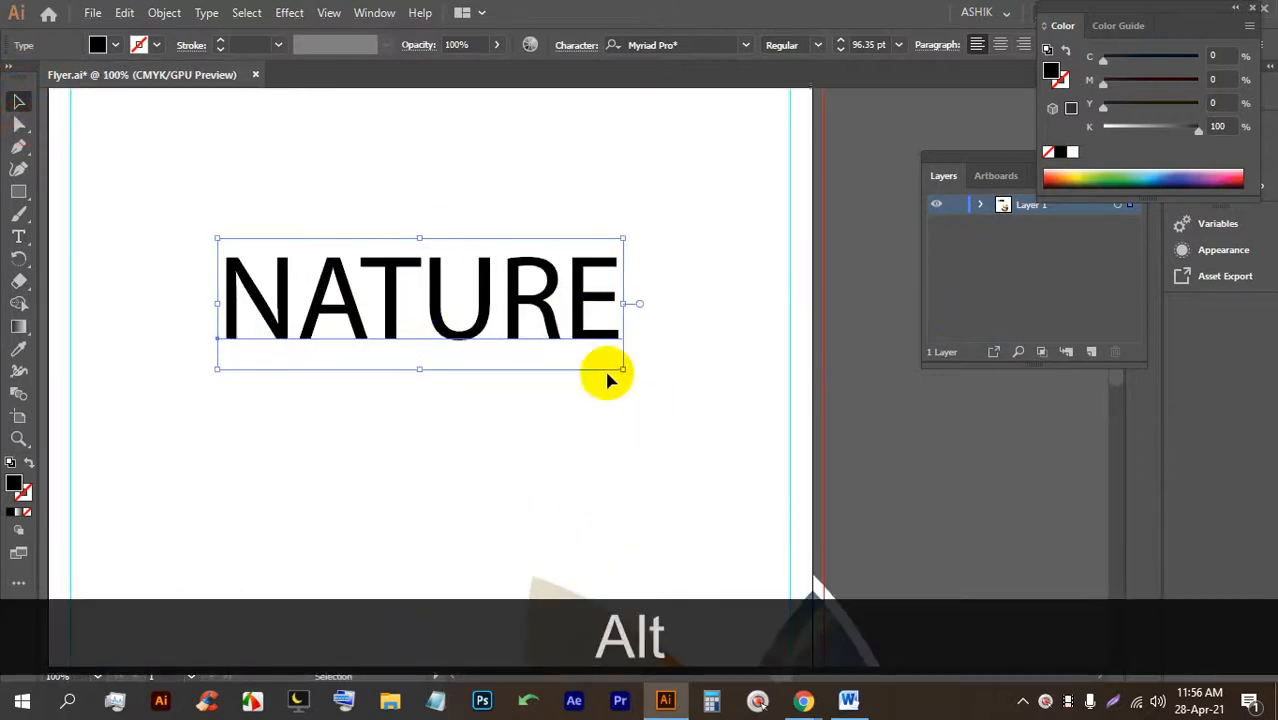
alt+scroll(311, 273, down, 2)
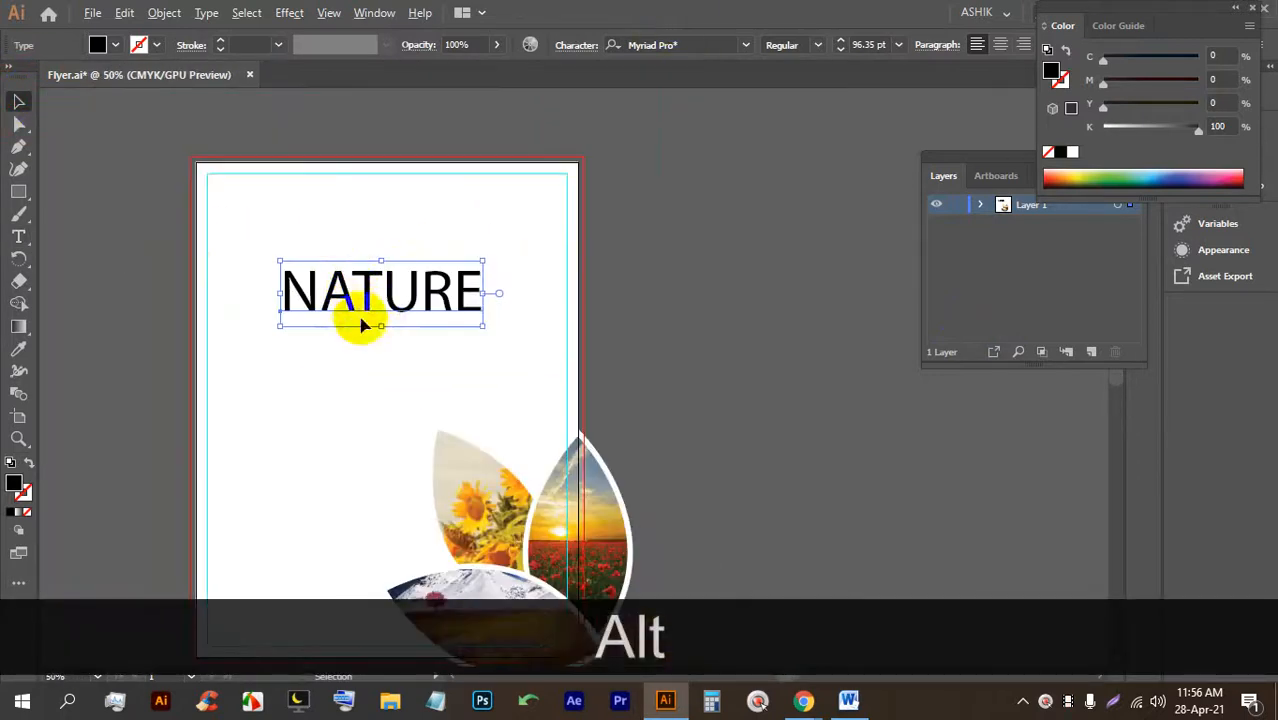
drag(381, 359, 380, 393)
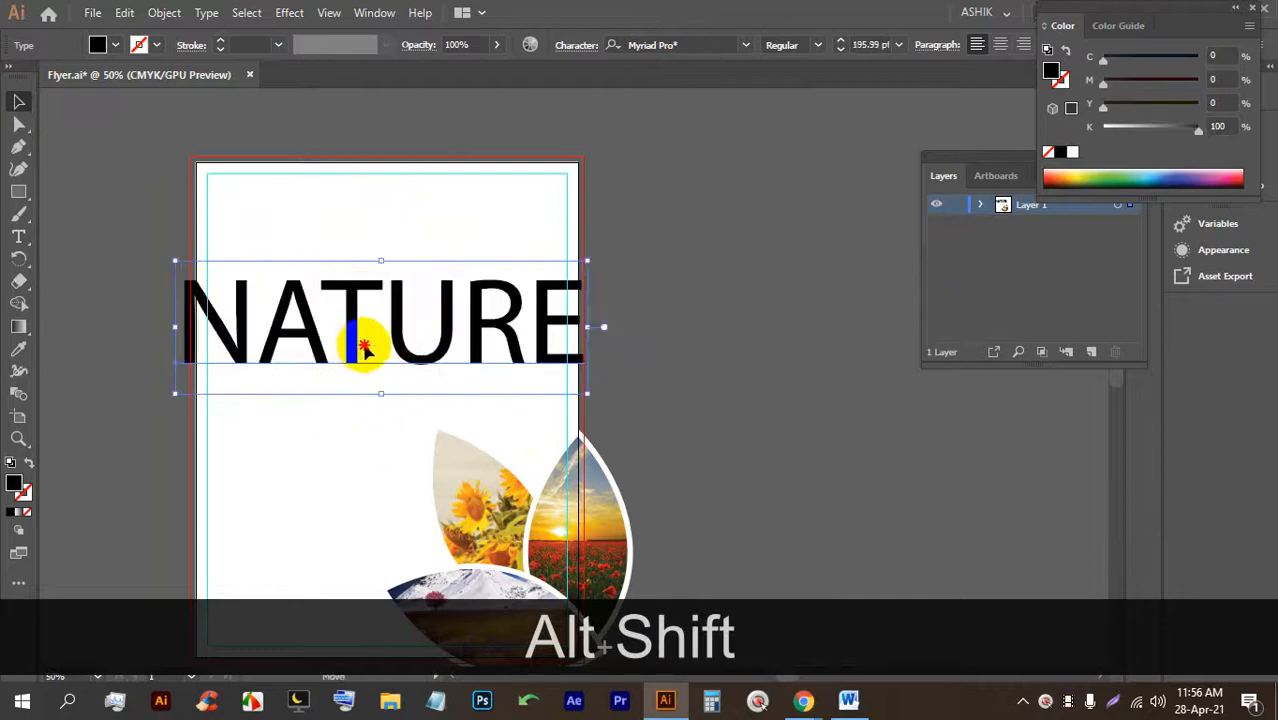
drag(365, 347, 385, 342)
click(625, 45)
Set NATURE in Nexa Heavy, rotate it 90° to read vertically, and scale it down.
text(N)
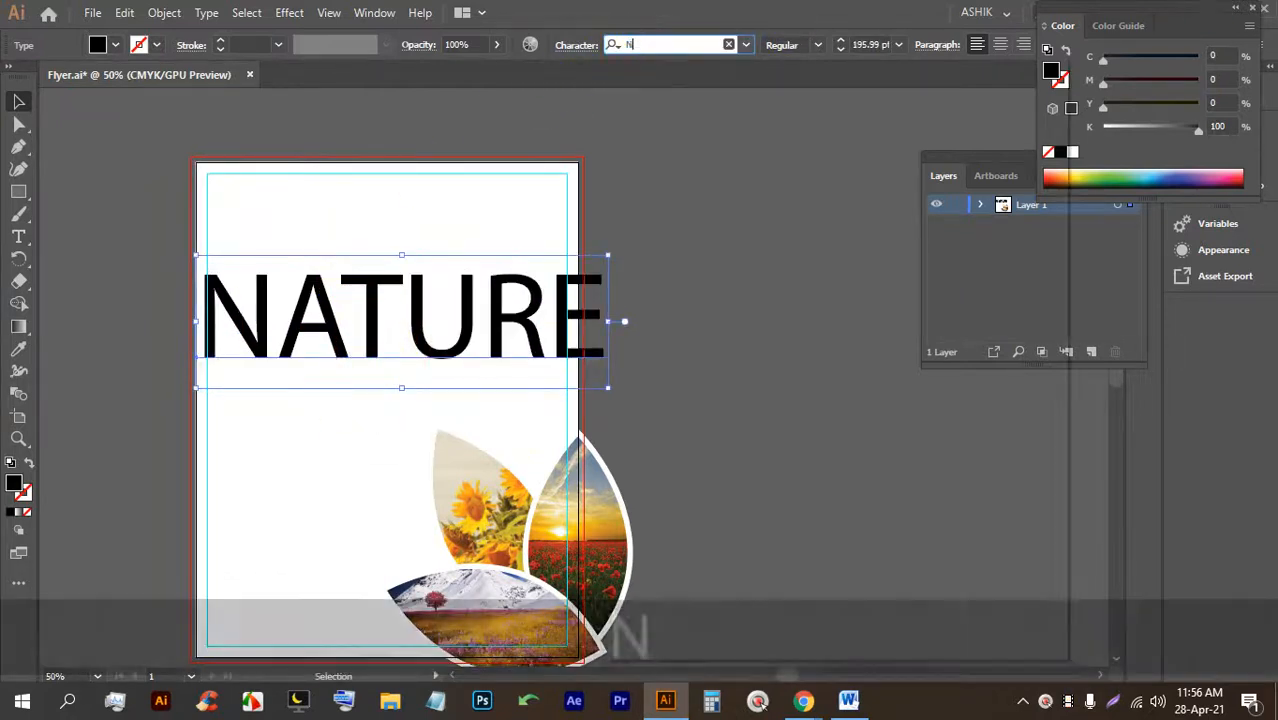
text(EXA)
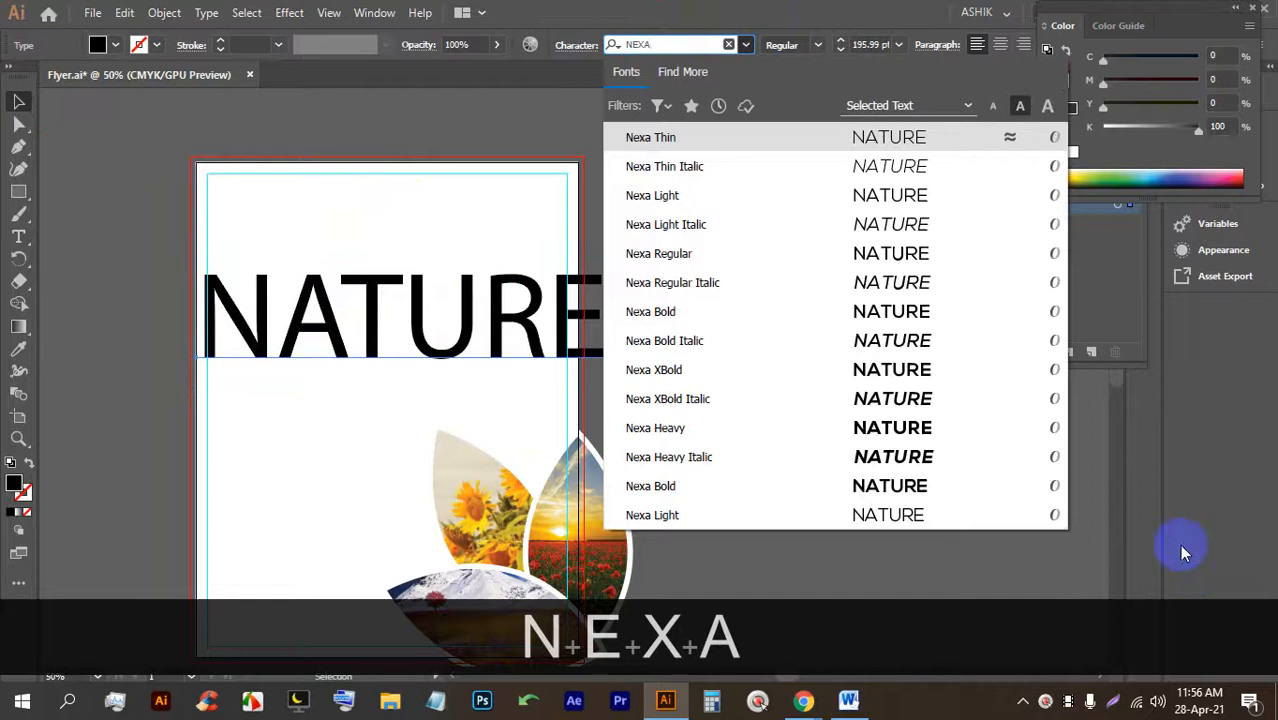
click(898, 428)
drag(724, 248, 414, 285)
scroll(414, 285, down, 2)
drag(437, 168, 428, 263)
Position the vertical NATURE heading snugly along the flyer's left margin.
drag(430, 325, 330, 280)
scroll(335, 270, up, 2)
scroll(342, 262, up, 1)
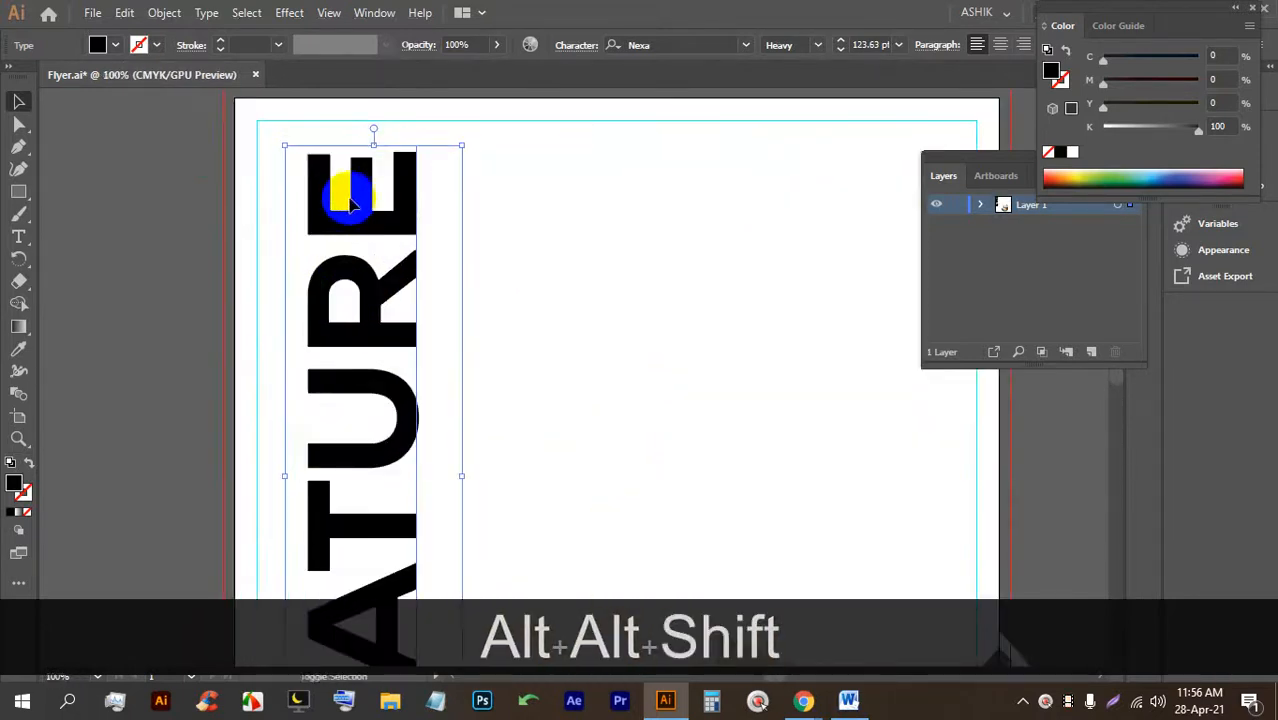
click(349, 204)
drag(345, 194, 314, 194)
scroll(320, 205, down, 2)
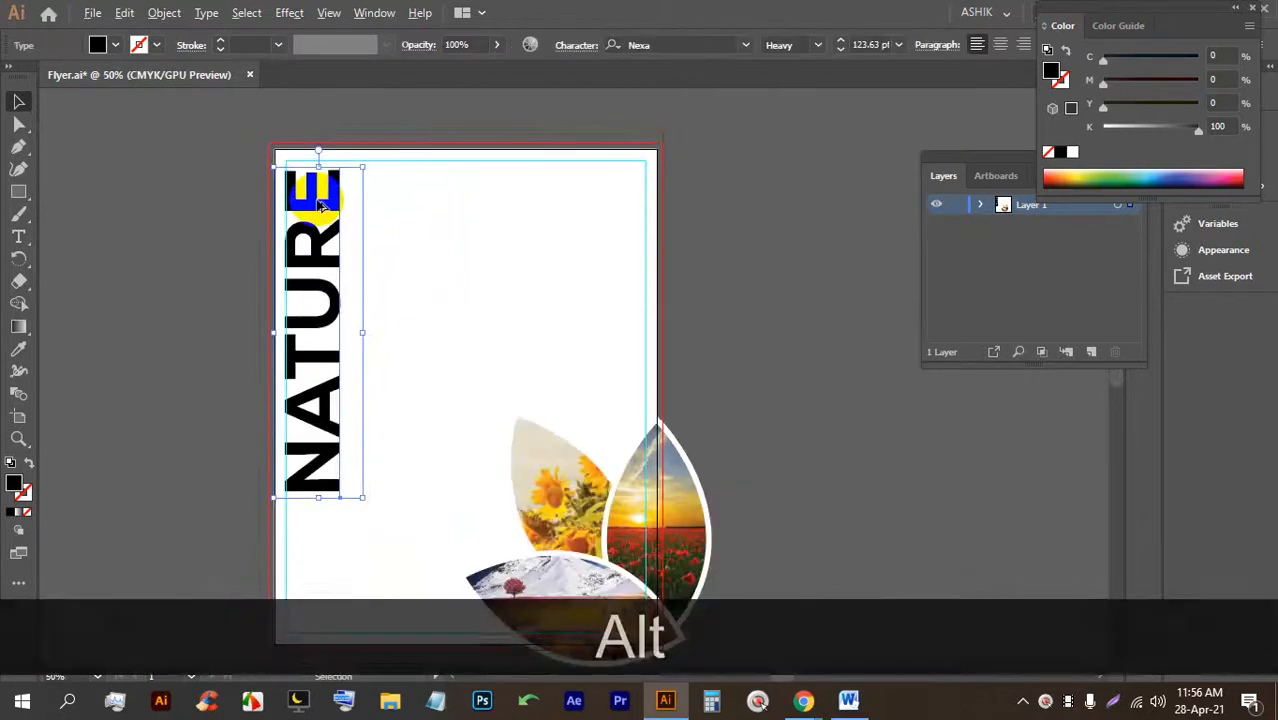
scroll(375, 218, down, 1)
scroll(417, 217, up, 1)
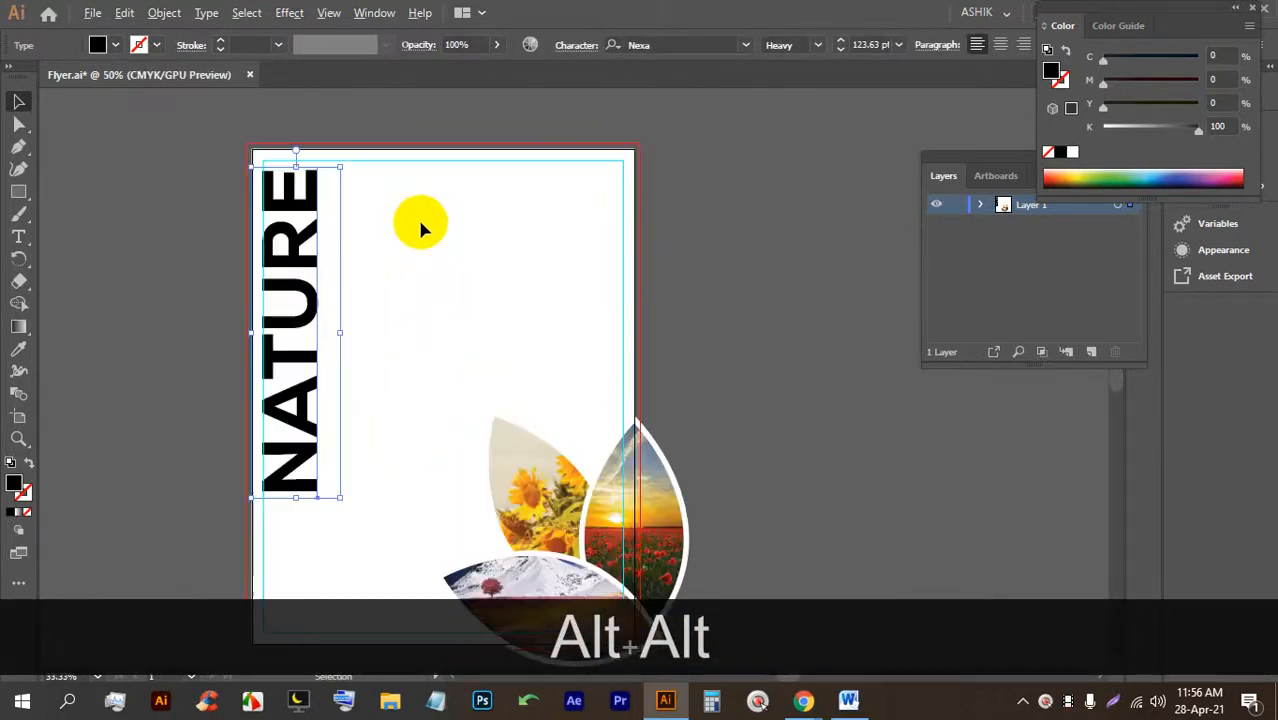
click(405, 271)
drag(285, 298, 288, 299)
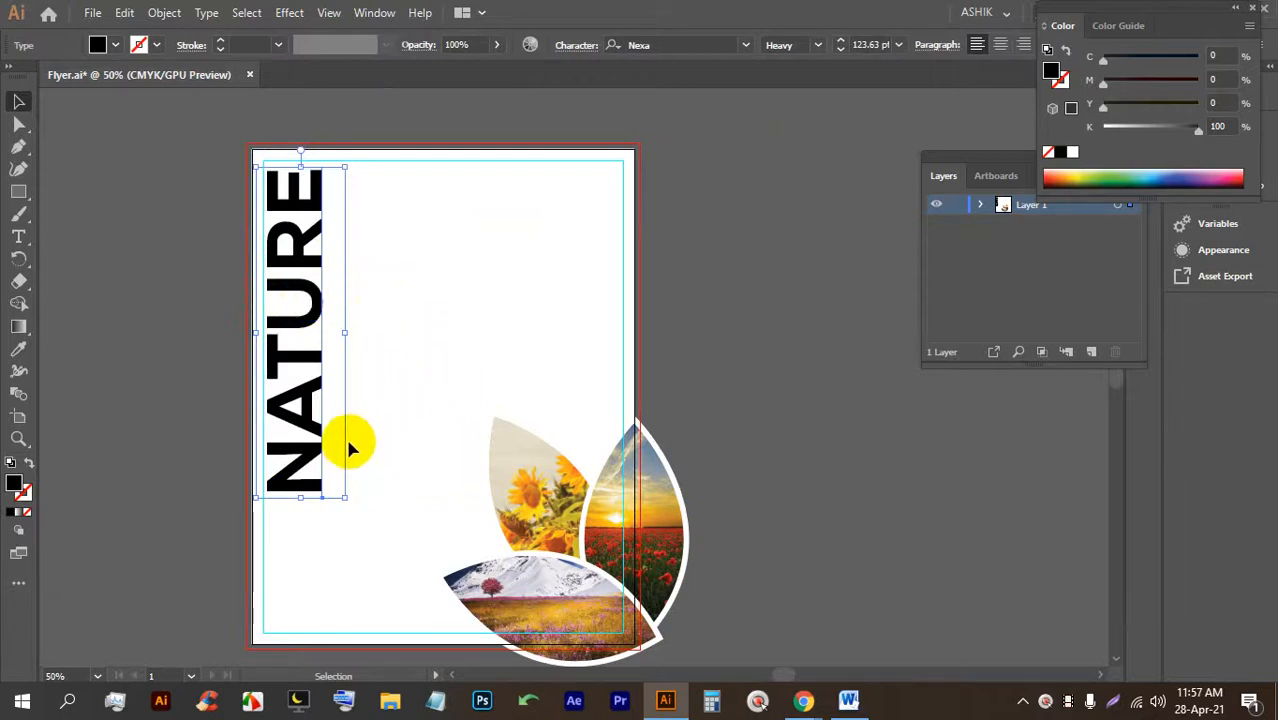
click(405, 423)
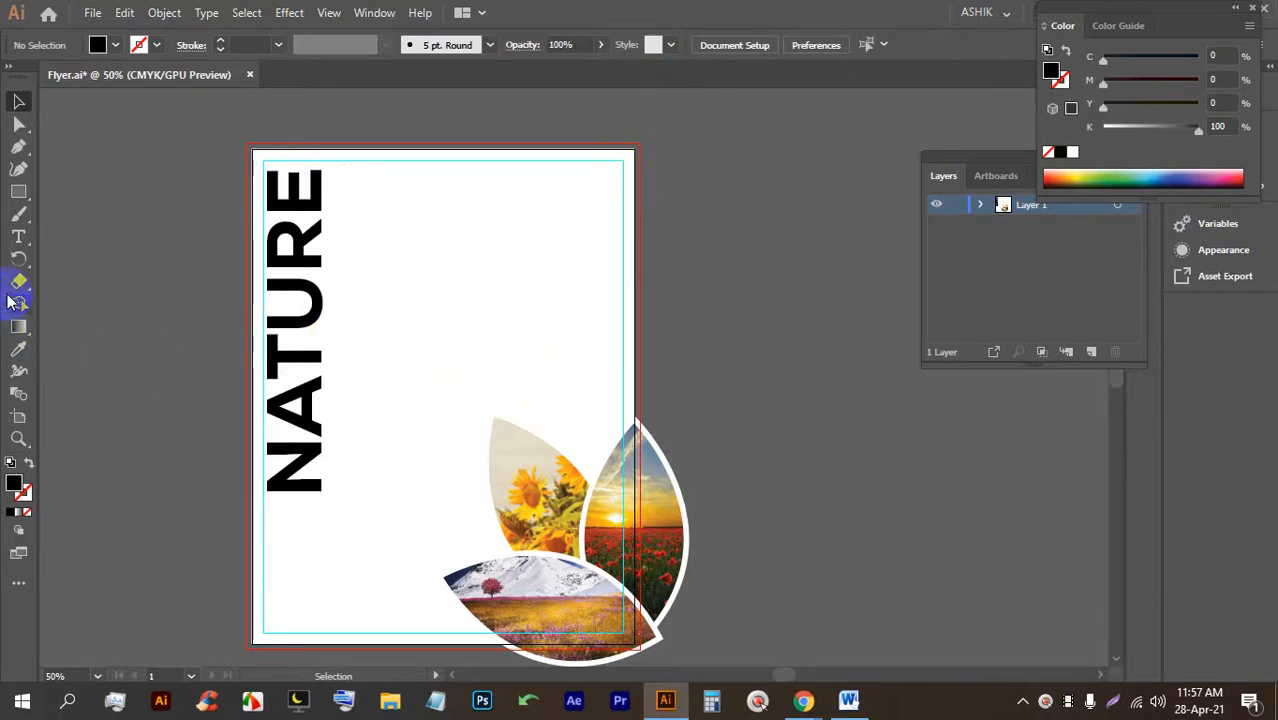
Add a new line of placeholder text and scale it proportionally to about 31 pt.
click(22, 240)
click(349, 269)
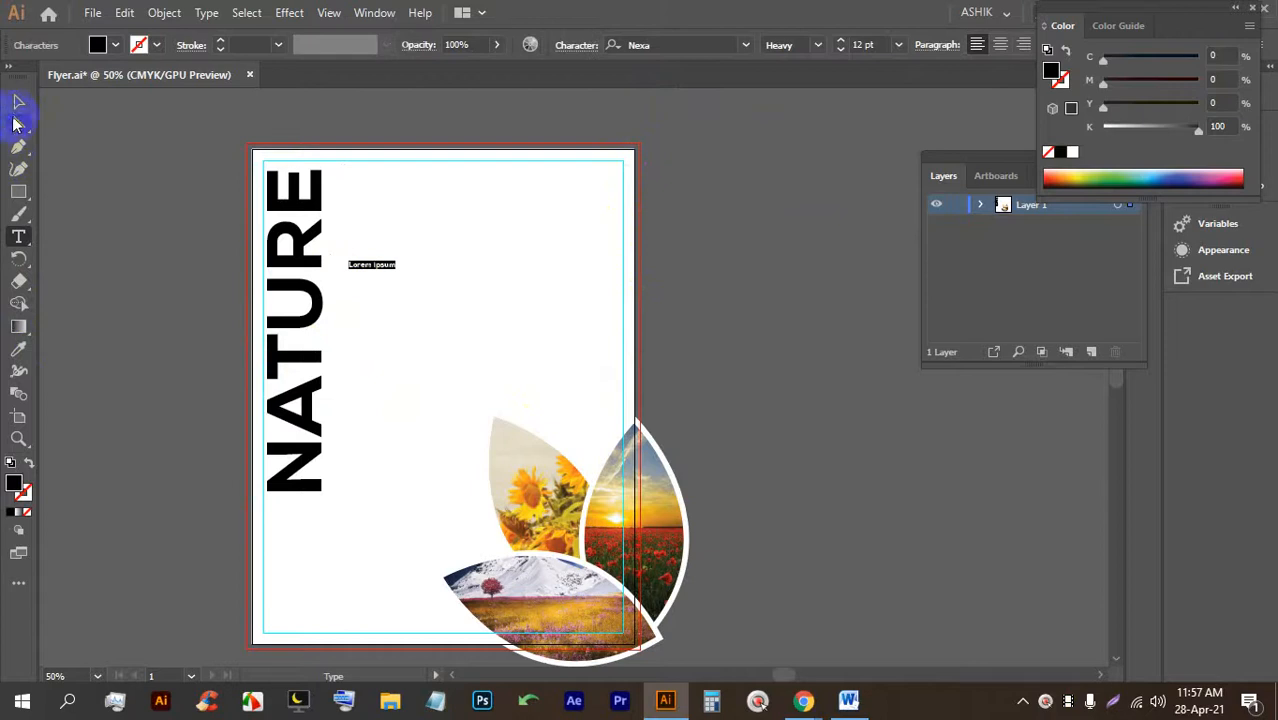
click(18, 102)
key(shift)
drag(397, 272, 460, 285)
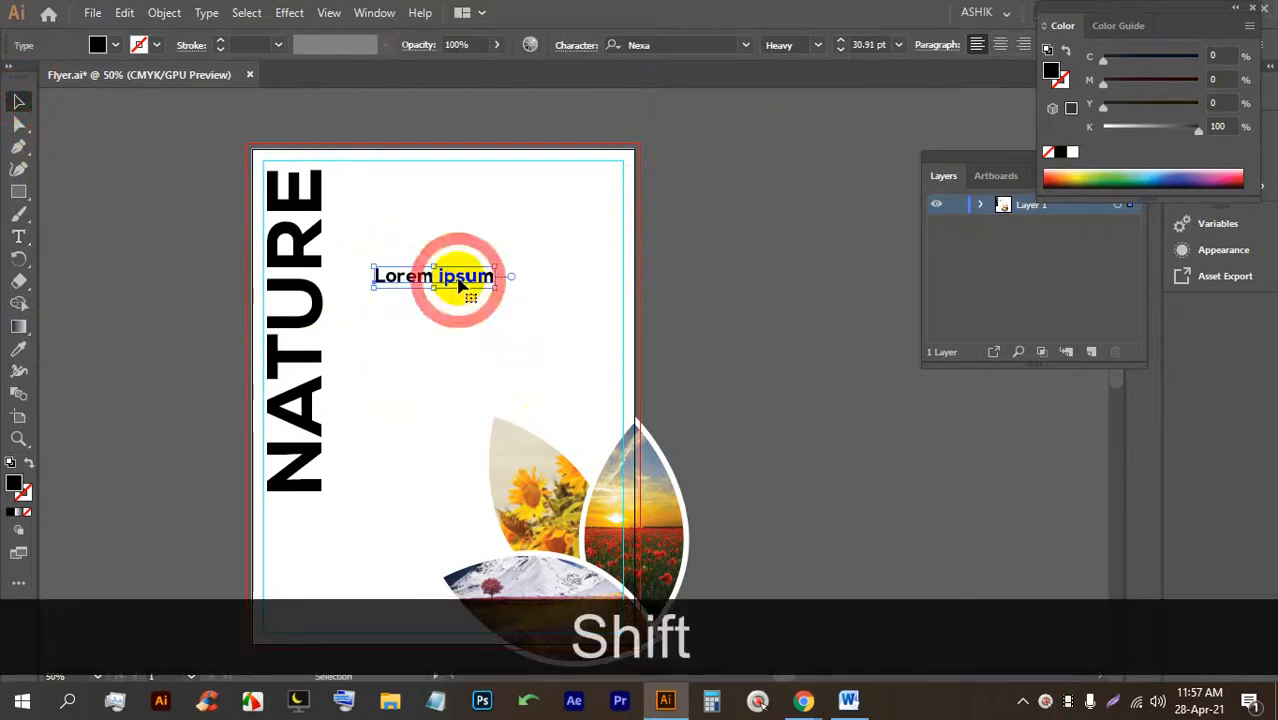
scroll(459, 281, up, 2)
Replace the placeholder text with the word ANNUAL.
triple_click(459, 279)
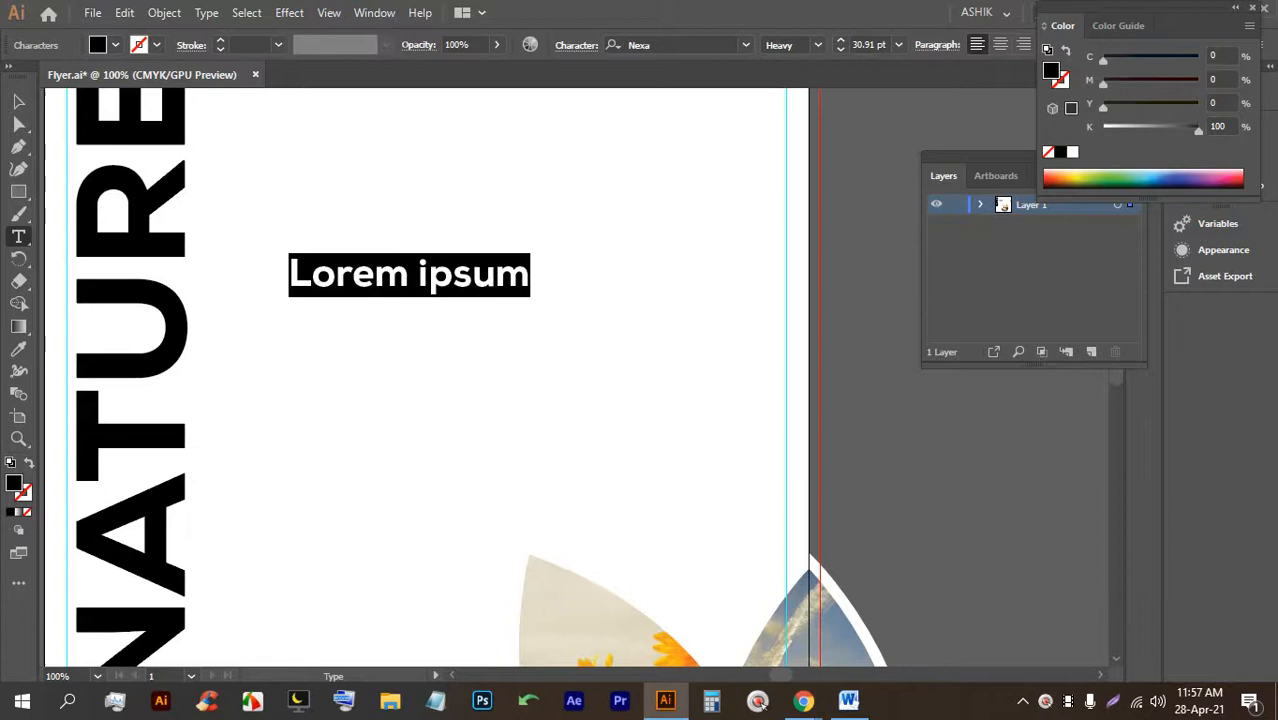
text(a)
key(BackSpace)
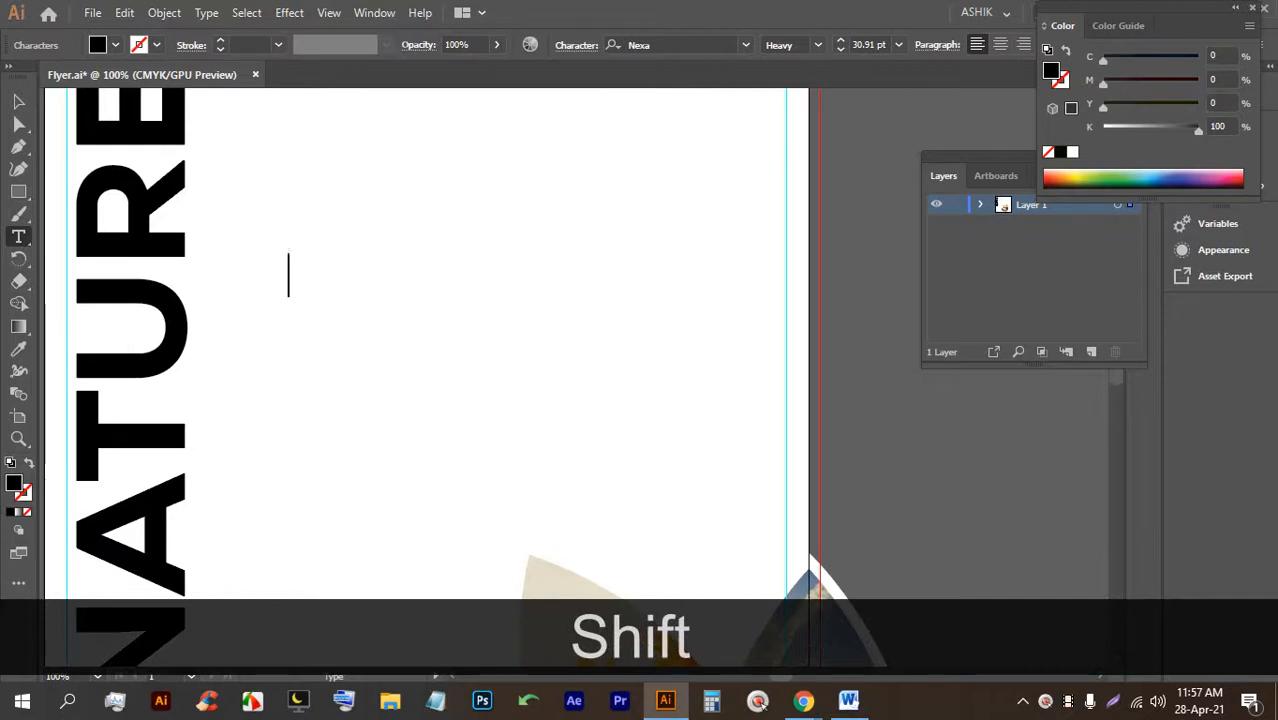
text(aB)
key(BackSpace)
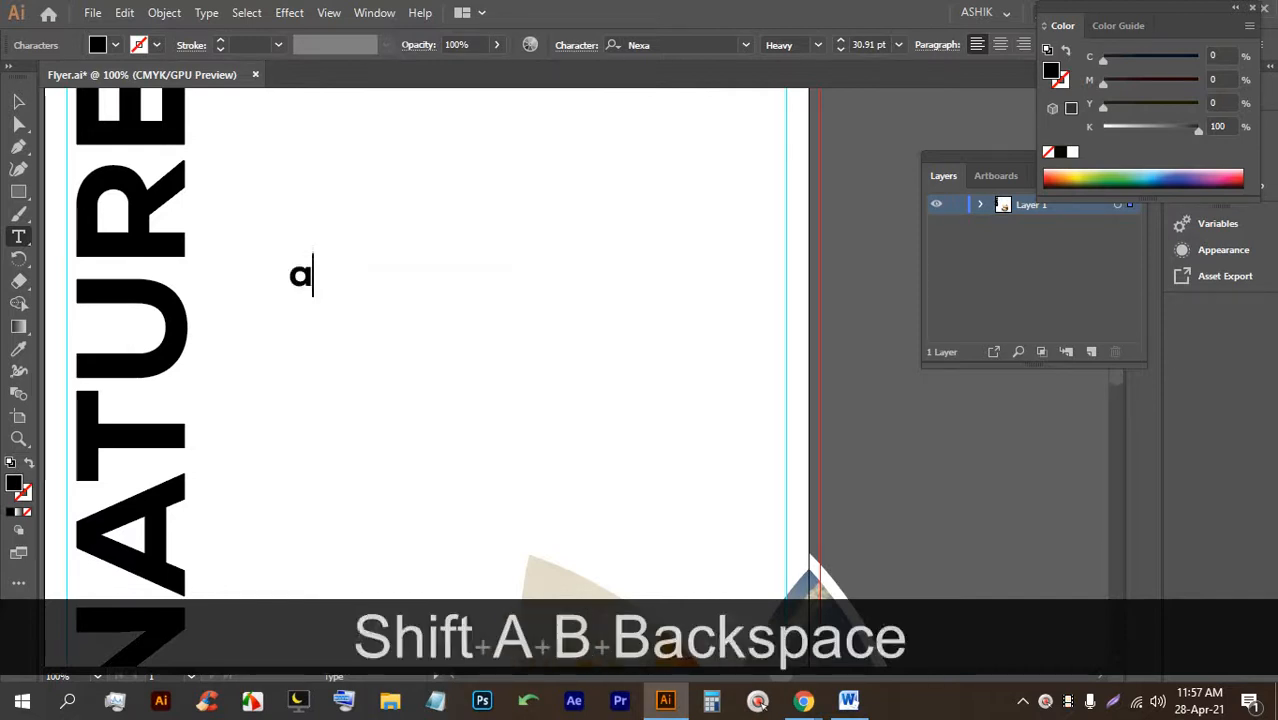
key(BackSpace)
text(AN)
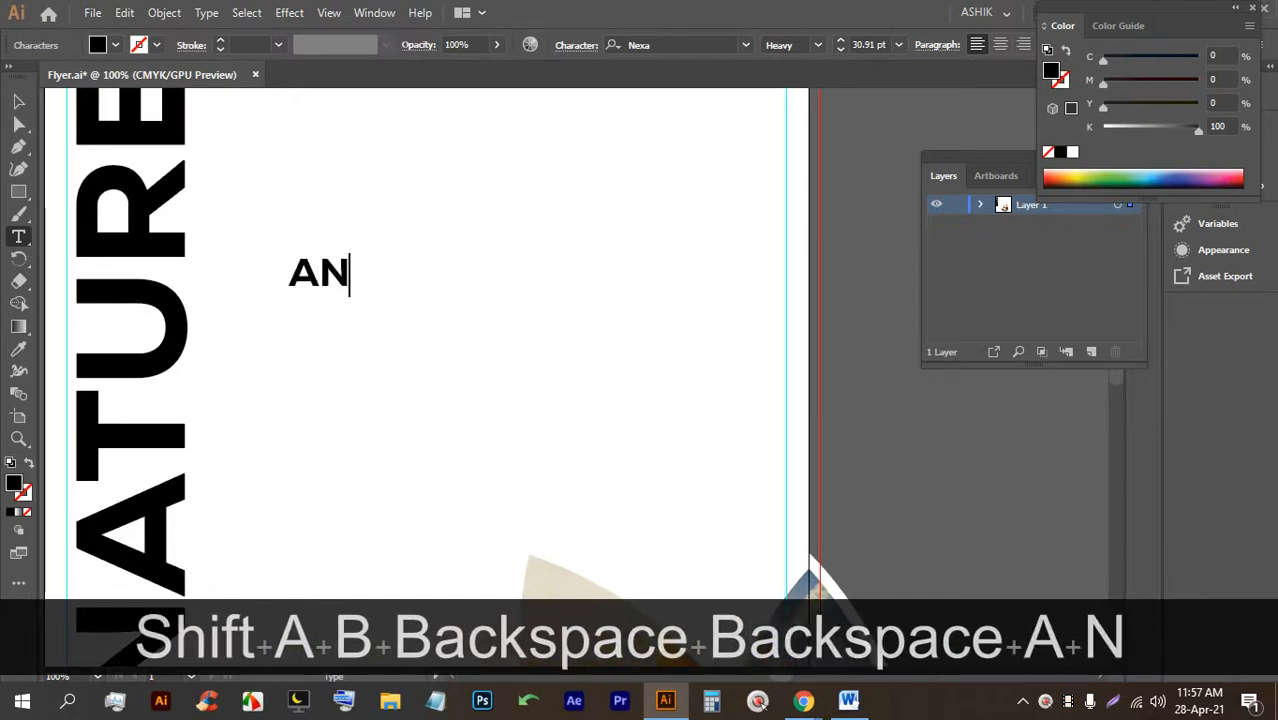
text(NUAL)
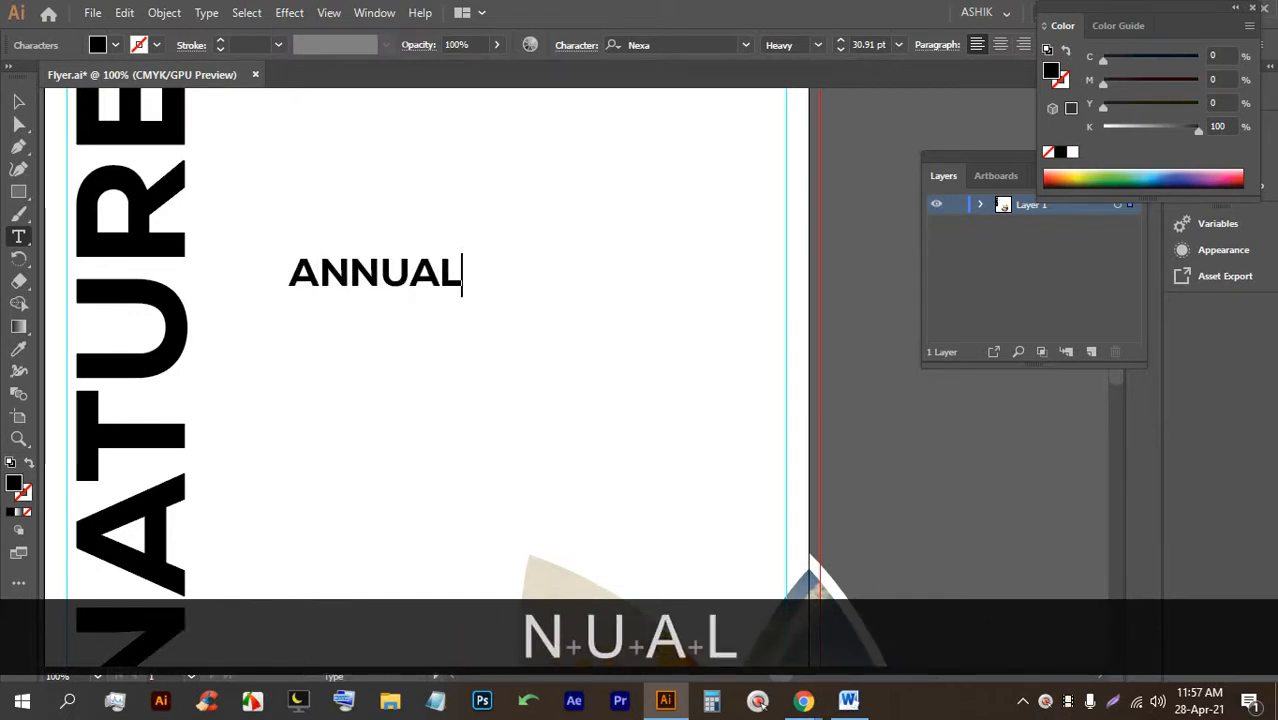
click(15, 105)
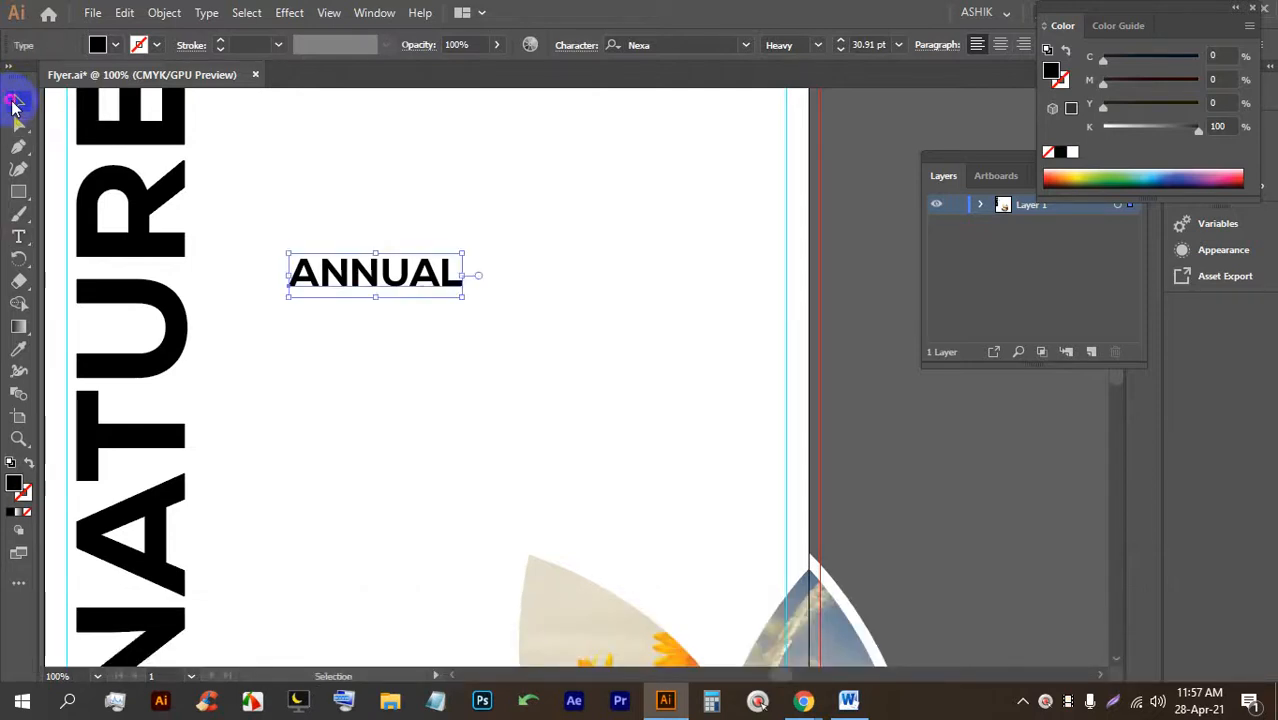
Rotate ANNUAL 90° and place it vertically beside the lower part of NATURE.
alt+scroll(456, 271, down, 2)
click(308, 347)
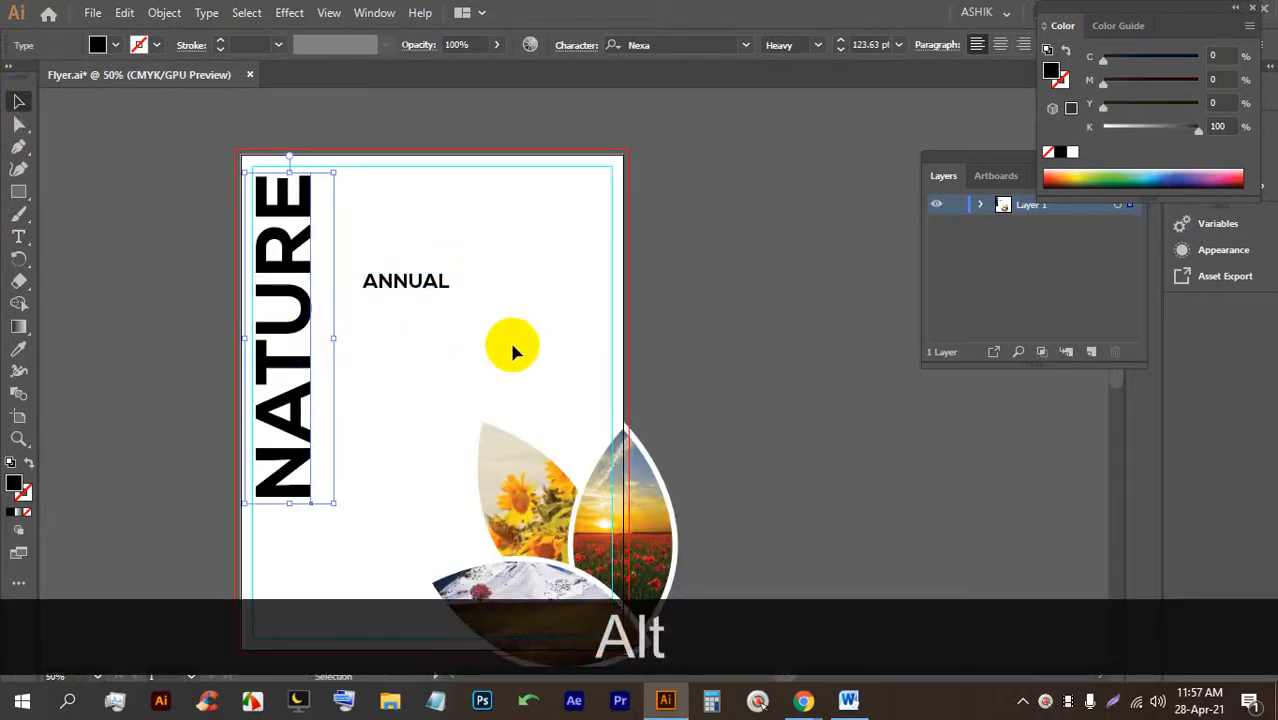
click(534, 320)
click(412, 280)
drag(385, 286, 360, 410)
drag(442, 409, 329, 455)
click(379, 422)
click(340, 455)
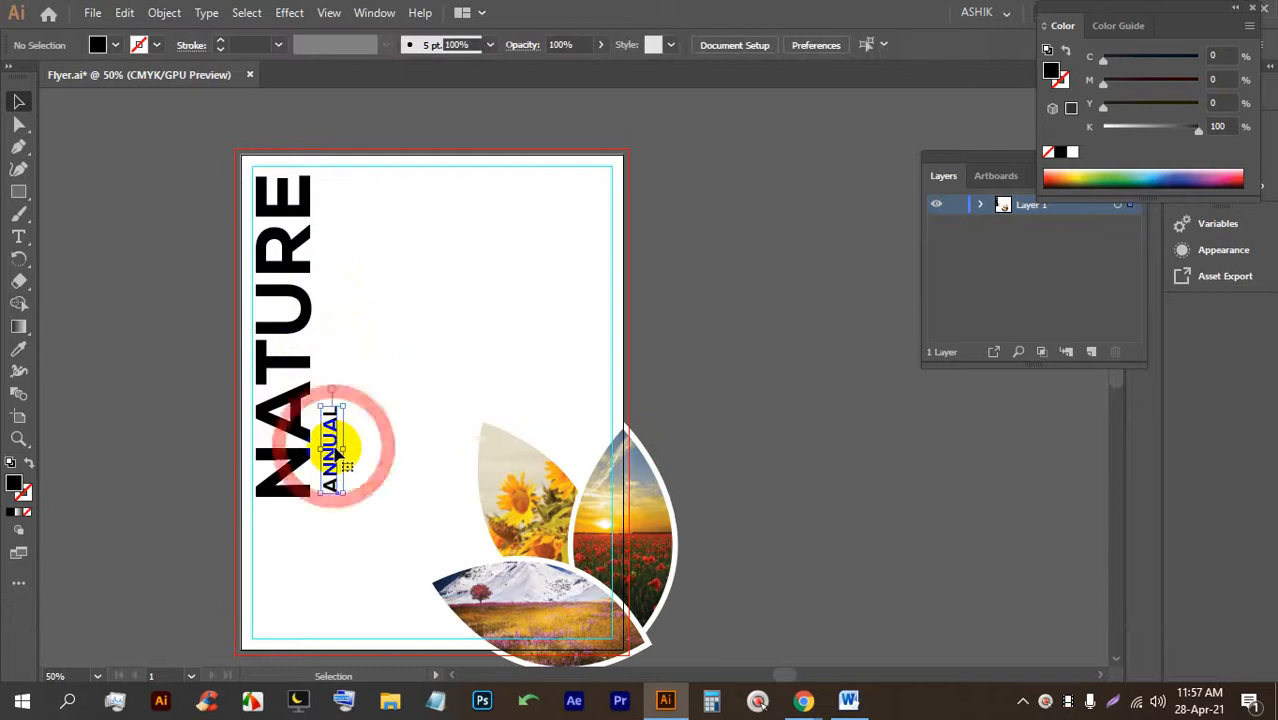
drag(328, 446, 331, 455)
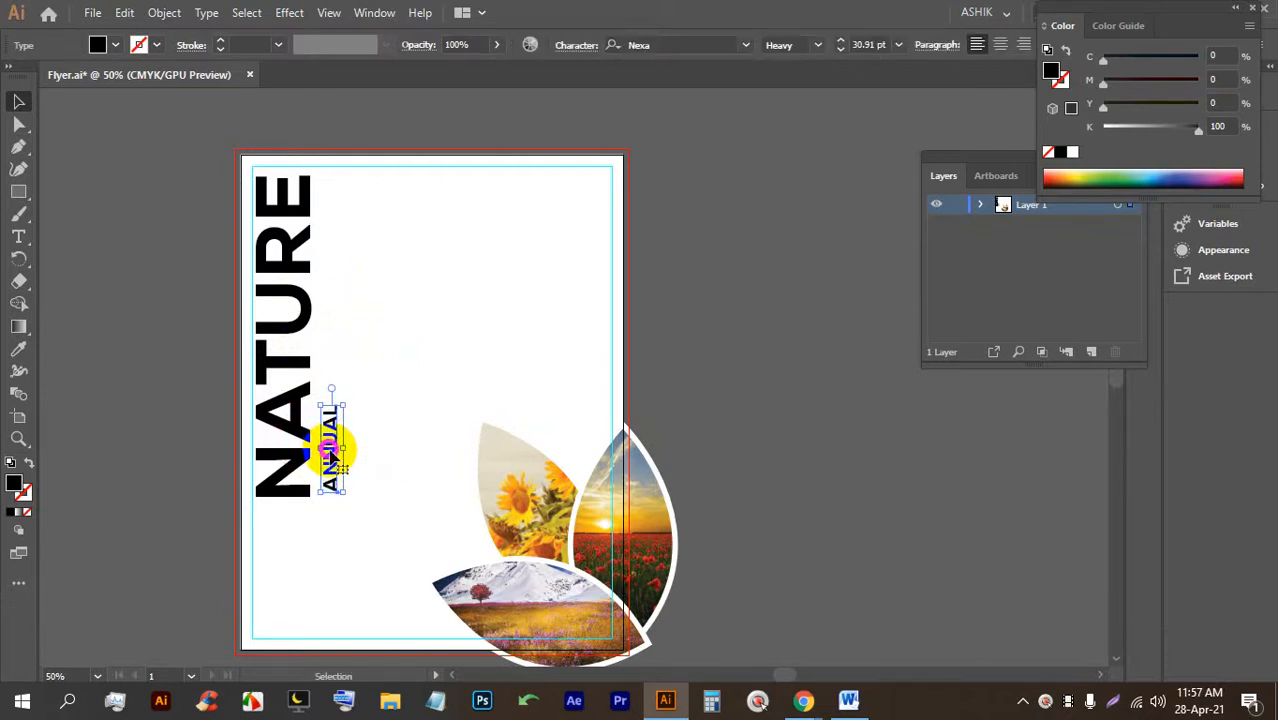
click(419, 392)
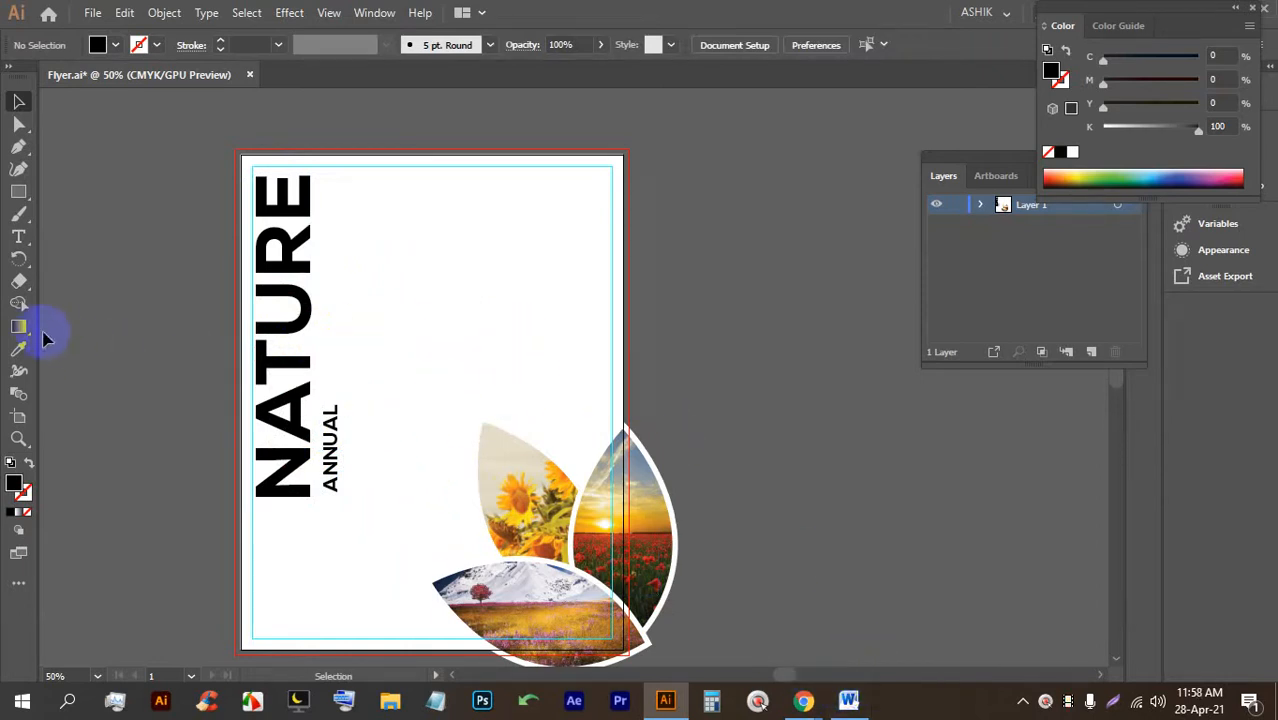
Draw a thin vertical rectangle bar beside NATURE above ANNUAL.
click(18, 193)
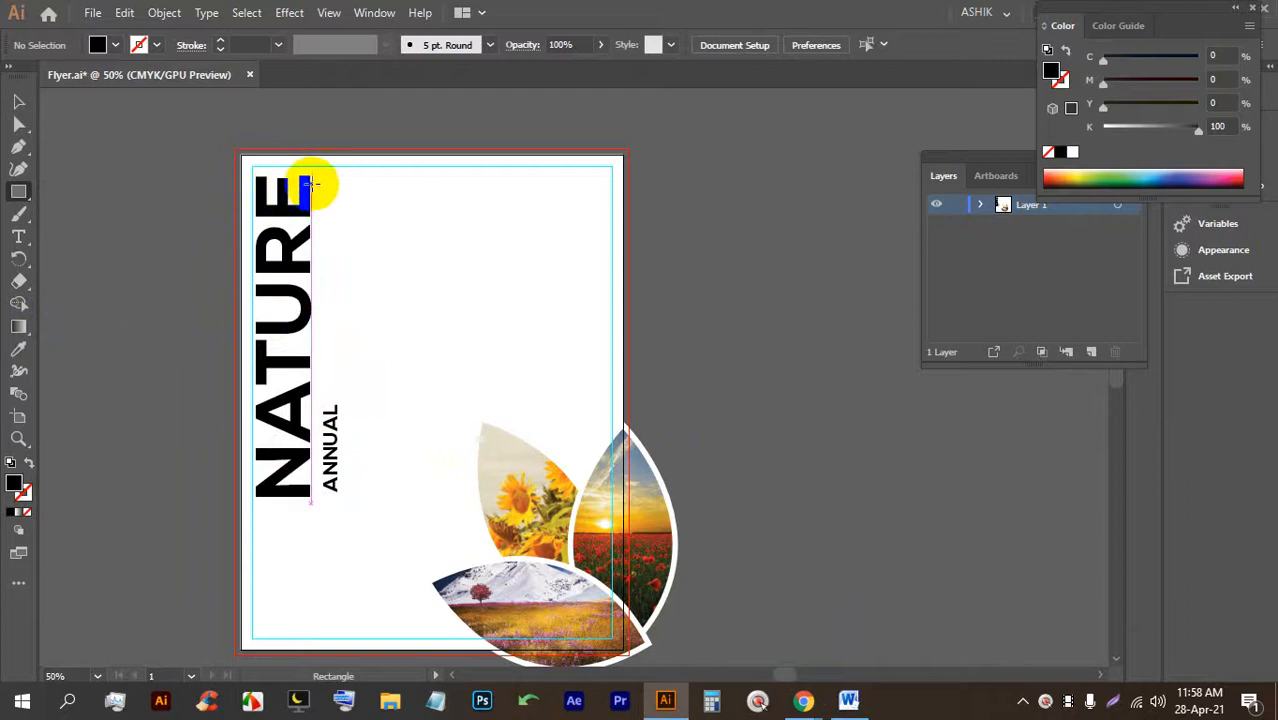
drag(328, 177, 329, 400)
click(18, 102)
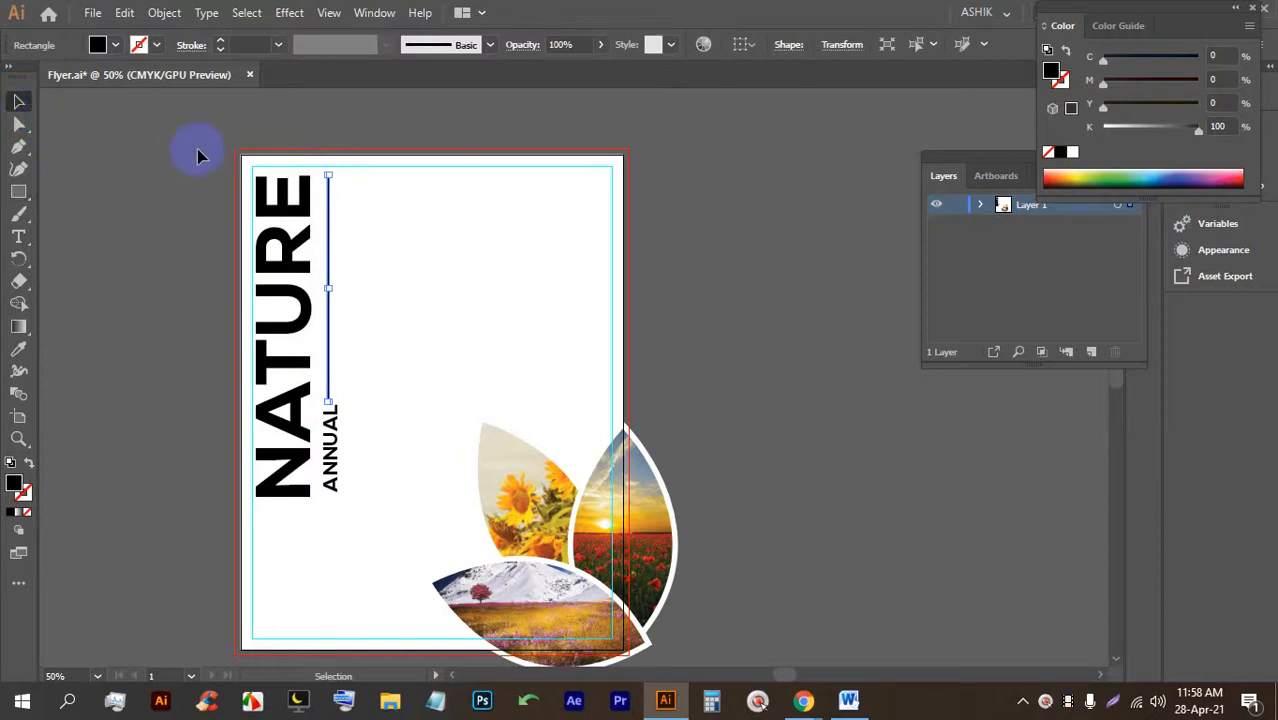
click(393, 291)
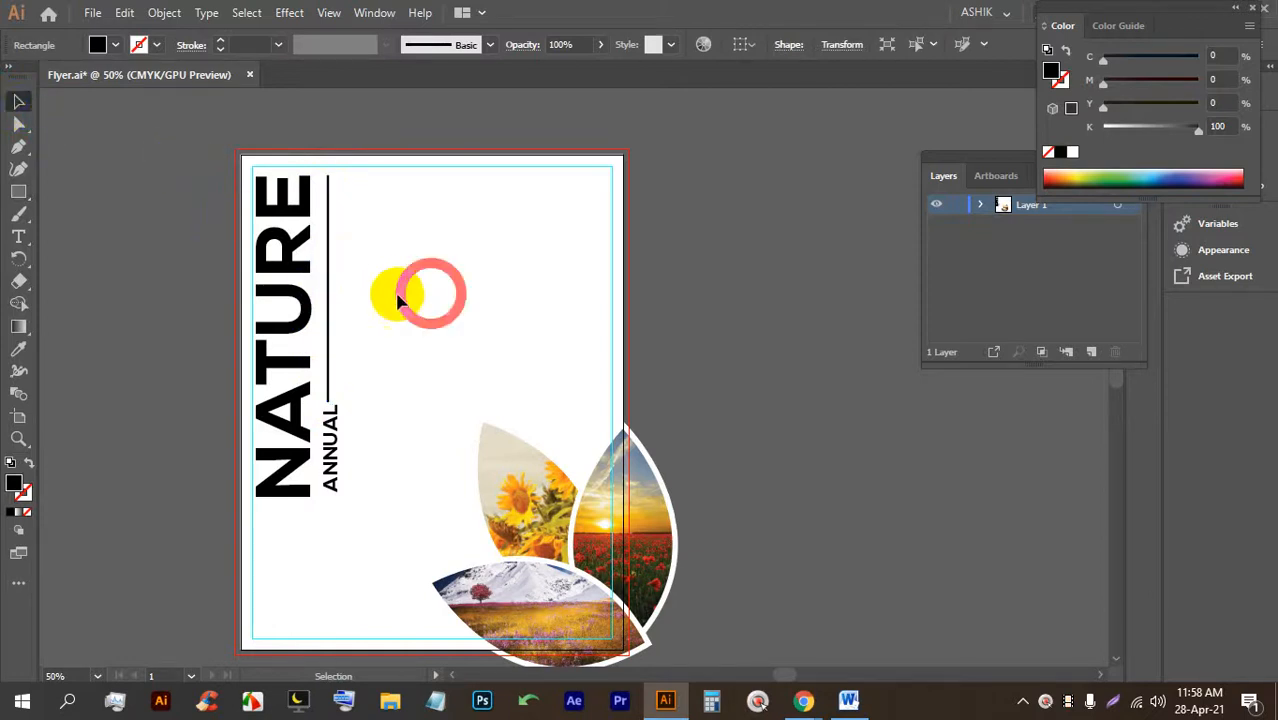
drag(329, 262, 334, 268)
scroll(334, 372, up, 1)
scroll(334, 372, down, 1)
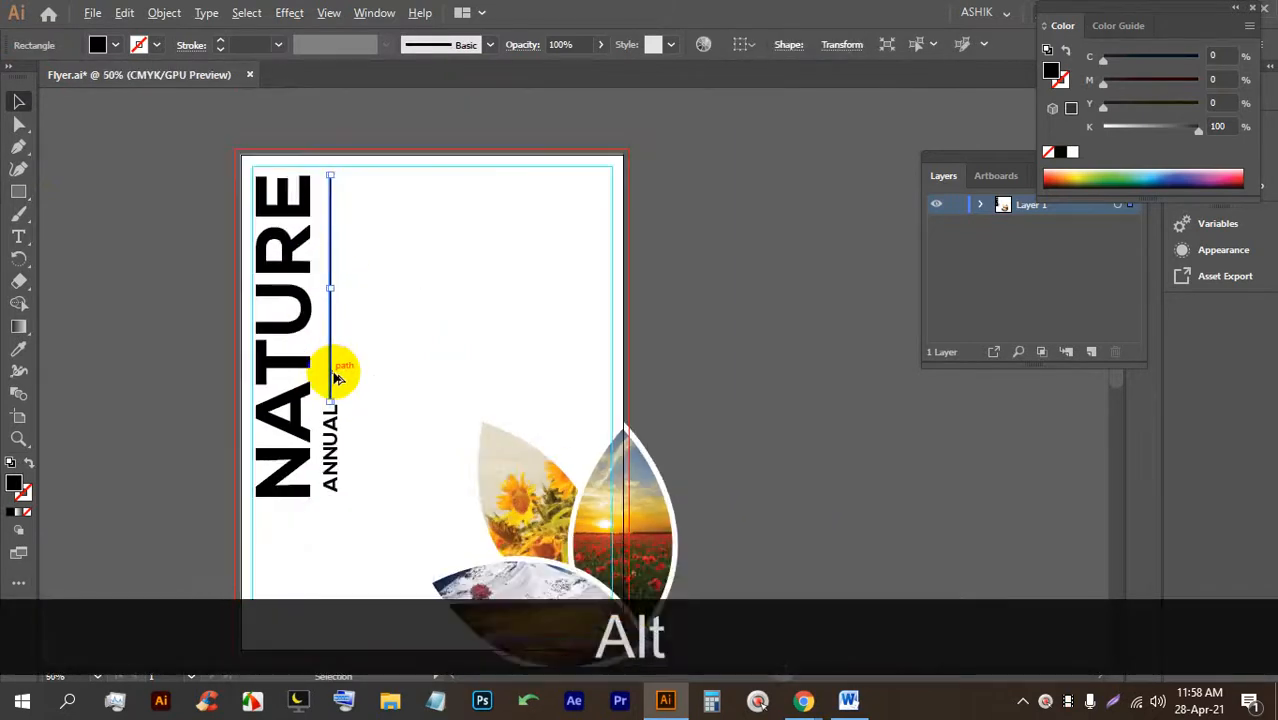
click(368, 360)
Lock NATURE, horizontally center the thin line with ANNUAL, and save the flyer.
click(330, 385)
click(494, 371)
click(334, 371)
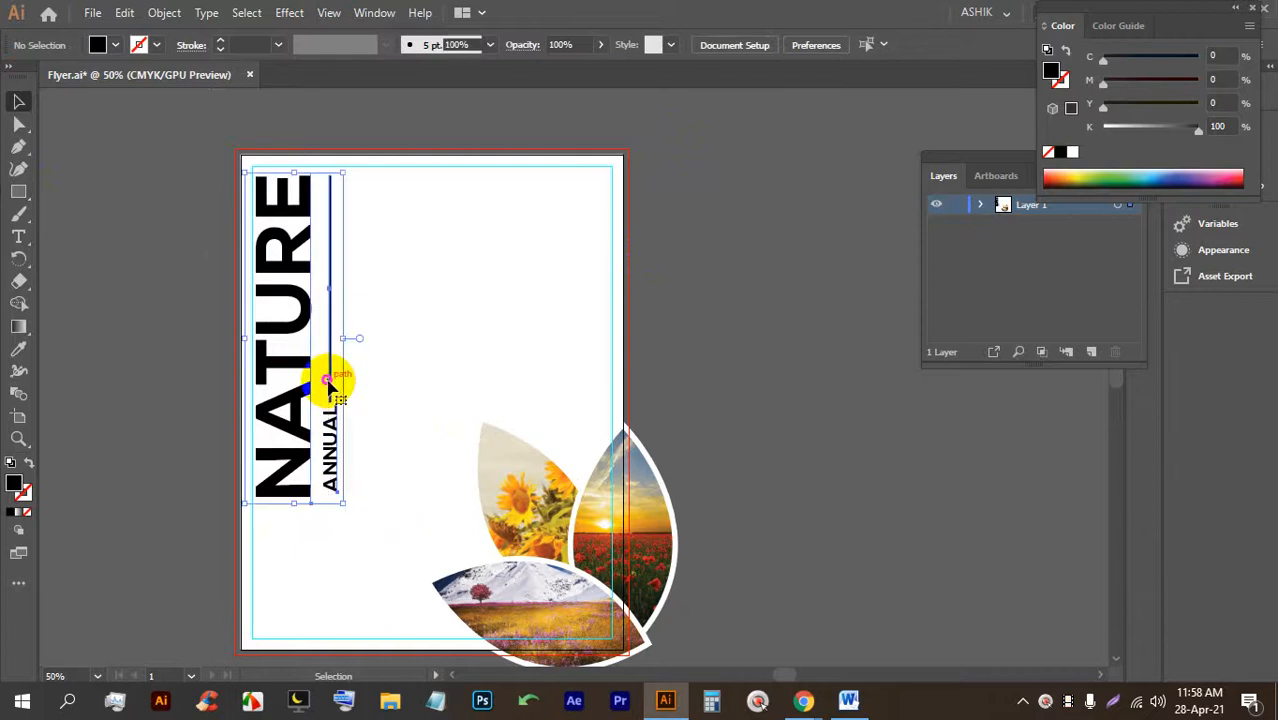
click(406, 383)
click(262, 430)
key(ctrl+2)
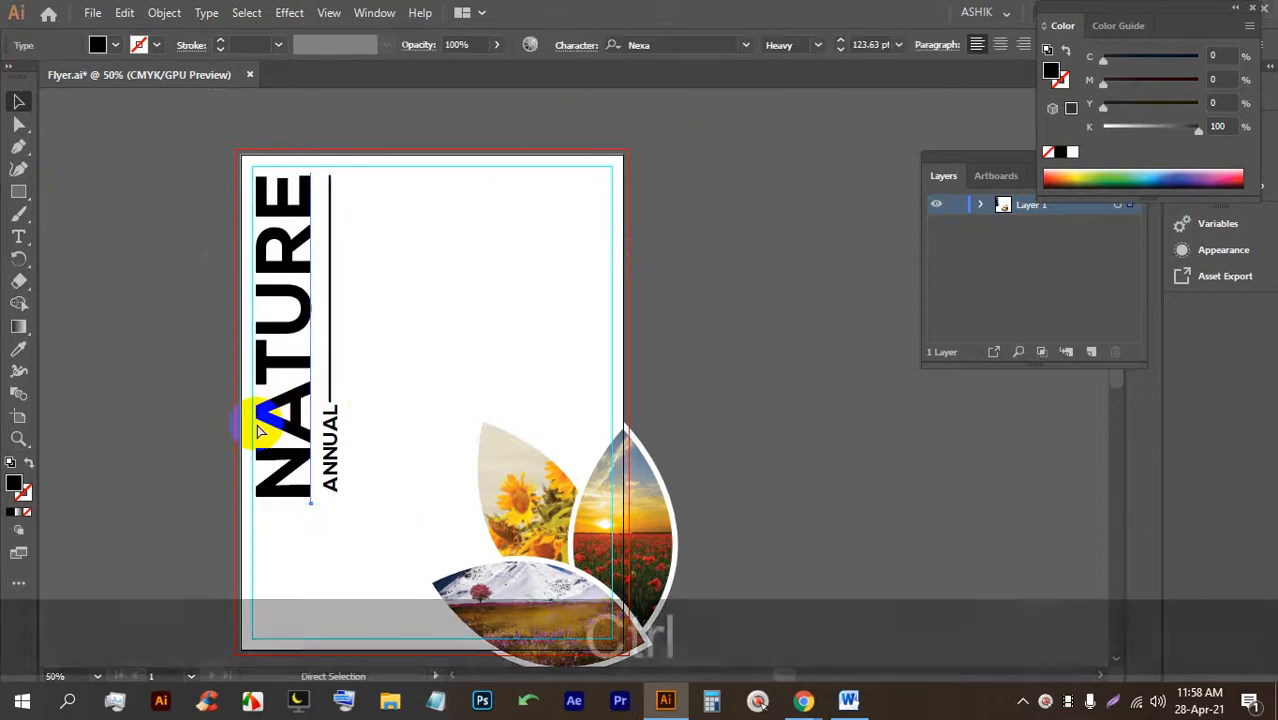
drag(352, 425, 326, 366)
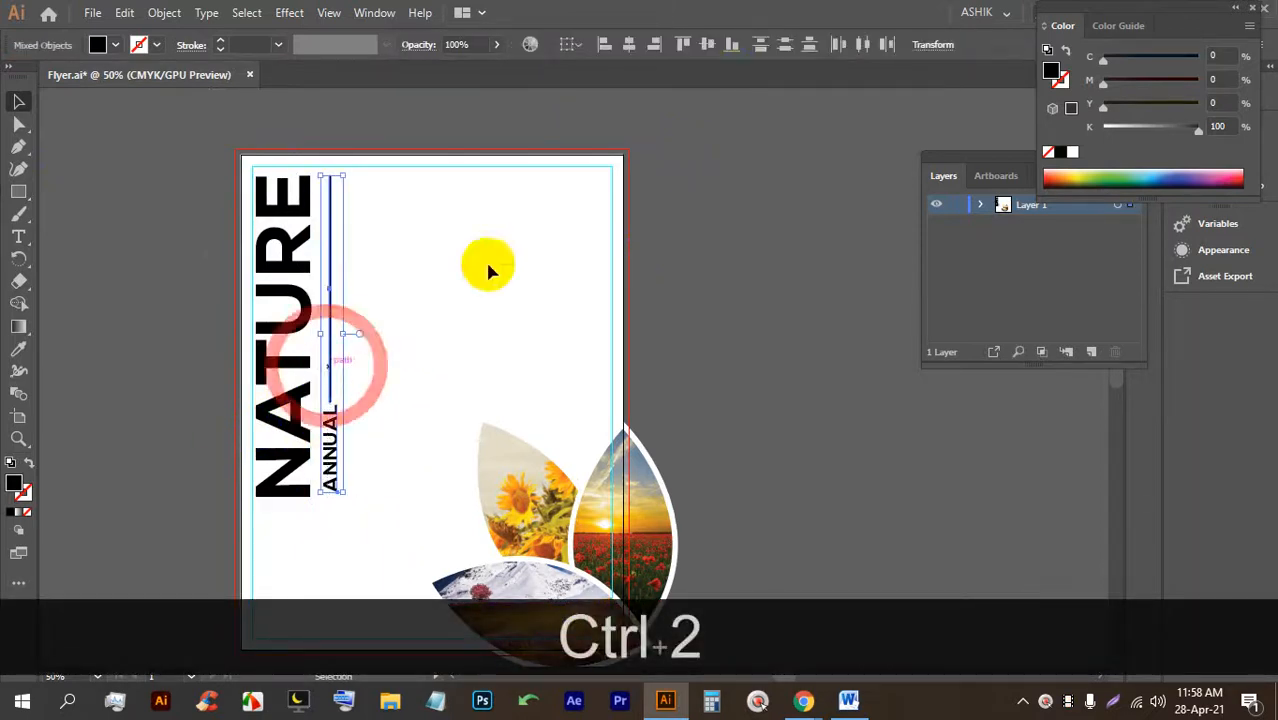
click(629, 46)
click(427, 341)
key(ctrl+s)
key(ctrl+s)
key(ctrl+s)
key(ctrl+s)
key(alt)
Place placeholder text near the top right and scale it to about 28 pt.
click(30, 237)
scroll(380, 238, up, 1)
click(32, 238)
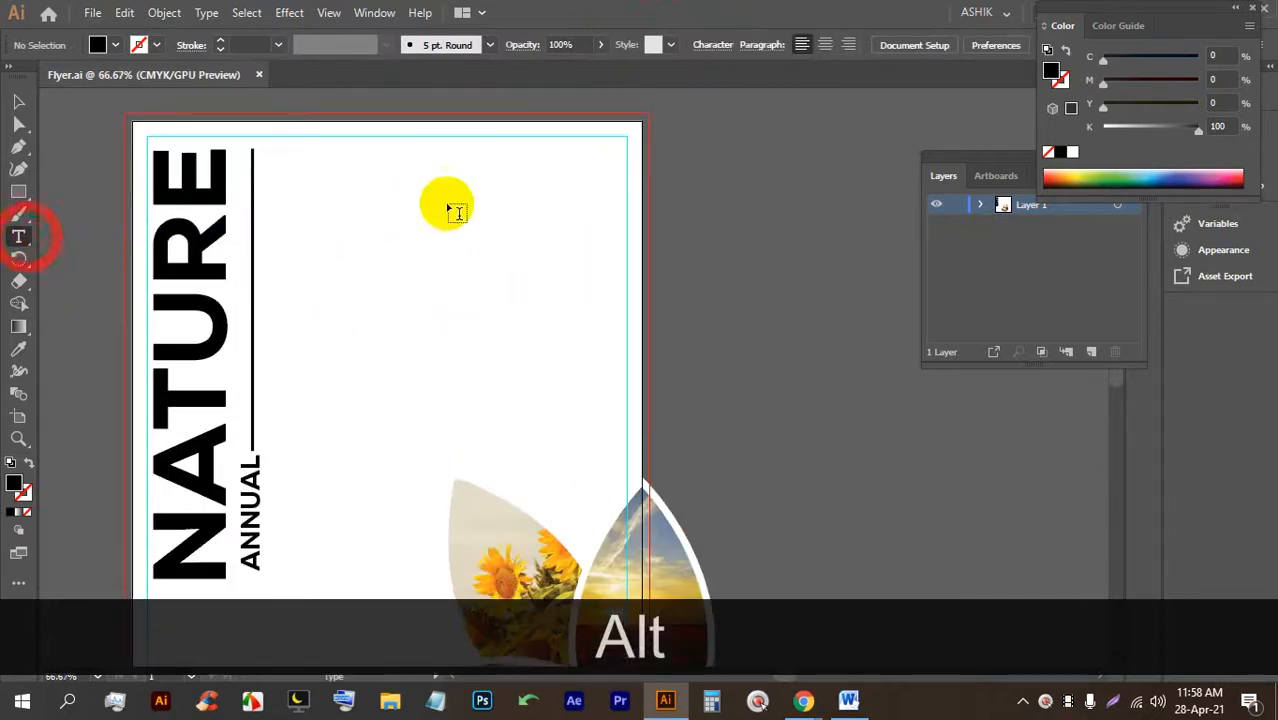
click(506, 176)
click(18, 102)
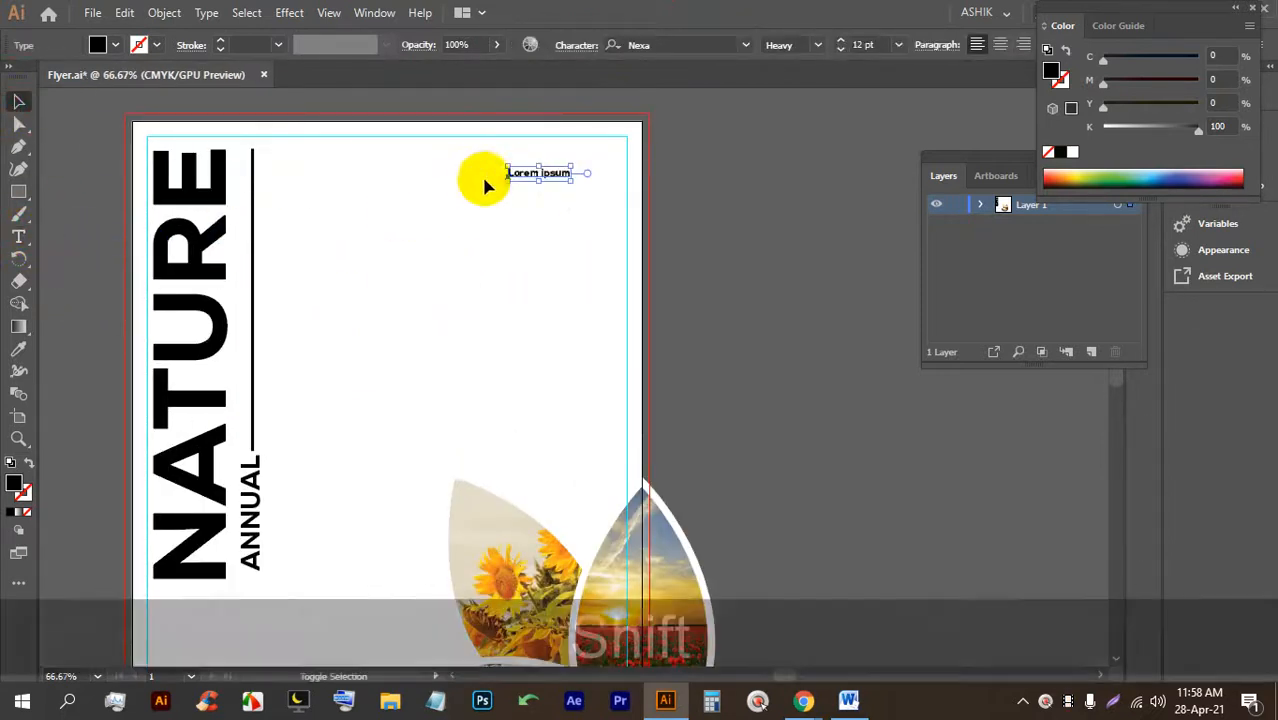
mouse_move(565, 179)
mouse_down()
mouse_move(531, 210)
mouse_move(572, 168)
mouse_up()
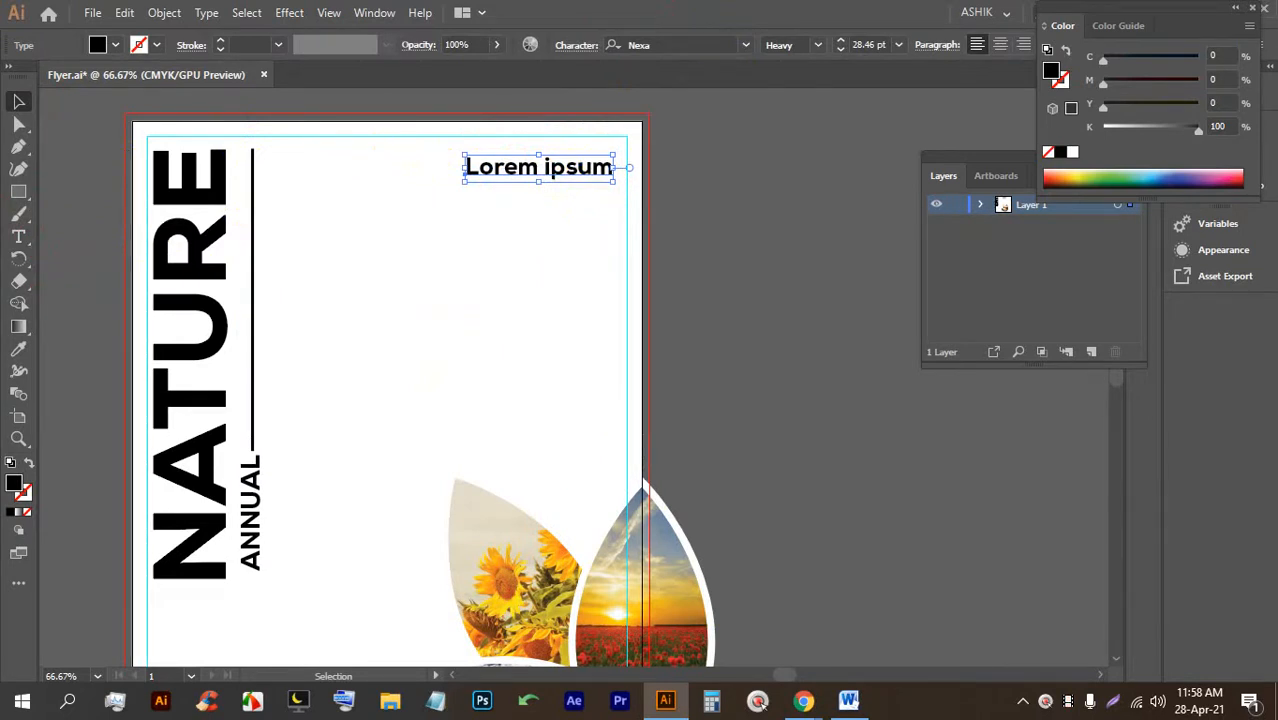
Replace the placeholder line with the word Business.
key(shift+b)
key(u)
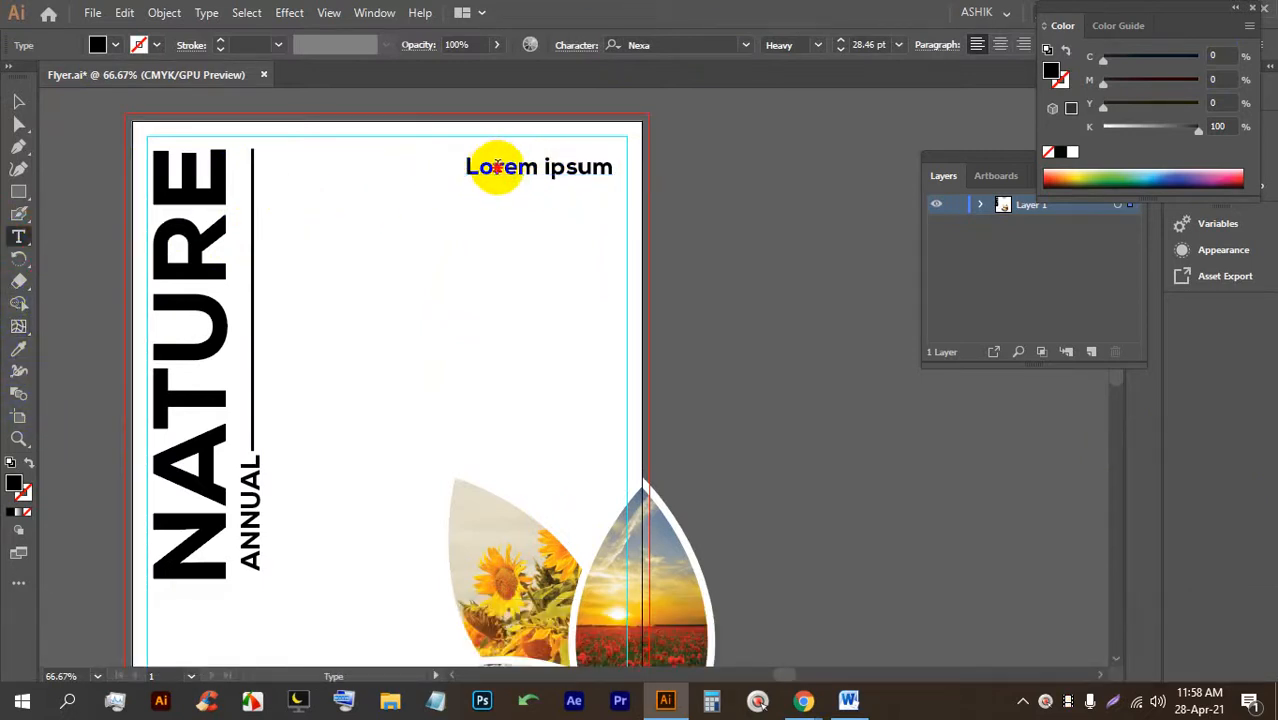
triple_click(500, 168)
text(bU)
key(BackSpace)
key(BackSpace)
key(BackSpace)
key(Caps_Lock)
text(Bu)
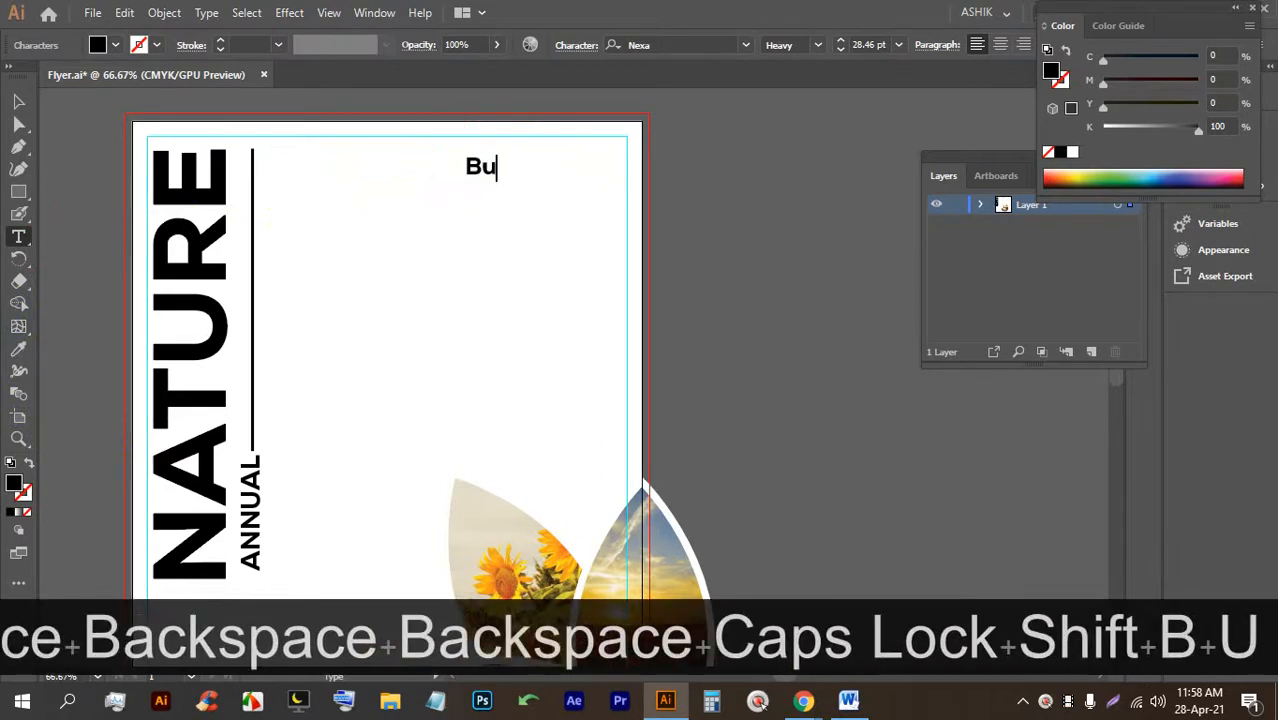
text(siness)
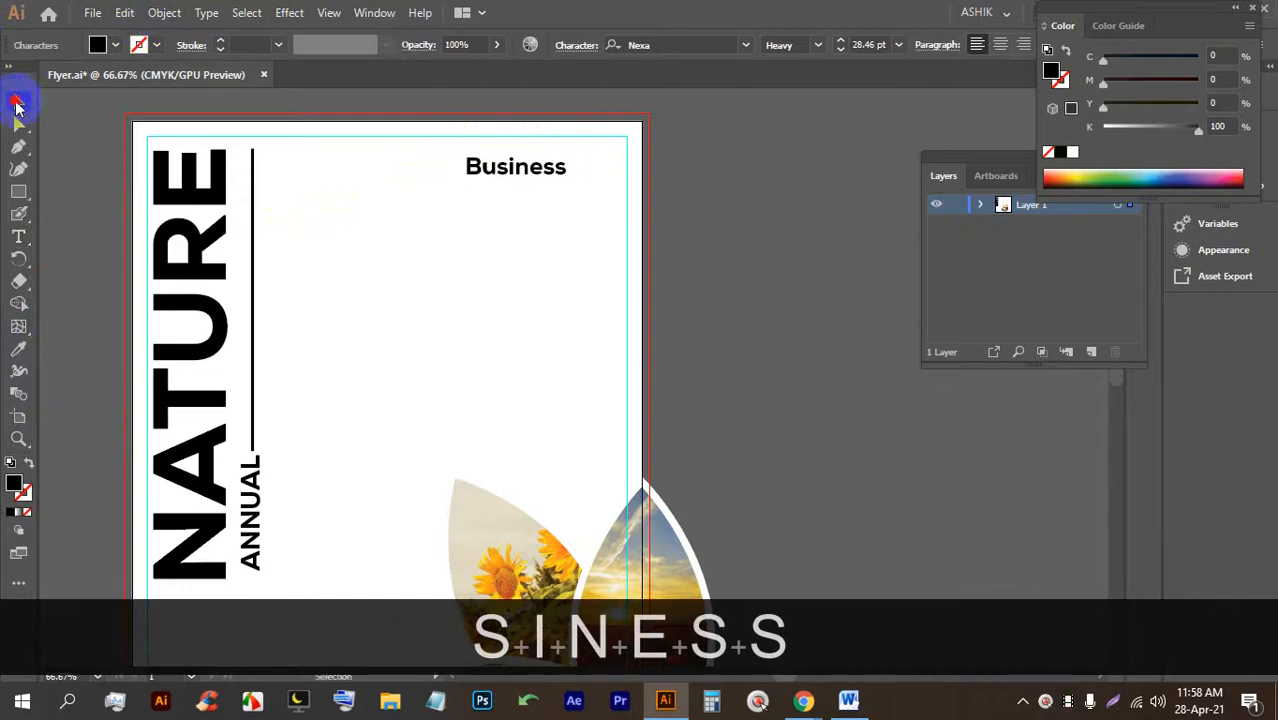
click(16, 103)
Set the heading to All Caps and move BUSINESS down and to the left.
click(588, 46)
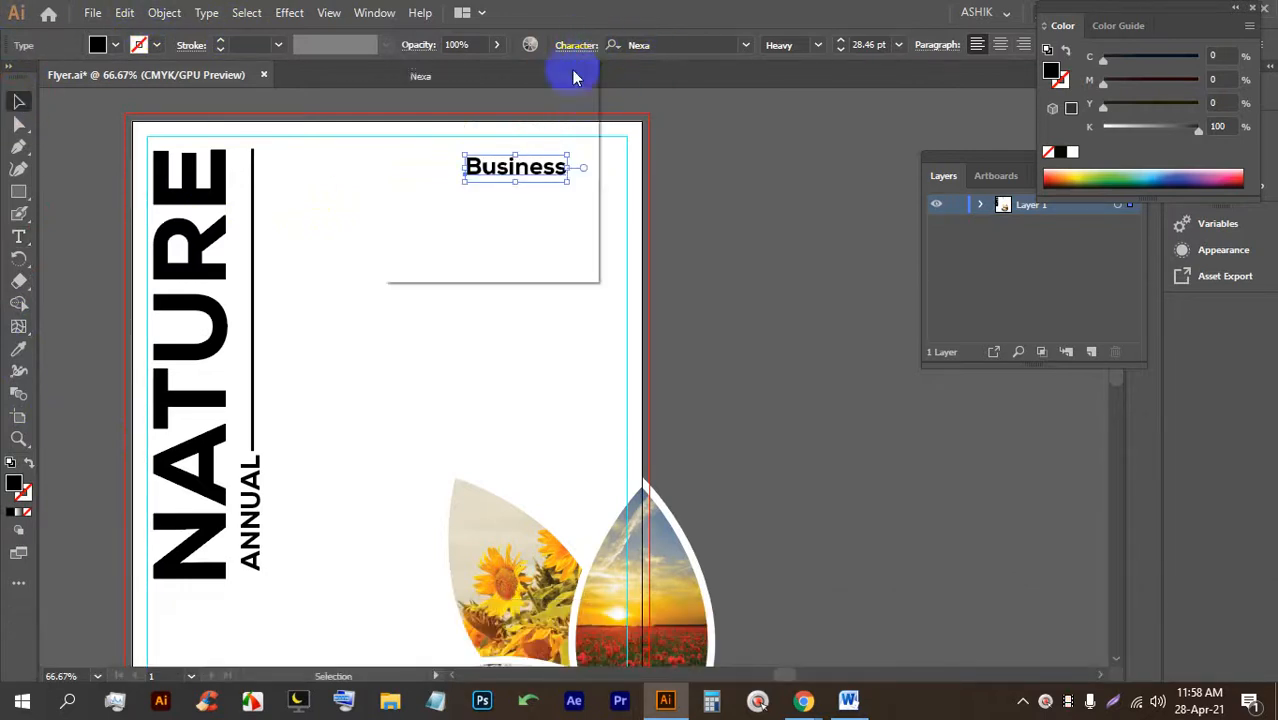
click(17, 102)
click(764, 290)
drag(520, 172, 447, 190)
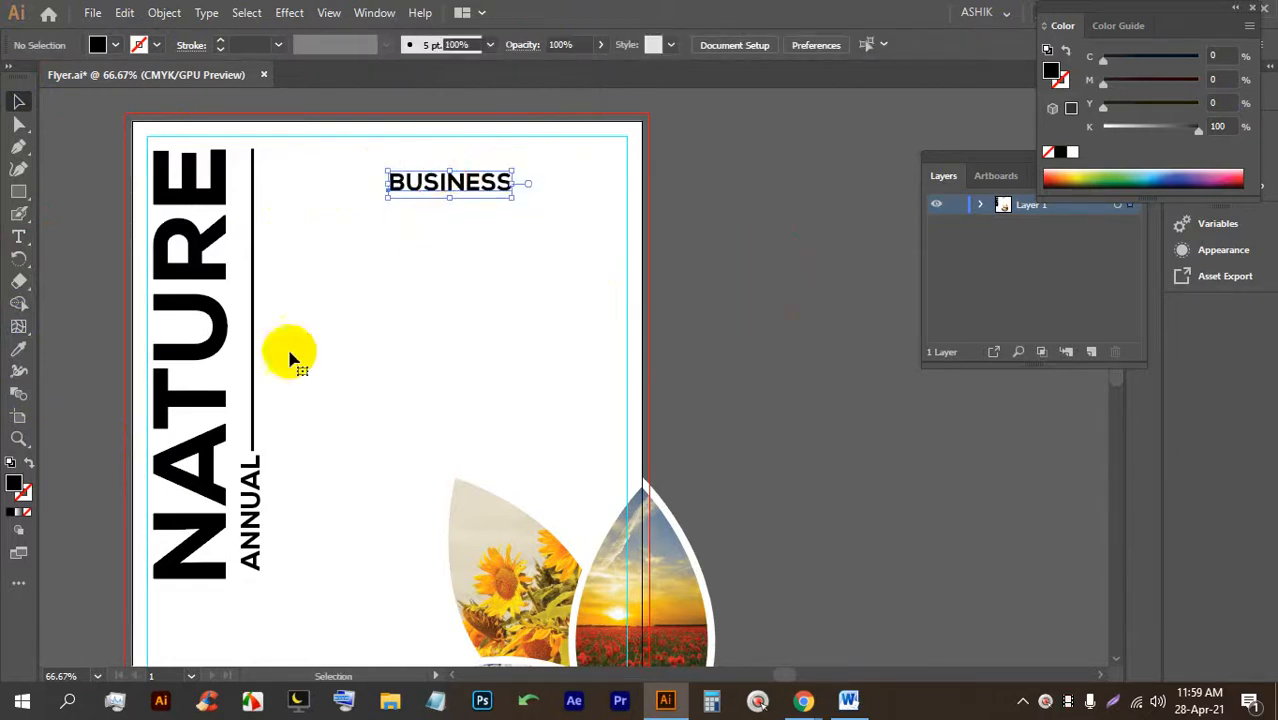
click(18, 237)
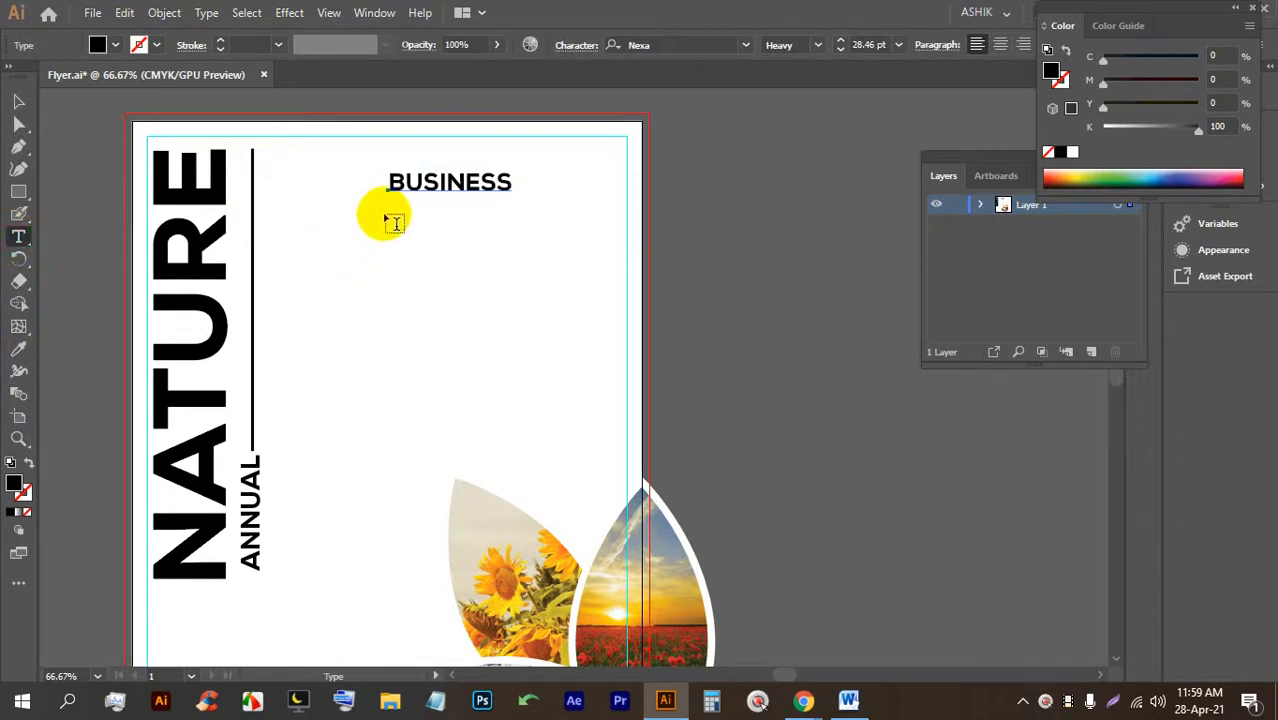
Draw a placeholder text area below BUSINESS, turn off All Caps, and set 14 pt.
drag(396, 205, 425, 341)
drag(603, 376, 610, 378)
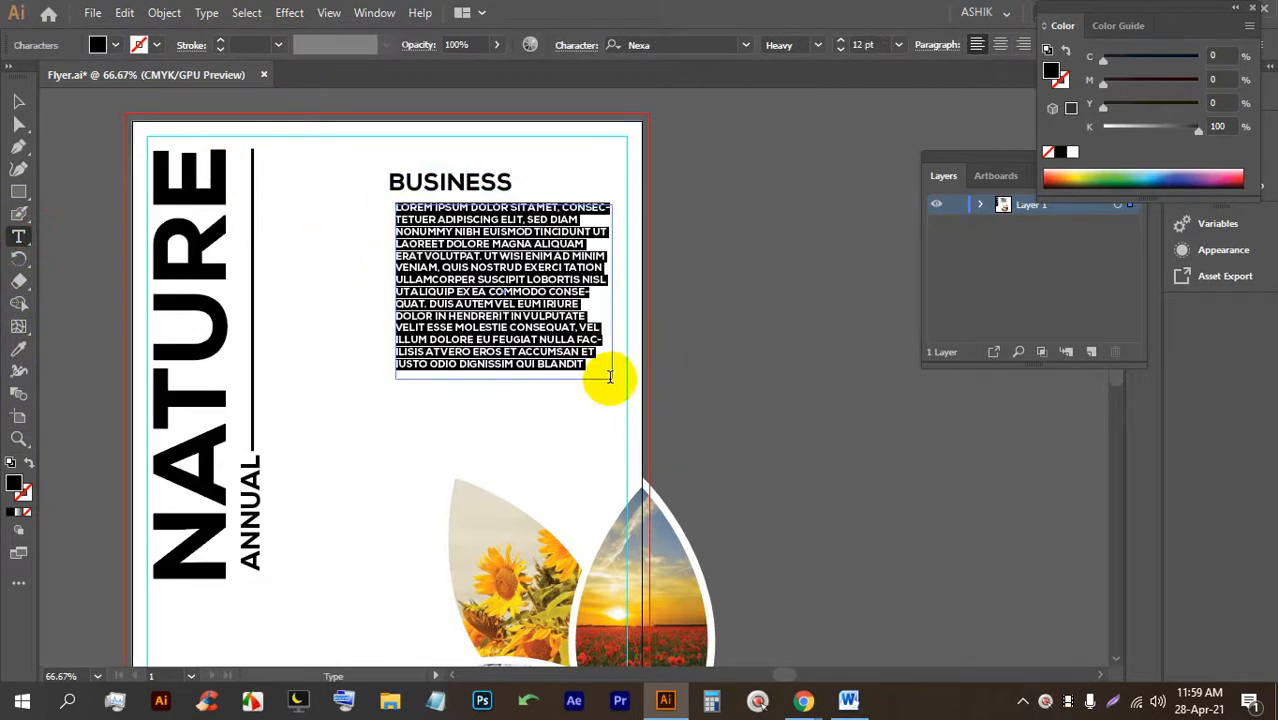
click(577, 47)
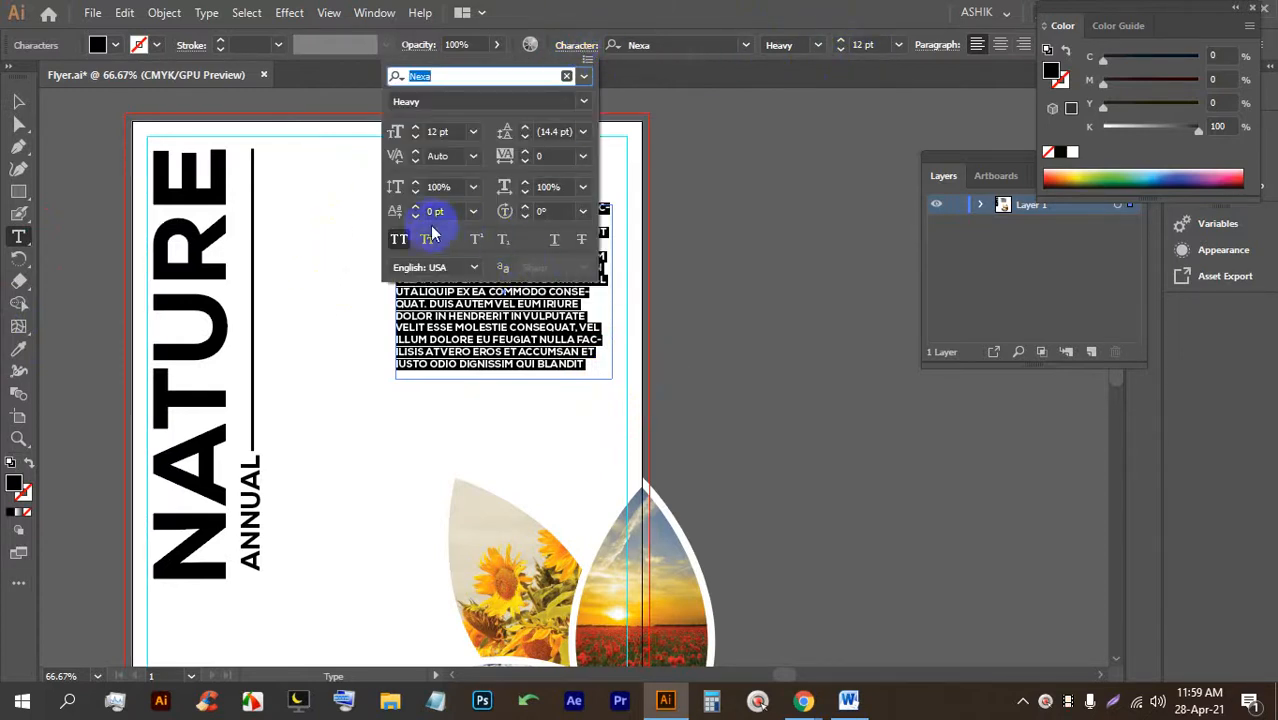
click(399, 239)
click(868, 45)
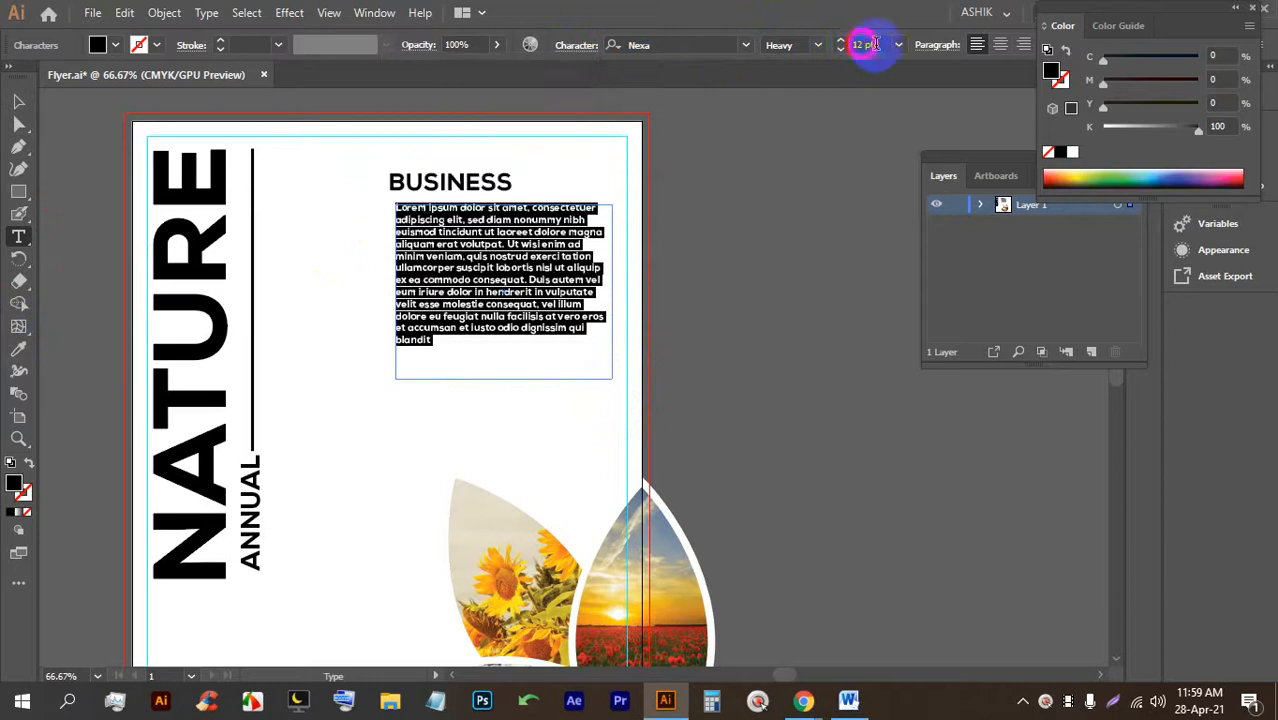
key(Up)
key(Up)
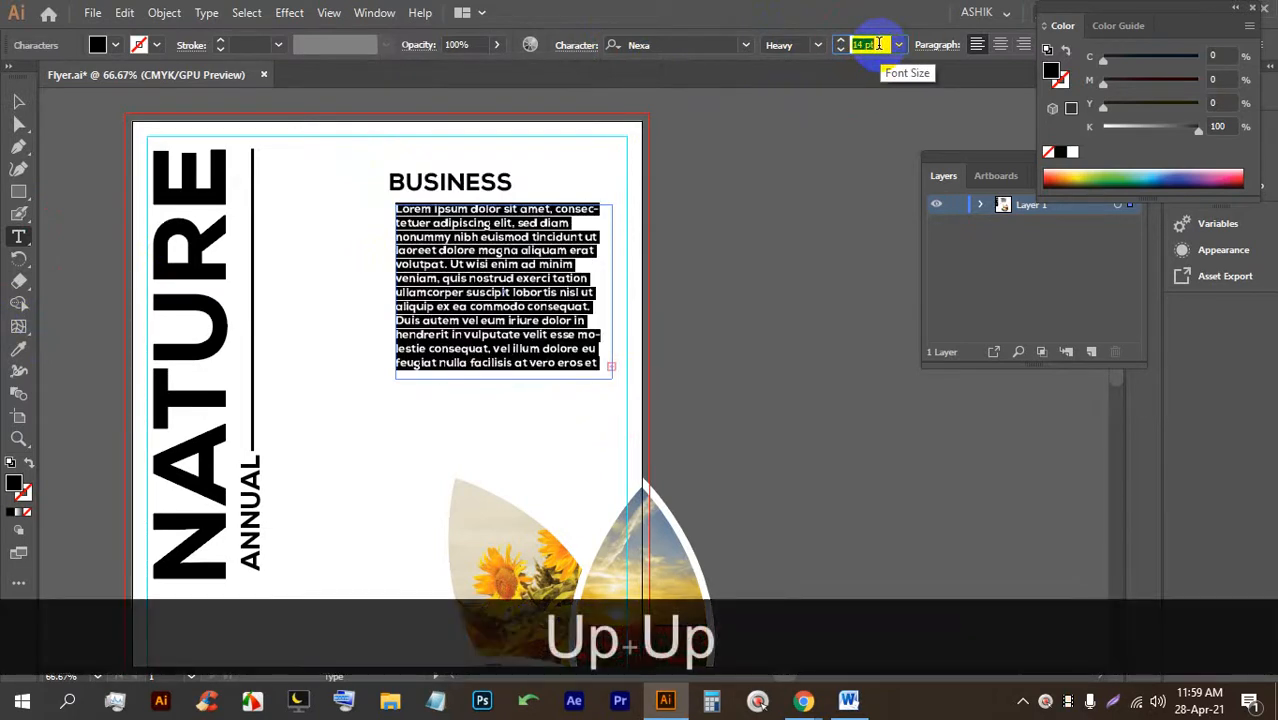
Change the paragraph's font to Roboto Regular.
click(713, 45)
text(robo)
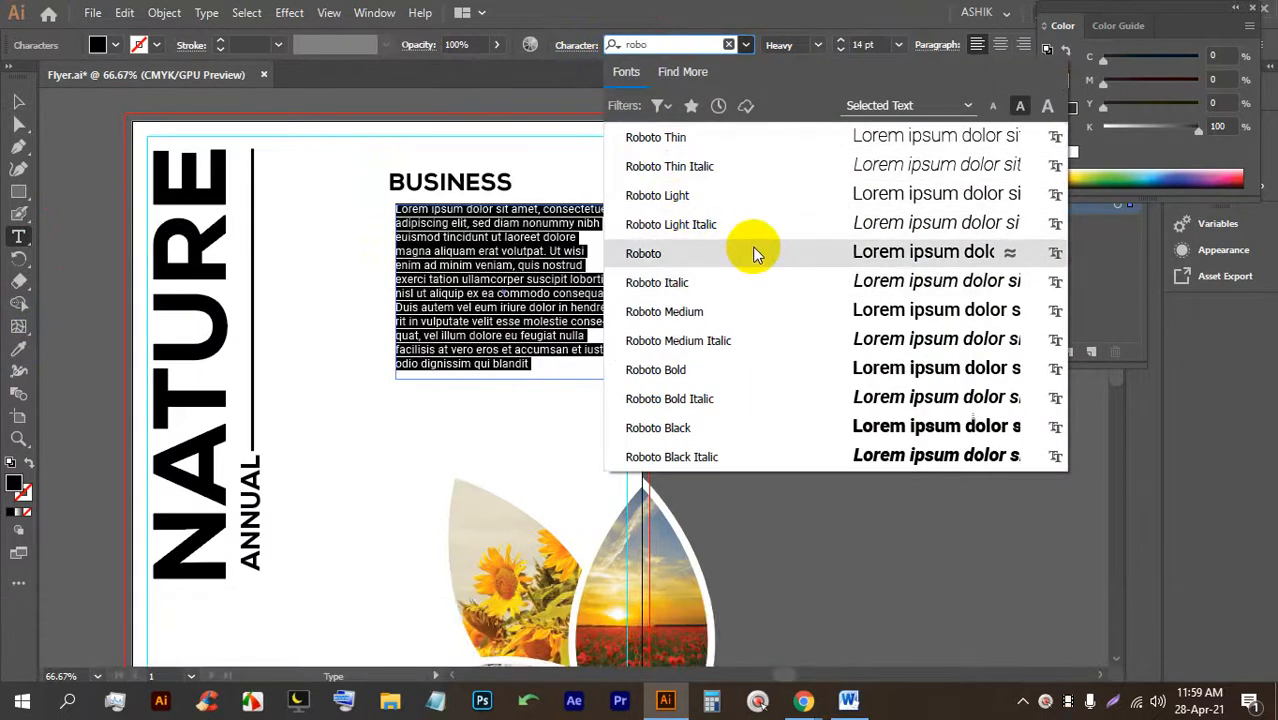
click(754, 248)
click(17, 101)
click(742, 346)
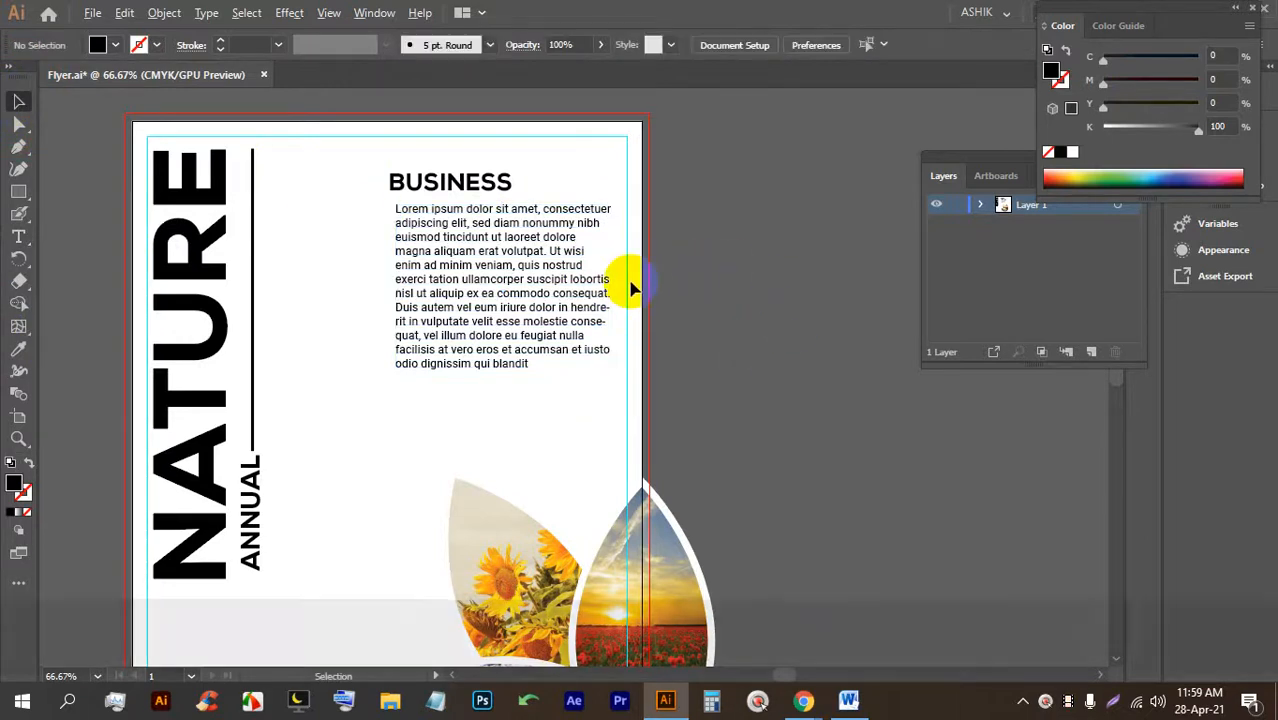
scroll(560, 295, down, 2)
scroll(407, 522, up, 3)
drag(407, 522, 416, 463)
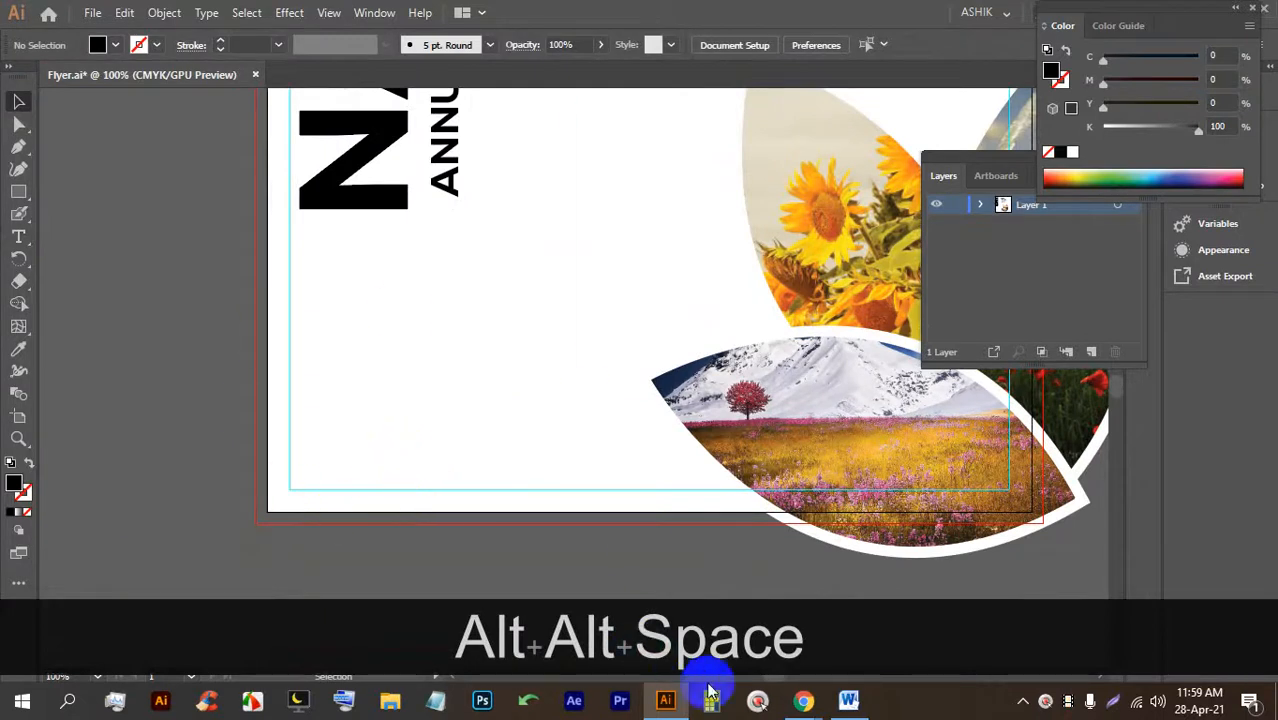
Search Google for "bar code" in a new browser tab.
mouse_move(787, 700)
click(690, 628)
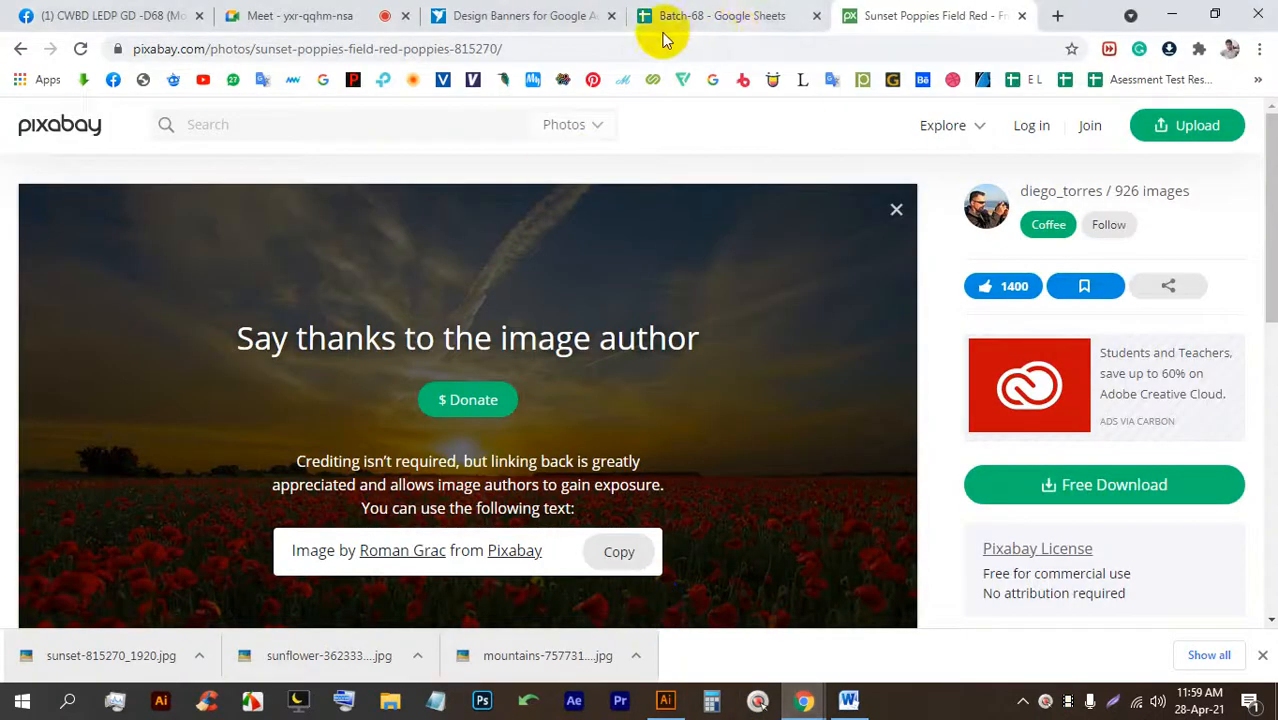
click(1058, 16)
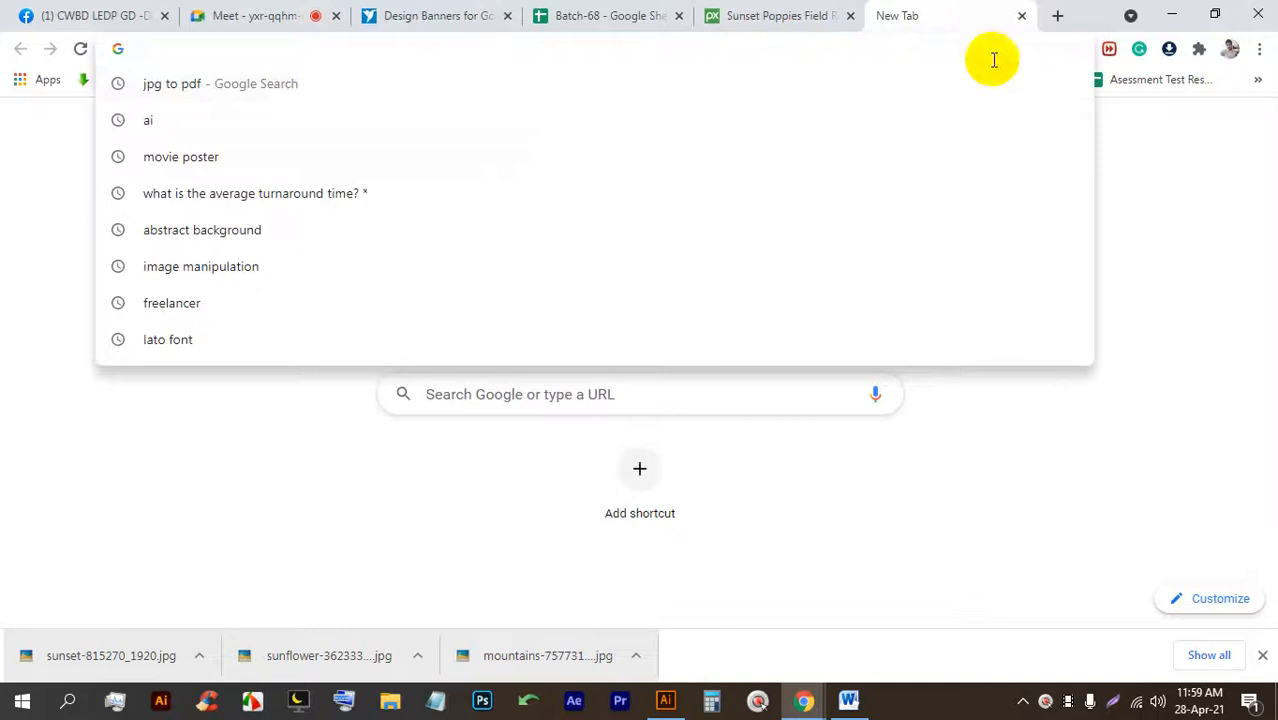
text(bar )
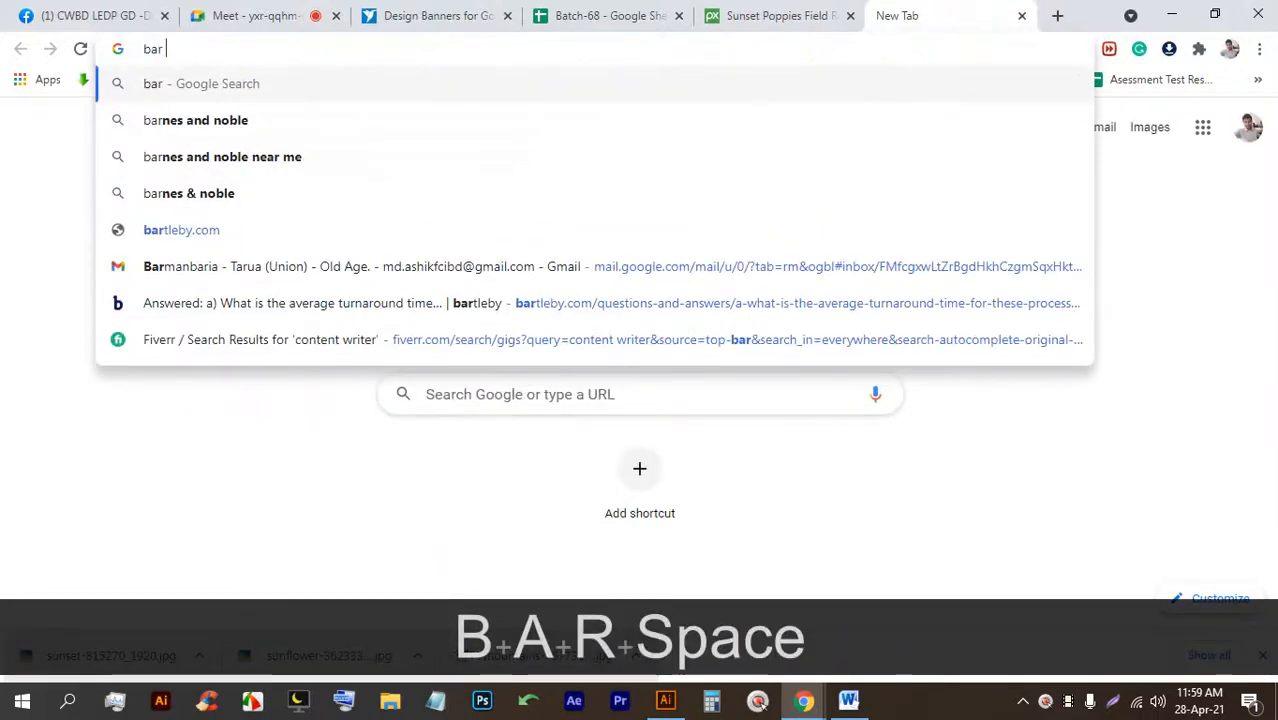
text(cov)
key(BackSpace)
text(de)
key(Return)
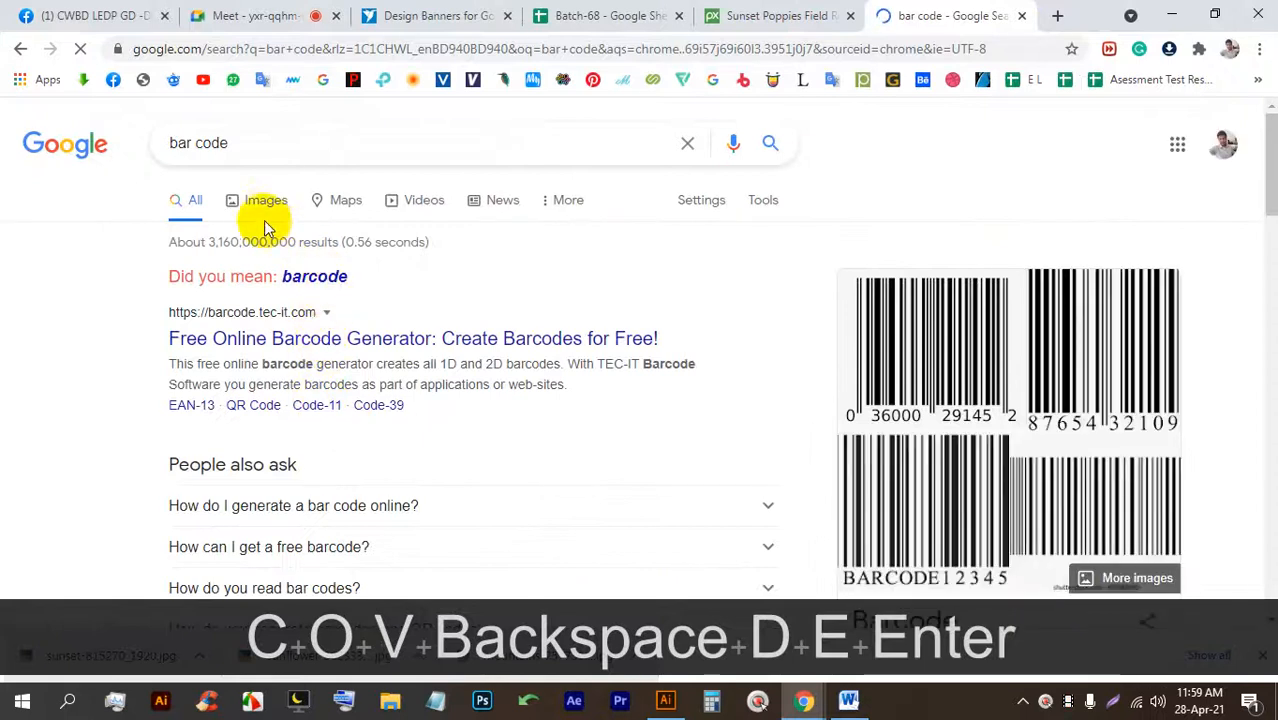
Download the BARCODE12345 barcode image from Google Images.
click(264, 220)
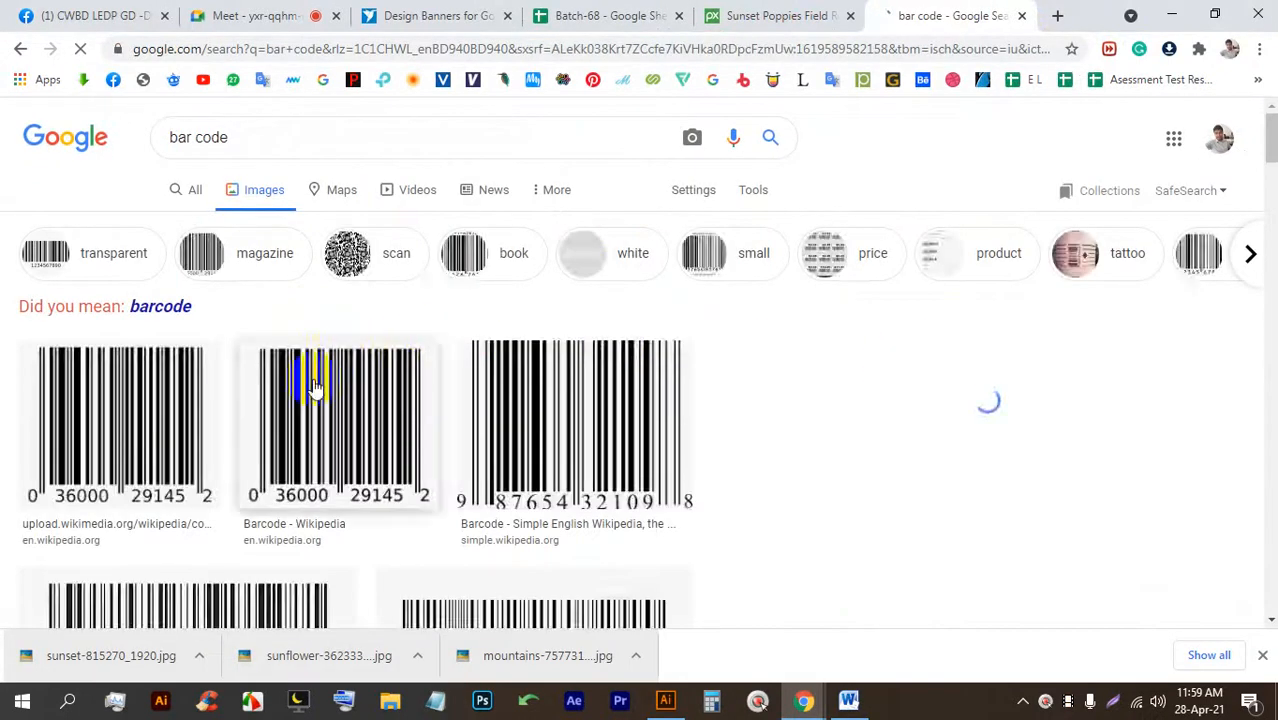
click(125, 417)
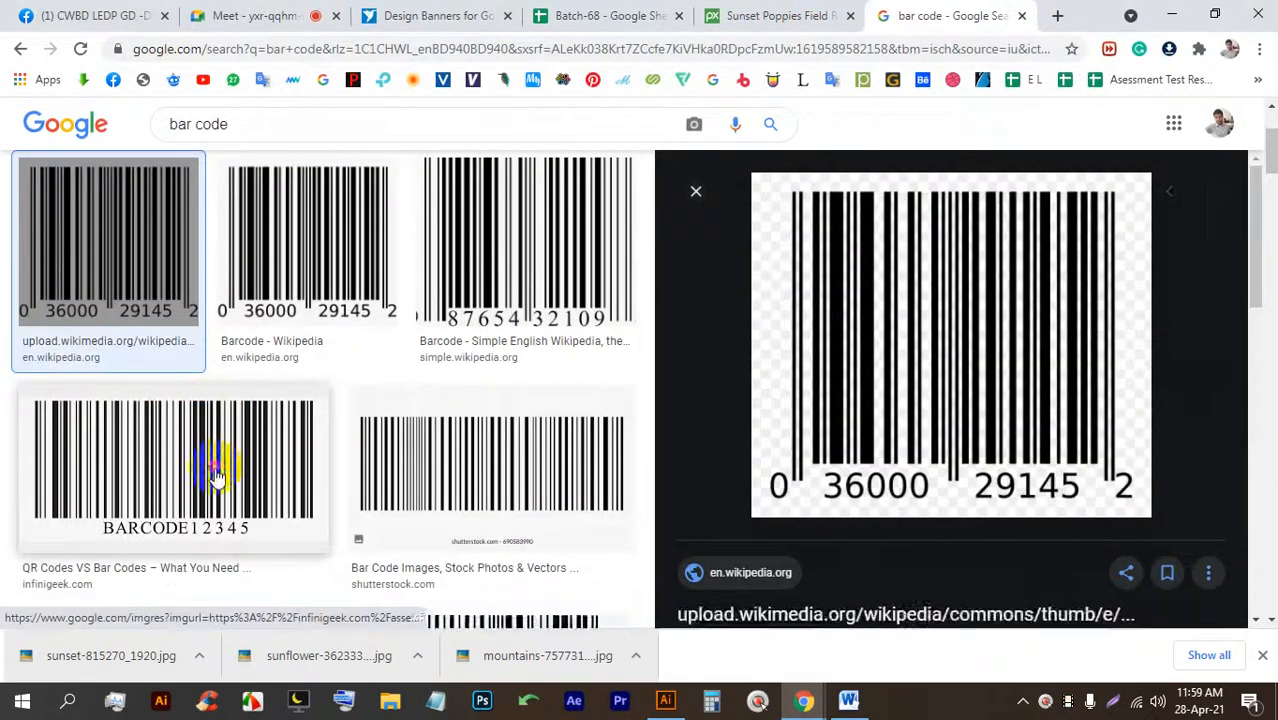
click(217, 478)
right_click(843, 226)
click(887, 421)
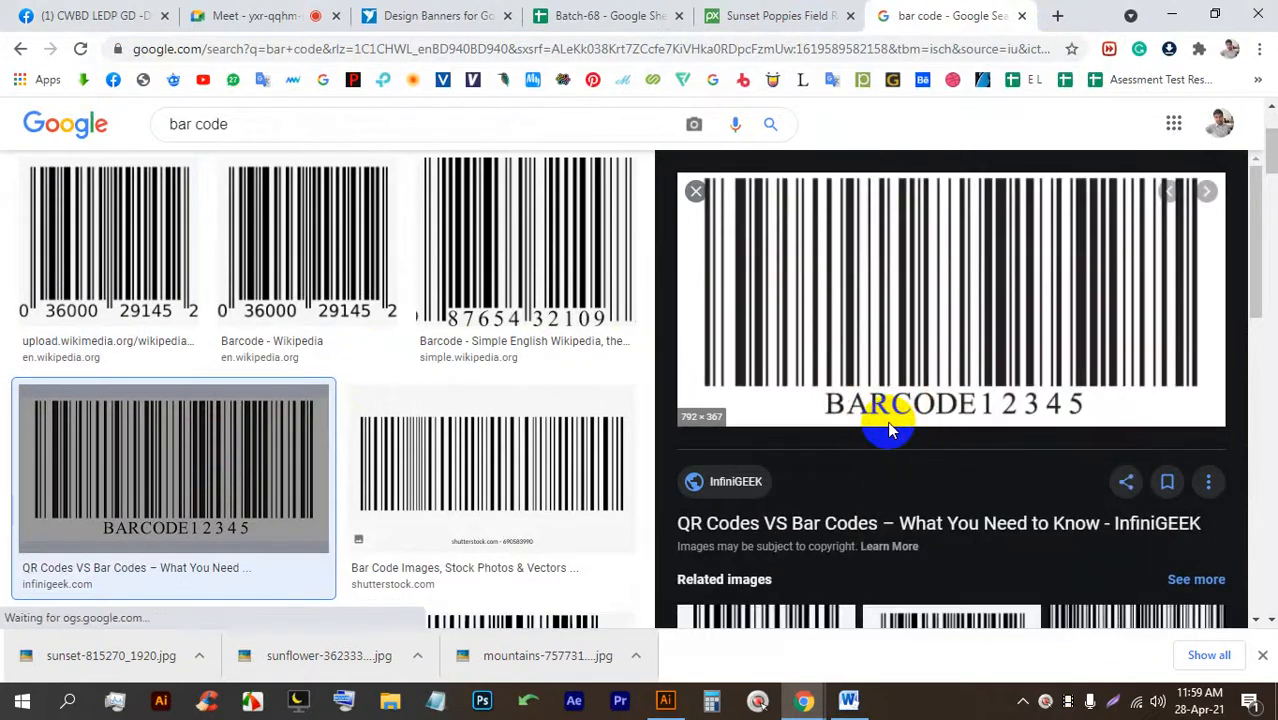
key(Return)
Place the downloaded barcode onto the flyer and rotate it 90°.
drag(60, 665, 447, 468)
drag(642, 366, 345, 337)
key(shift)
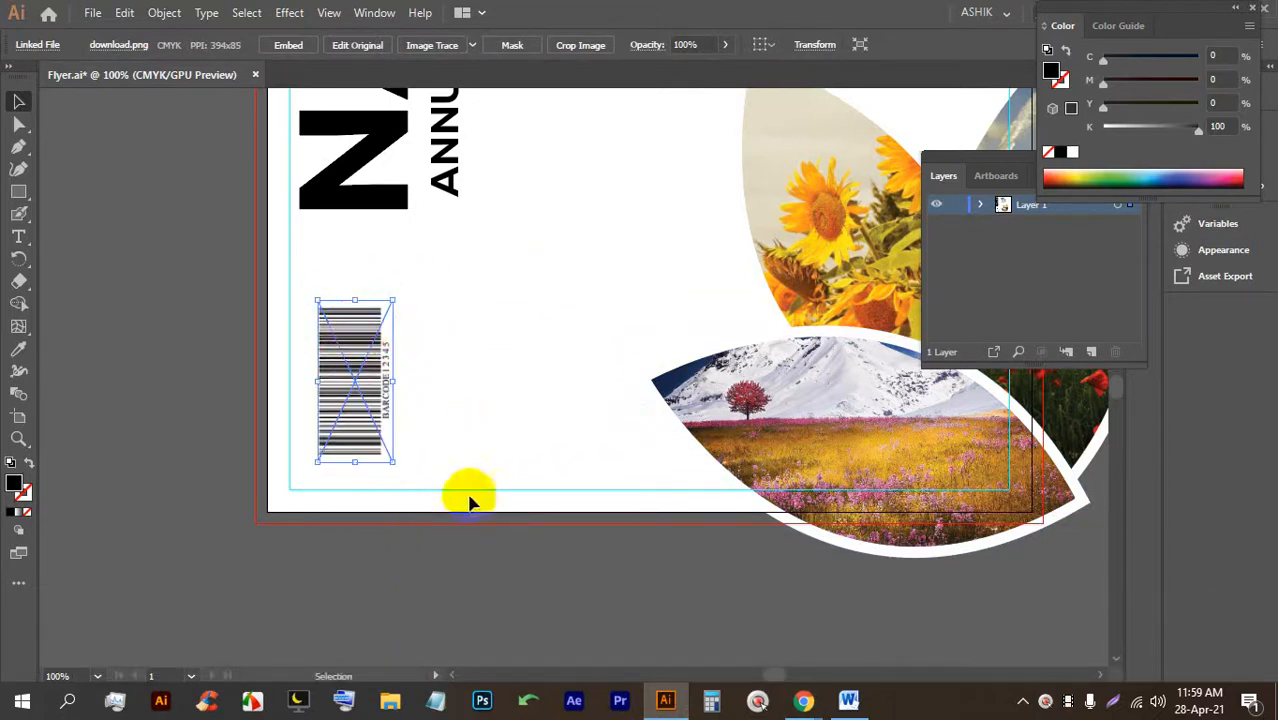
Embed the barcode image in the flyer file and save it.
click(290, 47)
click(445, 579)
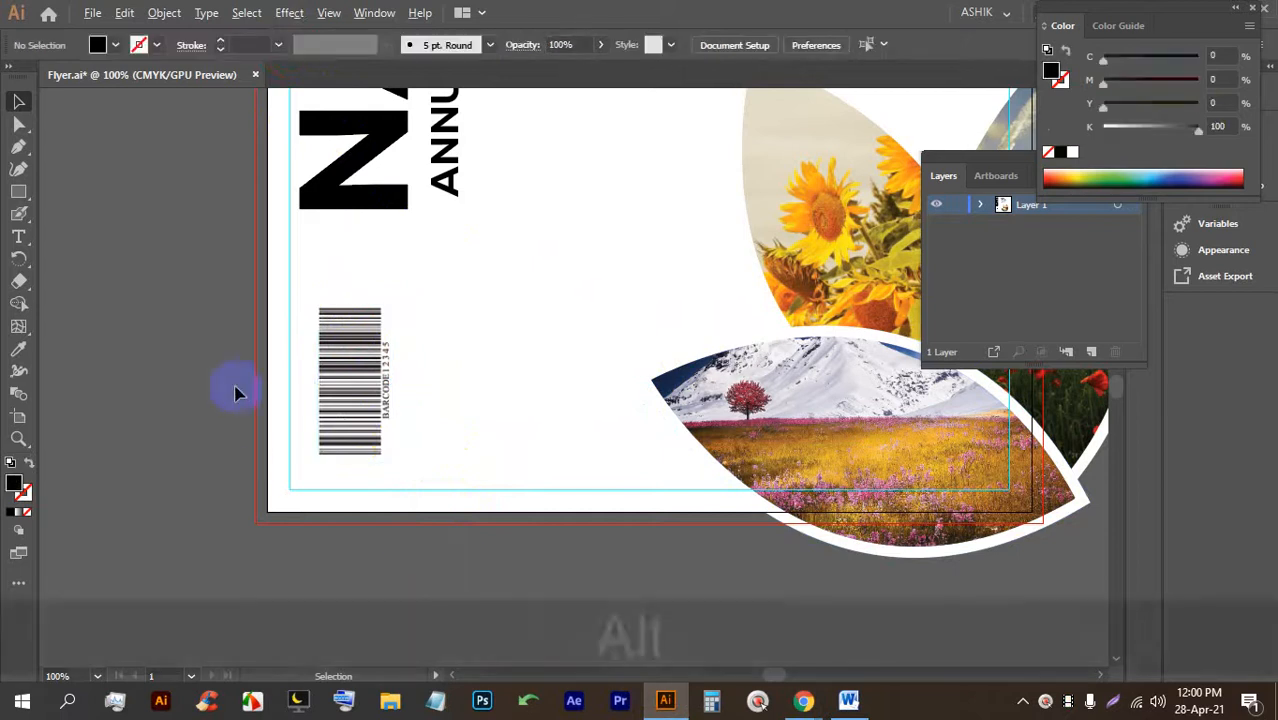
scroll(354, 417, down, 1)
key(ctrl+alt+s)
key(ctrl+alt+s)
key(ctrl+alt+s)
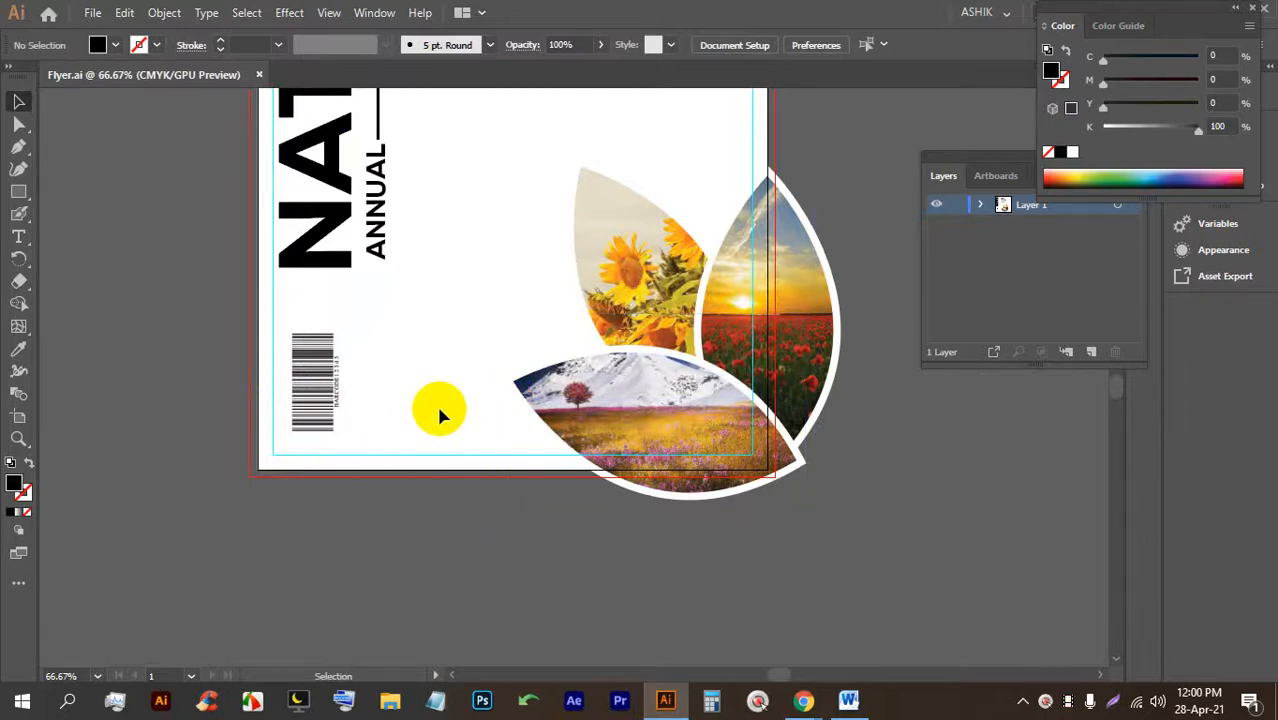
scroll(436, 416, down, 2)
scroll(440, 420, up, 2)
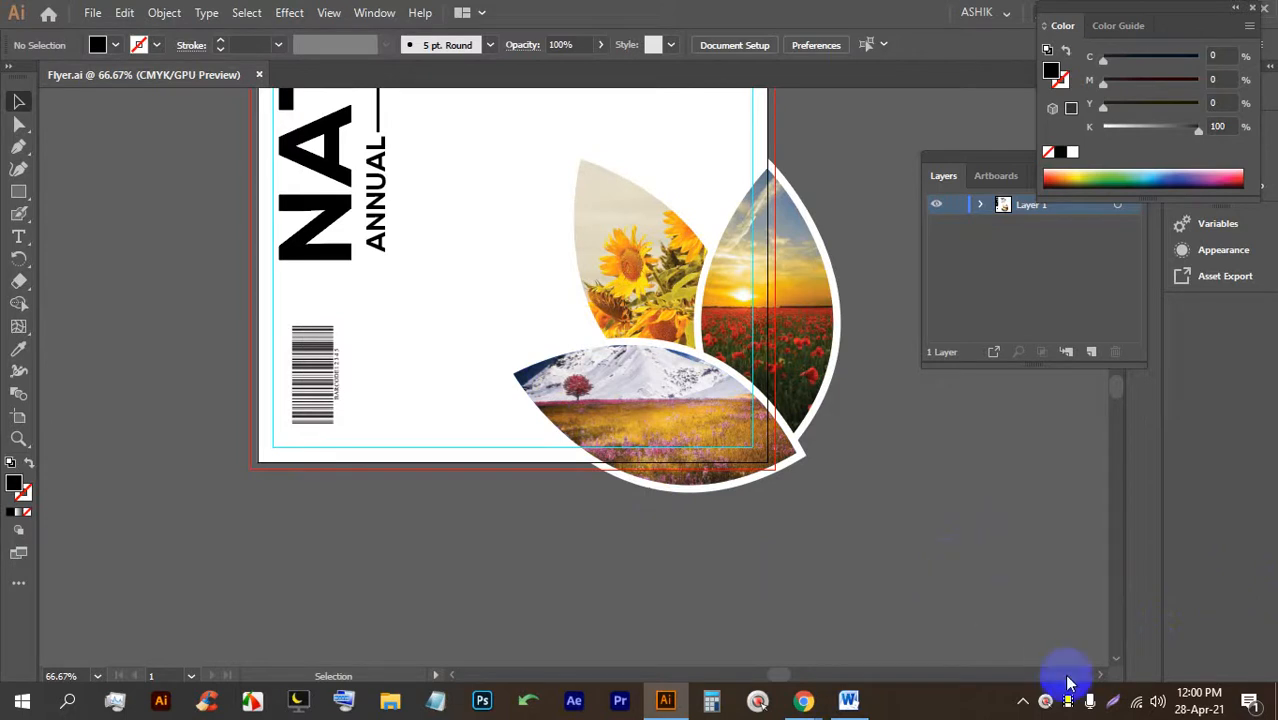
Switch to the Google Meet tab and stop presenting the screen.
mouse_move(790, 695)
click(696, 625)
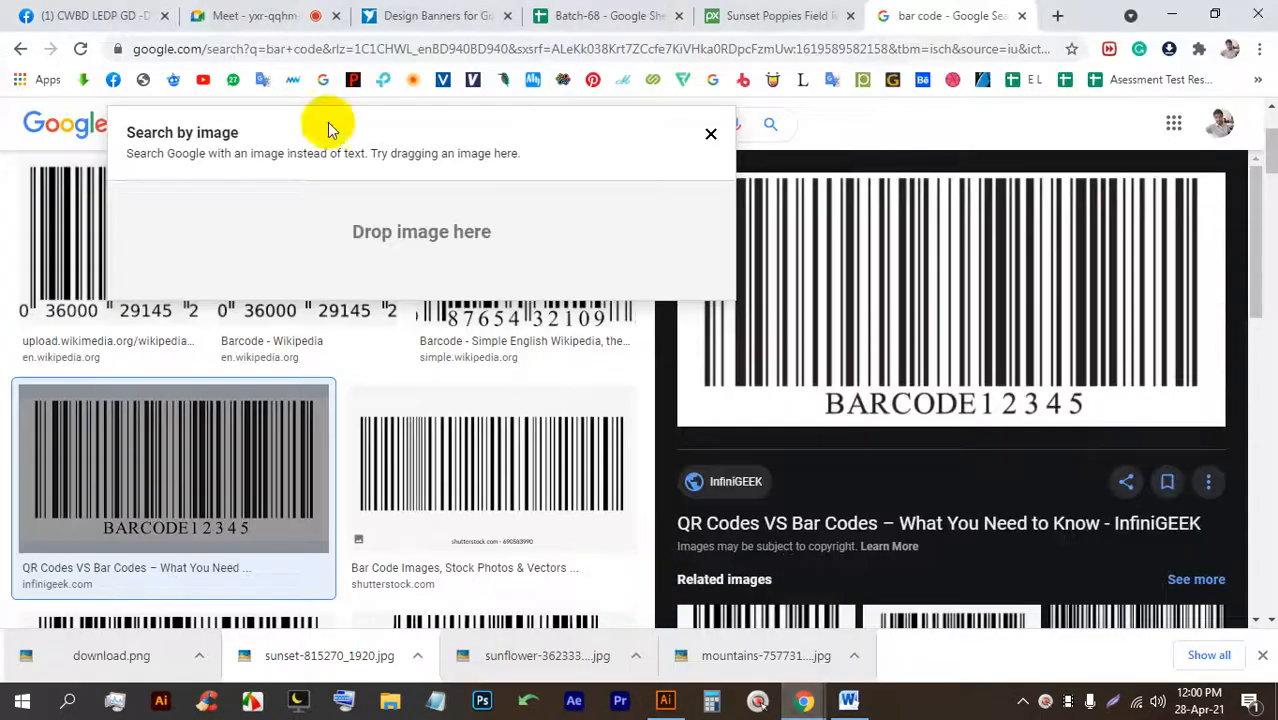
click(285, 14)
click(327, 404)
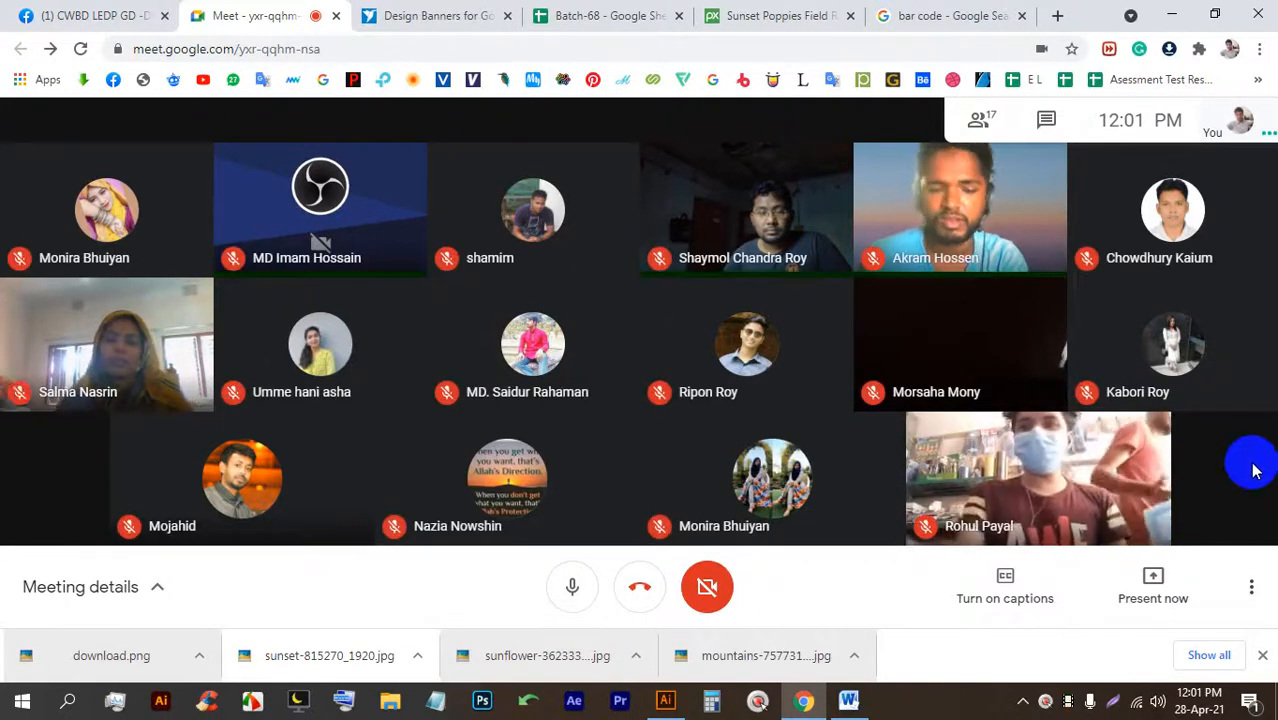
Capture the whole meeting screen and save it as Screenshot_1.png in E:\68\37.
click(1262, 655)
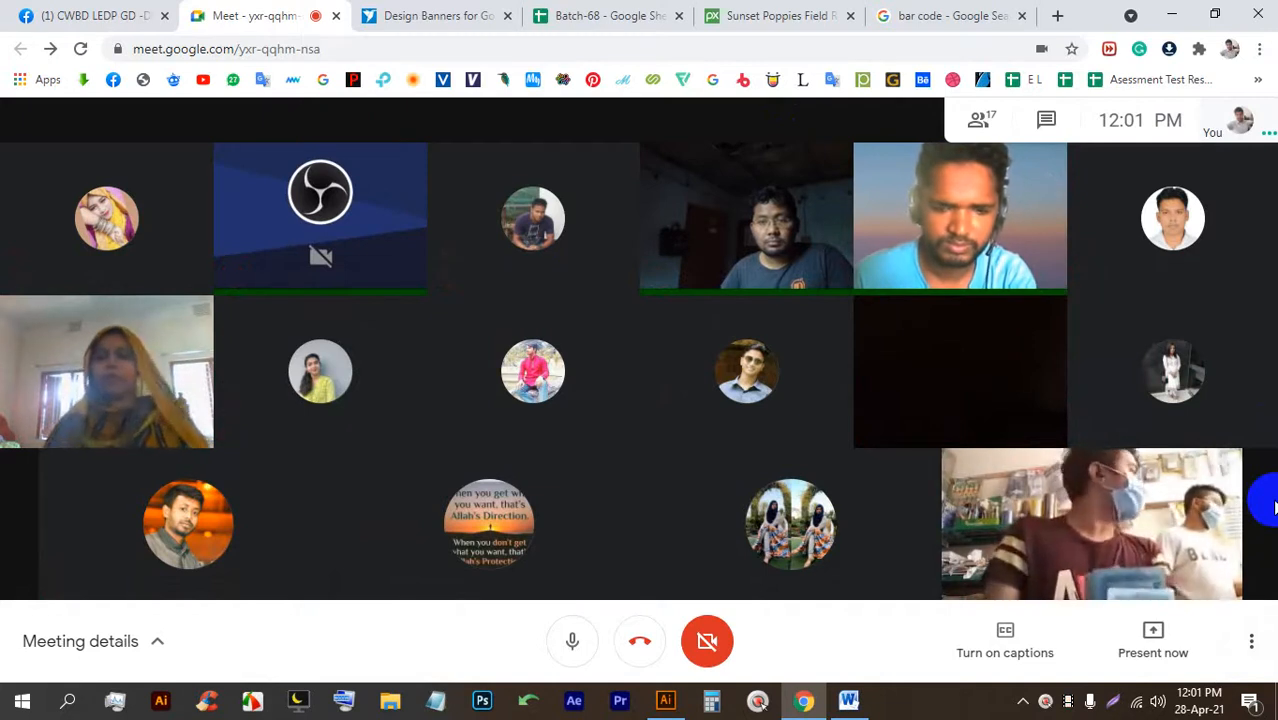
mouse_move(1215, 210)
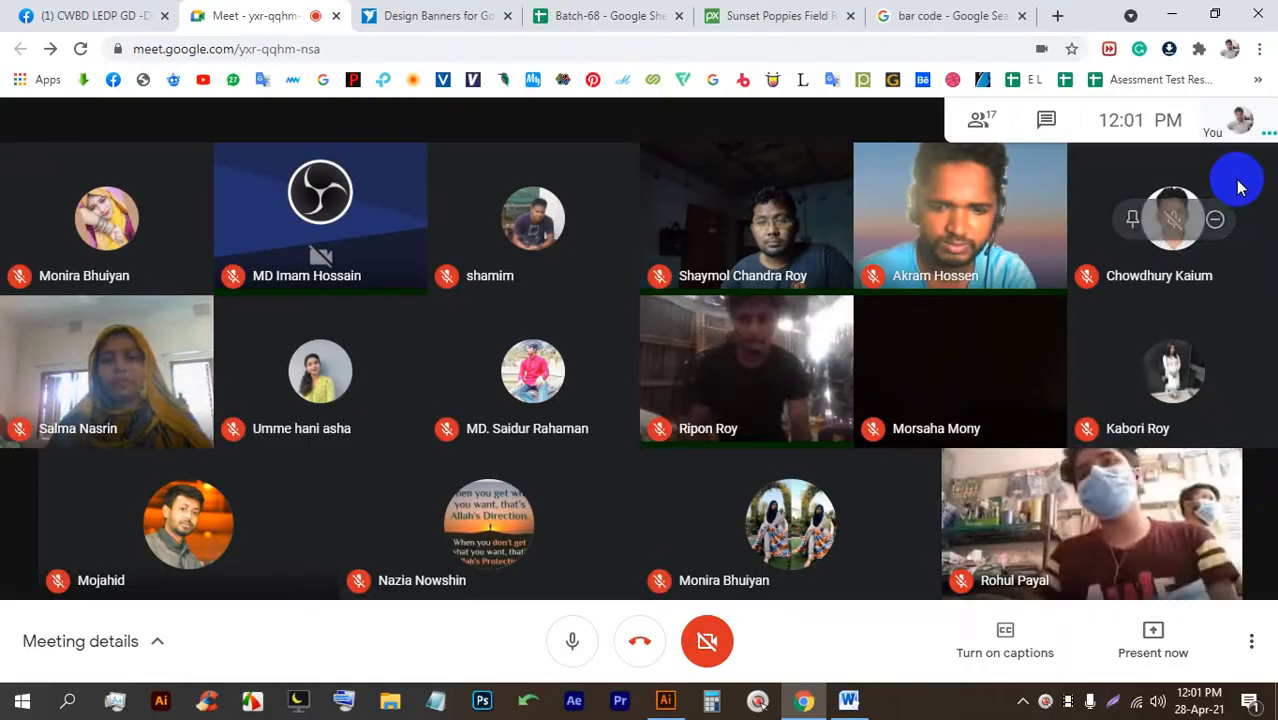
key(Print)
mouse_move(1, 1)
mouse_down()
mouse_move(957, 709)
mouse_move(1272, 718)
mouse_up()
click(1230, 702)
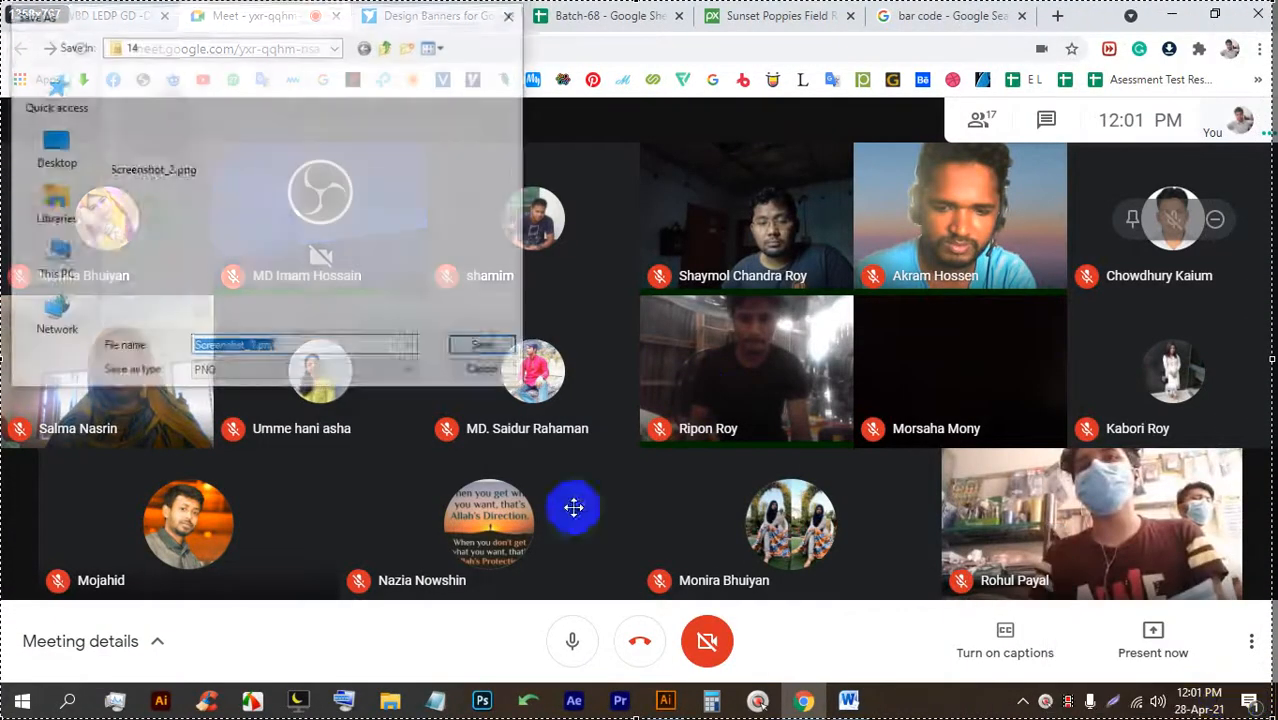
click(388, 47)
click(388, 47)
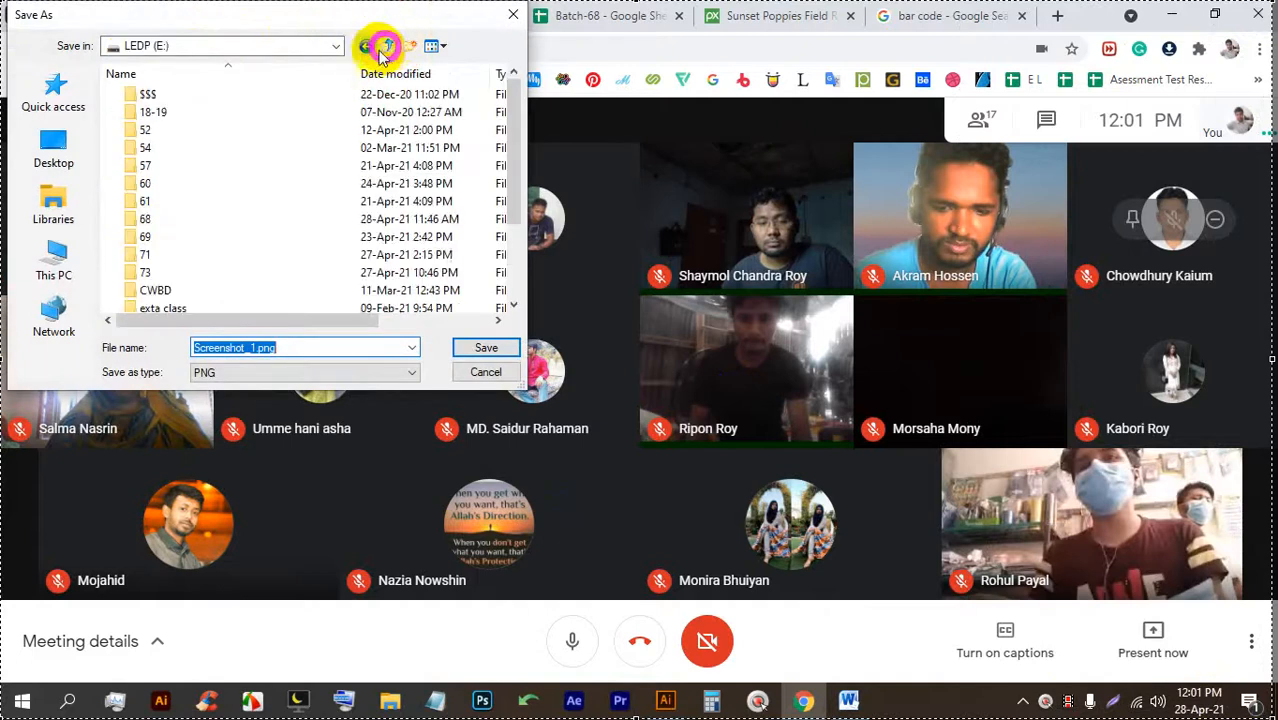
double_click(168, 224)
scroll(205, 280, down, 9)
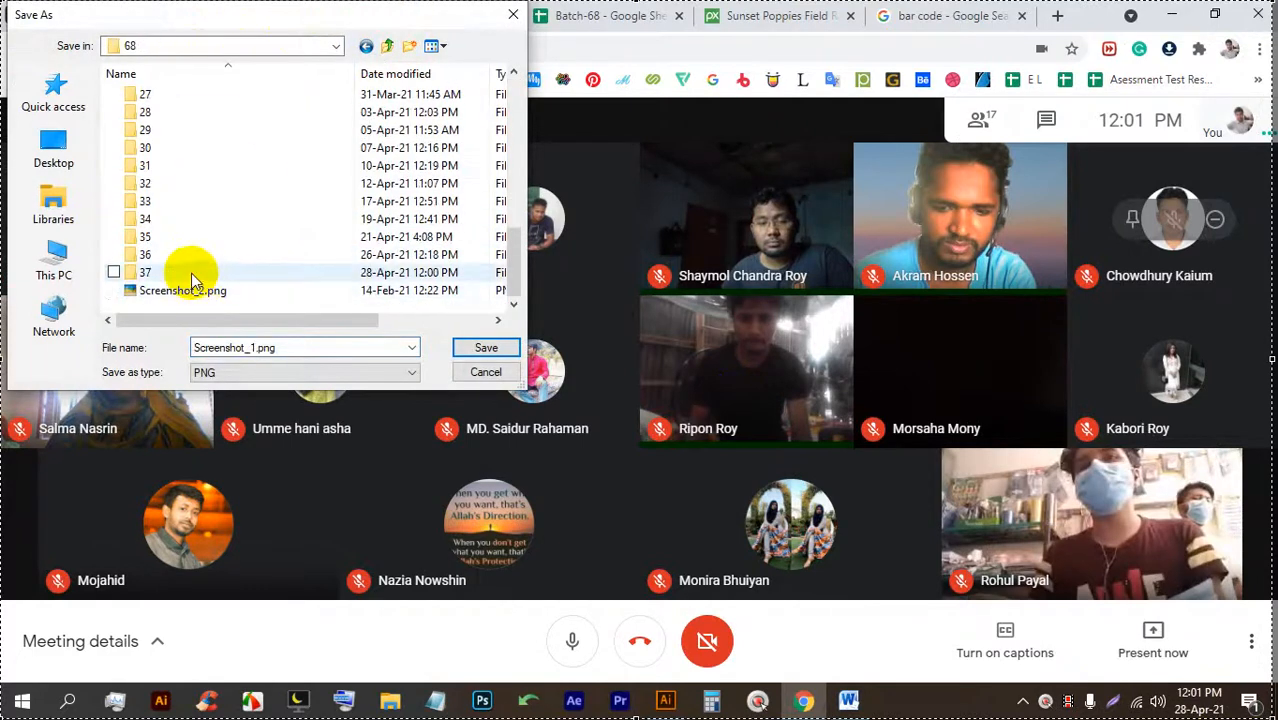
double_click(145, 272)
click(483, 348)
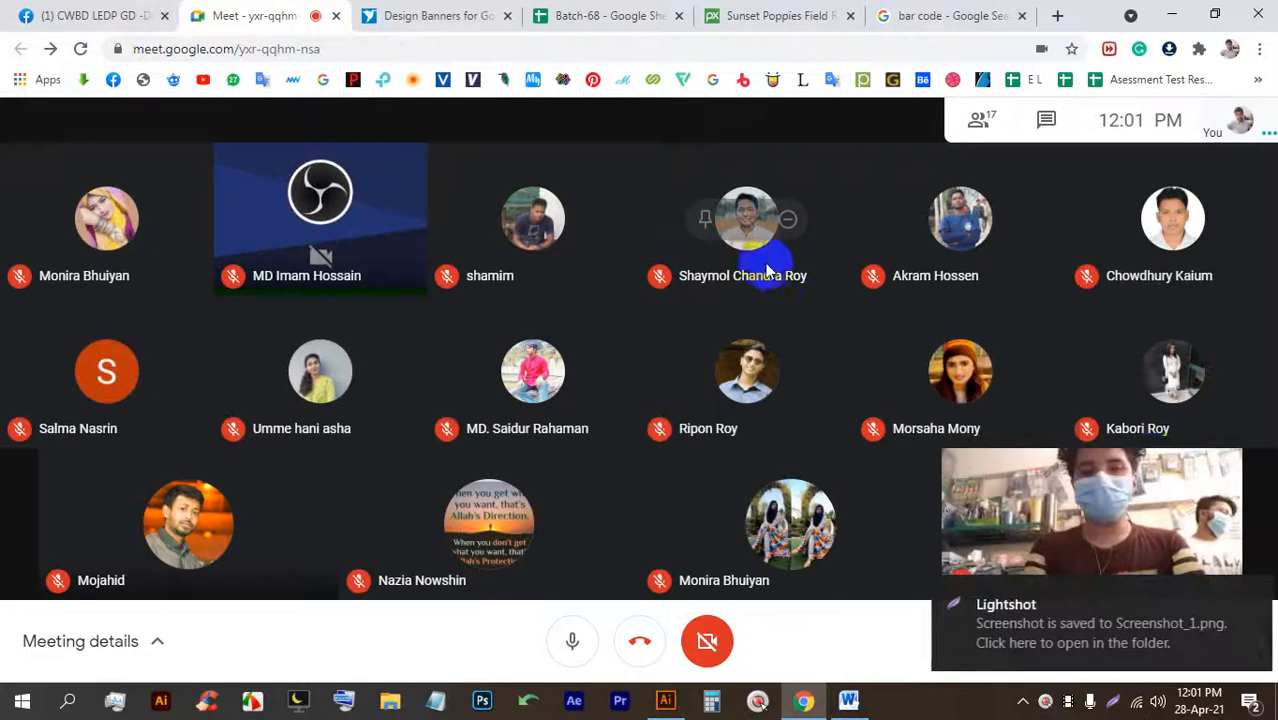
click(1246, 600)
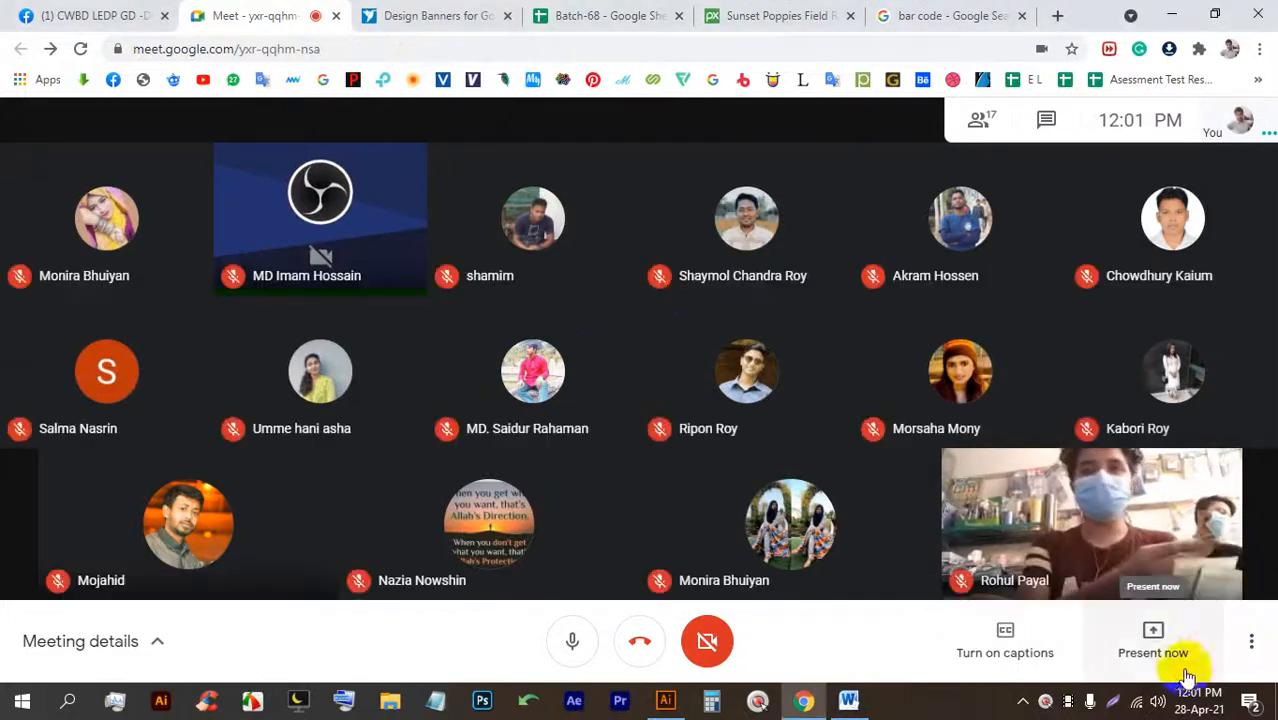
Present the entire screen in Meet and bring up the Batch-68 spreadsheet.
click(1153, 650)
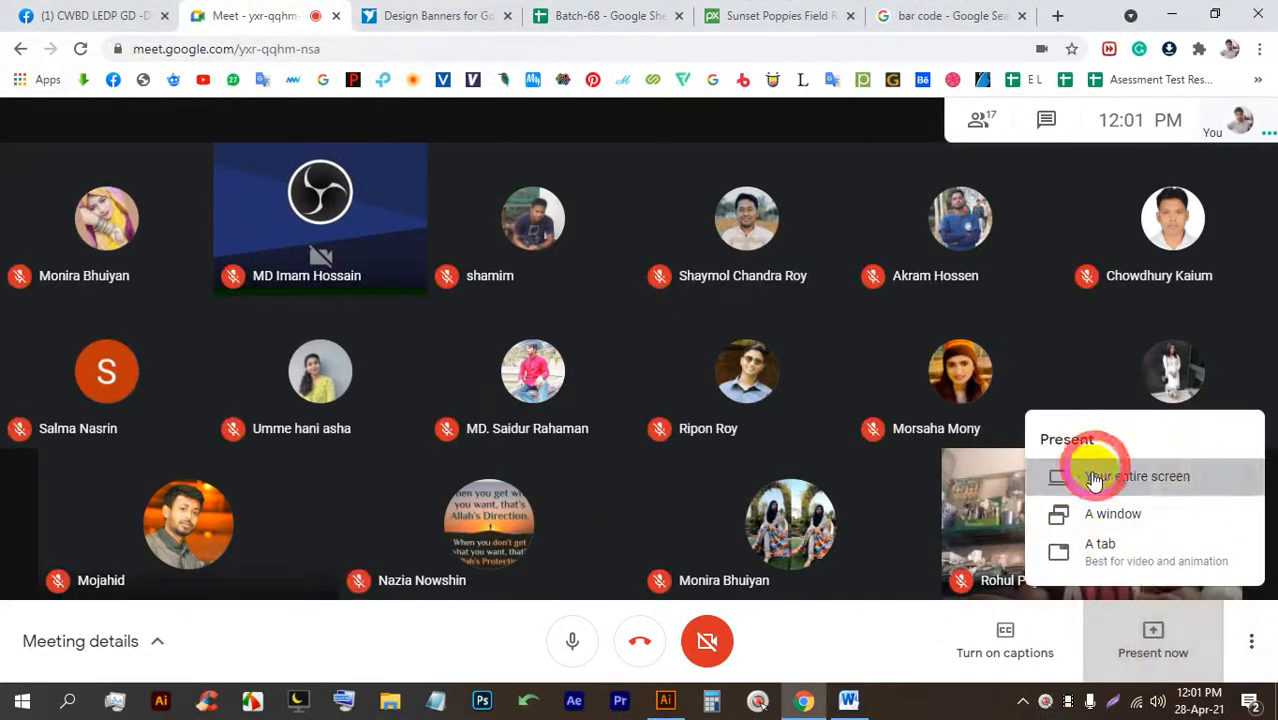
click(1094, 480)
click(608, 248)
click(805, 434)
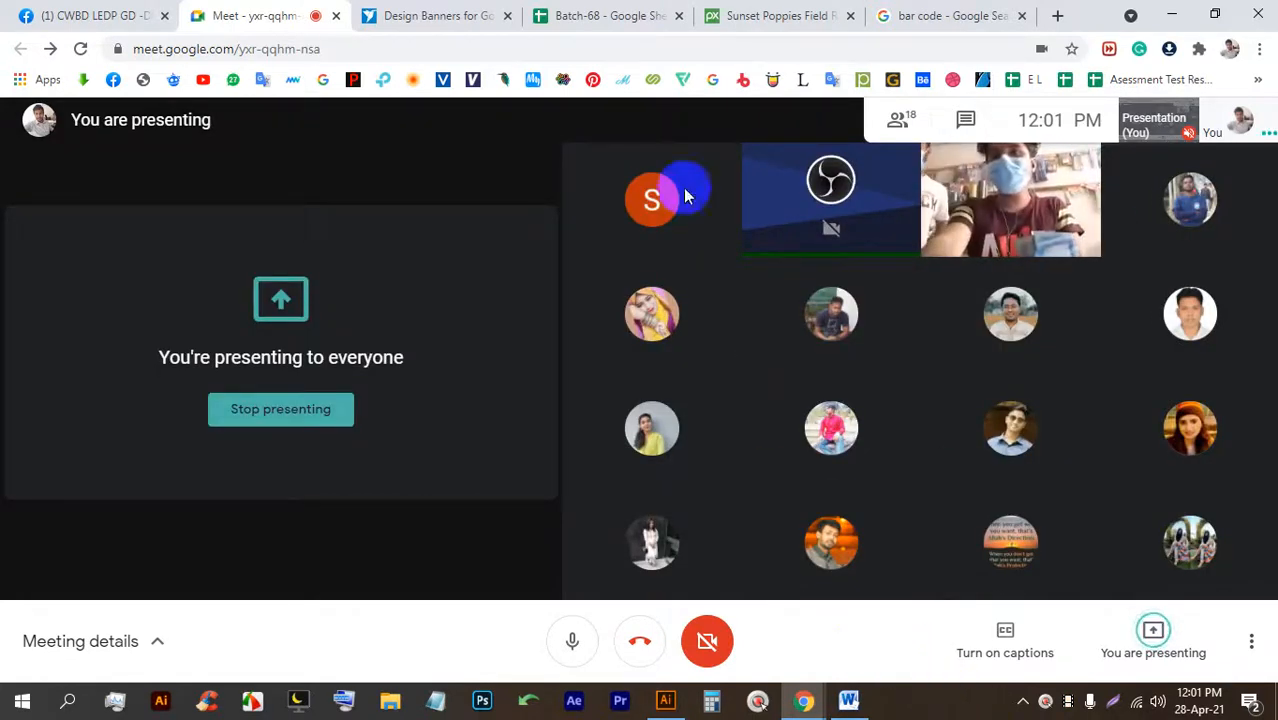
click(608, 12)
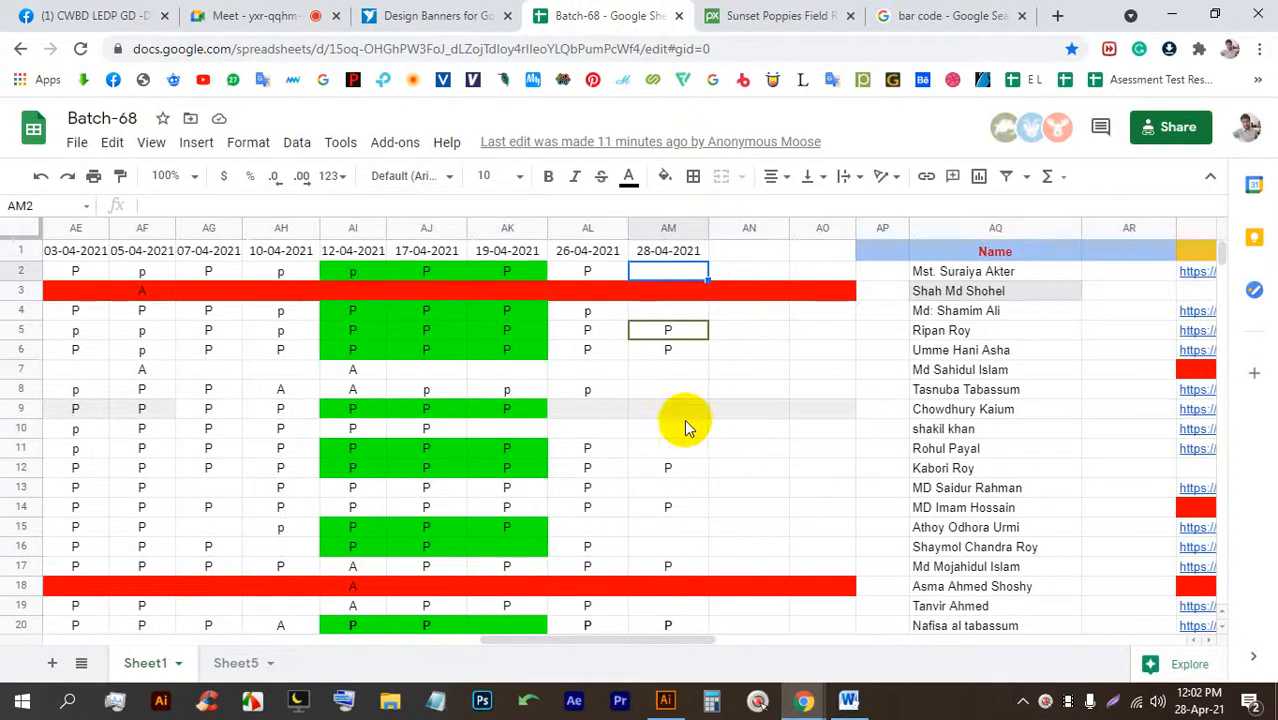
Mark the student in row 11 present with P in cell AM11.
drag(530, 648, 613, 631)
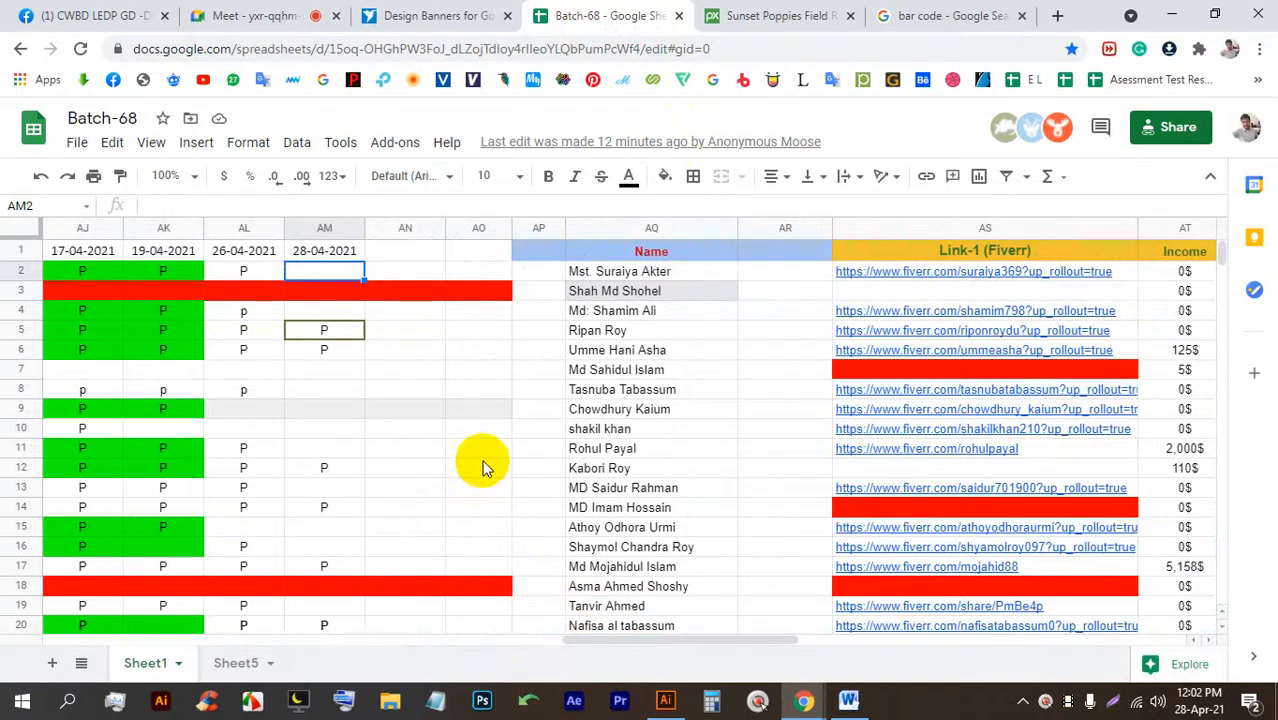
click(346, 448)
text(P)
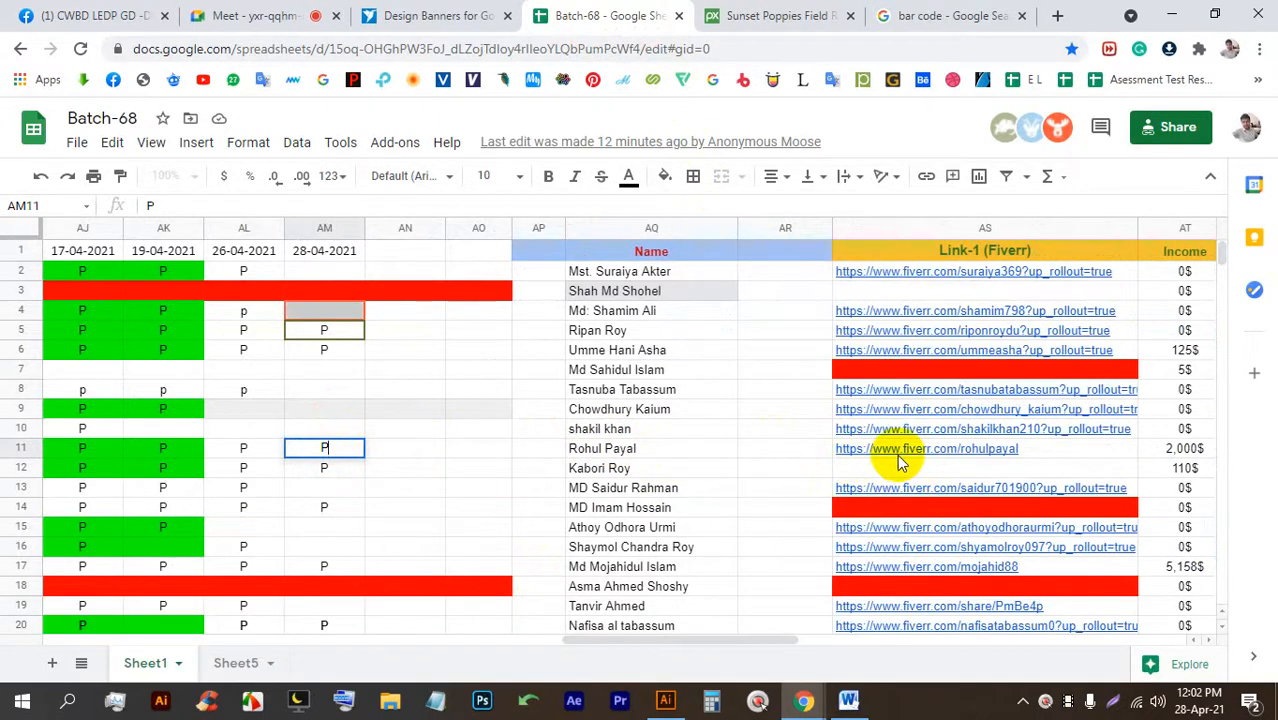
mouse_move(896, 458)
click(669, 468)
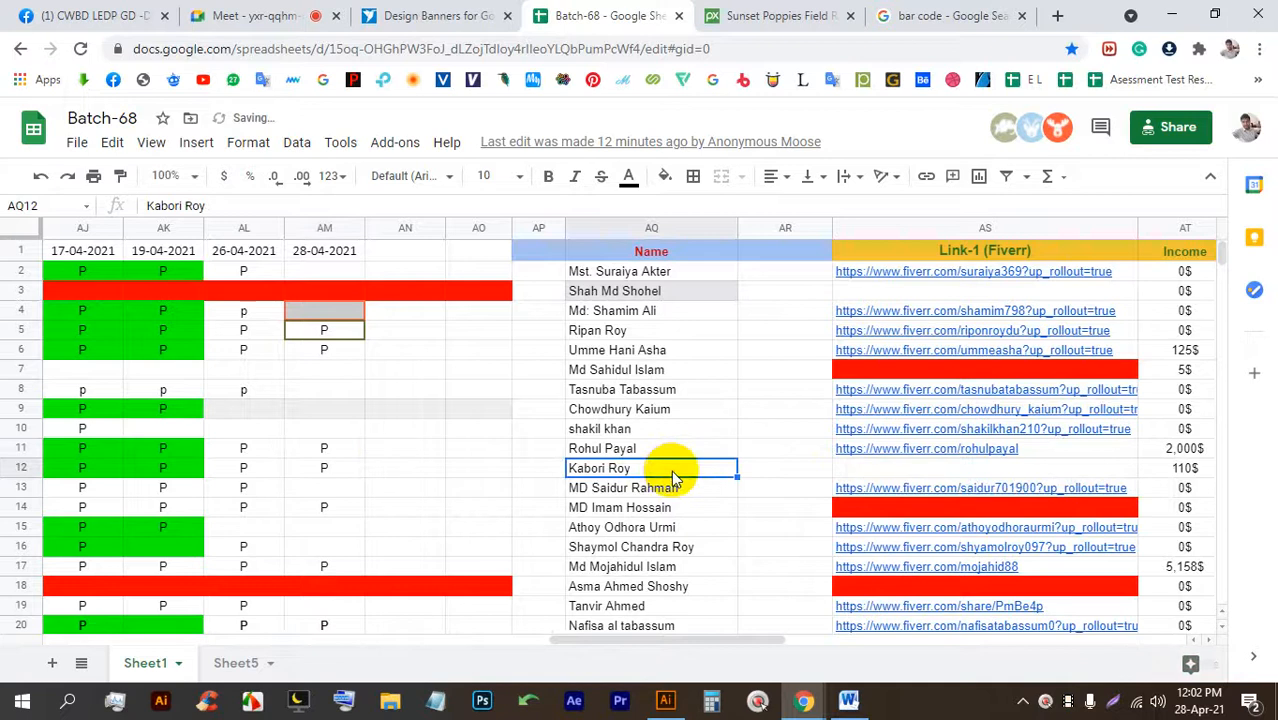
Check the row 13 student's Fiverr profile from the AS13 link, then return to the sheet.
scroll(671, 470, down, 3)
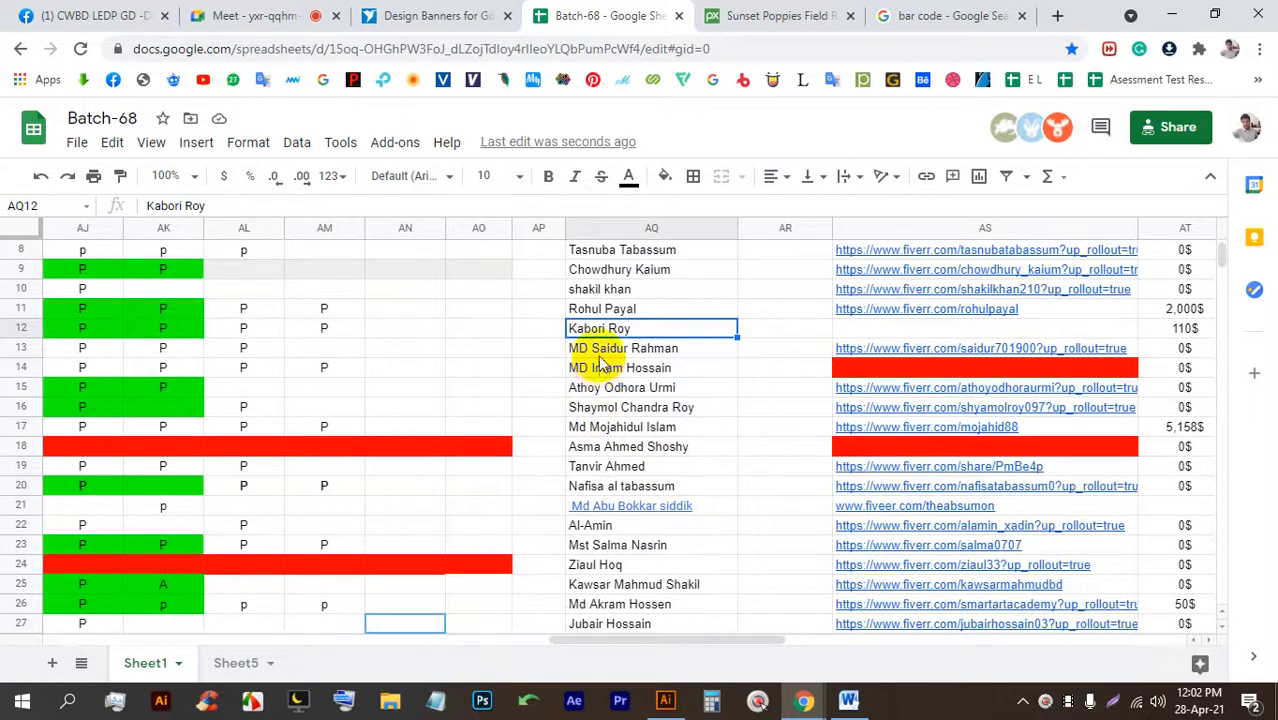
click(880, 355)
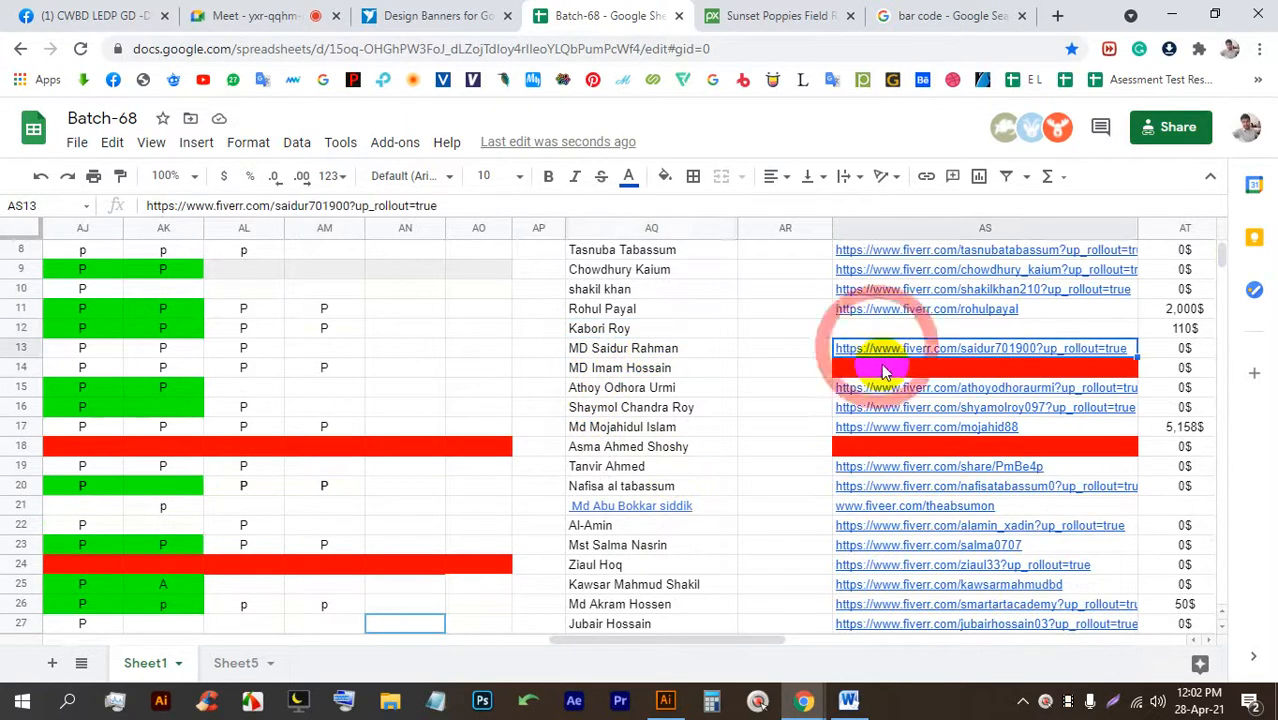
click(918, 382)
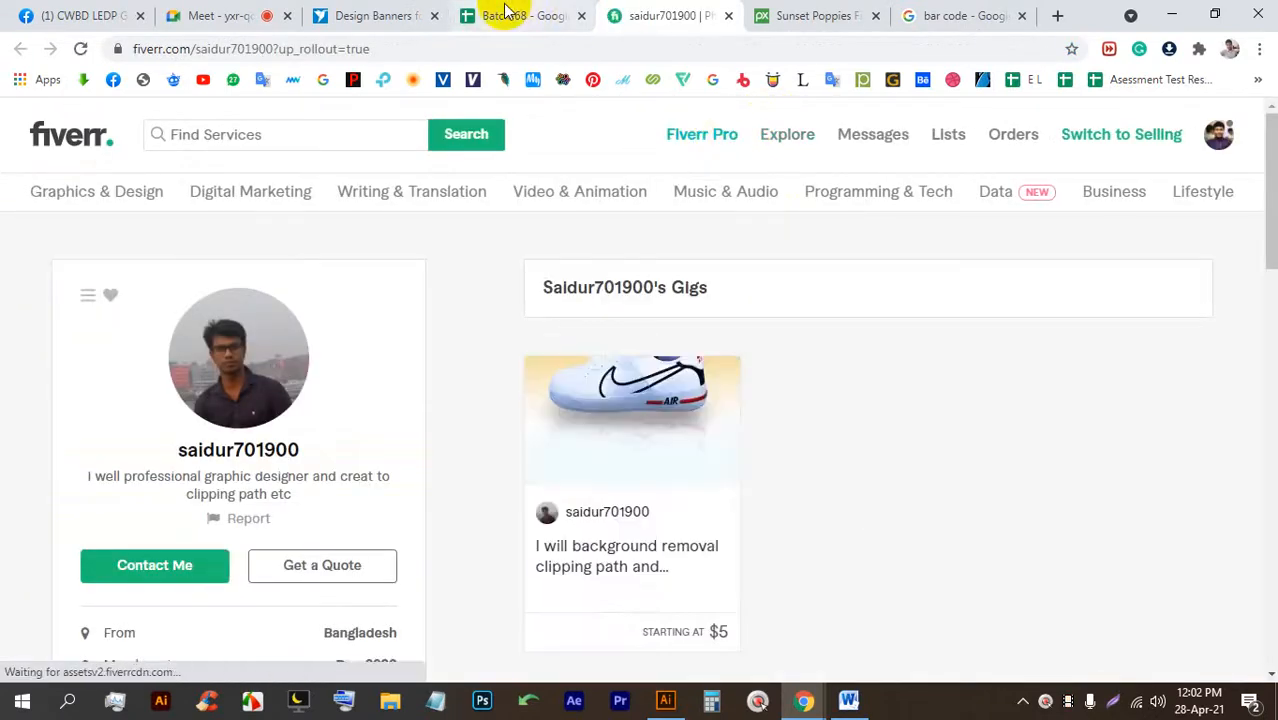
click(235, 15)
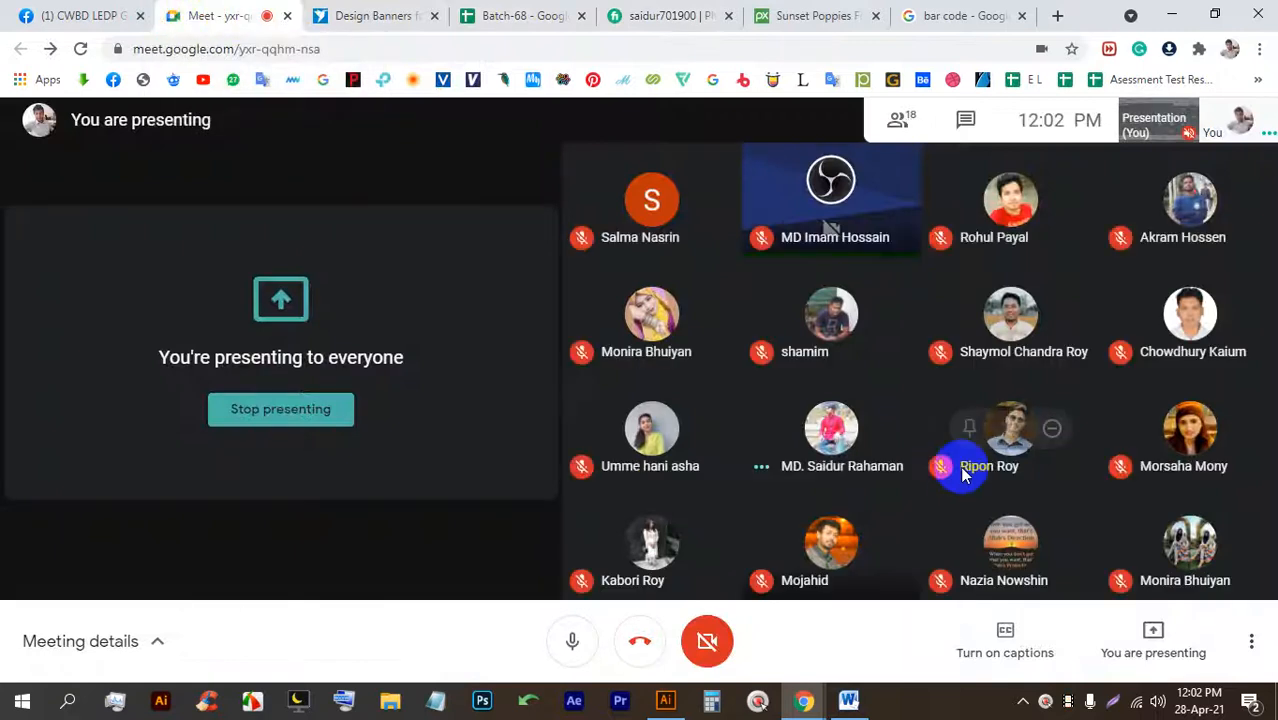
click(515, 15)
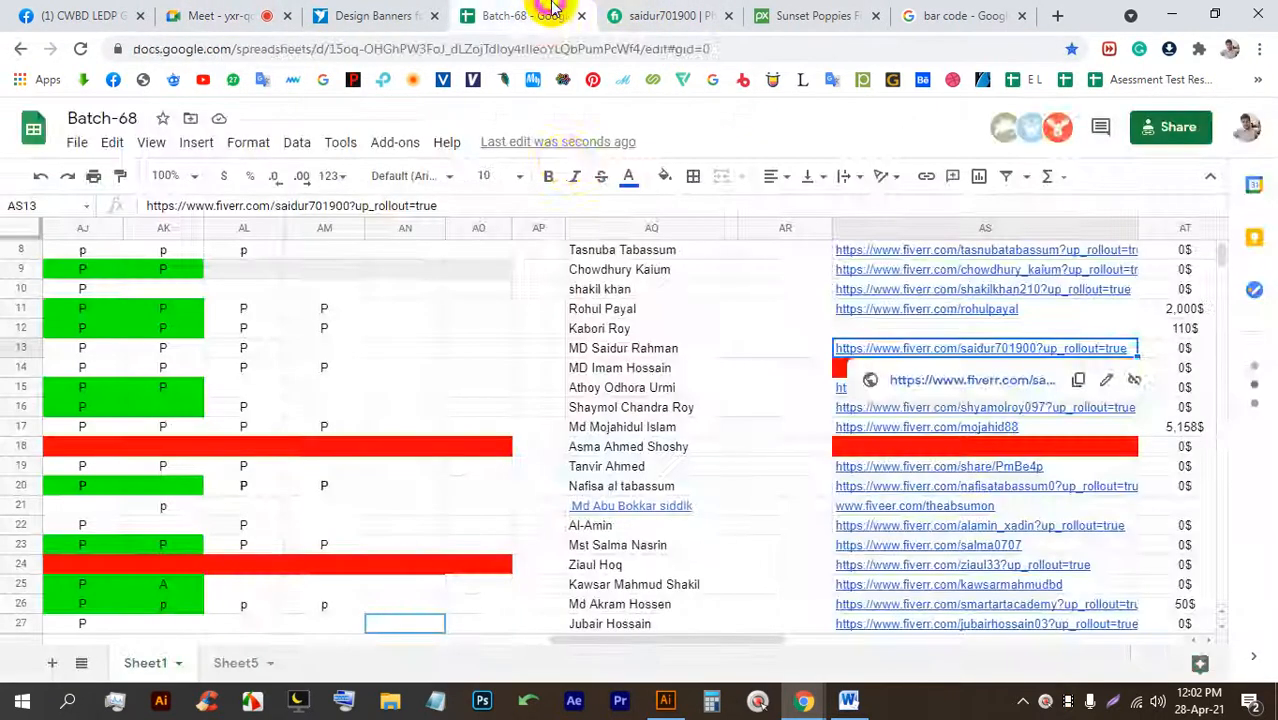
Mark AM13 as P and check the row 15 student's Fiverr profile from AS15.
click(322, 348)
text(P)
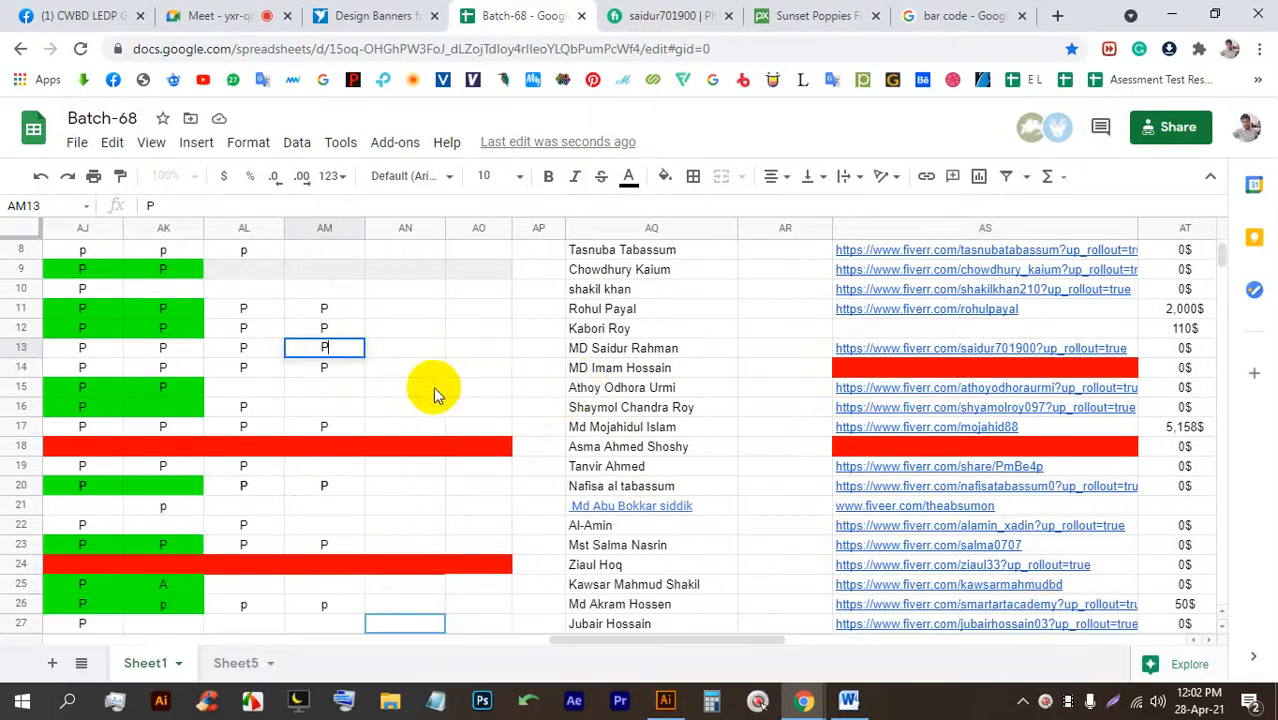
click(895, 393)
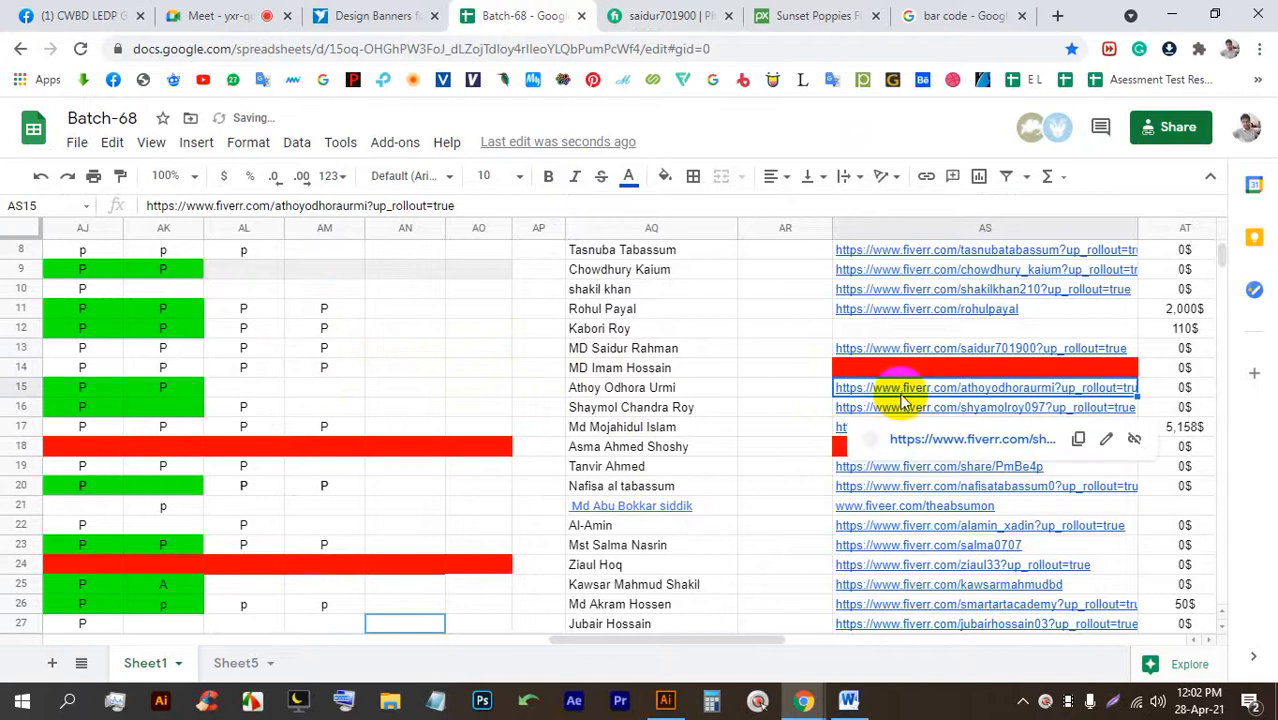
click(903, 419)
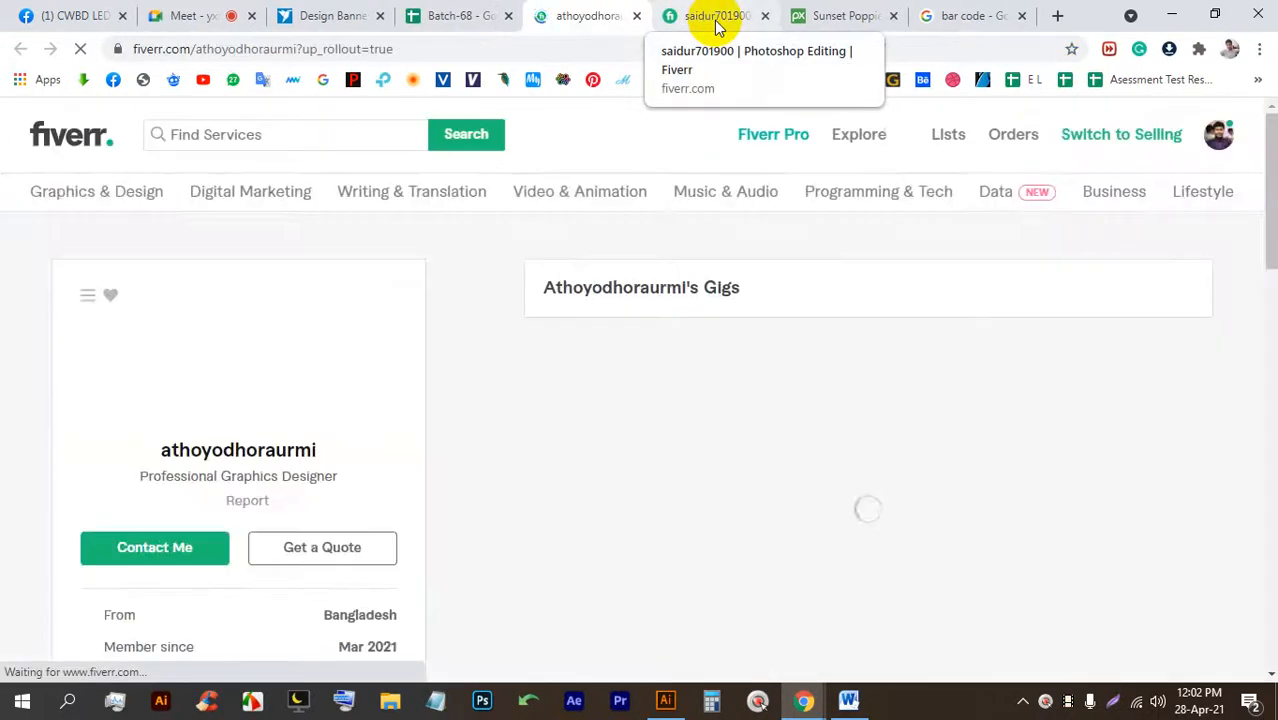
click(462, 15)
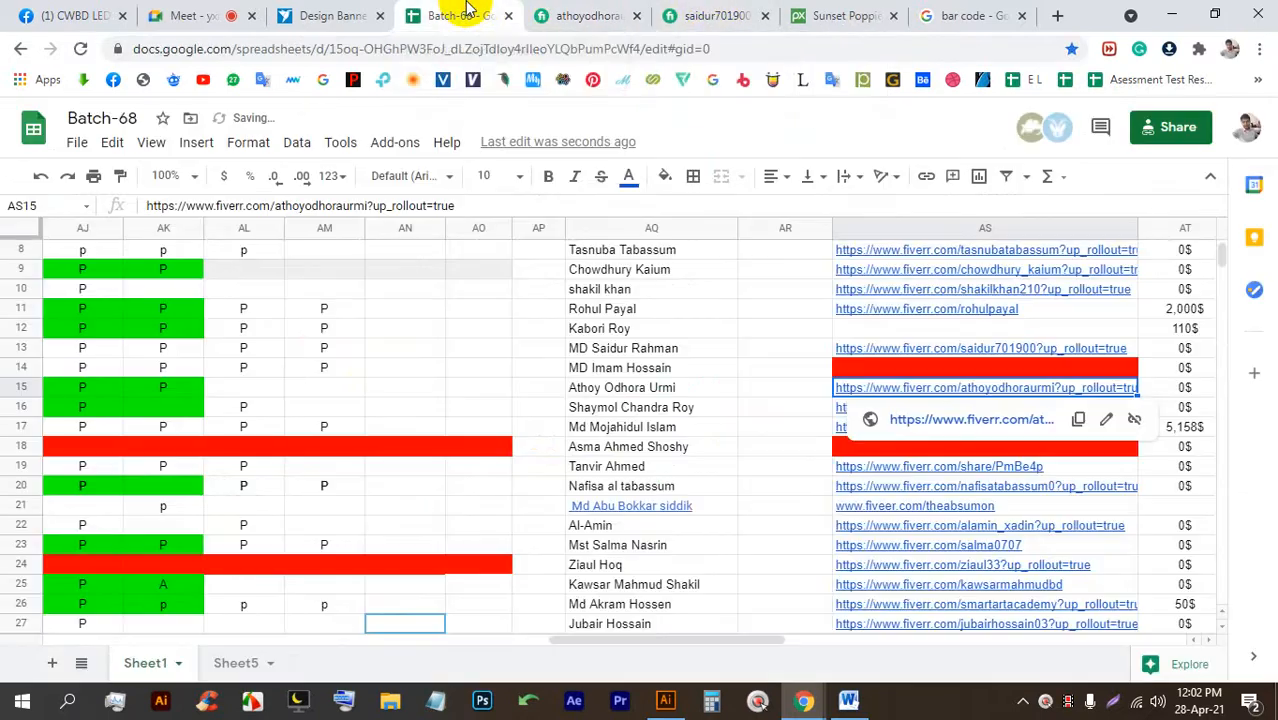
Mark AM15 absent with A and AM16 present with P.
click(330, 370)
click(337, 390)
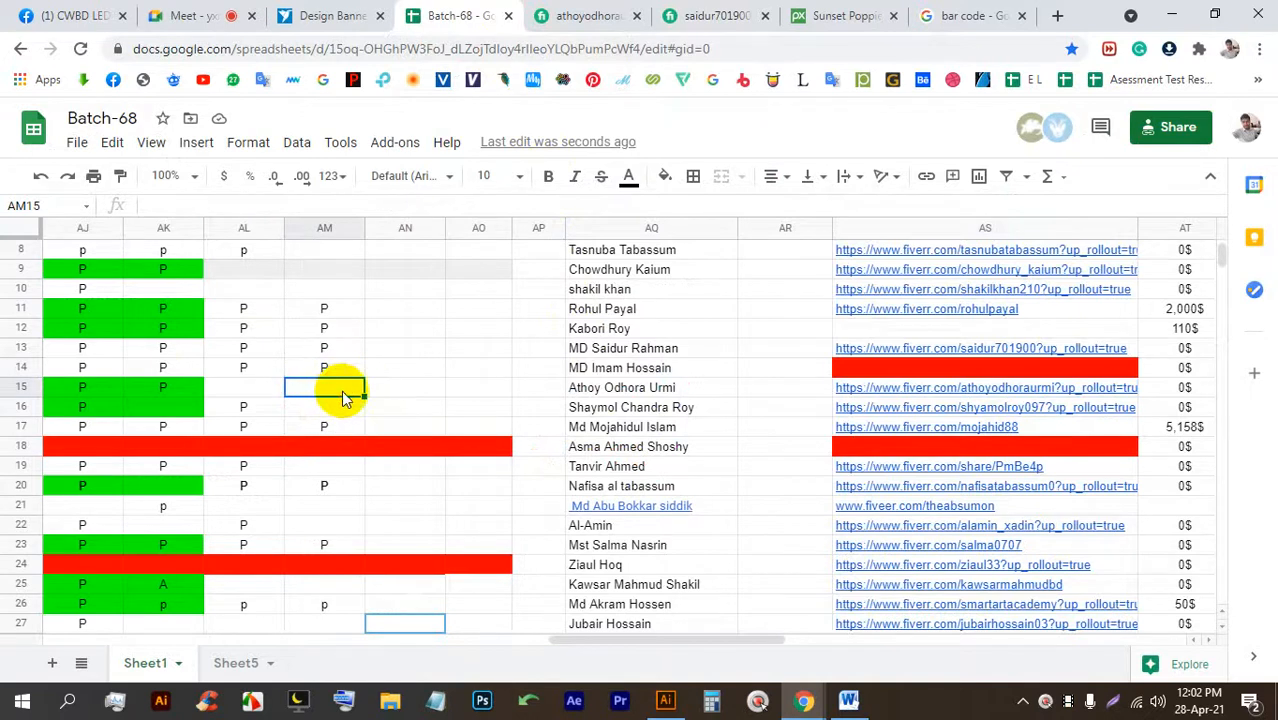
text(A)
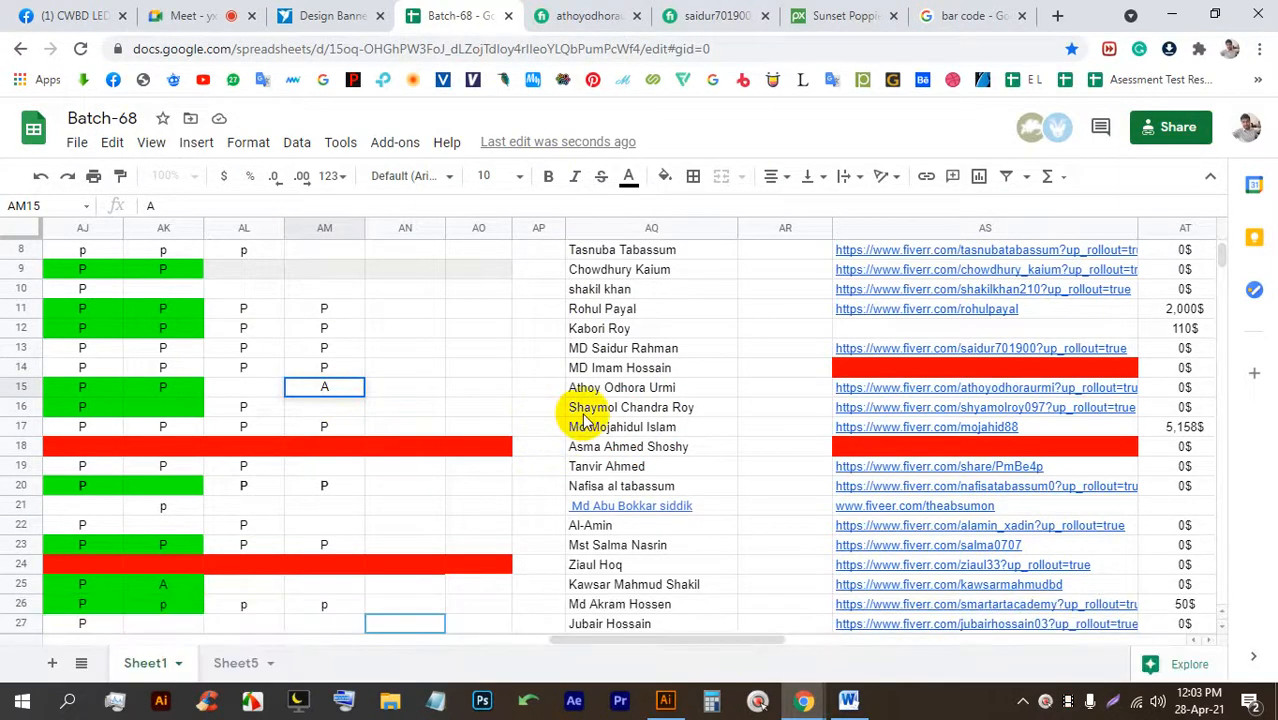
click(342, 406)
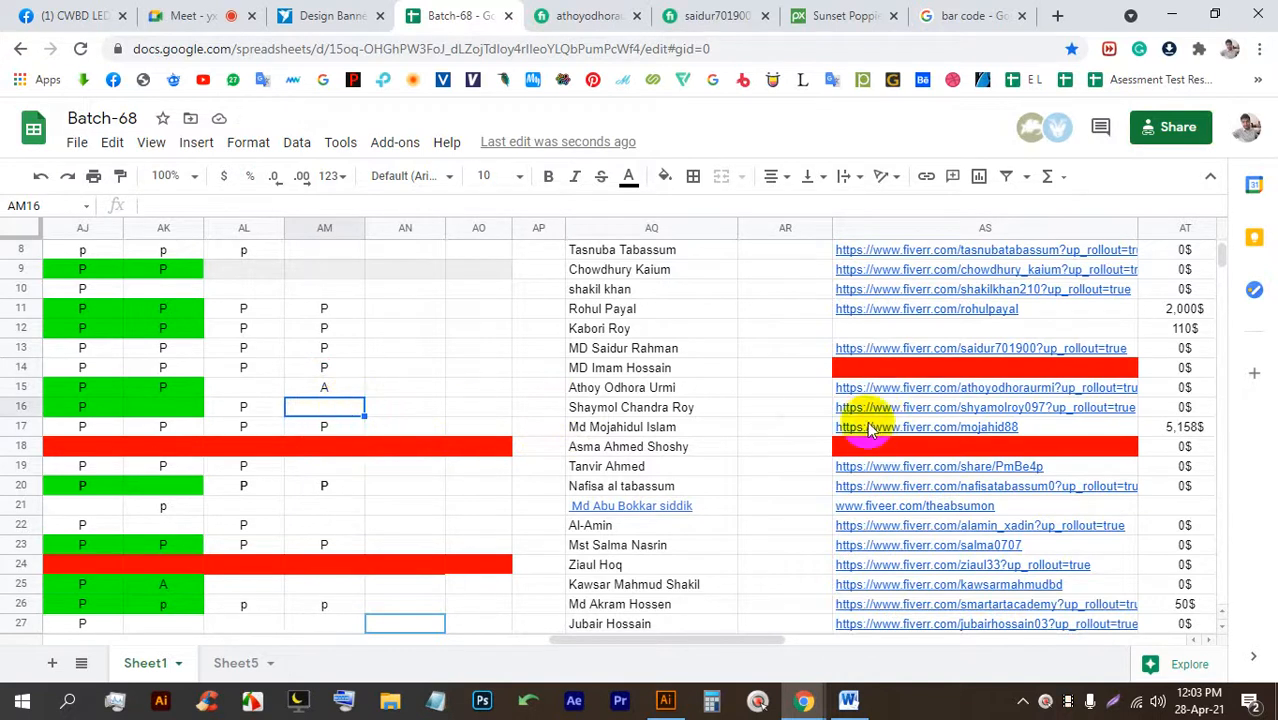
click(330, 409)
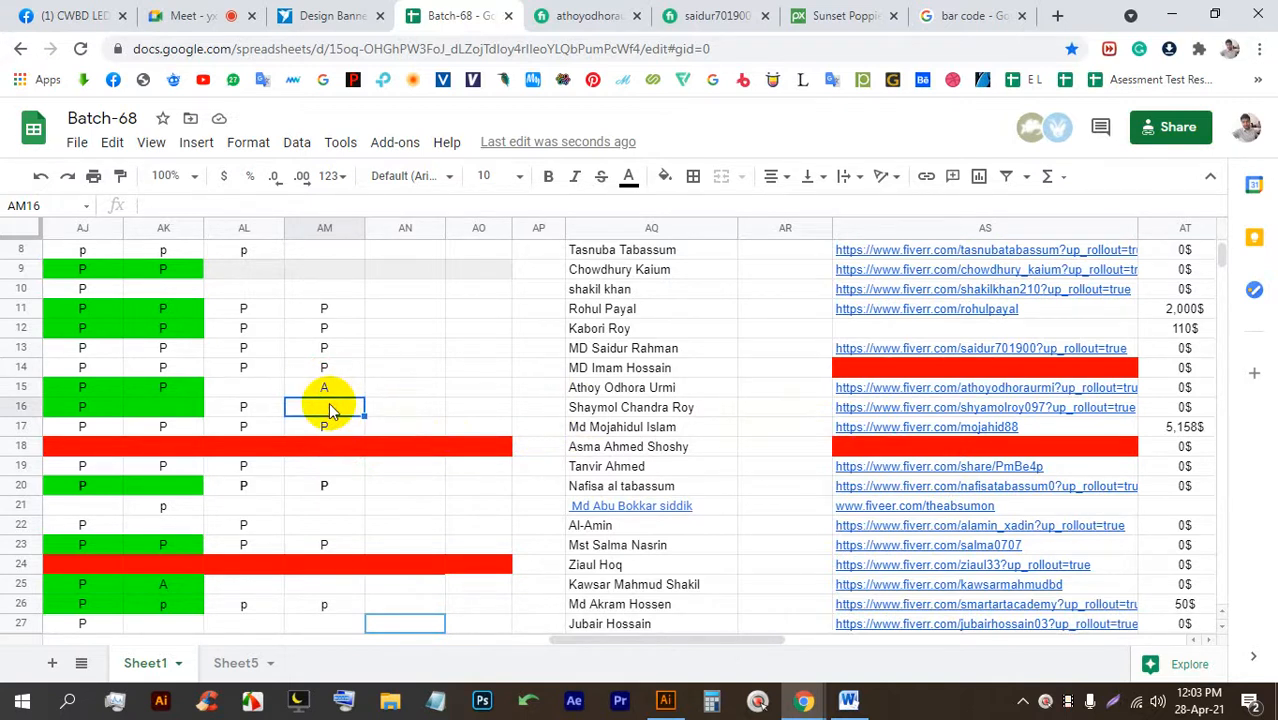
key(shift)
key(shift)
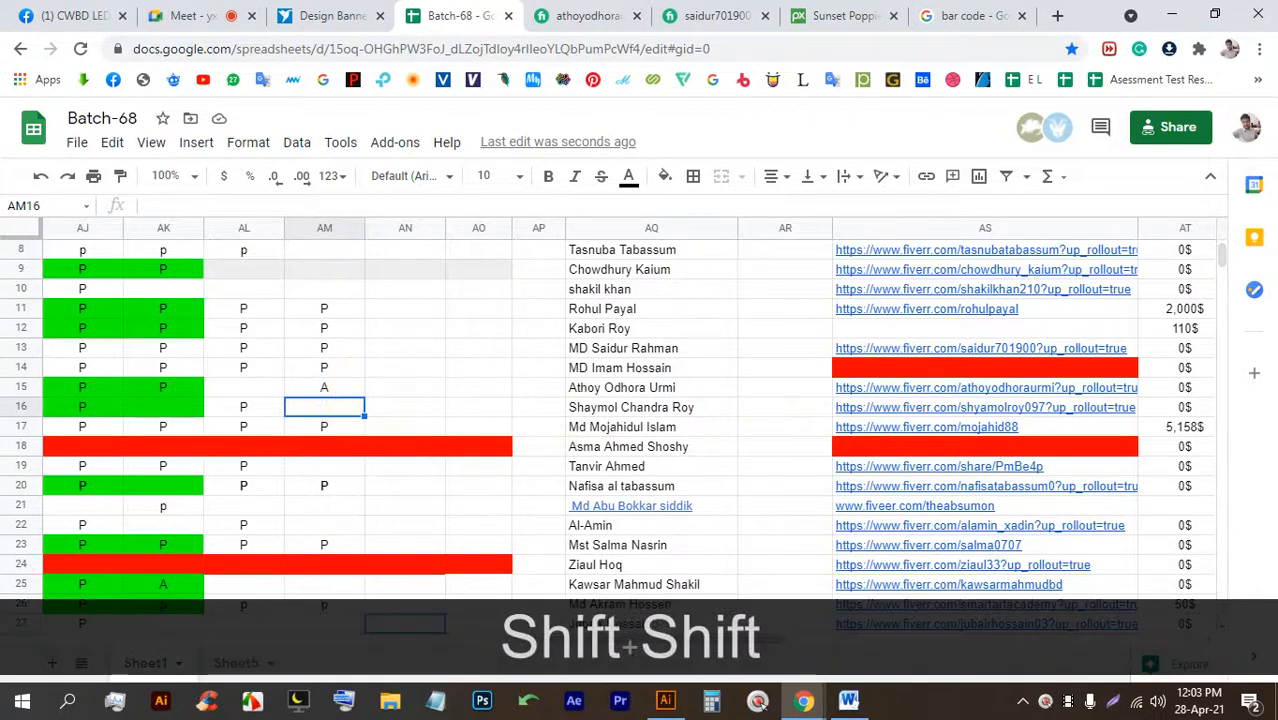
text(P)
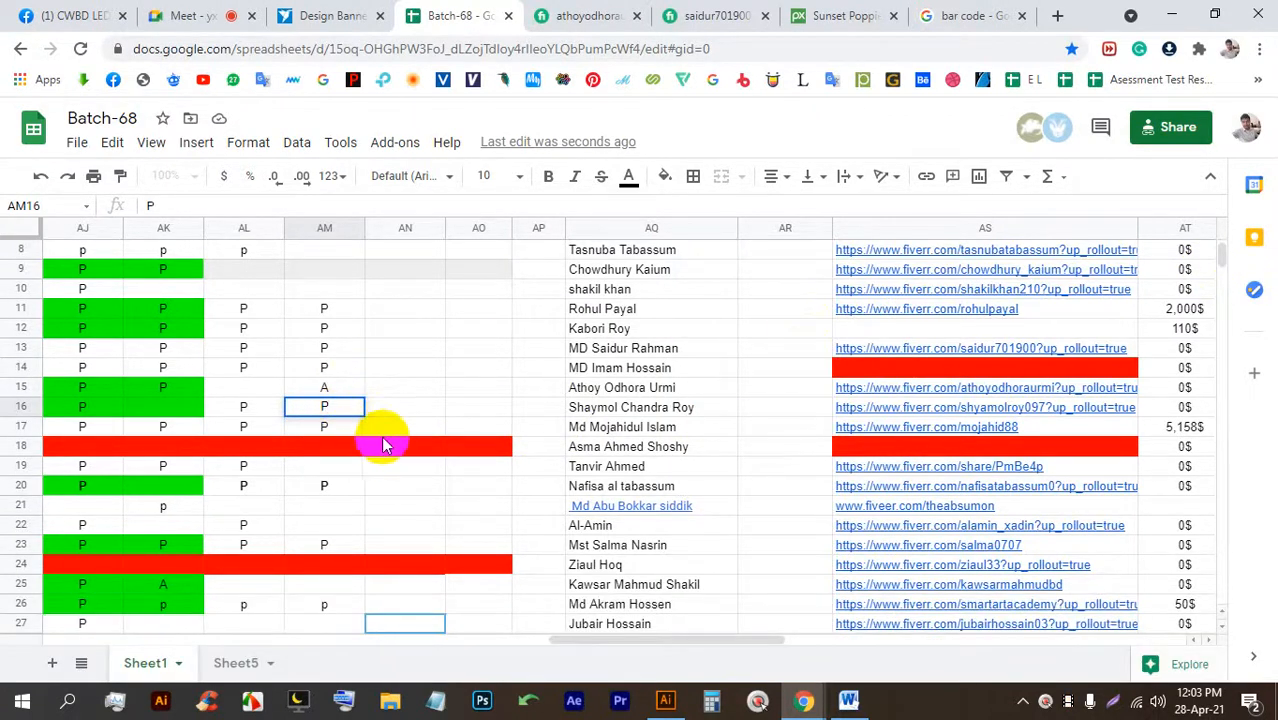
scroll(360, 471, down, 1)
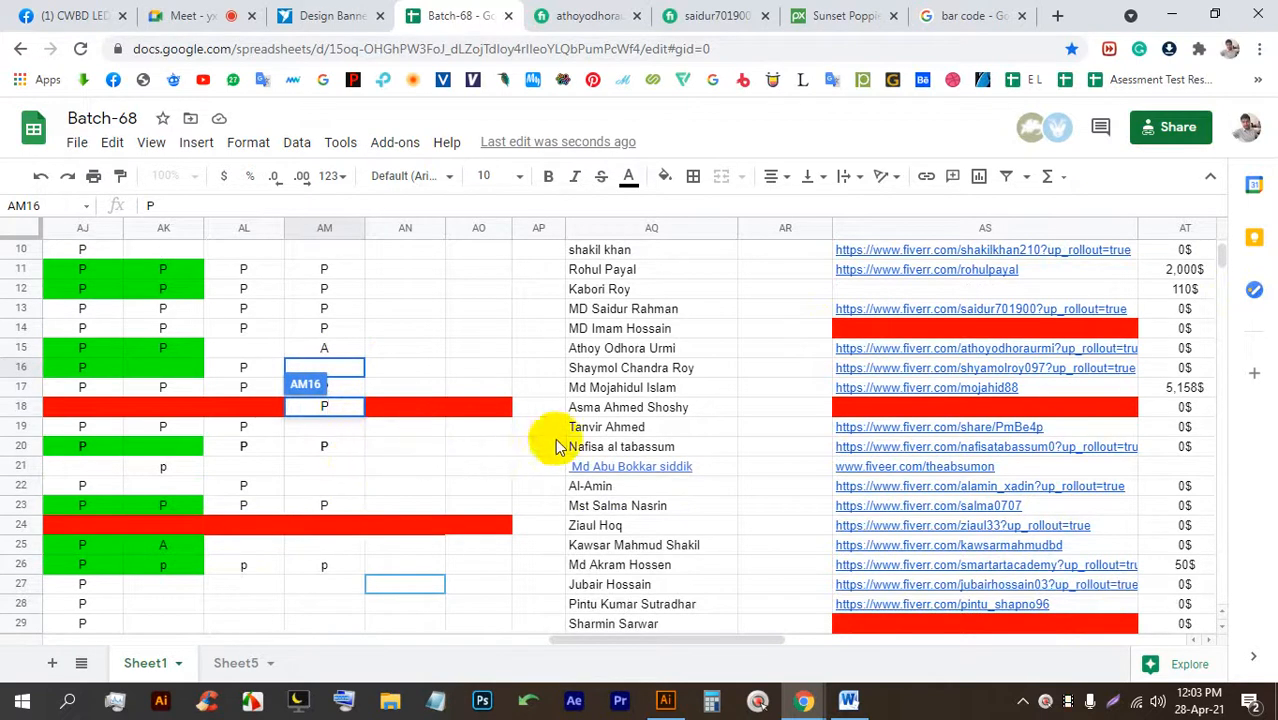
click(337, 426)
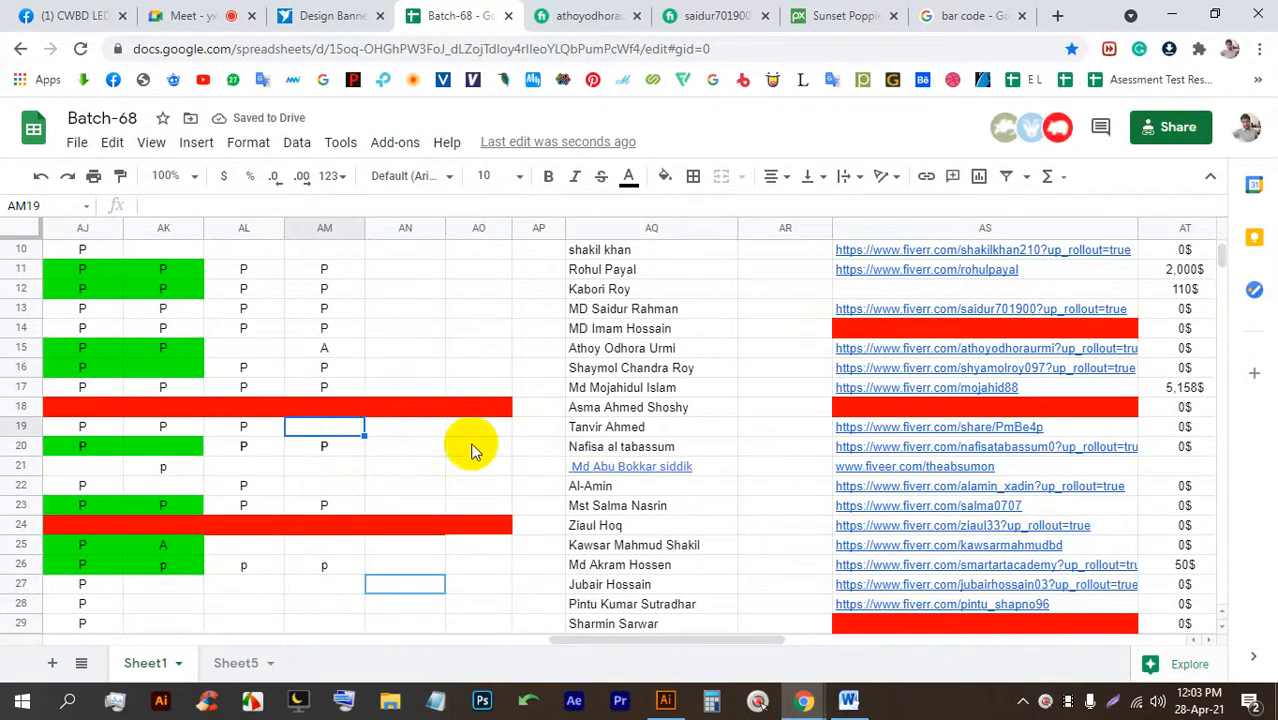
Select cell AM21 and scroll down the sheet toward row 34.
click(337, 465)
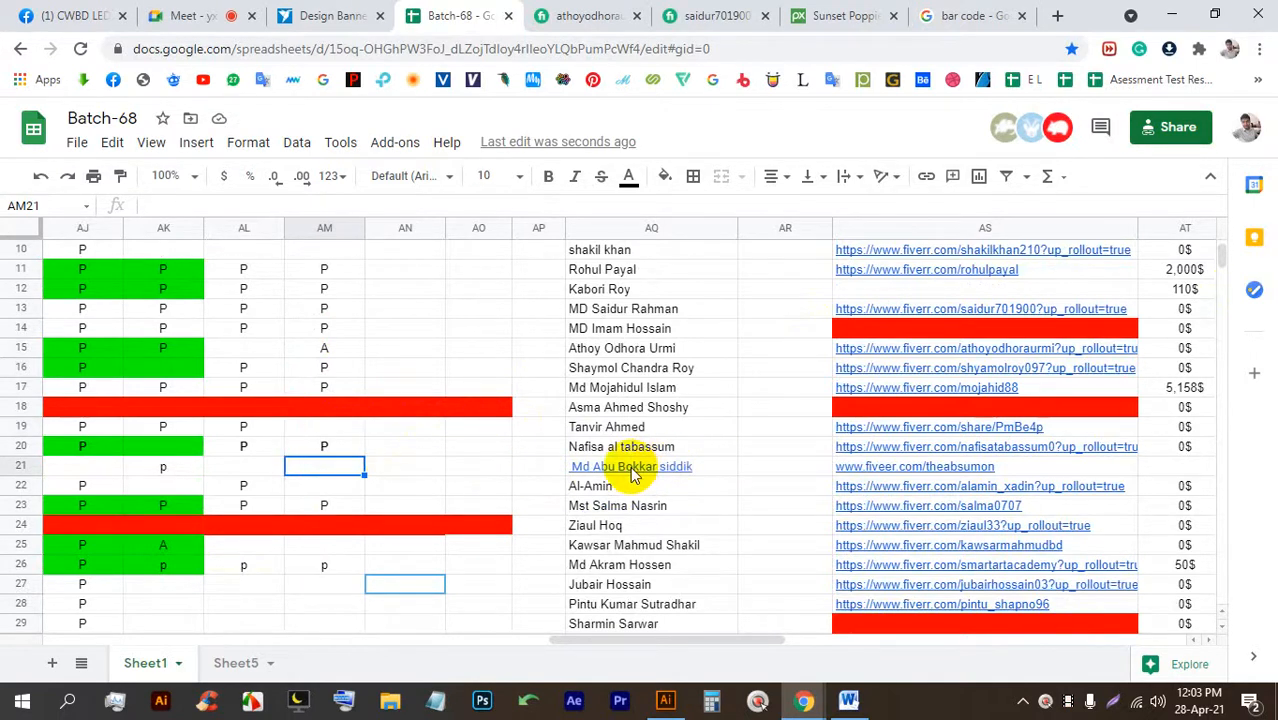
scroll(640, 474, down, 1)
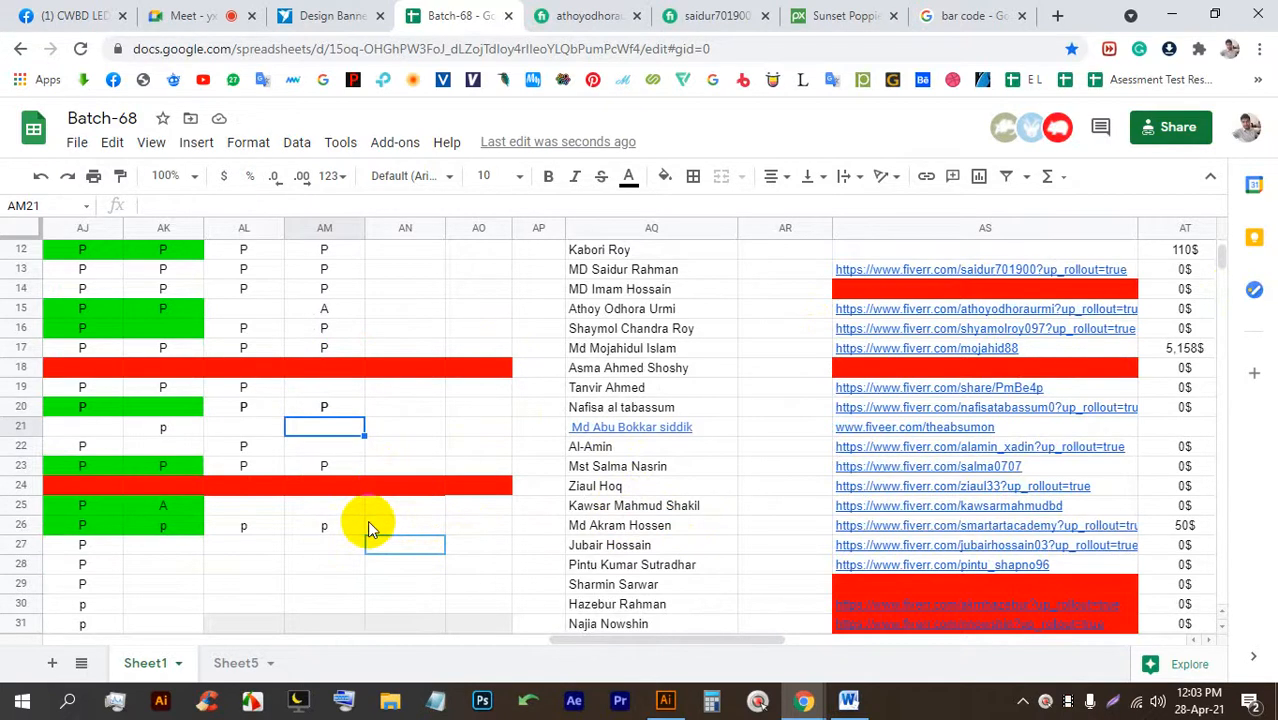
scroll(367, 527, down, 1)
scroll(369, 522, down, 2)
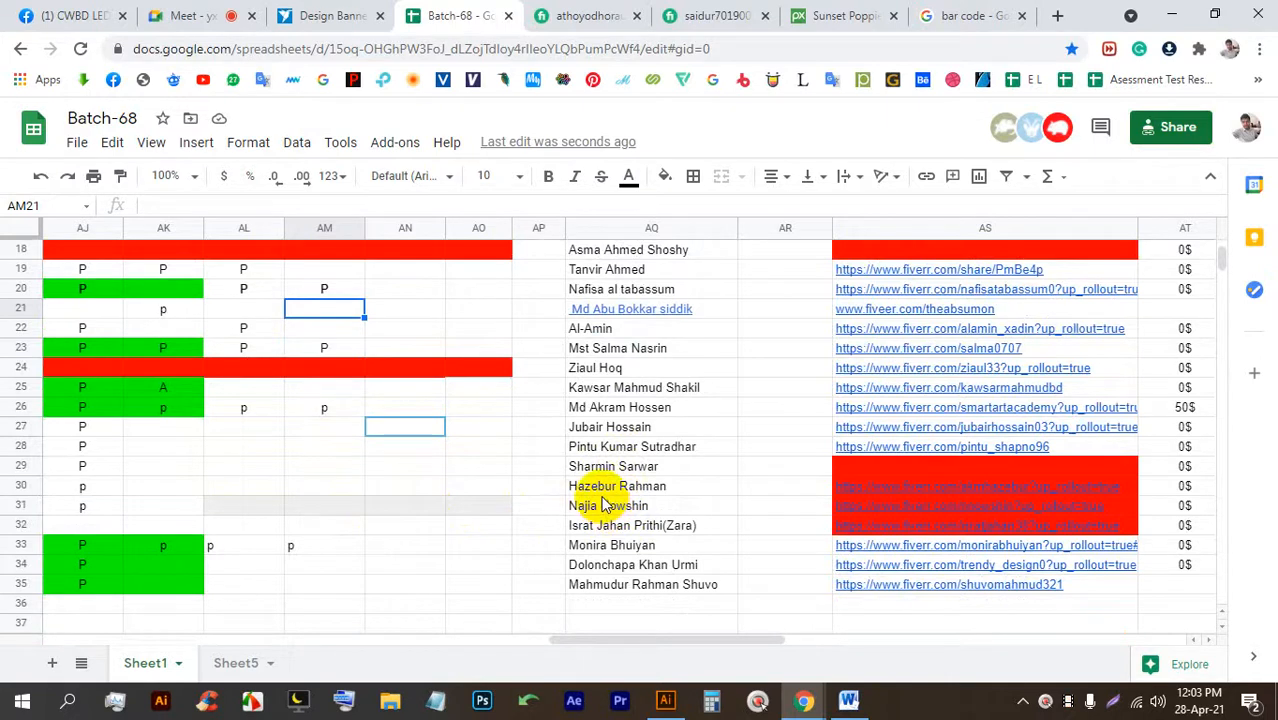
scroll(603, 495, up, 1)
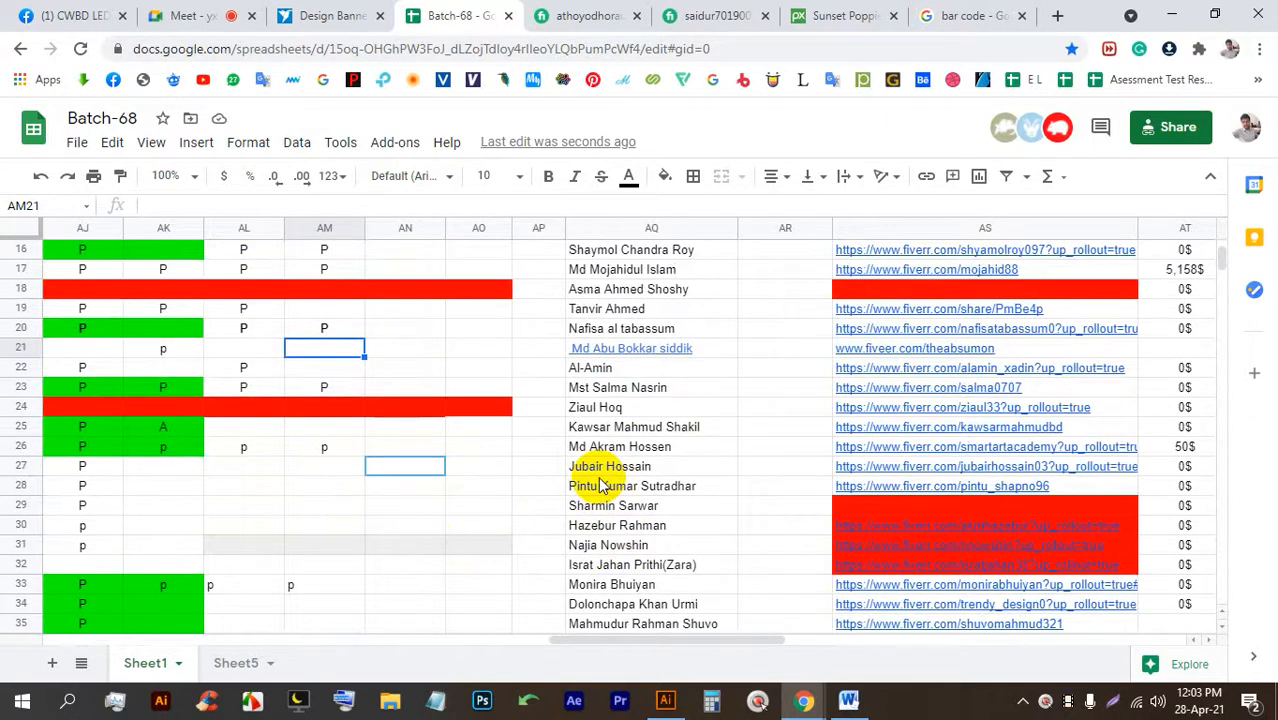
scroll(603, 485, down, 2)
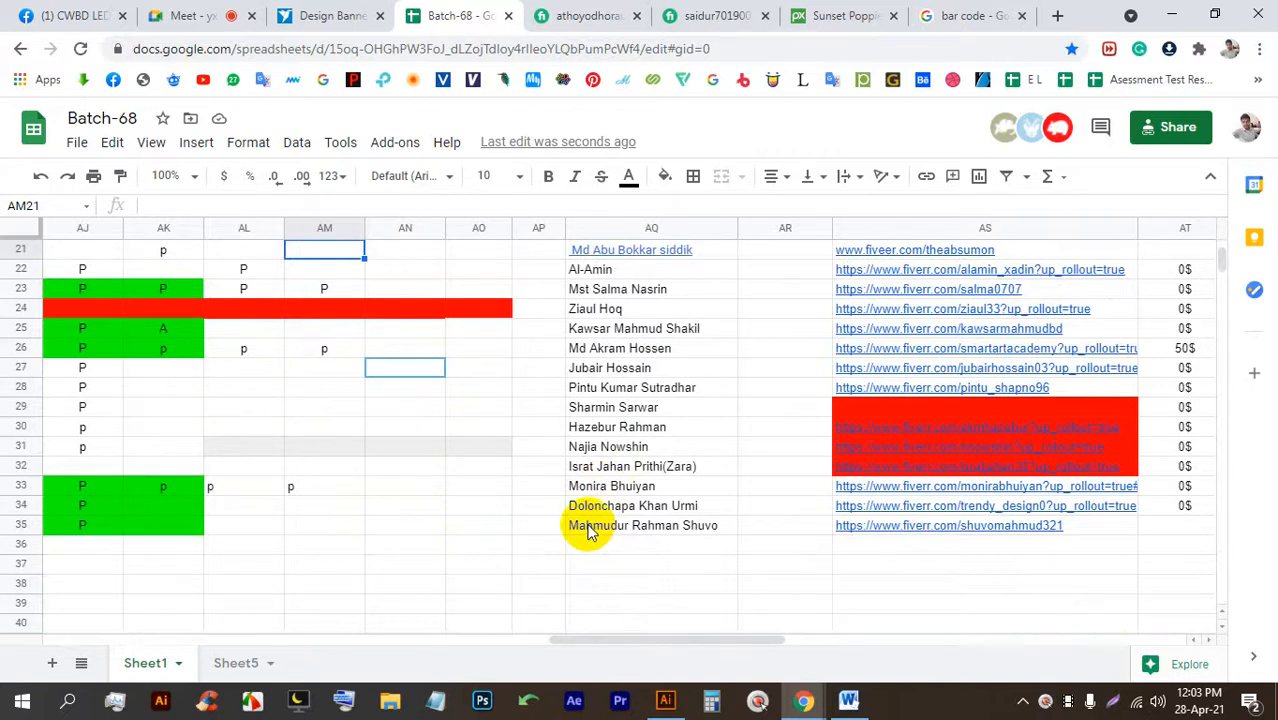
click(845, 507)
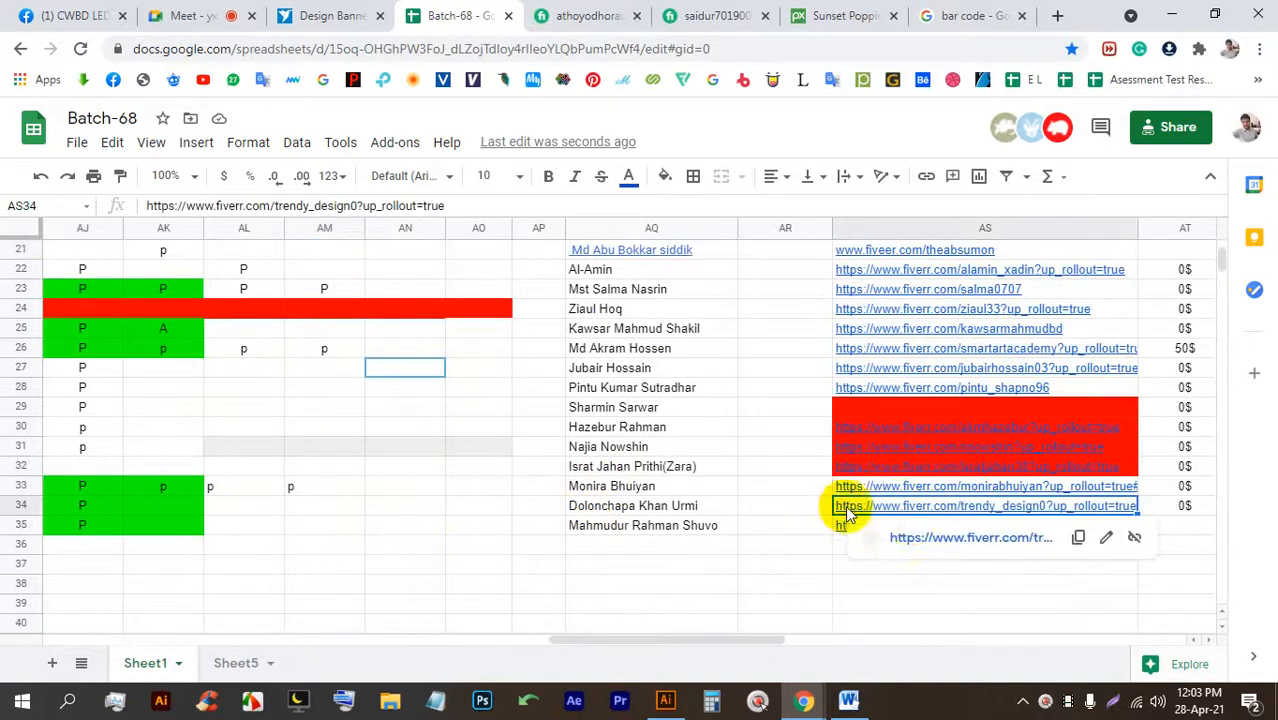
click(944, 537)
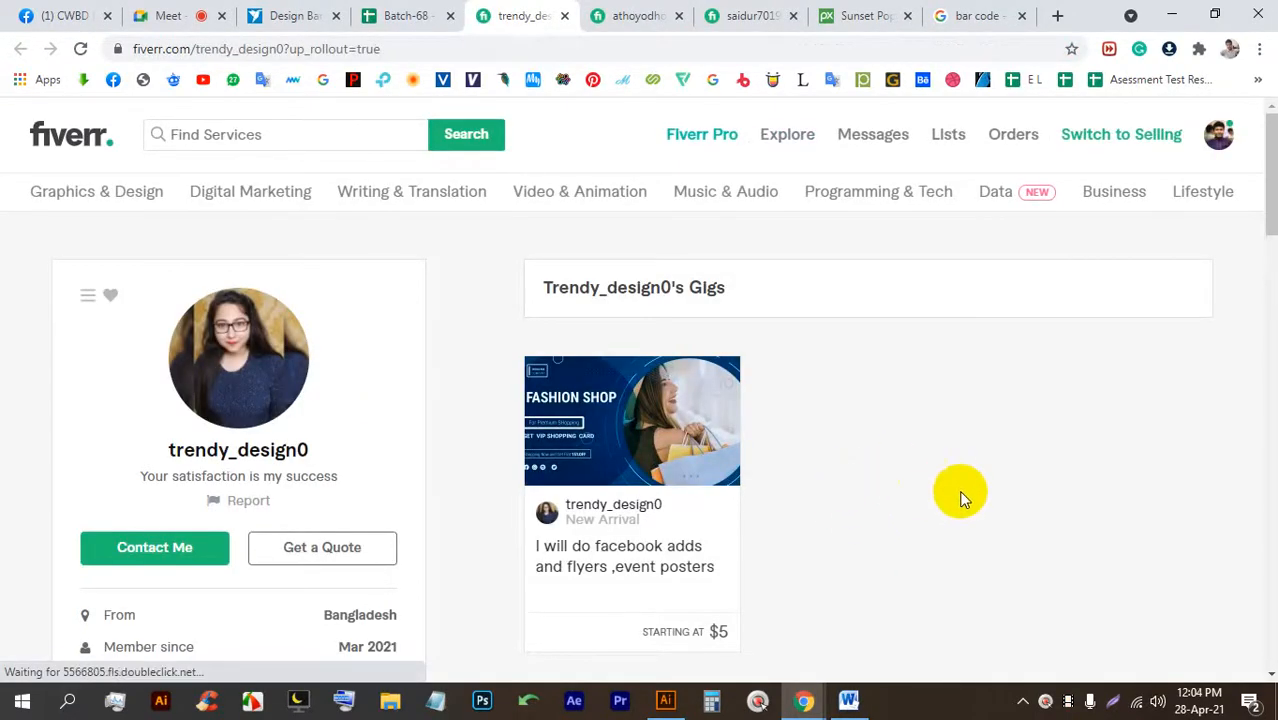
click(731, 421)
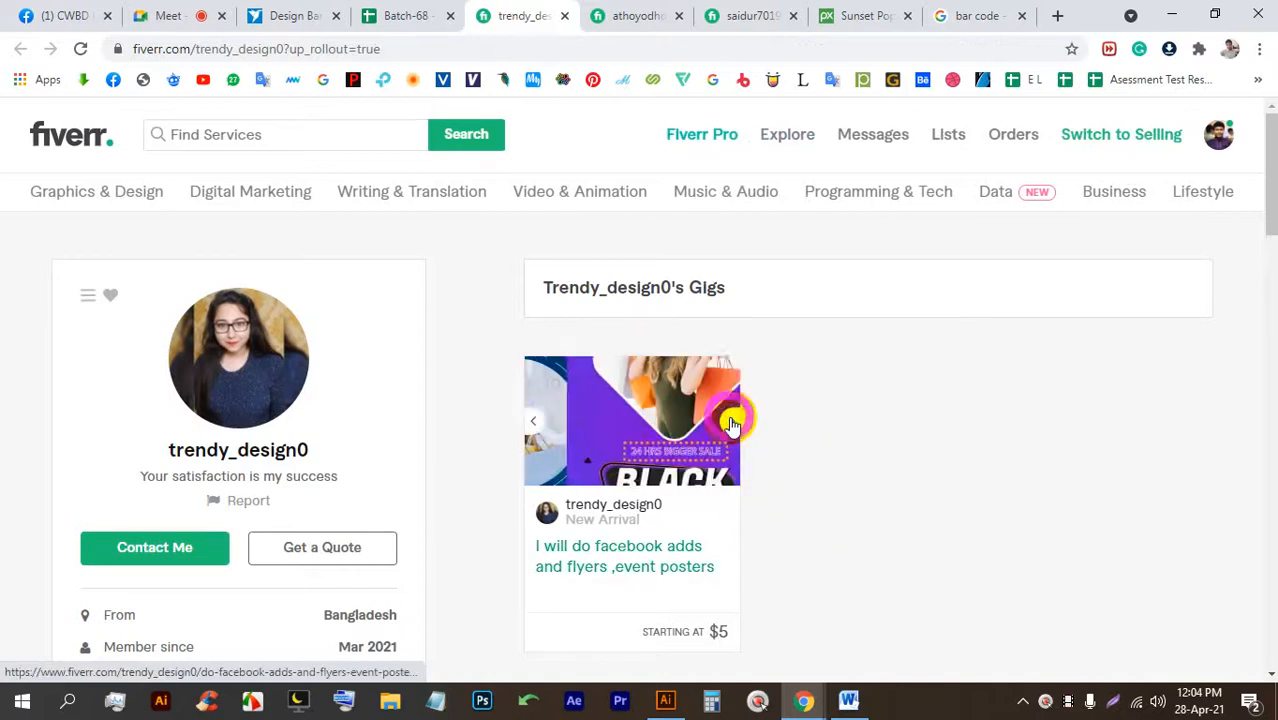
click(533, 421)
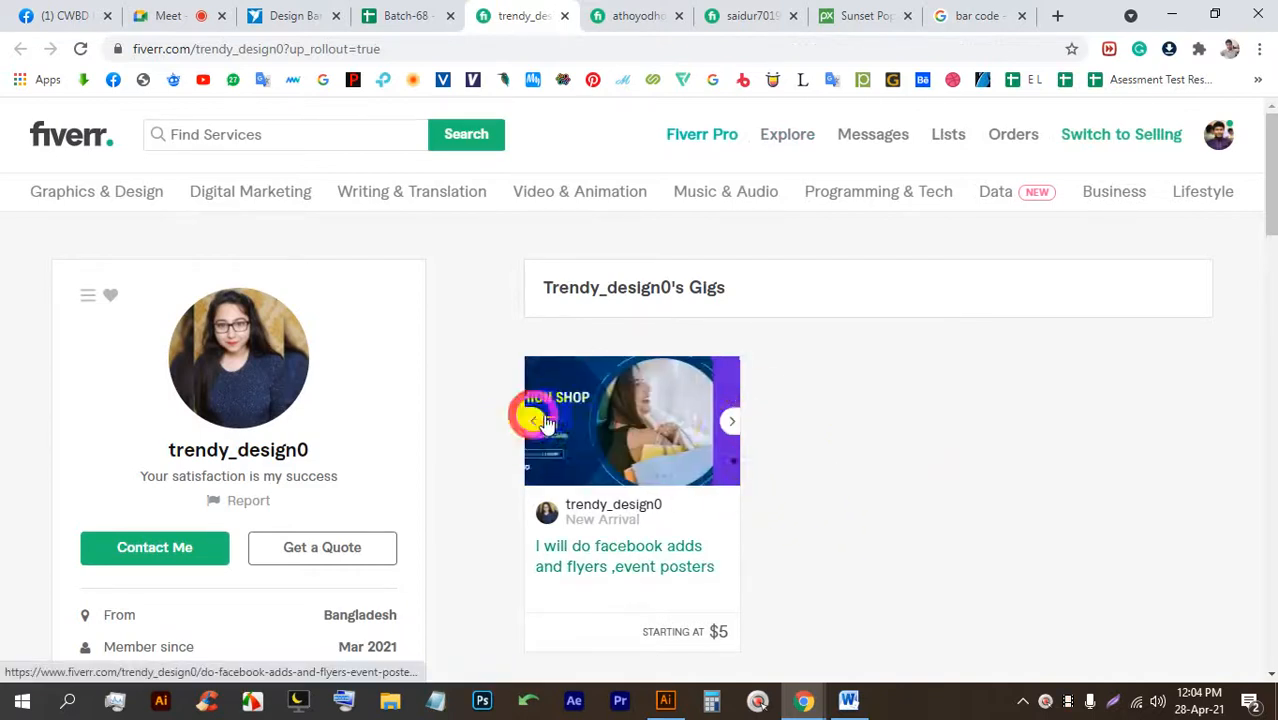
click(606, 410)
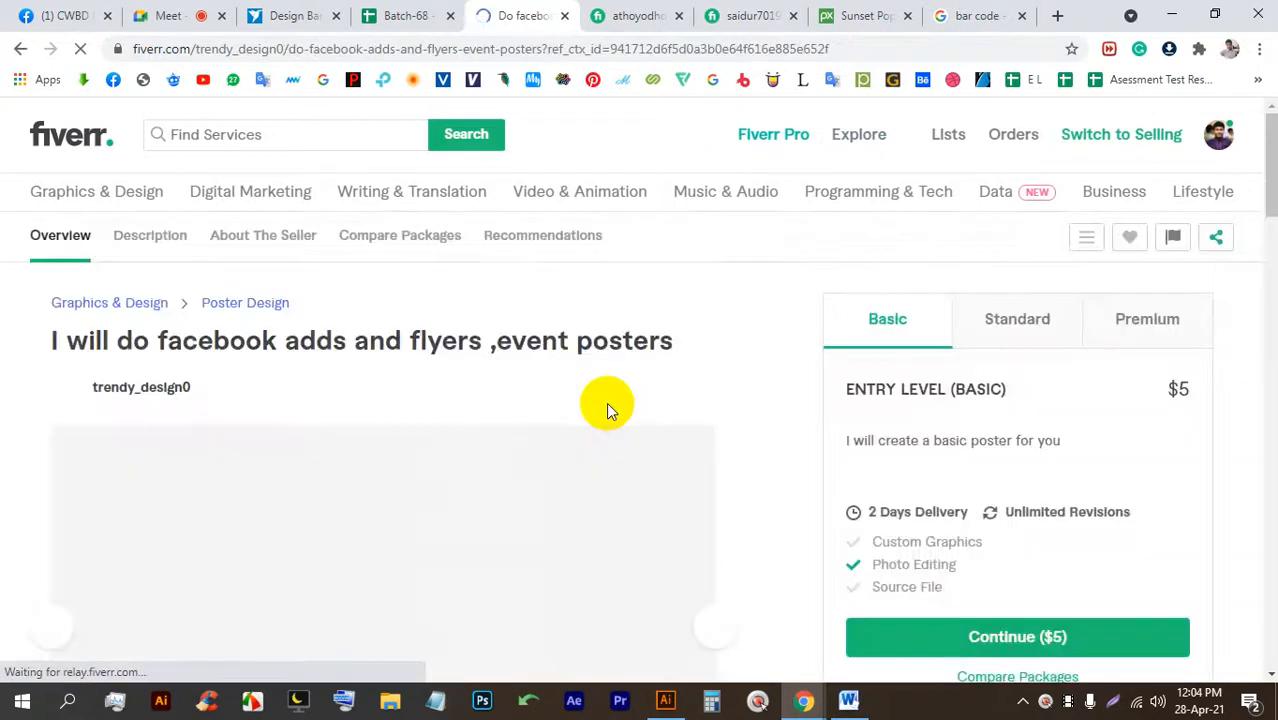
scroll(428, 448, down, 2)
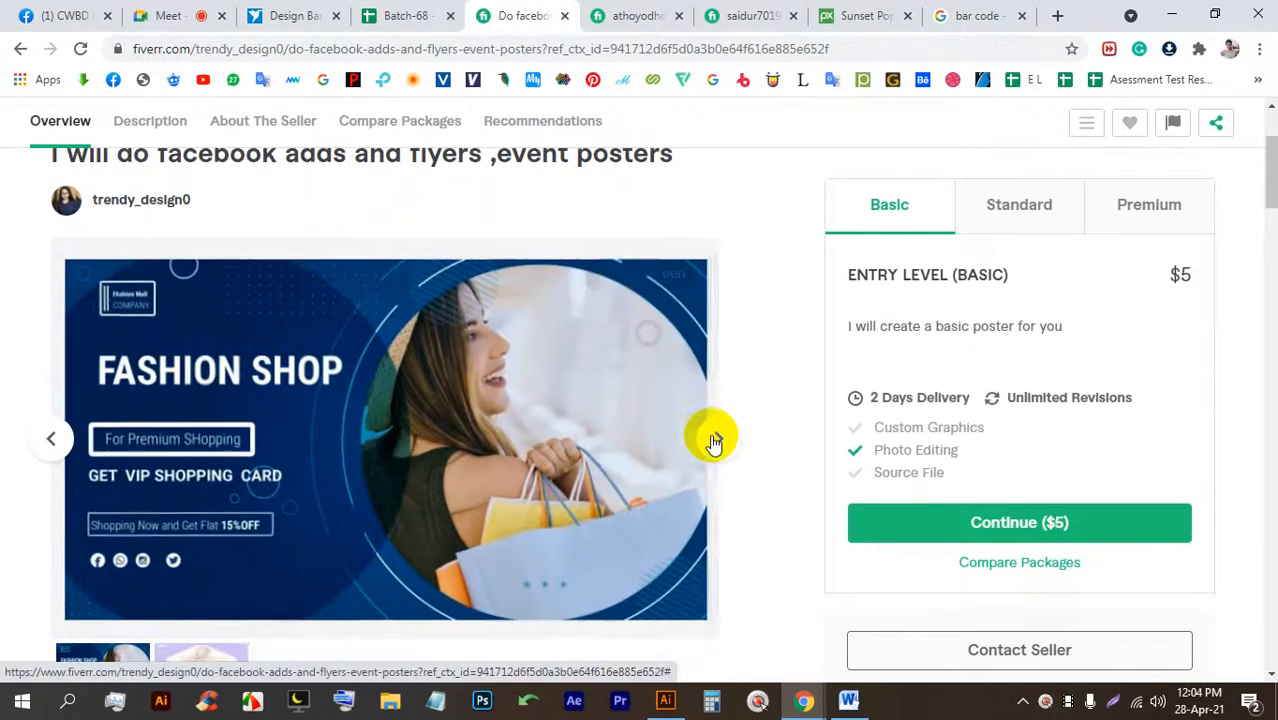
click(714, 438)
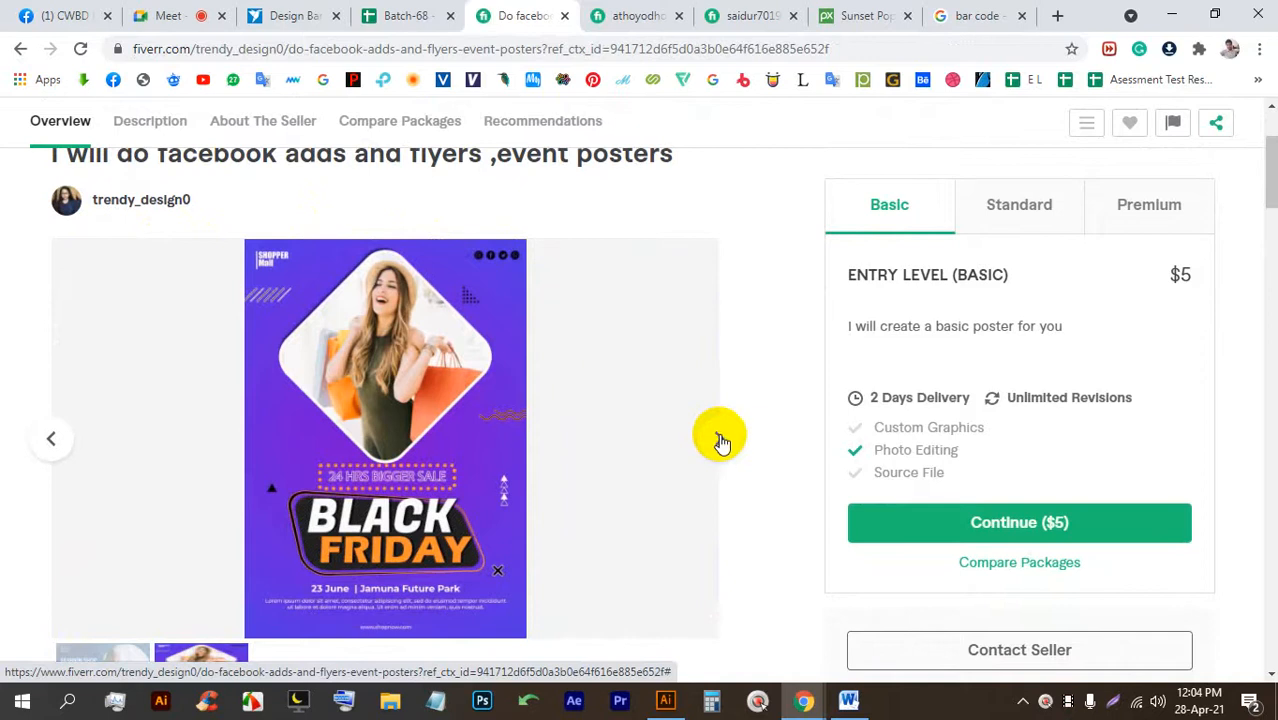
click(722, 441)
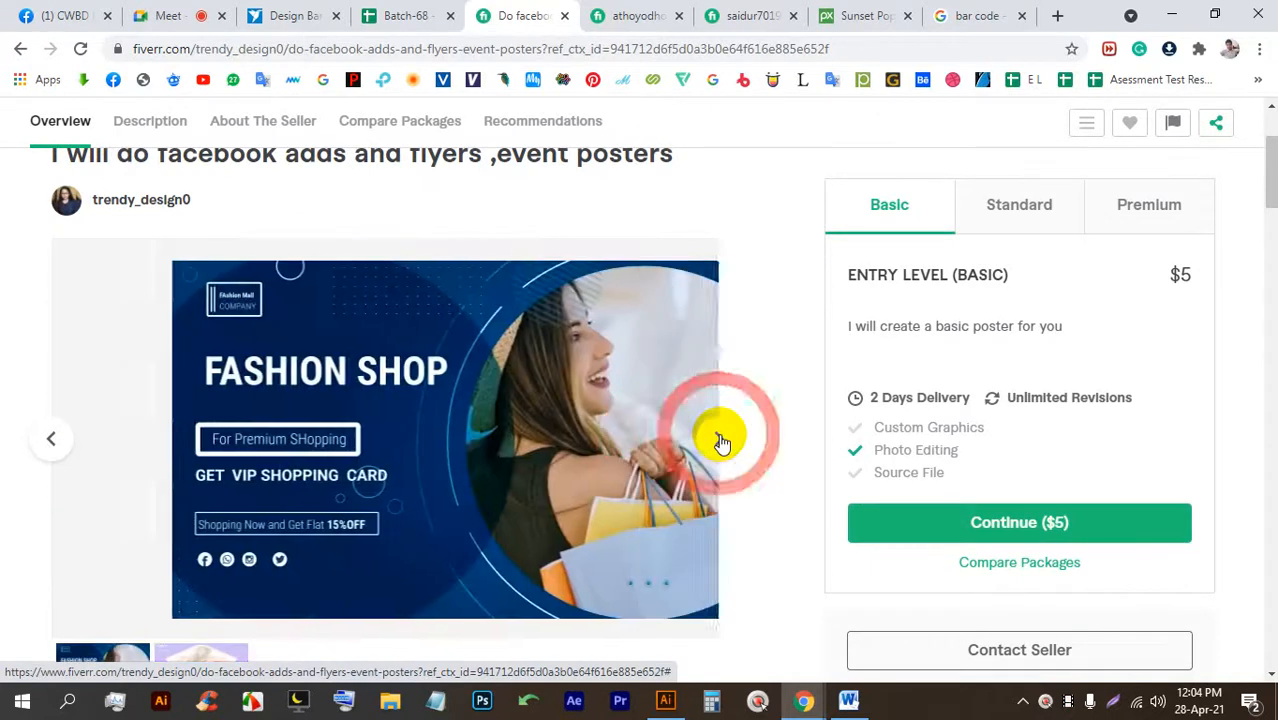
click(564, 16)
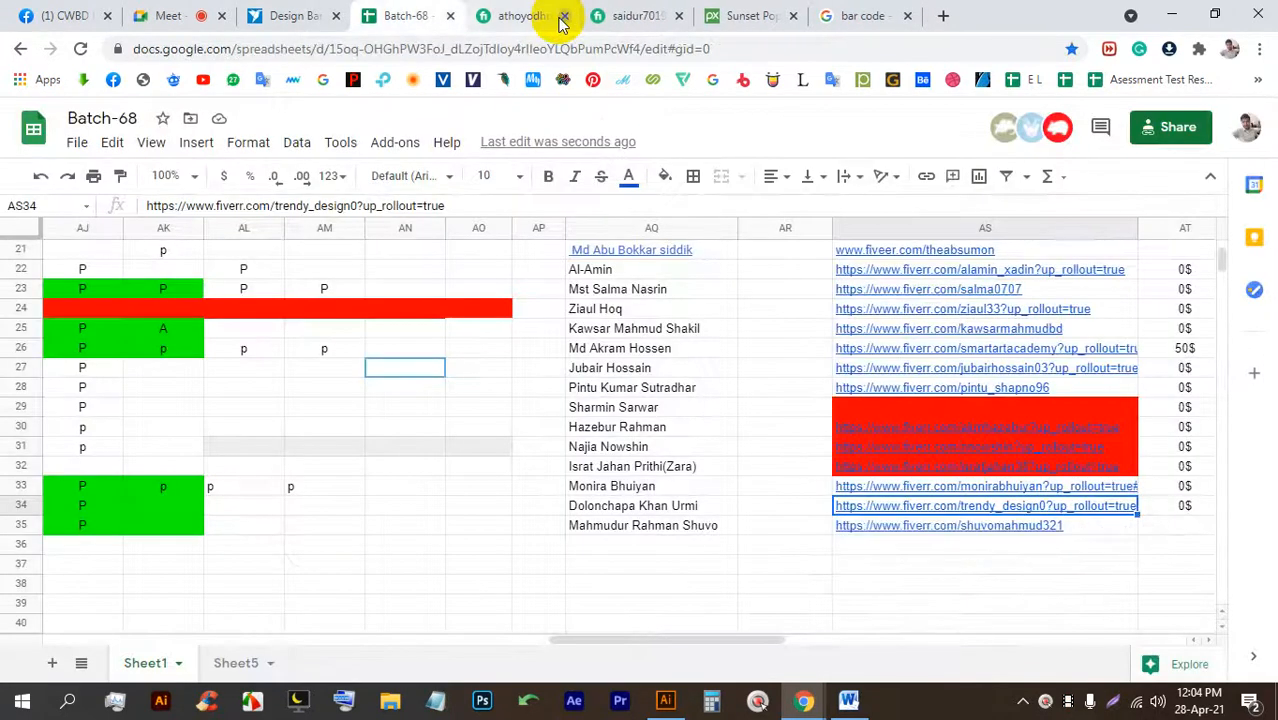
Select the row 34 student's name, scroll back to the top, and save the sheet.
click(320, 16)
click(430, 14)
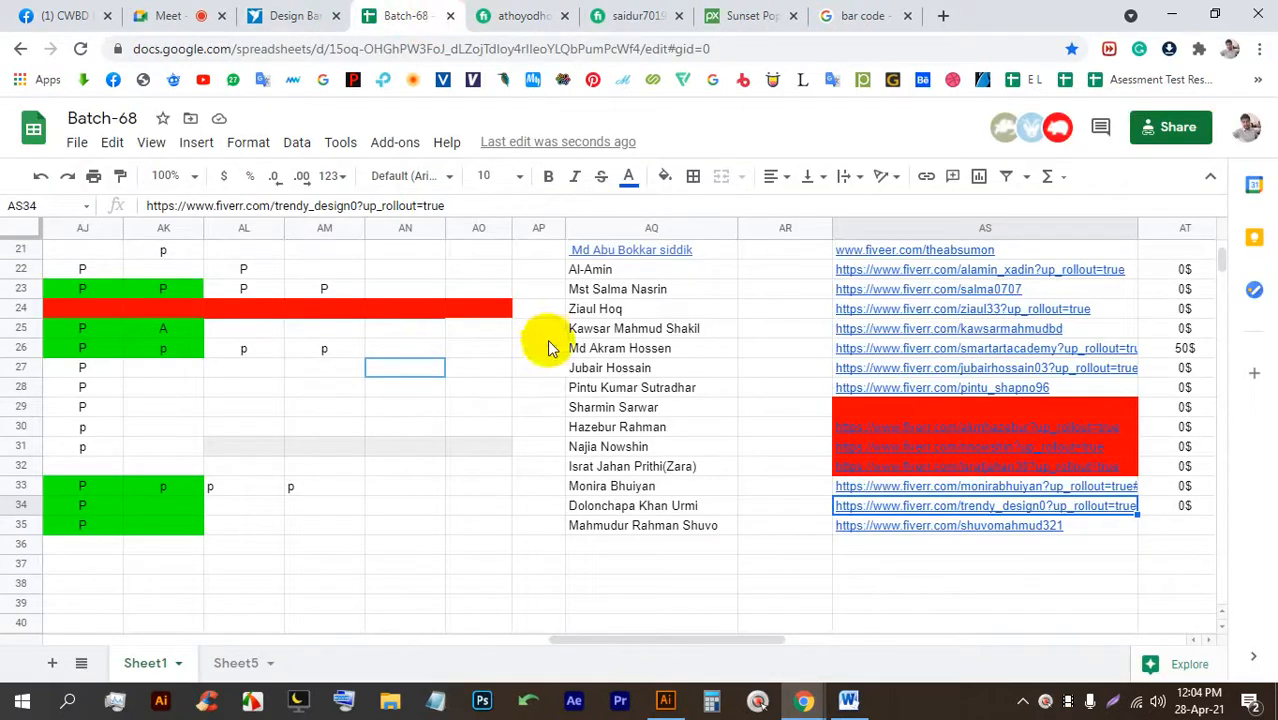
mouse_move(662, 639)
mouse_down()
mouse_move(585, 633)
mouse_move(650, 622)
mouse_up()
click(822, 513)
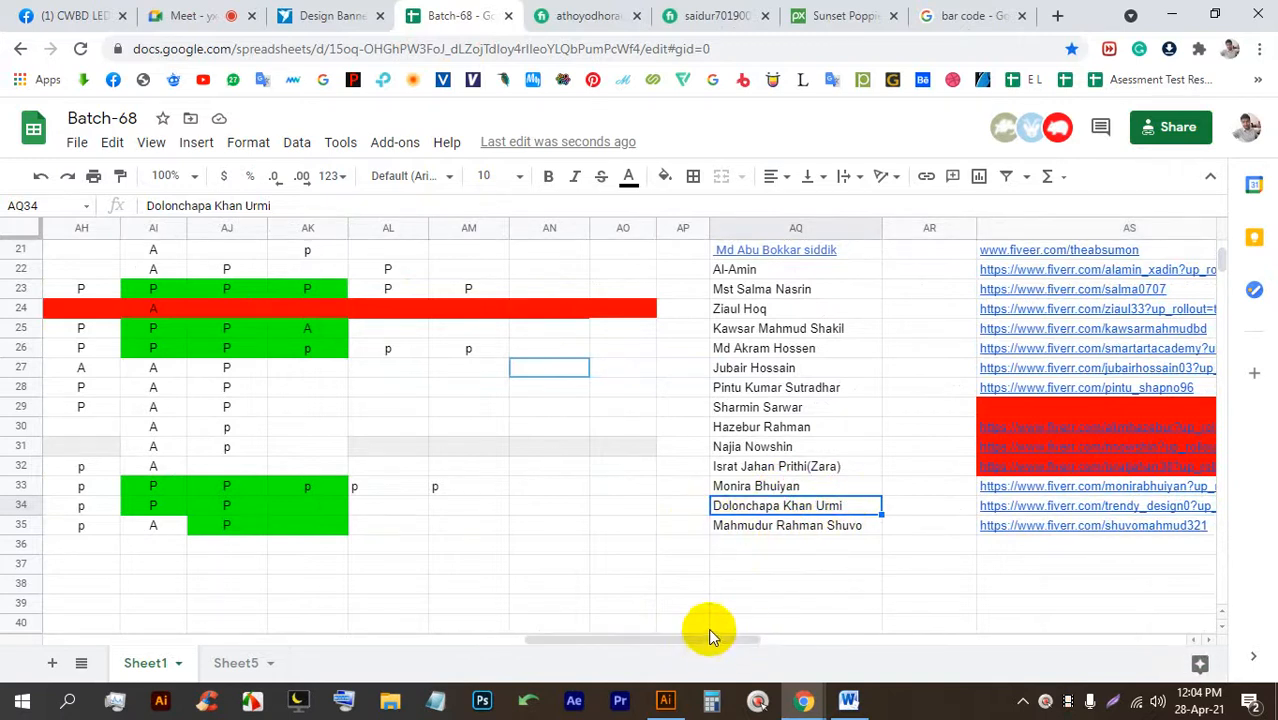
drag(722, 642, 685, 622)
scroll(670, 528, up, 7)
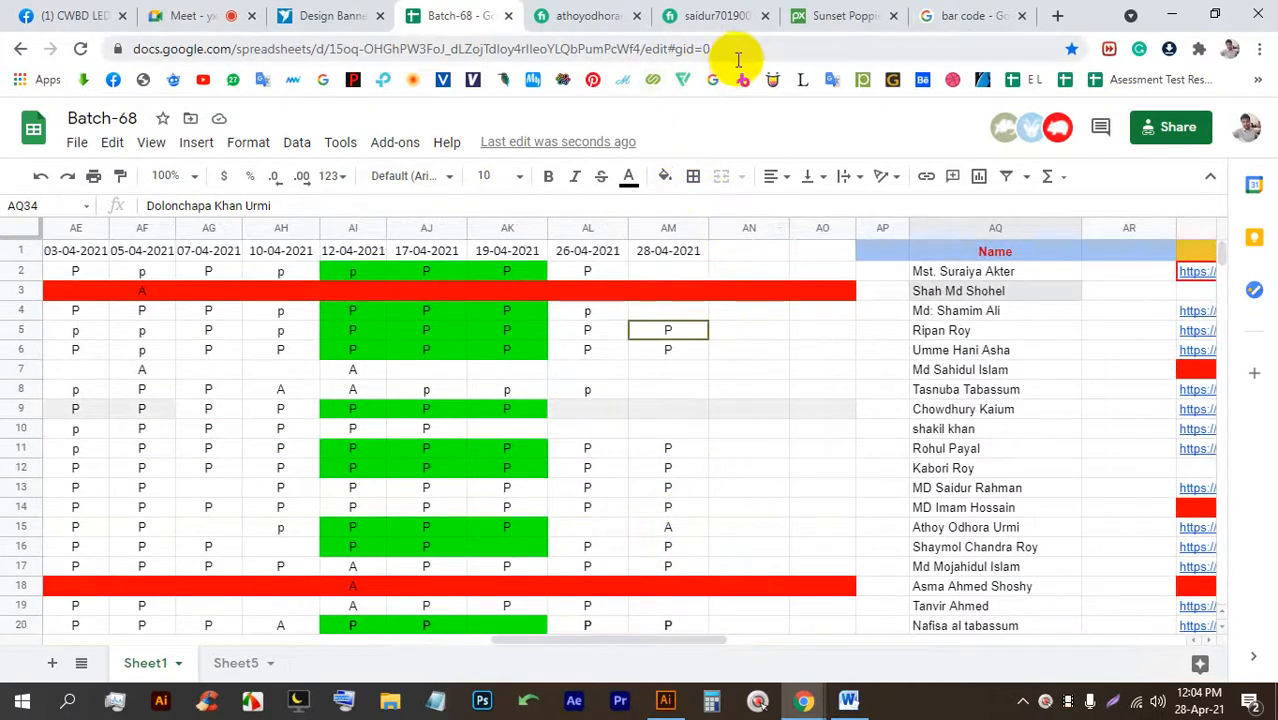
key(ctrl+s)
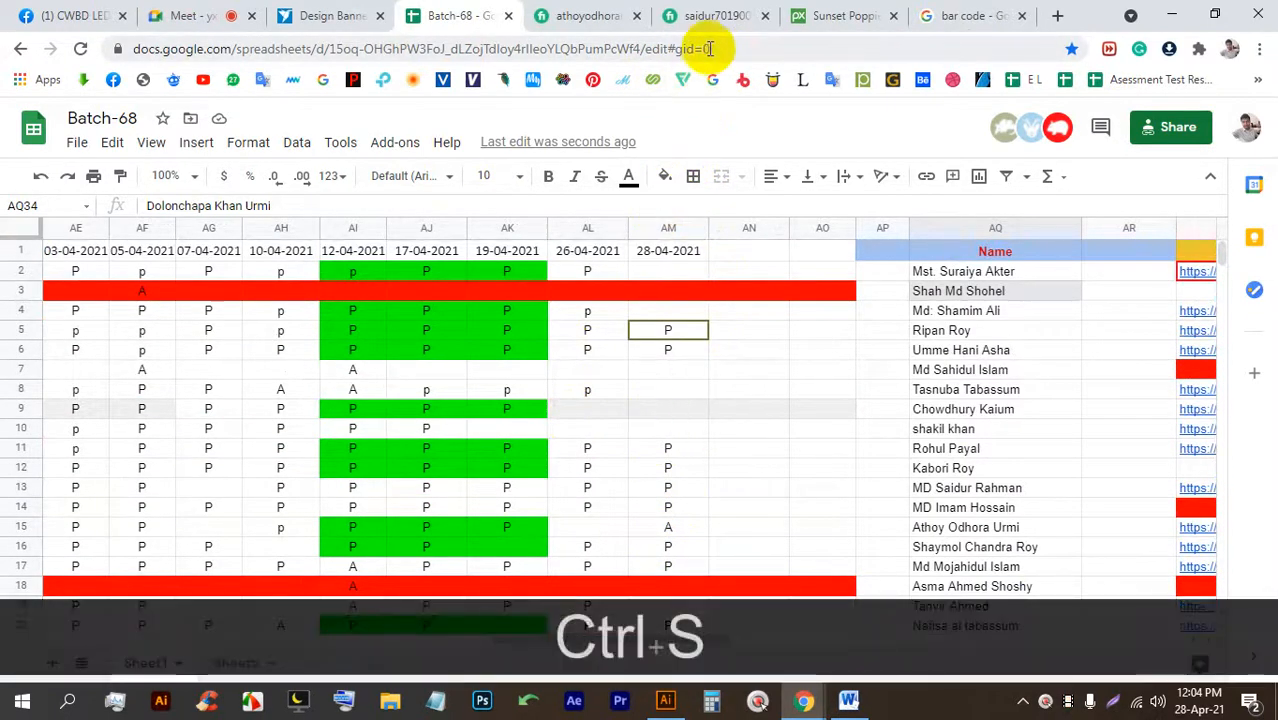
Copy the Batch-68 sheet's web address and switch to the Google Meet call.
click(709, 48)
key(ctrl+c)
click(185, 18)
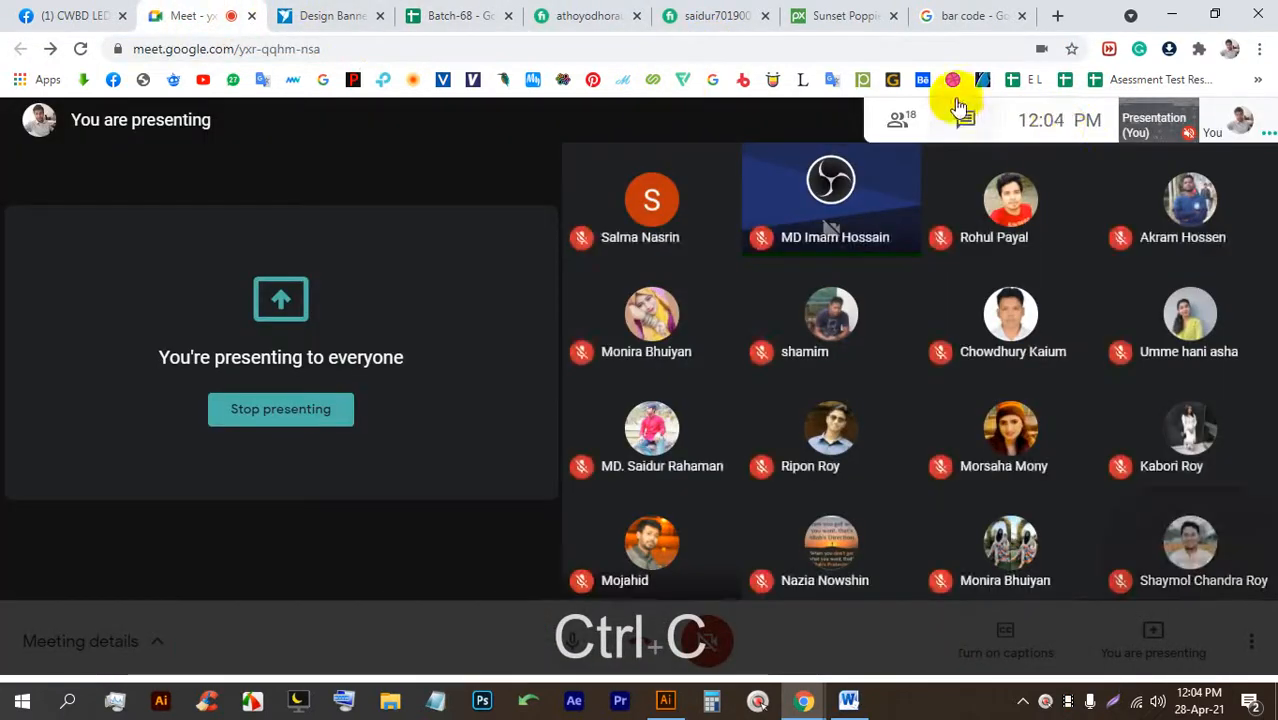
Paste the Batch-68 sheet link into the meeting chat and send it to everyone.
click(960, 110)
key(ctrl+v)
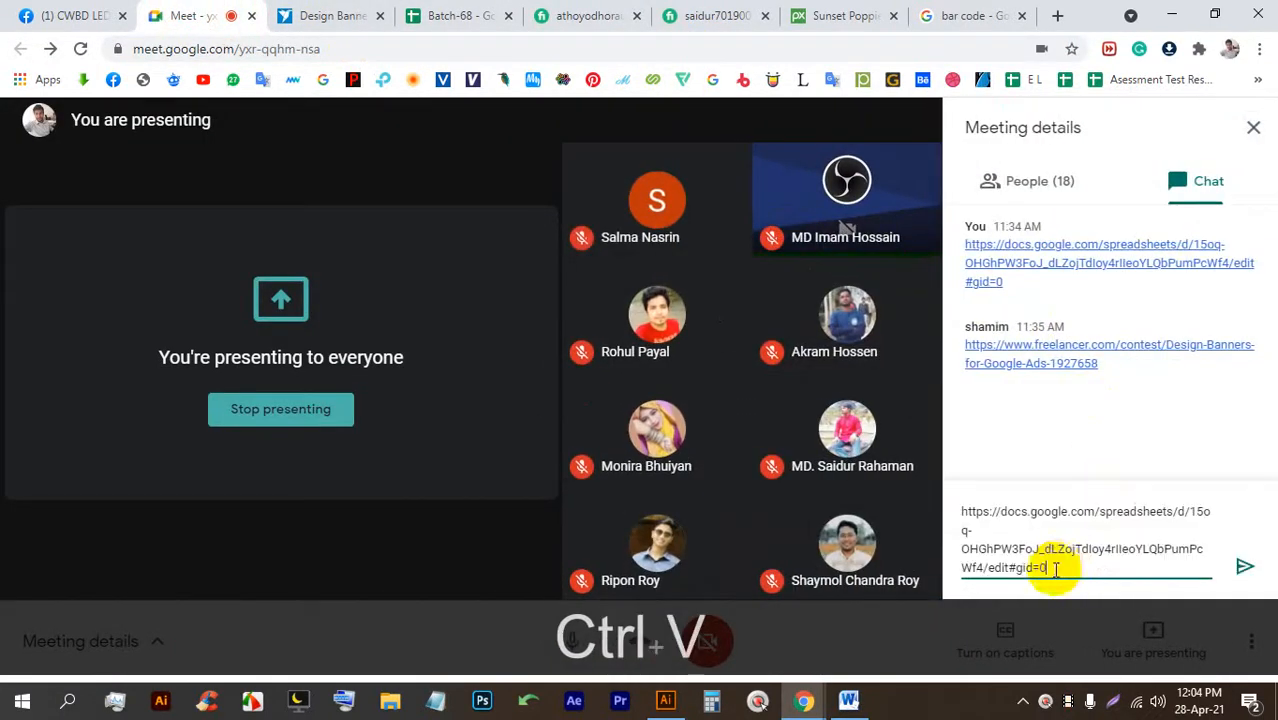
click(1246, 568)
click(1253, 127)
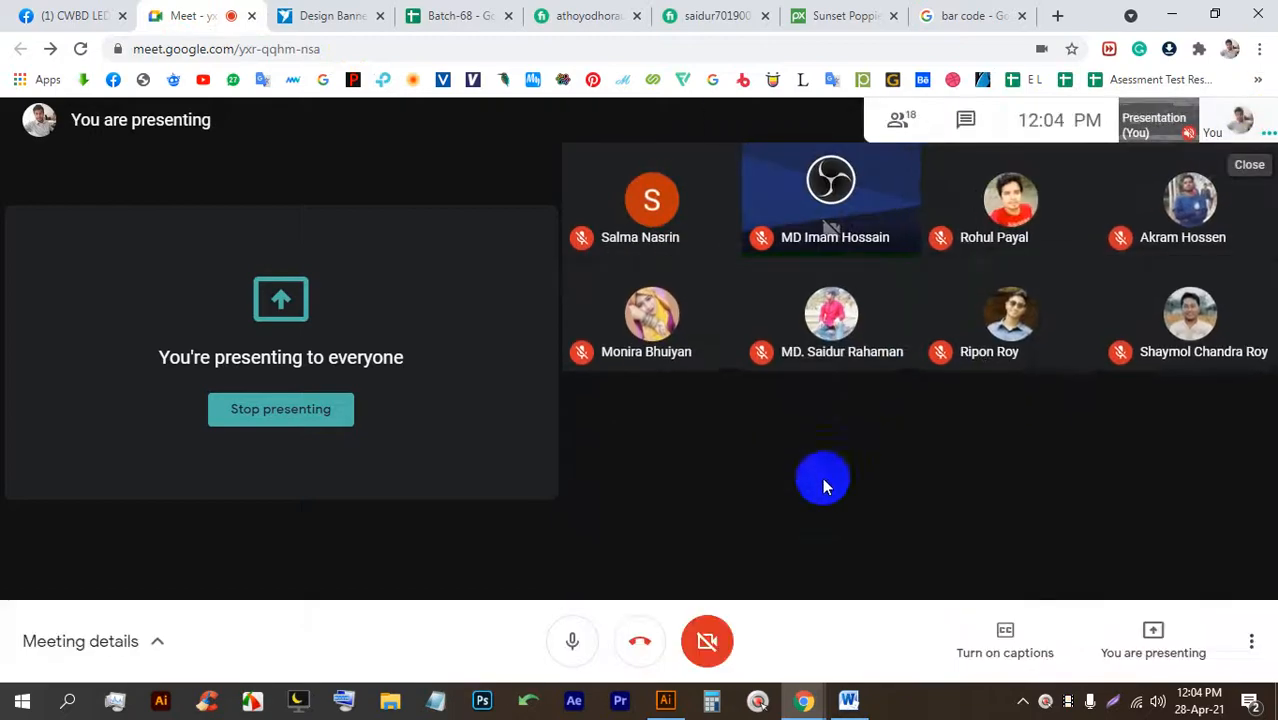
Admit the person waiting to join the call.
click(665, 700)
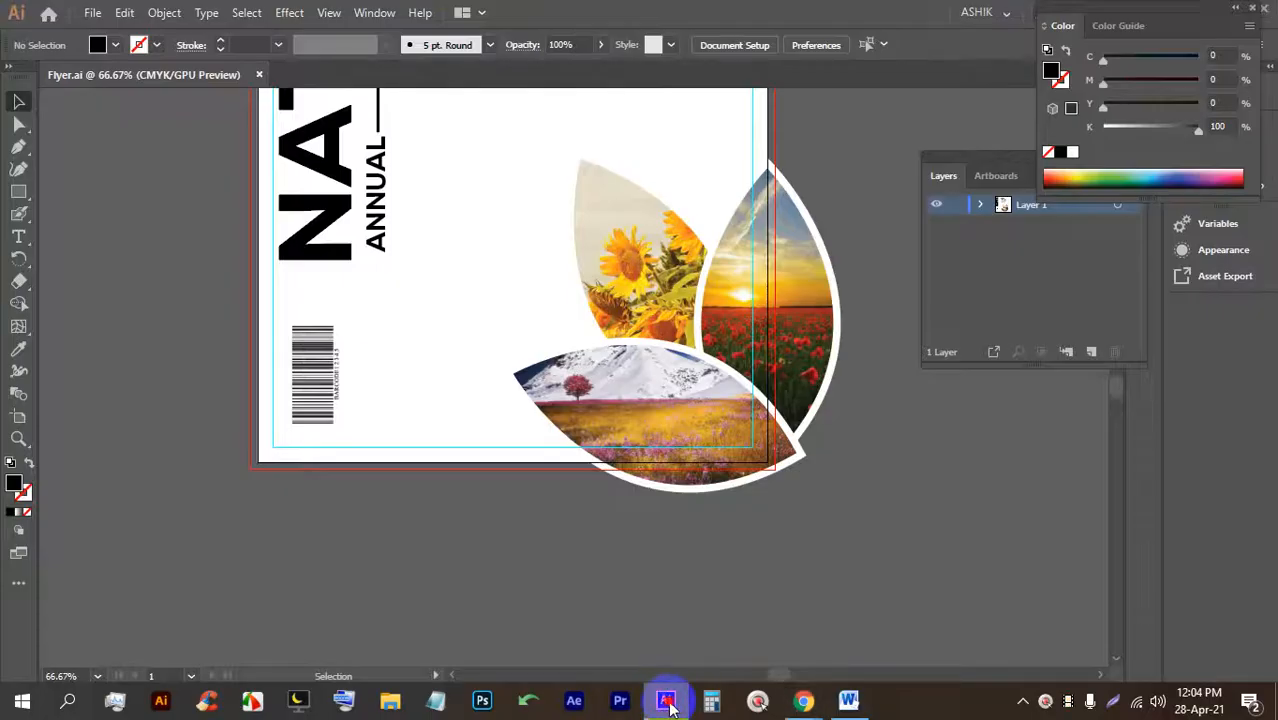
click(665, 700)
click(834, 213)
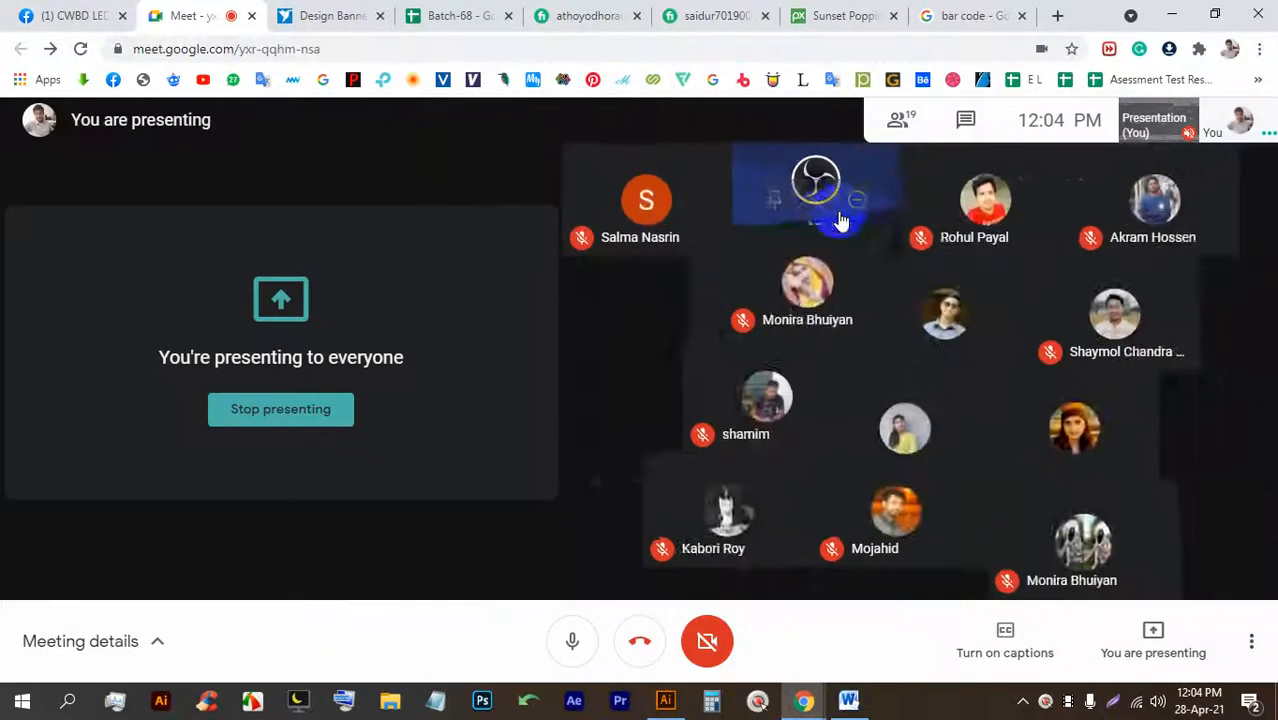
click(848, 700)
click(849, 702)
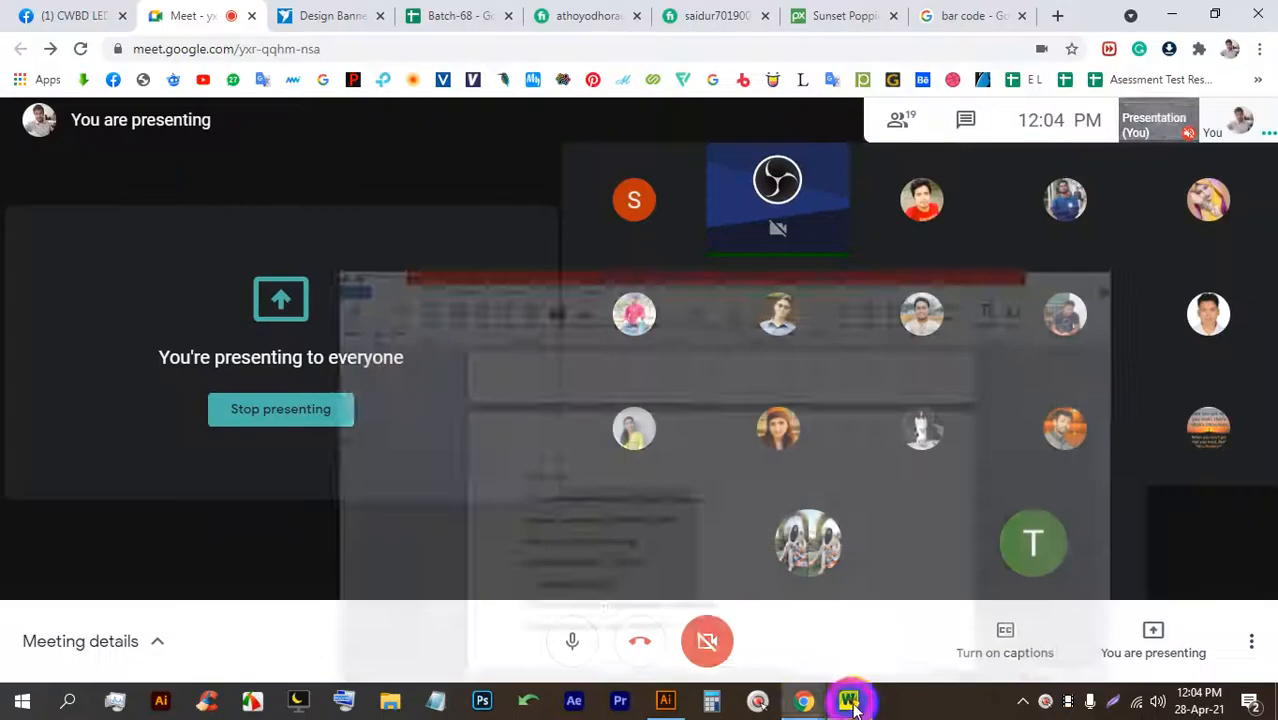
mouse_move(674, 697)
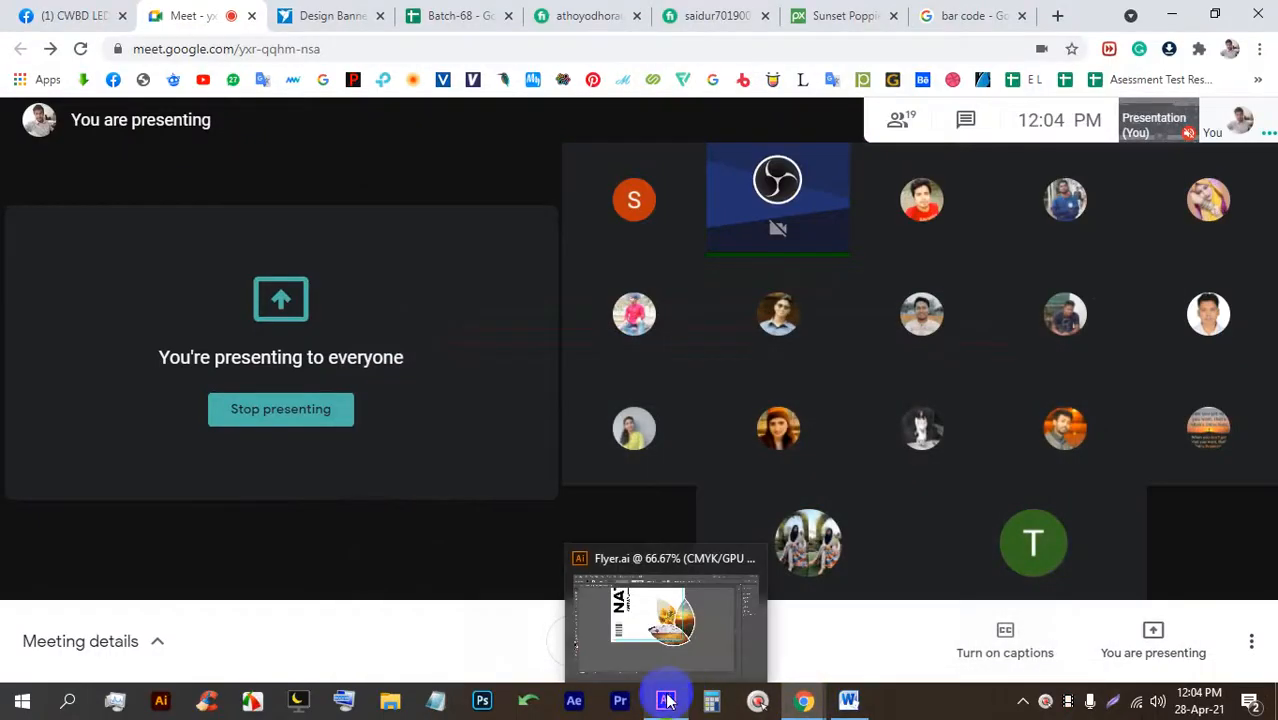
Zoom out on Flyer.ai and close the document to reach the Home screen.
click(594, 626)
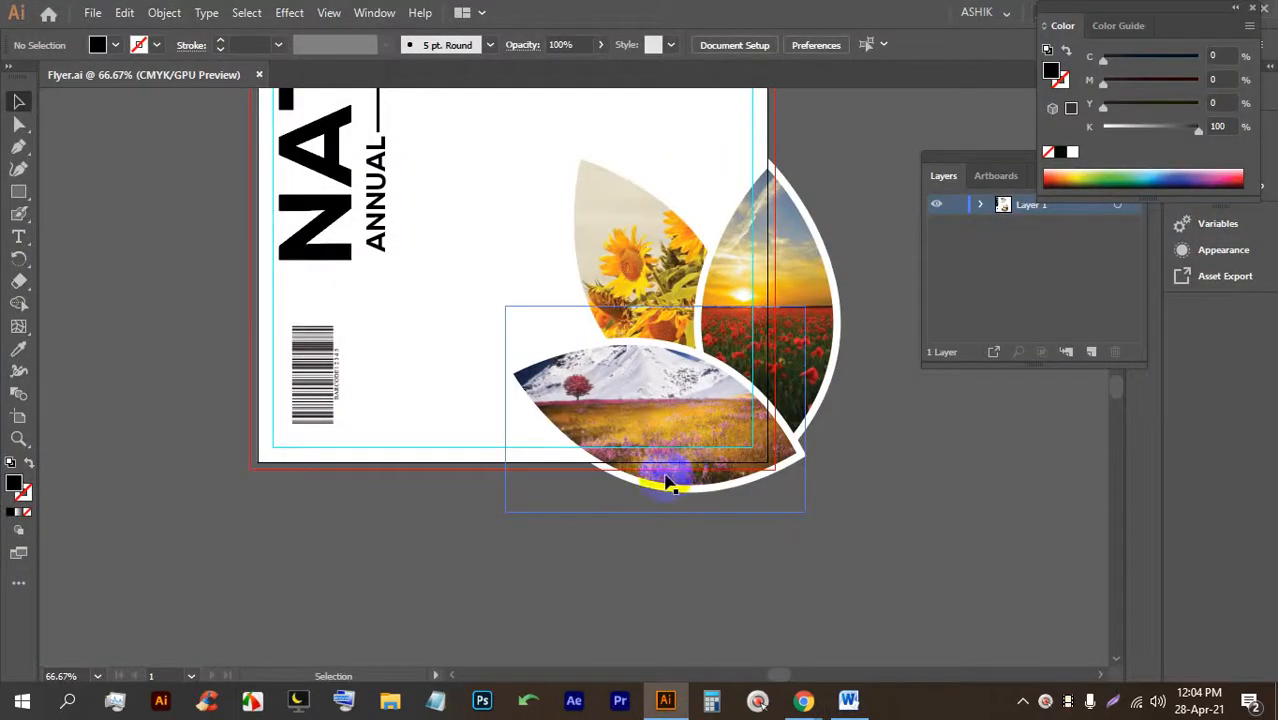
scroll(670, 483, down, 1)
scroll(665, 468, up, 1)
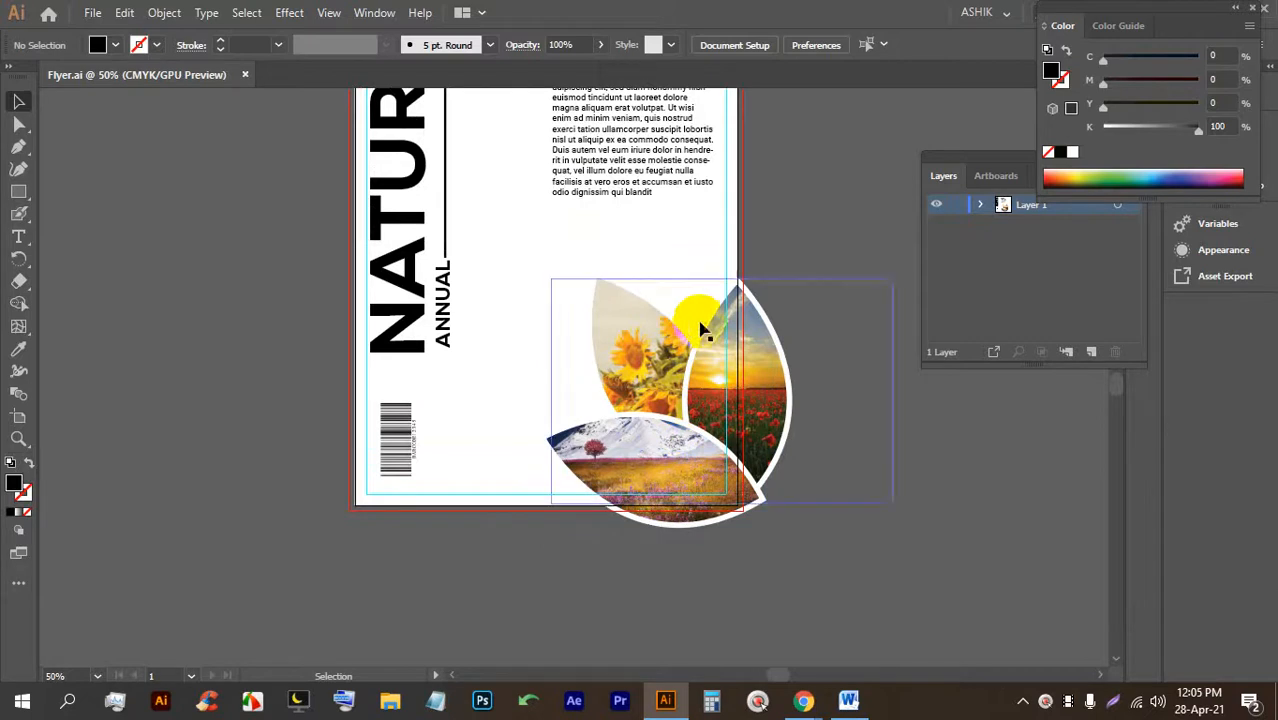
scroll(722, 277, up, 3)
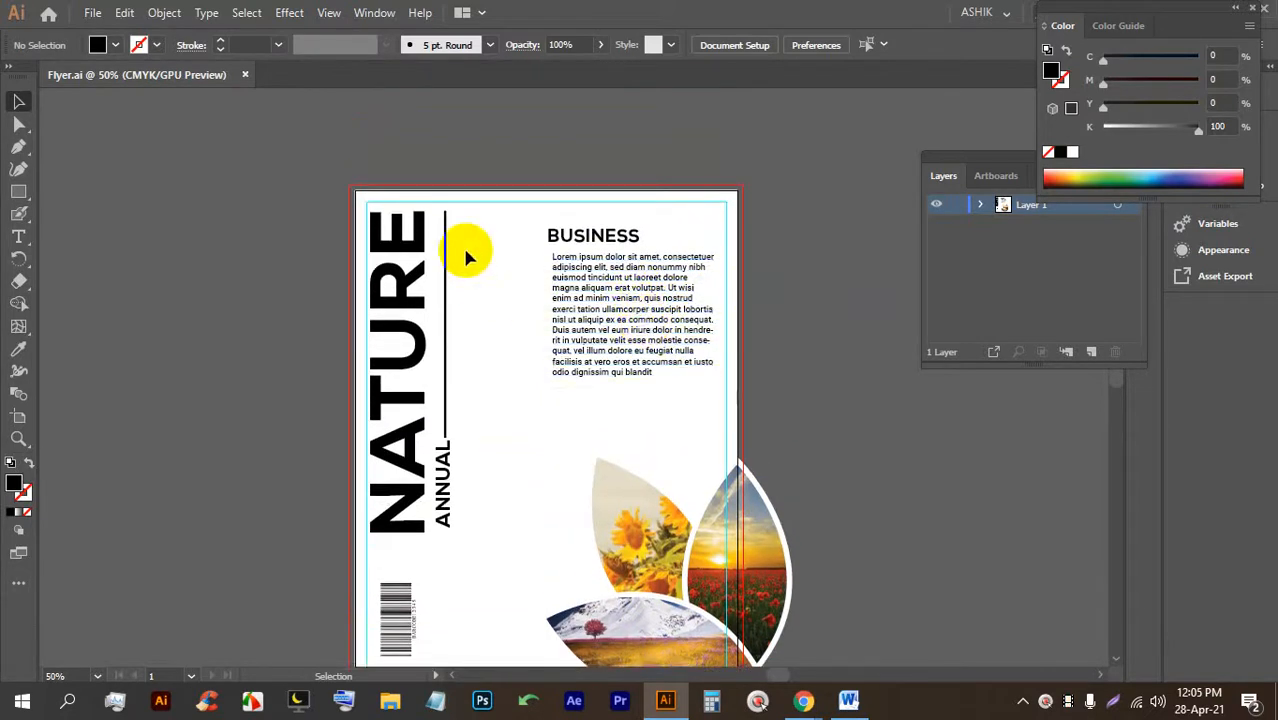
click(245, 75)
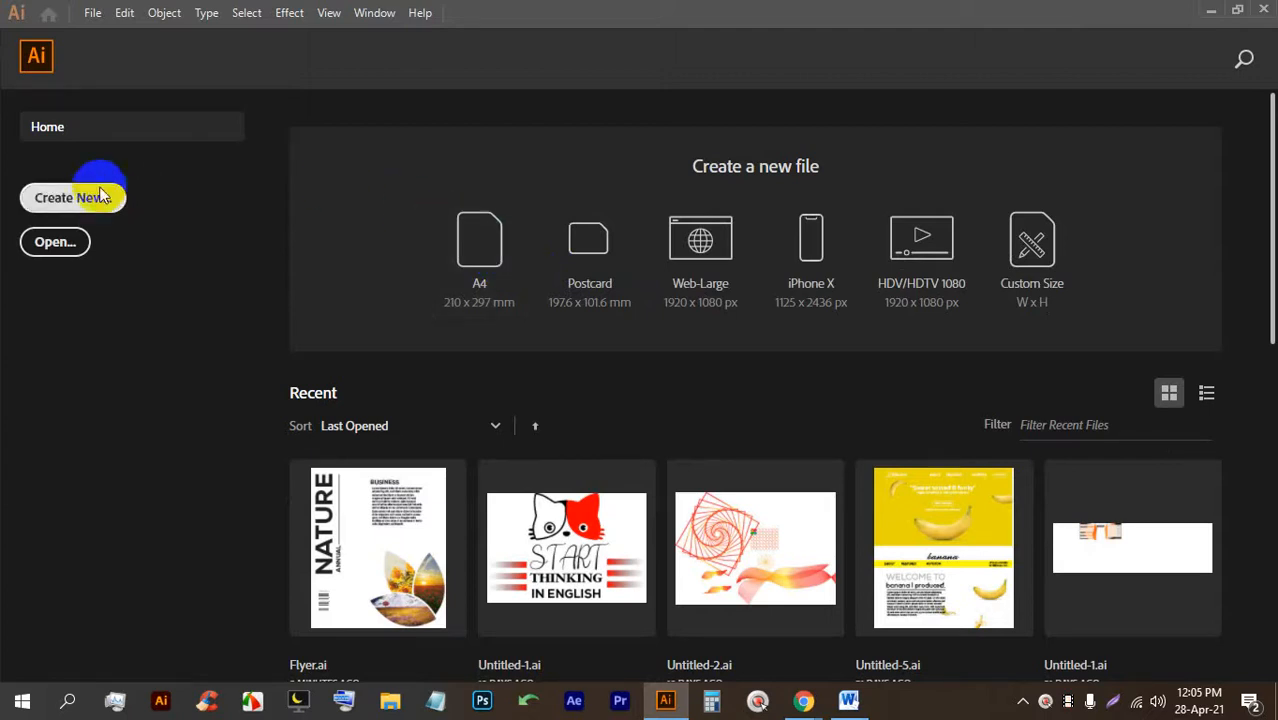
Start a new document in pixels with width and height of 2000 px.
click(94, 12)
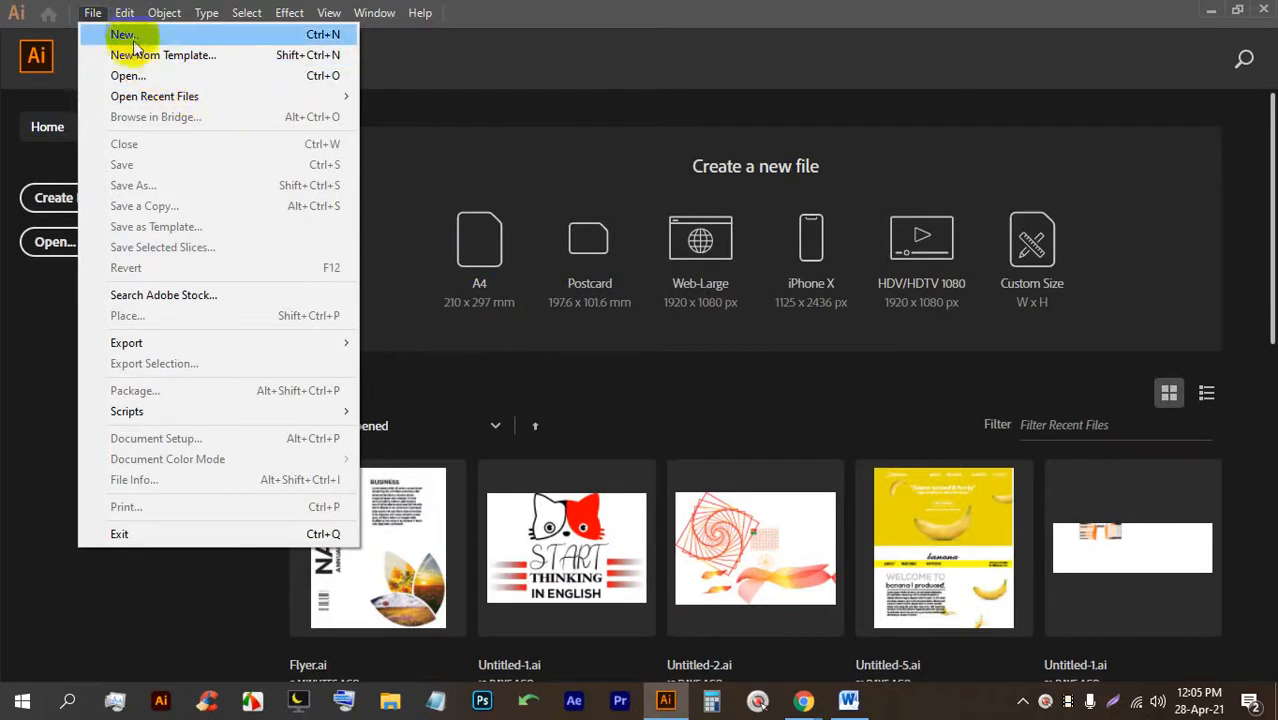
click(118, 34)
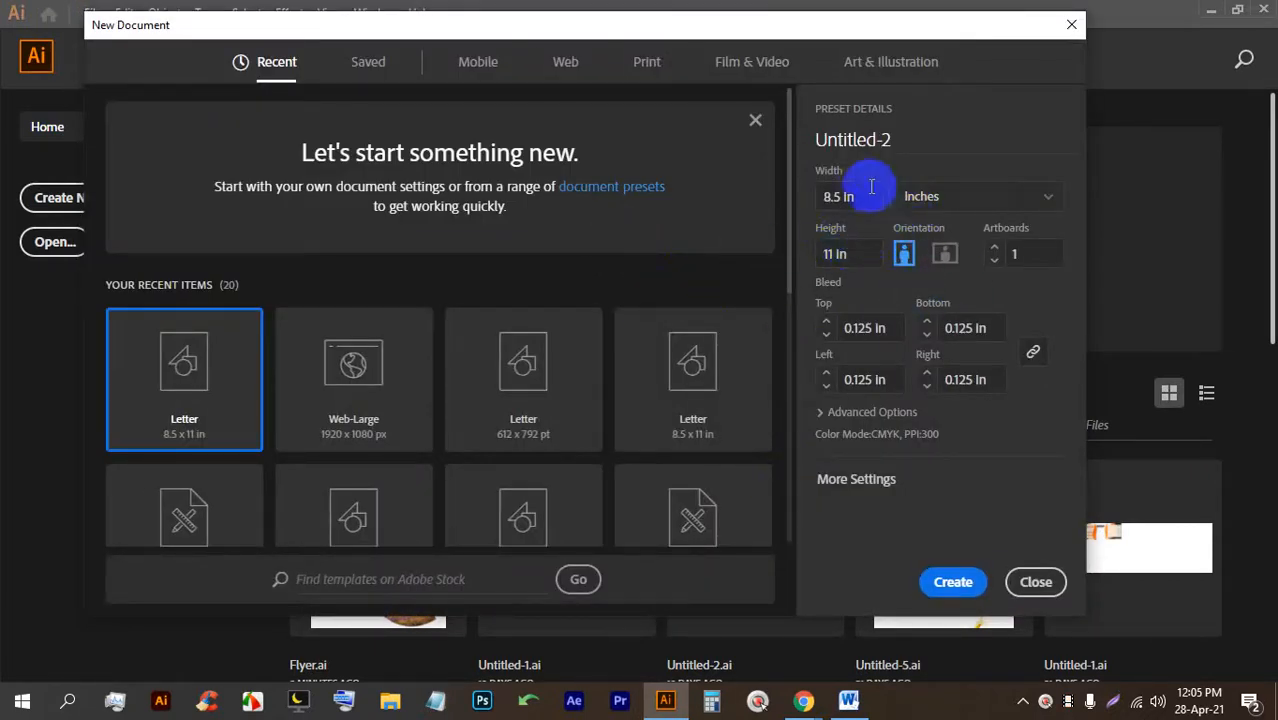
click(932, 197)
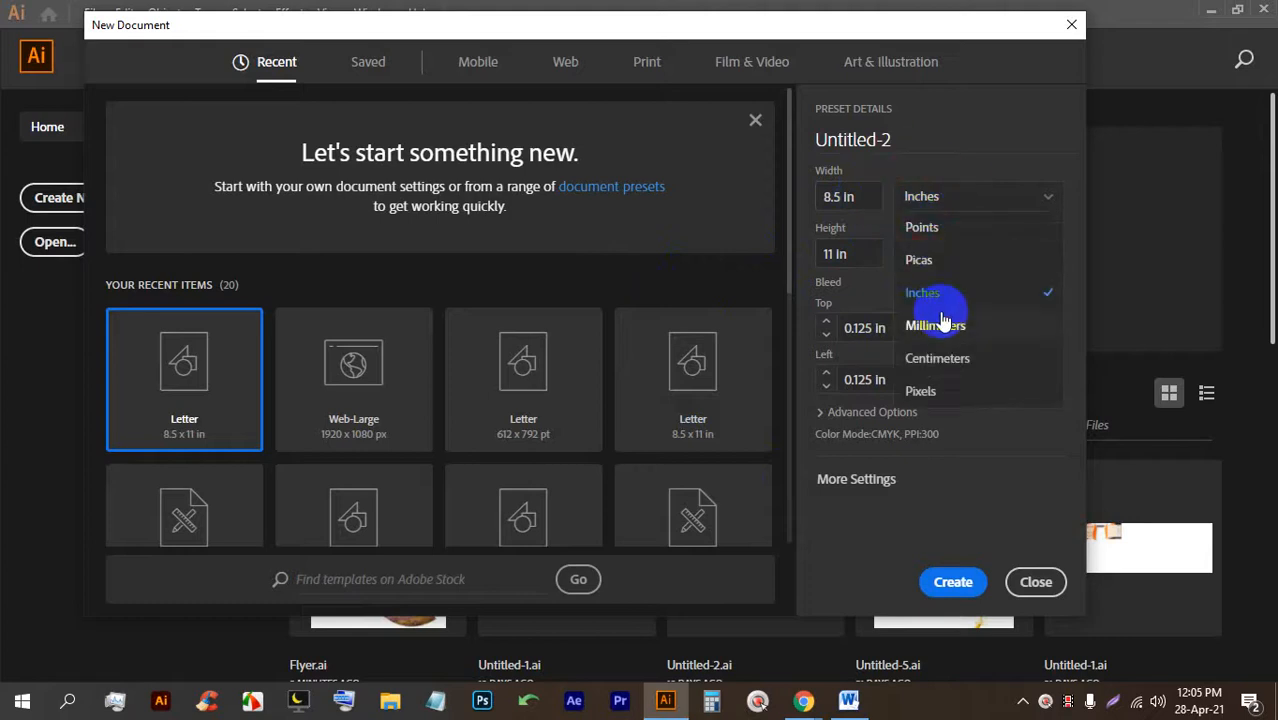
click(938, 392)
click(846, 200)
text(2000)
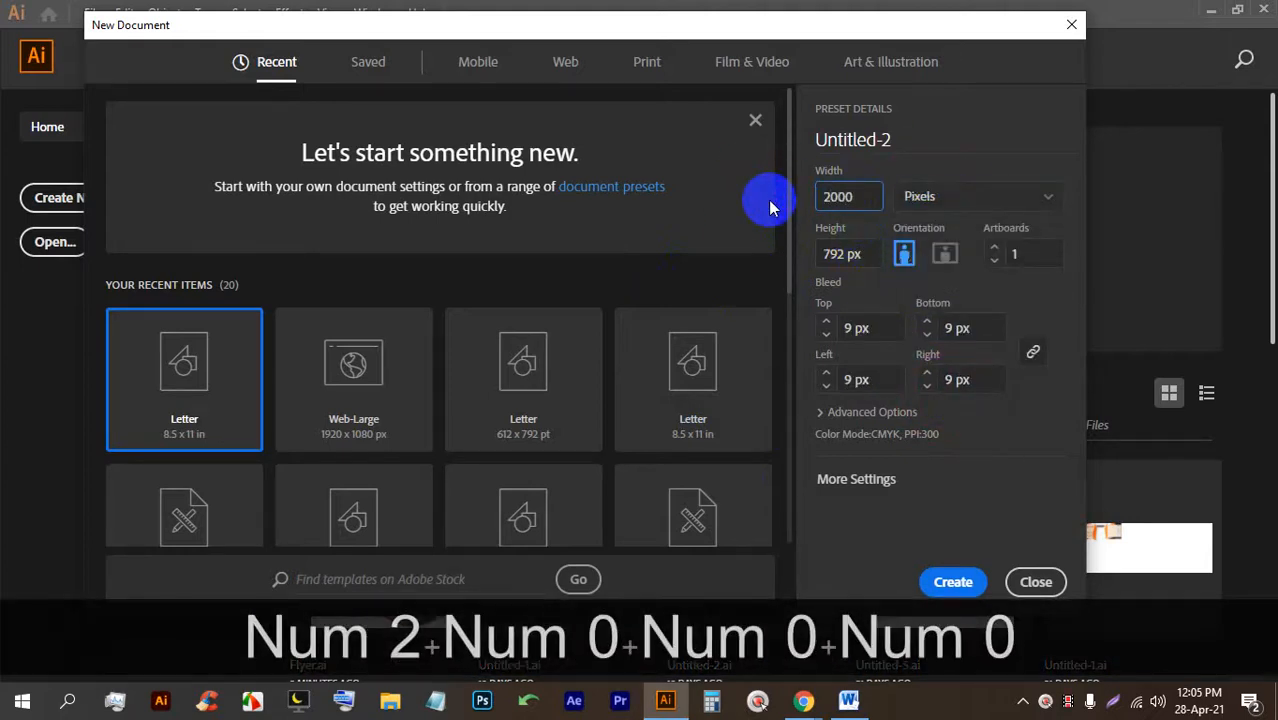
key(Tab)
text(2000)
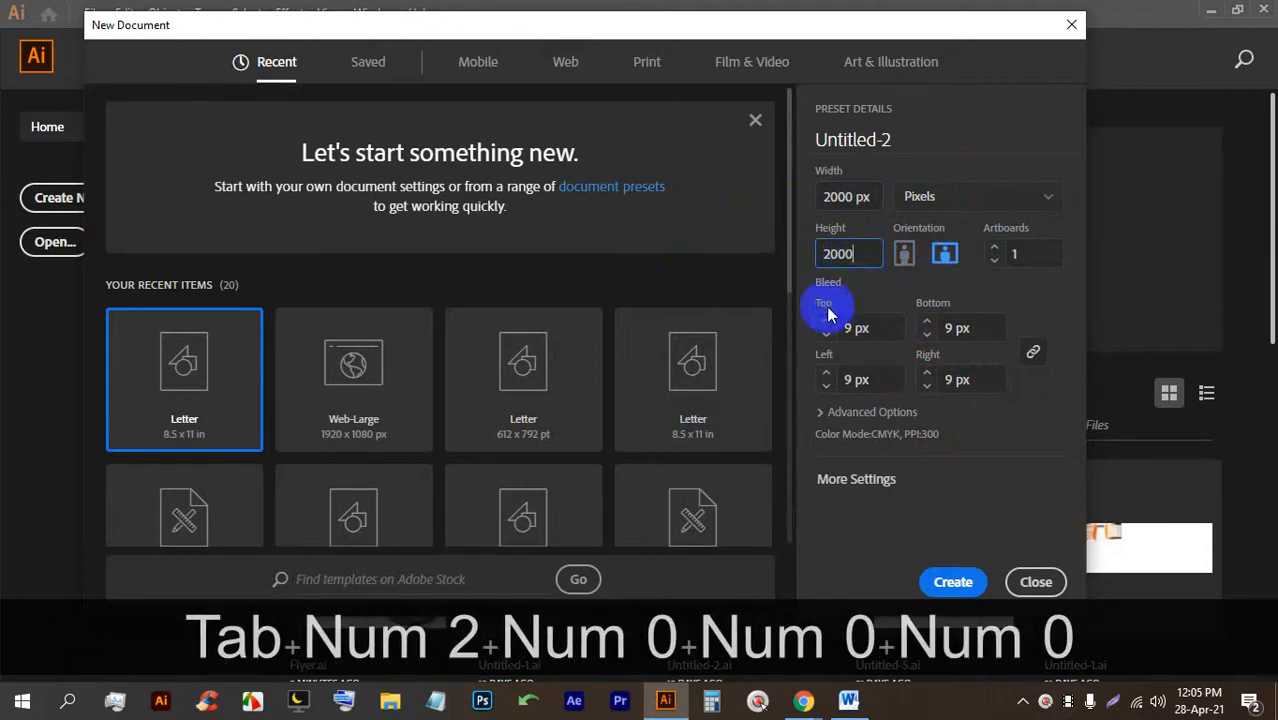
Set all bleeds to 0 px and Color Mode to RGB, then create the document.
drag(857, 334, 820, 338)
text(0)
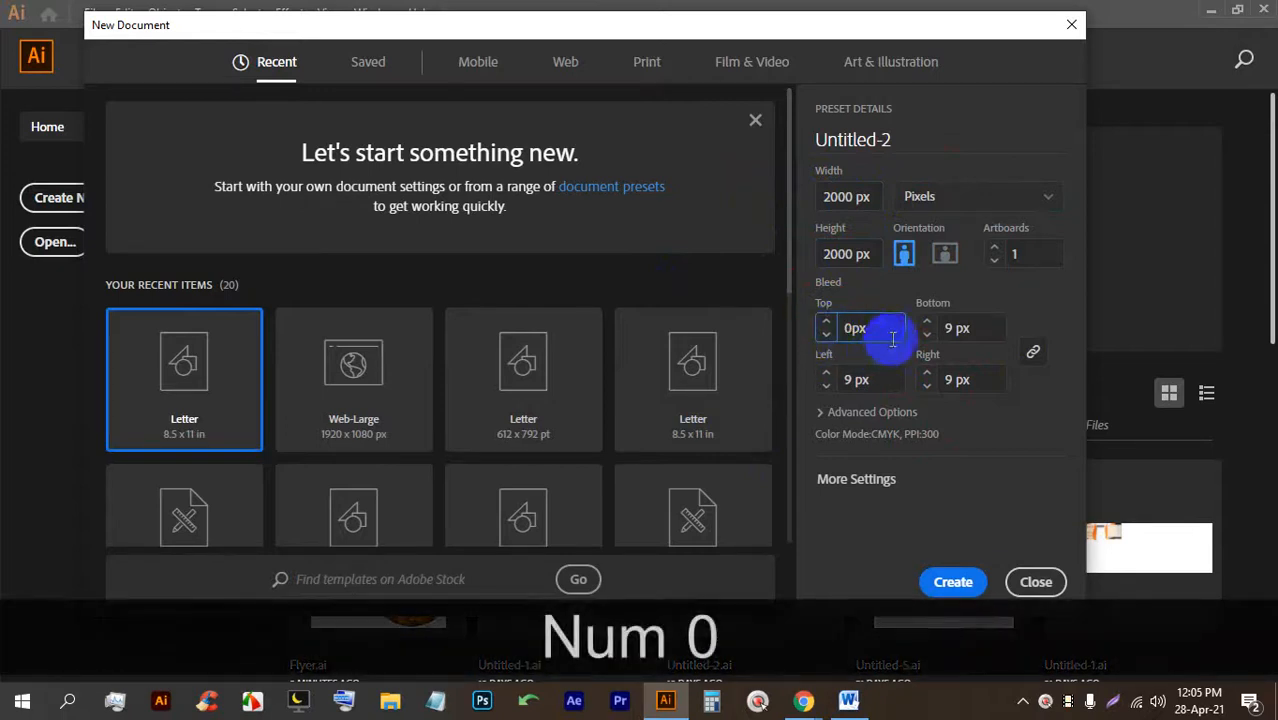
click(826, 321)
click(826, 330)
click(826, 330)
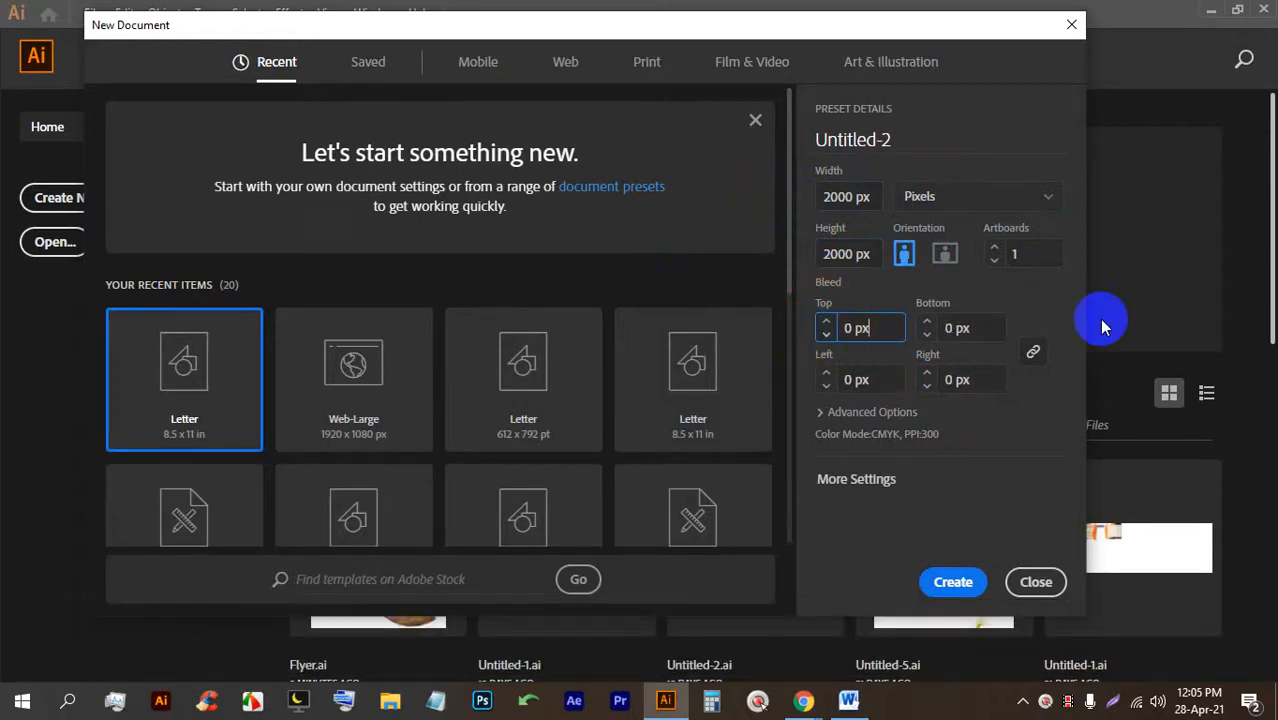
click(856, 411)
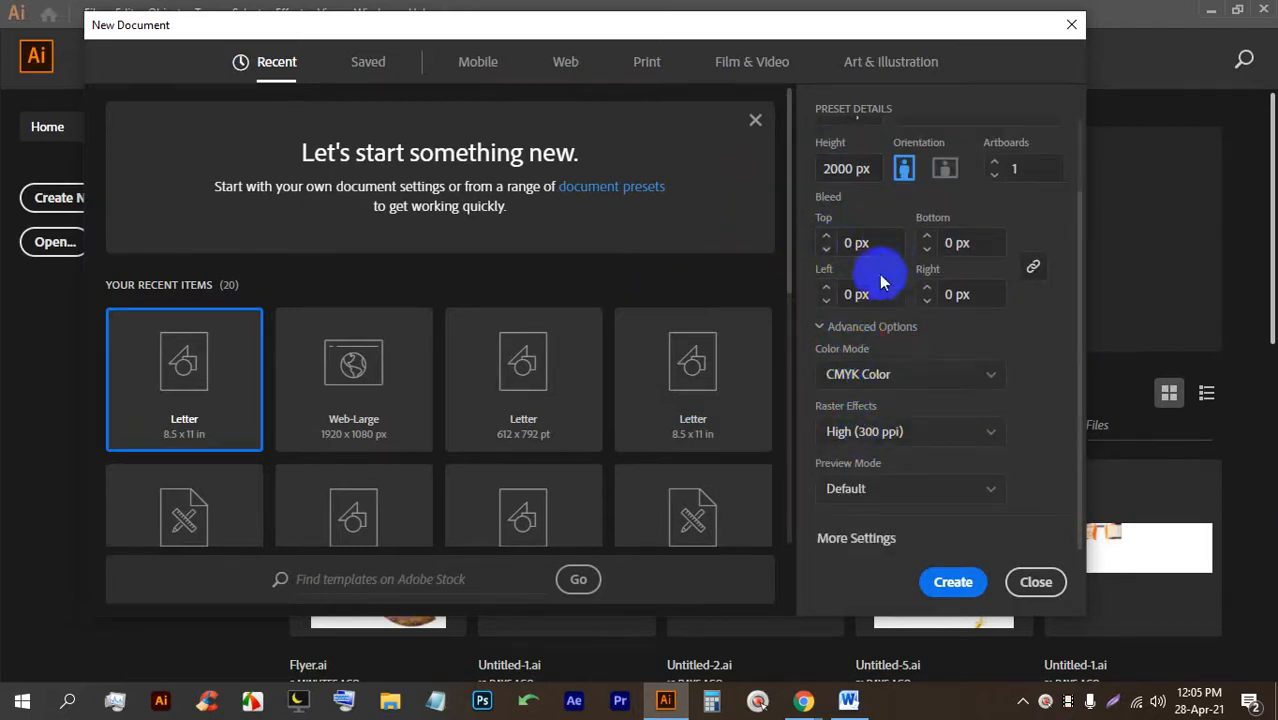
click(858, 375)
click(868, 404)
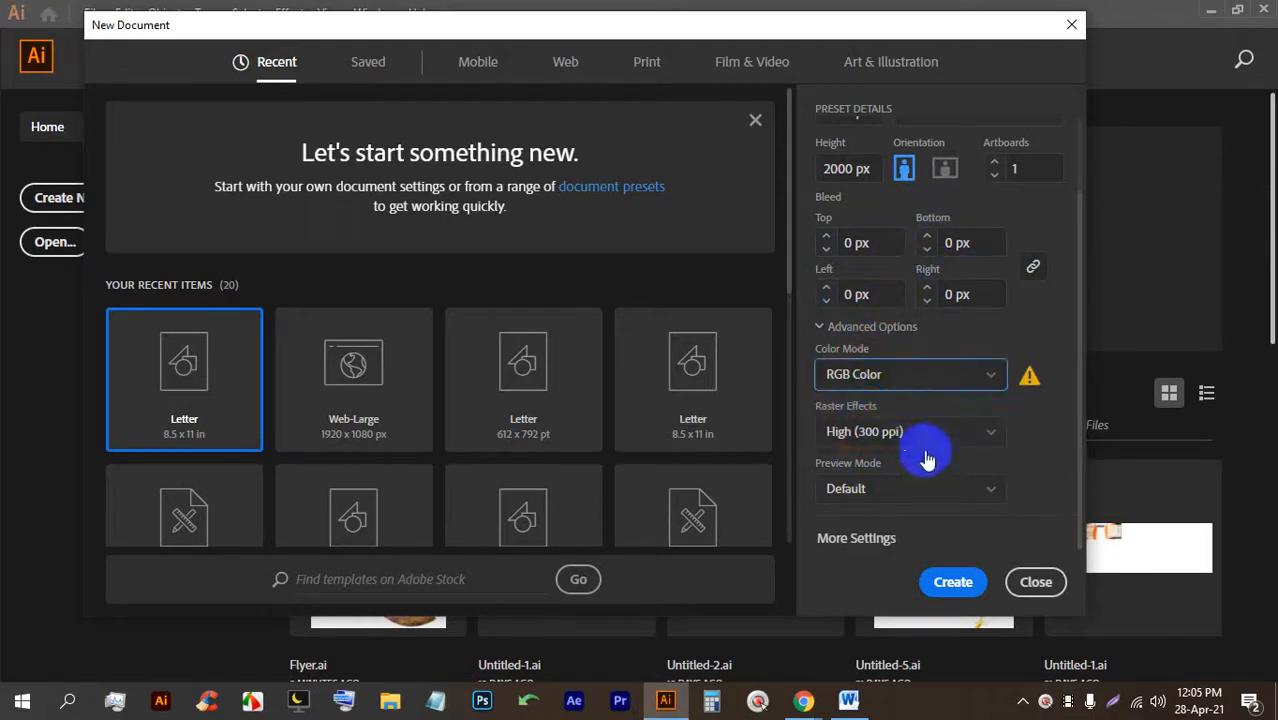
click(948, 582)
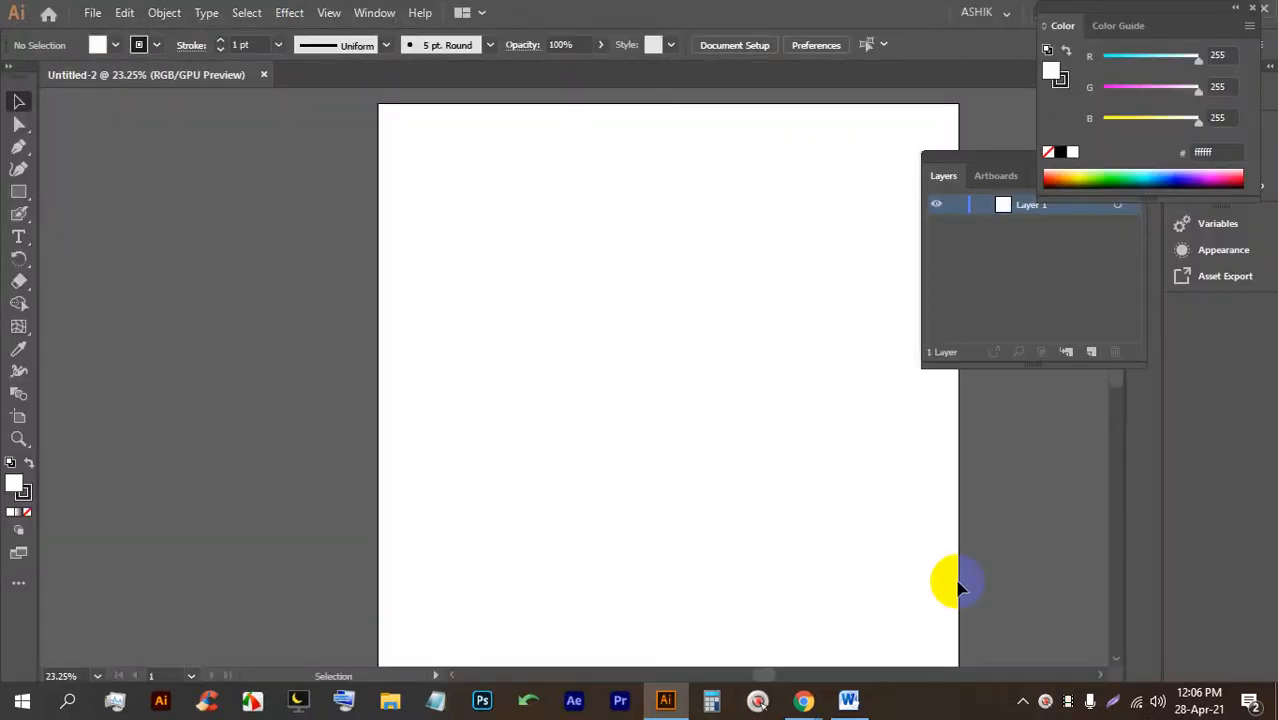
Zoom out and reposition the blank artboard, then bring the Google Meet window forward.
scroll(957, 590, down, 1)
drag(719, 562, 452, 300)
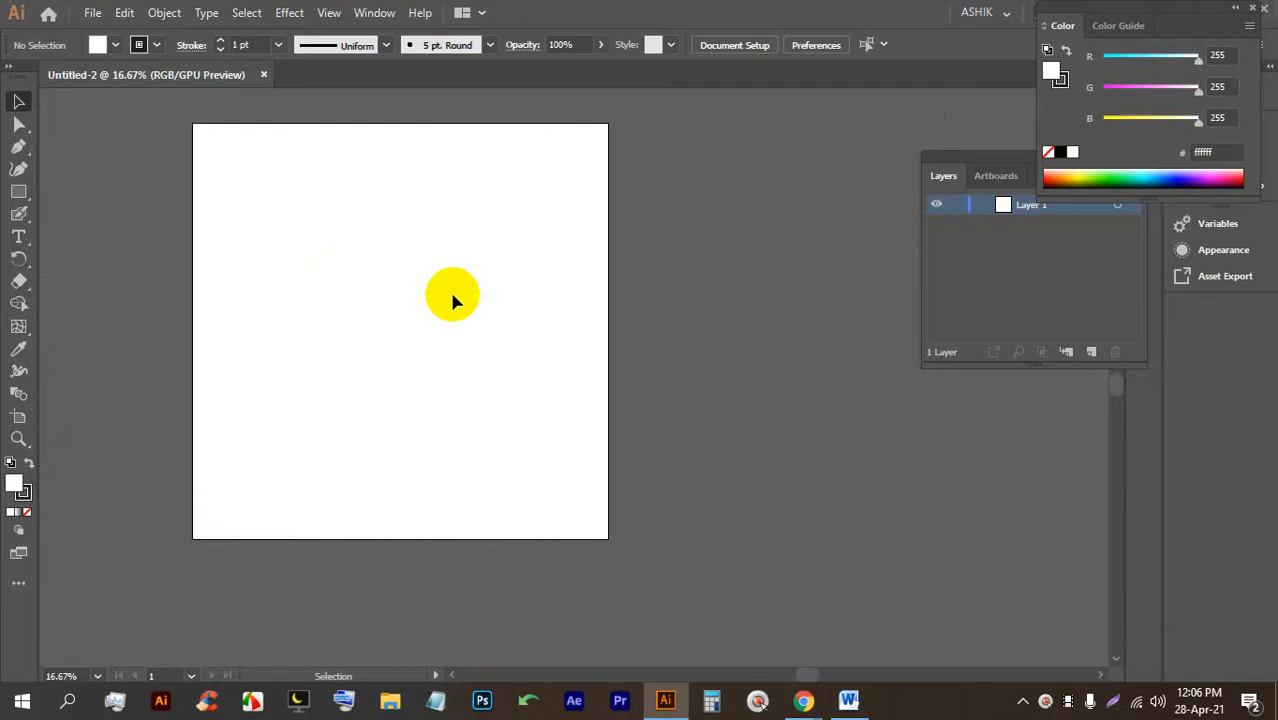
mouse_move(803, 700)
click(736, 646)
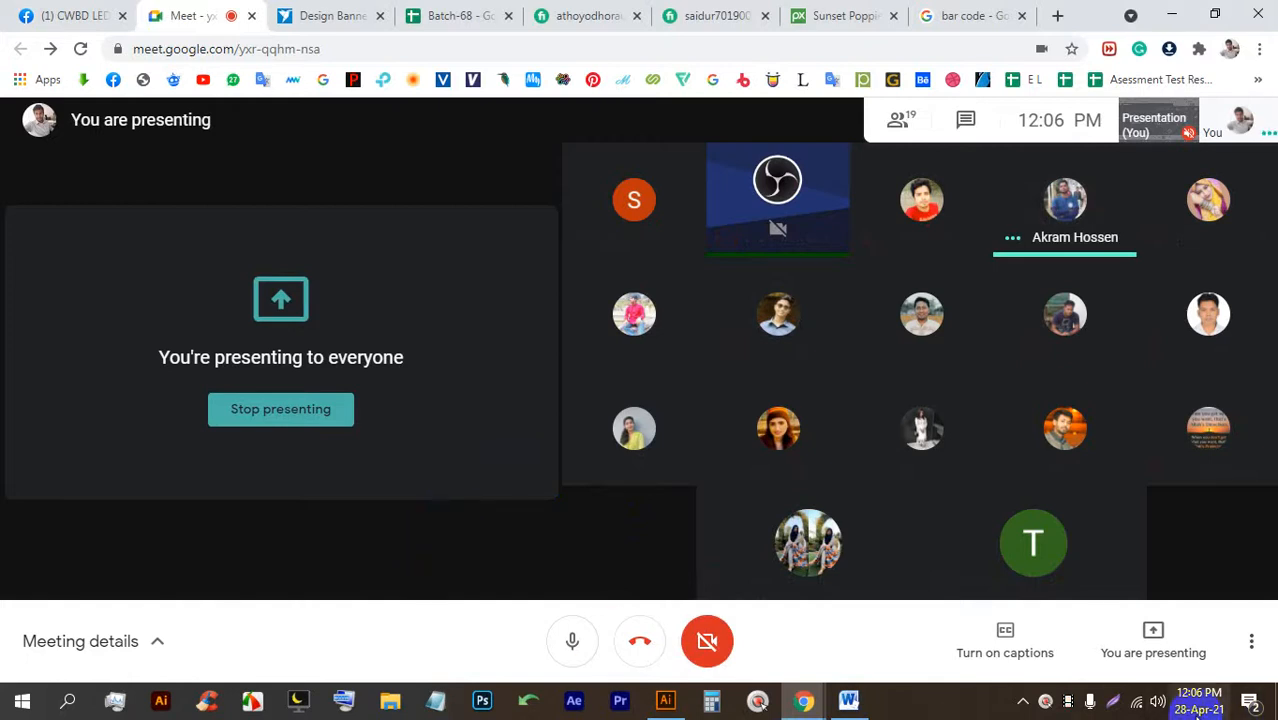
mouse_move(1197, 710)
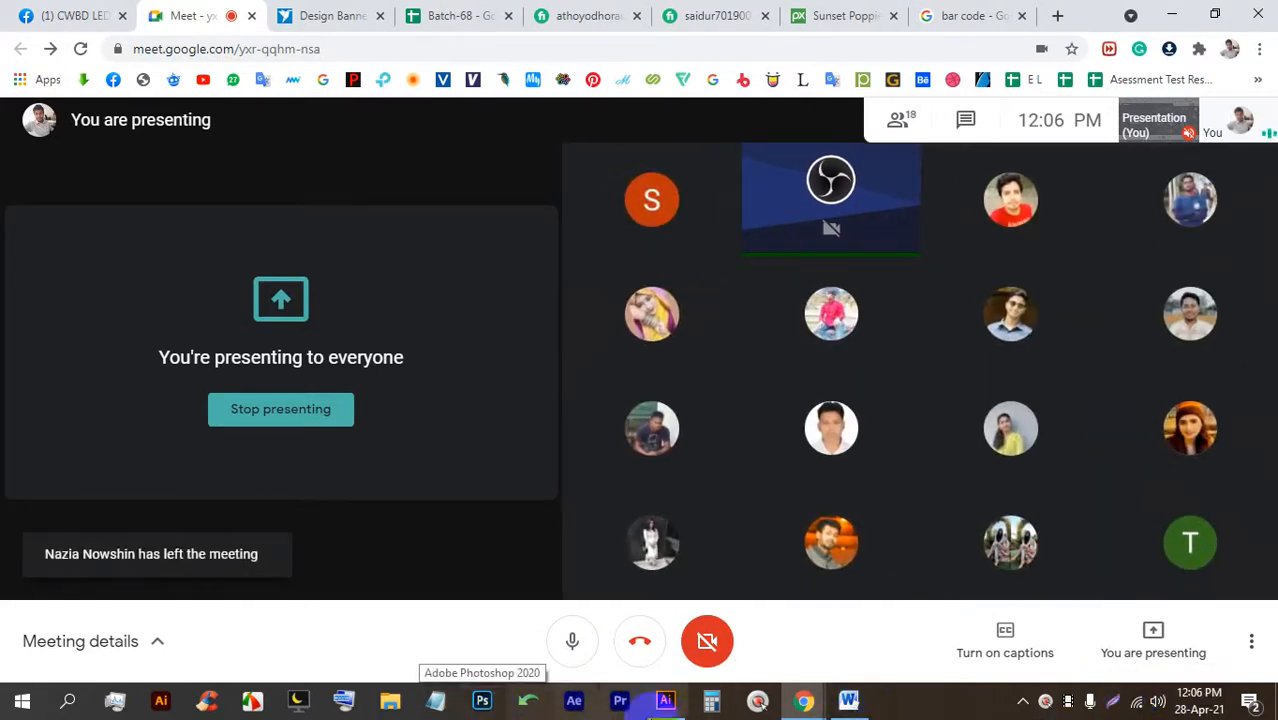
Back in Illustrator, draw a 2000×2000 px rectangle covering the whole artboard.
click(665, 700)
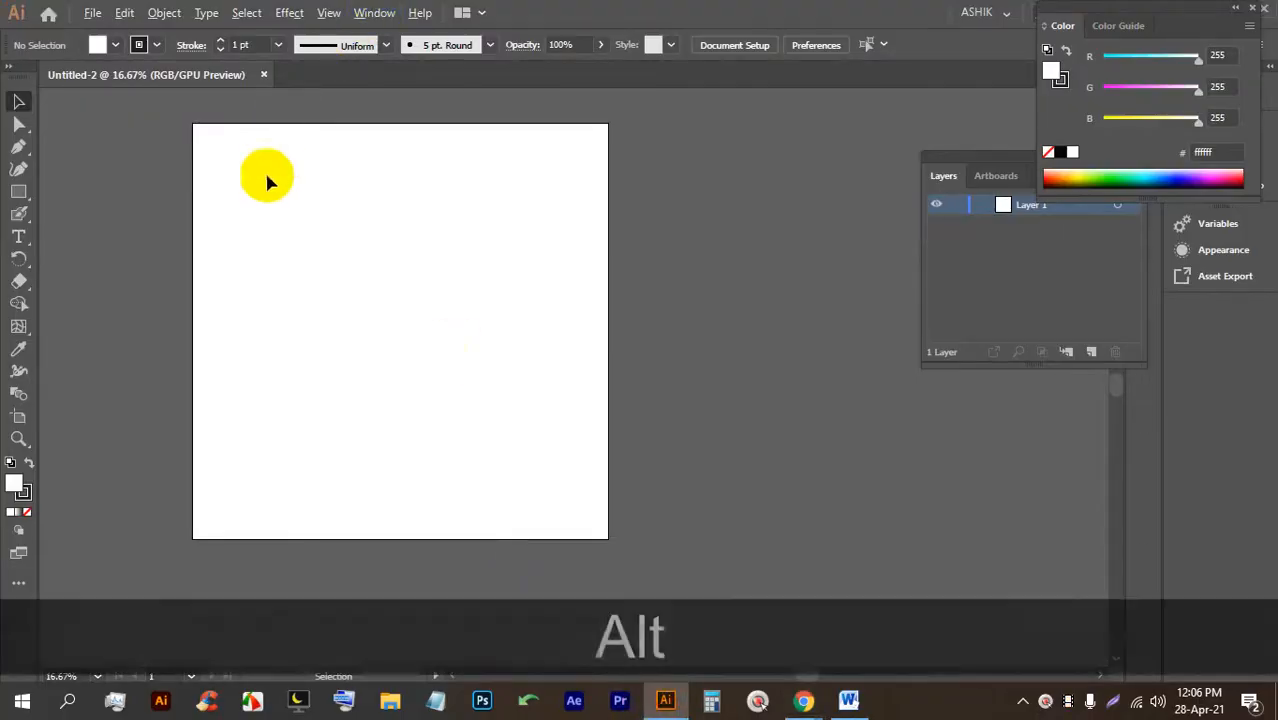
scroll(286, 195, up, 1)
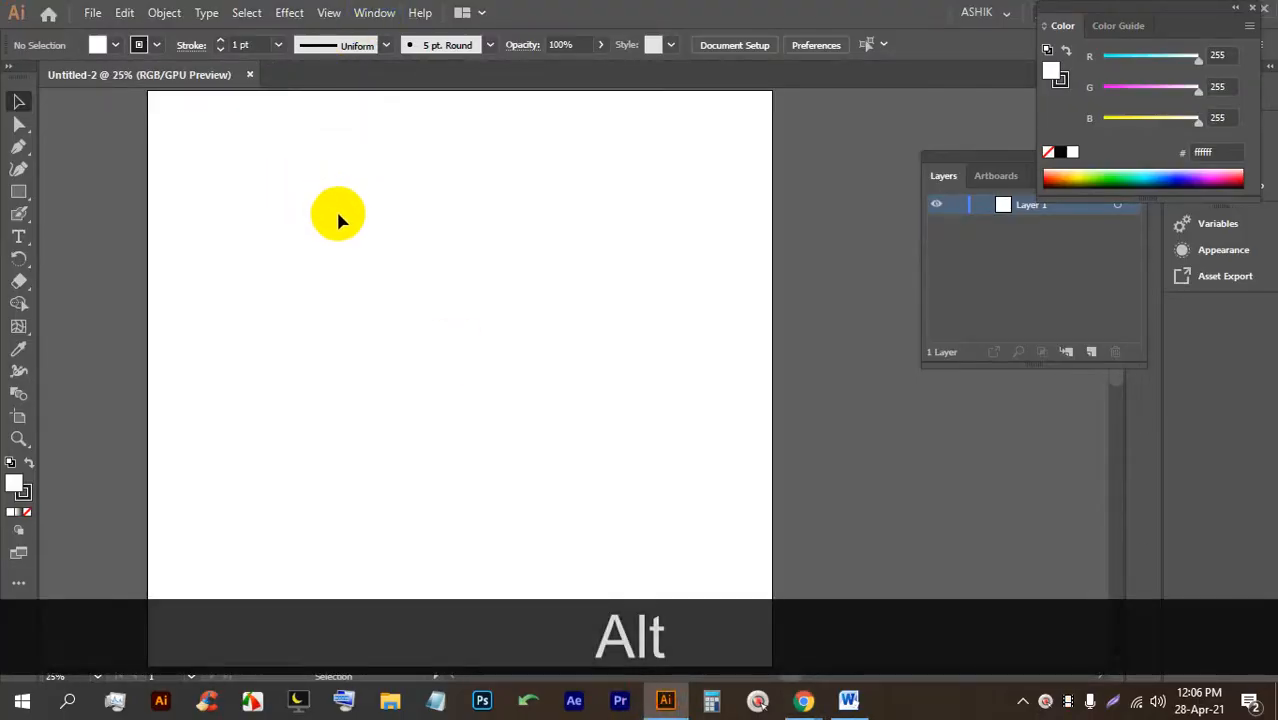
scroll(365, 265, down, 1)
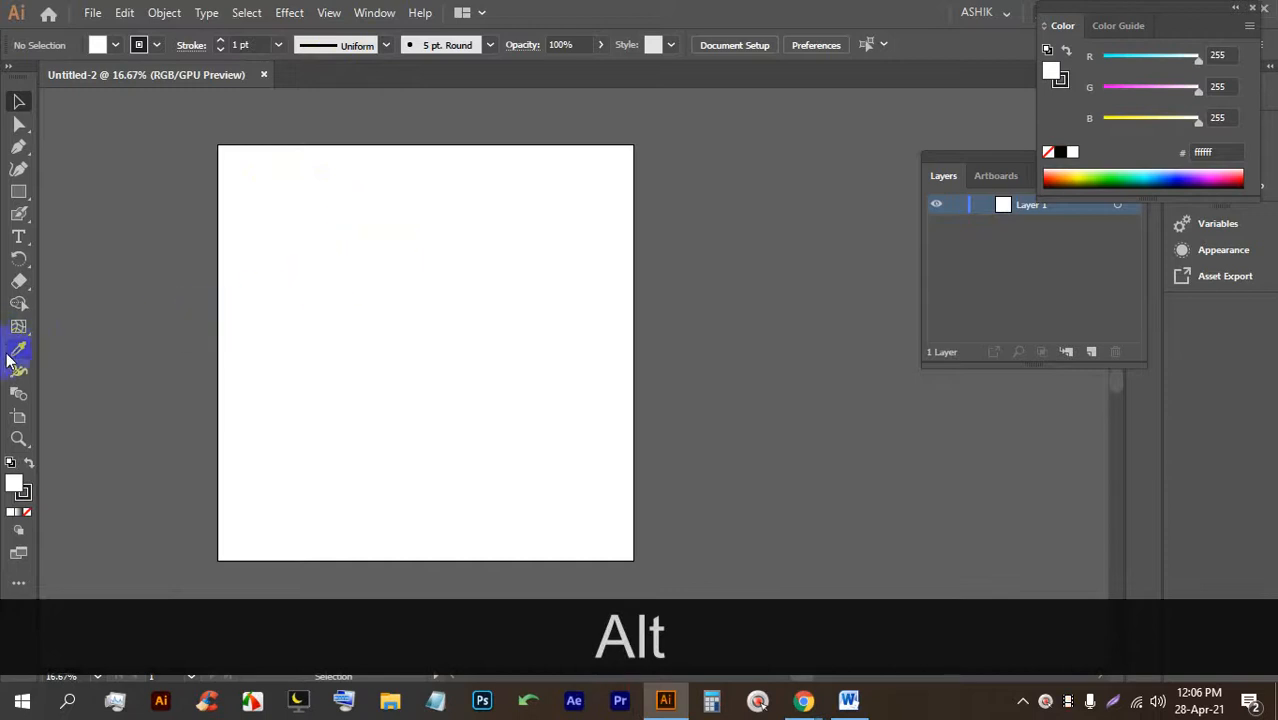
drag(18, 191, 56, 210)
click(69, 192)
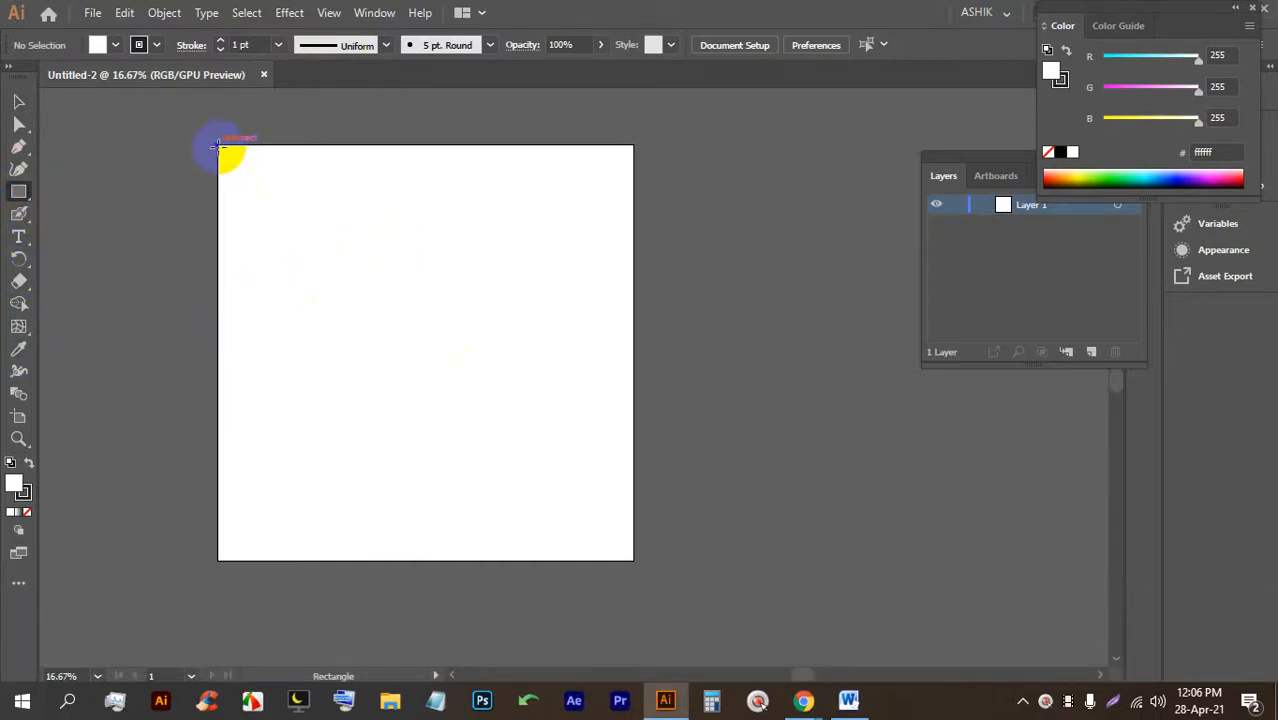
drag(218, 146, 633, 560)
Fill the rectangle with purple #92278f, set its stroke to None, and deselect it.
click(116, 45)
click(180, 91)
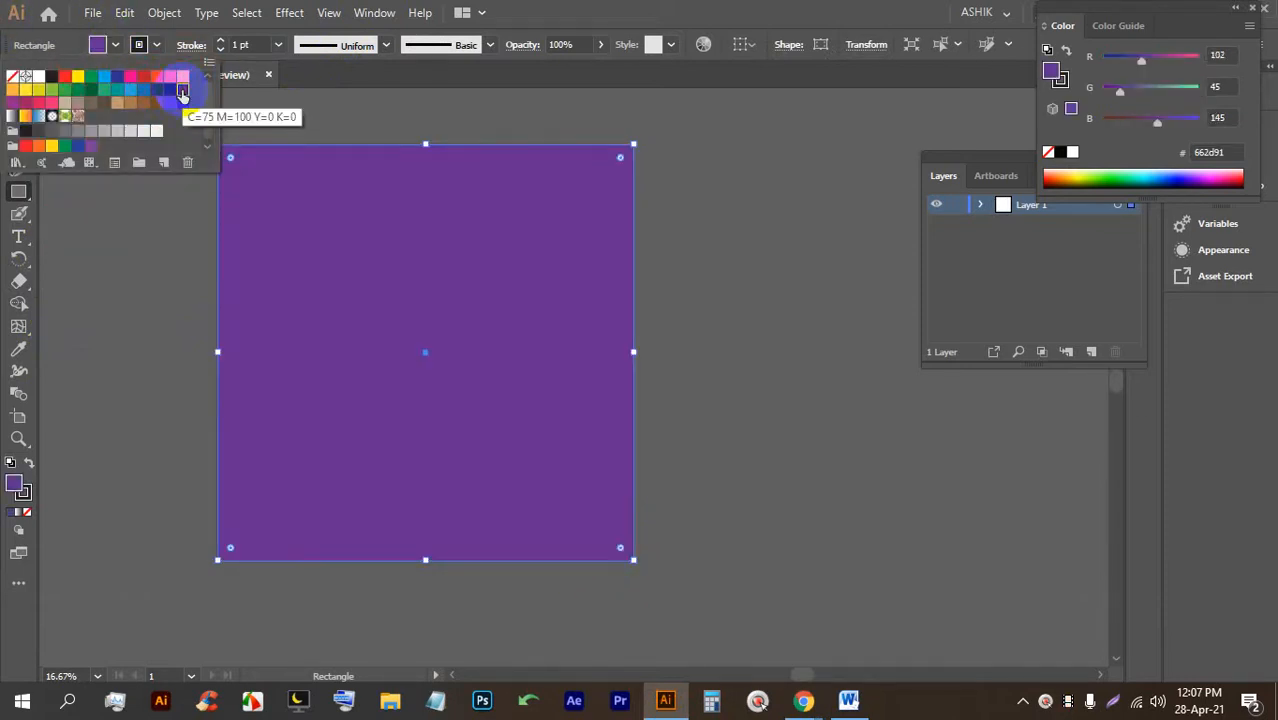
click(14, 101)
click(14, 101)
click(290, 195)
click(155, 45)
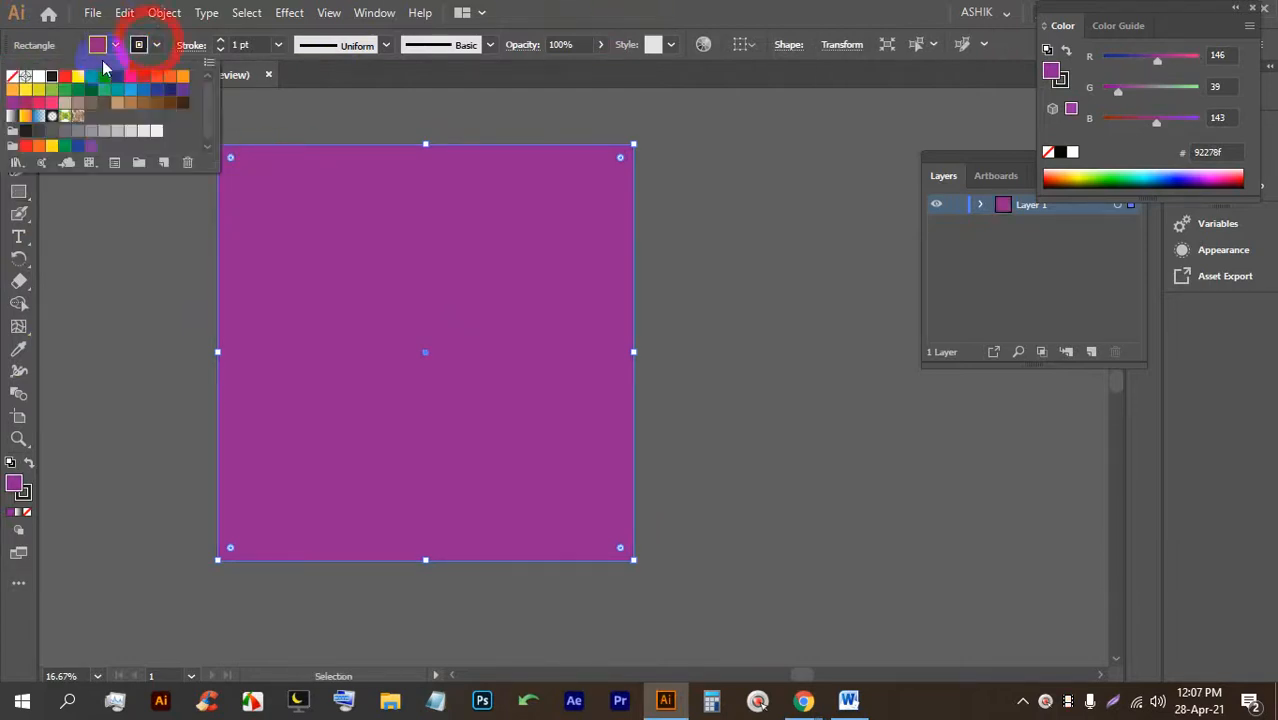
click(12, 76)
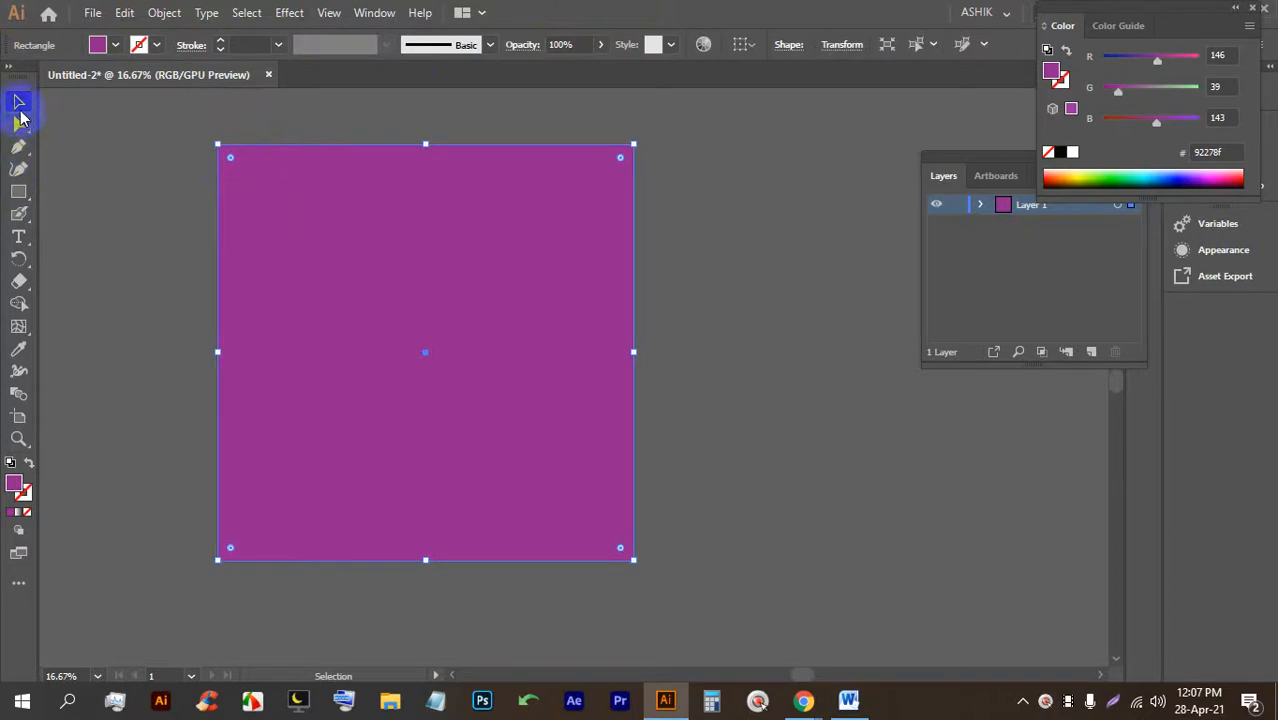
click(108, 194)
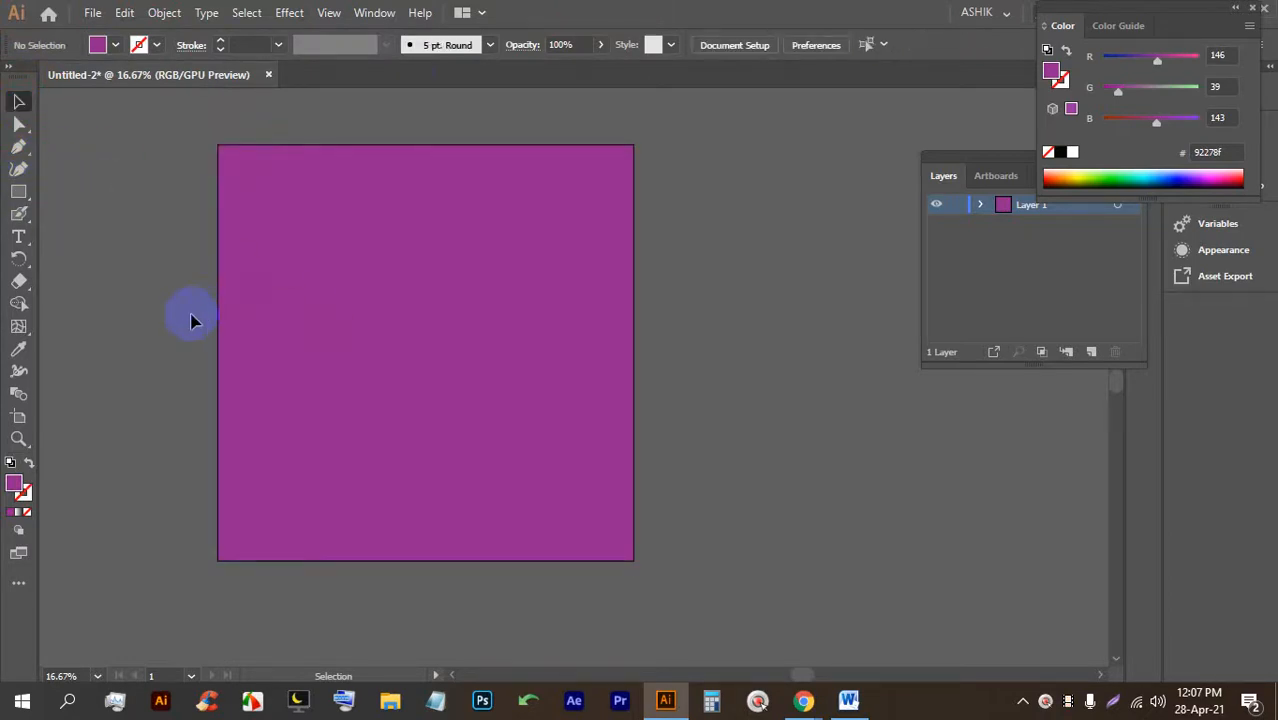
Draw a rectangle over the artboard's left half filled with orange #fbb040.
click(19, 192)
mouse_move(219, 146)
mouse_down()
mouse_move(400, 503)
mouse_move(408, 551)
mouse_move(435, 567)
mouse_move(424, 566)
mouse_up()
click(100, 44)
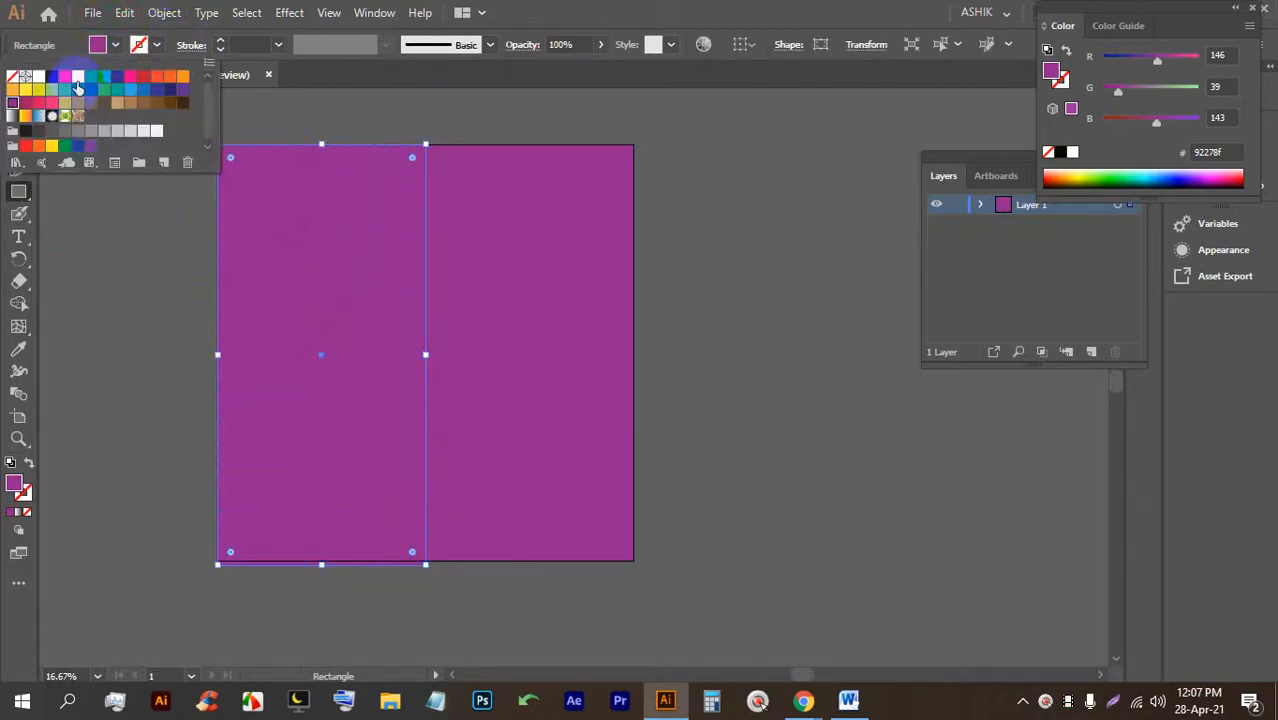
click(182, 77)
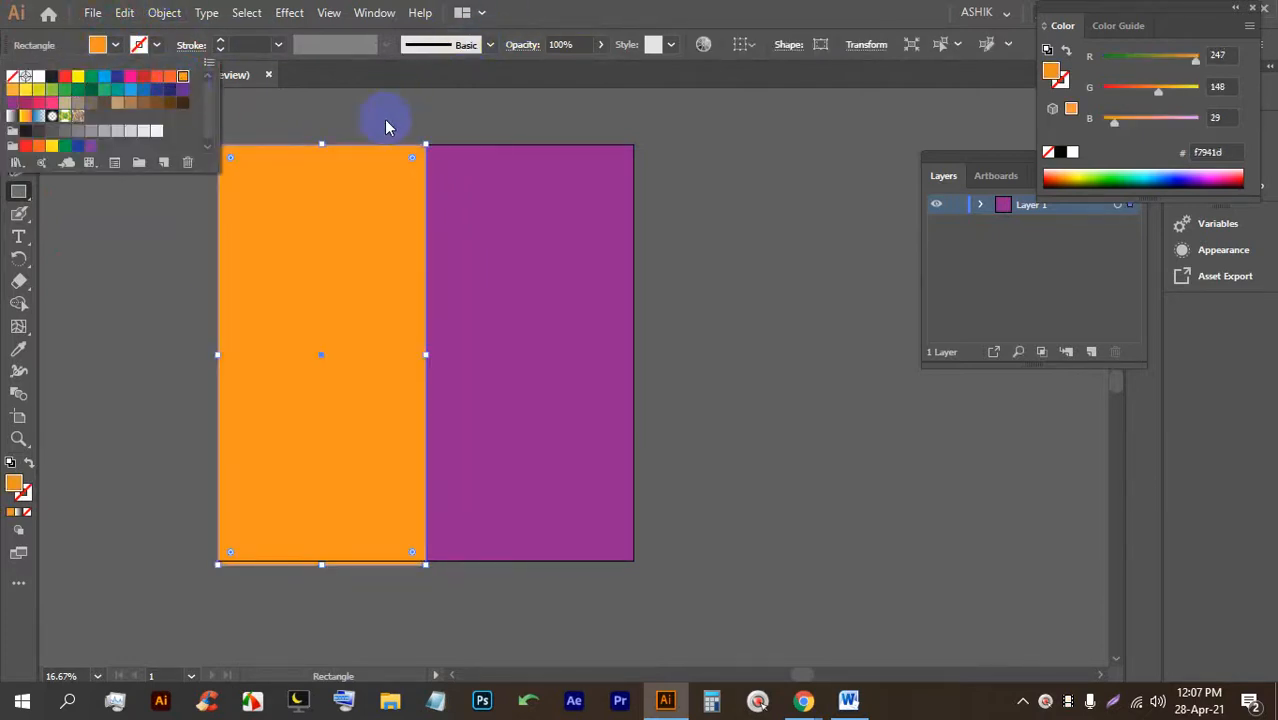
click(10, 90)
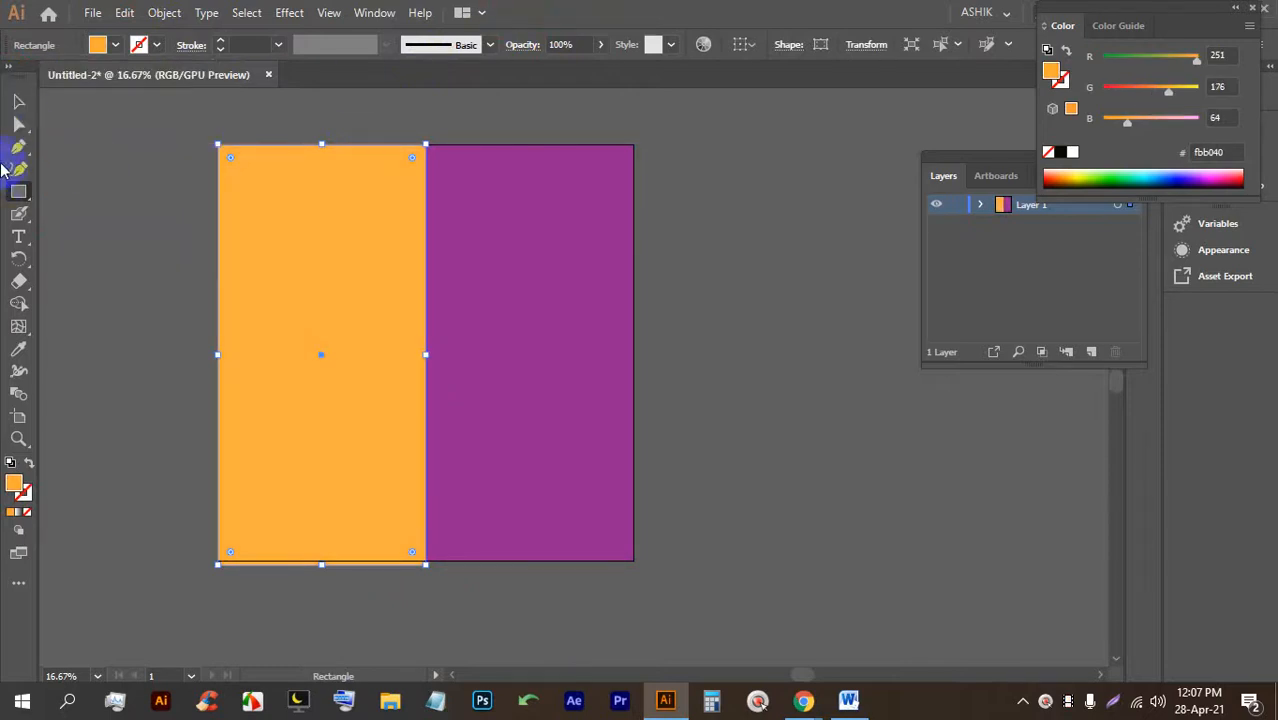
Align the orange rectangle's bottom edge with the artboard, making it 1000×2000 px.
click(18, 101)
click(75, 222)
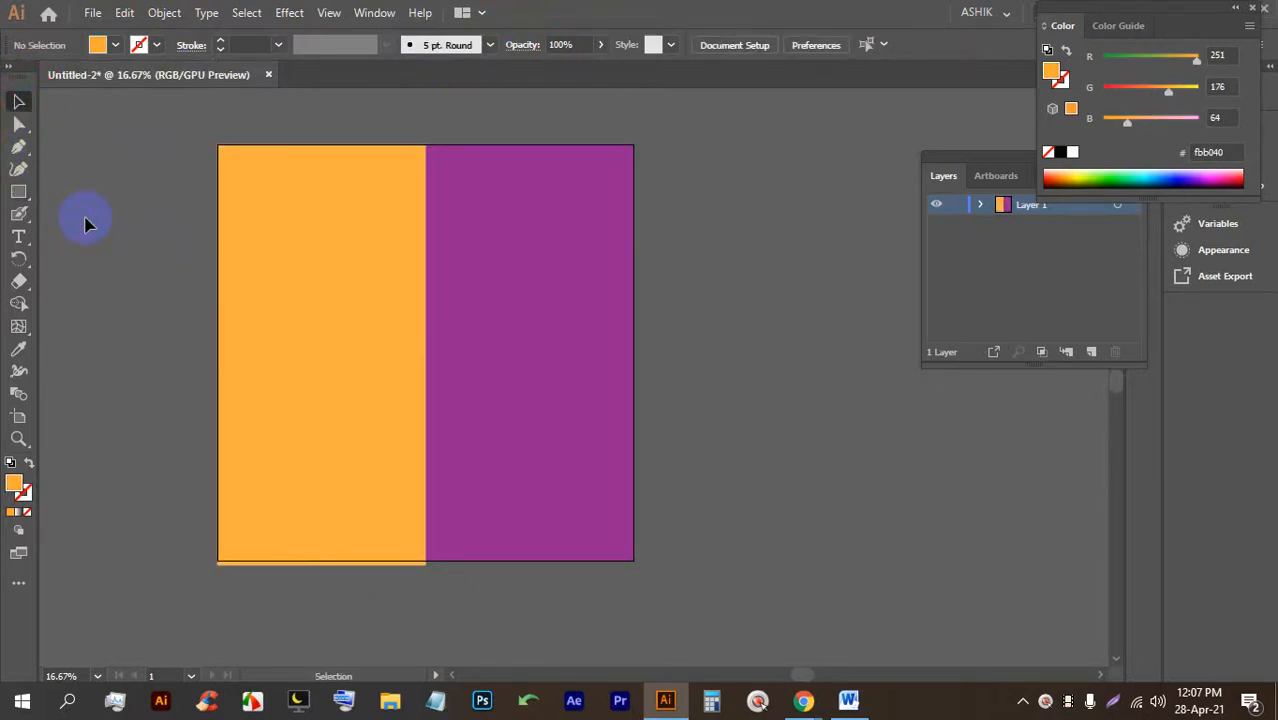
click(388, 344)
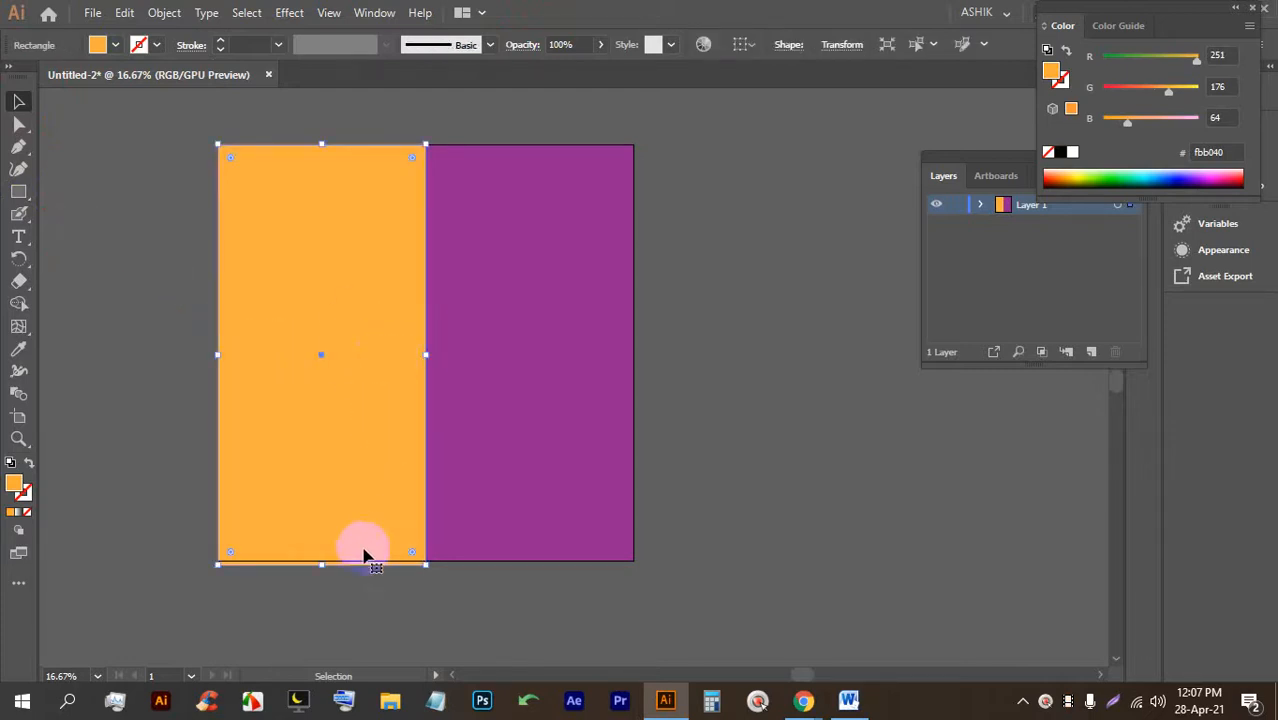
drag(322, 566, 319, 560)
Bow the orange panel's right edge outward by pulling curve handles from its top and bottom anchors.
click(18, 146)
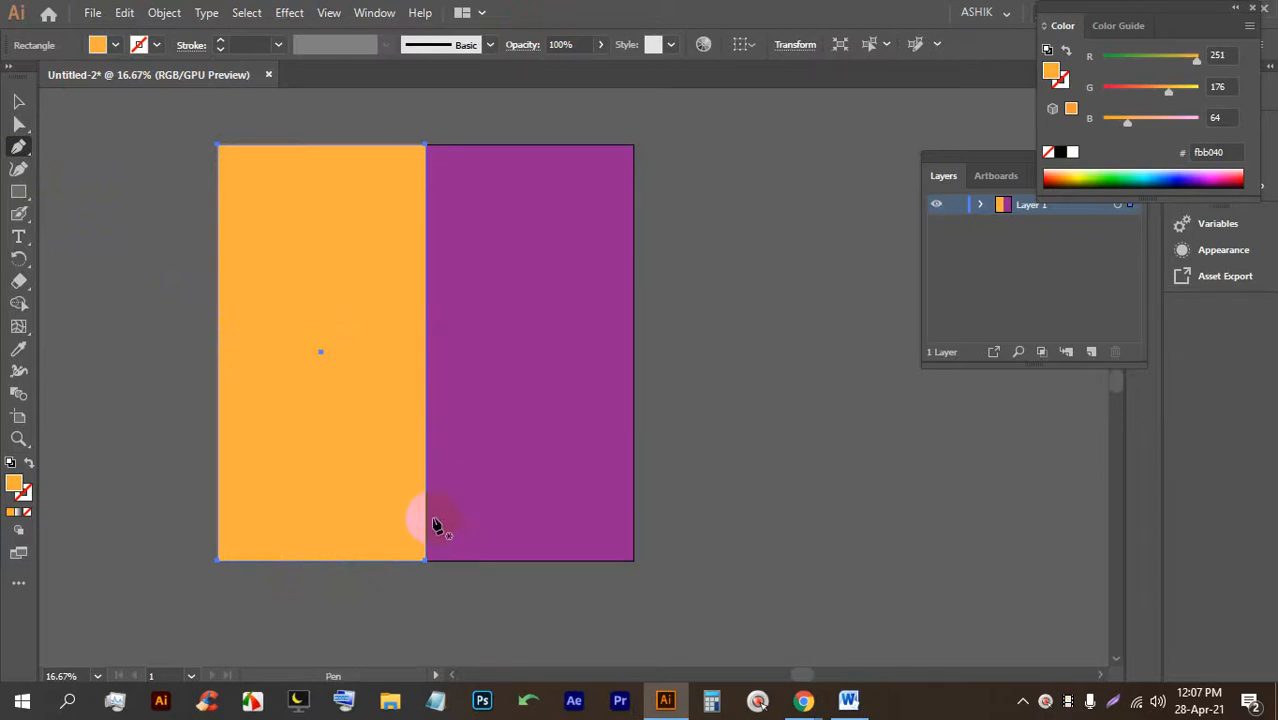
right_click(19, 148)
click(90, 168)
click(425, 146)
drag(425, 148, 493, 151)
drag(427, 559, 385, 560)
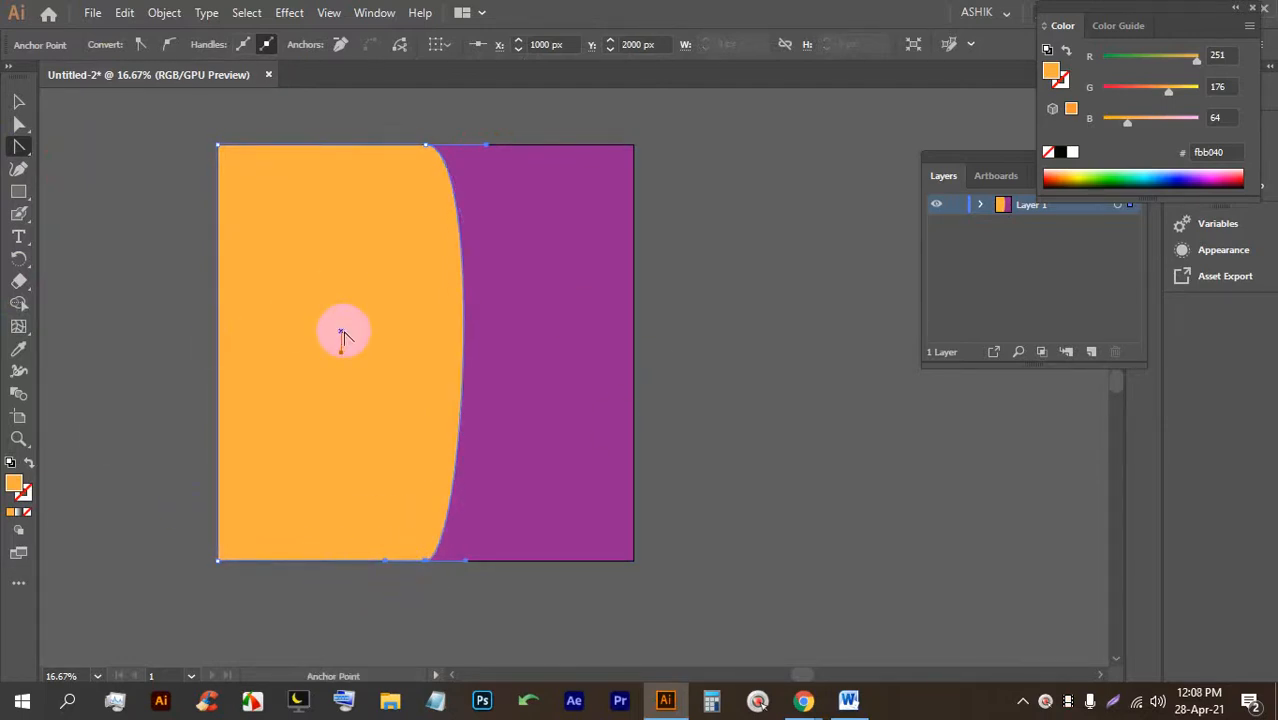
Move the curved orange shape slightly to the left.
click(18, 101)
click(137, 130)
drag(357, 267, 312, 269)
click(491, 294)
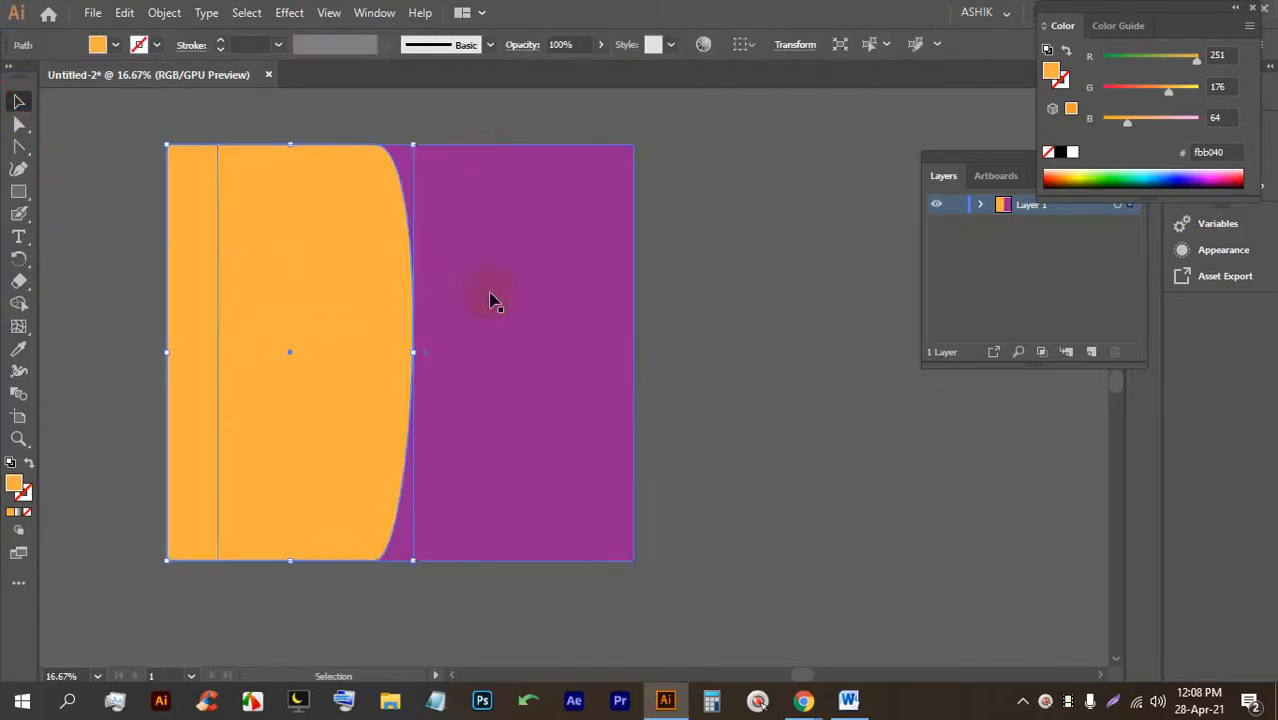
click(782, 302)
Reopen Flyer.ai from the Home screen and bring the whole flyer into view.
click(92, 13)
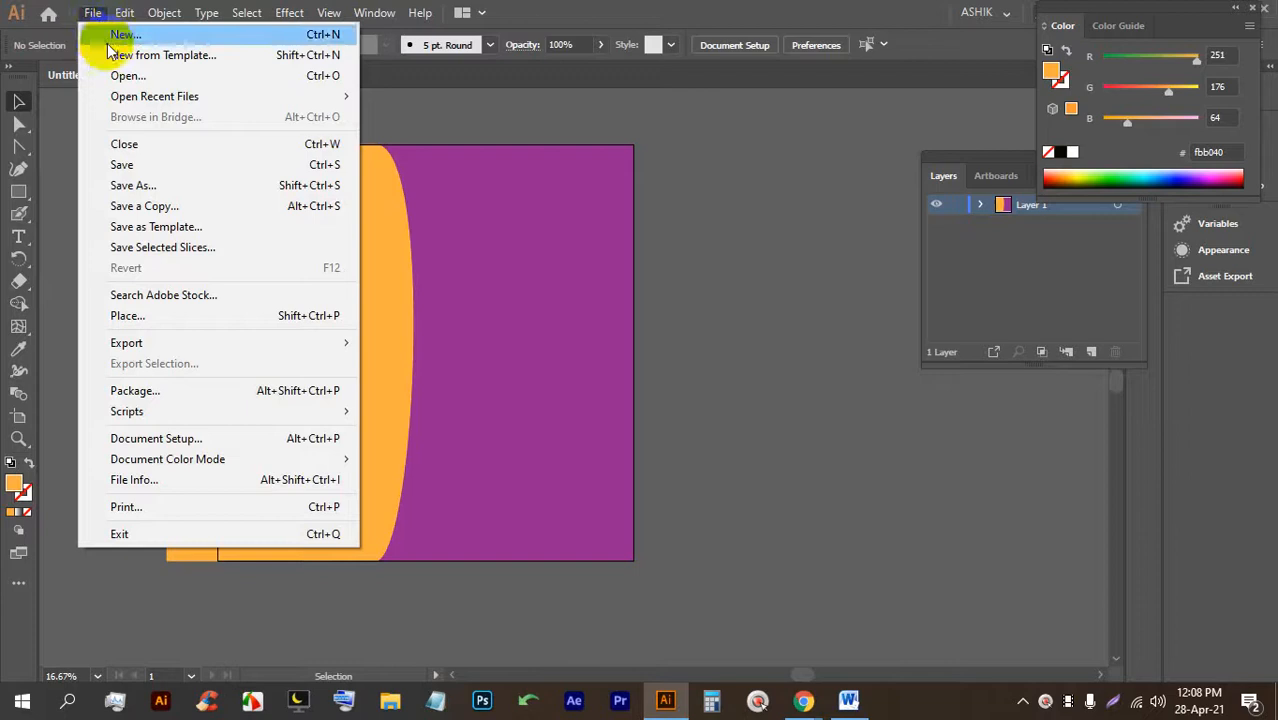
click(536, 132)
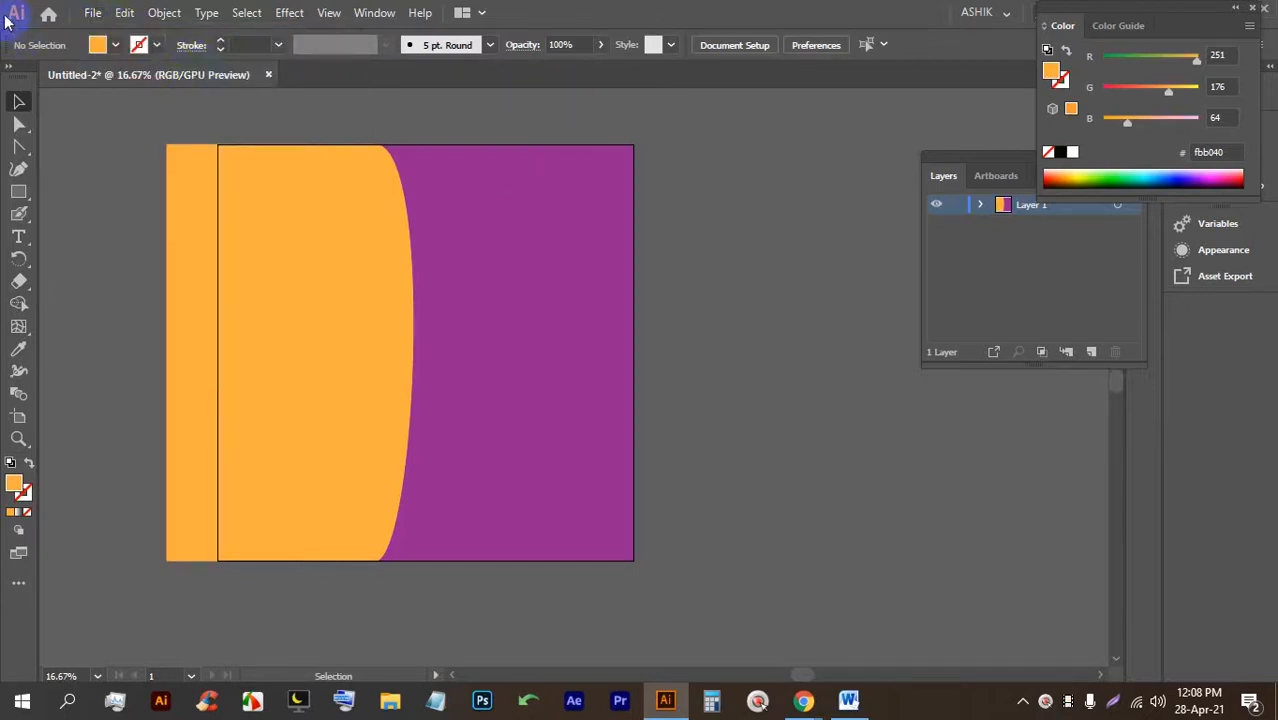
click(48, 13)
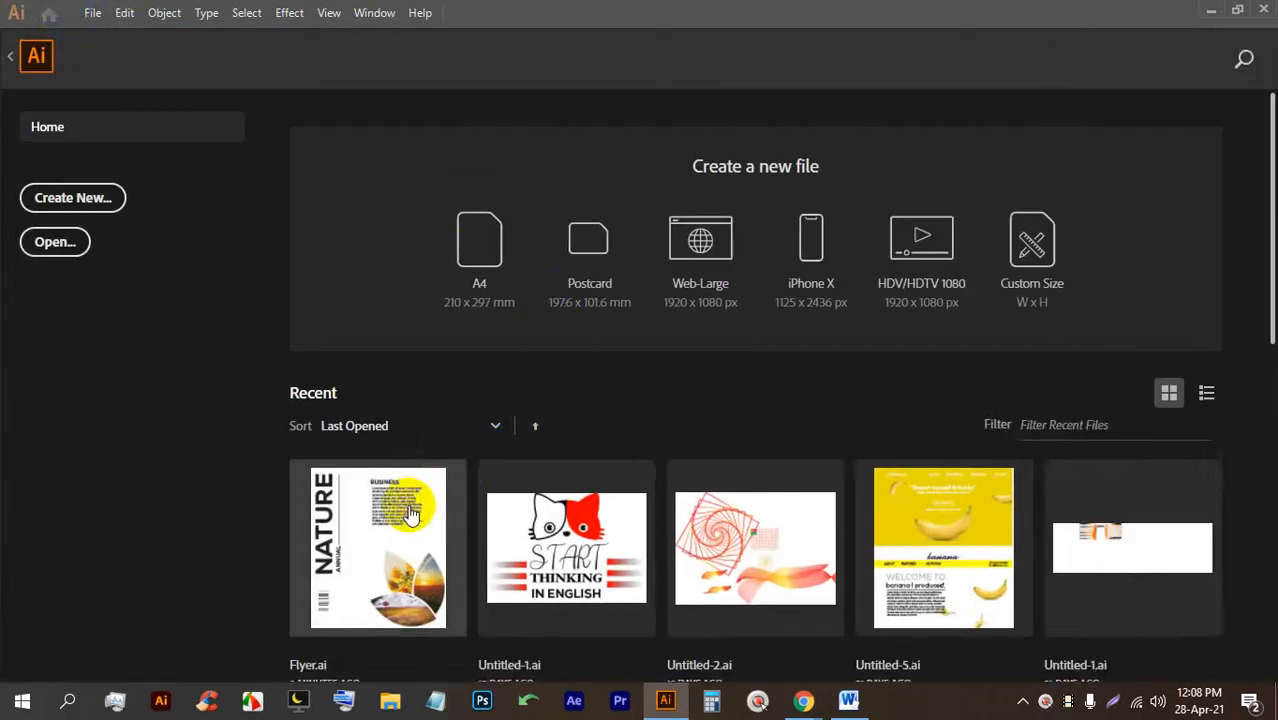
click(413, 512)
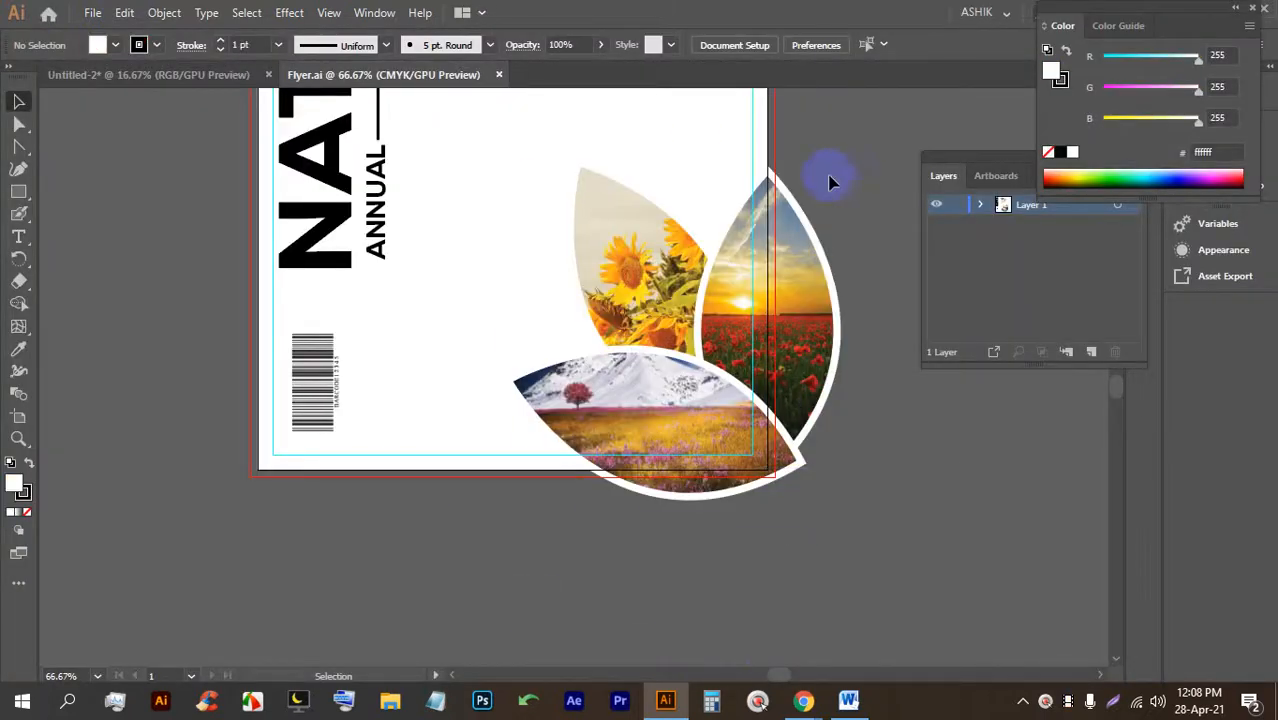
scroll(776, 282, up, 3)
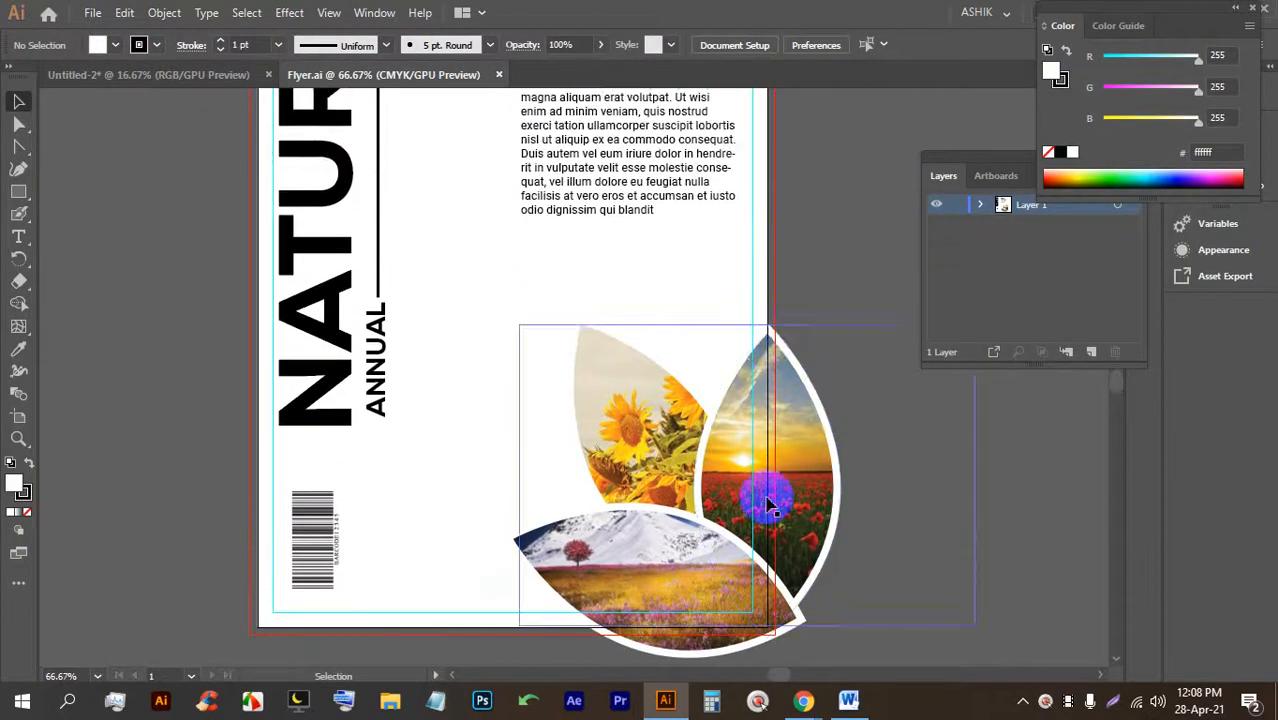
key(ctrl+alt)
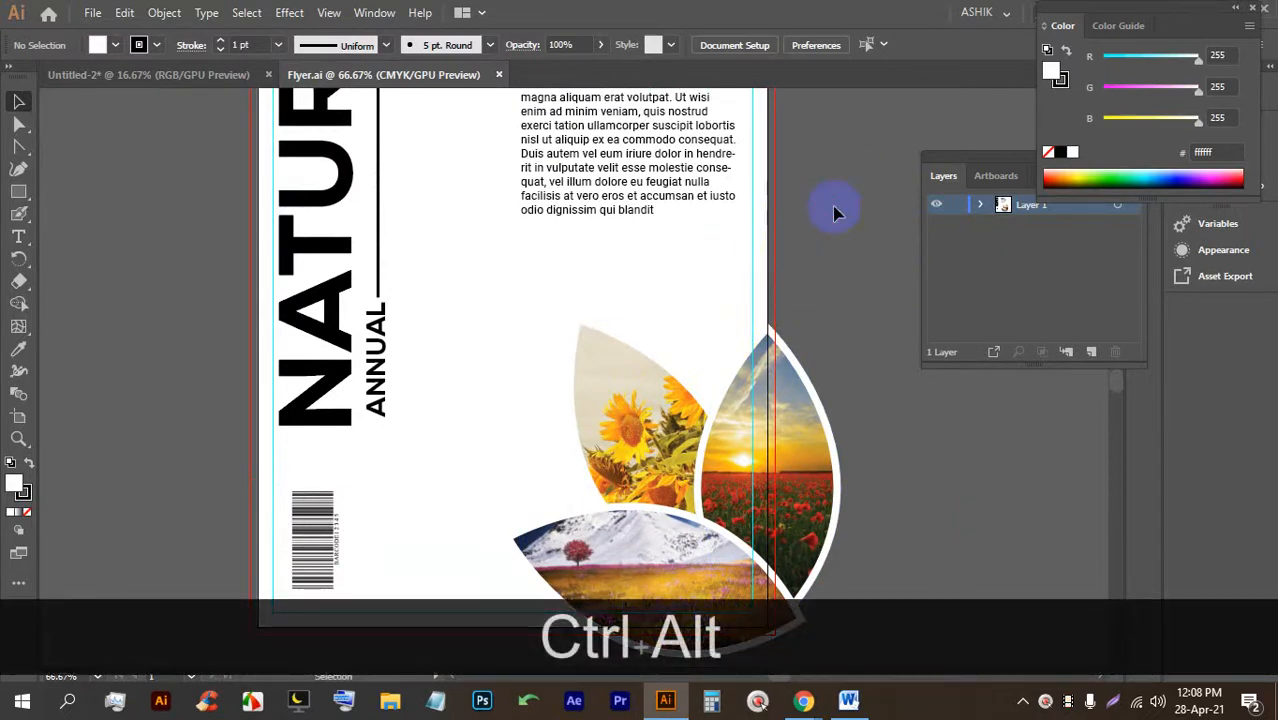
scroll(834, 209, down, 1)
drag(824, 216, 676, 280)
scroll(676, 281, down, 1)
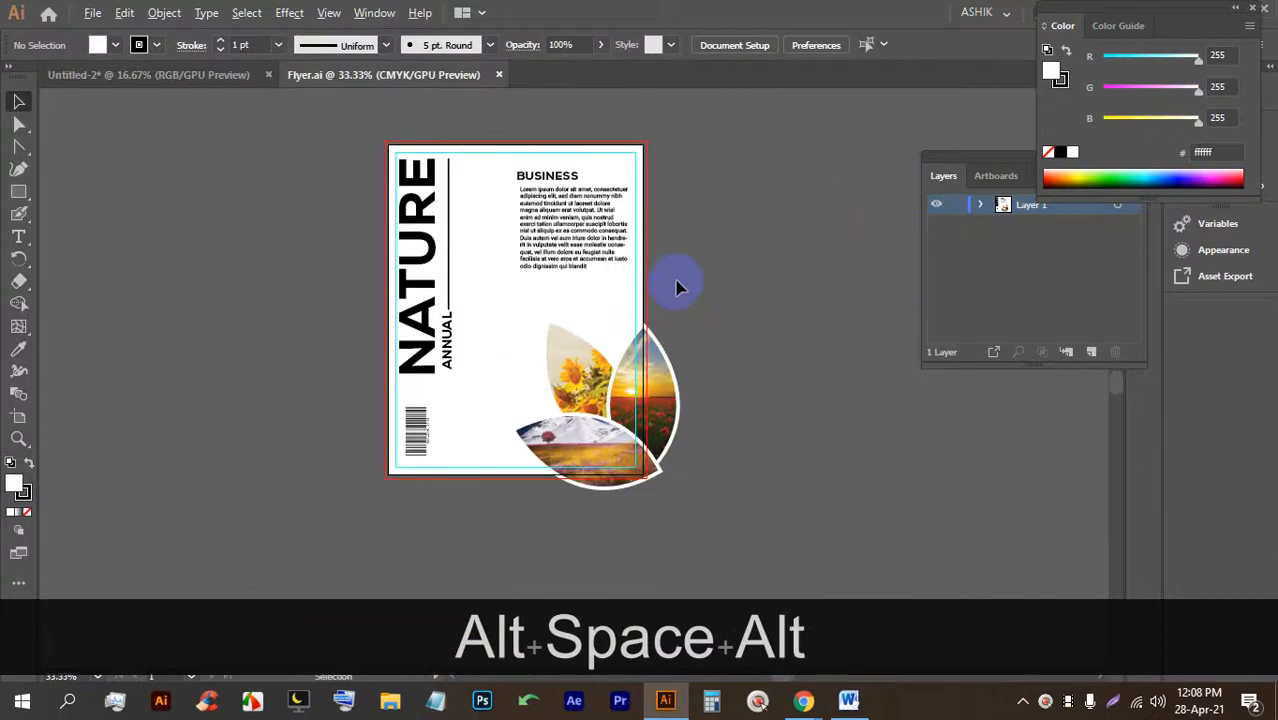
scroll(680, 276, up, 1)
scroll(682, 266, down, 1)
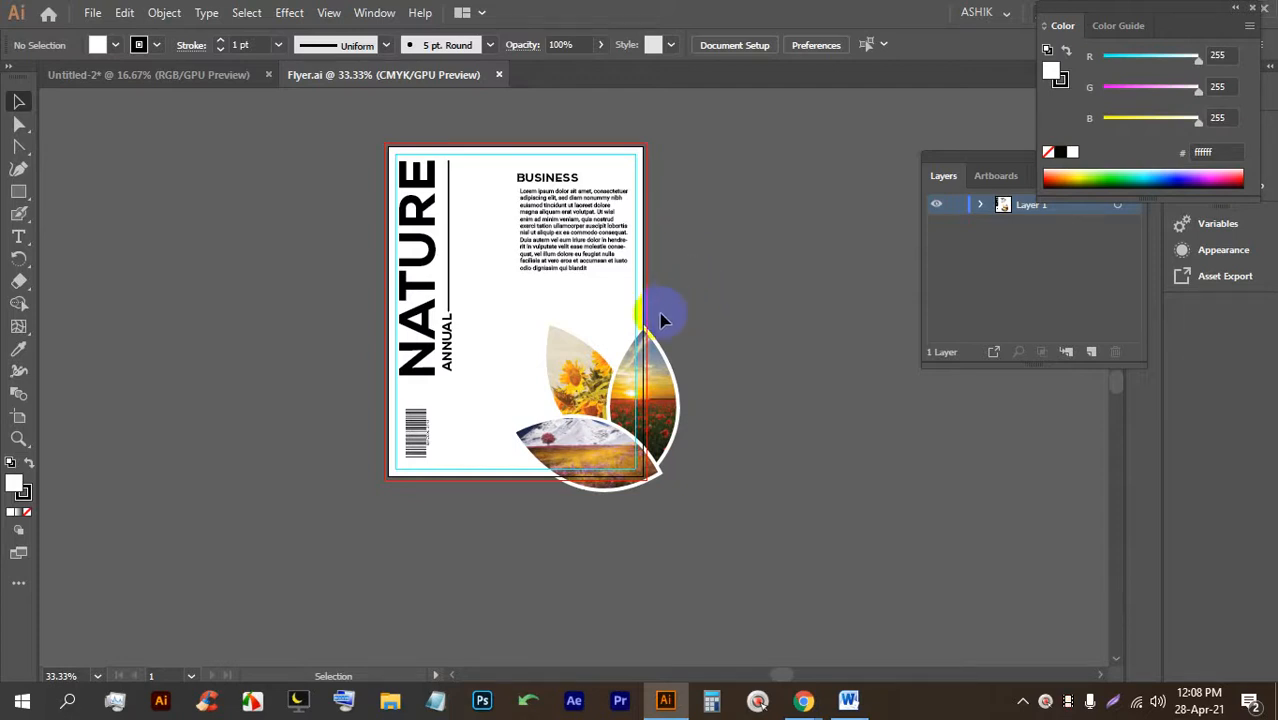
alt+scroll(660, 315, up, 1)
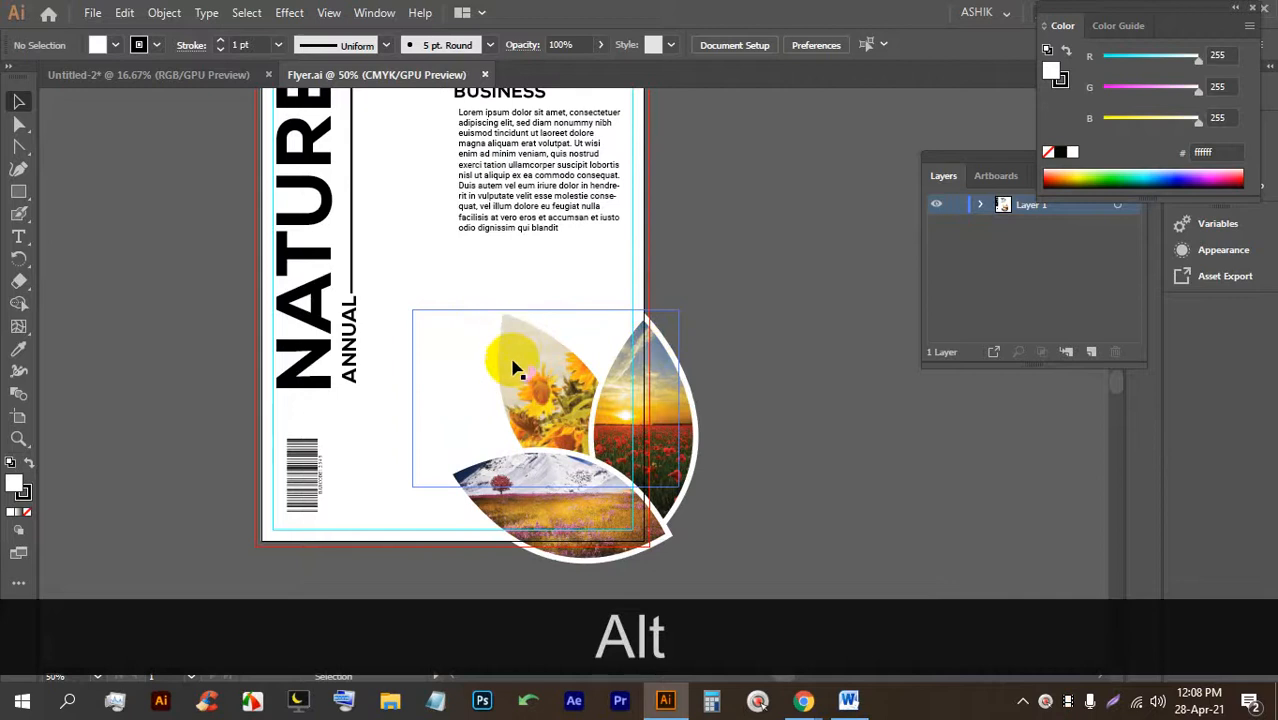
scroll(572, 406, up, 1)
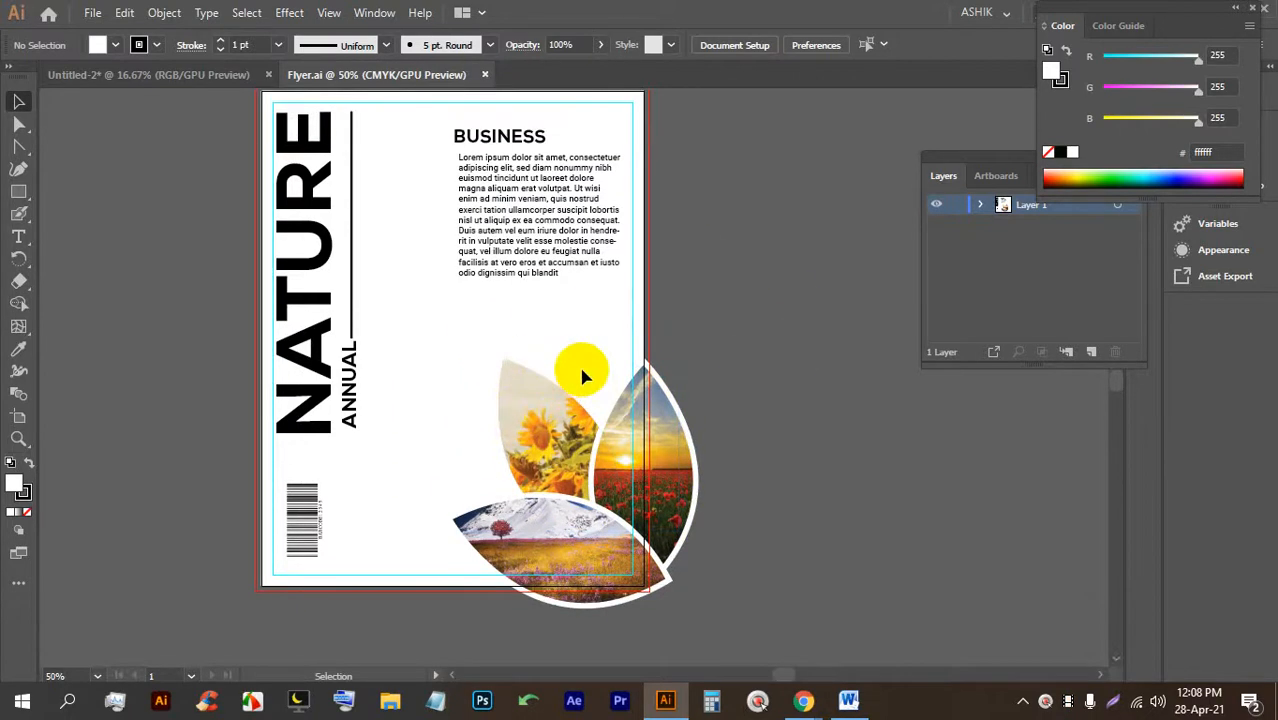
alt+scroll(583, 368, down, 1)
alt+scroll(582, 364, up, 1)
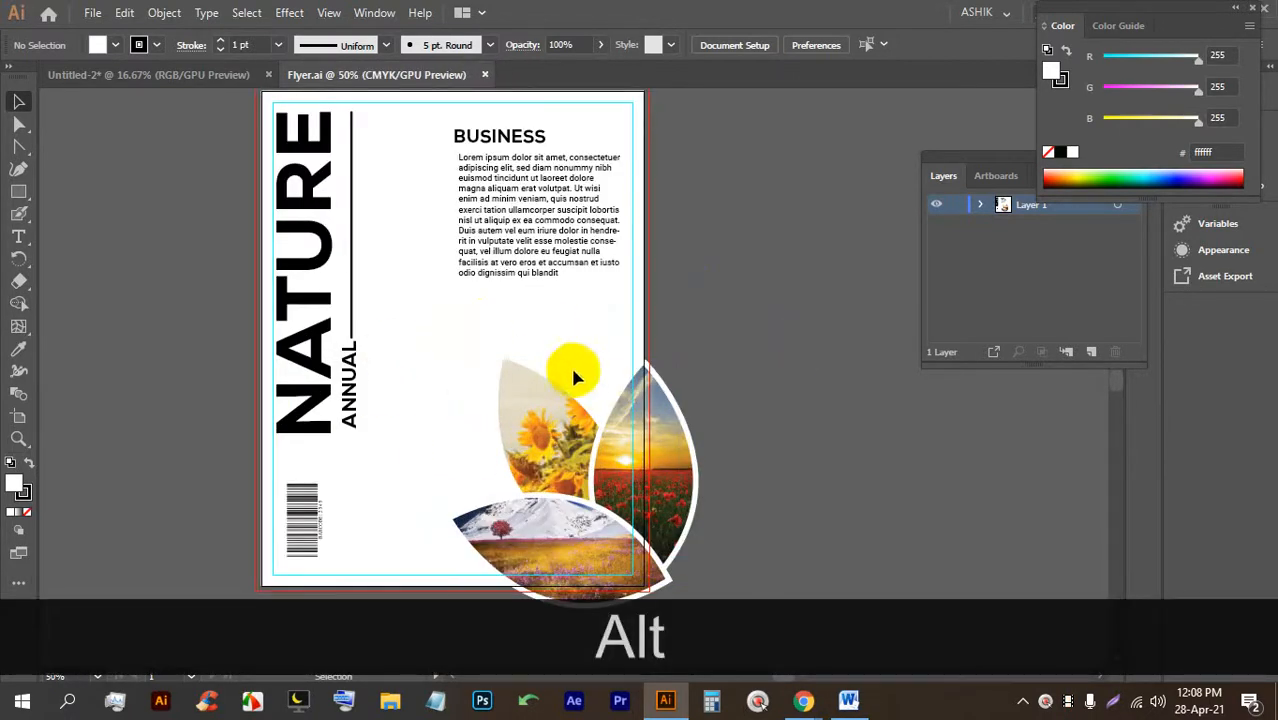
scroll(710, 430, up, 1)
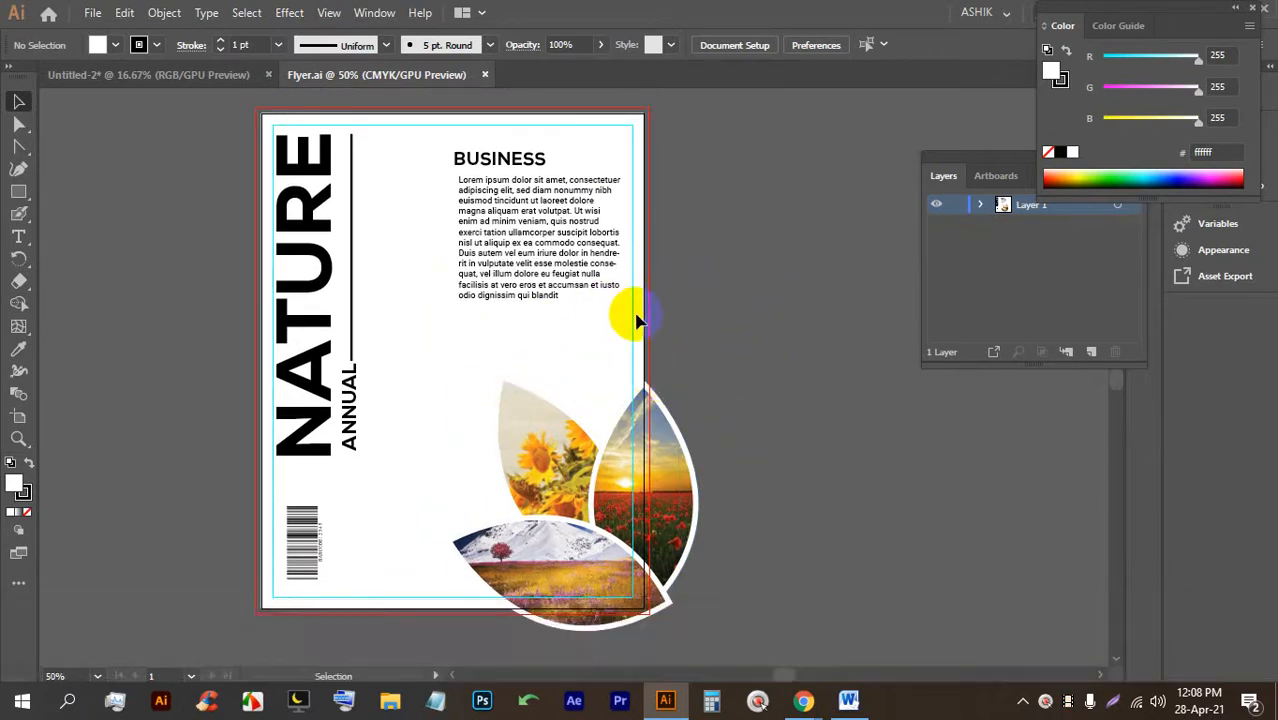
alt+scroll(640, 316, down, 1)
Unlock every locked object on the flyer with Ctrl+Alt+2.
key(ctrl)
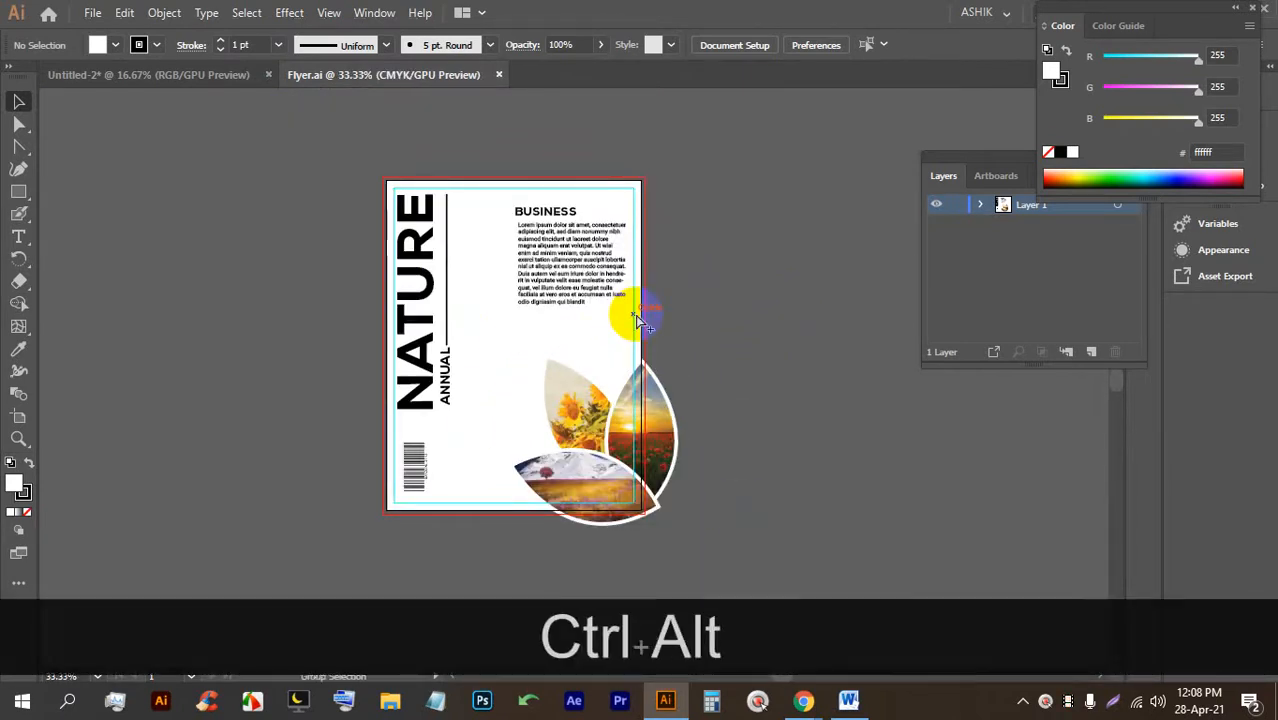
key(ctrl+alt+2)
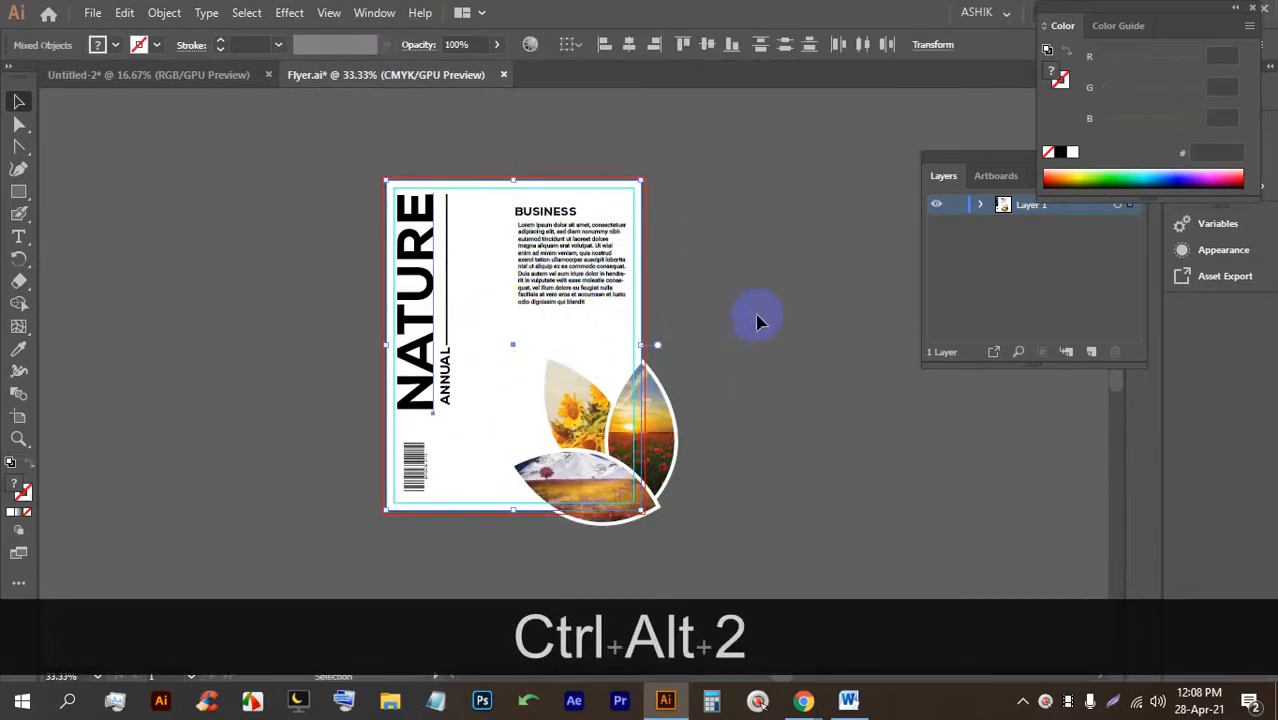
click(707, 347)
Draw a rectangle covering the whole flyer page.
alt+scroll(707, 345, up, 1)
alt+scroll(702, 333, down, 1)
click(19, 193)
drag(384, 180, 640, 513)
Select all the flyer artwork and clip it to the page-sized rectangle.
scroll(465, 575, up, 3)
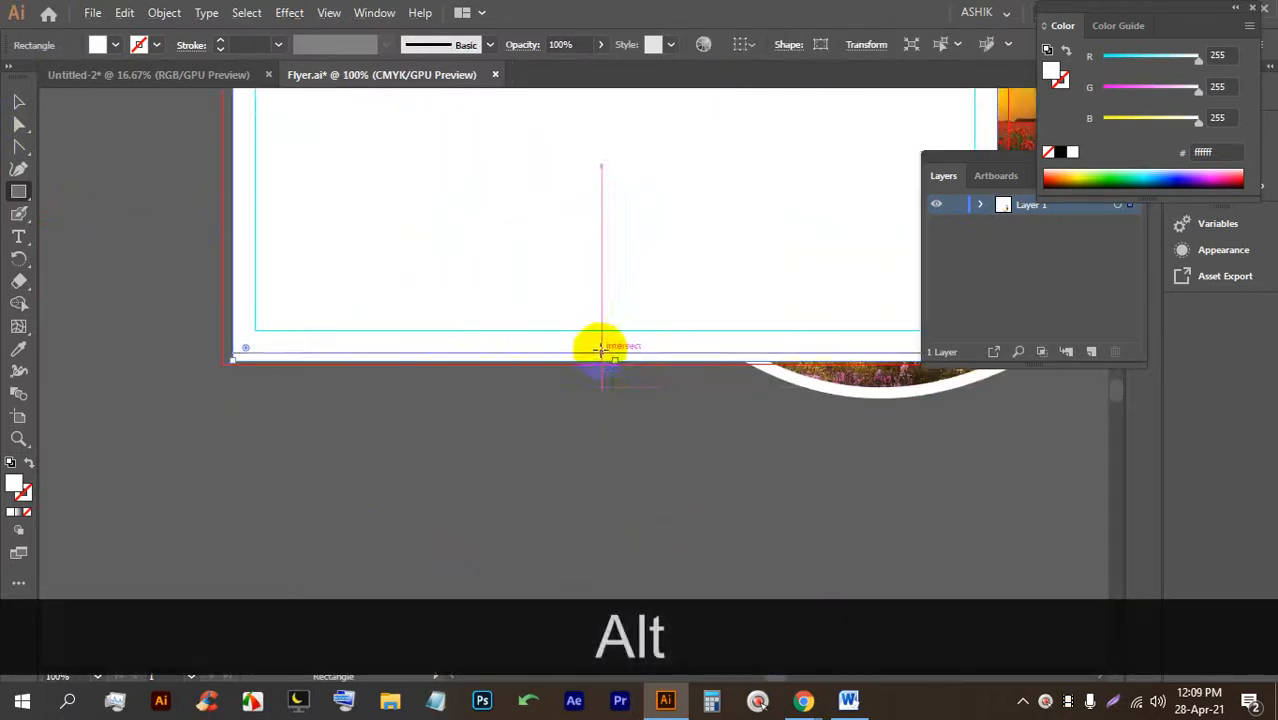
scroll(607, 348, down, 2)
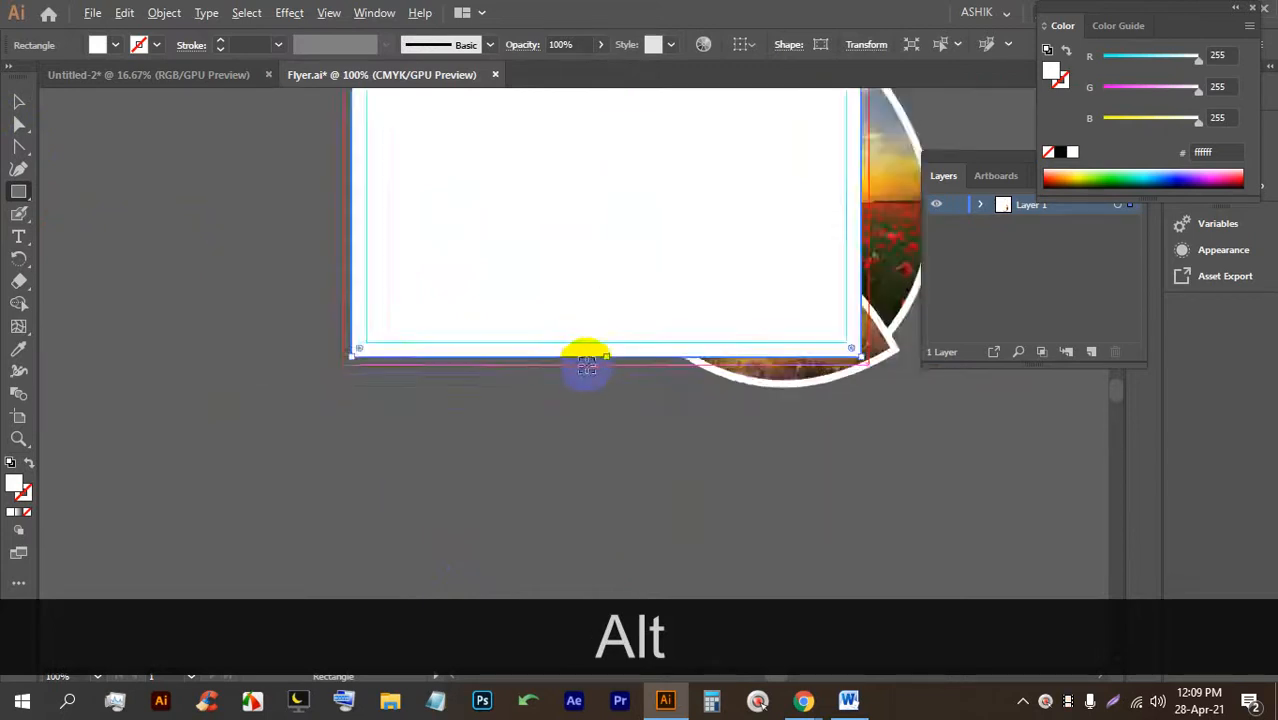
scroll(587, 363, down, 3)
click(13, 105)
drag(478, 107, 733, 417)
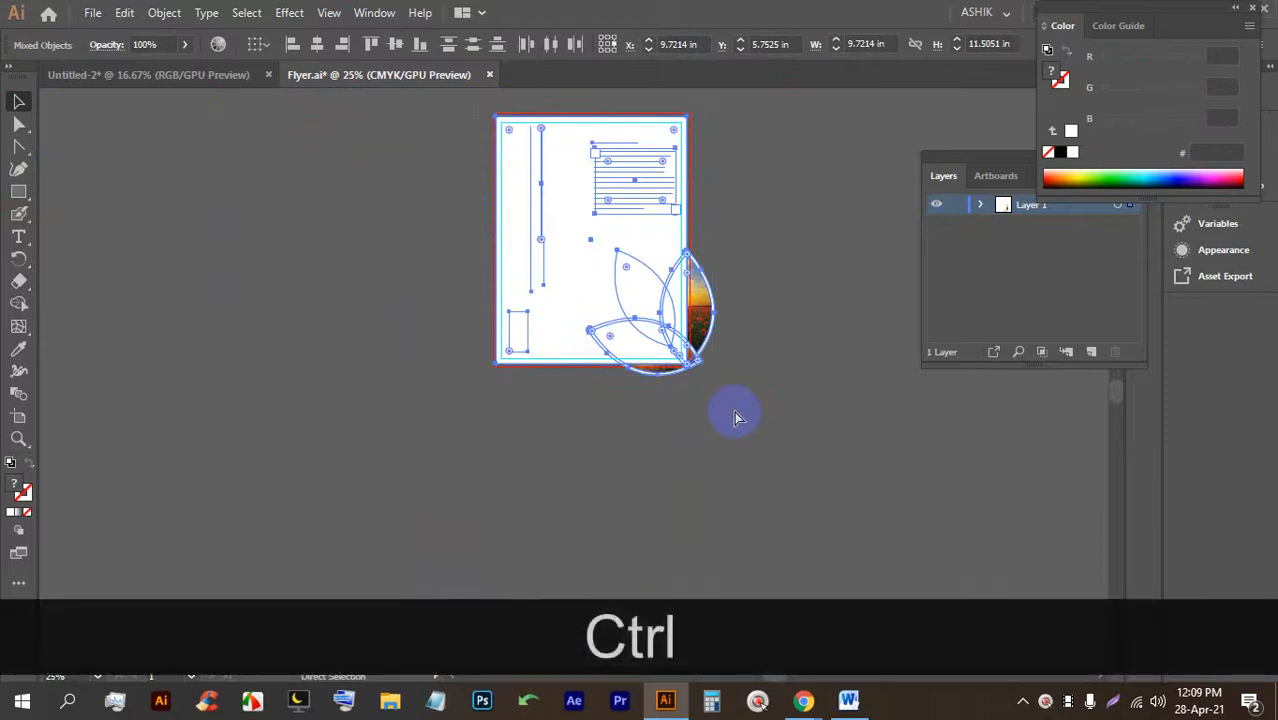
key(ctrl+7)
click(722, 380)
Save Flyer.ai with the clipped artwork and close the document.
scroll(645, 250, up, 3)
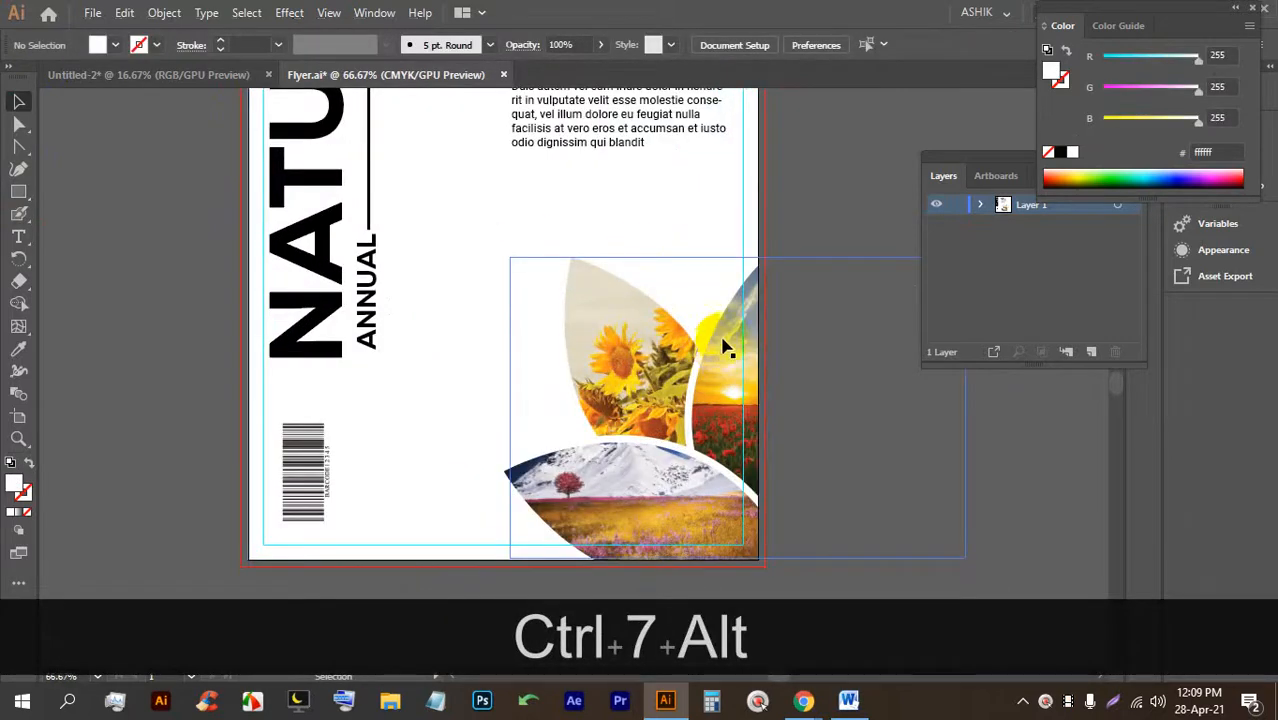
scroll(720, 345, up, 1)
scroll(562, 372, down, 2)
scroll(626, 353, up, 1)
scroll(627, 358, up, 3)
scroll(640, 390, down, 3)
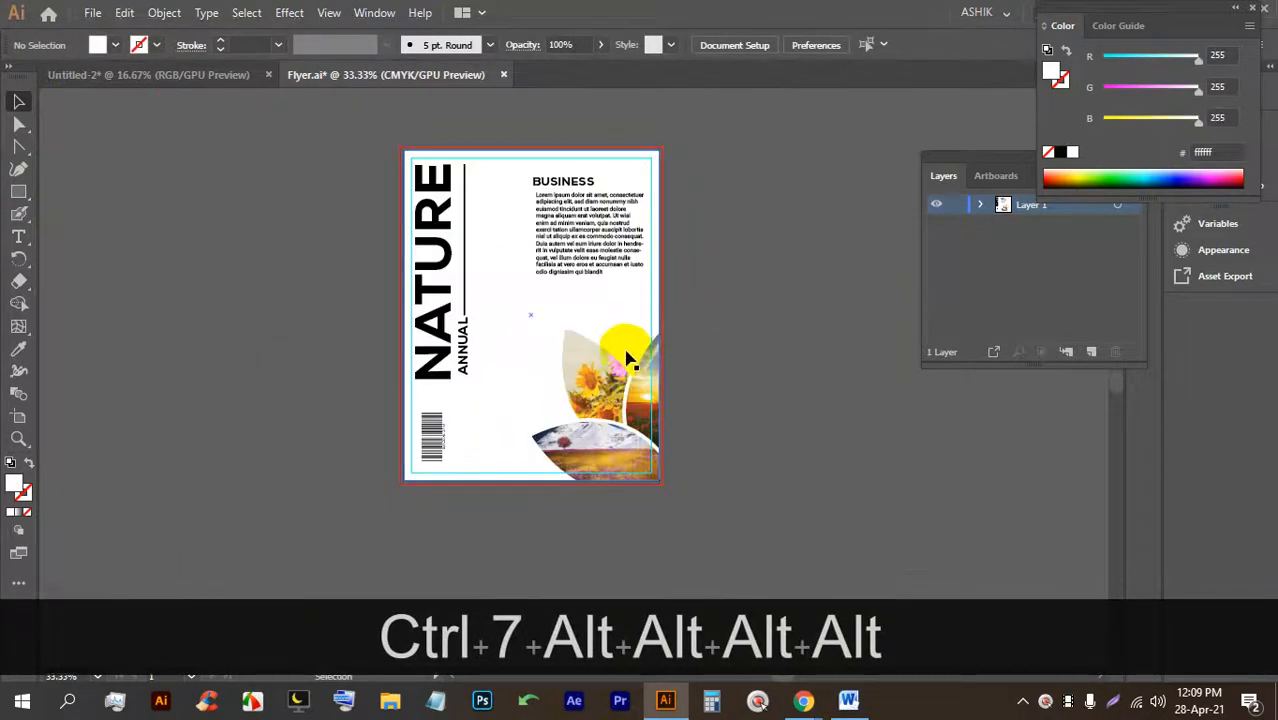
key(ctrl+s)
key(ctrl+s)
key(ctrl+s)
key(ctrl+s)
click(443, 107)
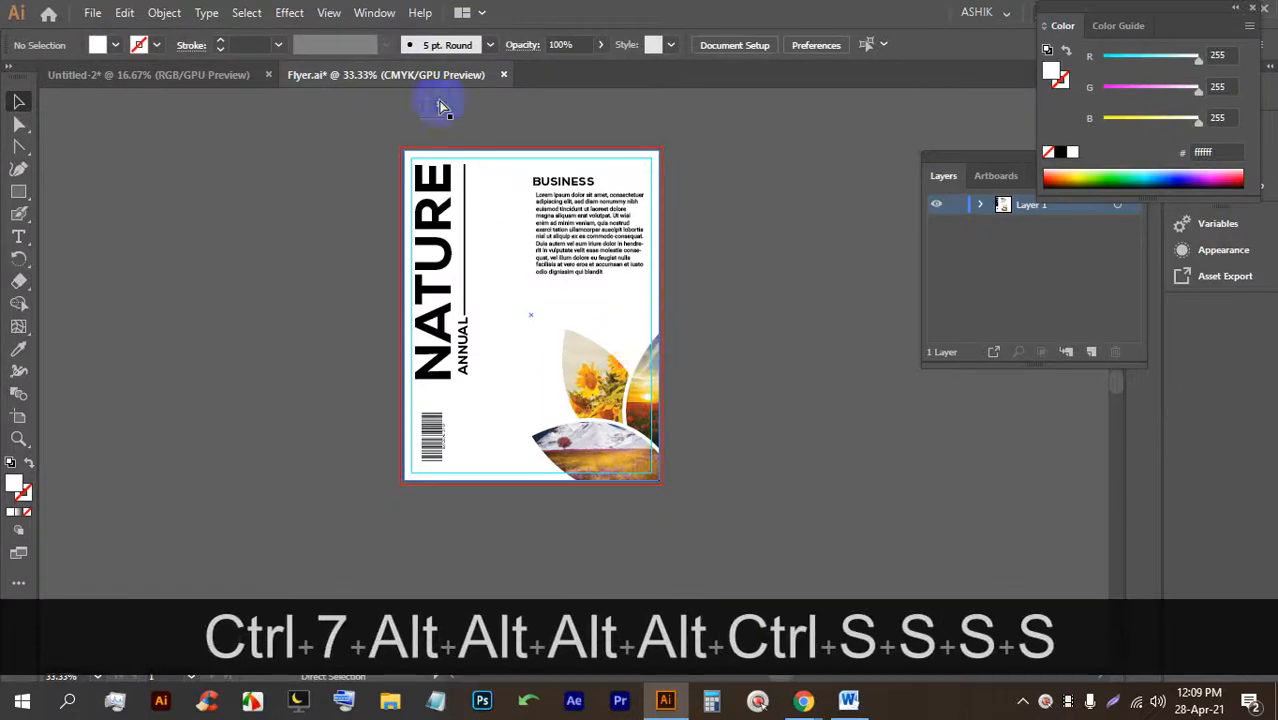
Close the flyer, then try reshaping the orange panel's bottom curve and undo it.
click(499, 75)
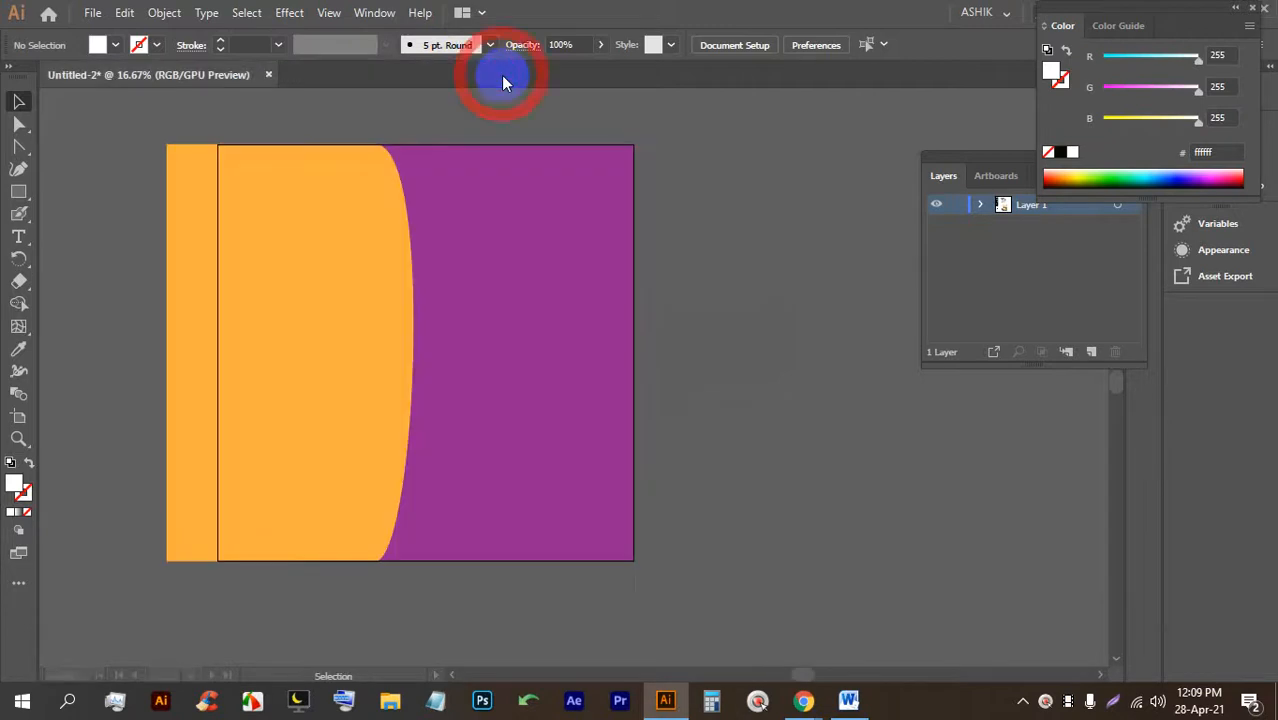
click(333, 355)
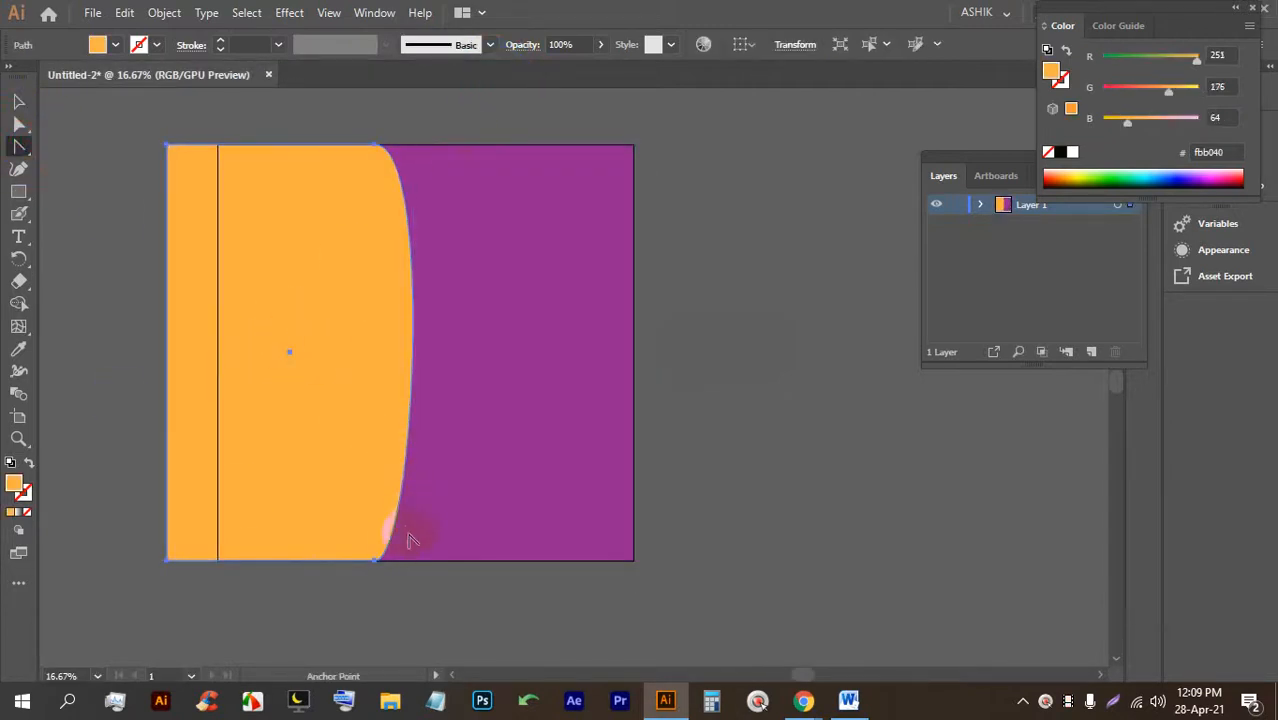
drag(370, 562, 315, 577)
key(ctrl+z)
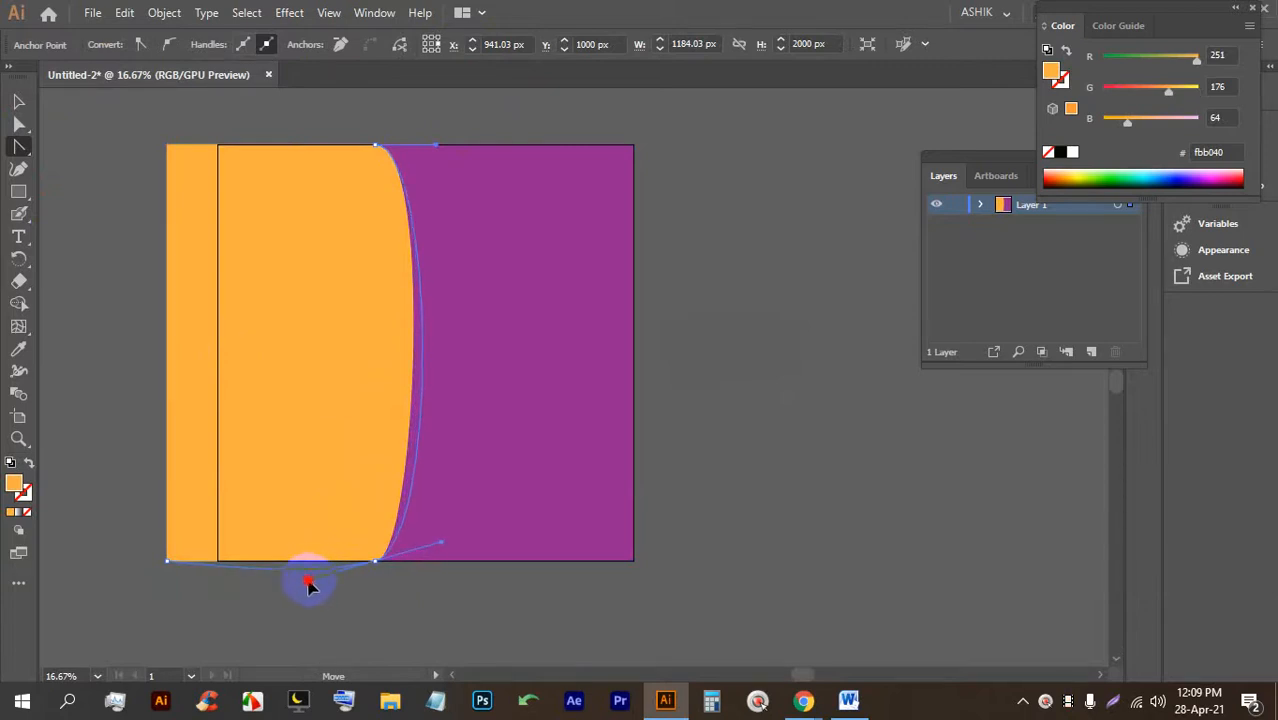
drag(305, 573, 303, 563)
key(ctrl+z)
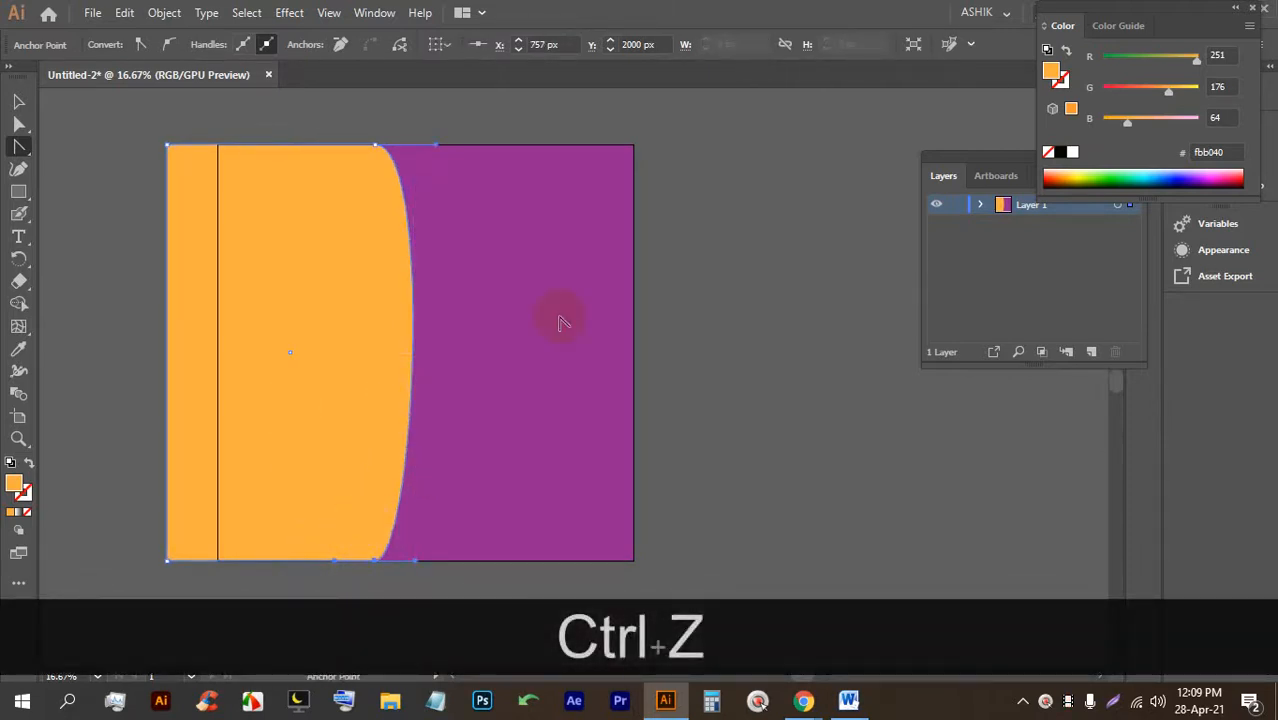
Draw a square over the purple background and clip the whole design to it.
click(19, 101)
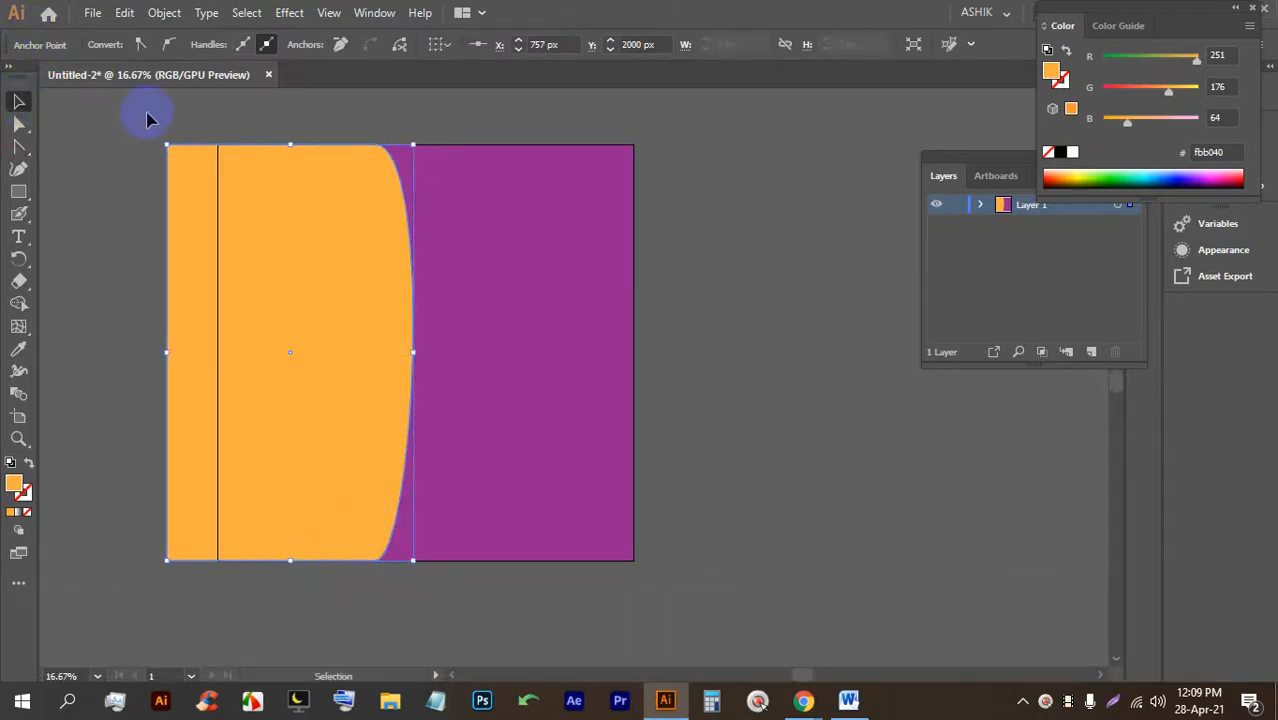
click(696, 273)
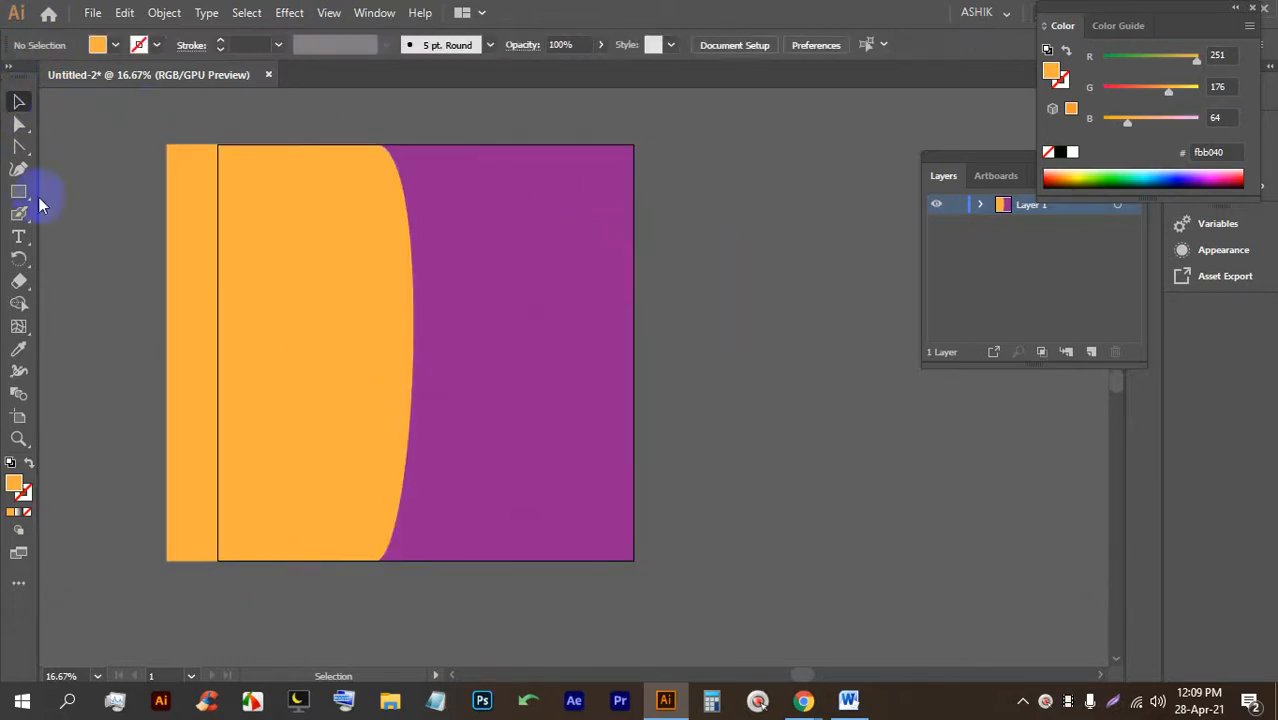
drag(220, 145, 634, 559)
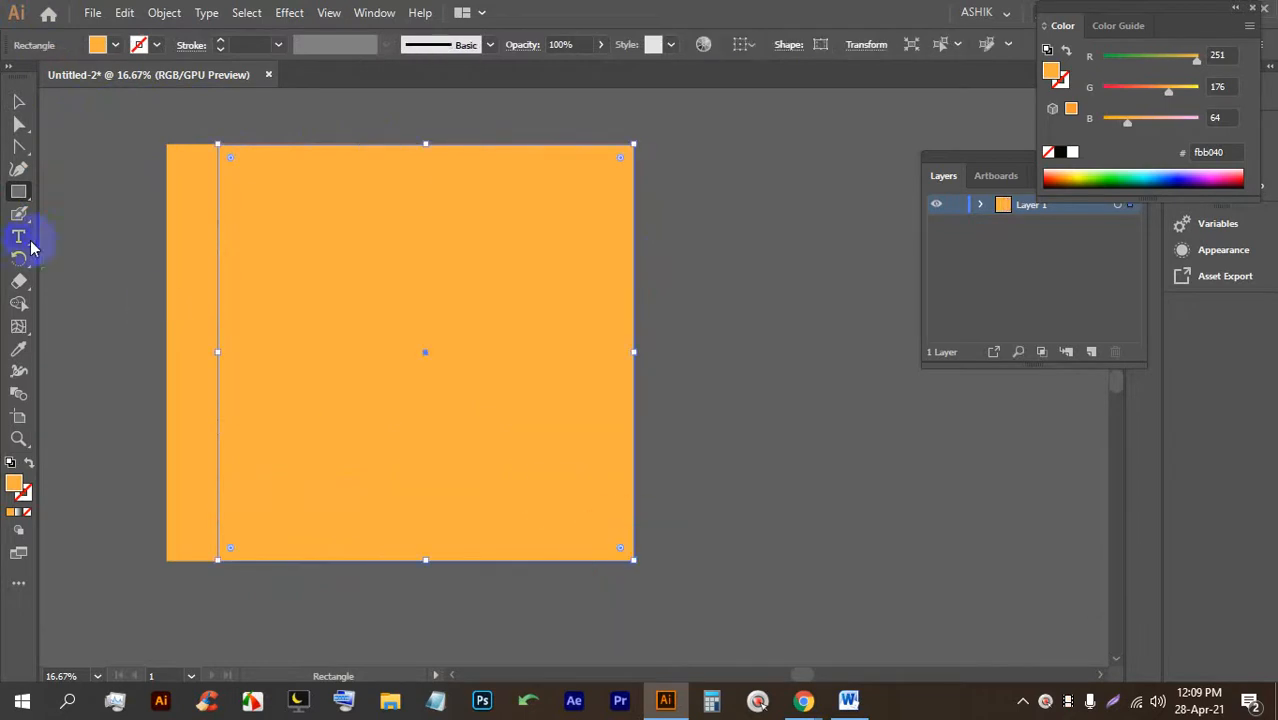
click(19, 102)
drag(125, 128, 543, 411)
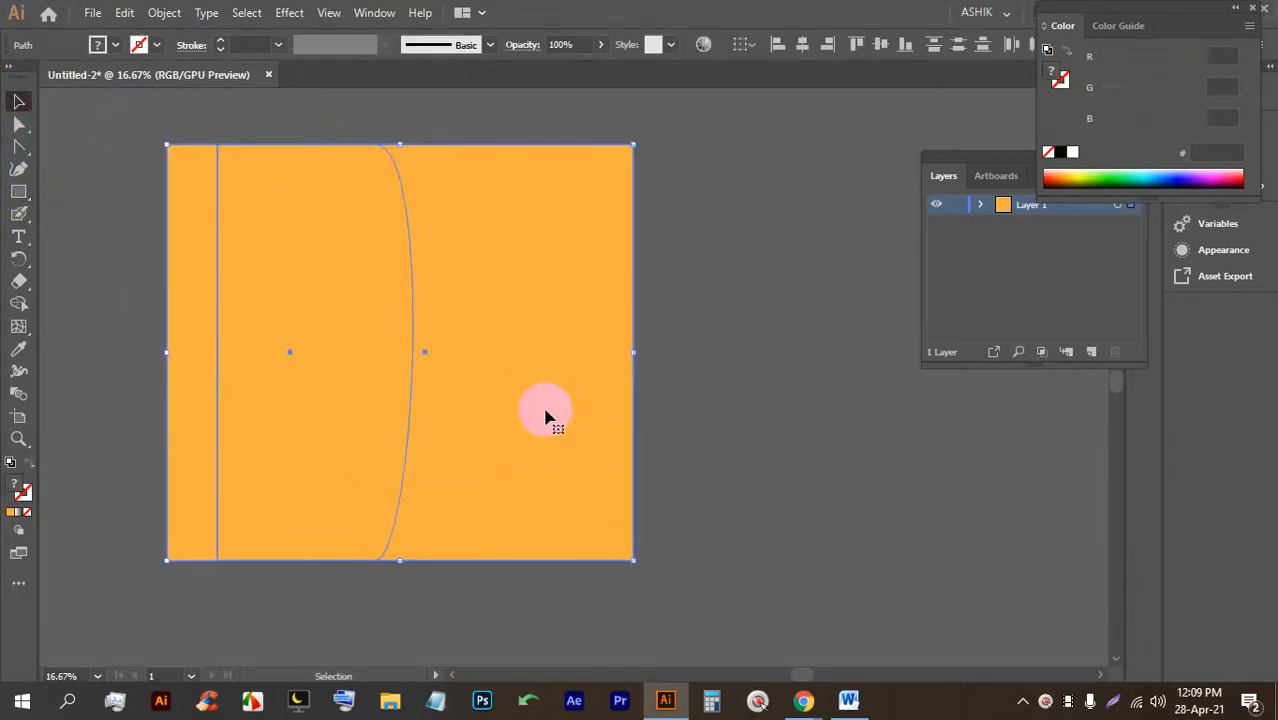
key(ctrl+7)
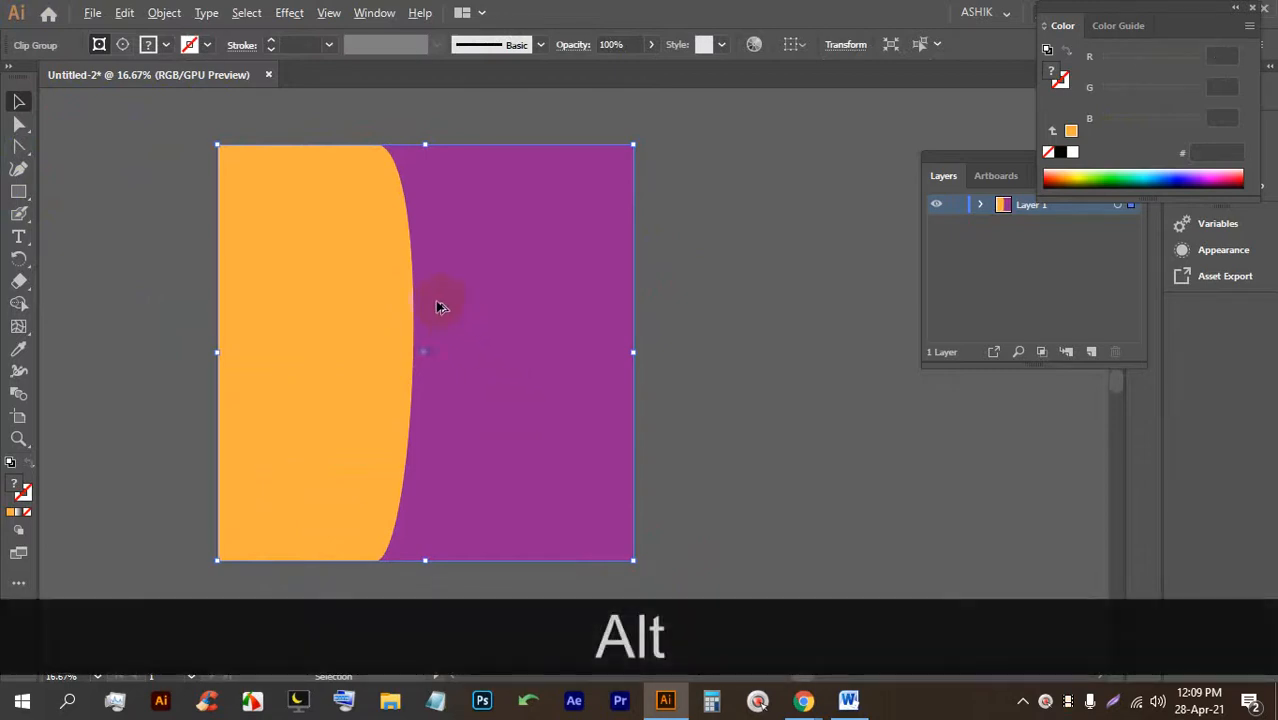
scroll(415, 297, up, 1)
scroll(432, 260, down, 1)
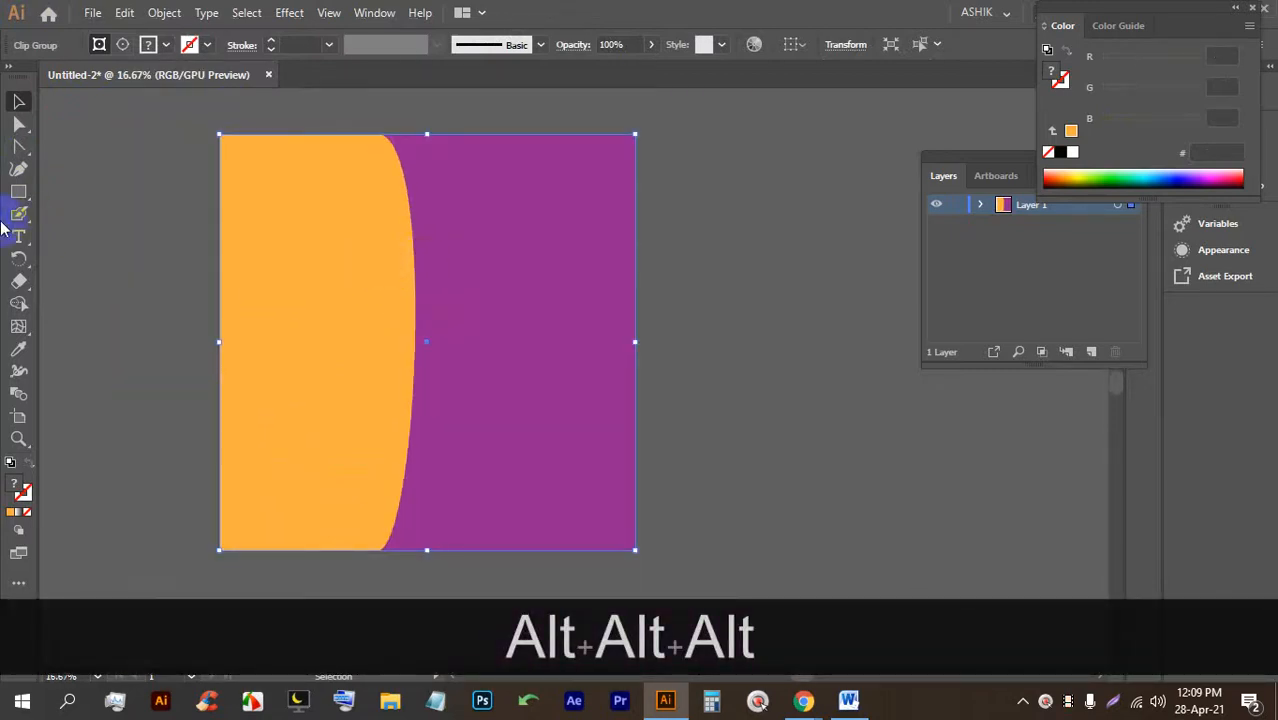
Draw a new closed blob shape with the Curvature tool over the panel boundary.
click(18, 172)
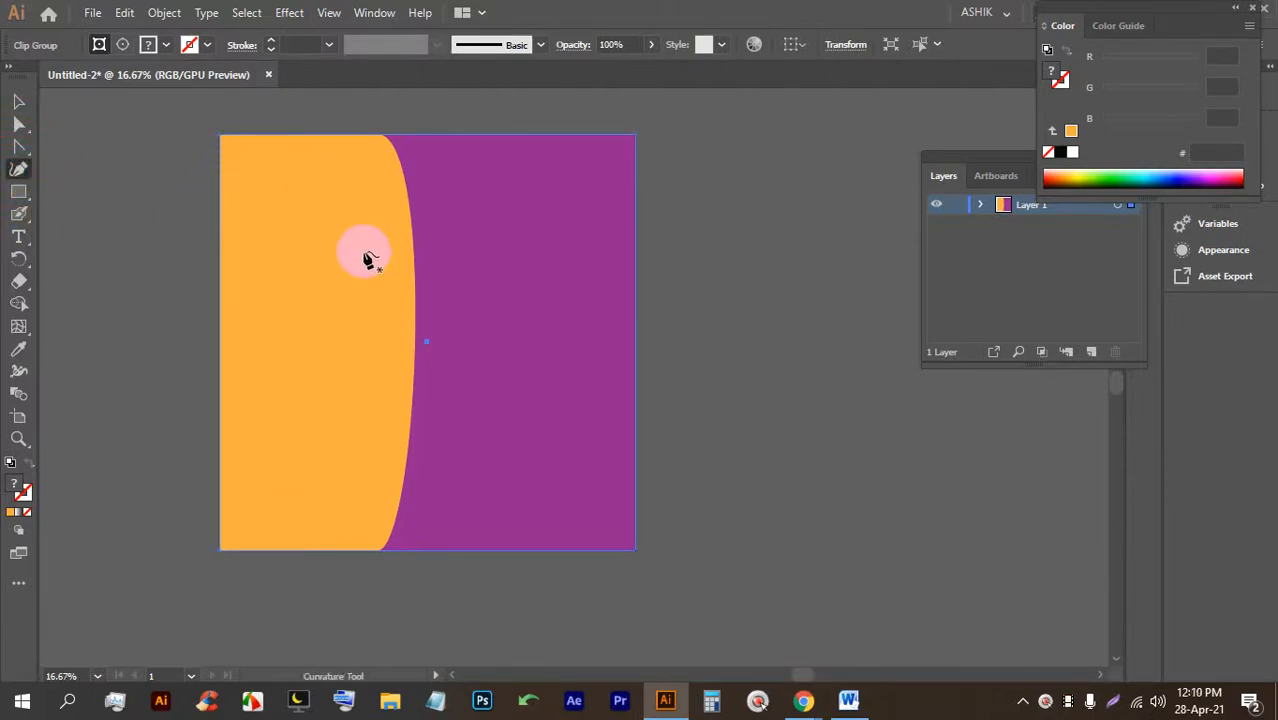
click(344, 209)
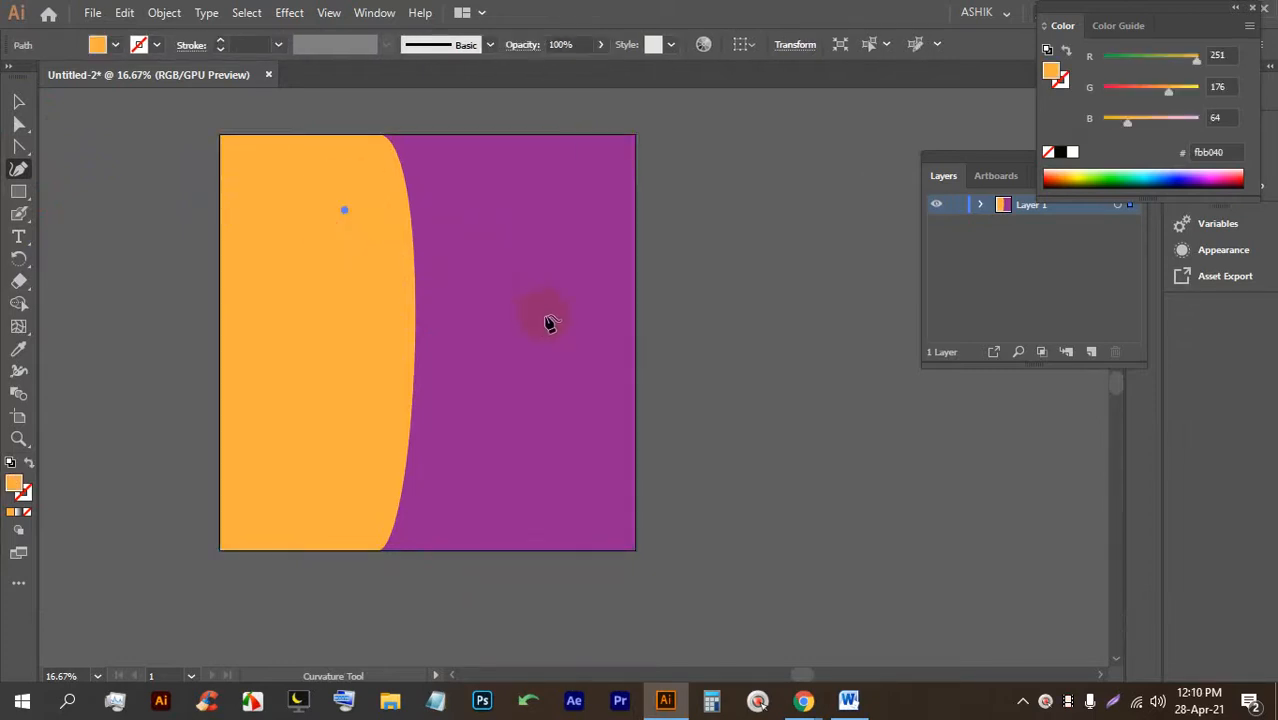
click(360, 472)
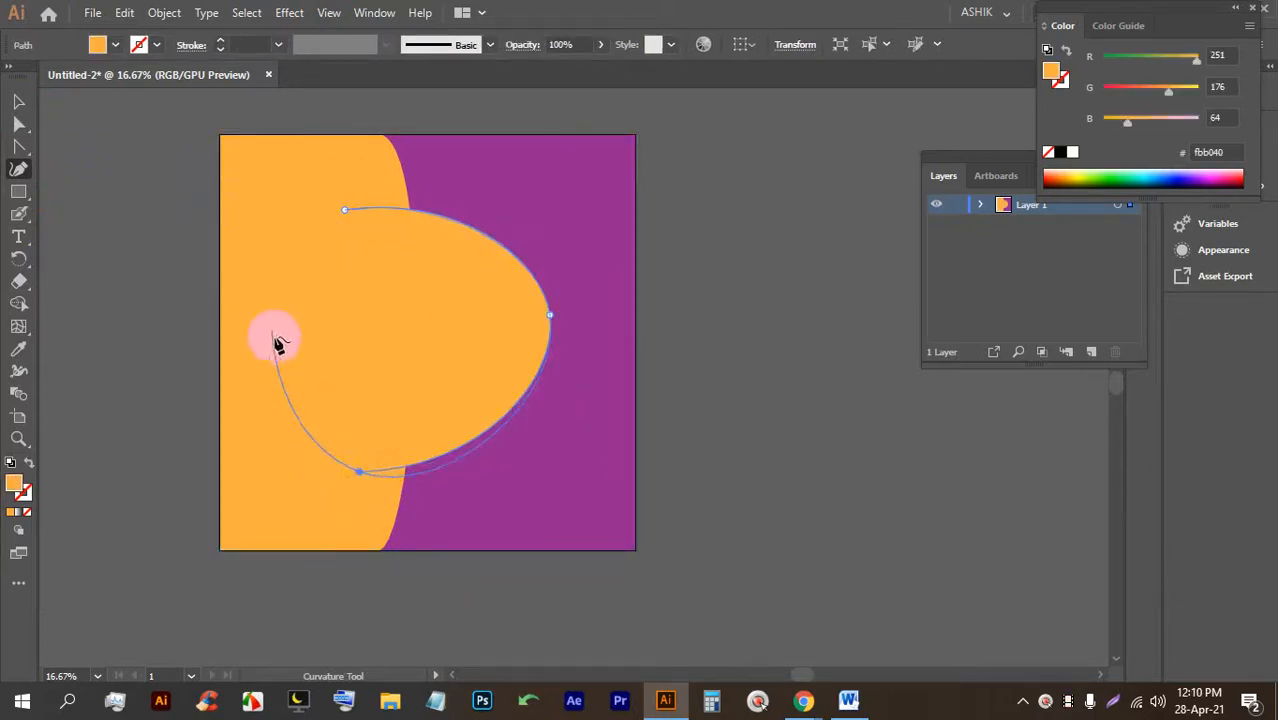
click(344, 210)
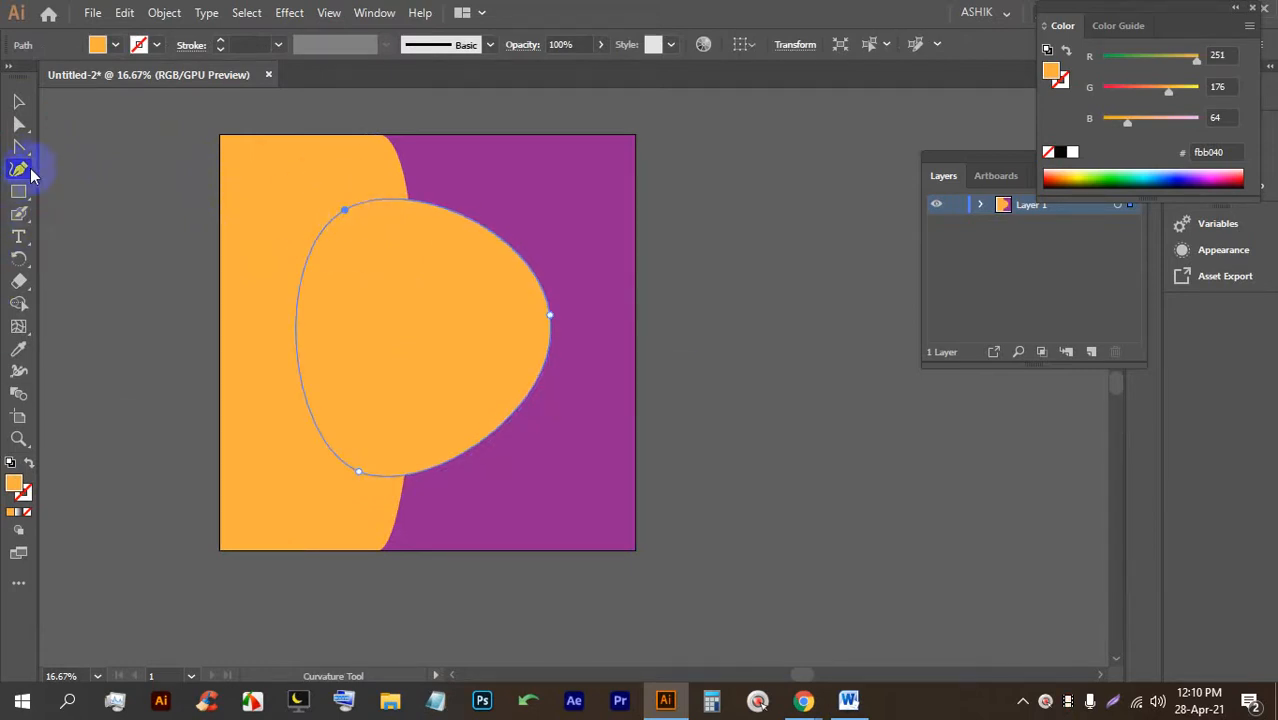
click(19, 103)
click(445, 245)
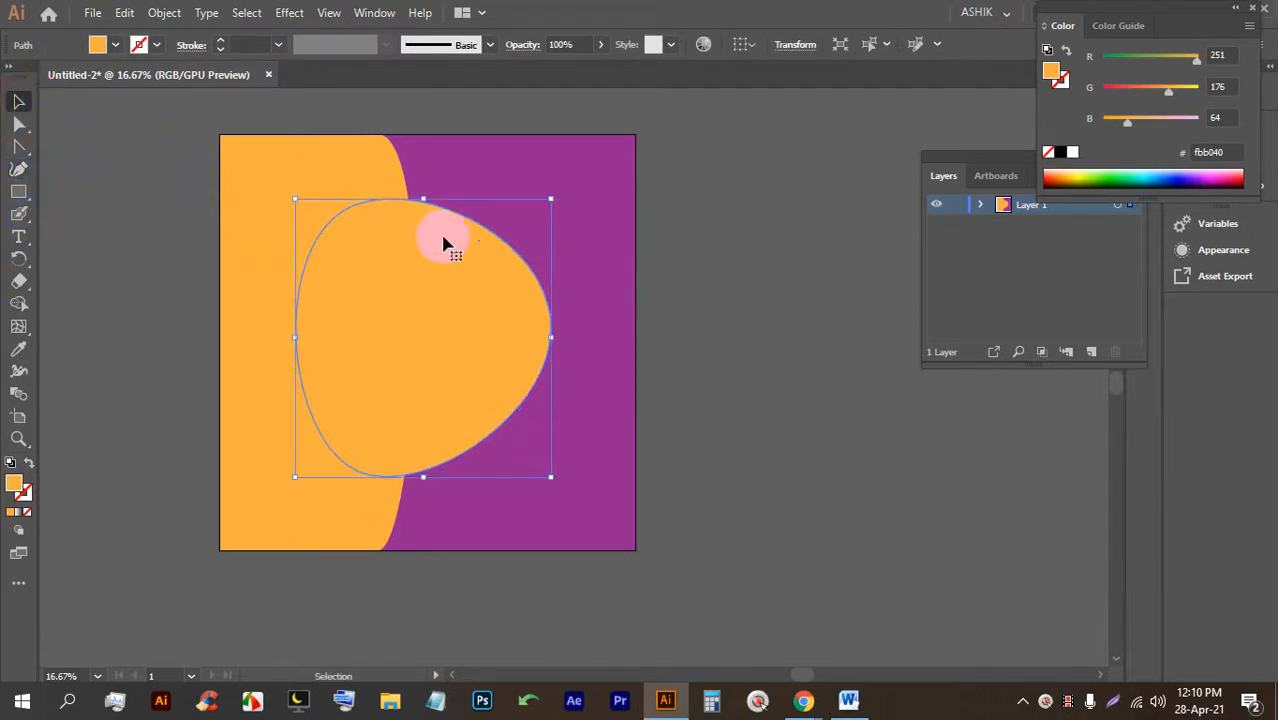
Smooth the blob's right point into a curve and push it outward to widen it.
click(17, 147)
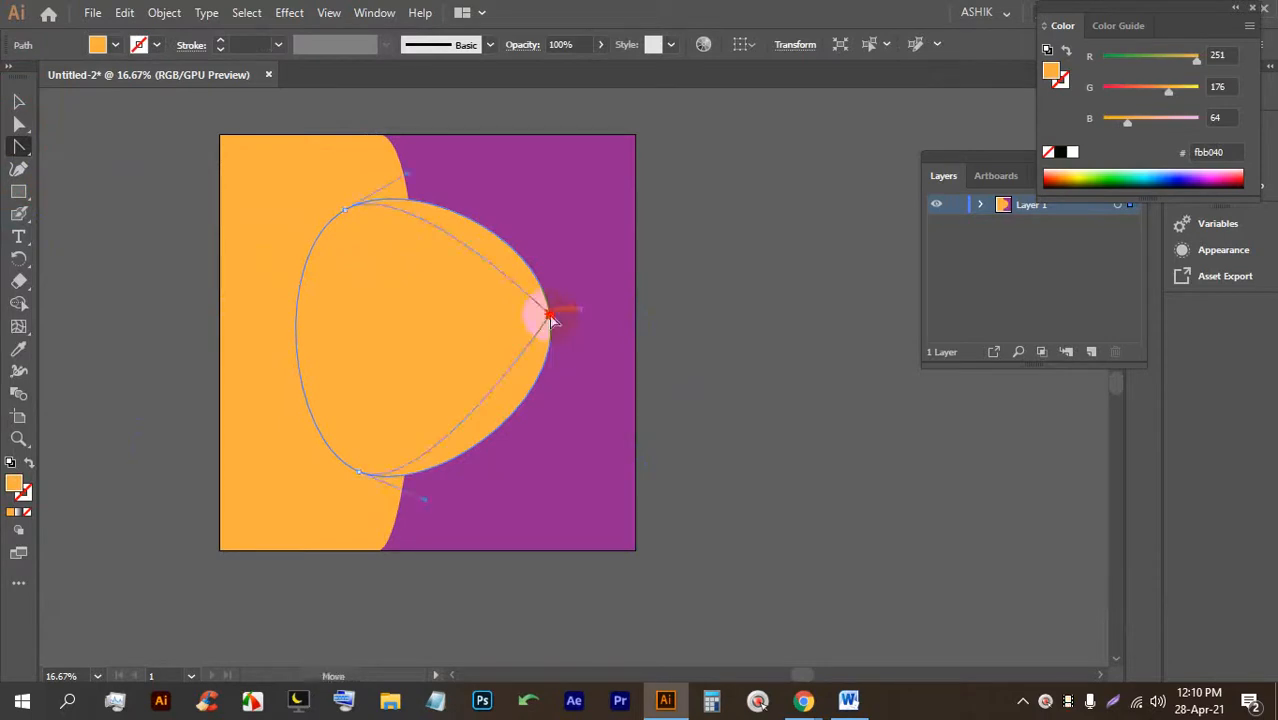
drag(544, 316, 548, 417)
click(548, 320)
click(548, 317)
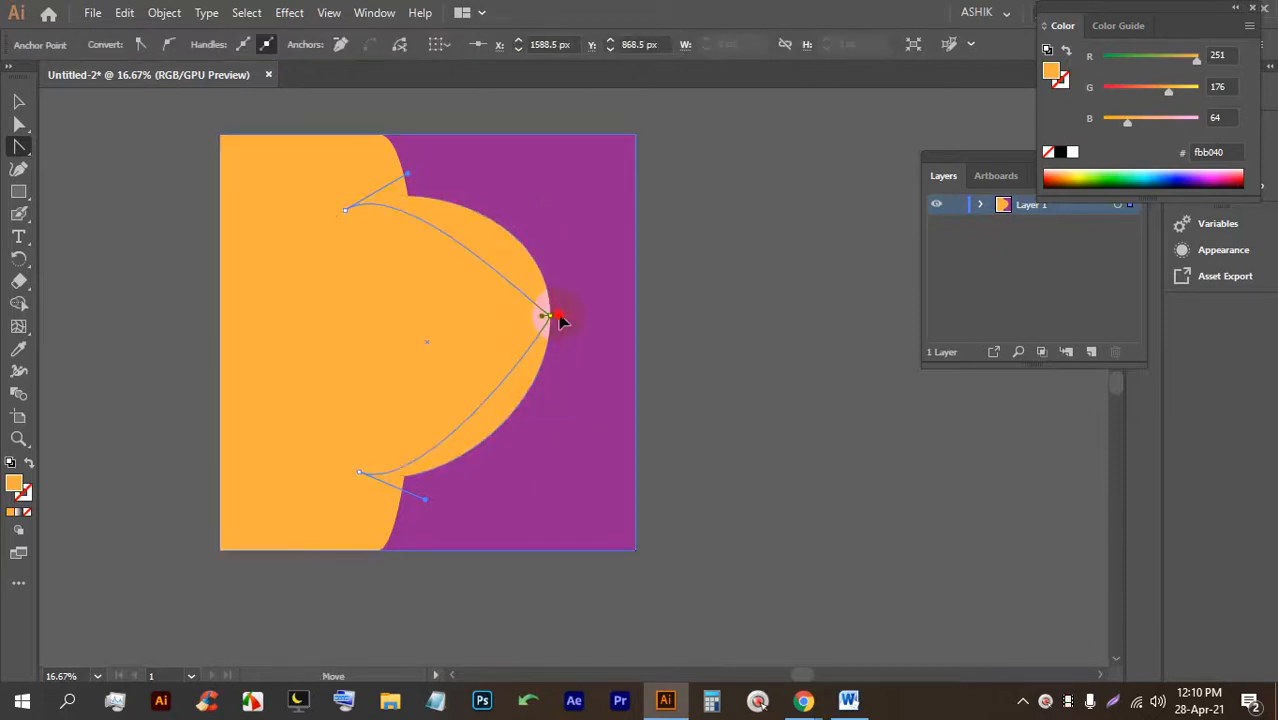
key(ctrl+z)
click(20, 125)
click(625, 318)
drag(555, 322, 573, 324)
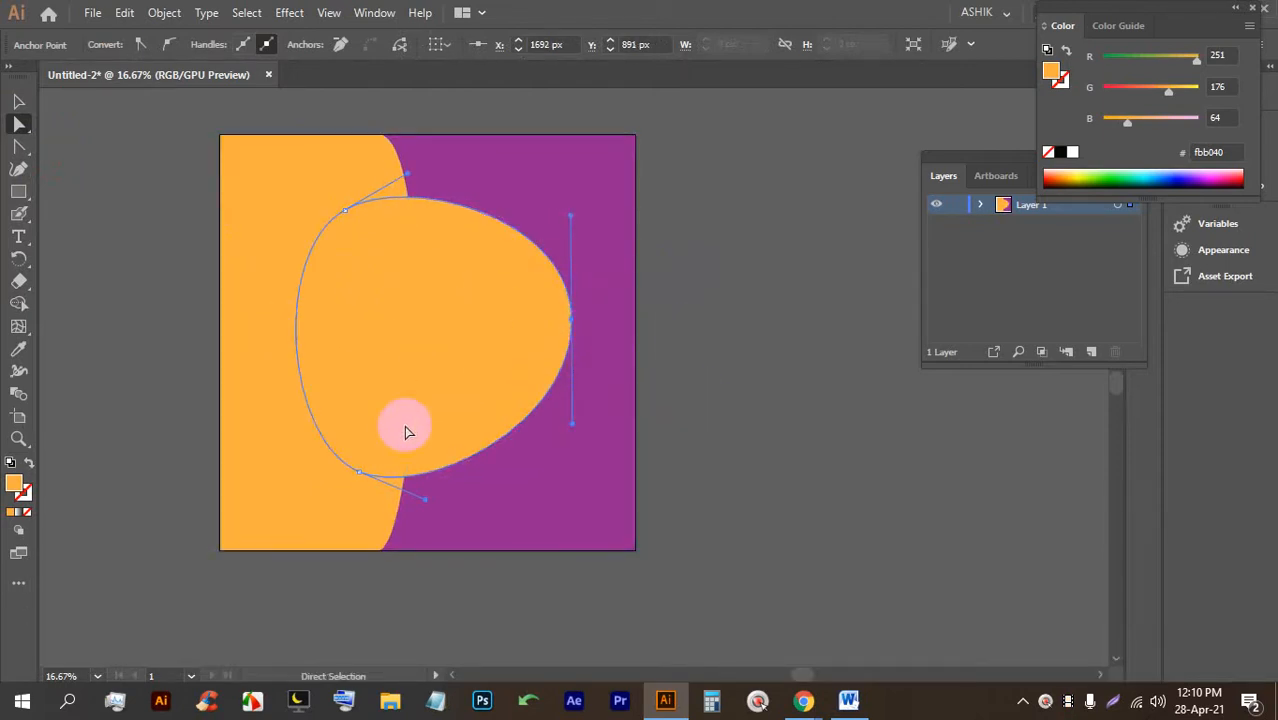
Nudge the blob down and reshape its bottom-left anchor into a smooth curve.
click(19, 101)
click(707, 292)
drag(428, 354, 490, 370)
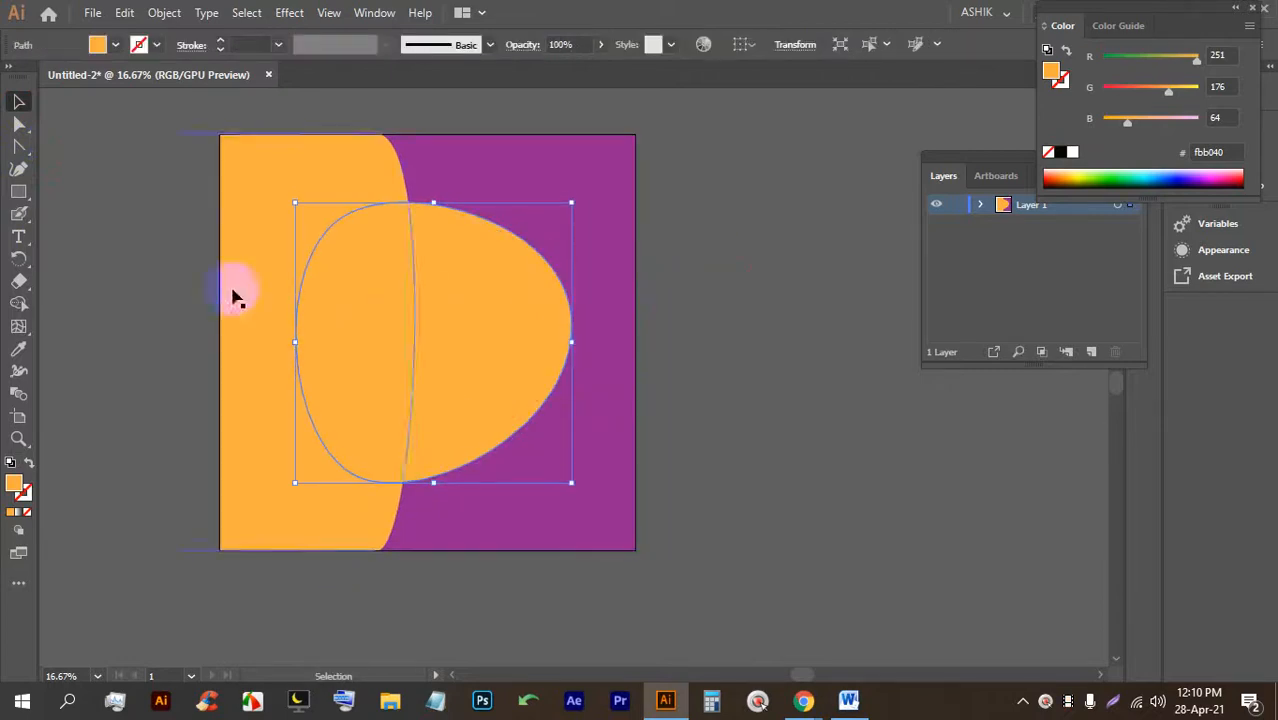
click(19, 146)
drag(358, 477, 350, 486)
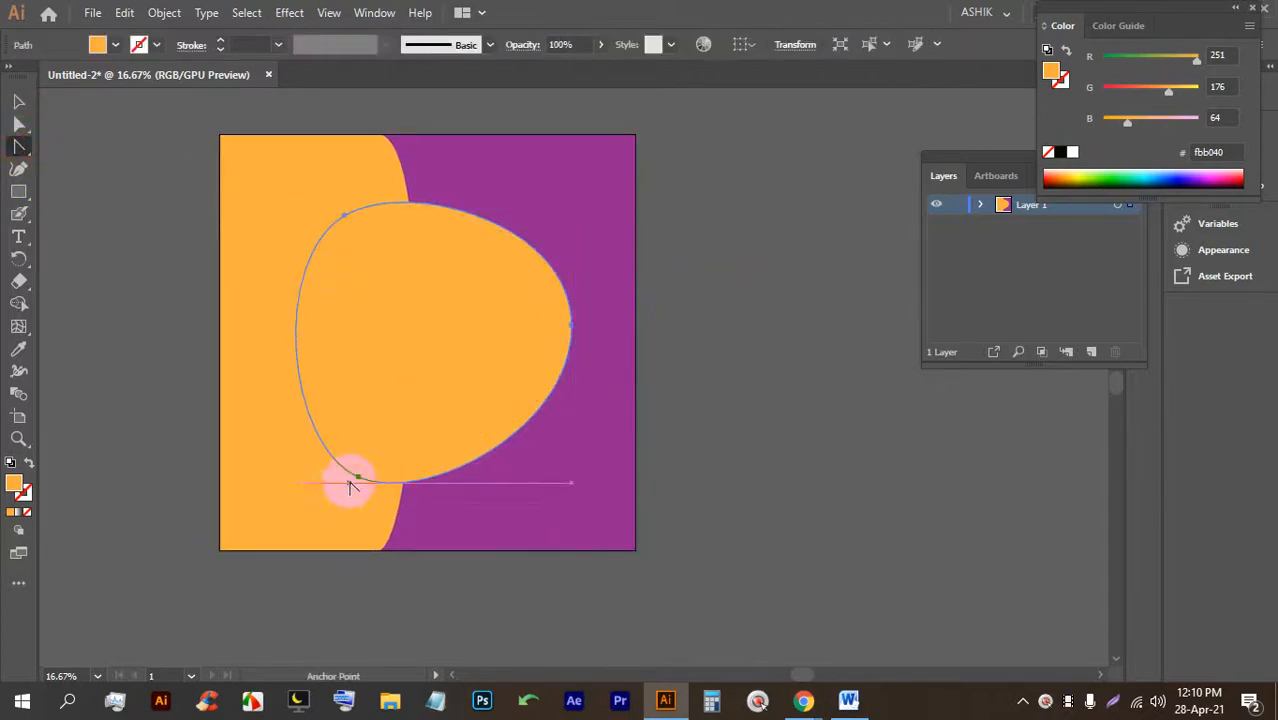
click(358, 477)
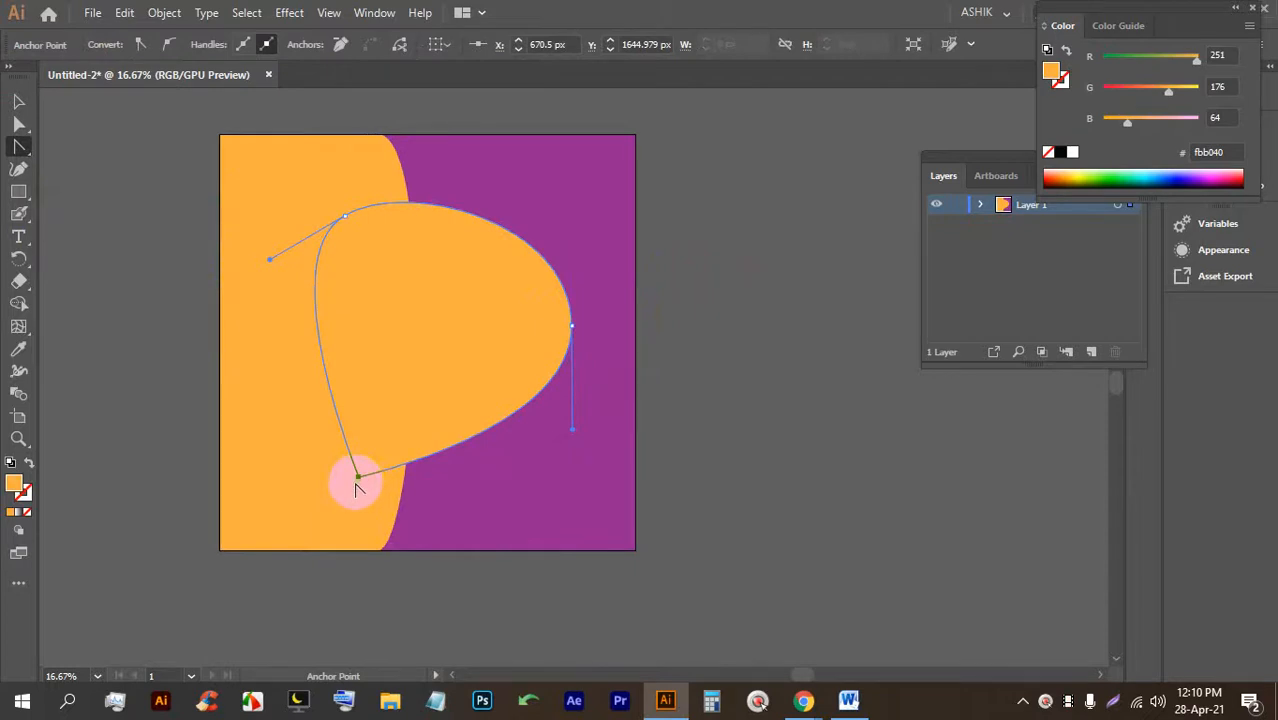
key(ctrl+z)
key(ctrl+z)
drag(358, 478, 268, 446)
click(18, 102)
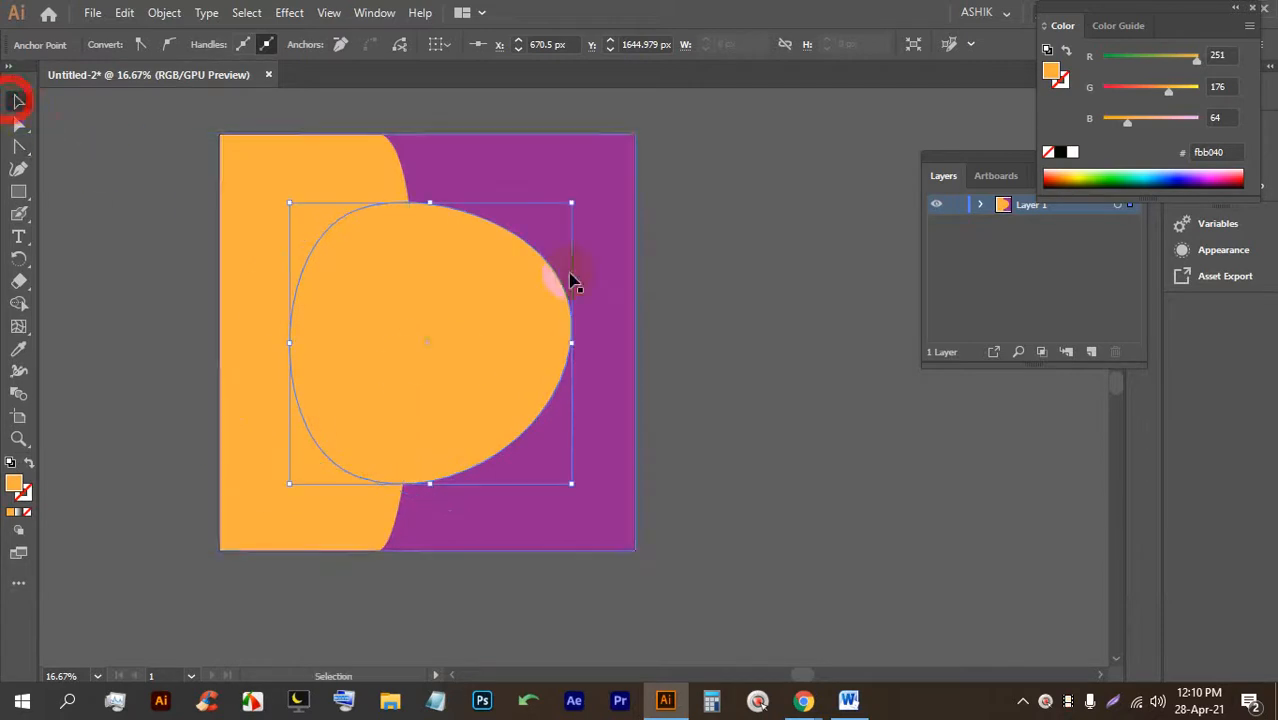
click(690, 290)
Shift the blob's top-left outline up and left with Direct Selection.
click(475, 316)
click(18, 124)
click(323, 216)
click(305, 194)
drag(338, 214, 326, 208)
Move the whole blob slightly up and right.
click(18, 101)
click(297, 171)
click(722, 271)
drag(518, 321, 525, 318)
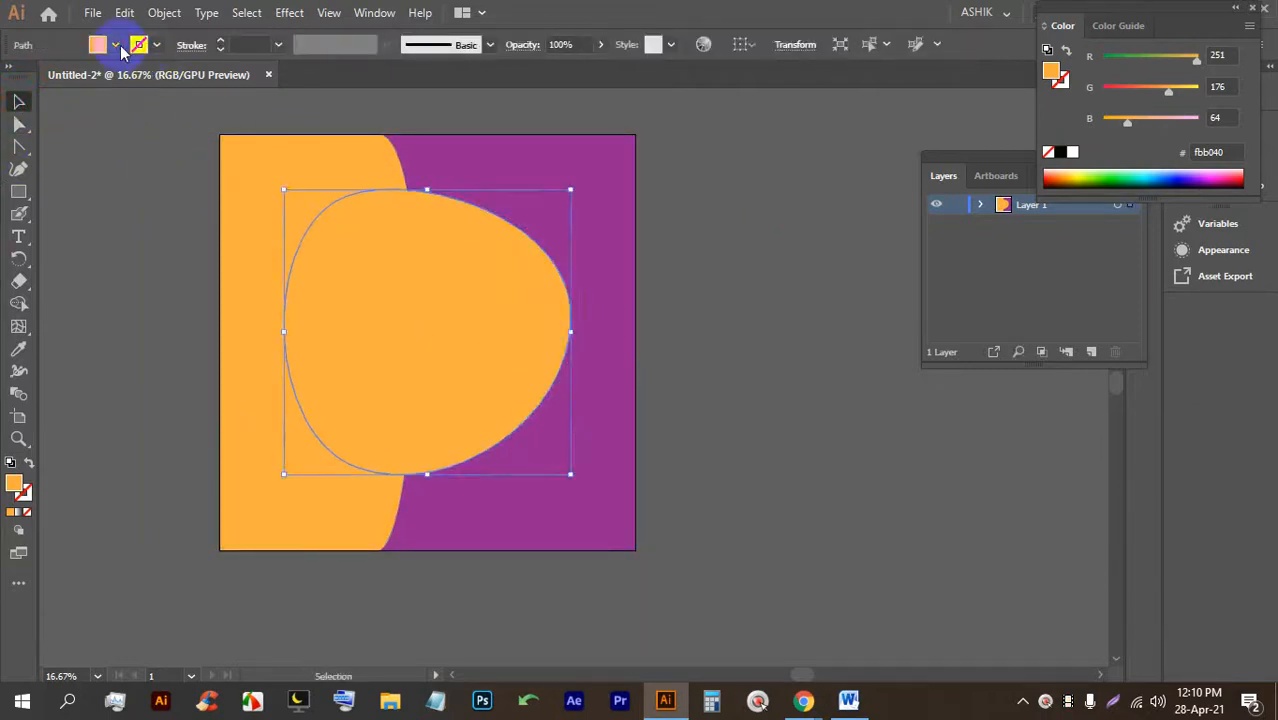
Change the blob's fill to red #ed1c24 and reposition it slightly.
click(97, 44)
click(128, 78)
click(735, 338)
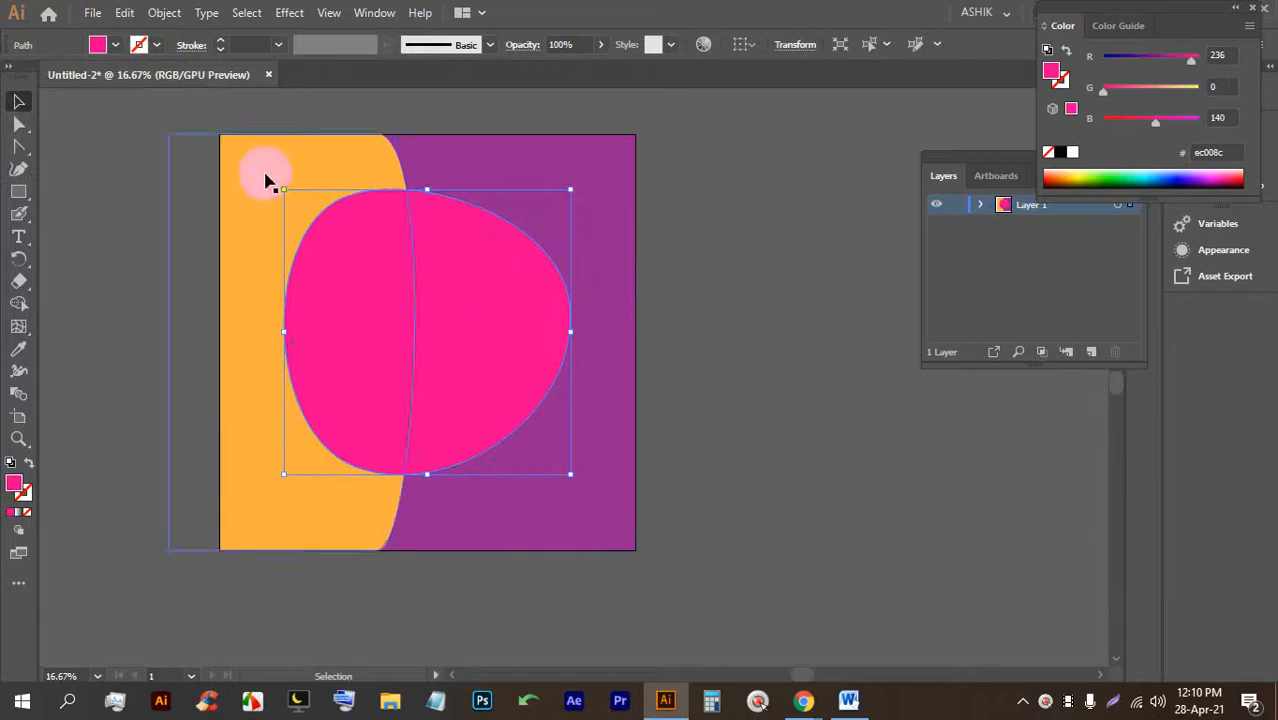
click(100, 44)
click(66, 77)
click(764, 320)
drag(505, 325, 502, 331)
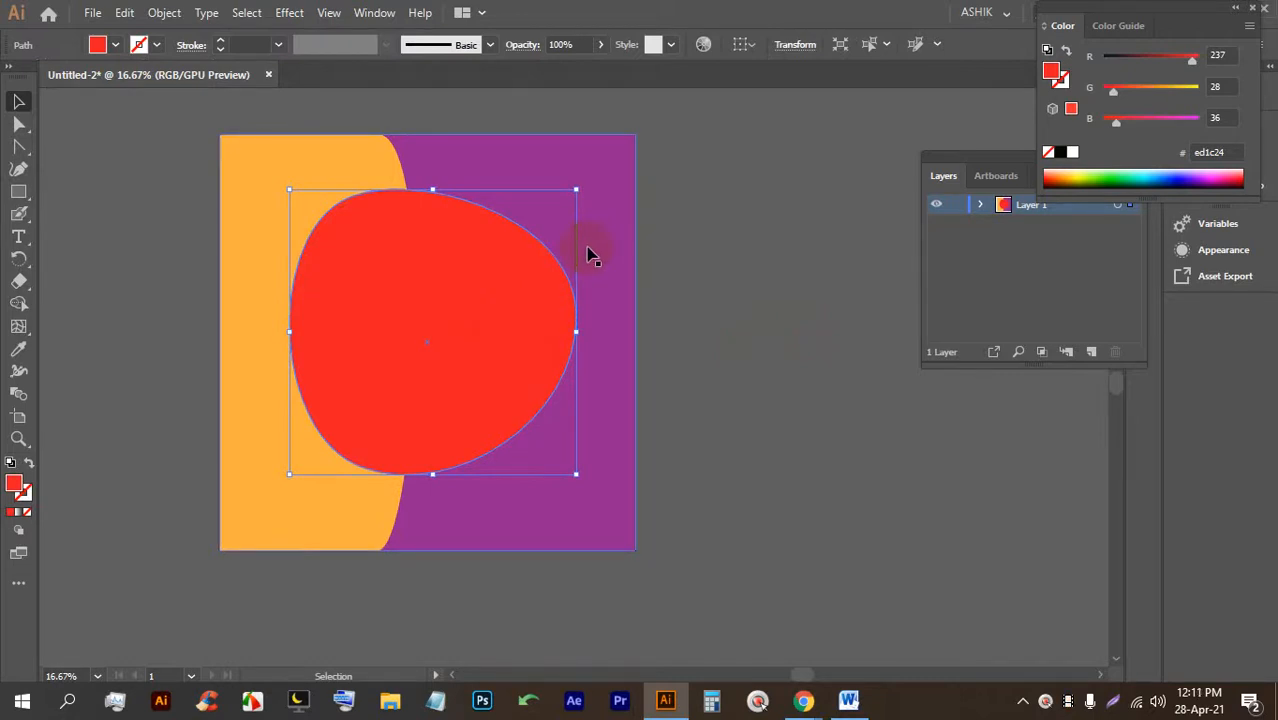
click(722, 288)
click(466, 321)
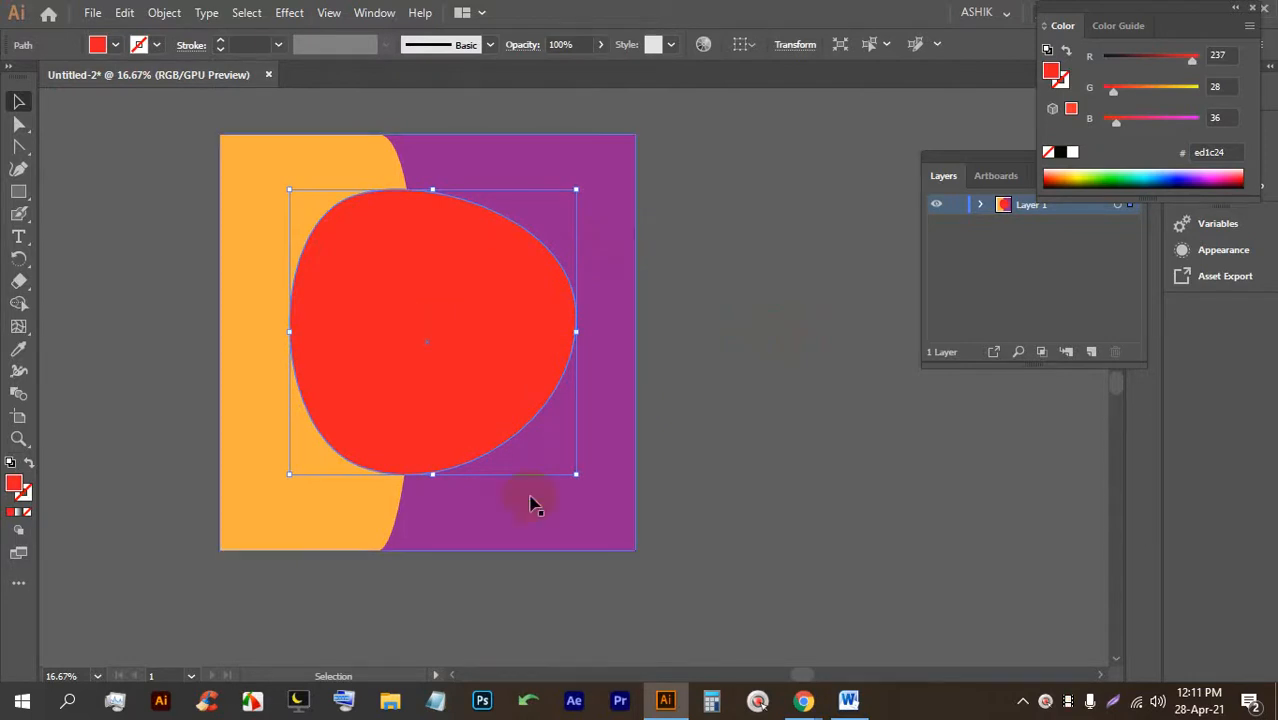
Enlarge the red blob around its centre and paste a copy in front.
drag(575, 478, 585, 496)
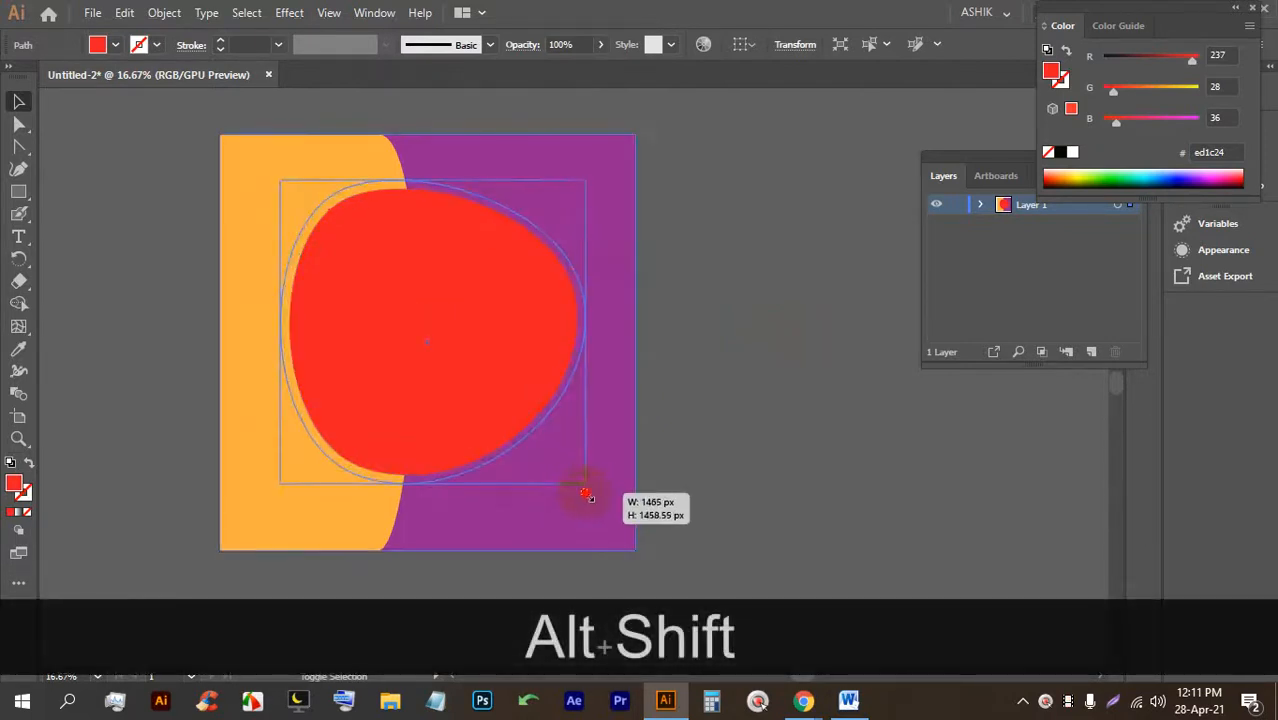
click(733, 402)
click(497, 340)
key(ctrl+c)
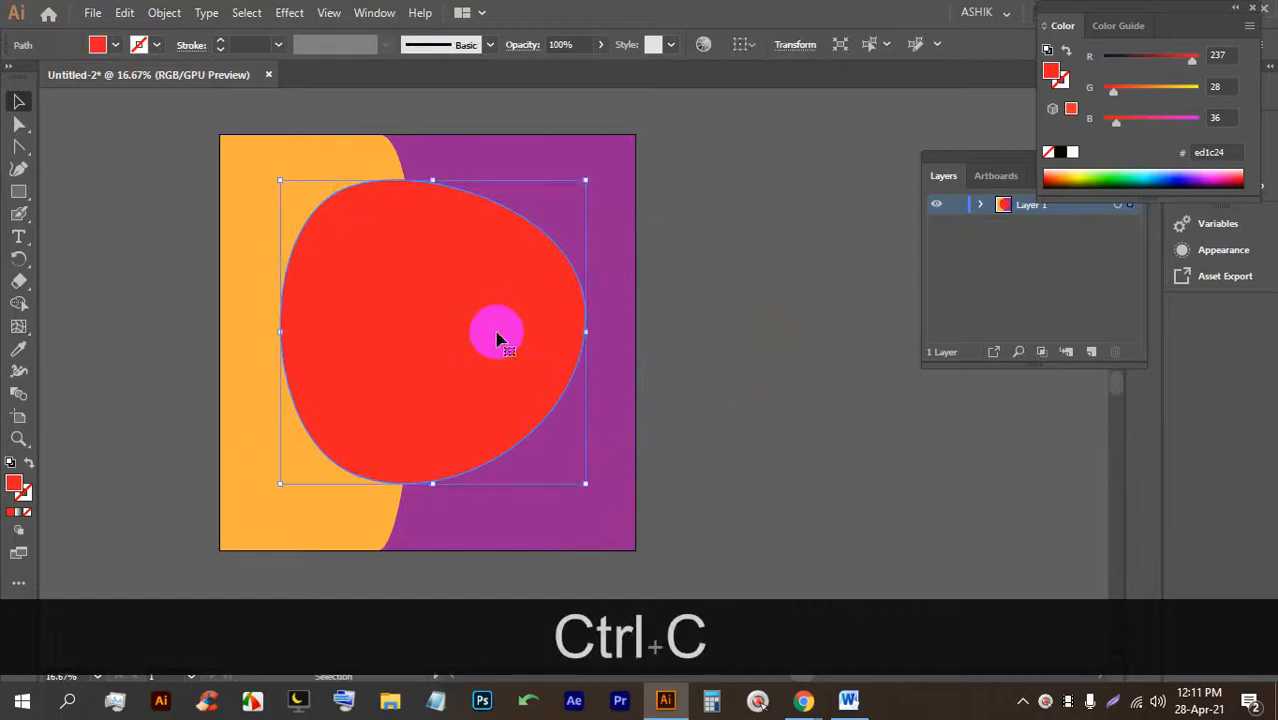
key(ctrl+f)
Shrink the pasted copy around its centre to sit inside the original.
click(799, 320)
click(434, 322)
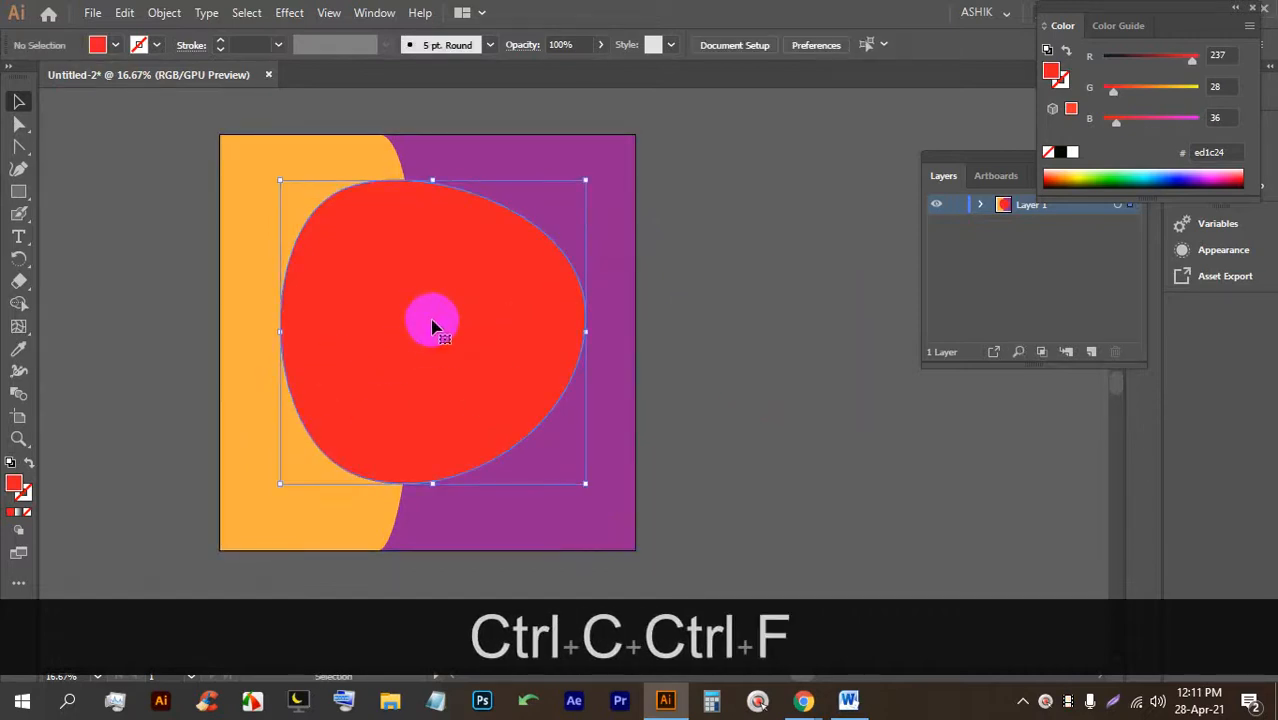
drag(430, 181, 427, 201)
click(731, 275)
click(480, 276)
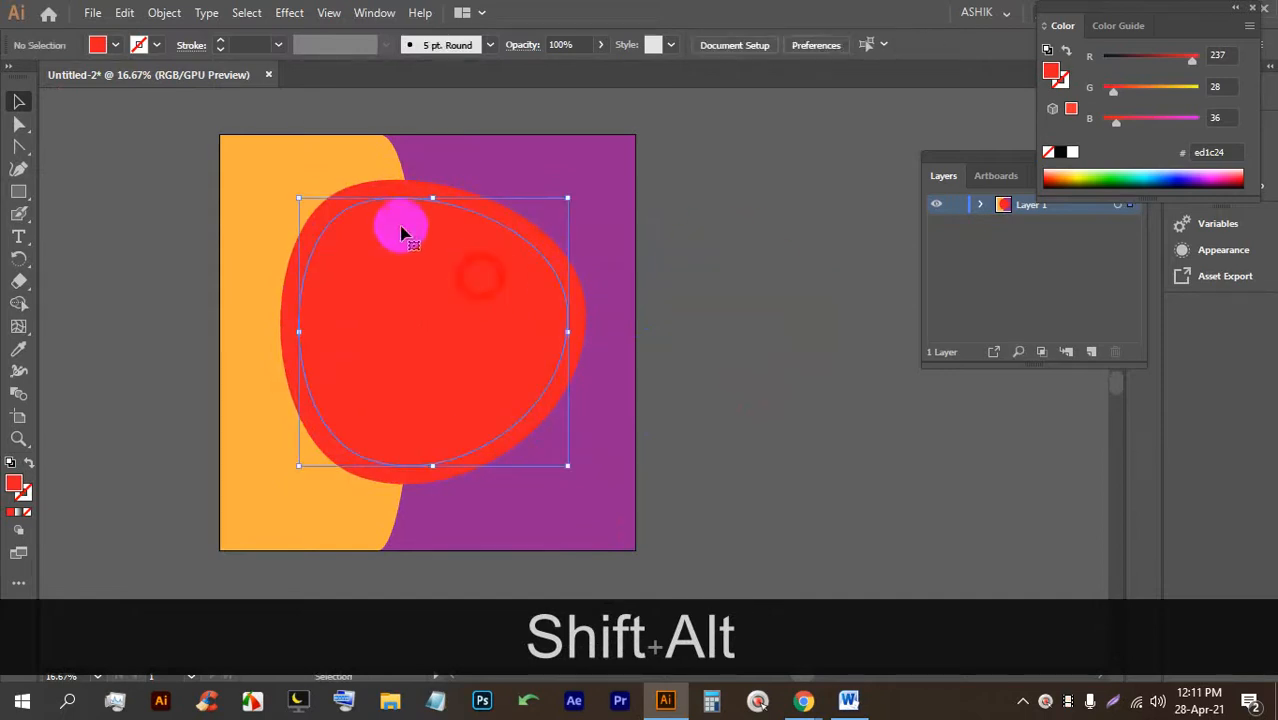
Fill the smaller inner copy with pink #ec008c.
click(116, 46)
click(127, 88)
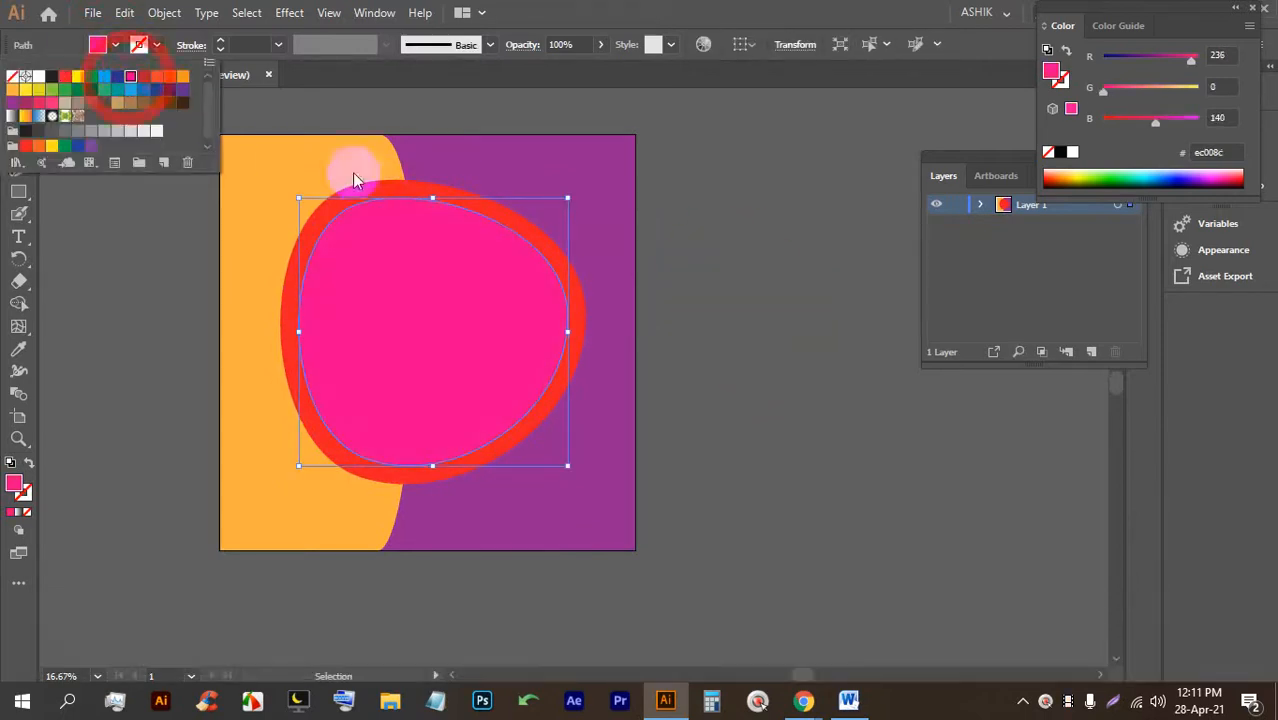
click(730, 302)
click(566, 258)
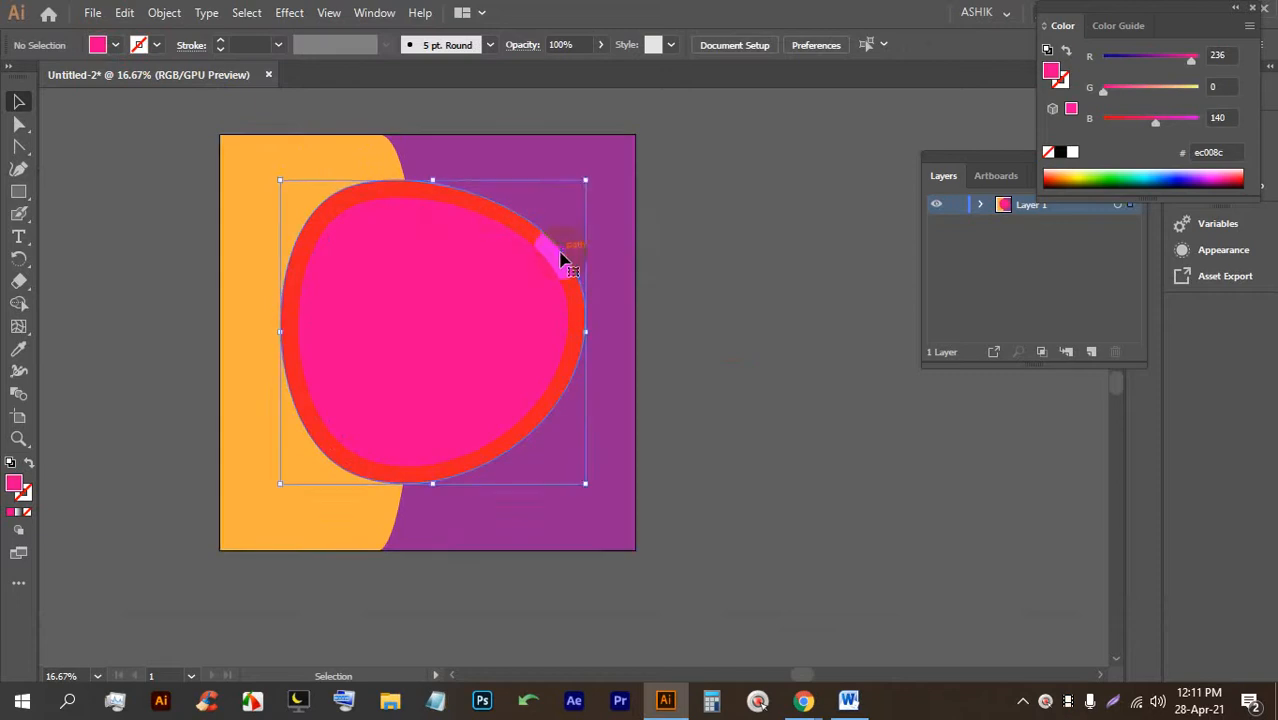
click(116, 46)
Remove the outer shape's fill and give its outline a 7 pt stroke.
click(14, 76)
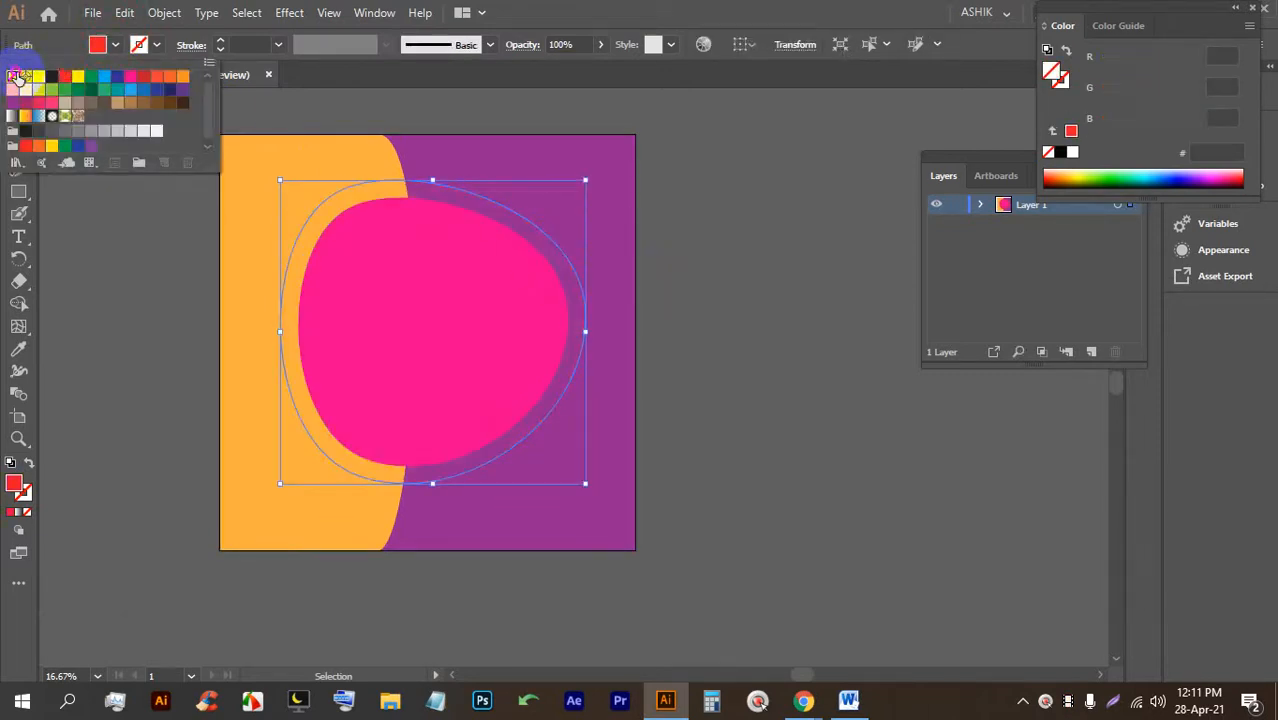
click(219, 41)
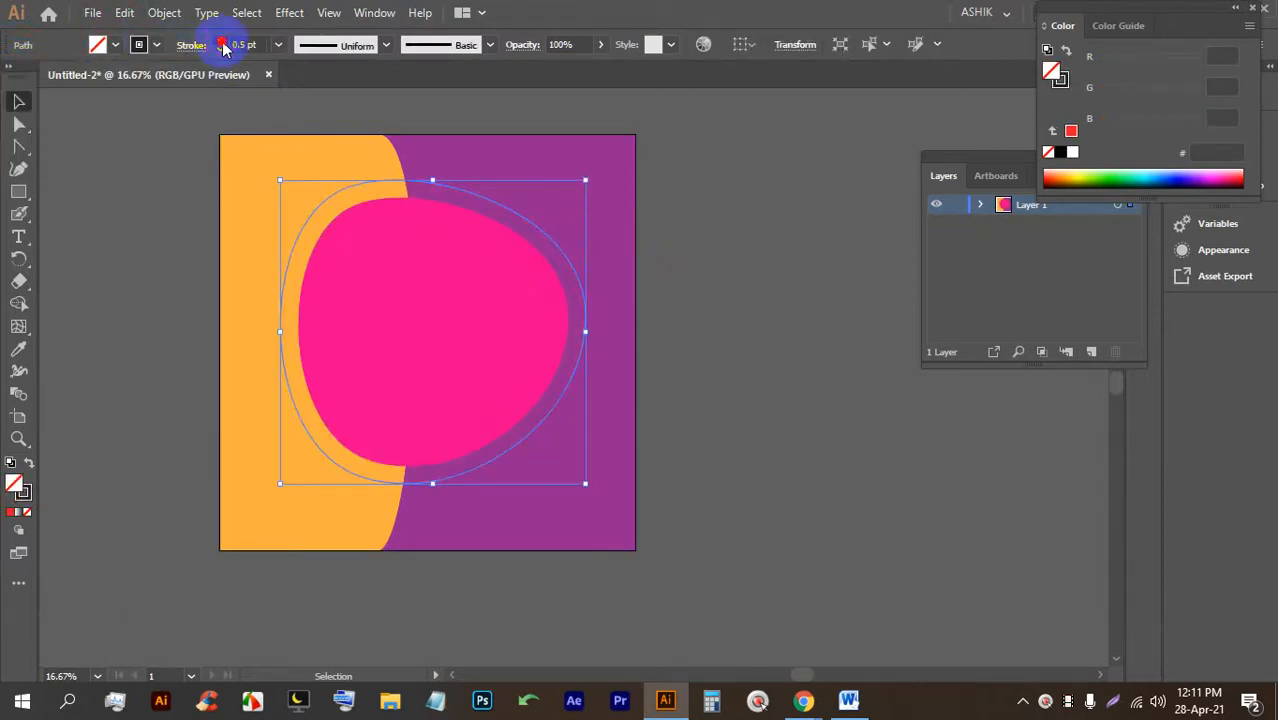
click(677, 263)
click(337, 188)
click(357, 186)
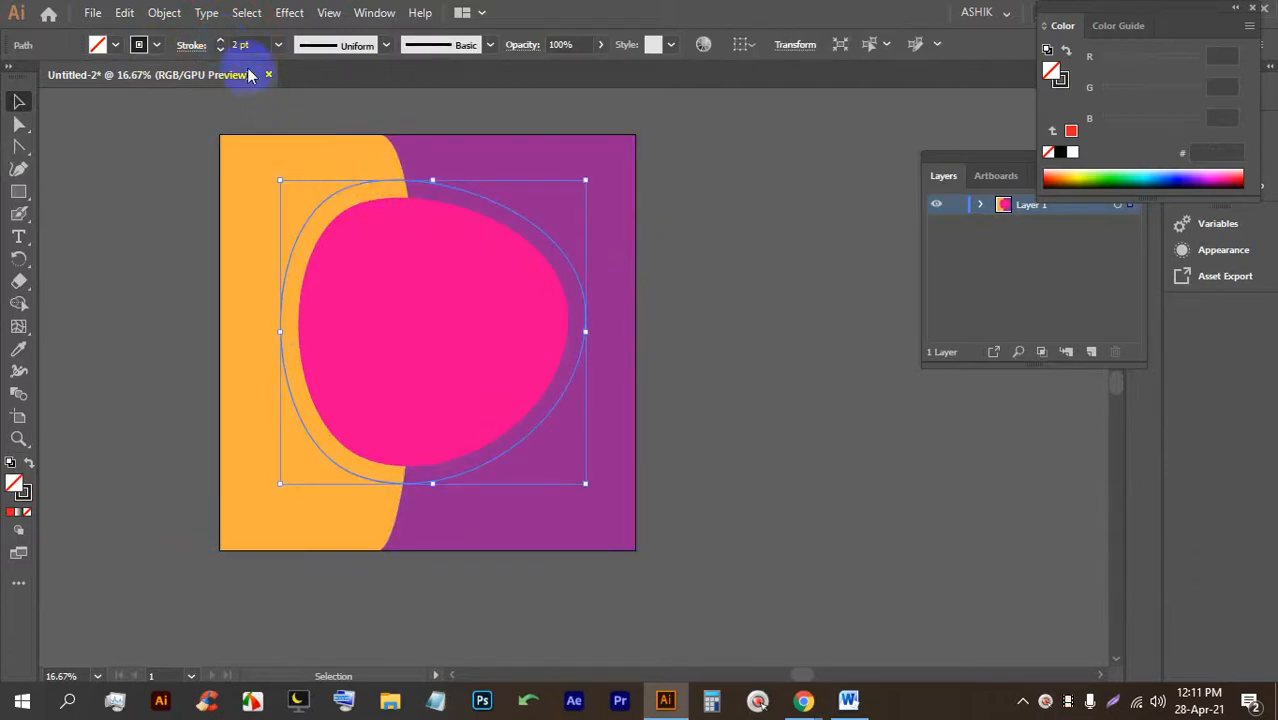
Make the outer outline's stroke white.
click(157, 45)
click(32, 78)
click(844, 266)
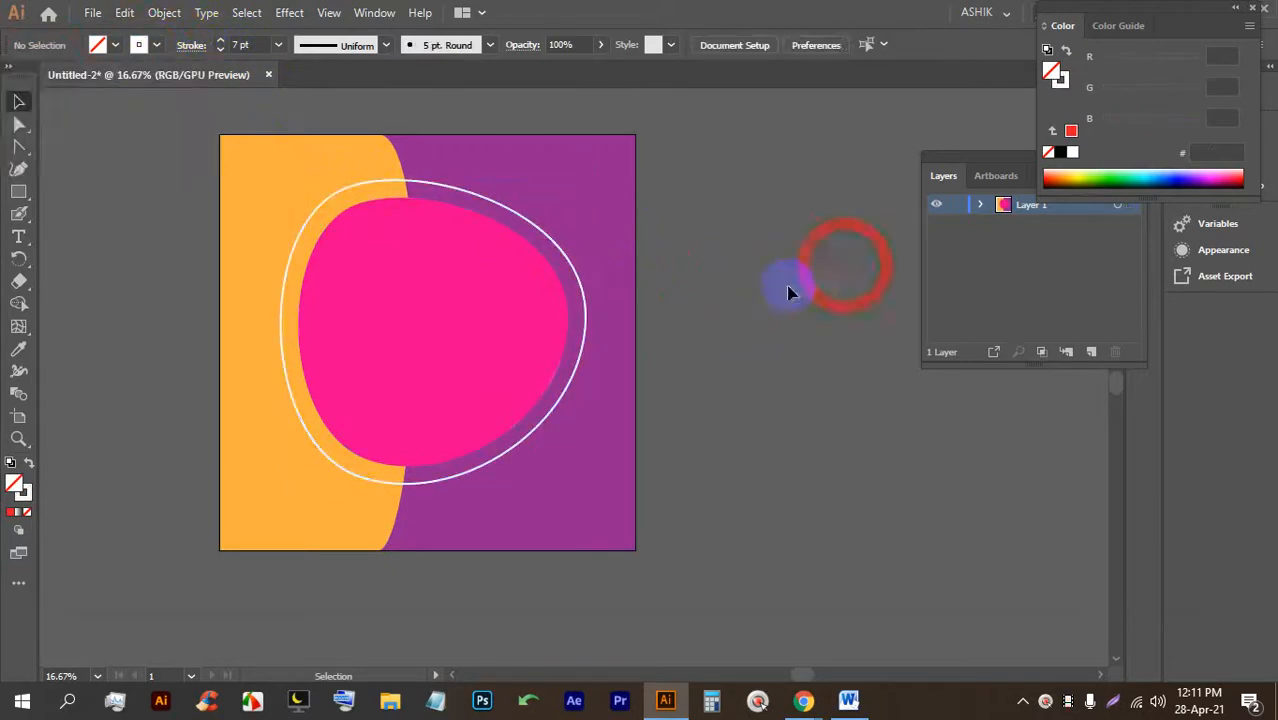
click(391, 186)
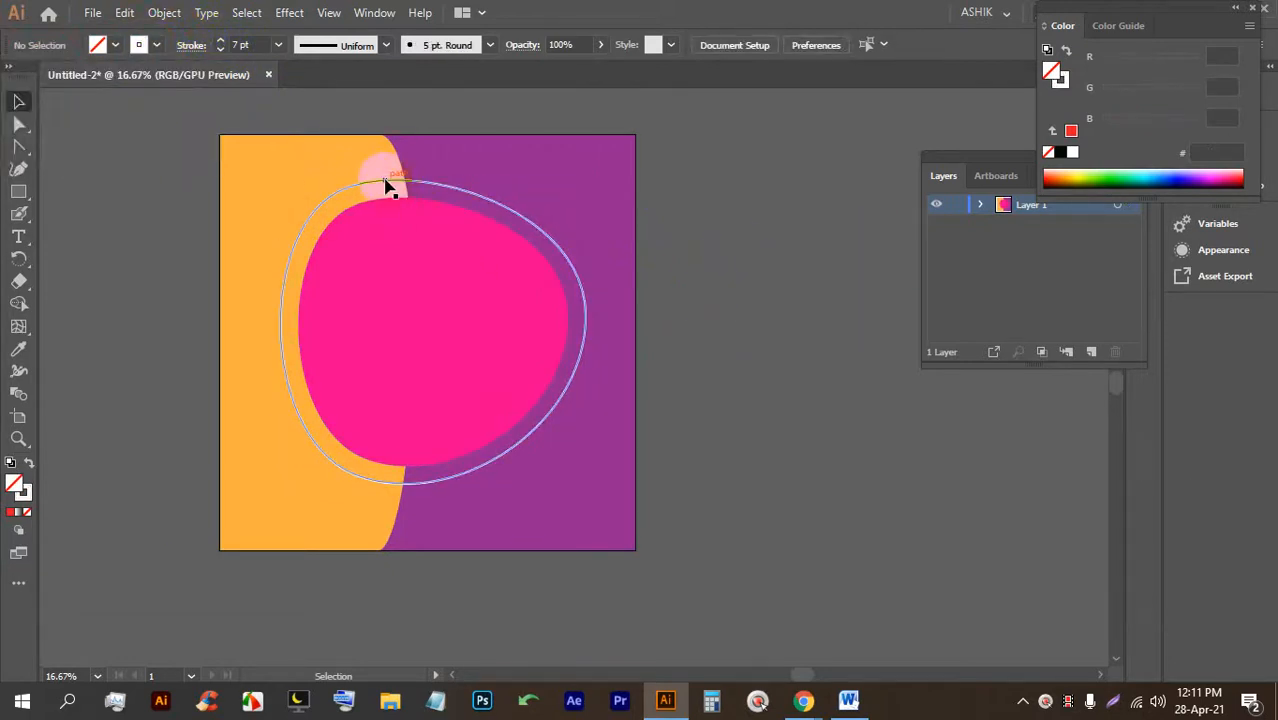
click(193, 46)
Make the white outline a dashed line with slightly longer dashes.
click(35, 176)
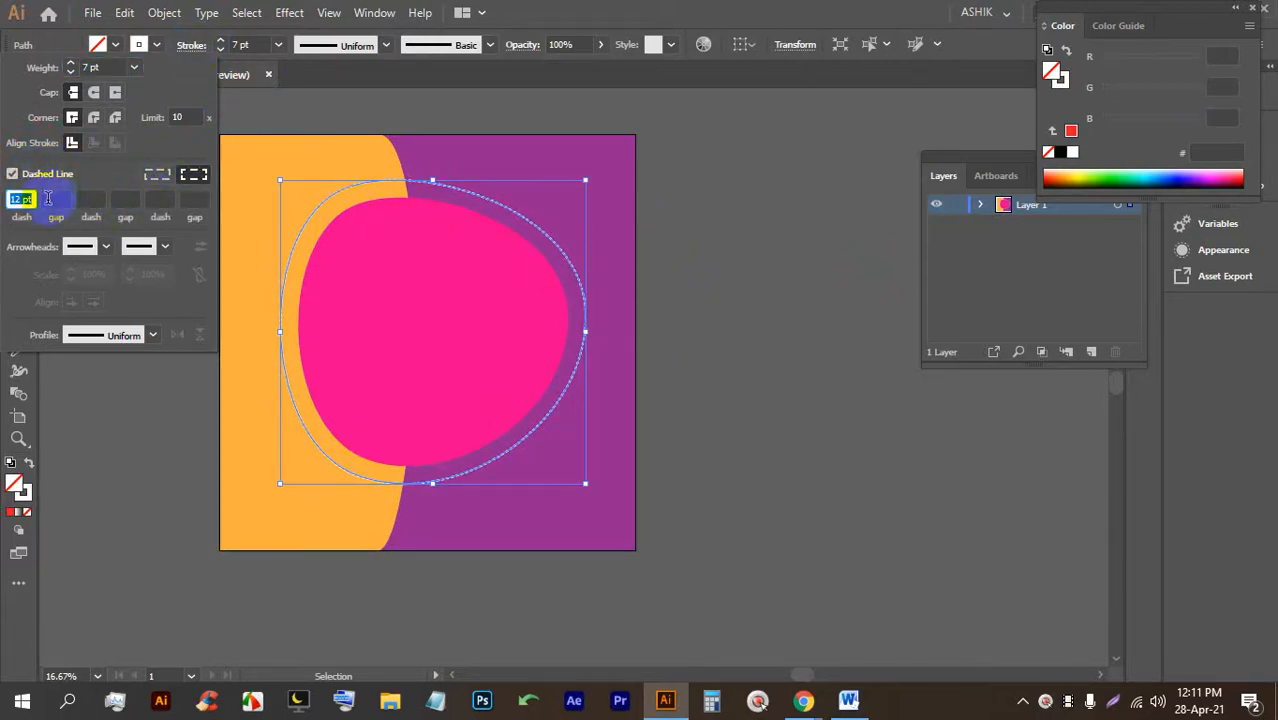
key(Up)
key(Up)
key(Up)
key(Up)
key(Up)
key(Up)
key(Up)
key(Up)
key(Up)
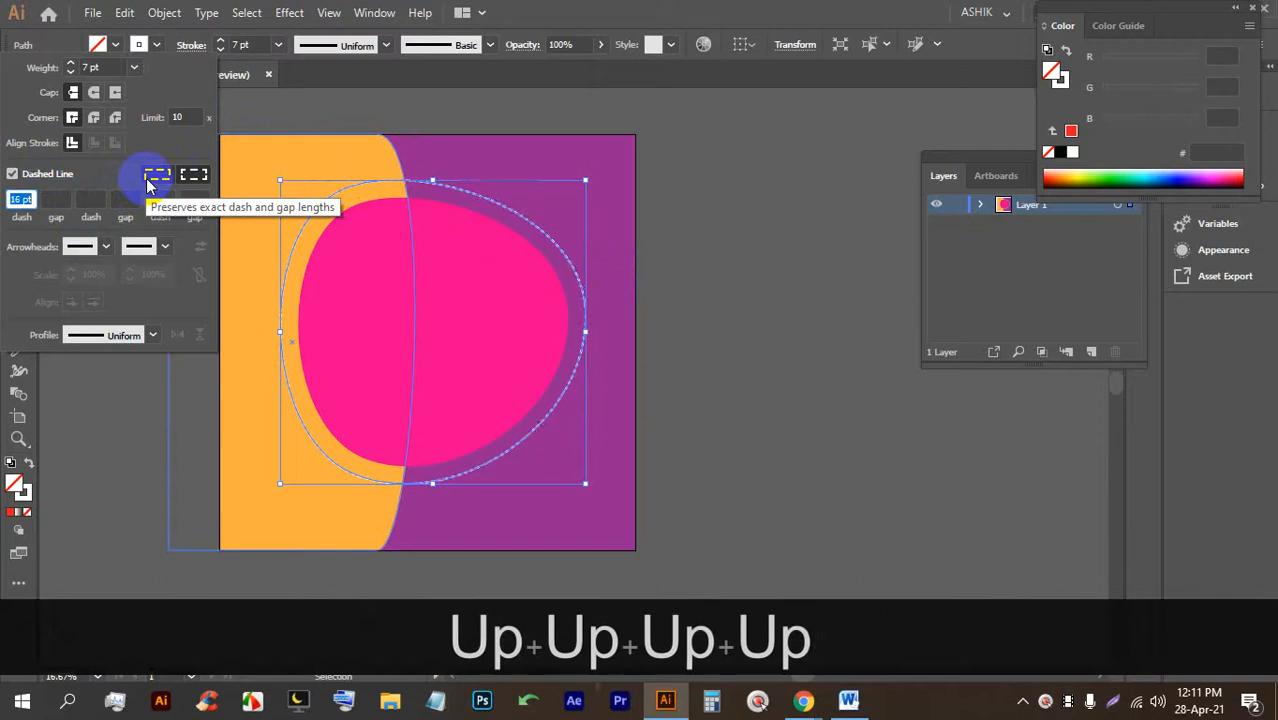
key(Up)
key(Up)
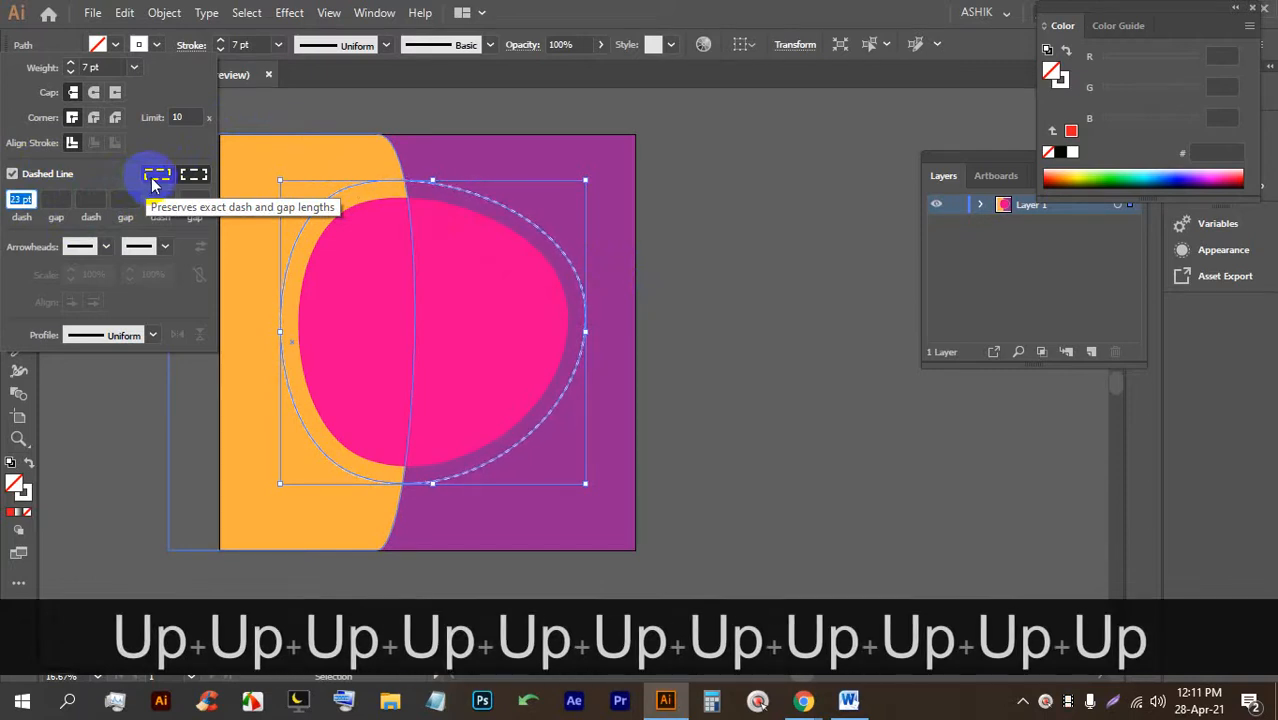
click(757, 307)
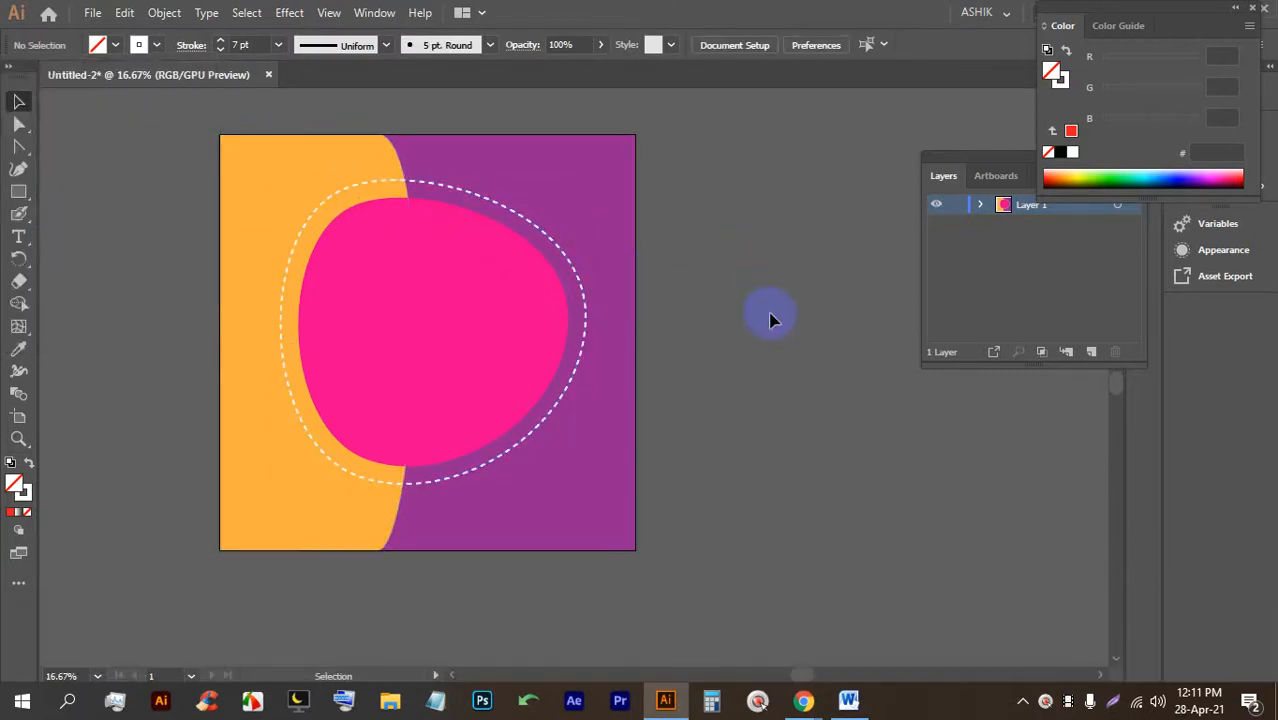
Enlarge the pink inner blob slightly, then switch to the web browser.
click(490, 340)
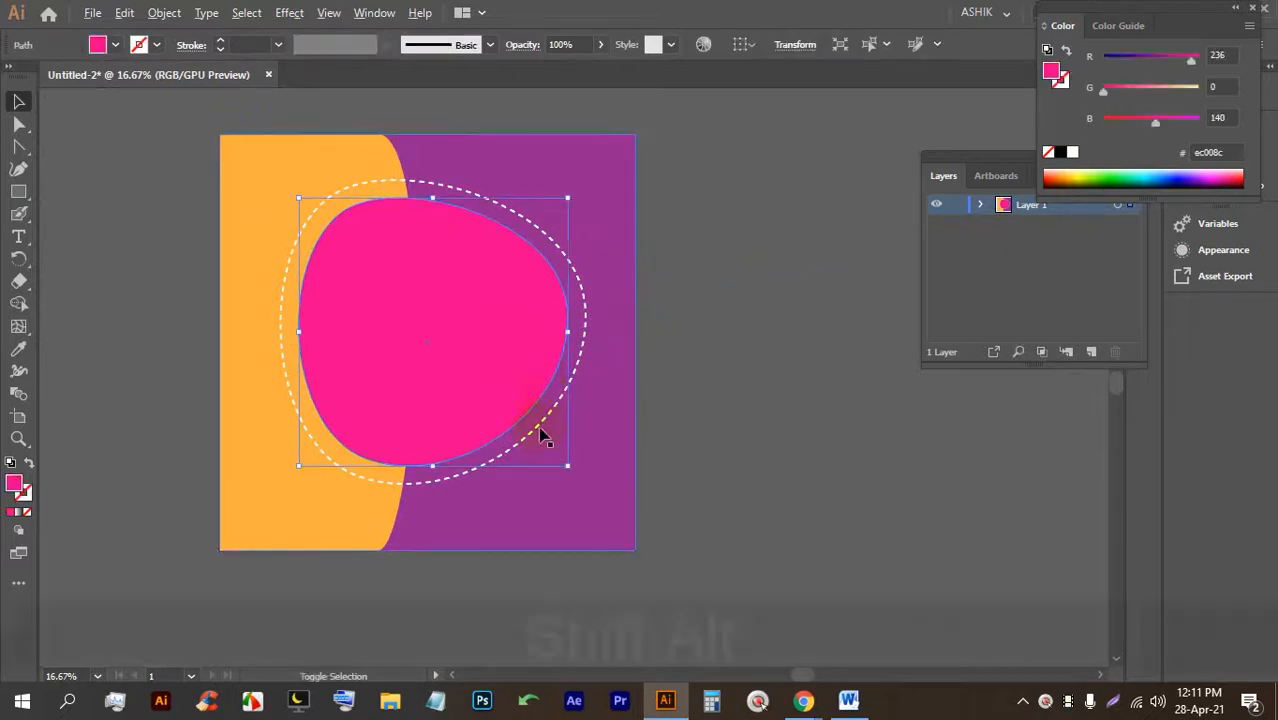
drag(571, 456, 586, 472)
click(756, 371)
click(471, 294)
click(725, 434)
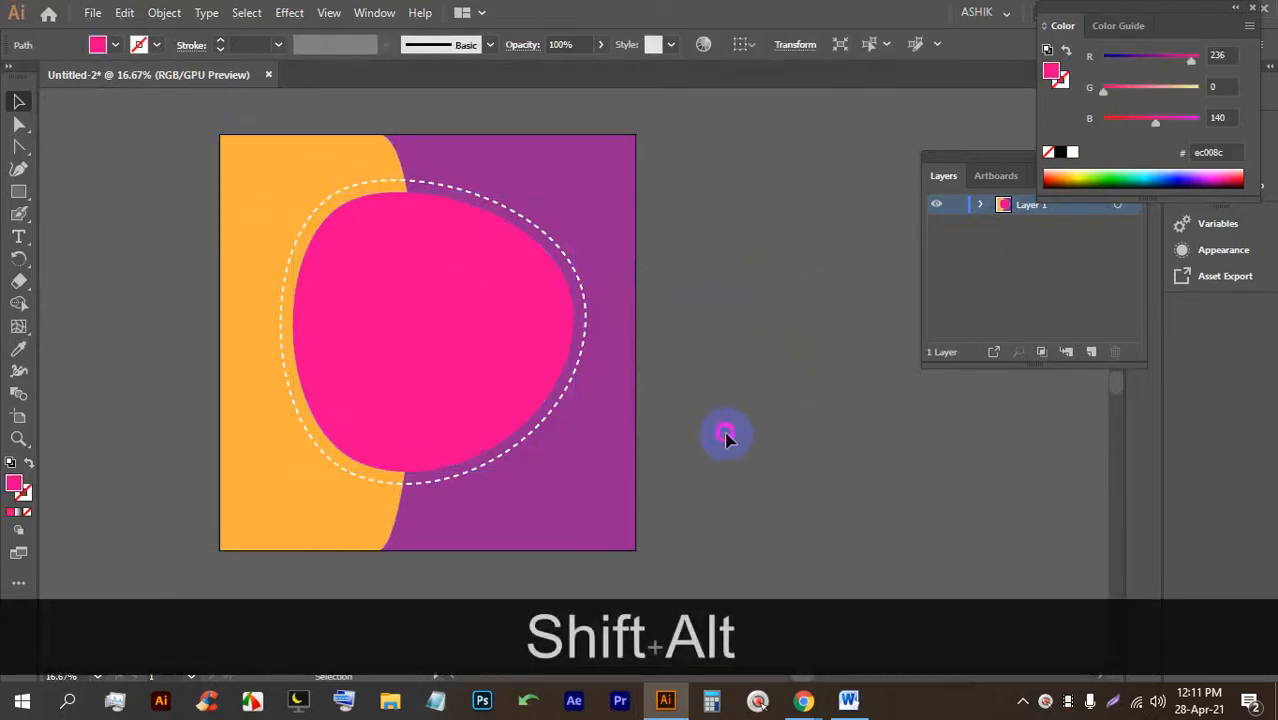
click(803, 700)
Close Google's search-by-image box and search Pixabay for 'sale' photos.
click(936, 12)
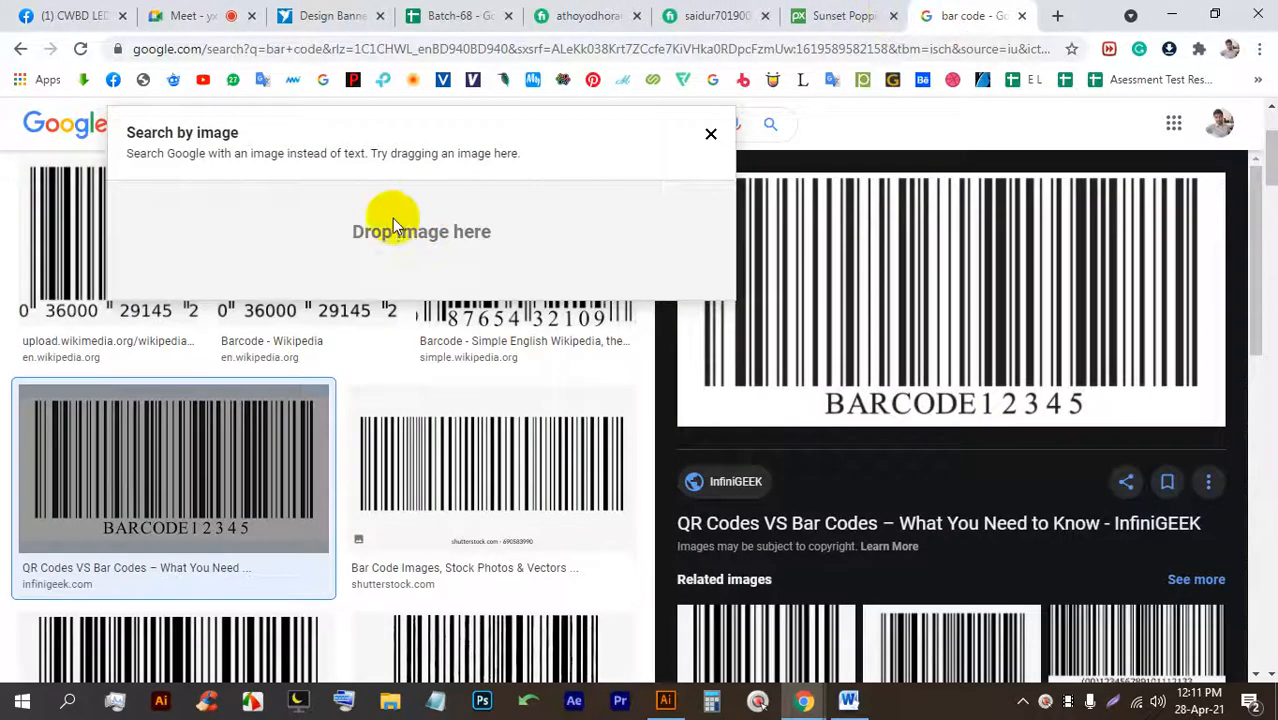
scroll(393, 224, up, 2)
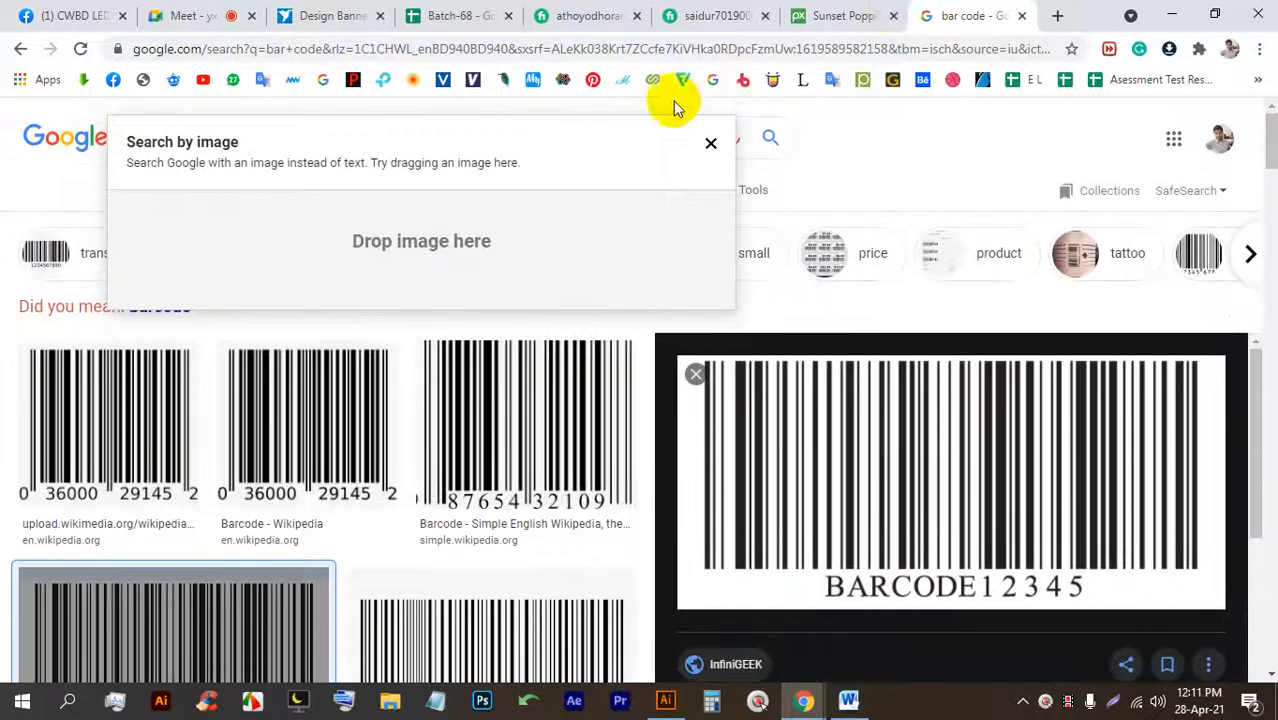
click(711, 146)
click(700, 15)
click(843, 16)
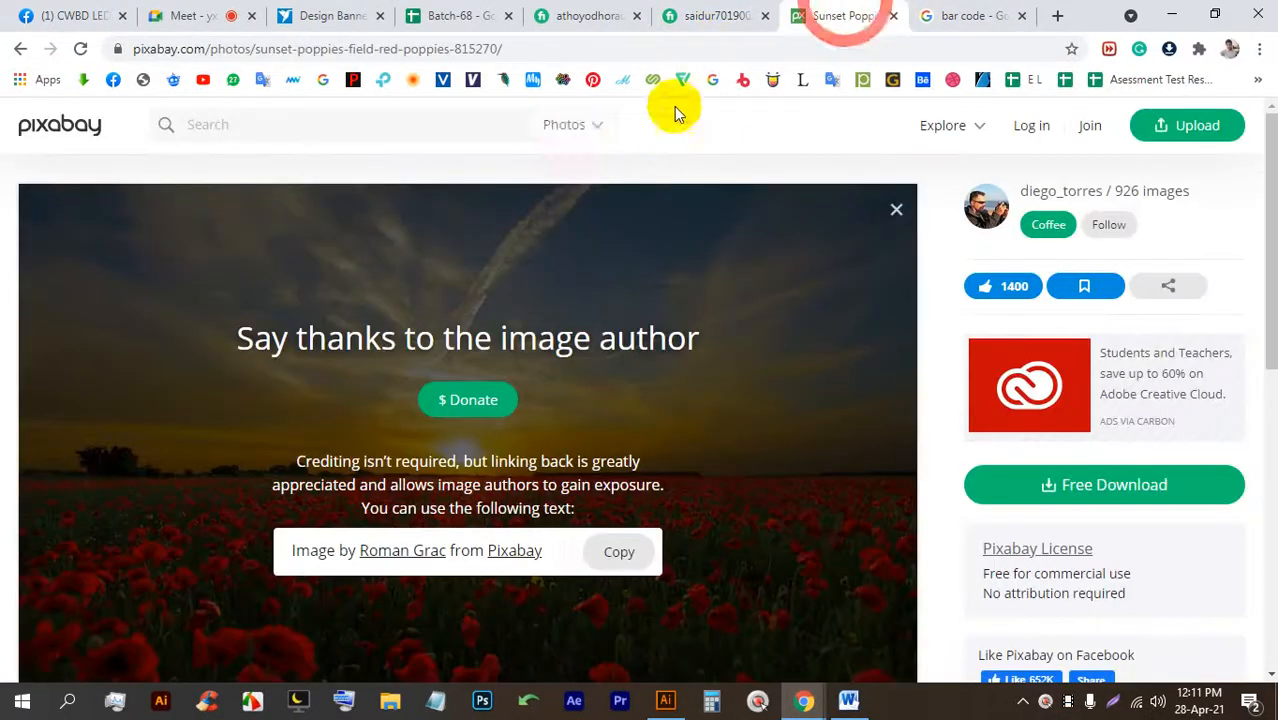
click(400, 121)
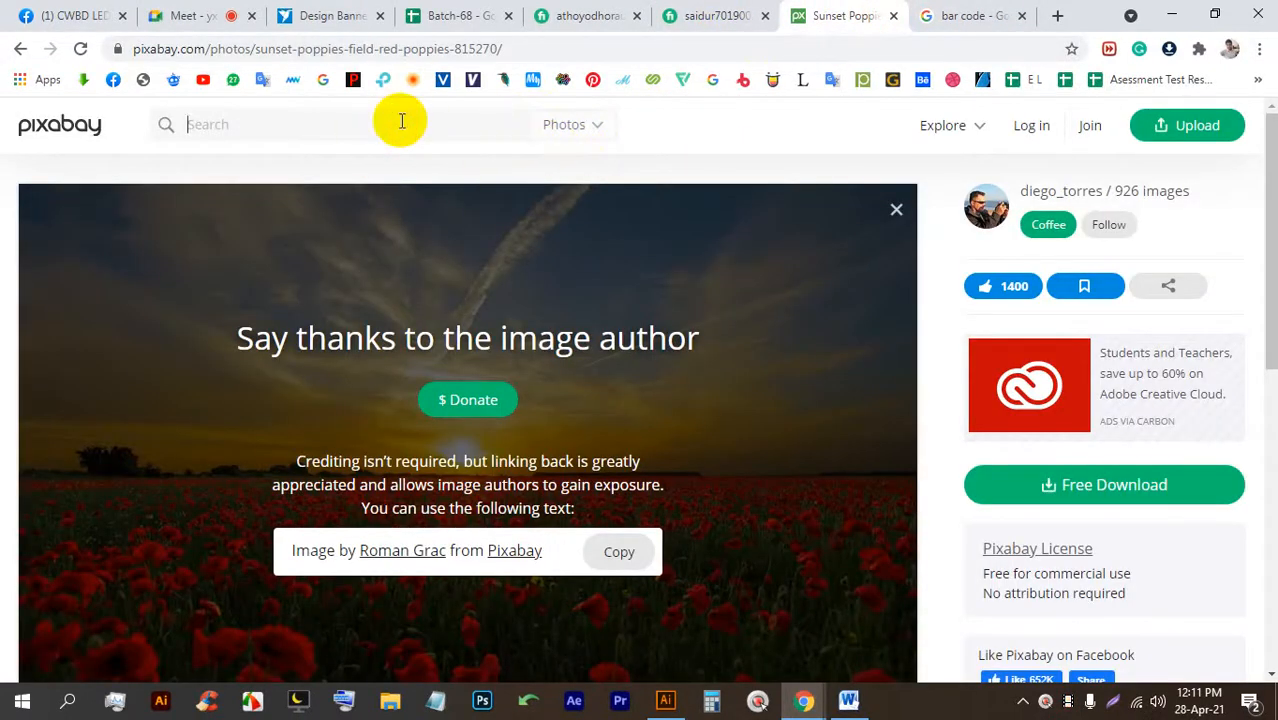
text(sale)
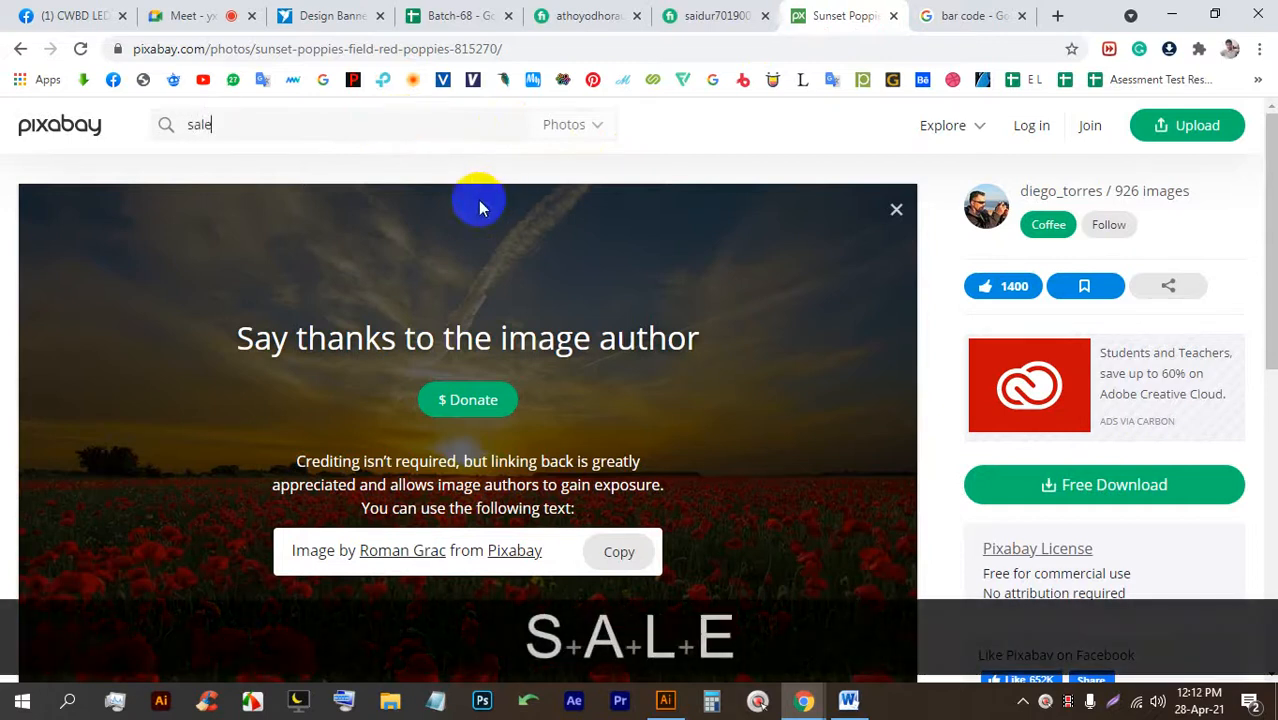
key(Return)
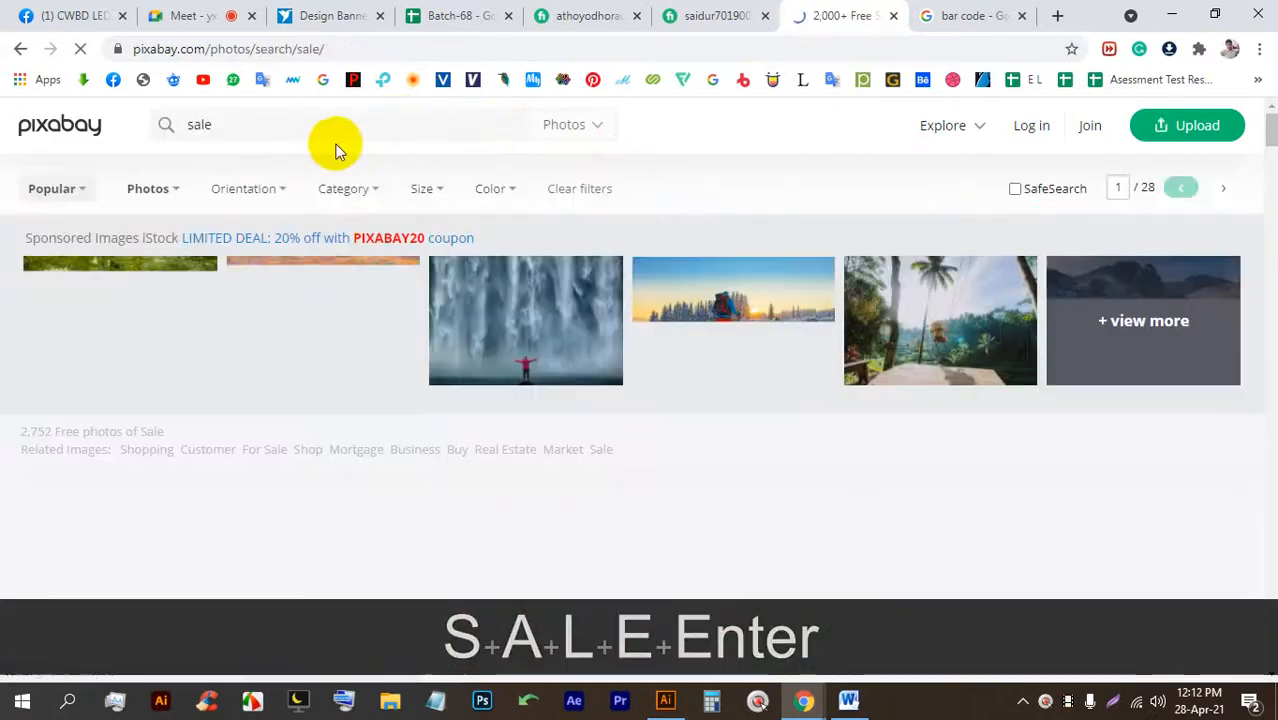
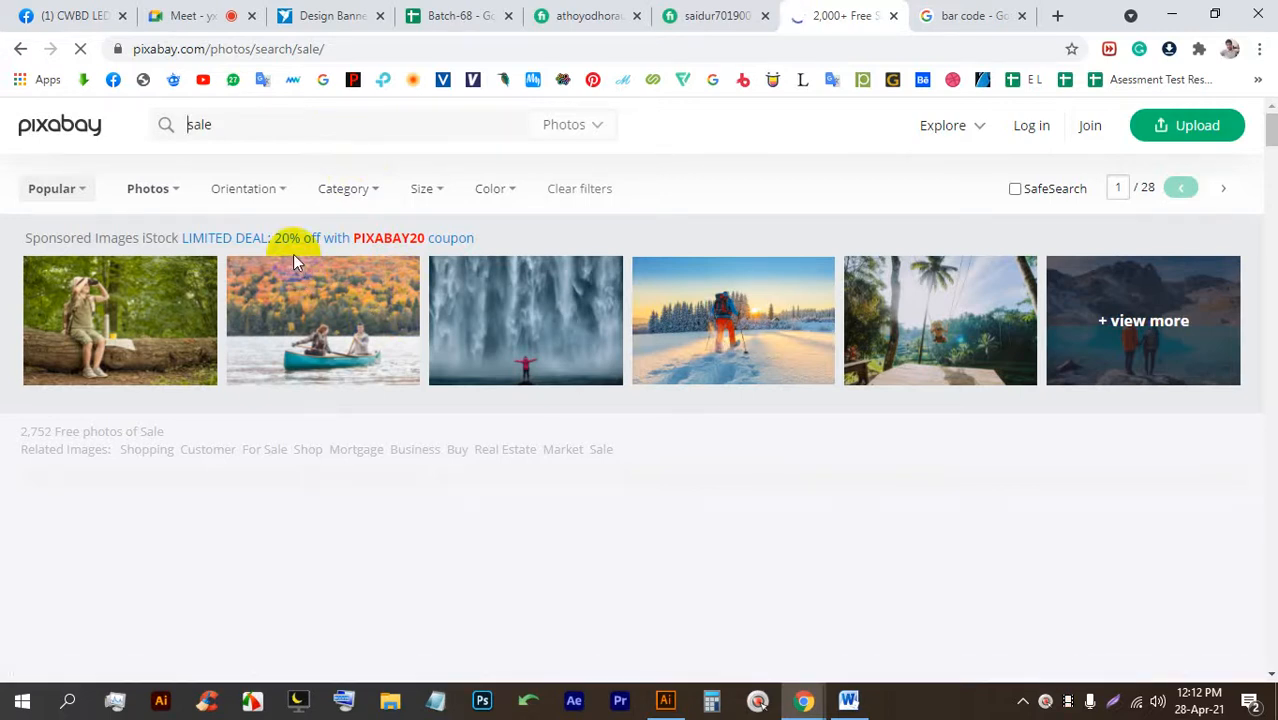
Copy 'fashion' from Google Images and run it as the Pixabay search instead of 'sale'.
click(925, 15)
click(720, 139)
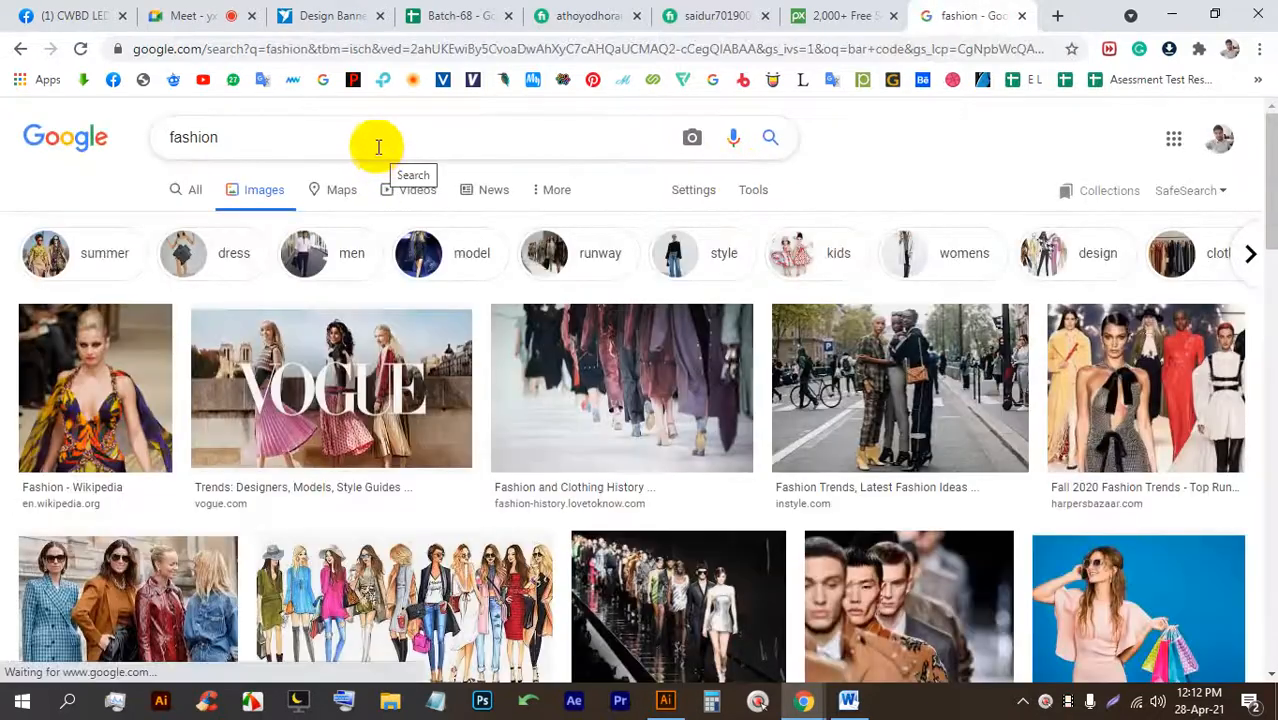
double_click(378, 147)
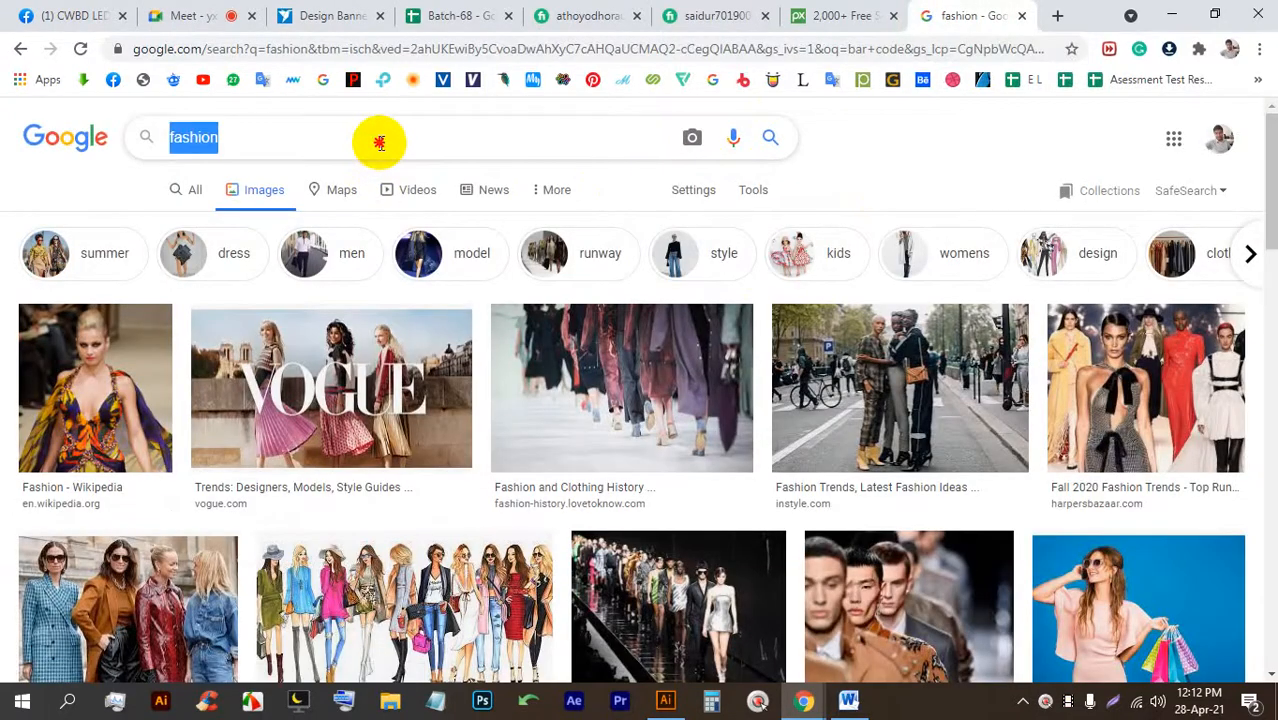
key(ctrl+c)
click(830, 15)
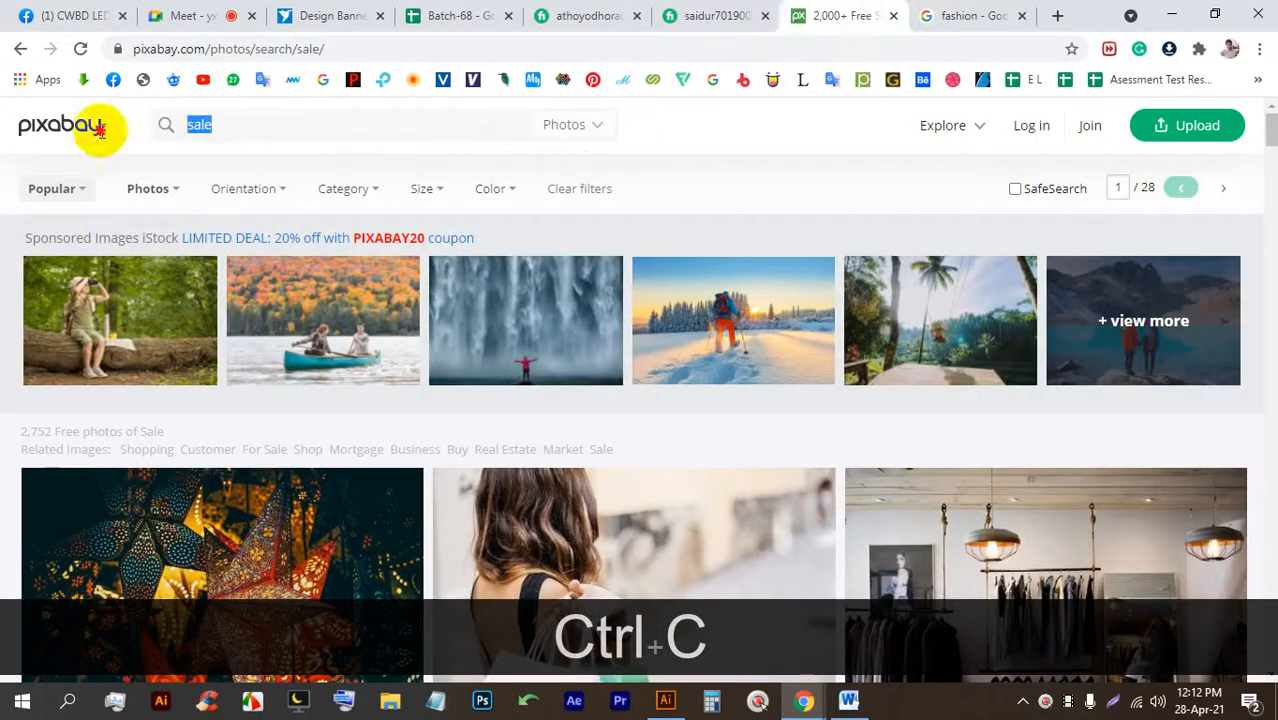
key(ctrl+v)
key(Return)
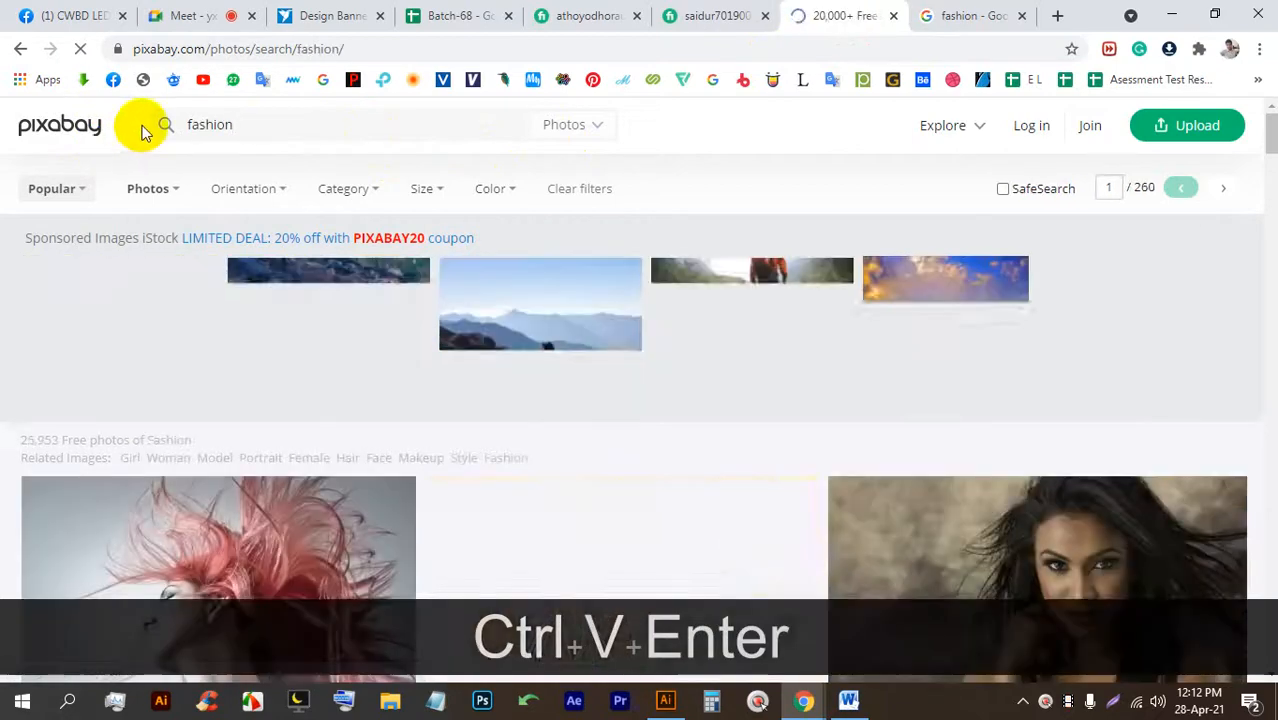
Browse the fashion photo results and open the woman-on-stairs photo.
scroll(533, 394, down, 3)
scroll(612, 370, down, 8)
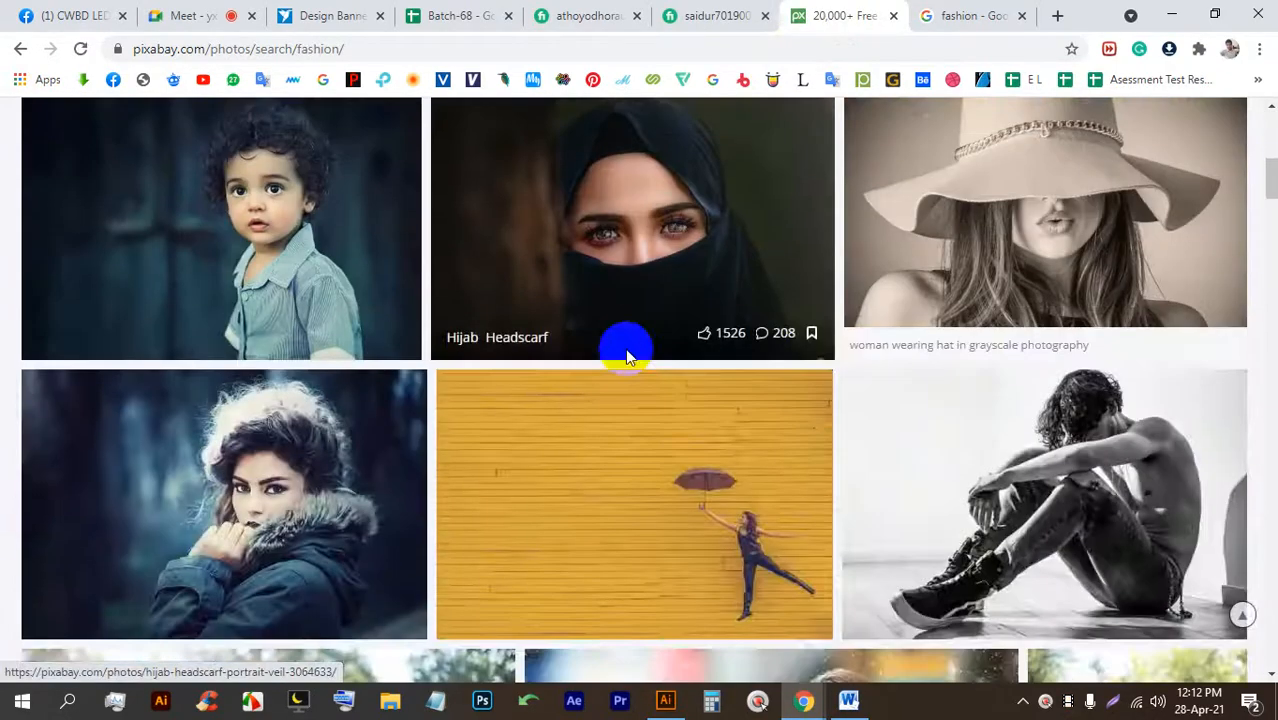
scroll(617, 357, down, 6)
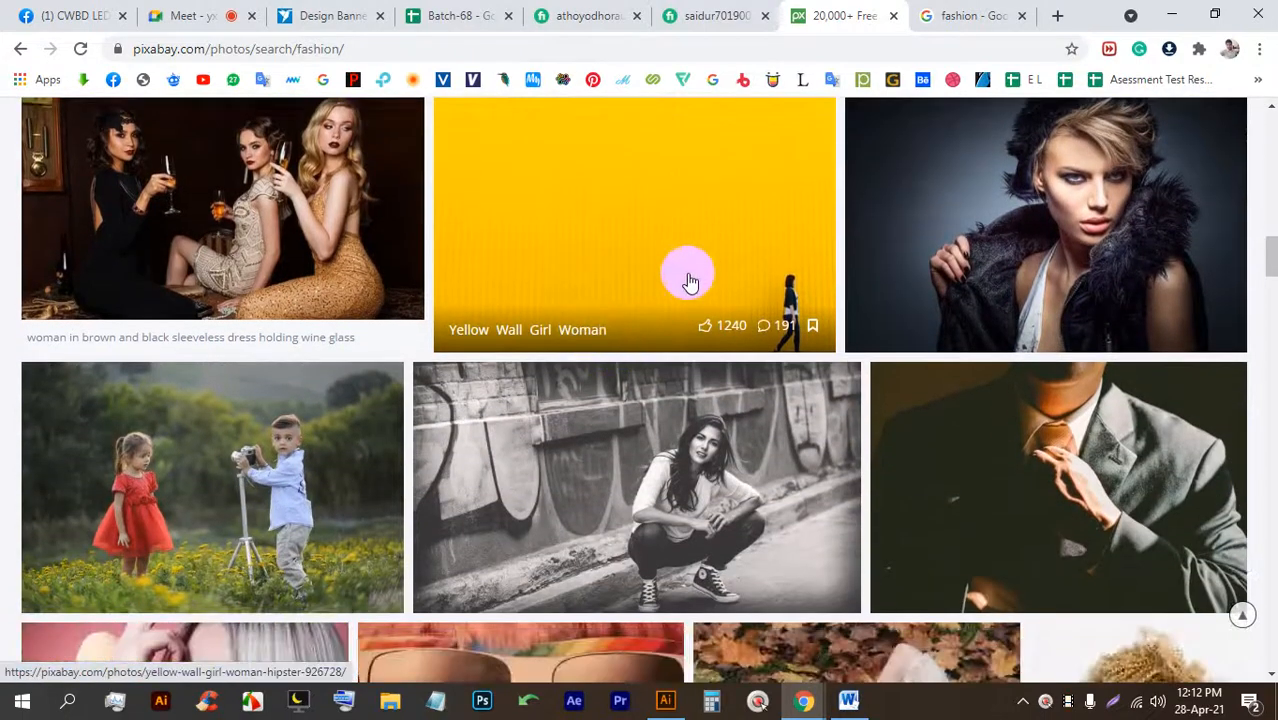
scroll(613, 251, up, 2)
scroll(568, 349, down, 10)
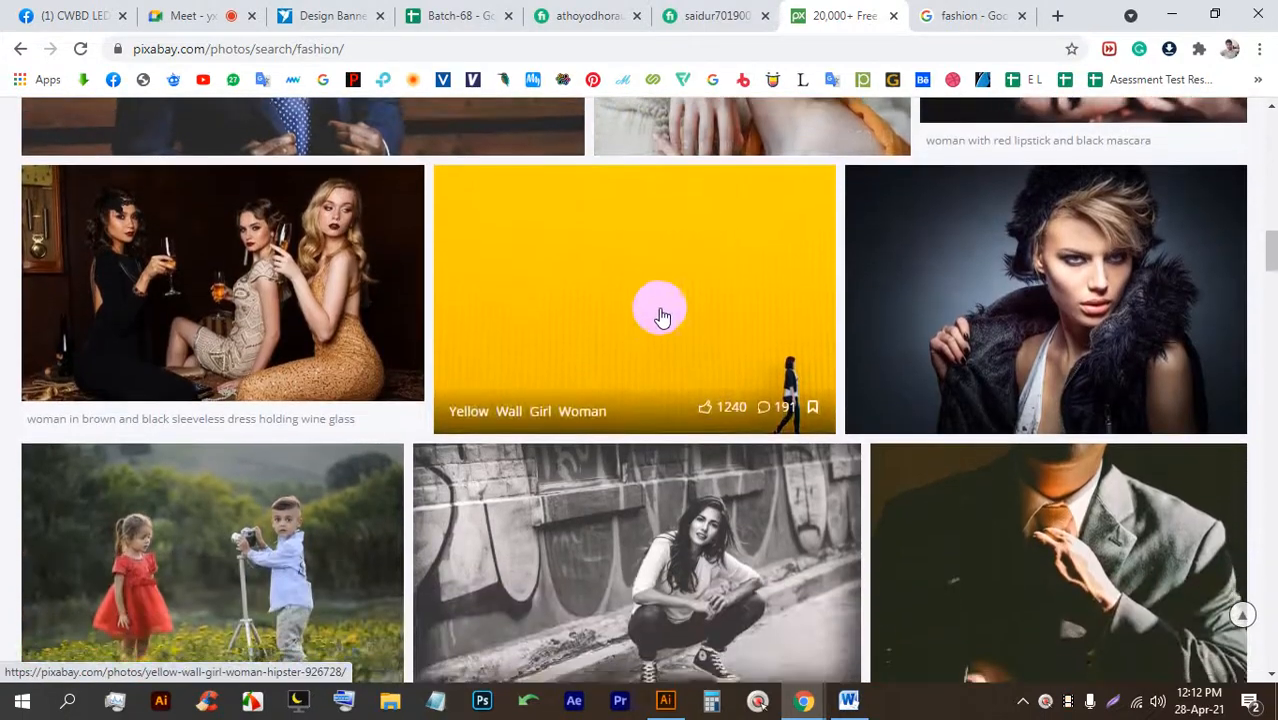
scroll(485, 472, up, 4)
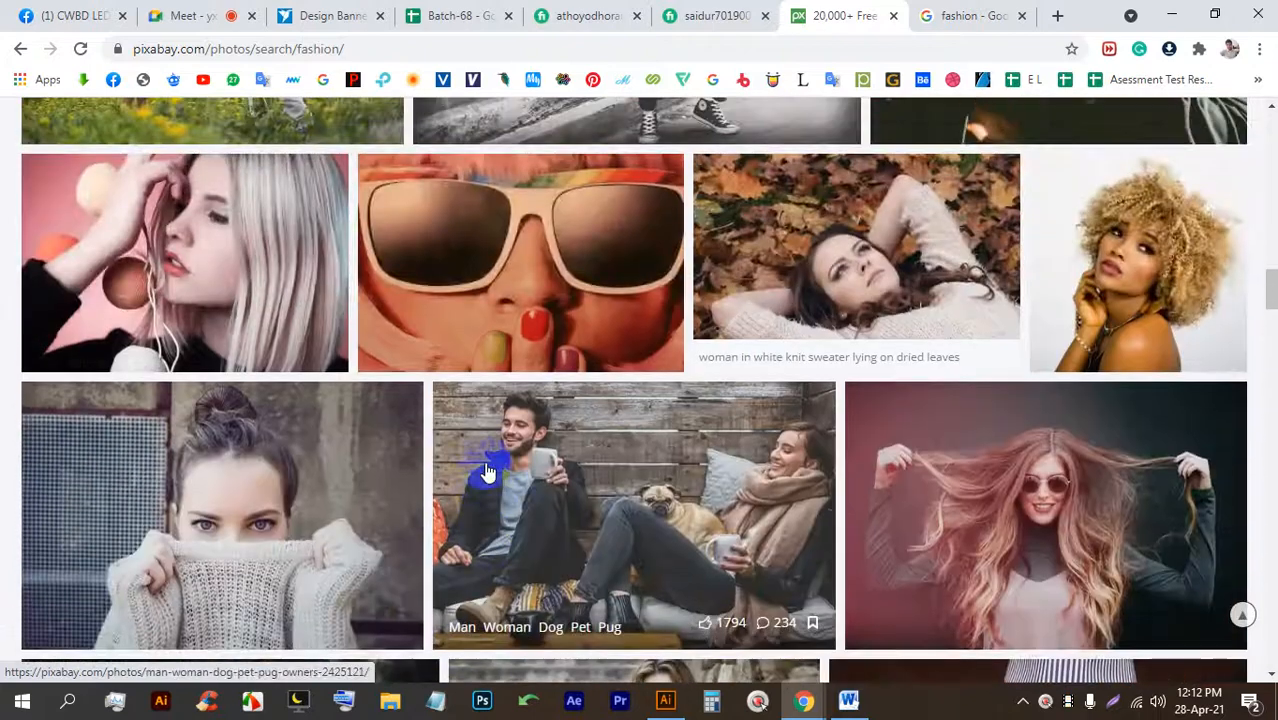
scroll(533, 462, down, 3)
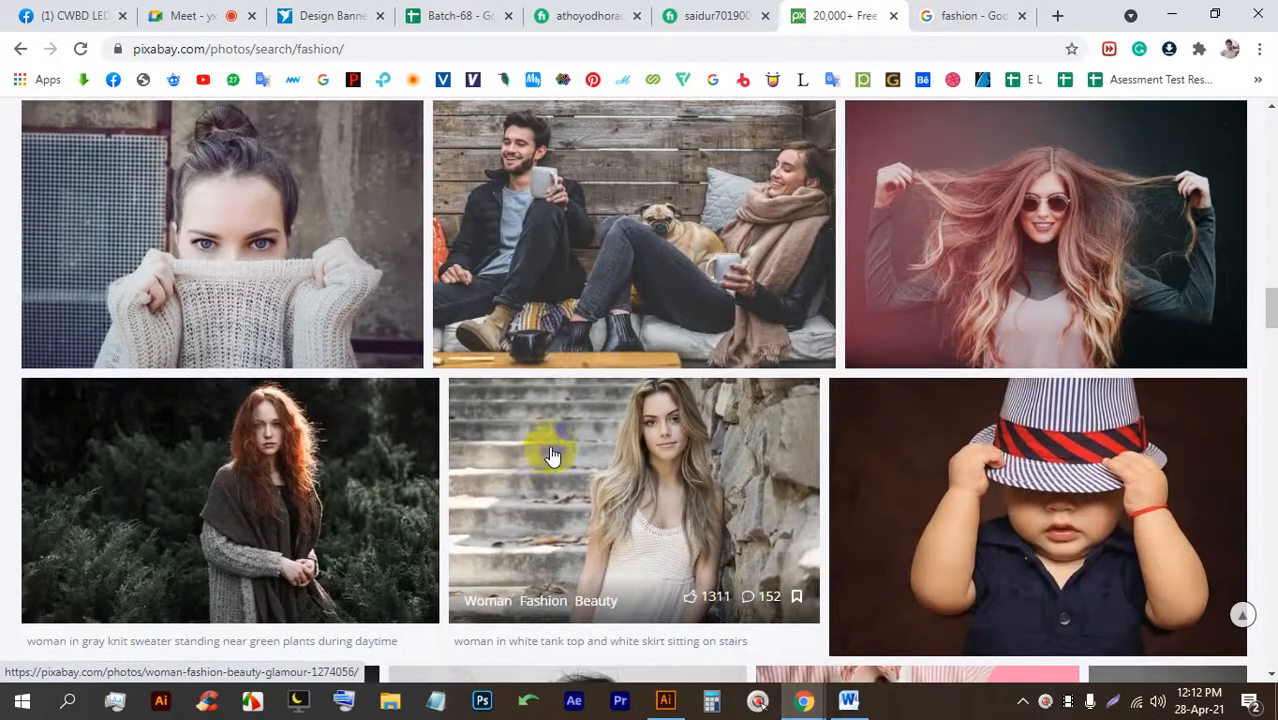
scroll(552, 453, down, 3)
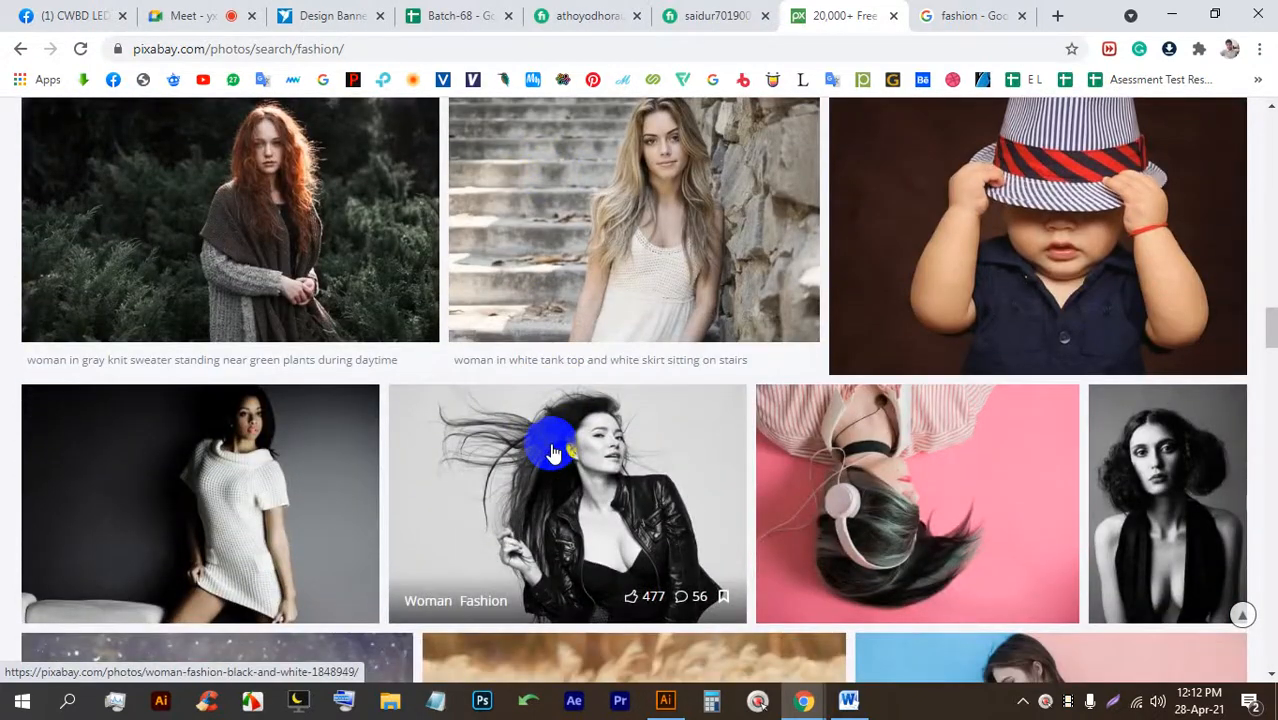
scroll(552, 448, down, 4)
scroll(570, 445, up, 6)
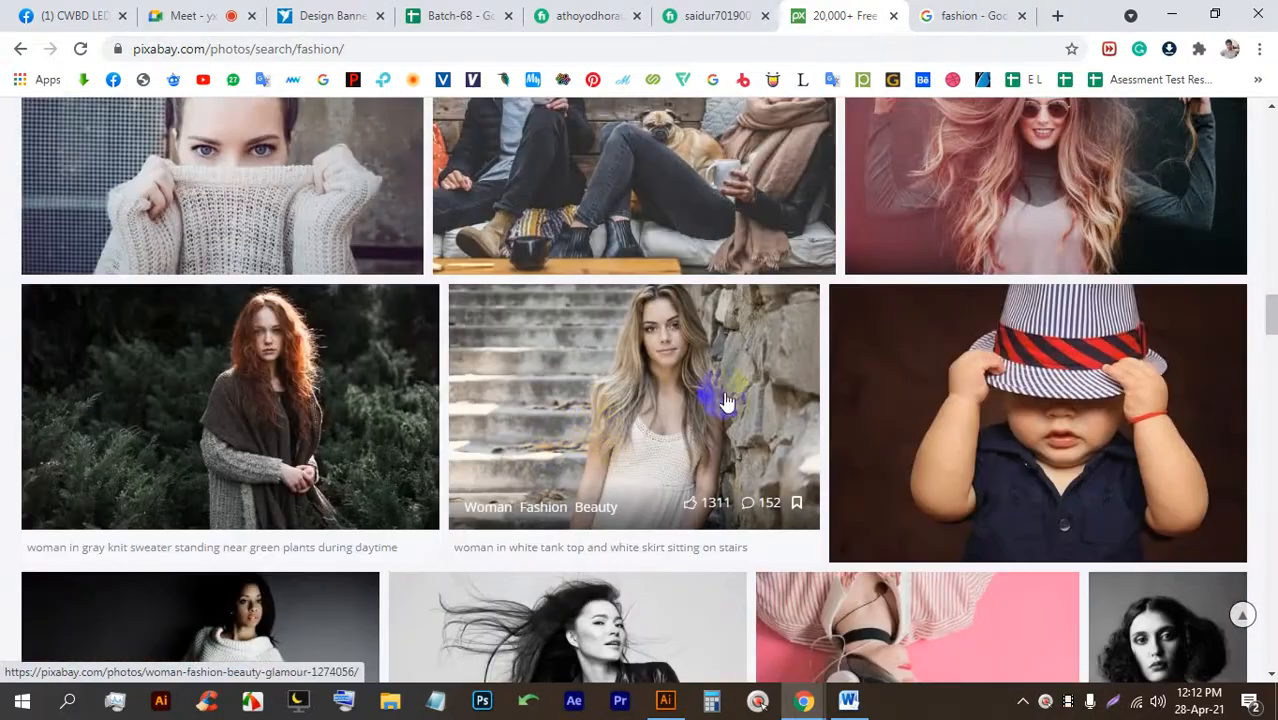
scroll(726, 400, down, 5)
scroll(665, 396, down, 8)
scroll(660, 320, up, 6)
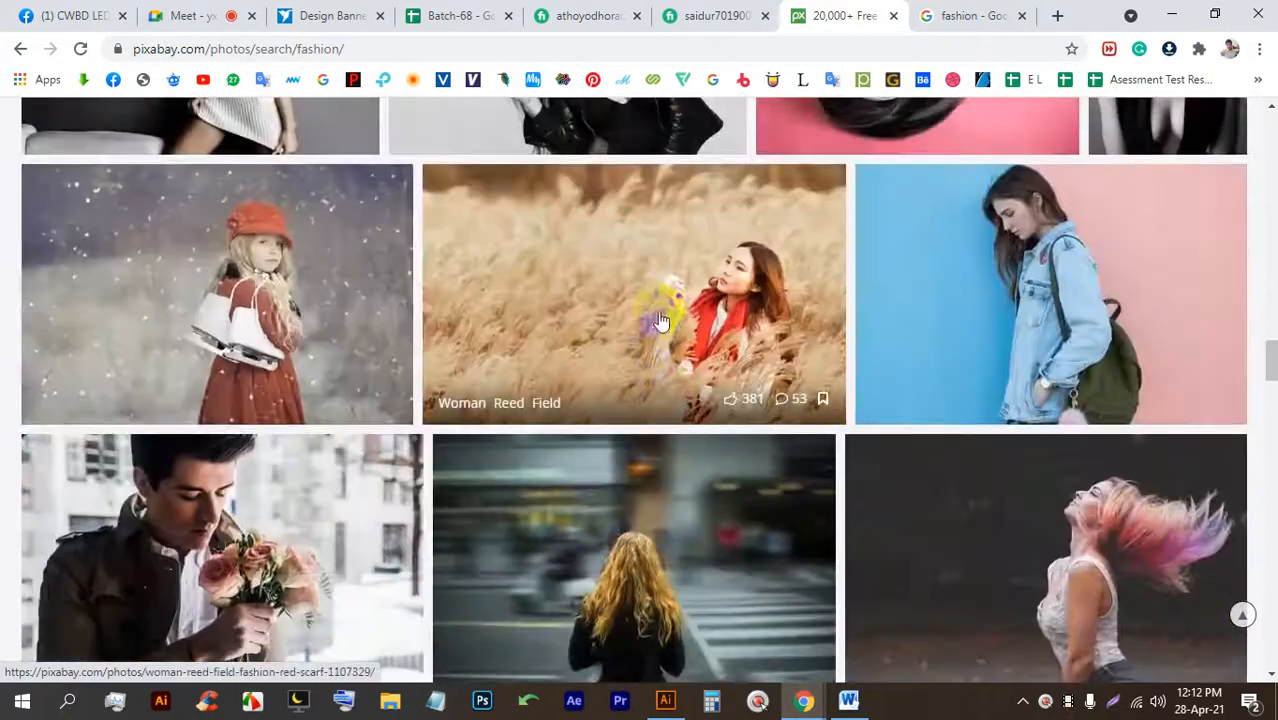
scroll(660, 320, up, 7)
click(637, 342)
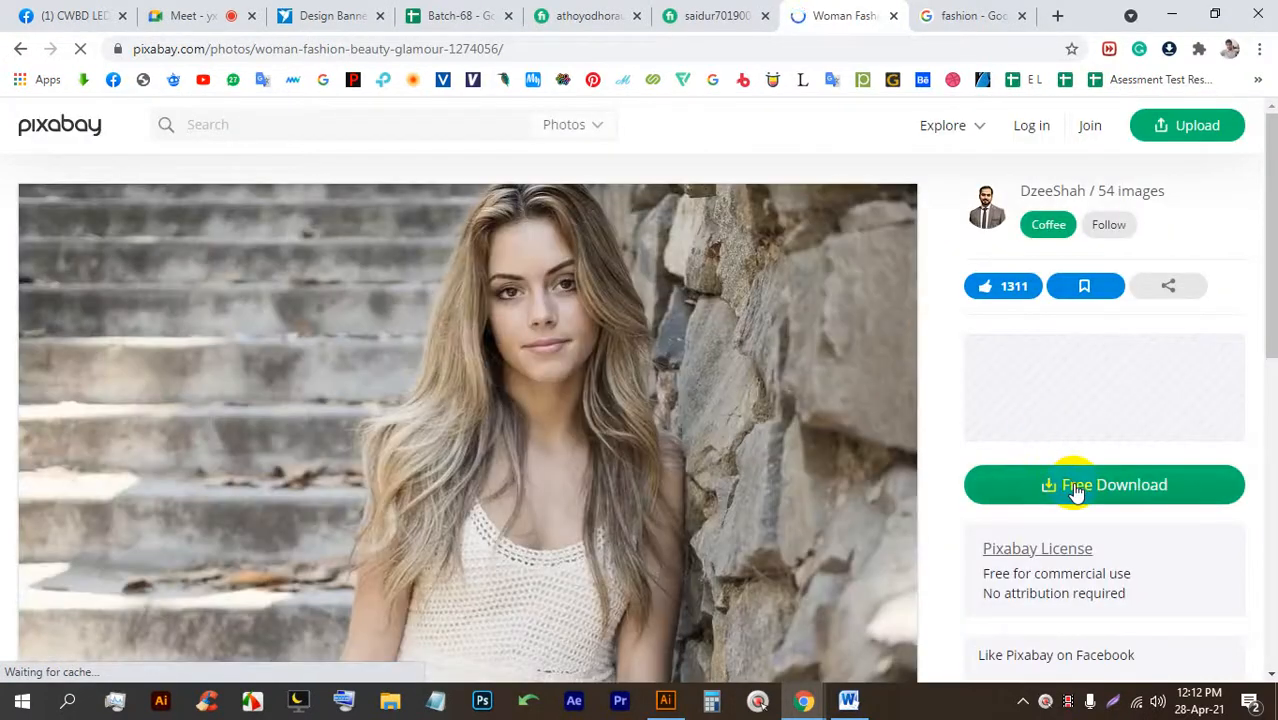
Choose the 1920×1440 download size and start the robot verification.
click(1075, 492)
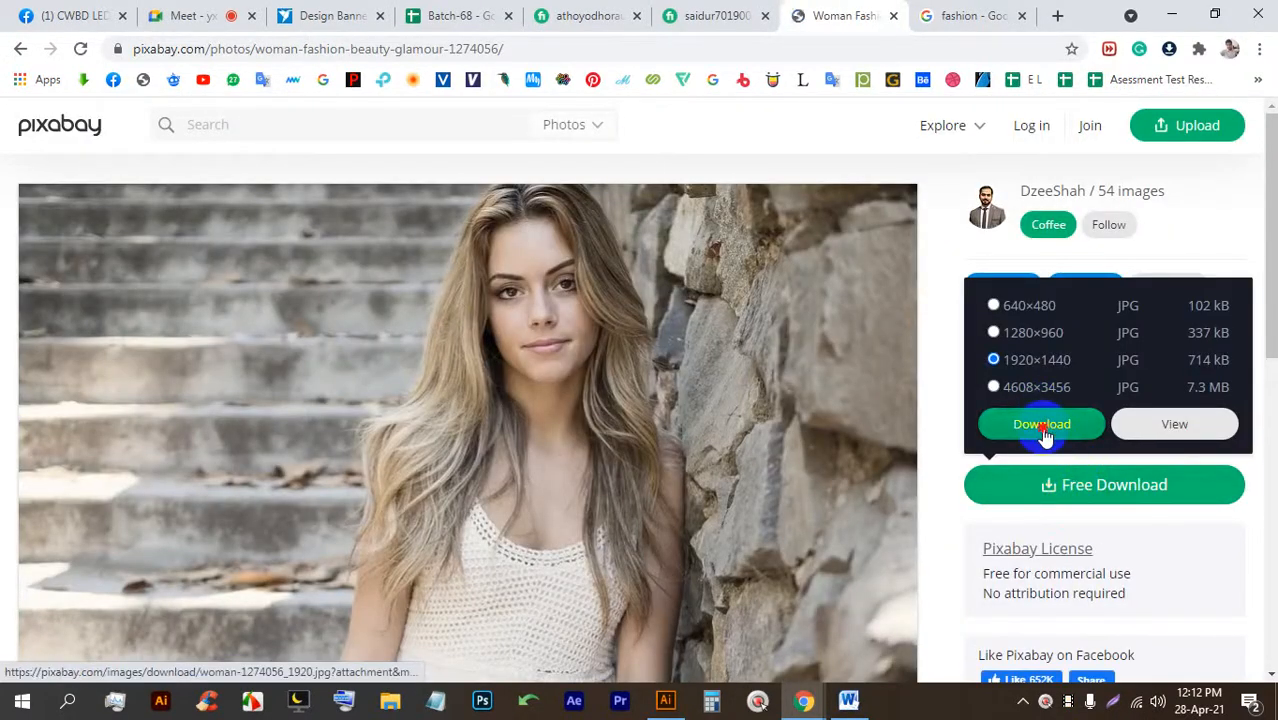
click(1043, 428)
click(545, 472)
click(518, 412)
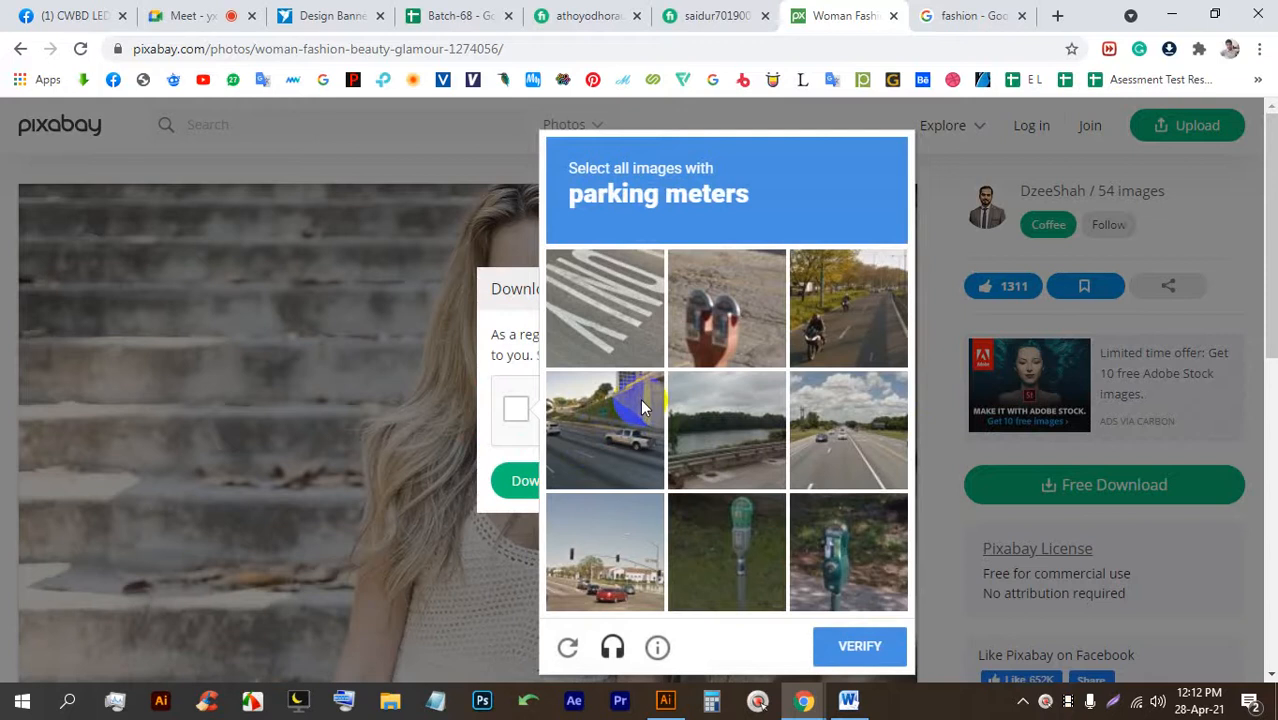
Select the parking-meter squares and submit that reCAPTCHA challenge.
click(834, 322)
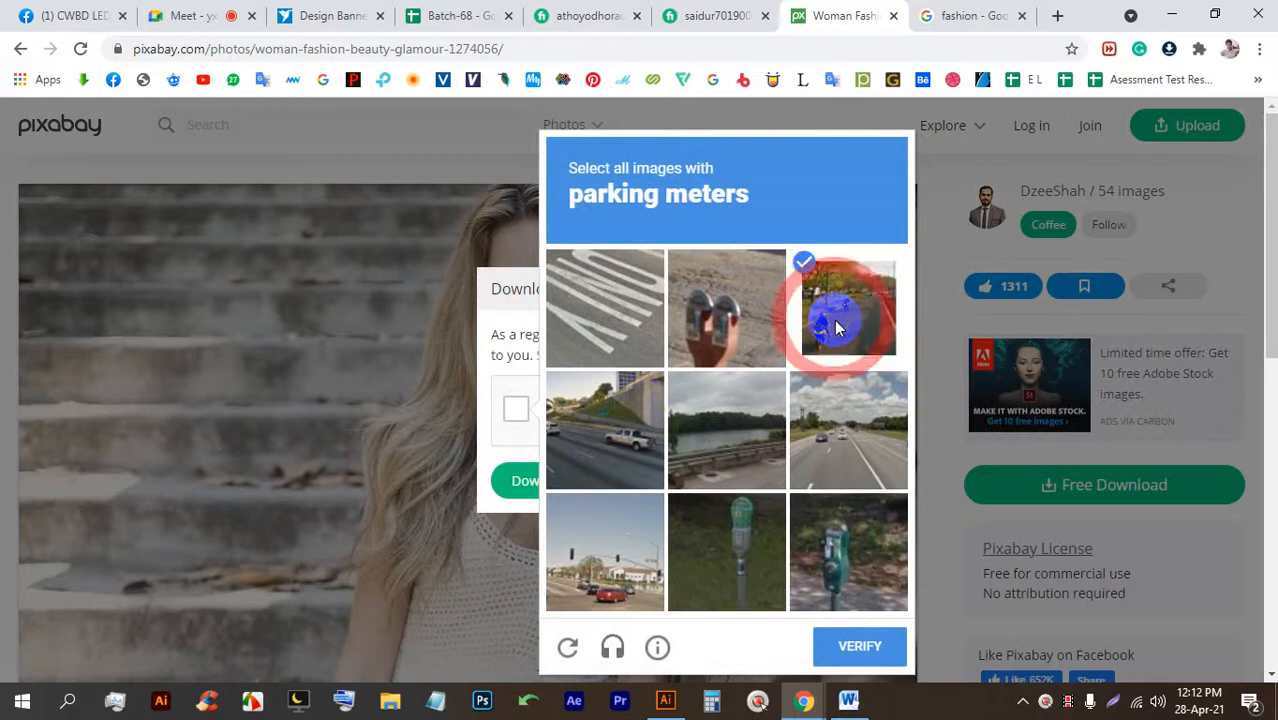
click(608, 425)
click(608, 538)
click(862, 432)
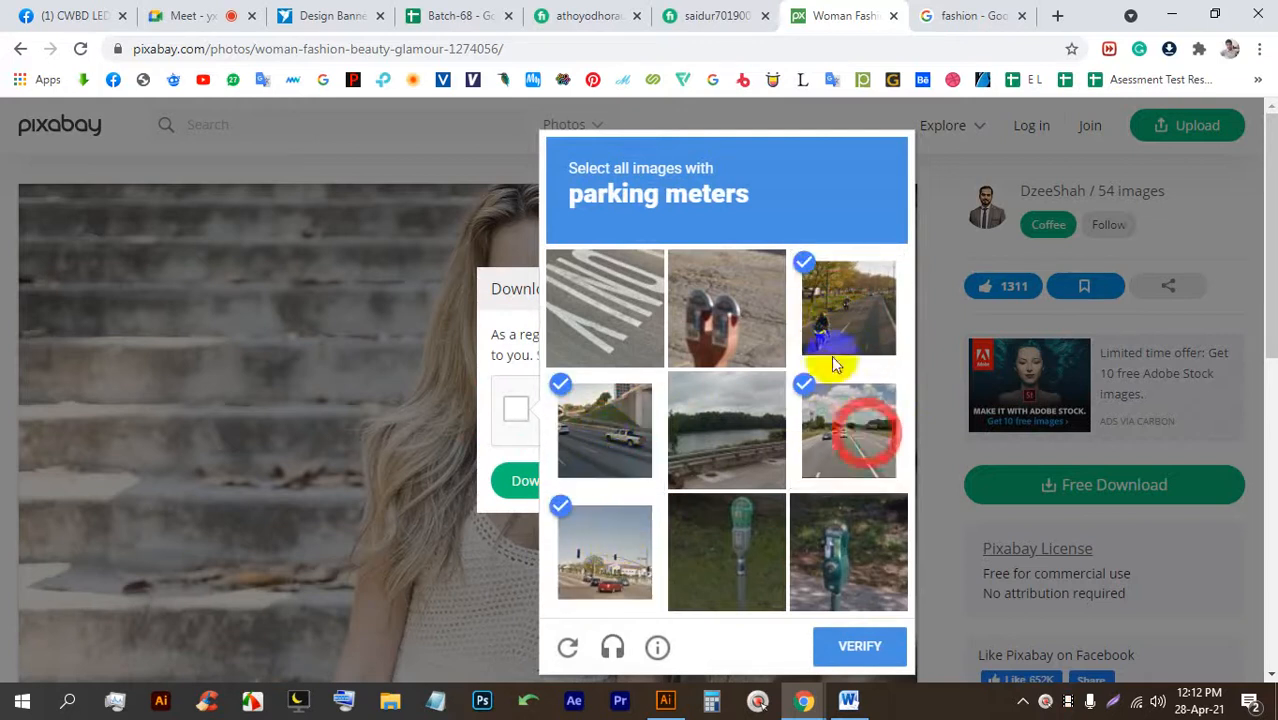
click(834, 362)
click(859, 646)
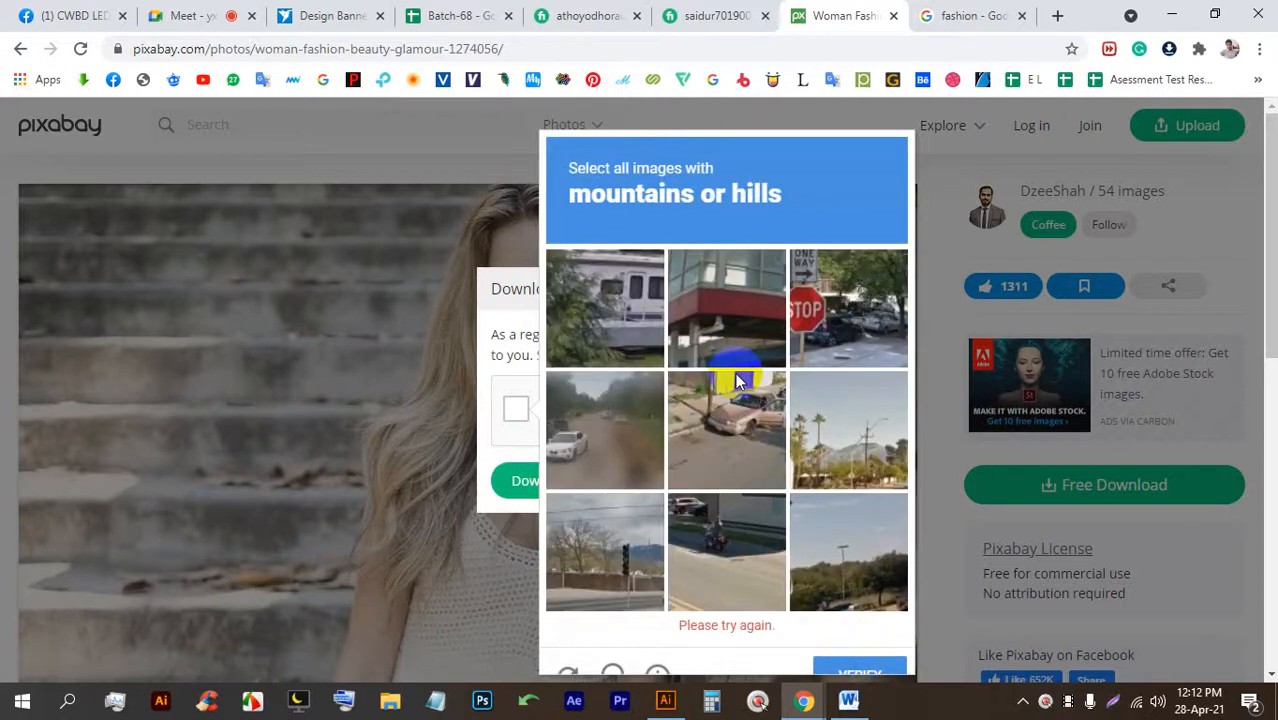
Mark the squares showing hills, submit, then dismiss the challenge.
click(817, 425)
click(611, 569)
click(832, 565)
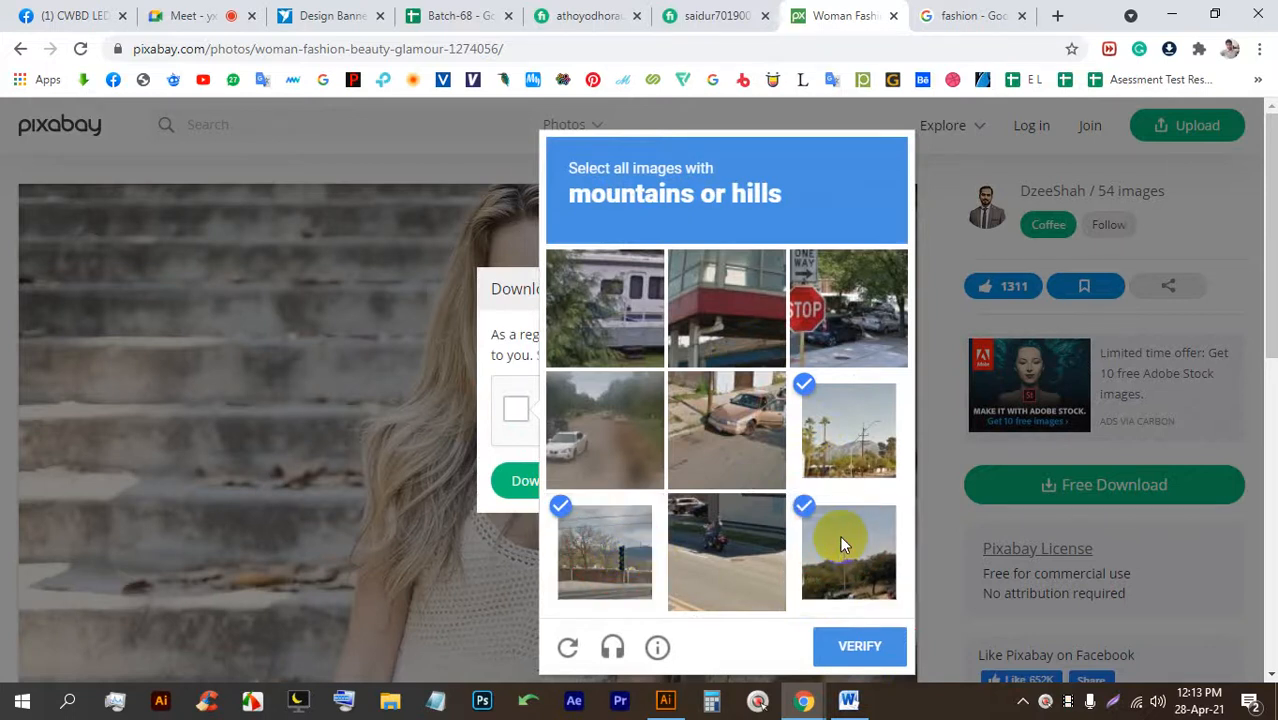
click(842, 647)
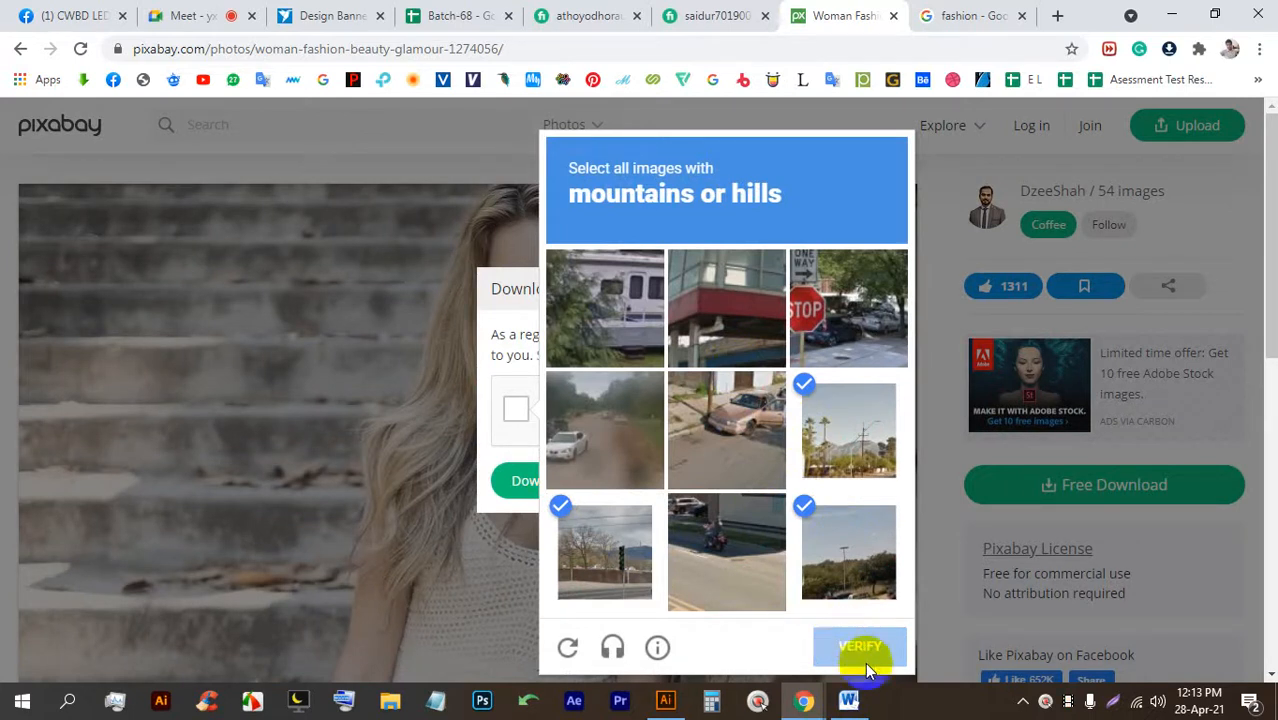
scroll(866, 635, down, 2)
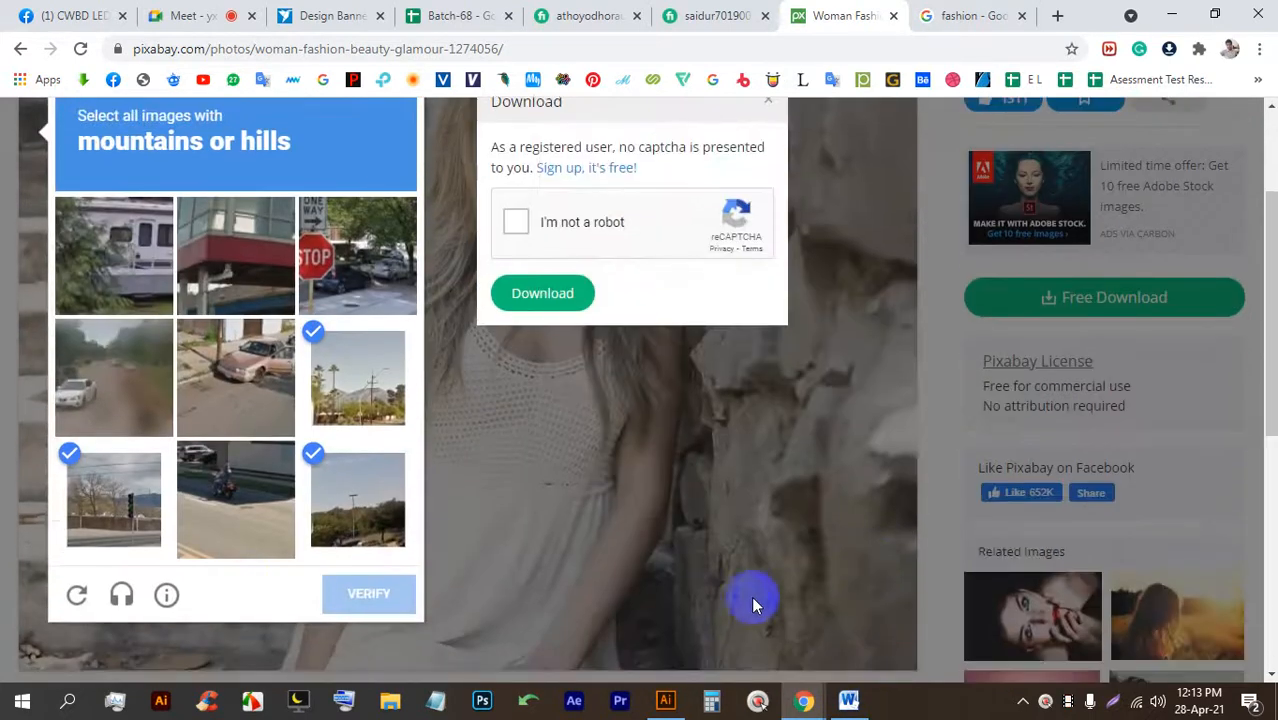
scroll(600, 570, up, 1)
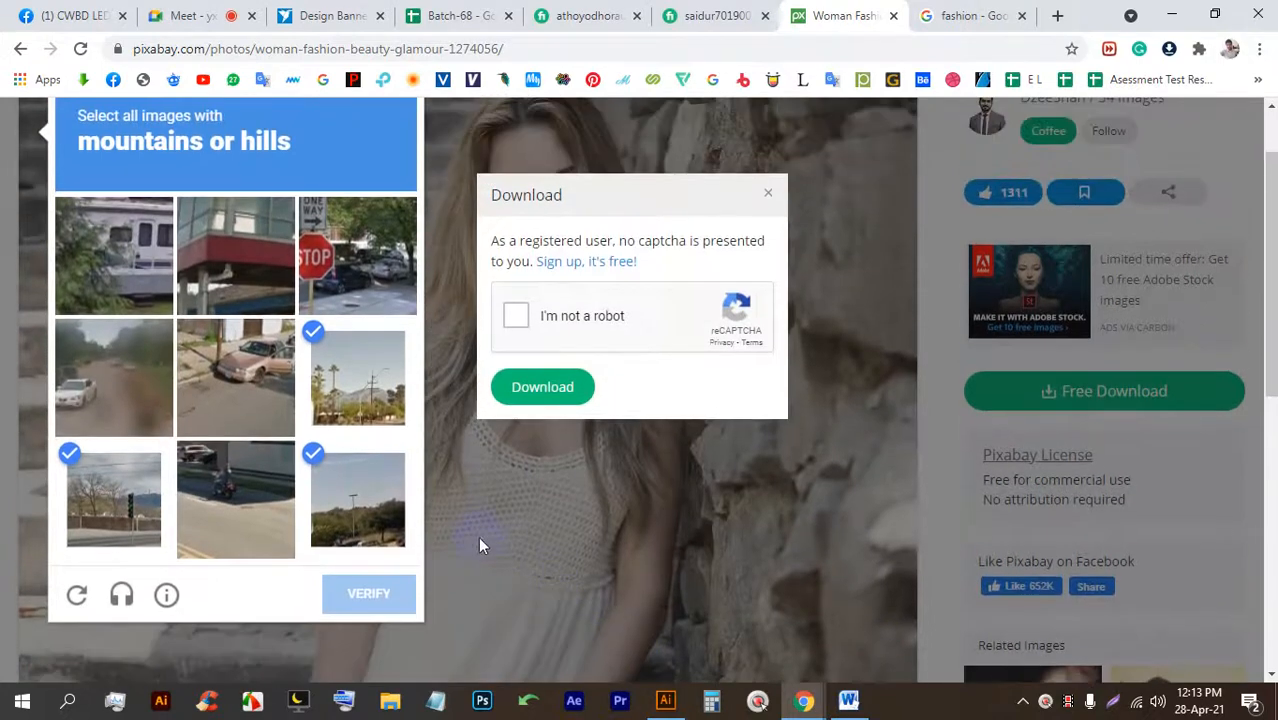
click(497, 338)
Pass a new traffic-lights challenge and download the verified photo.
click(517, 318)
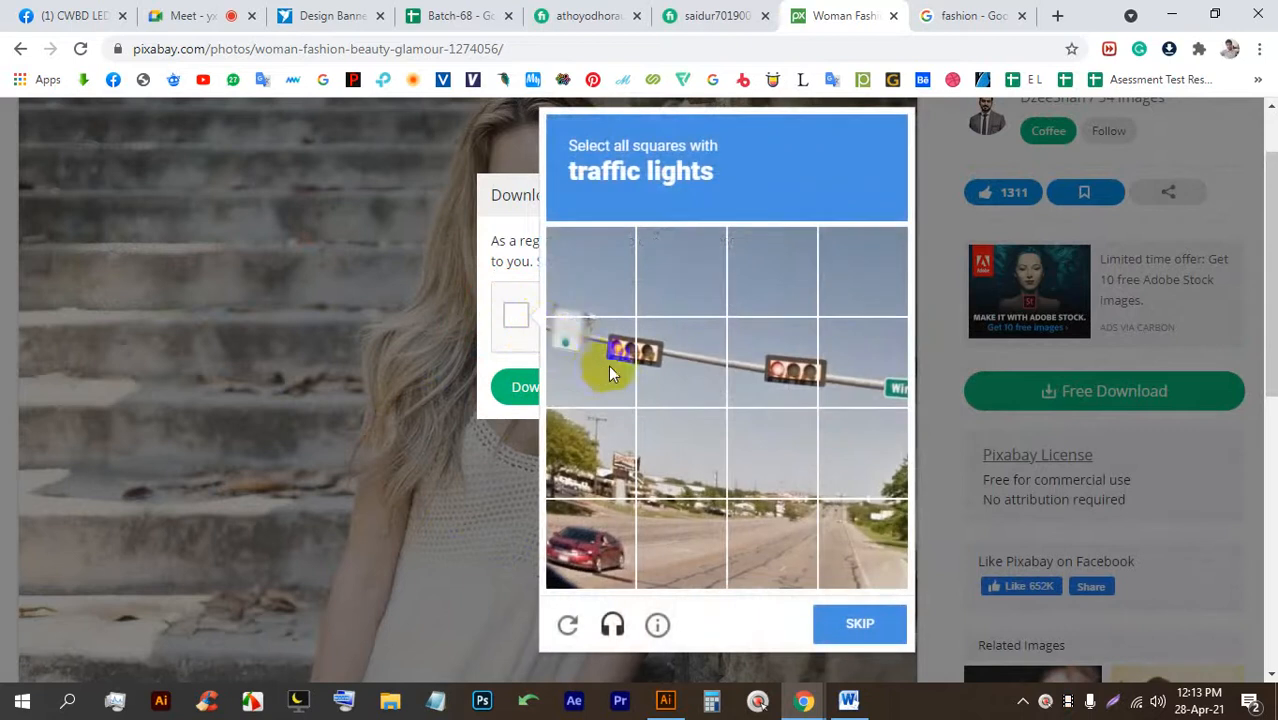
click(608, 365)
click(831, 380)
click(766, 369)
click(665, 382)
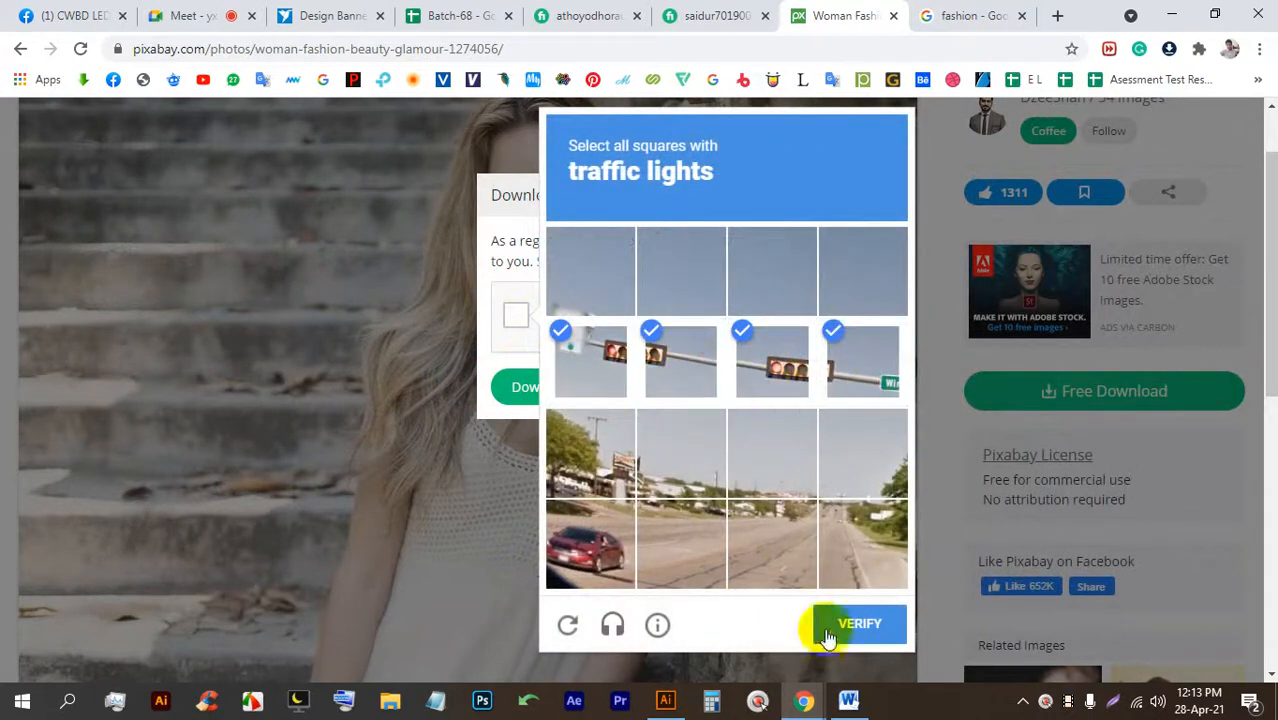
click(852, 624)
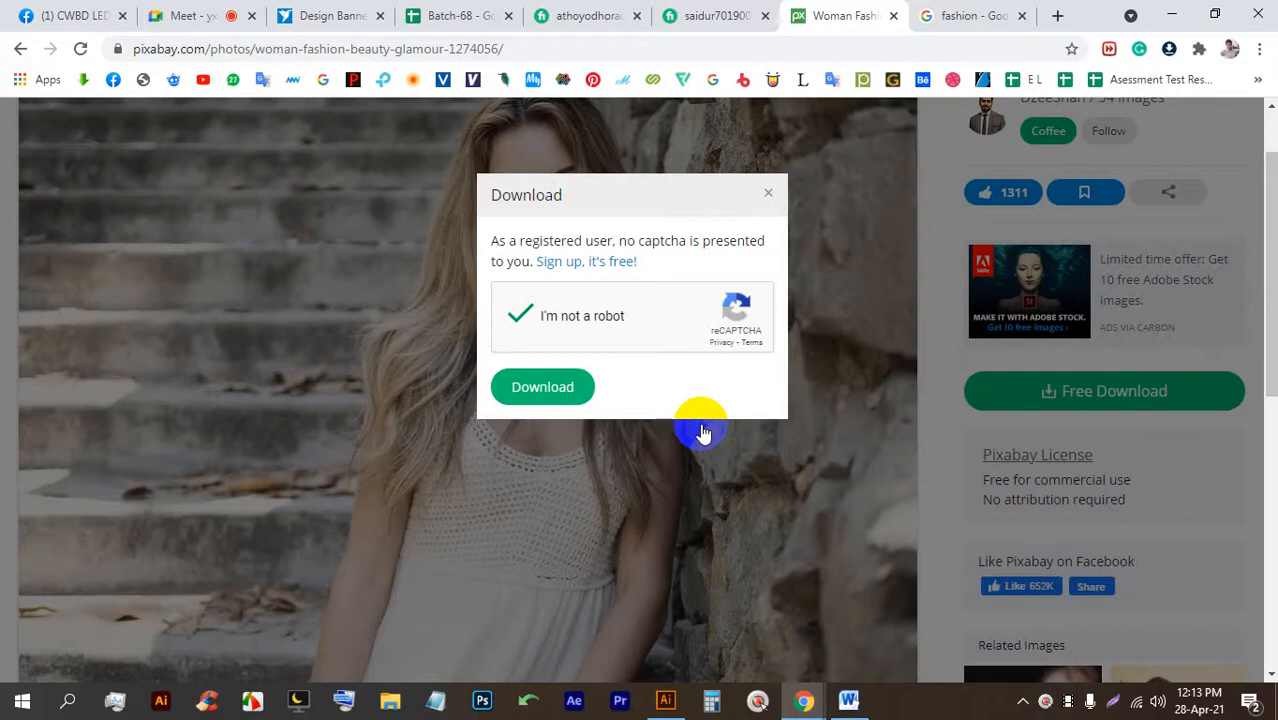
click(553, 396)
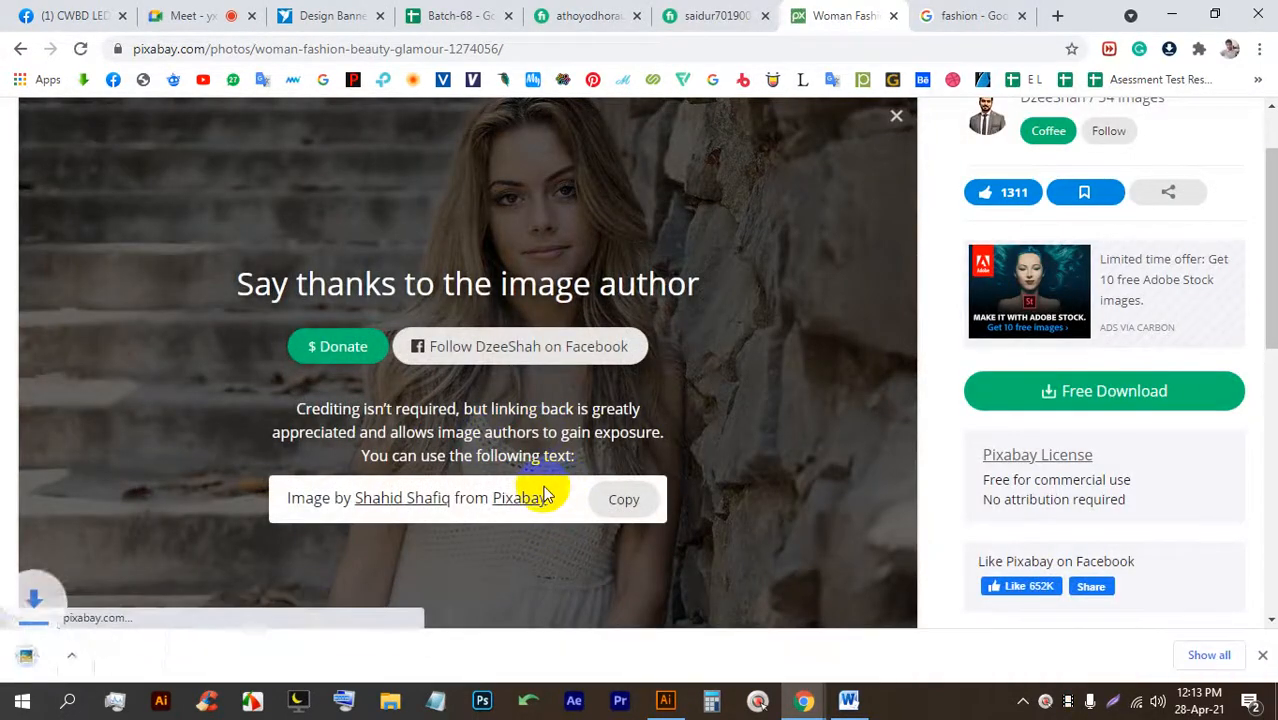
Place and embed the downloaded photo, then arrange it behind the pink shape.
drag(103, 658, 531, 303)
click(322, 55)
click(810, 300)
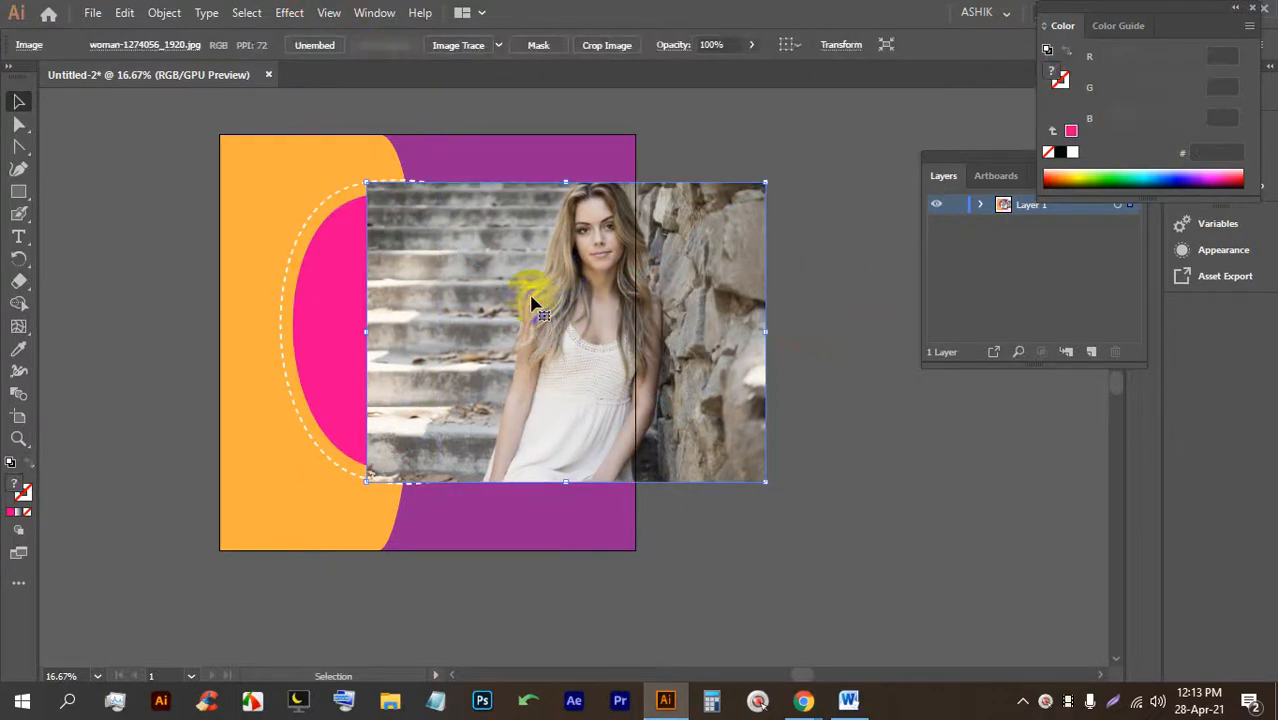
key(ctrl+shift+bracketright)
key(ctrl+shift+bracketright)
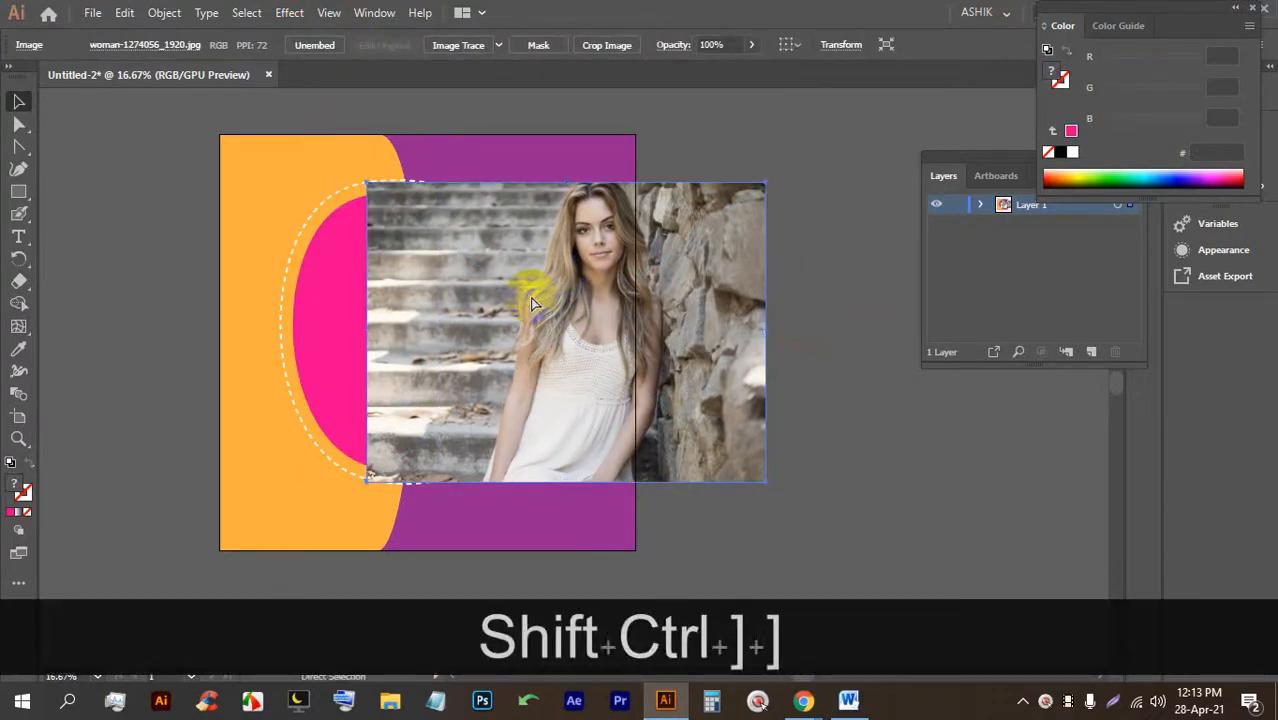
key(ctrl+shift+bracketright)
key(ctrl+bracketright)
key(ctrl+bracketright)
key(ctrl+bracketright)
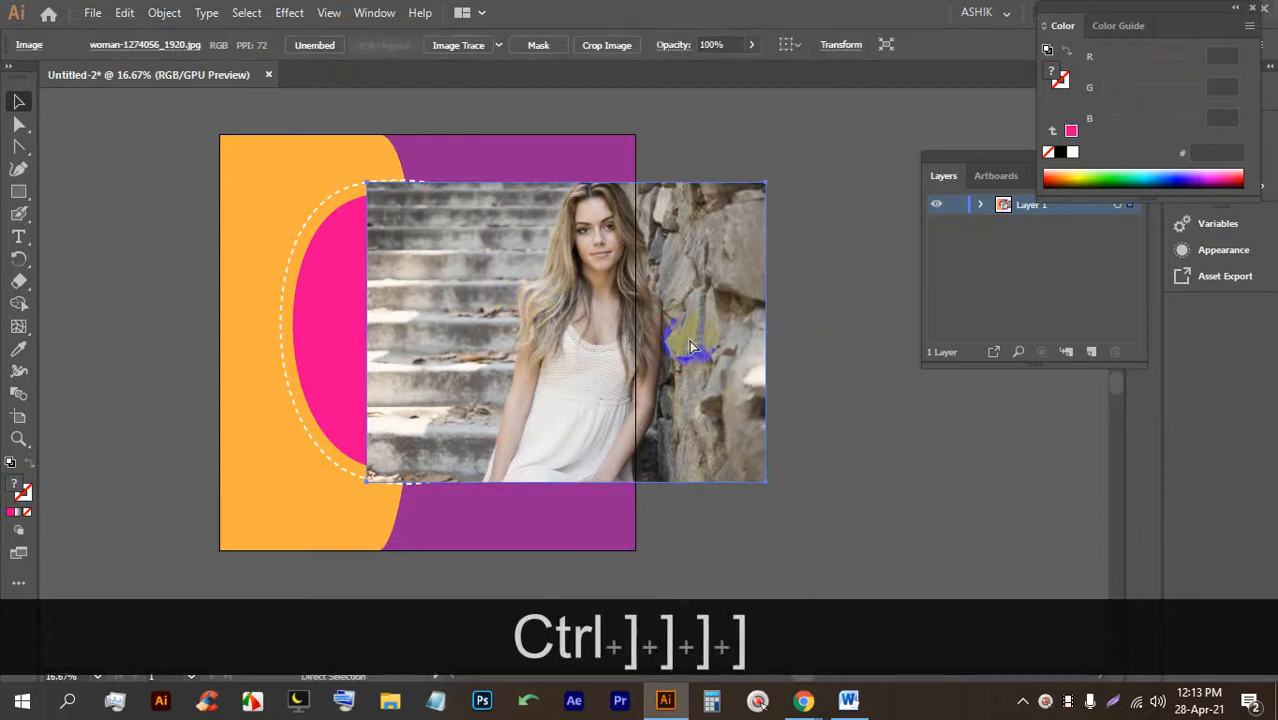
key(ctrl+bracketleft)
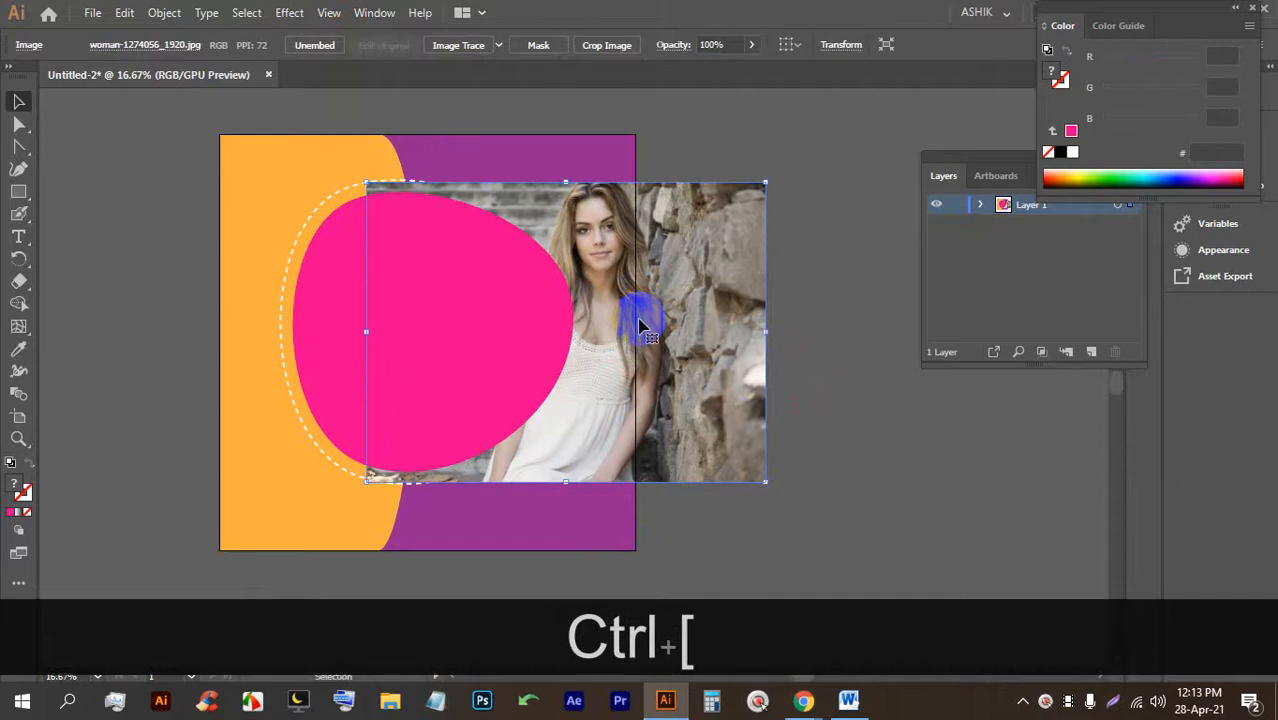
drag(724, 358, 528, 334)
Select the photo and pink shape together and make a clipping mask (Ctrl+Shift+7).
shift+click(525, 331)
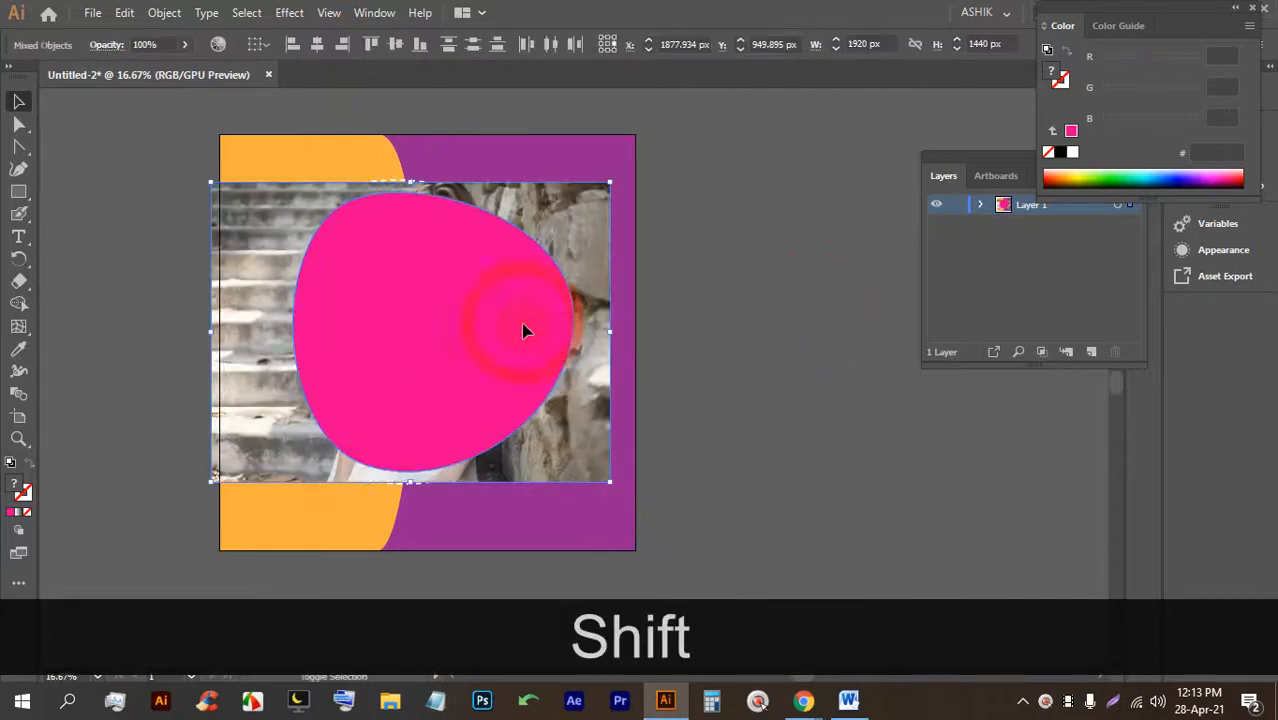
click(704, 311)
click(585, 208)
shift+click(497, 280)
key(ctrl+shift+7)
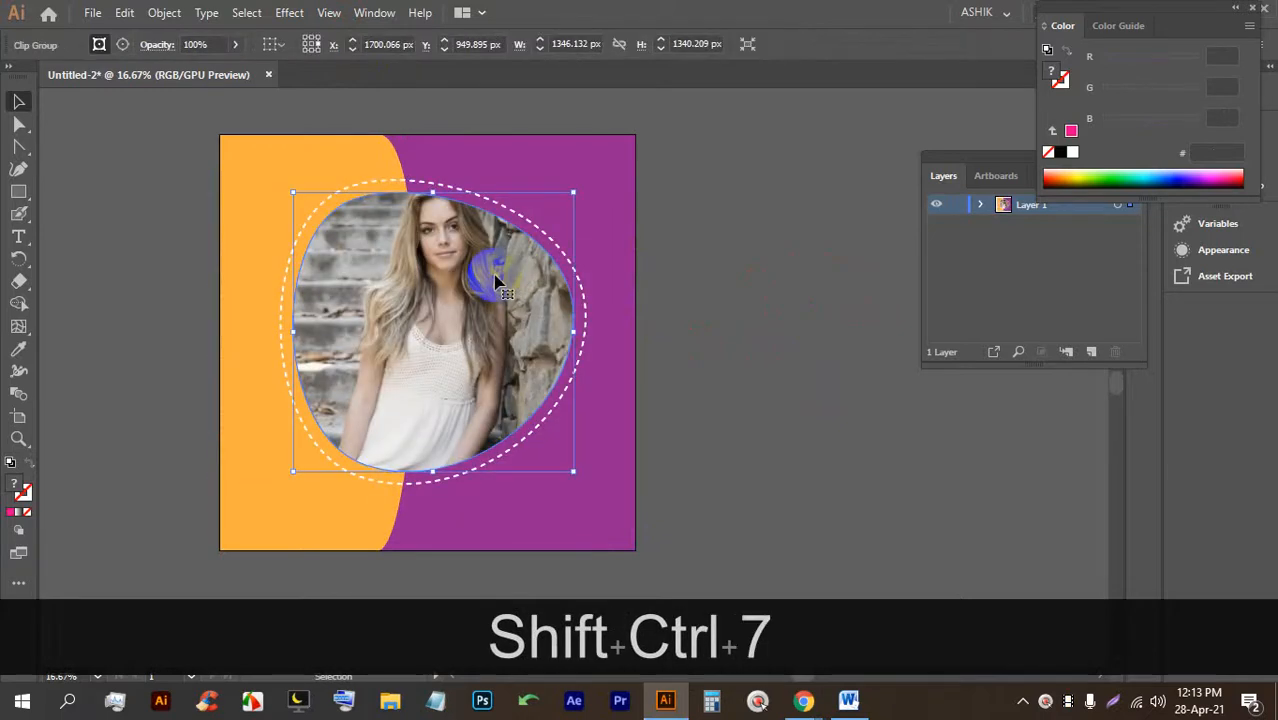
Enlarge and reposition the photo inside the mask in isolation mode.
scroll(425, 280, up, 2)
scroll(422, 268, down, 2)
double_click(423, 266)
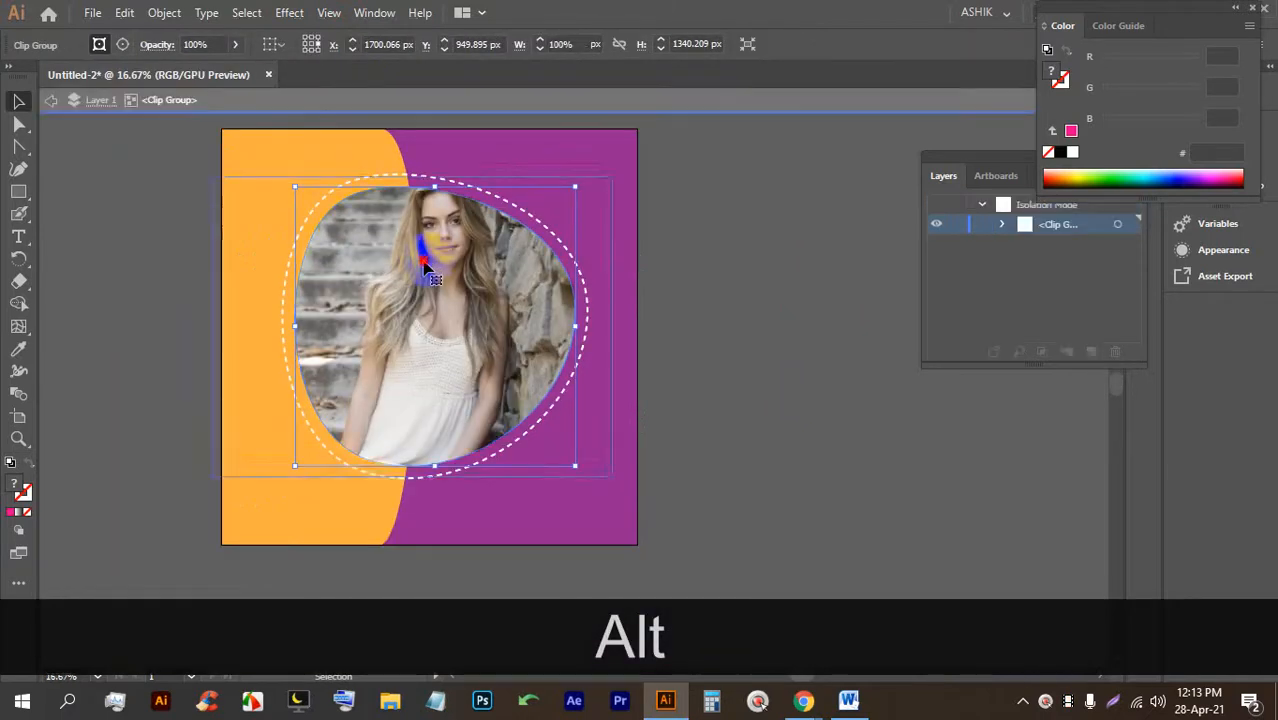
drag(415, 240, 414, 250)
drag(611, 489, 654, 529)
drag(448, 427, 414, 408)
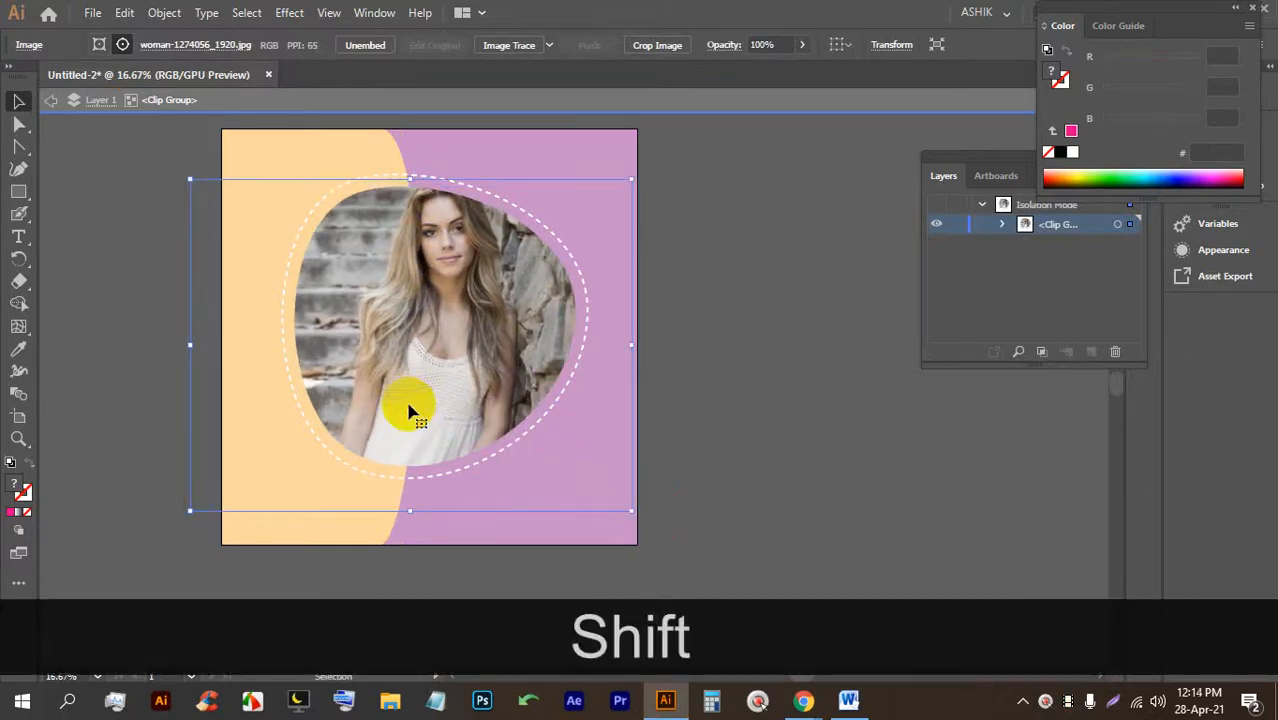
double_click(705, 401)
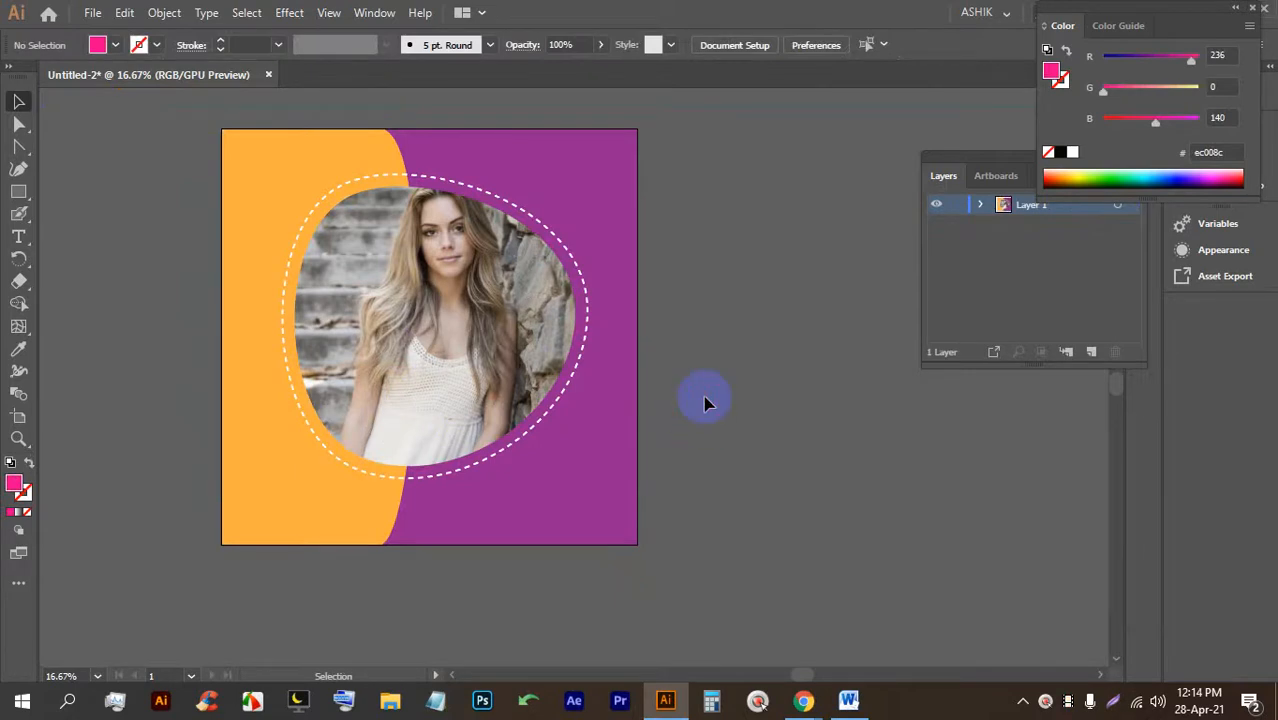
Save the document as 'poster'.
key(ctrl+s)
key(ctrl+s)
key(ctrl+s)
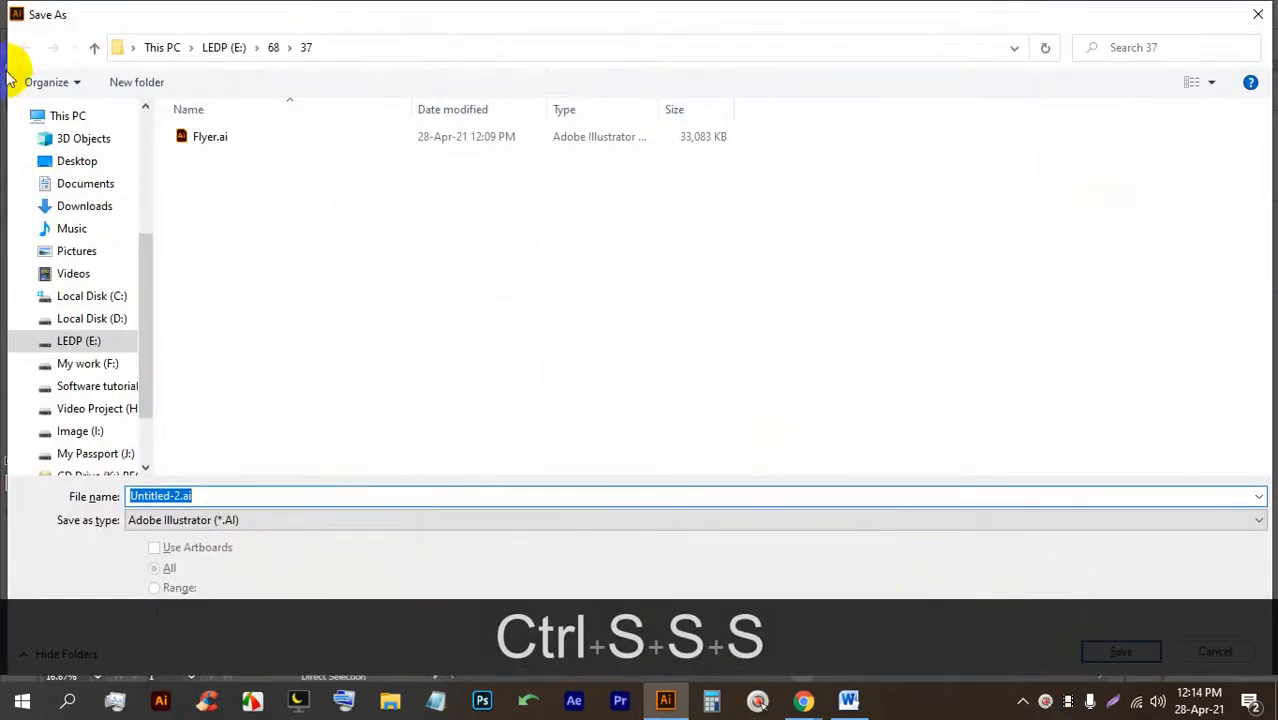
text(poster)
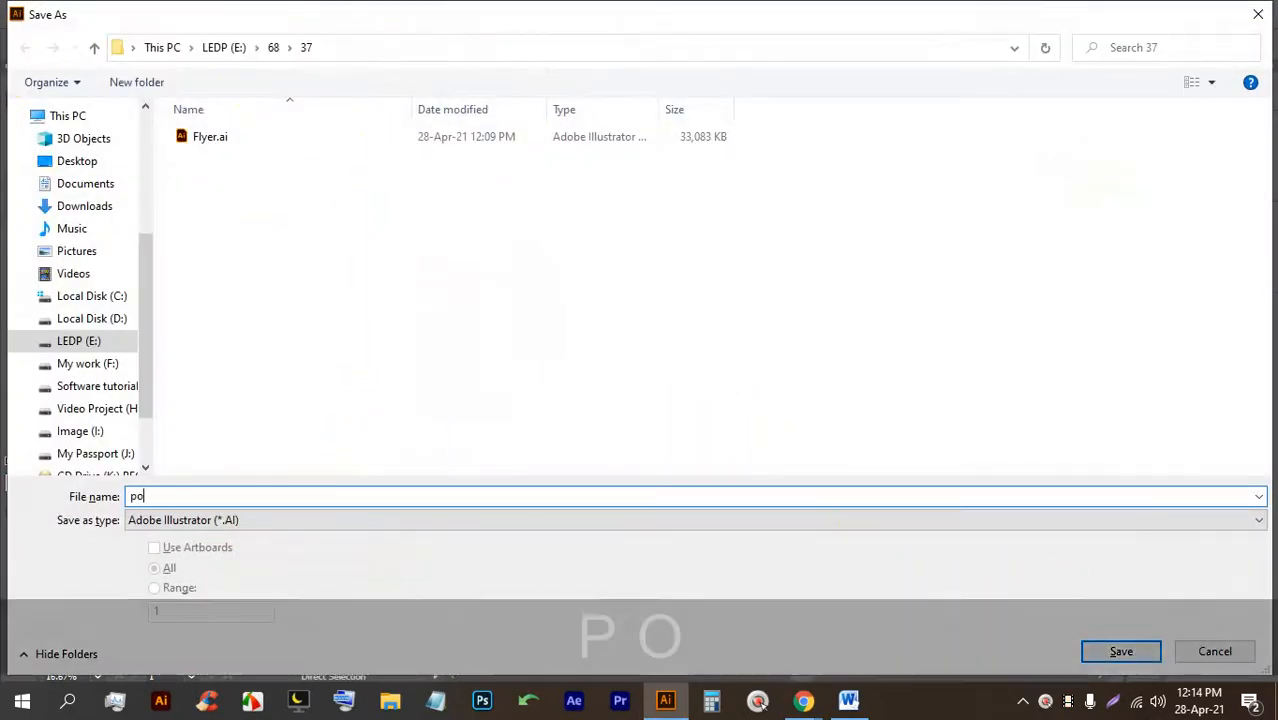
key(Return)
key(Return)
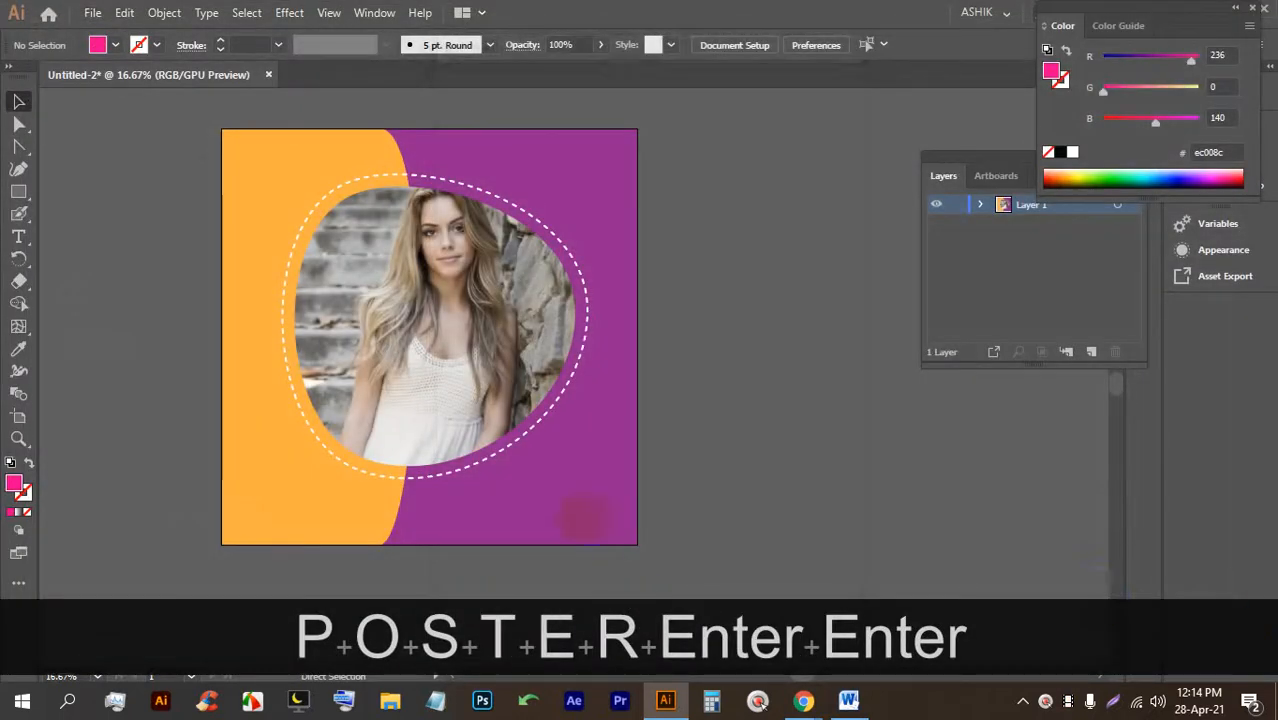
Draw an ellipse with the Curvature tool over the artboard's top-right corner.
scroll(639, 157, up, 2)
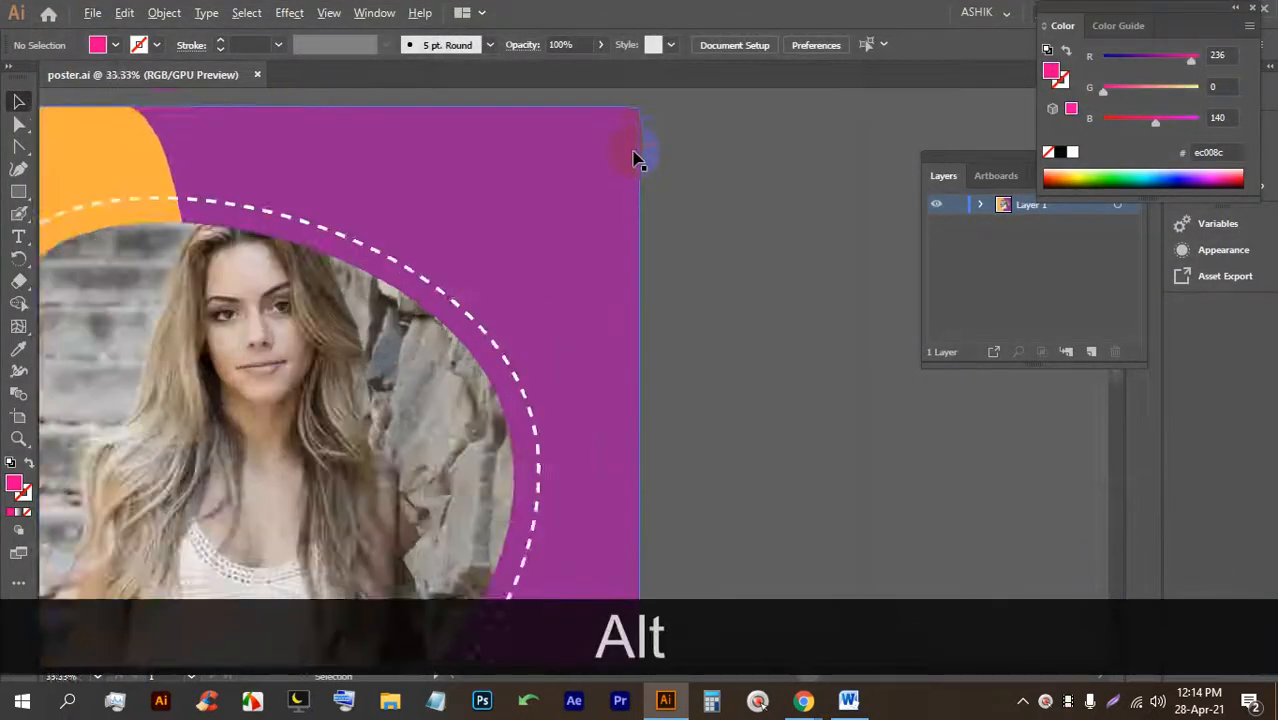
drag(587, 272, 578, 296)
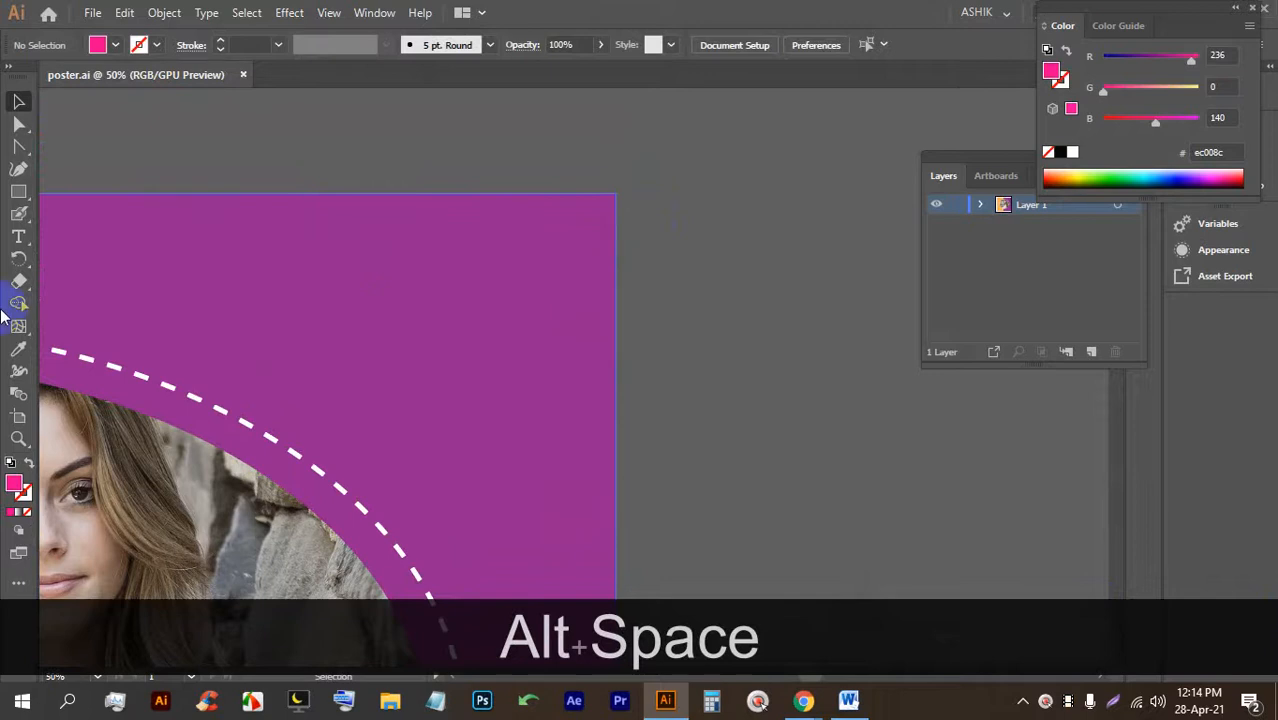
click(19, 152)
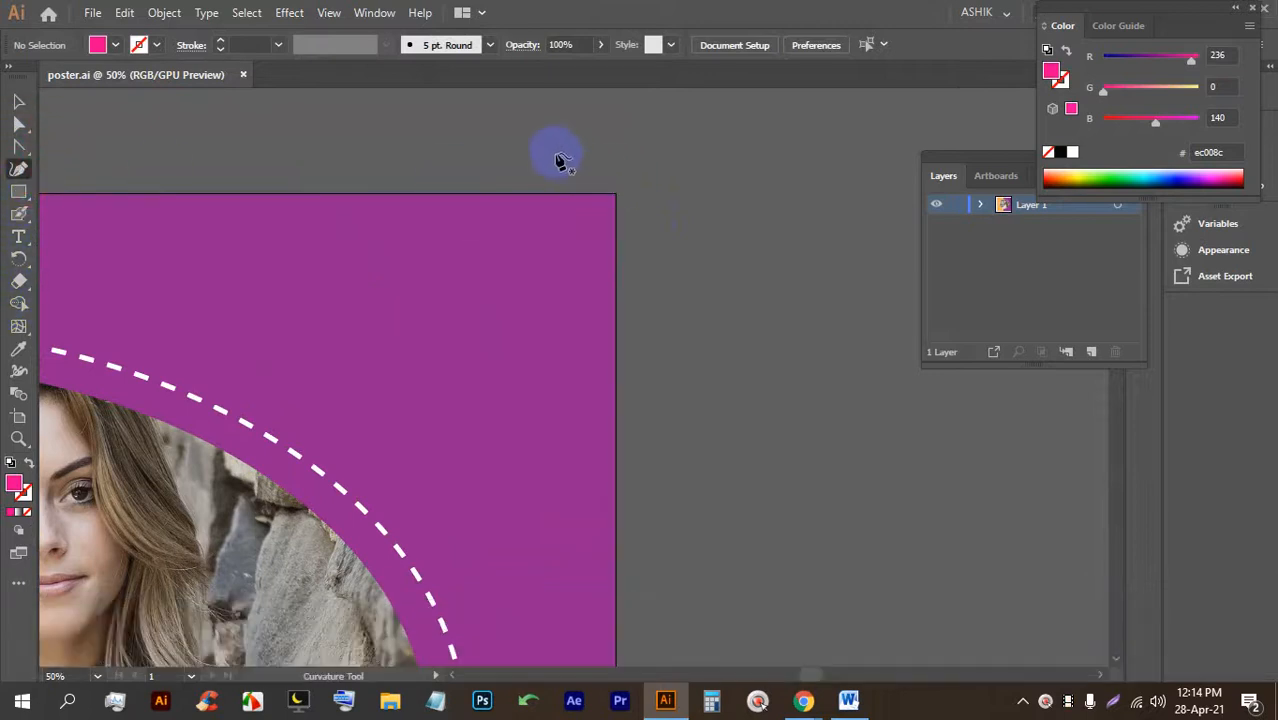
click(559, 137)
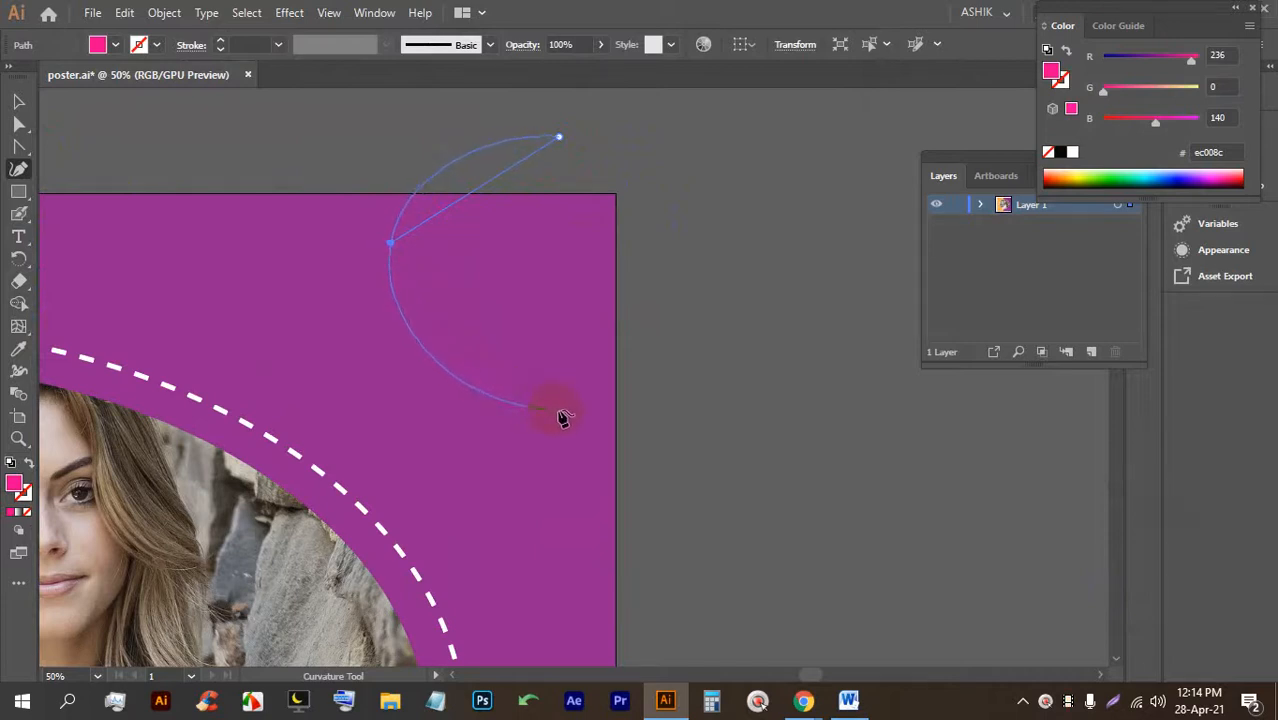
click(716, 238)
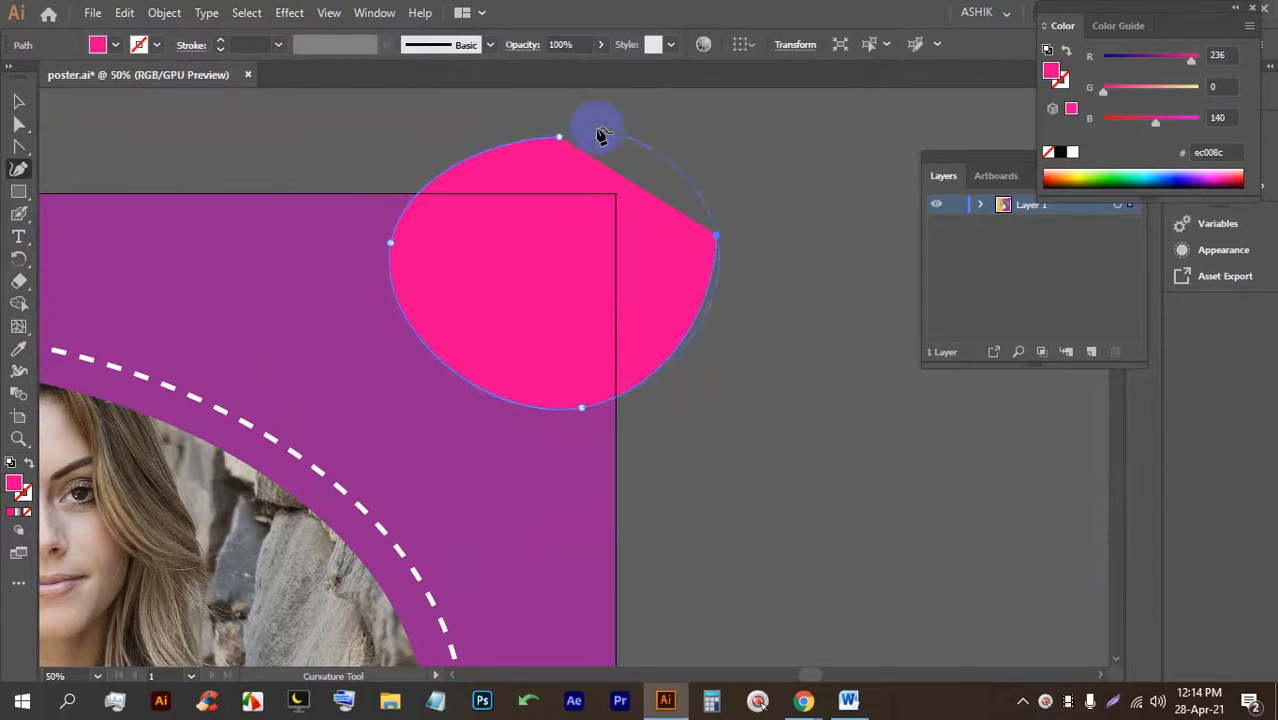
click(560, 139)
click(18, 101)
drag(544, 271, 505, 284)
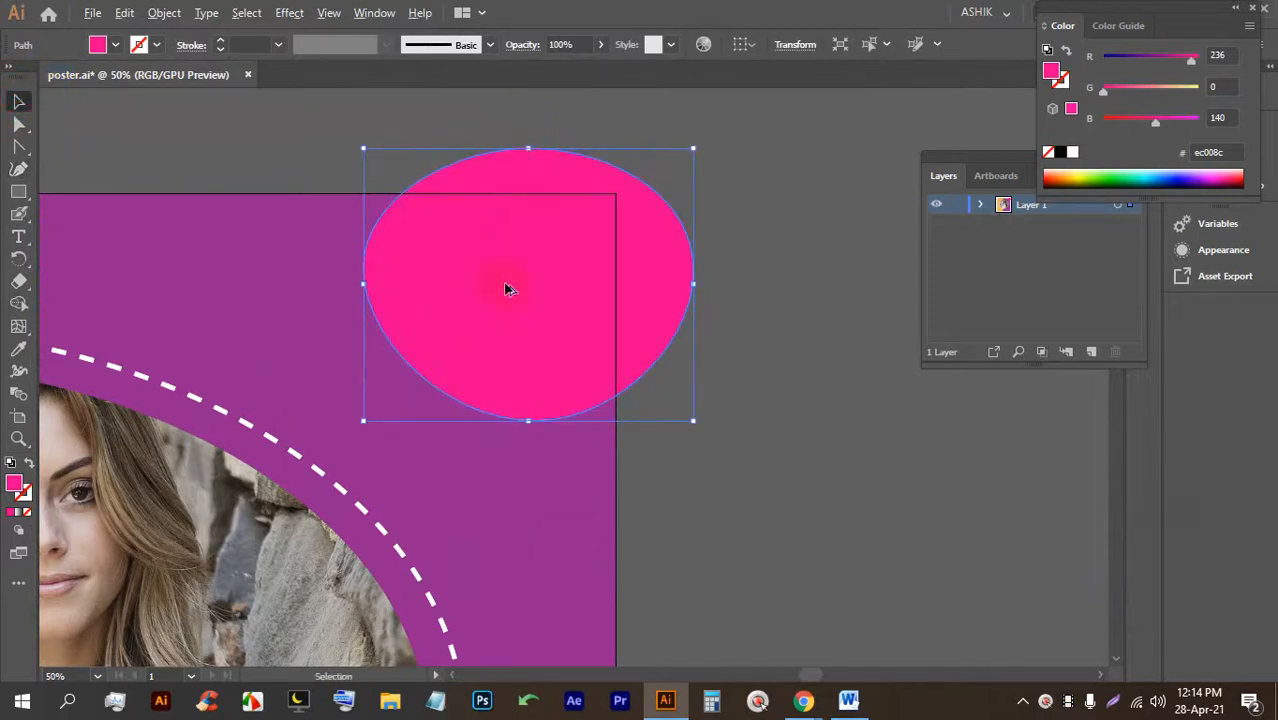
Fill the ellipse with the background's orange using the Eyedropper and nudge it left.
scroll(588, 272, down, 1)
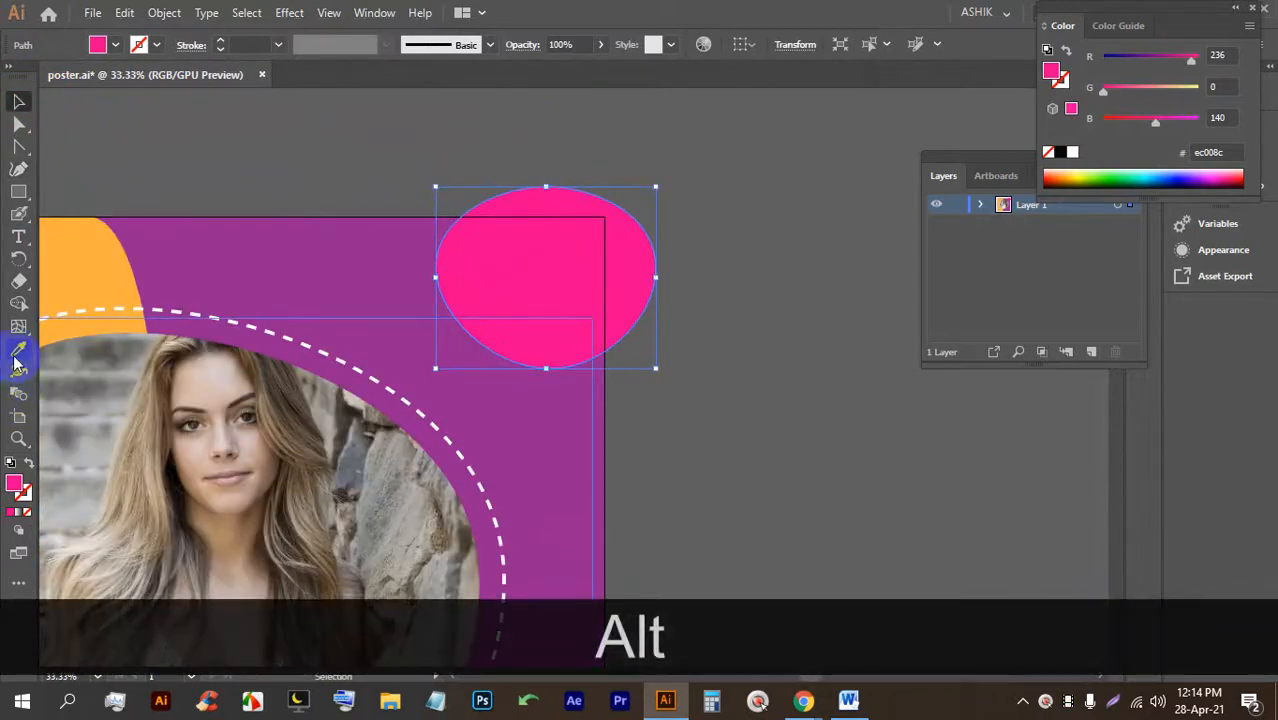
click(18, 352)
click(80, 256)
click(18, 101)
click(710, 378)
drag(531, 293, 522, 296)
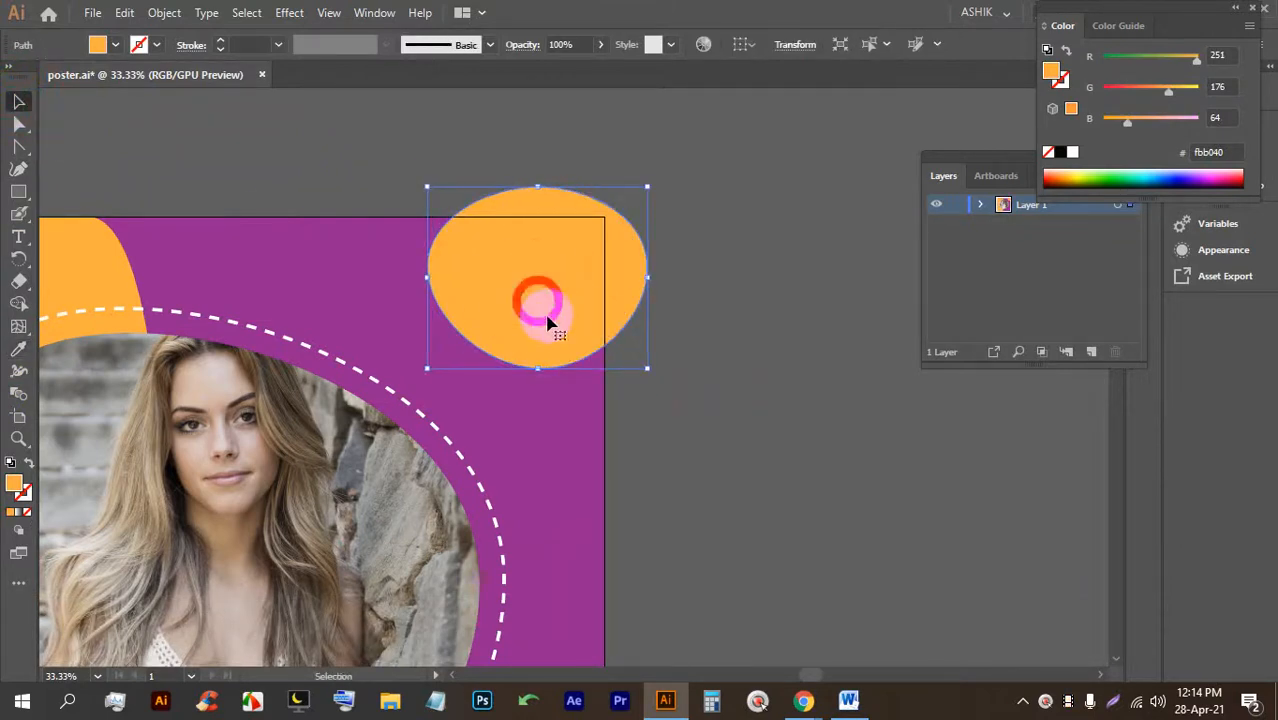
scroll(547, 320, up, 1)
click(18, 236)
click(226, 141)
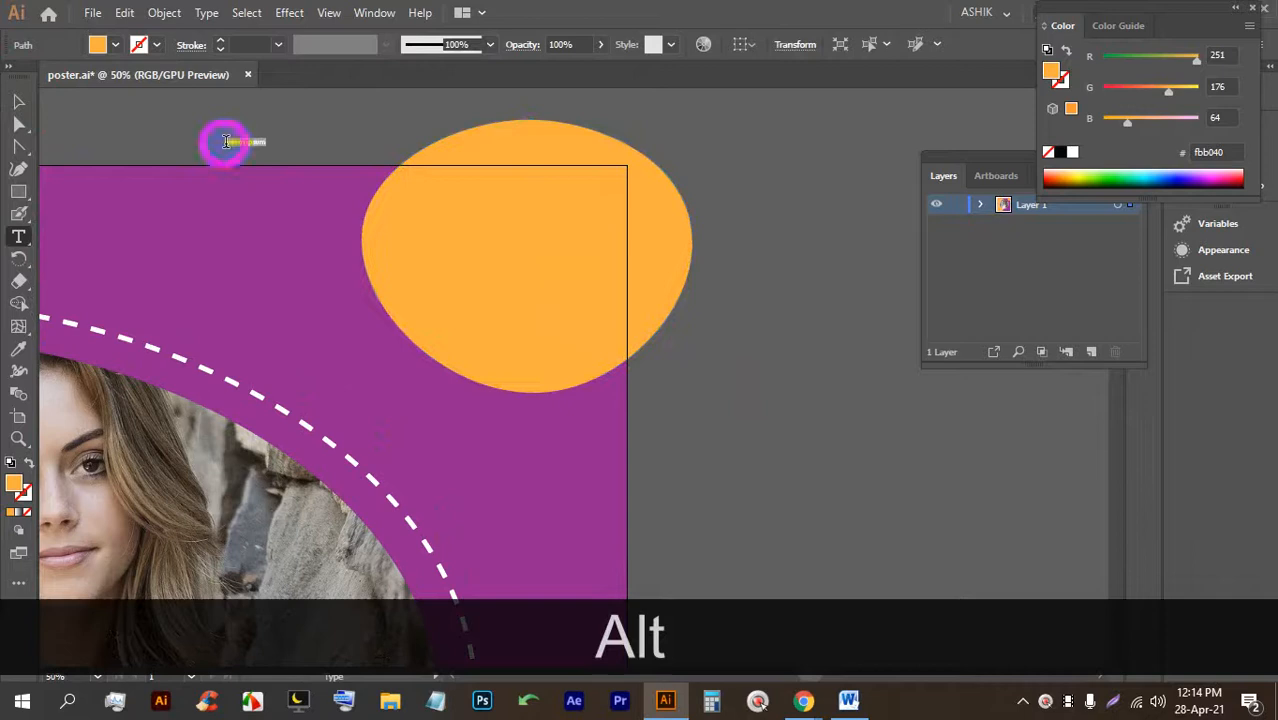
Enlarge the placeholder text on the orange ellipse and replace it with '30%' and 'OFF' on two lines.
click(19, 101)
drag(267, 149, 543, 310)
drag(338, 212, 510, 252)
double_click(491, 230)
triple_click(558, 253)
text(30)
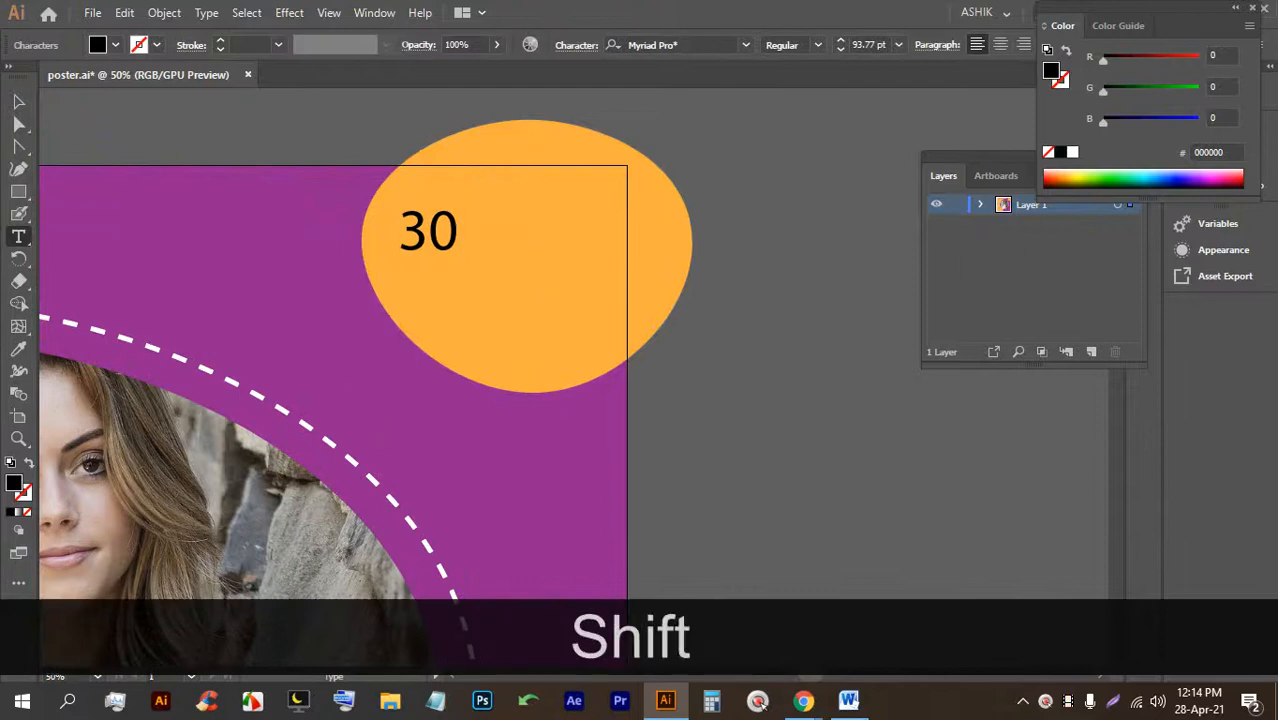
text(%)
key(Return)
text(o)
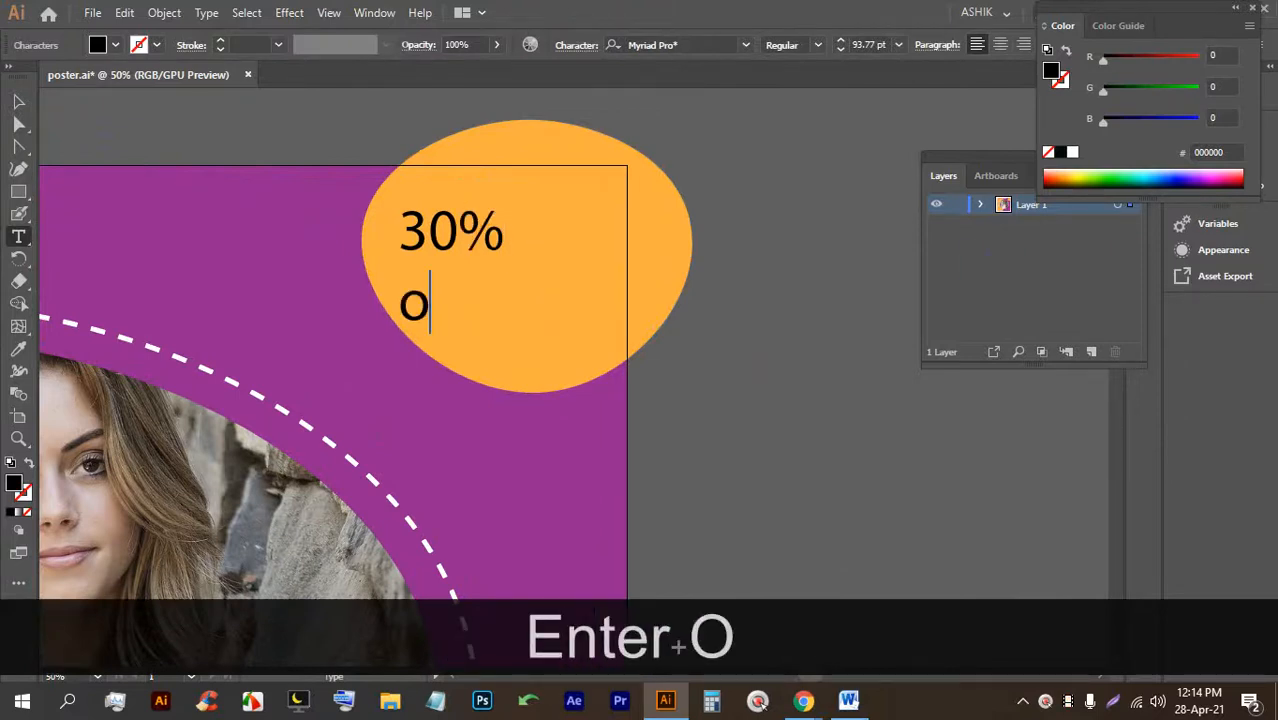
key(BackSpace)
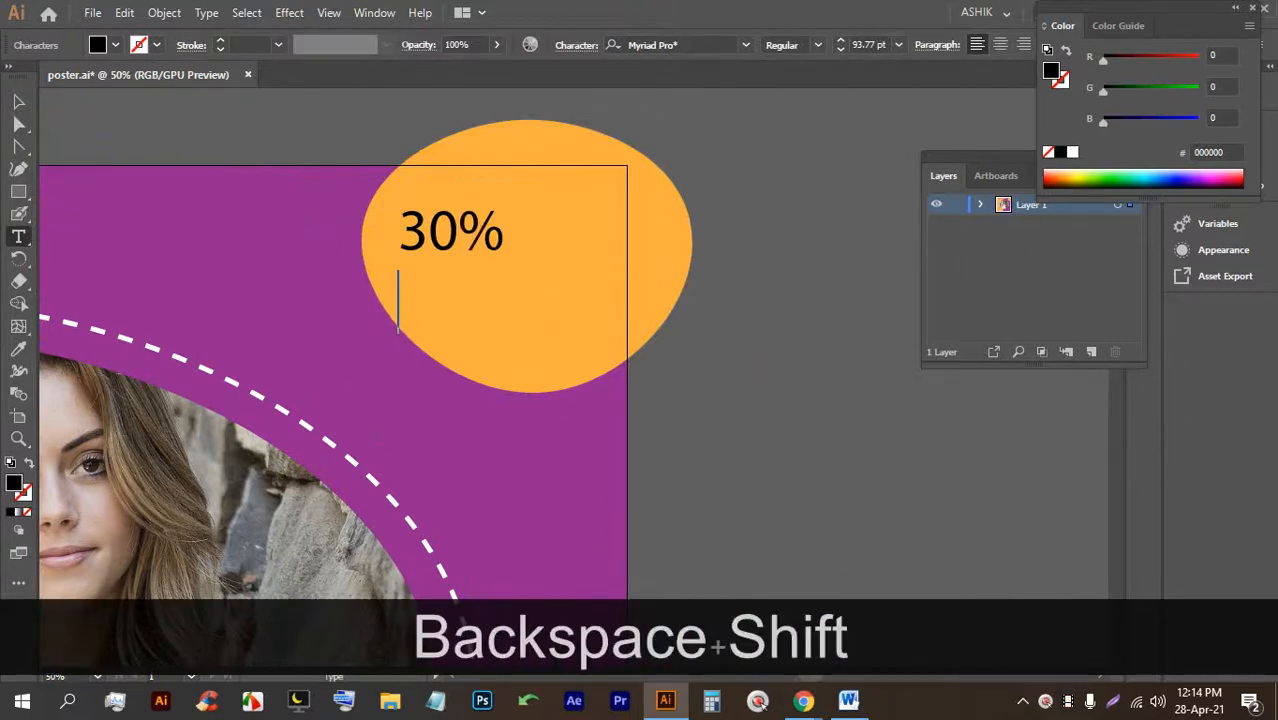
text(OFF)
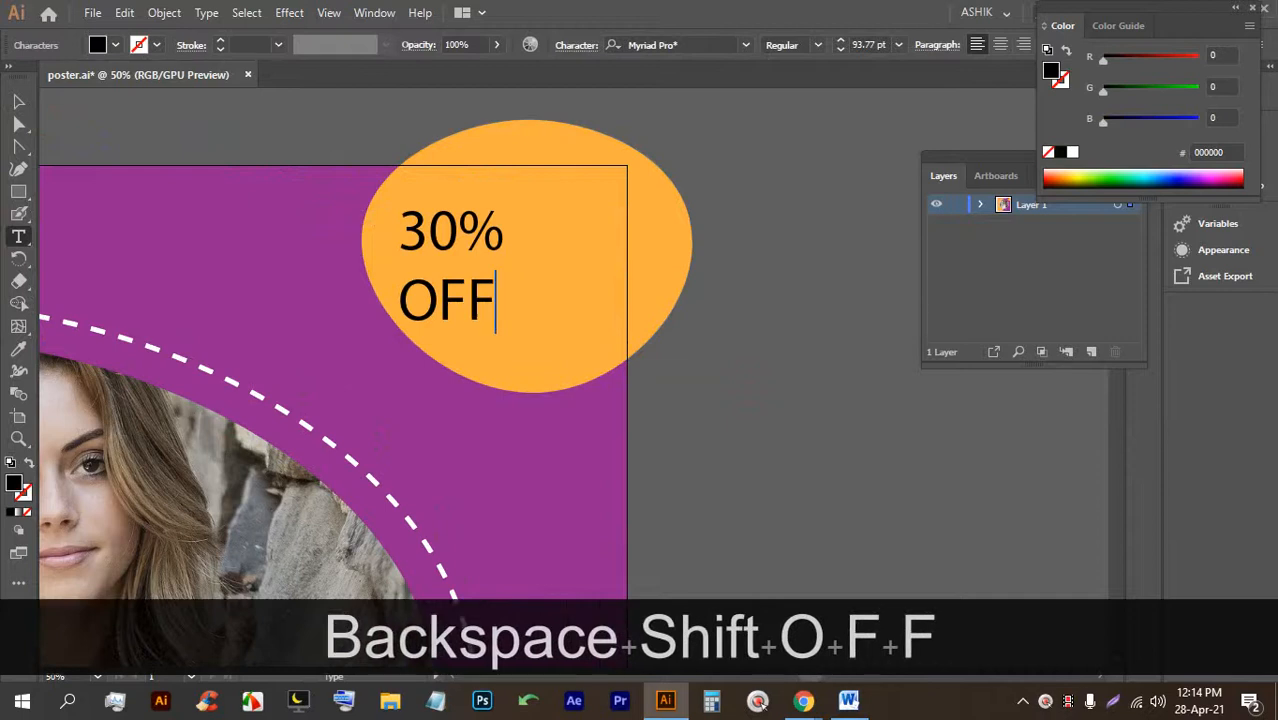
Center-align the 30% OFF text, enlarge it, and set the font to Nexa Heavy.
click(19, 101)
drag(422, 222, 482, 222)
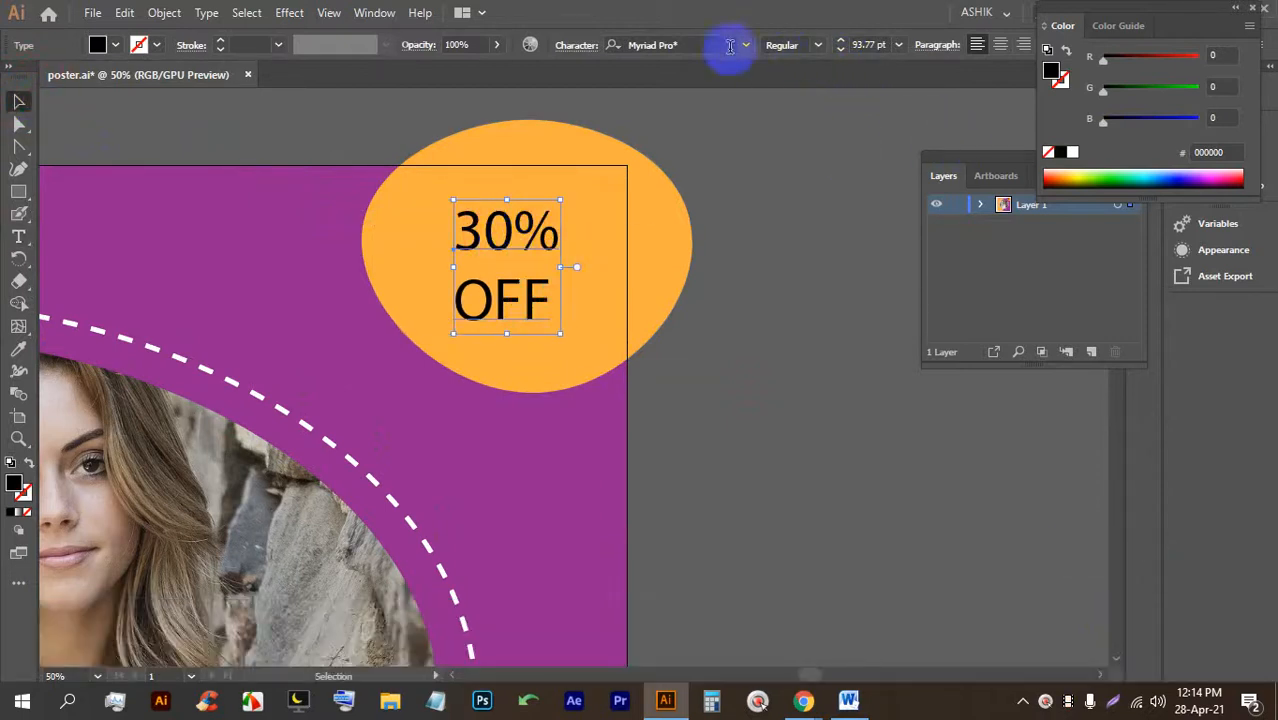
click(1000, 44)
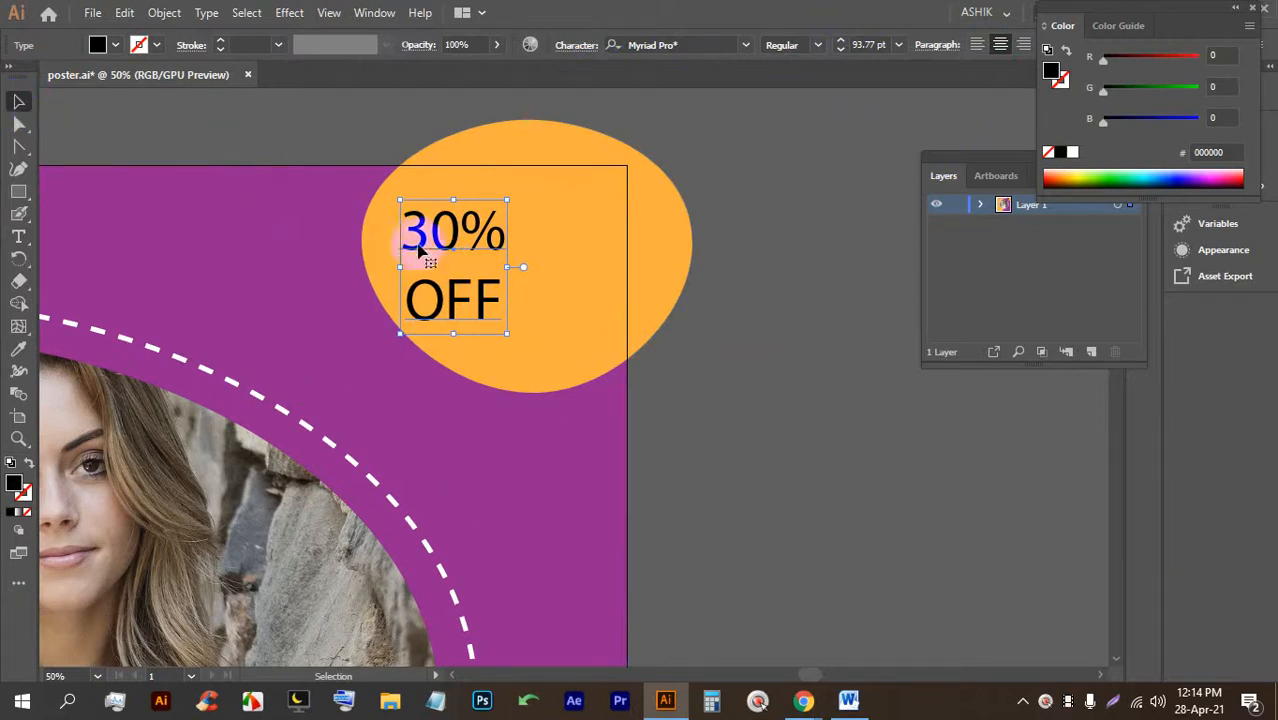
drag(422, 252, 497, 233)
mouse_move(522, 317)
mouse_down()
mouse_move(520, 343)
mouse_move(519, 306)
mouse_up()
click(699, 44)
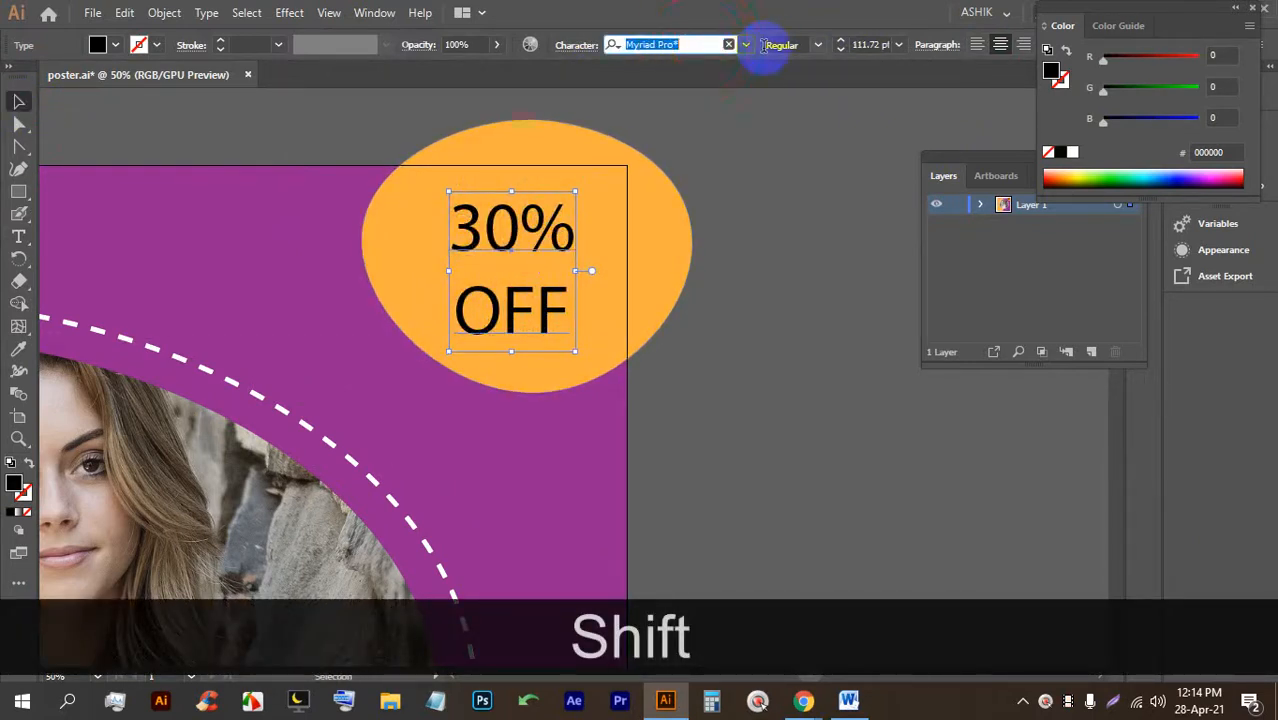
text(nex)
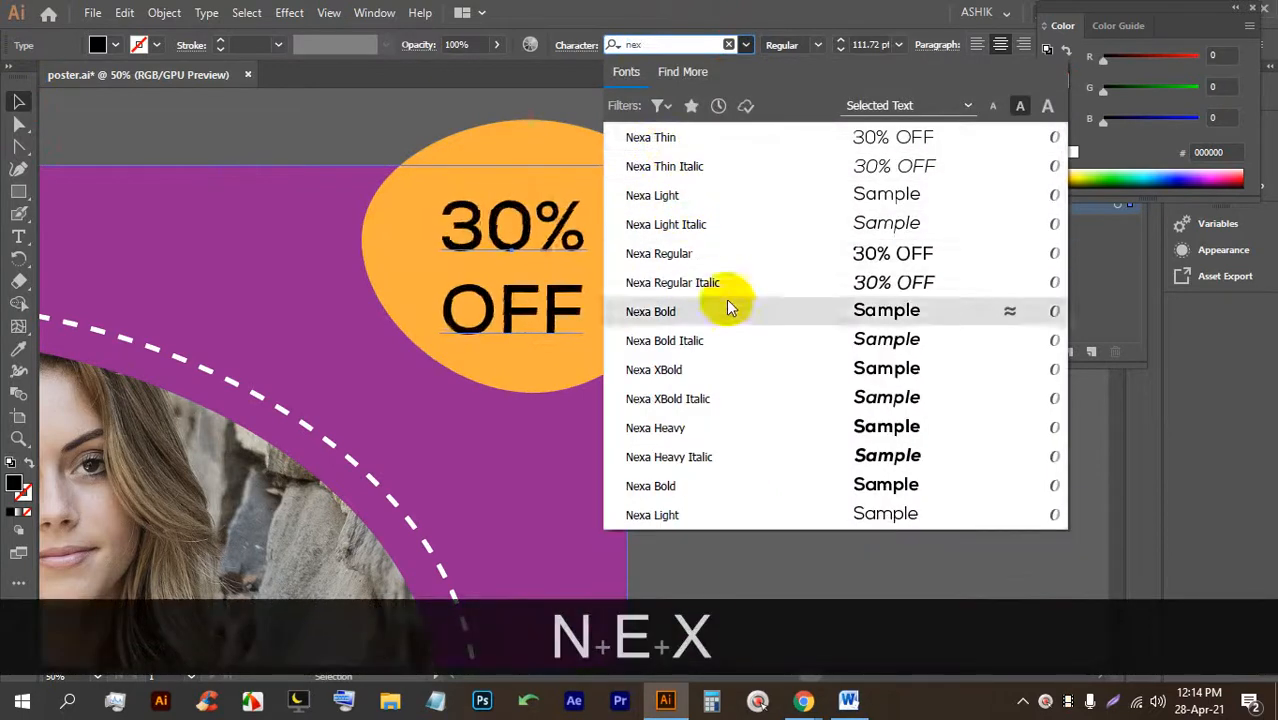
click(765, 428)
drag(493, 238, 501, 233)
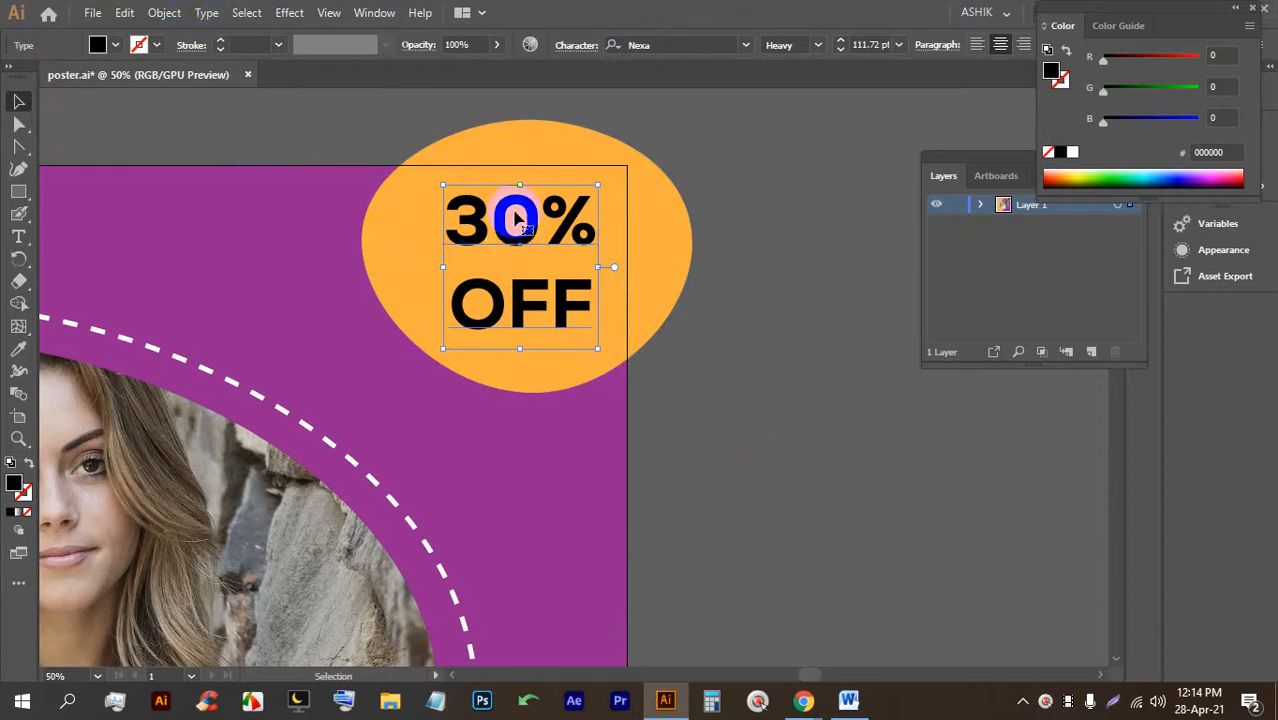
Color the word OFF orange and the 30% line white.
double_click(508, 288)
double_click(503, 286)
click(114, 47)
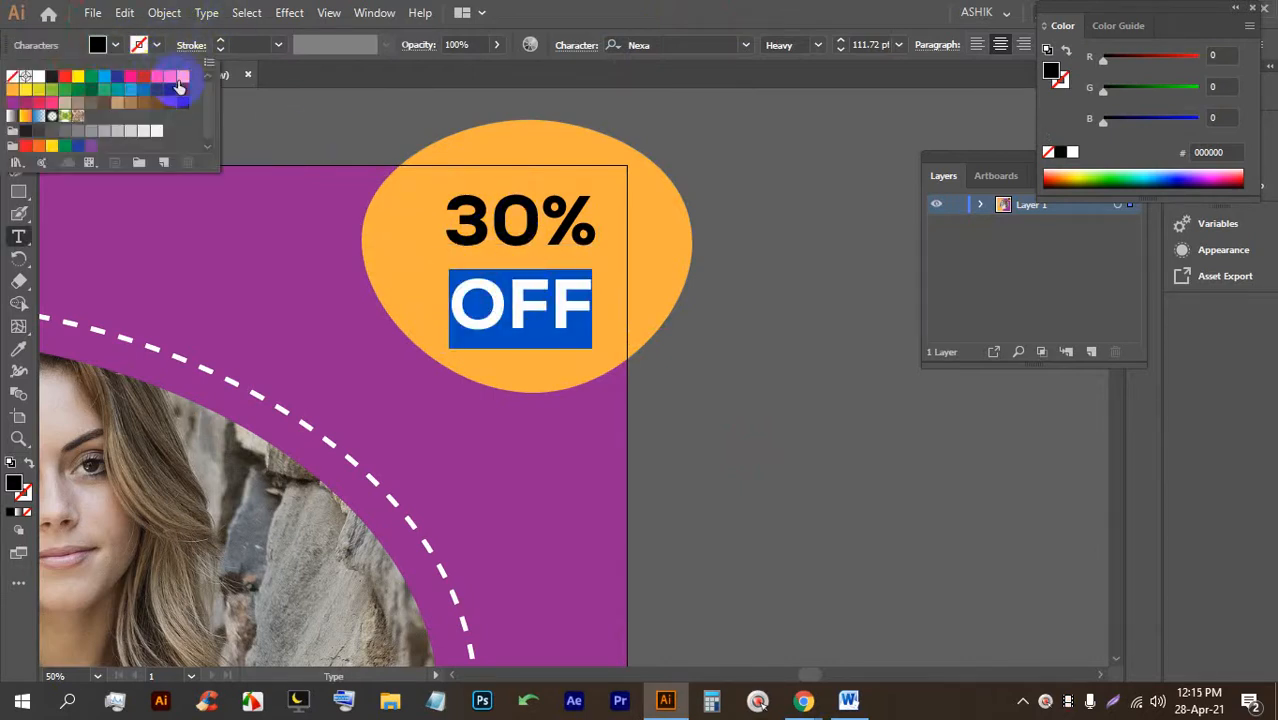
click(166, 78)
click(490, 295)
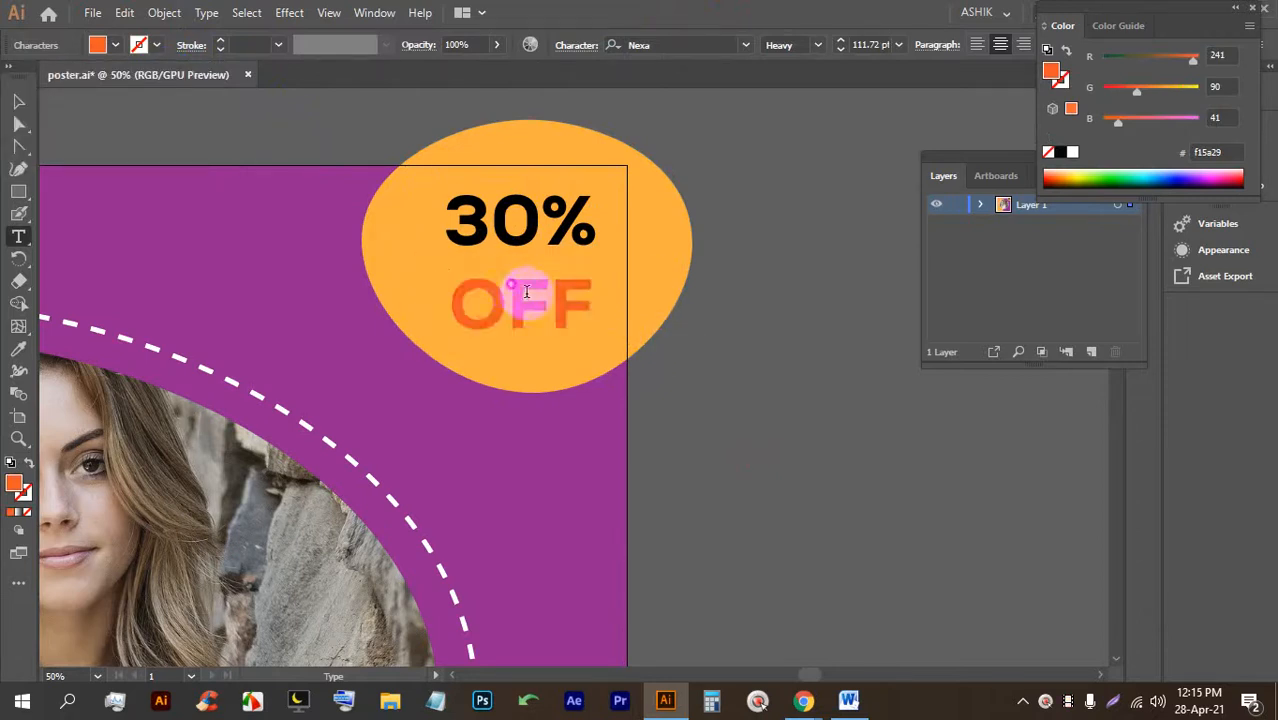
drag(598, 222, 443, 222)
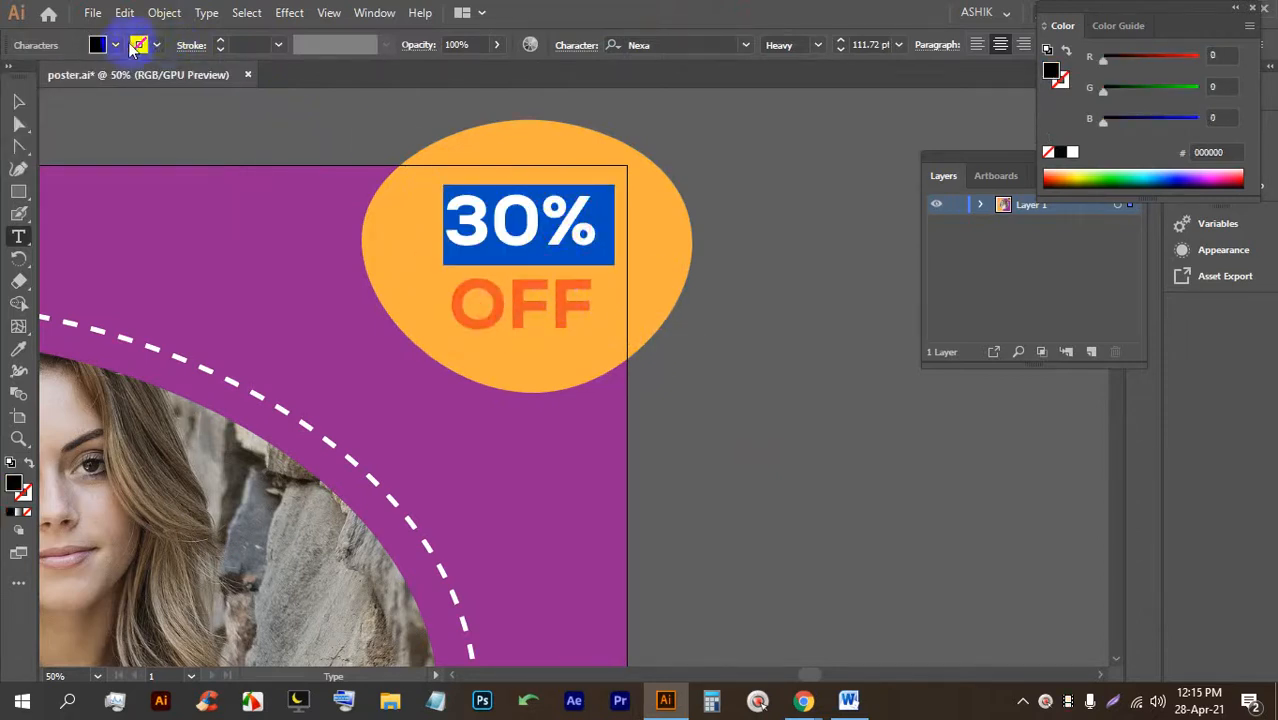
click(114, 45)
click(40, 78)
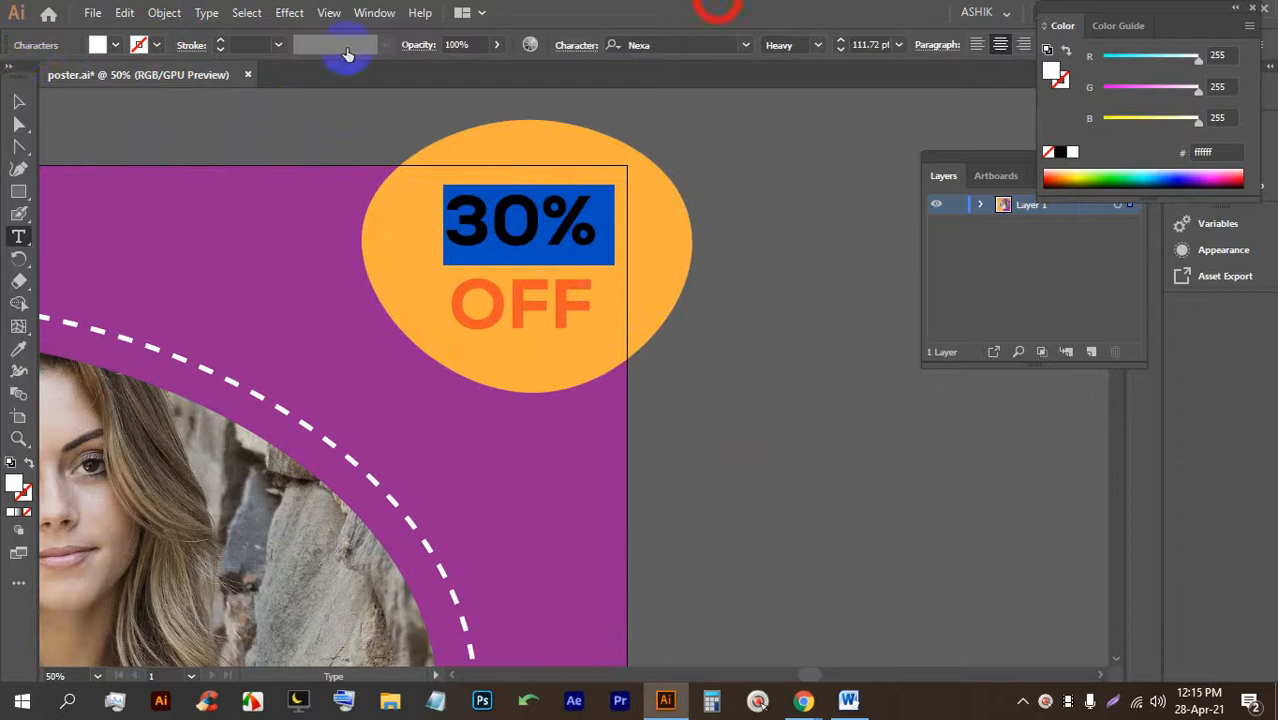
click(15, 98)
click(713, 394)
Add a text object near the top-left corner, enlarge it, and type 'LOGO'.
alt+scroll(700, 285, down, 2)
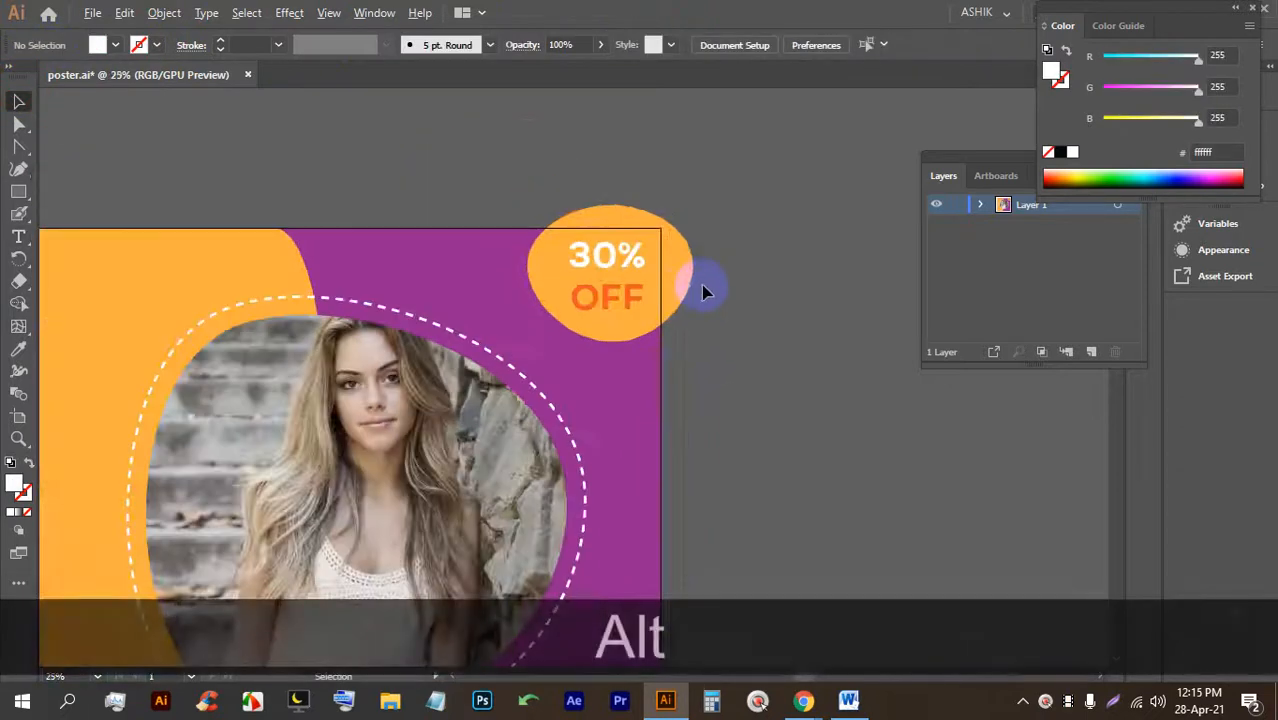
alt+scroll(702, 290, down, 2)
alt+scroll(385, 228, up, 3)
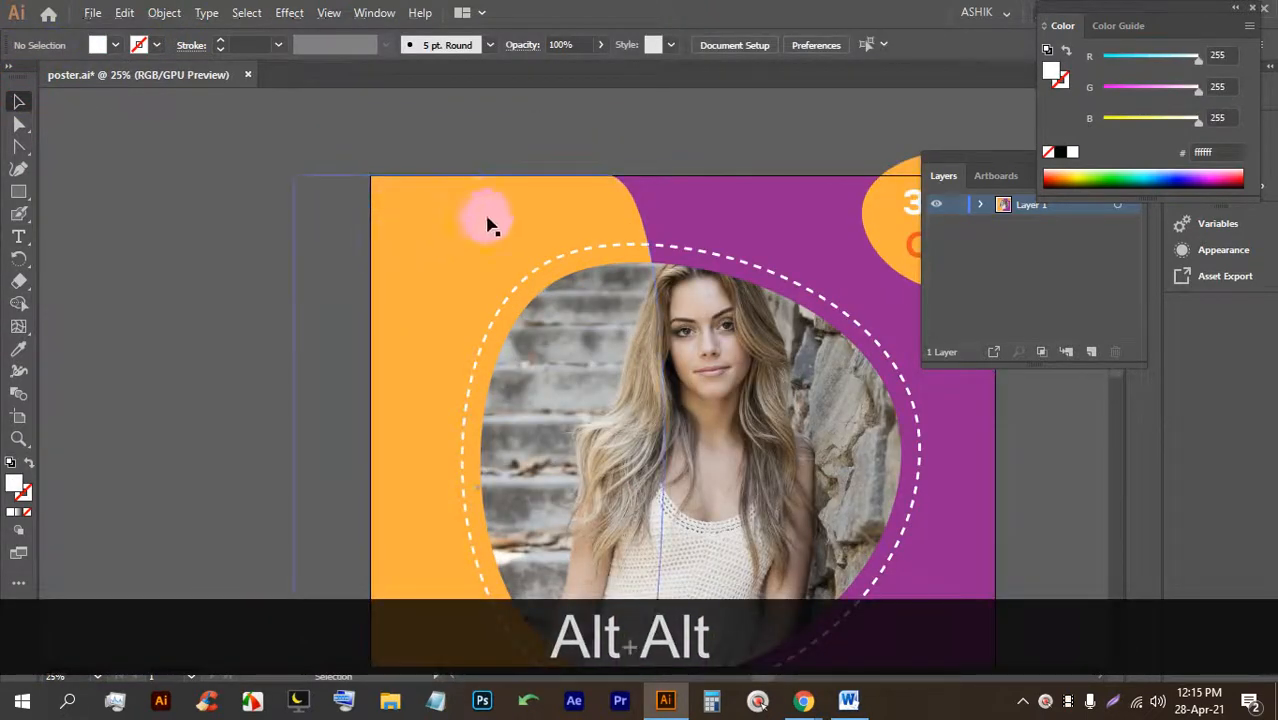
click(18, 237)
click(356, 236)
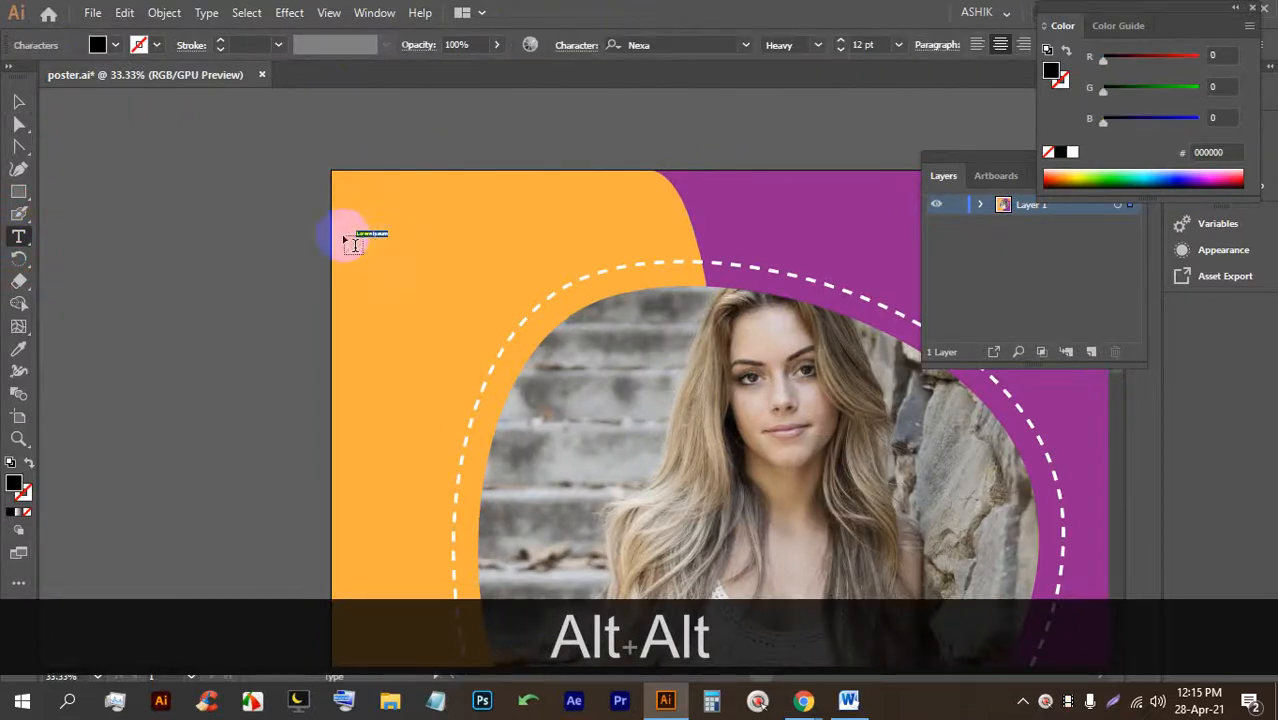
click(18, 101)
drag(391, 243, 581, 300)
drag(470, 275, 478, 232)
triple_click(468, 224)
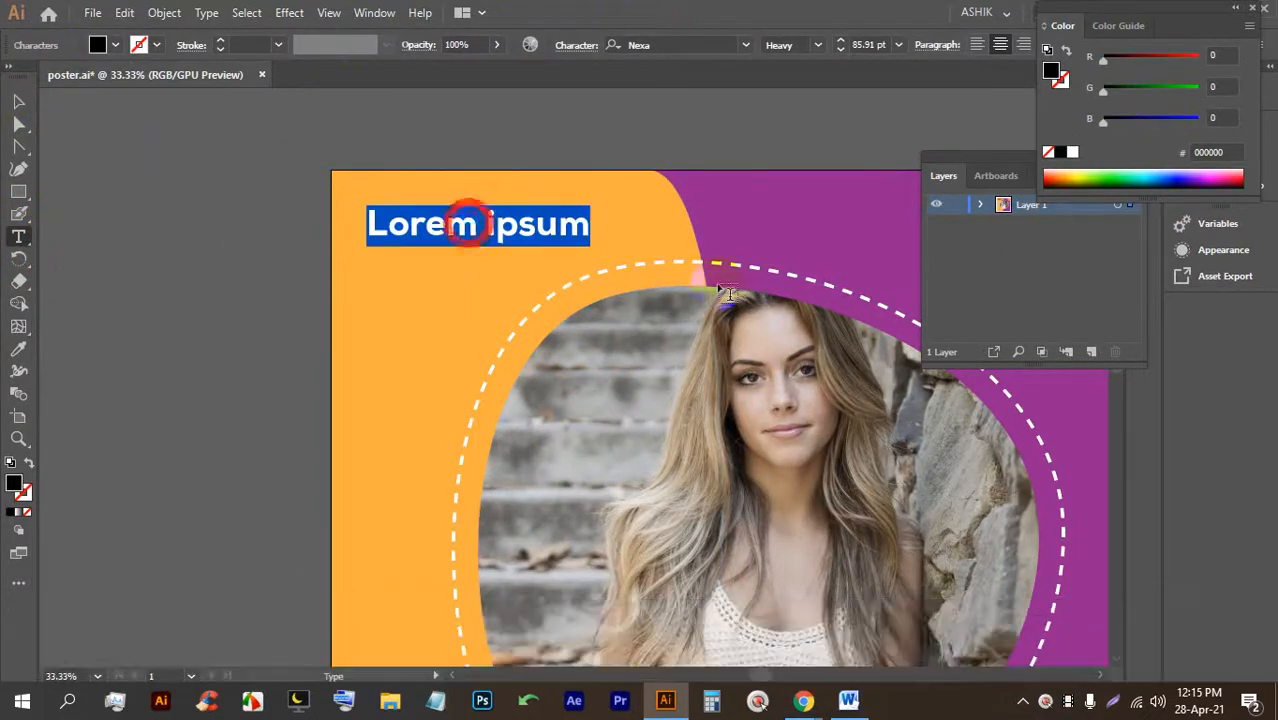
text(LOGO)
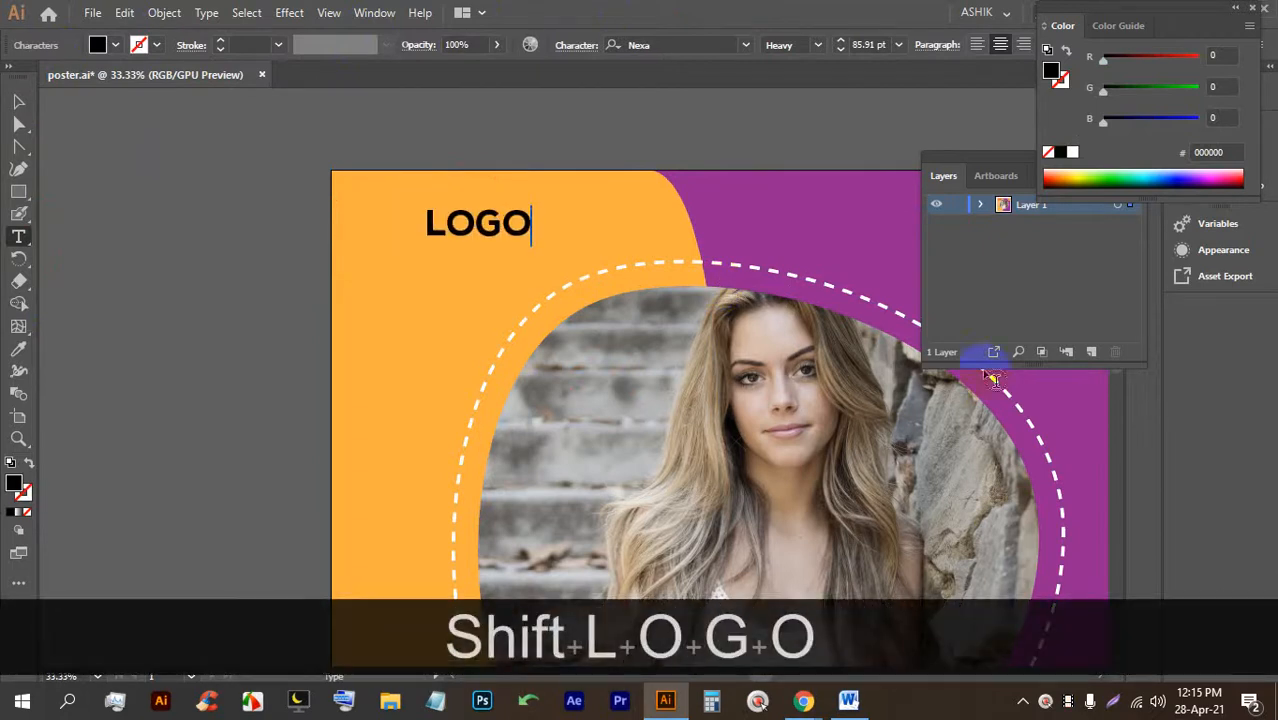
Position LOGO in the corner, make it white, and enlarge it to about 154 pt.
click(18, 101)
drag(449, 226, 418, 254)
drag(420, 230, 431, 231)
click(426, 227)
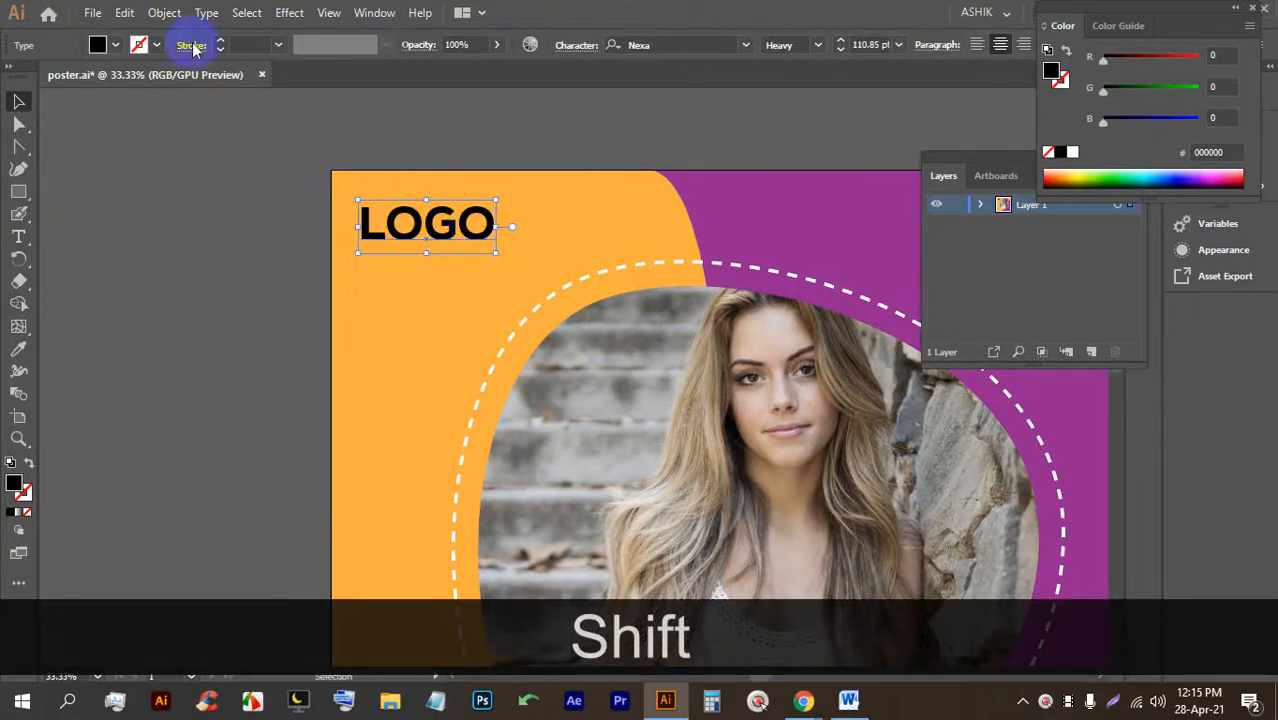
click(116, 44)
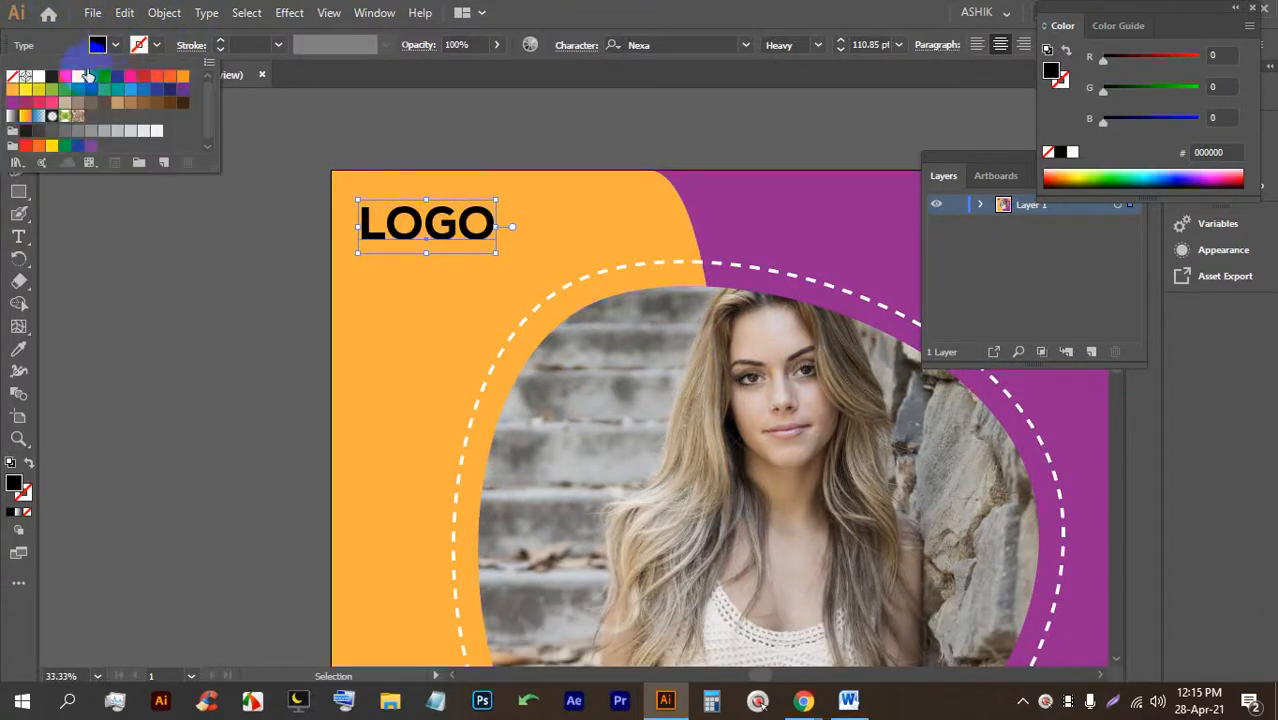
click(40, 80)
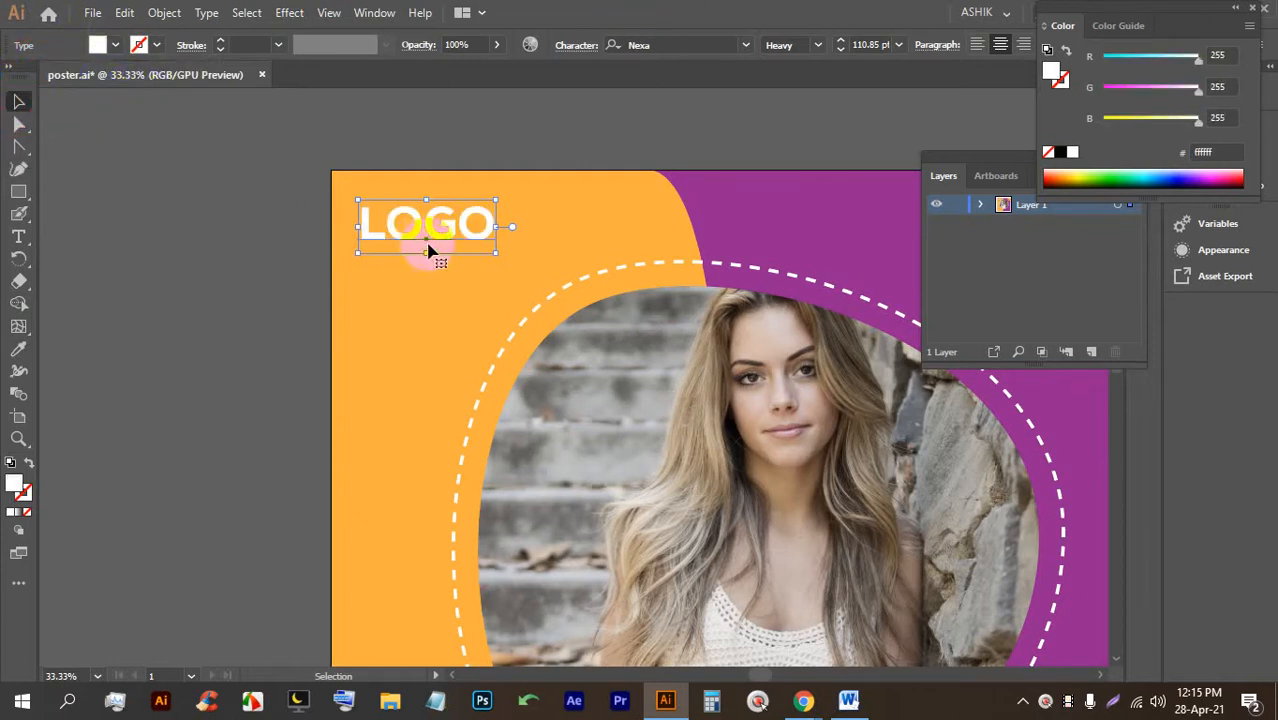
drag(494, 252, 549, 272)
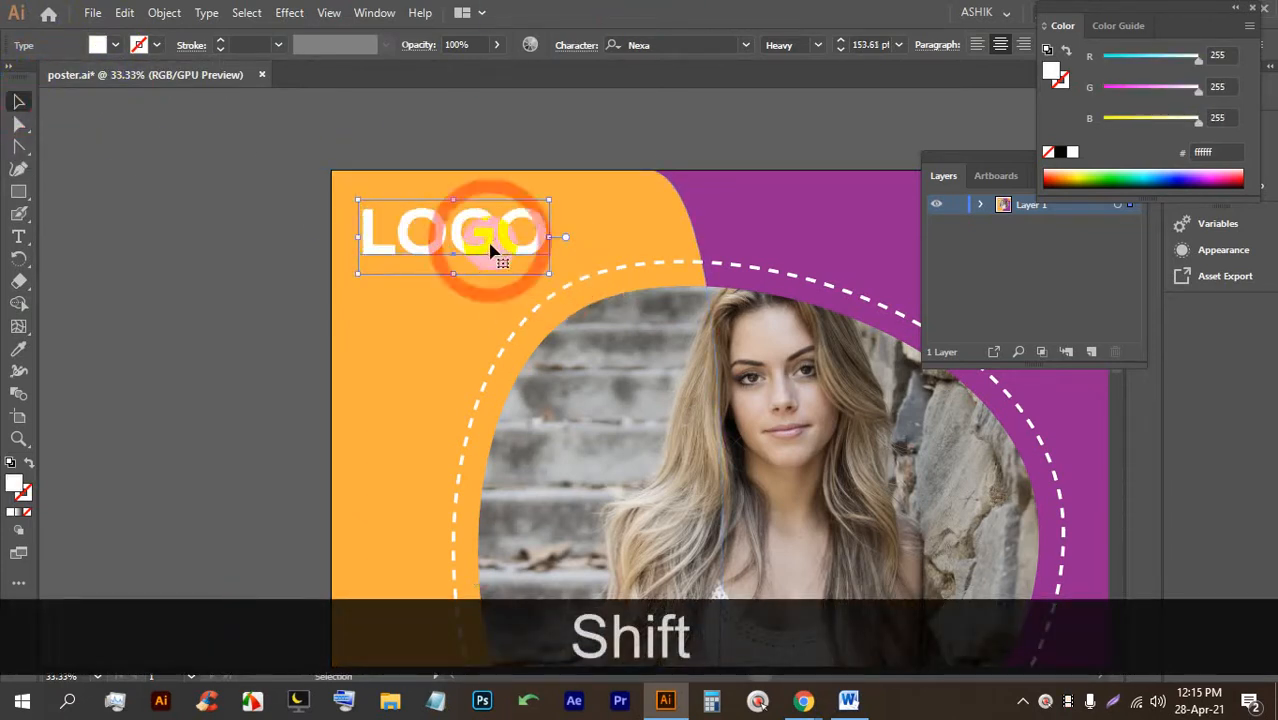
scroll(490, 250, down, 5)
scroll(570, 380, up, 2)
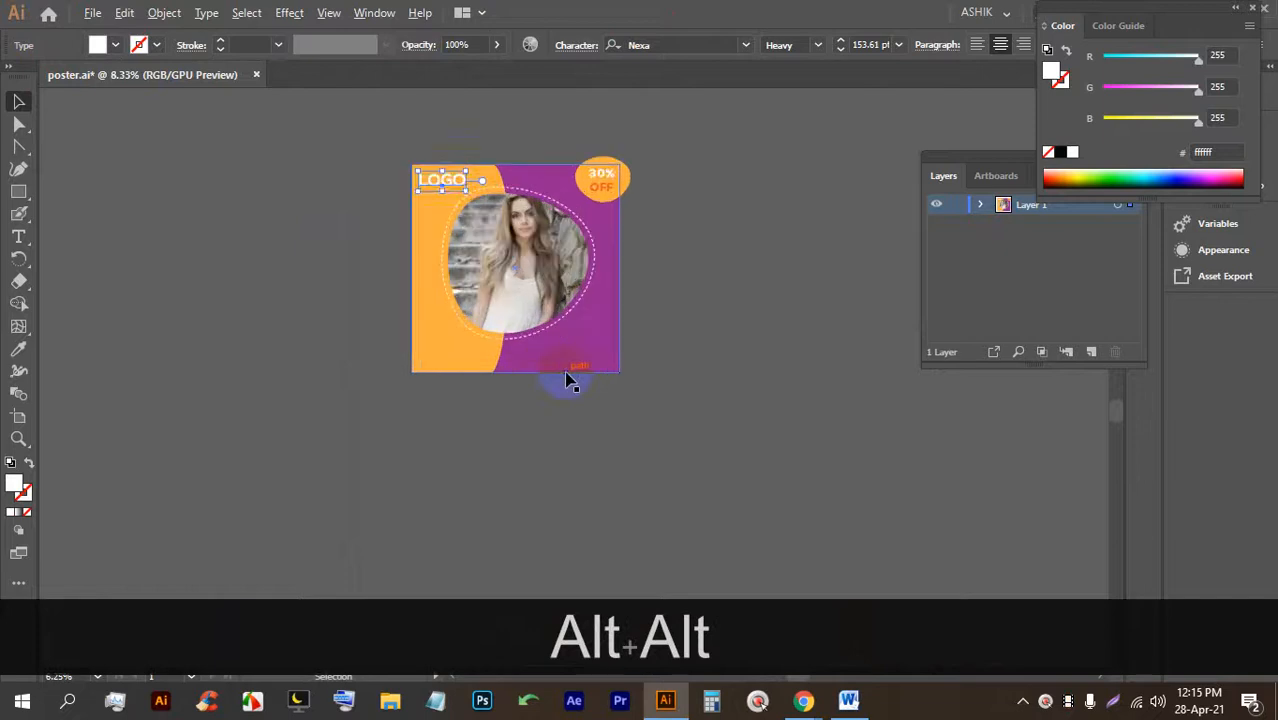
Add a new text object on the poster's lower area, enlarged and placed below the dashed arc.
drag(622, 338, 479, 330)
scroll(455, 308, up, 3)
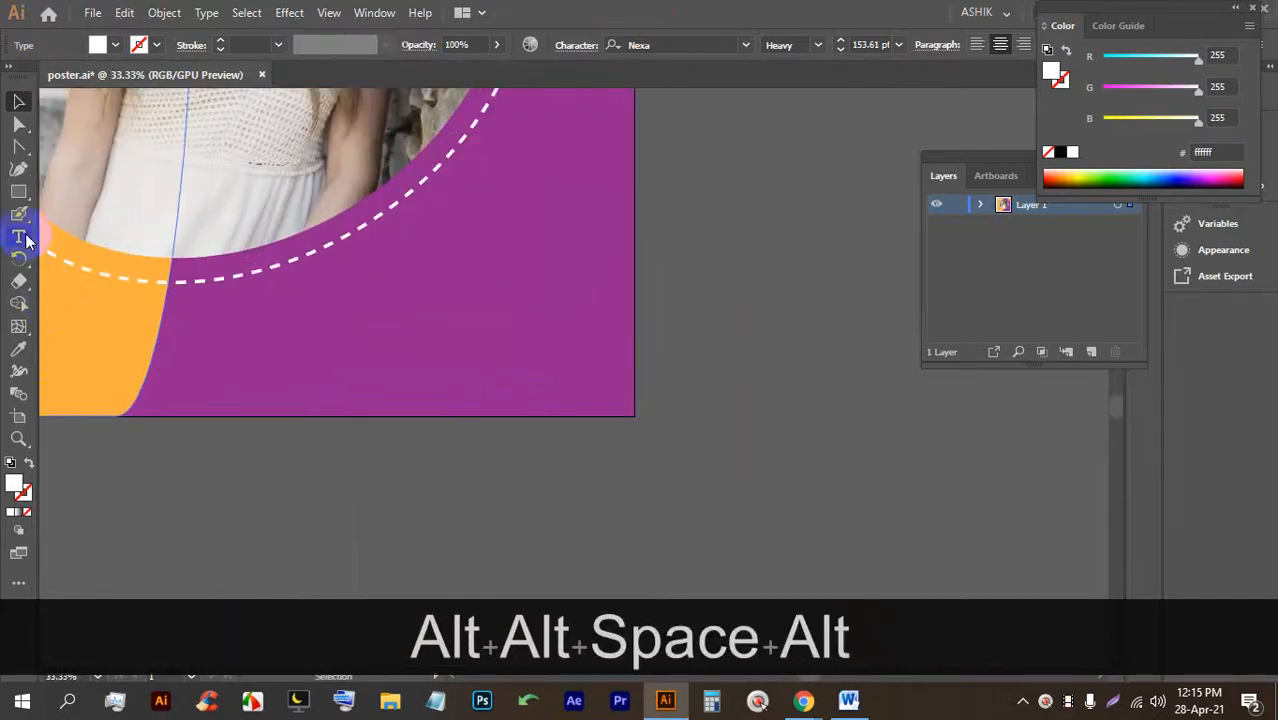
click(18, 236)
click(390, 284)
click(19, 102)
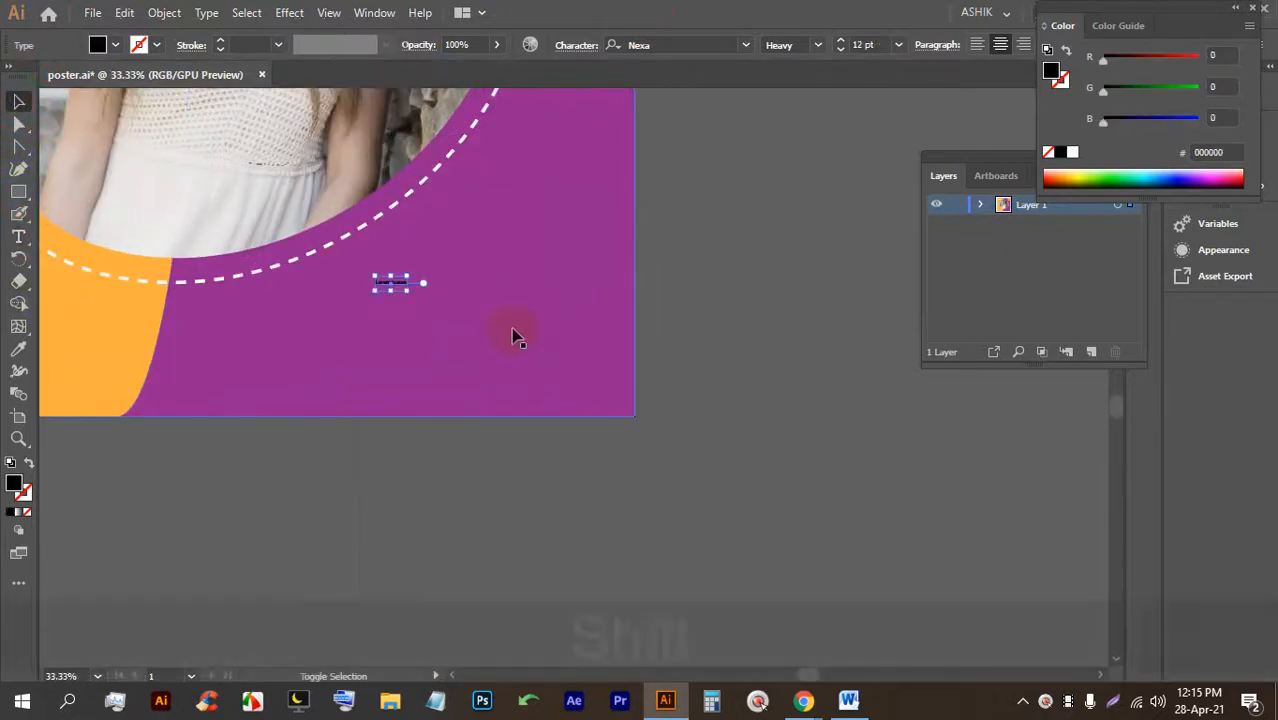
drag(408, 287, 792, 512)
drag(586, 403, 559, 291)
Replace the placeholder with 'SUPER' in capitals, then reposition and resize it.
double_click(559, 291)
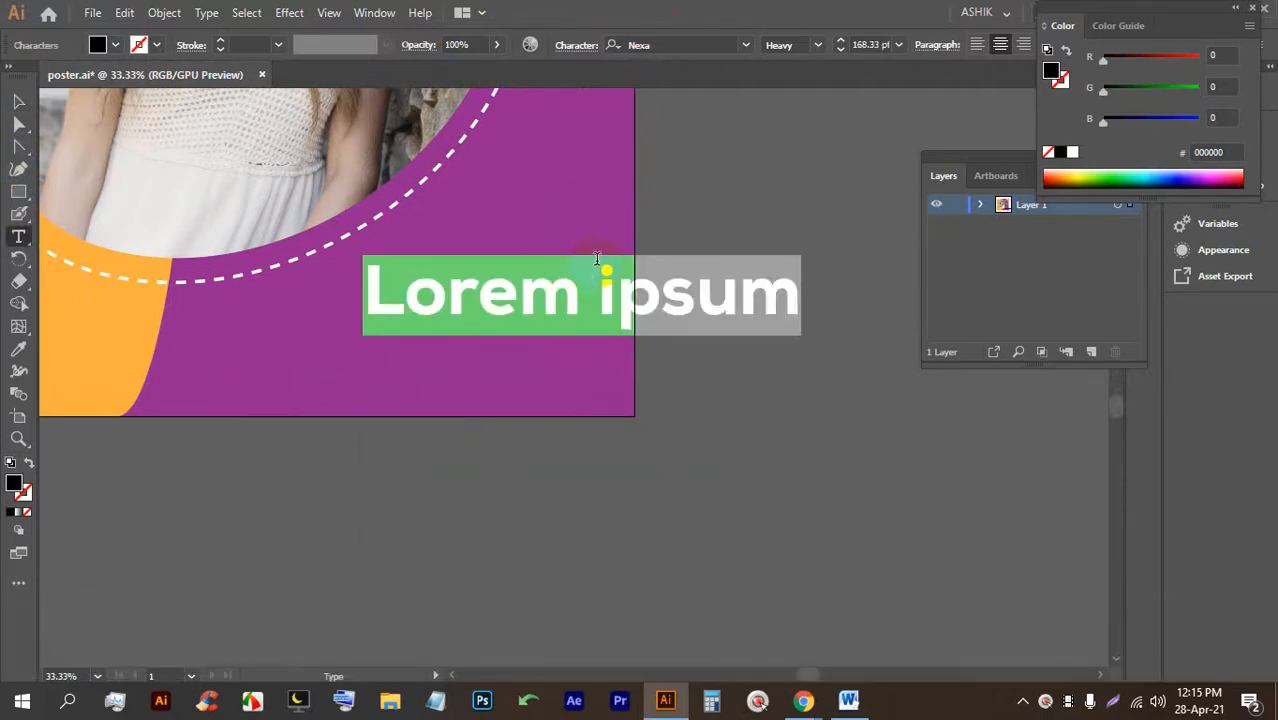
key(Caps_Lock)
text(SU)
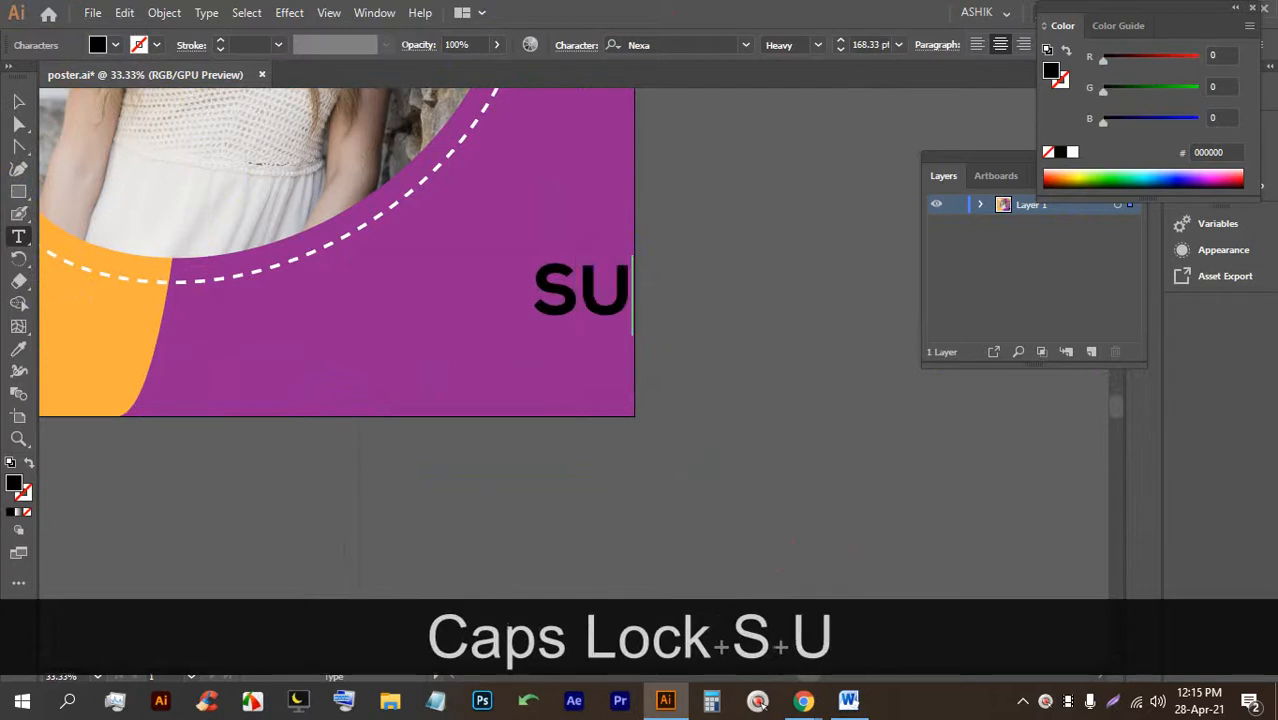
text(POE)
key(BackSpace)
key(BackSpace)
text(ER)
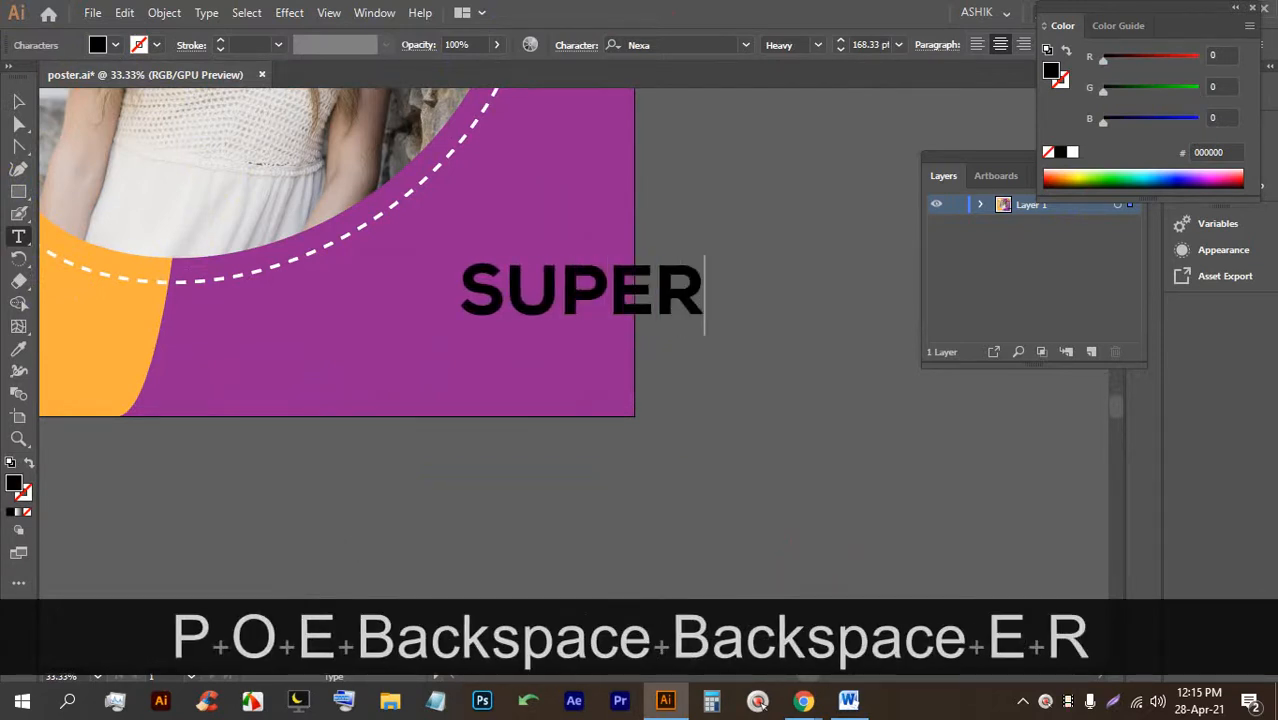
key(Return)
key(BackSpace)
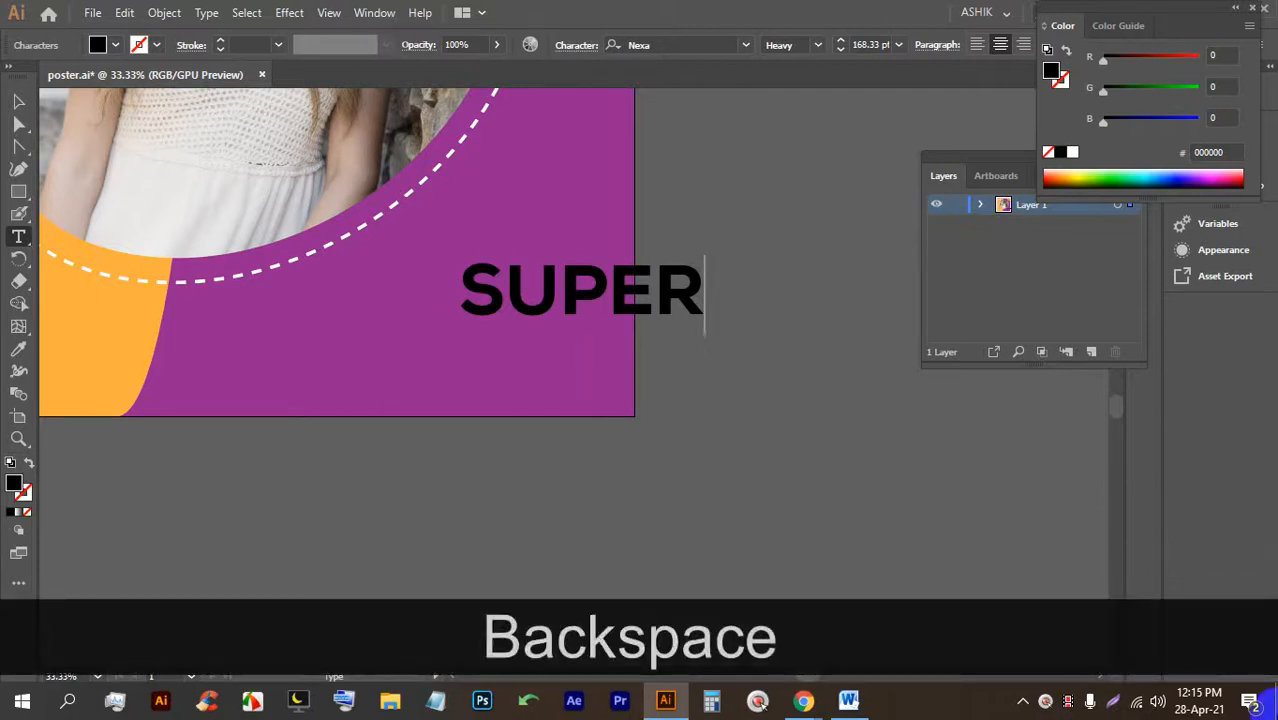
click(15, 102)
drag(535, 296, 396, 272)
drag(443, 232, 501, 286)
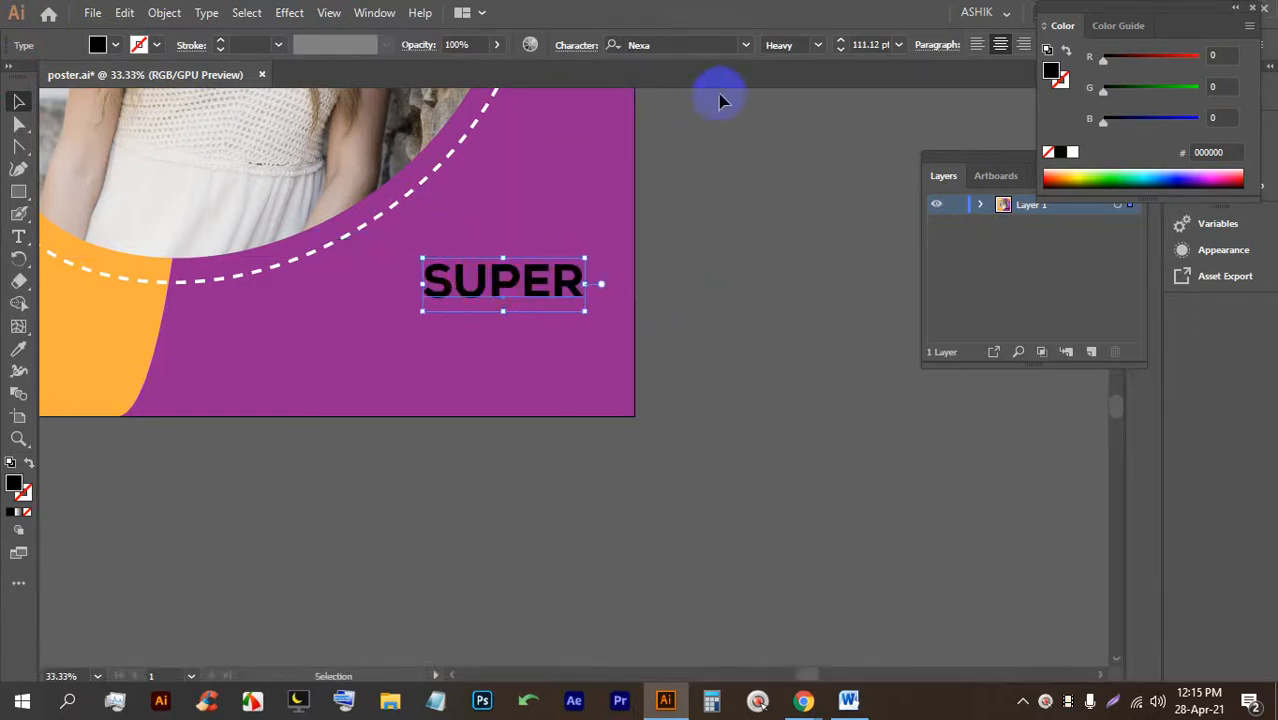
Set SUPER to Regular weight and enlarge it to about 153 pt.
click(818, 45)
click(810, 147)
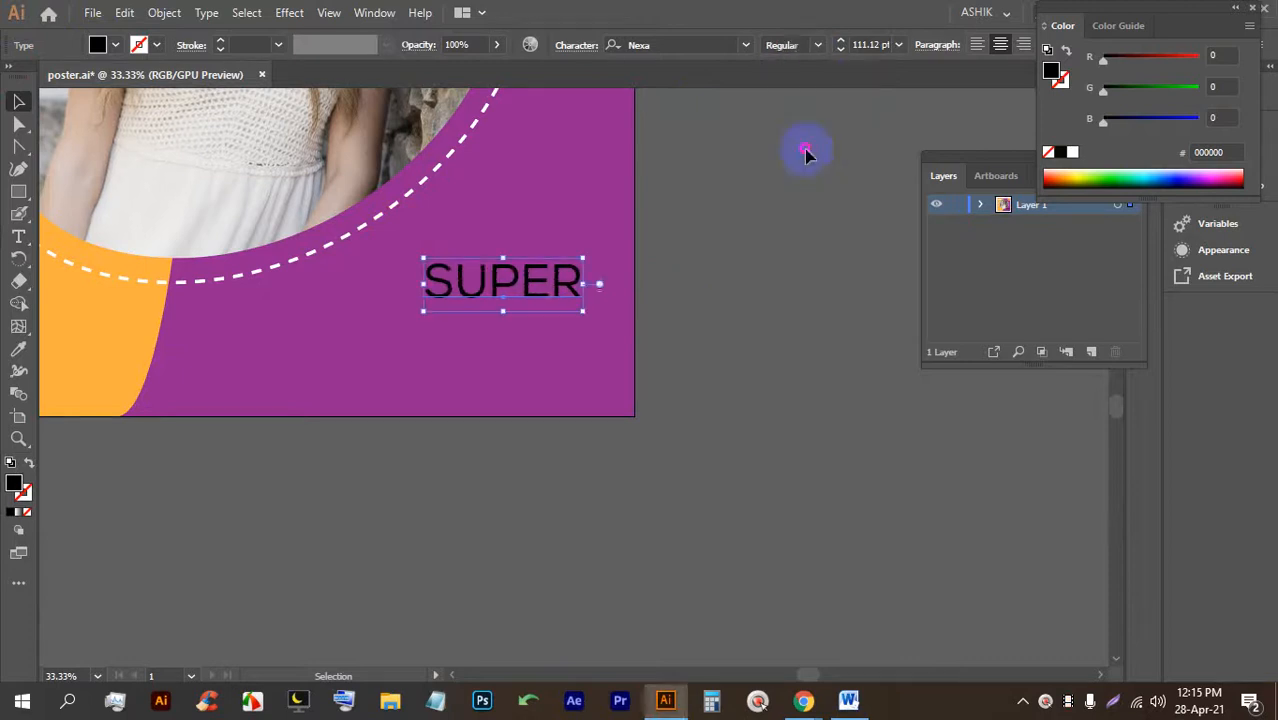
click(14, 99)
drag(424, 311, 362, 331)
Duplicate SUPER just below it and retype the copy as 'SALE'.
drag(500, 288, 490, 352)
double_click(490, 350)
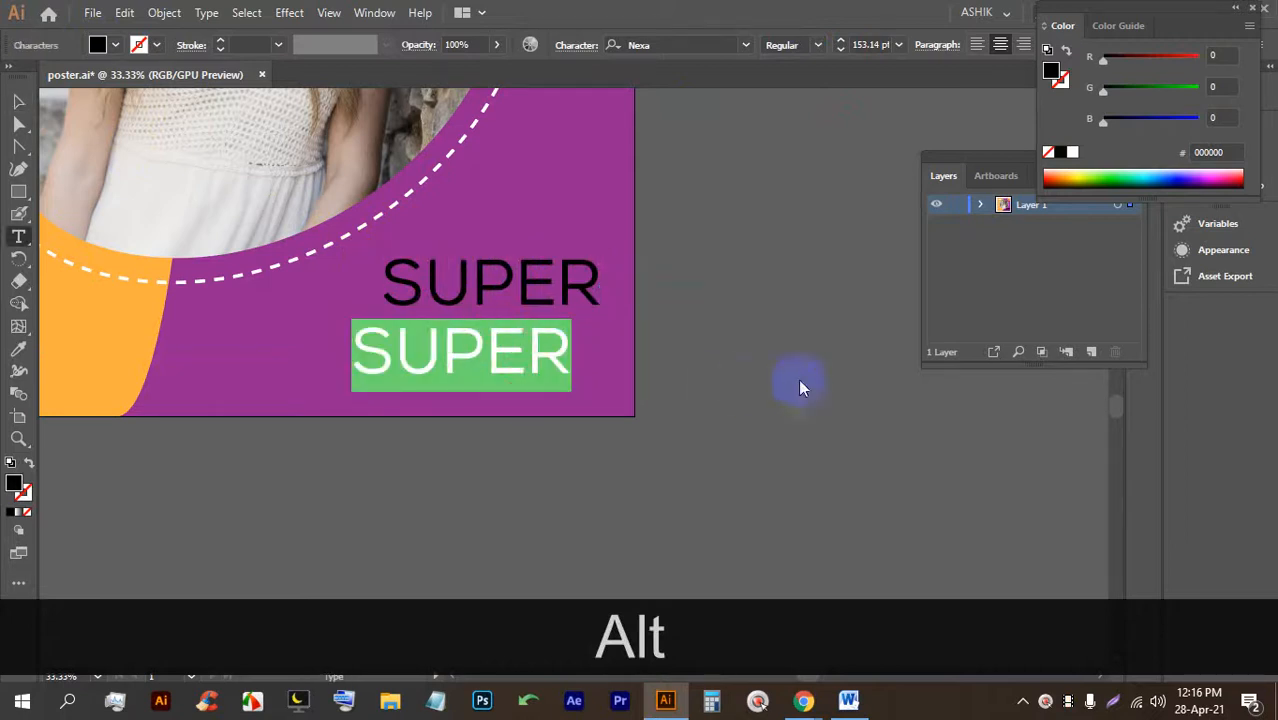
text(SALE)
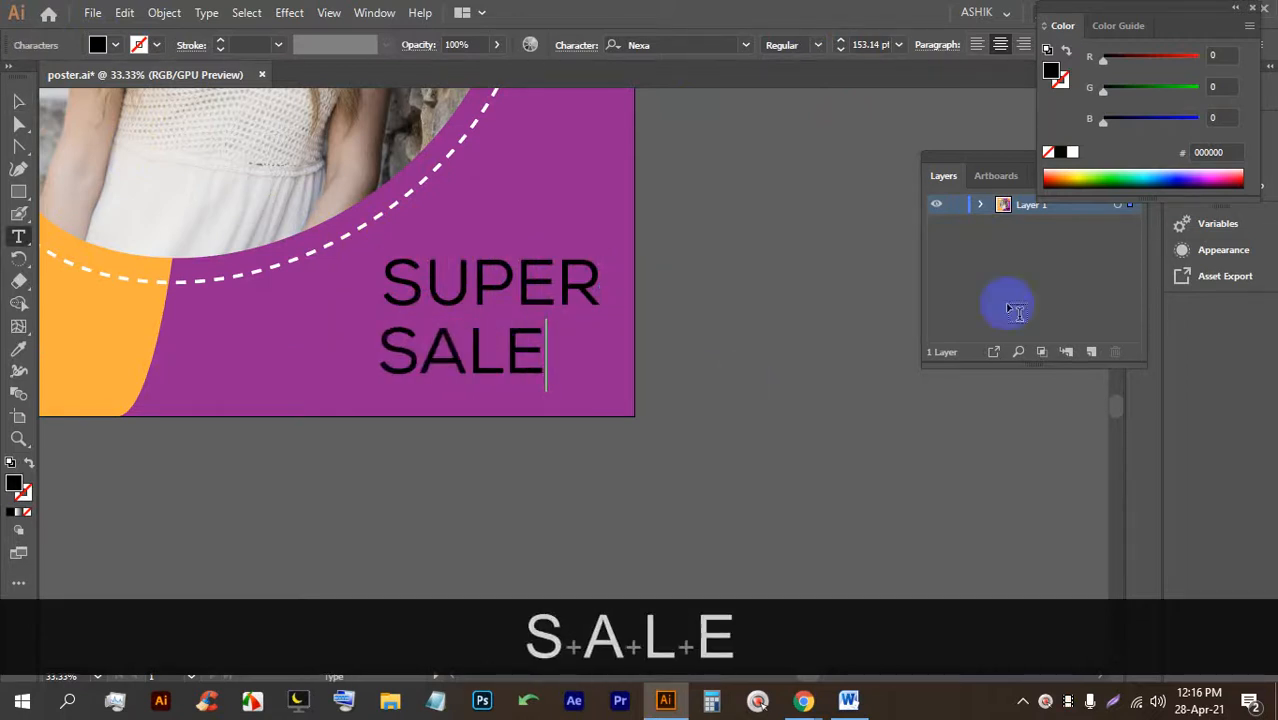
click(17, 108)
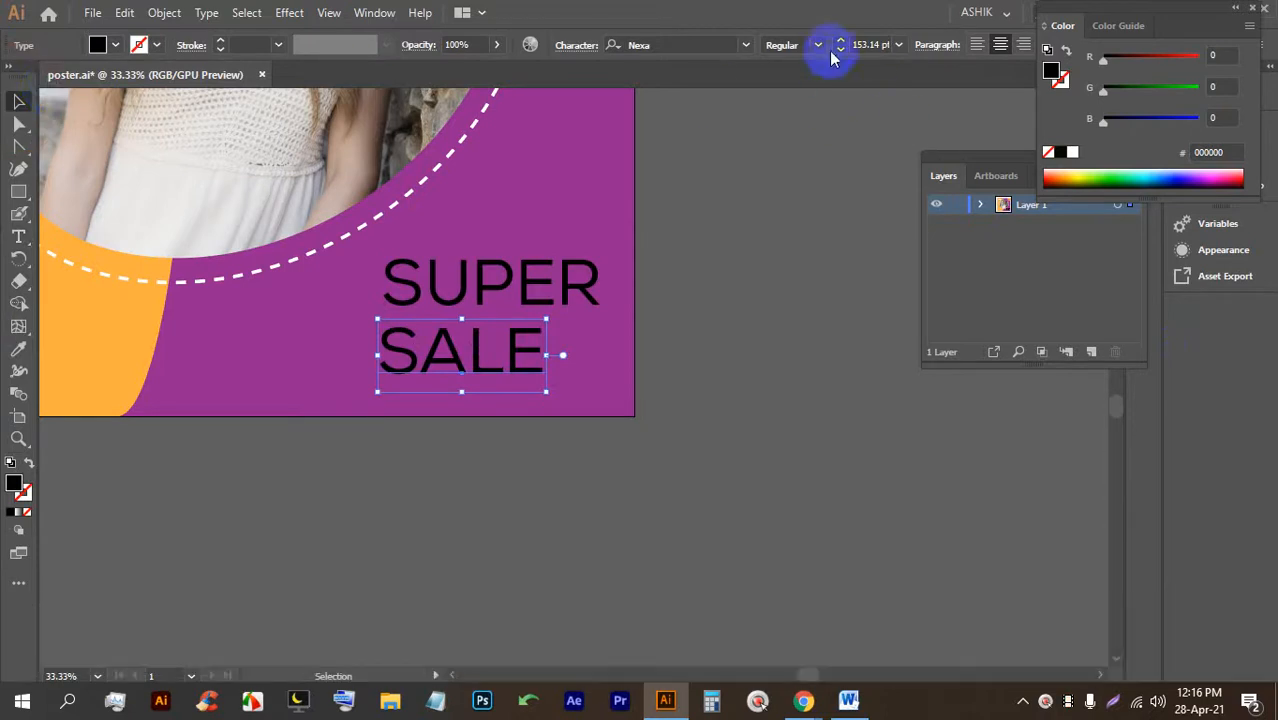
Make SALE Bold at about 287 pt and arrange it beneath SUPER.
click(818, 45)
click(795, 189)
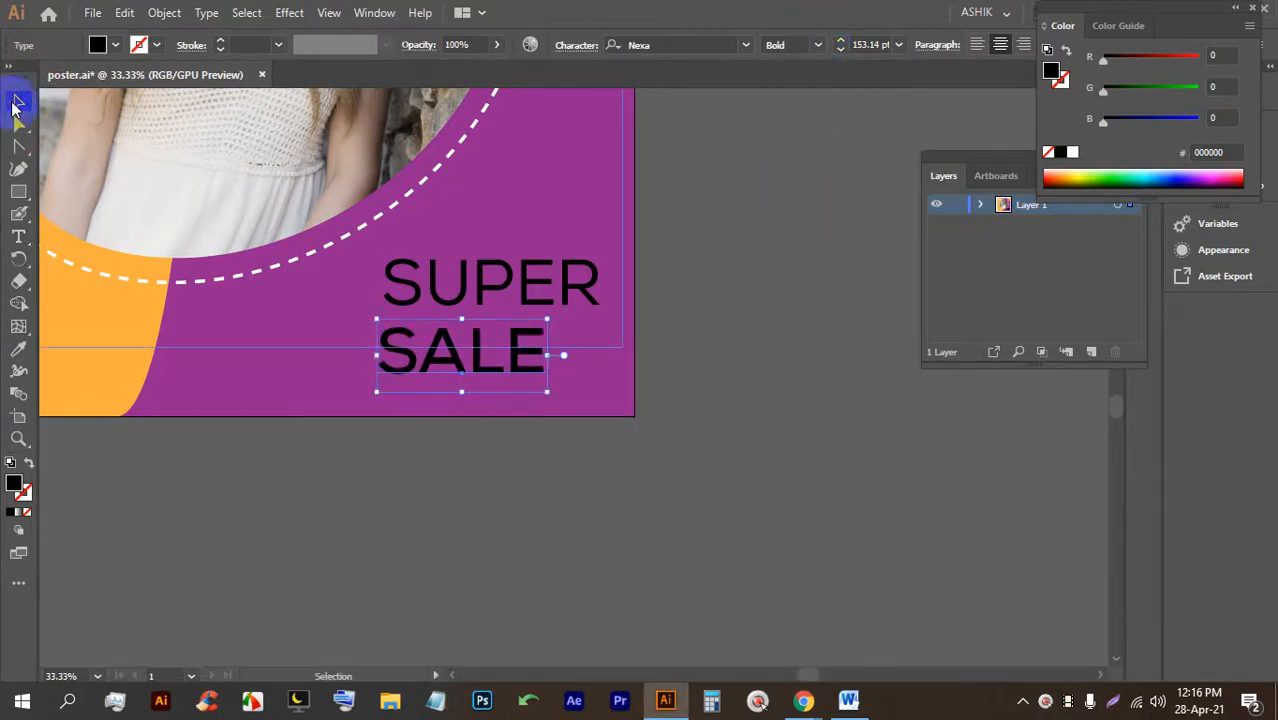
drag(376, 391, 228, 455)
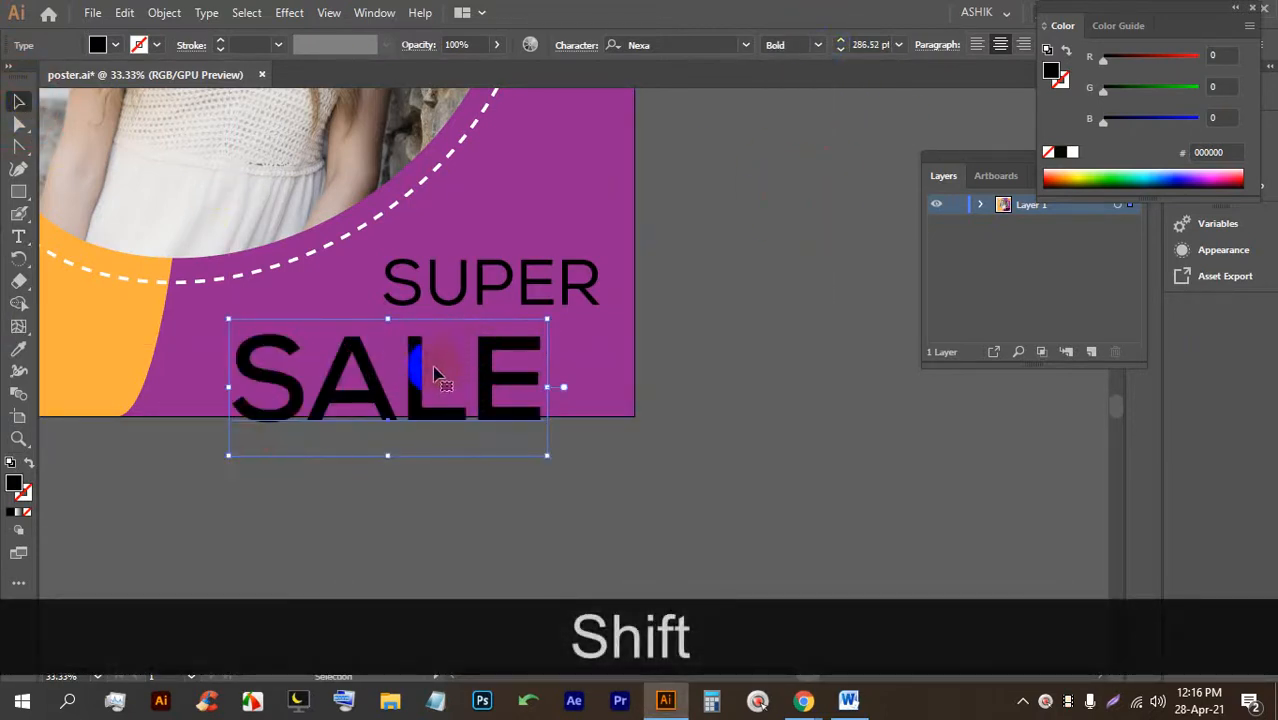
drag(505, 280, 523, 258)
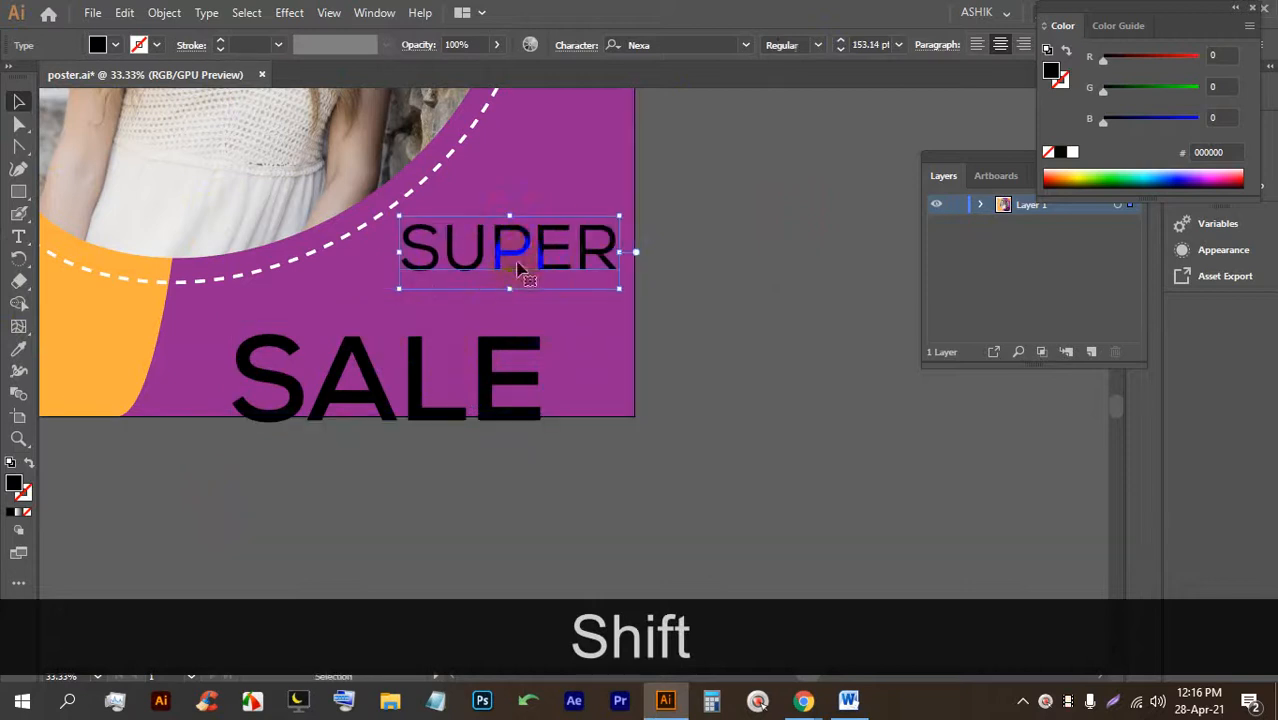
drag(492, 366, 556, 343)
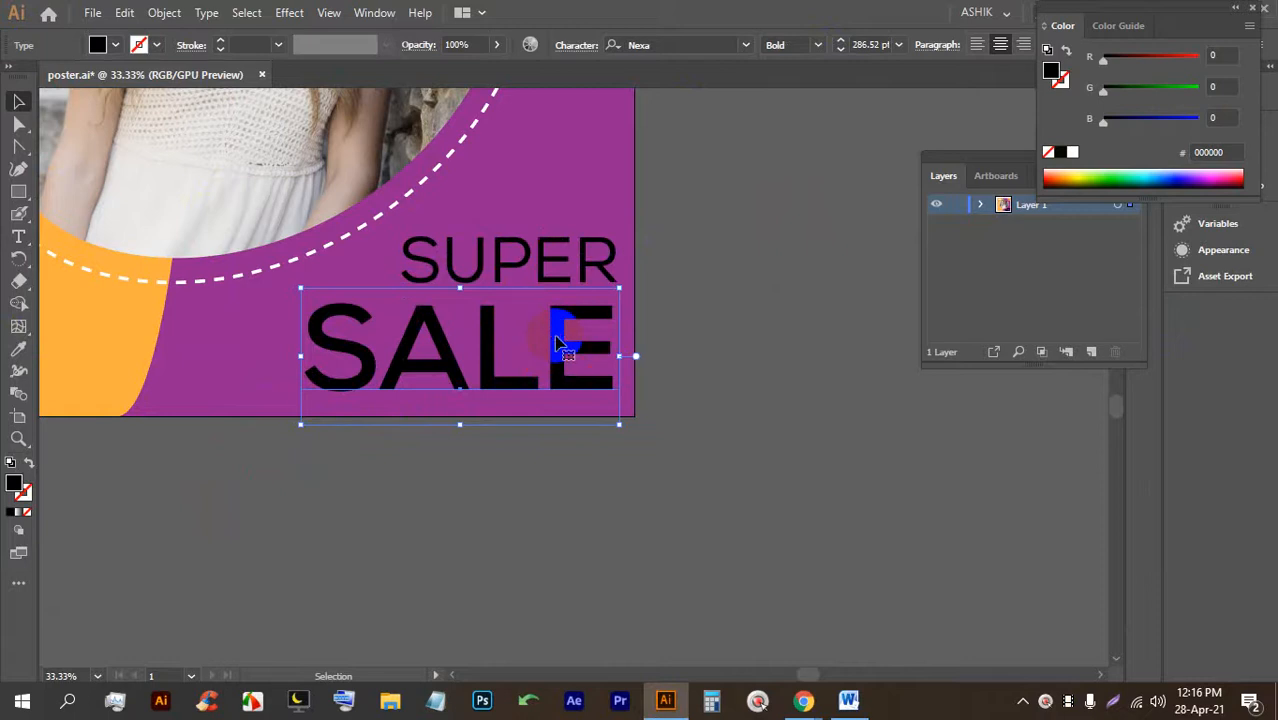
Give SALE the orange colour of the background shape with the Eyedropper.
click(19, 352)
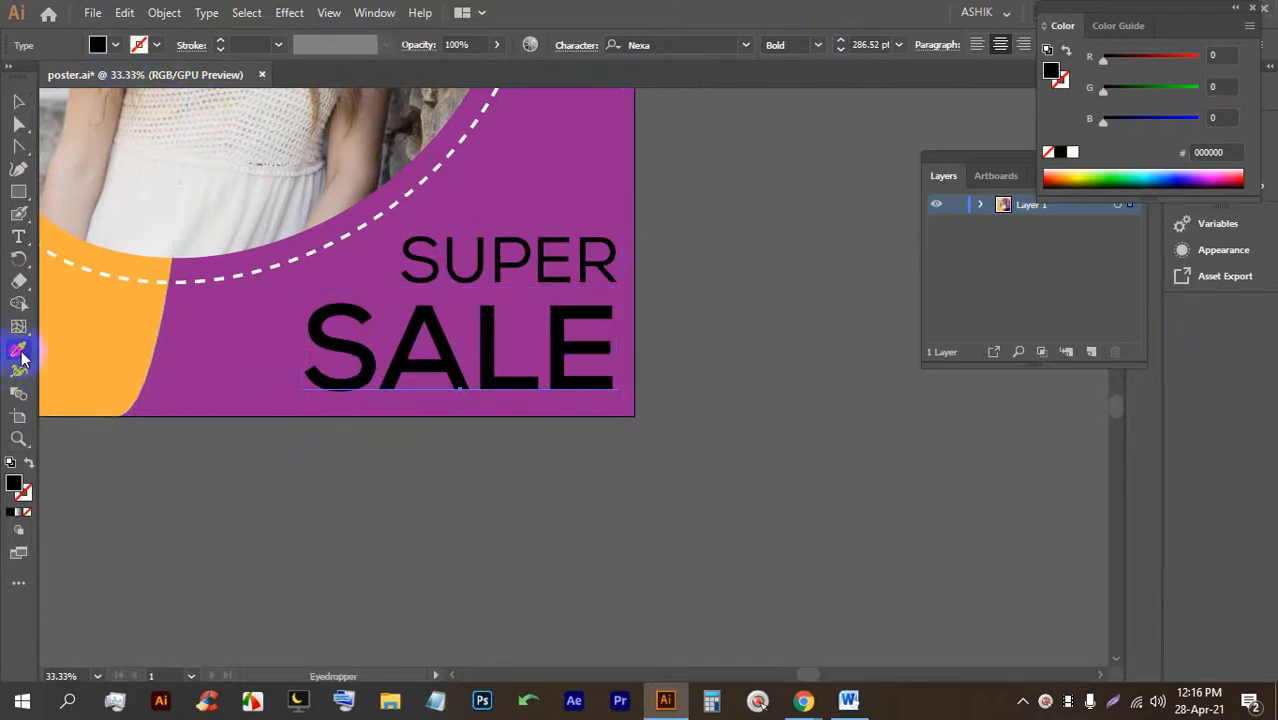
click(94, 337)
click(19, 101)
click(801, 404)
click(528, 337)
Fine-tune the headline: nudge SALE slightly up and SUPER slightly down and left.
scroll(593, 428, up, 3)
scroll(605, 465, down, 1)
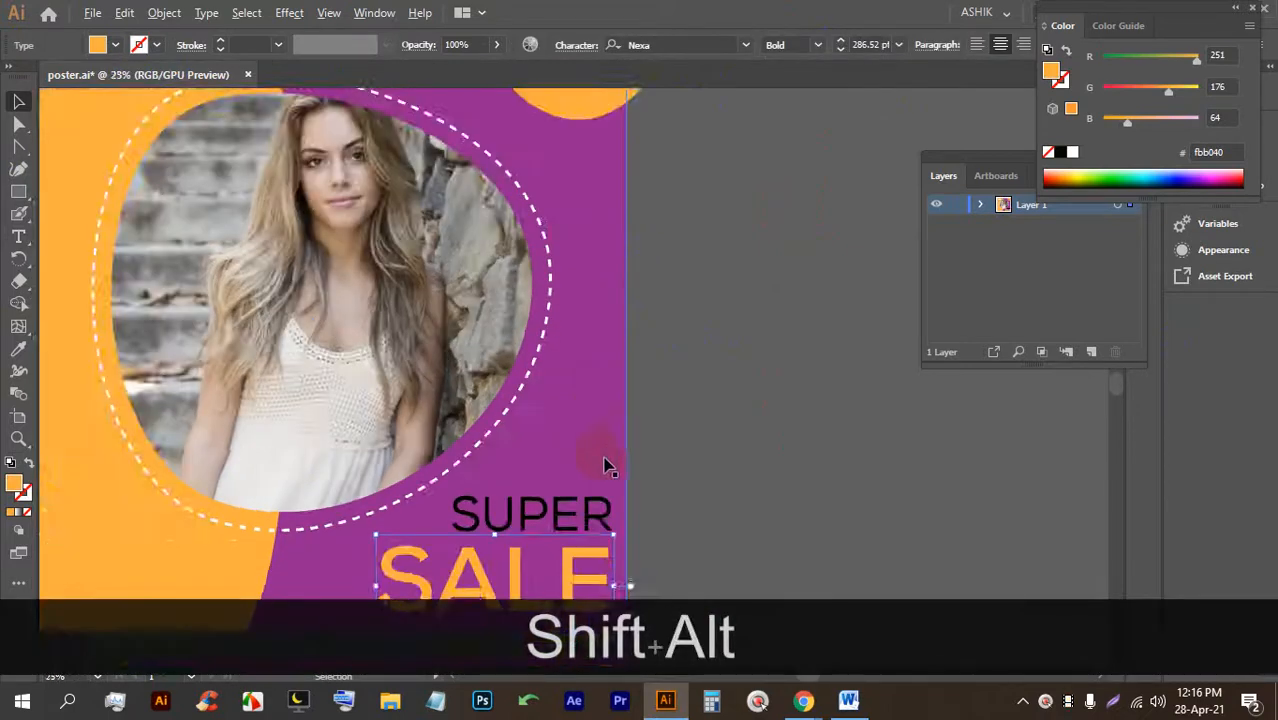
scroll(606, 505, up, 1)
drag(590, 512, 590, 383)
scroll(604, 453, up, 2)
click(584, 274)
drag(565, 272, 560, 280)
click(776, 317)
scroll(729, 341, down, 2)
Leave Illustrator and switch to the Google Meet tab in Chrome.
key(ctrl+alt+s)
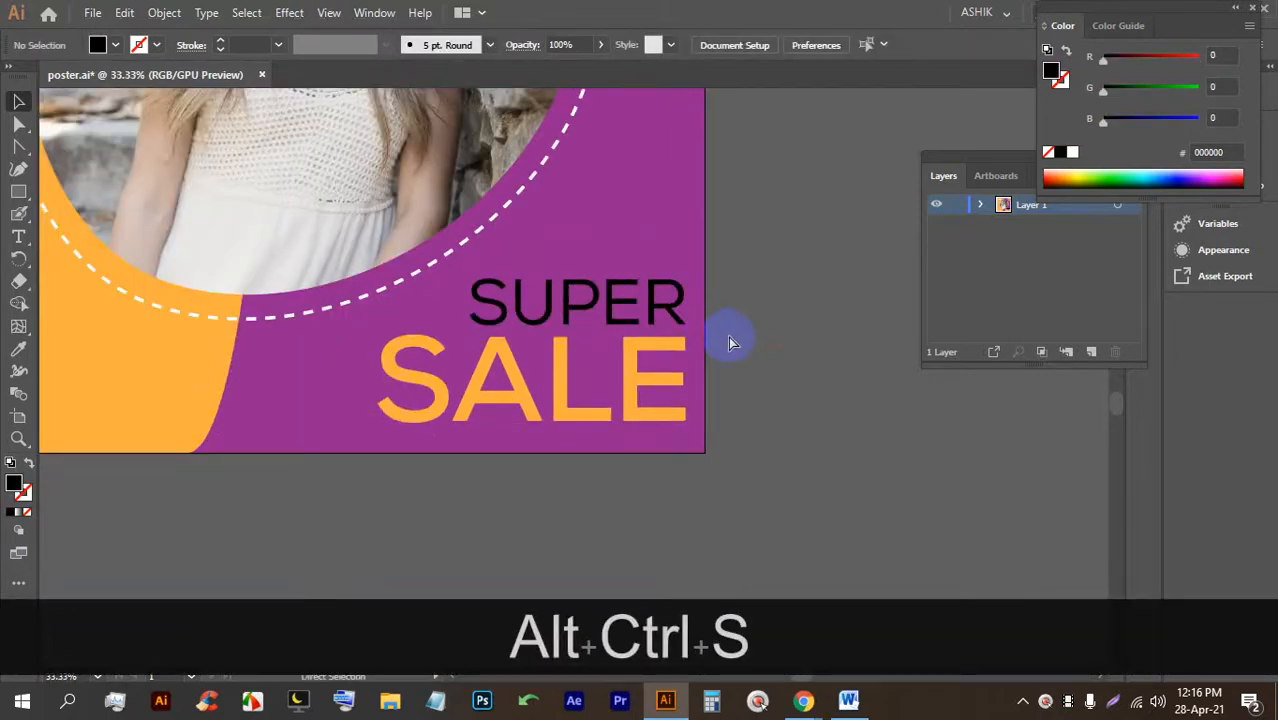
mouse_move(804, 700)
click(624, 556)
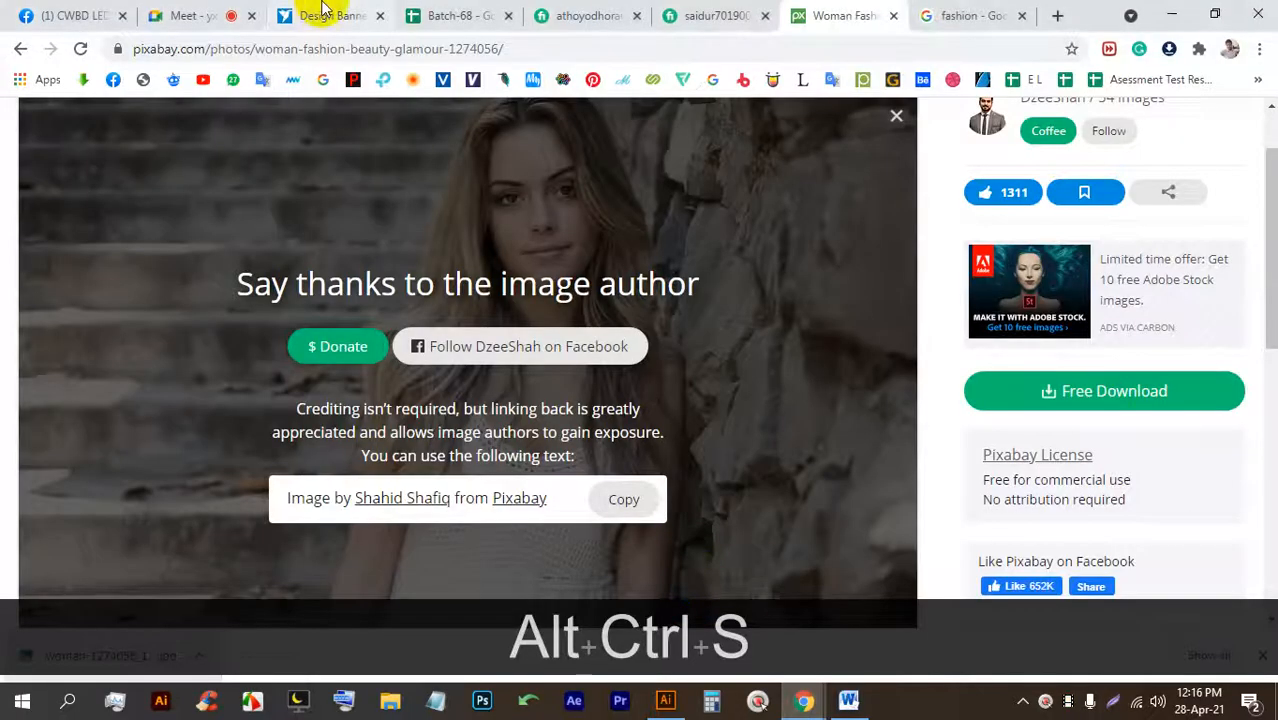
click(205, 14)
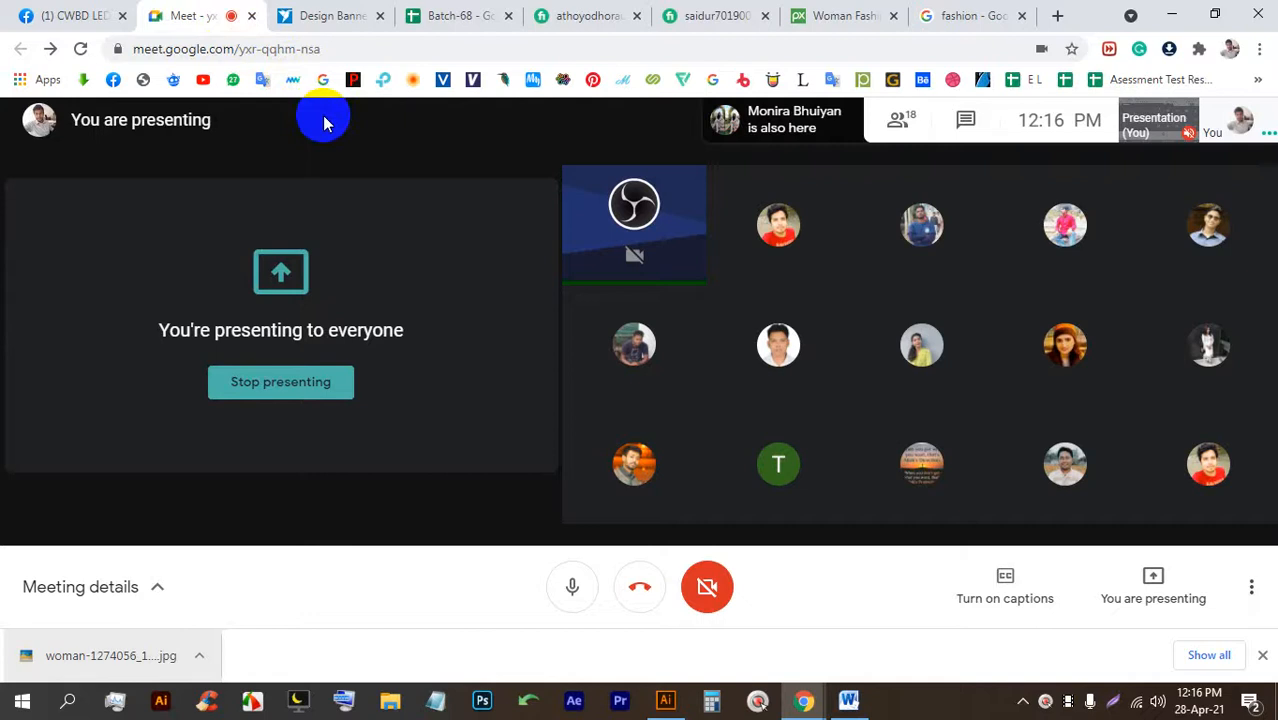
Open a new tab and voice-search Google for metres to inches.
click(1054, 15)
click(724, 394)
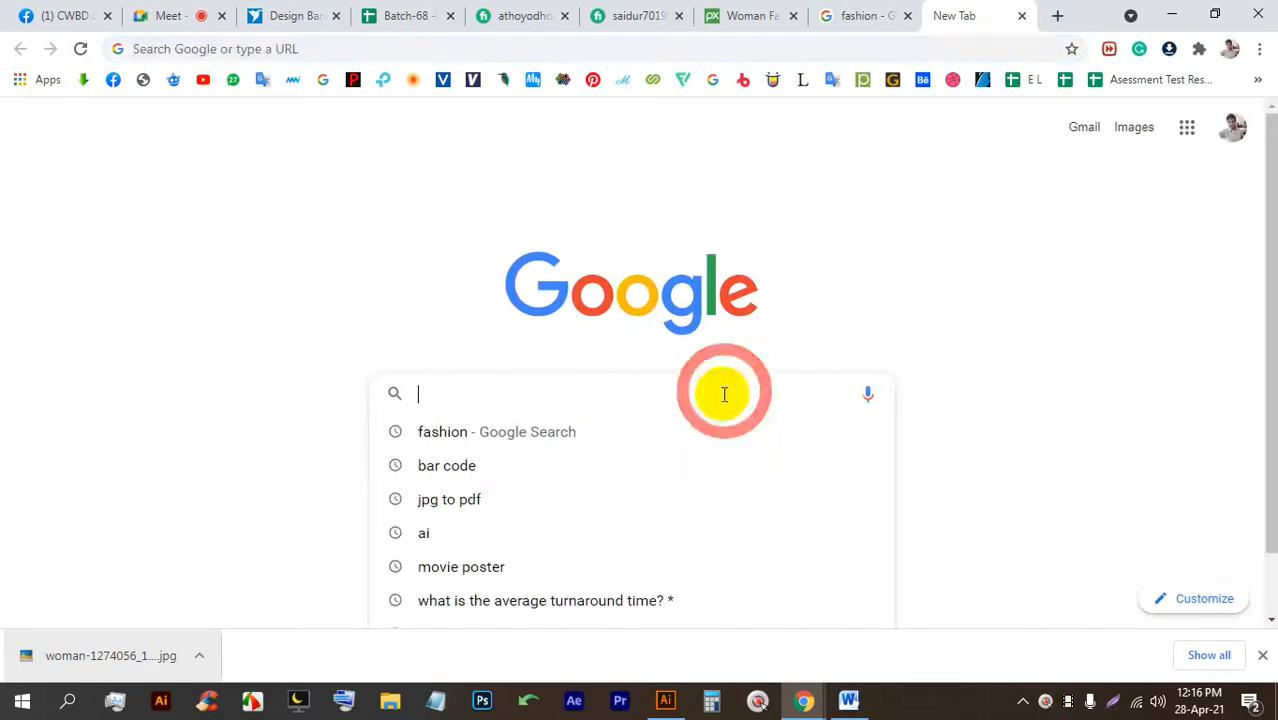
click(1073, 365)
click(868, 395)
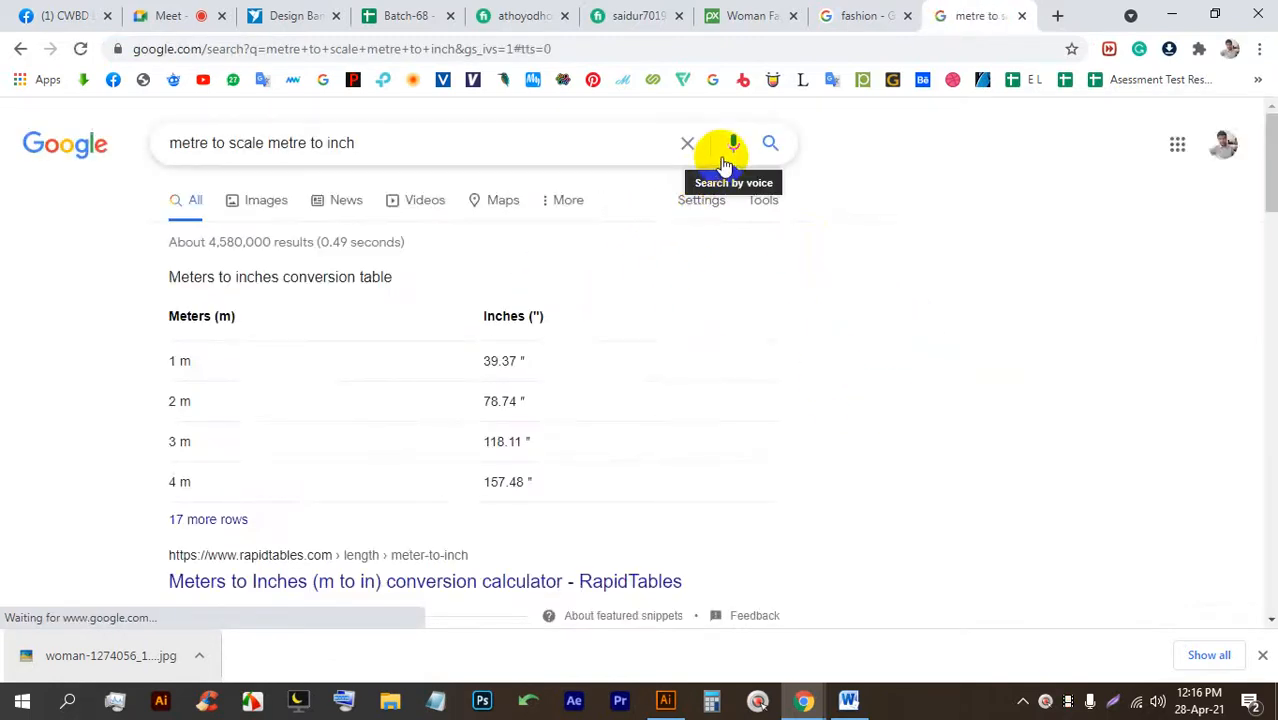
Highlight the 1 m = 39.37 inches row in the conversion table.
double_click(500, 358)
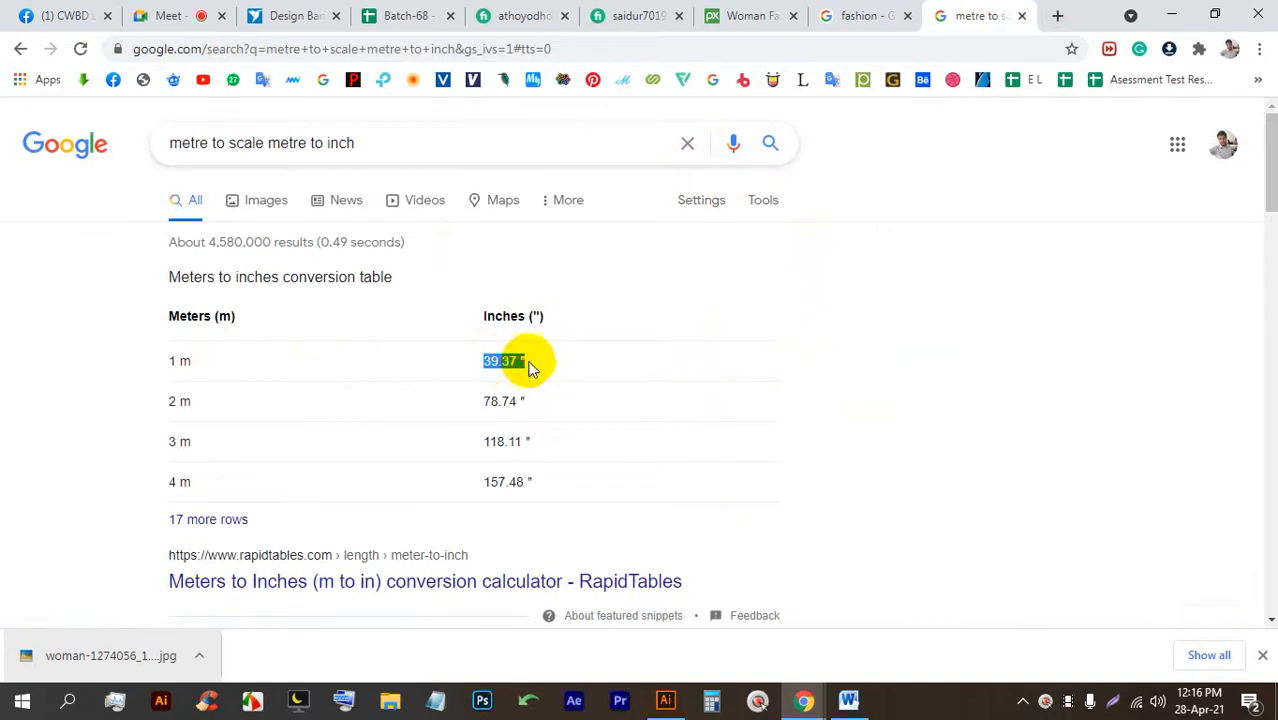
drag(499, 357, 214, 337)
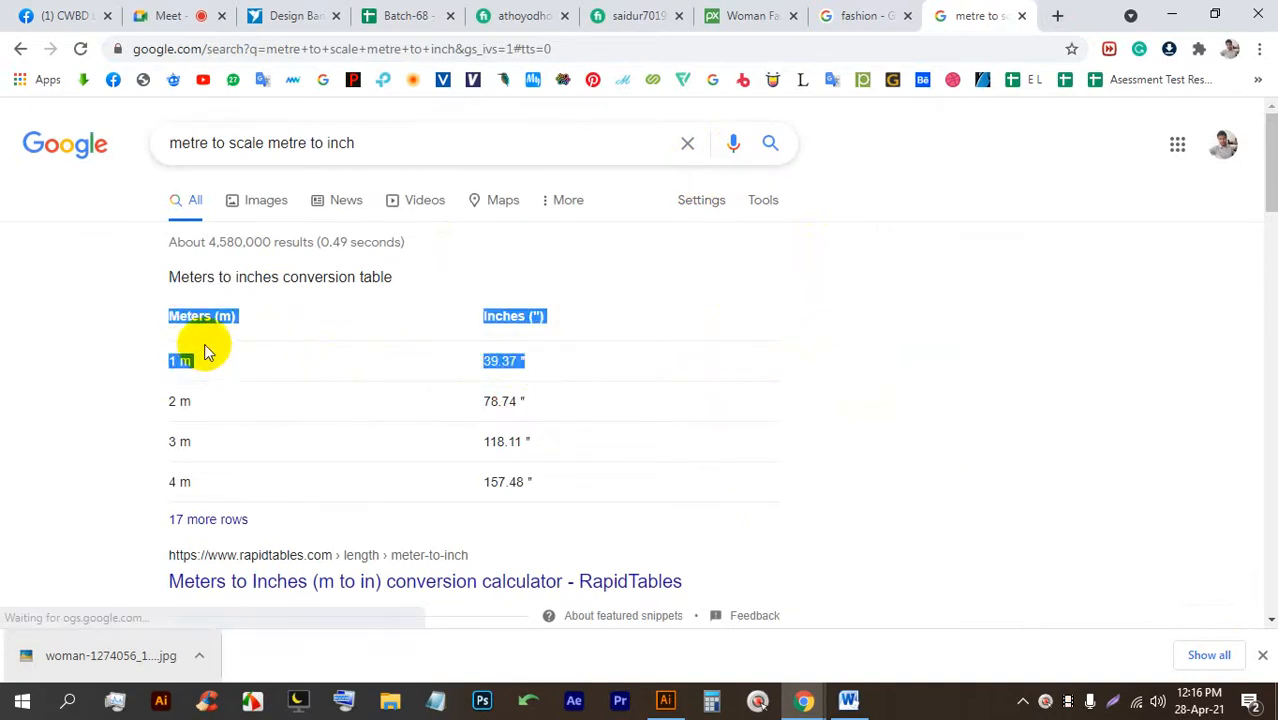
click(46, 325)
scroll(215, 328, down, 1)
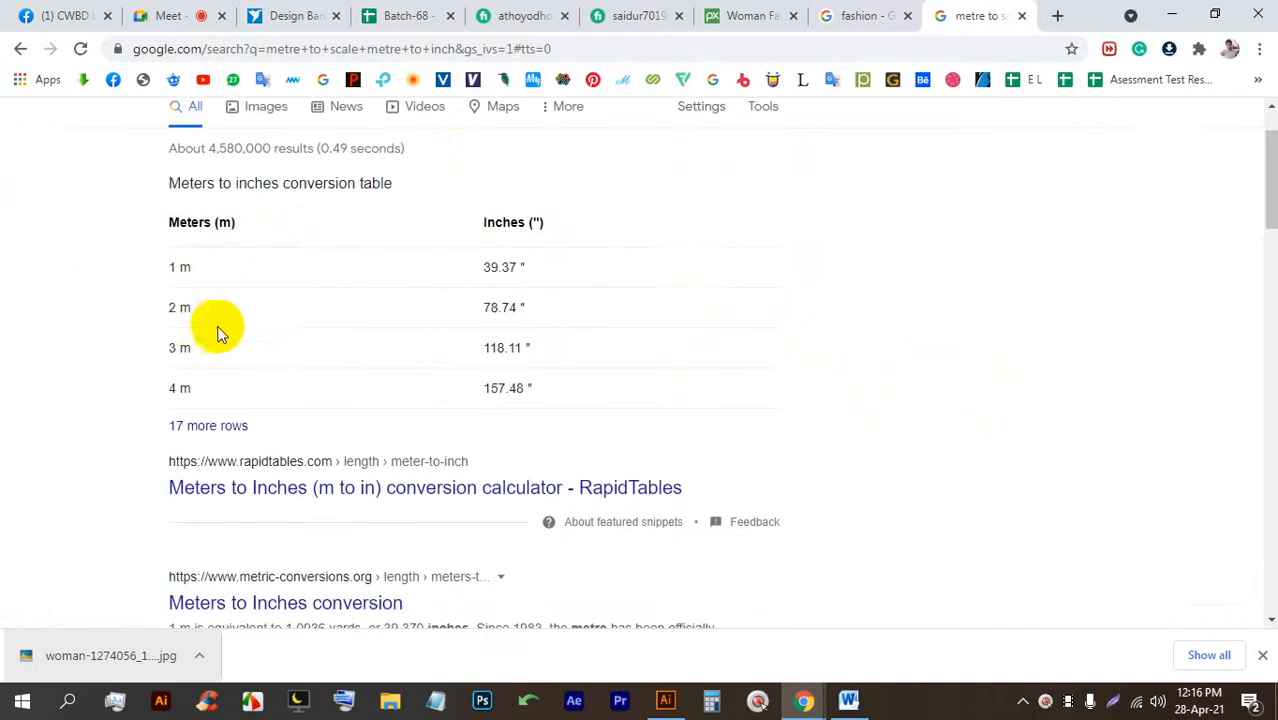
mouse_move(171, 271)
mouse_down()
mouse_move(528, 265)
mouse_move(168, 288)
mouse_move(186, 268)
mouse_move(171, 273)
mouse_up()
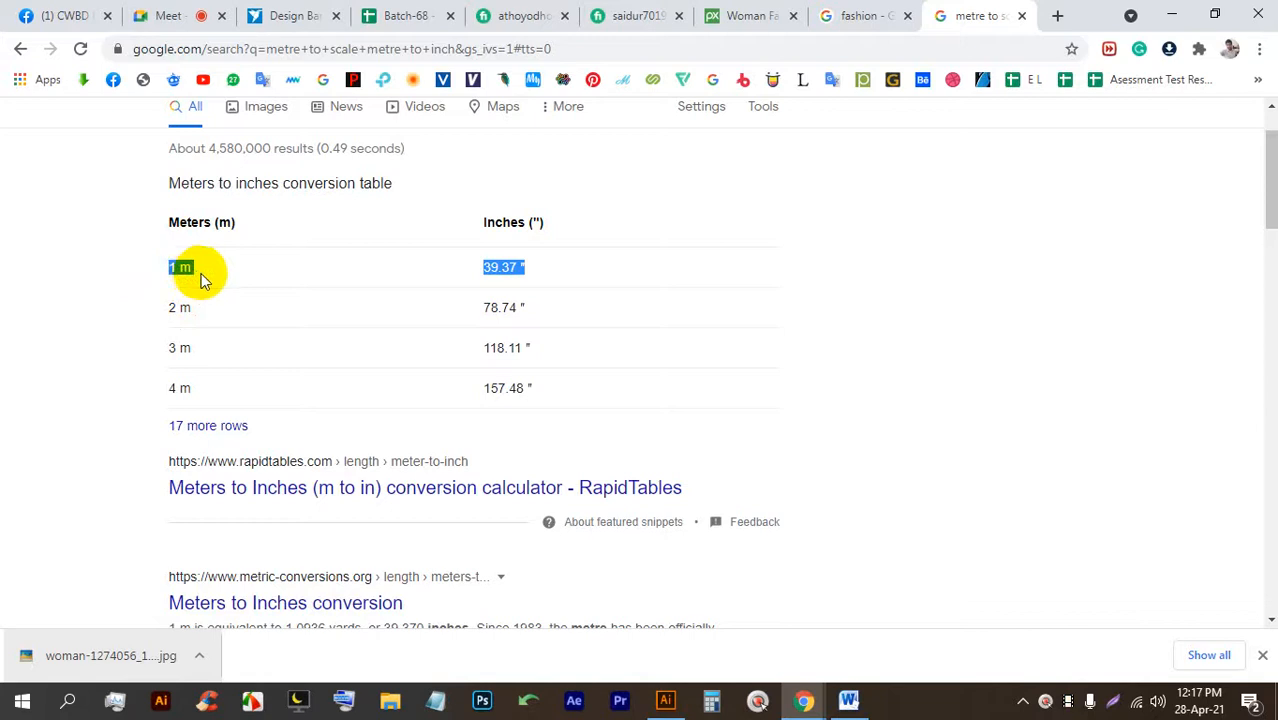
Check the meeting tab, then start a fresh voice search for 'metre to inch'.
click(203, 16)
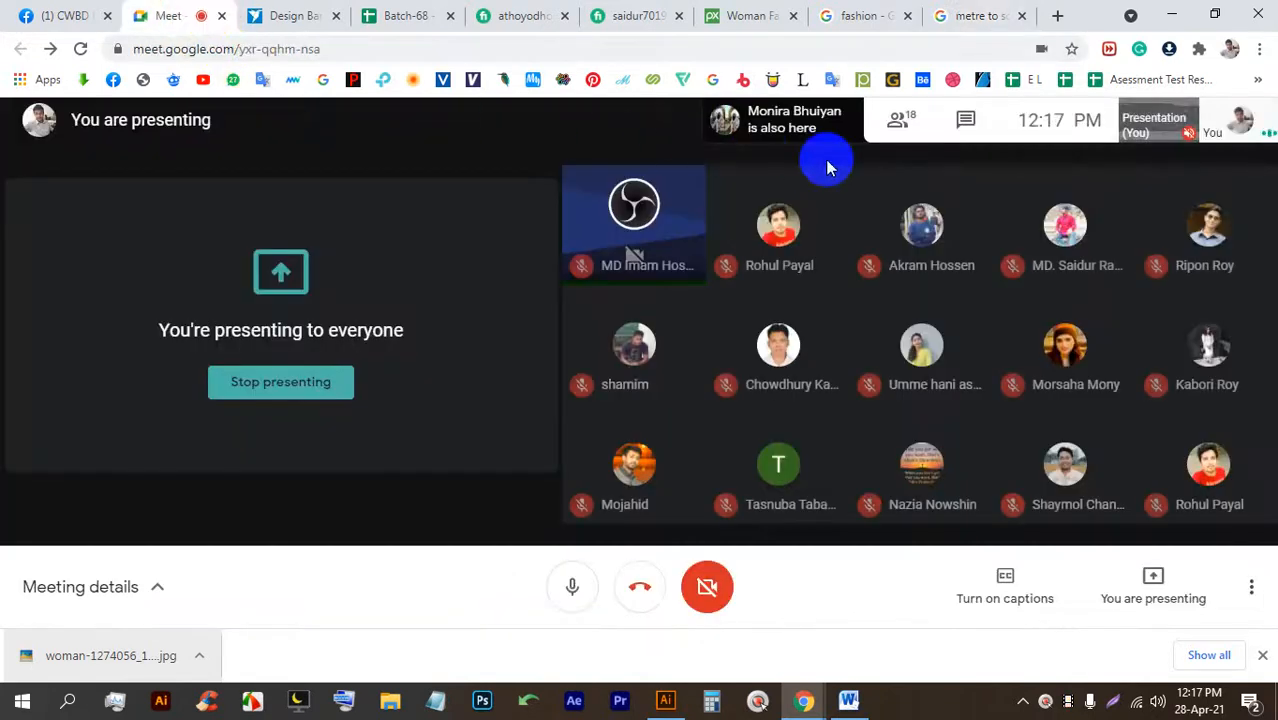
click(935, 14)
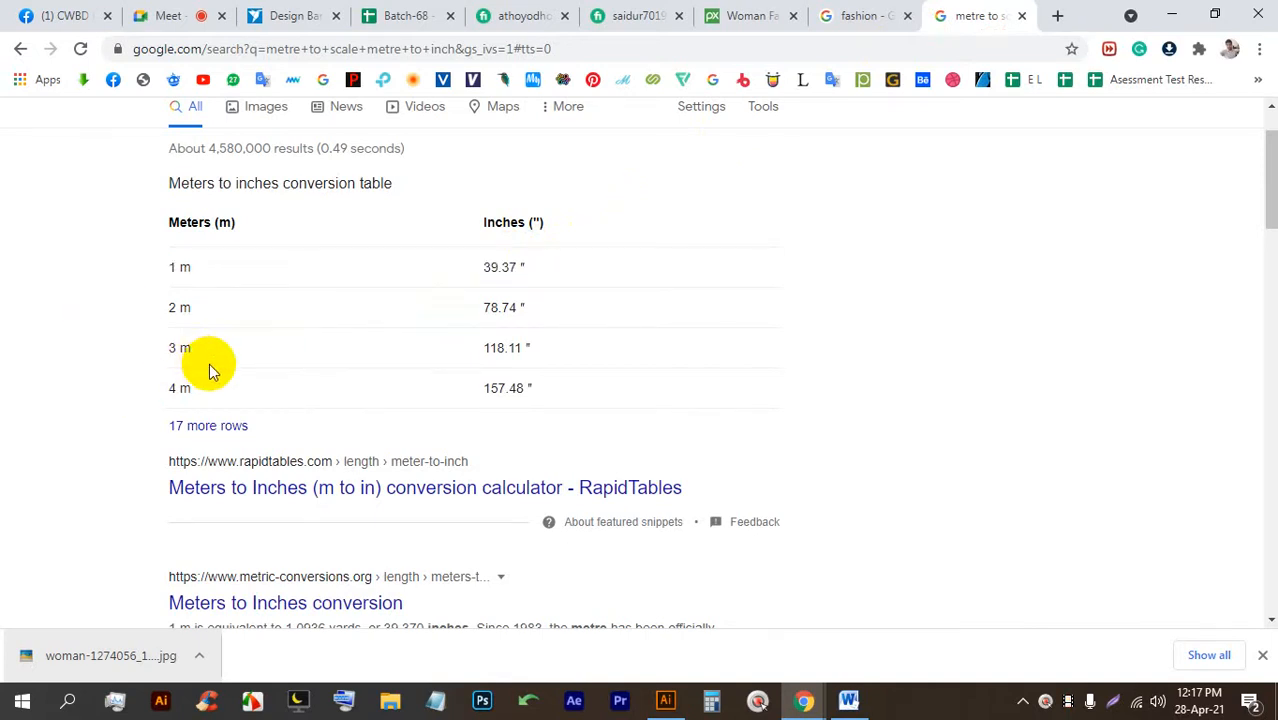
scroll(209, 363, up, 1)
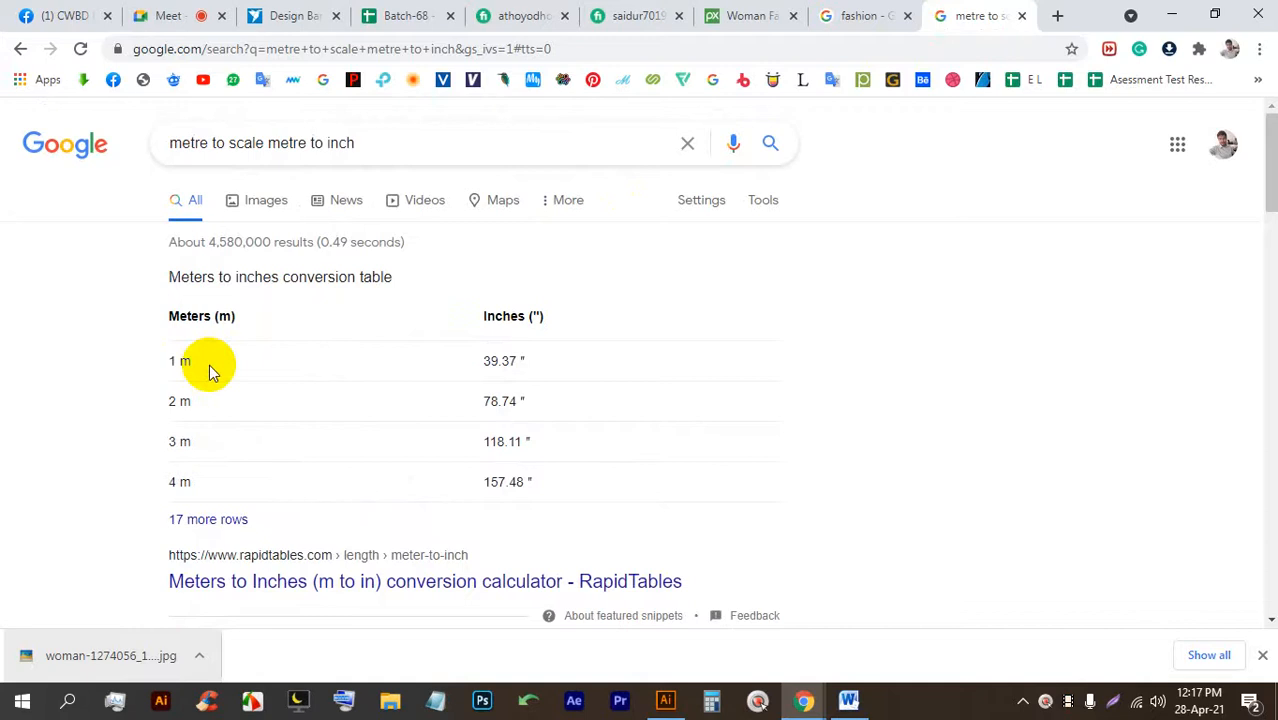
click(734, 146)
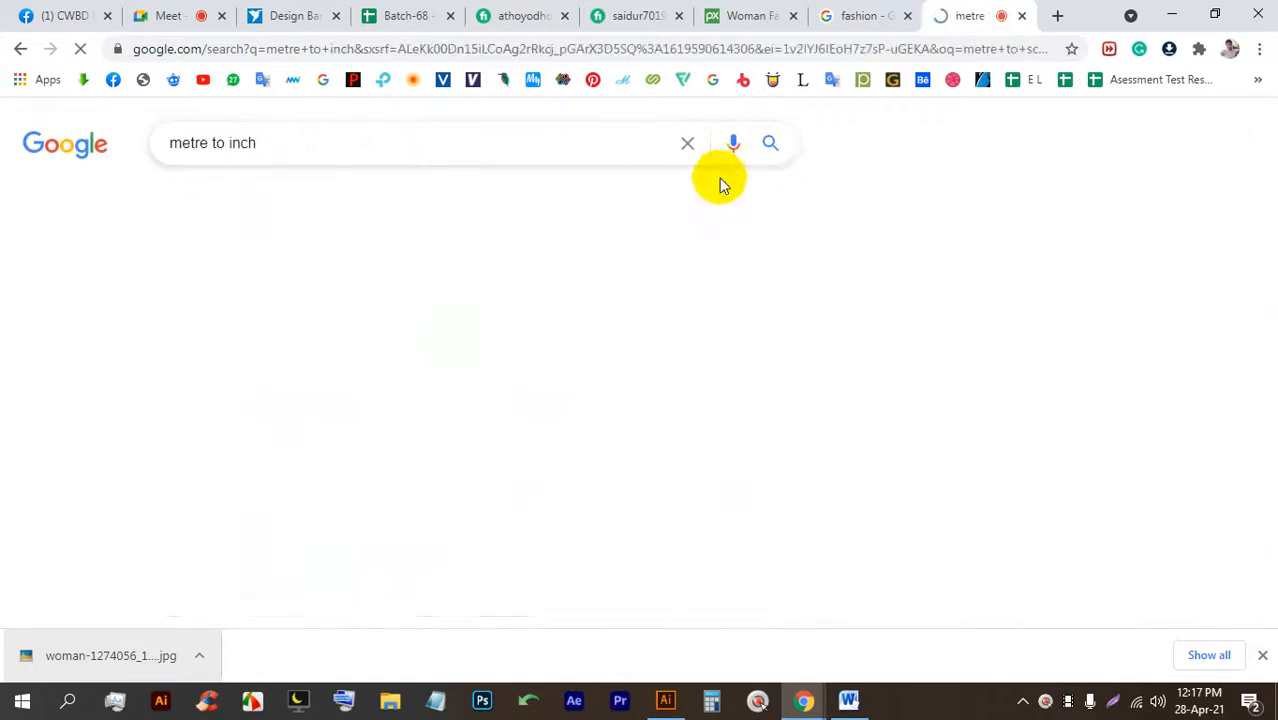
Convert 9 metres in Google's converter, giving 354.331 inches.
click(293, 357)
drag(293, 357, 272, 360)
text(9)
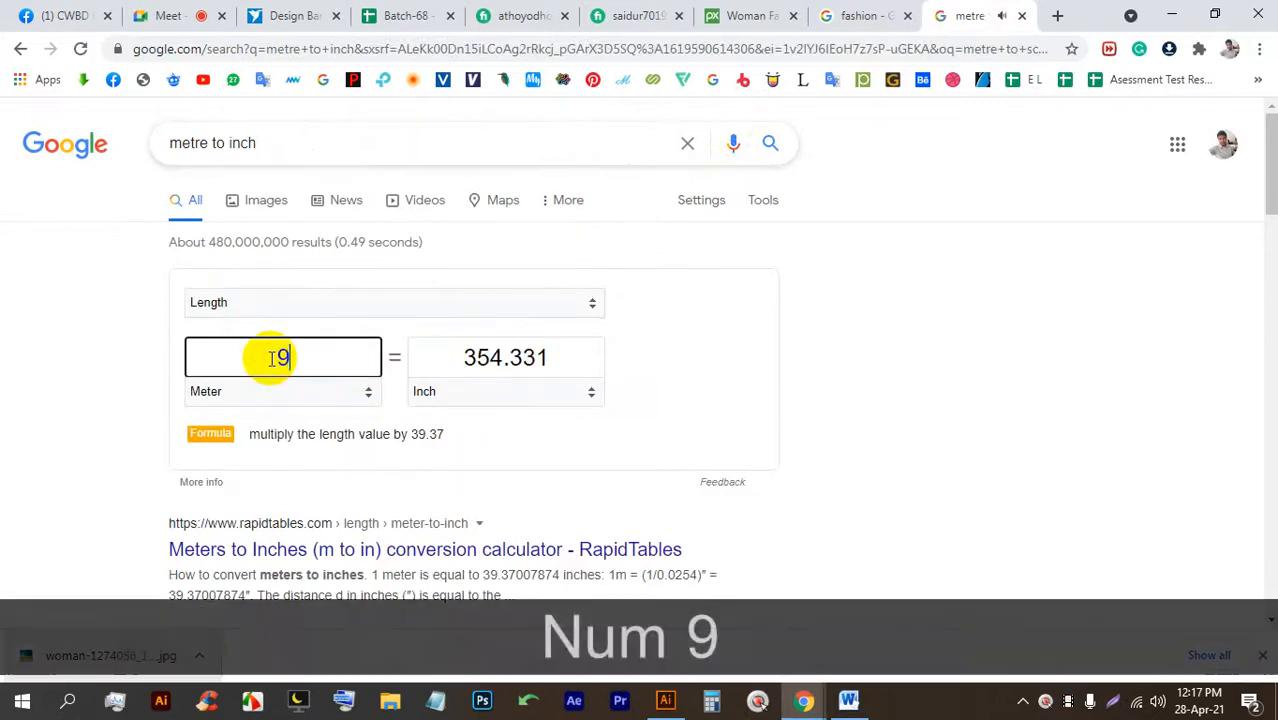
drag(545, 357, 442, 356)
click(477, 360)
click(538, 356)
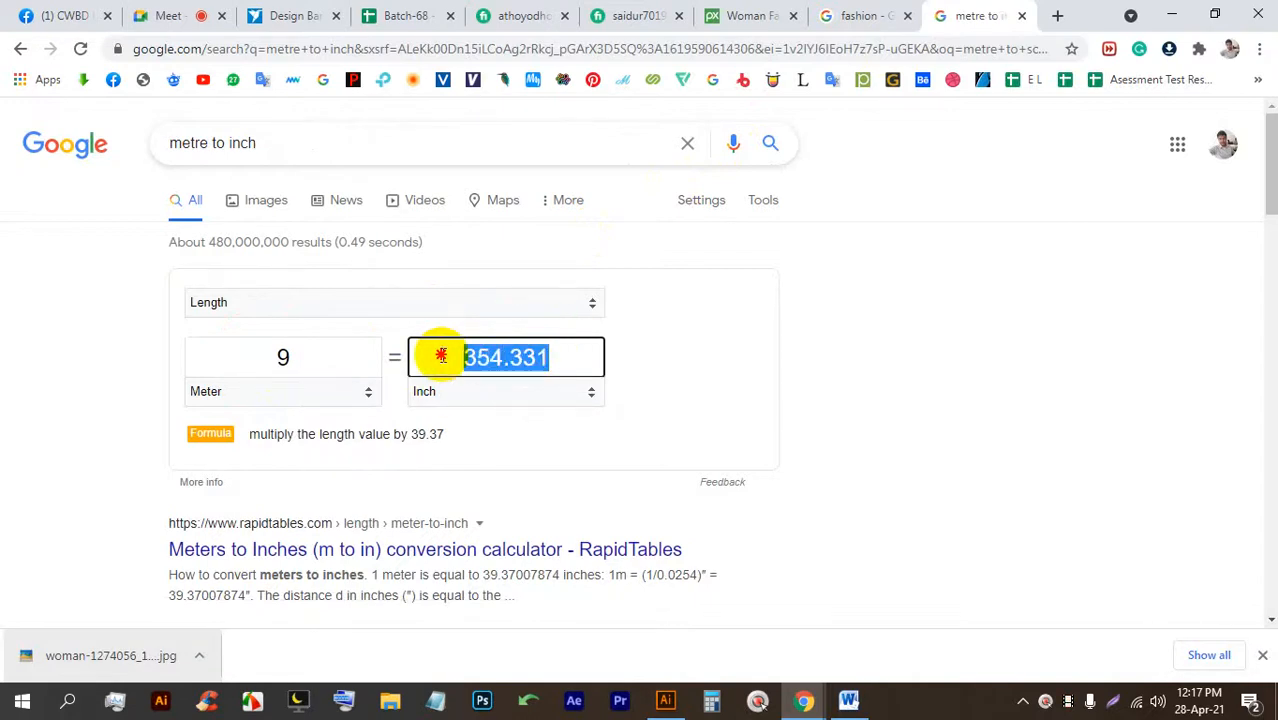
Change the metre value to 1.5 and read the 59.0551 inch result.
double_click(283, 356)
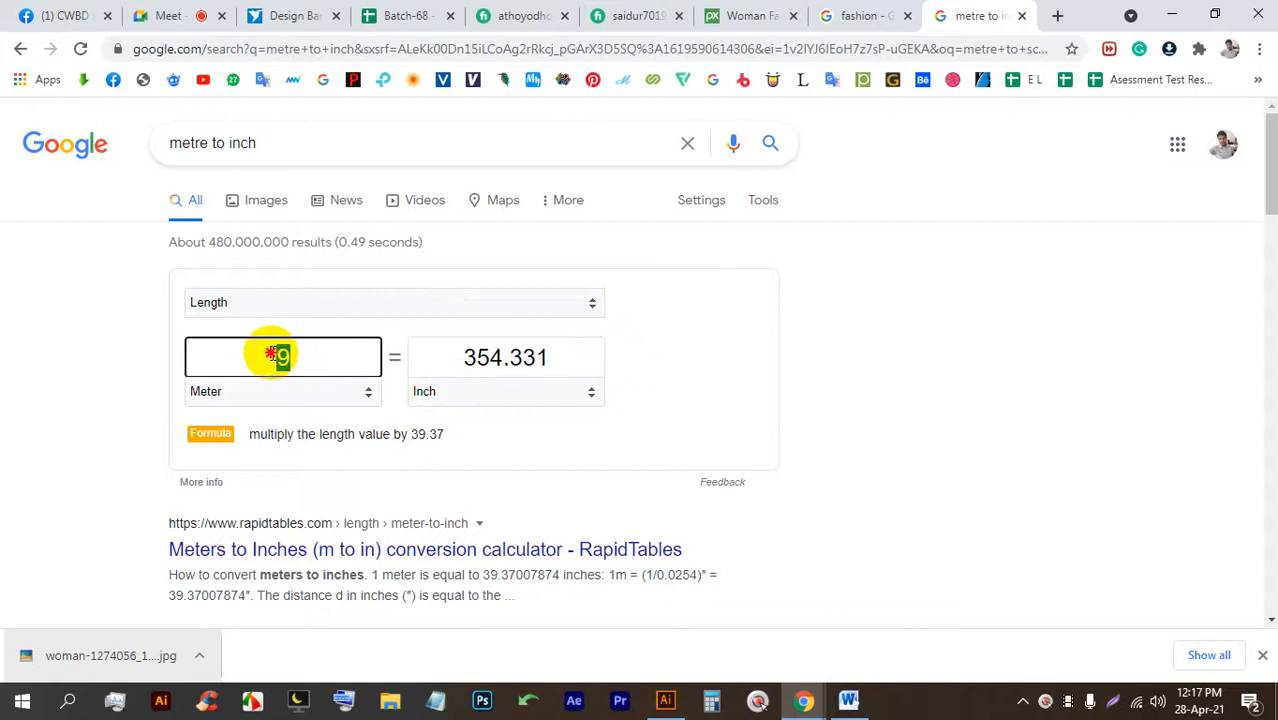
text(1.5)
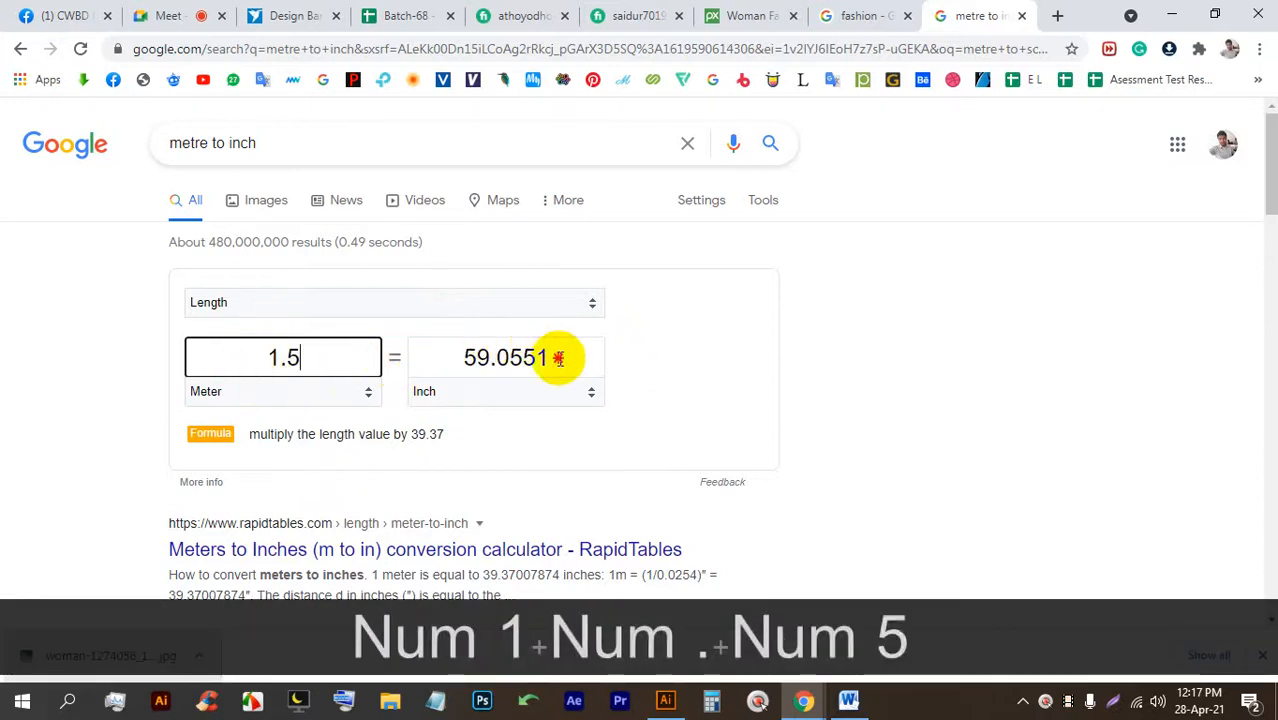
drag(559, 357, 463, 357)
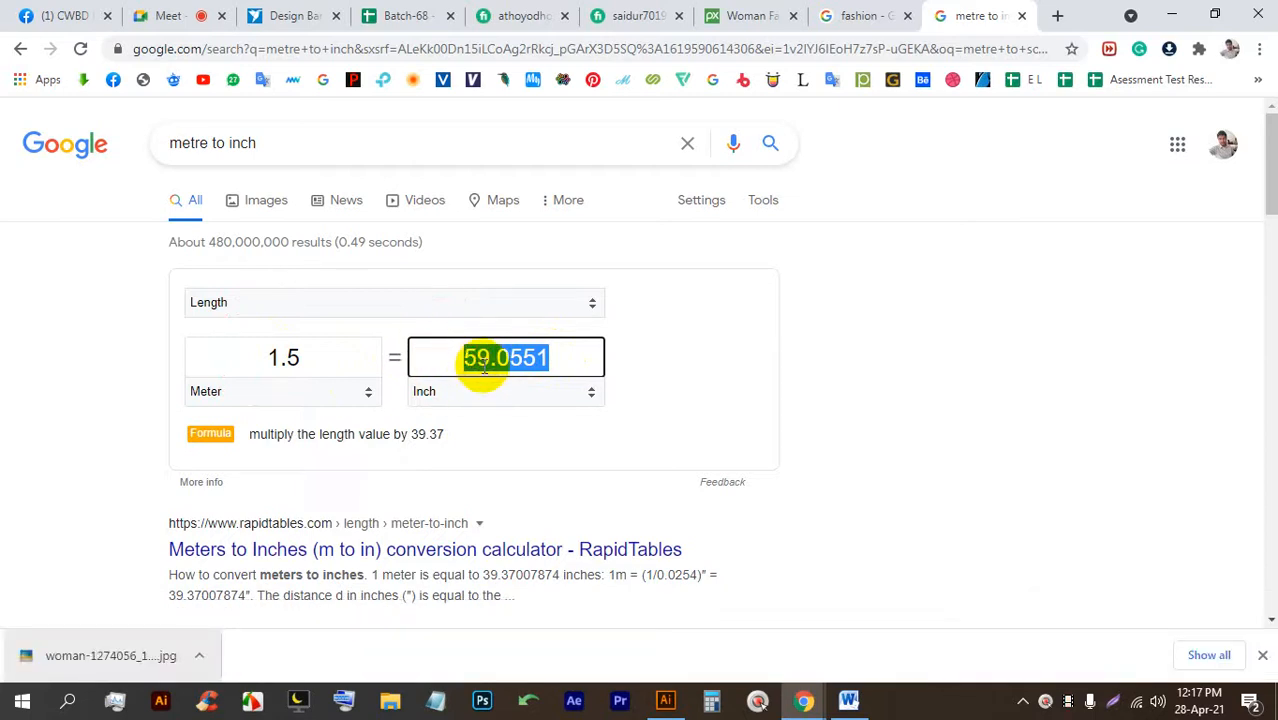
click(465, 360)
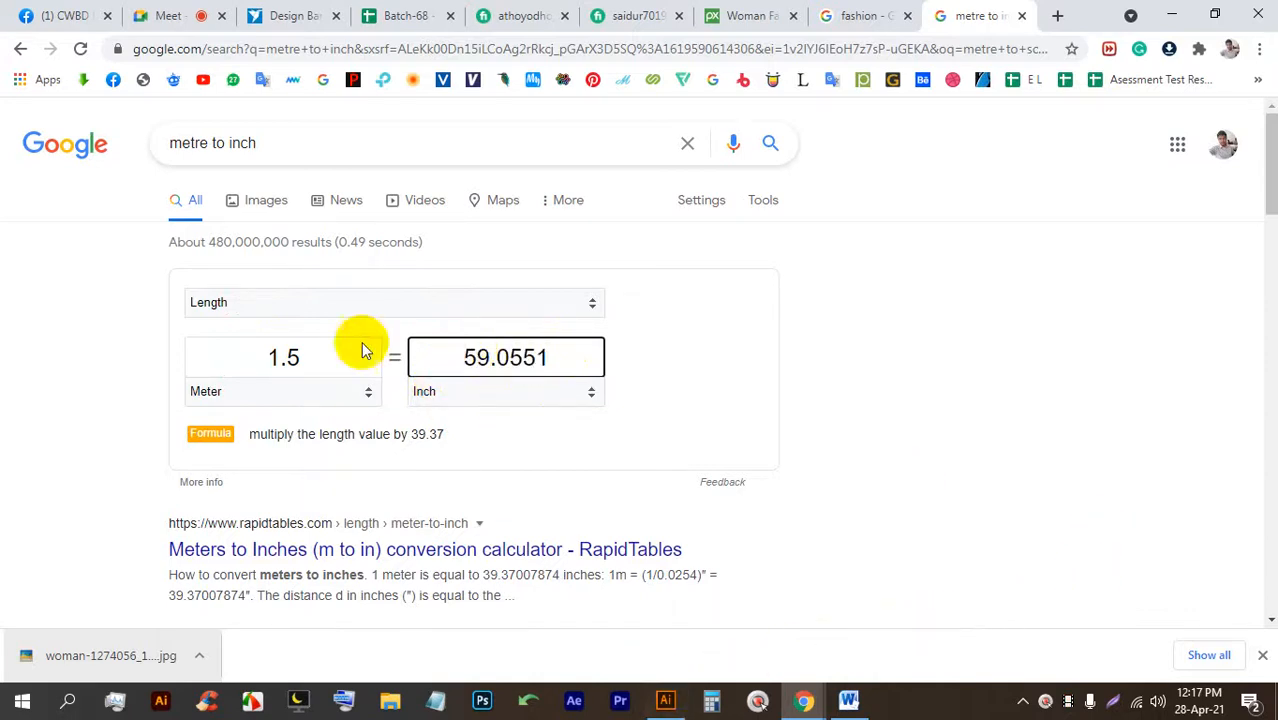
Return to the conversion results, check the meeting tab, then bring up the Illustrator poster.
click(22, 50)
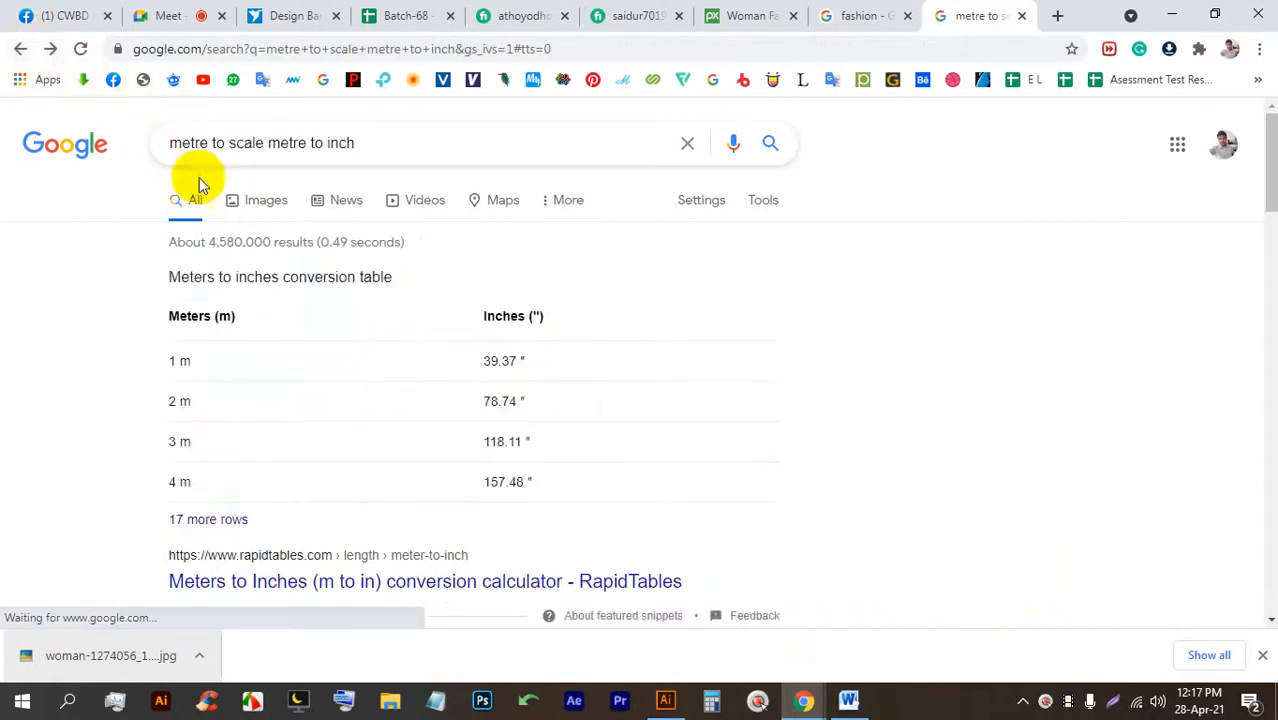
click(50, 49)
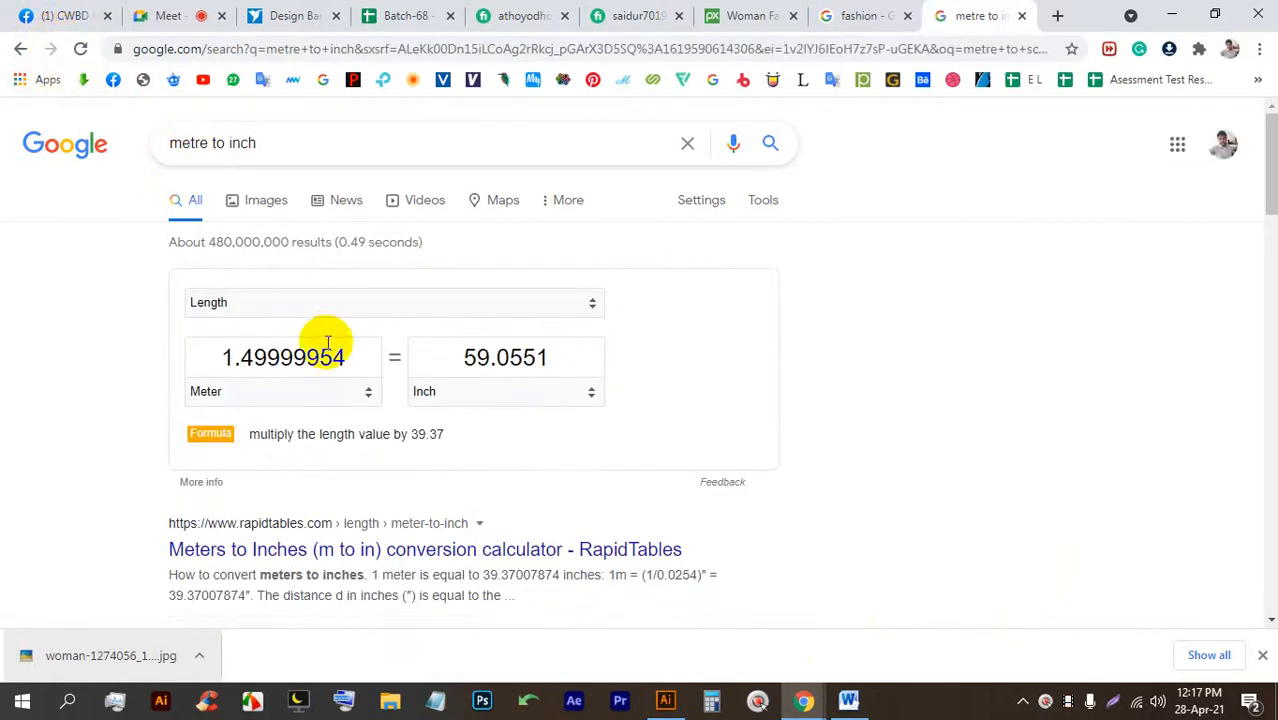
click(170, 12)
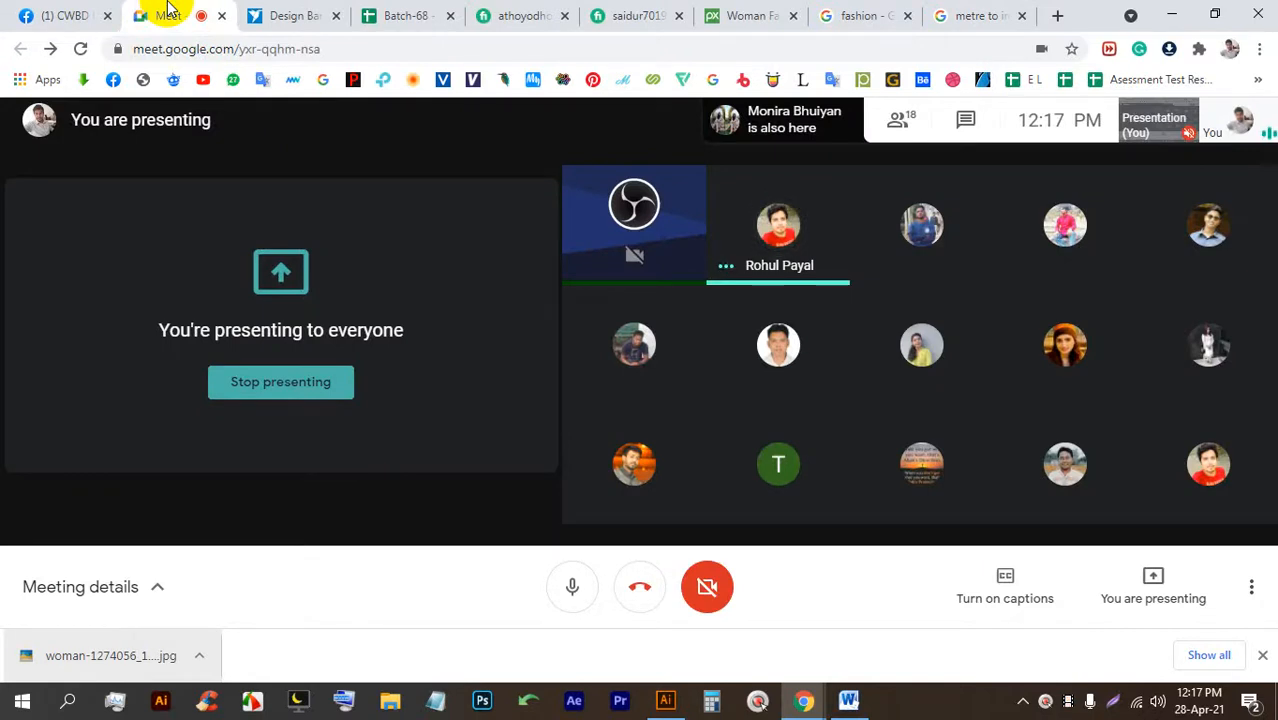
mouse_move(725, 328)
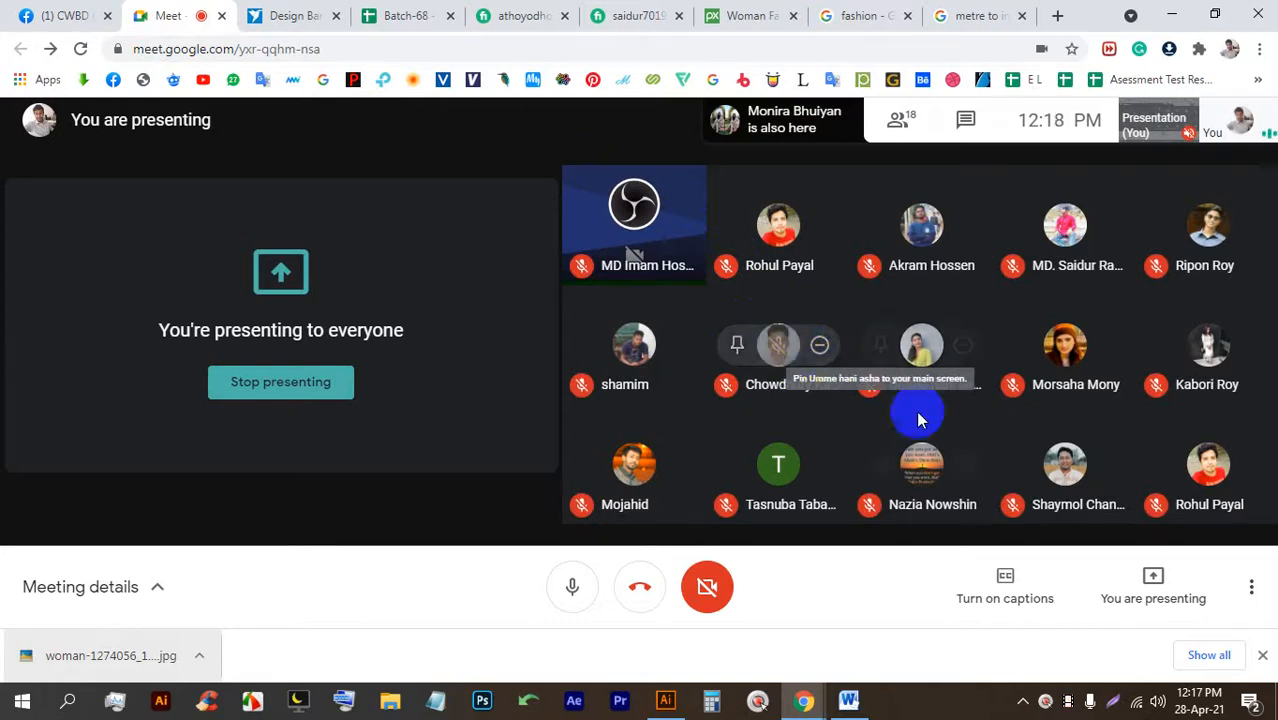
click(665, 700)
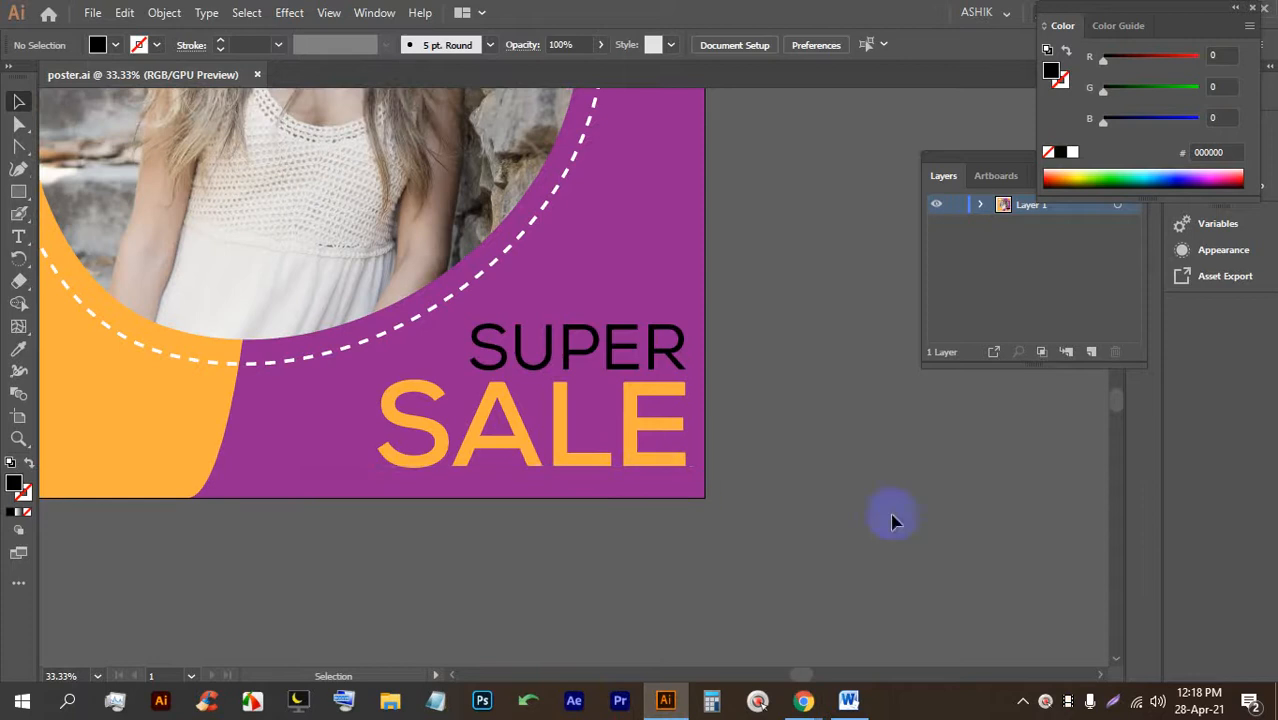
Create a new document in inches with width 200 and height 200.
key(ctrl+n)
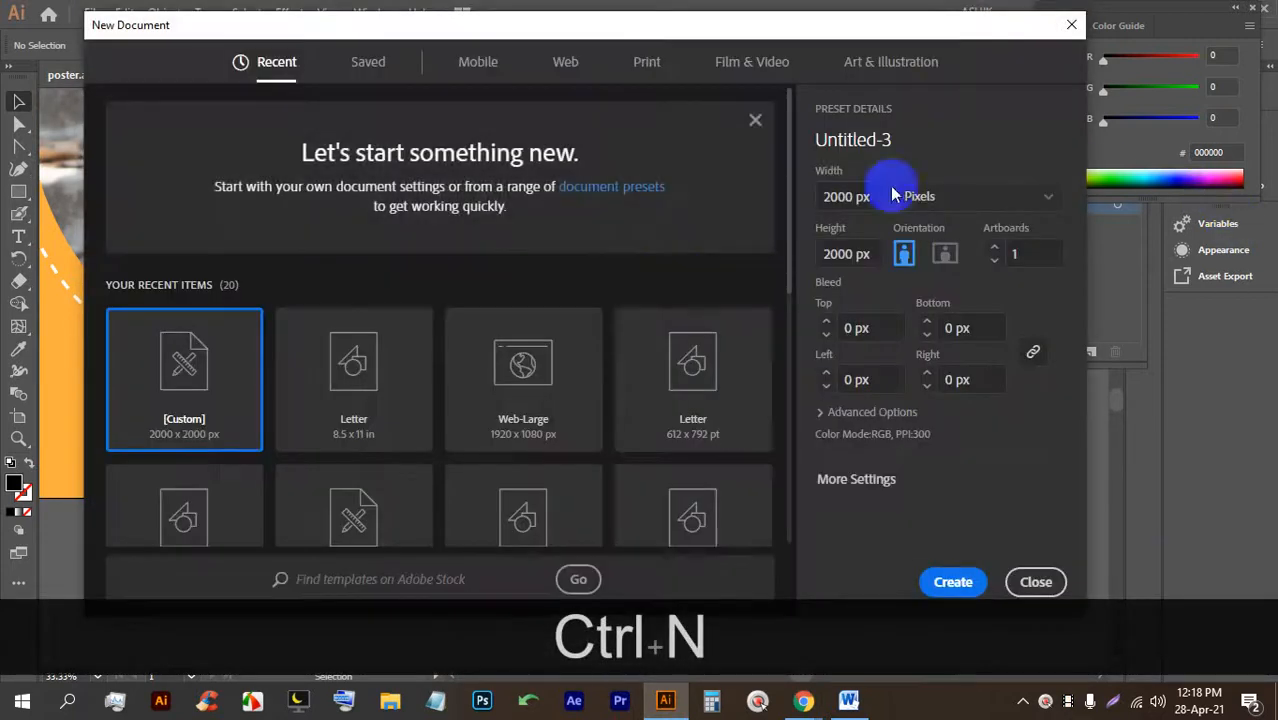
click(905, 196)
click(924, 293)
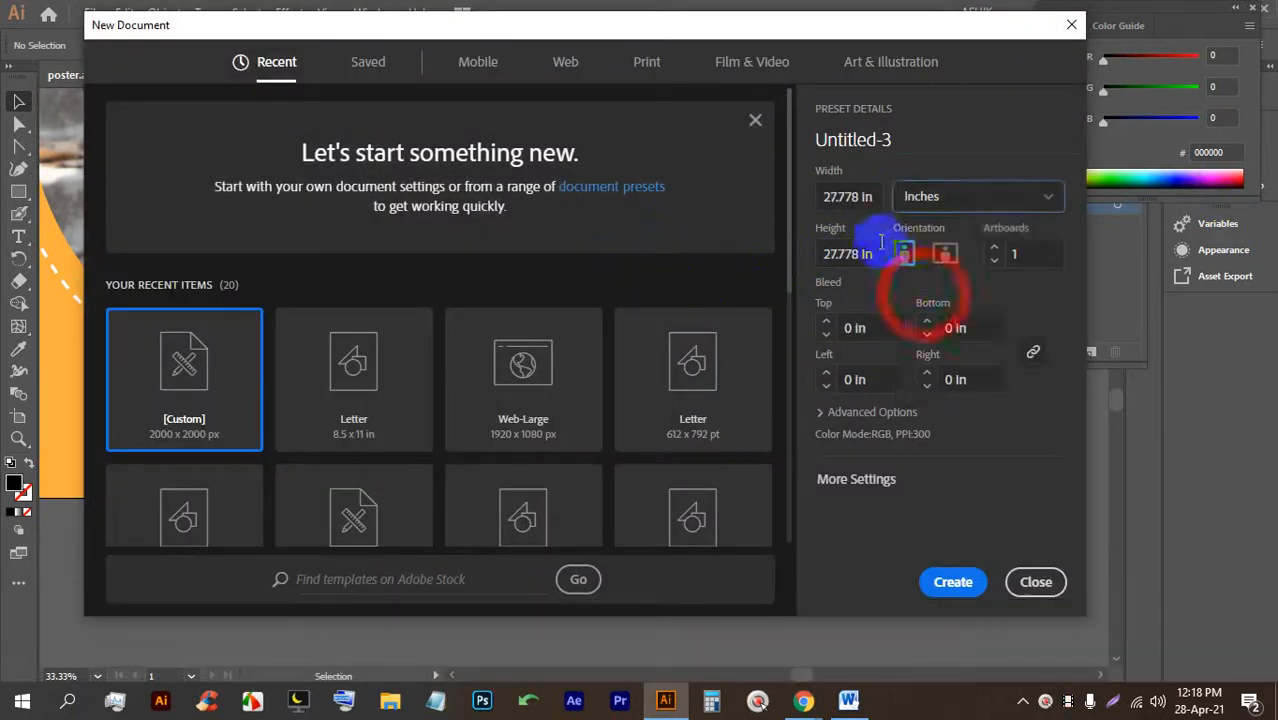
double_click(858, 197)
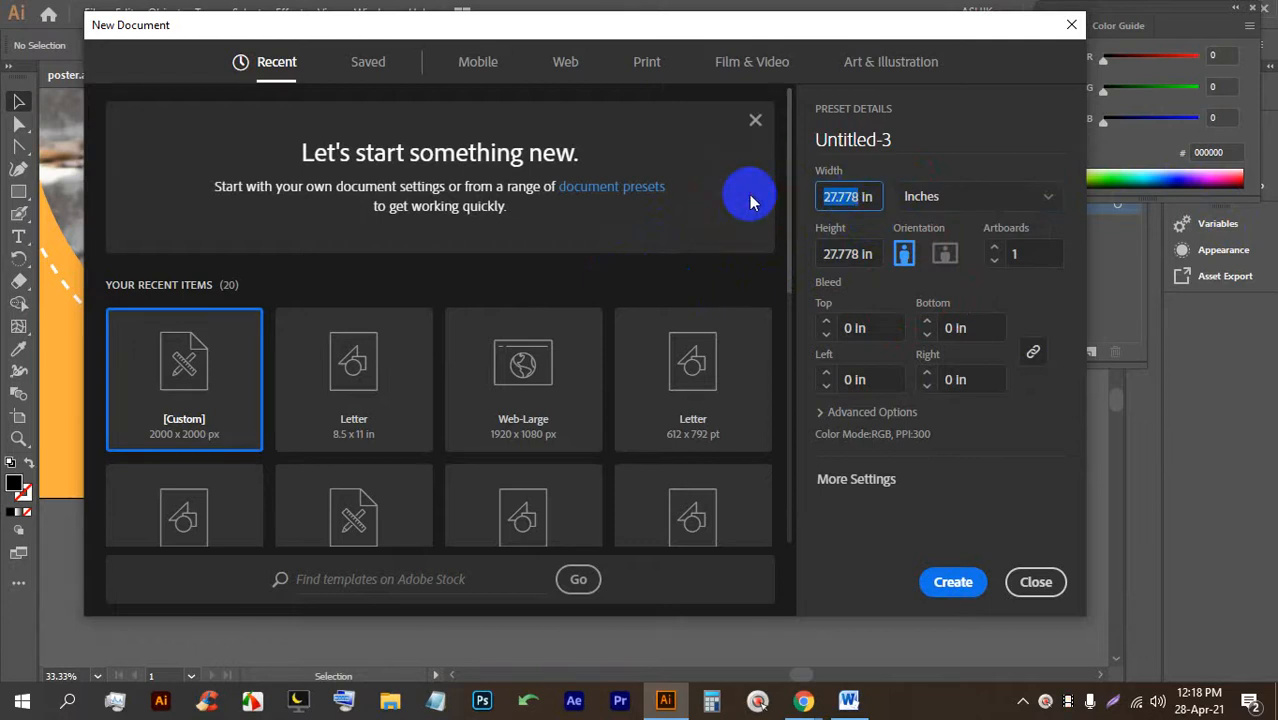
text(2000)
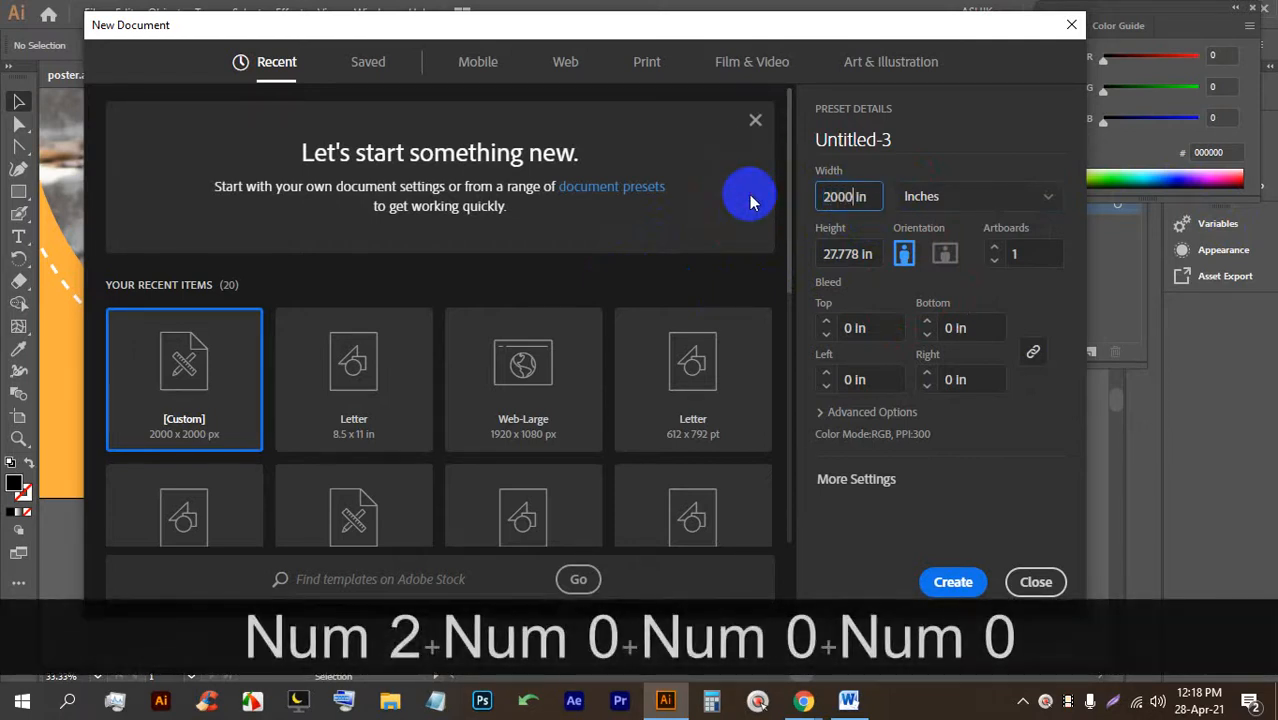
key(BackSpace)
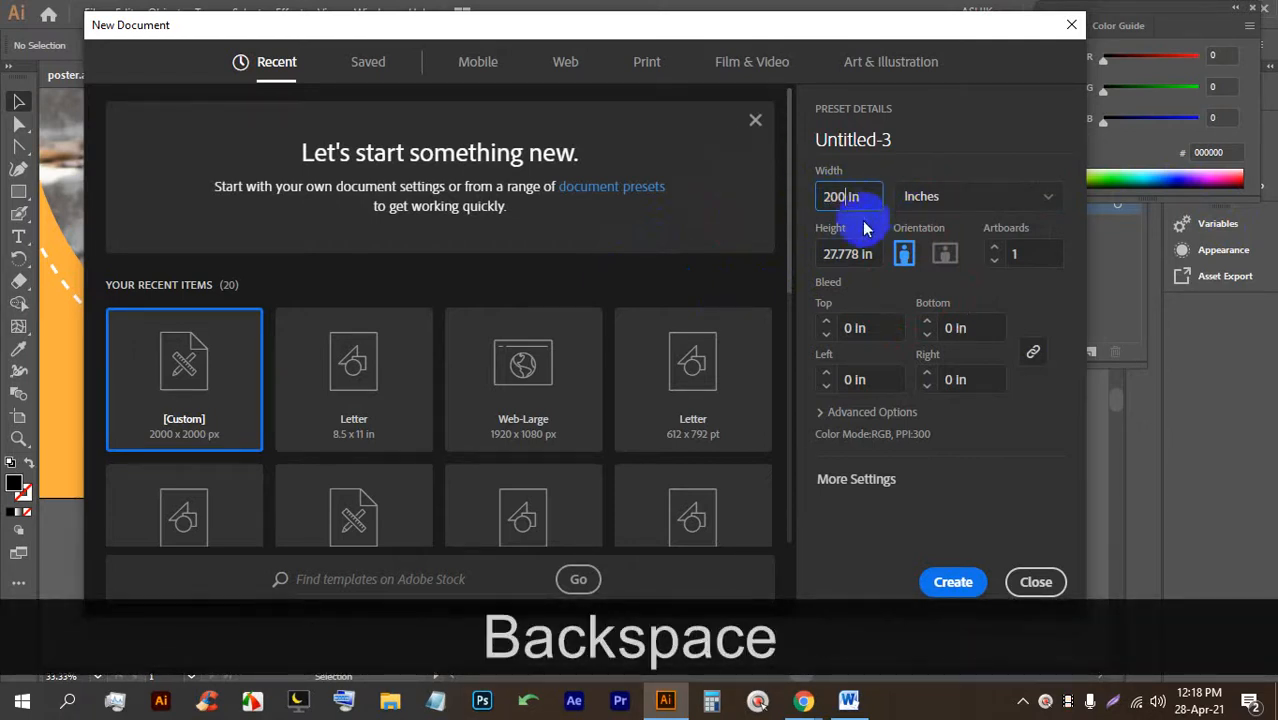
double_click(858, 254)
text(200)
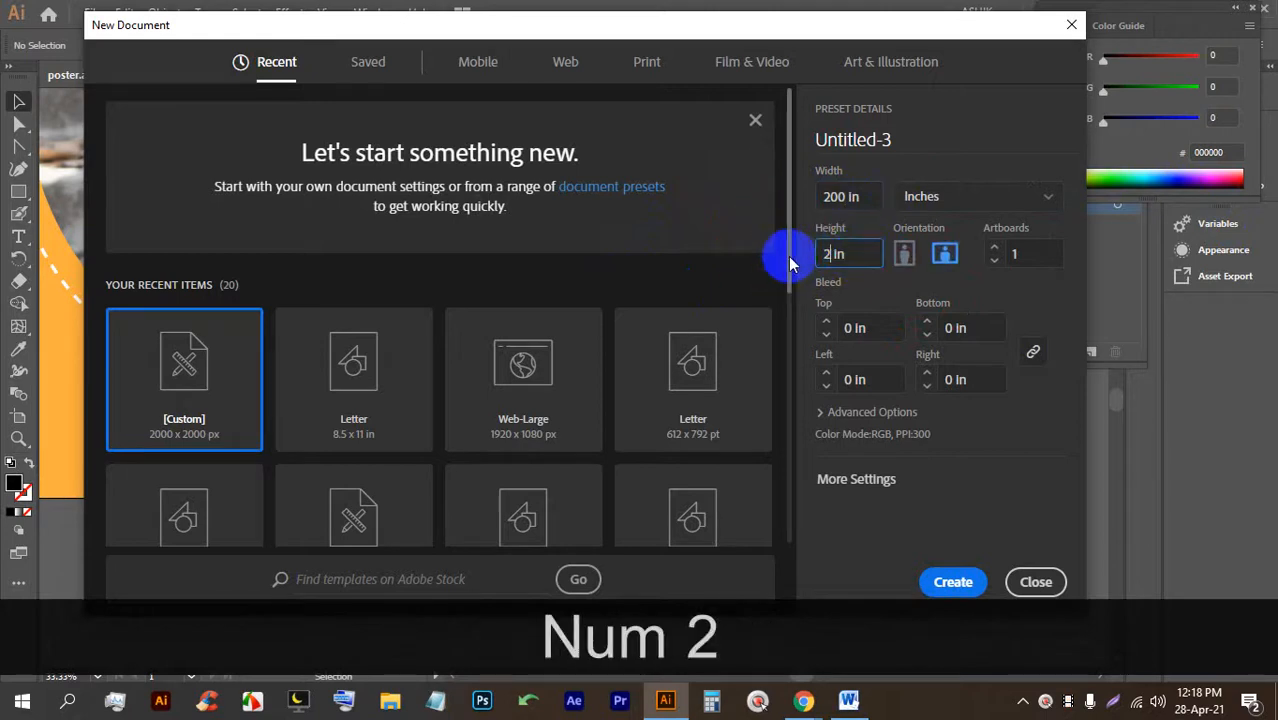
click(953, 581)
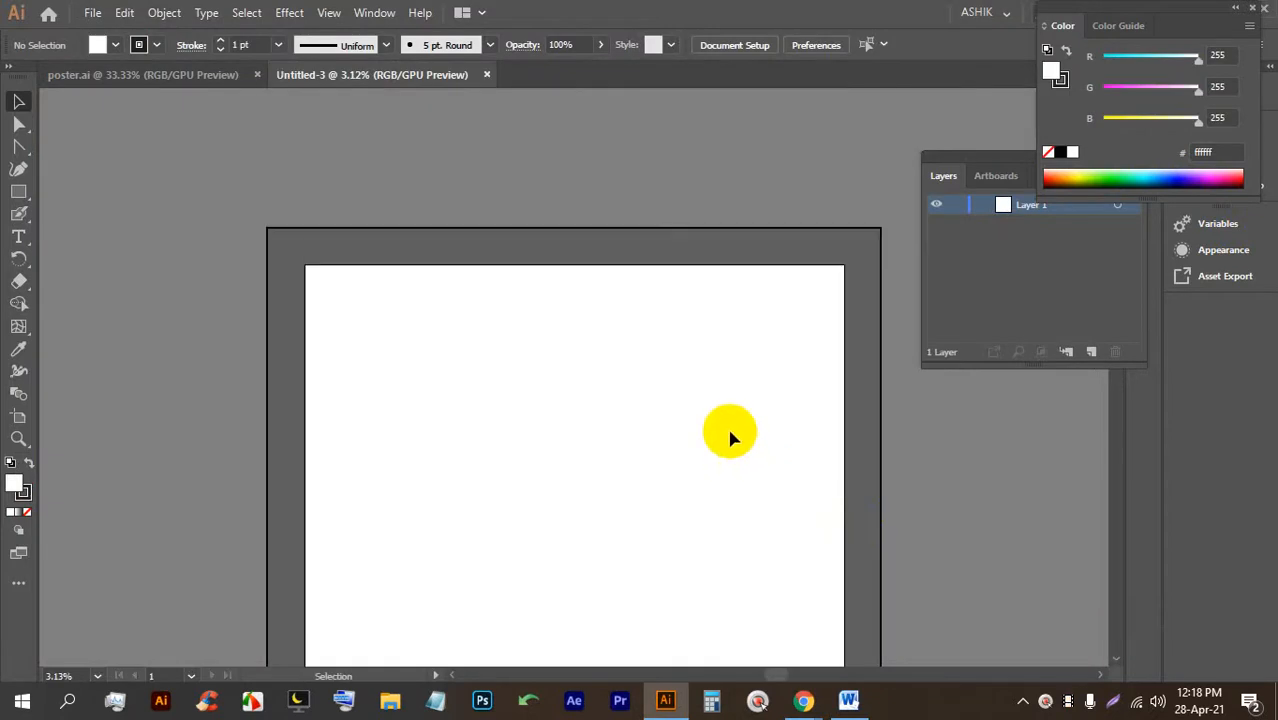
scroll(620, 265, down, 2)
scroll(705, 320, right, 2)
scroll(690, 335, left, 2)
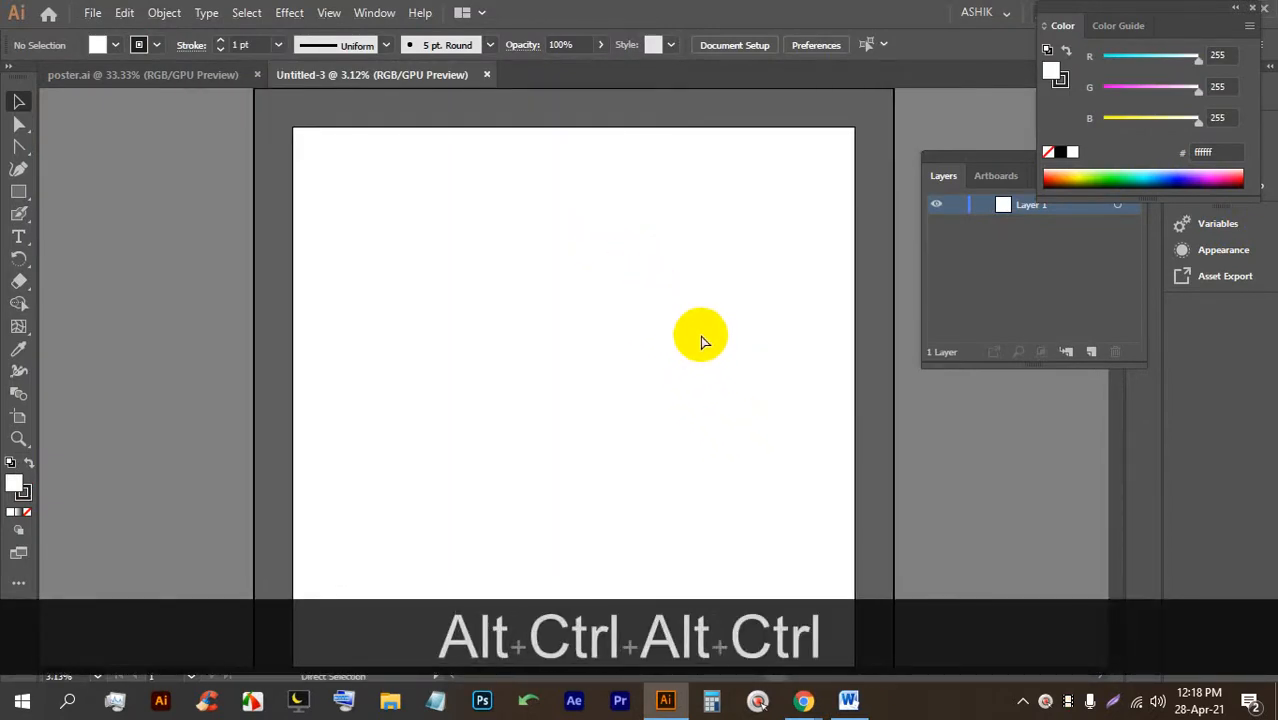
Start another new document and compute 50 × 12 = 600 in Calculator.
key(ctrl+n)
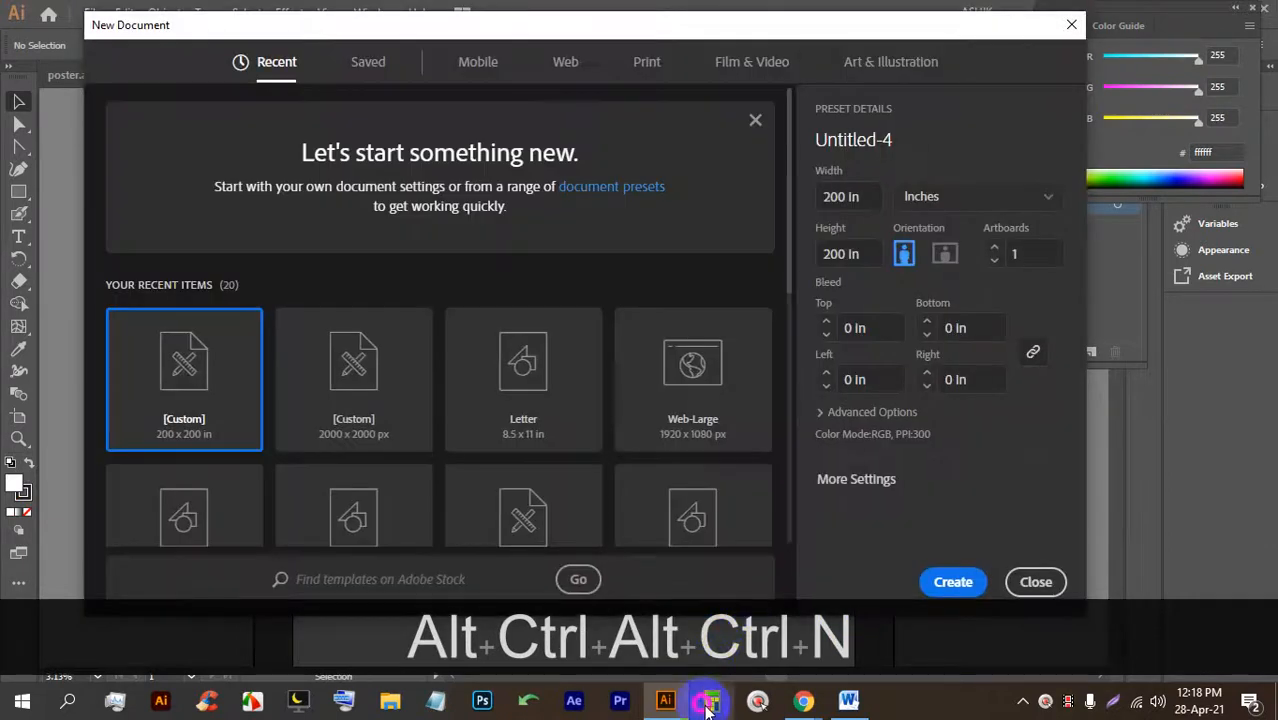
click(707, 703)
click(842, 448)
click(843, 545)
click(968, 412)
click(792, 496)
click(838, 494)
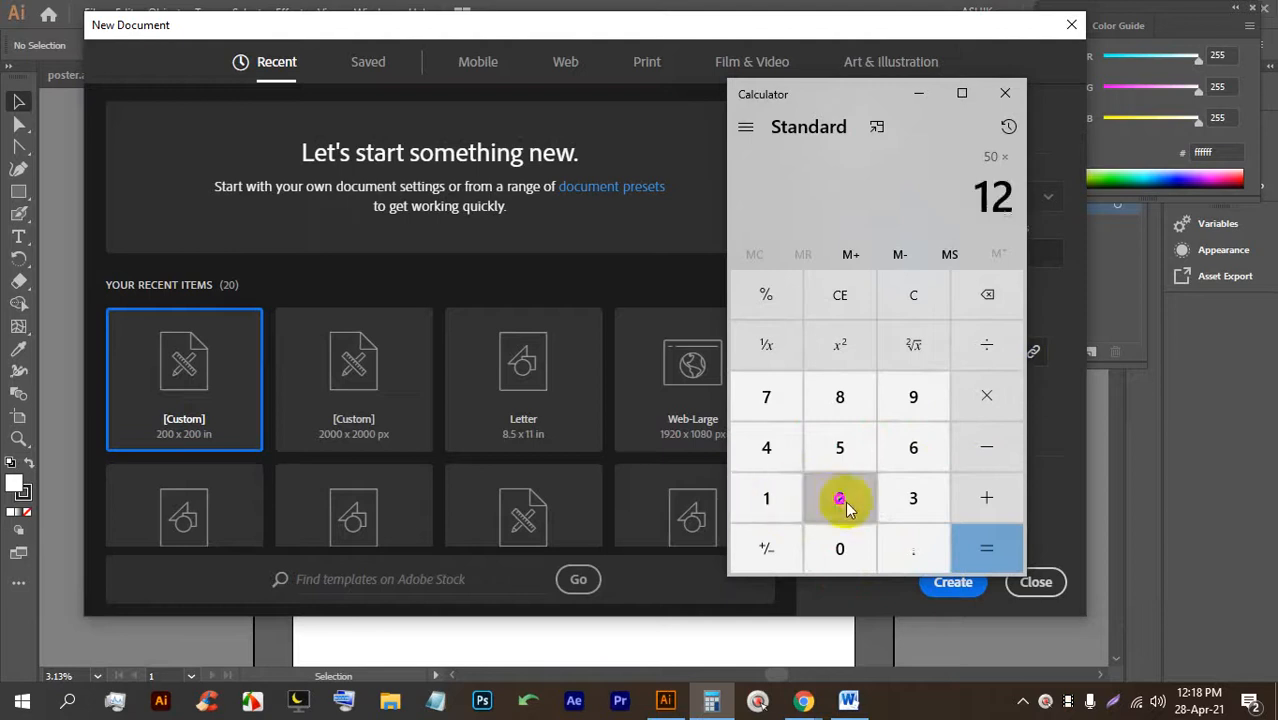
click(979, 550)
click(920, 93)
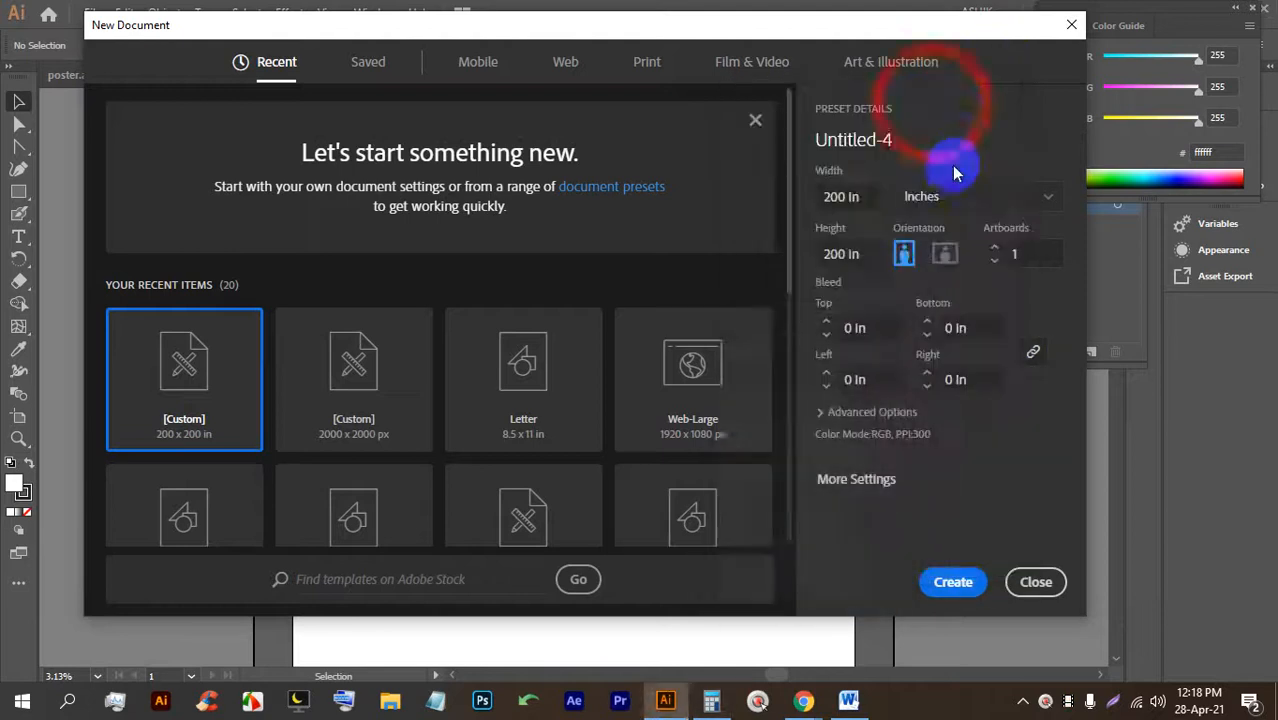
Set the new document's width to 600 and create it as Untitled-4.
drag(846, 197, 793, 190)
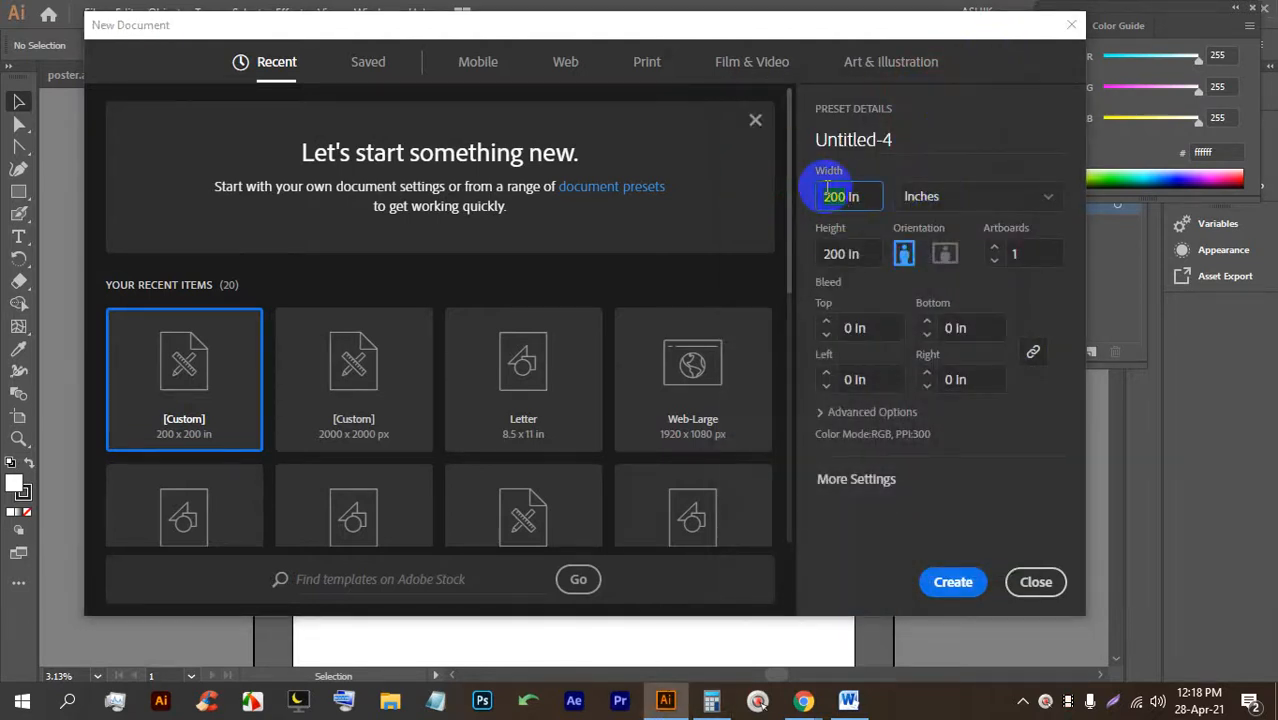
text(600)
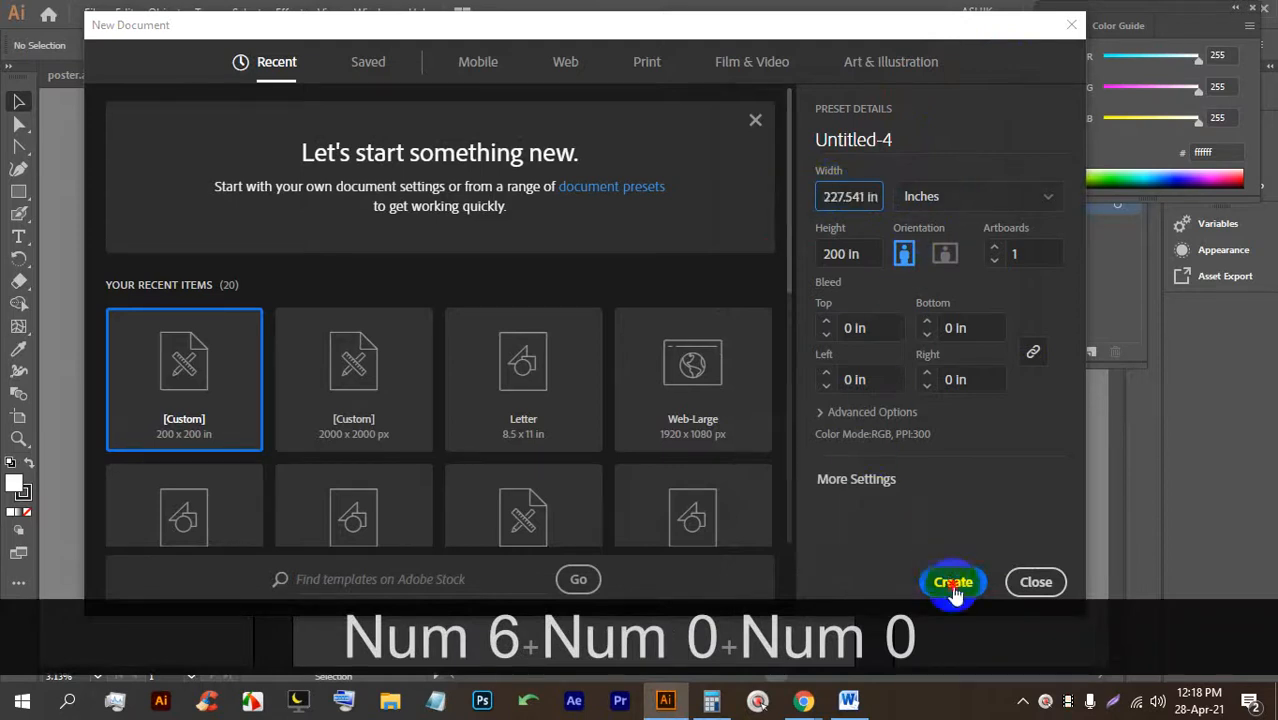
click(953, 583)
scroll(629, 312, up, 3)
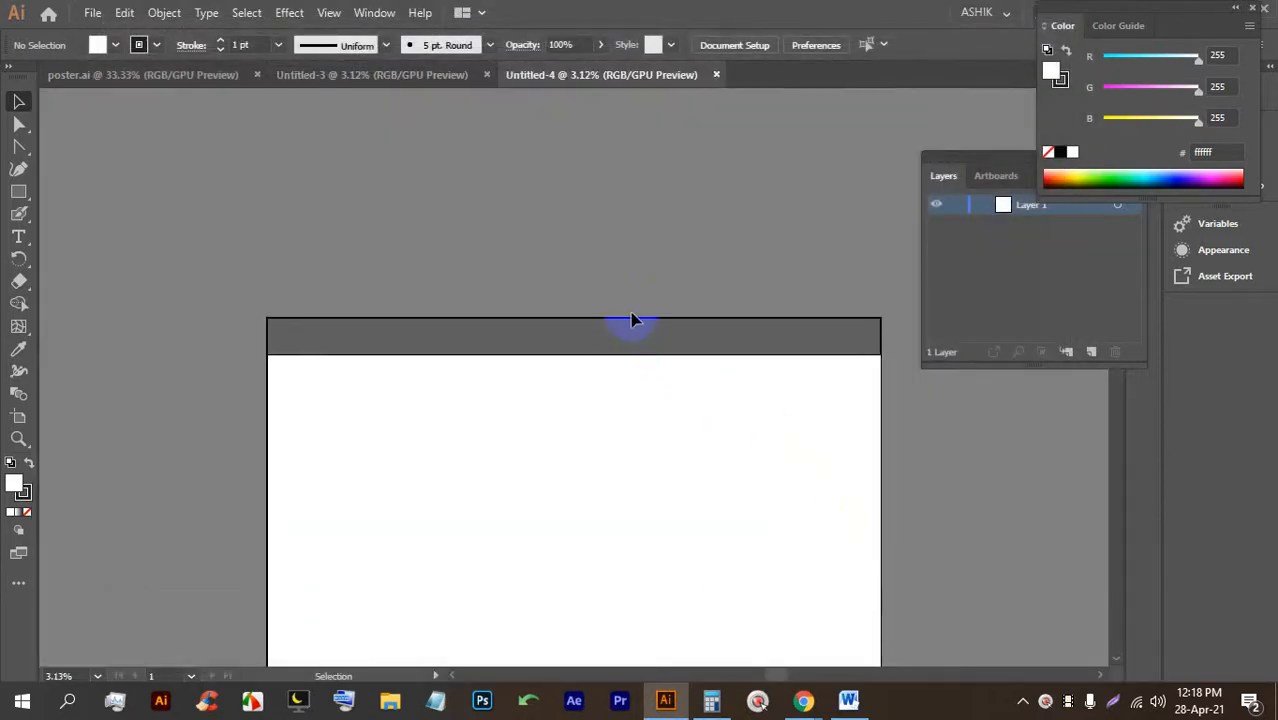
scroll(631, 320, down, 5)
scroll(655, 315, up, 1)
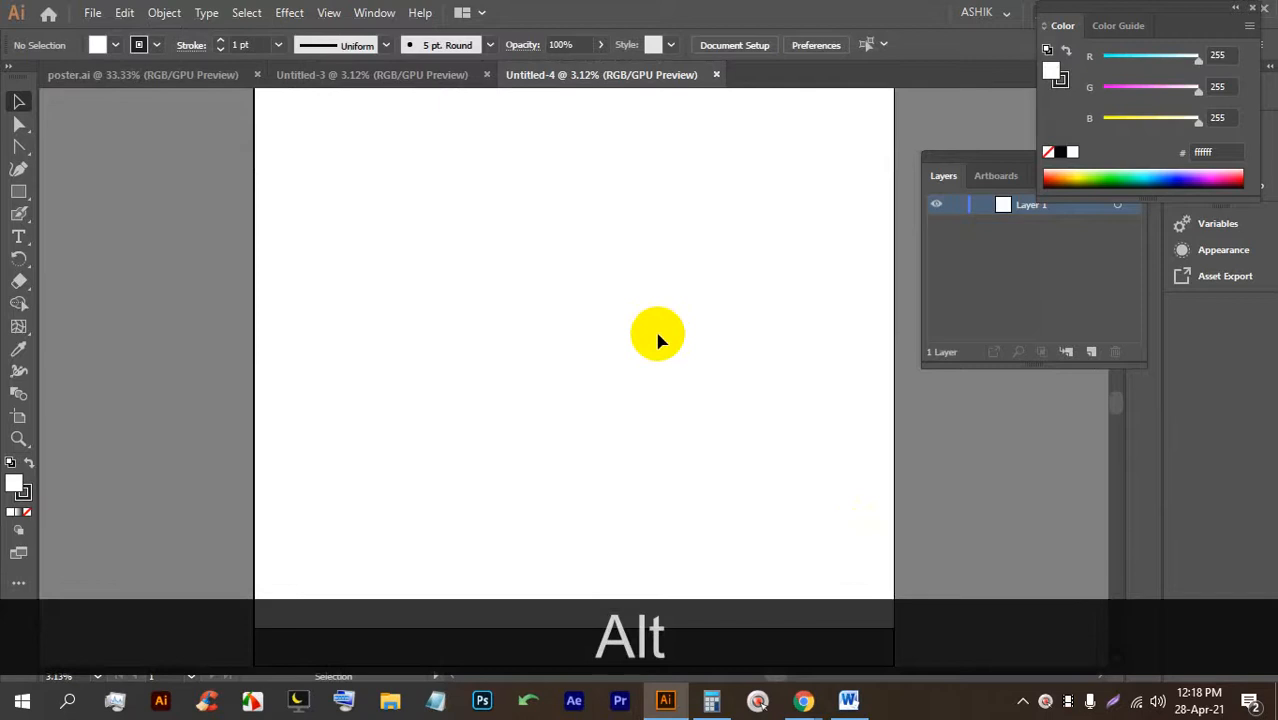
scroll(645, 304, up, 2)
scroll(735, 124, down, 2)
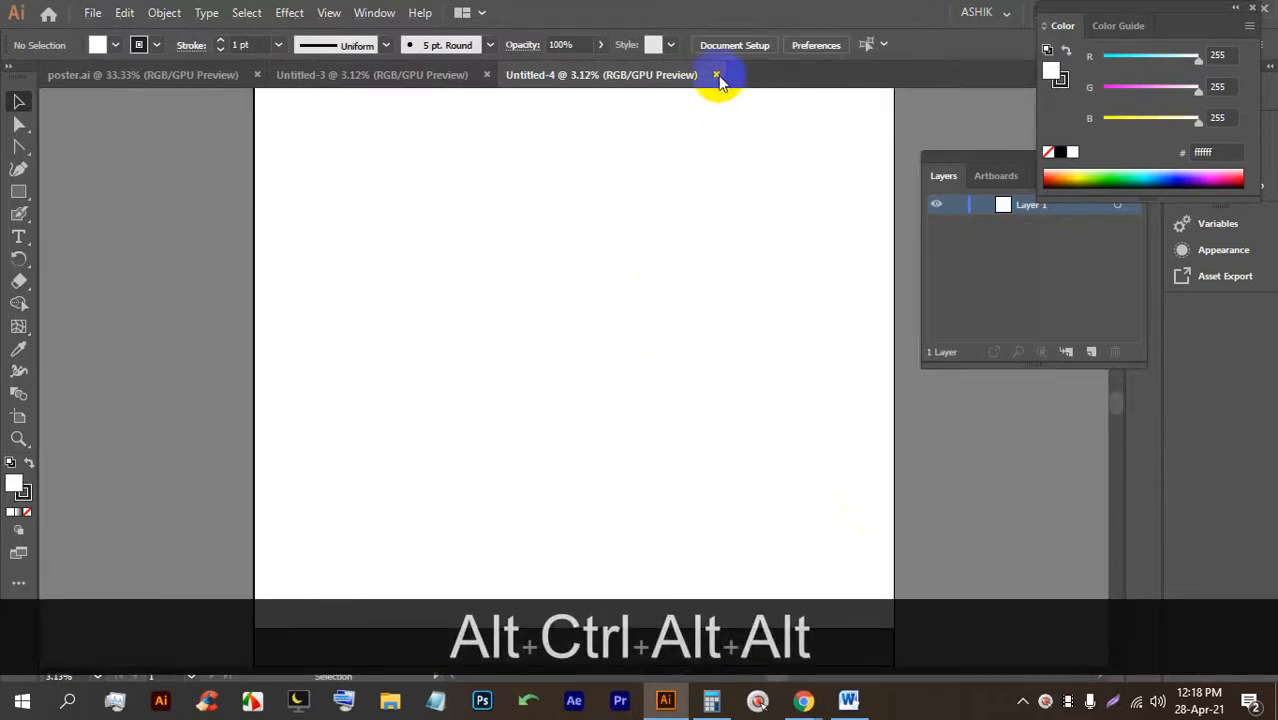
Close the Untitled-4 and Untitled-3 documents.
click(716, 75)
scroll(533, 192, up, 1)
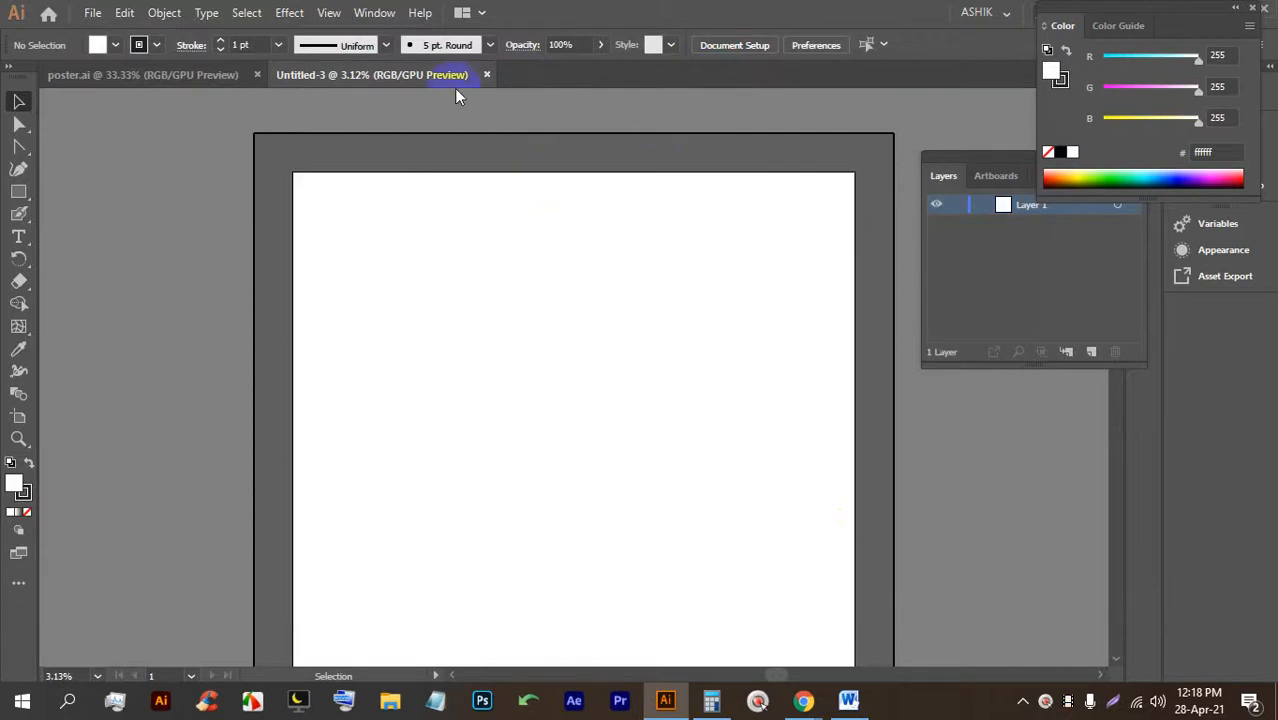
click(486, 75)
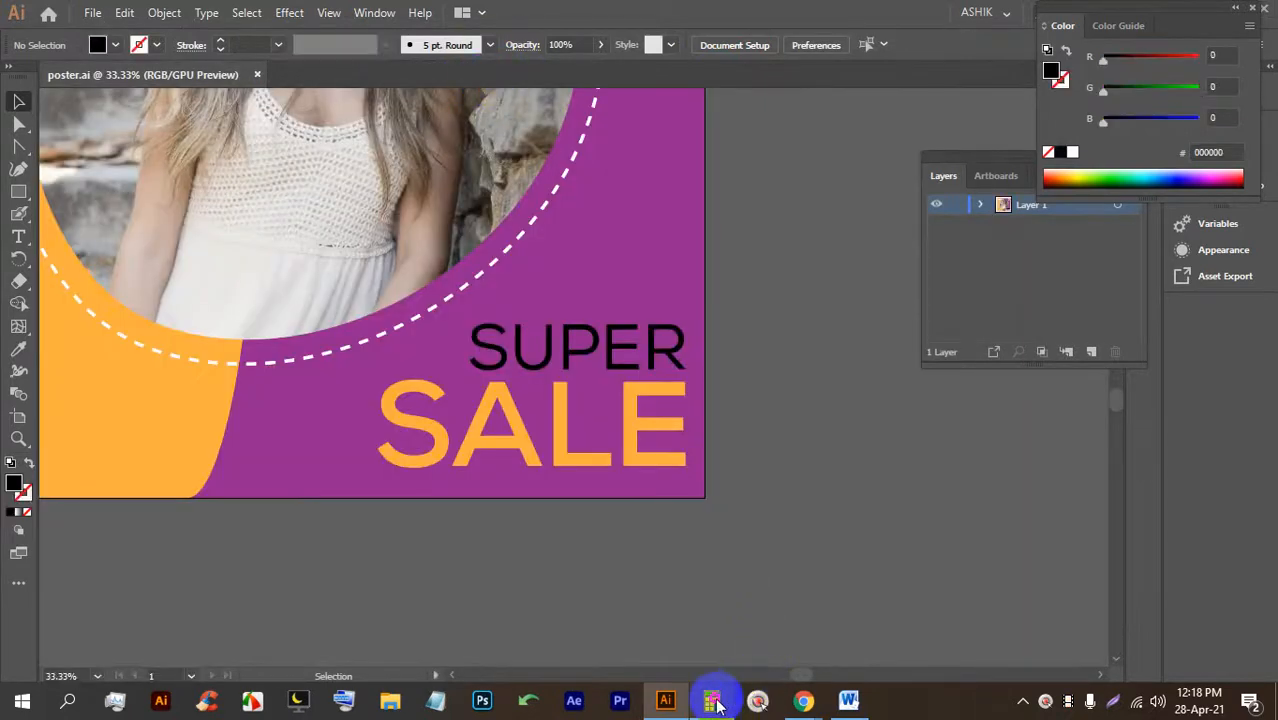
Bring Calculator back and select its 600 result.
click(711, 700)
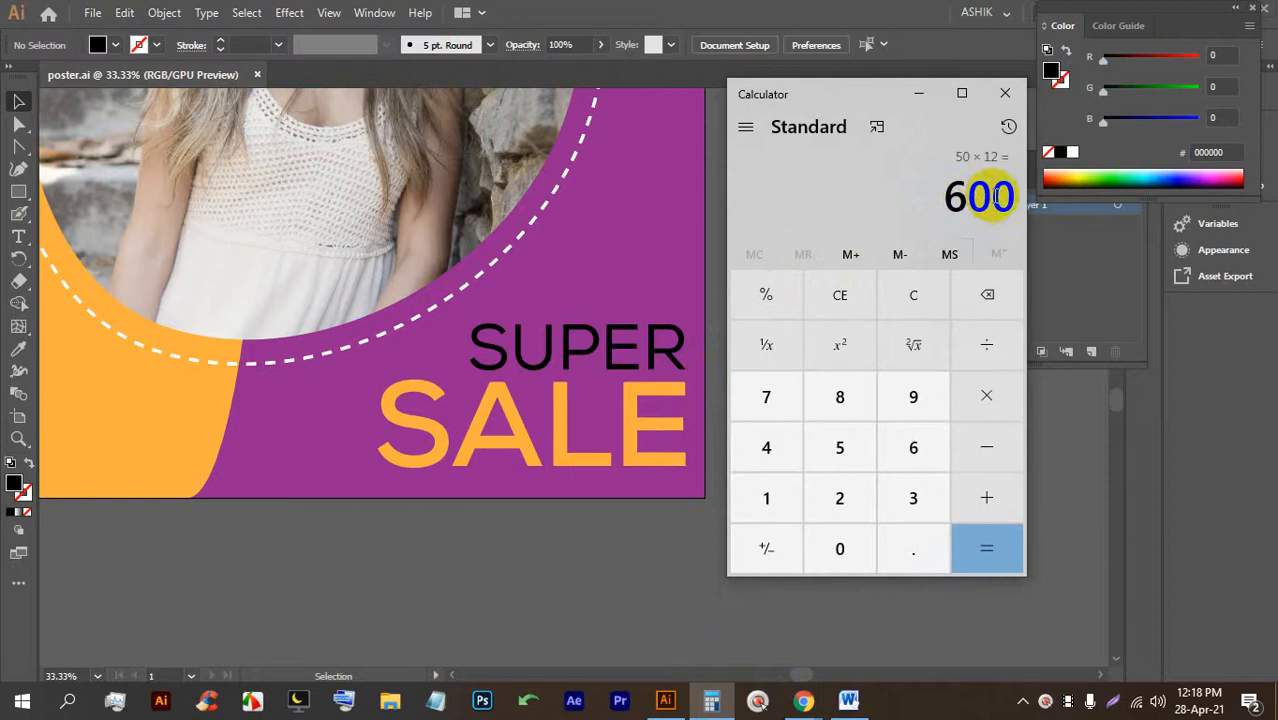
drag(985, 200, 941, 199)
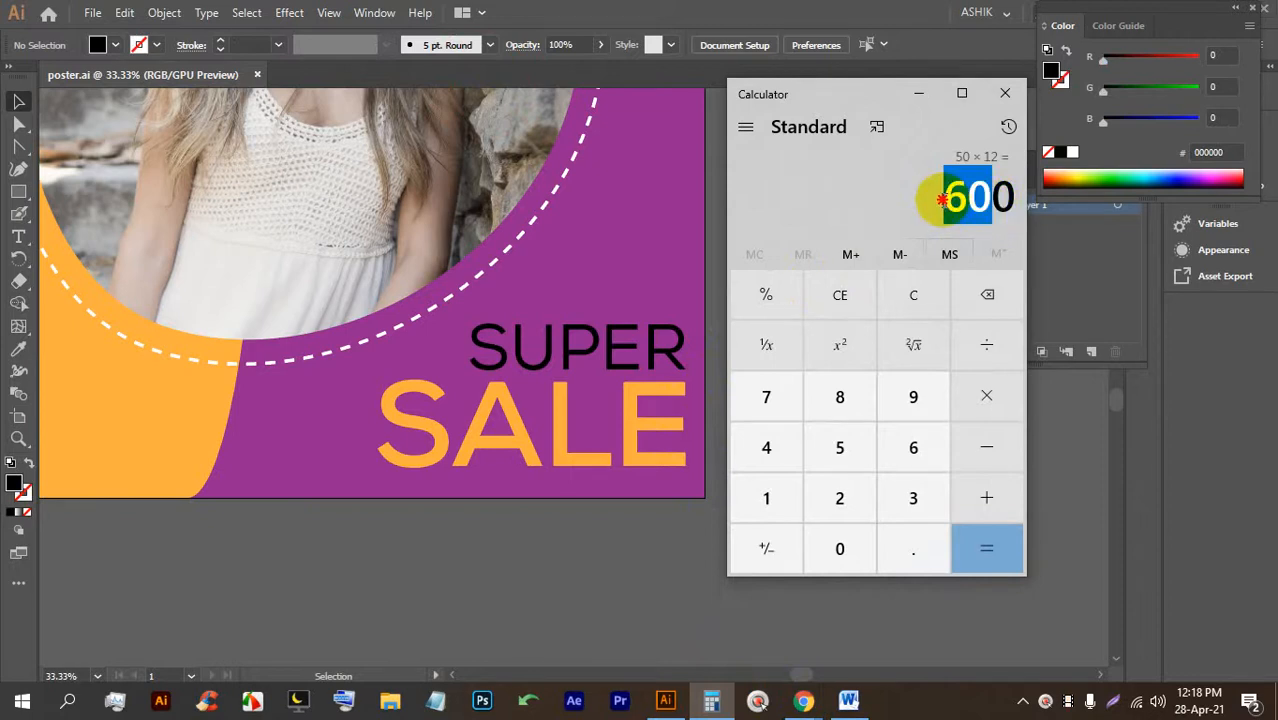
click(968, 206)
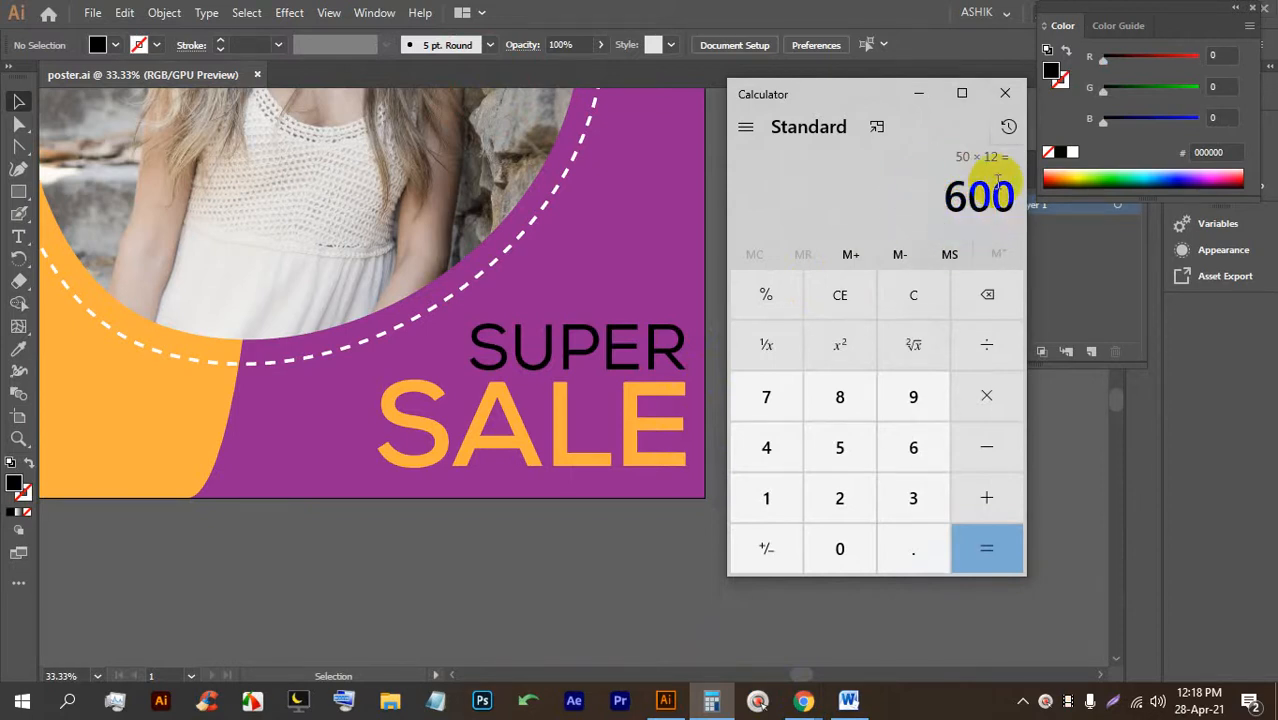
drag(1005, 195, 919, 177)
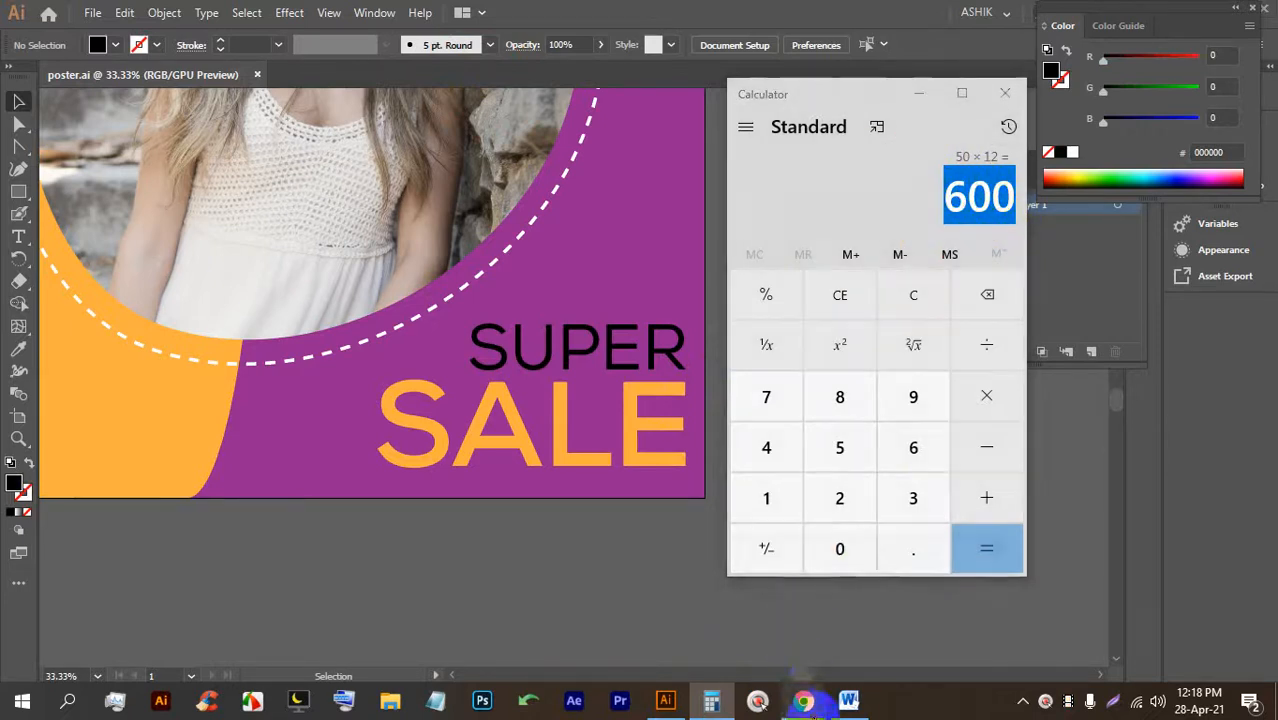
Switch to Chrome's meeting window and move through the tabs to the metre-to-inch search.
click(803, 700)
click(695, 625)
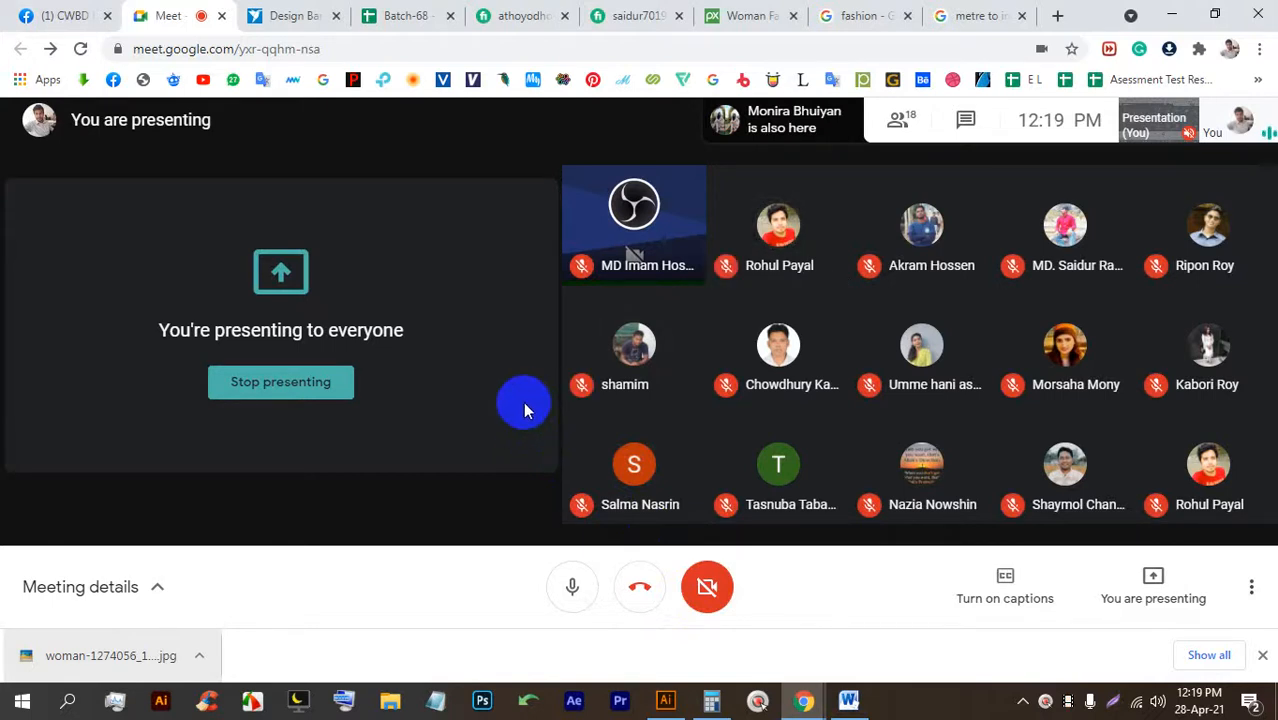
click(756, 15)
click(846, 18)
Close both Fiverr profile tabs.
click(970, 15)
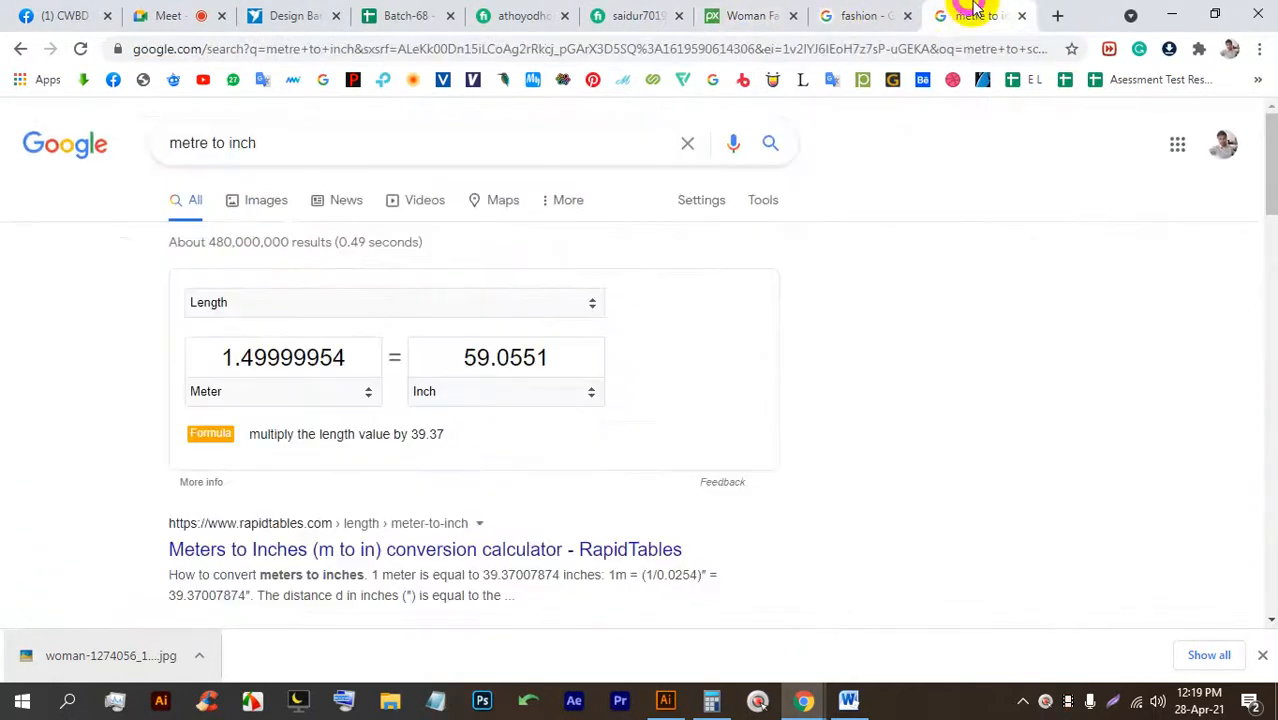
click(655, 15)
click(515, 10)
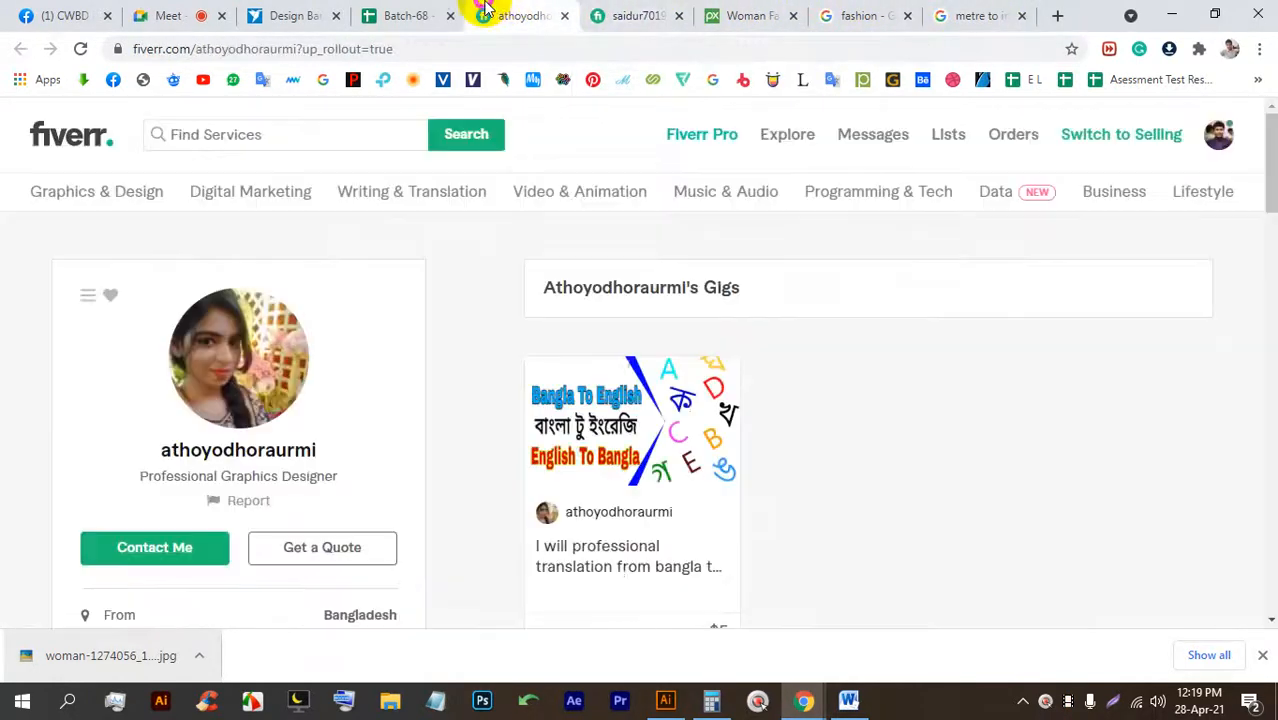
click(566, 18)
click(562, 18)
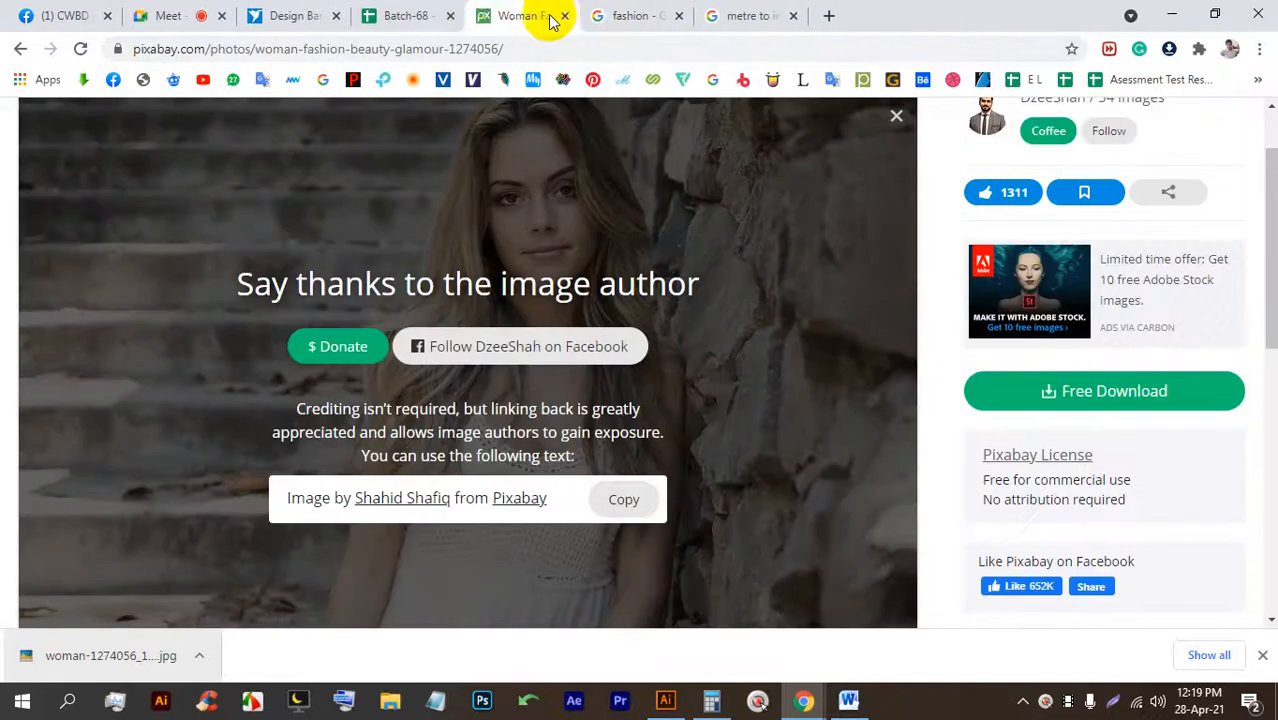
Pin the Batch-68 spreadsheet tab, then return to Illustrator's poster.ai.
click(440, 10)
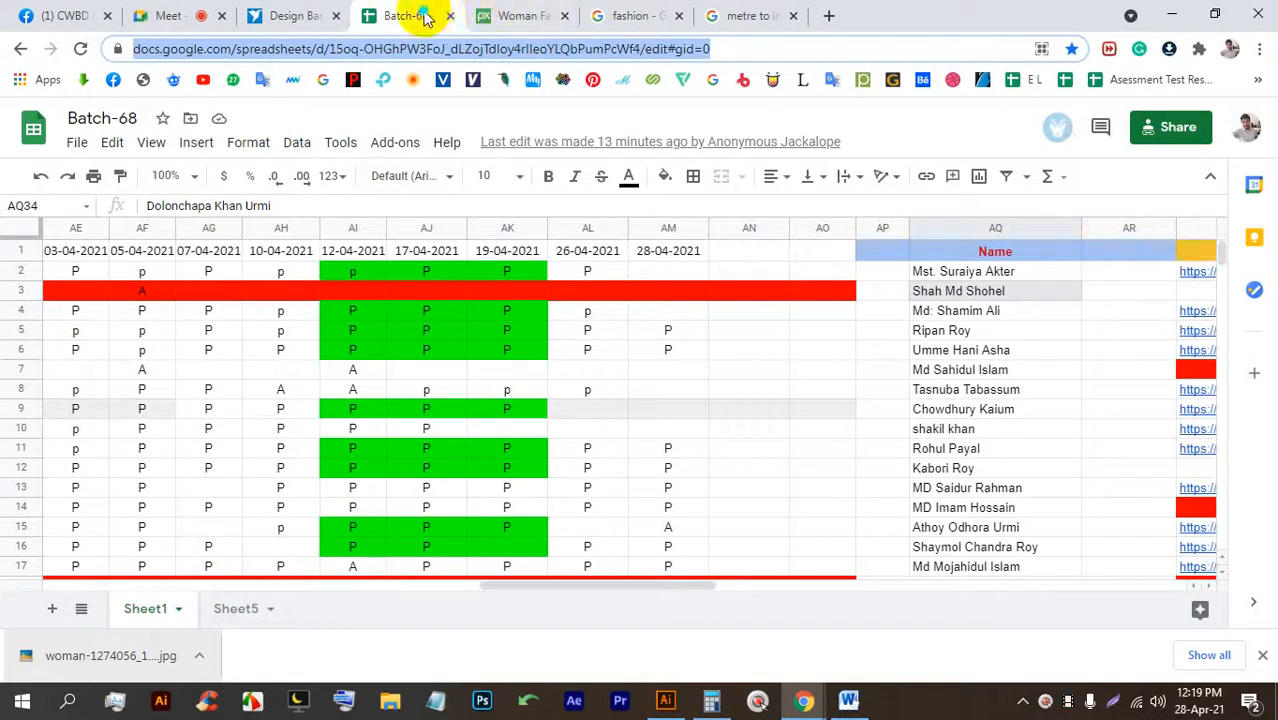
right_click(431, 17)
click(458, 158)
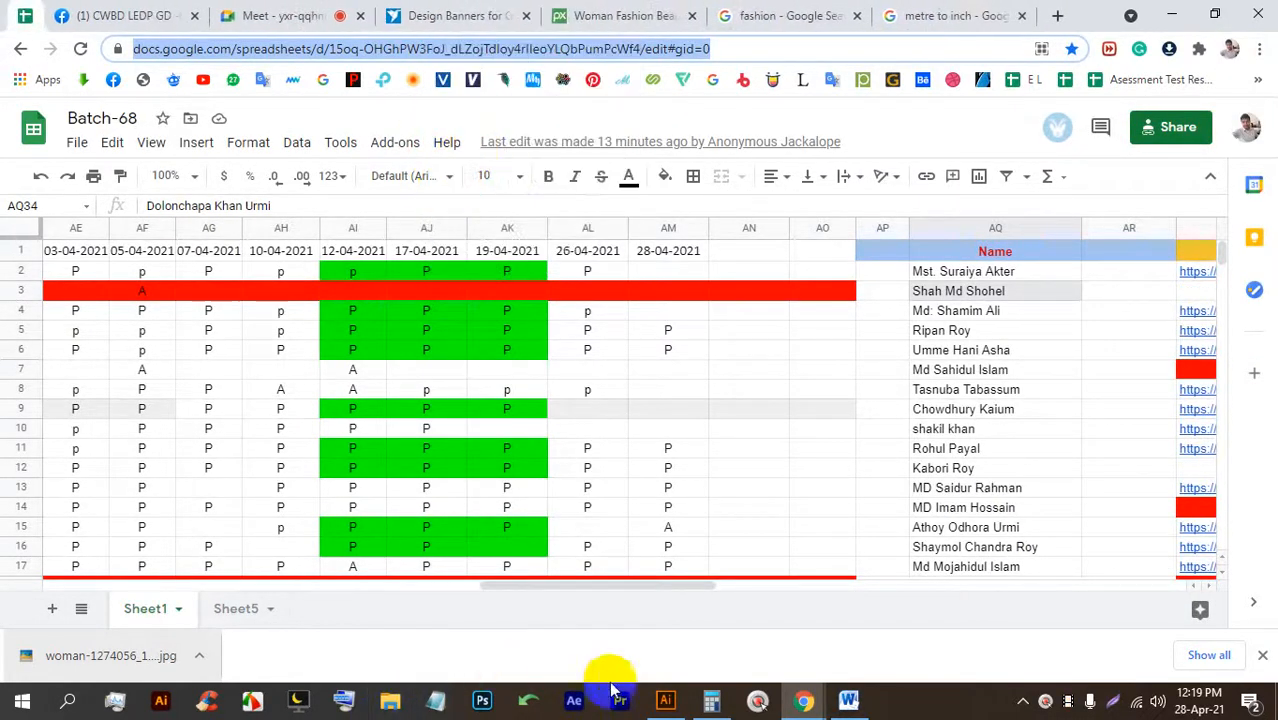
click(665, 700)
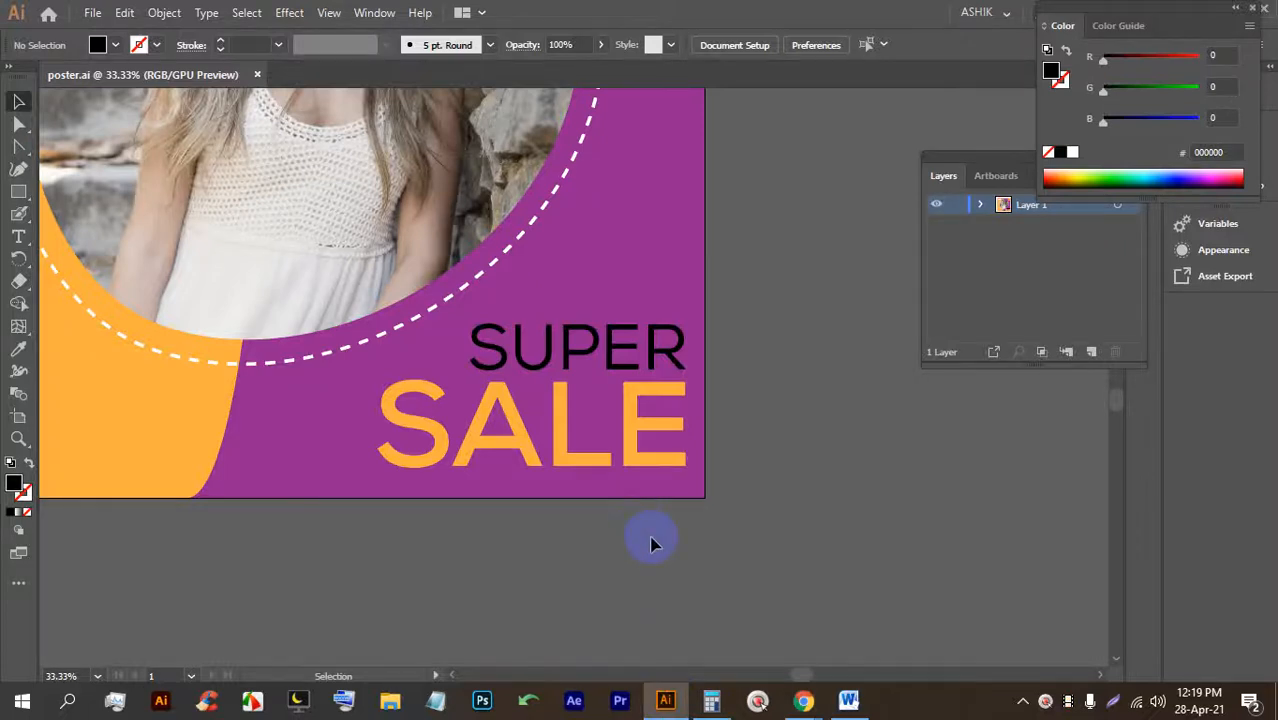
Place placeholder text on the poster, enlarge it, and move it into the lower-left orange area.
scroll(536, 448, down, 2)
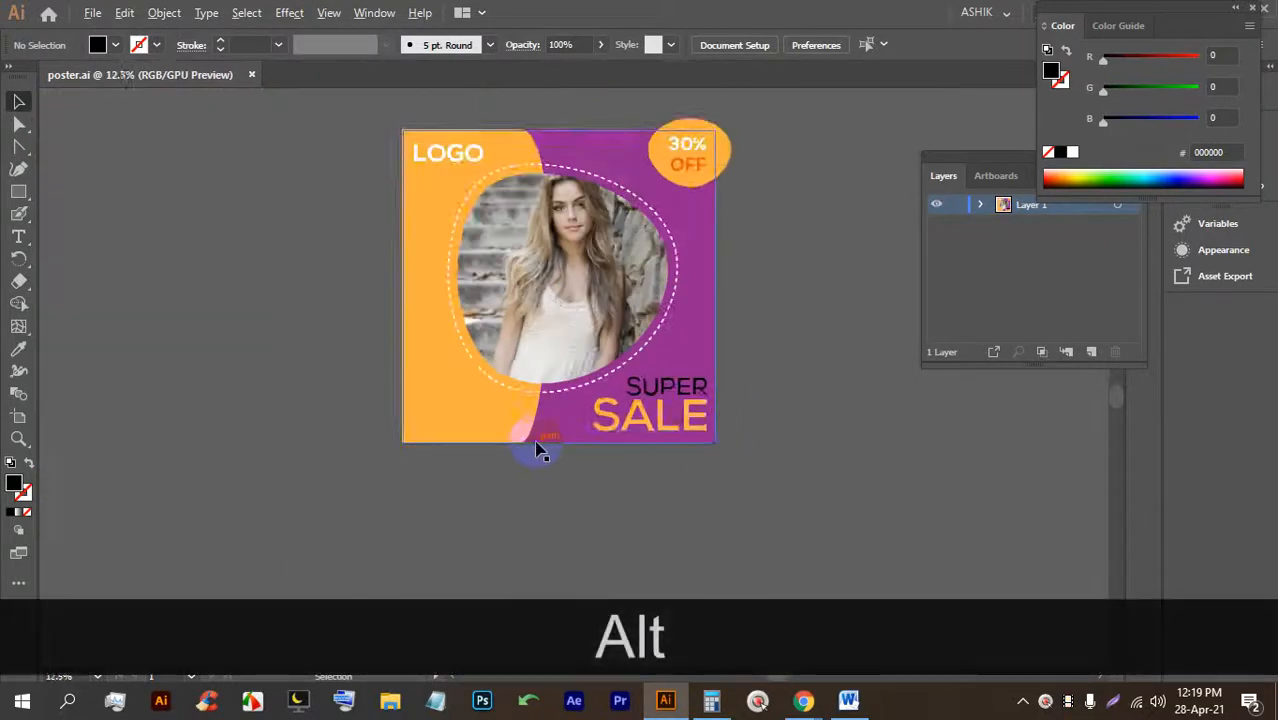
scroll(251, 399, up, 3)
click(18, 236)
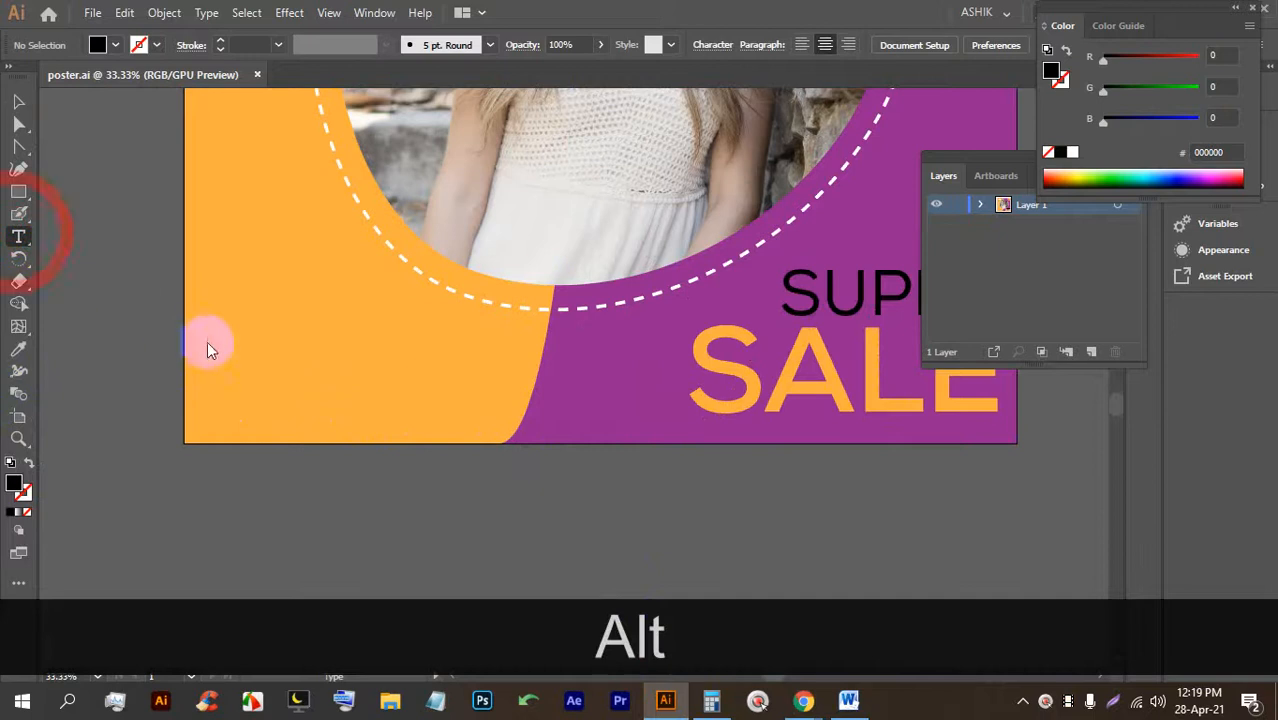
click(248, 374)
click(18, 101)
drag(277, 369, 695, 310)
drag(357, 343, 333, 393)
double_click(333, 393)
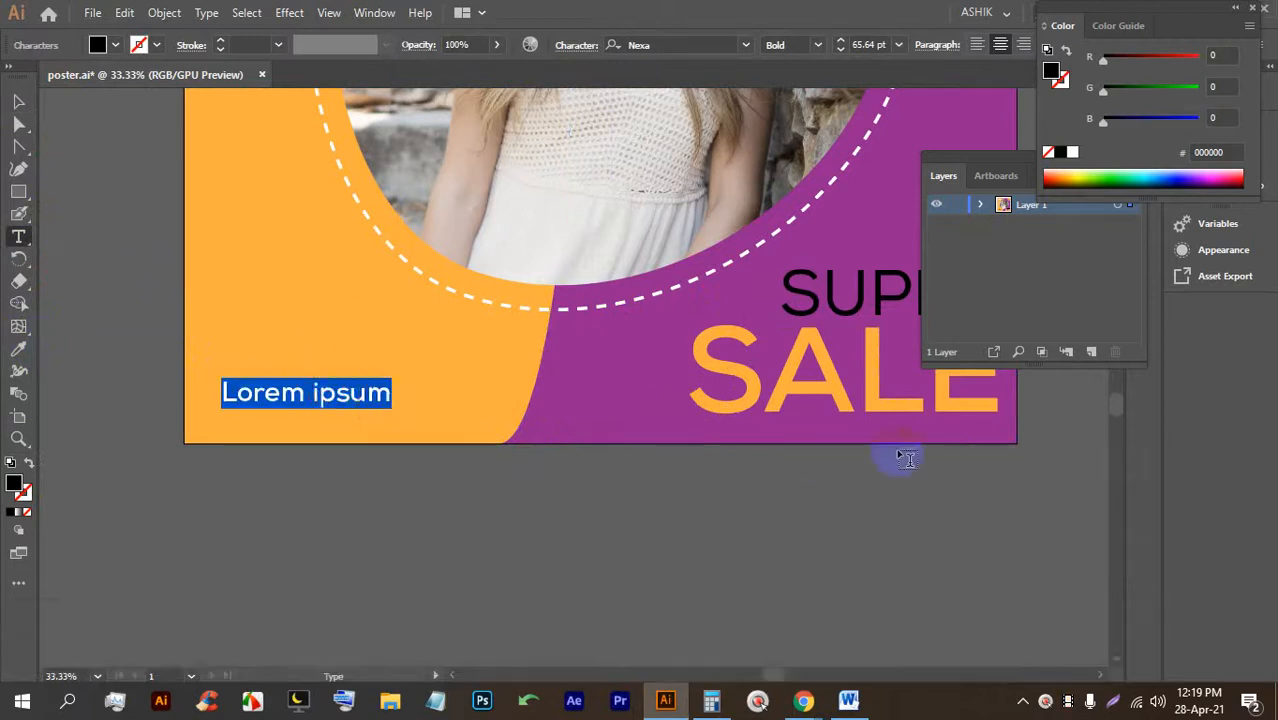
text(www)
key(BackSpace)
key(BackSpace)
key(BackSpace)
key(BackSpace)
key(Caps_Lock)
text(www.yourwer)
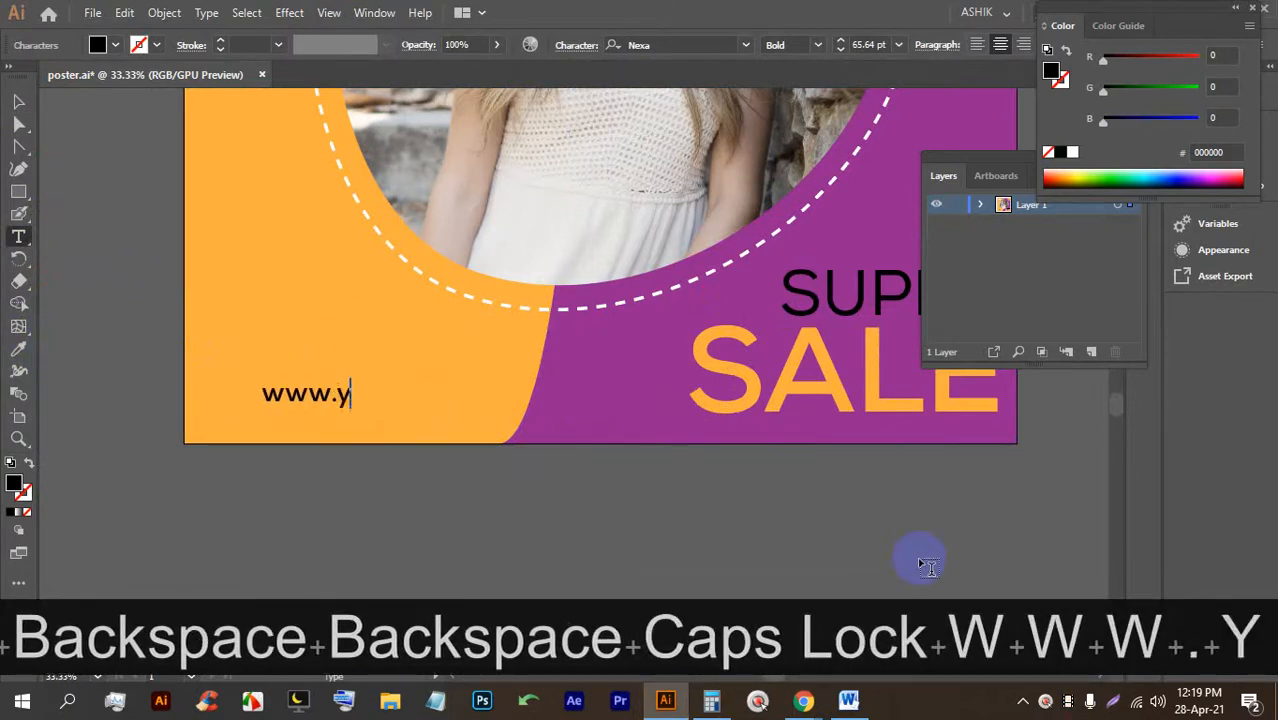
key(BackSpace)
text(b.com)
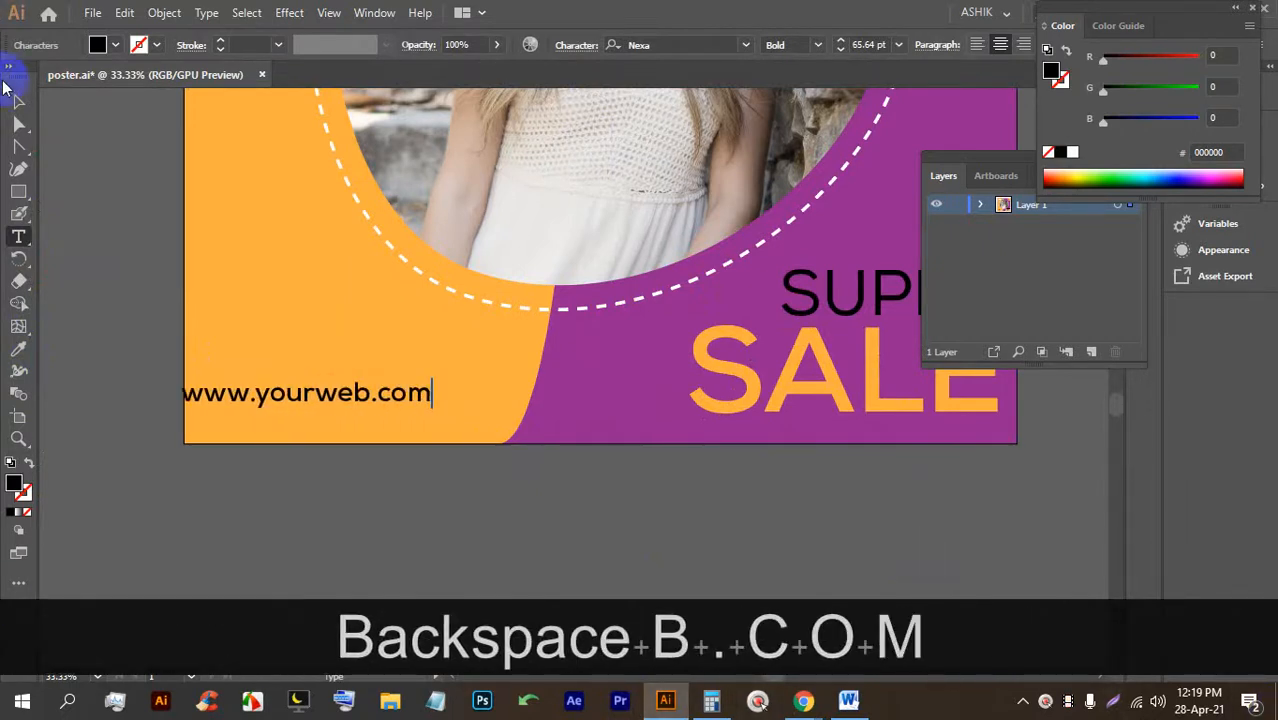
click(18, 100)
mouse_move(278, 394)
mouse_down()
mouse_move(308, 402)
mouse_move(290, 414)
mouse_up()
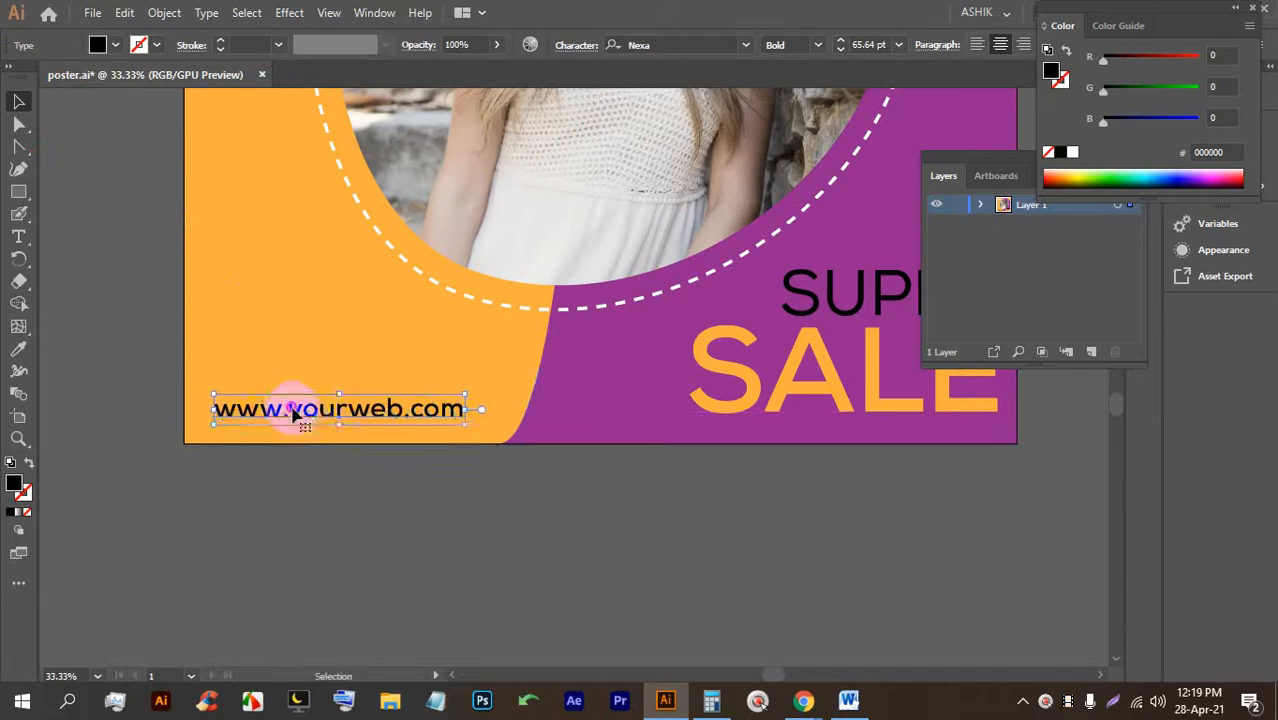
Keep the Nexa Bold weight and fill the URL text white.
click(817, 45)
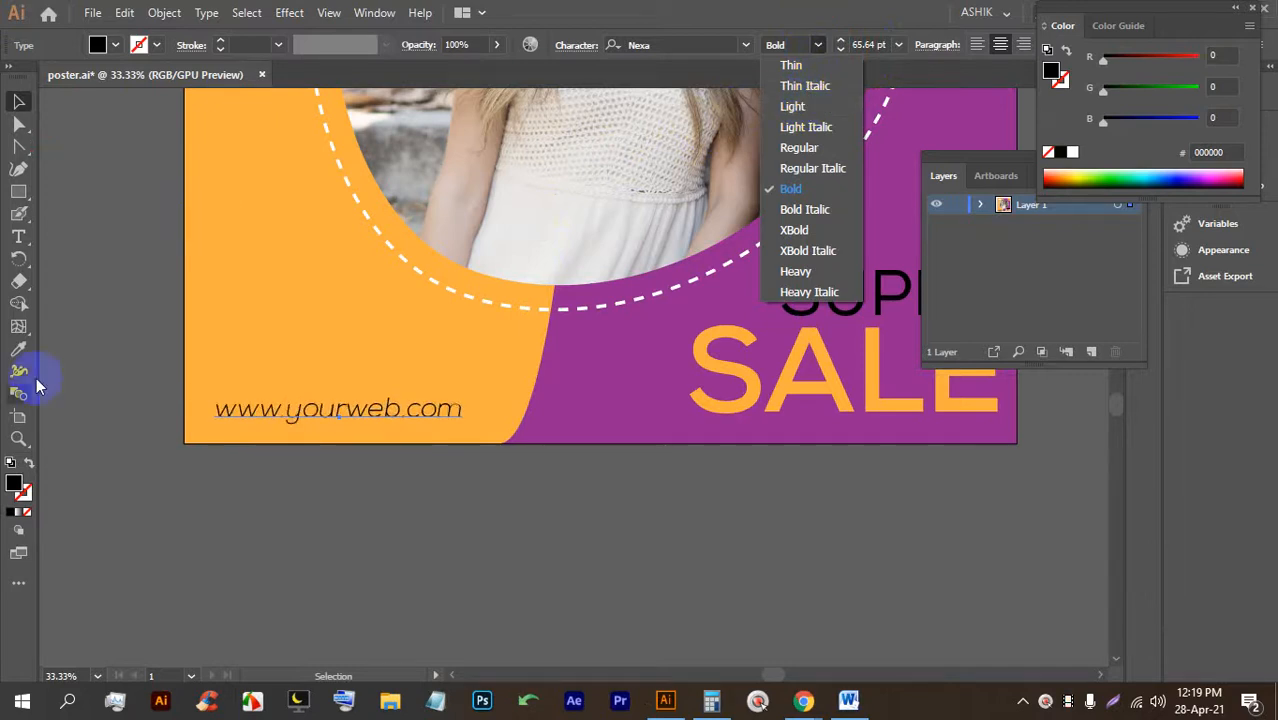
click(233, 400)
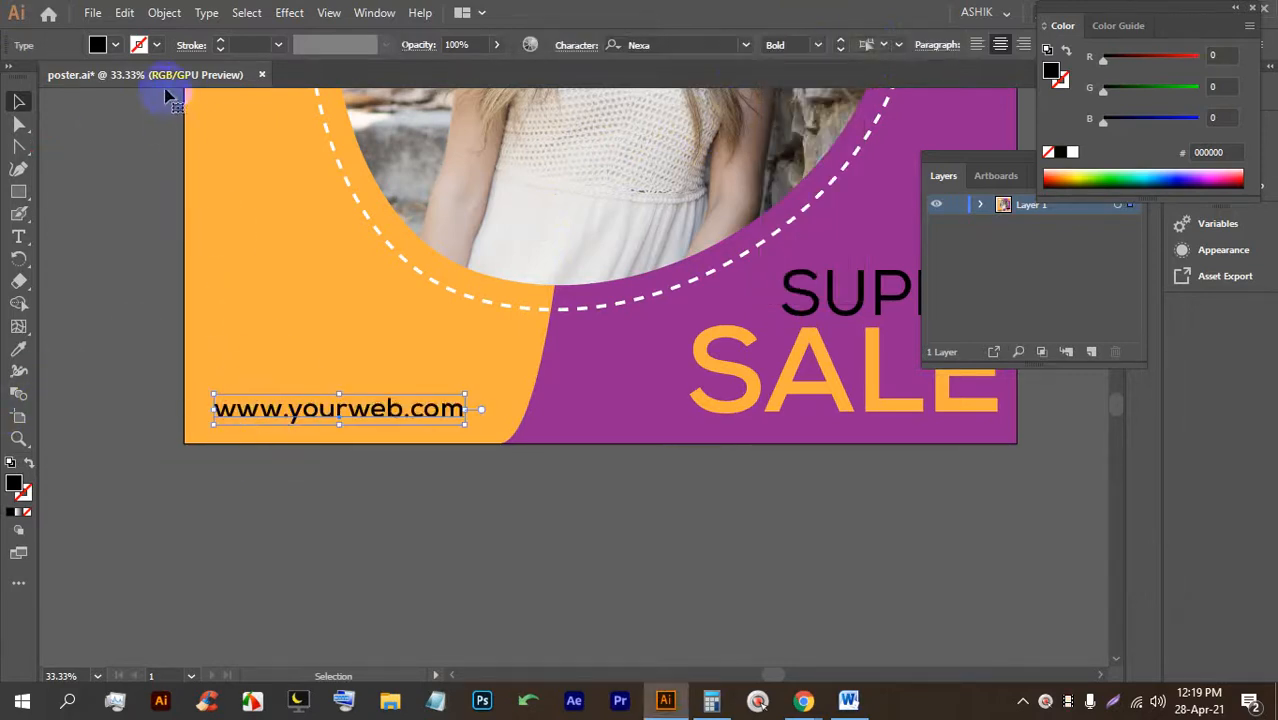
click(115, 48)
click(44, 83)
click(379, 516)
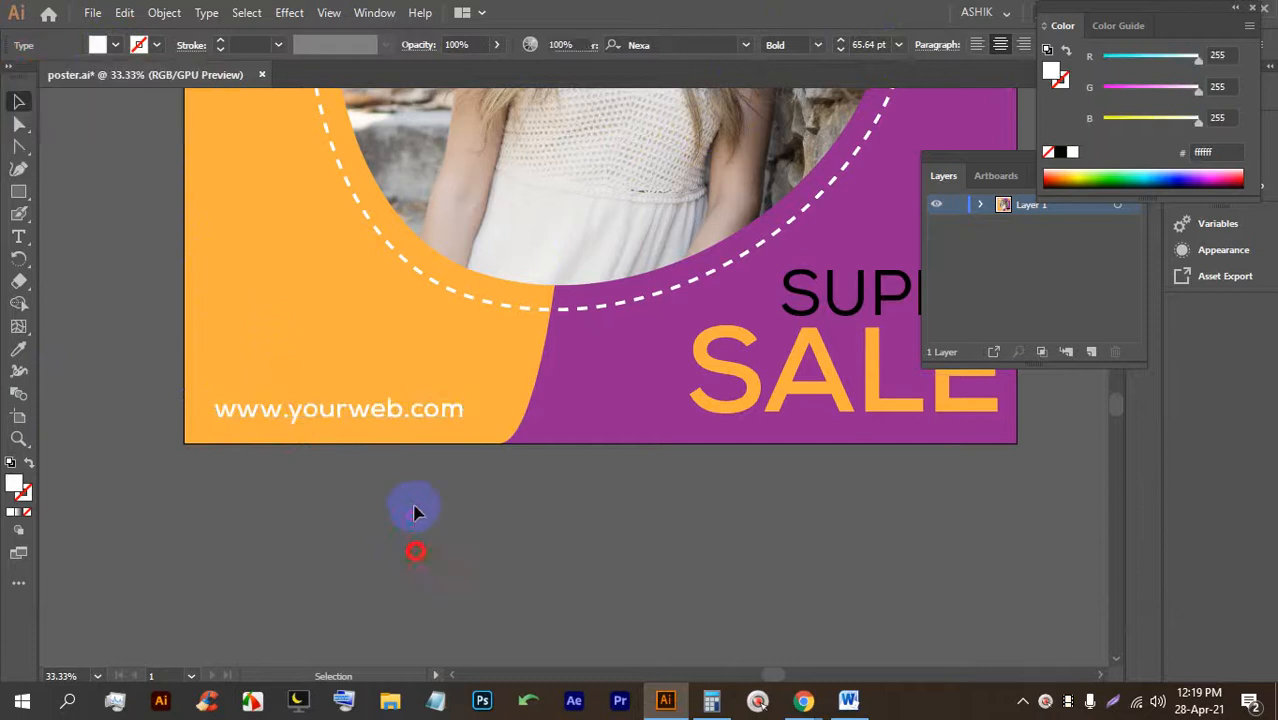
click(477, 518)
scroll(375, 462, down, 4)
Clip all poster artwork to a rectangle covering the artboard with Ctrl+7, then save.
scroll(440, 406, up, 1)
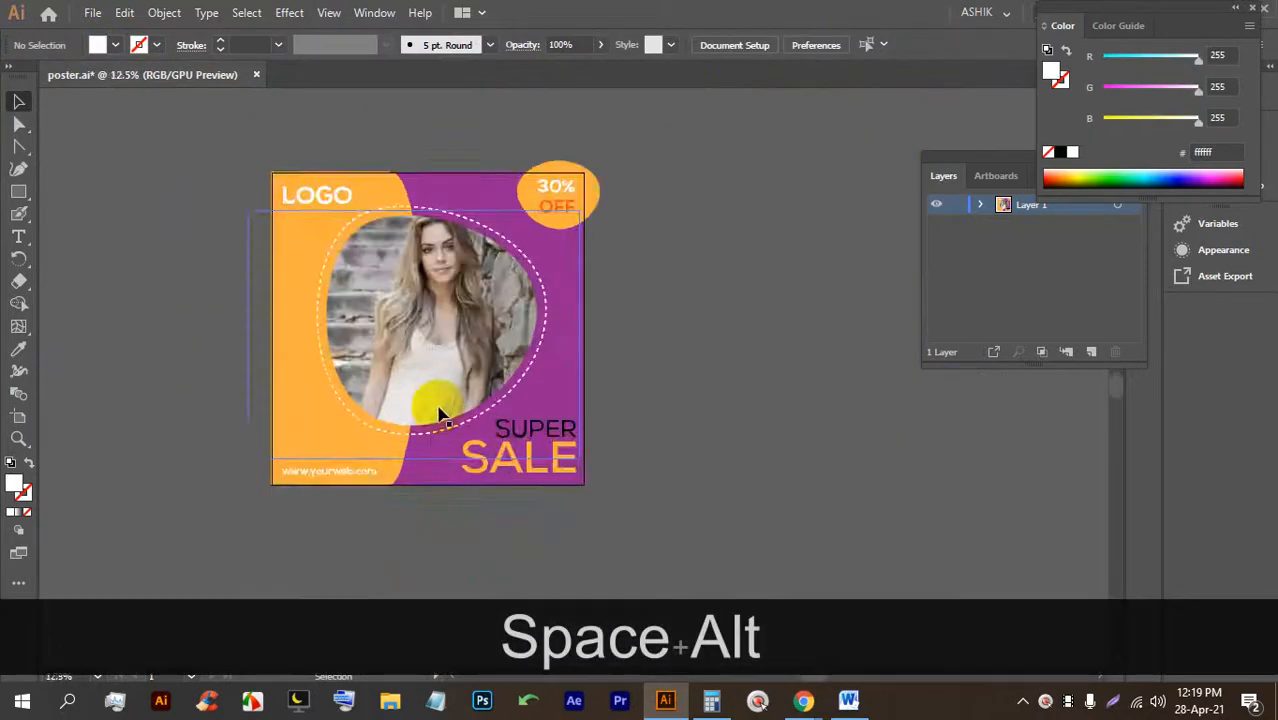
click(19, 190)
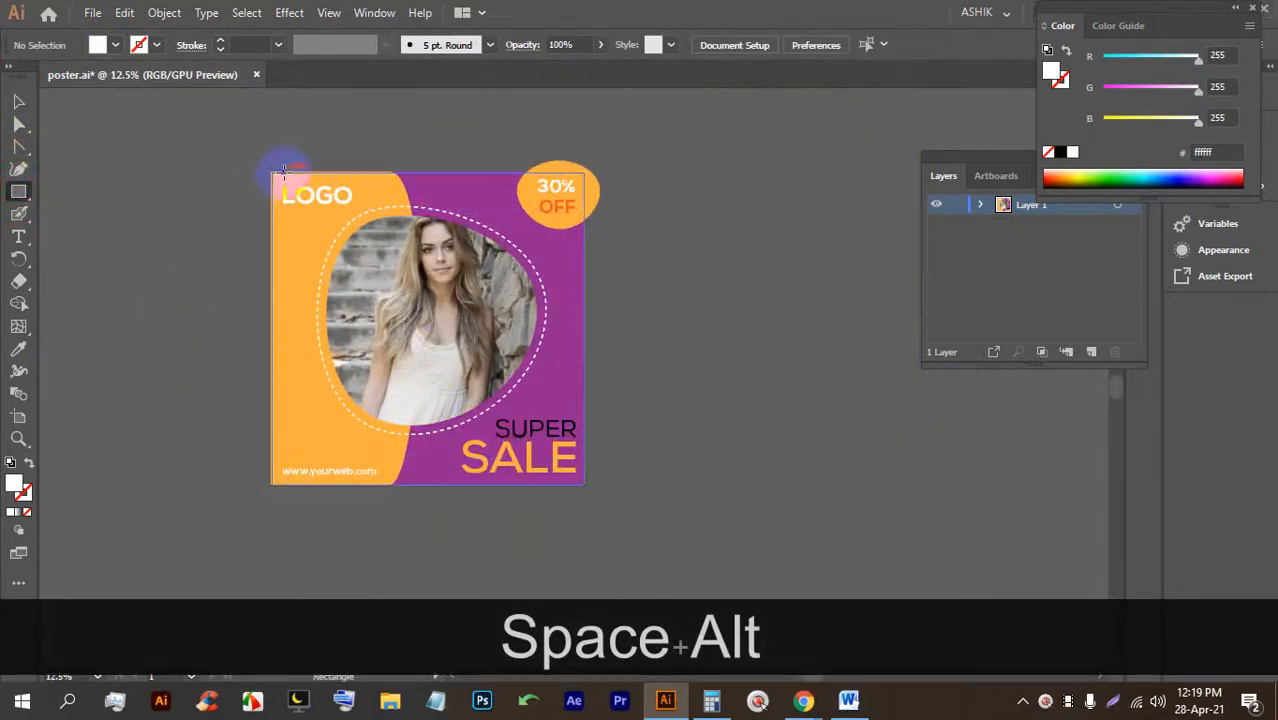
mouse_move(272, 172)
mouse_down()
mouse_move(585, 354)
mouse_move(562, 485)
mouse_move(584, 485)
mouse_up()
click(20, 102)
mouse_move(178, 113)
mouse_down()
mouse_move(514, 321)
mouse_move(728, 547)
mouse_up()
key(ctrl+7)
click(684, 381)
key(ctrl+s)
key(ctrl+s)
key(ctrl+s)
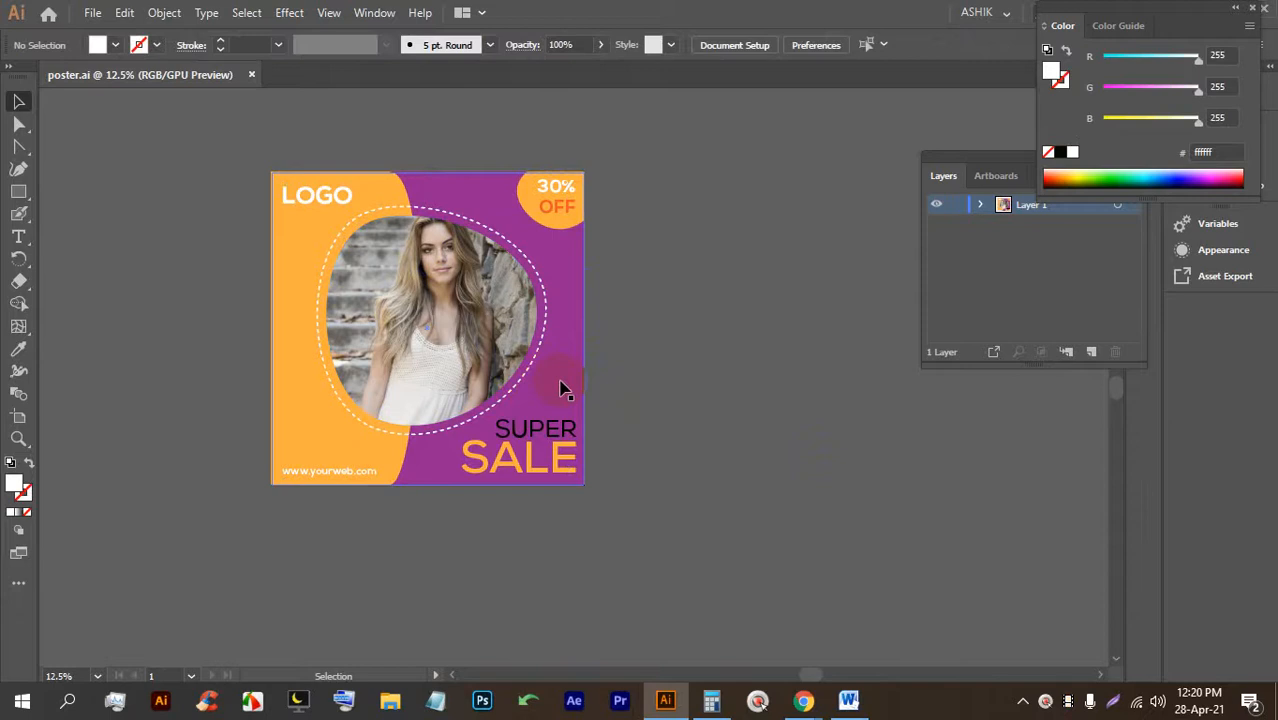
Duplicate the poster's artboard beside it and delete the copy's artwork, leaving it blank.
key(space)
drag(440, 385, 505, 376)
click(18, 421)
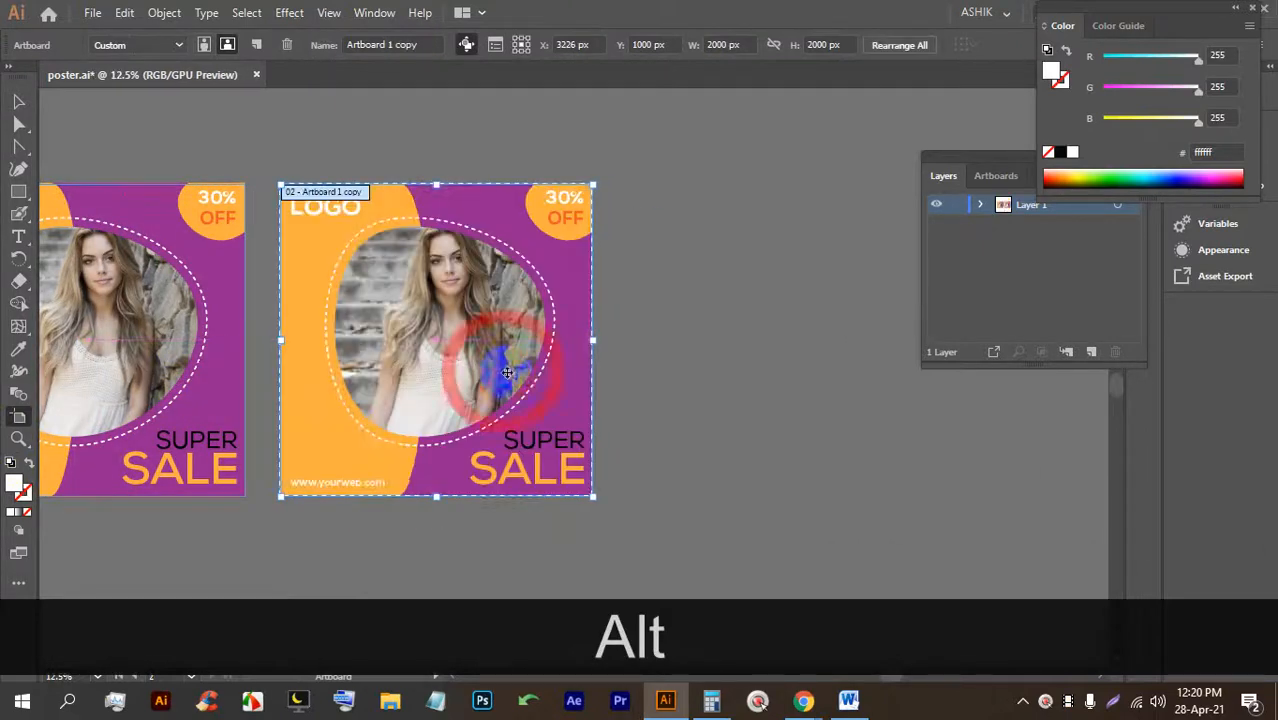
scroll(470, 290, up, 1)
click(18, 101)
click(790, 272)
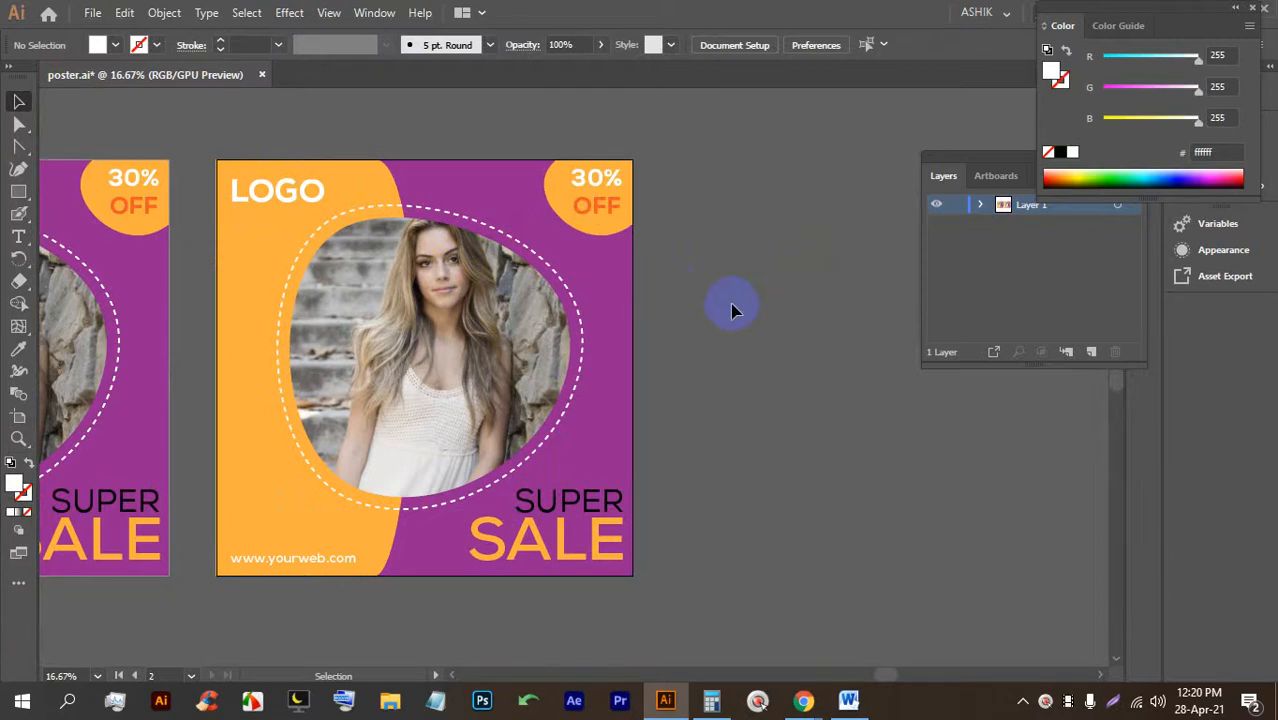
click(221, 162)
key(BackSpace)
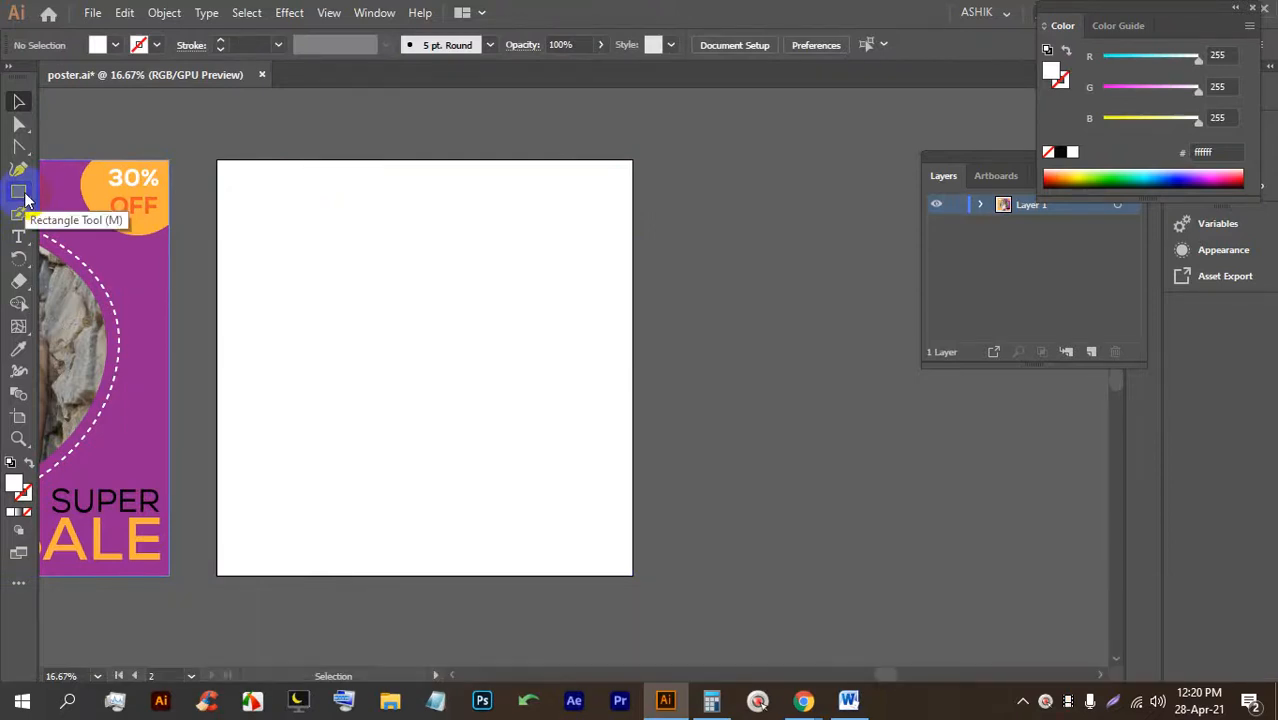
Draw a 2000 x 1323 px rectangle from the blank artboard's top-left corner.
click(20, 193)
drag(217, 160, 622, 391)
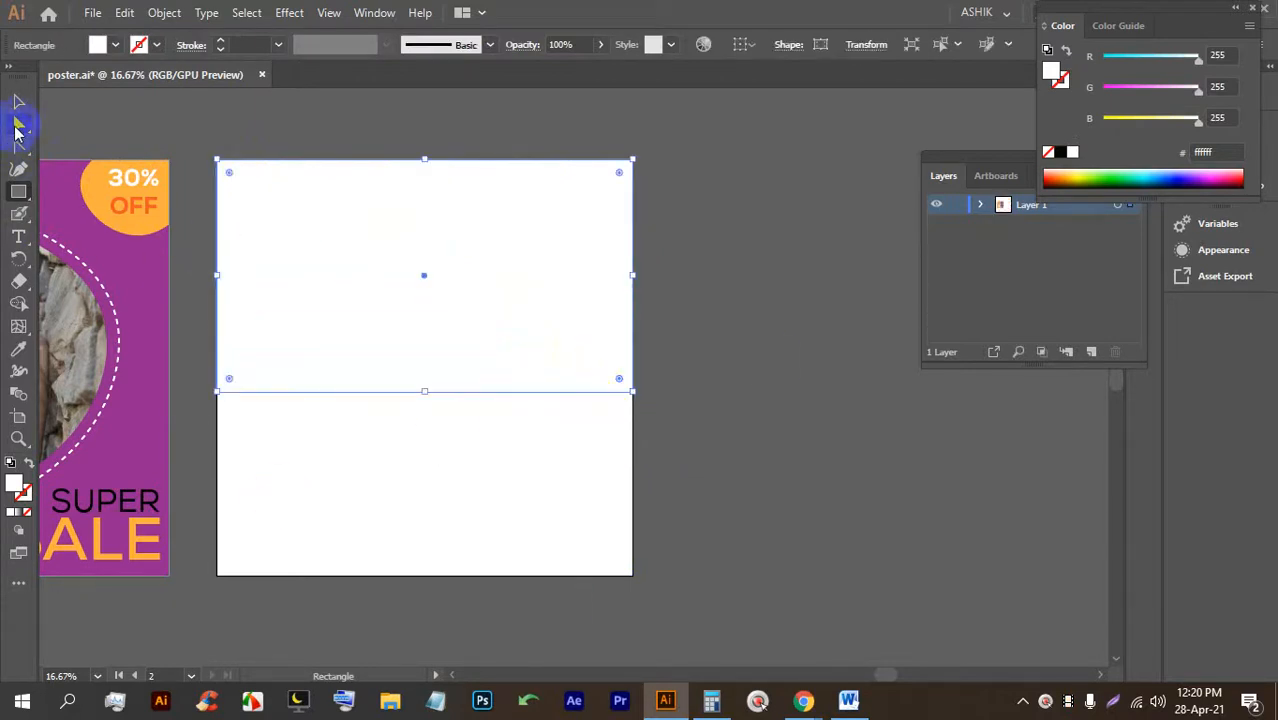
mouse_move(807, 700)
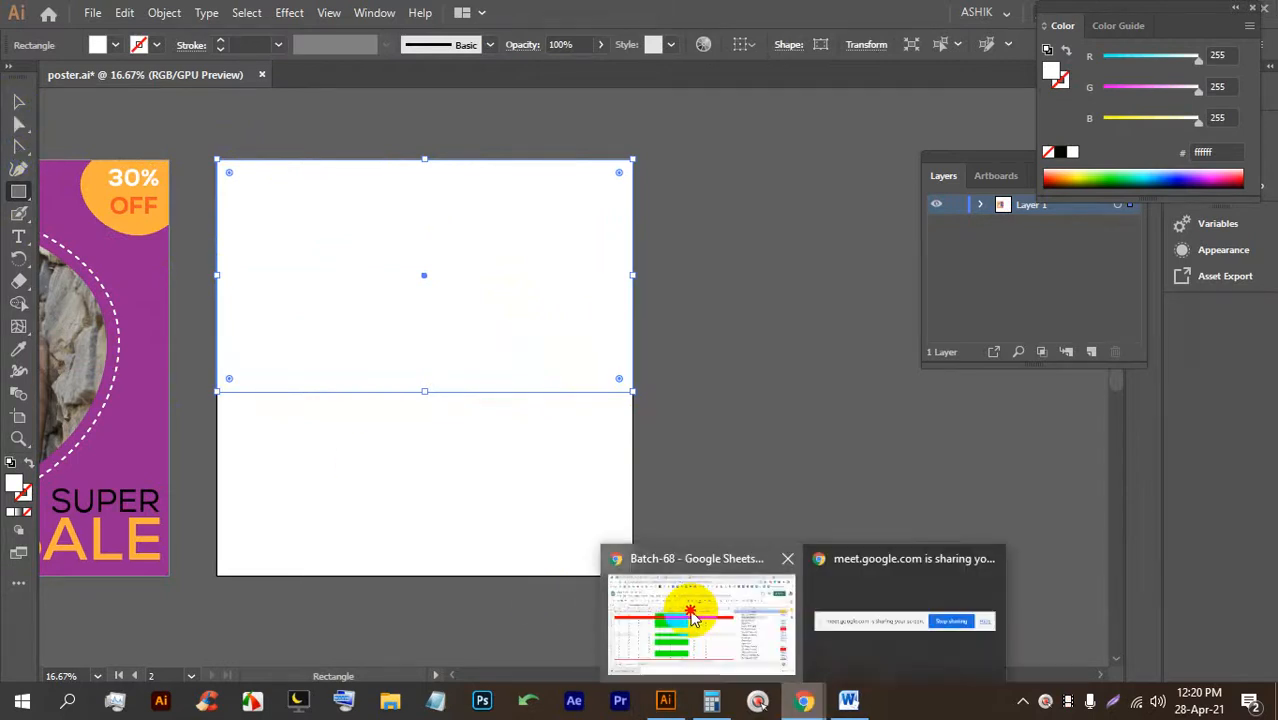
click(685, 606)
click(283, 14)
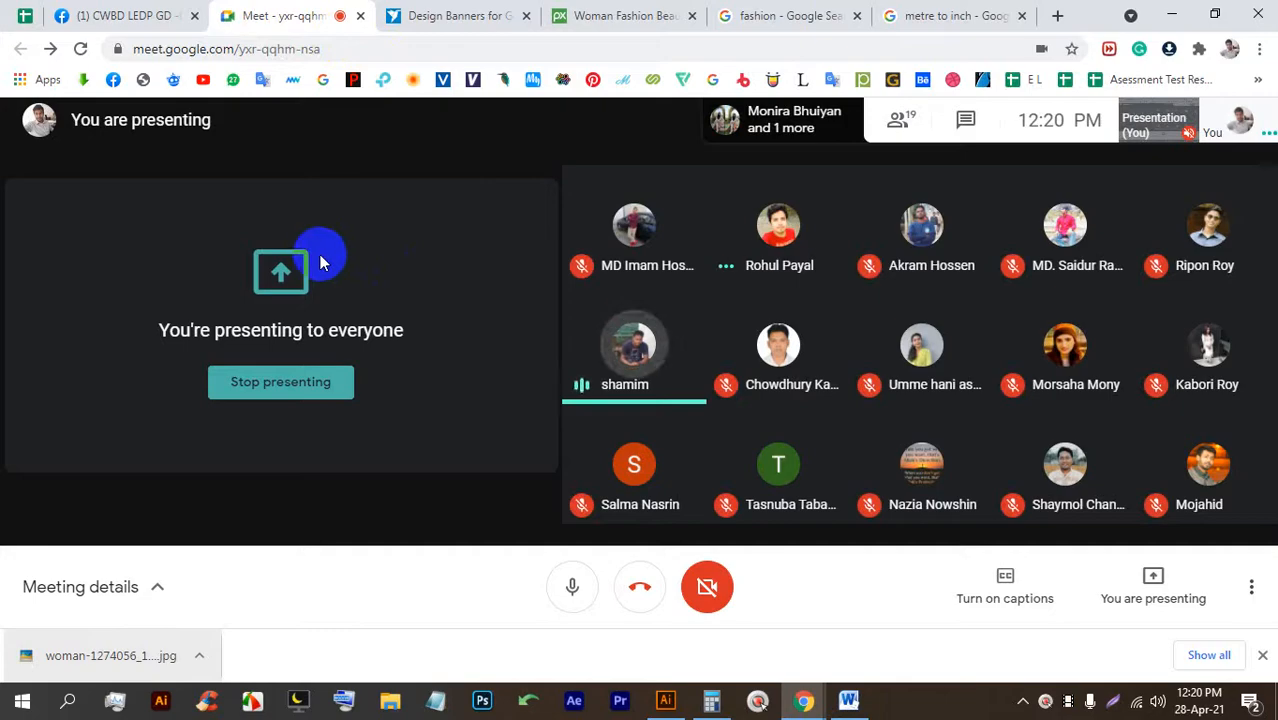
click(665, 699)
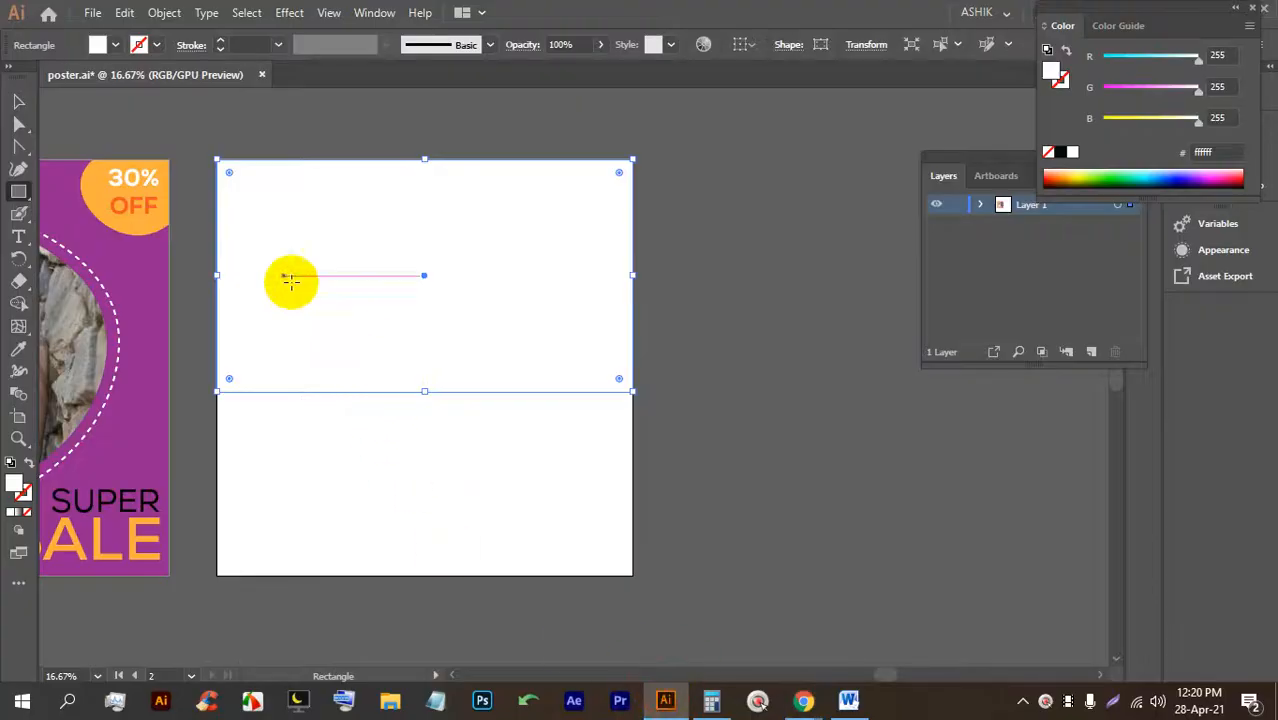
Fill the rectangle with the purple swatch (662d91).
scroll(351, 333, up, 2)
scroll(588, 555, down, 1)
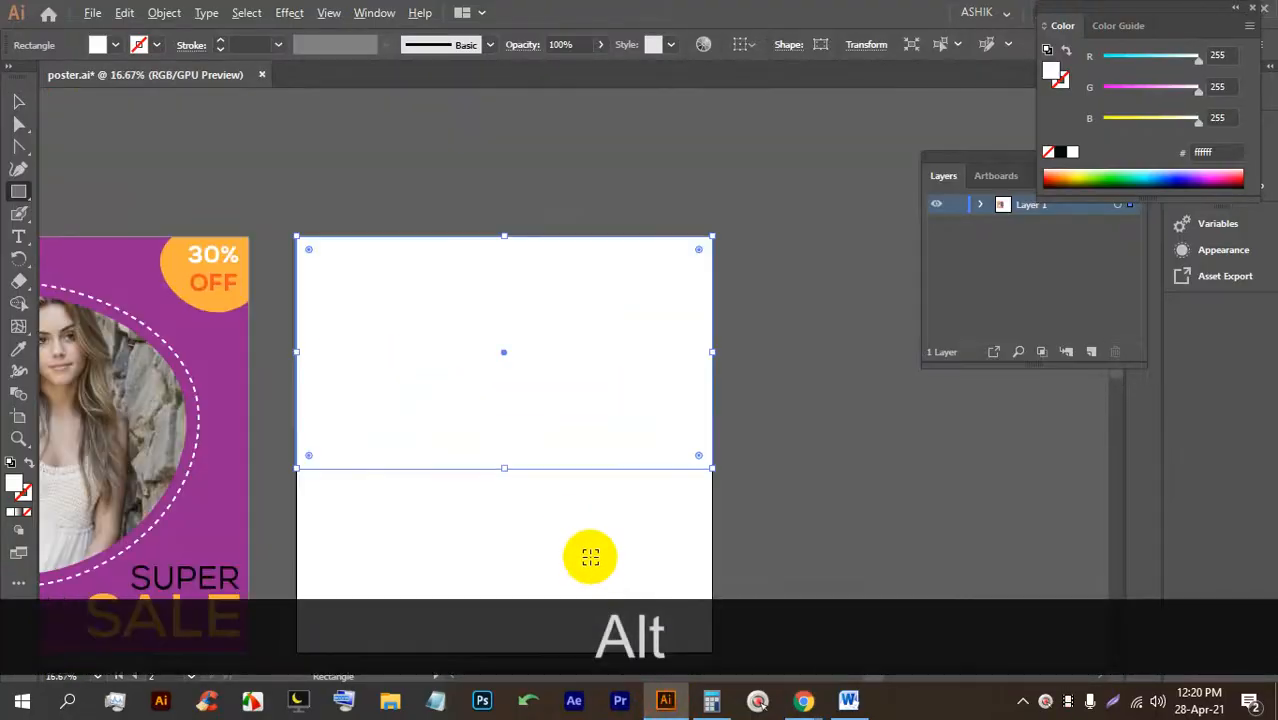
click(97, 45)
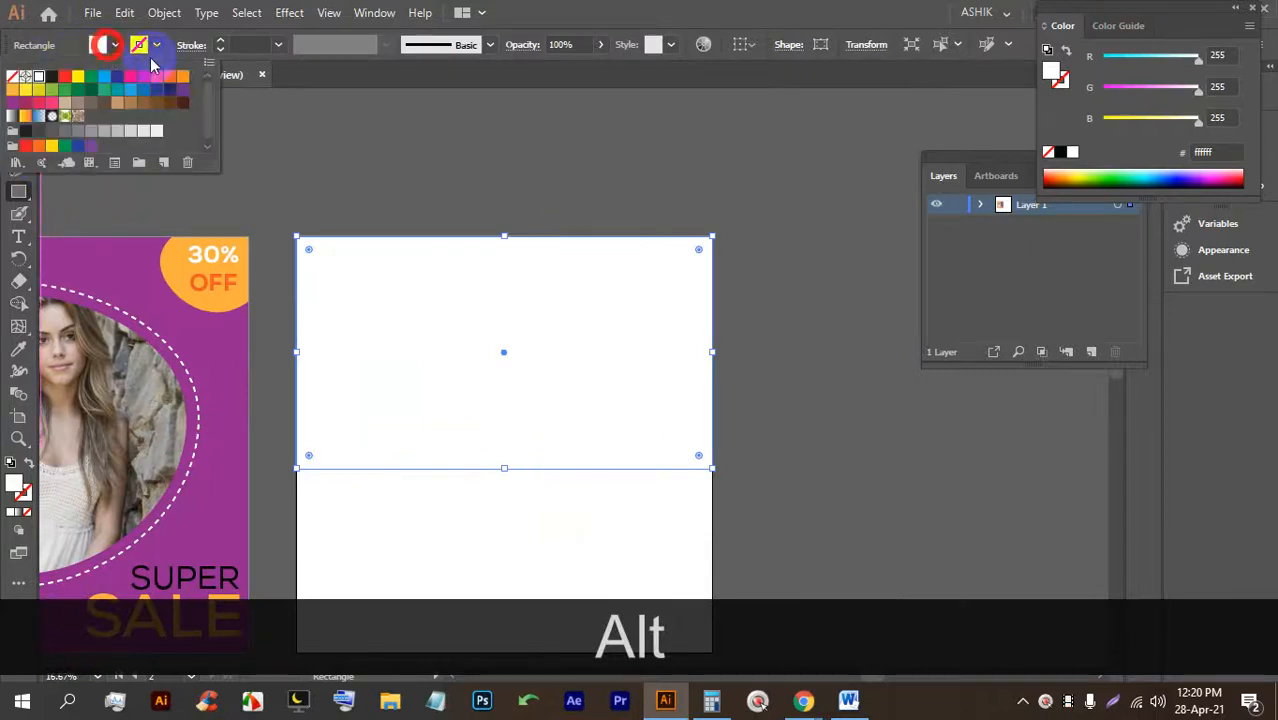
click(174, 95)
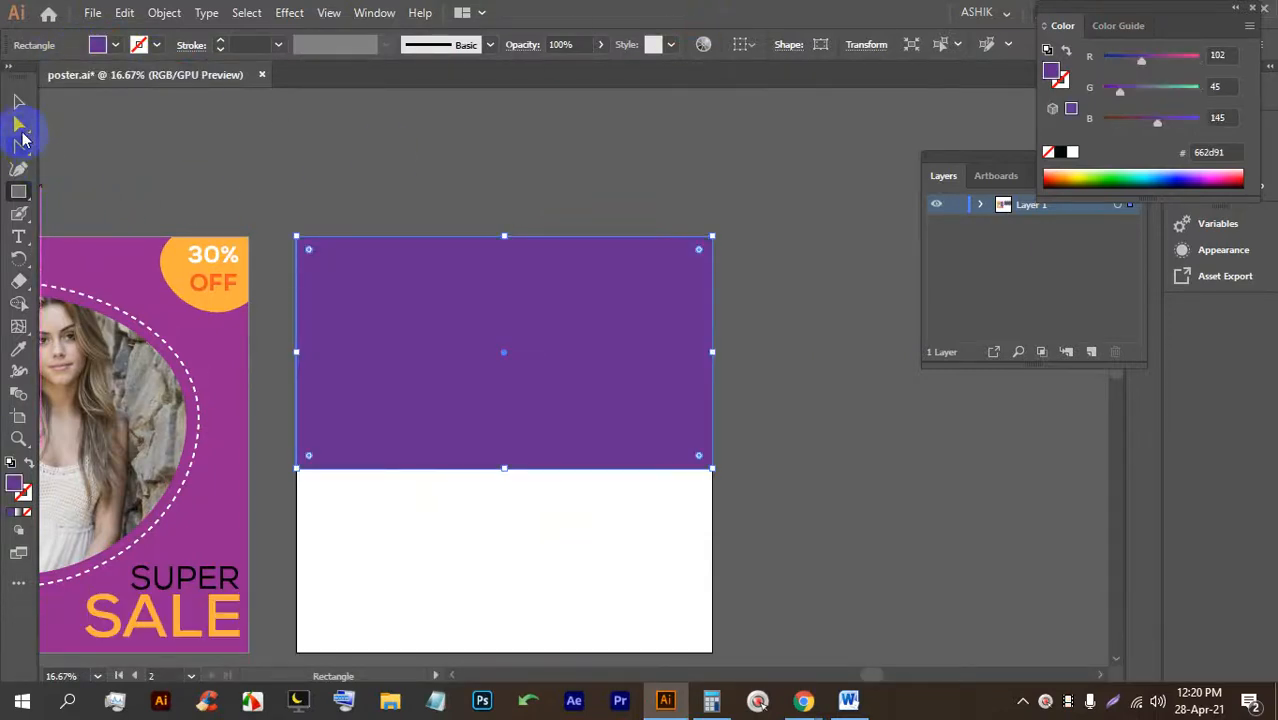
Add an anchor mid bottom edge, pull it down into a V, and round its tip.
click(19, 167)
drag(19, 148, 66, 145)
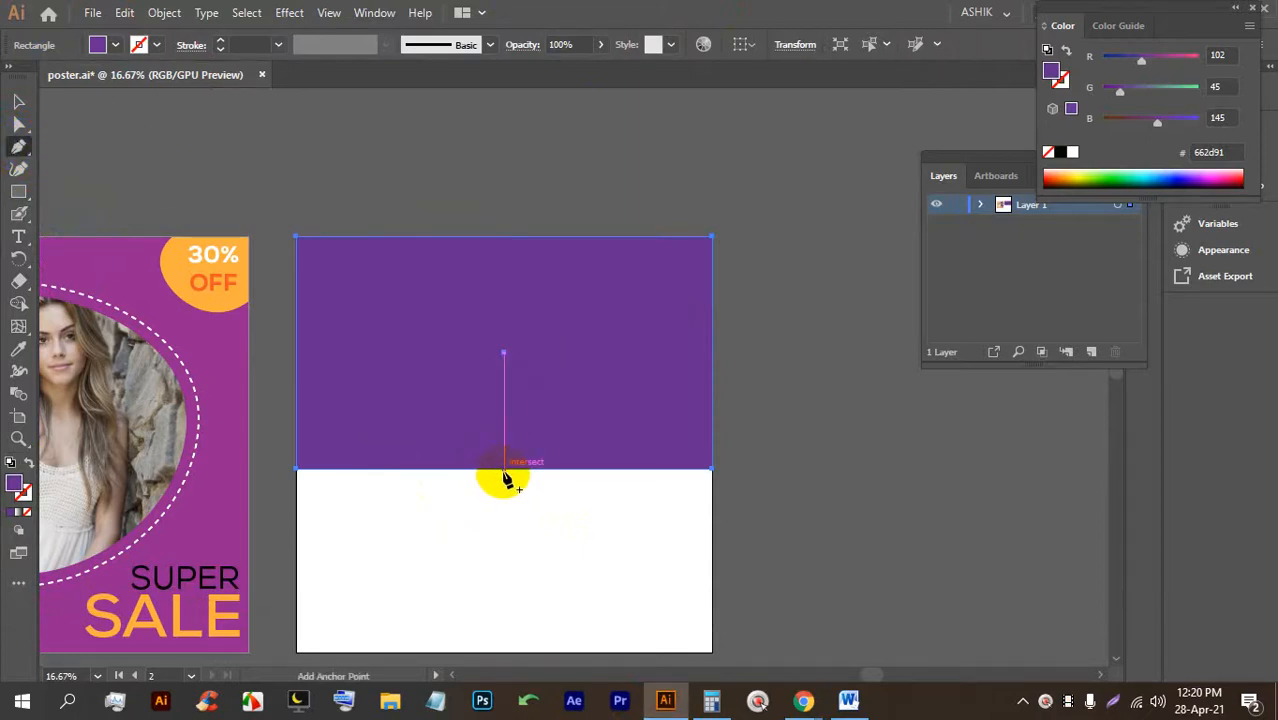
click(504, 469)
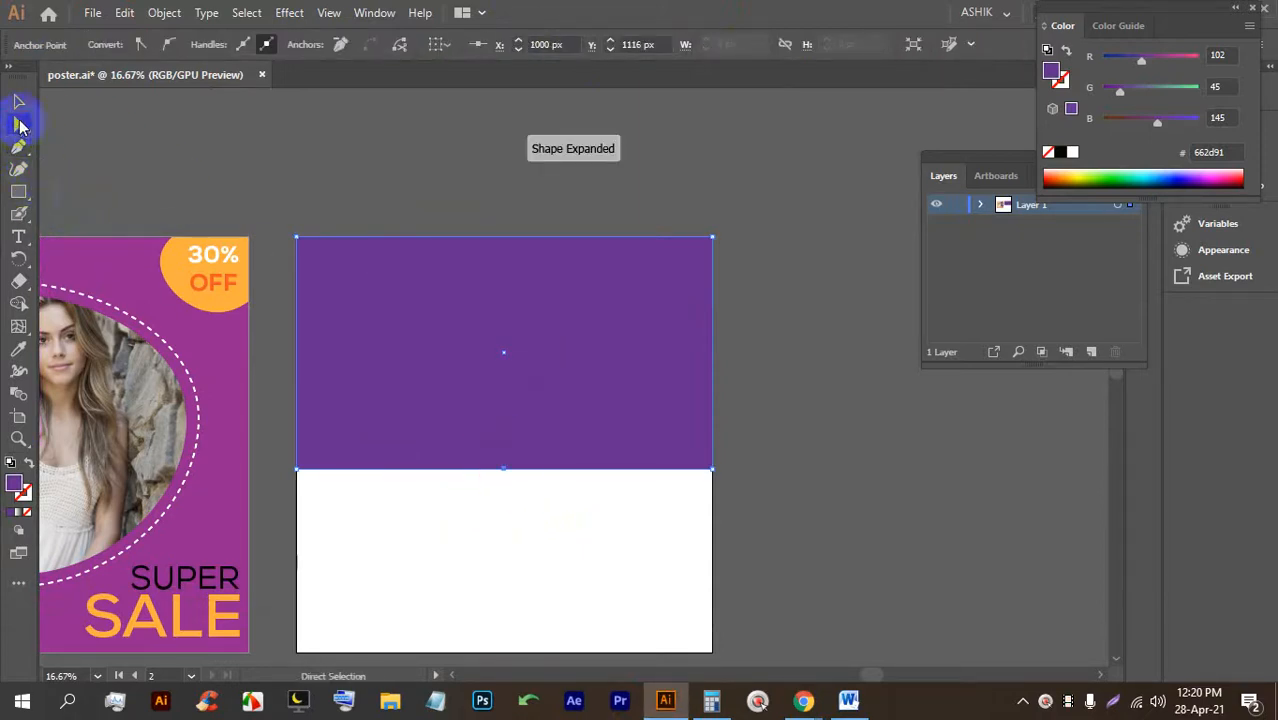
drag(503, 470, 505, 556)
scroll(505, 556, down, 2)
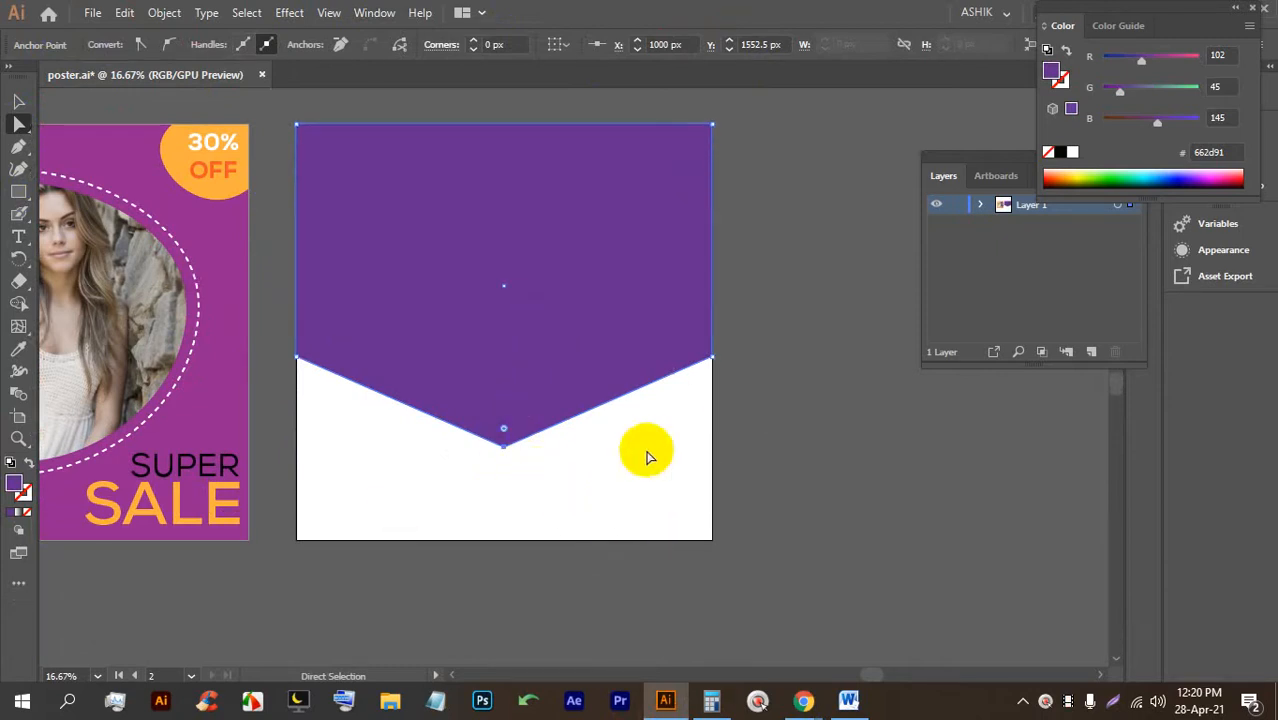
drag(505, 433, 502, 372)
Save poster.ai and select the purple pointed shape.
click(662, 491)
scroll(503, 455, up, 1)
scroll(540, 447, up, 1)
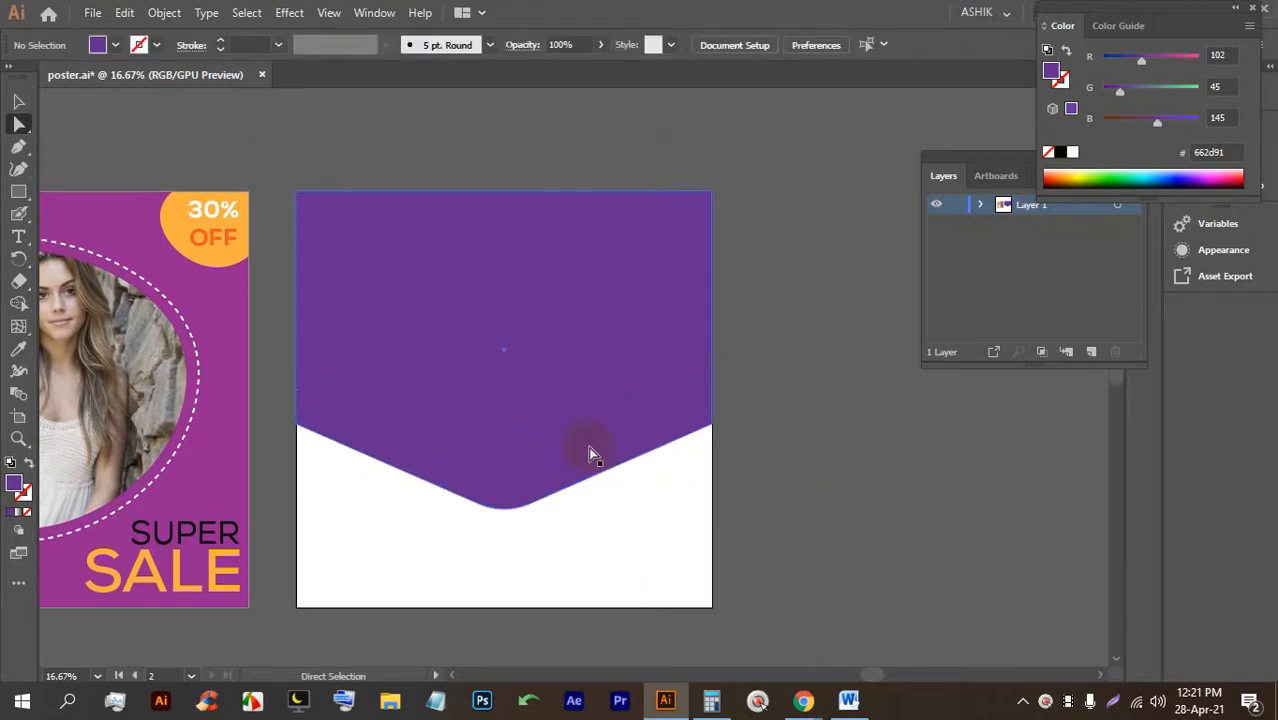
key(ctrl+s)
key(ctrl+s)
click(18, 101)
click(414, 134)
click(505, 248)
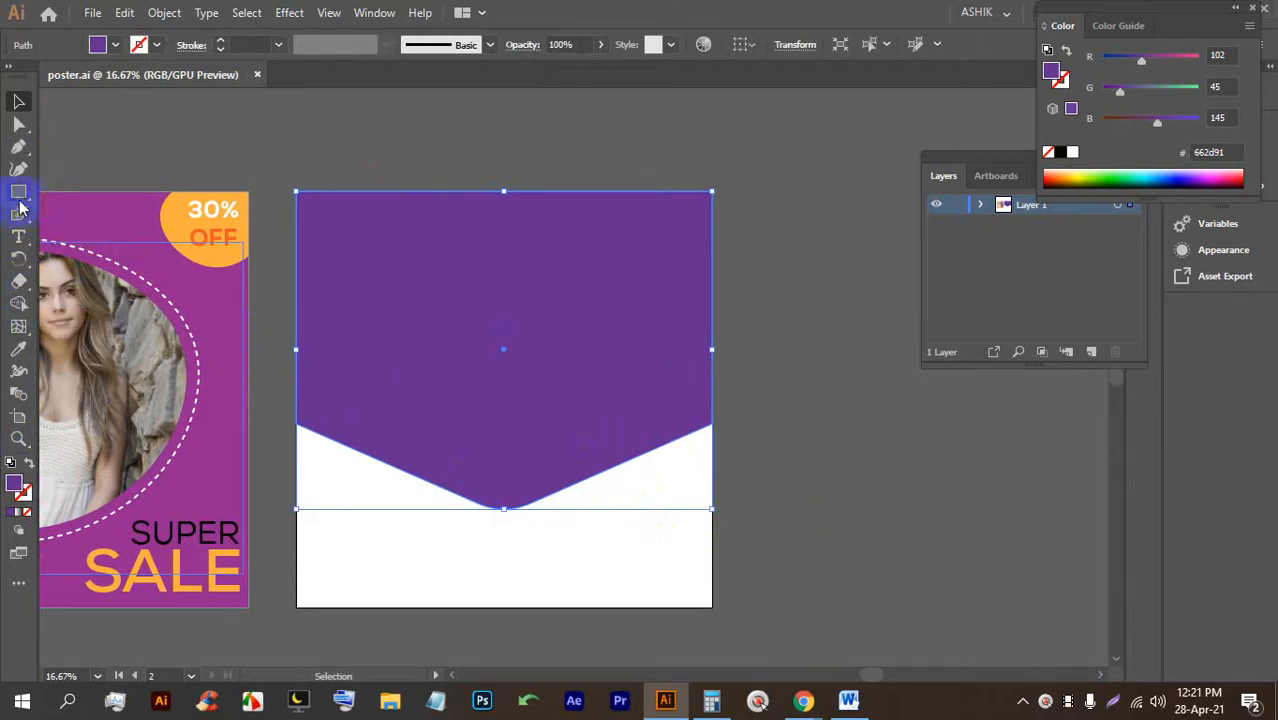
Give the shape a gradient fill with a red left stop and a purple right stop.
click(17, 338)
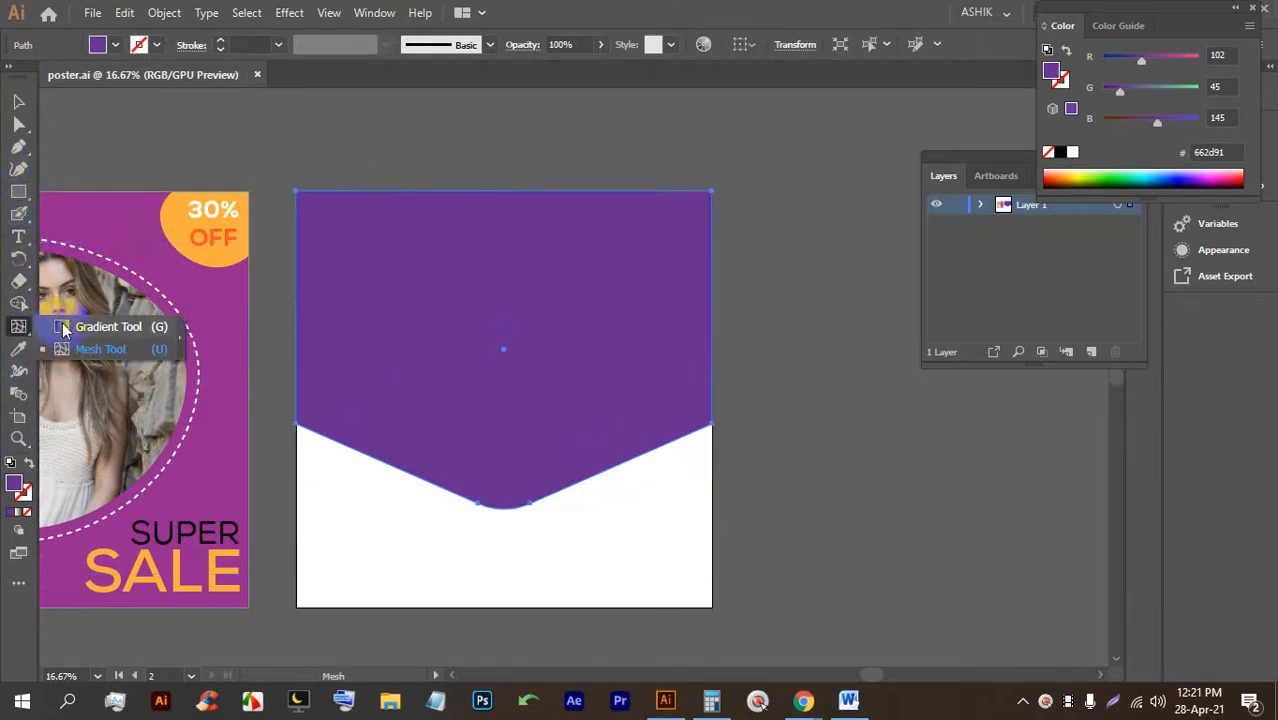
click(64, 327)
click(17, 513)
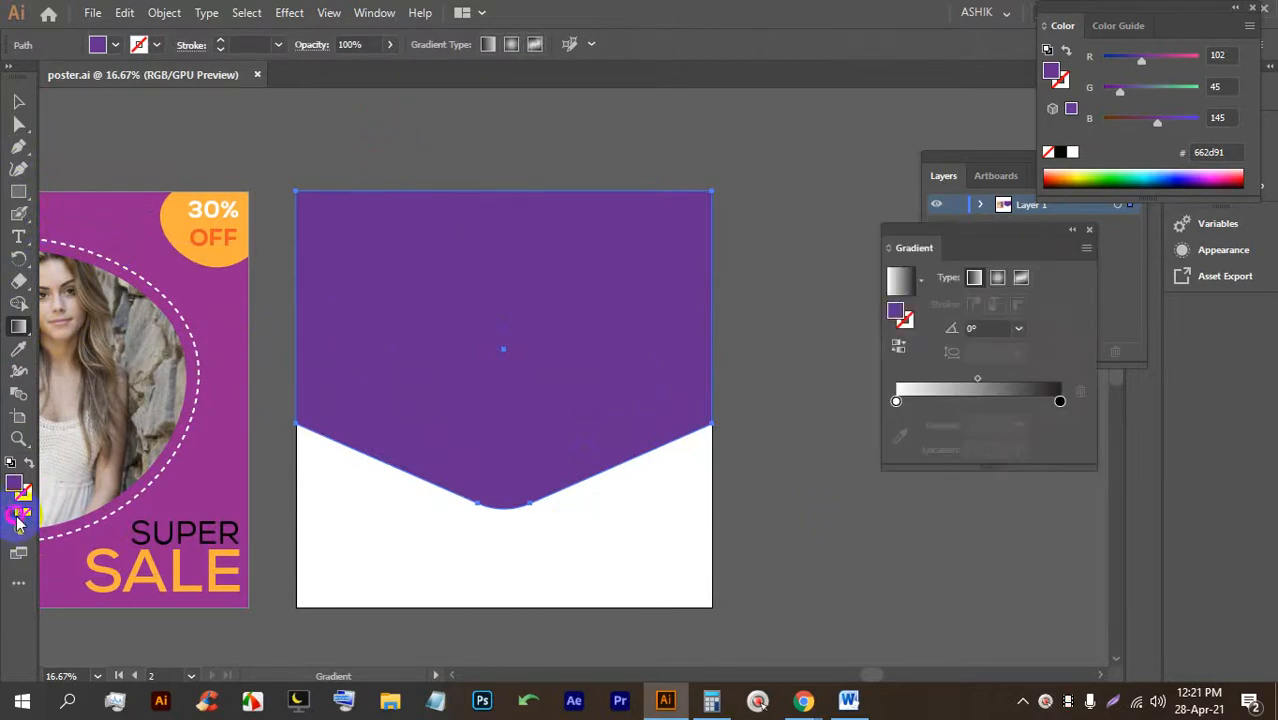
double_click(897, 401)
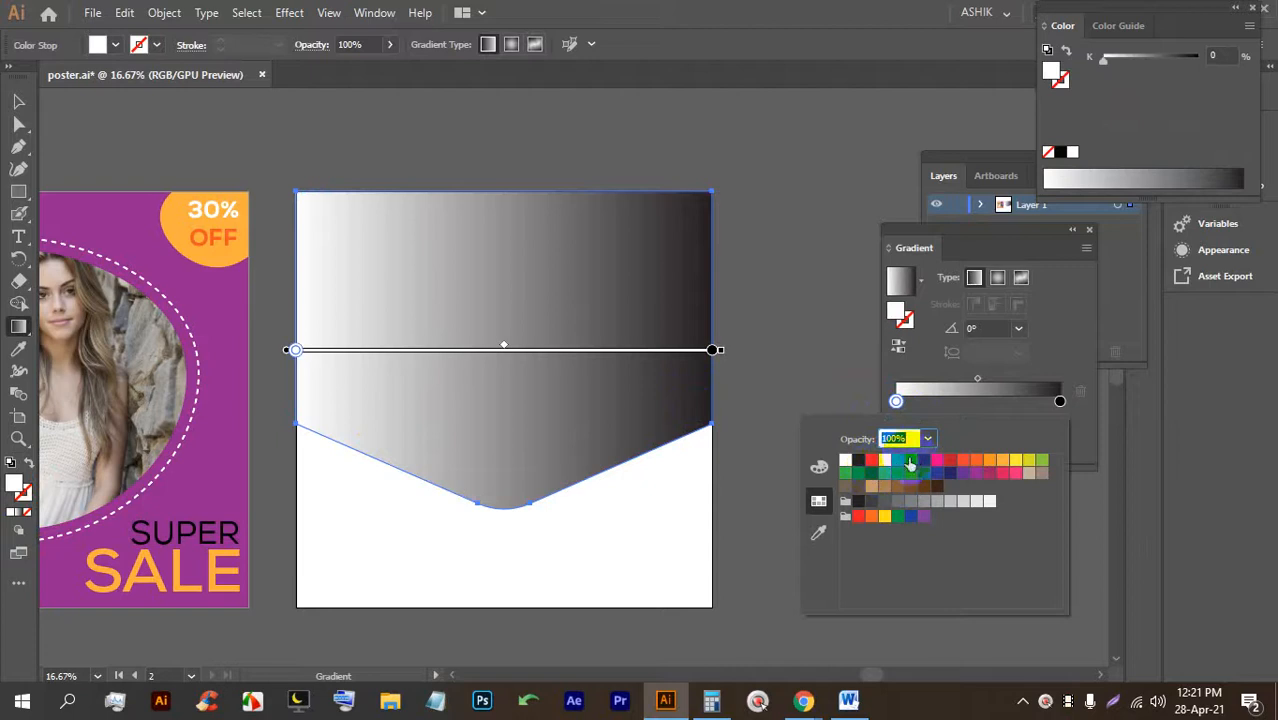
click(950, 463)
click(1060, 401)
double_click(1060, 401)
click(963, 474)
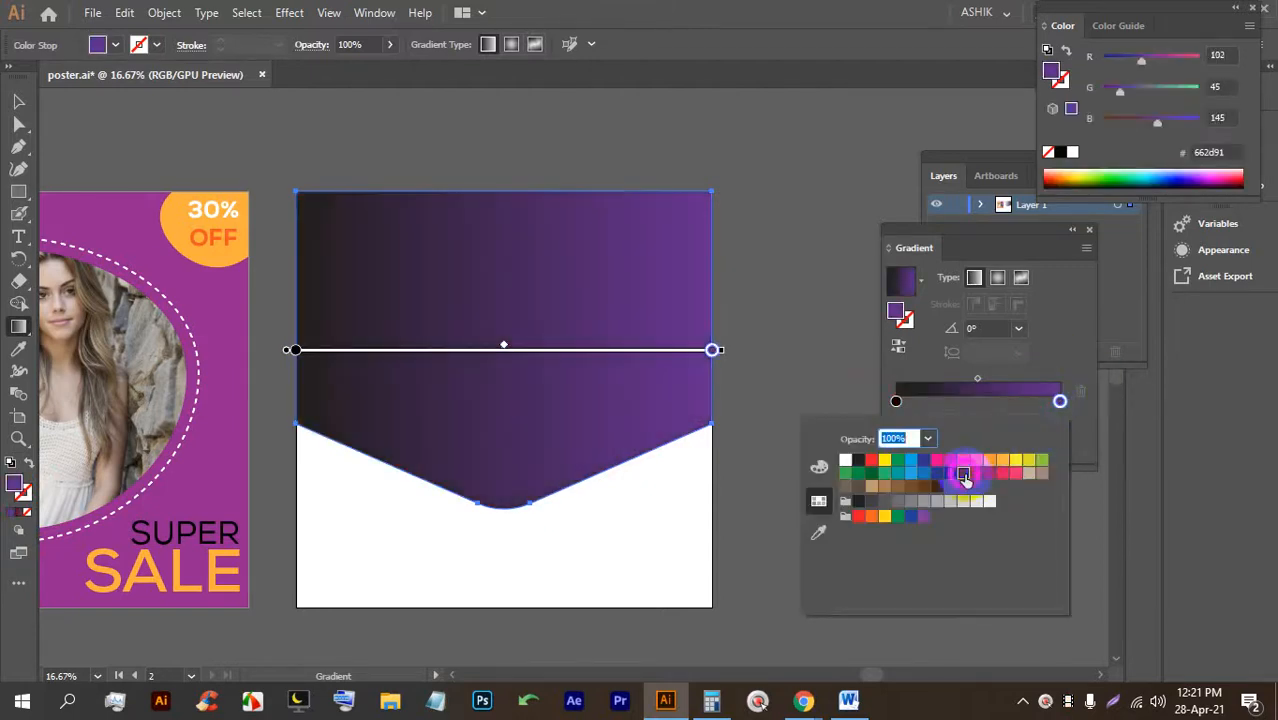
click(896, 401)
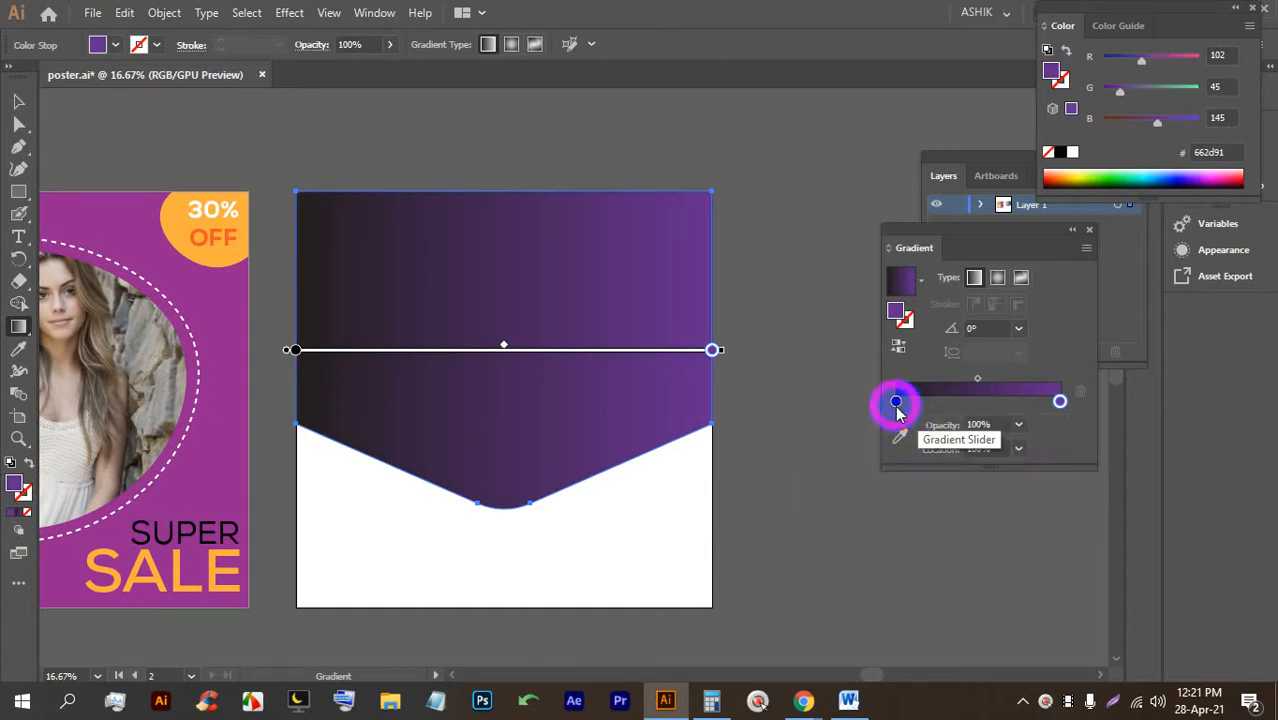
double_click(896, 401)
click(871, 459)
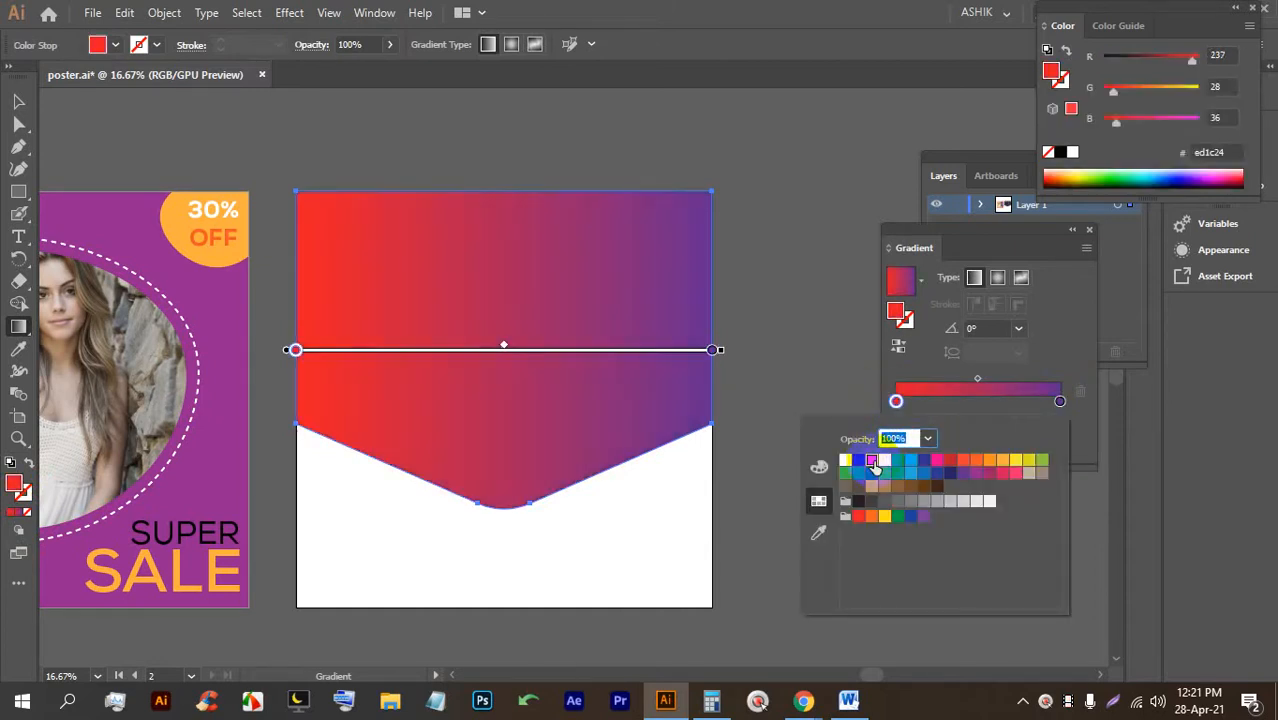
key(Escape)
Make the gradient run vertically, red at the bottom to purple at the top, and save.
click(533, 250)
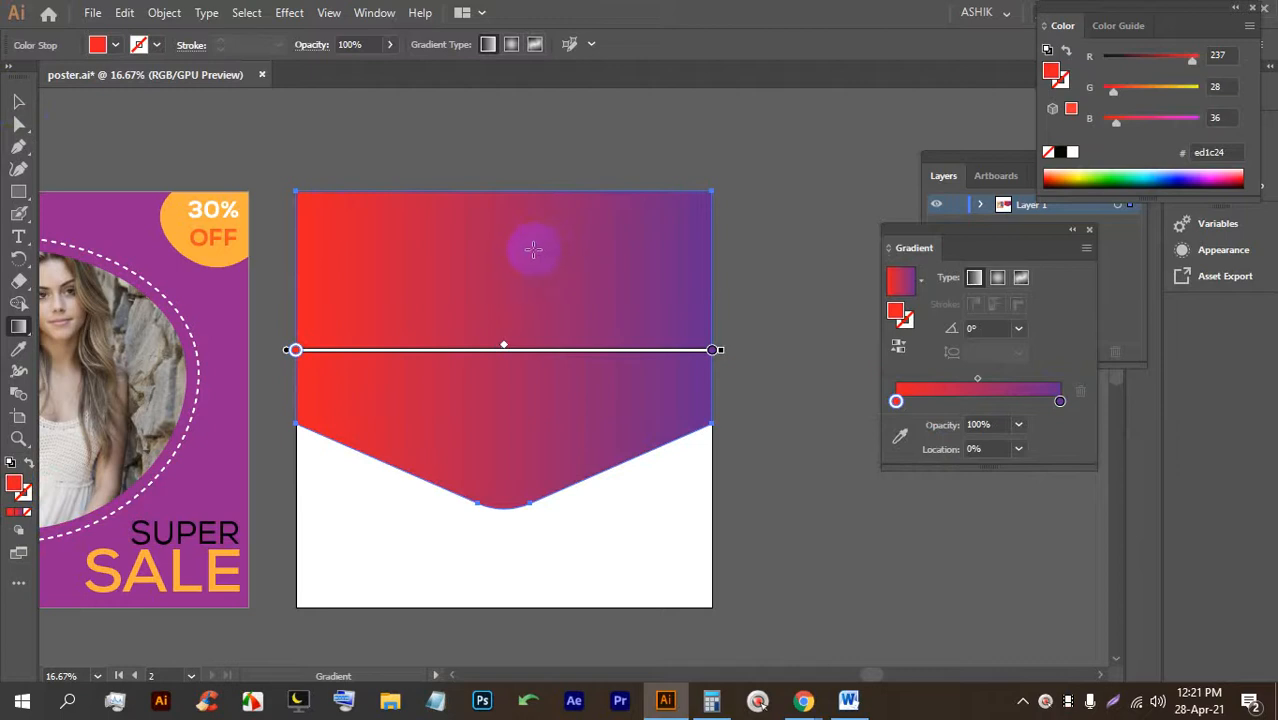
drag(668, 203, 419, 402)
drag(442, 464, 516, 177)
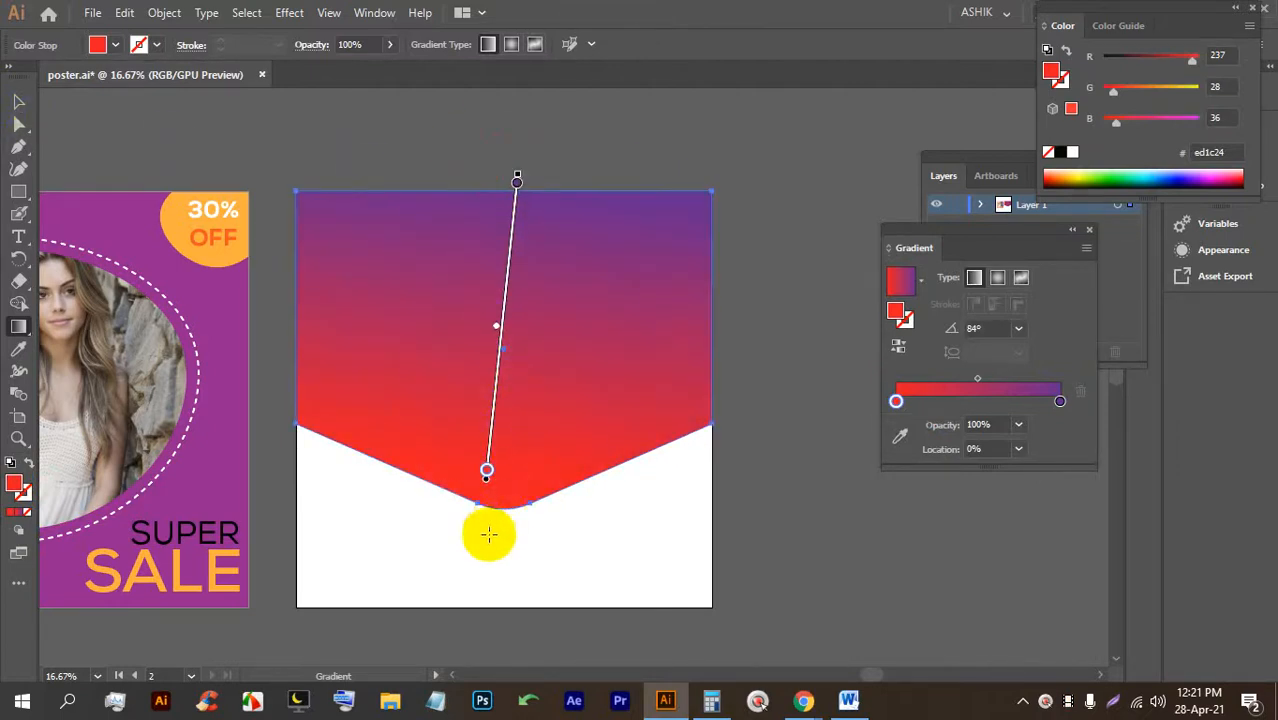
drag(513, 601, 503, 193)
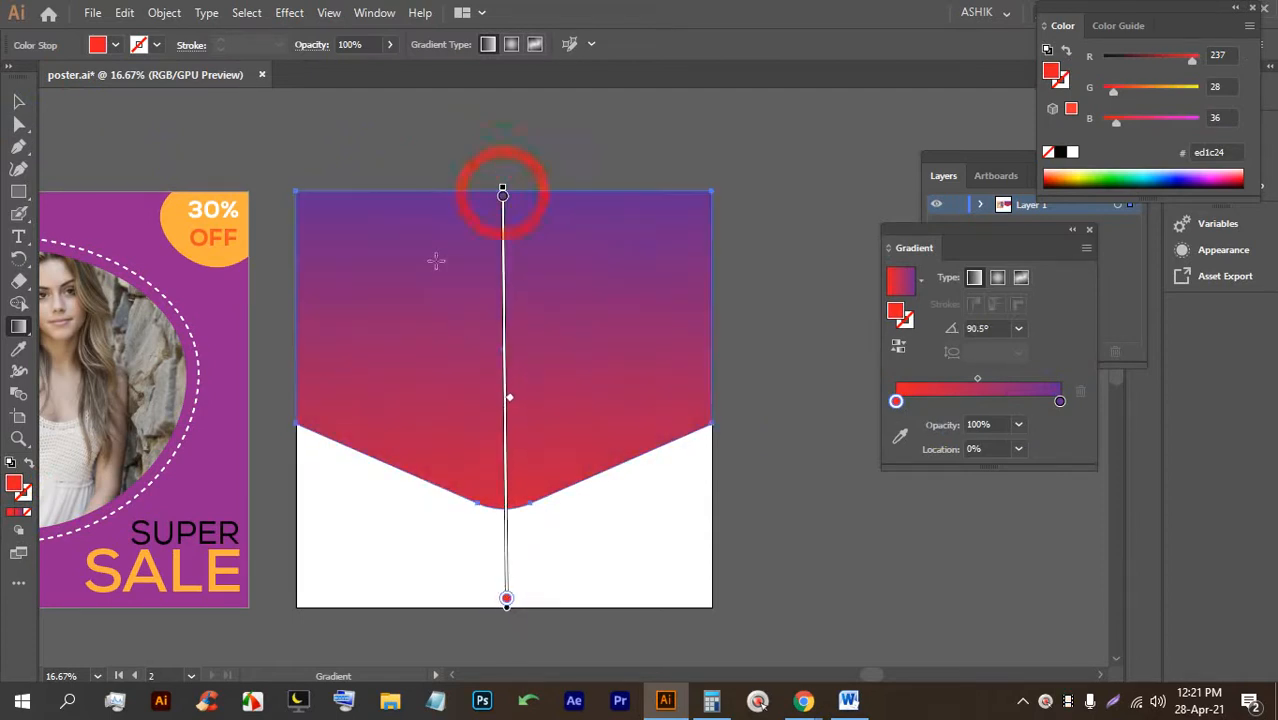
click(17, 100)
click(314, 157)
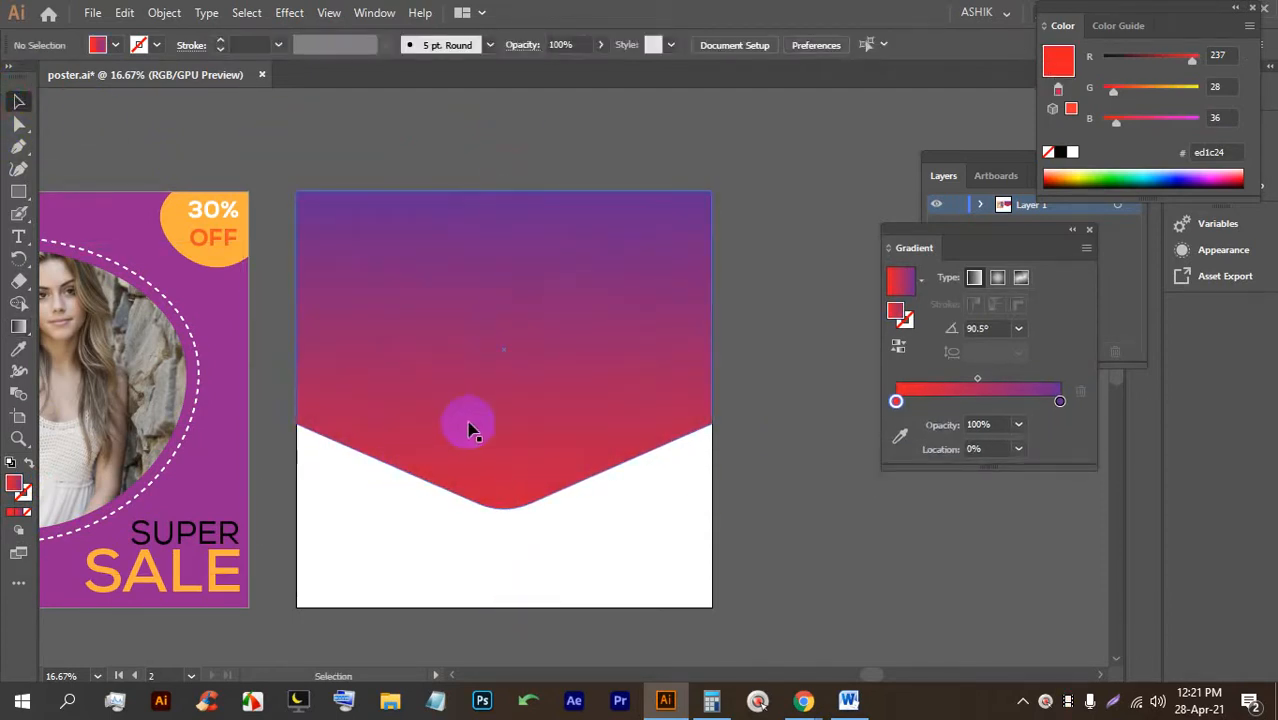
key(ctrl+s)
key(ctrl+s)
key(ctrl+s)
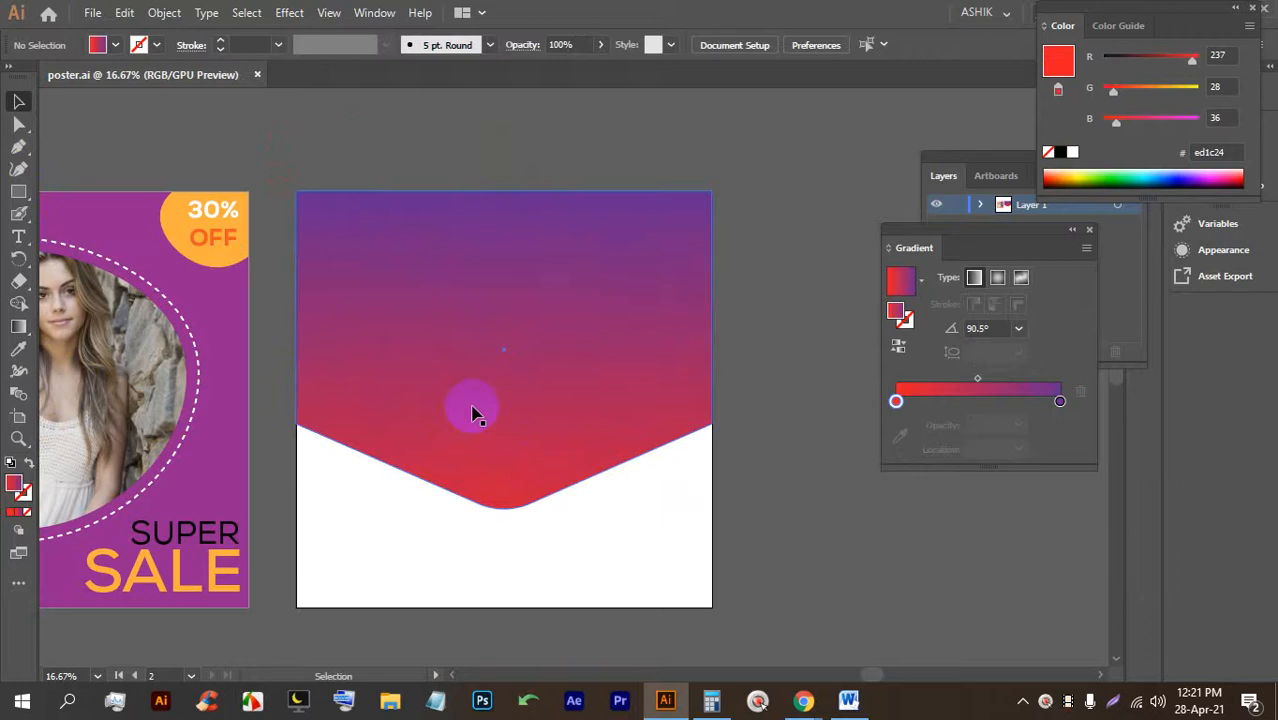
Draw a hexagon with the Polygon tool near the top of the shape.
click(18, 191)
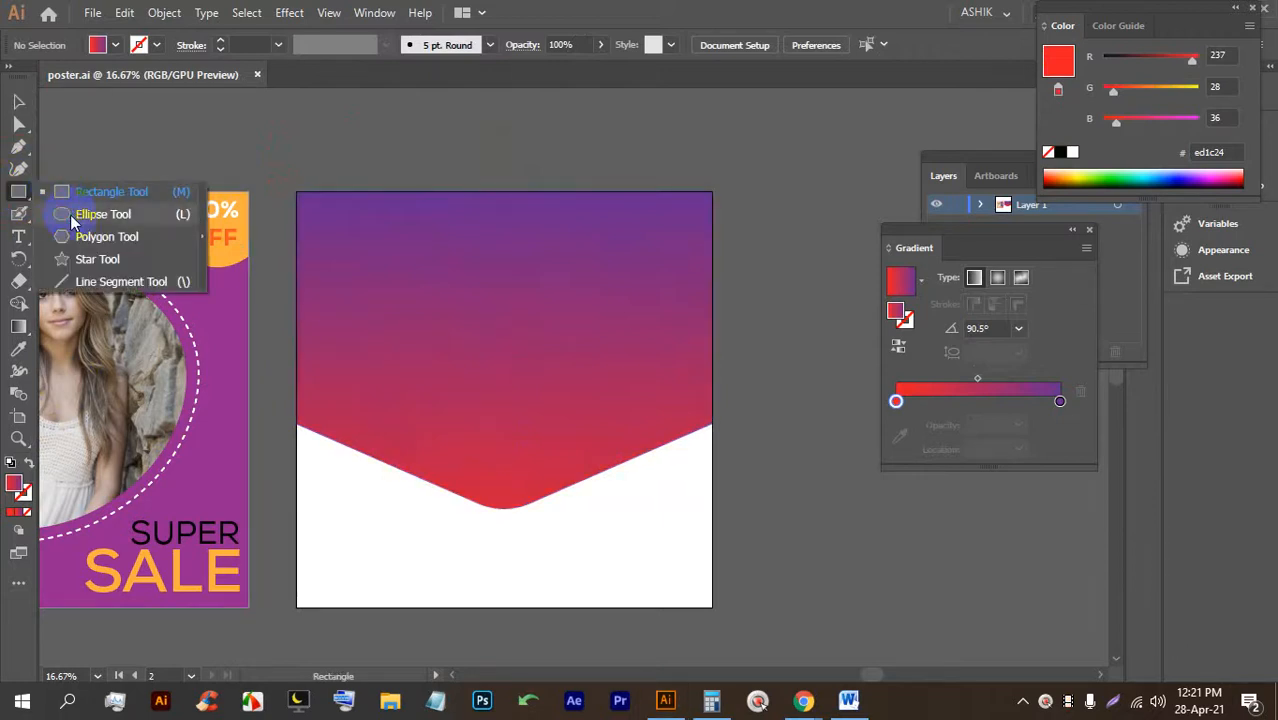
click(75, 235)
drag(504, 284, 506, 380)
Rotate the hexagon 90° so a point faces up, lower it slightly, and fill it cyan.
click(18, 101)
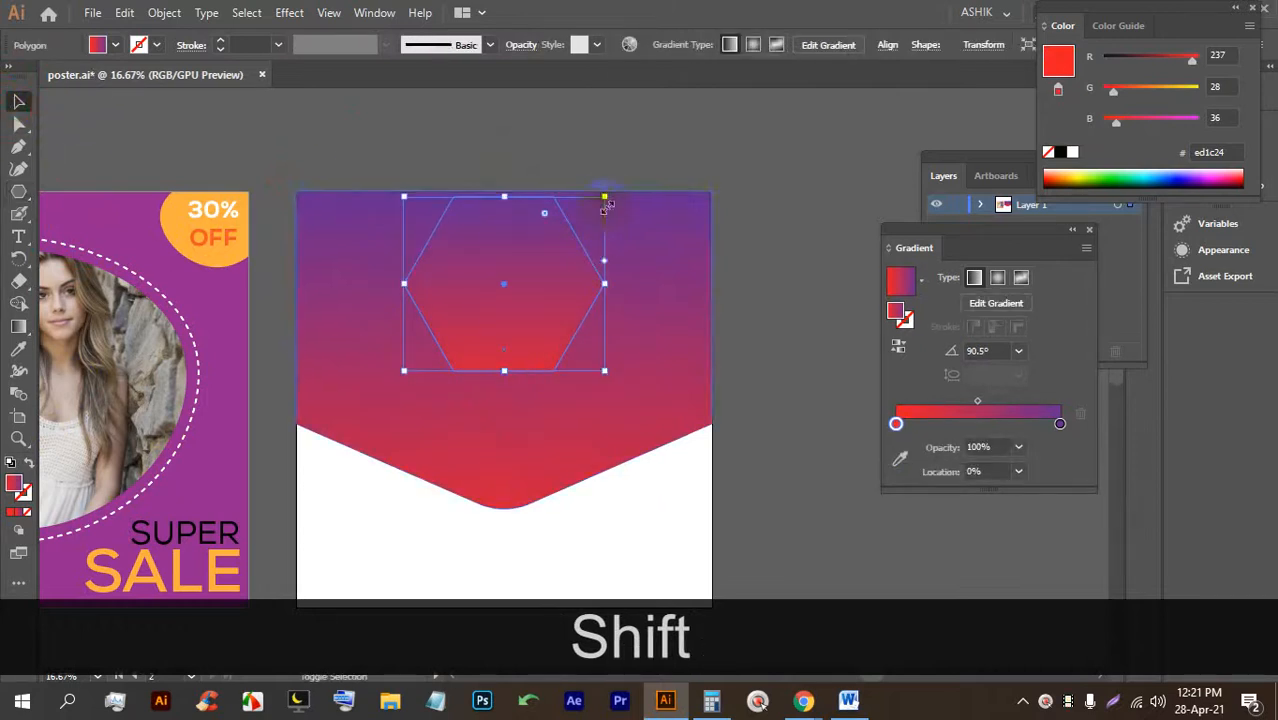
drag(606, 190, 428, 185)
drag(511, 287, 511, 326)
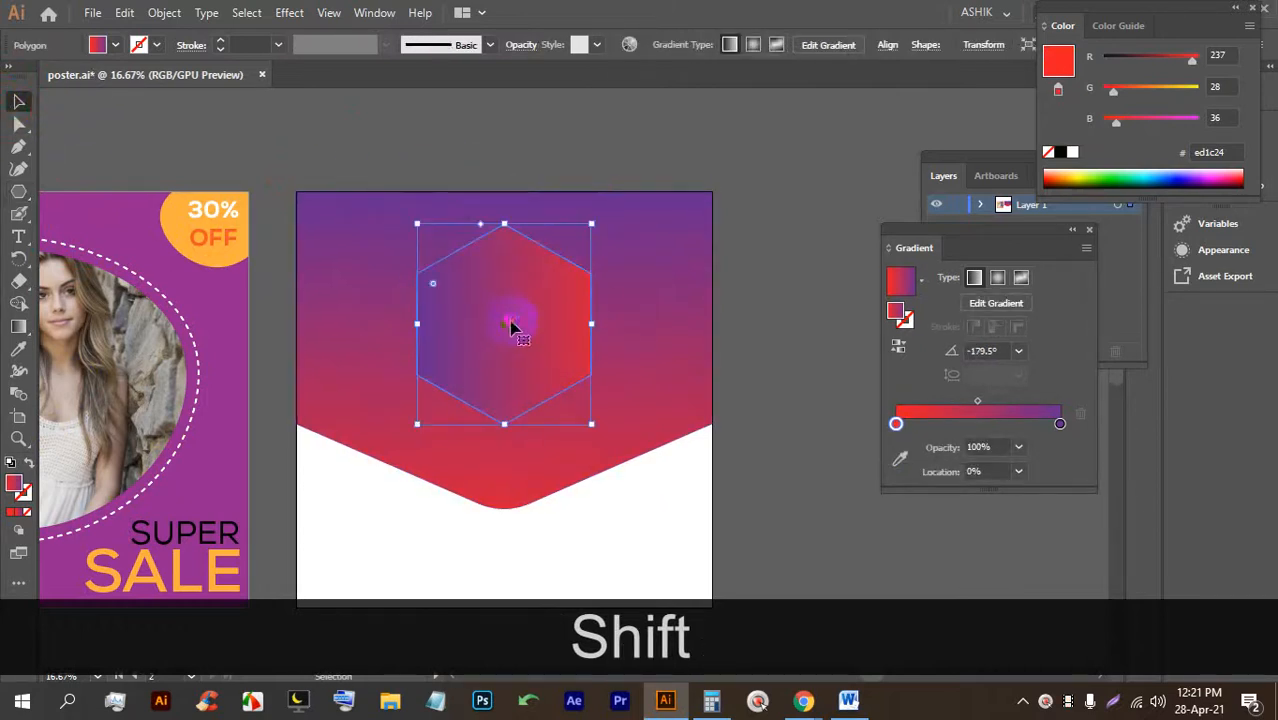
click(137, 46)
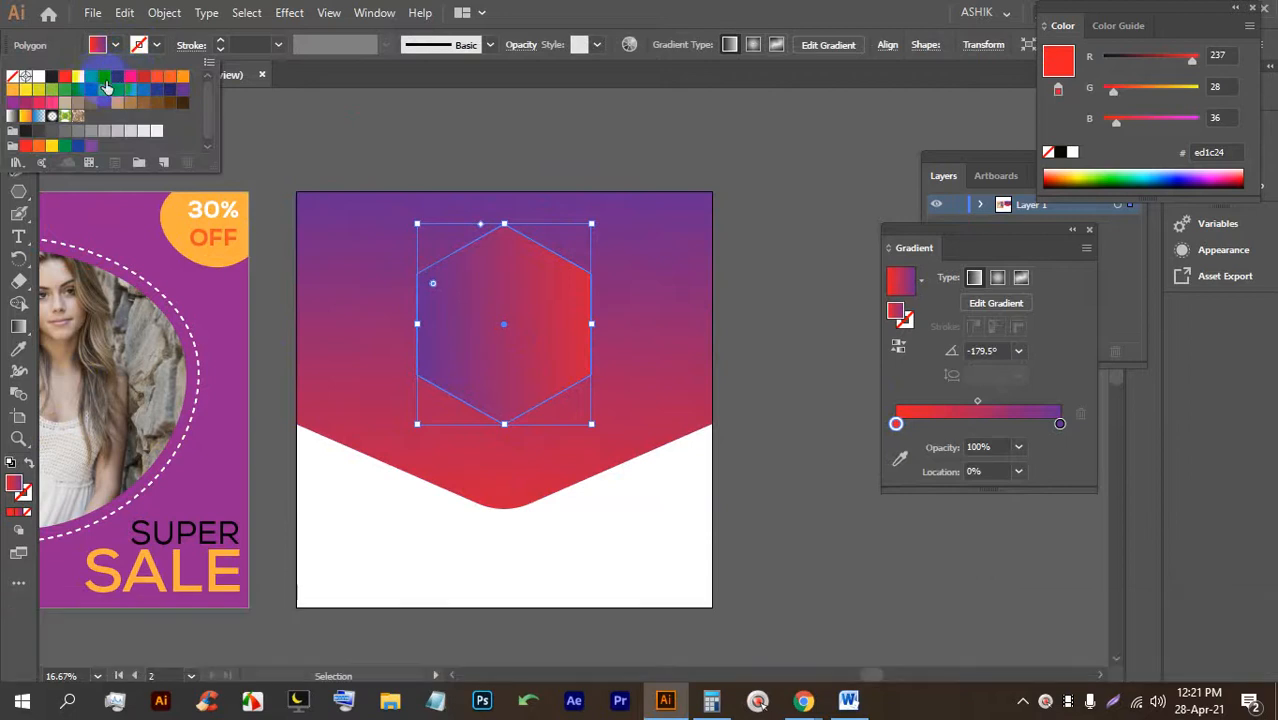
click(106, 79)
click(625, 151)
Enlarge the hexagon evenly from its centre and round its corners to 85.74 px.
scroll(517, 315, up, 1)
alt+click(517, 315)
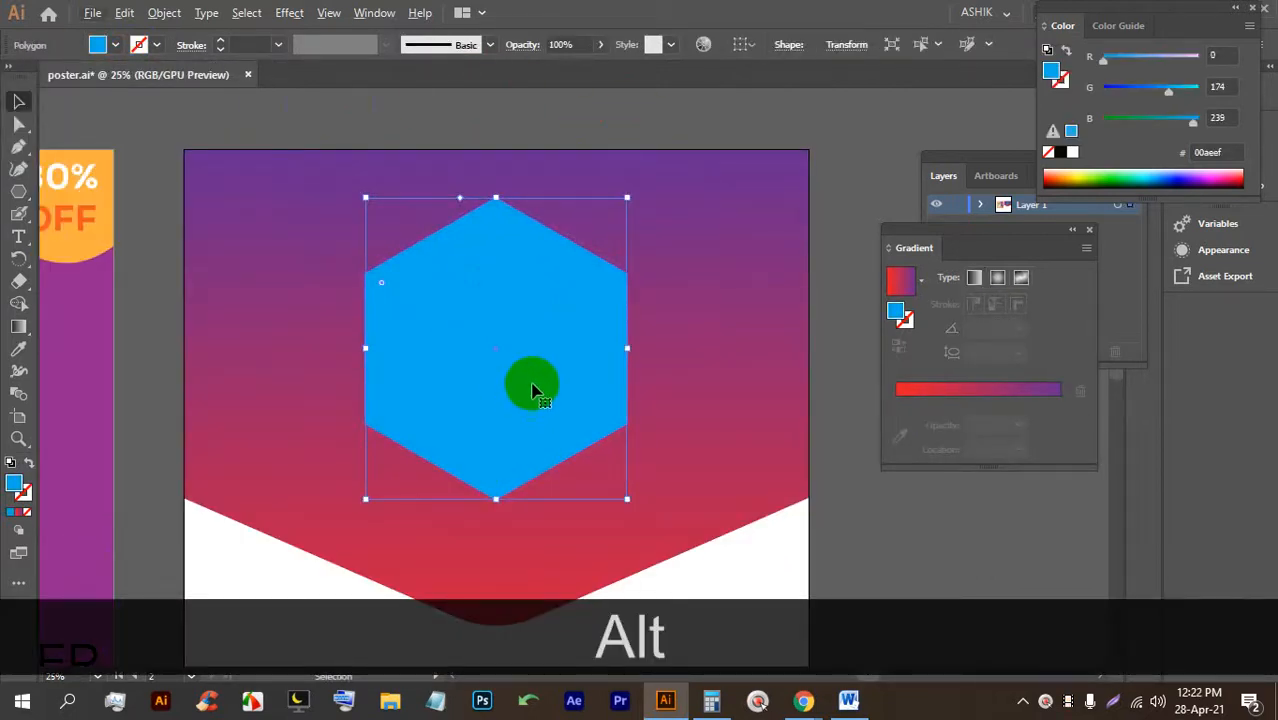
alt+shift+click(491, 482)
alt+shift+click(495, 500)
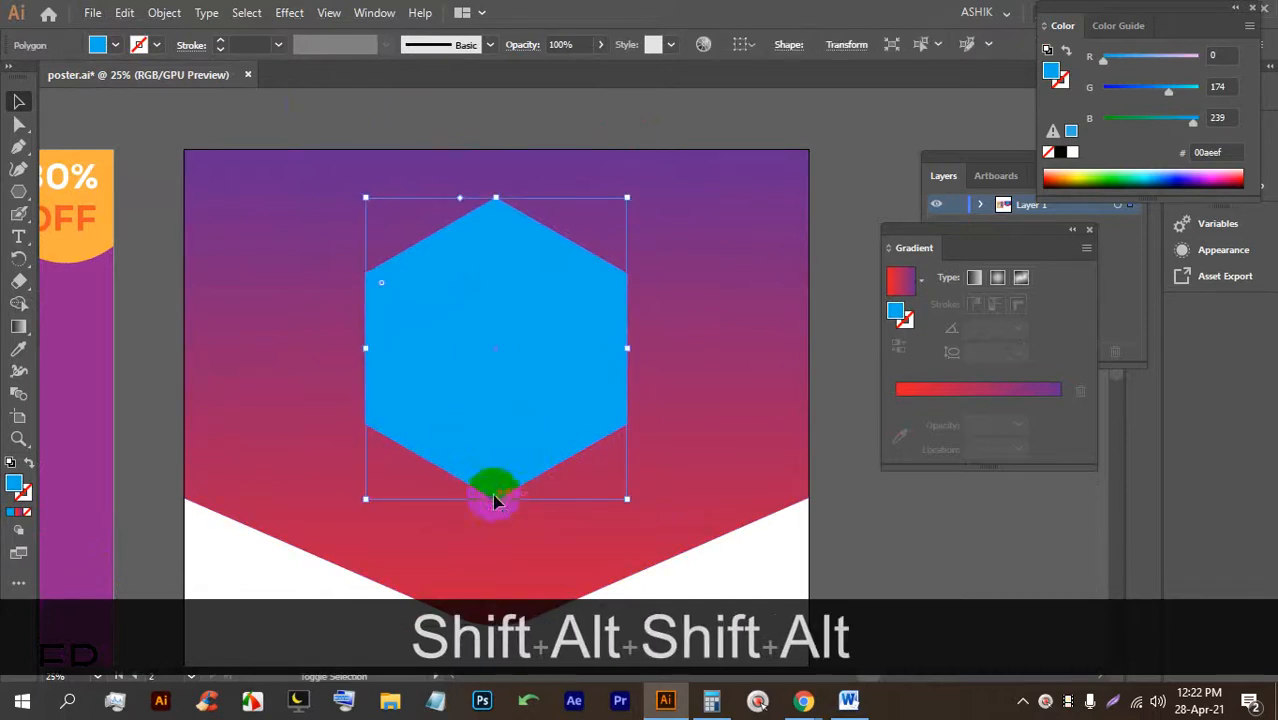
drag(495, 499, 496, 517)
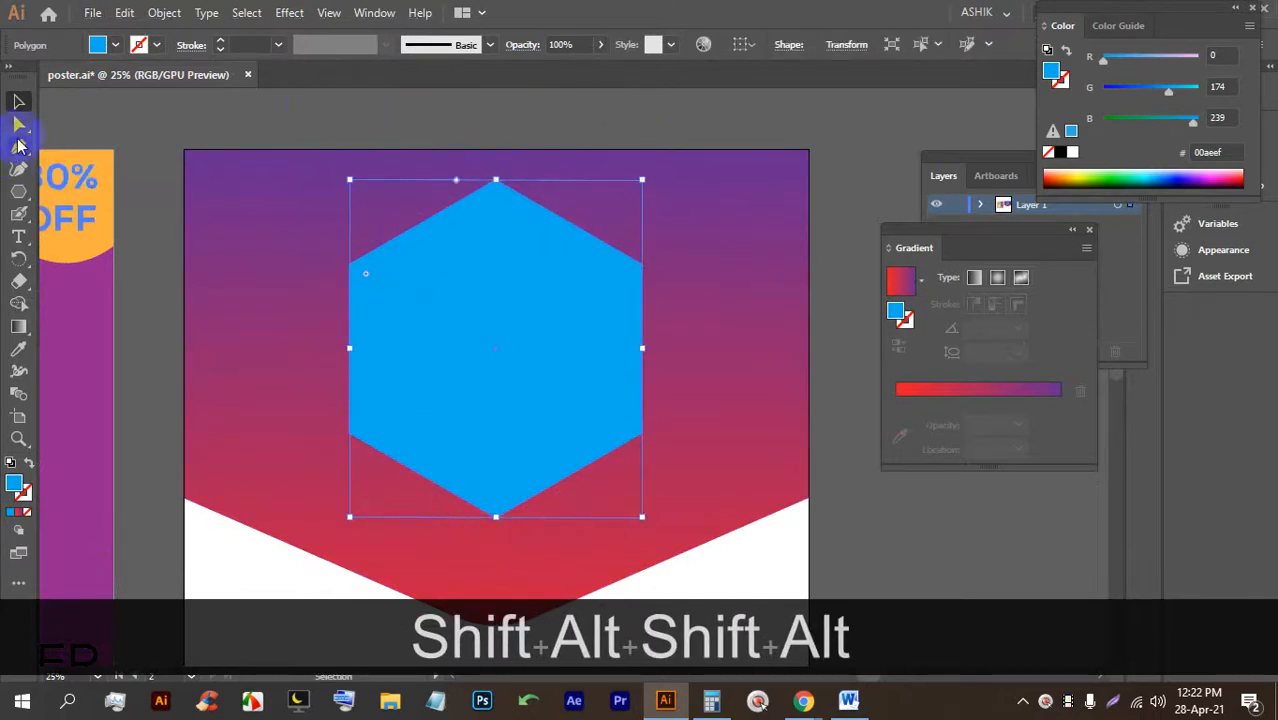
click(19, 123)
click(477, 216)
drag(498, 207, 495, 216)
click(490, 107)
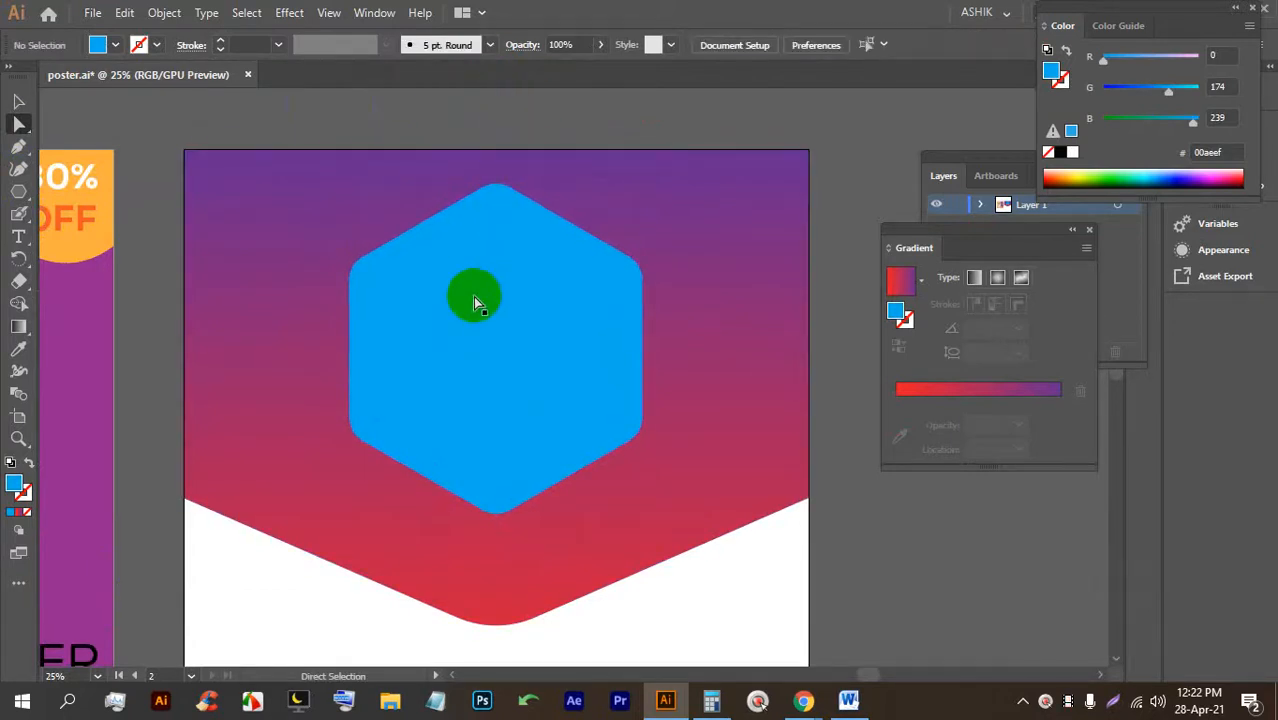
Fill the rounded hexagon white and move it a little lower.
click(573, 345)
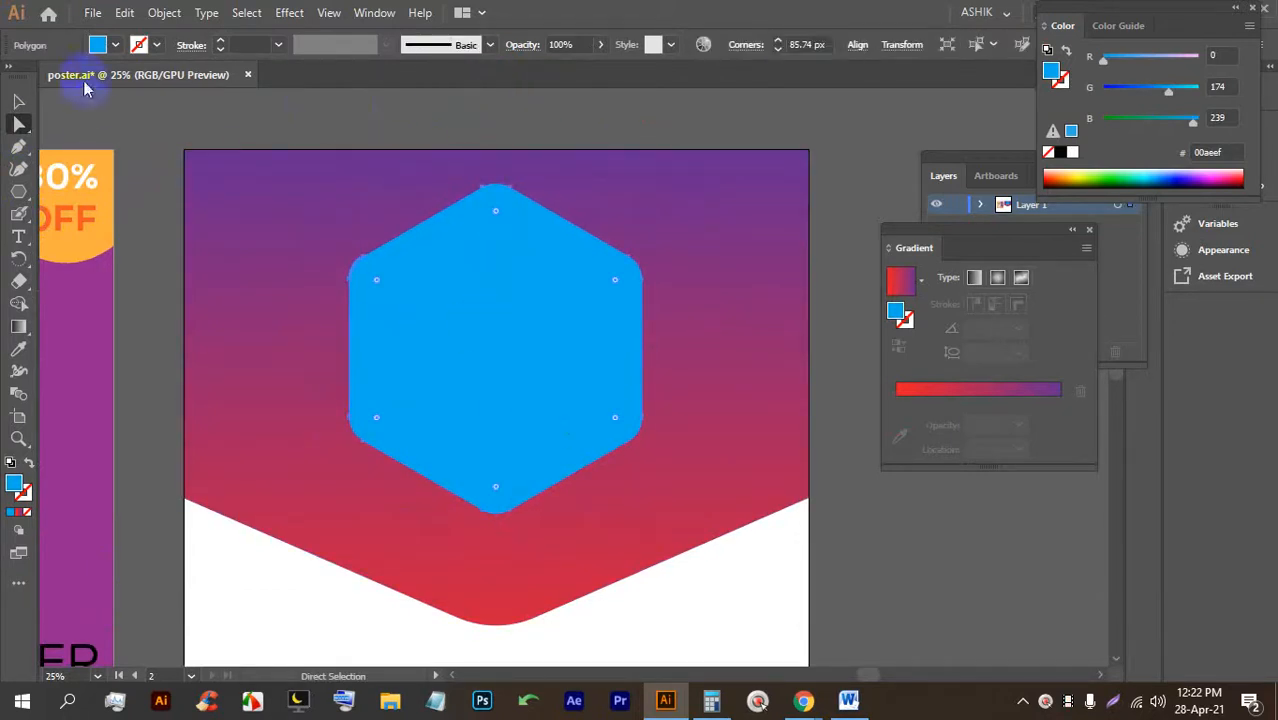
click(115, 46)
click(36, 80)
click(451, 108)
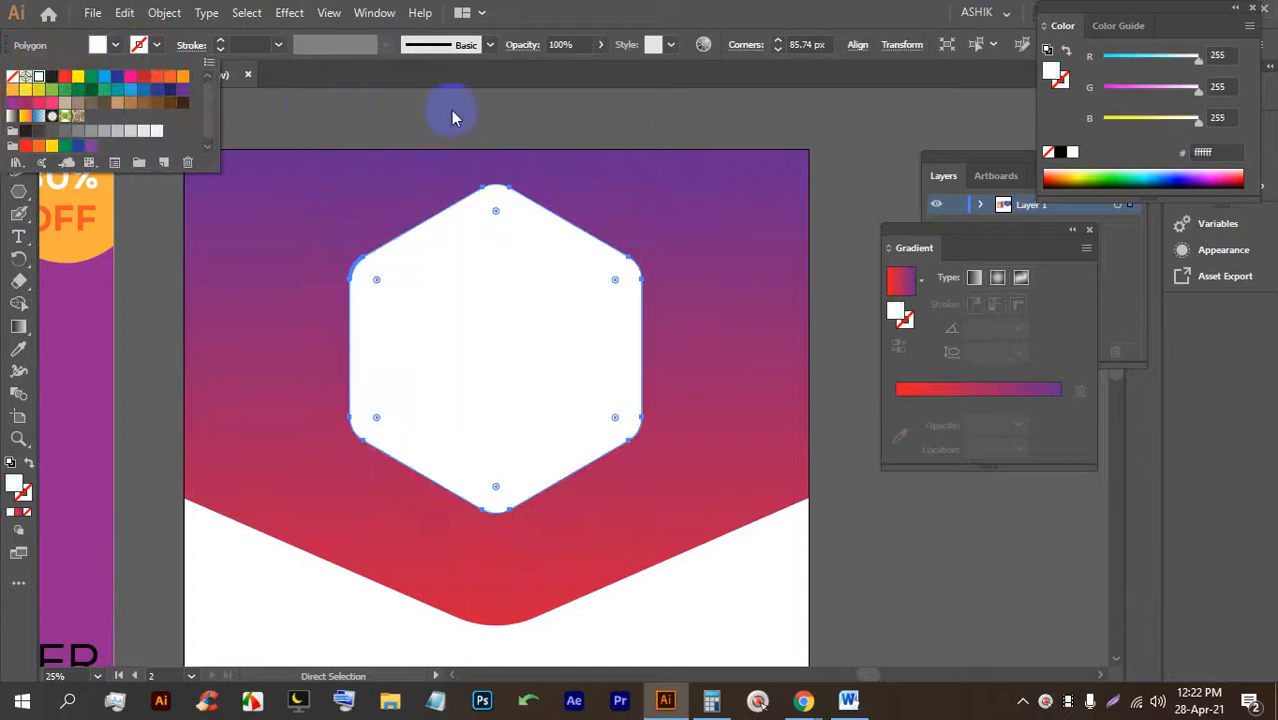
drag(528, 408, 531, 420)
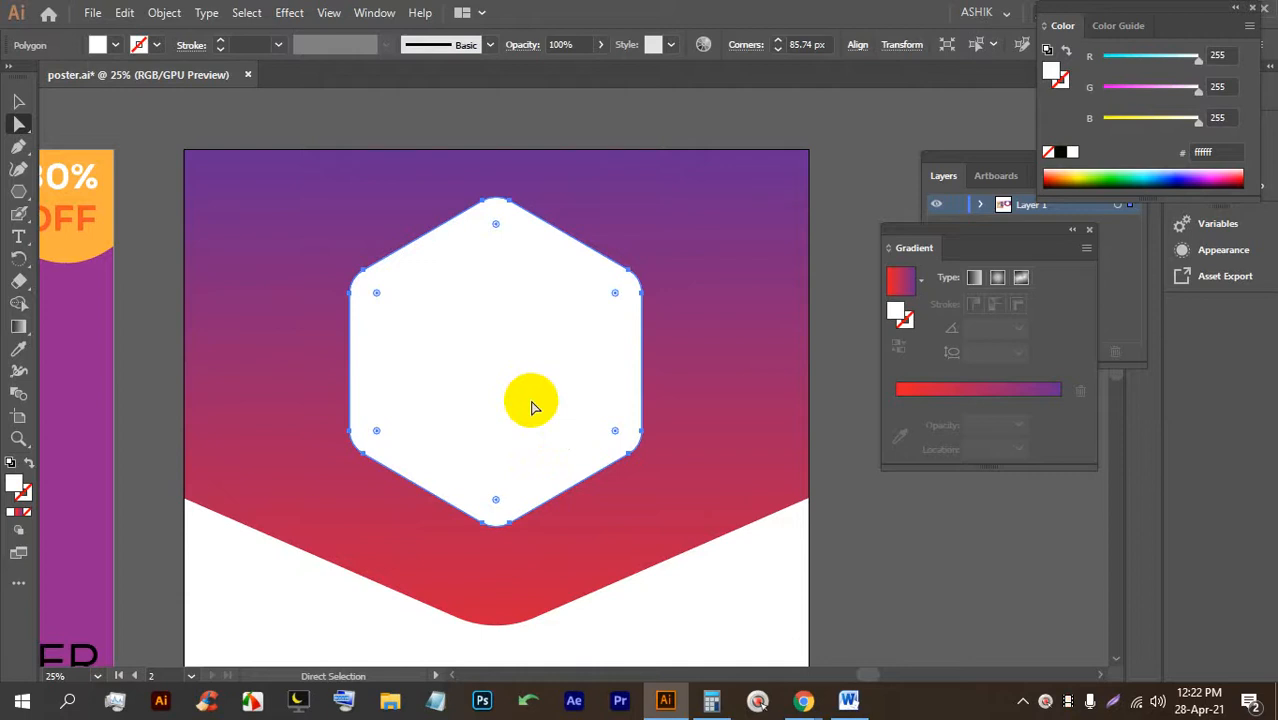
click(561, 293)
Copy the white hexagon in place with Ctrl+C, Ctrl+F and move the copy off the artboard.
key(ctrl+c)
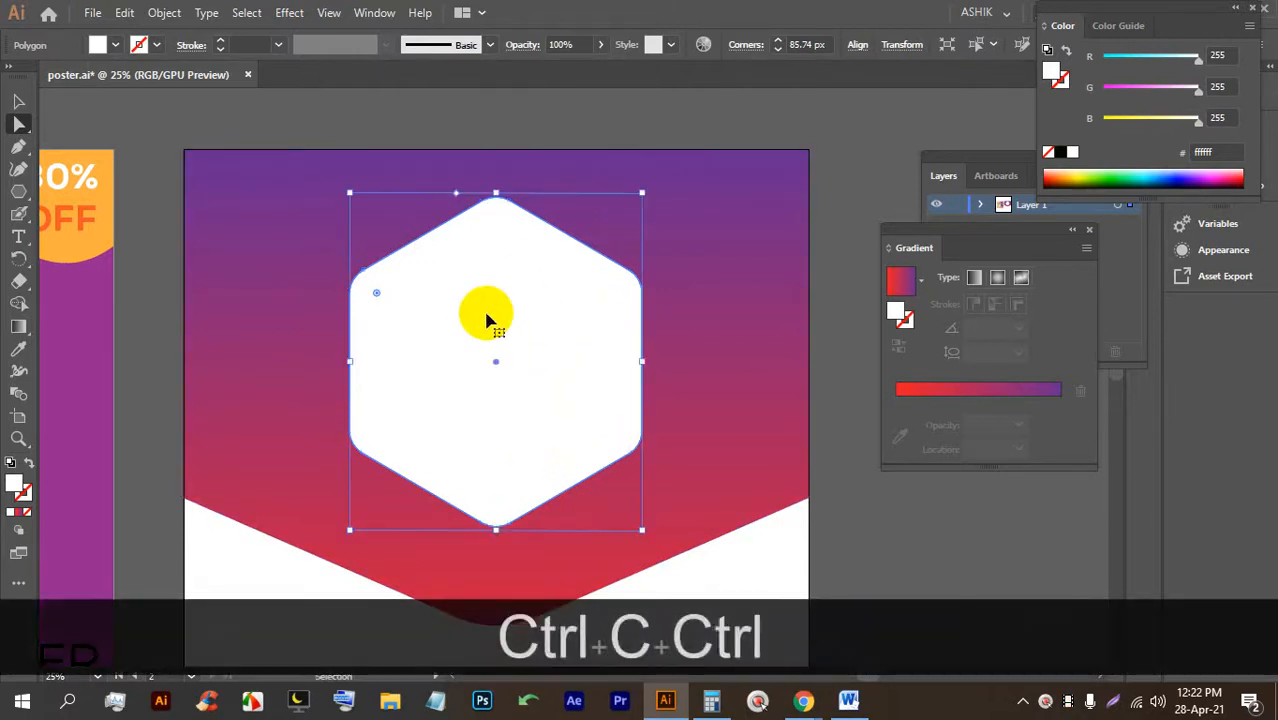
key(ctrl+f)
click(570, 120)
click(536, 265)
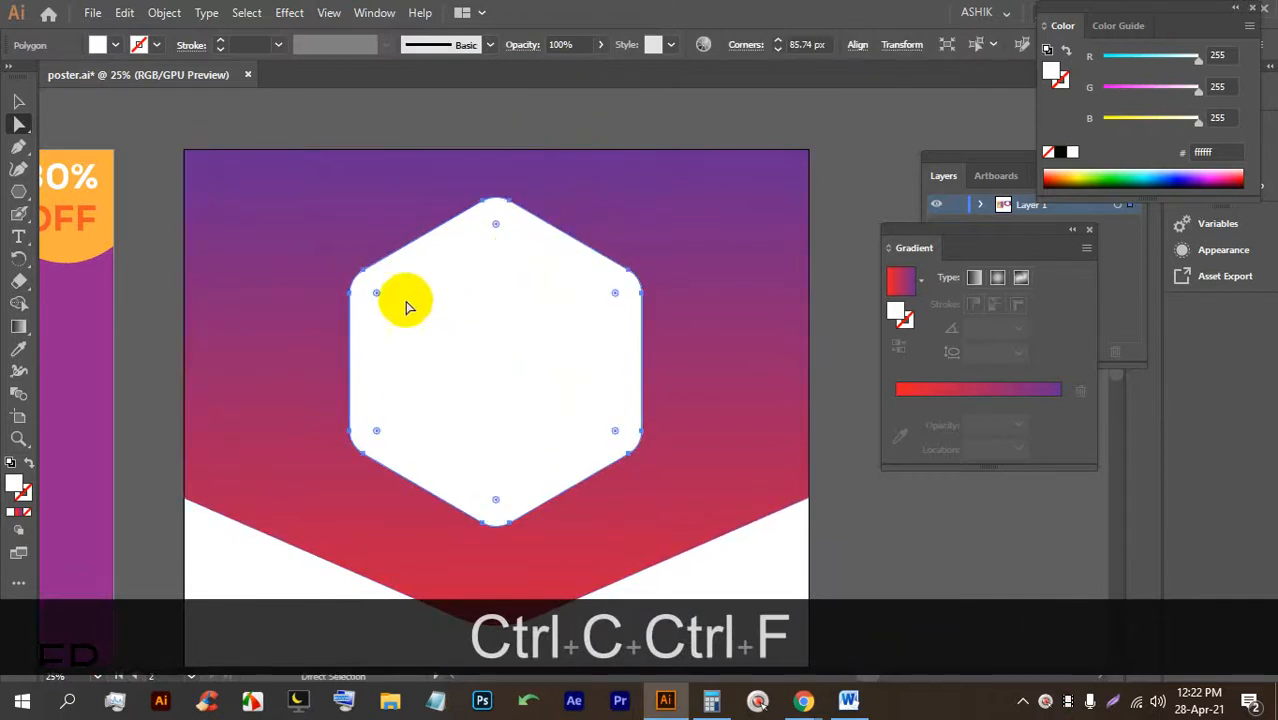
scroll(417, 270, down, 1)
drag(490, 319, 771, 349)
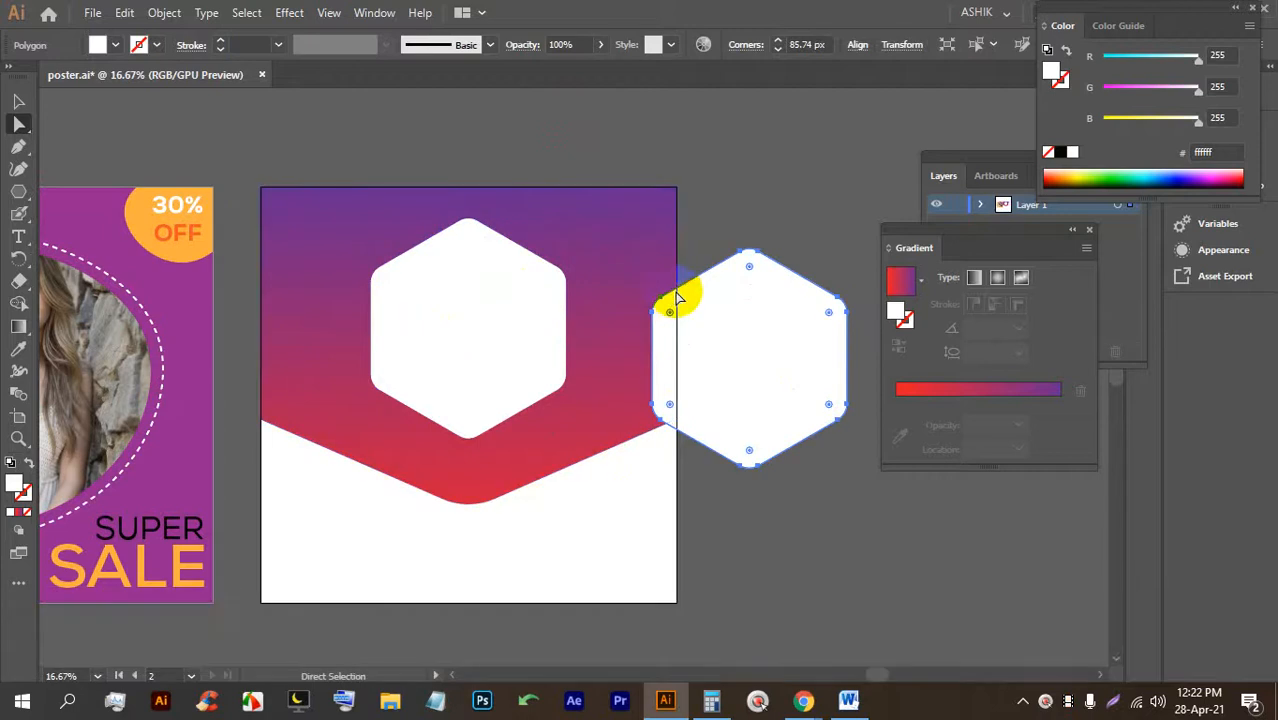
drag(745, 308, 560, 273)
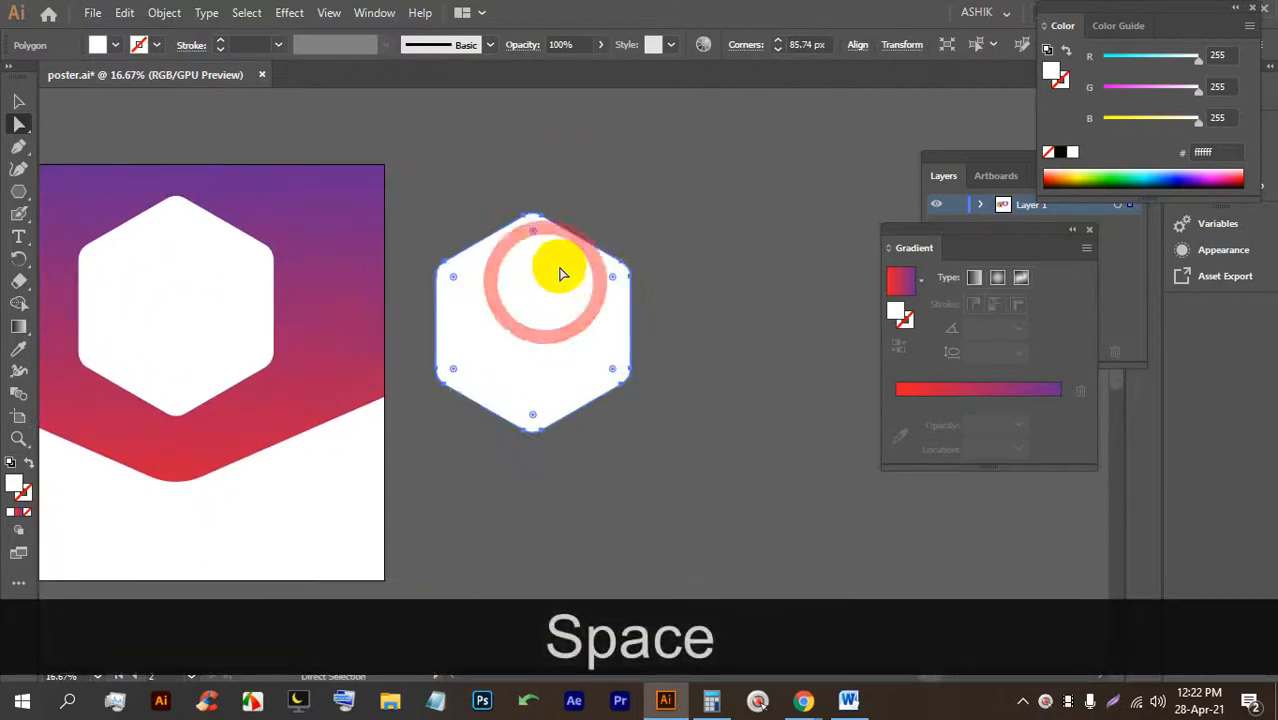
scroll(561, 273, up, 2)
scroll(556, 285, down, 1)
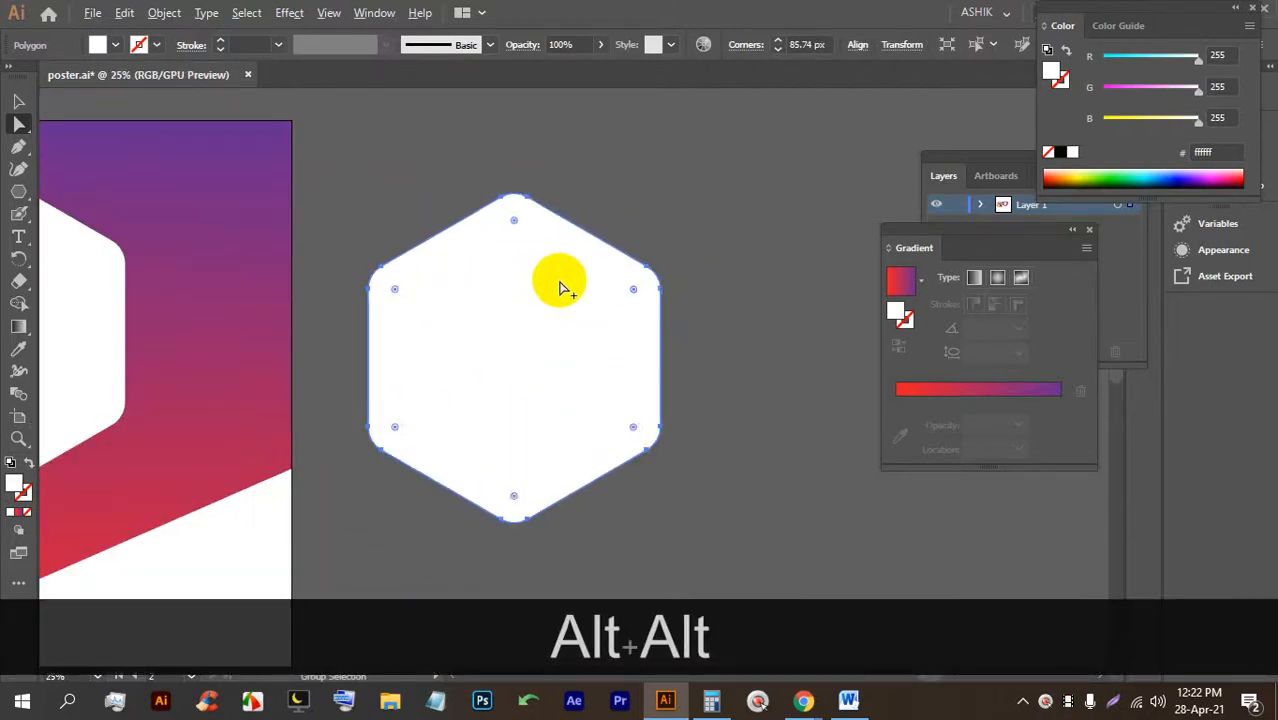
Alt-drag a second hexagon copy up and to the side so the copies overlap.
alt+click(555, 370)
drag(530, 398, 462, 320)
key(space)
drag(664, 494, 597, 476)
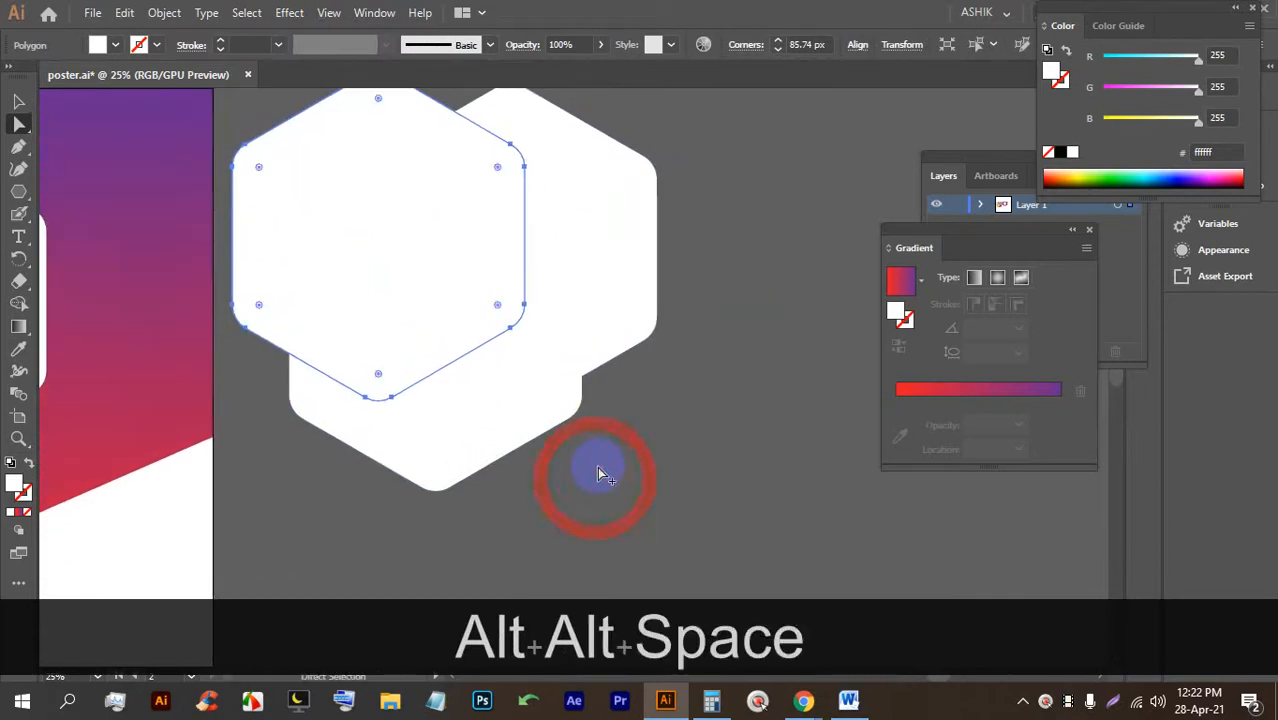
scroll(648, 499, down, 1)
drag(474, 346, 575, 358)
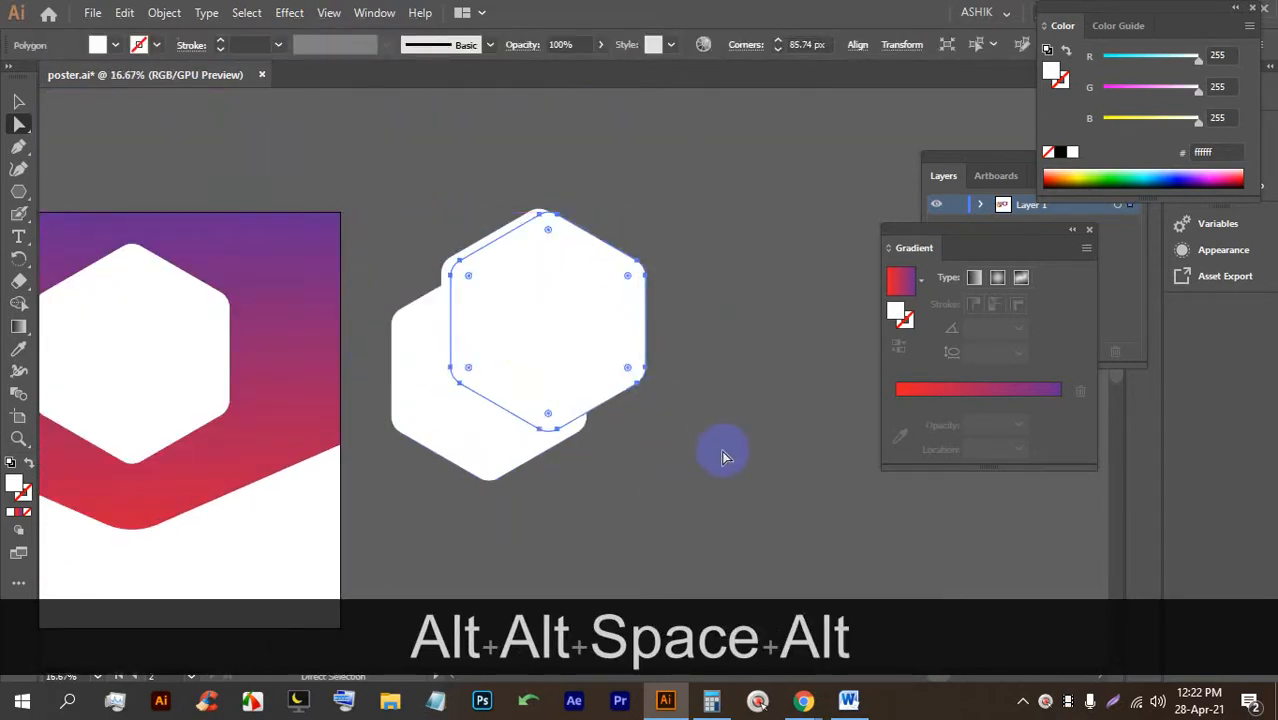
key(ctrl+z)
drag(472, 336, 577, 338)
key(ctrl+z)
click(687, 492)
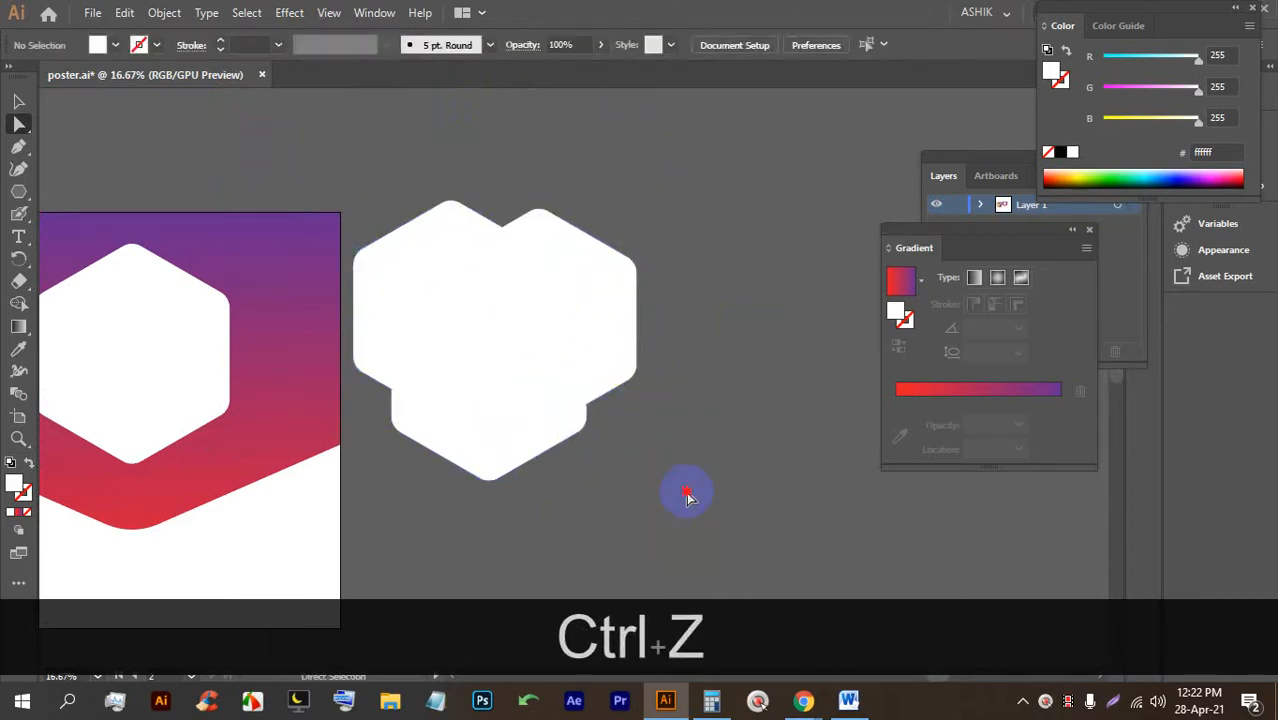
drag(462, 330, 580, 336)
click(776, 434)
click(686, 238)
Centre the hexagons horizontally, group the upper two with Ctrl+G, and select all three.
click(738, 45)
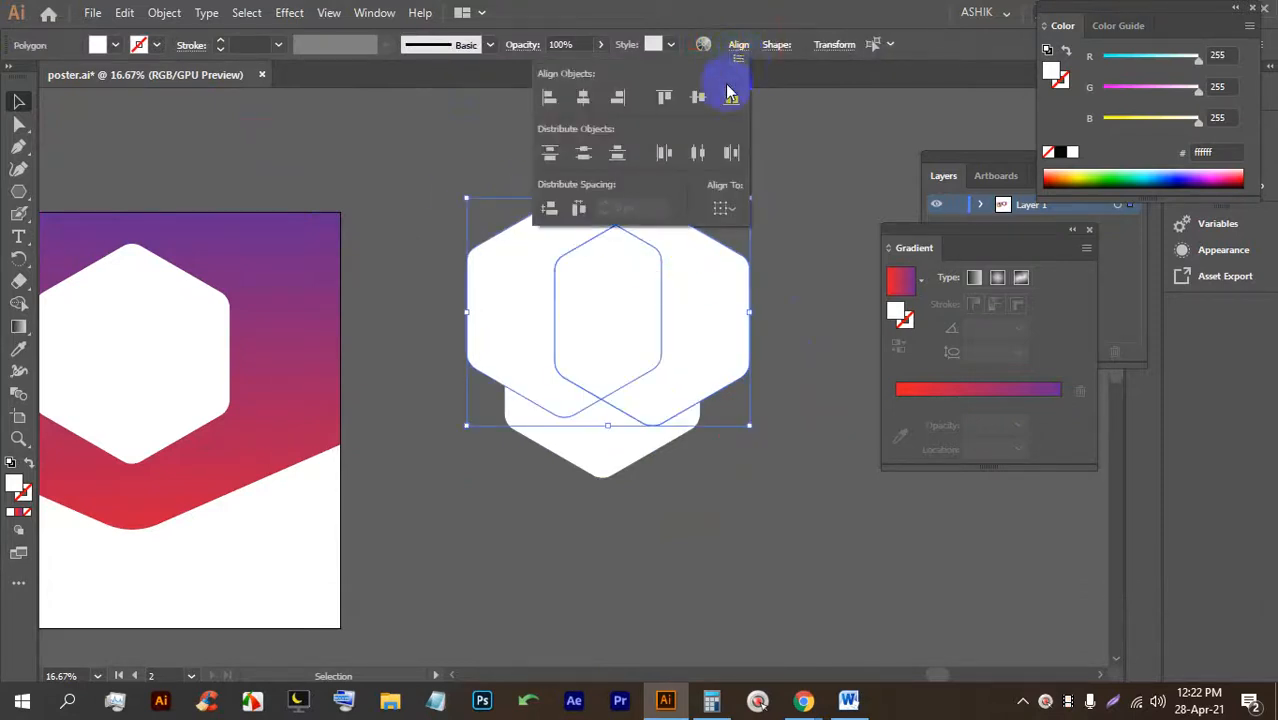
click(698, 97)
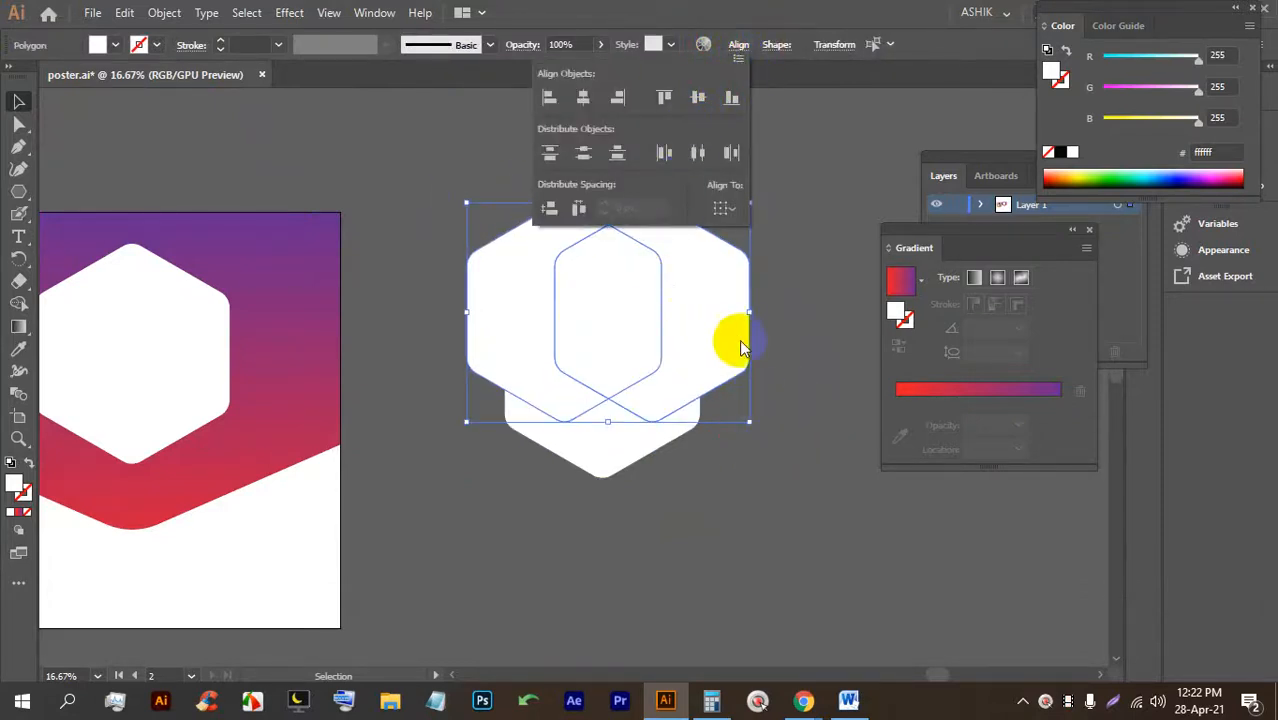
click(738, 404)
click(508, 175)
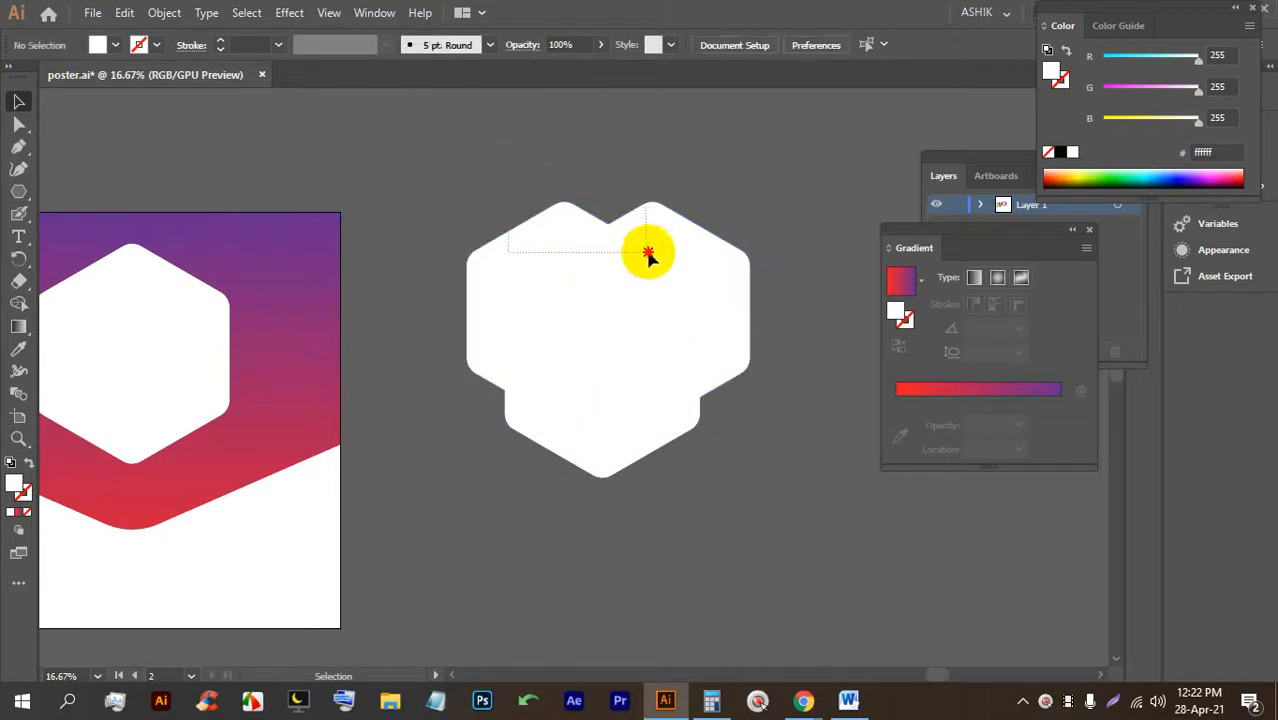
drag(648, 256, 650, 252)
key(ctrl+g)
drag(741, 486, 559, 331)
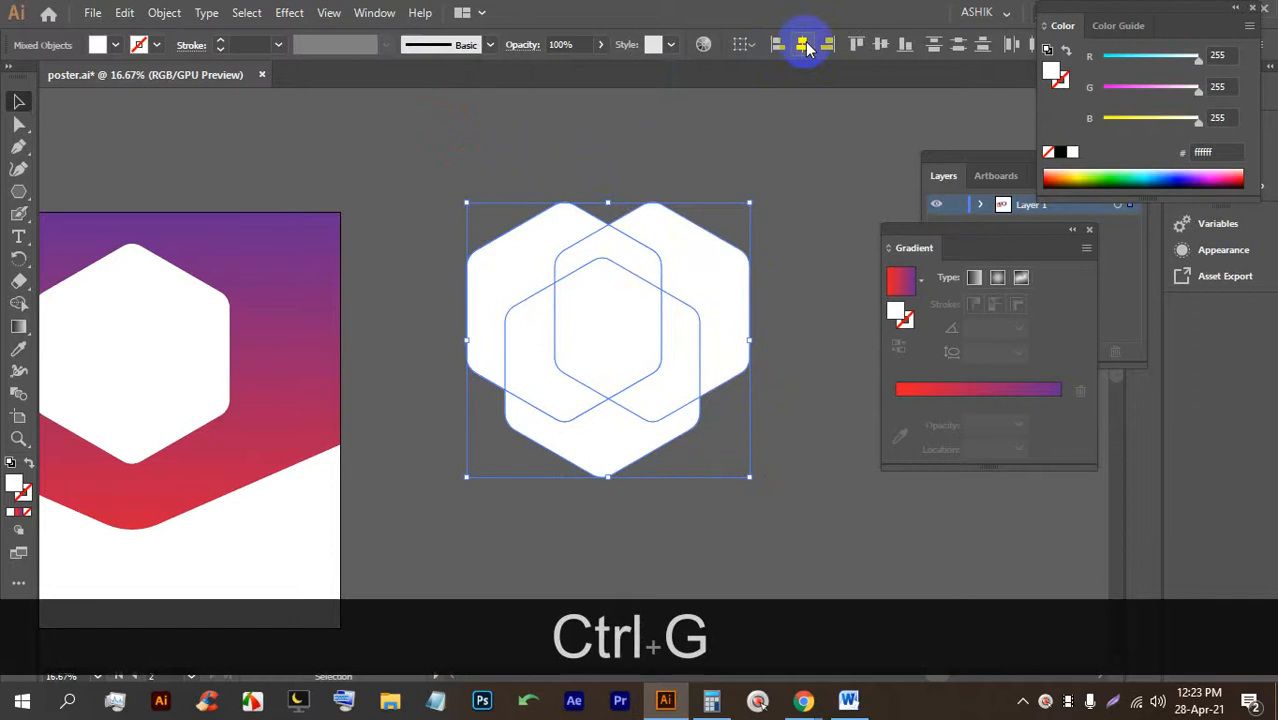
Centre the three hexagons, then delete their unwanted regions with Shape Builder, leaving the bottom chevron.
click(803, 45)
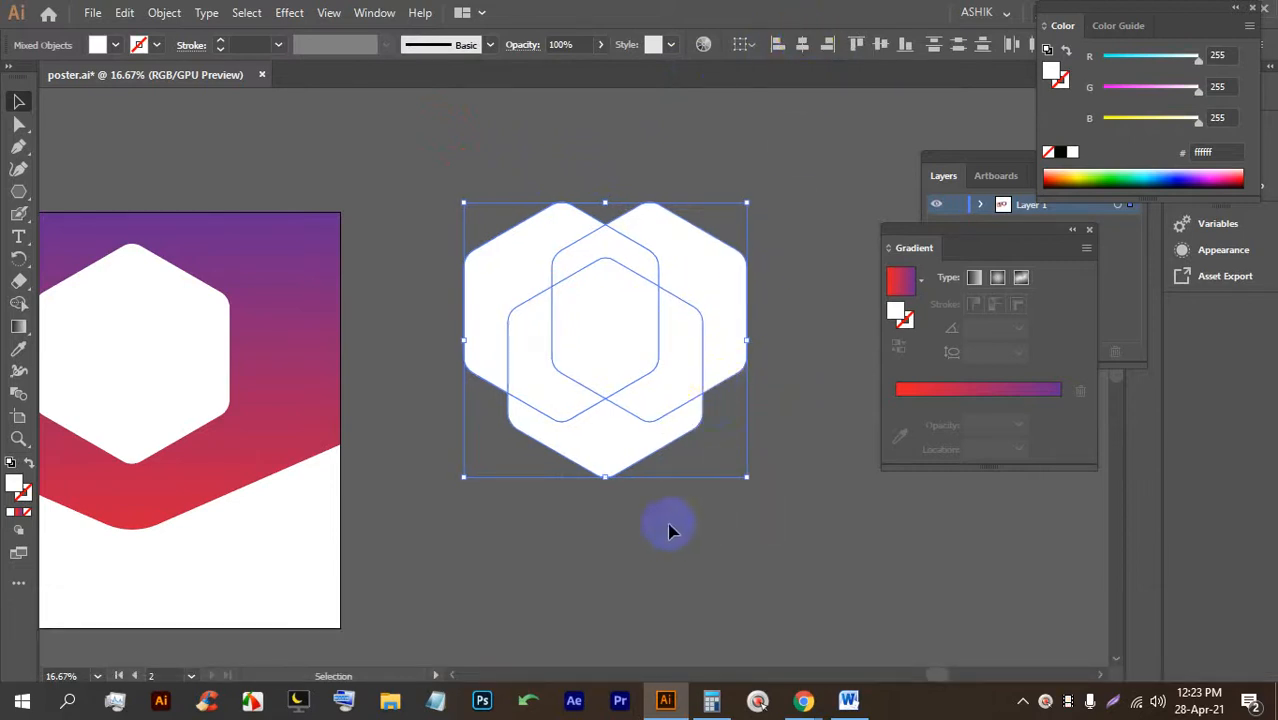
click(390, 328)
scroll(704, 391, up, 1)
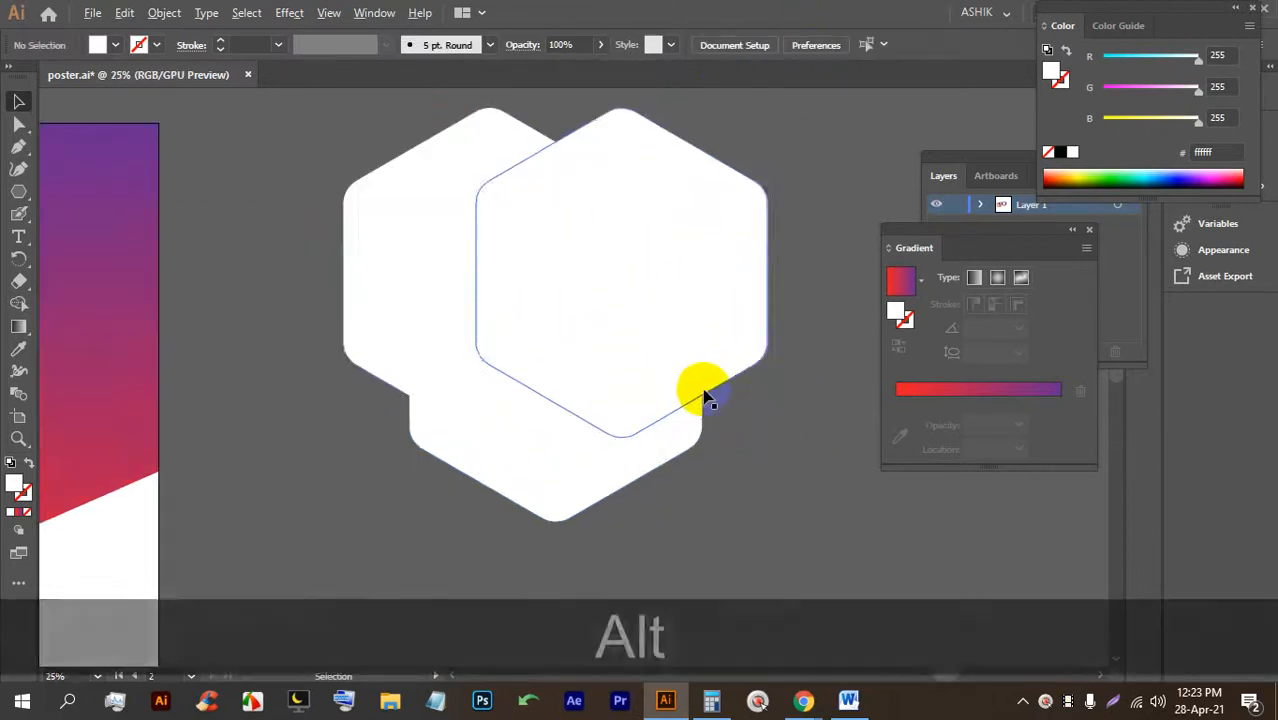
click(518, 300)
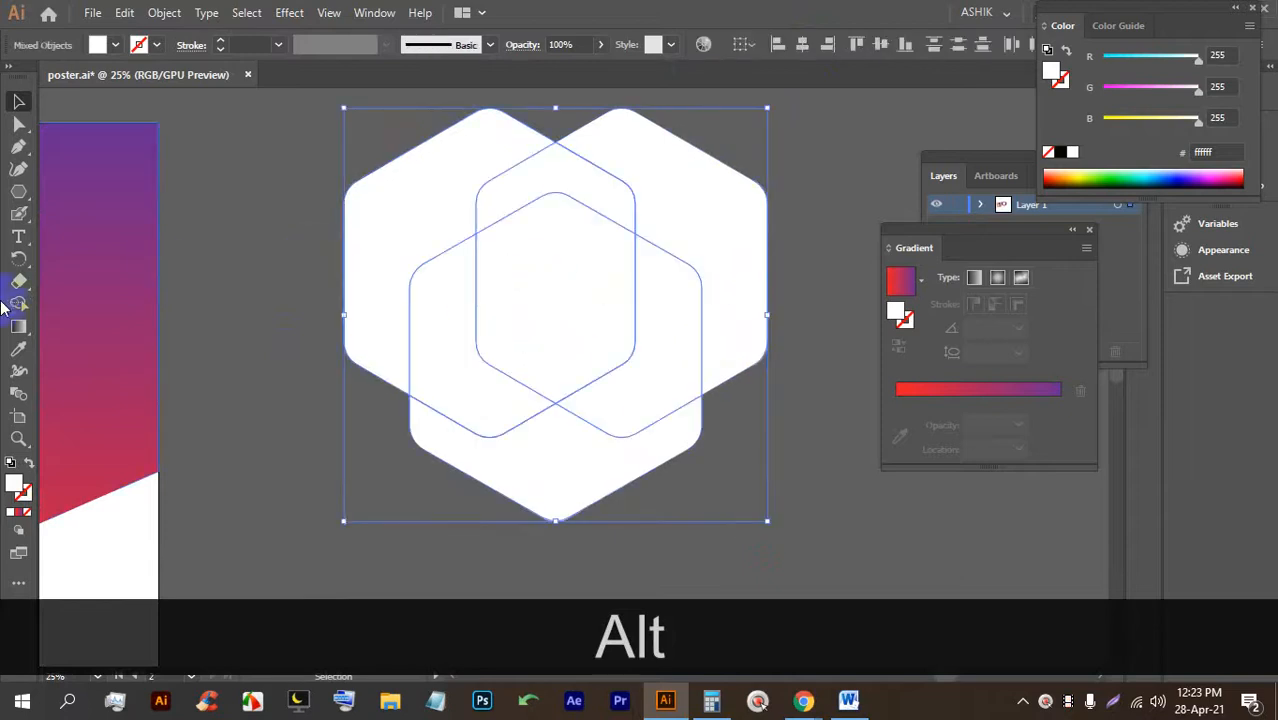
click(18, 303)
drag(407, 146, 451, 285)
drag(517, 135, 533, 276)
mouse_move(757, 190)
mouse_down()
mouse_move(669, 223)
mouse_move(645, 290)
mouse_up()
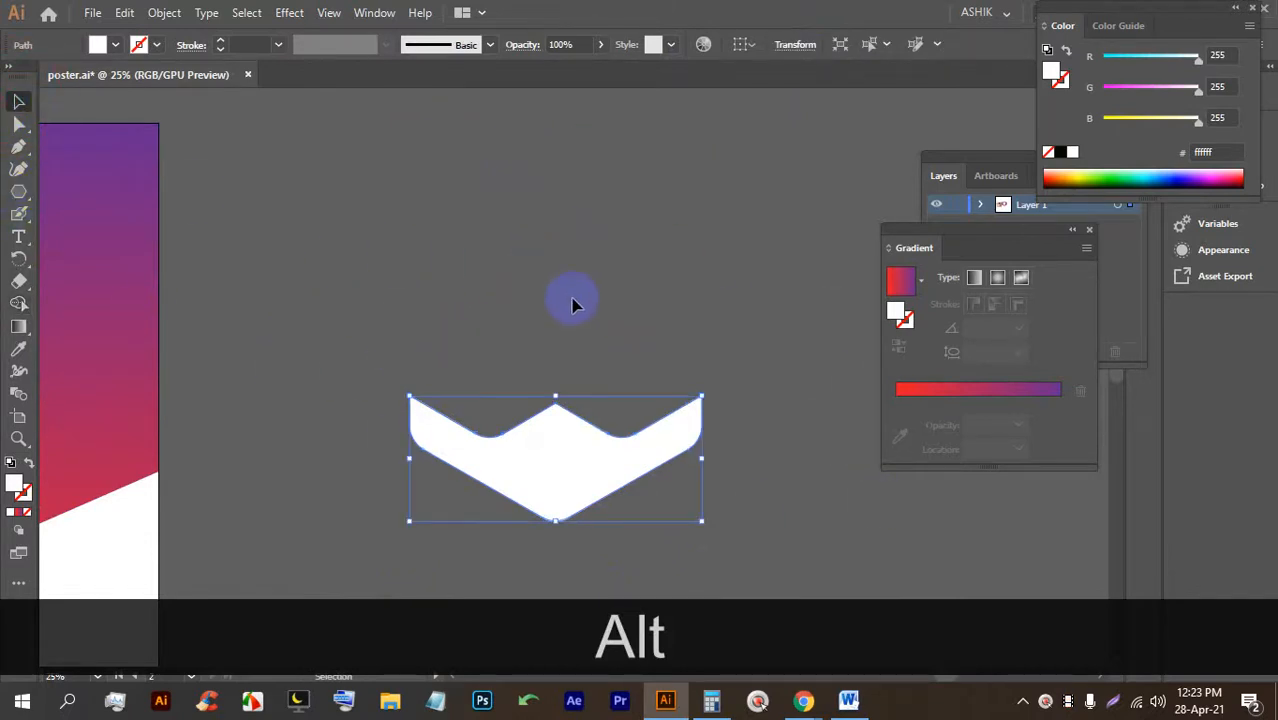
Round the chevron's bottom point and inner bends by dragging its live corners.
click(630, 550)
scroll(629, 551, up, 2)
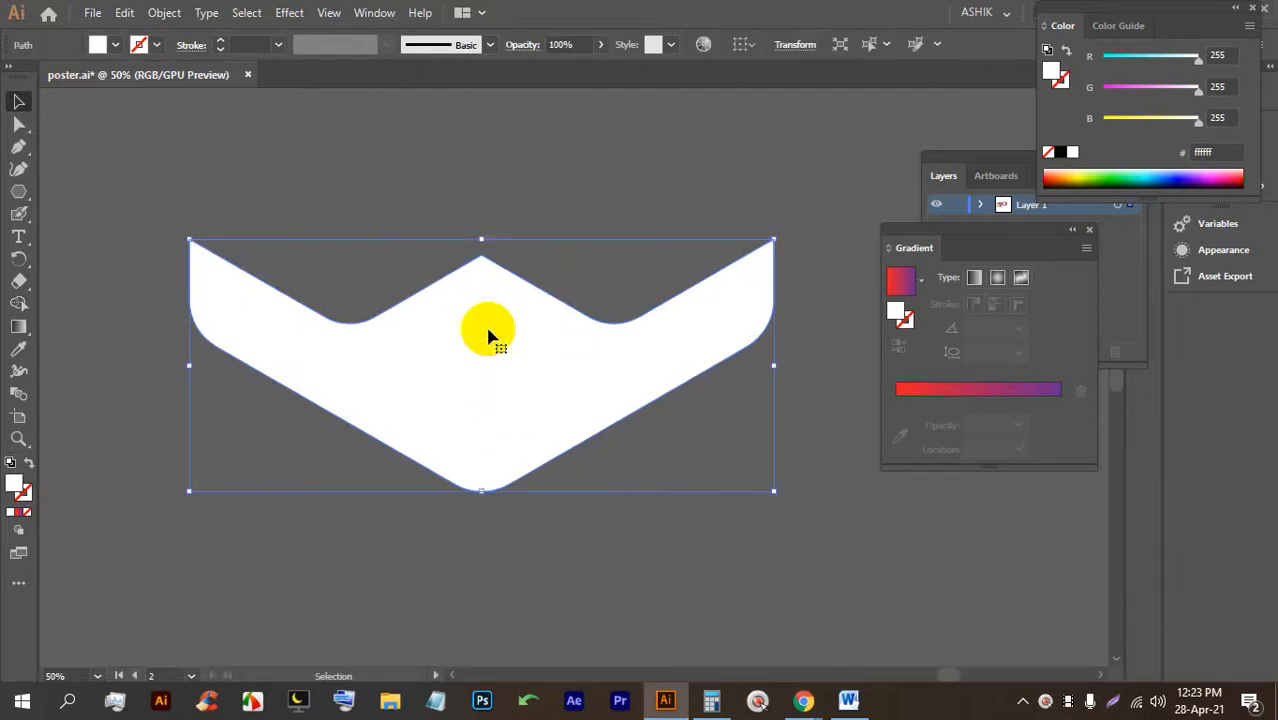
click(19, 125)
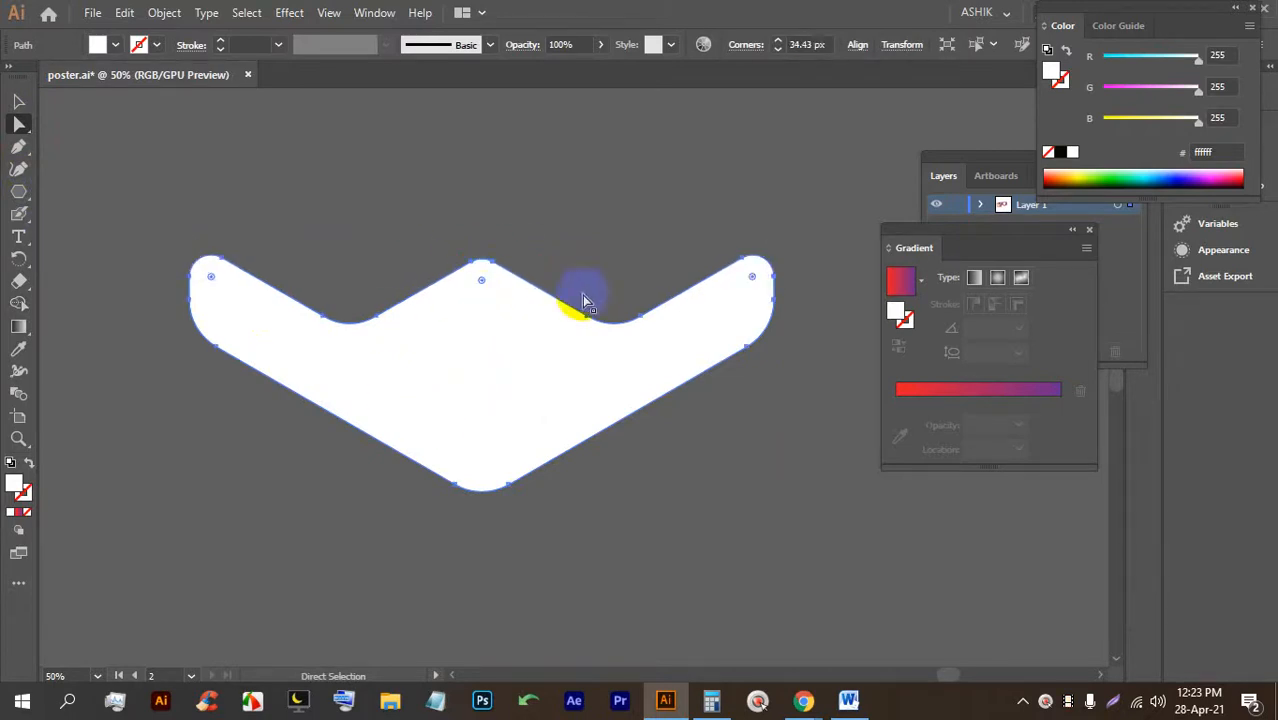
key(ctrl+z)
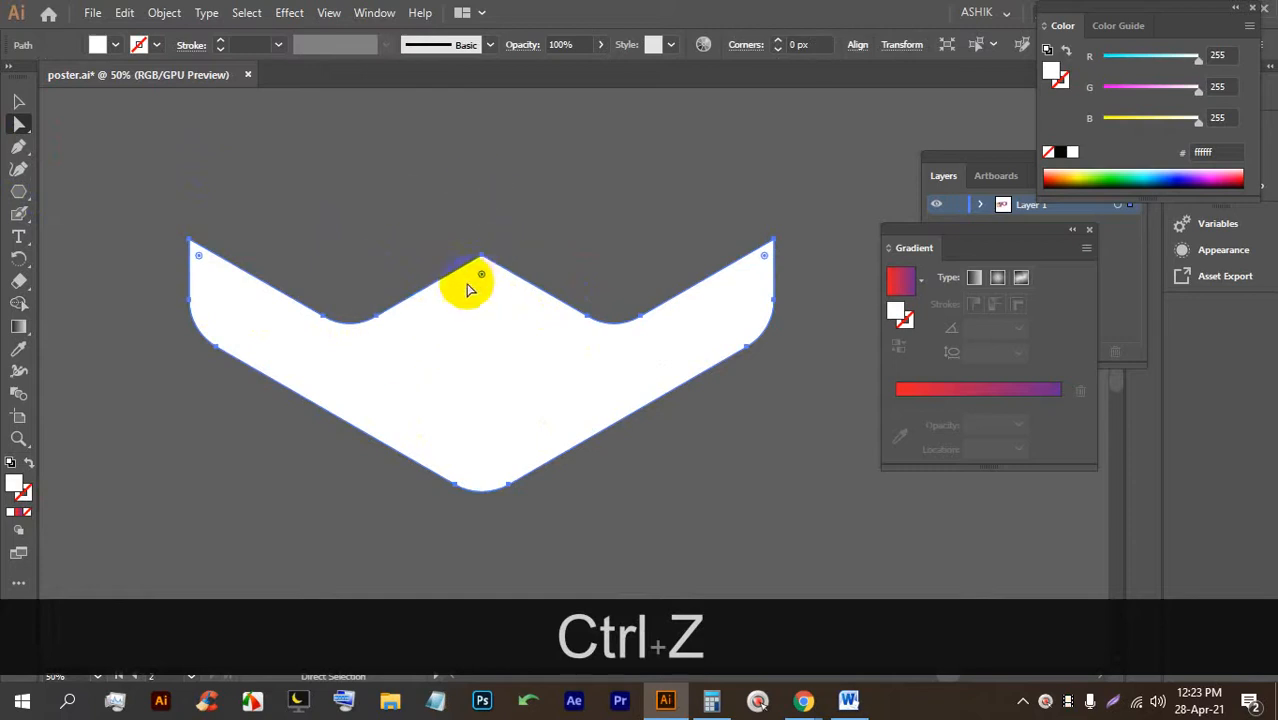
drag(483, 277, 482, 287)
click(540, 213)
click(220, 291)
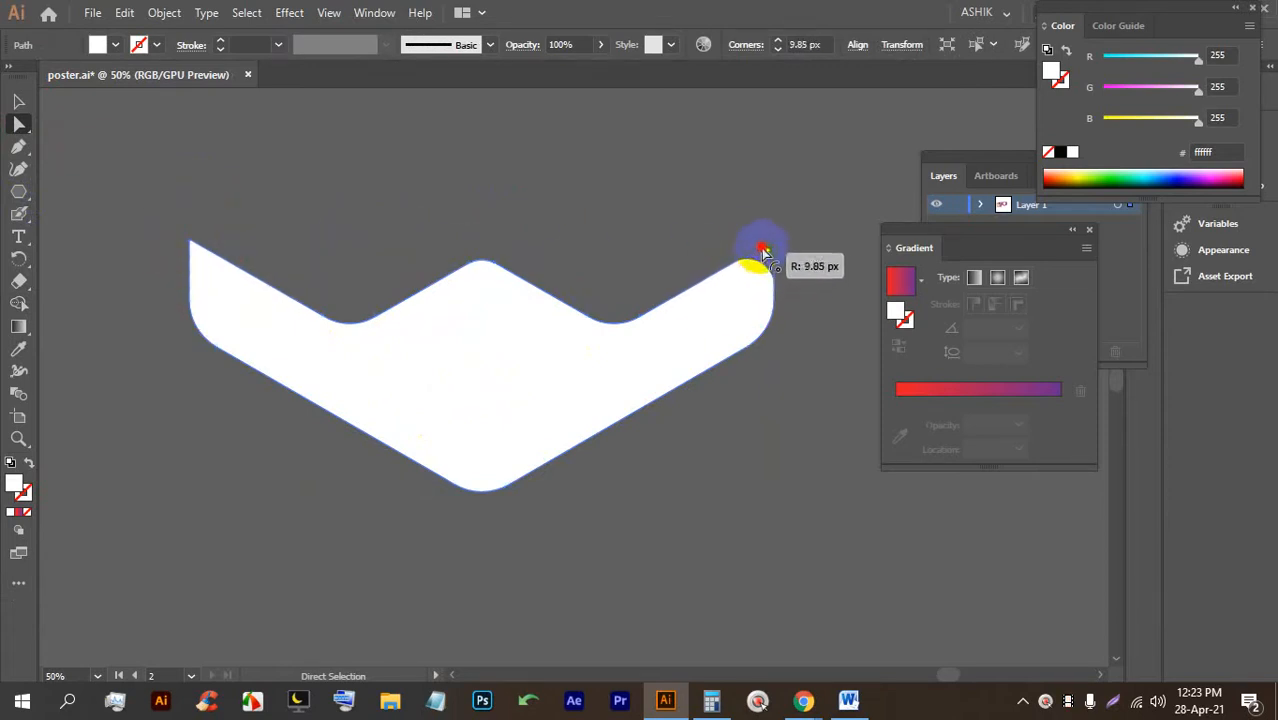
click(802, 234)
Fill the white chevron with yellow from the Fill swatches.
alt+scroll(790, 330, down, 3)
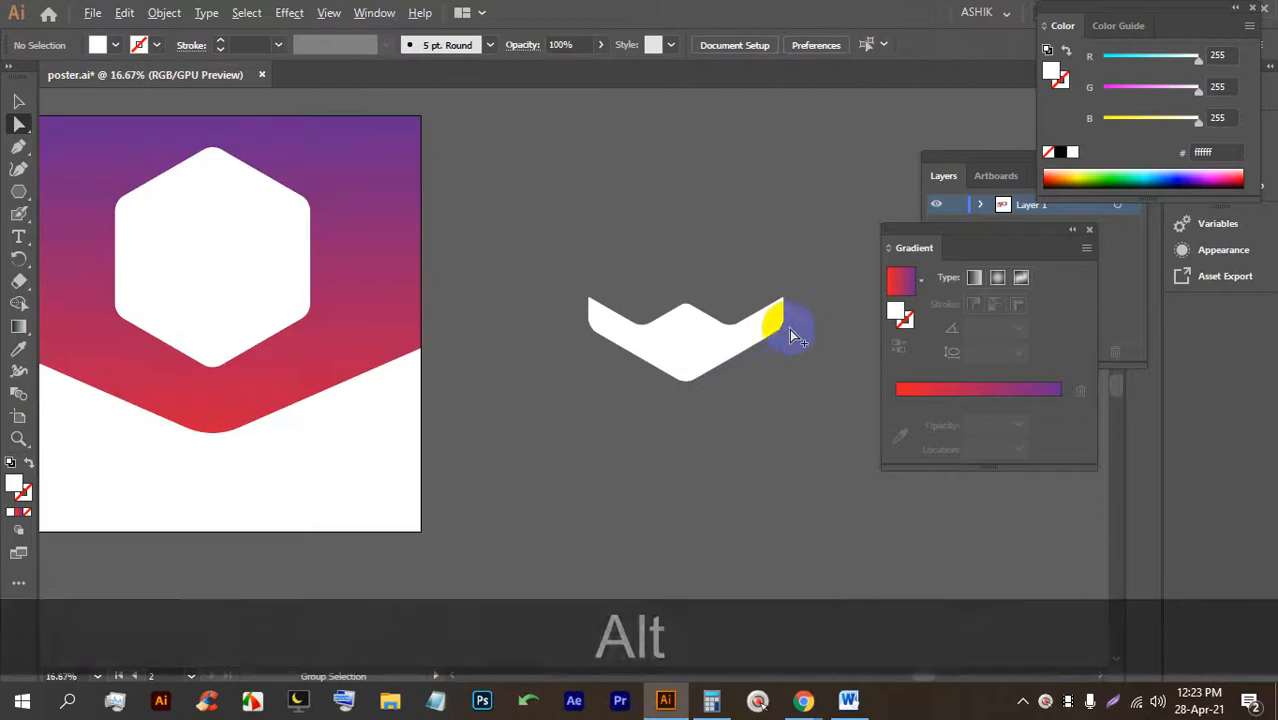
click(676, 185)
click(679, 334)
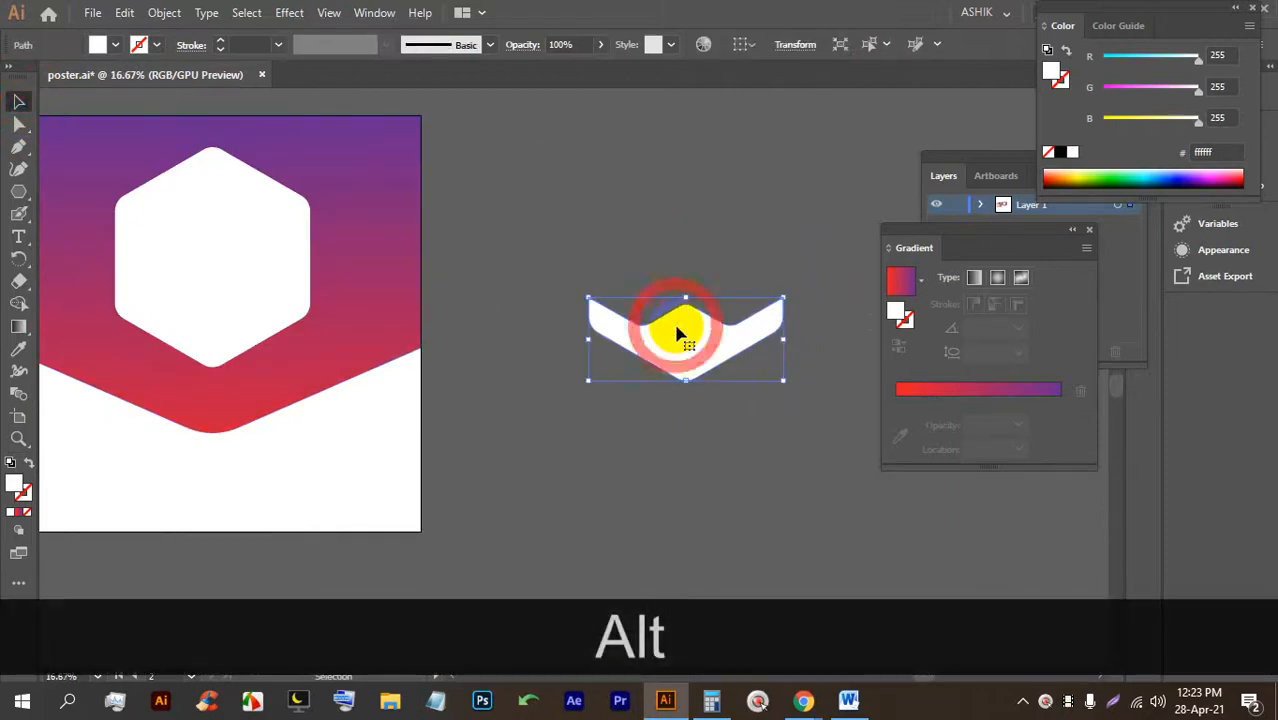
click(118, 47)
click(76, 80)
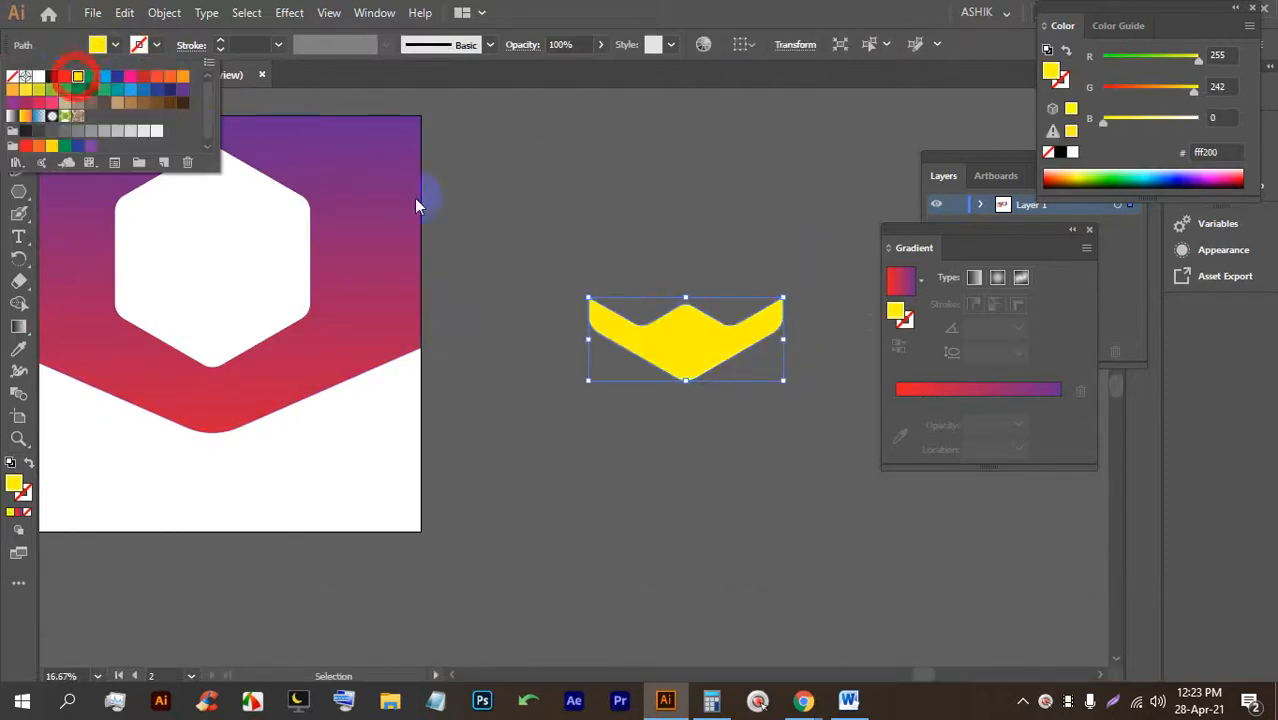
click(613, 222)
Move the yellow chevron across the lower edge of the white hexagon.
drag(681, 364, 209, 348)
click(511, 338)
scroll(123, 320, up, 3)
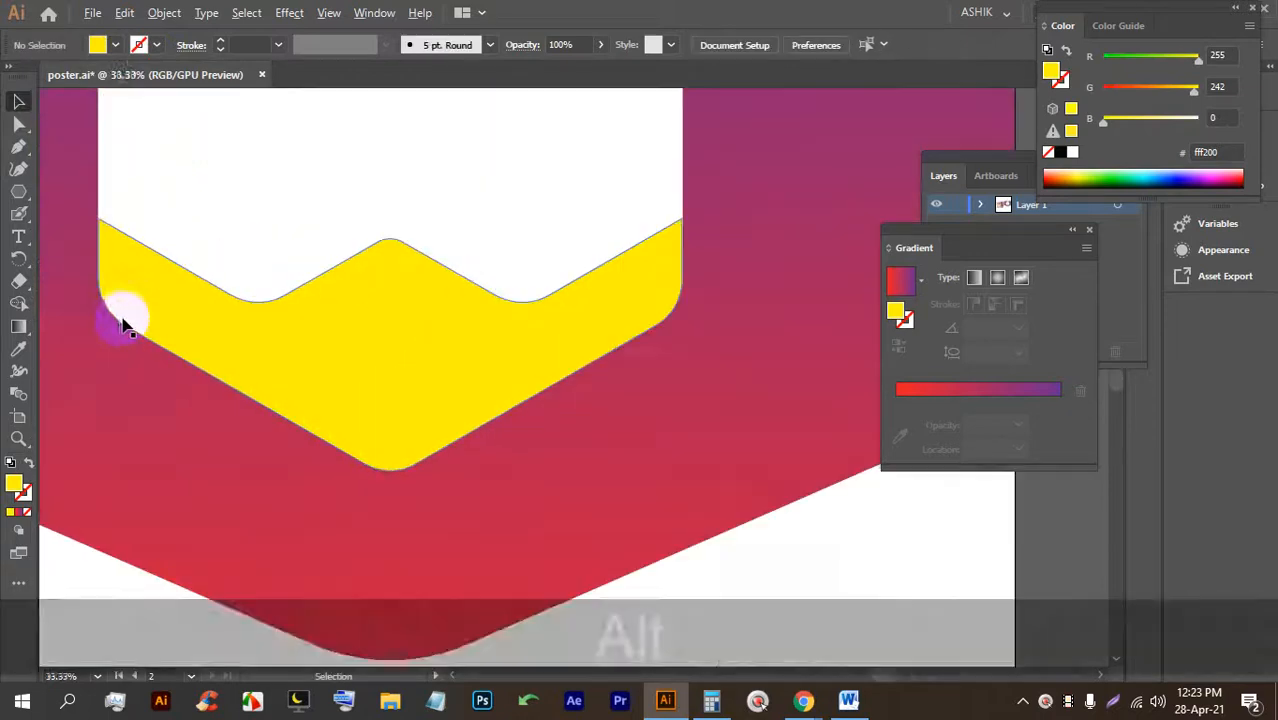
scroll(542, 357, up, 4)
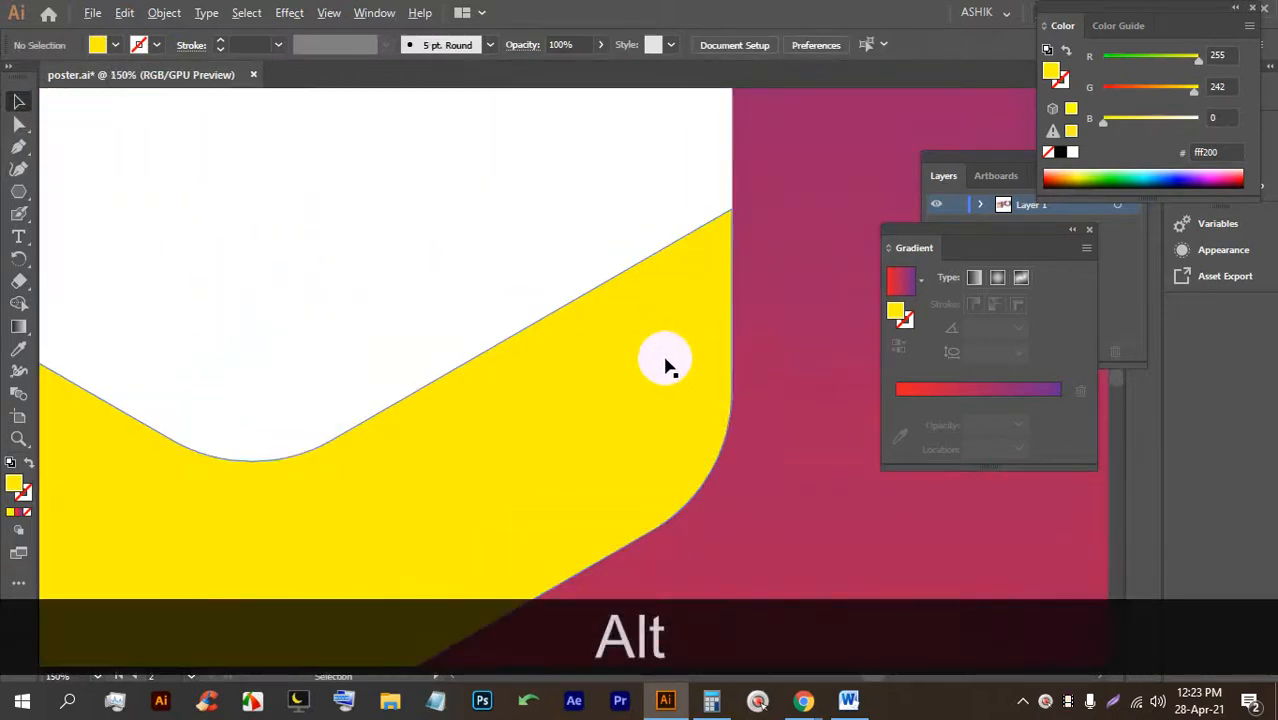
scroll(727, 248, down, 5)
drag(681, 257, 522, 379)
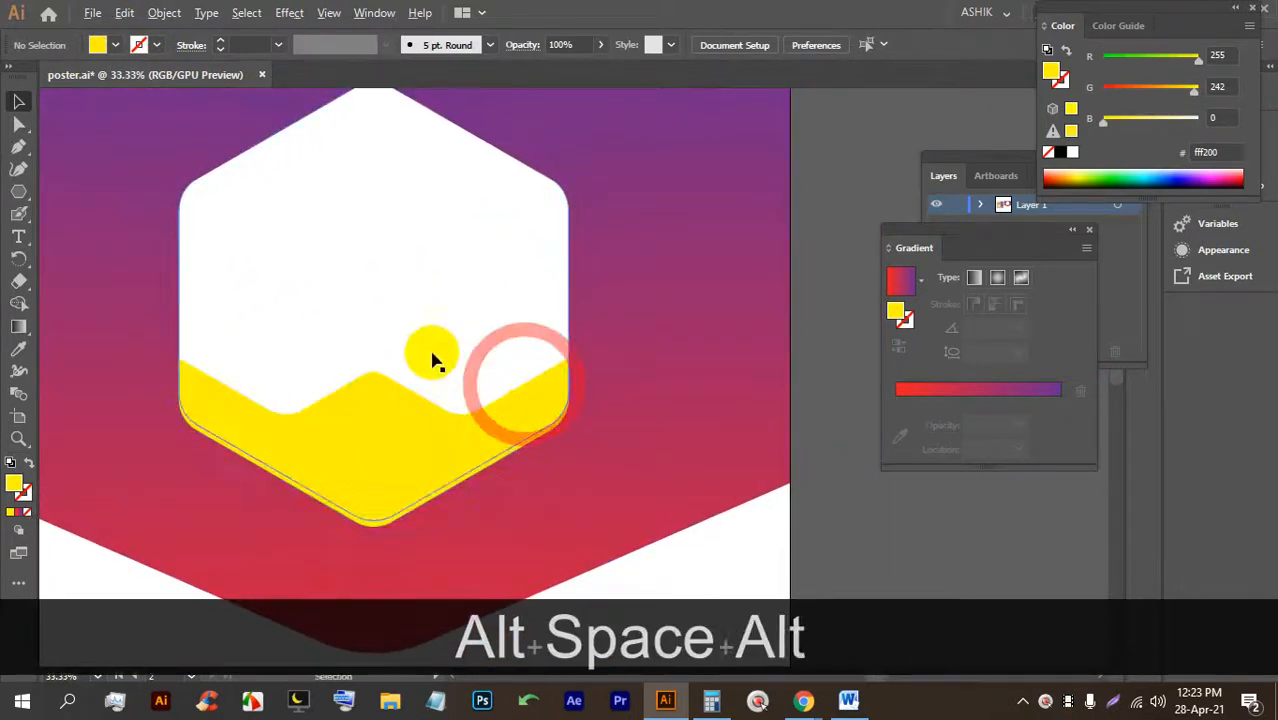
scroll(430, 355, down, 2)
Save poster.ai and check the yellow chevron's placement.
key(ctrl)
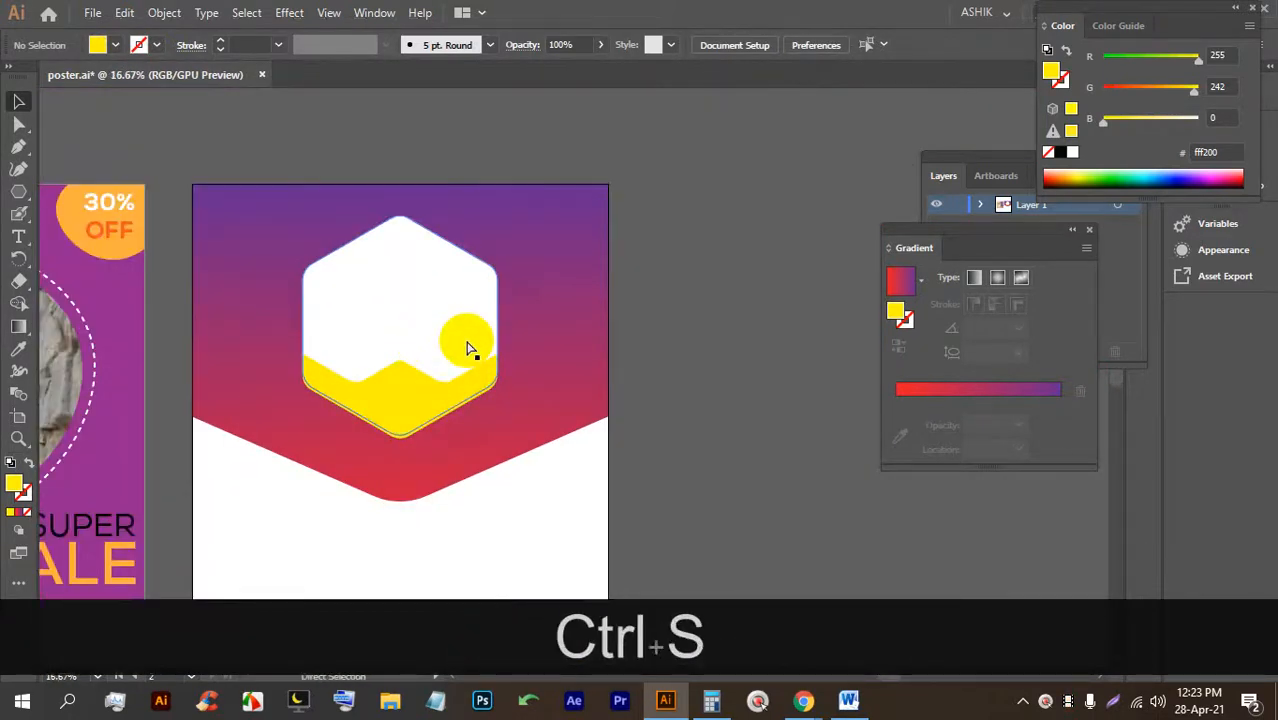
scroll(471, 427, up, 2)
click(328, 380)
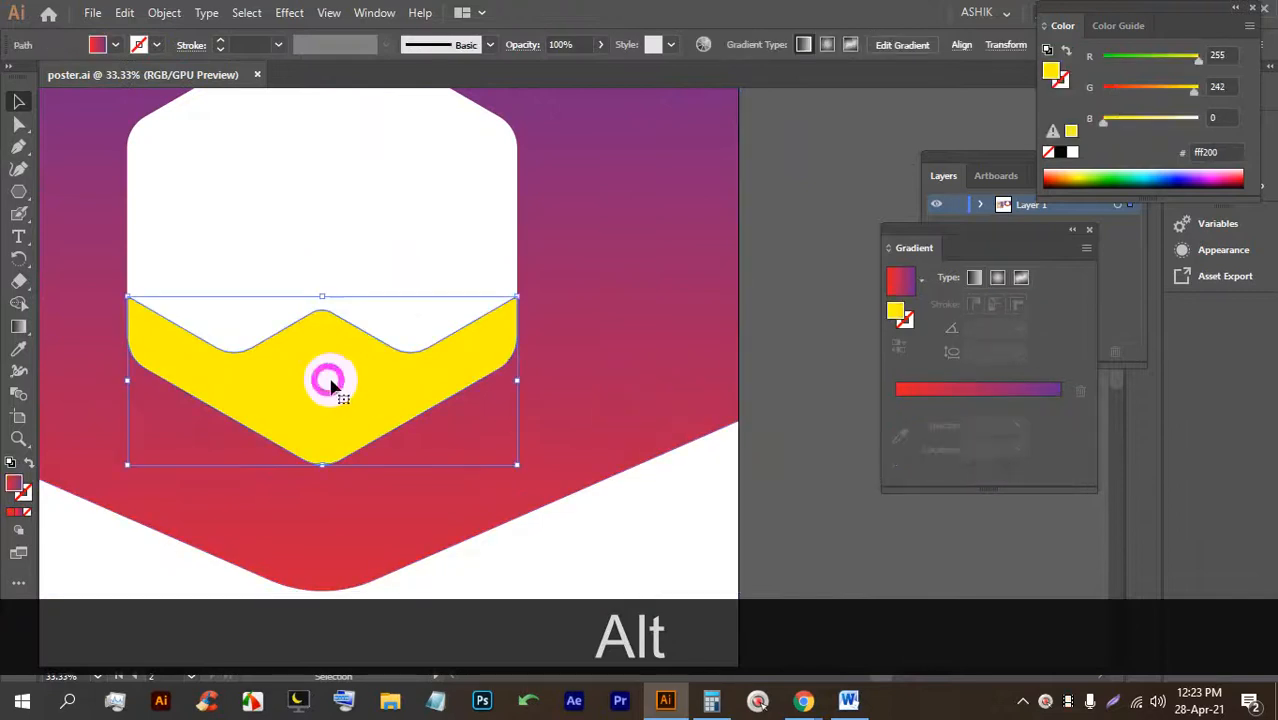
scroll(330, 395, up, 1)
scroll(400, 390, down, 3)
click(538, 366)
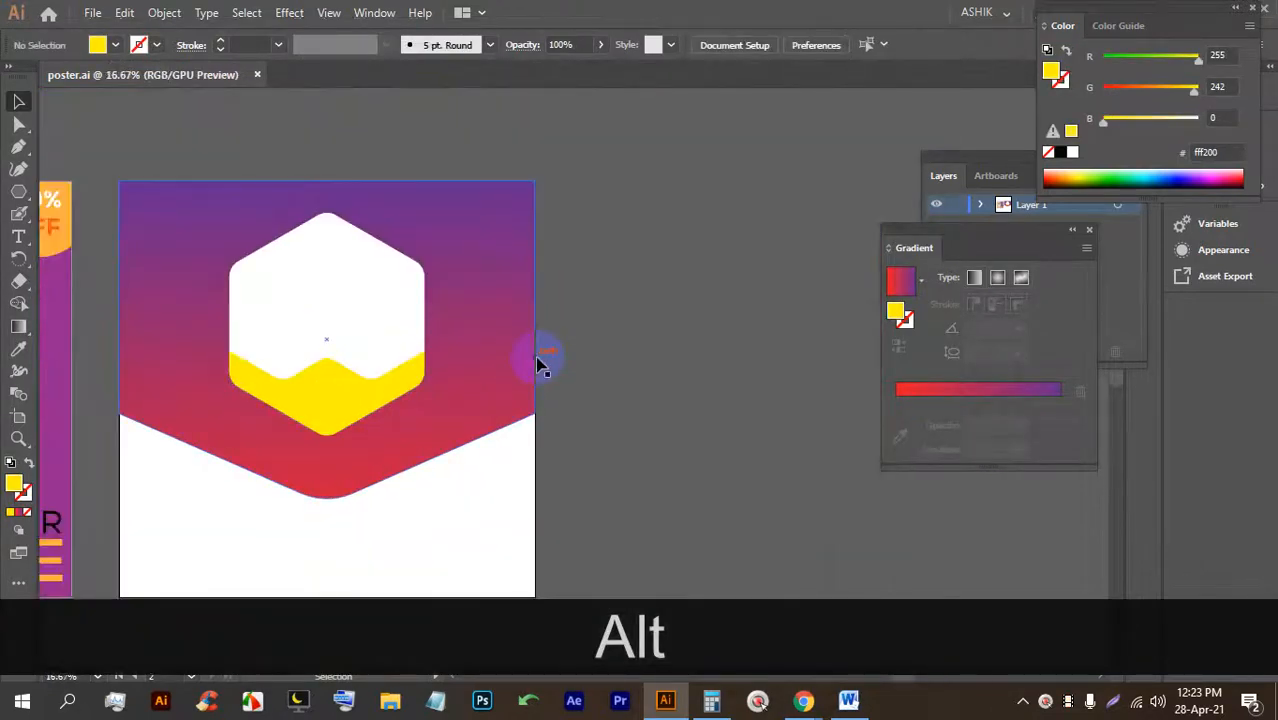
scroll(448, 268, down, 1)
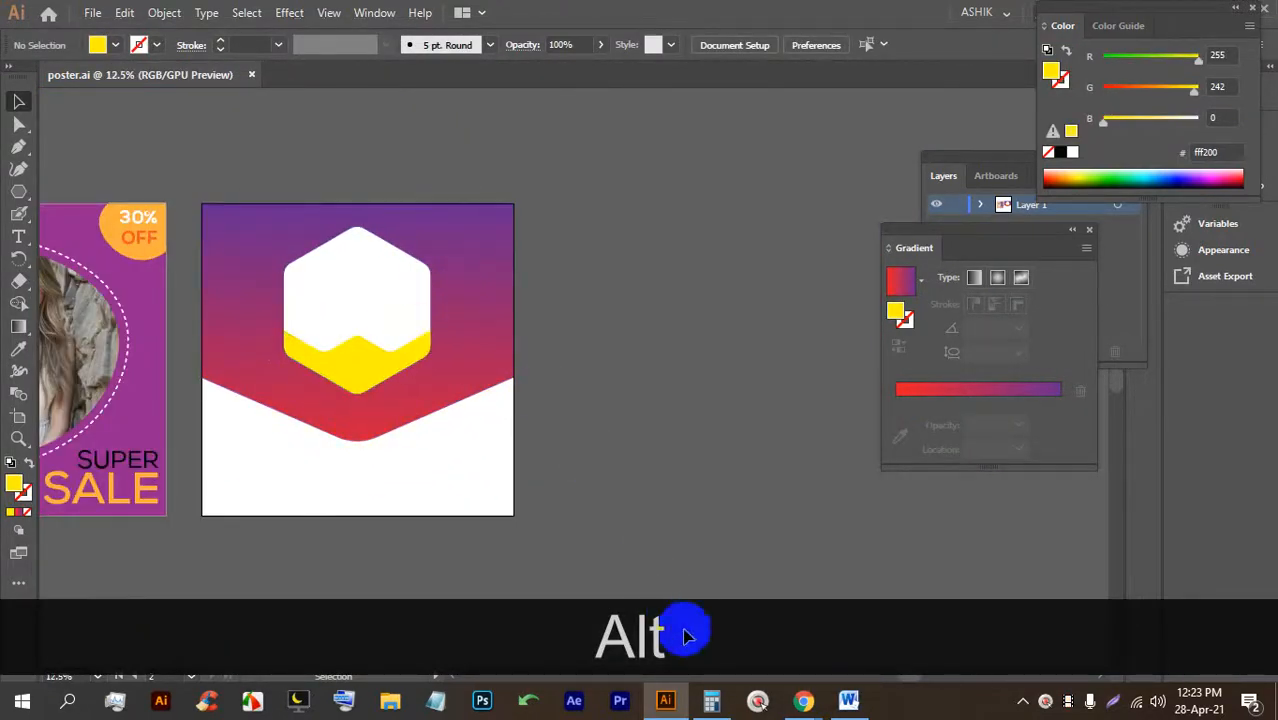
In Chrome, copy the search term 'fashion' and run it on the Imagesbazaar site.
click(800, 705)
click(700, 555)
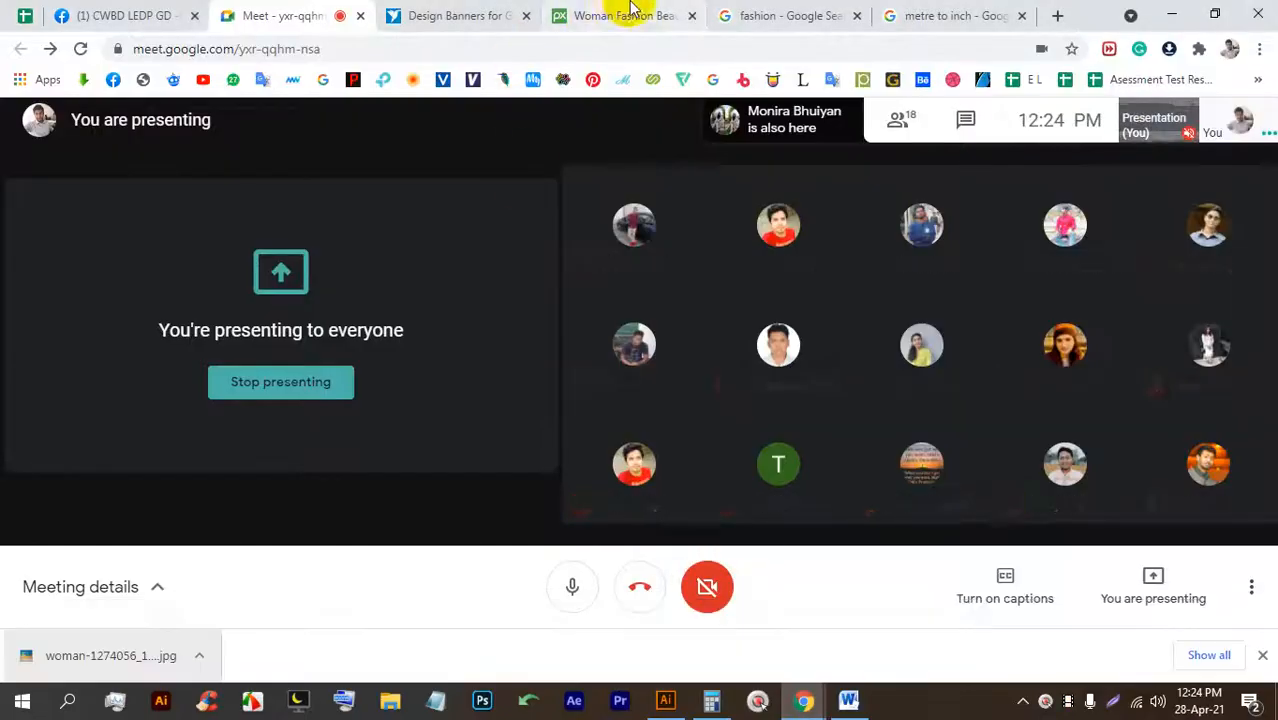
click(622, 15)
scroll(497, 200, up, 1)
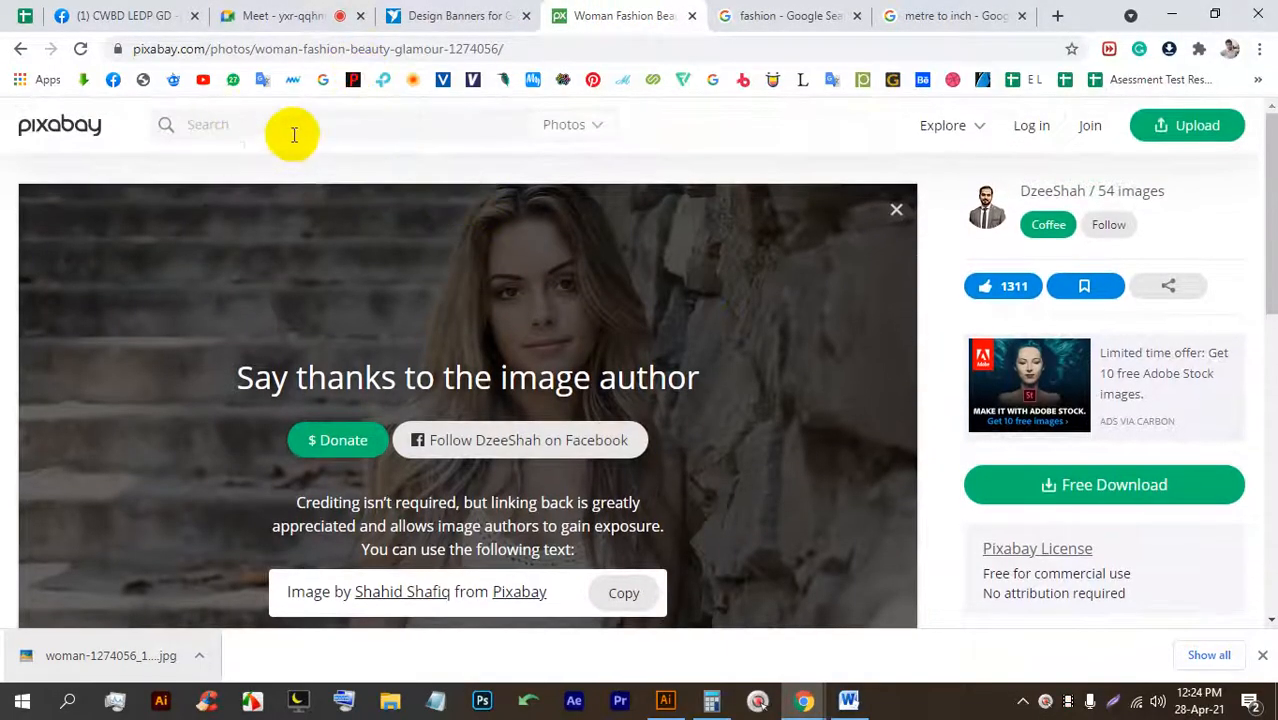
click(790, 15)
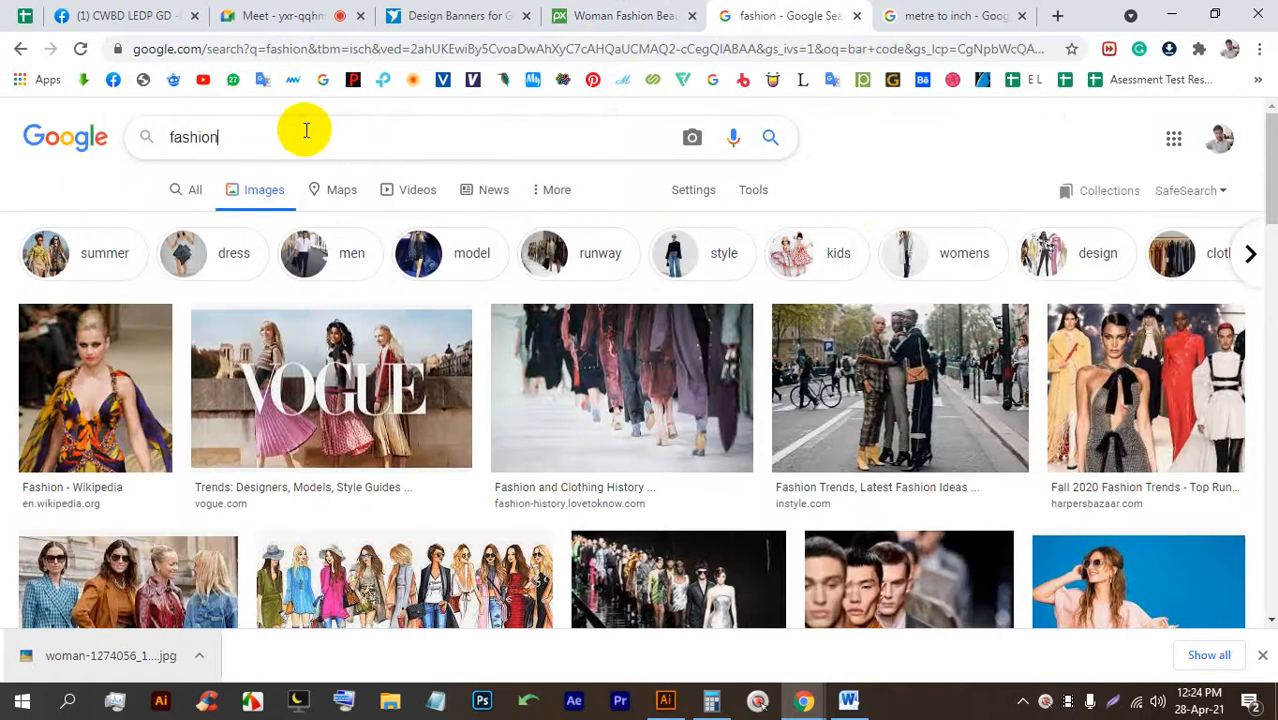
drag(306, 130, 120, 131)
key(ctrl+c)
click(479, 48)
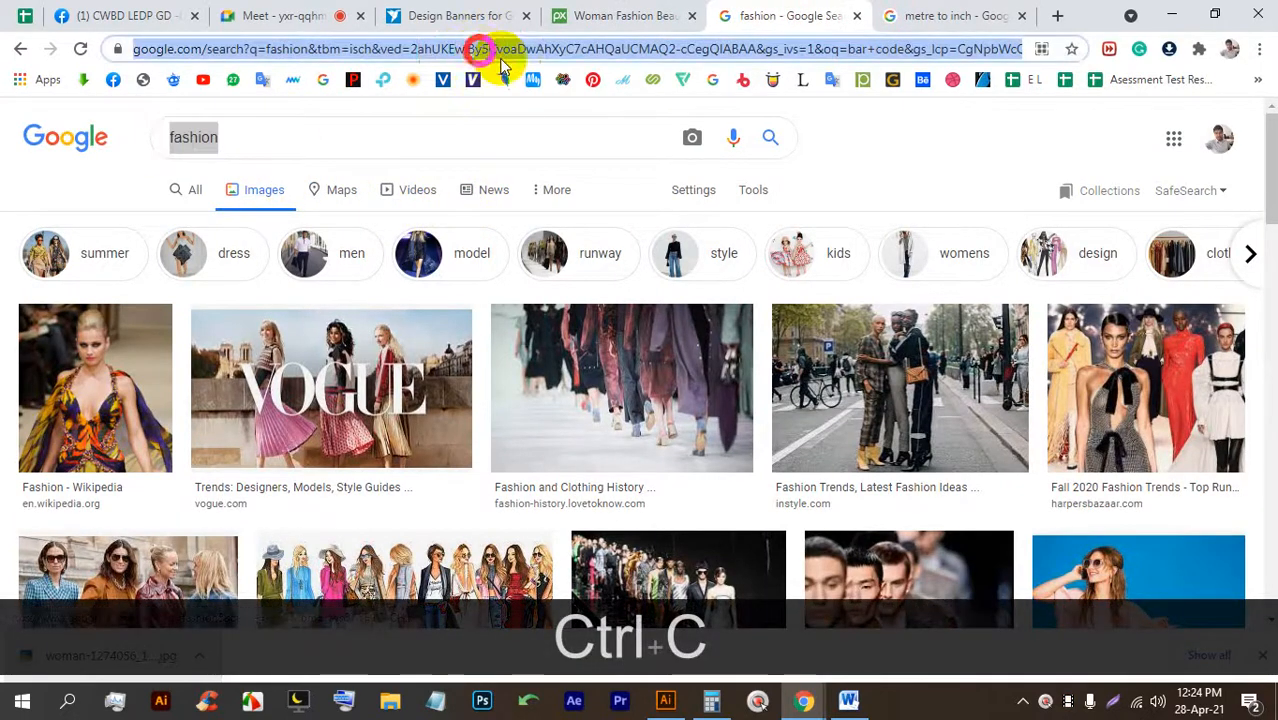
text(im)
key(Return)
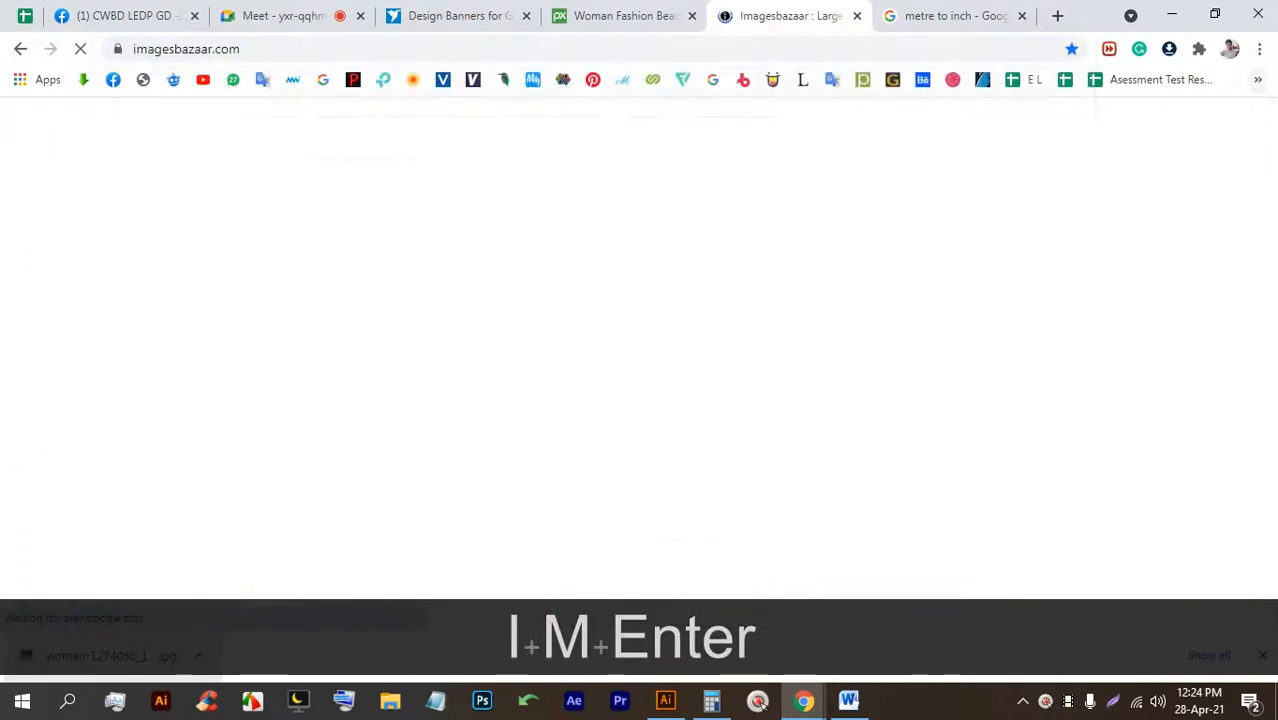
key(ctrl+v)
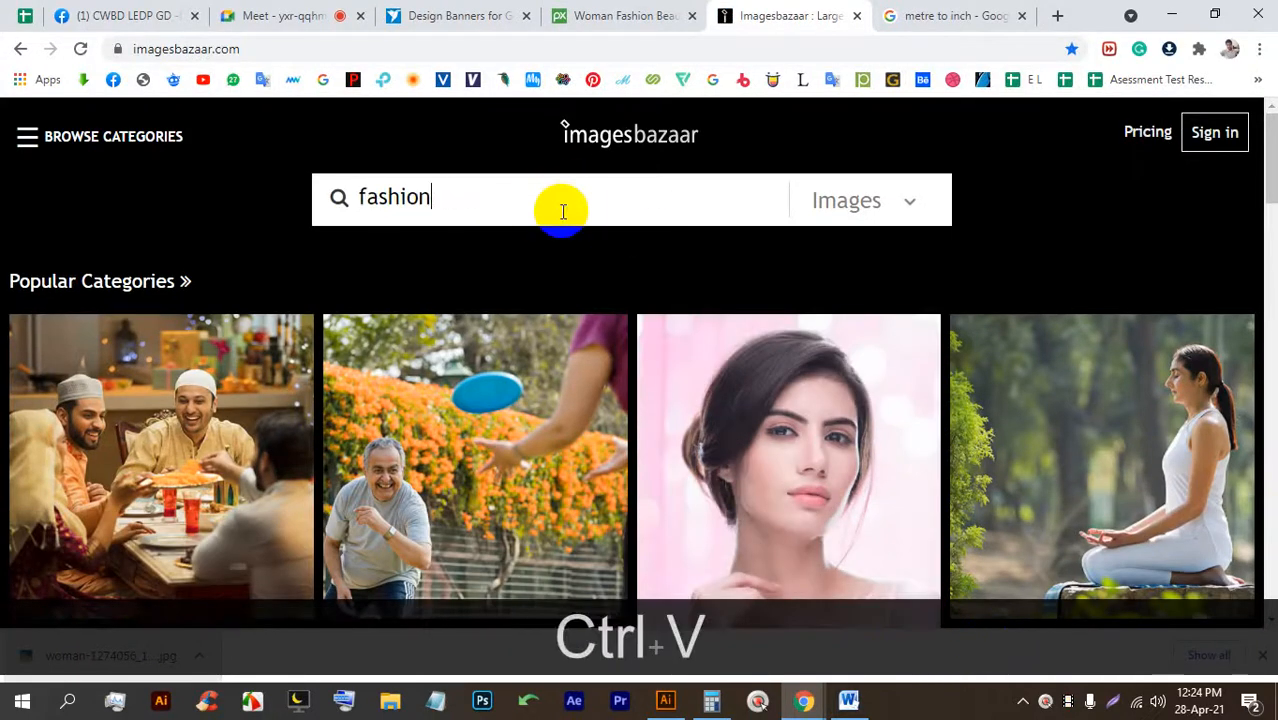
key(Return)
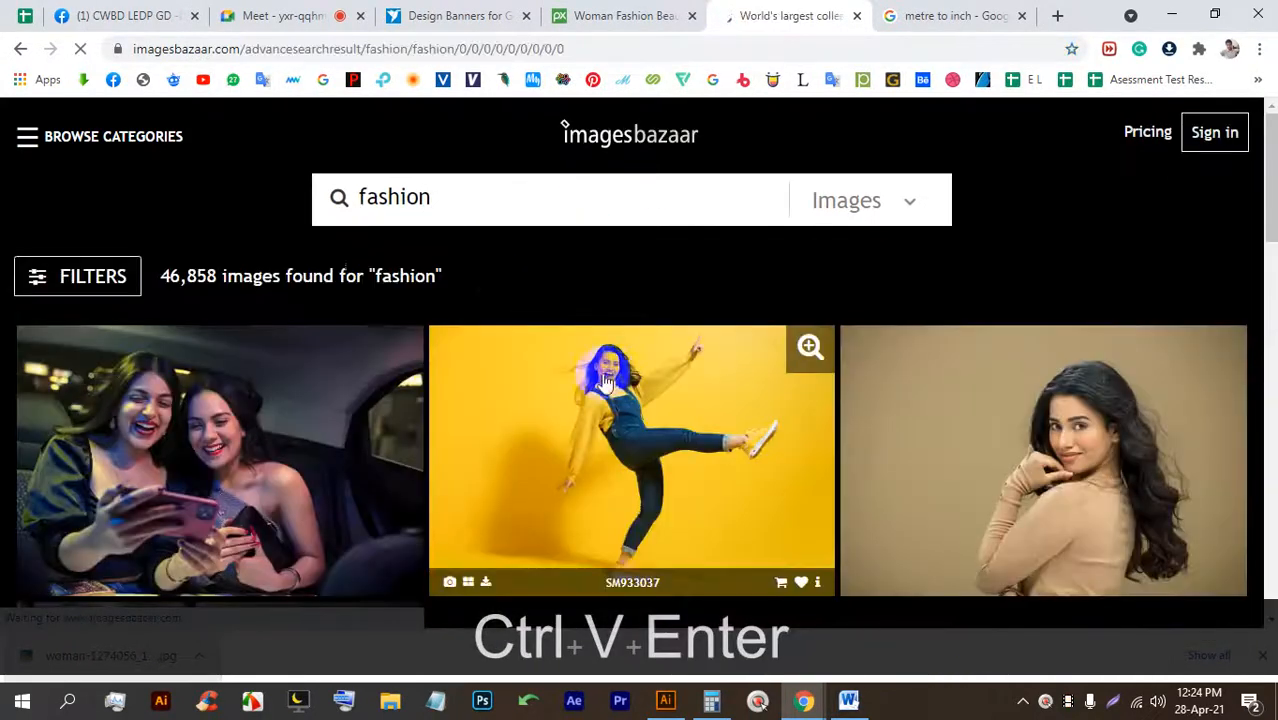
Scroll through the Imagesbazaar fashion results to find the smiling woman in a pink top.
scroll(542, 400, down, 5)
scroll(628, 286, down, 7)
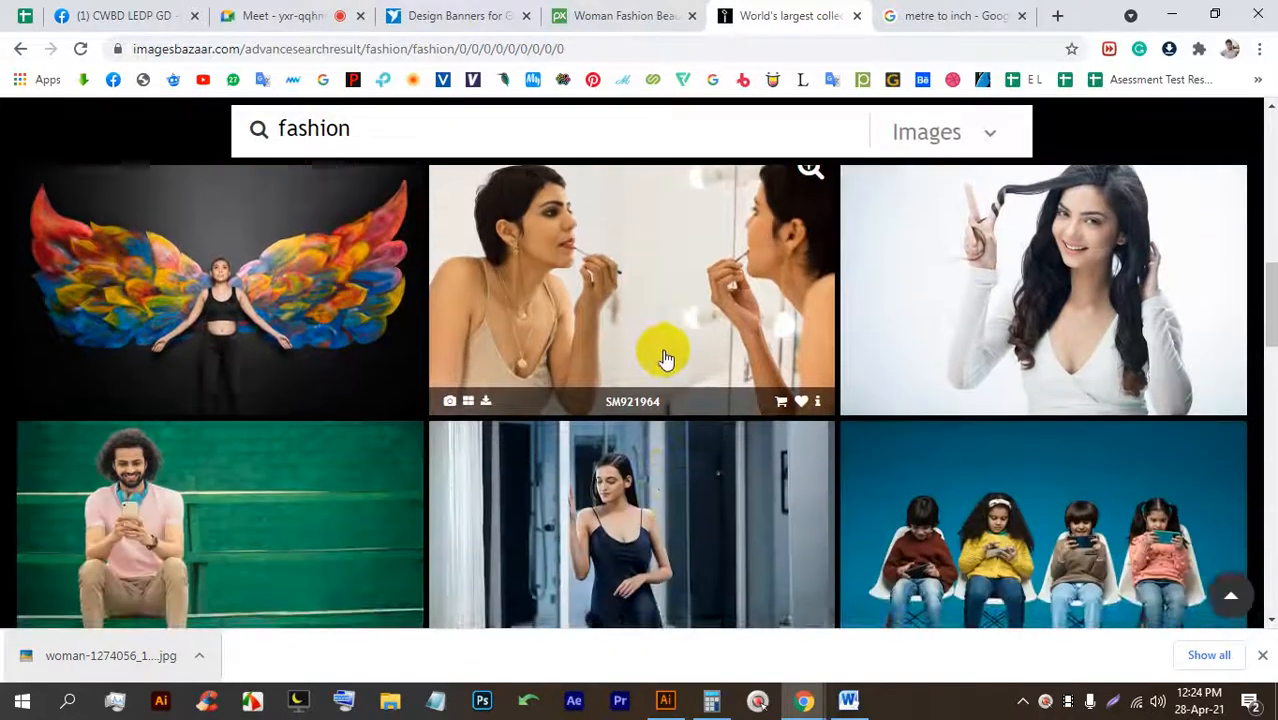
scroll(580, 355, down, 10)
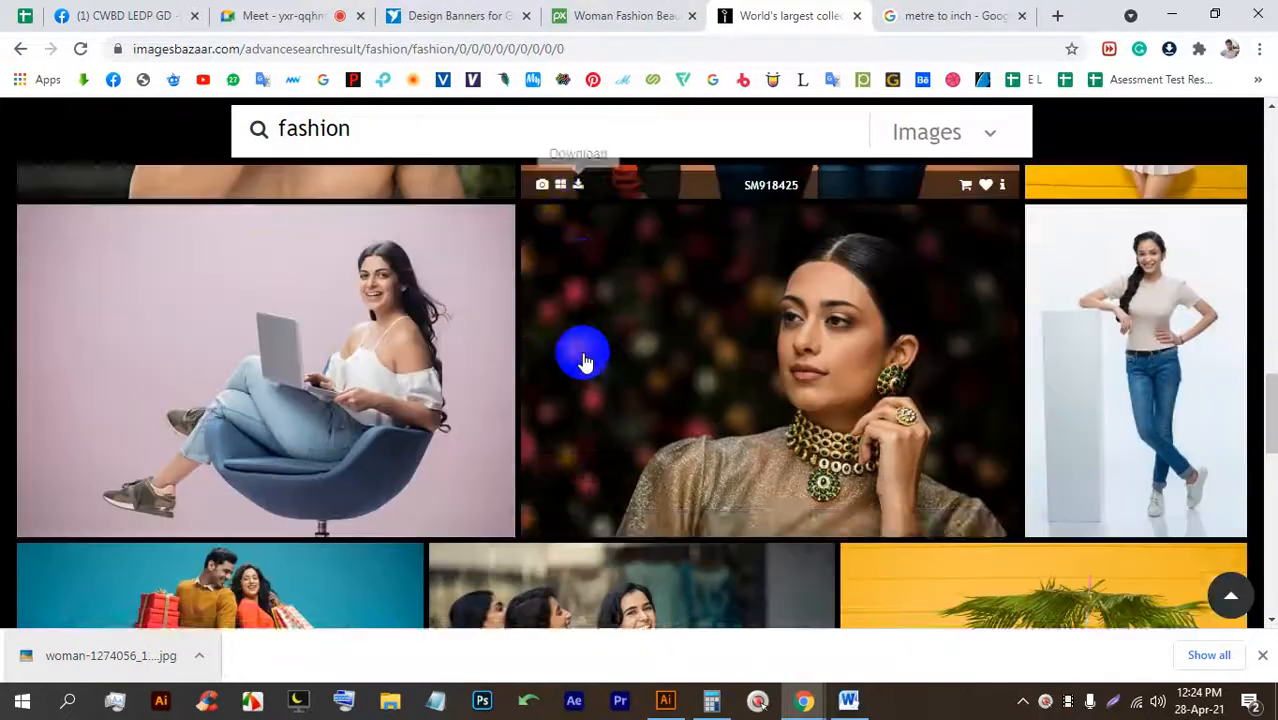
scroll(591, 363, down, 1)
scroll(700, 340, up, 1)
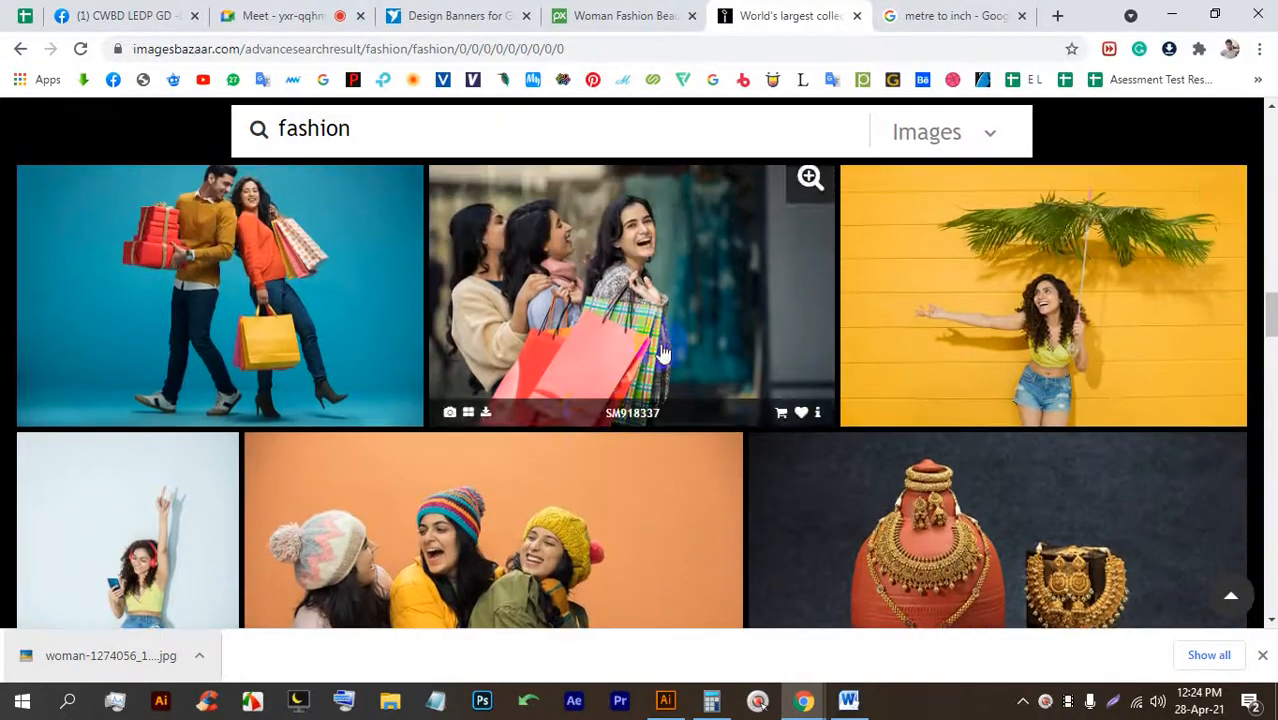
scroll(951, 300, down, 3)
scroll(765, 285, down, 2)
scroll(650, 360, up, 2)
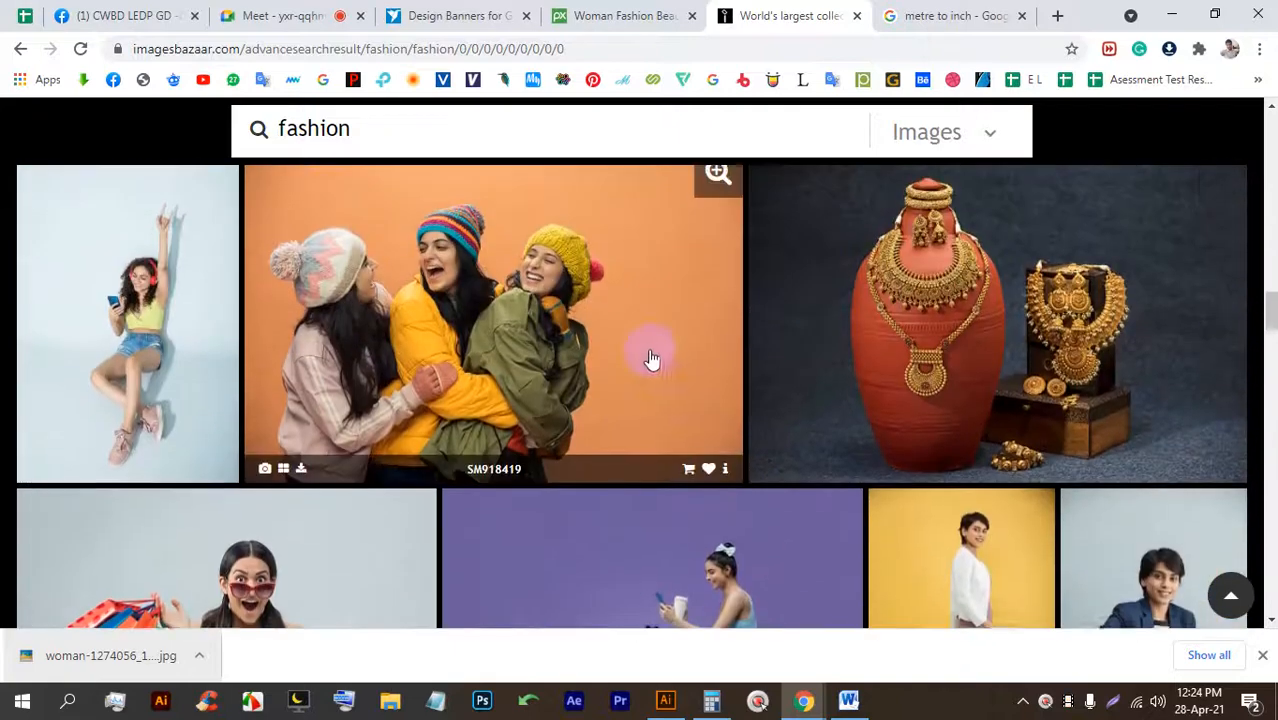
scroll(679, 355, down, 3)
scroll(679, 355, down, 6)
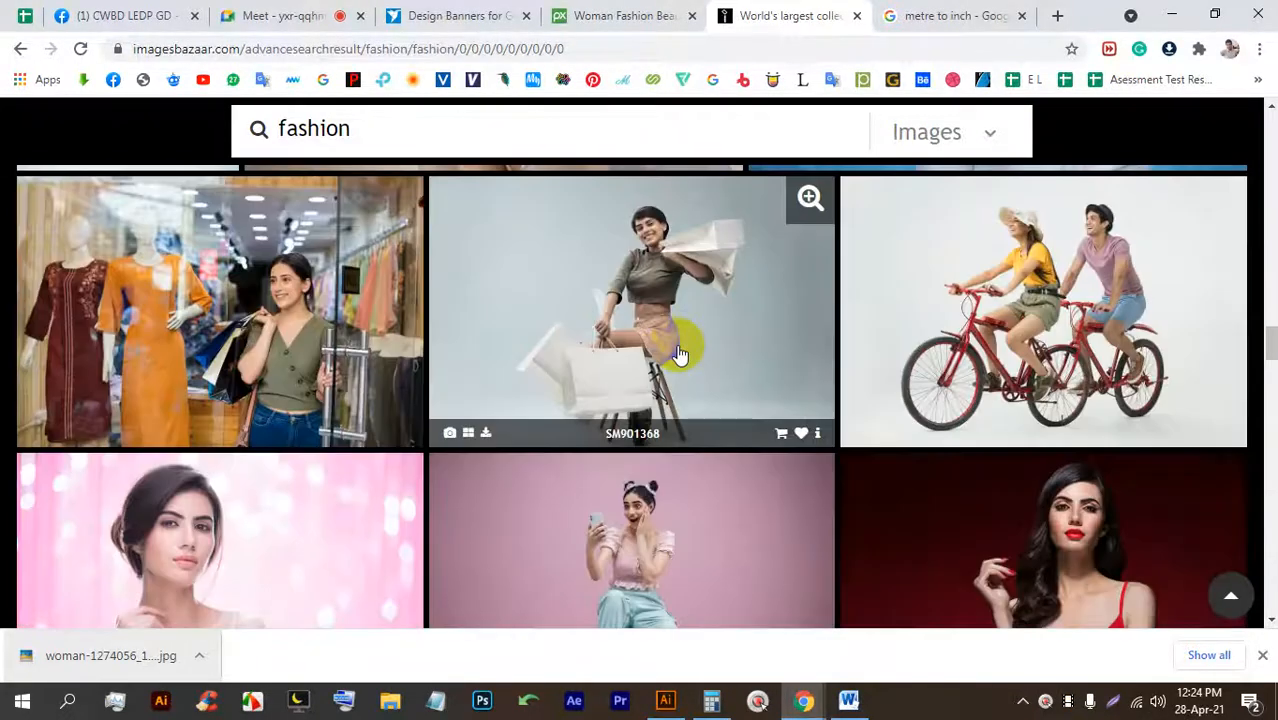
scroll(679, 346, up, 3)
scroll(679, 346, down, 8)
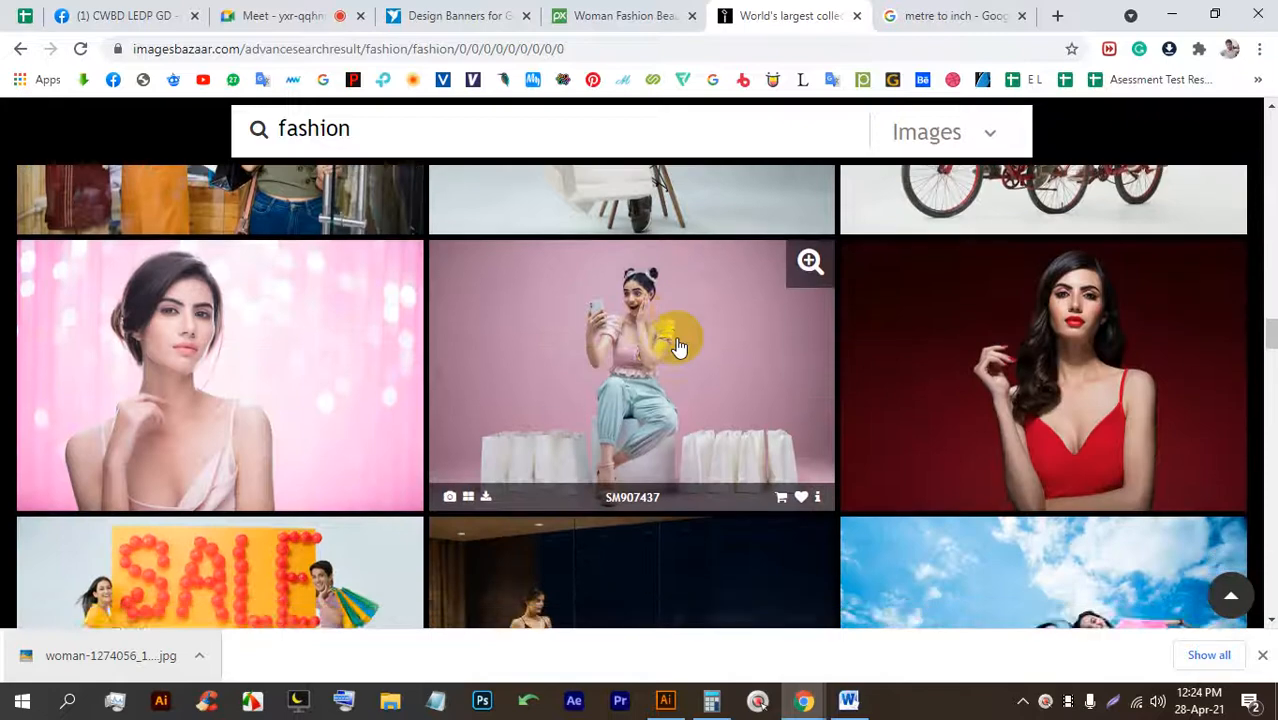
scroll(676, 345, down, 6)
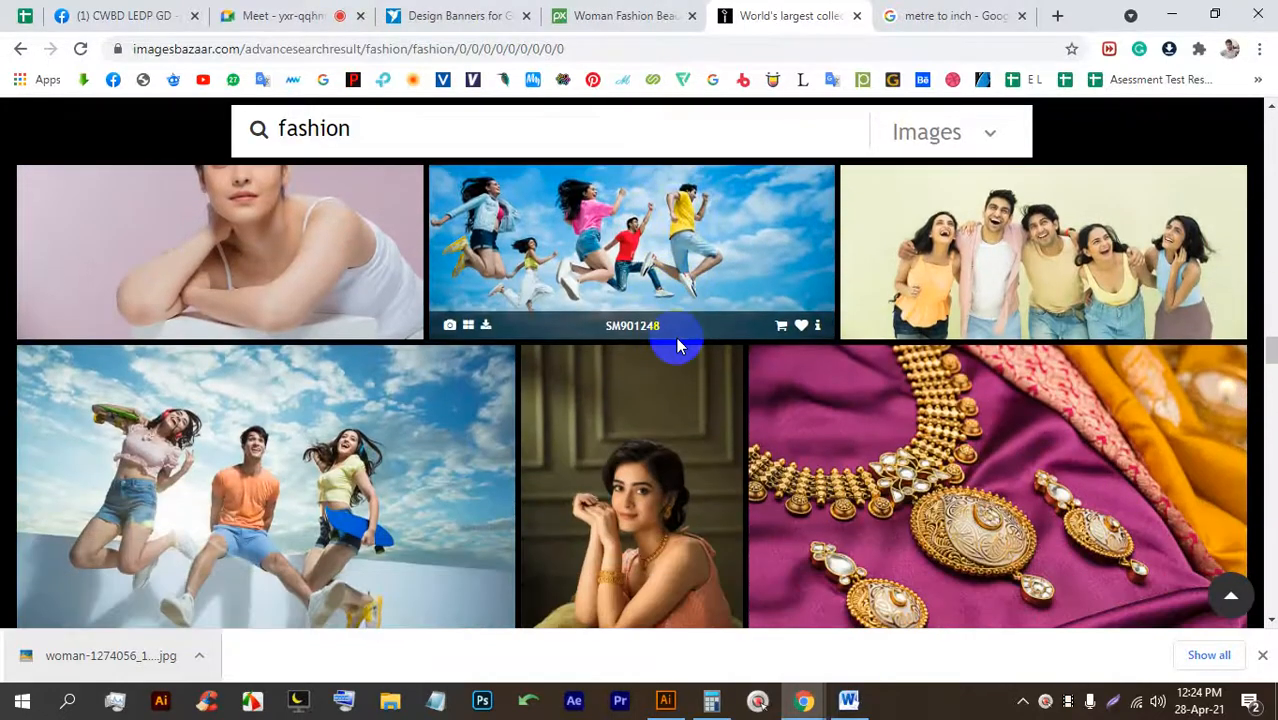
scroll(676, 345, down, 2)
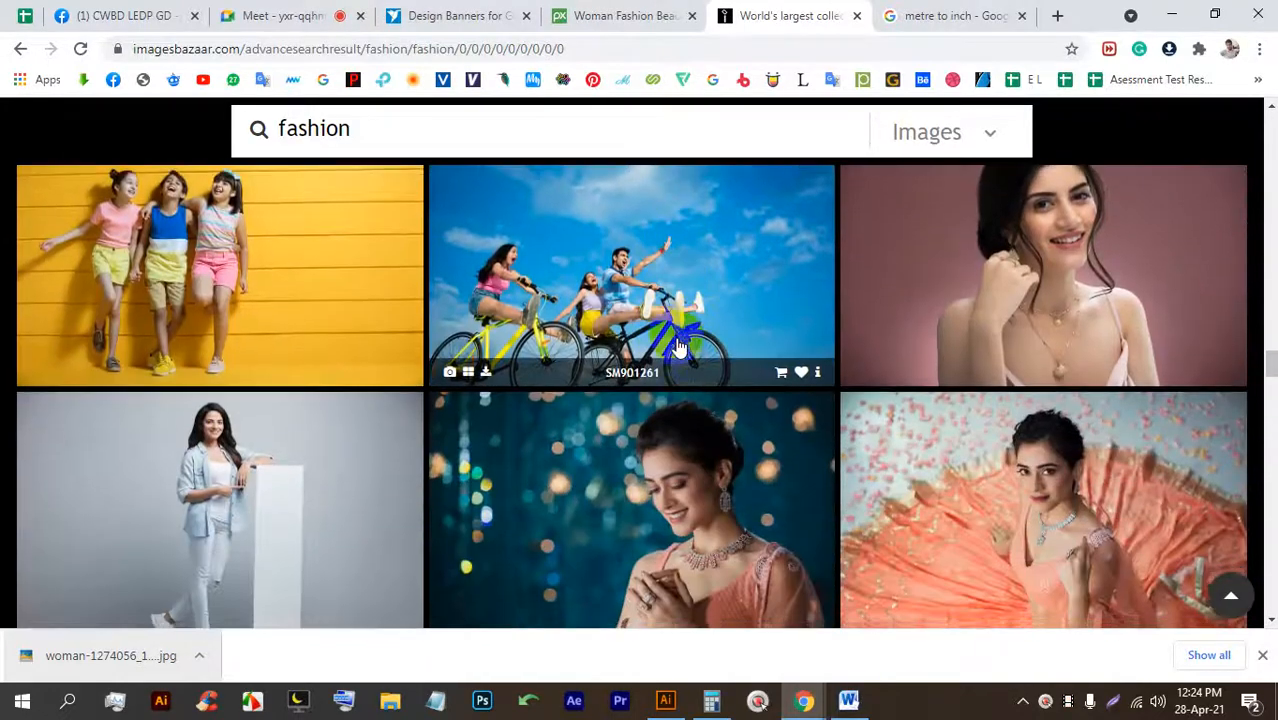
scroll(676, 345, down, 1)
scroll(676, 345, up, 1)
scroll(676, 345, down, 4)
scroll(676, 345, up, 4)
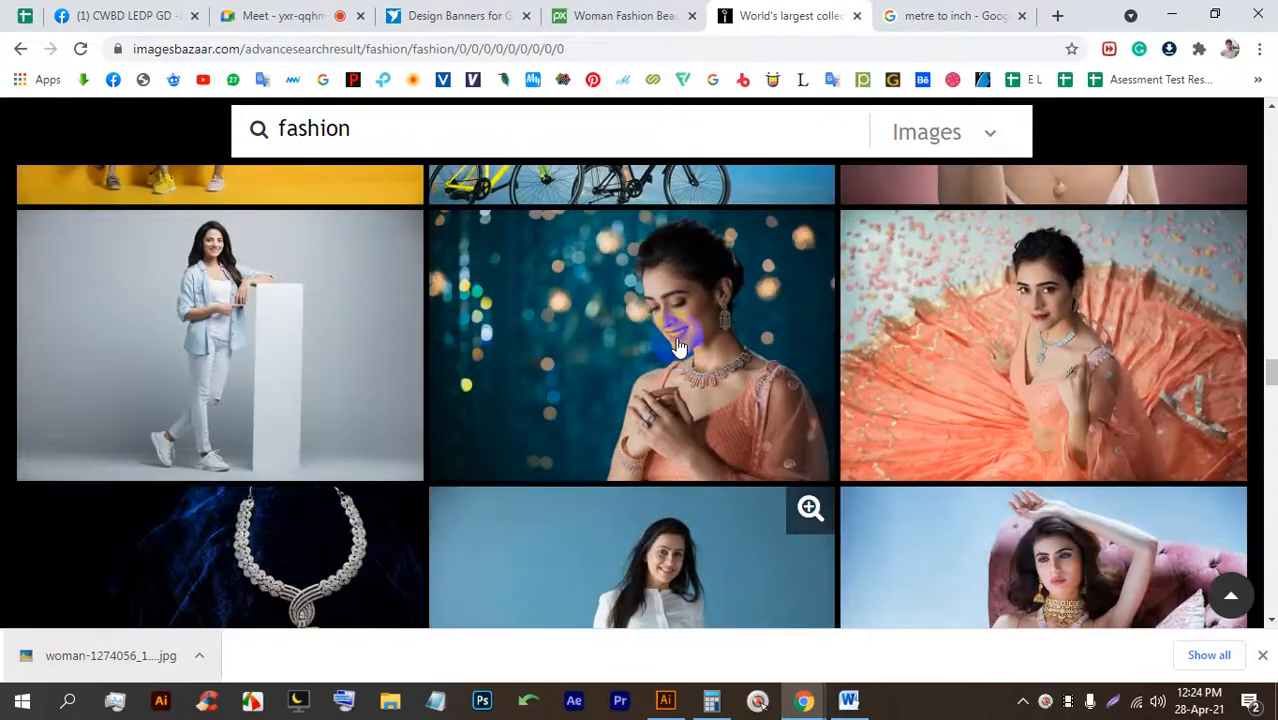
scroll(676, 345, down, 5)
scroll(678, 345, down, 5)
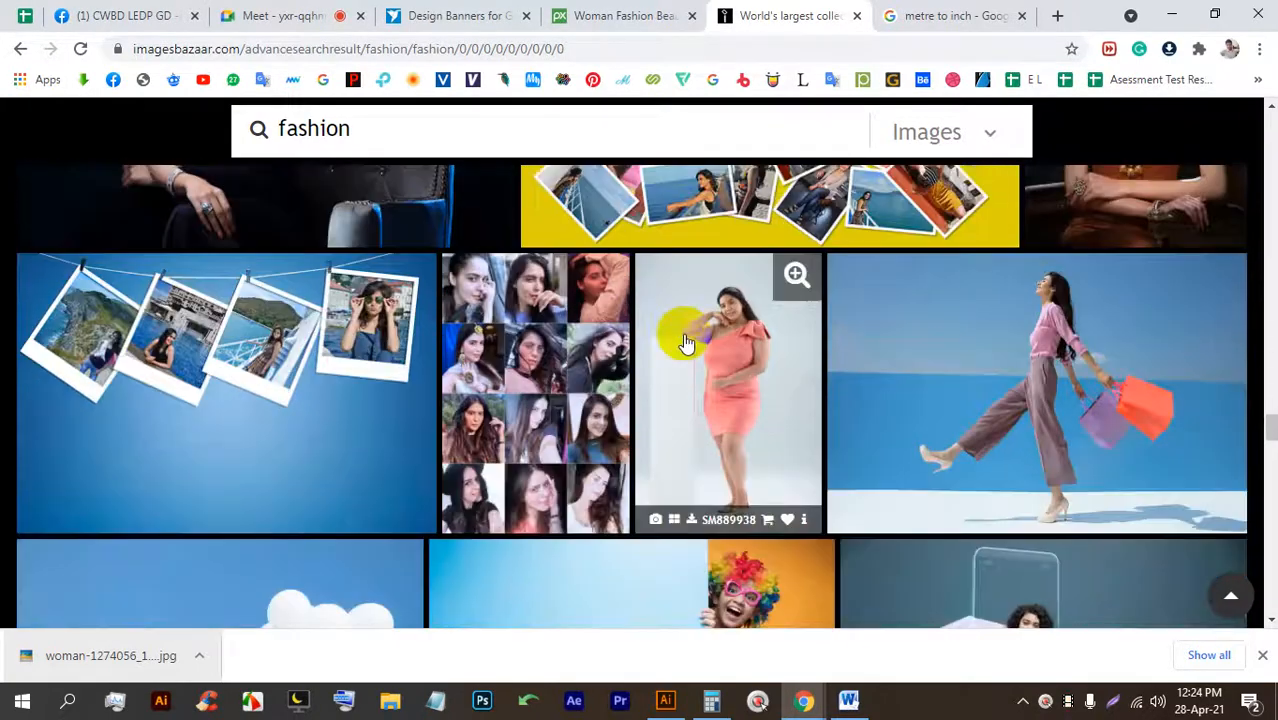
scroll(685, 338, down, 5)
scroll(690, 340, up, 4)
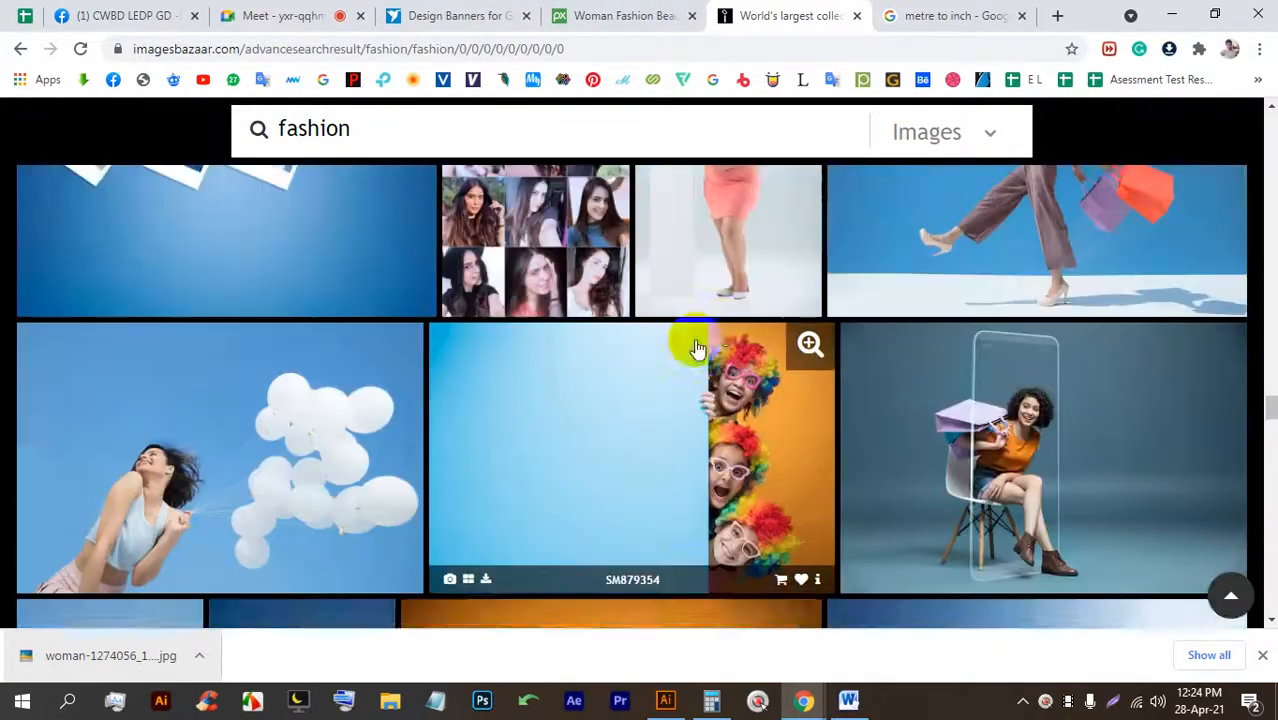
scroll(770, 380, up, 1)
scroll(687, 335, down, 7)
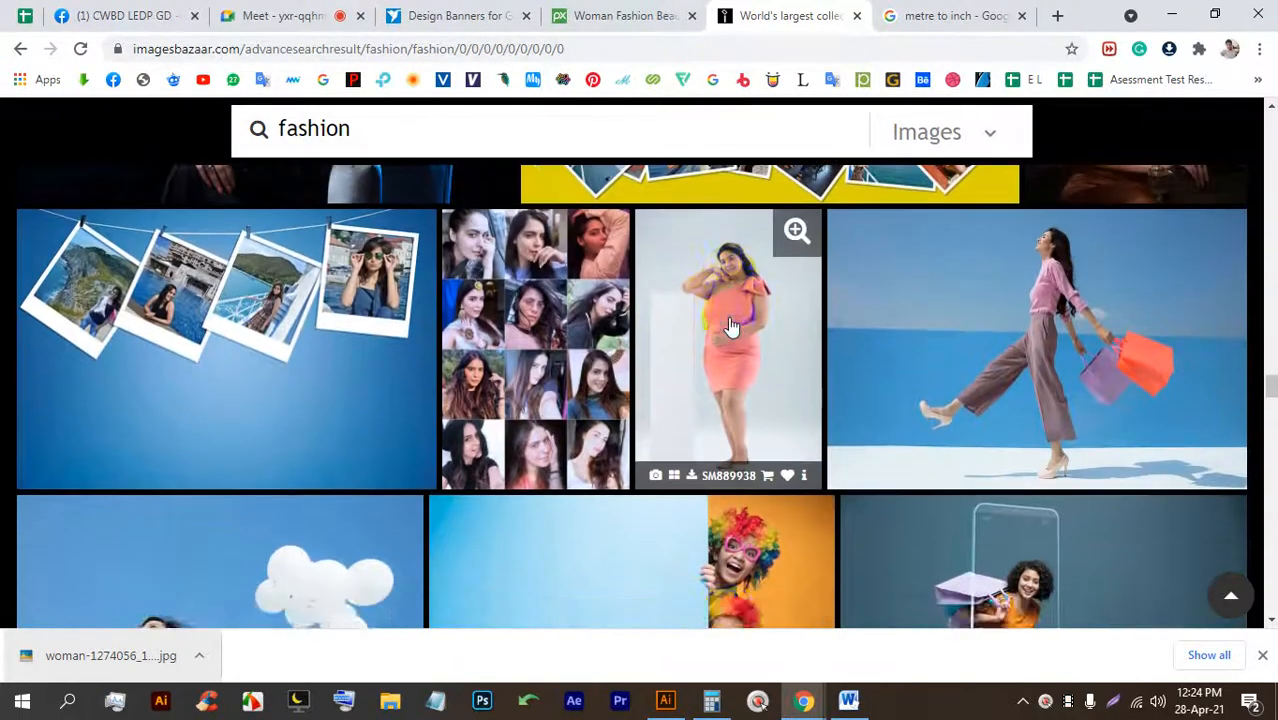
scroll(729, 331, up, 1)
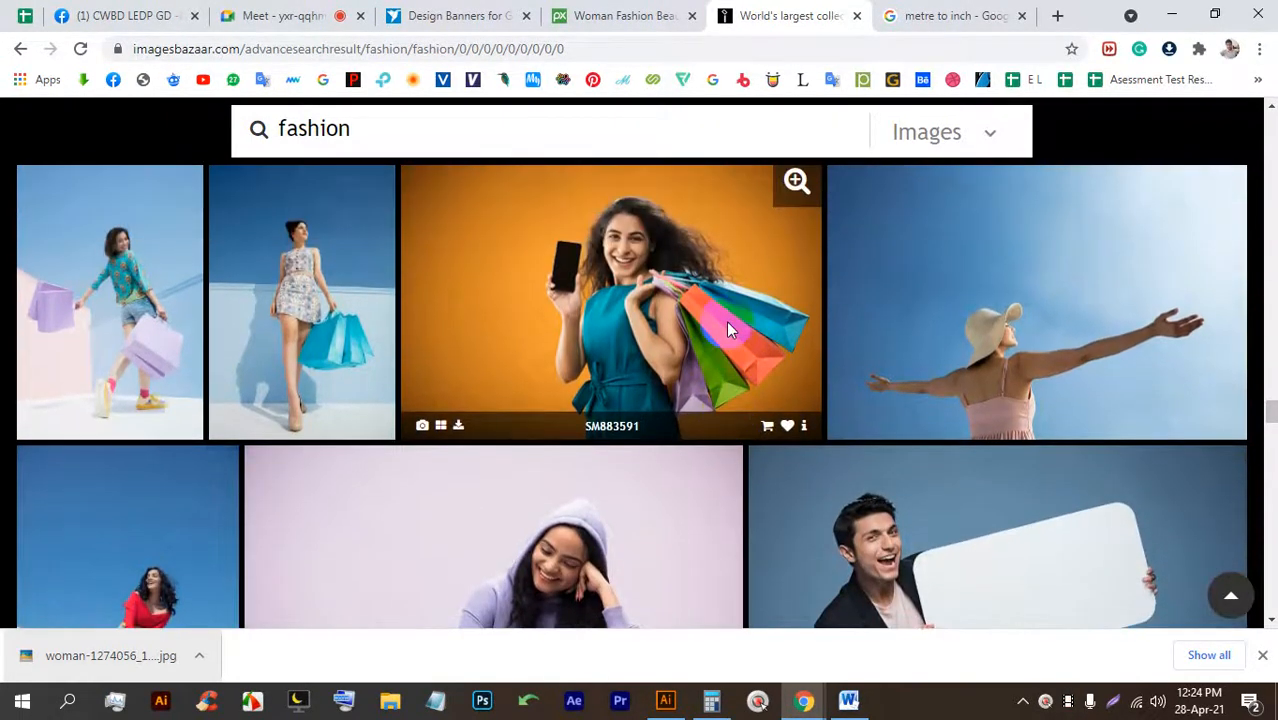
scroll(729, 331, down, 3)
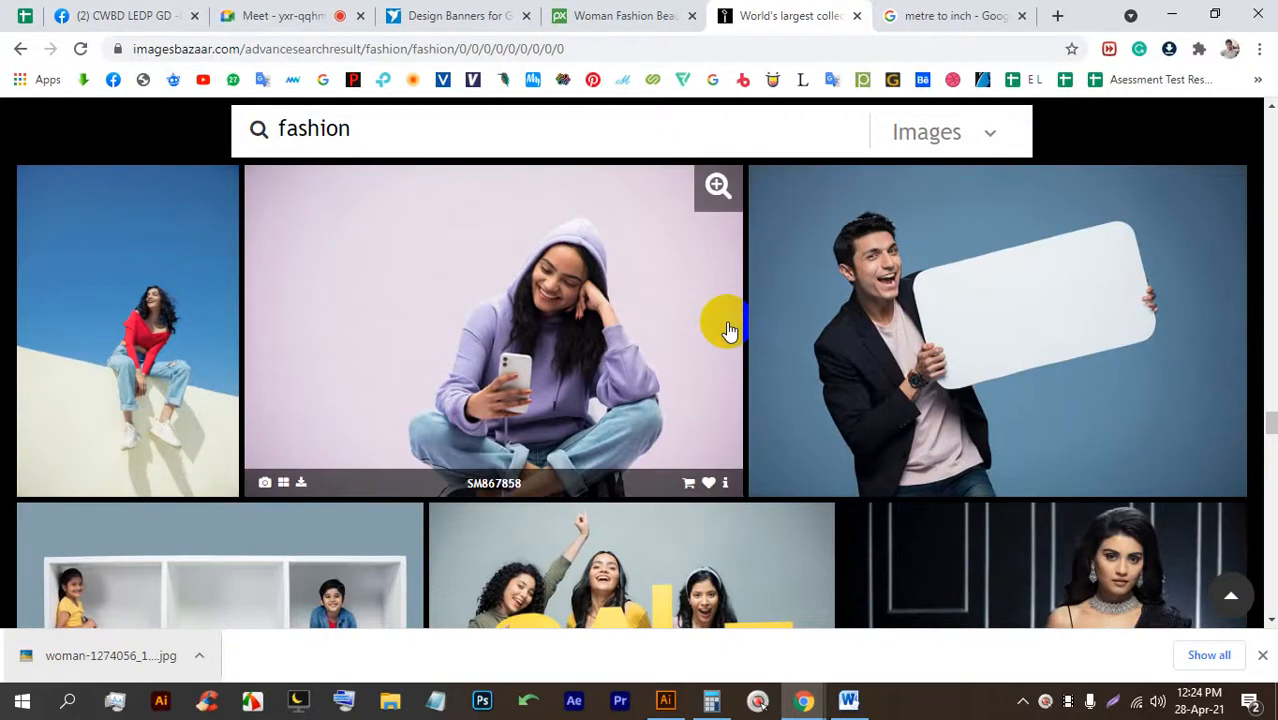
scroll(729, 331, down, 3)
scroll(729, 331, up, 2)
scroll(729, 331, down, 5)
scroll(729, 331, up, 3)
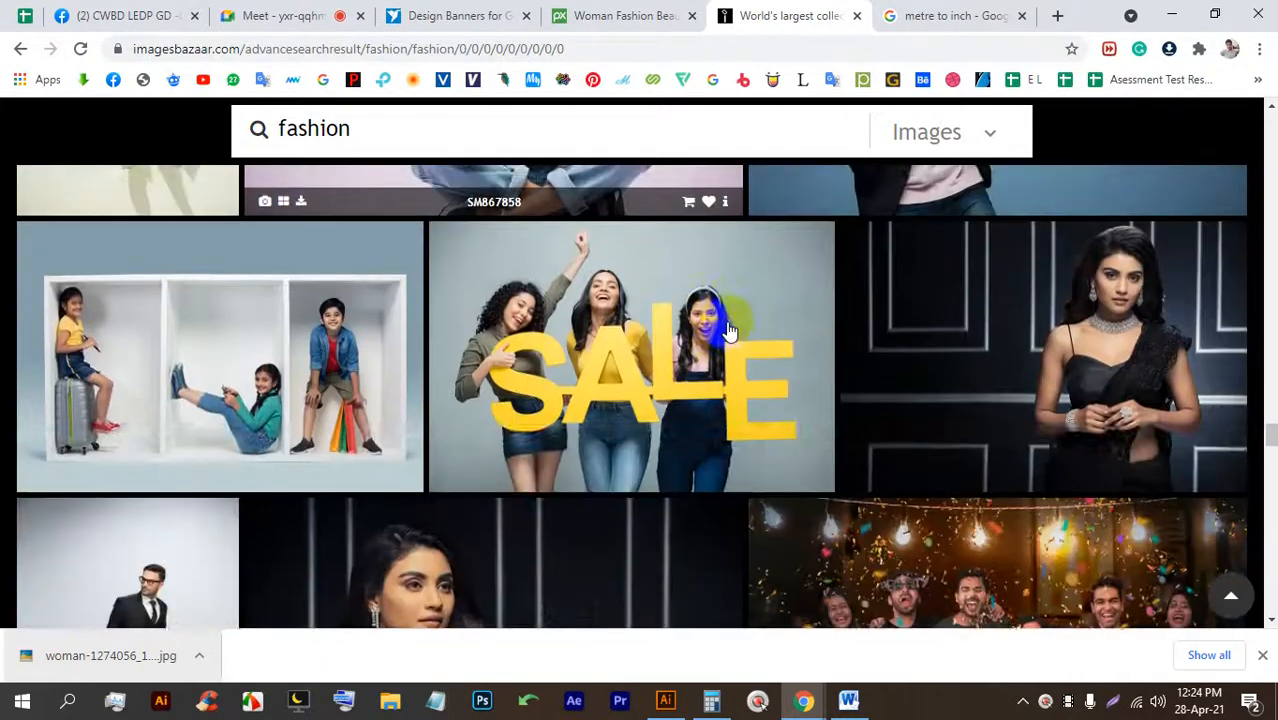
scroll(729, 331, down, 4)
scroll(729, 331, up, 1)
scroll(729, 331, down, 7)
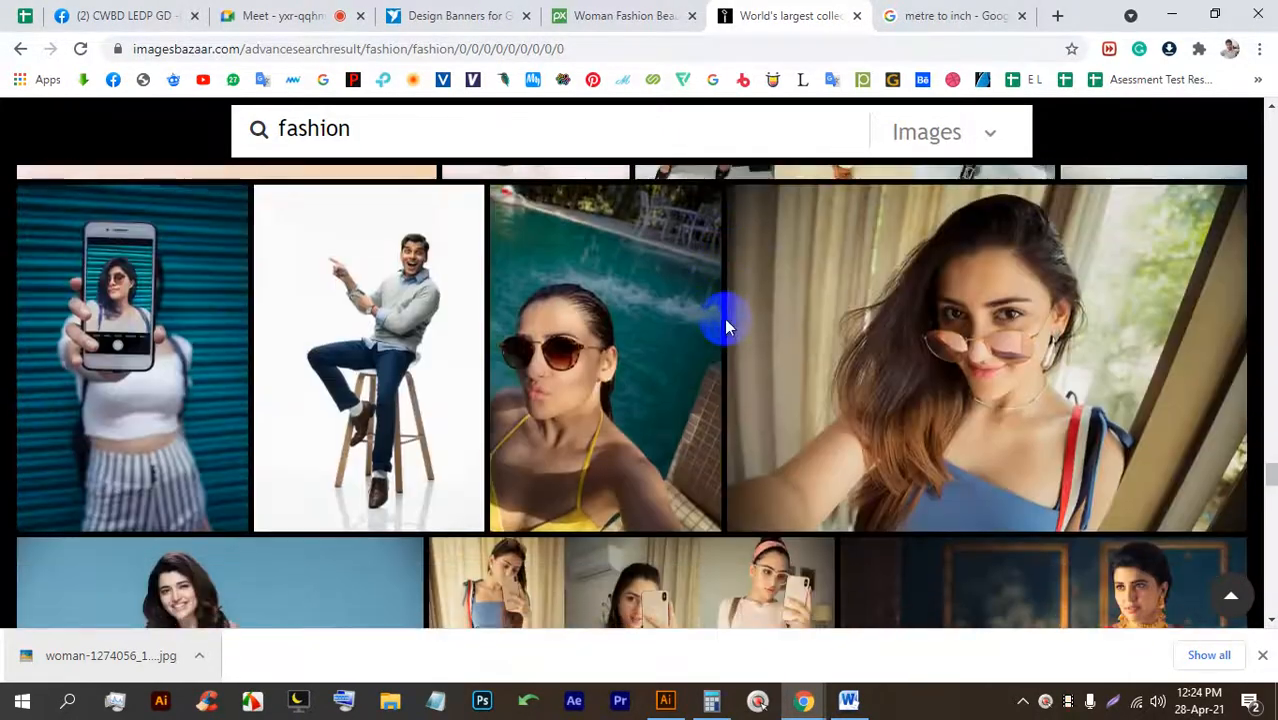
scroll(724, 319, down, 4)
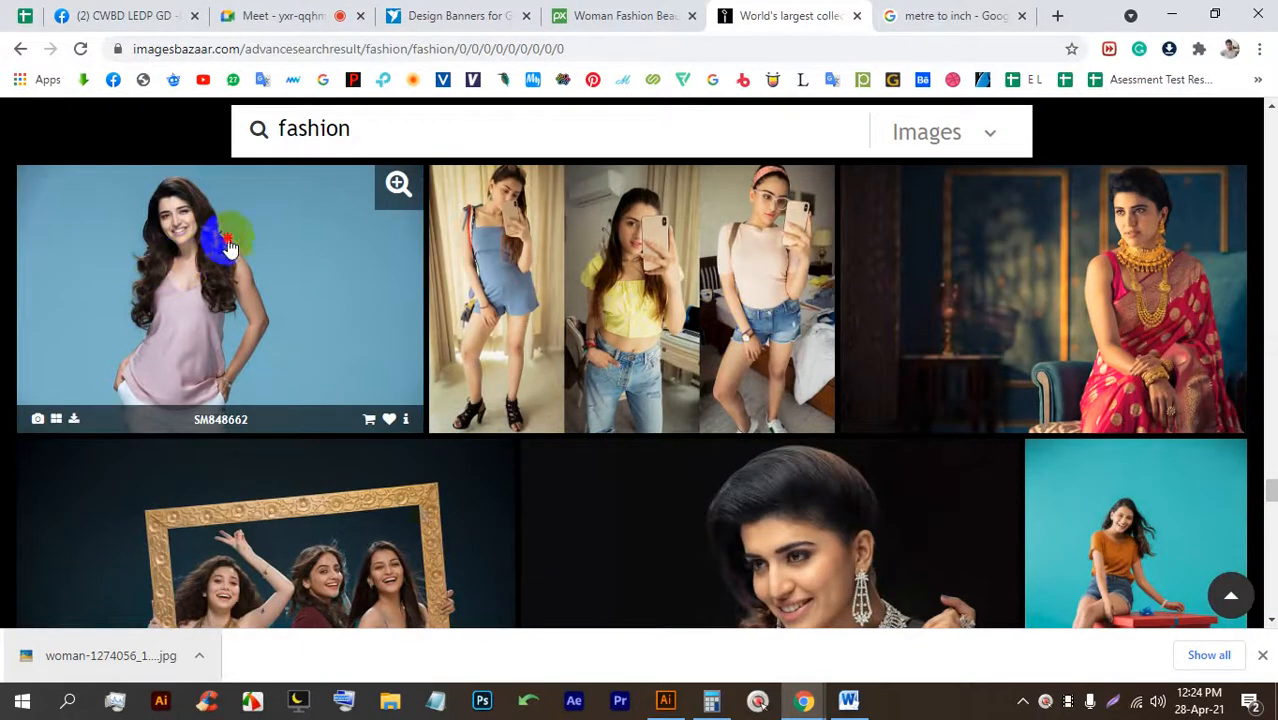
Save the pink-top photo to Downloads as 220-SM848662.jpg.
click(228, 243)
right_click(612, 236)
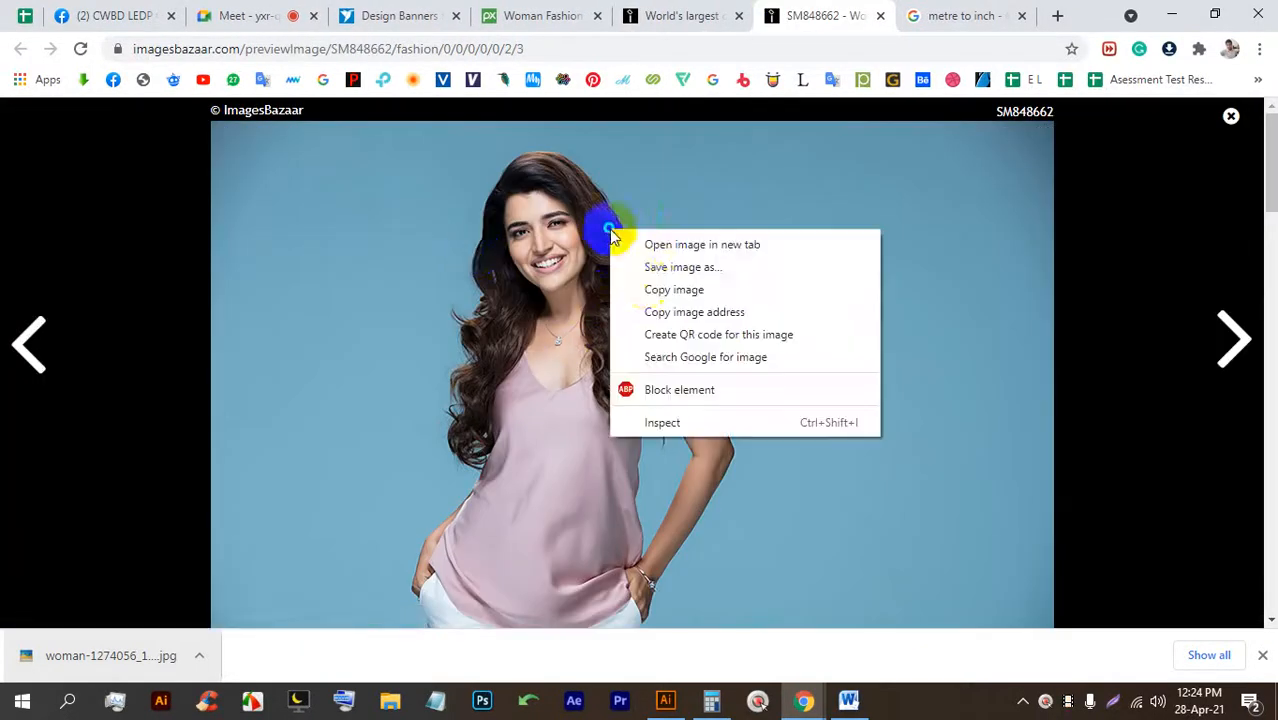
click(655, 265)
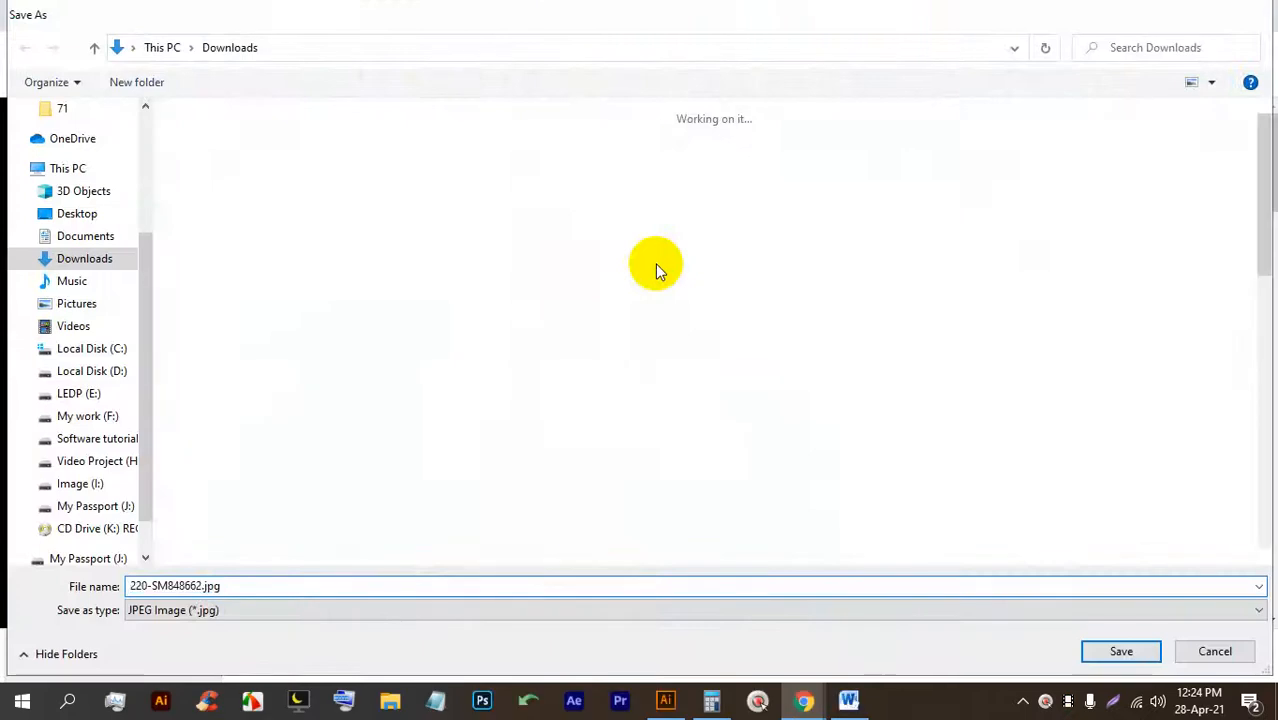
key(Return)
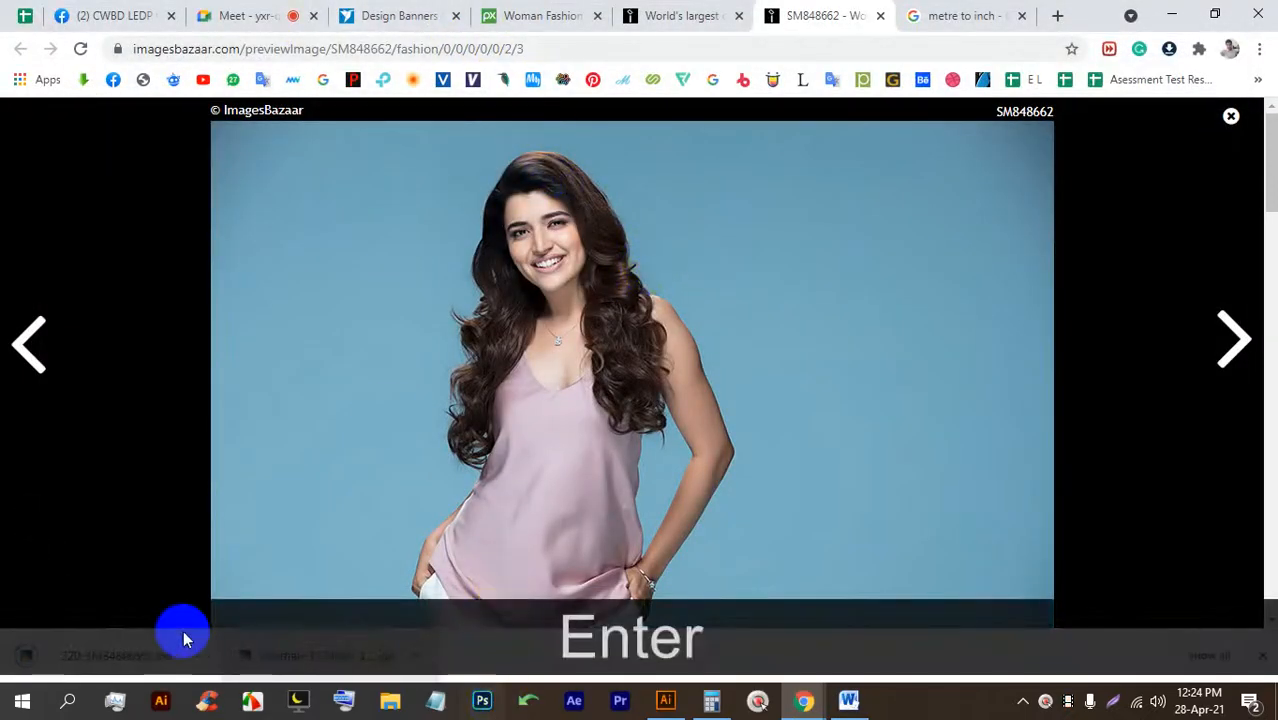
click(662, 710)
Place the downloaded photo on the poster, enlarge it over the hexagon and embed it.
drag(517, 308, 359, 283)
scroll(381, 343, up, 1)
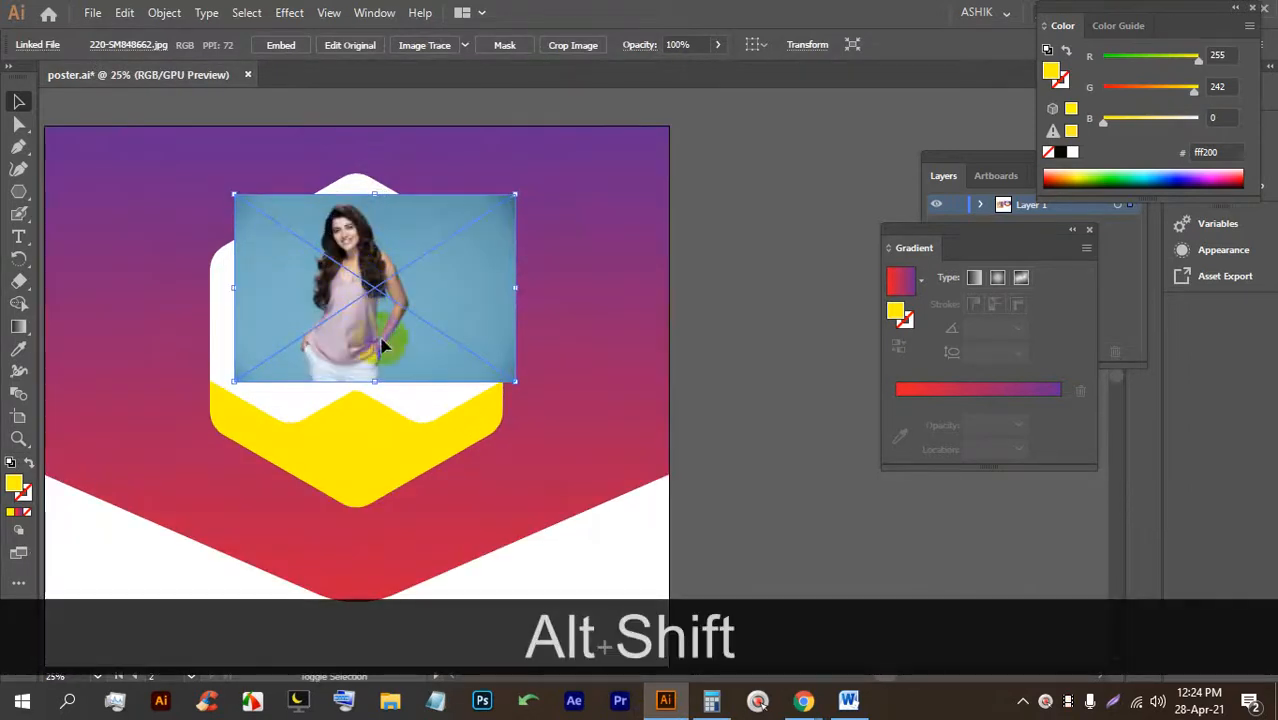
drag(376, 381, 440, 360)
click(283, 45)
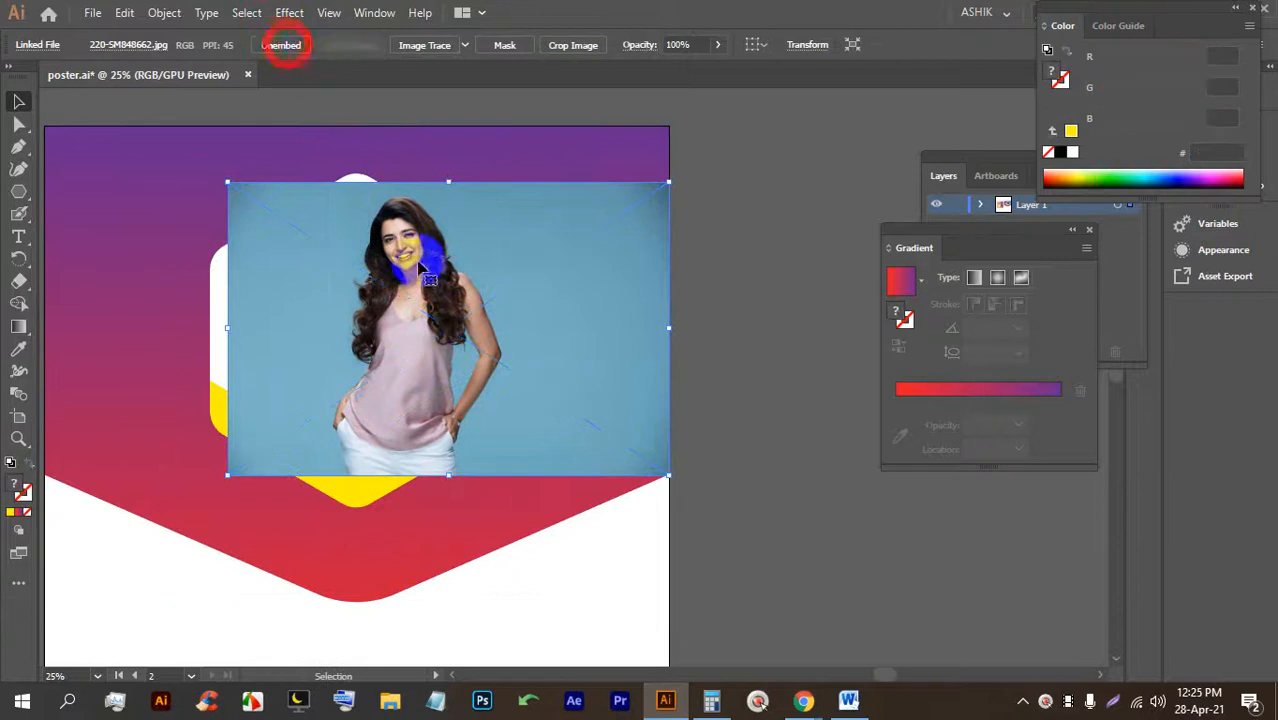
drag(437, 313, 488, 298)
Clip the photo inside the hexagon, then resize and reposition it to frame the woman.
key(ctrl+bracketleft)
key(ctrl+bracketleft)
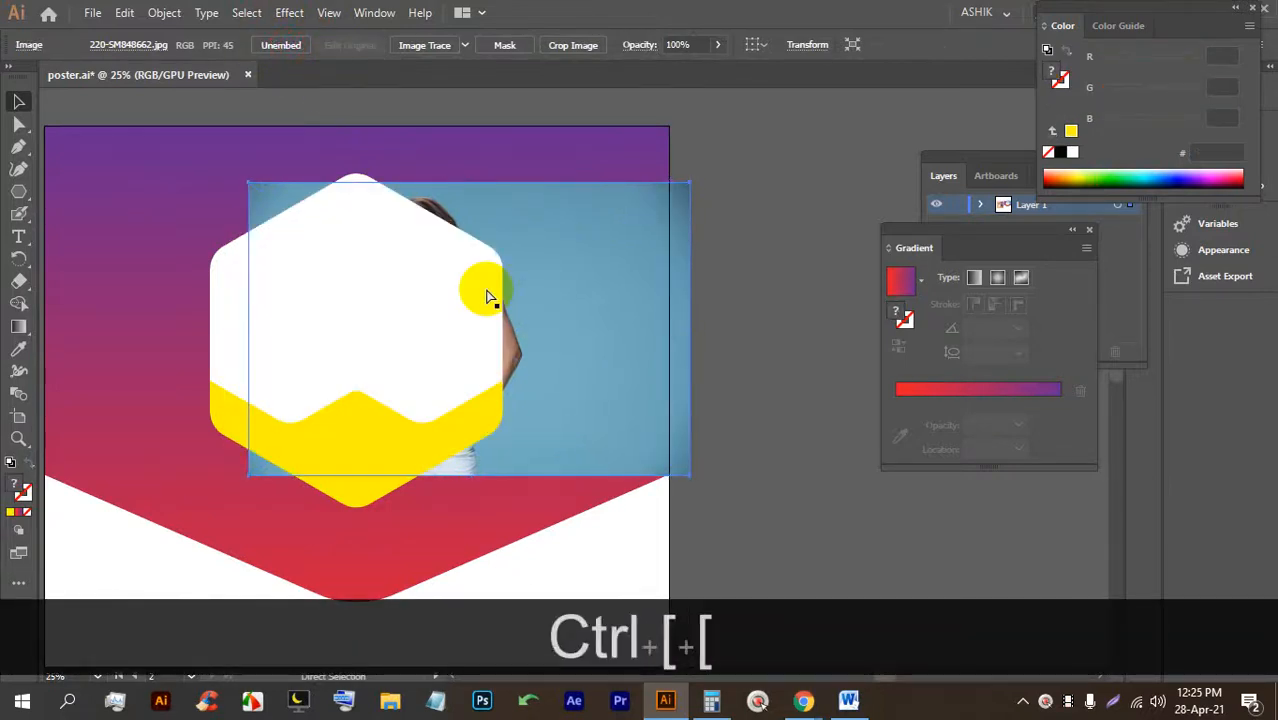
shift+click(479, 271)
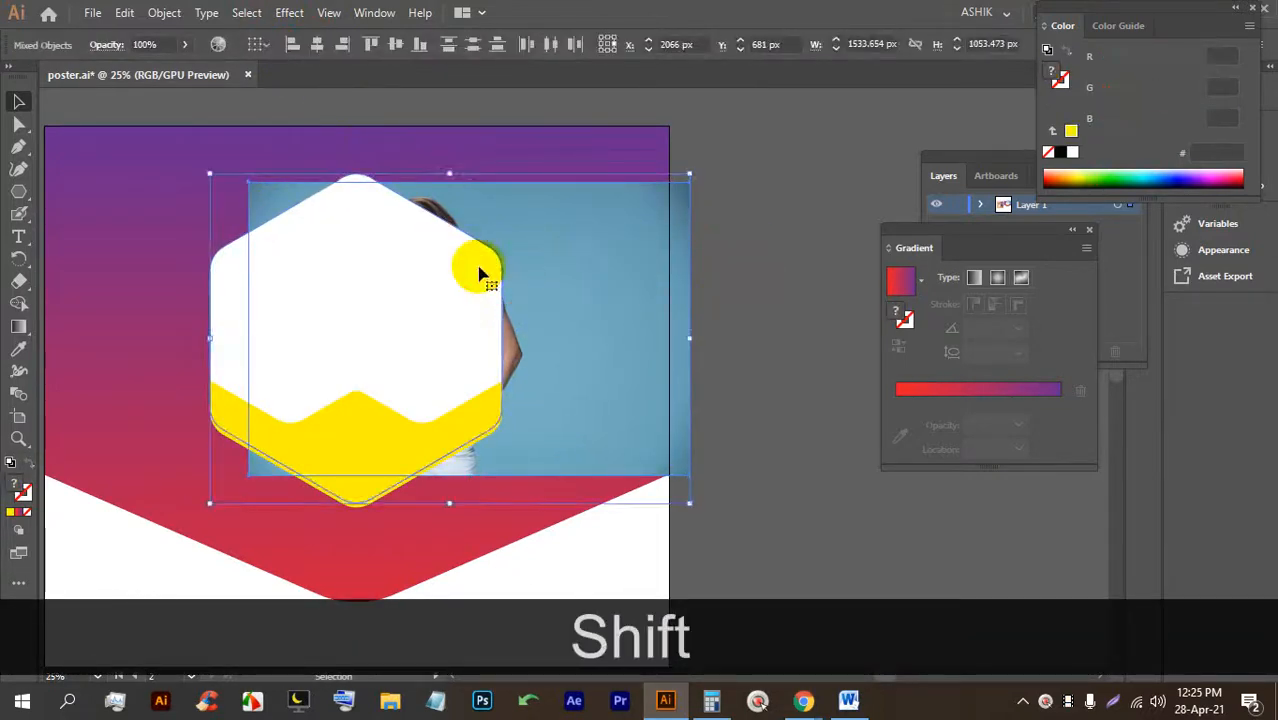
key(ctrl+shift+7)
double_click(362, 280)
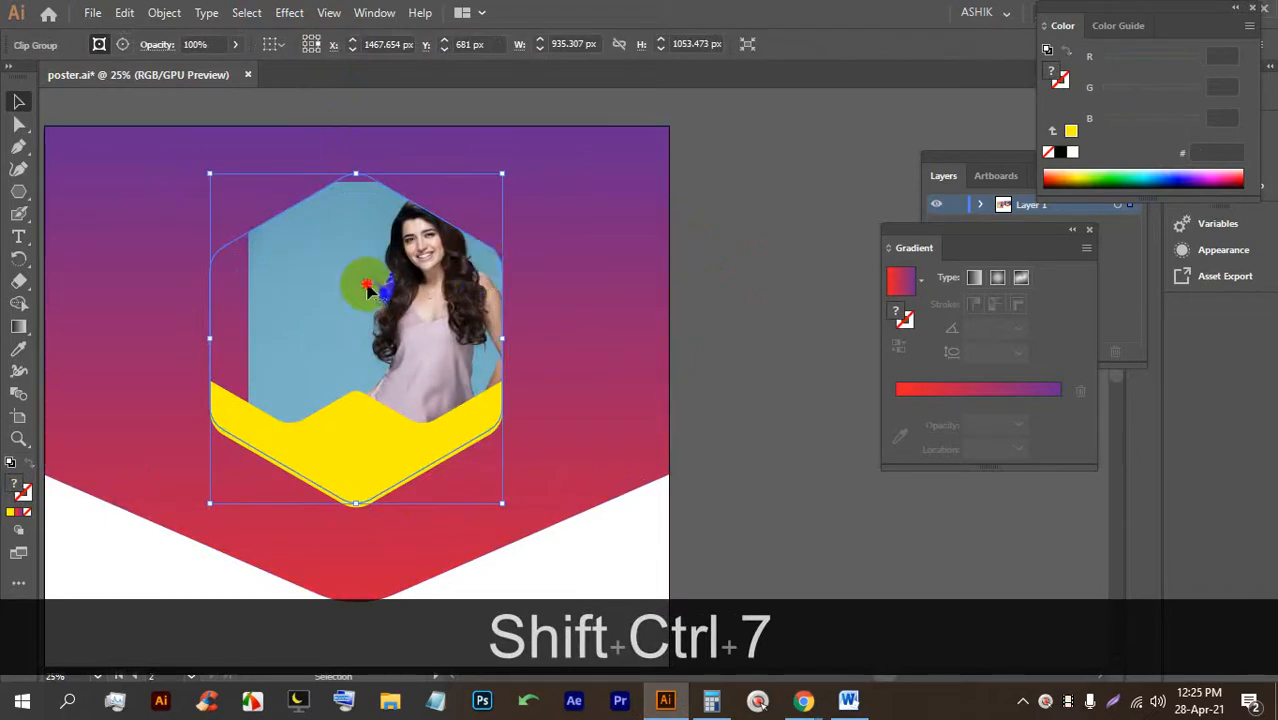
drag(370, 289, 337, 283)
drag(387, 468, 387, 490)
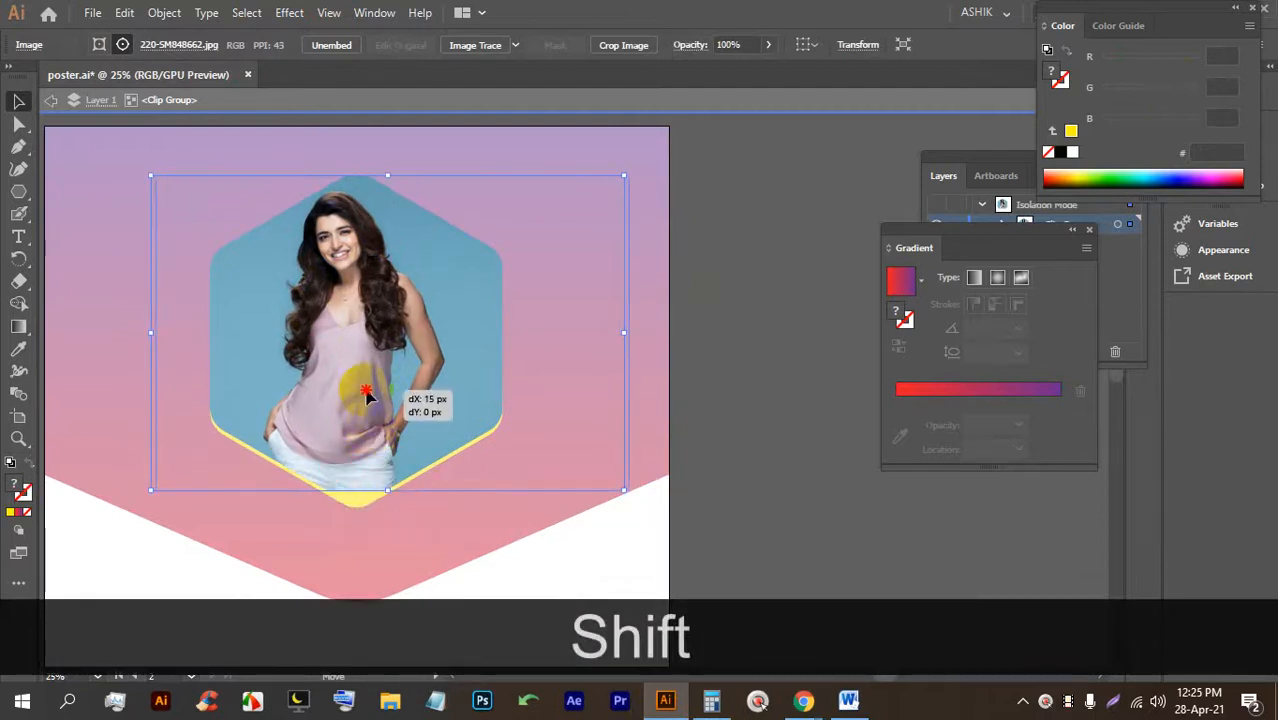
drag(373, 397, 342, 379)
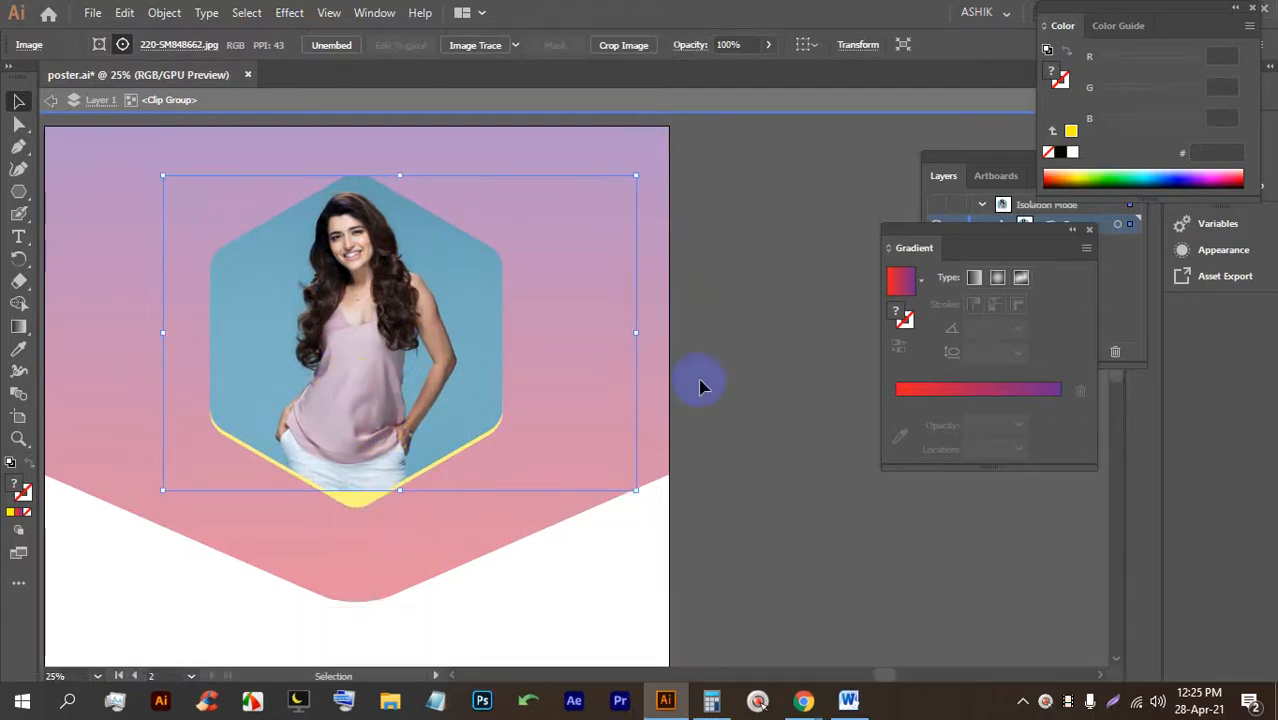
double_click(730, 371)
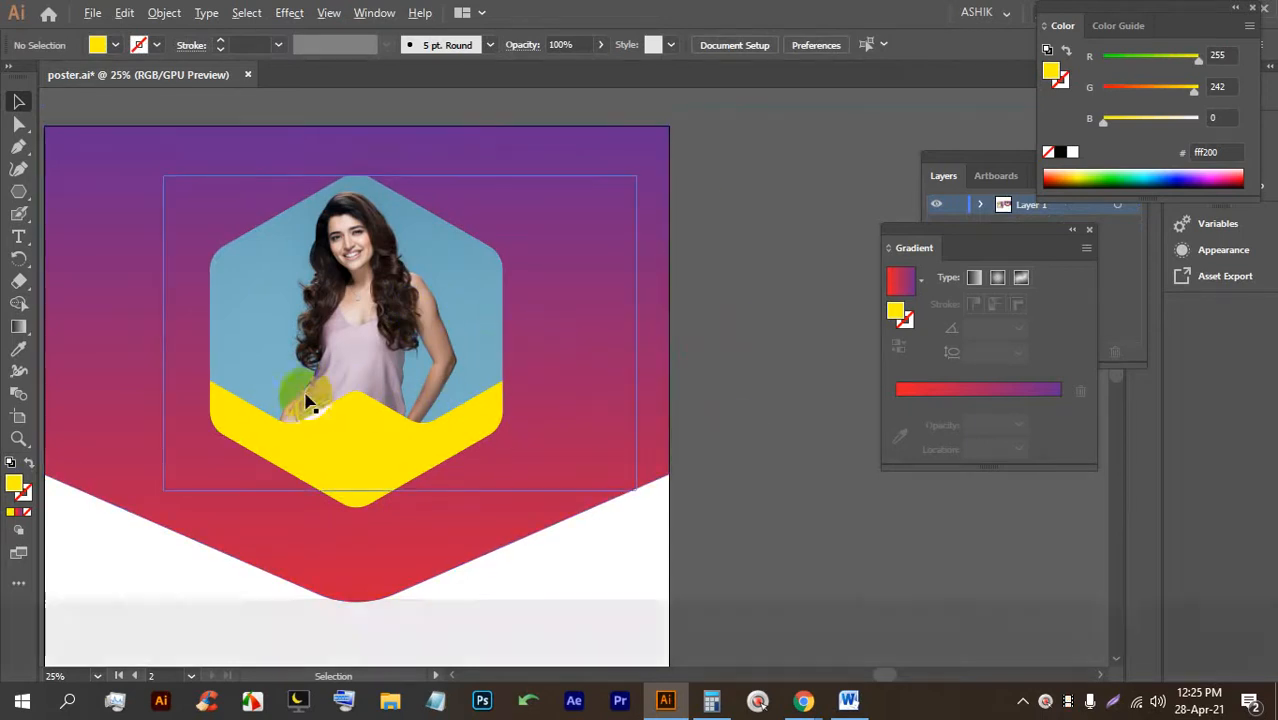
Lock the yellow chevron, gradient background and hexagon group with Ctrl+2.
alt+scroll(362, 452, up, 3)
alt+scroll(146, 246, down, 2)
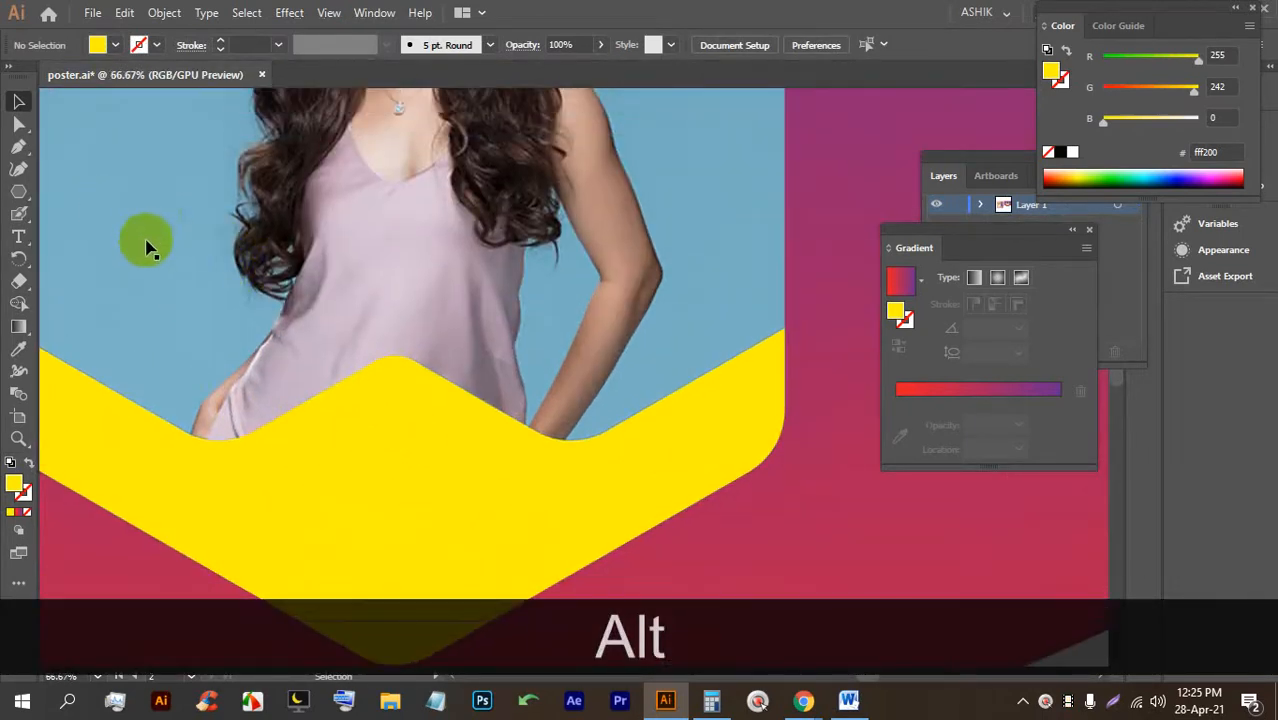
key(ctrl+2)
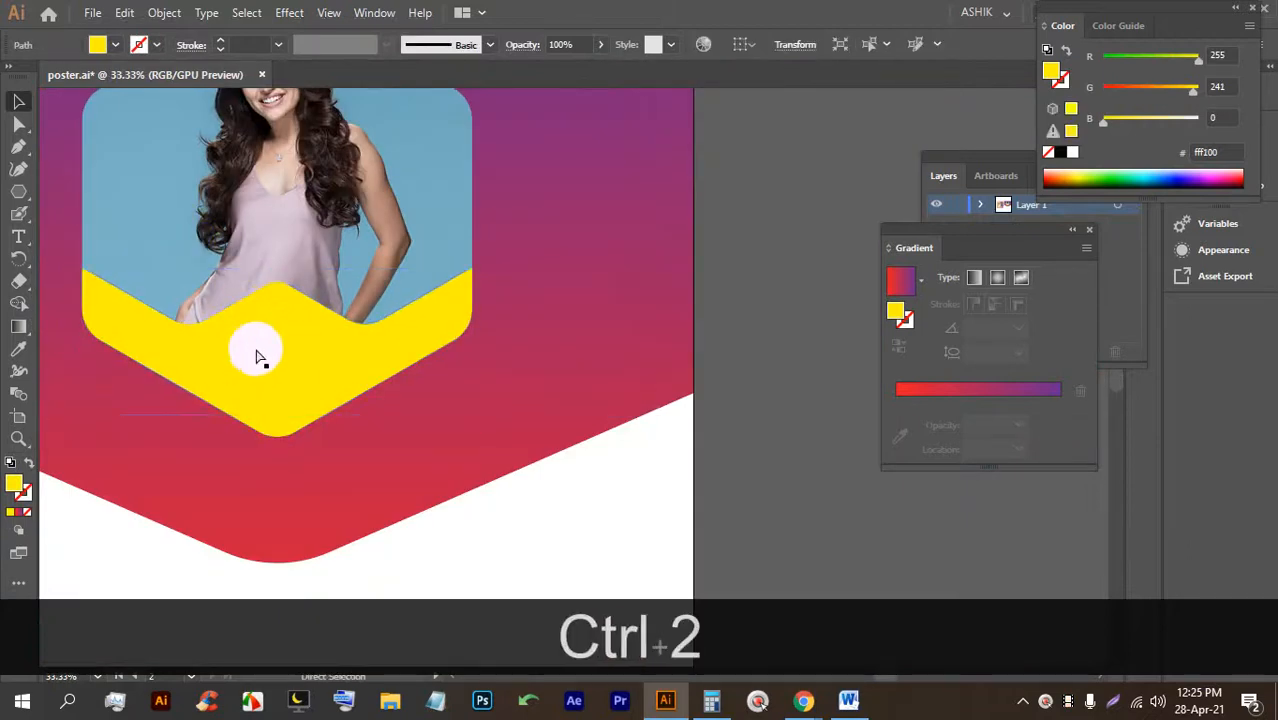
alt+scroll(259, 349, up, 2)
alt+scroll(422, 328, down, 4)
click(228, 180)
key(ctrl+2)
alt+scroll(377, 334, up, 4)
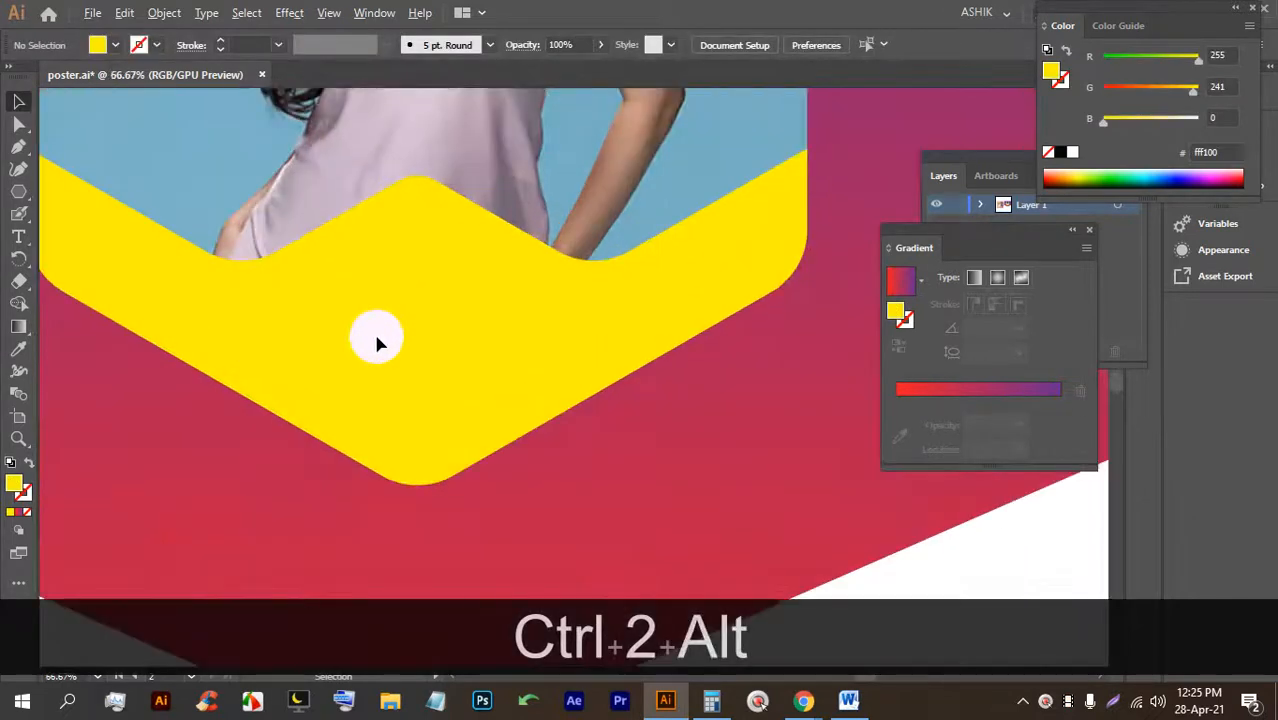
Add a placeholder text object on the yellow chevron, enlarge it and centre it.
click(12, 241)
click(357, 278)
key(Escape)
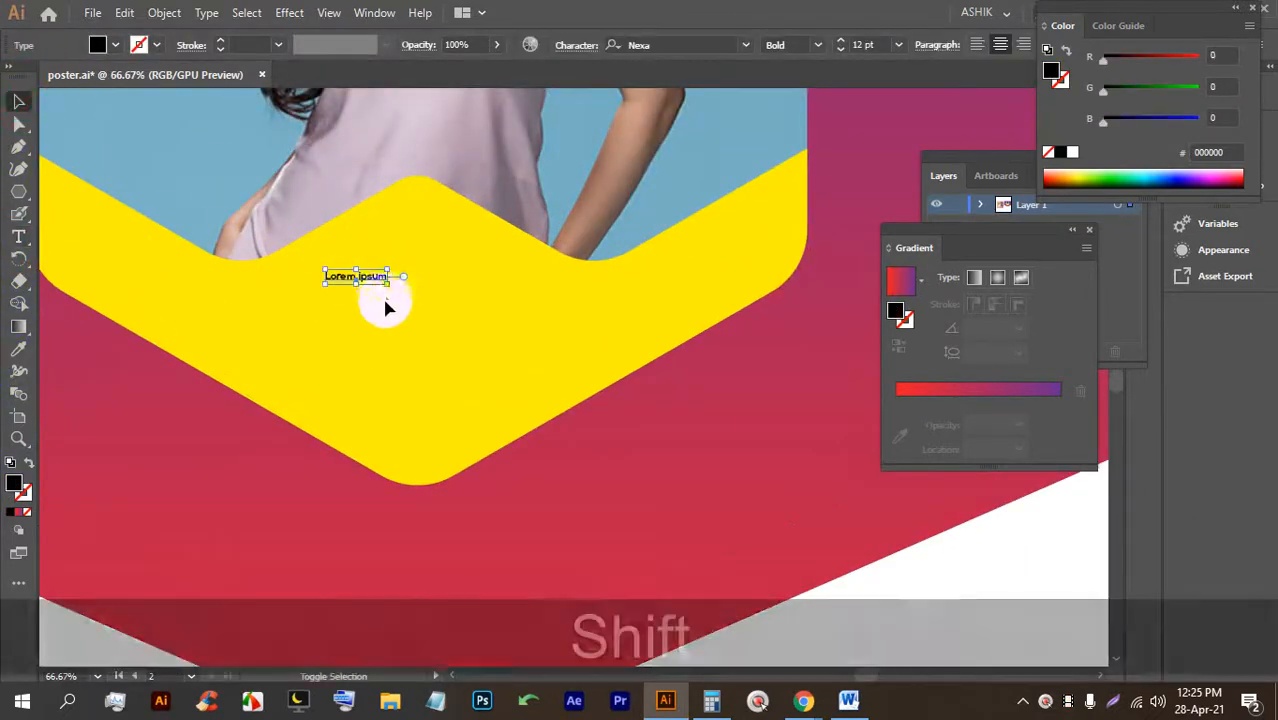
shift+drag(356, 284, 360, 338)
drag(368, 312, 401, 284)
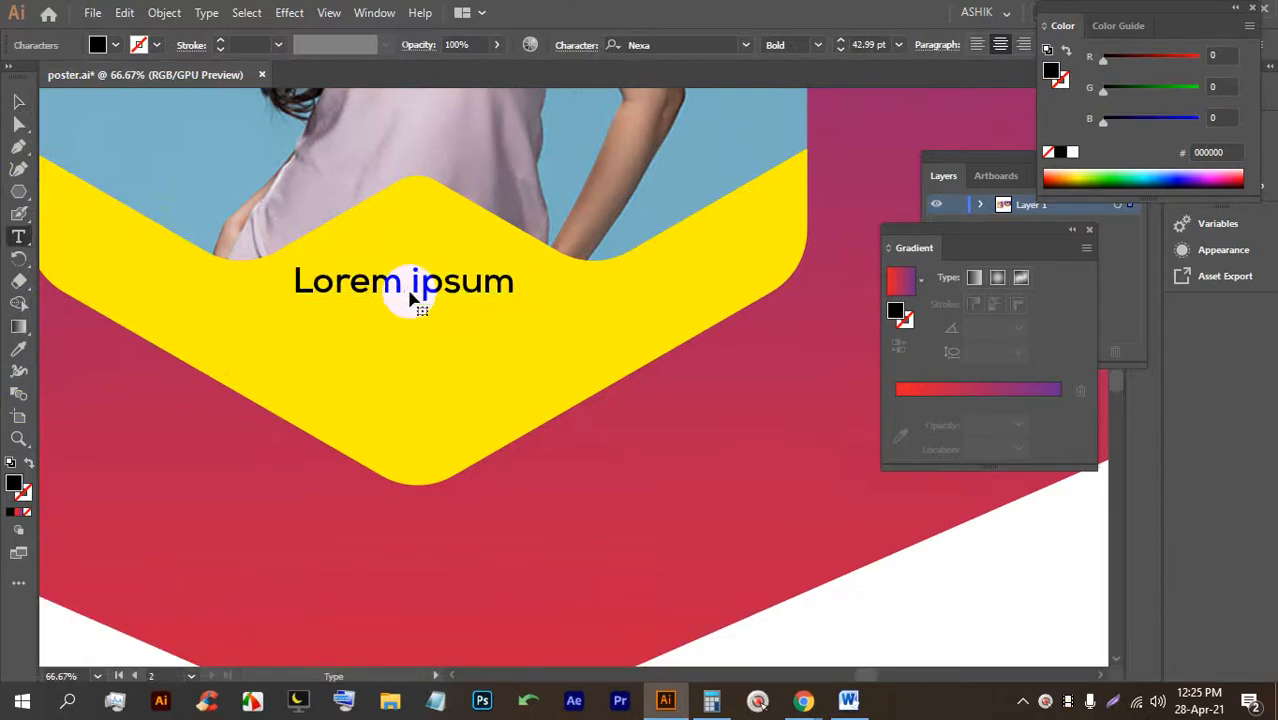
Replace the Lorem ipsum placeholder with 'NEW' in capitals, nudge it up, and open the font list.
triple_click(408, 296)
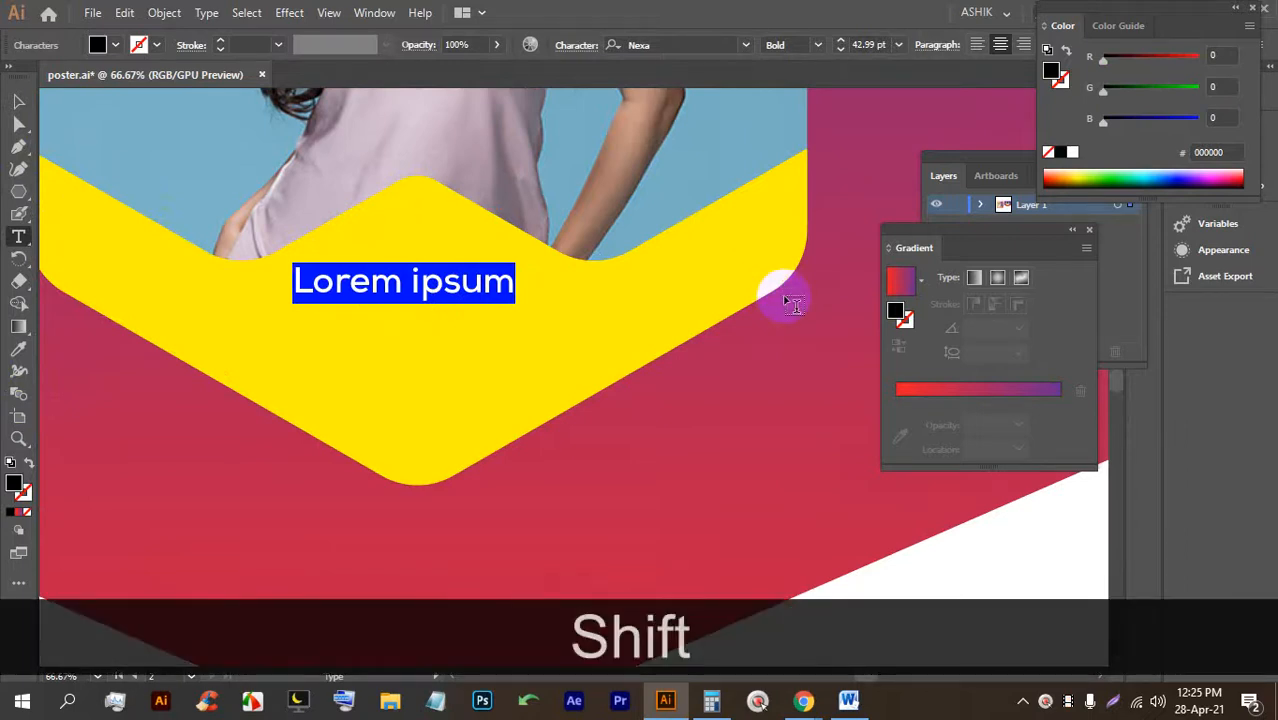
text(new)
key(BackSpace)
key(BackSpace)
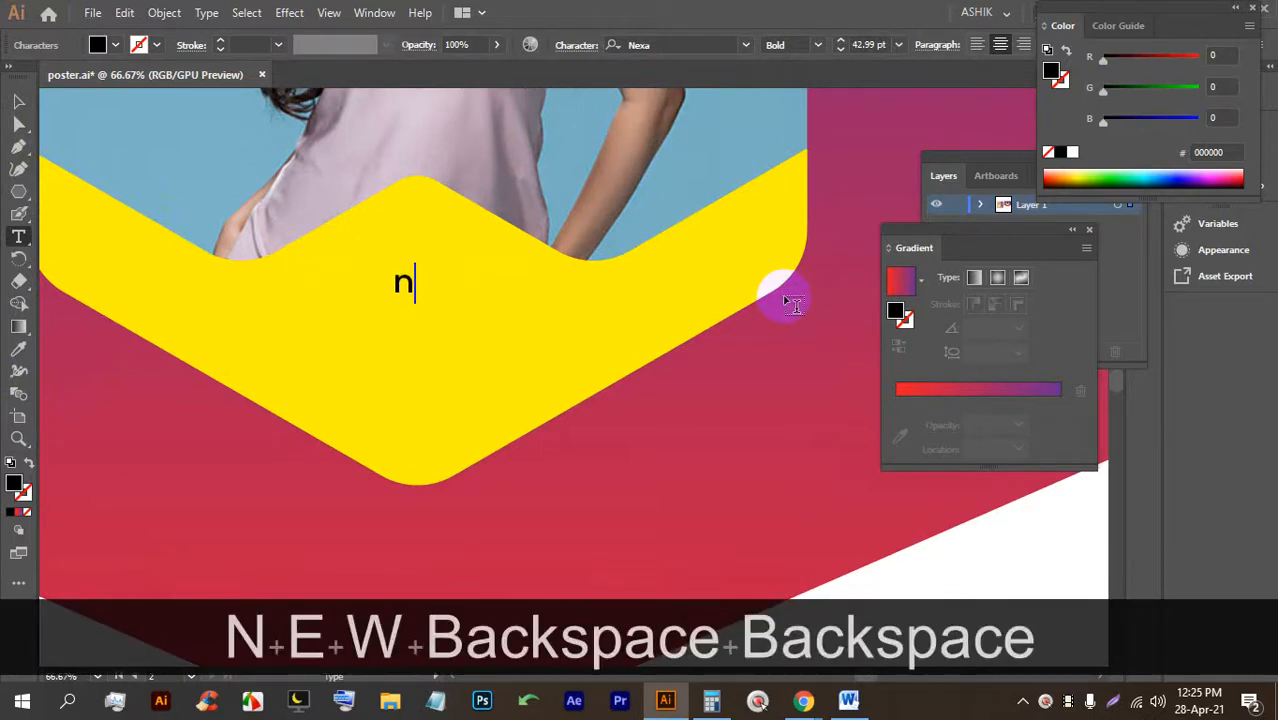
key(BackSpace)
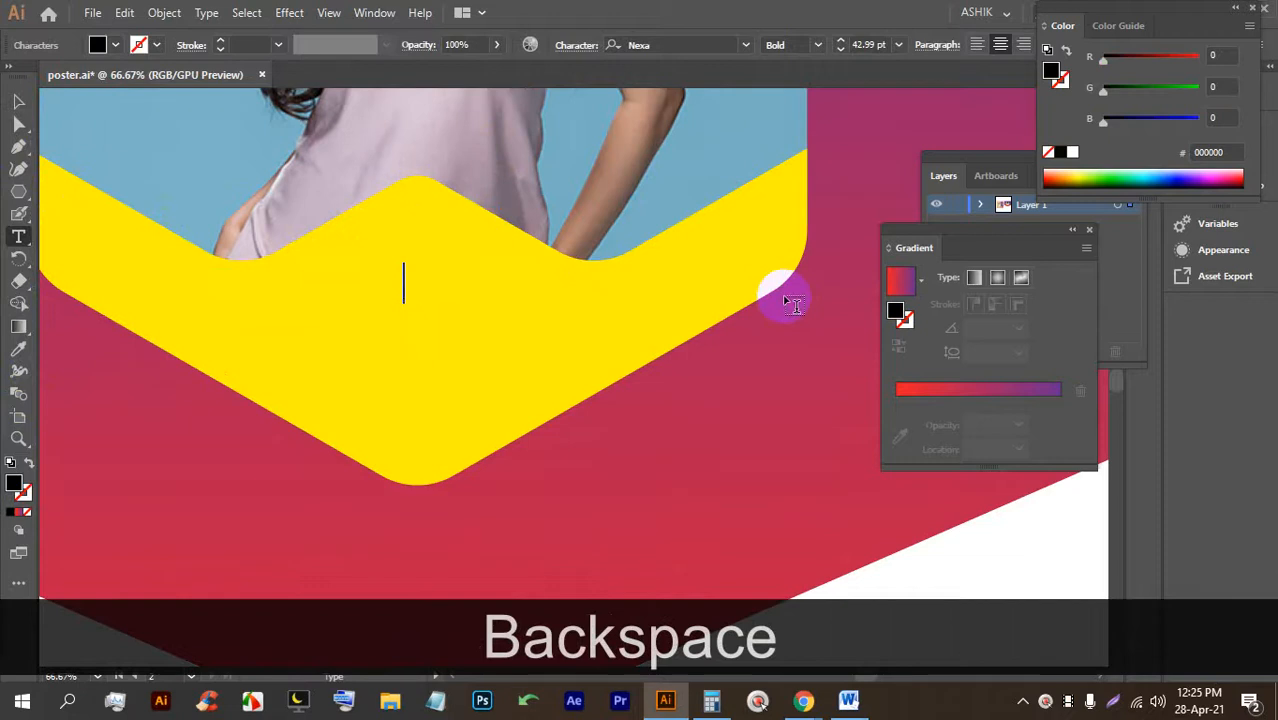
key(Caps_Lock)
text(NEW)
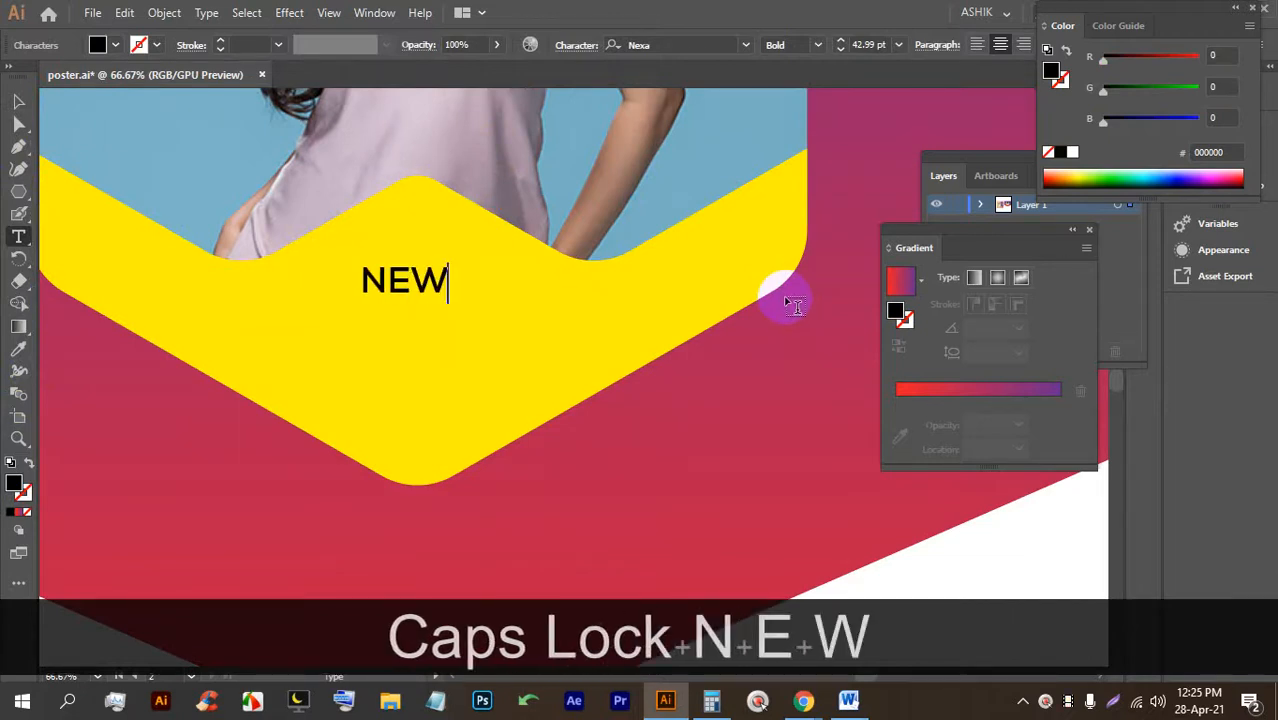
drag(392, 277, 392, 269)
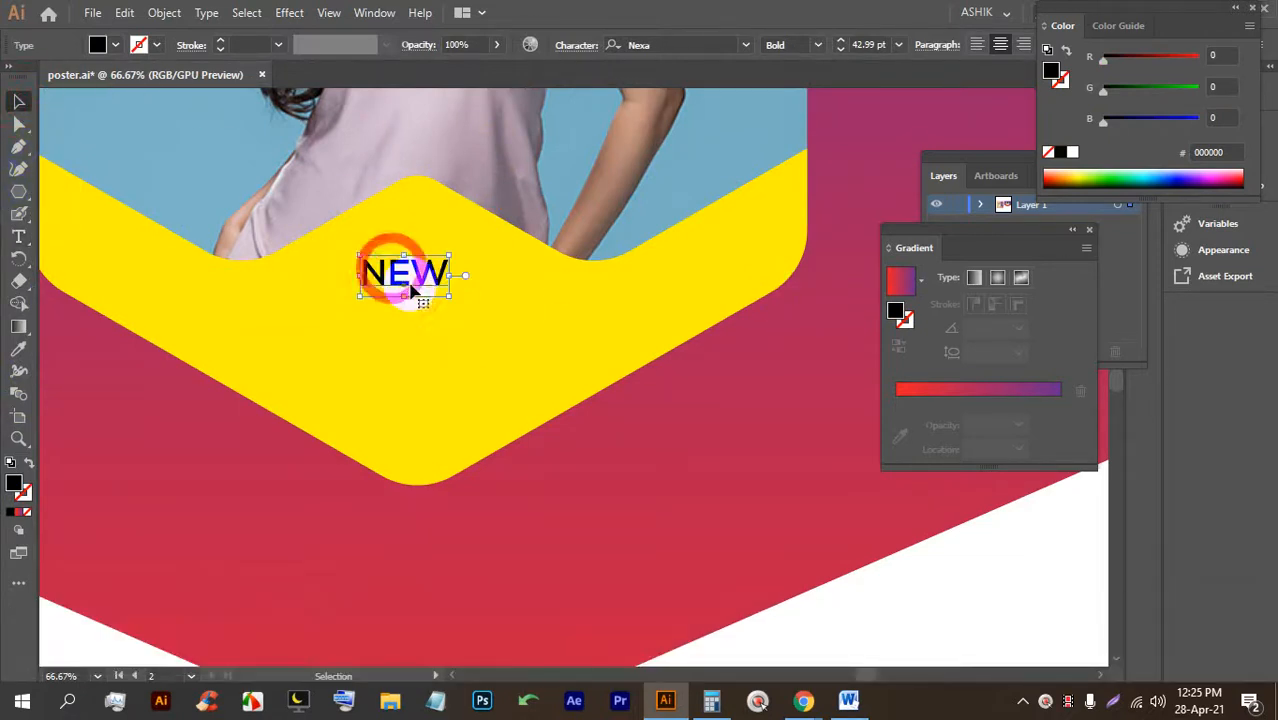
click(746, 46)
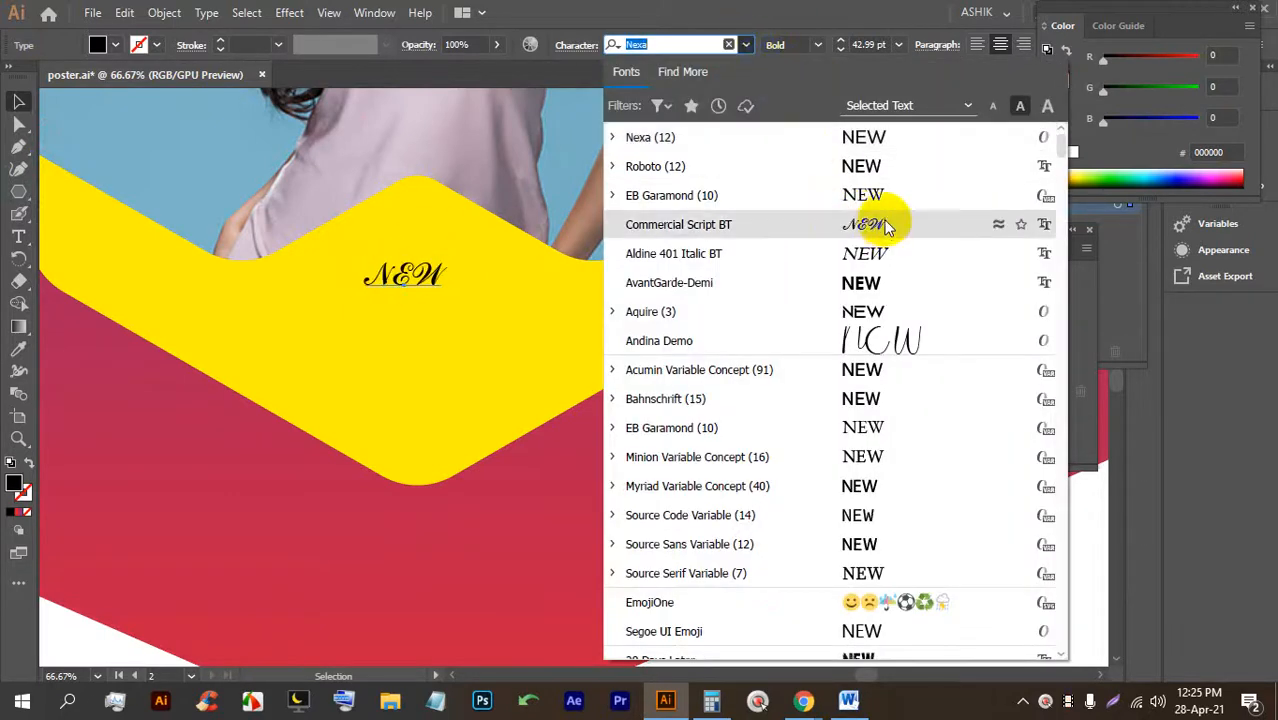
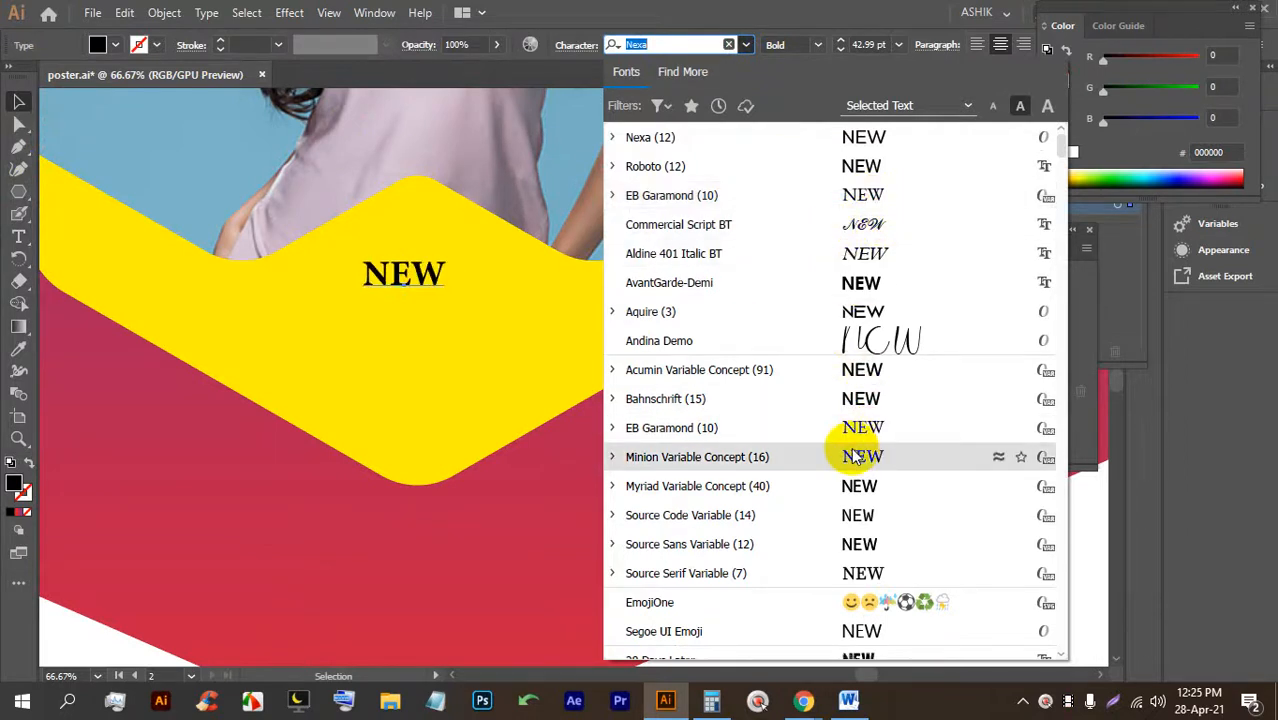
Set NEW in Antonio, enlarge it to about 63 pt, and place it near the top of the yellow band.
scroll(868, 480, down, 3)
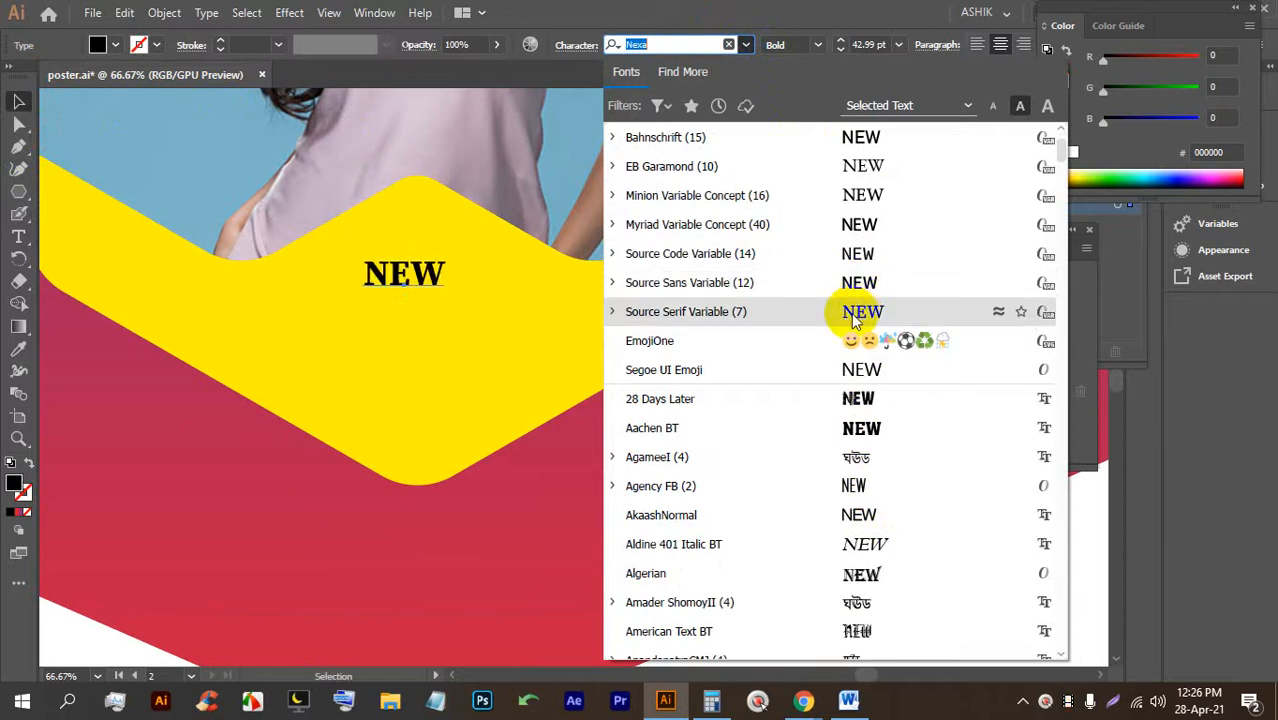
scroll(866, 450, down, 6)
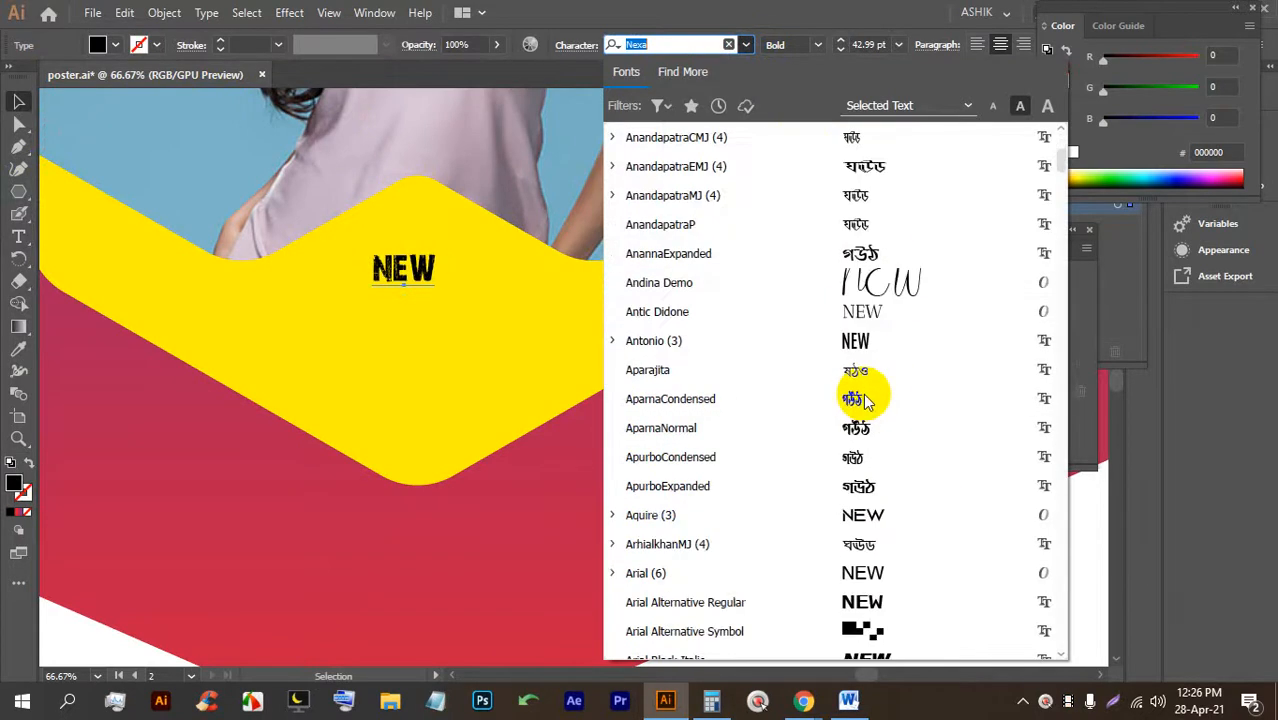
click(866, 342)
drag(430, 299, 493, 347)
mouse_move(430, 290)
mouse_down()
mouse_move(414, 262)
mouse_move(419, 271)
mouse_up()
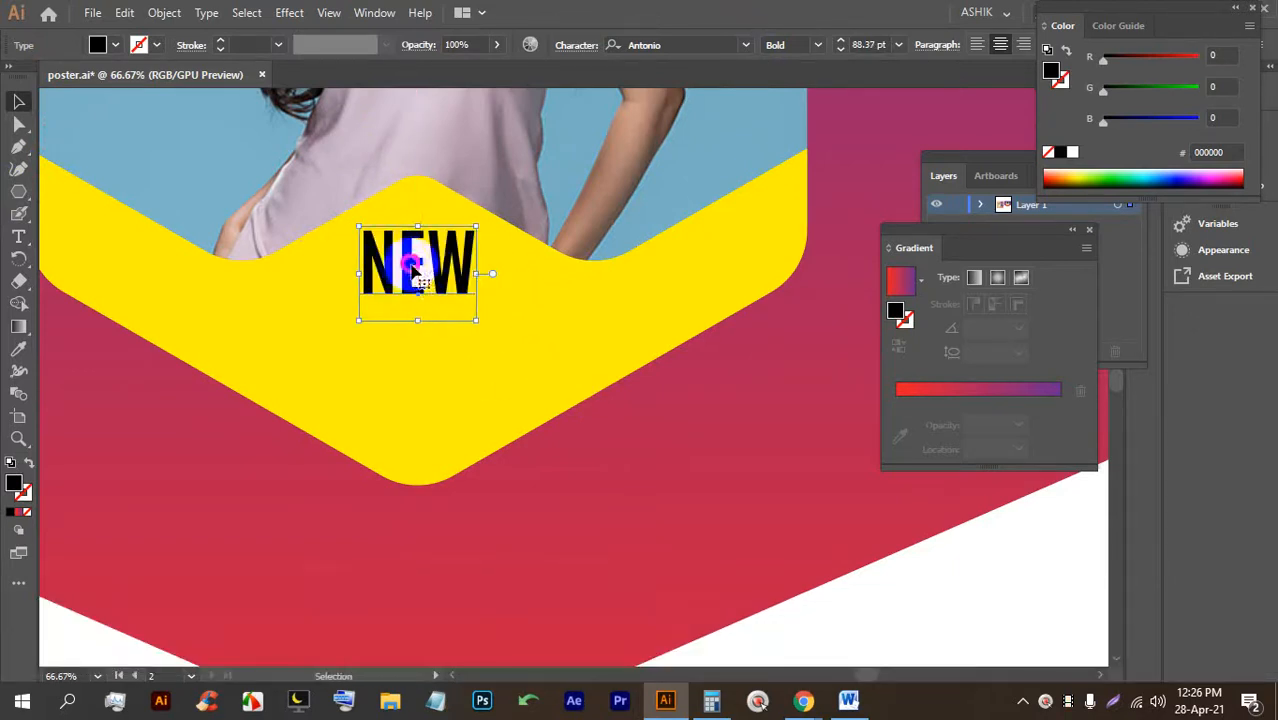
scroll(448, 283, up, 1)
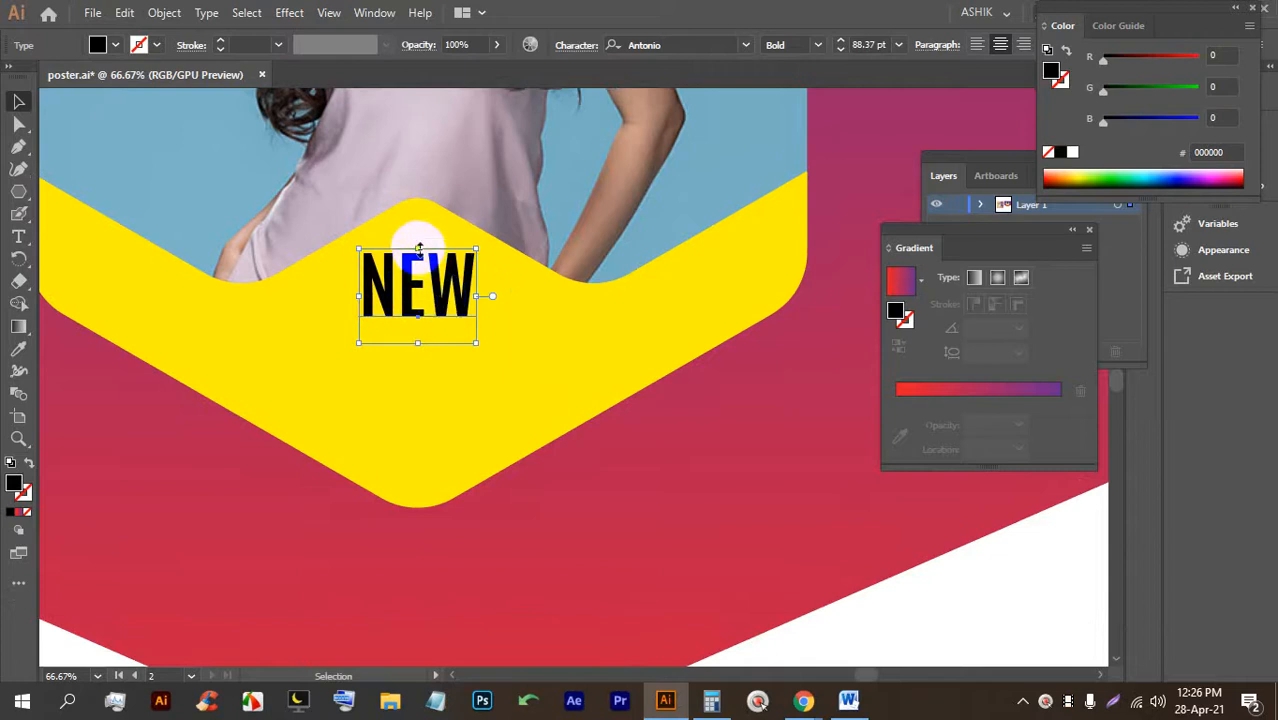
drag(418, 249, 422, 365)
Retype the NEW copy as 'ARRIVAL' in Antonio and enlarge it slightly.
double_click(420, 368)
double_click(420, 368)
text(A)
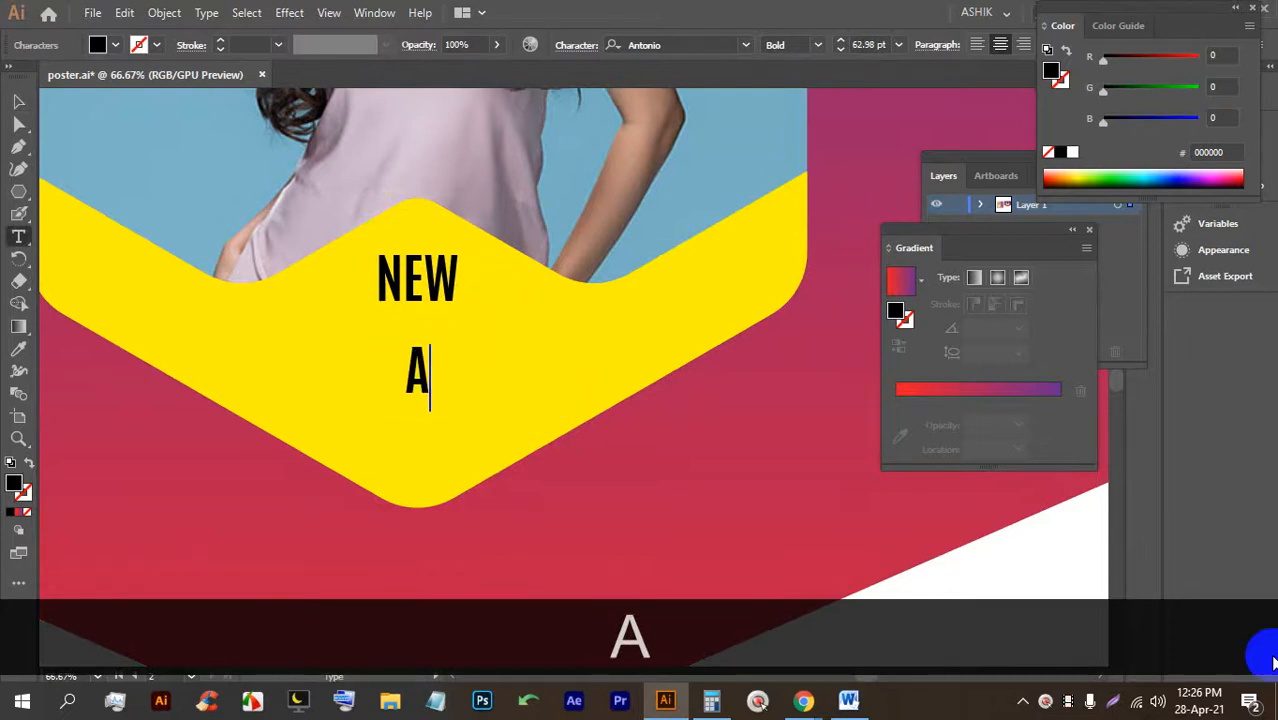
text(RRIVAL)
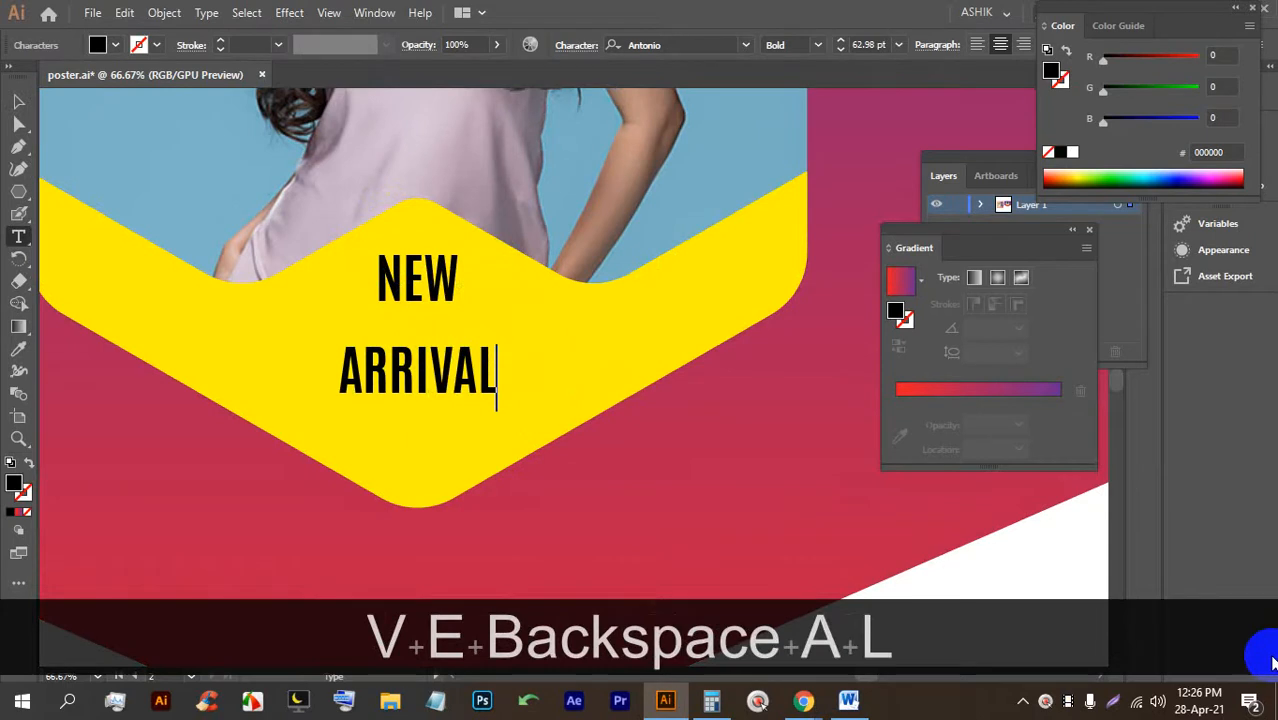
click(18, 101)
drag(414, 337, 411, 328)
drag(428, 373, 427, 367)
click(745, 45)
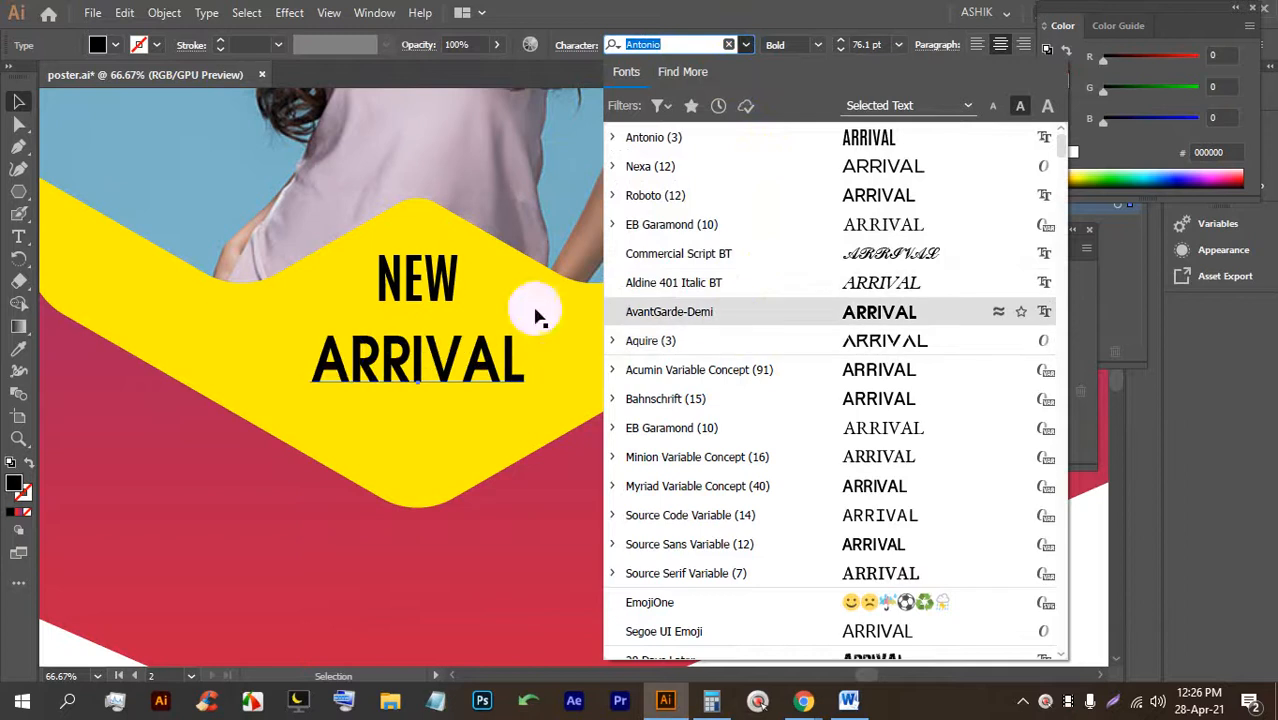
click(441, 367)
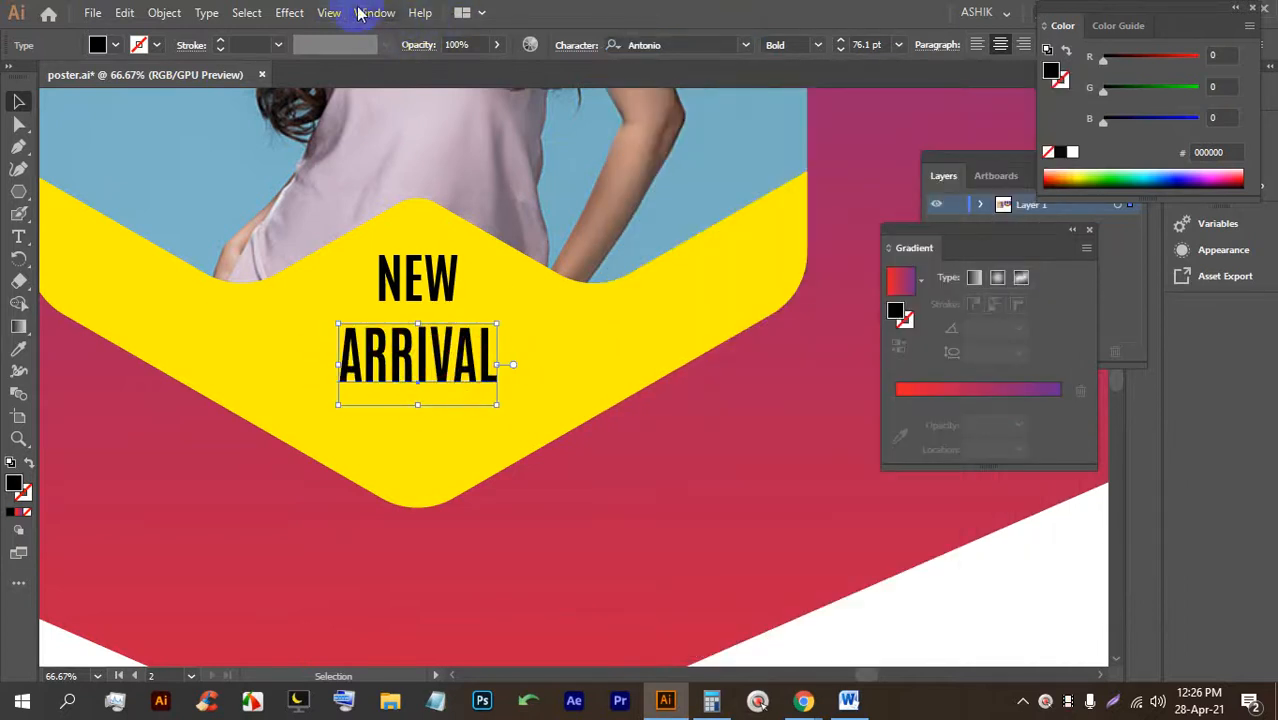
Curve ARRIVAL with an Arc warp at -44% bend and move it up under NEW.
click(303, 14)
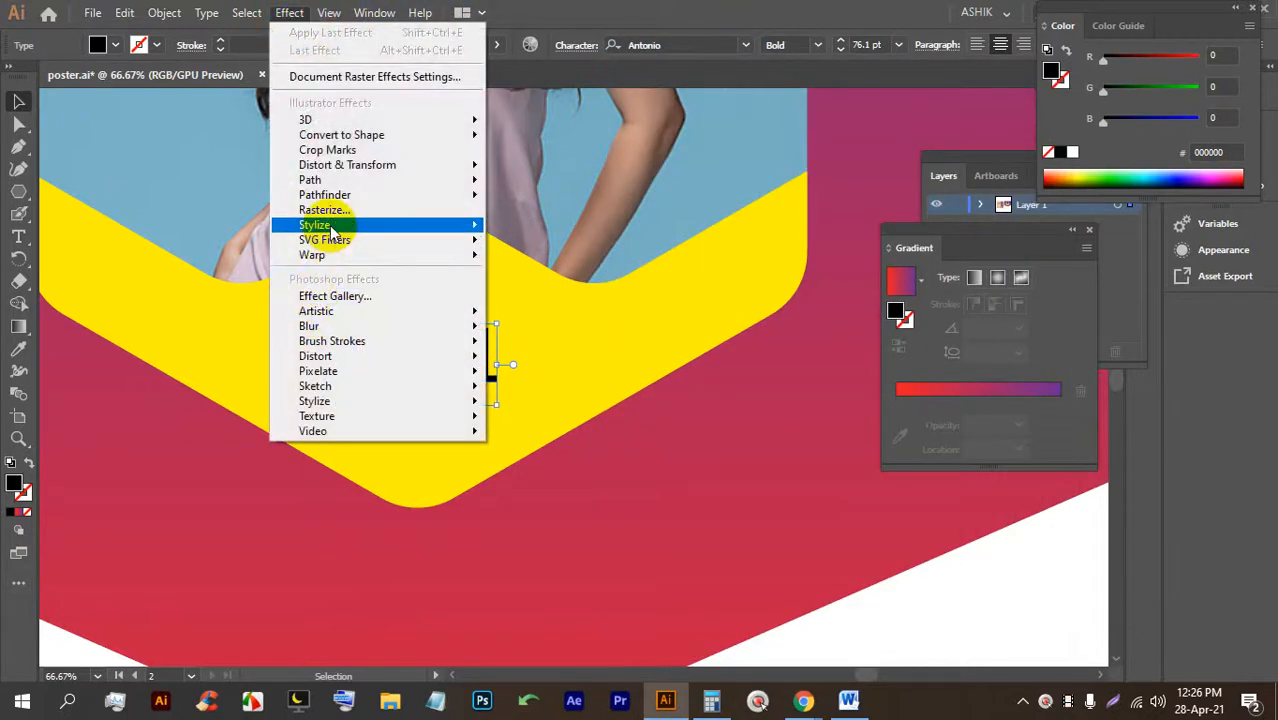
click(333, 255)
click(543, 257)
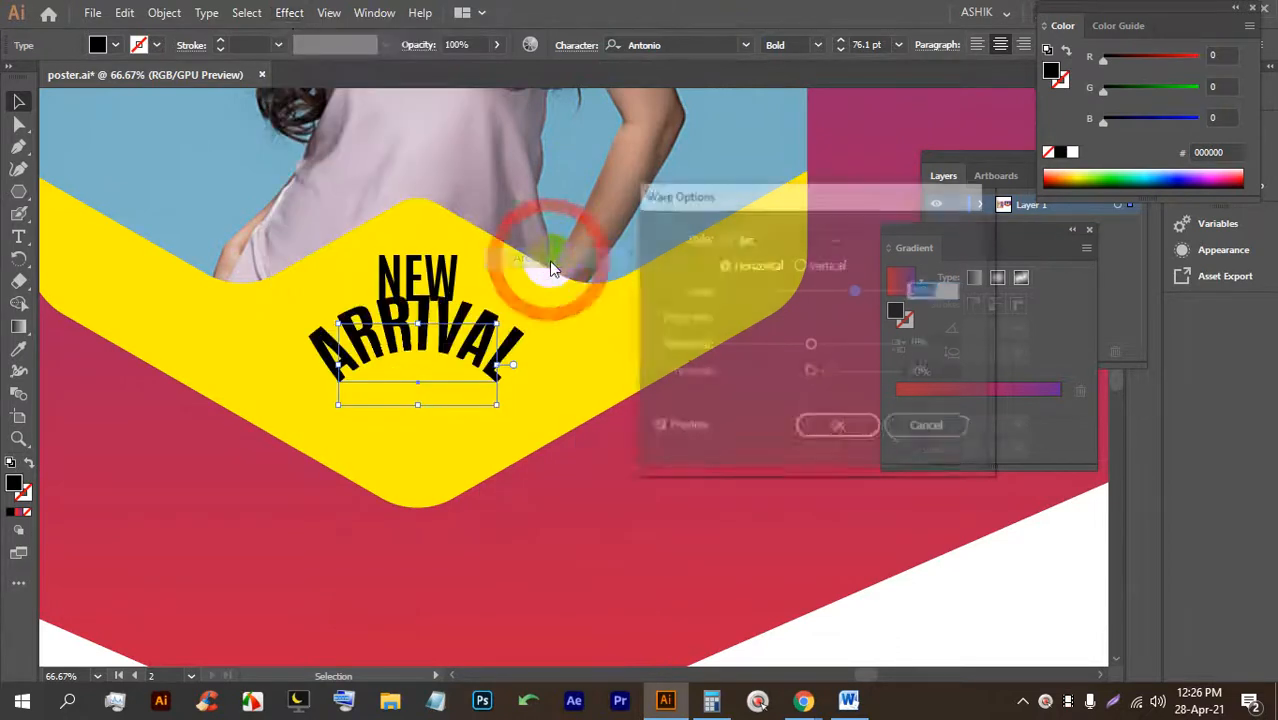
drag(801, 293, 773, 300)
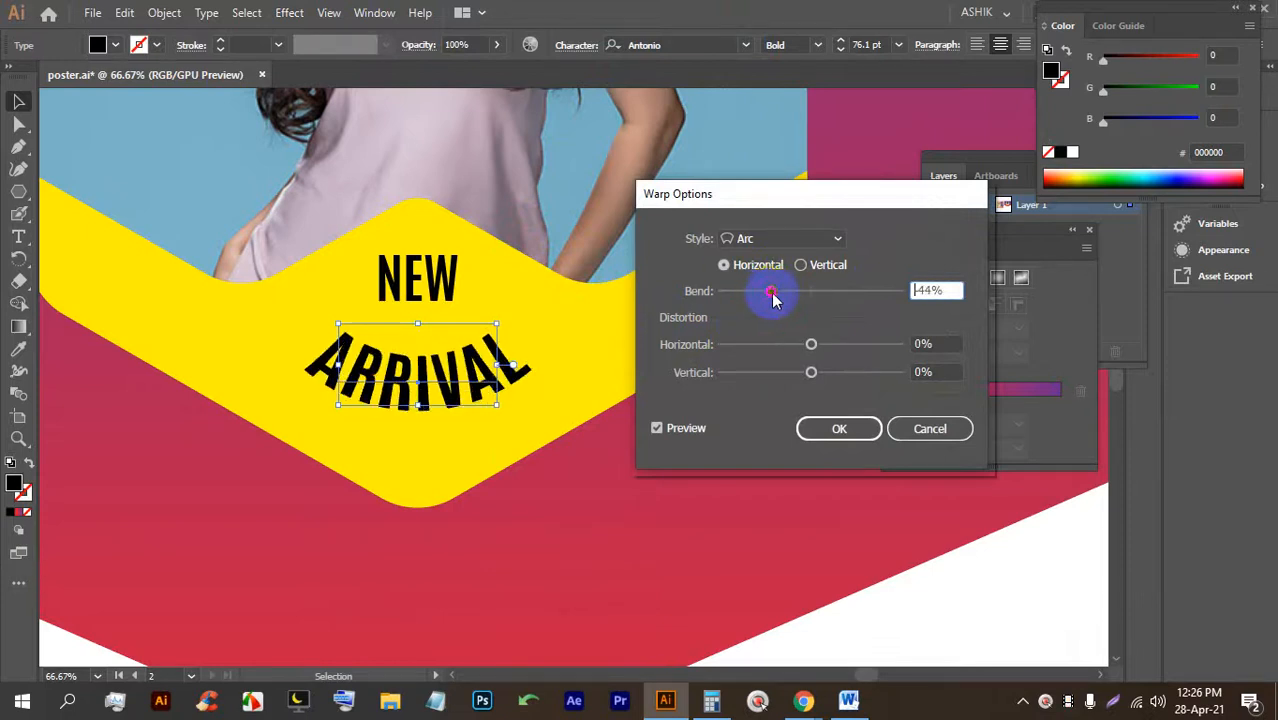
click(838, 429)
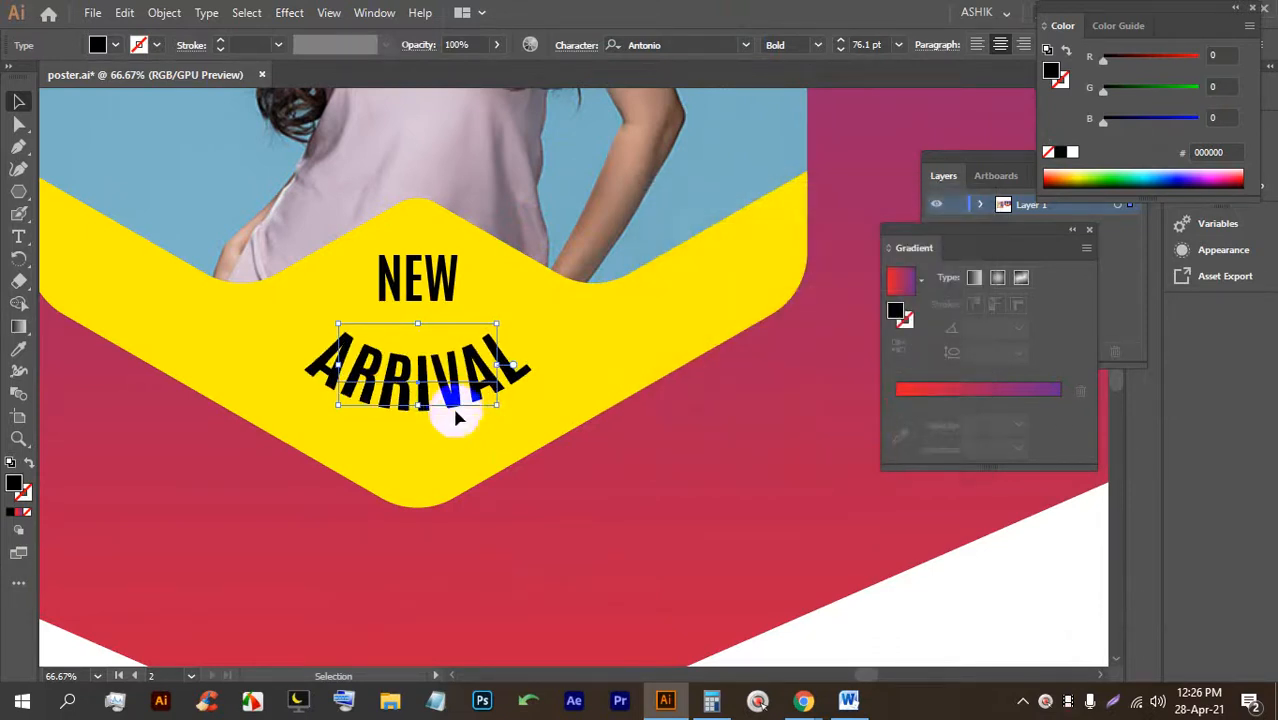
drag(450, 399, 451, 378)
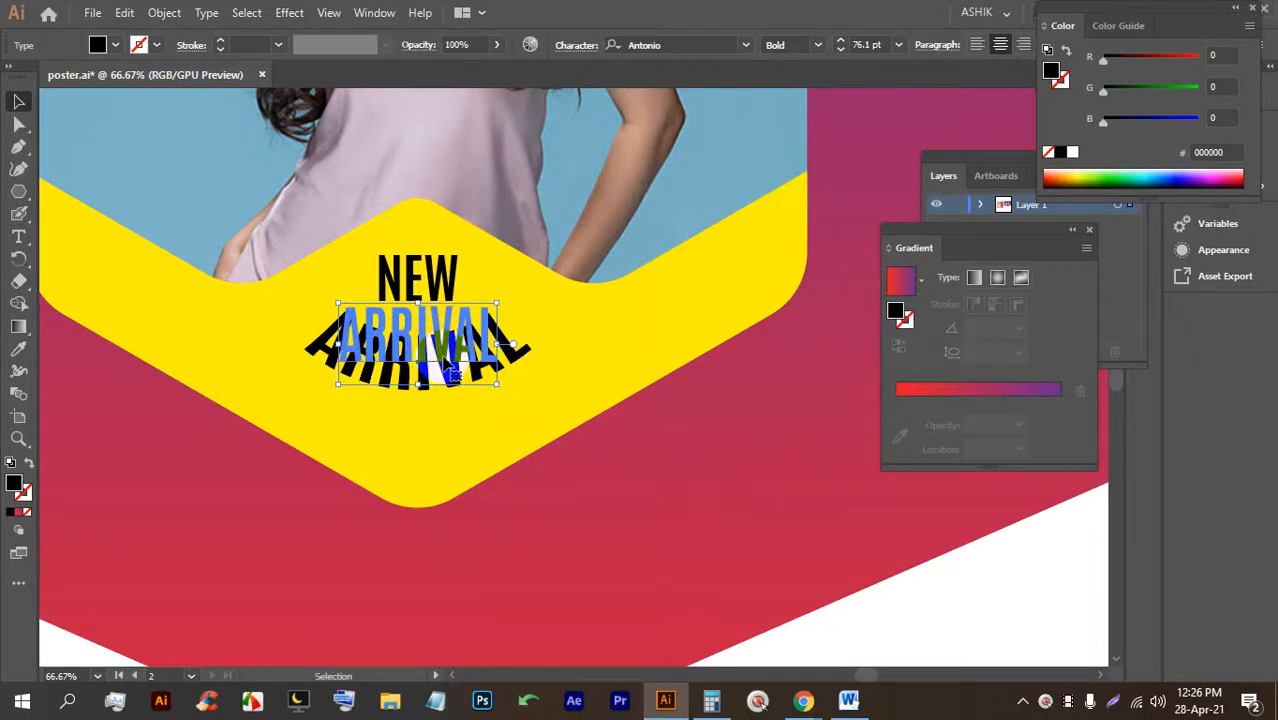
drag(452, 372, 452, 371)
click(519, 456)
scroll(485, 422, down, 2)
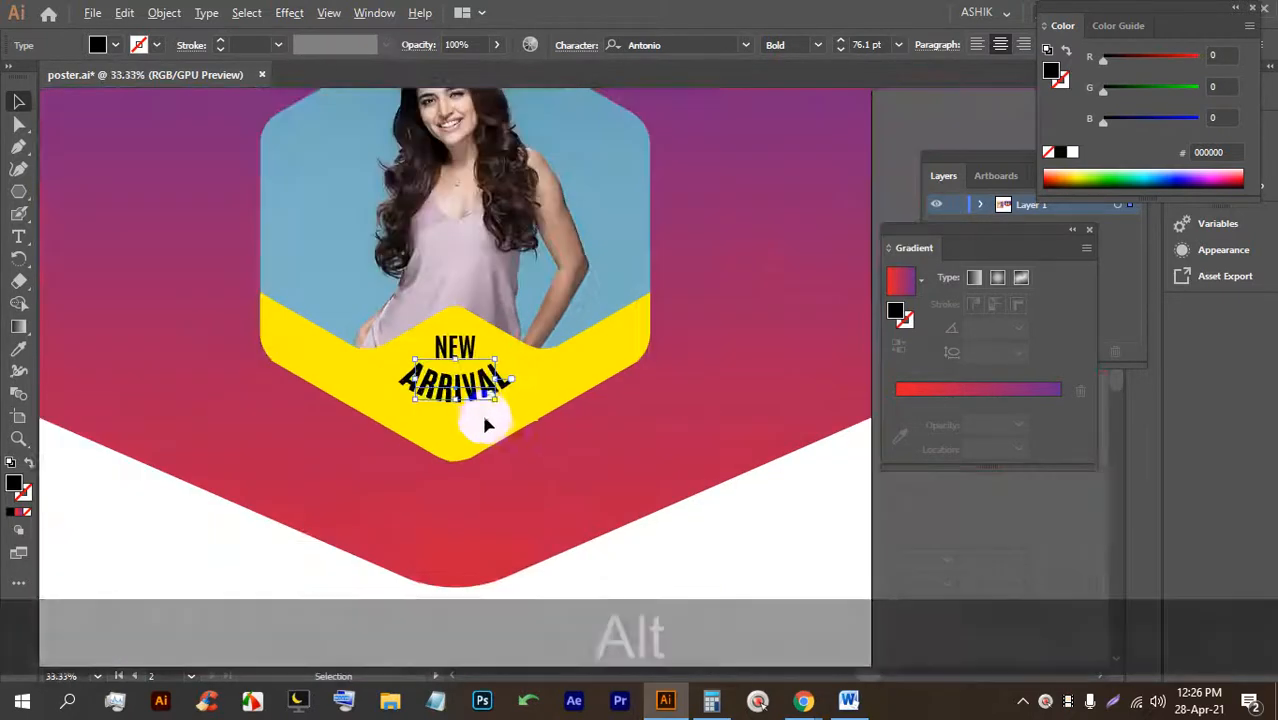
scroll(510, 415, up, 1)
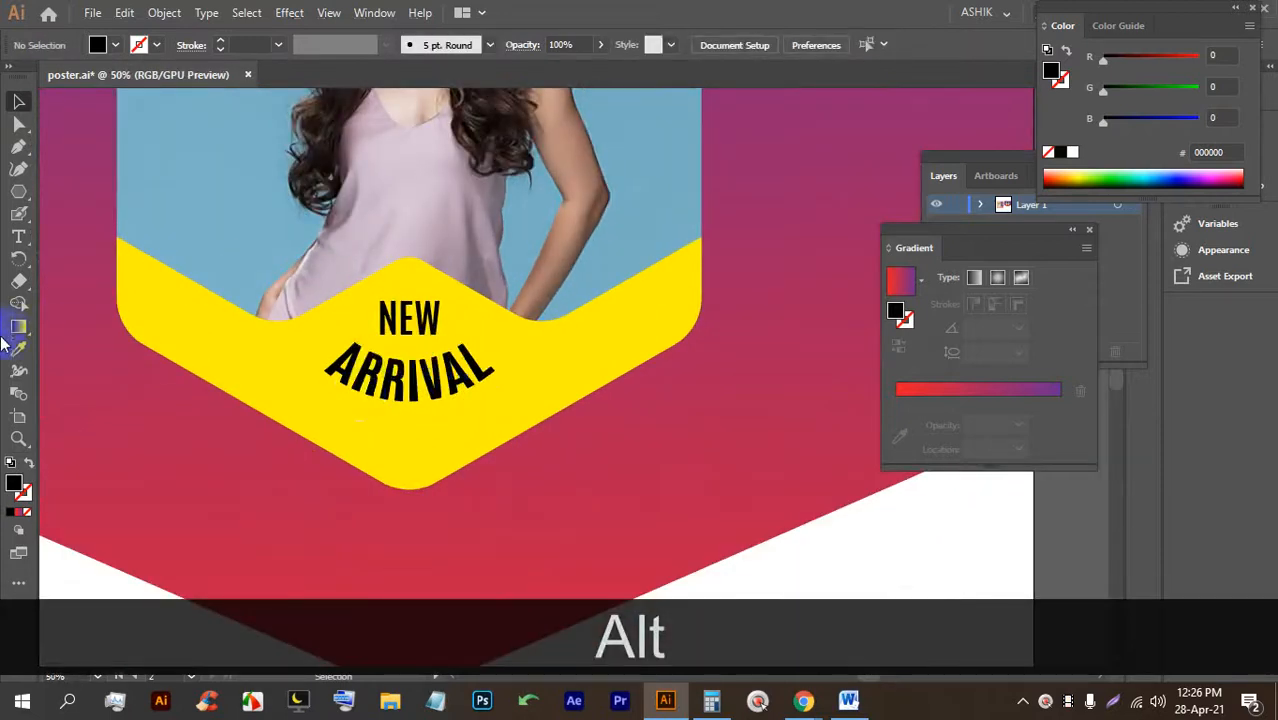
Add an enlarged 'FASHION' text line below ARRIVAL in Antonio Light.
click(19, 240)
click(365, 434)
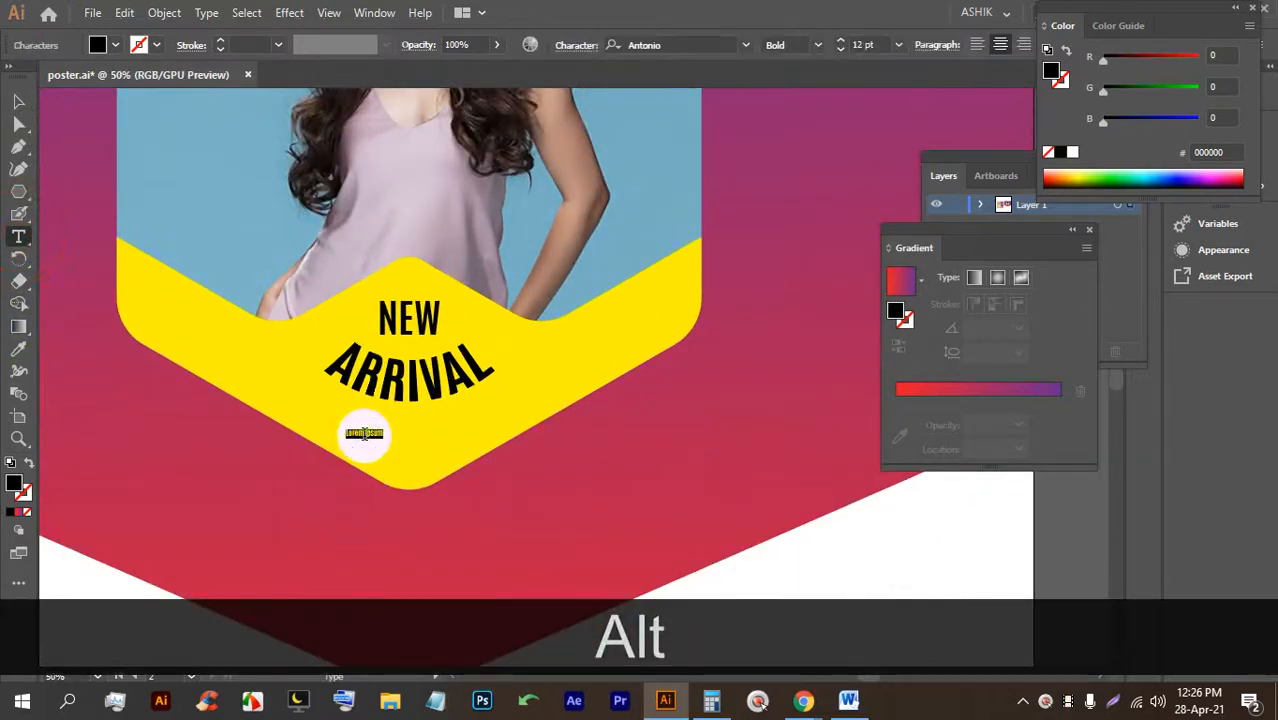
click(17, 101)
drag(380, 441, 668, 508)
drag(443, 465, 428, 410)
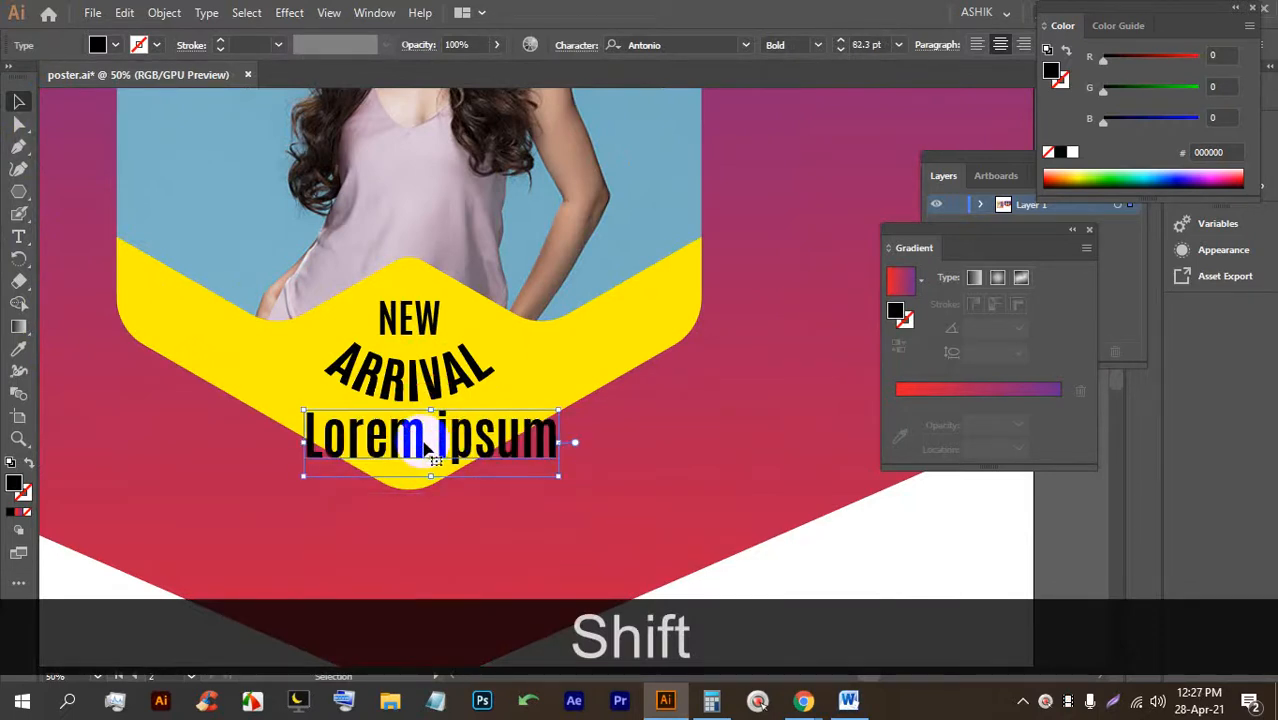
scroll(433, 448, up, 2)
double_click(416, 443)
triple_click(416, 443)
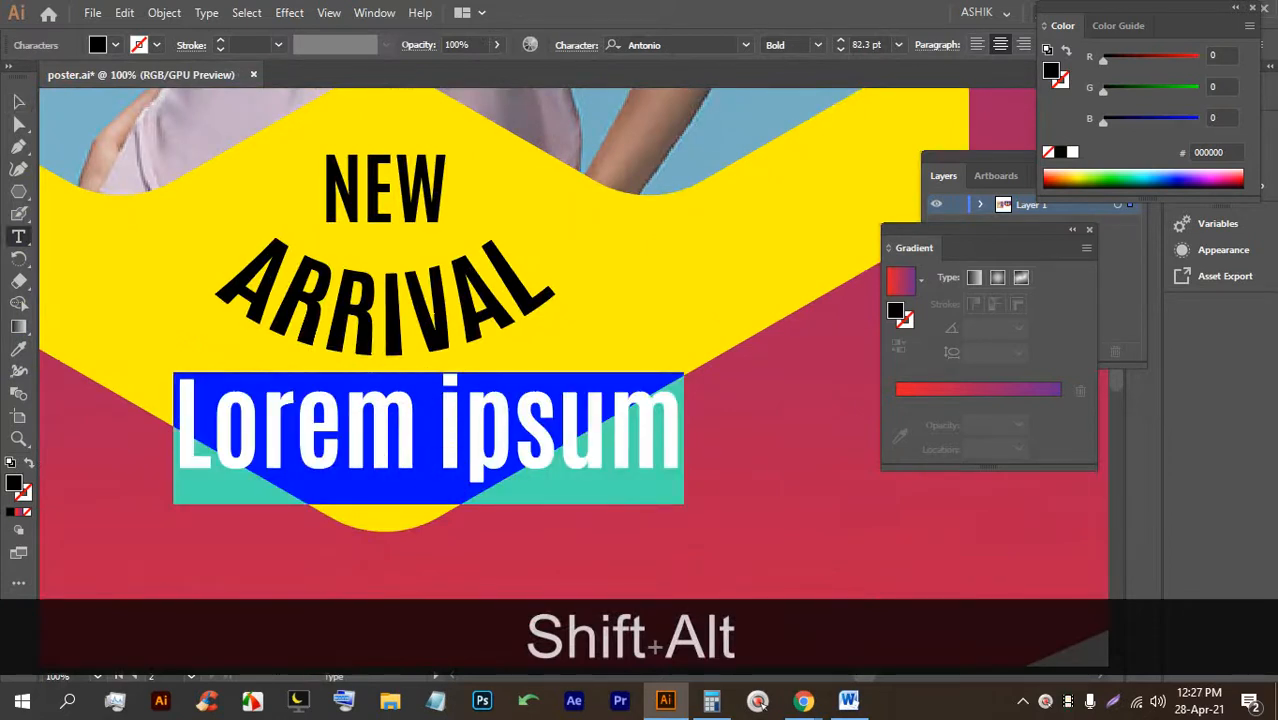
text(FASHION)
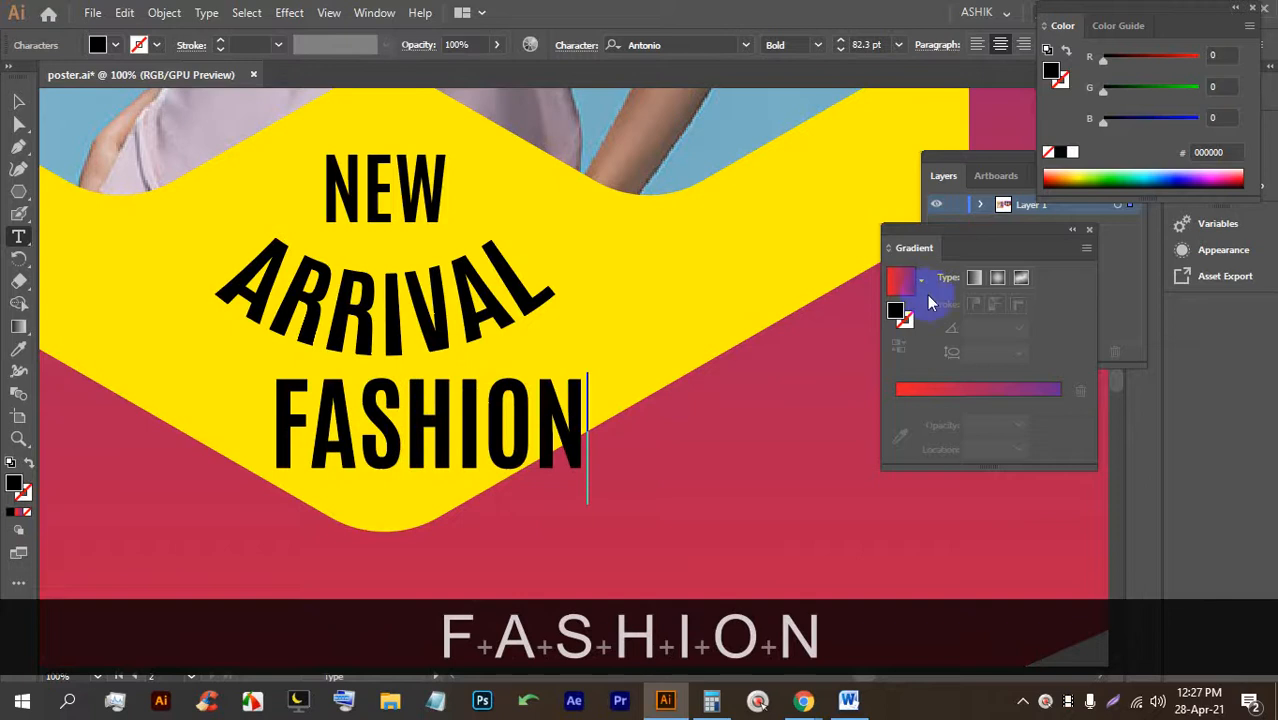
double_click(418, 411)
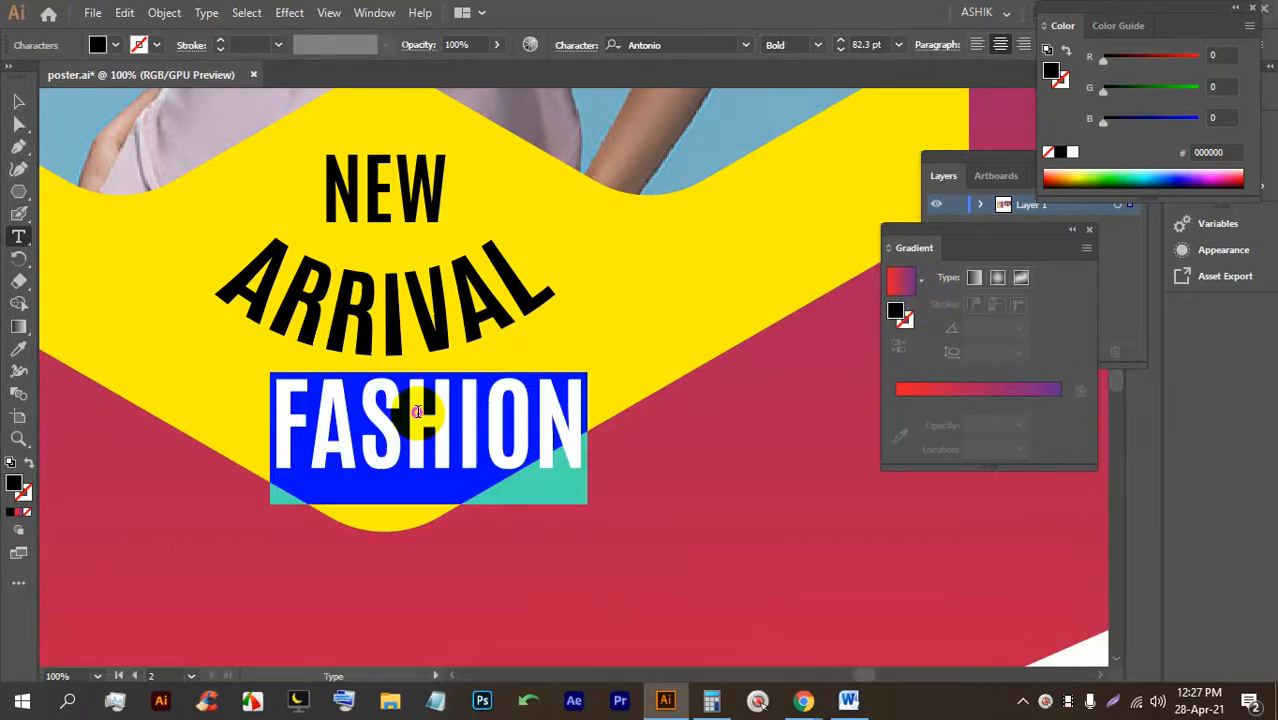
click(817, 45)
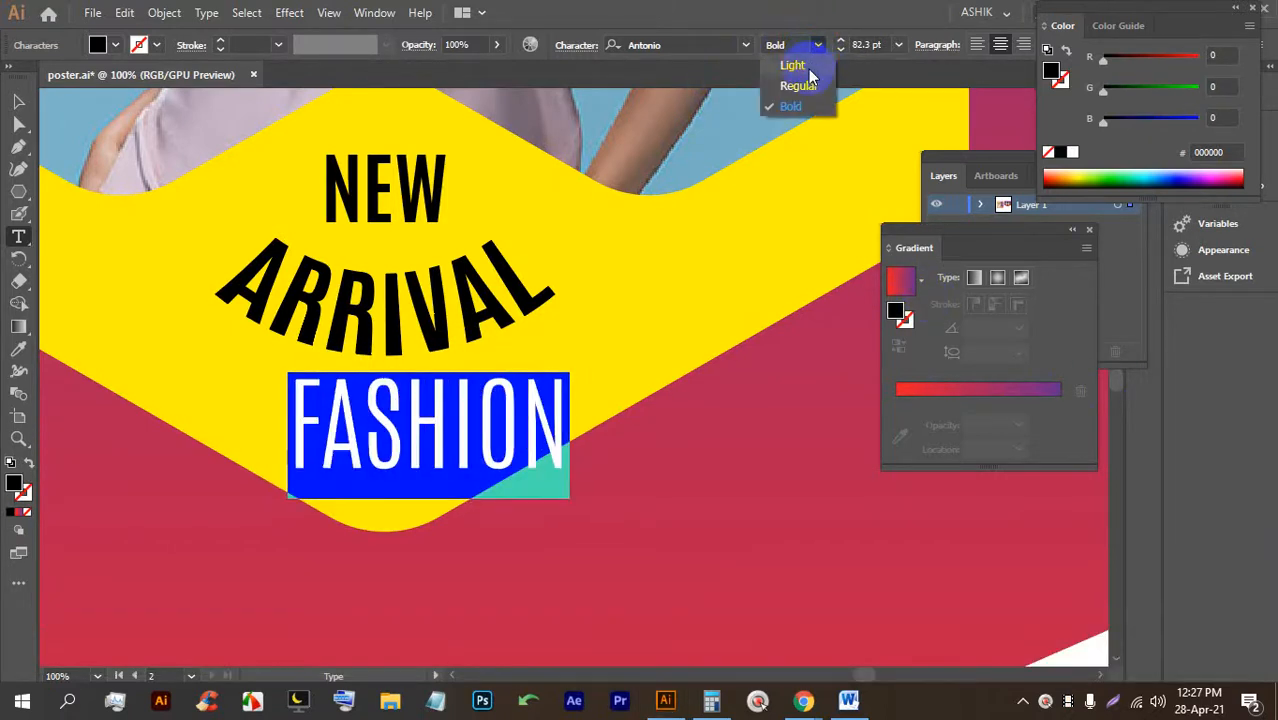
click(808, 67)
Curve FASHION with an Arc Lower warp and move it up under ARRIVAL.
click(289, 13)
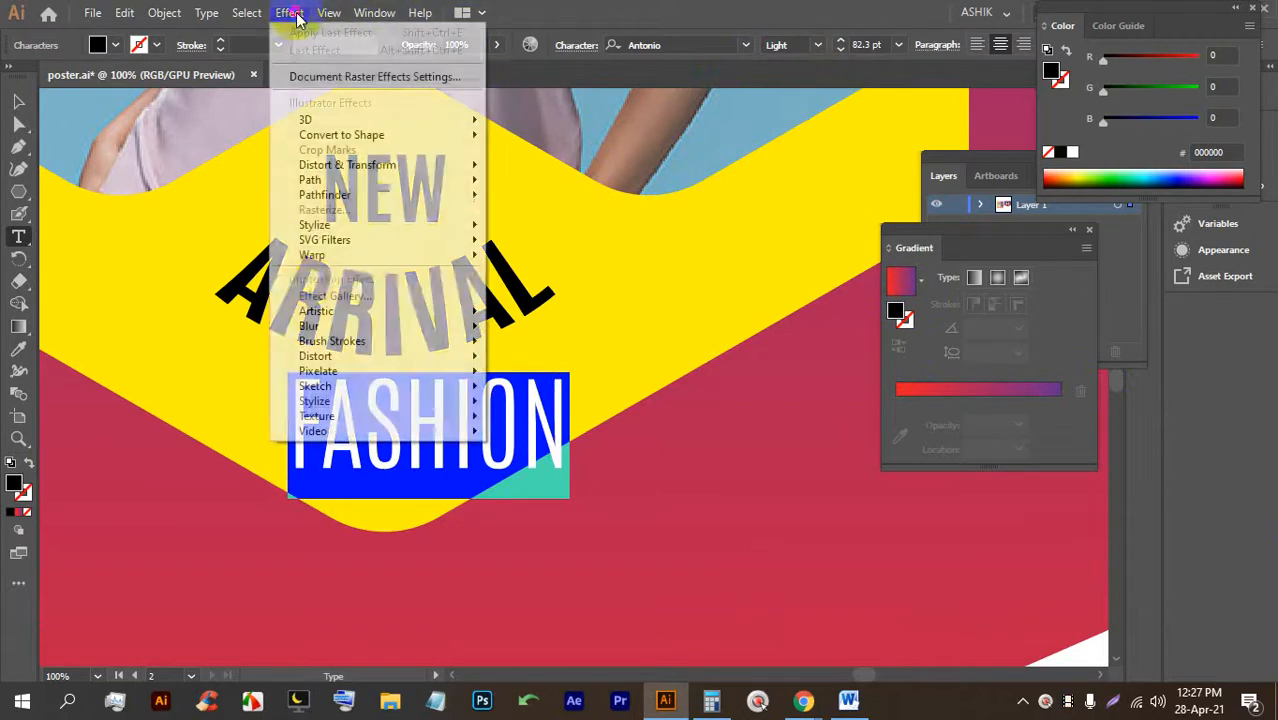
mouse_move(320, 254)
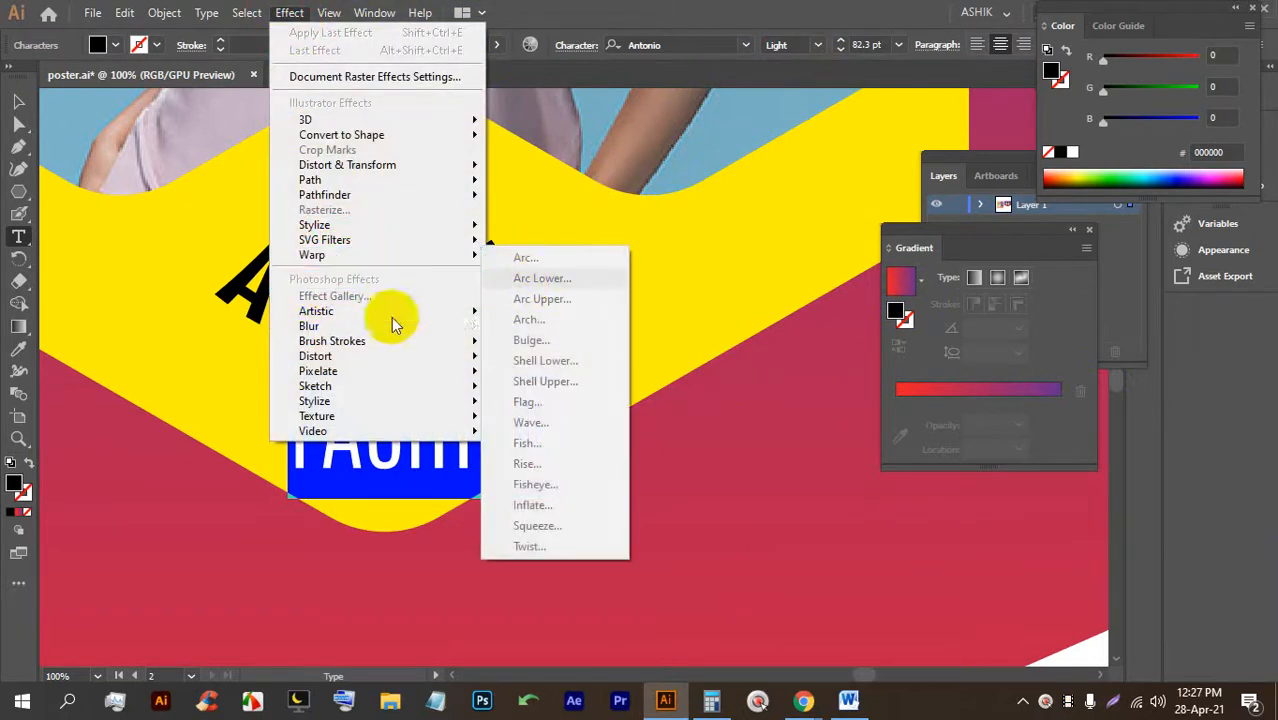
click(18, 98)
click(415, 398)
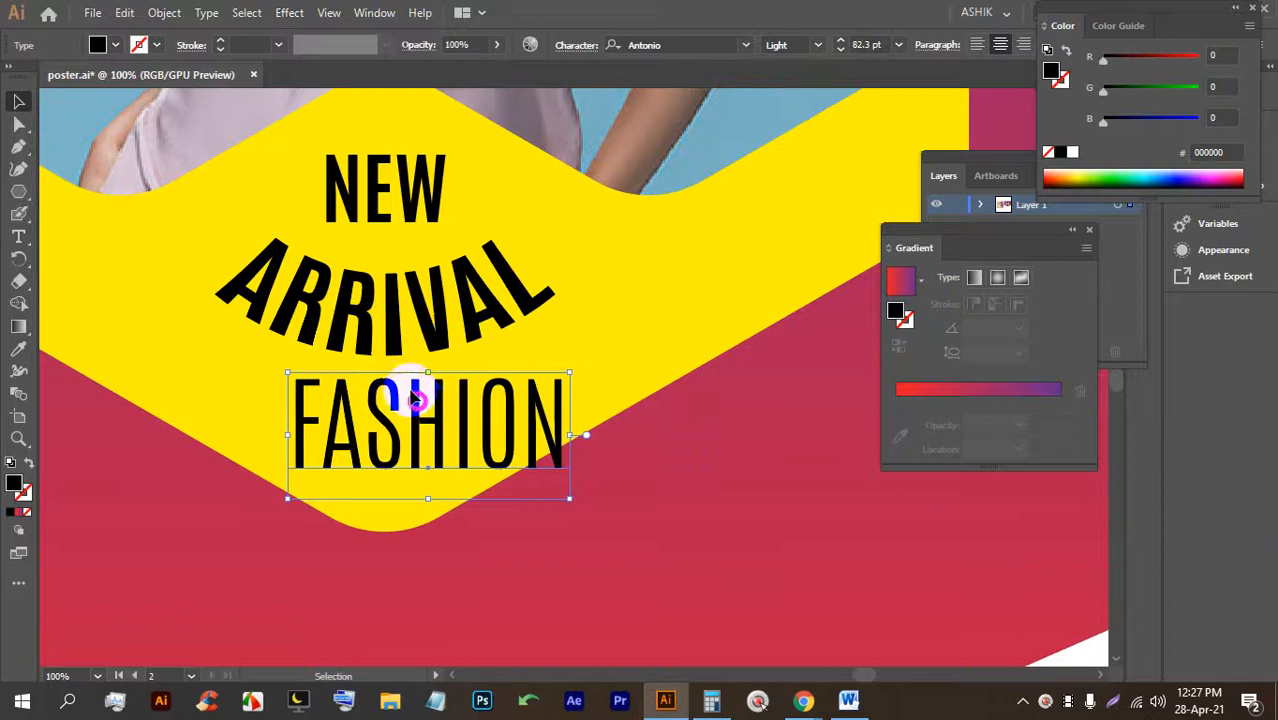
click(289, 13)
mouse_move(330, 252)
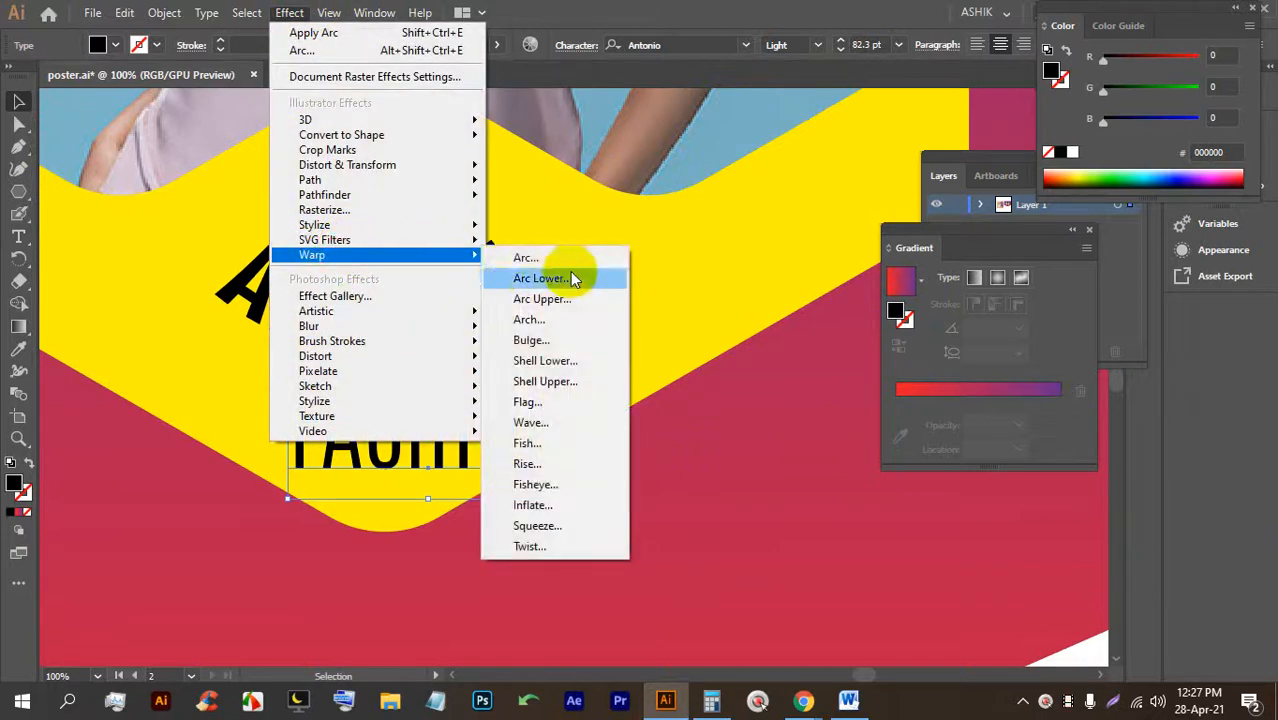
click(522, 261)
click(838, 428)
drag(472, 436, 424, 412)
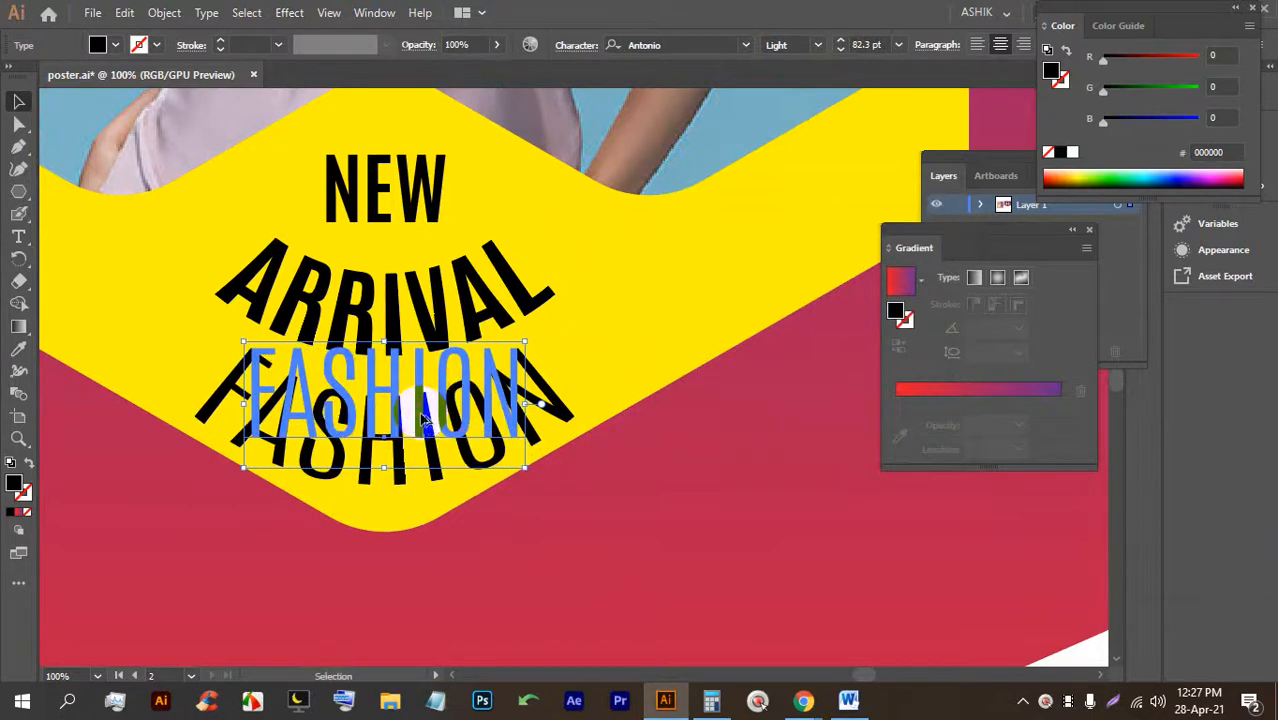
scroll(430, 415, down, 6)
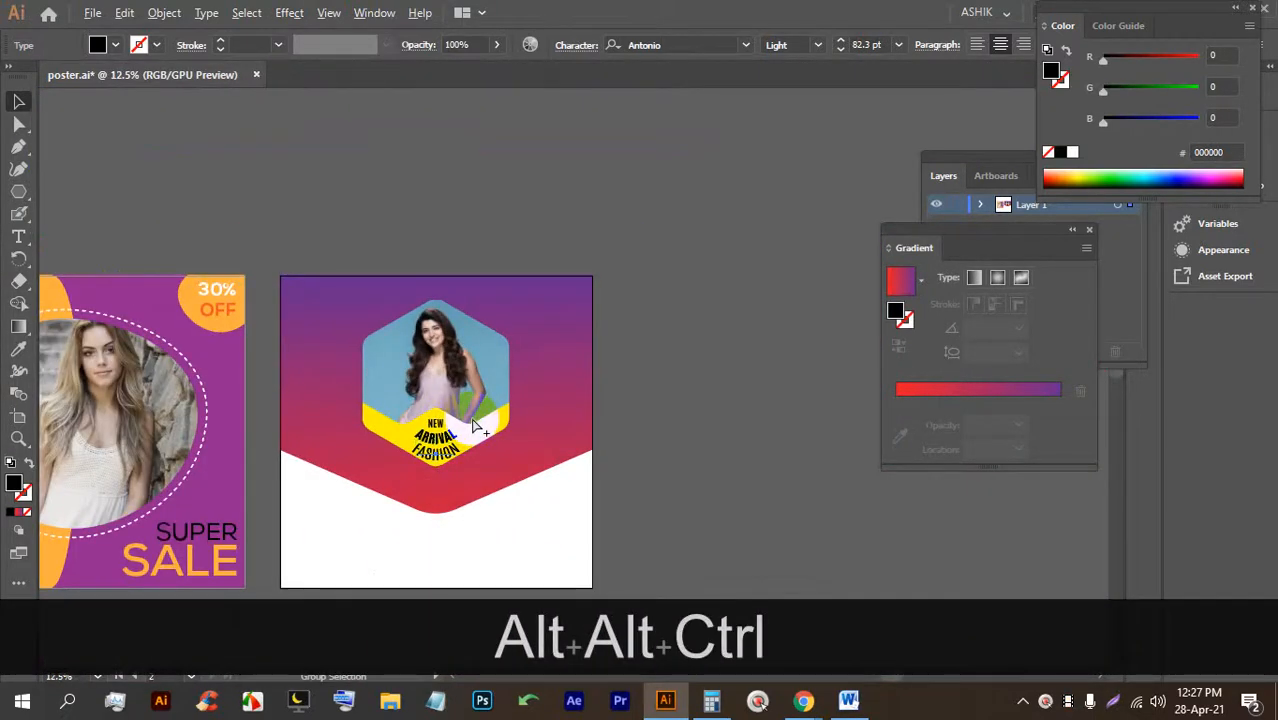
Lock FASHION and horizontally centre the background, hexagon and yellow shapes.
key(ctrl+2)
click(719, 425)
scroll(572, 466, down, 2)
drag(482, 456, 418, 191)
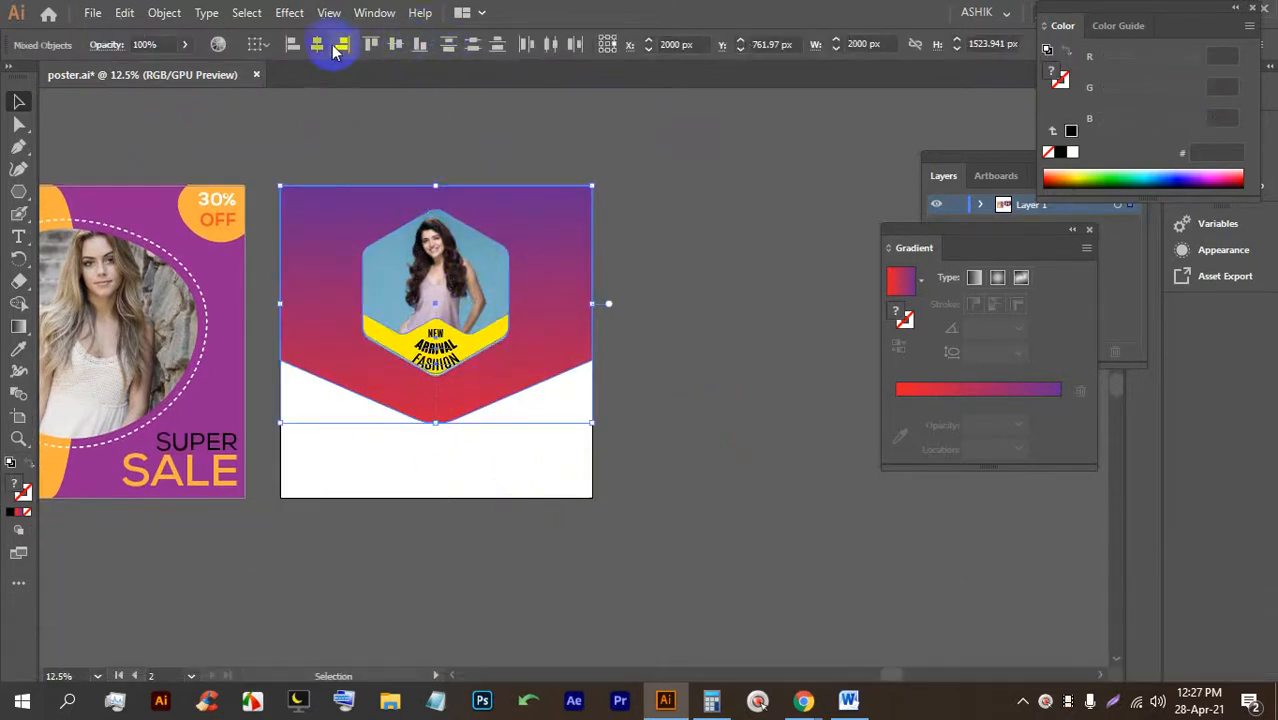
click(320, 47)
click(693, 359)
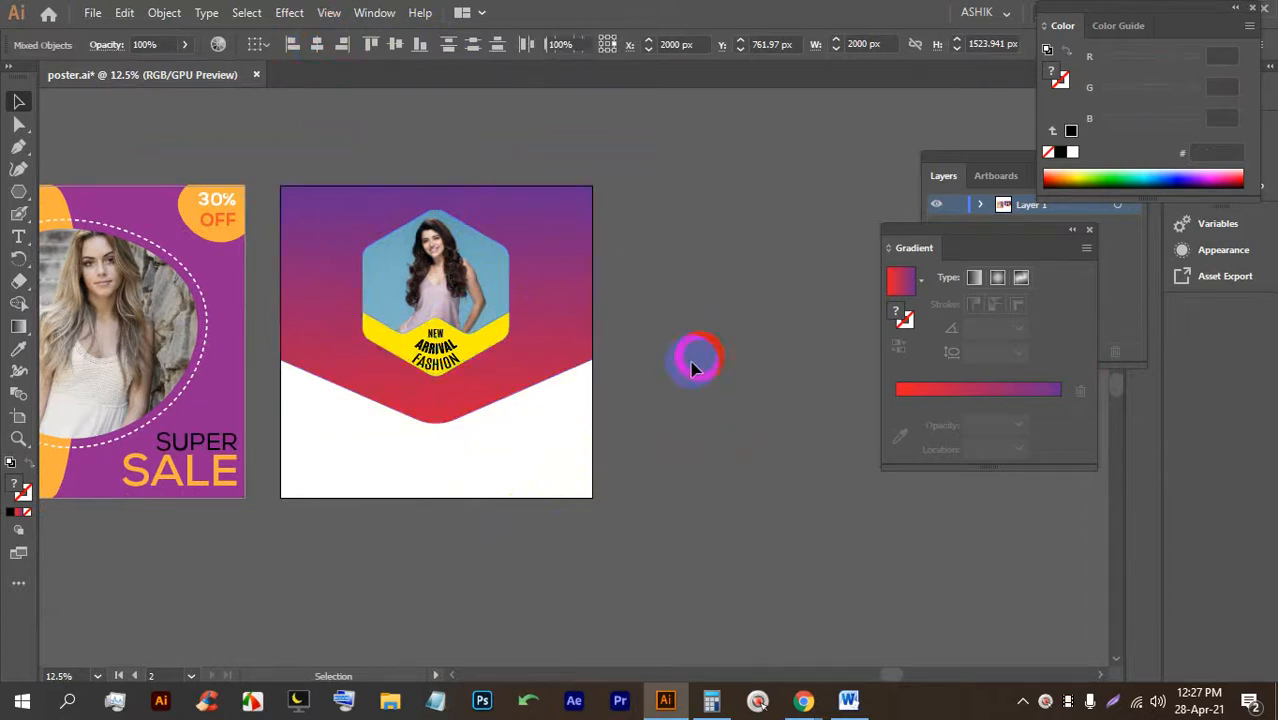
scroll(474, 388, up, 4)
Nudge the curved FASHION text up and reduce its font size to 40 pt.
click(319, 332)
key(Up)
key(Up)
key(Up)
key(Up)
key(Up)
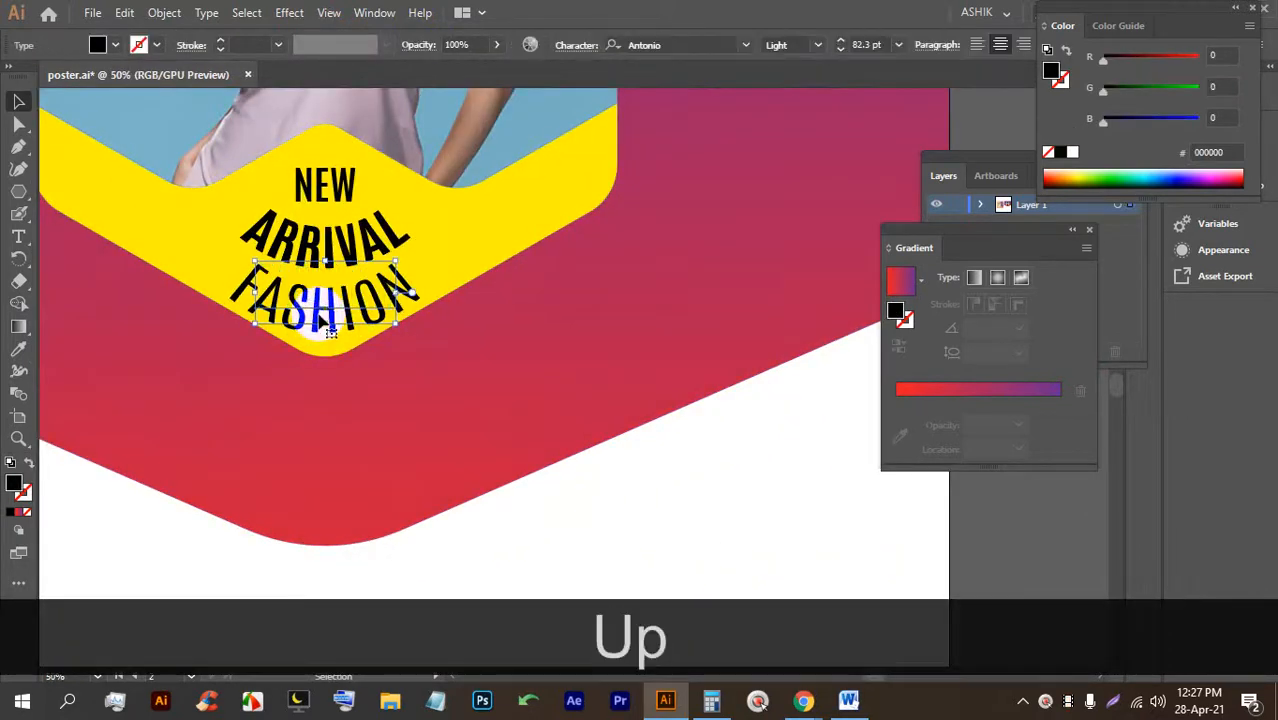
scroll(321, 319, down, 2)
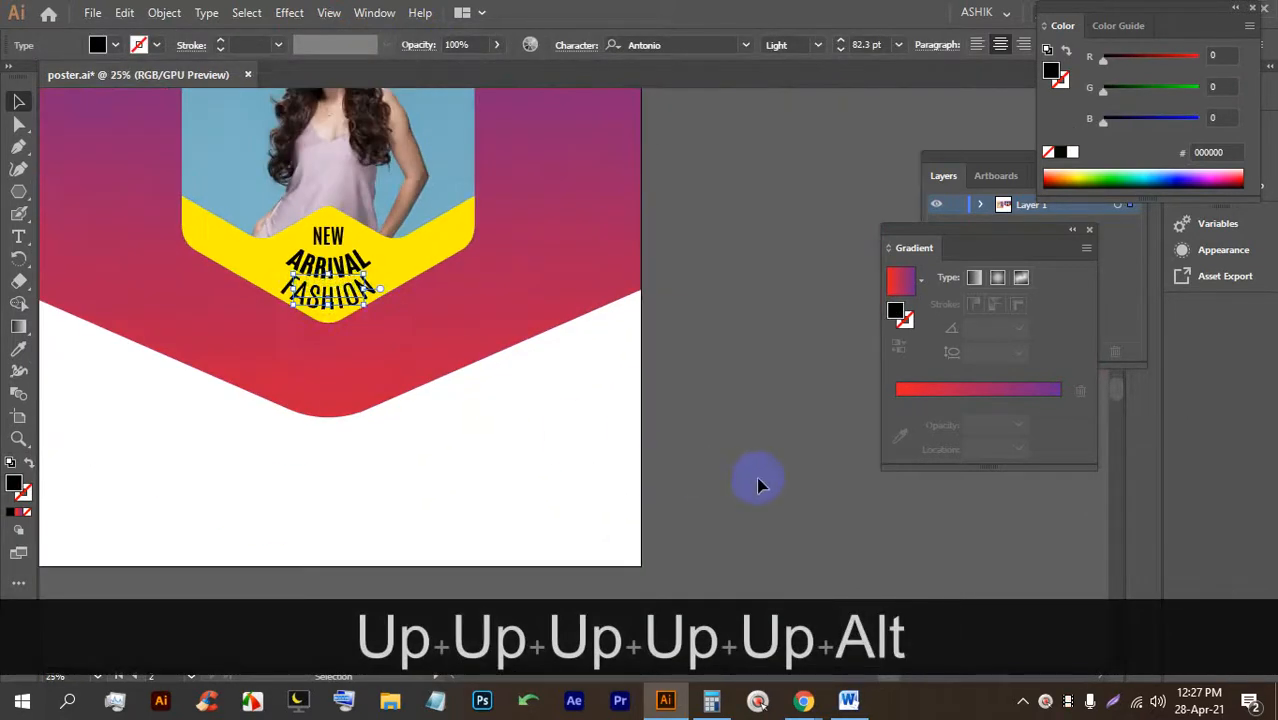
click(757, 485)
scroll(288, 340, up, 4)
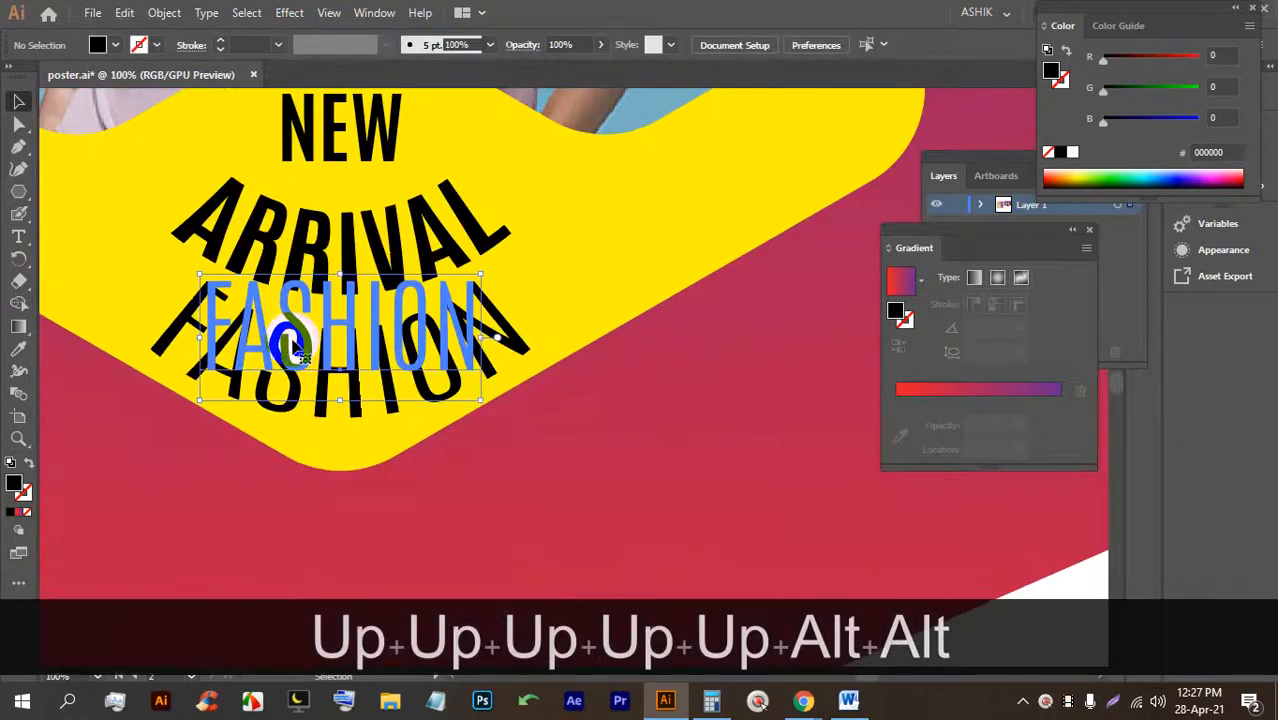
click(288, 345)
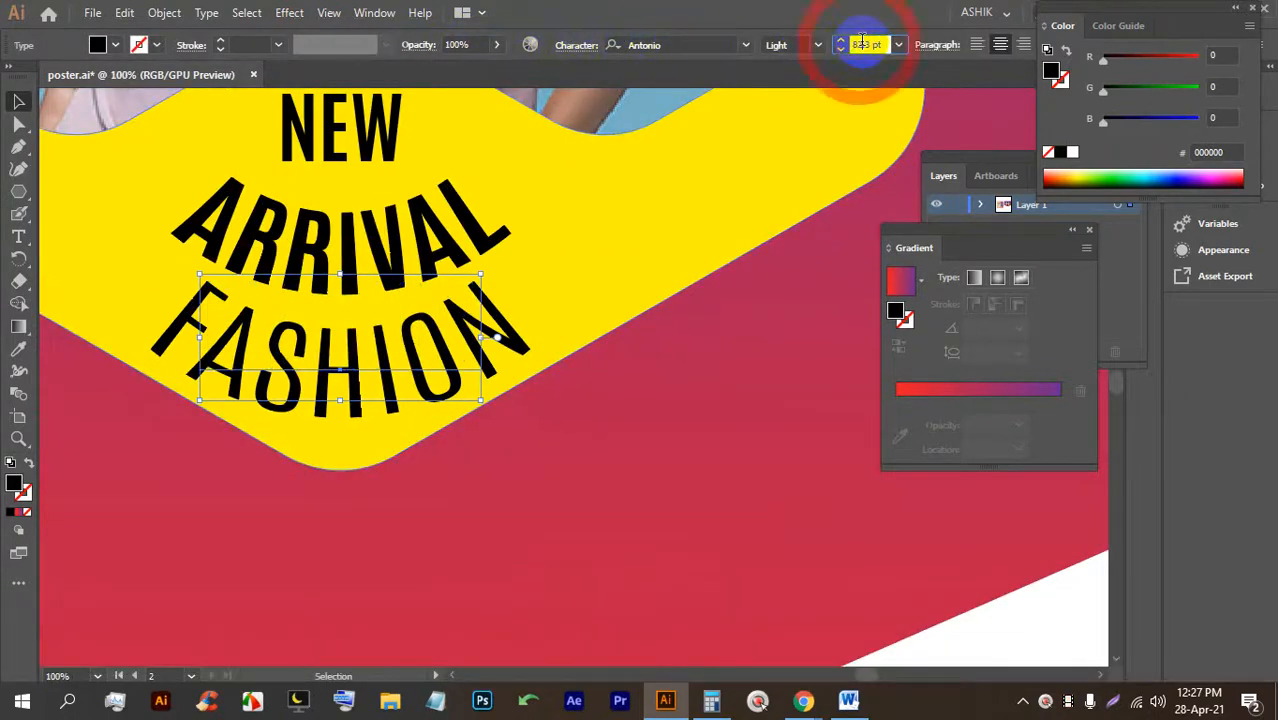
key(Down)
key(Down)
key(Down)
key(Down)
key(Down)
key(Down)
key(Down)
key(Down)
key(Down)
key(Down)
key(Down)
key(Down)
key(Down)
key(Down)
key(Down)
key(Down)
key(Down)
key(Down)
key(Down)
key(Down)
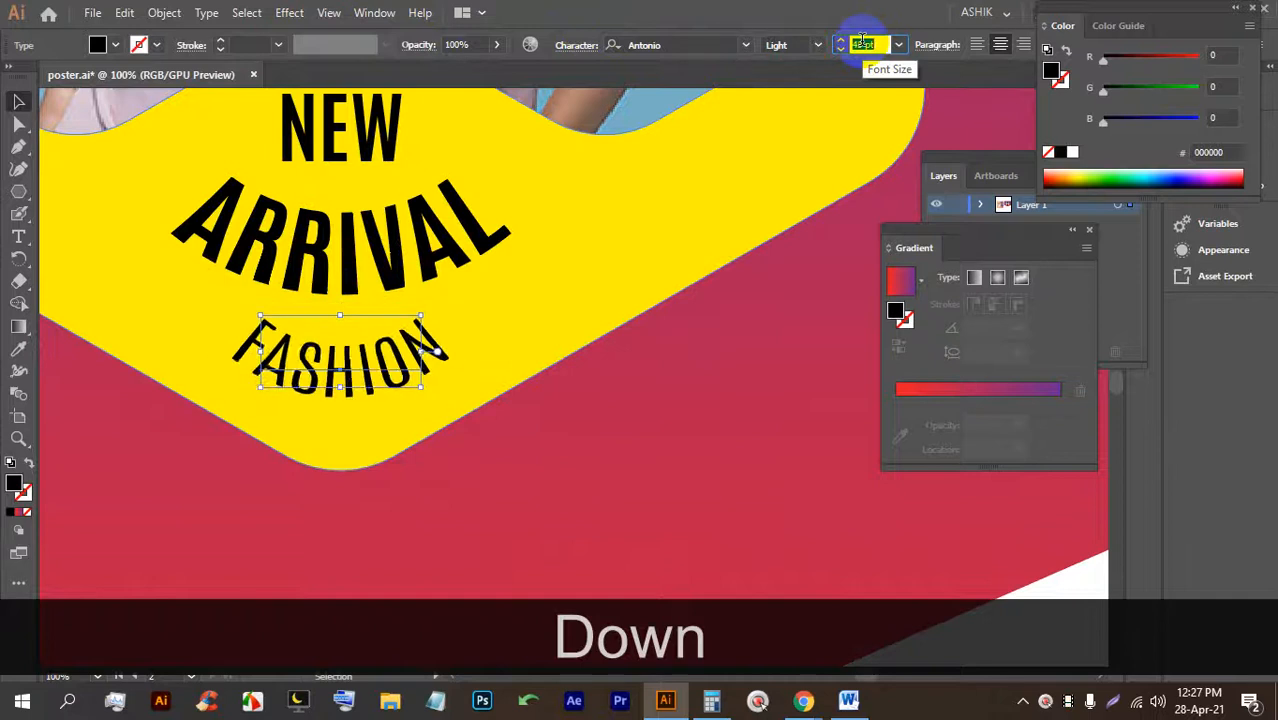
key(Down)
key(Down)
key(Down)
key(Down)
Save the poster as poster.ai with Ctrl+S.
click(475, 312)
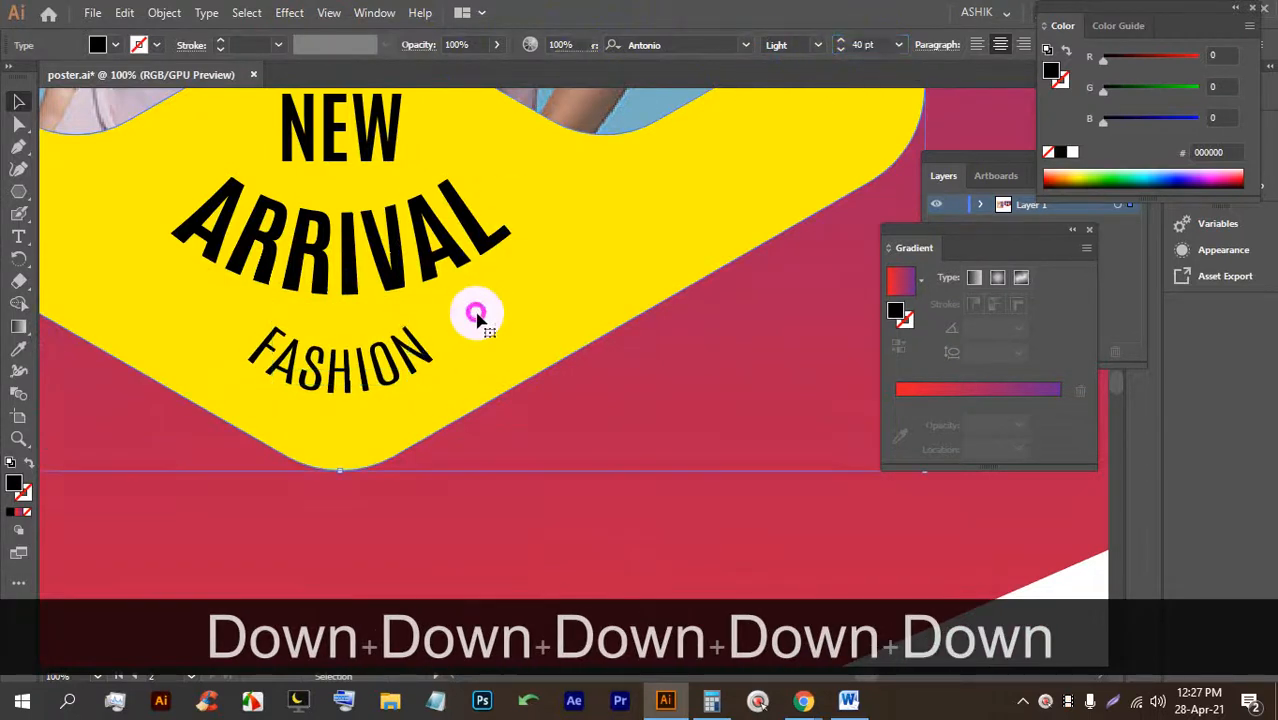
scroll(477, 318, down, 2)
drag(584, 433, 516, 421)
scroll(484, 367, down, 3)
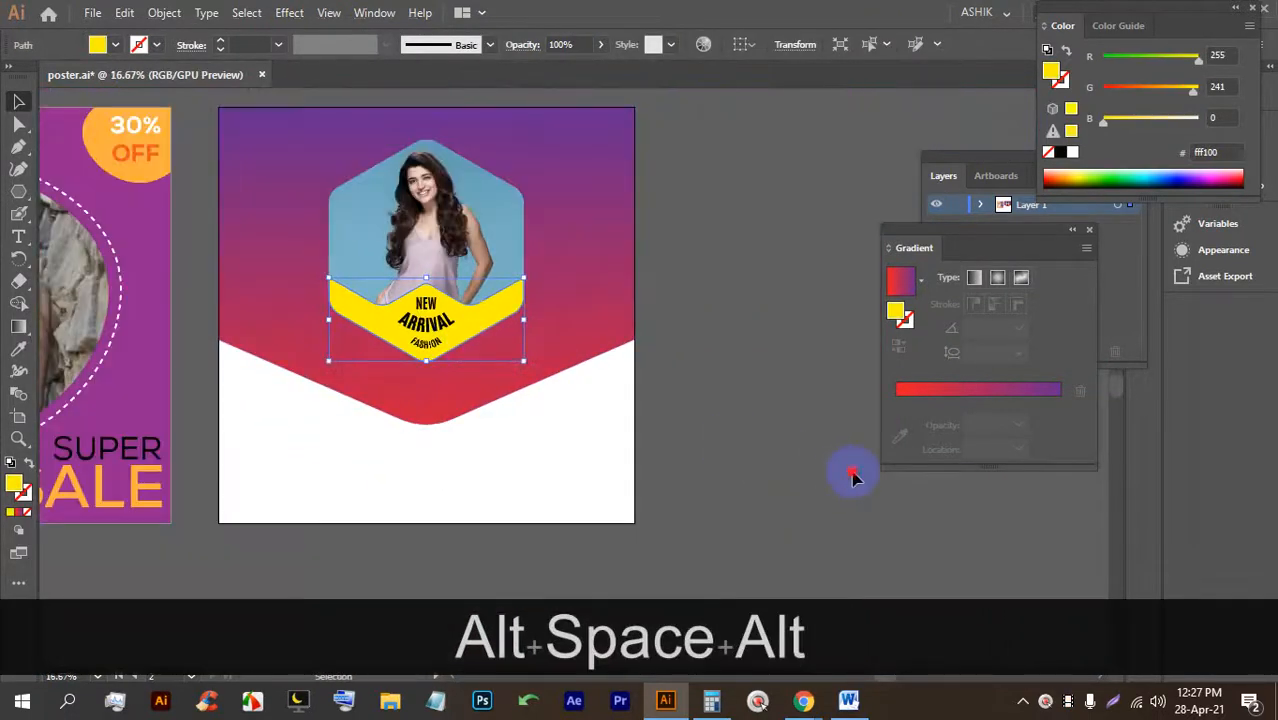
click(695, 431)
key(ctrl+s)
key(ctrl+s)
key(ctrl+s)
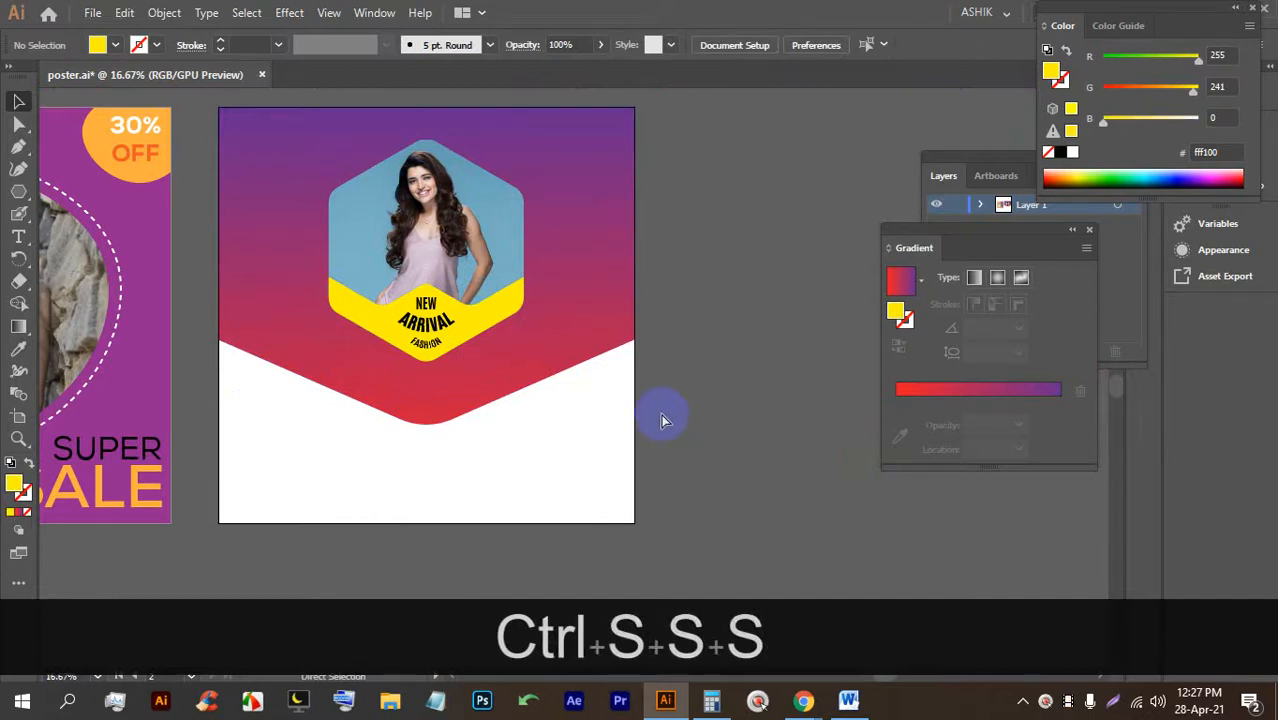
scroll(576, 136, up, 2)
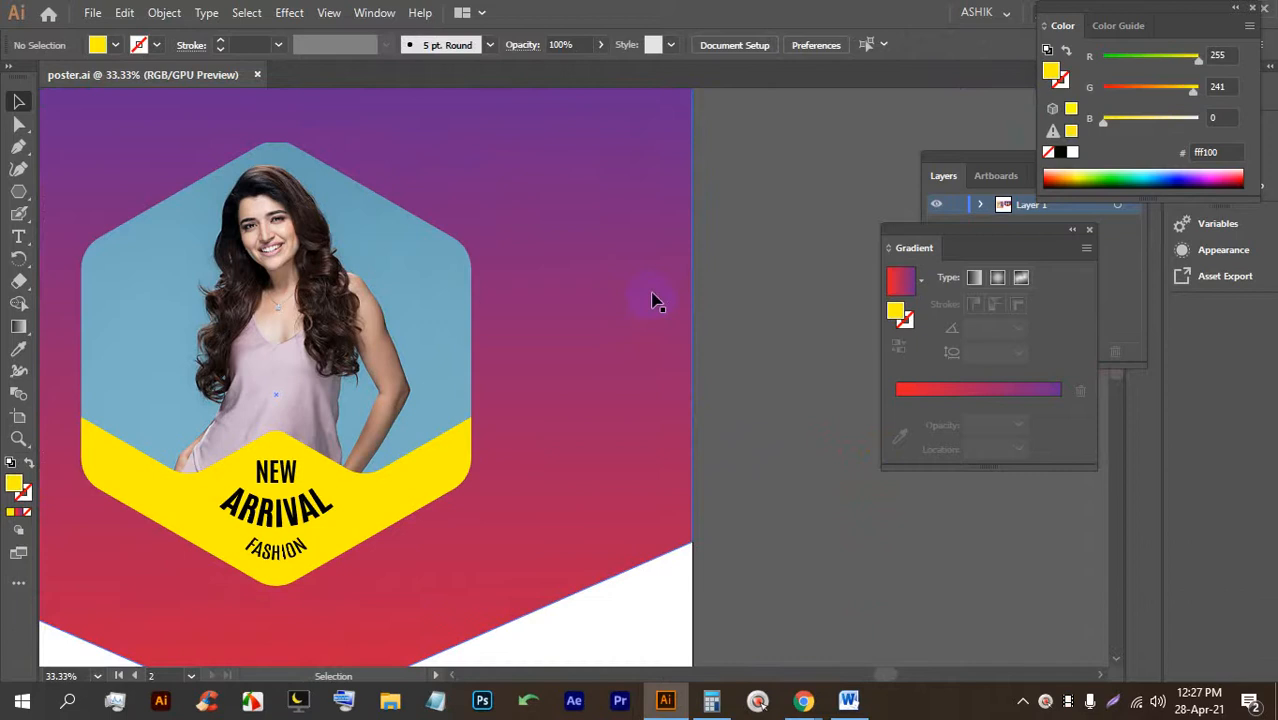
scroll(662, 211, up, 2)
Place a text object near the artboard top and scale it to 106.4 pt.
drag(639, 211, 617, 321)
click(18, 236)
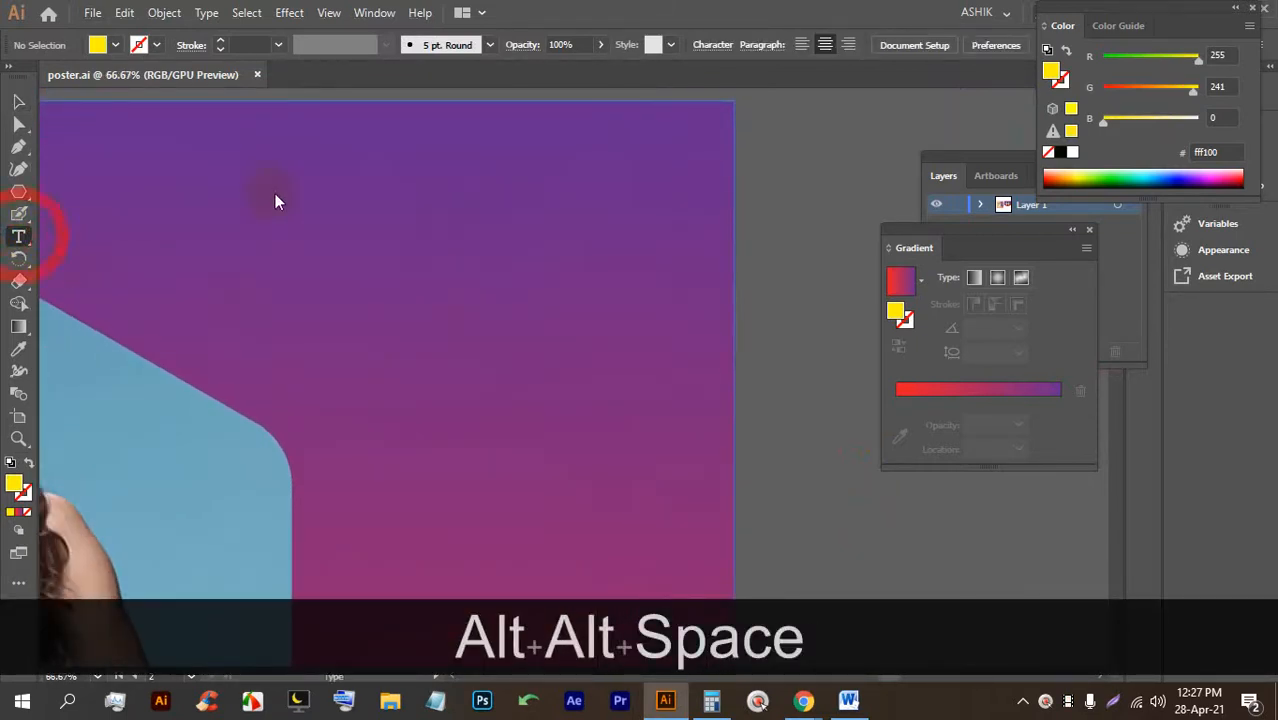
click(394, 175)
click(18, 101)
drag(471, 186, 716, 252)
drag(580, 204, 562, 203)
drag(557, 197, 557, 189)
Replace the placeholder text with the word 'Enjoy'.
triple_click(507, 180)
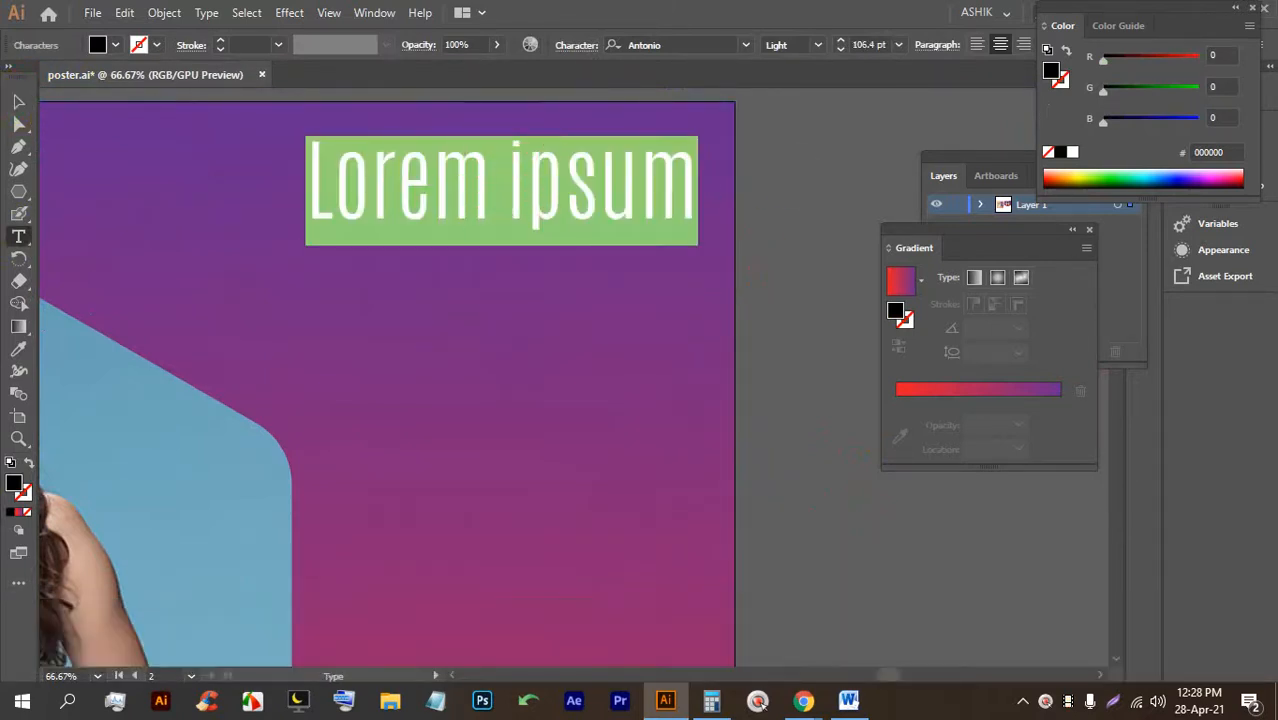
text(e)
key(BackSpace)
key(Caps_Lock)
text(Eng)
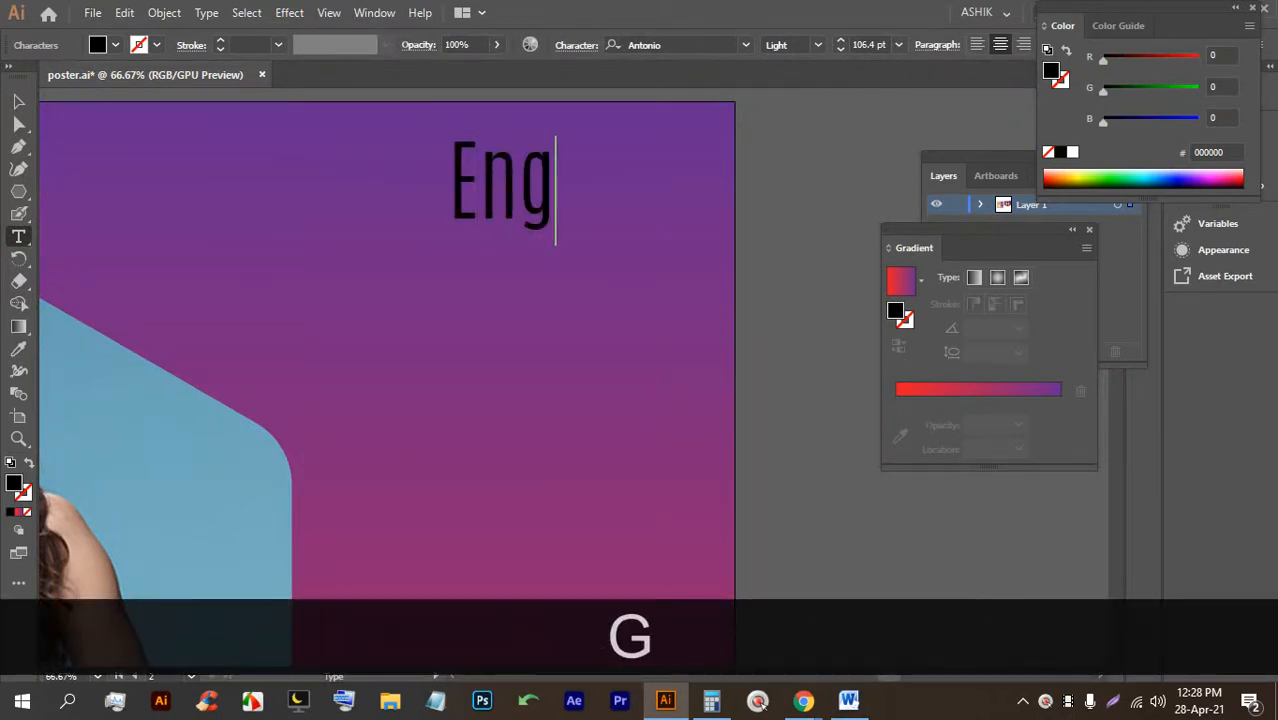
key(BackSpace)
text(jo)
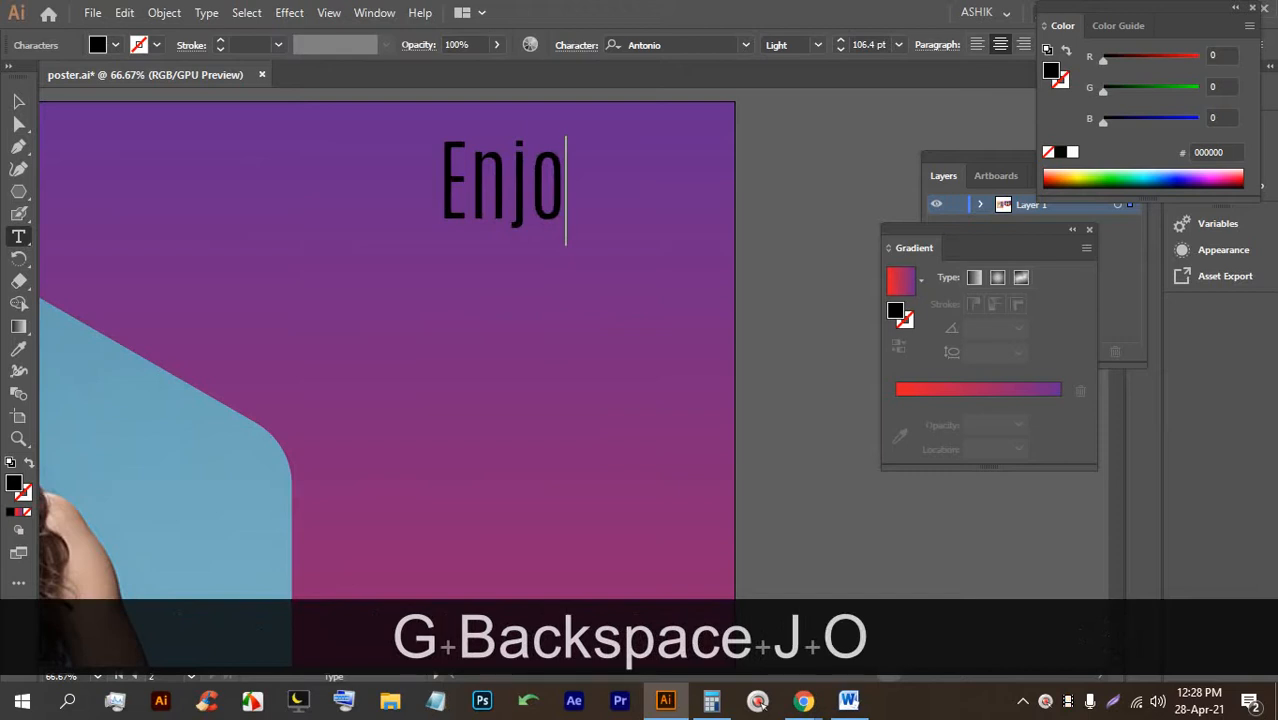
text(y)
double_click(559, 160)
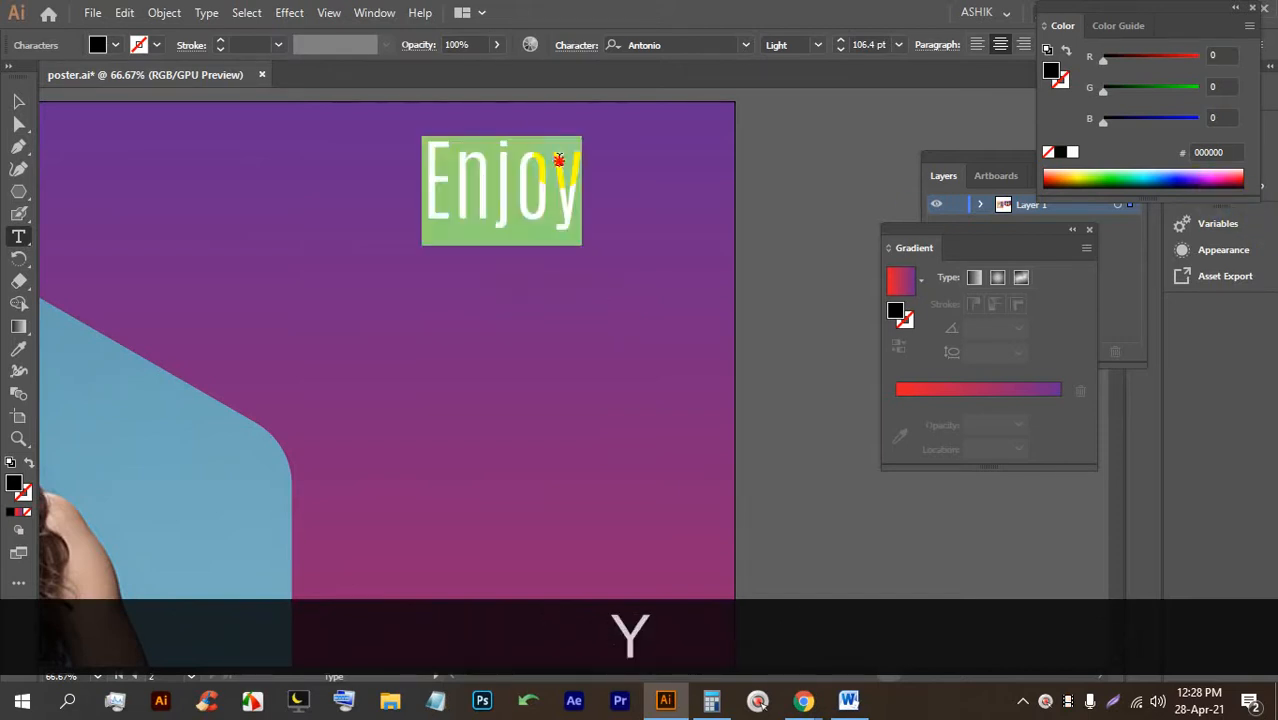
Set Enjoy in the Brush Script MT Italic font.
click(740, 44)
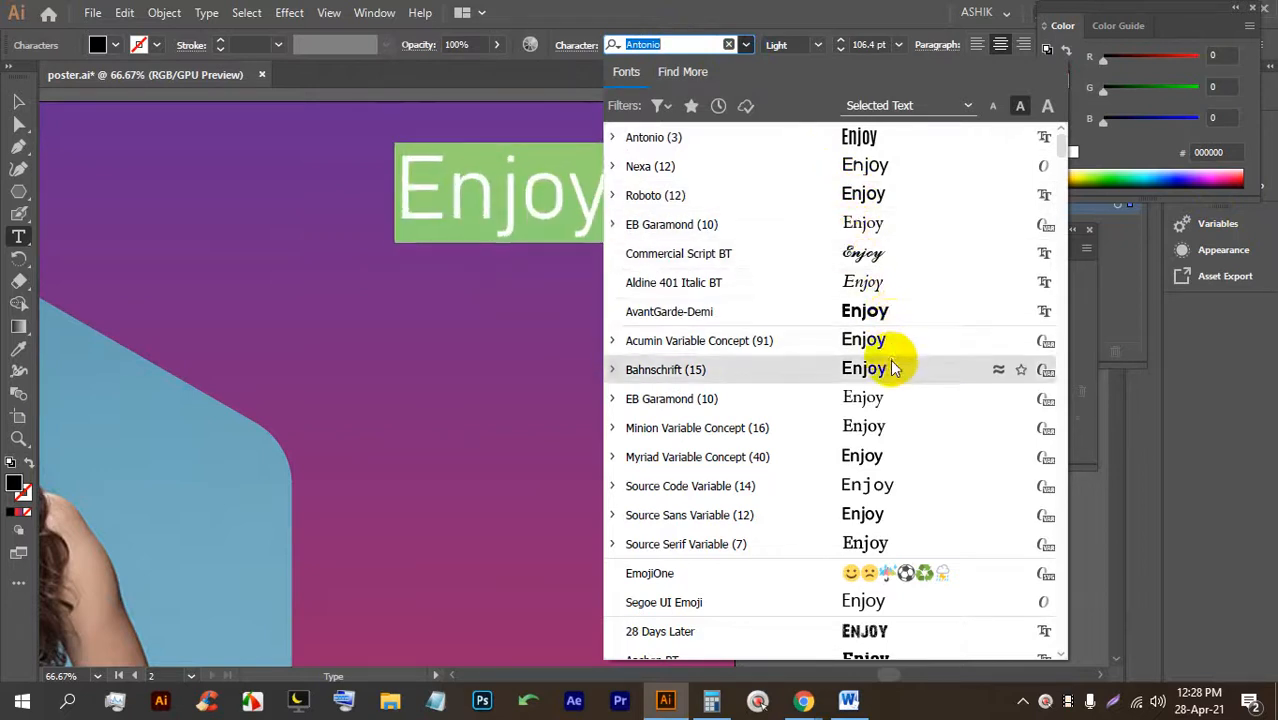
scroll(835, 355, down, 4)
scroll(850, 340, down, 2)
scroll(857, 365, down, 3)
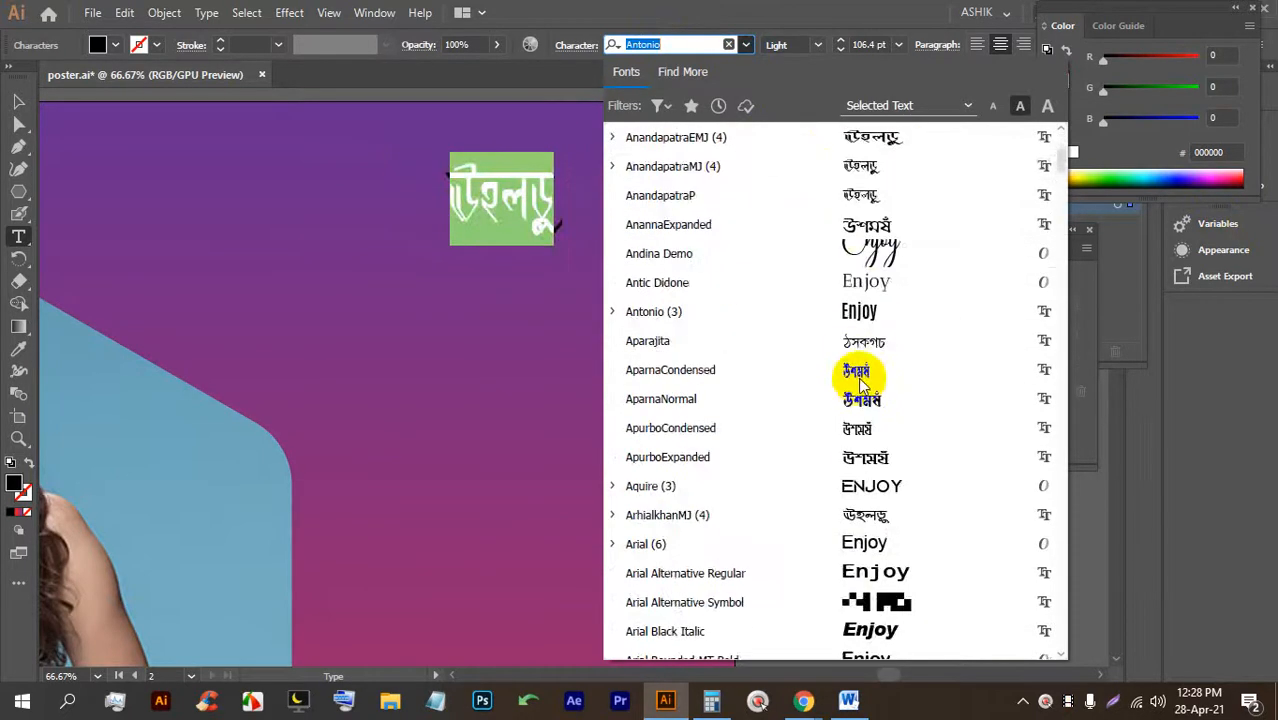
scroll(880, 358, down, 3)
scroll(880, 358, down, 8)
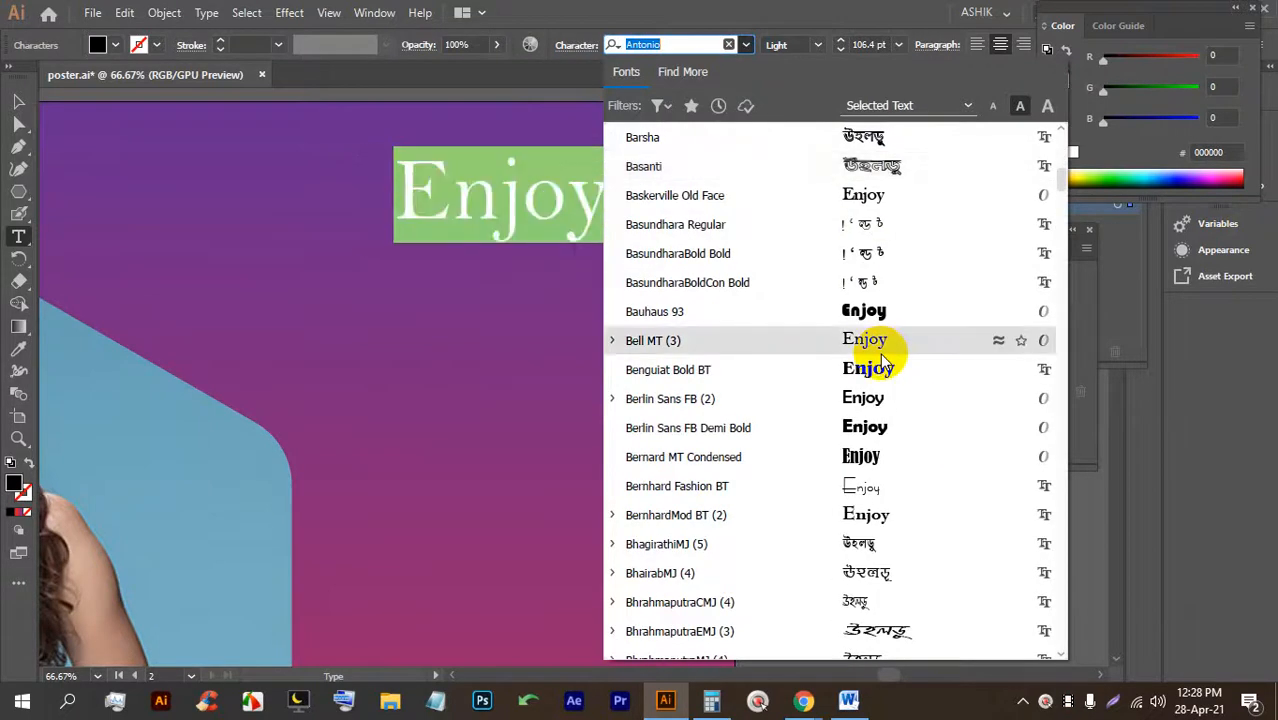
scroll(880, 330, down, 2)
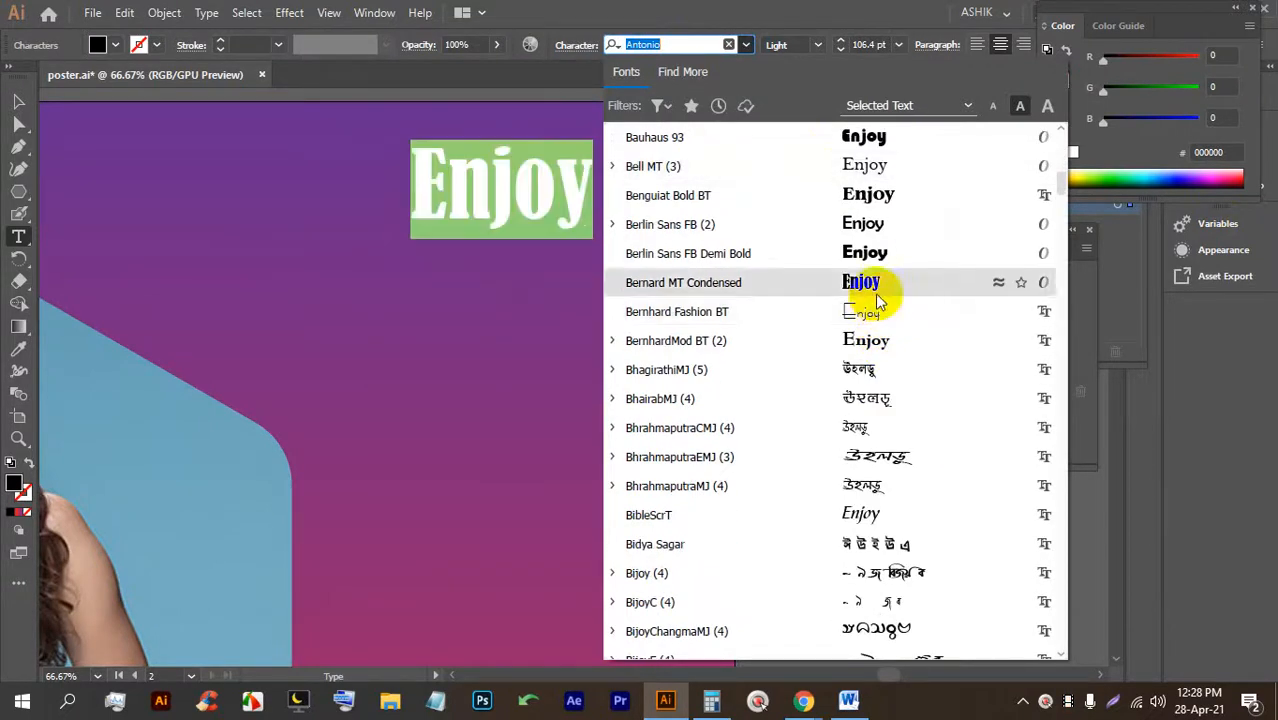
scroll(870, 290, down, 5)
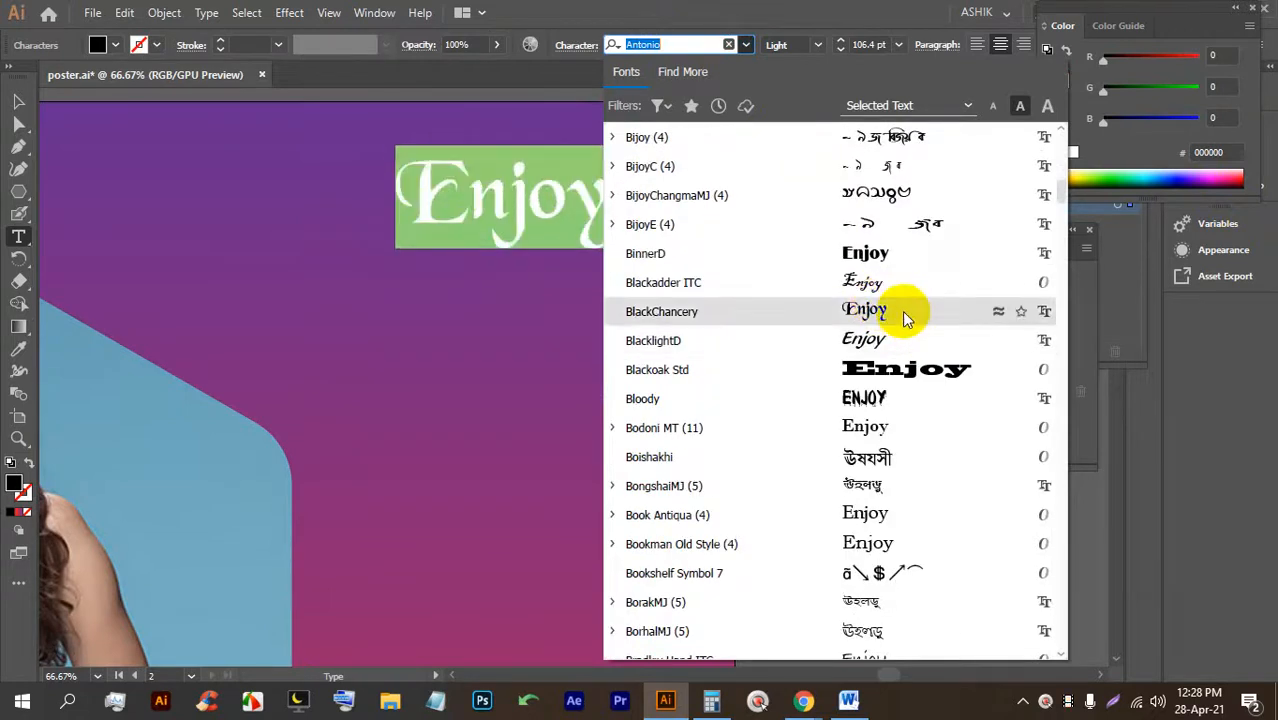
scroll(902, 320, down, 6)
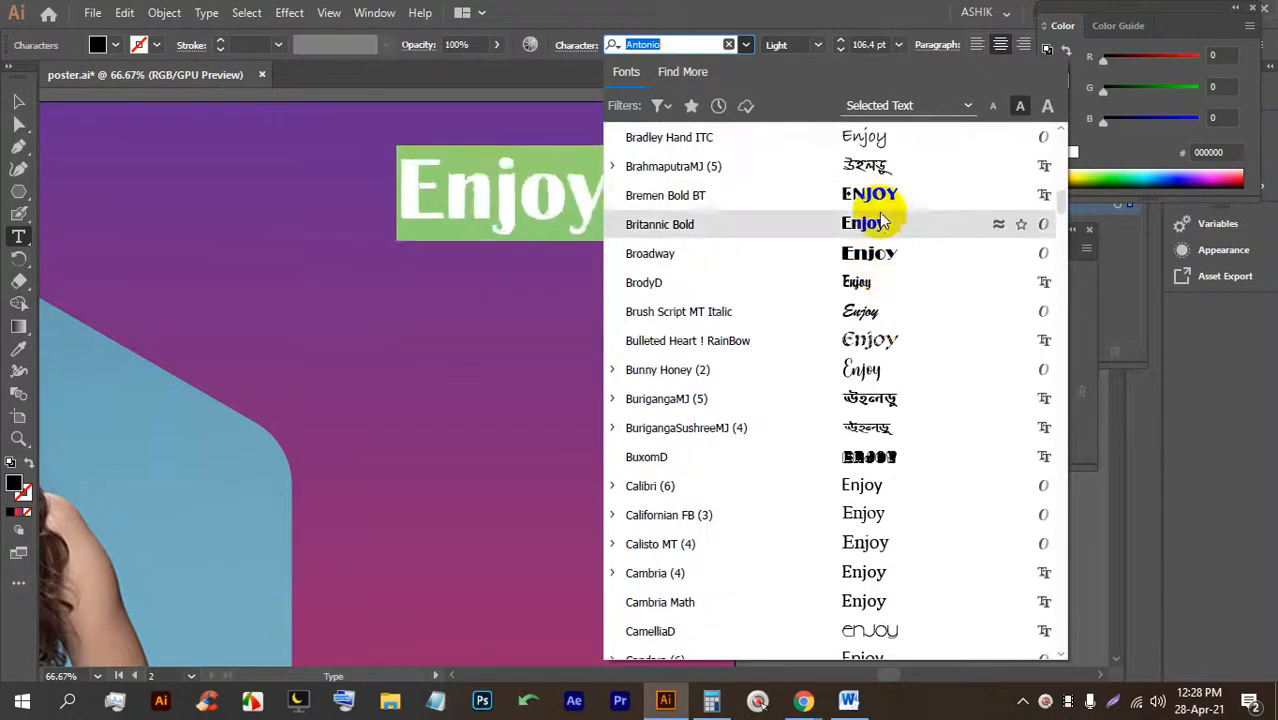
scroll(870, 300, down, 3)
scroll(882, 187, up, 2)
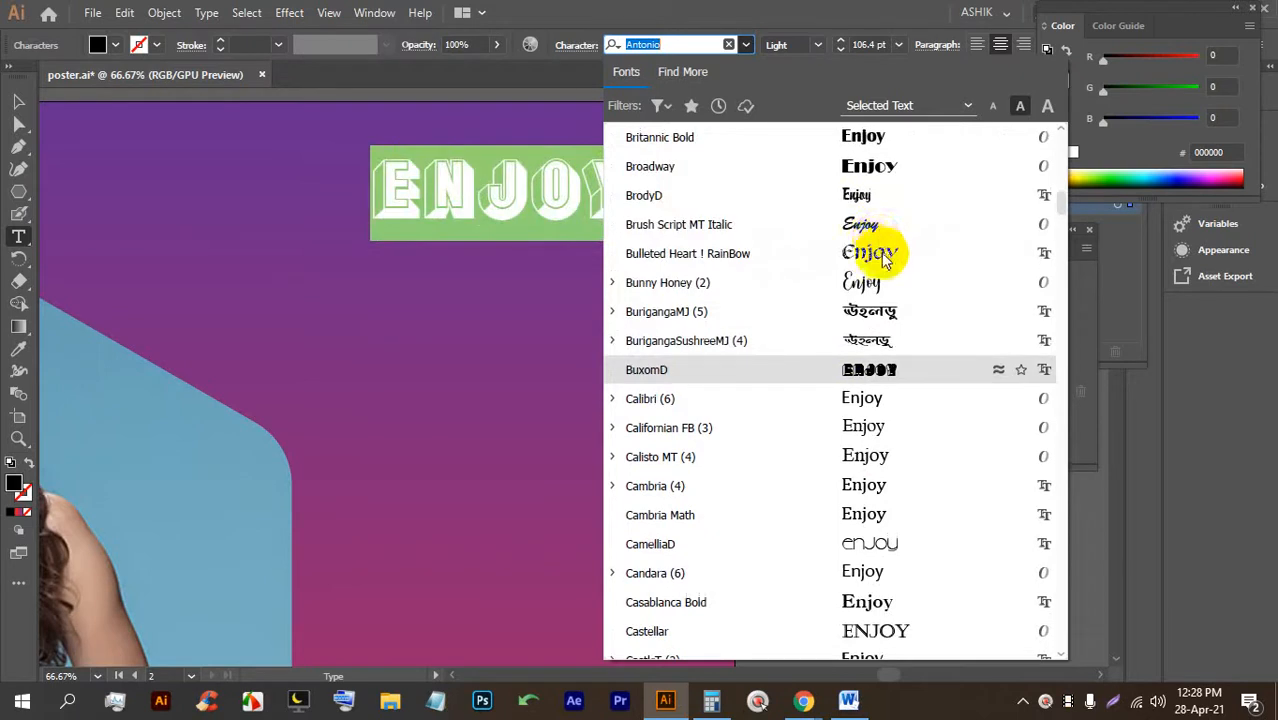
click(884, 231)
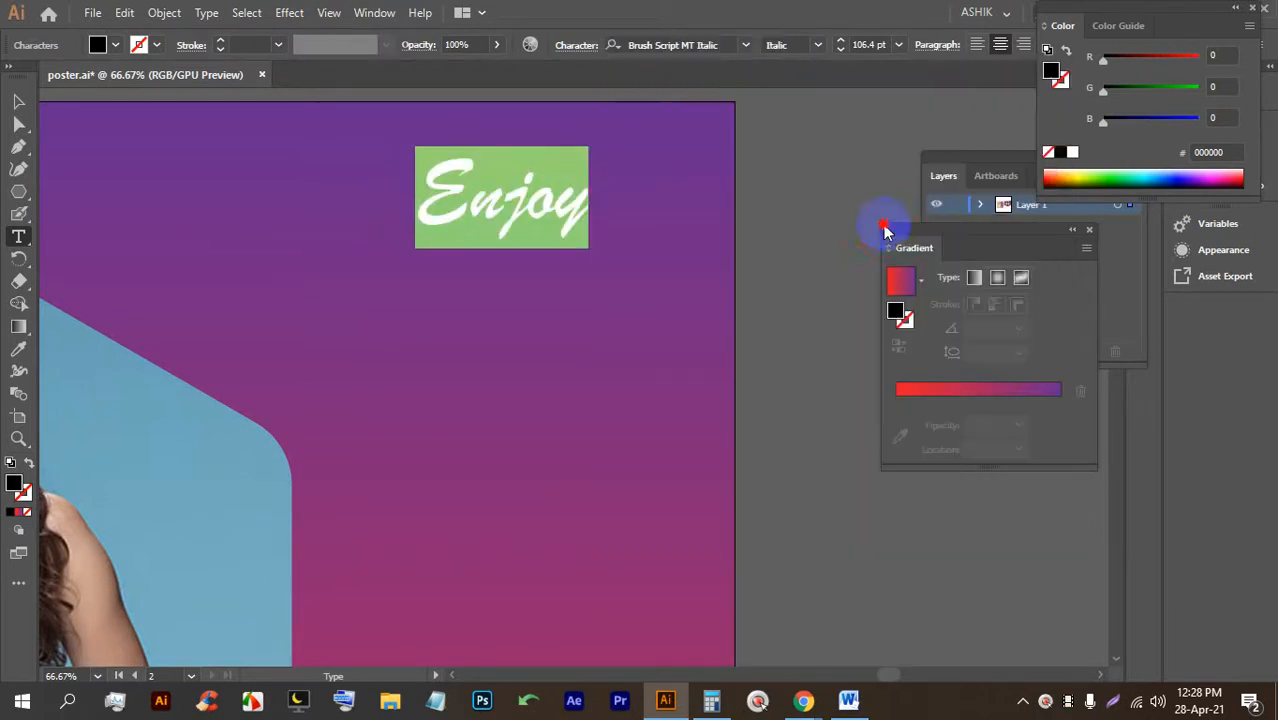
click(18, 100)
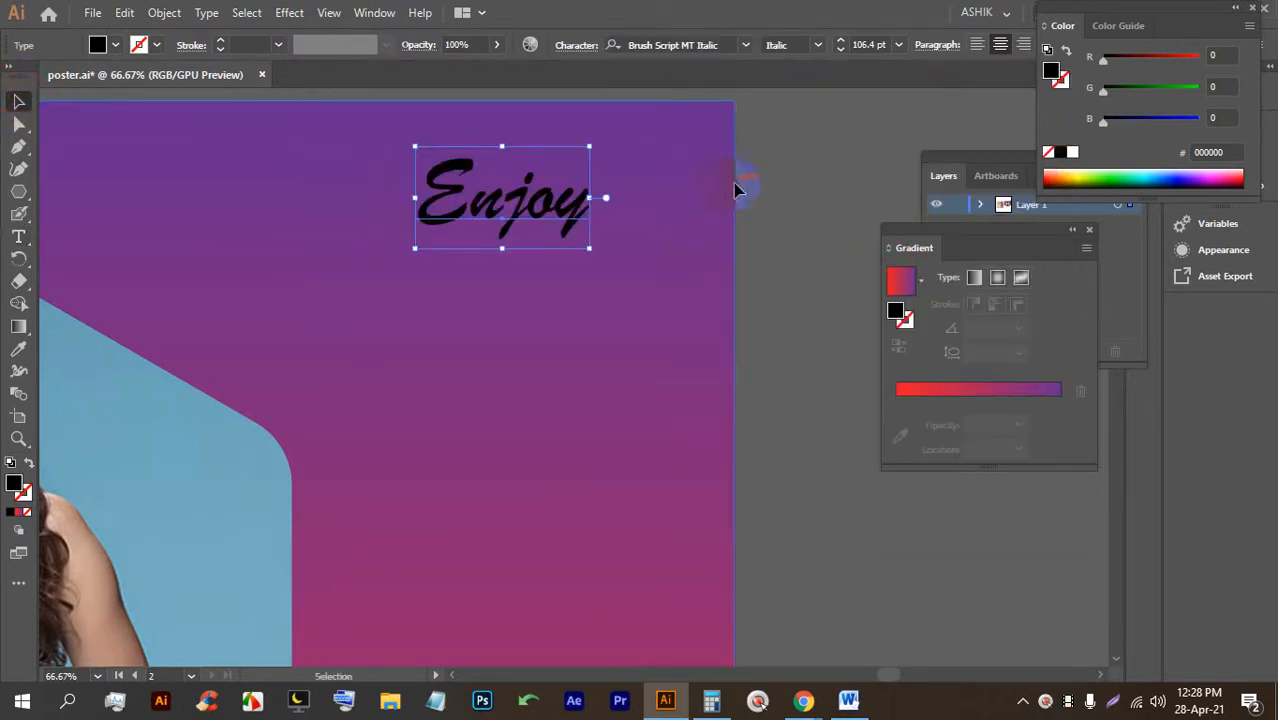
Move Enjoy toward the upper right and make it white.
click(736, 191)
drag(507, 200, 601, 186)
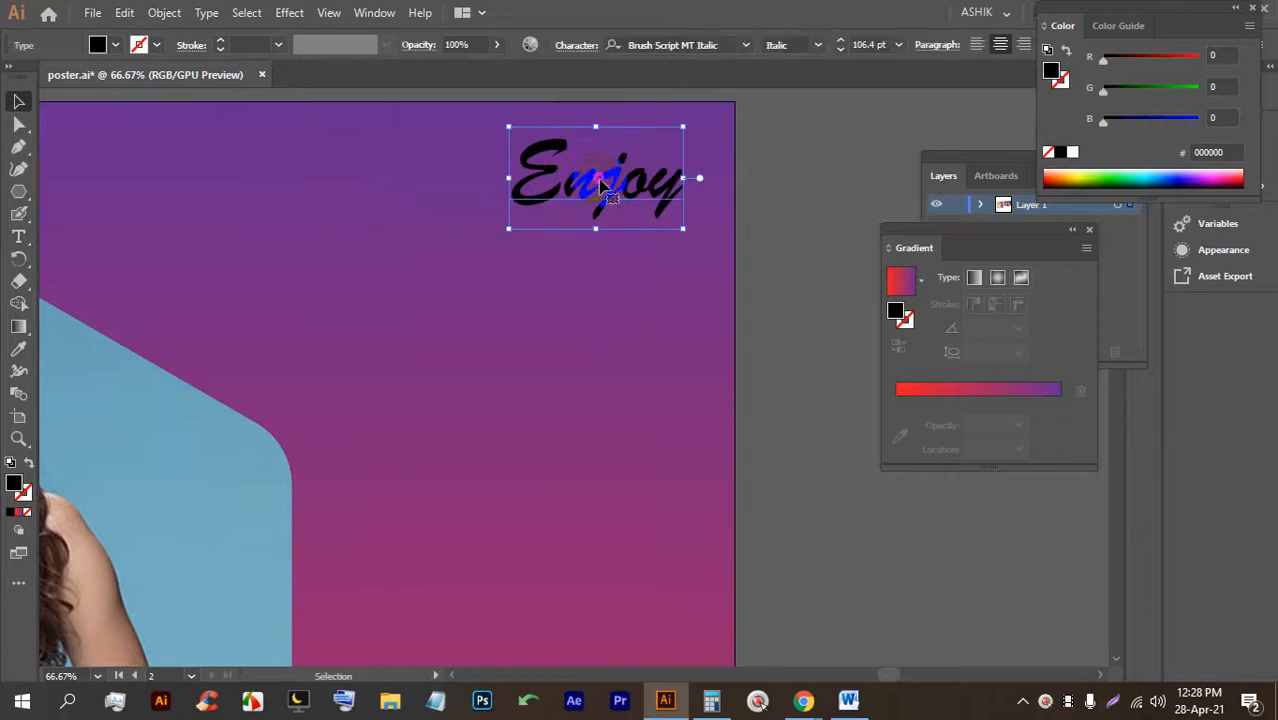
click(118, 46)
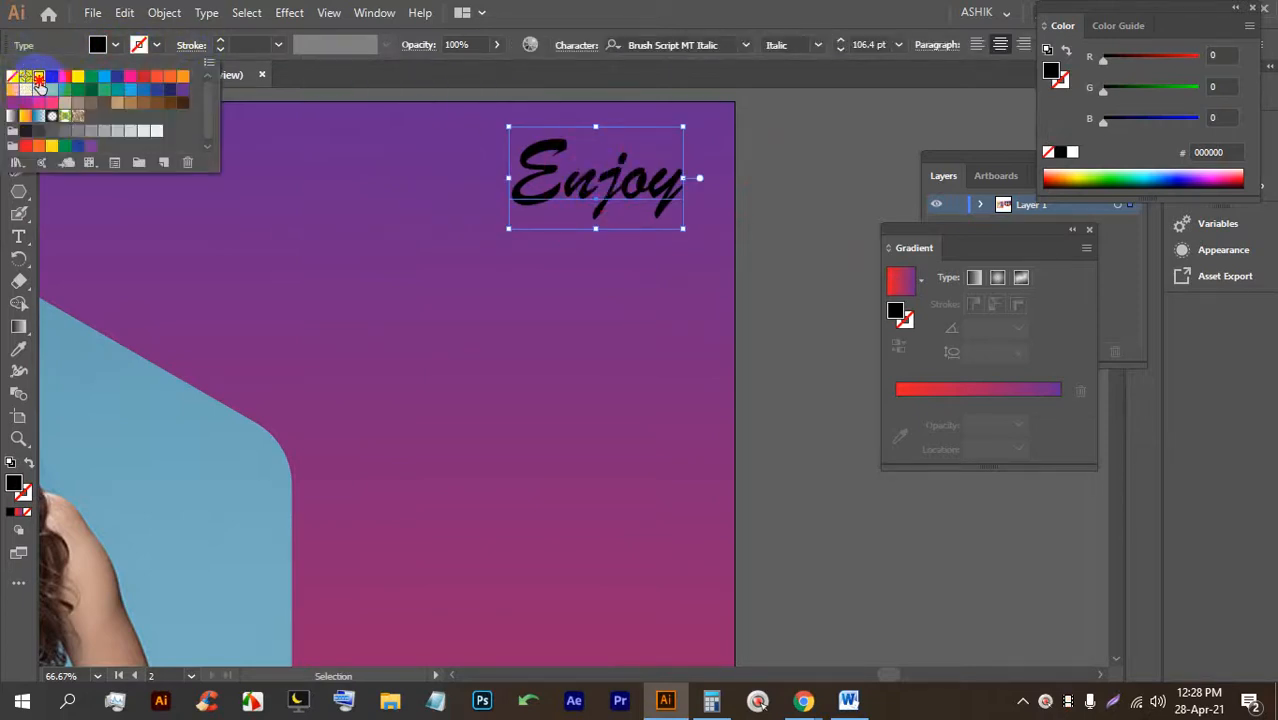
click(38, 78)
click(797, 147)
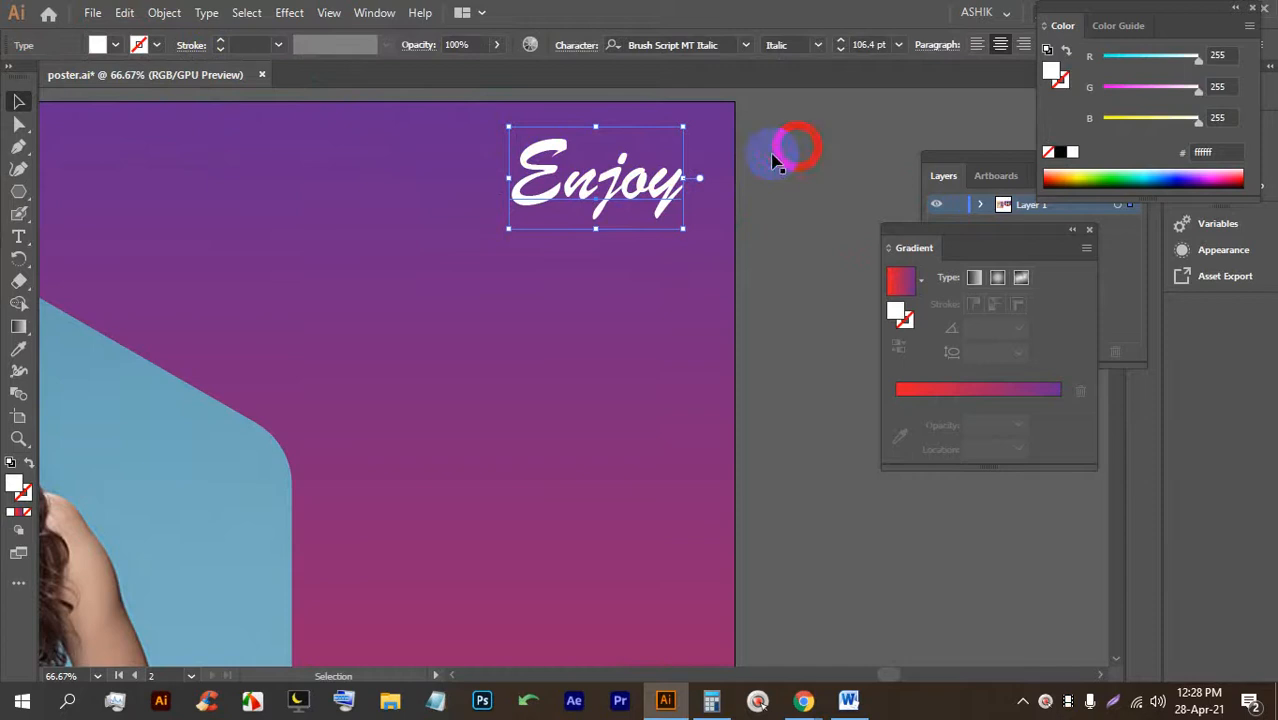
Duplicate Enjoy below itself and retype the copy as 'The' in Antonio.
drag(605, 178, 605, 262)
double_click(600, 265)
double_click(600, 265)
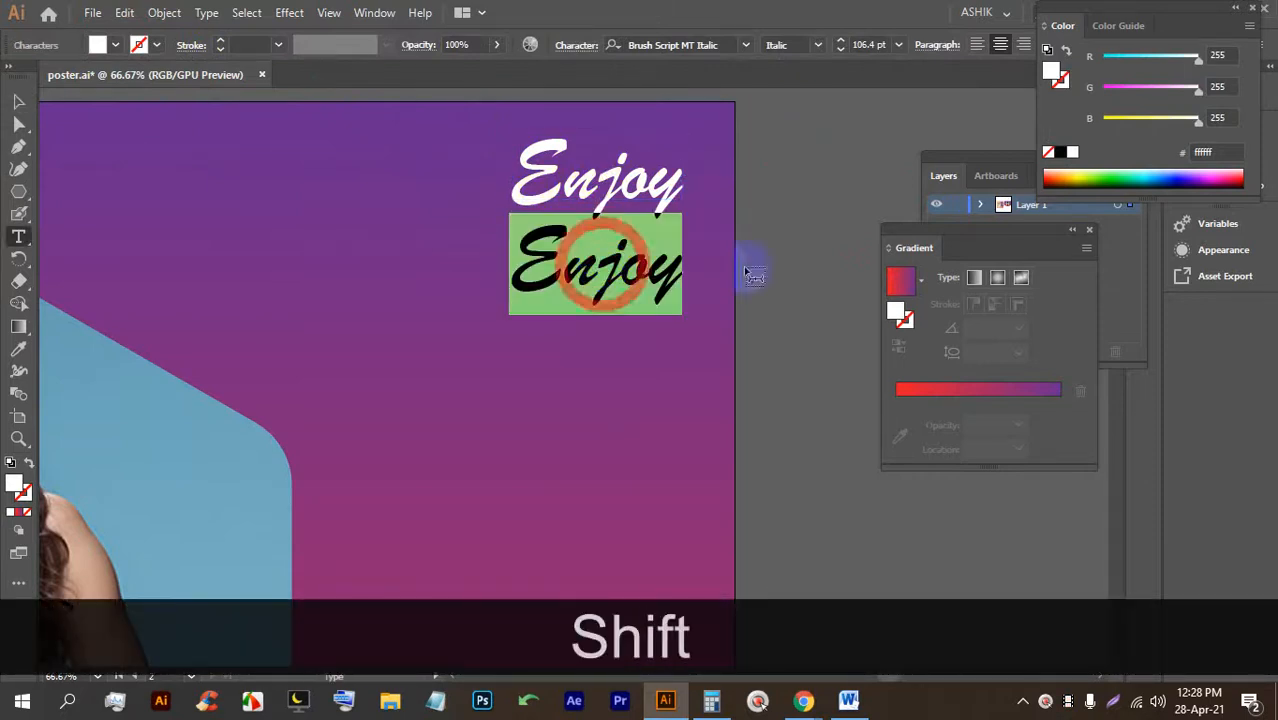
text(The)
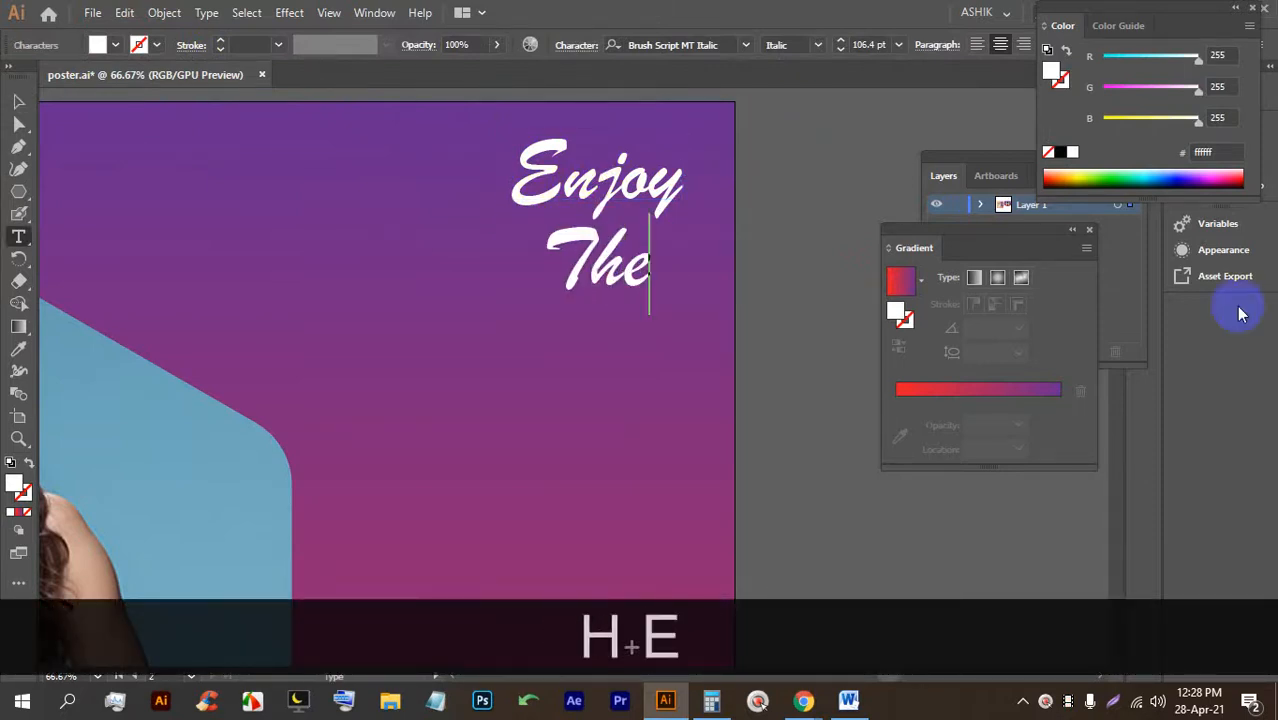
click(15, 103)
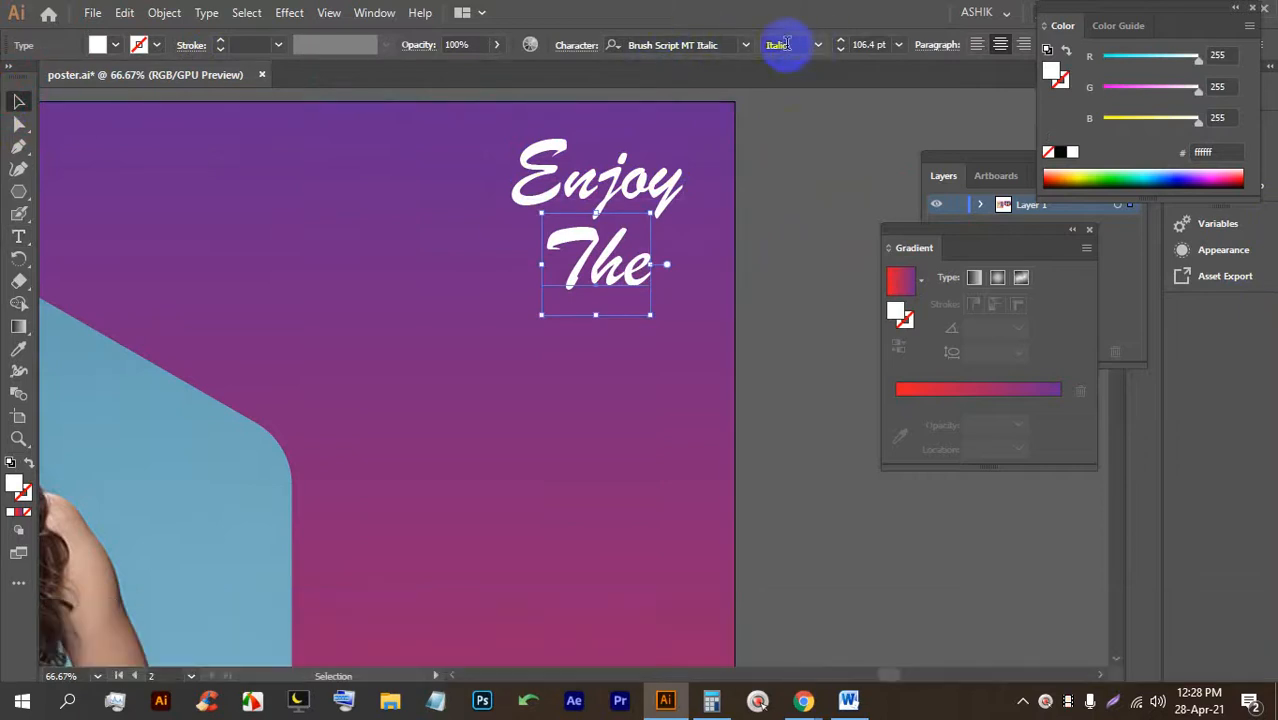
click(745, 44)
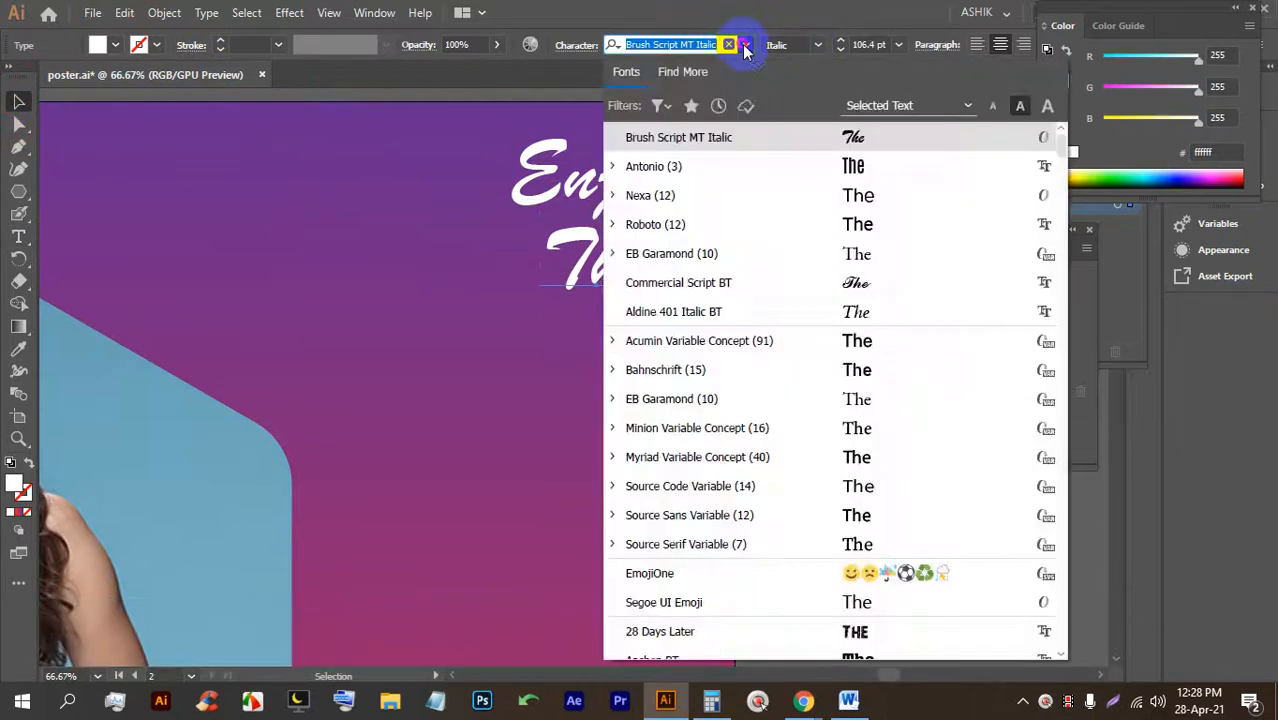
click(876, 167)
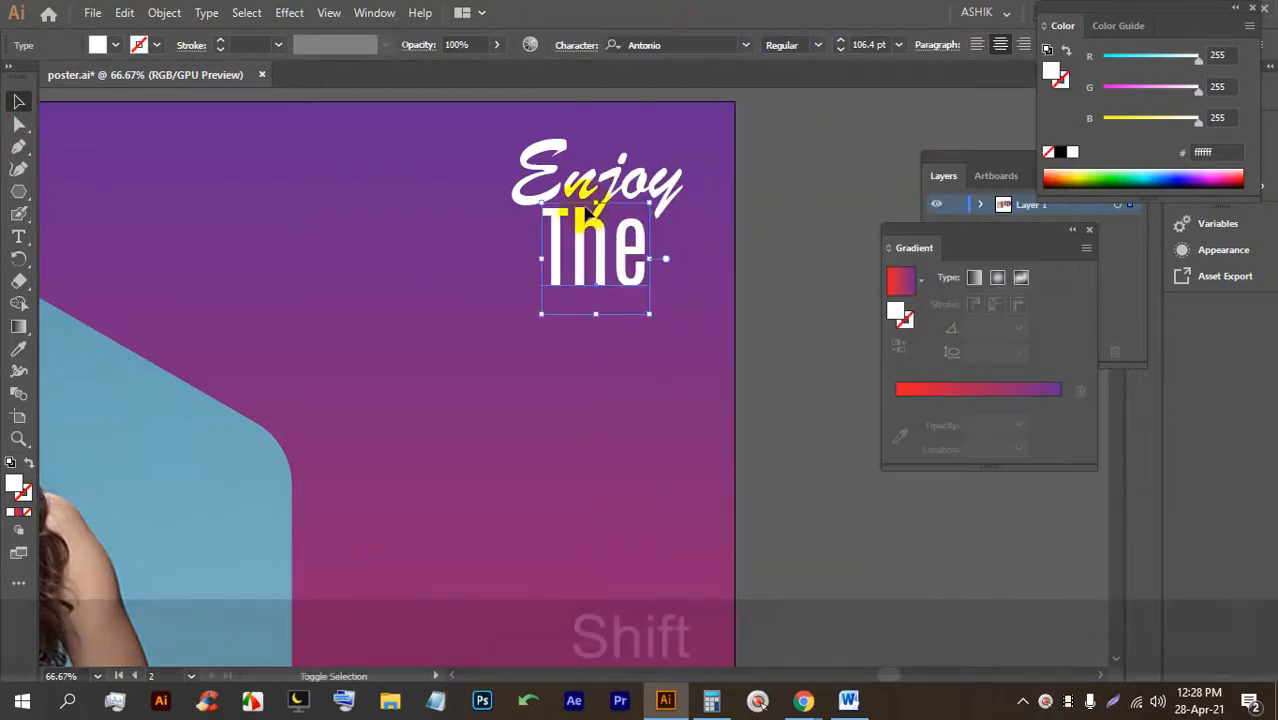
Place The under Enjoy, colour it yellow, and duplicate Enjoy below The.
shift+click(590, 244)
drag(593, 254, 638, 250)
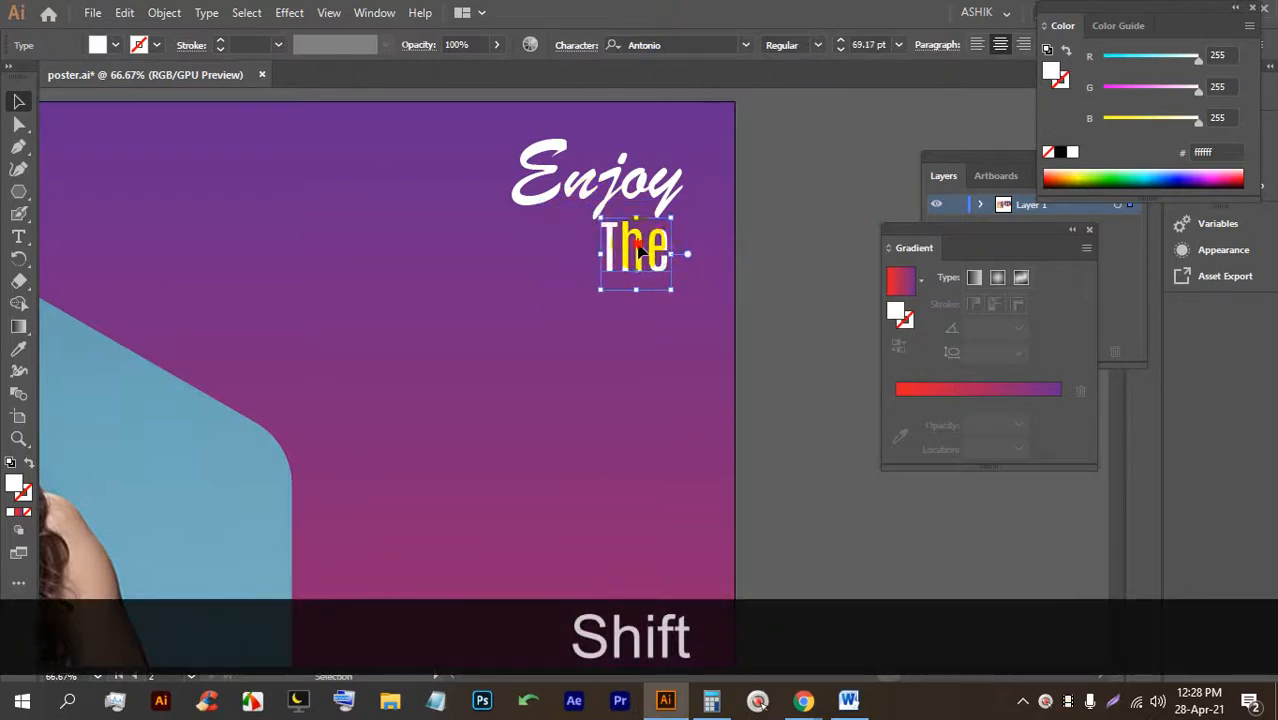
click(115, 44)
click(78, 76)
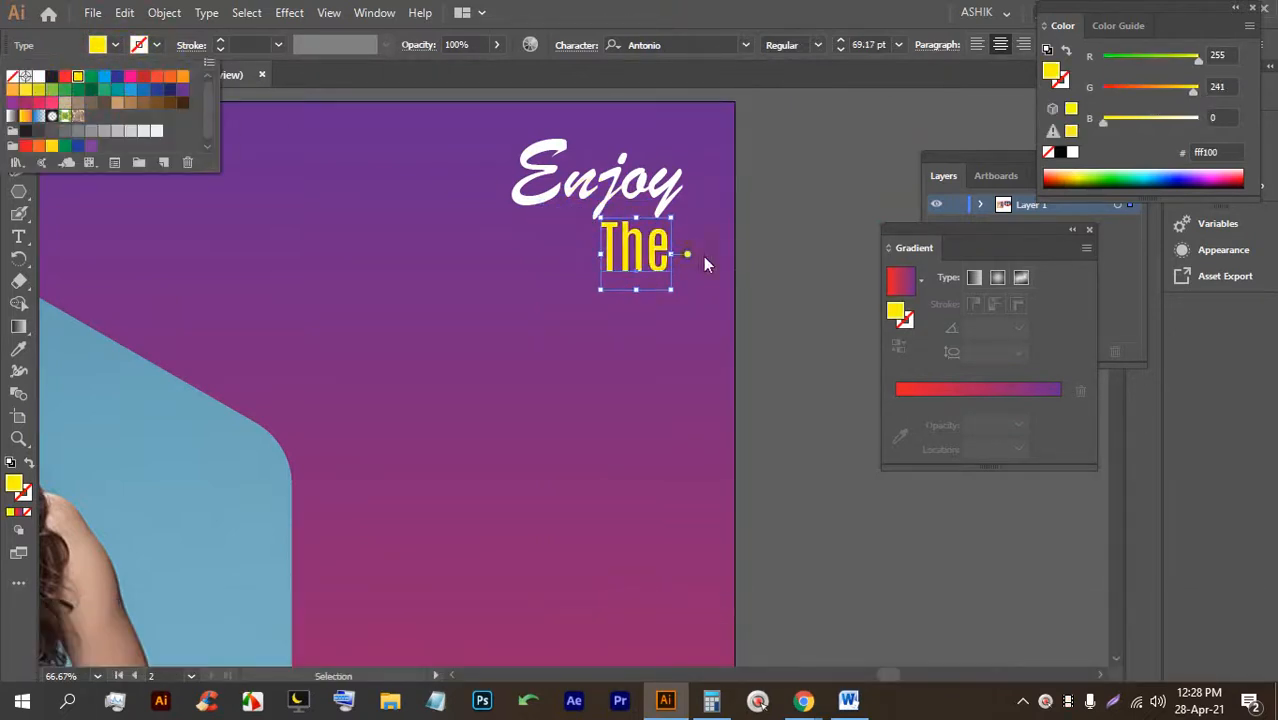
click(760, 247)
drag(564, 209, 563, 312)
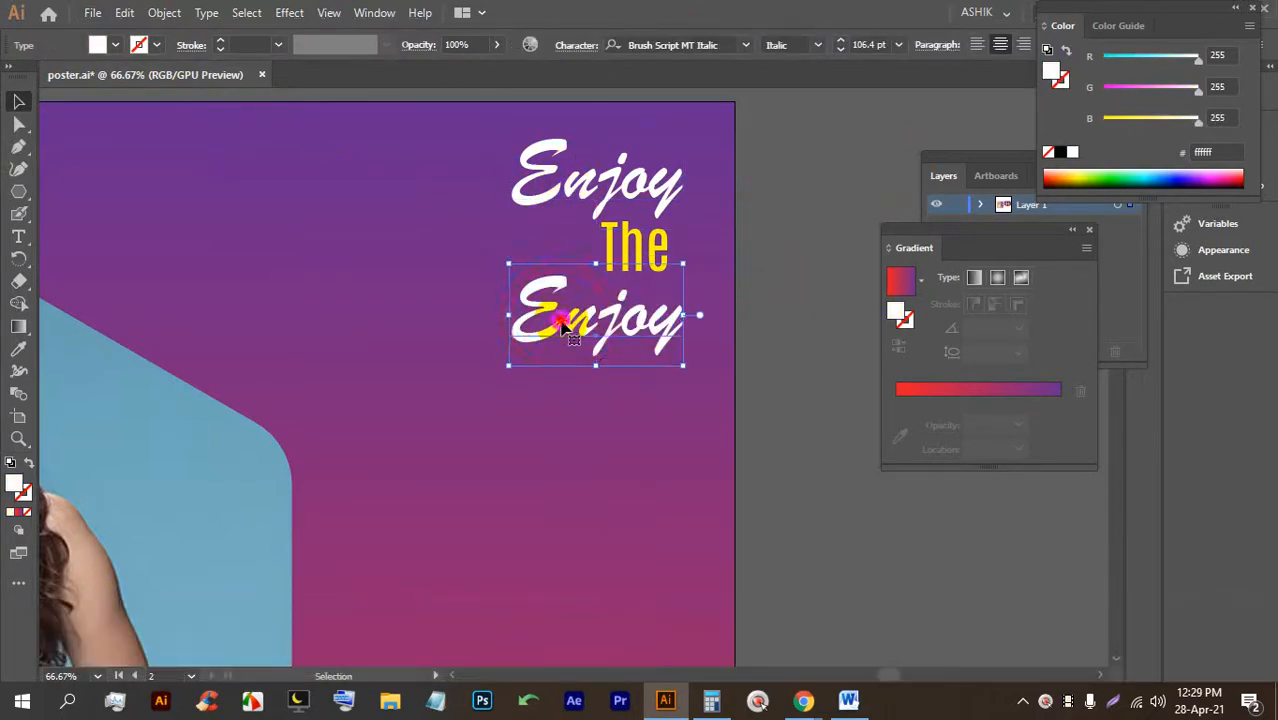
Retype the copied Enjoy as 'Littel'.
double_click(562, 318)
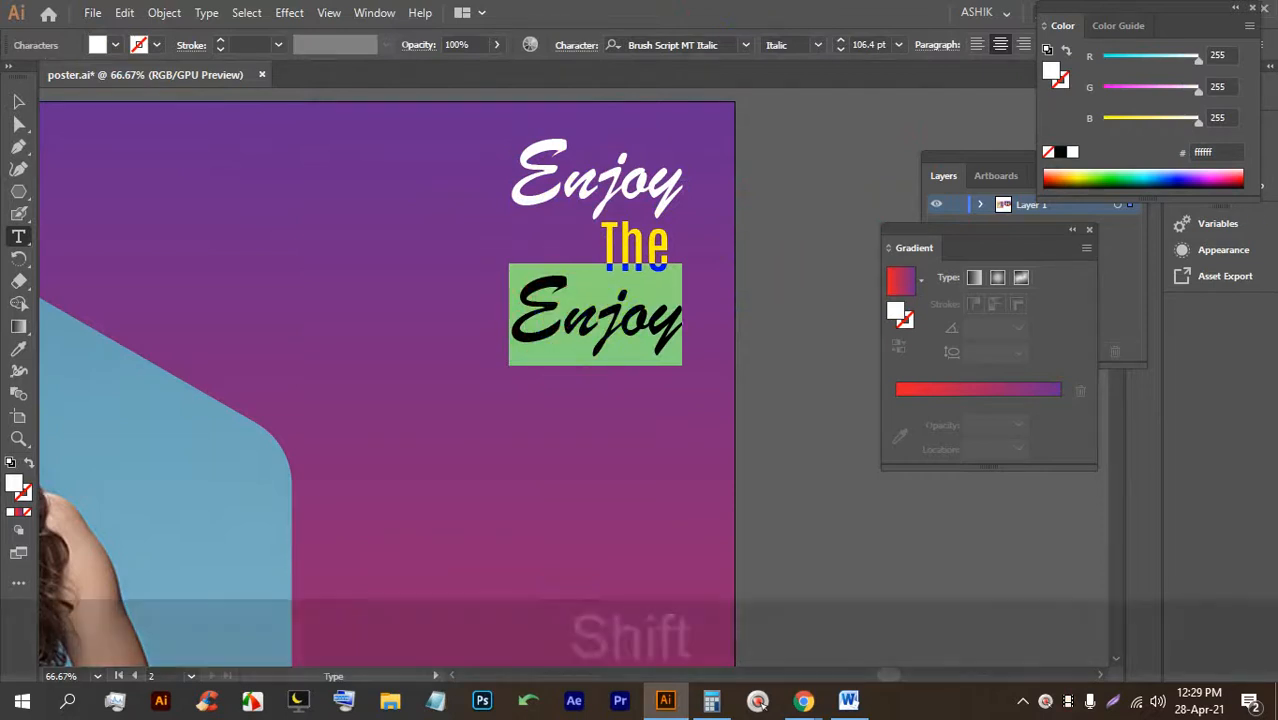
text(Littel)
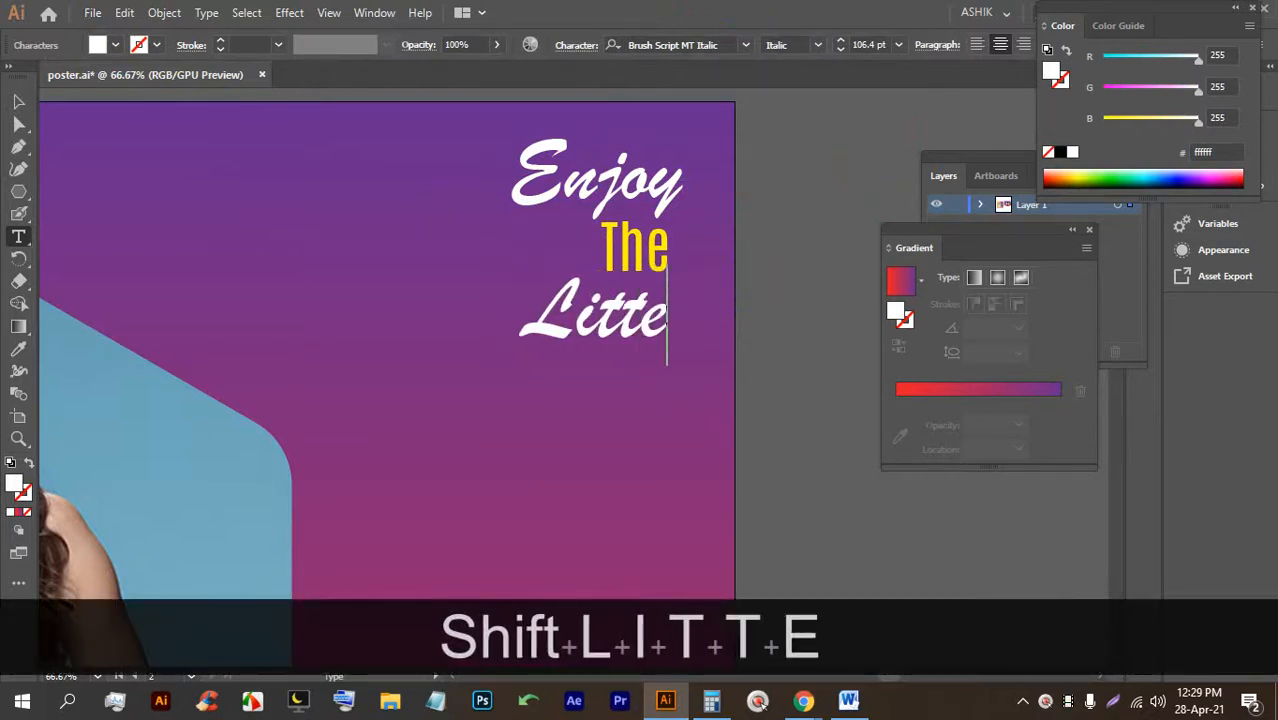
click(18, 101)
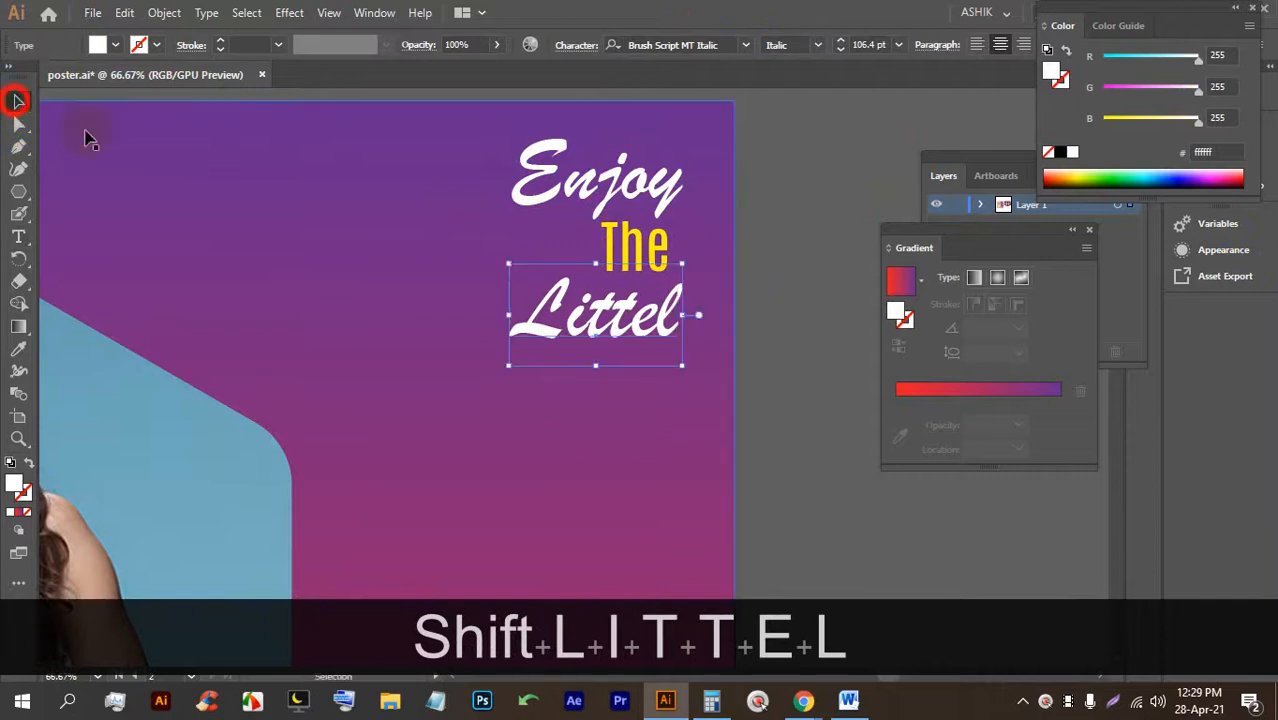
Duplicate The below Littel, retype it as 'Think', and shift it slightly left.
drag(633, 250, 640, 378)
double_click(640, 383)
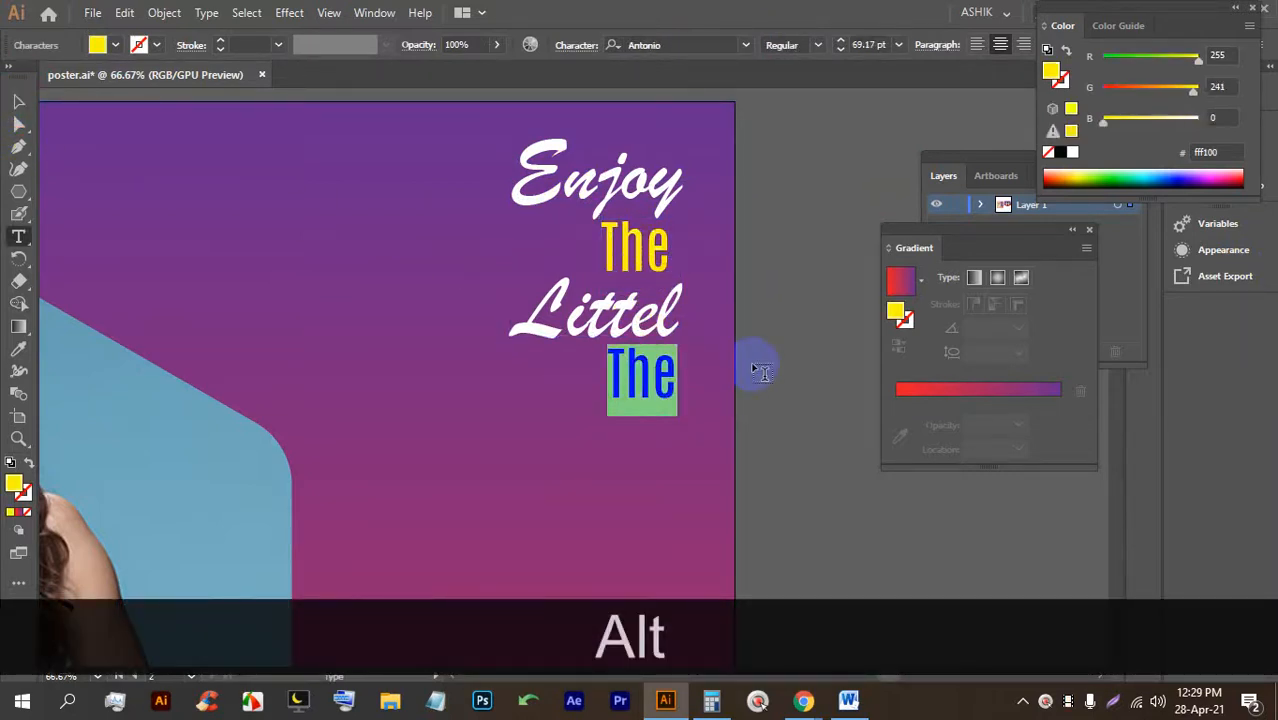
key(shift)
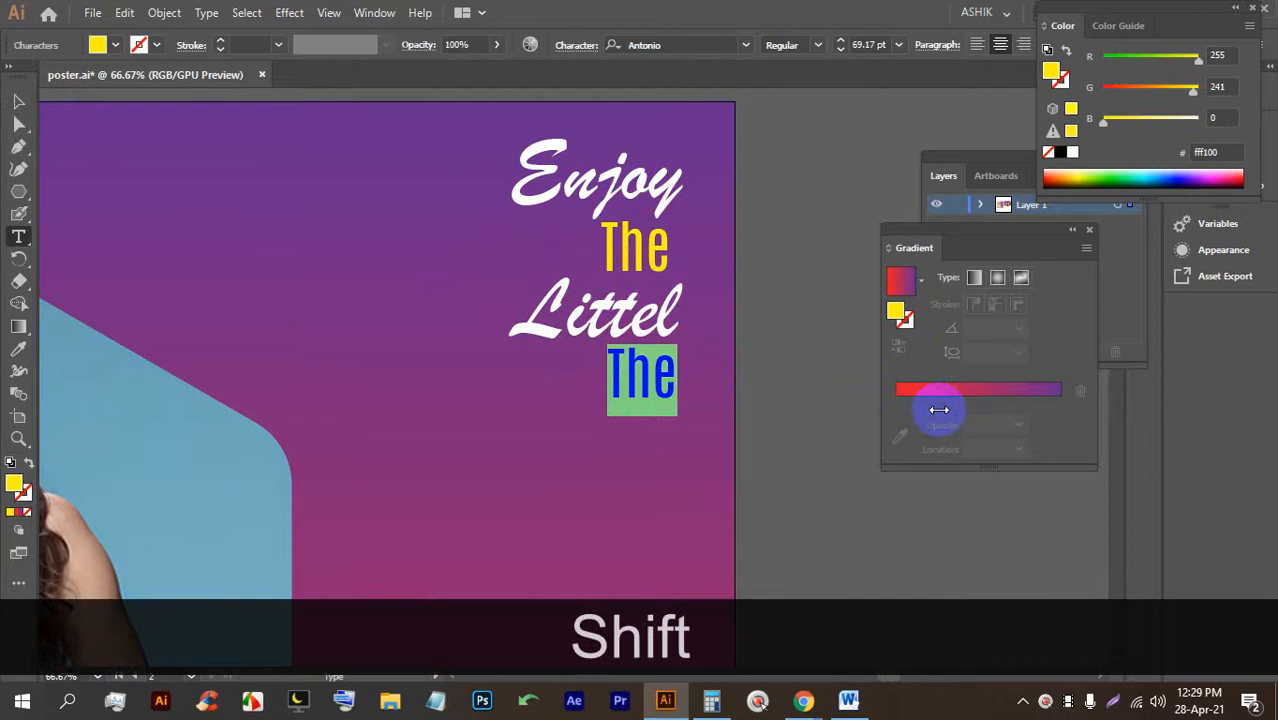
text(Thing)
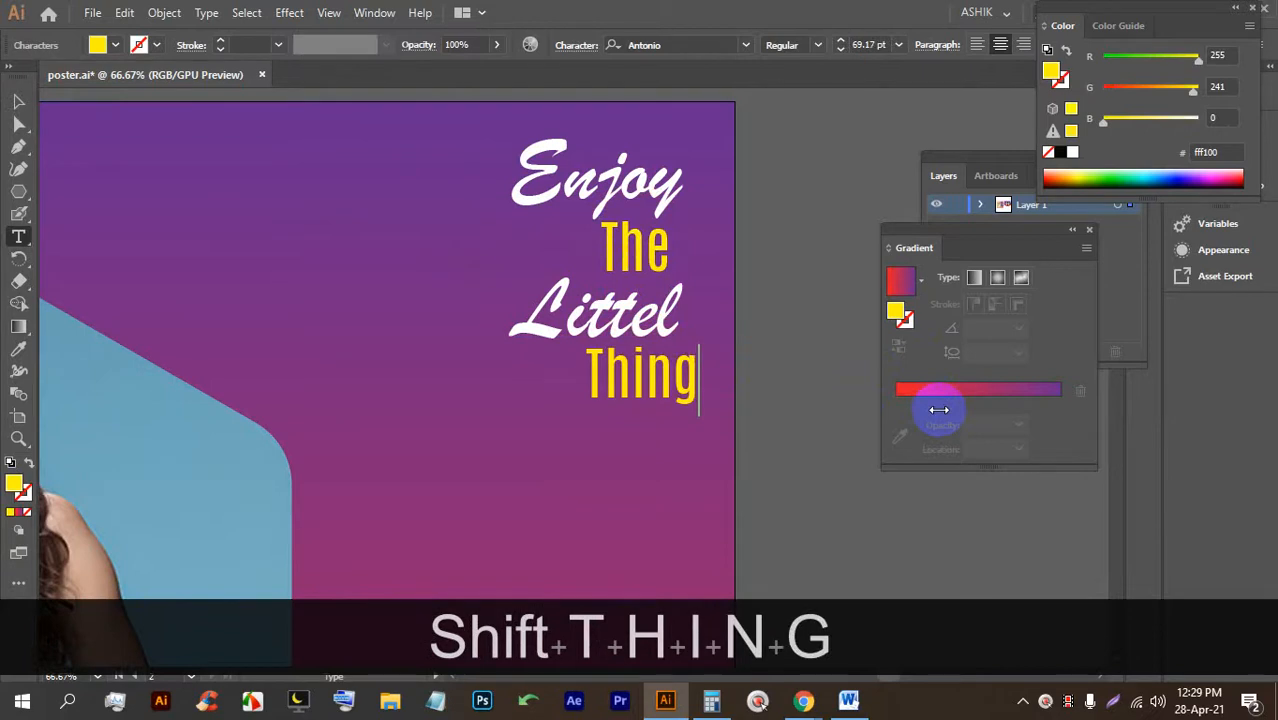
key(BackSpace)
text(k)
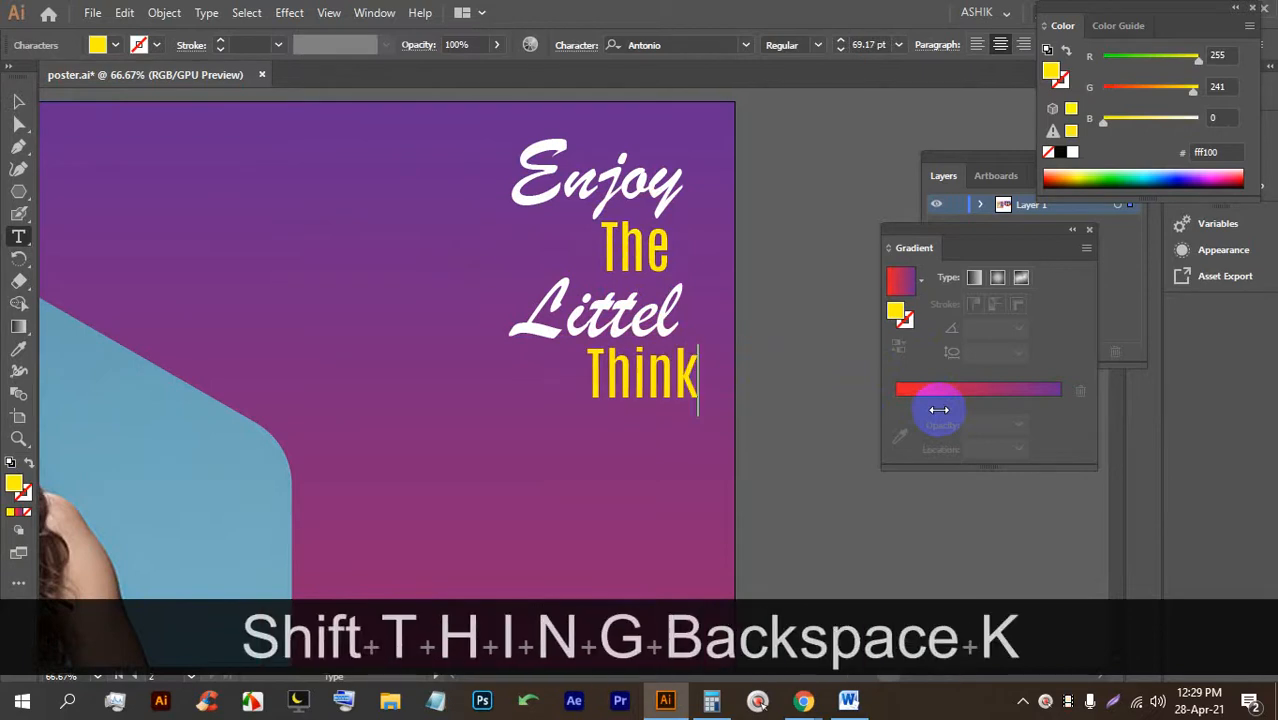
click(16, 99)
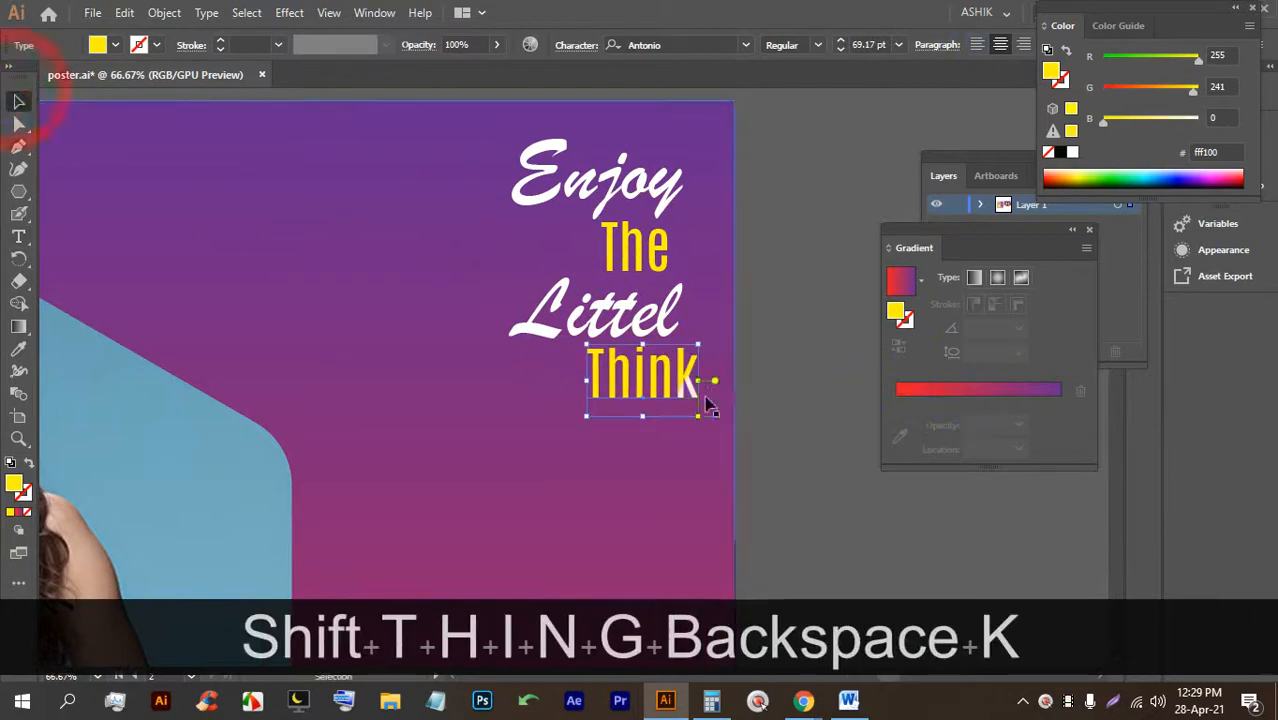
drag(677, 379, 643, 377)
Lock the poster's background shape in place with Ctrl+2.
scroll(648, 326, down, 3)
scroll(622, 342, down, 3)
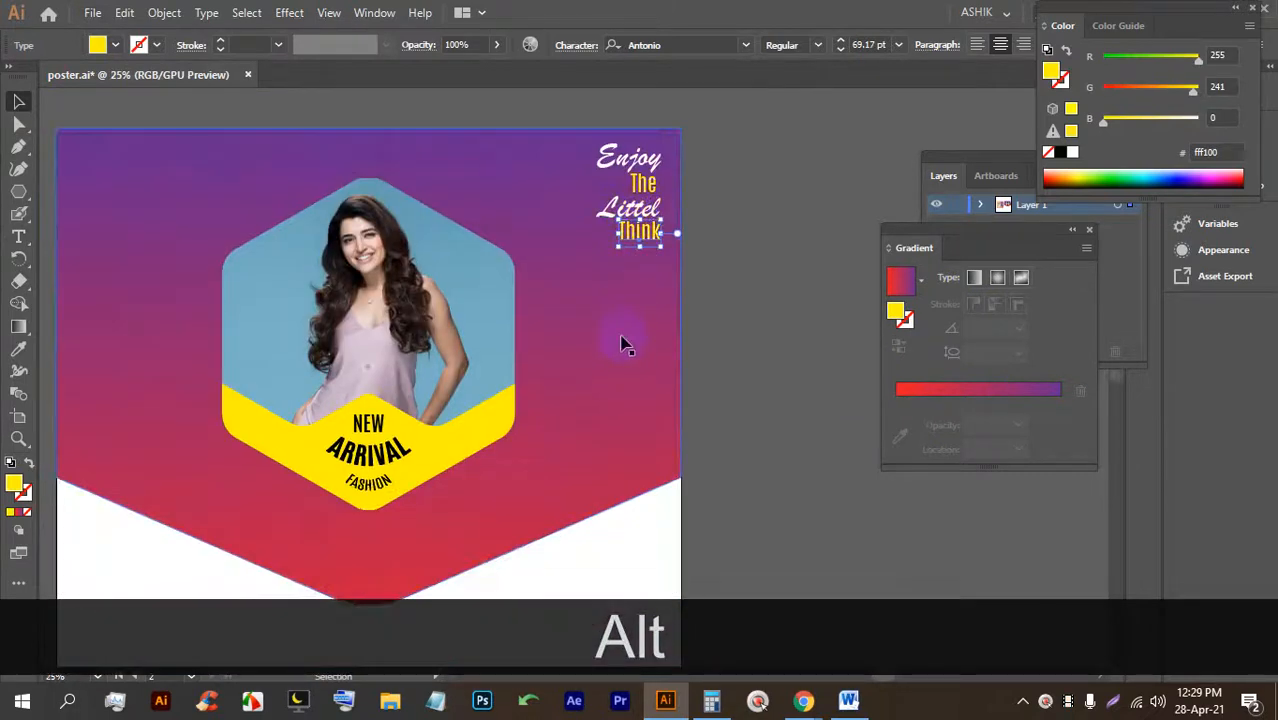
scroll(657, 243, up, 4)
scroll(650, 290, up, 3)
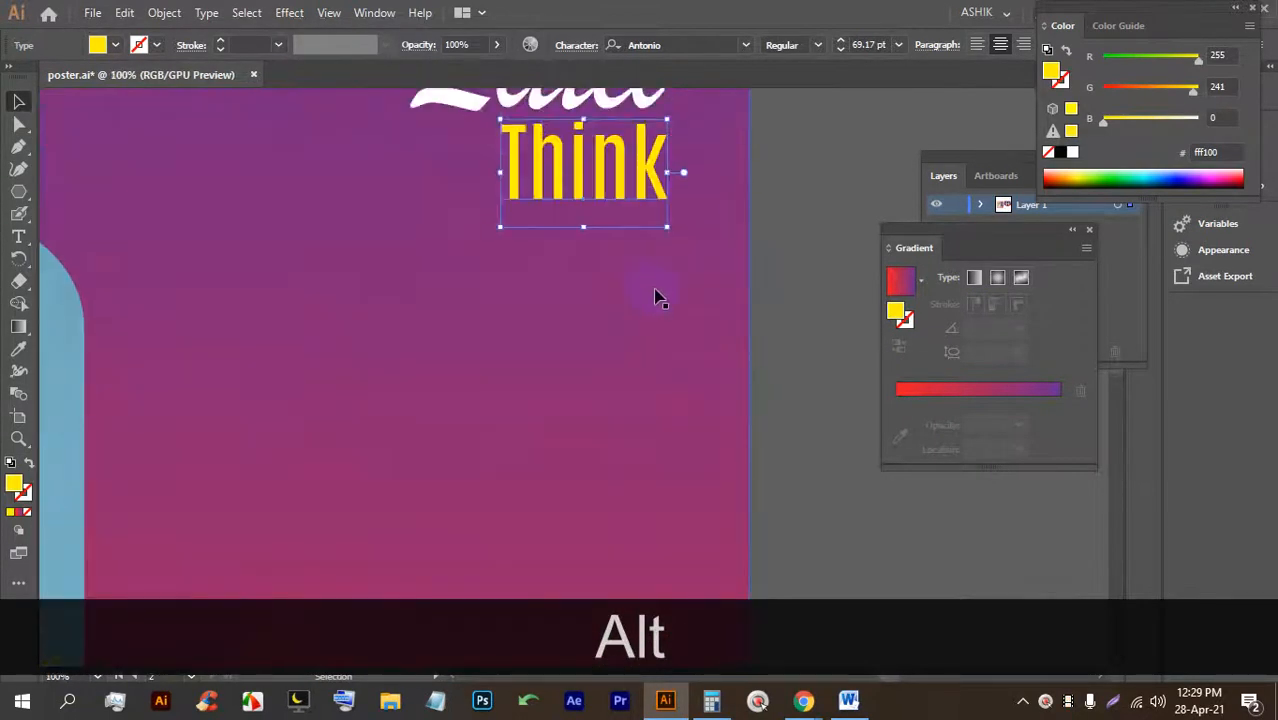
scroll(645, 288, down, 3)
click(686, 273)
scroll(650, 260, down, 2)
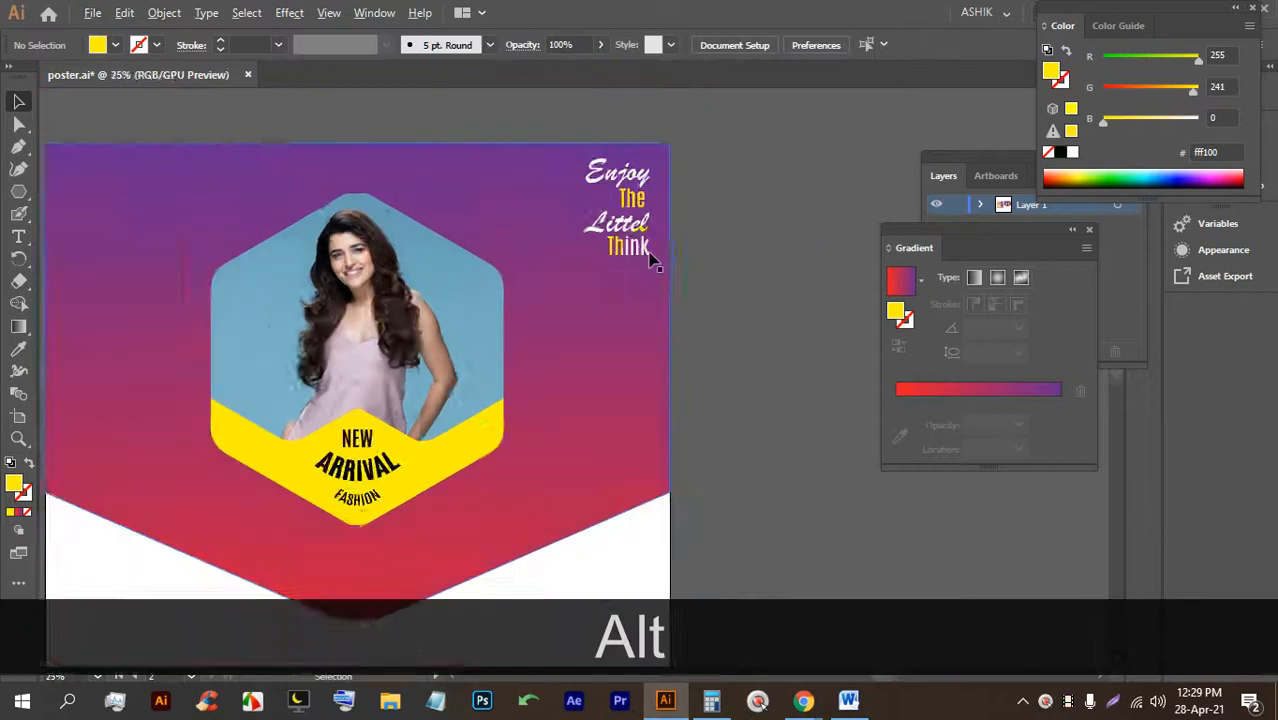
scroll(662, 235, up, 2)
scroll(648, 277, down, 2)
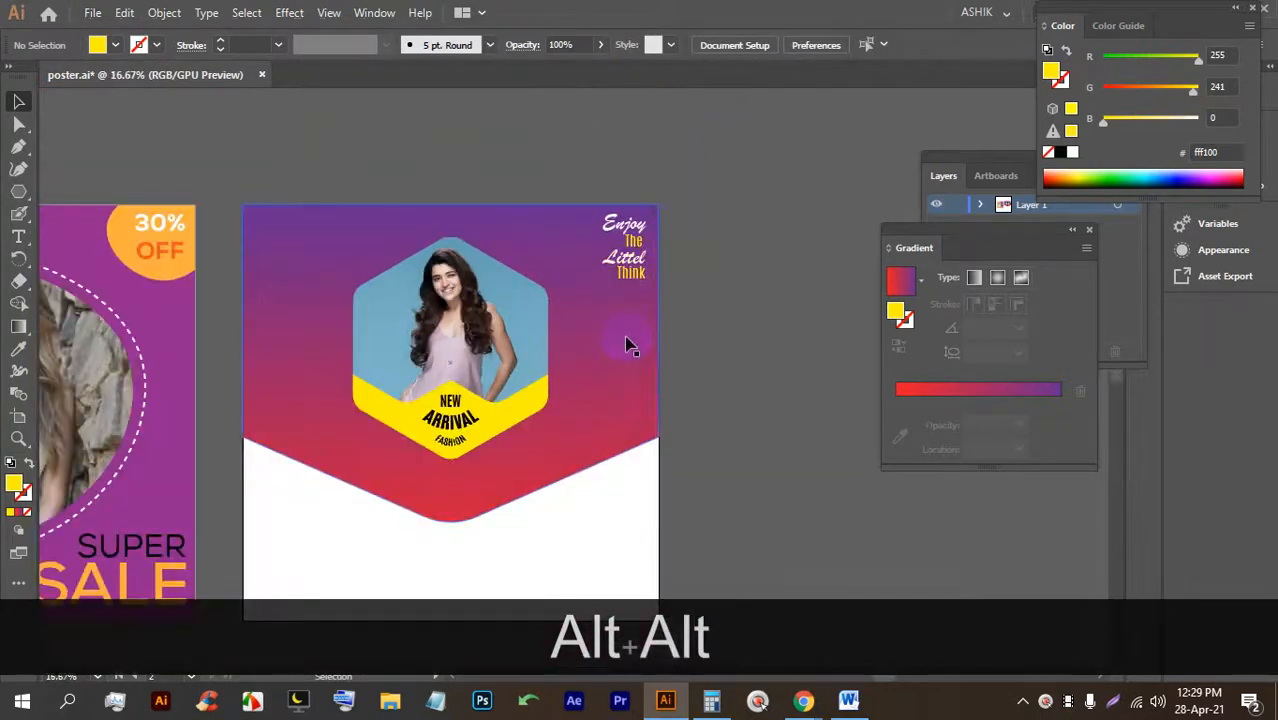
click(420, 365)
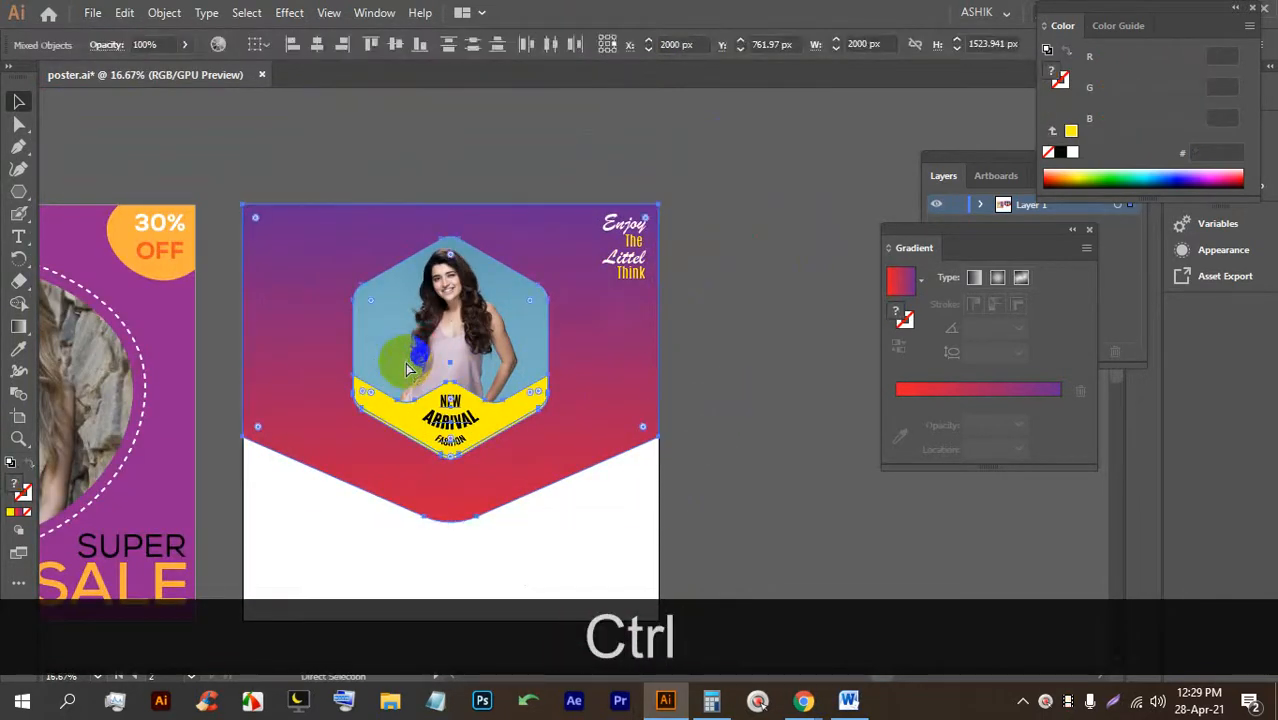
key(ctrl+2)
Move the Enjoy The Littel Think heading block slightly lower and to the right.
scroll(635, 250, up, 2)
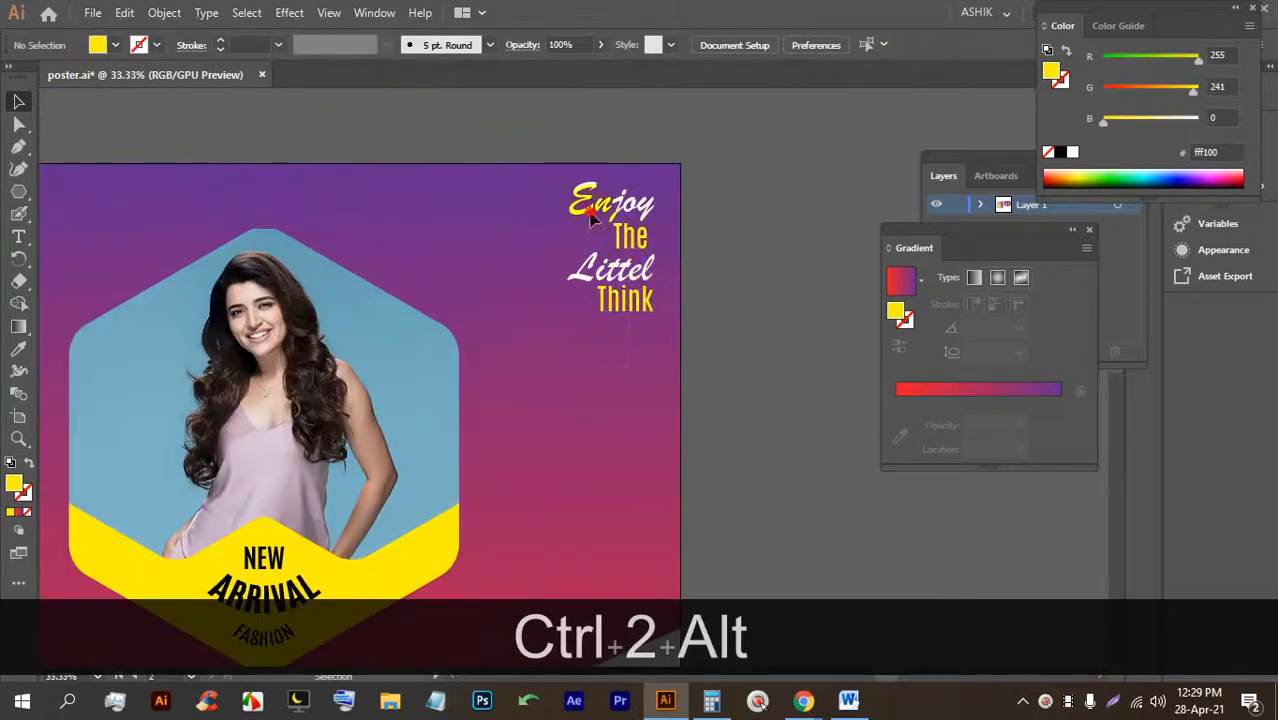
drag(619, 274, 621, 288)
click(760, 352)
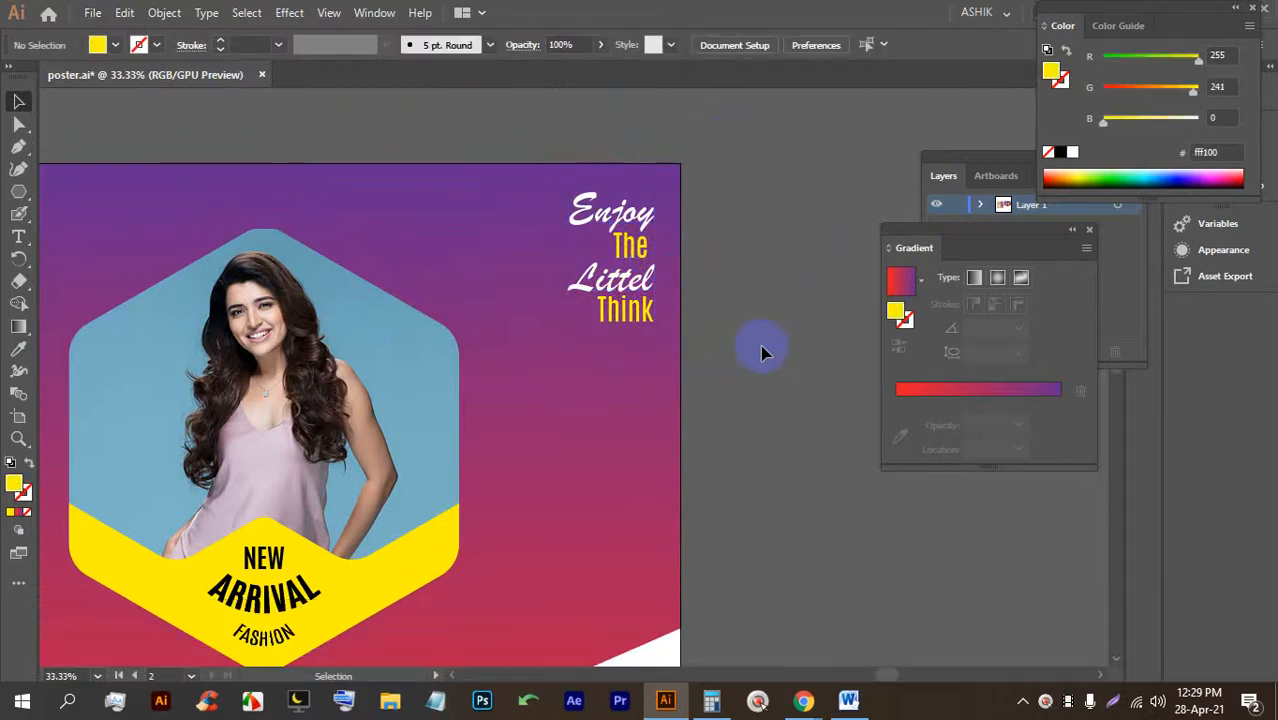
scroll(650, 338, up, 6)
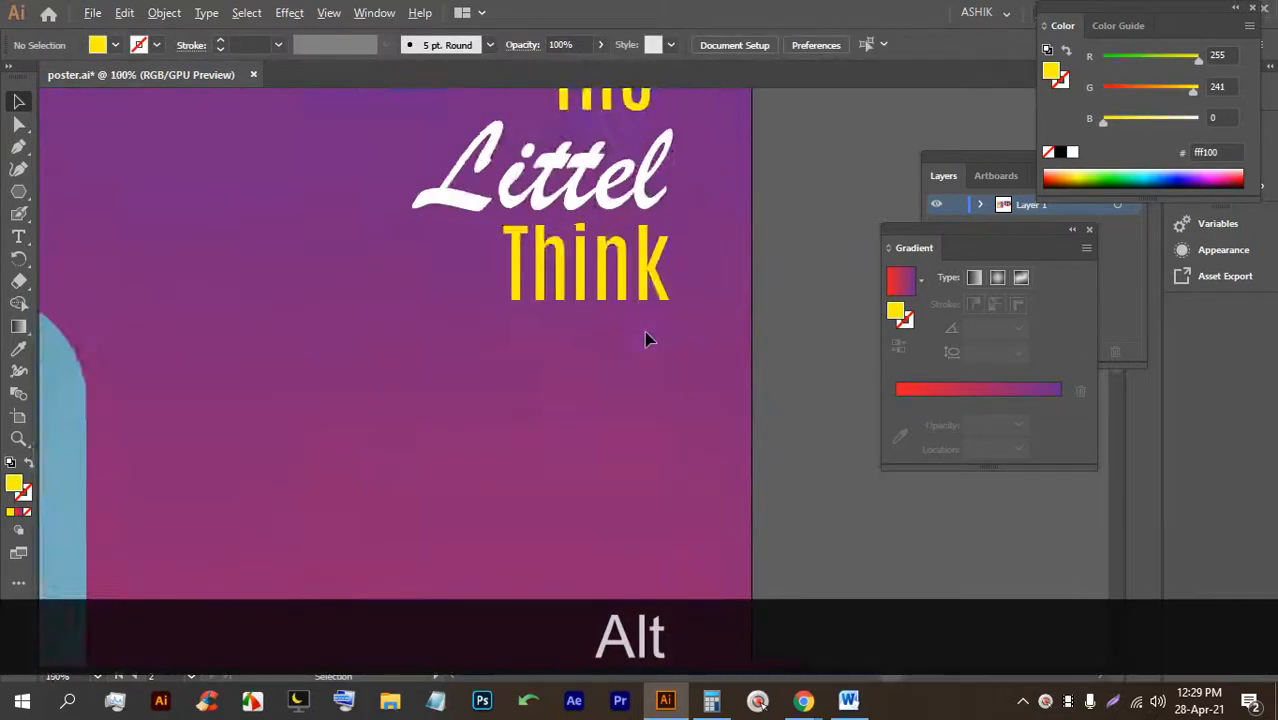
Draw a small three-sided polygon below Think and rotate it to point downward.
drag(22, 195, 106, 237)
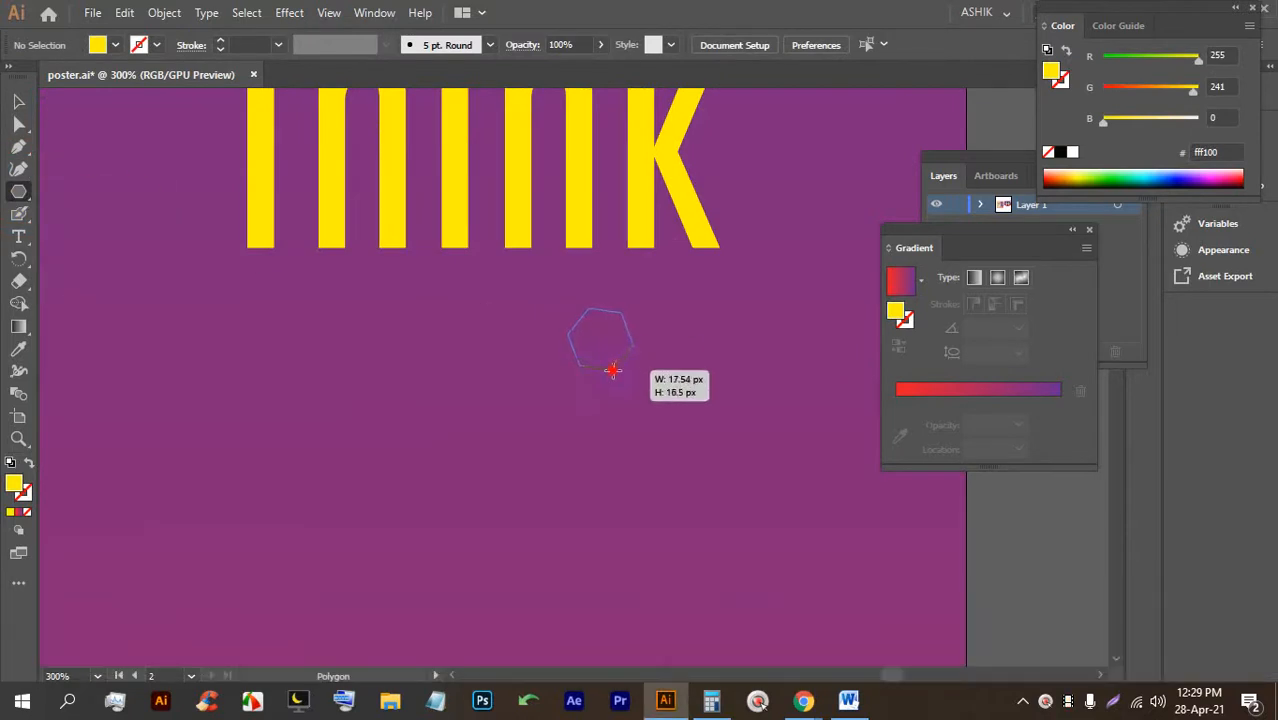
key(Down)
key(Down)
mouse_move(613, 372)
mouse_down()
mouse_move(590, 374)
mouse_move(599, 381)
mouse_up()
key(shift)
key(shift)
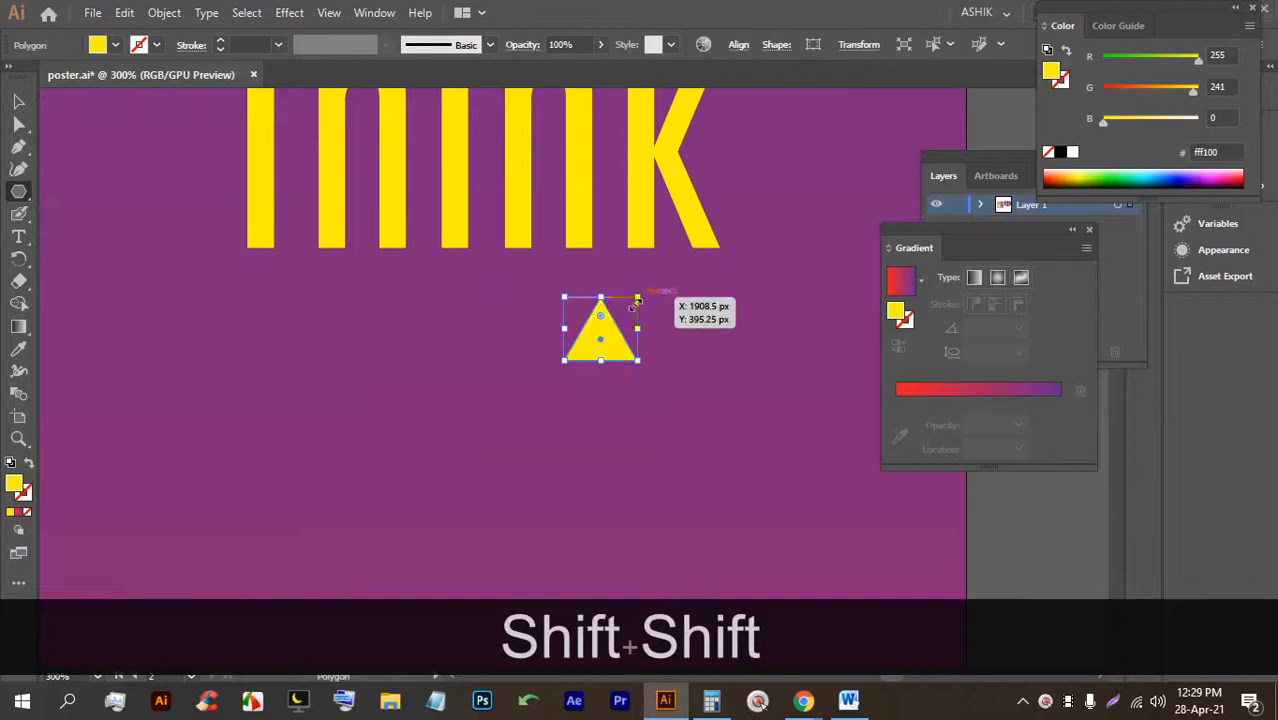
drag(490, 382, 507, 402)
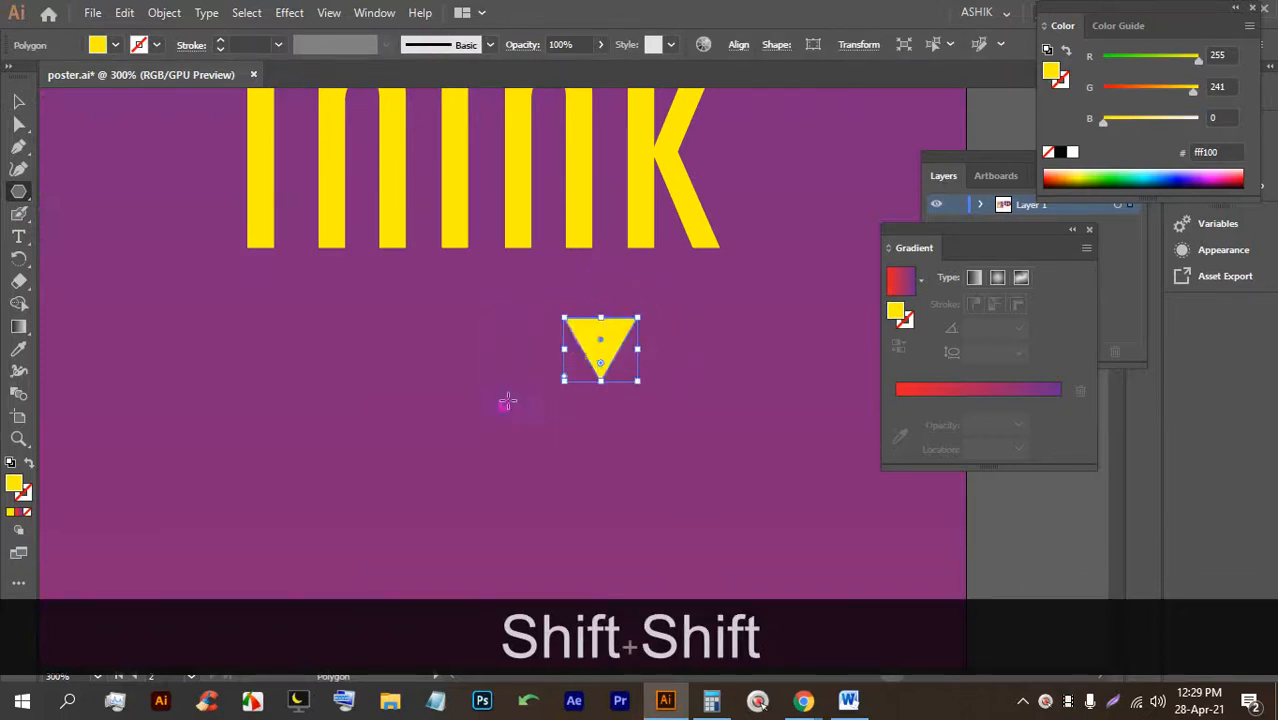
Place the yellow triangle under the k of Think and enlarge it evenly from its centre.
drag(602, 342, 684, 288)
scroll(684, 288, down, 5)
click(699, 345)
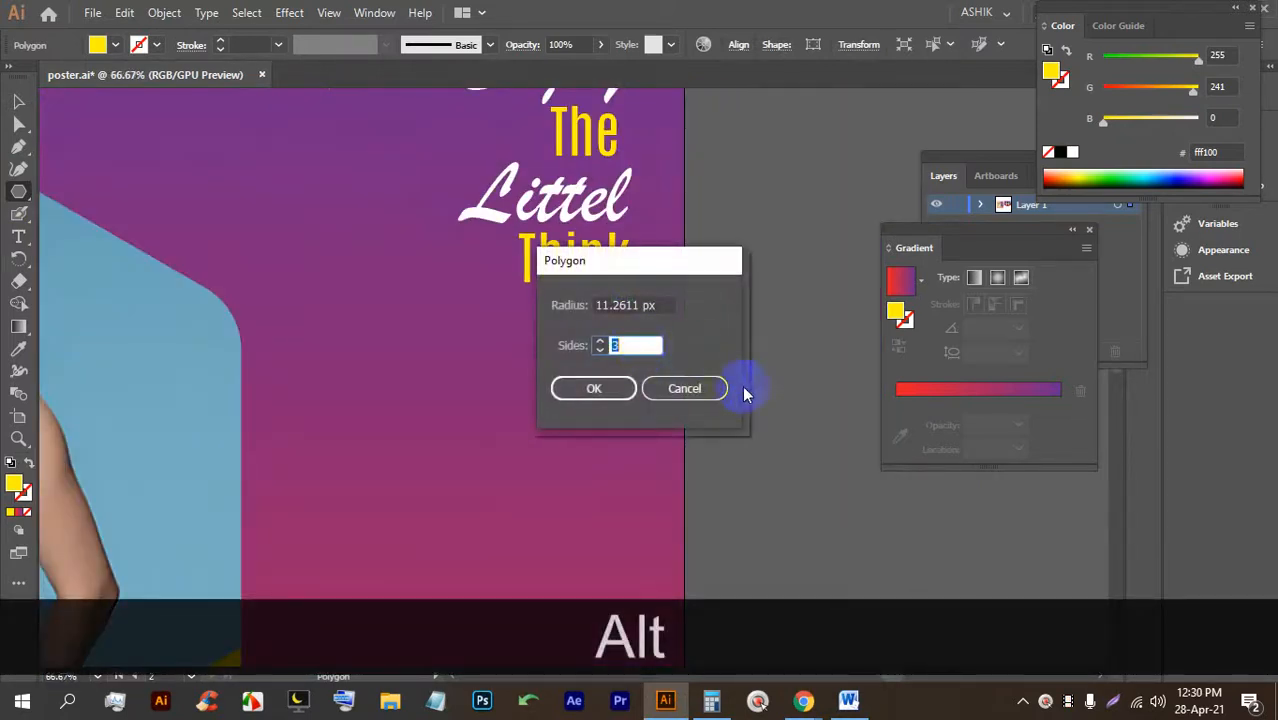
click(716, 389)
key(v)
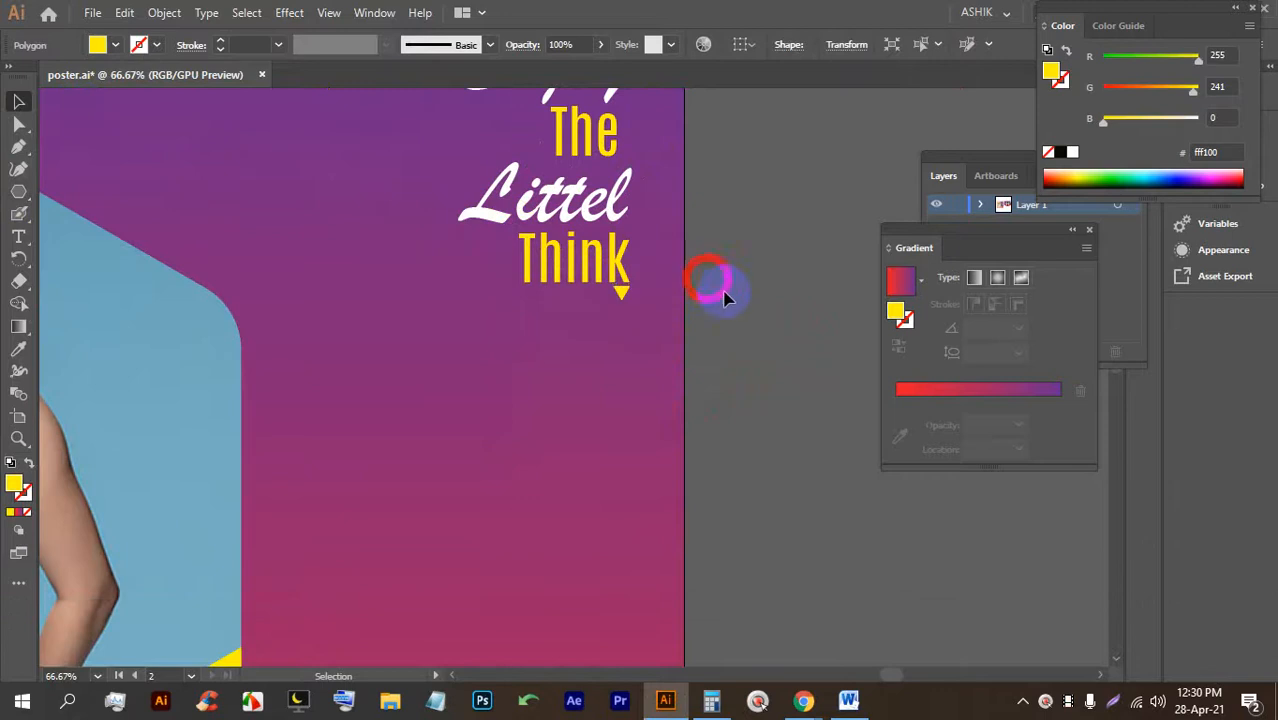
click(725, 296)
scroll(708, 305, down, 2)
scroll(651, 277, up, 6)
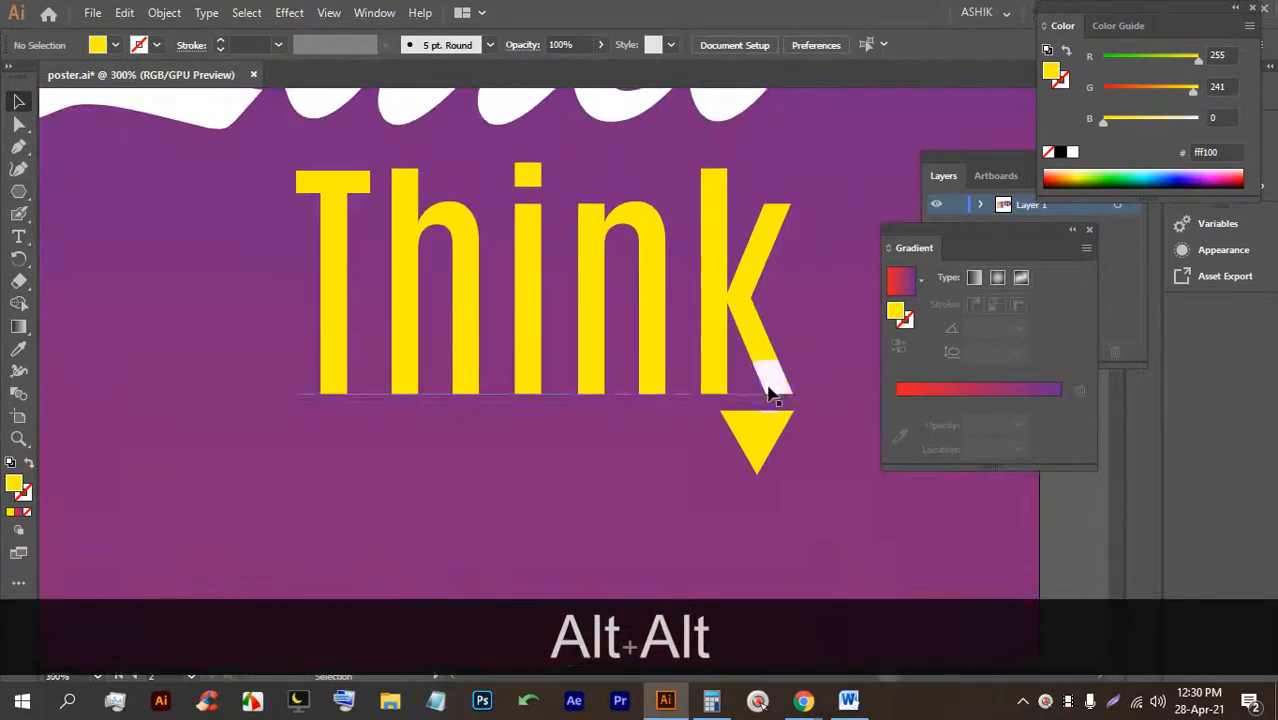
click(757, 425)
drag(721, 474, 702, 508)
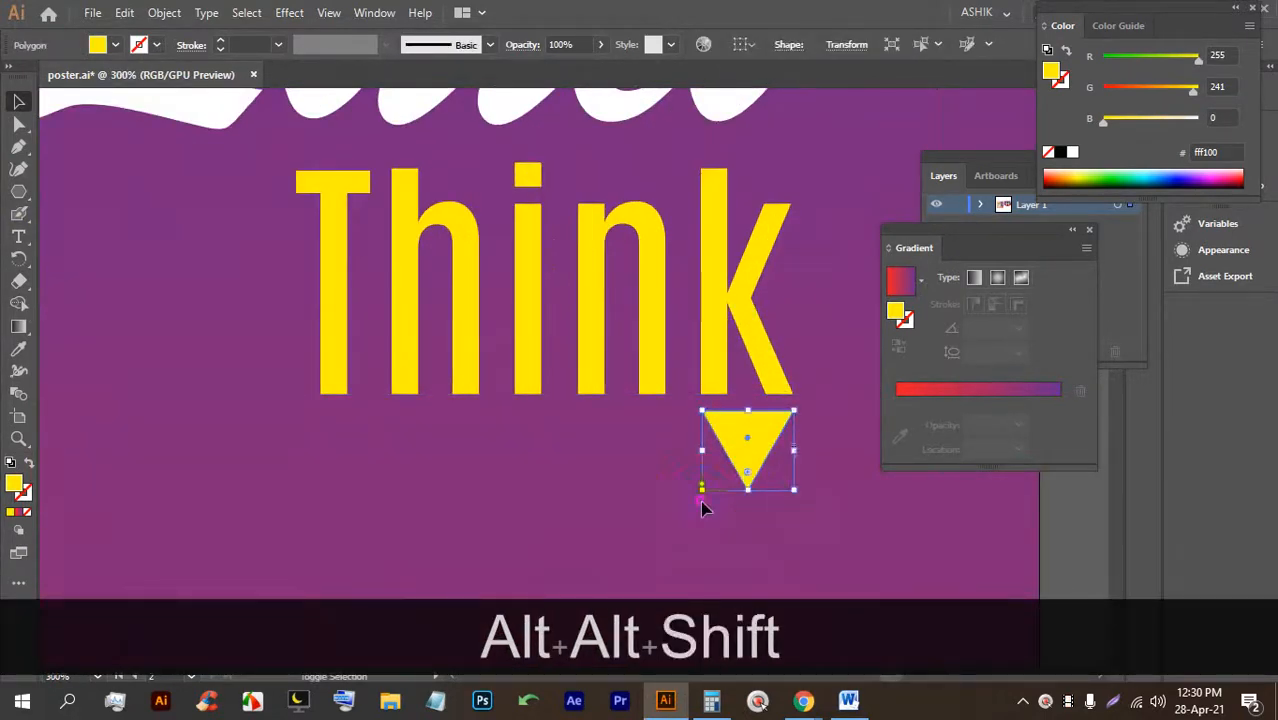
Save the poster with Ctrl+S.
scroll(605, 335, down, 5)
click(822, 364)
scroll(612, 290, down, 1)
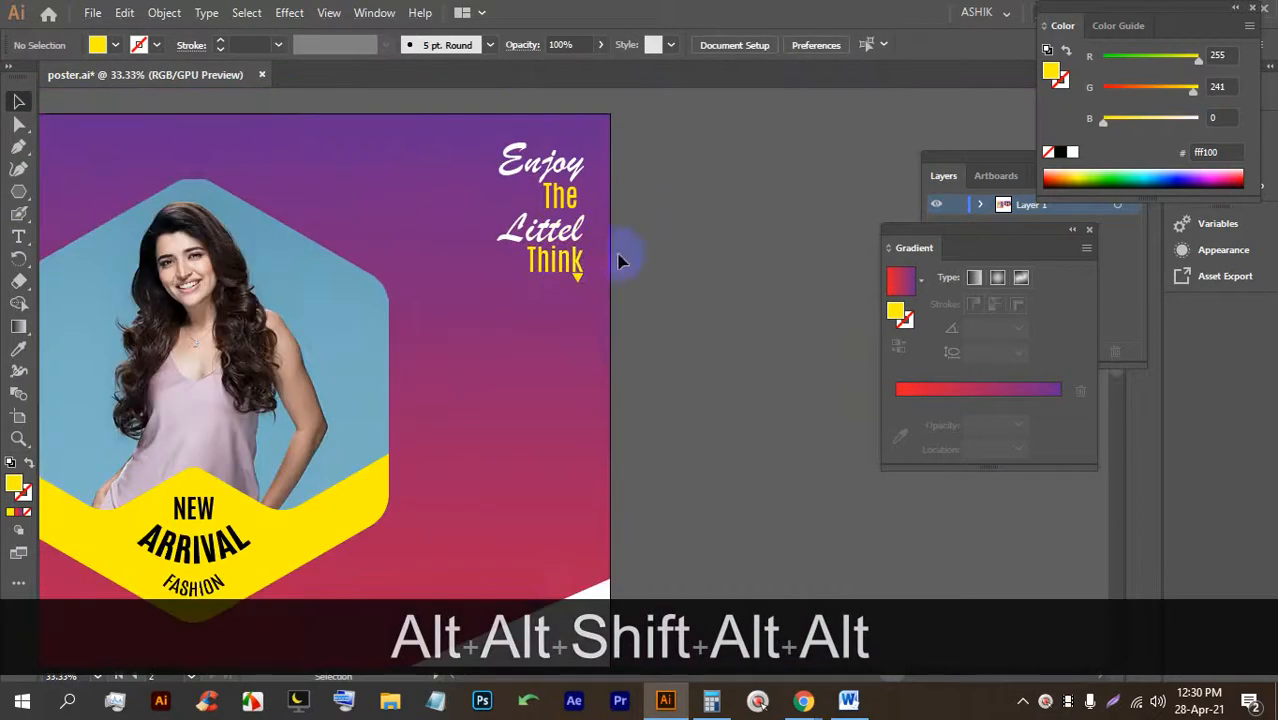
key(ctrl+s)
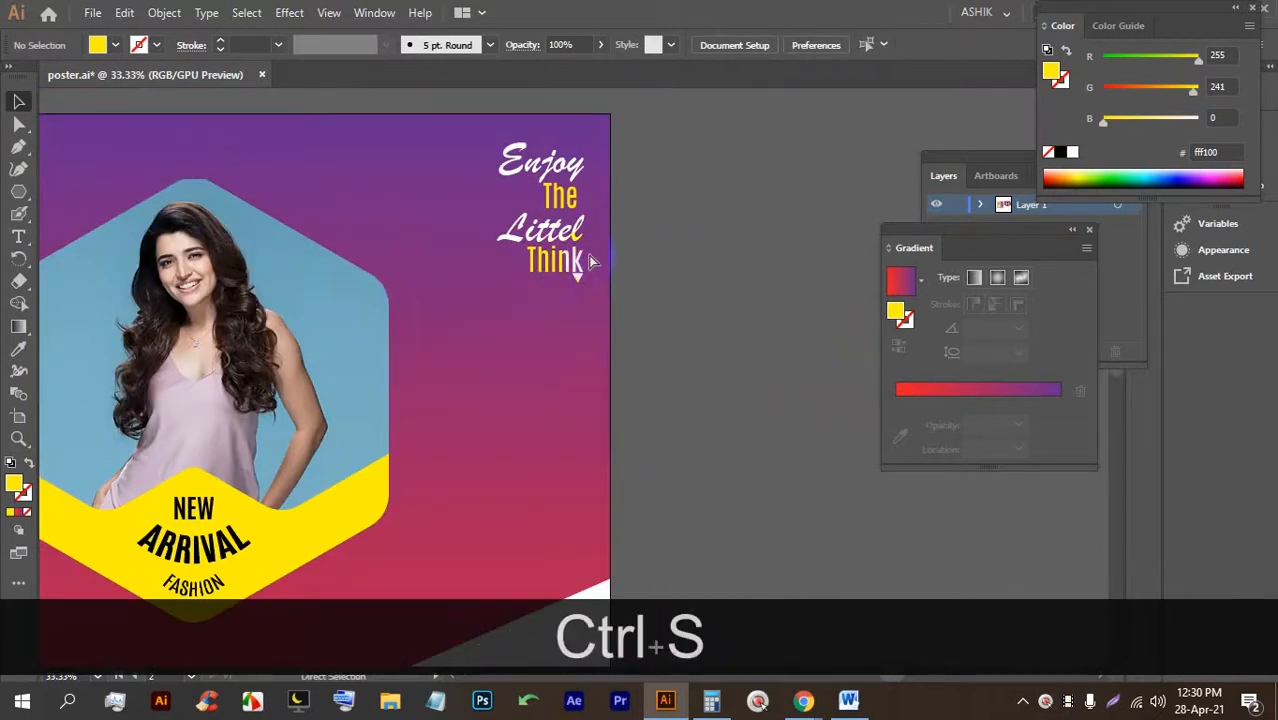
Place placeholder text in the poster's white lower area and enlarge it proportionally.
scroll(590, 258, down, 3)
scroll(567, 302, down, 2)
scroll(540, 492, up, 2)
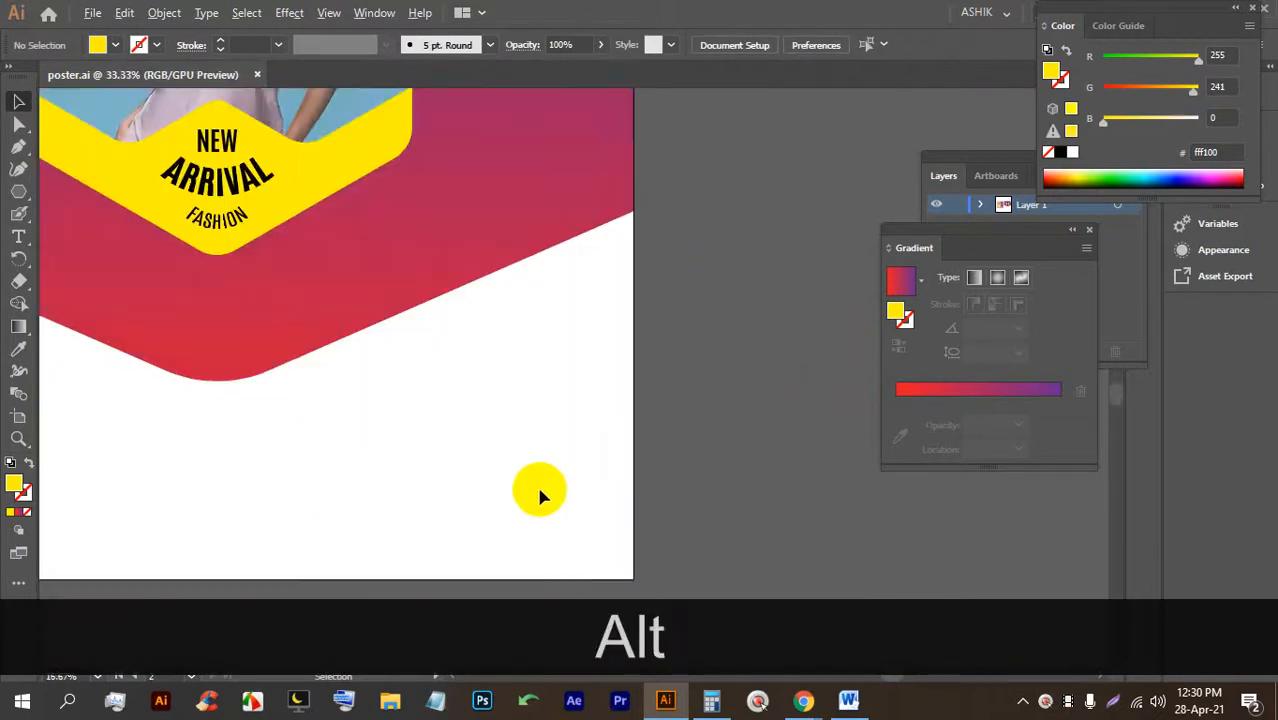
drag(521, 510, 539, 407)
scroll(528, 347, up, 2)
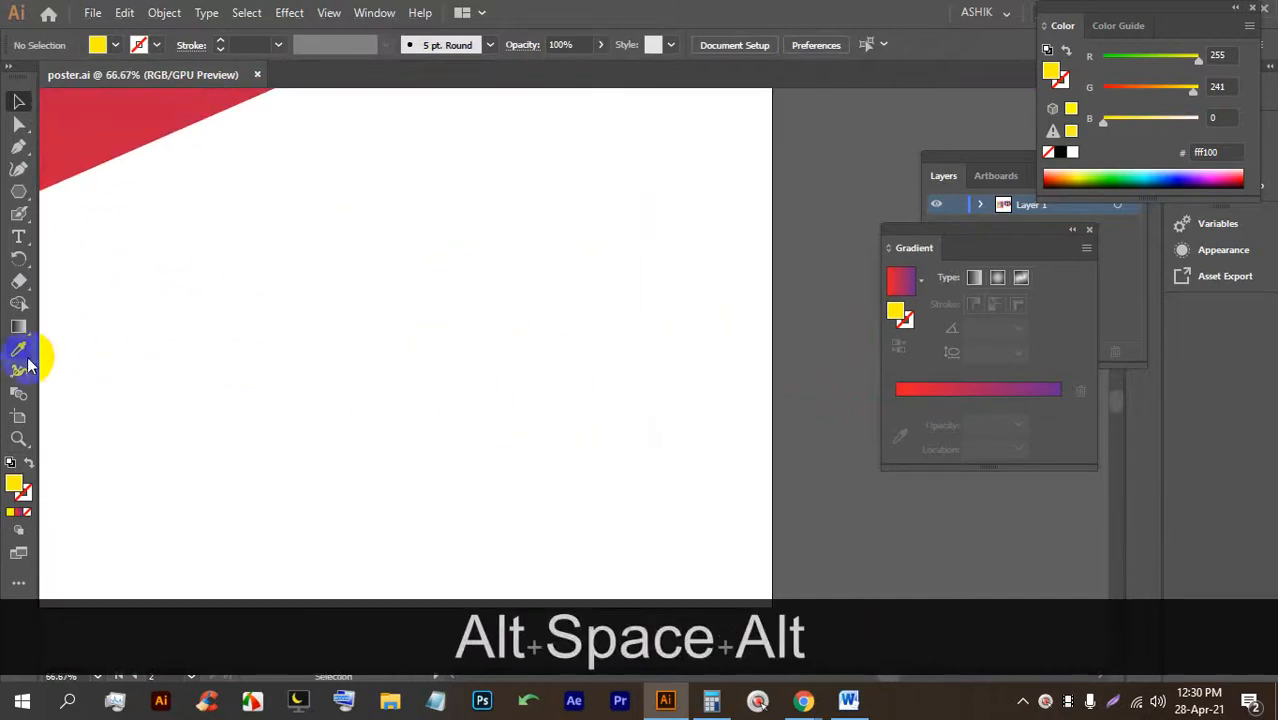
click(19, 237)
click(504, 305)
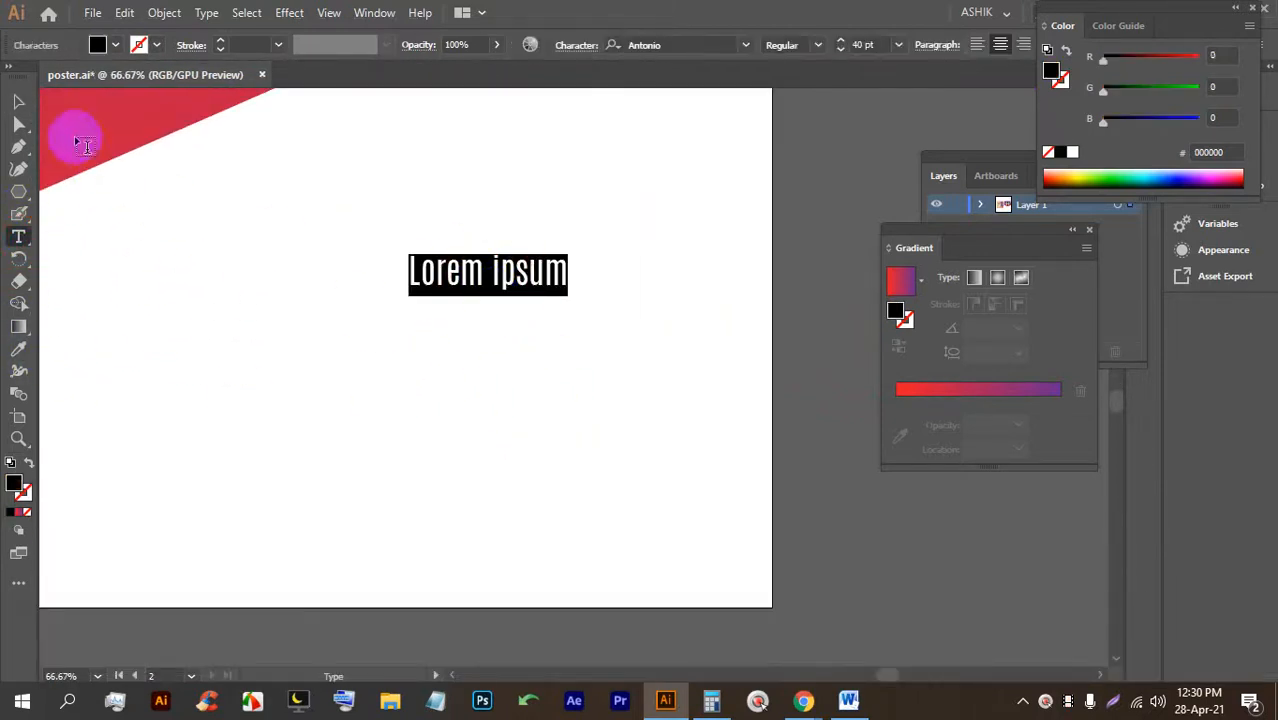
key(Escape)
scroll(525, 337, down, 1)
drag(558, 309, 664, 356)
Replace the placeholder with 'Fashion' and copy the Enjoy text's style onto it with the Eyedropper.
double_click(575, 298)
triple_click(600, 300)
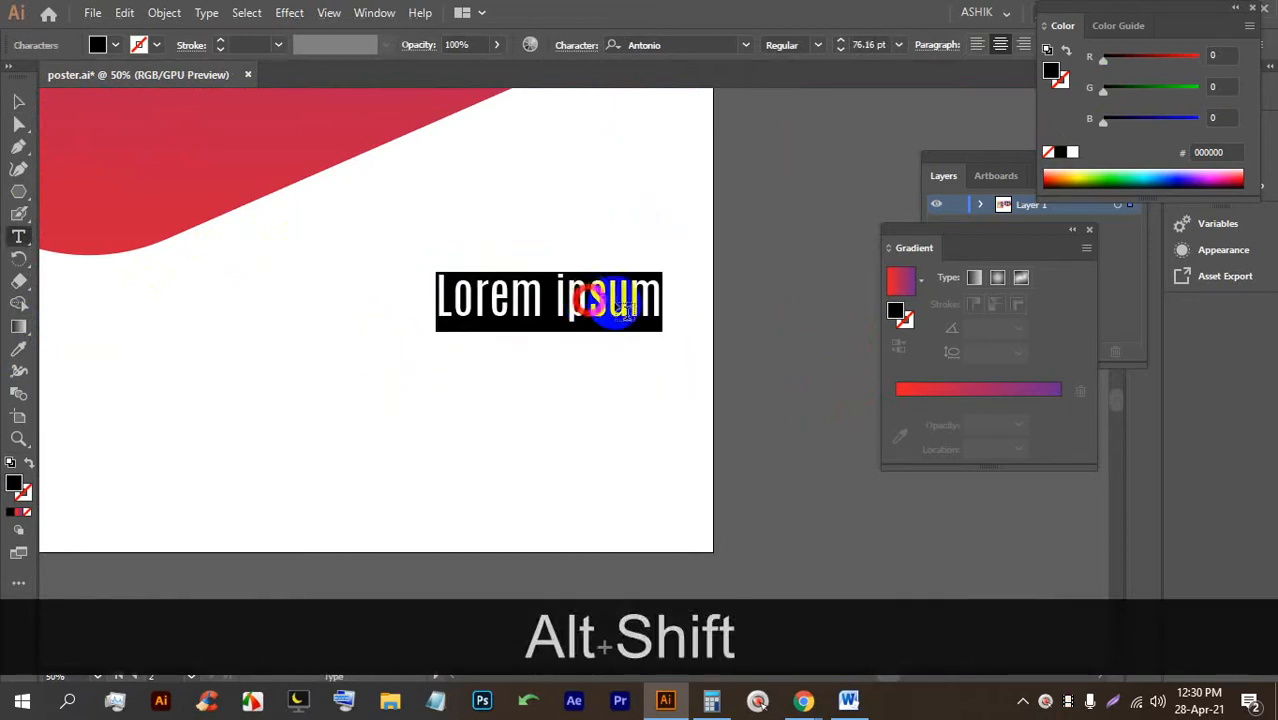
text(Fa)
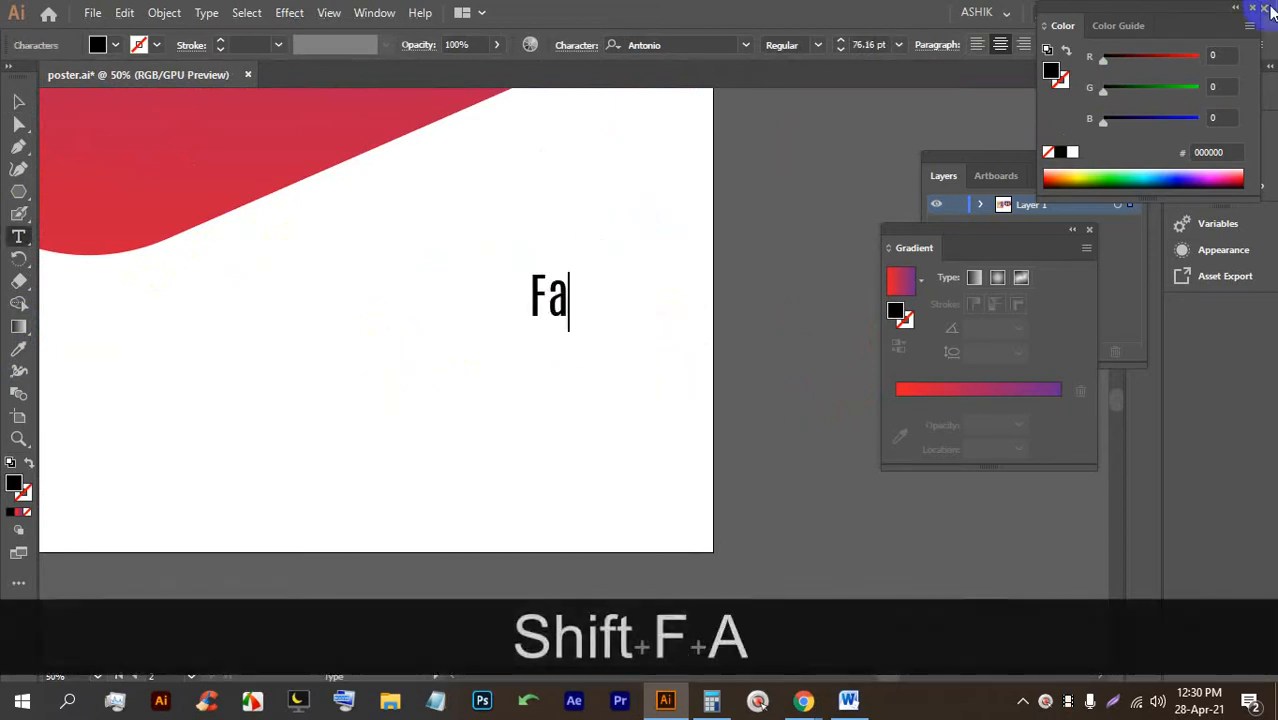
text(shion)
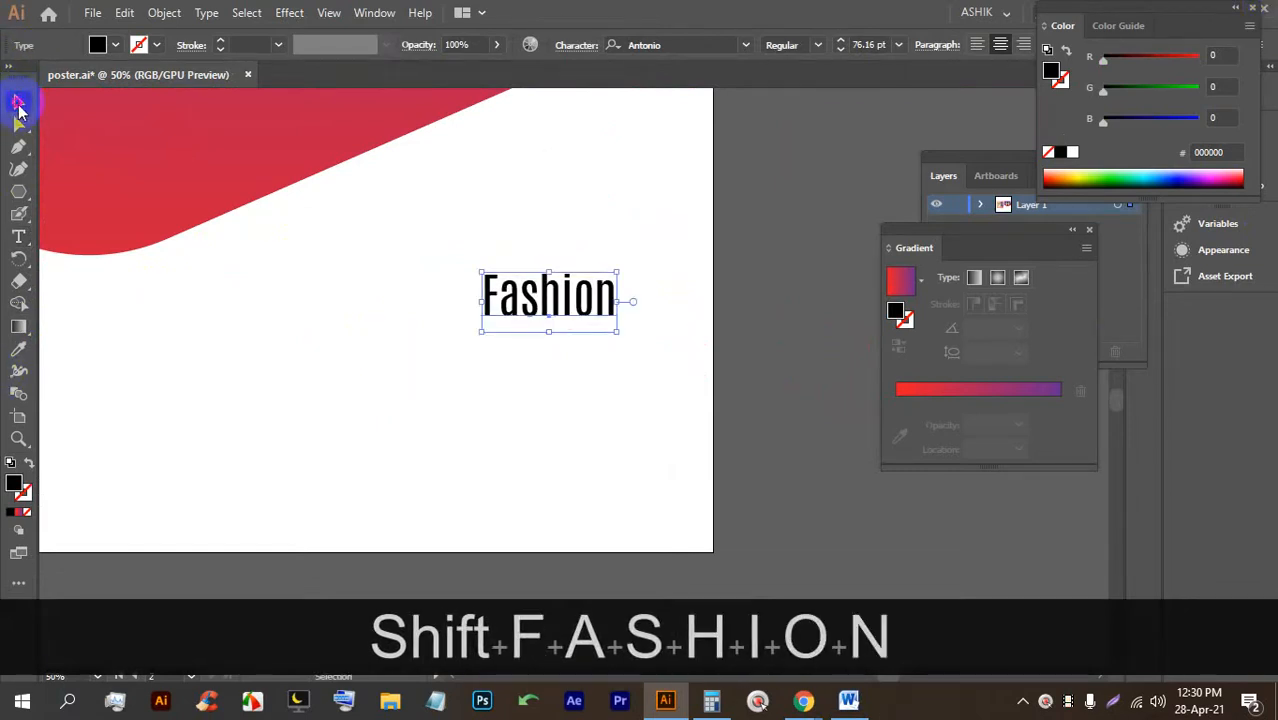
scroll(610, 330, down, 3)
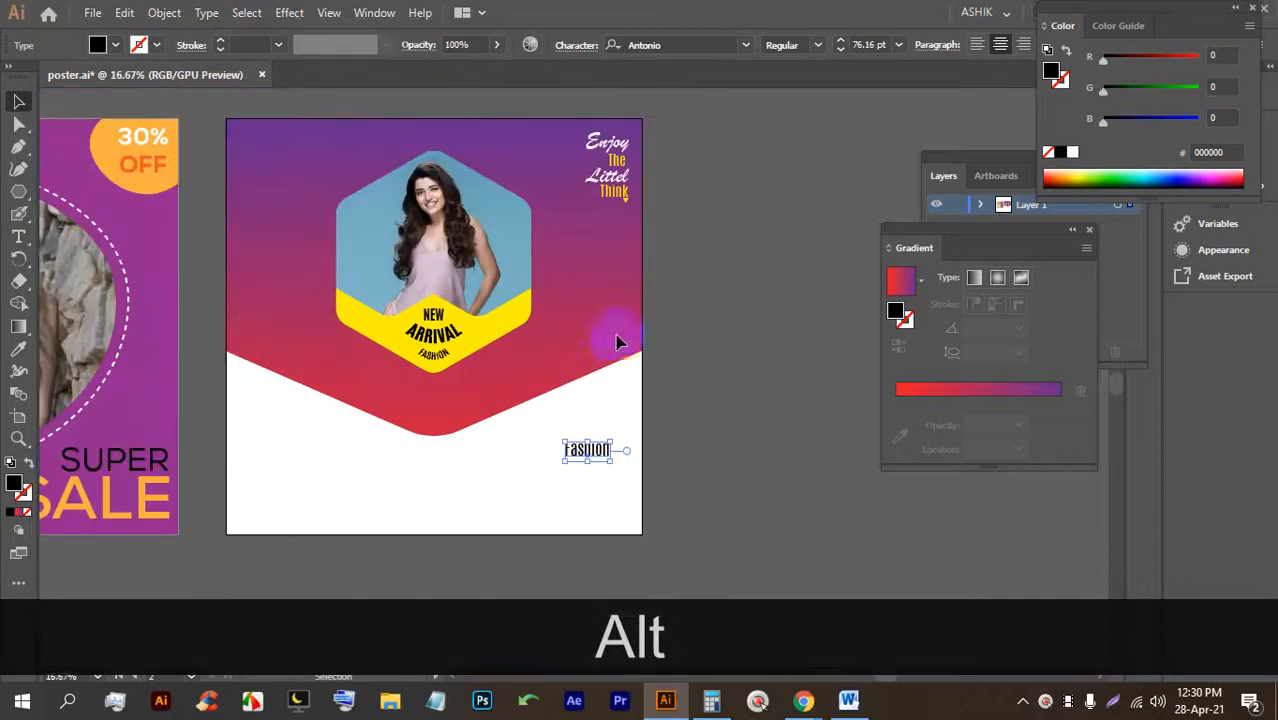
scroll(617, 343, up, 1)
click(18, 352)
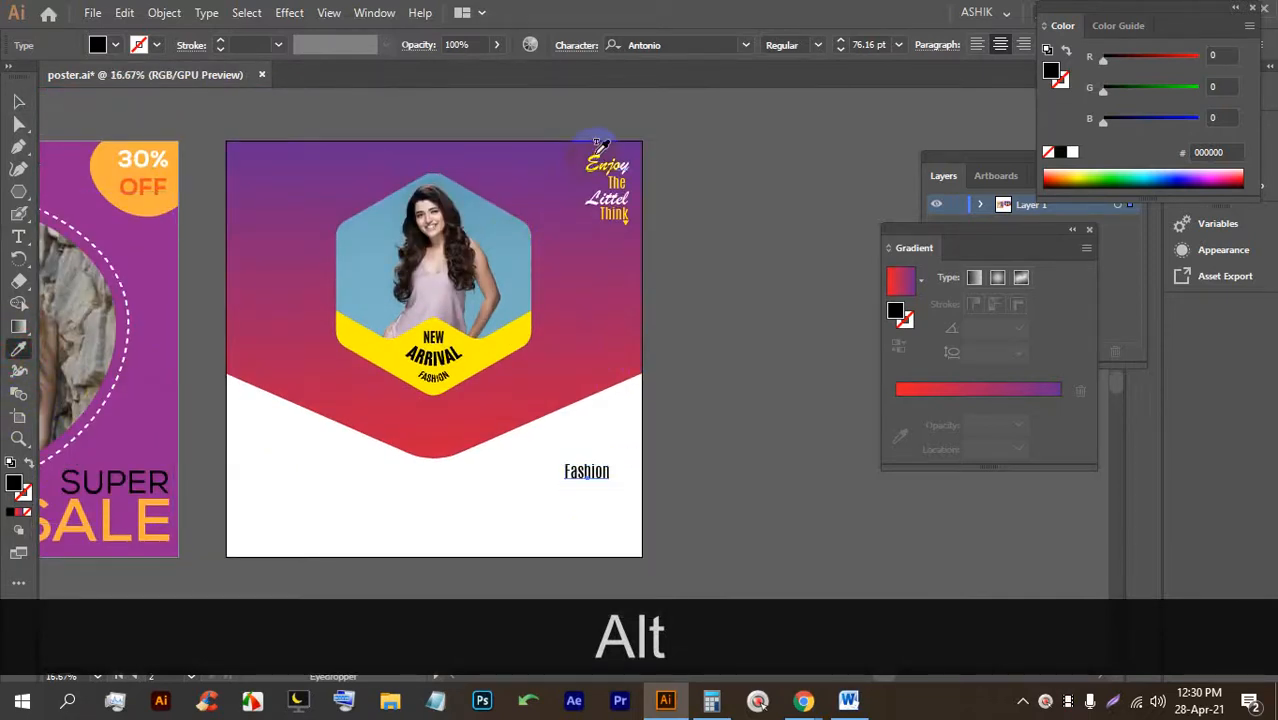
click(596, 155)
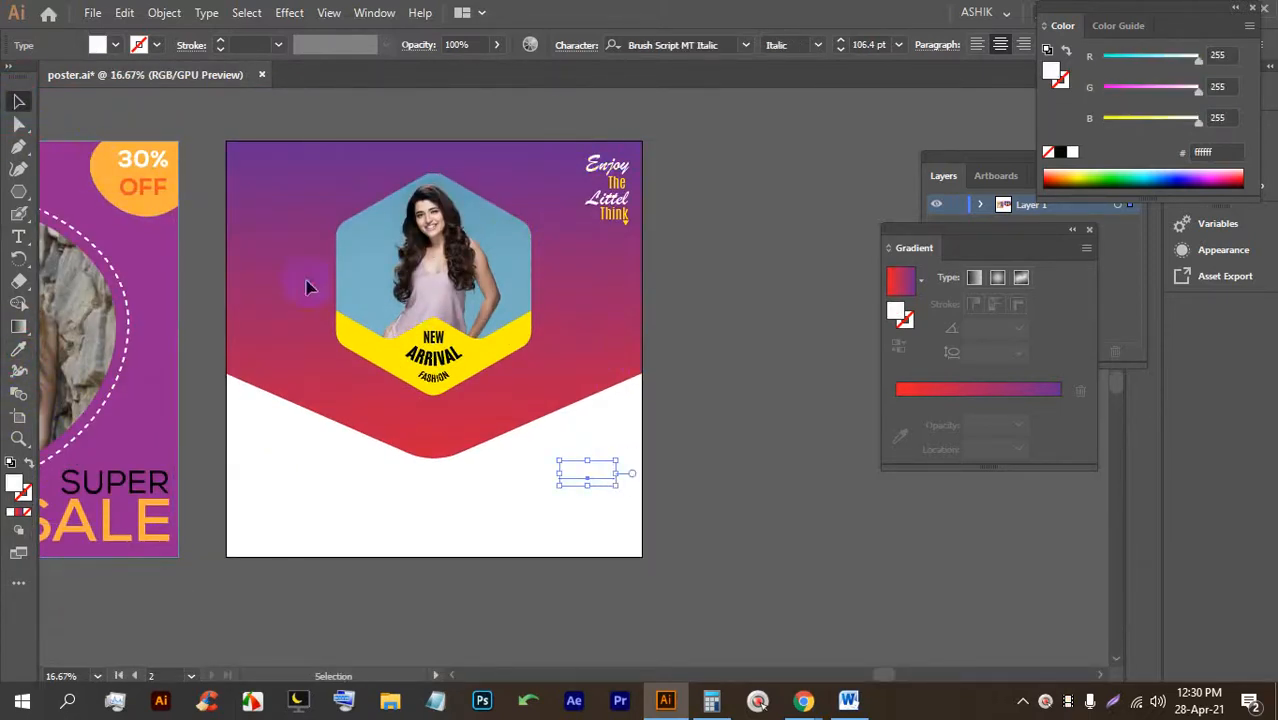
Make the Fashion text red, enlarge it from its centre and nudge it right.
click(114, 46)
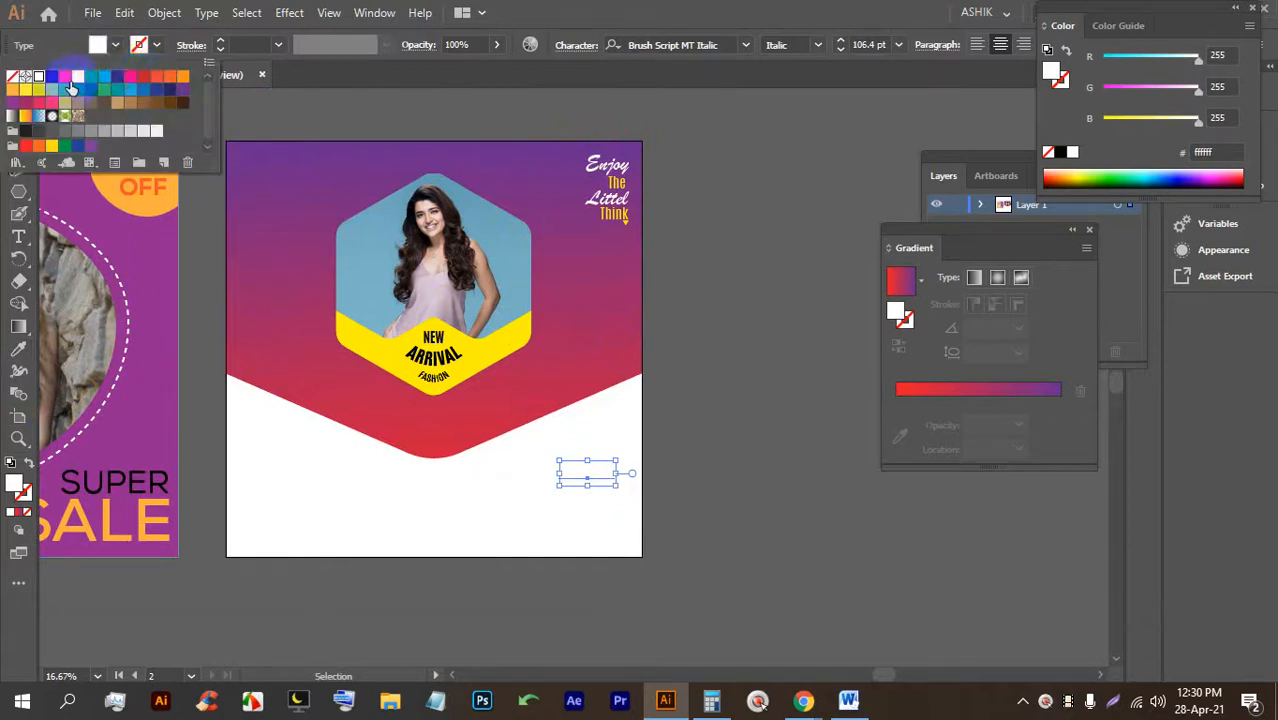
click(144, 77)
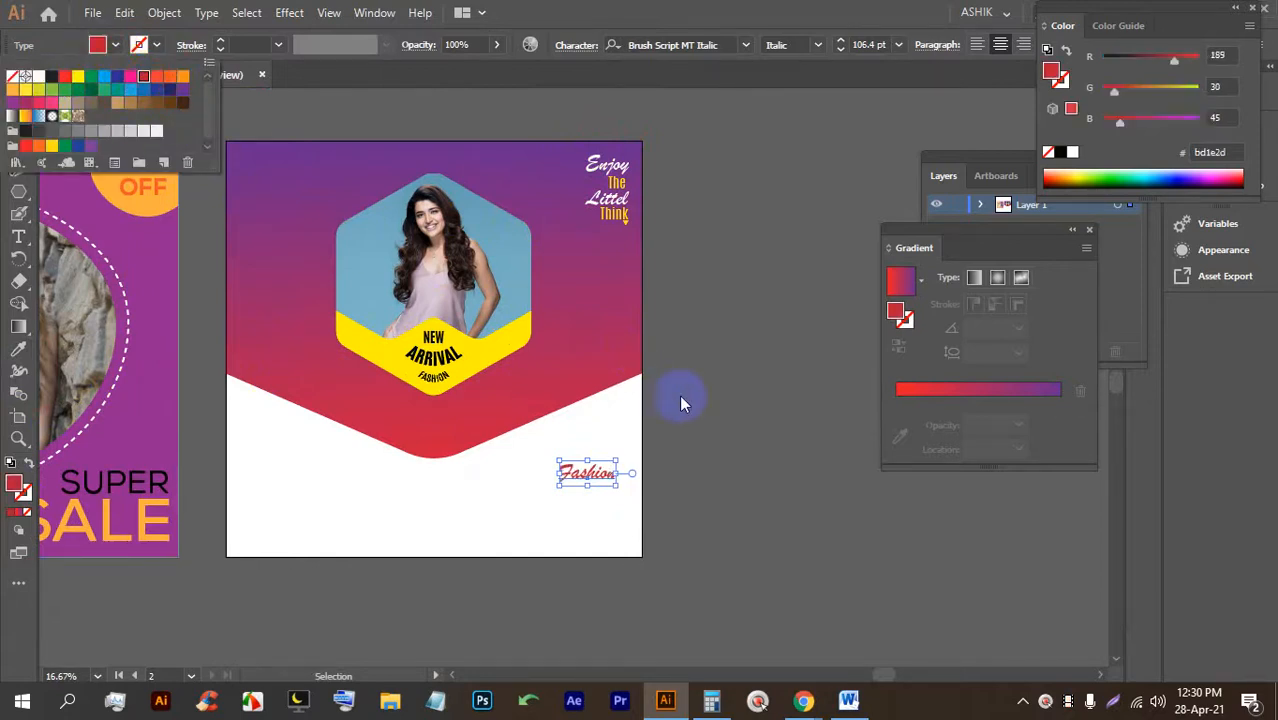
click(695, 443)
click(573, 479)
alt+scroll(573, 479, up, 2)
drag(531, 477, 497, 498)
drag(604, 458, 618, 462)
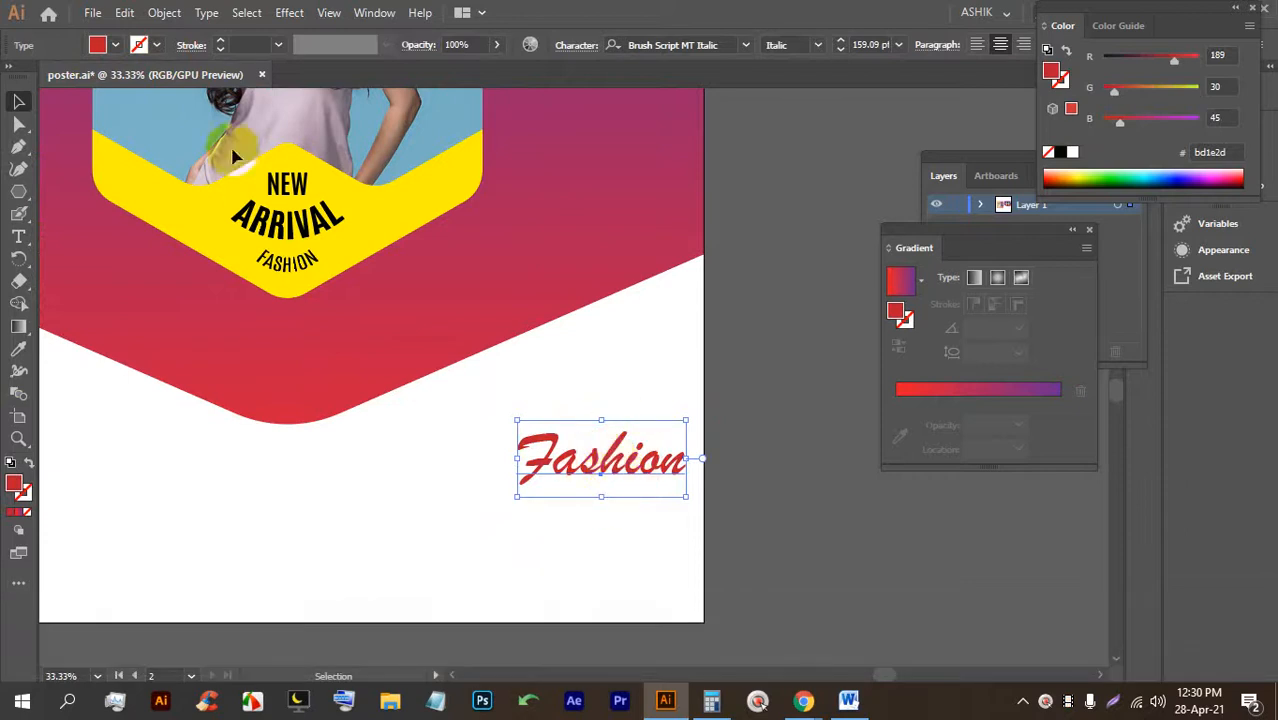
Recolour Fashion pink, enlarge it to about 186 pt, and select its letter F.
click(118, 47)
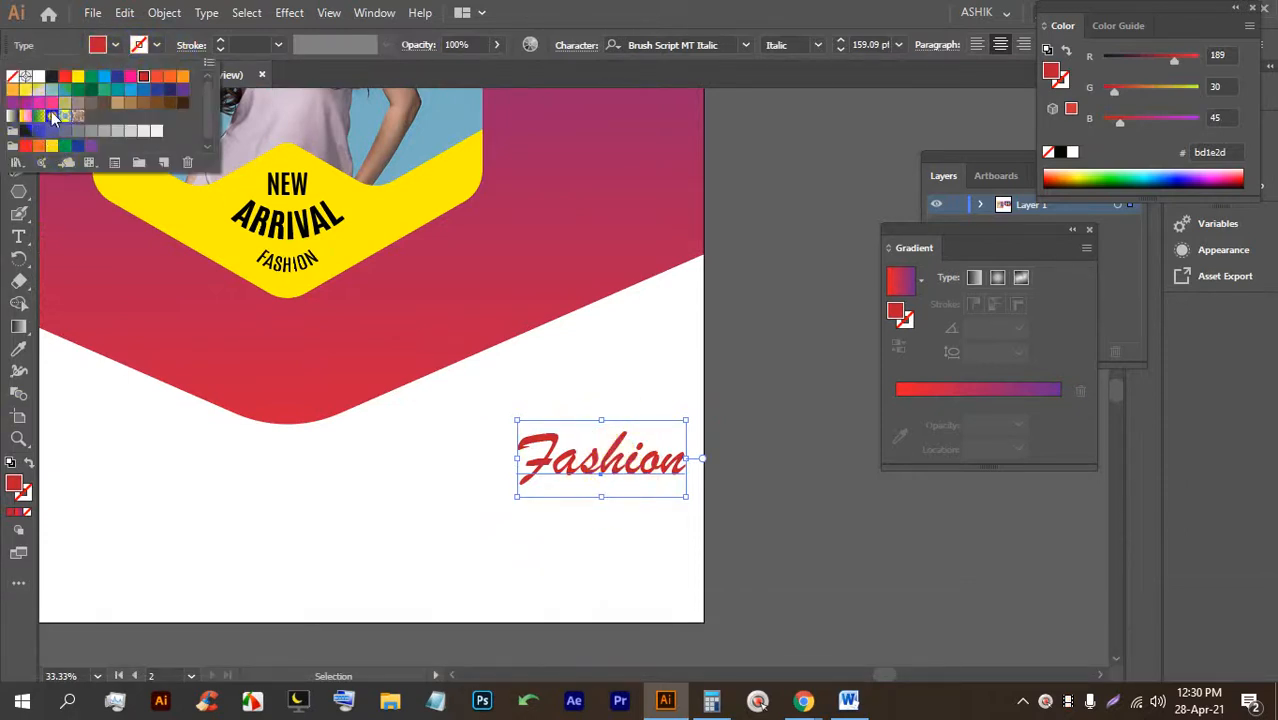
click(51, 103)
click(745, 475)
click(535, 478)
drag(518, 497, 489, 513)
drag(583, 467, 576, 467)
double_click(527, 478)
drag(470, 452, 503, 450)
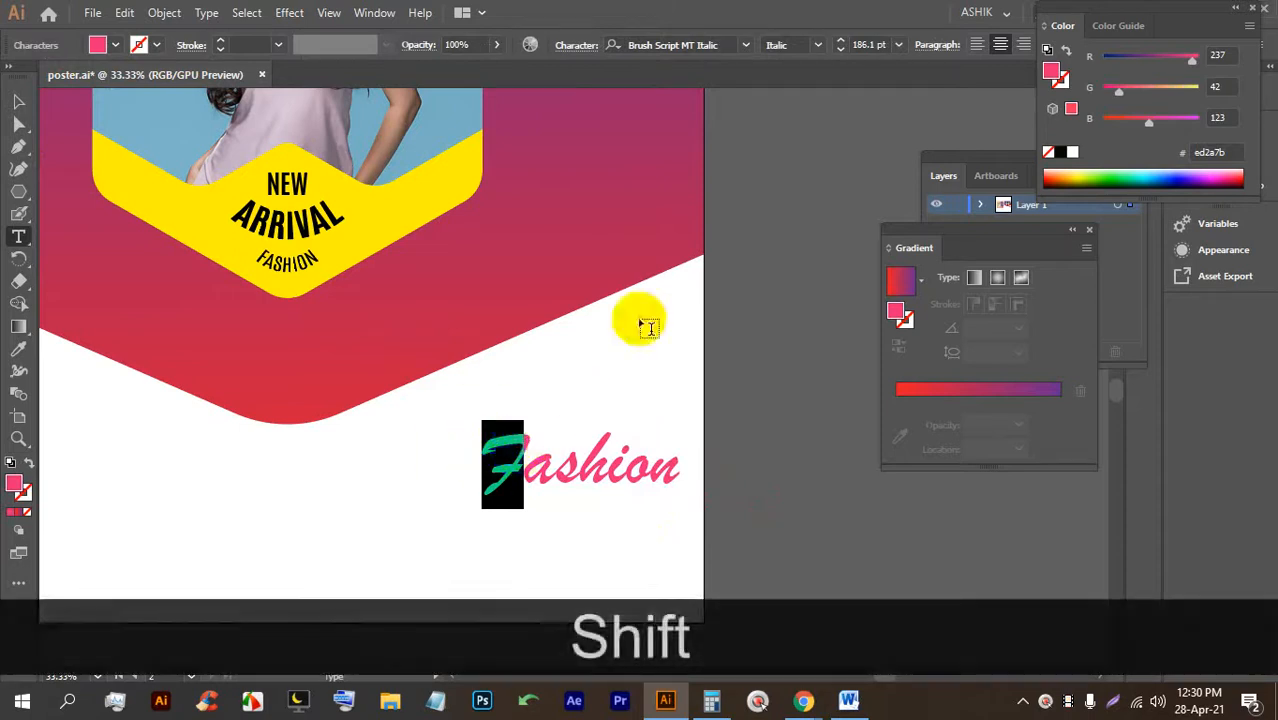
Try the COVID VIRUS font on the F of Fashion.
click(744, 45)
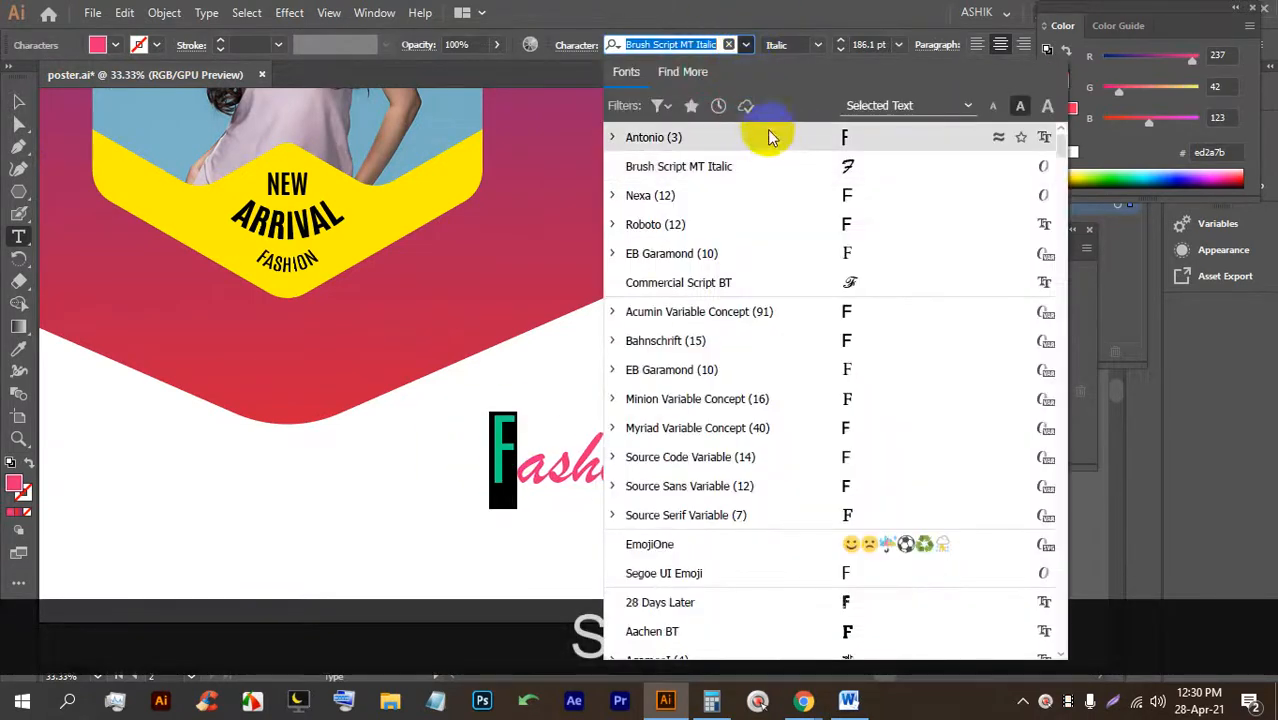
scroll(815, 335, down, 5)
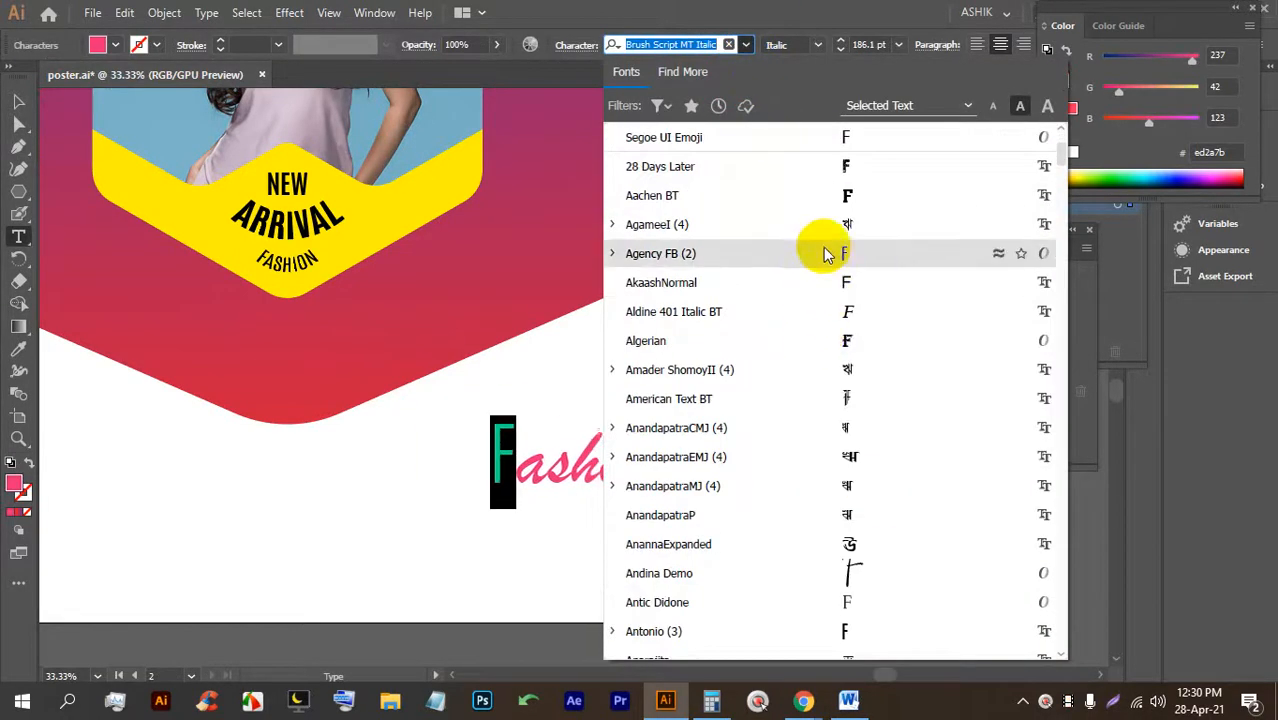
scroll(832, 336, down, 6)
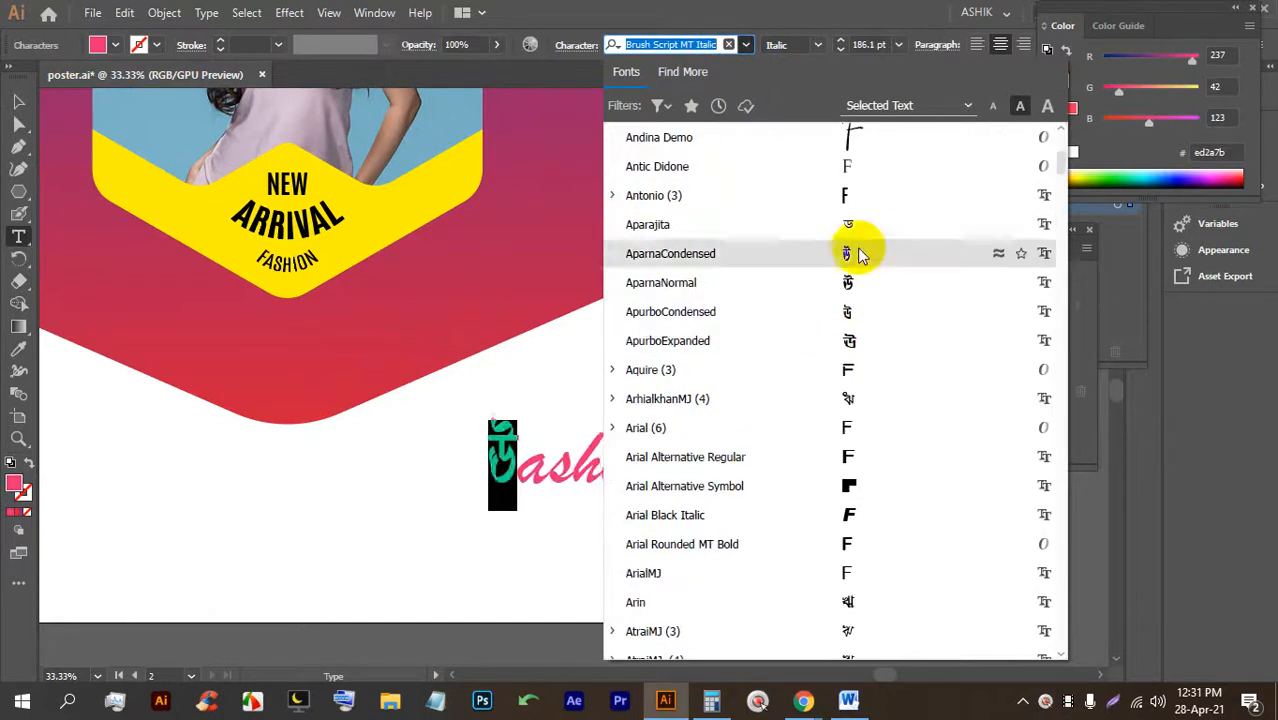
scroll(880, 370, down, 3)
scroll(880, 395, down, 3)
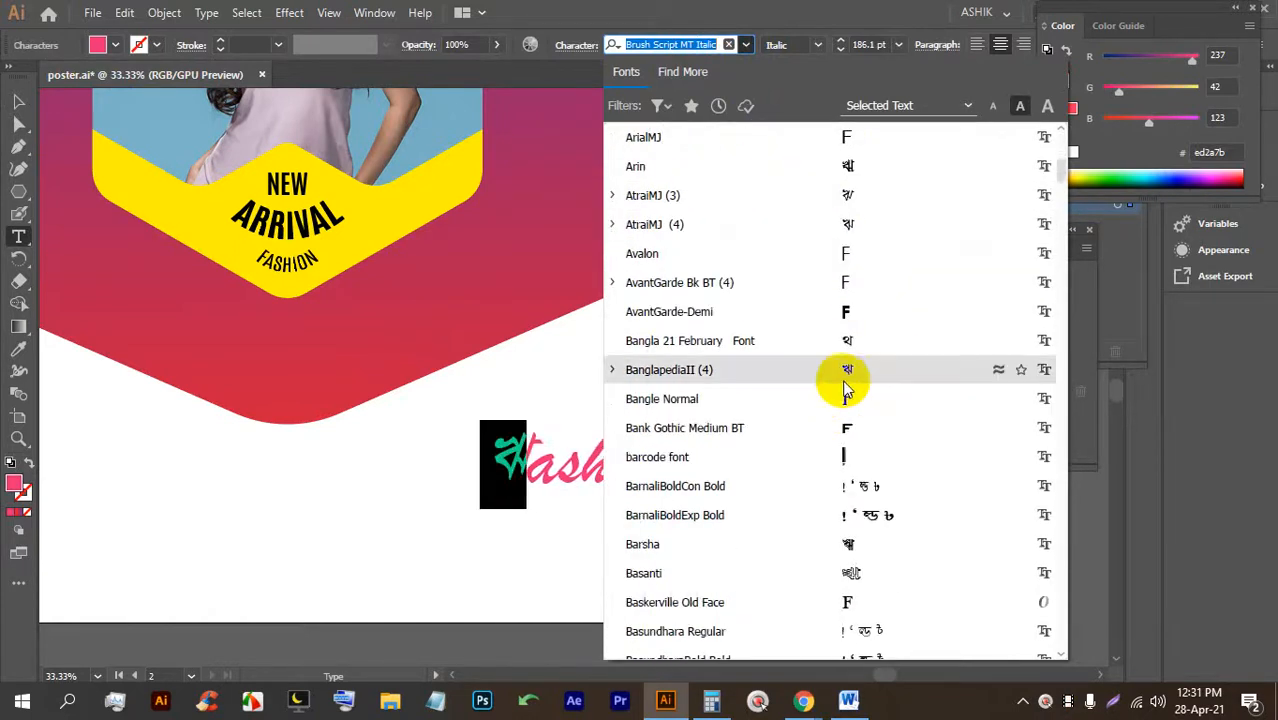
scroll(850, 398, down, 6)
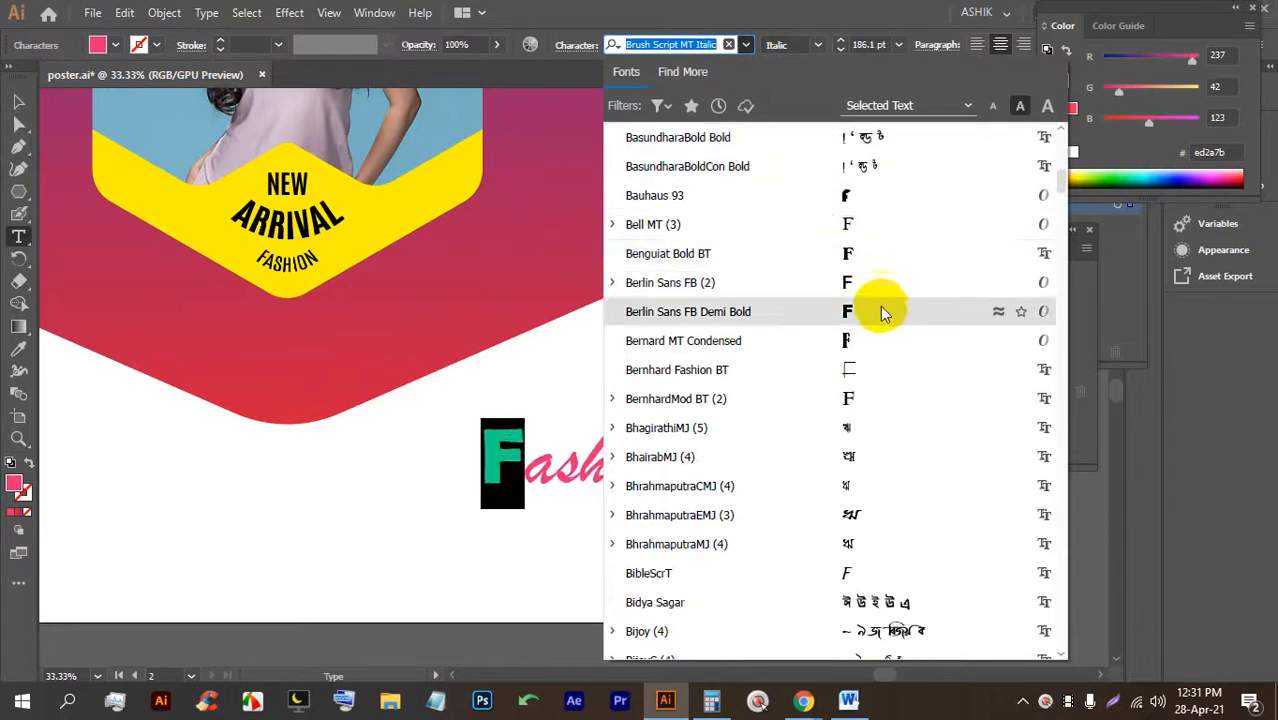
scroll(884, 400, down, 10)
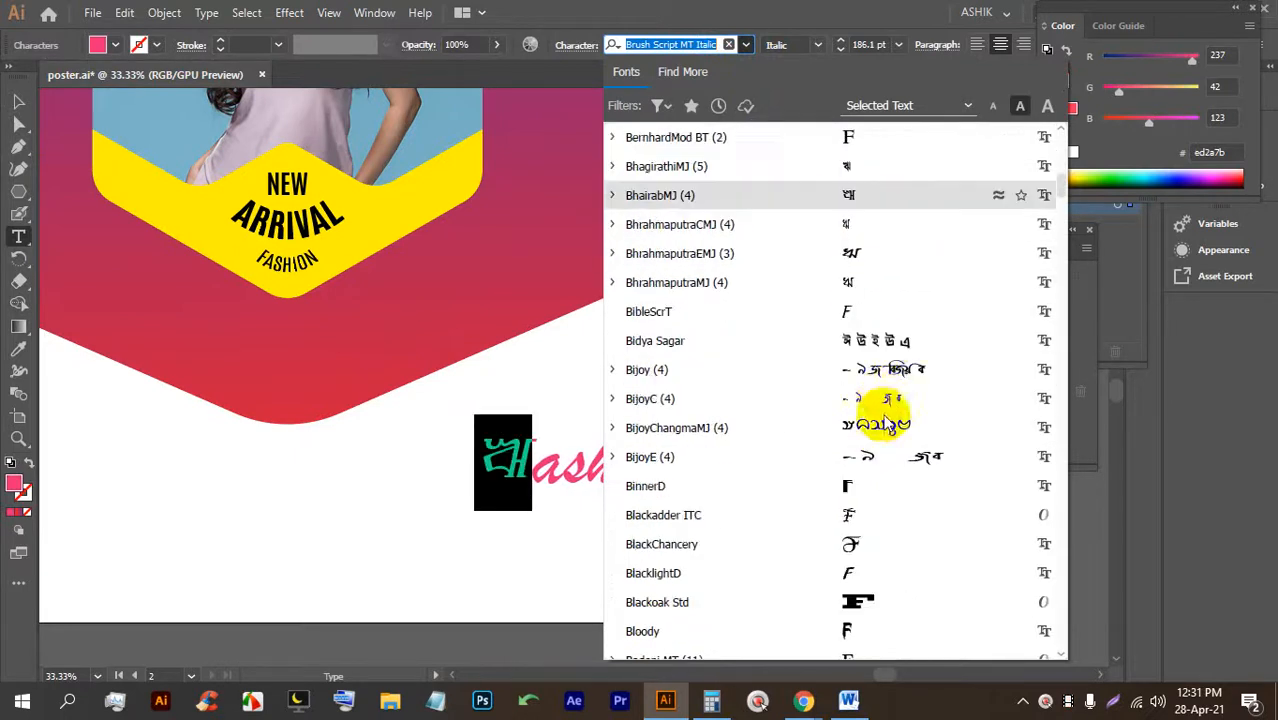
scroll(880, 400, down, 4)
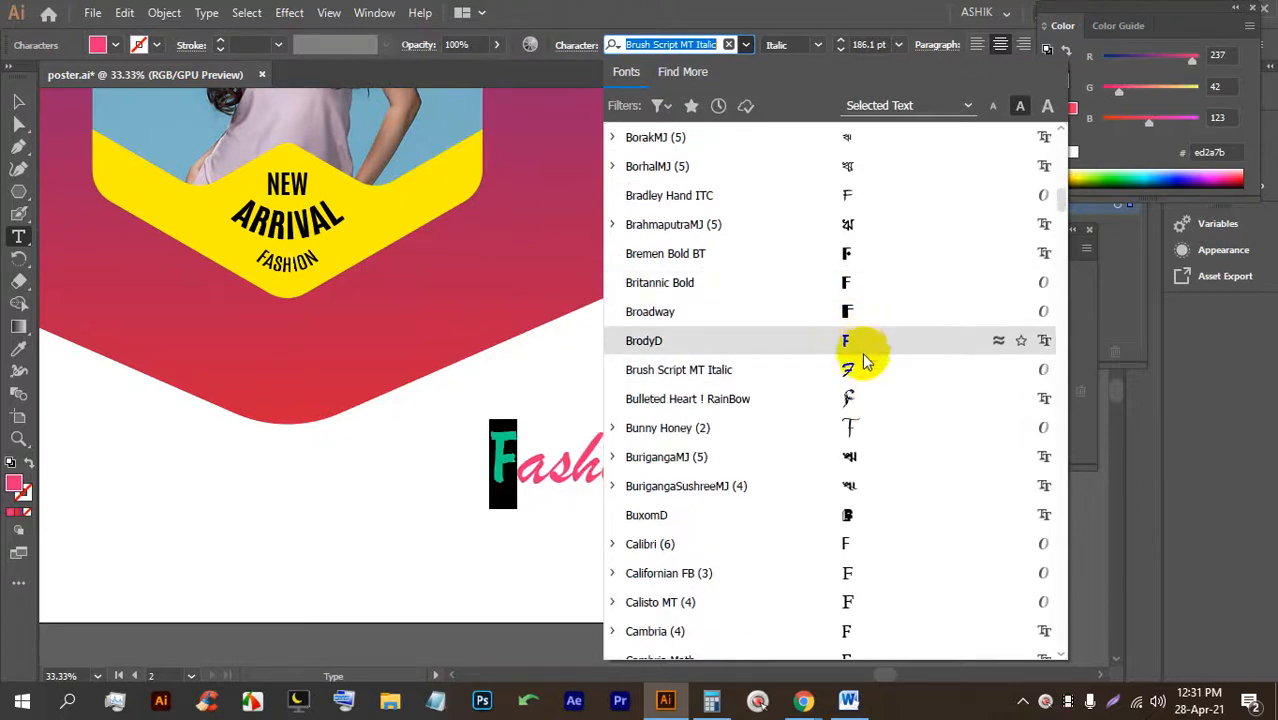
scroll(864, 400, down, 4)
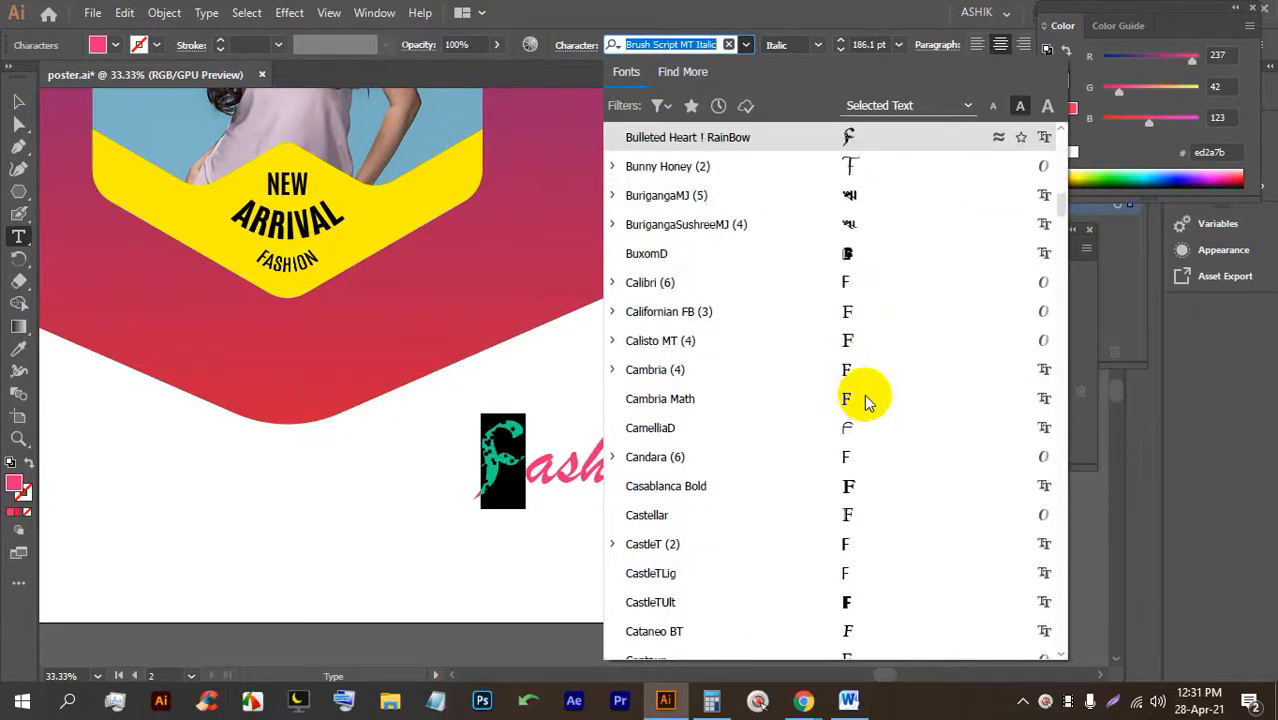
scroll(878, 440, down, 8)
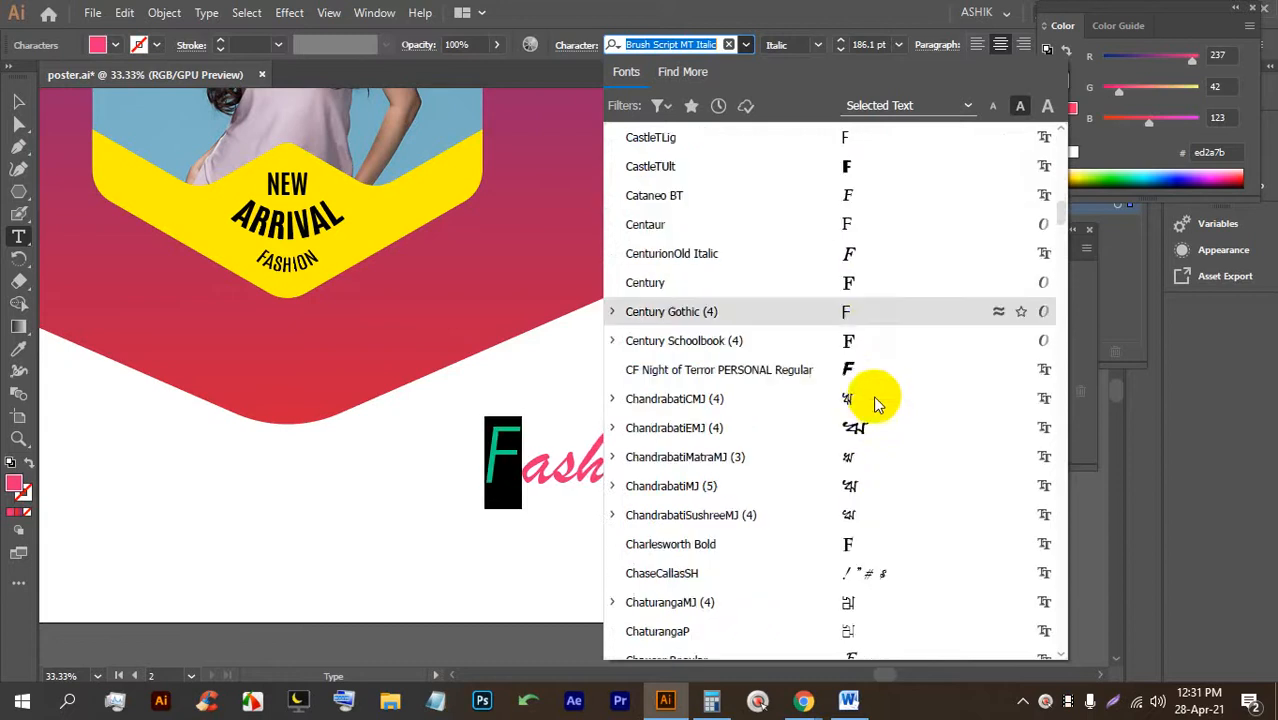
scroll(865, 260, down, 5)
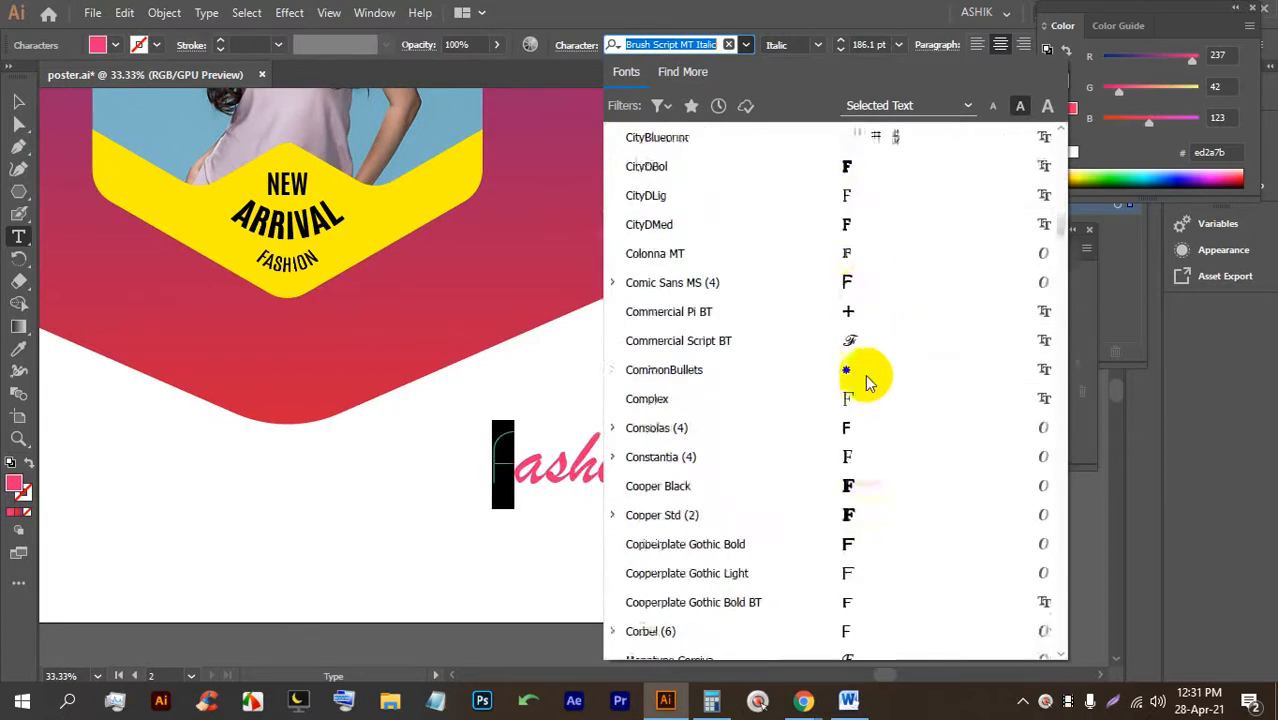
scroll(877, 445, down, 4)
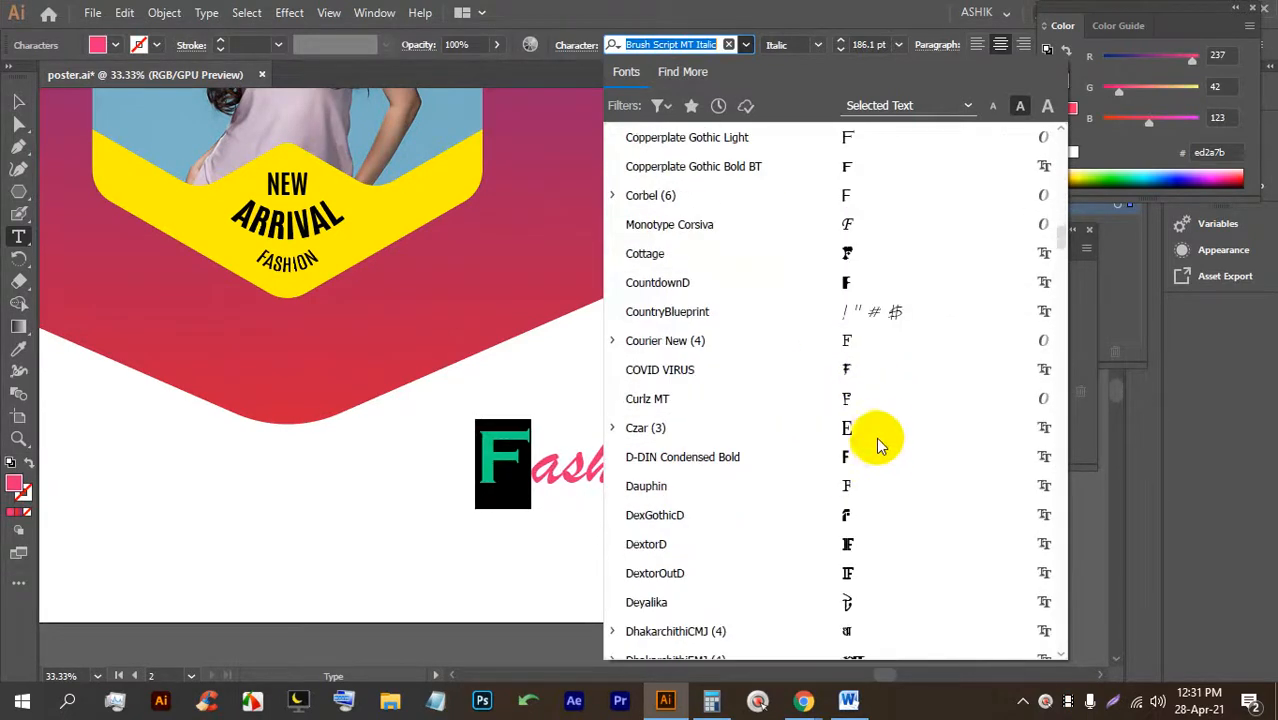
click(870, 373)
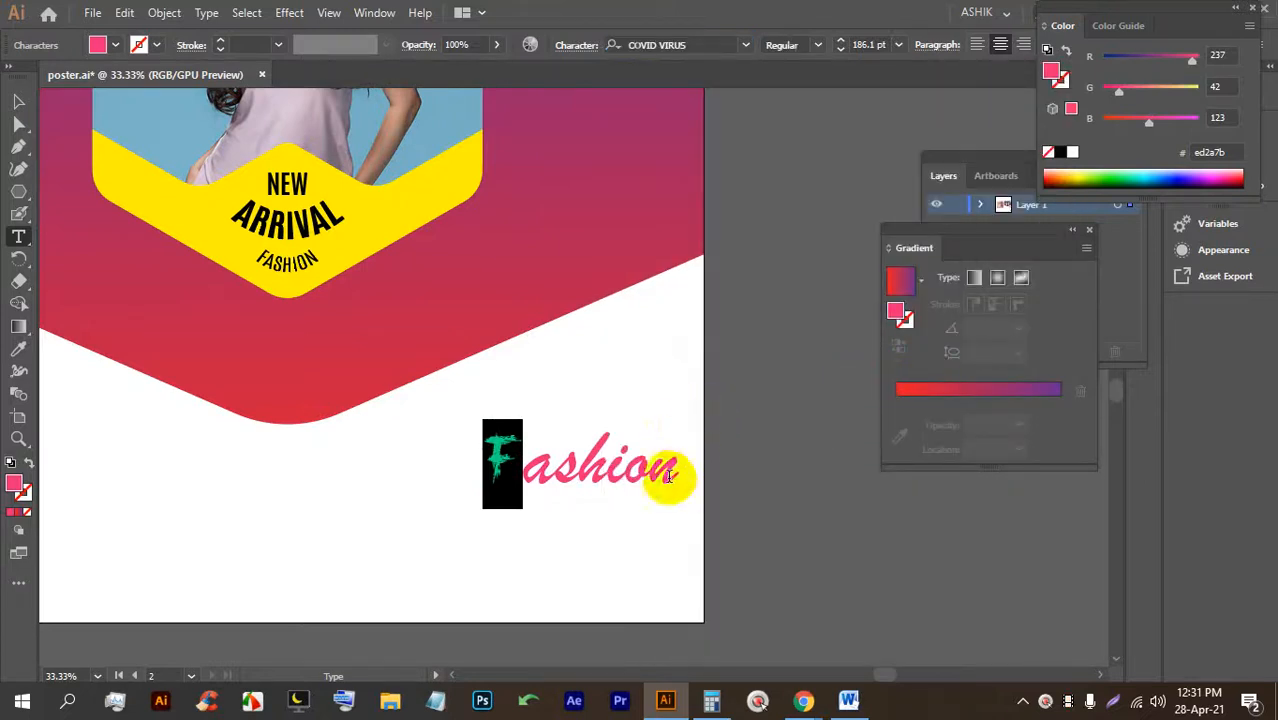
Reselect the F and set it in the FlashDBol font instead.
scroll(516, 466, up, 3)
scroll(528, 491, down, 2)
drag(448, 455, 400, 447)
click(743, 50)
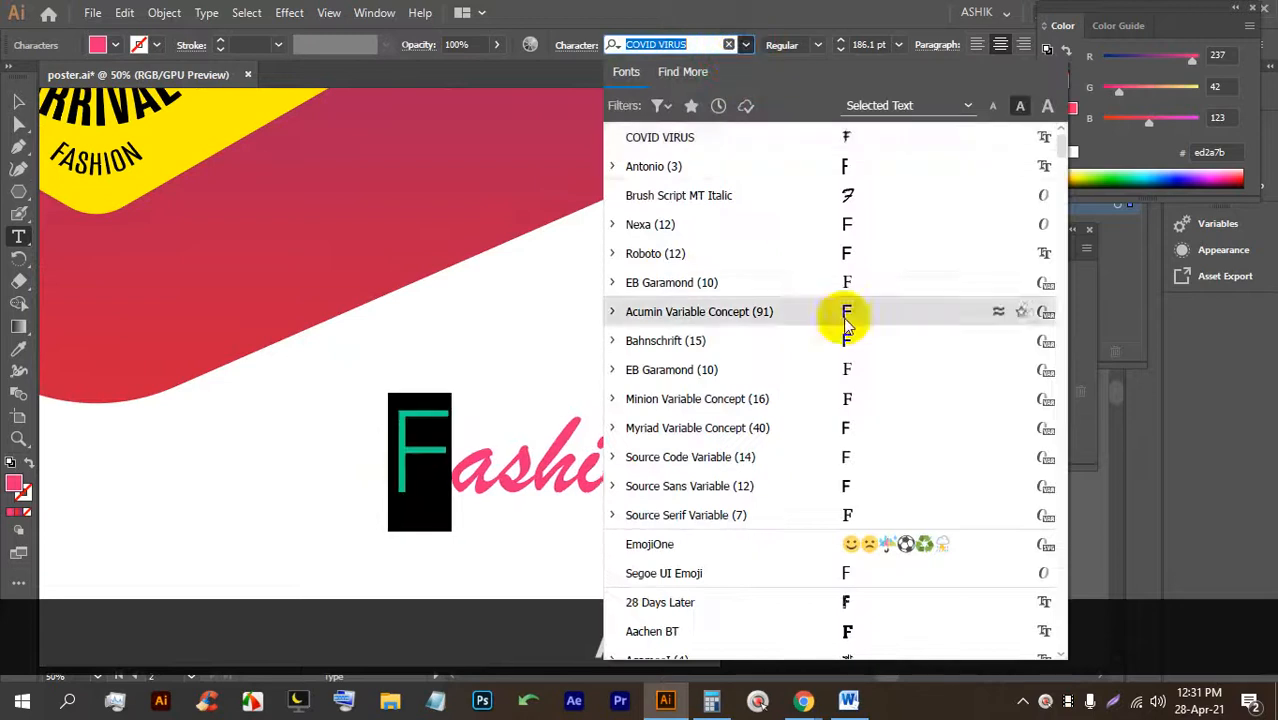
scroll(872, 354, down, 15)
scroll(874, 360, down, 17)
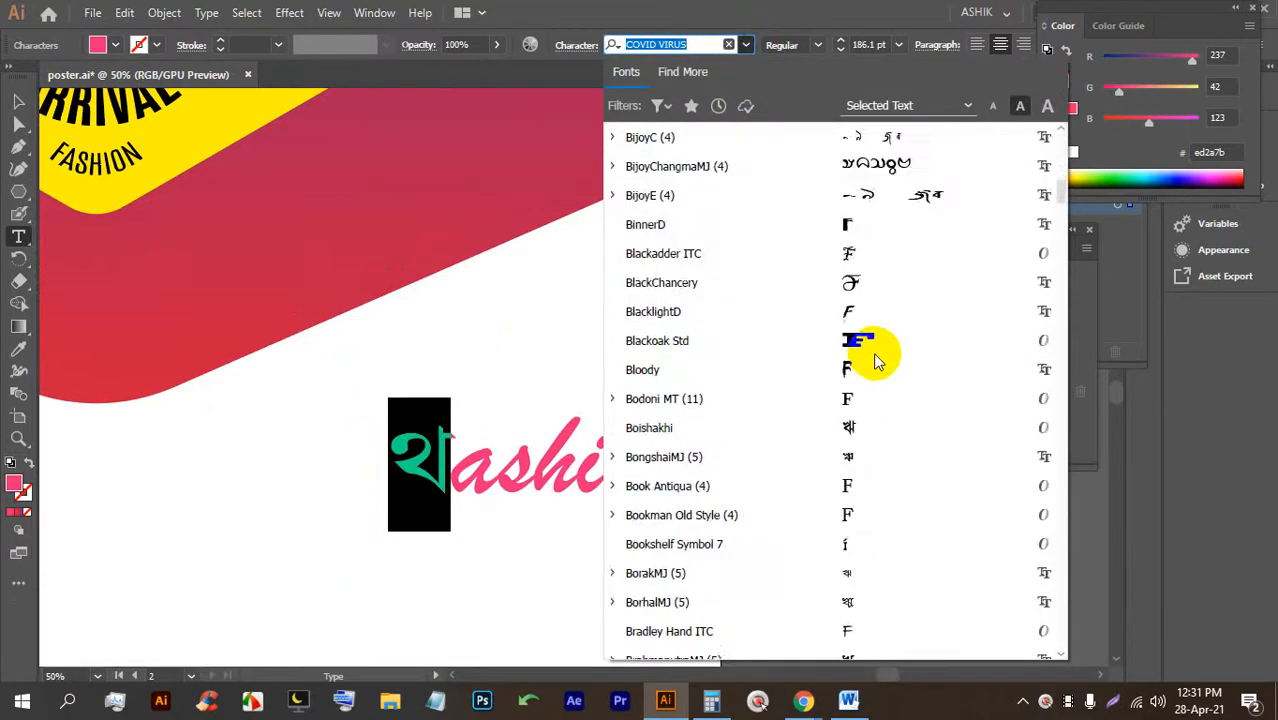
scroll(874, 406, down, 18)
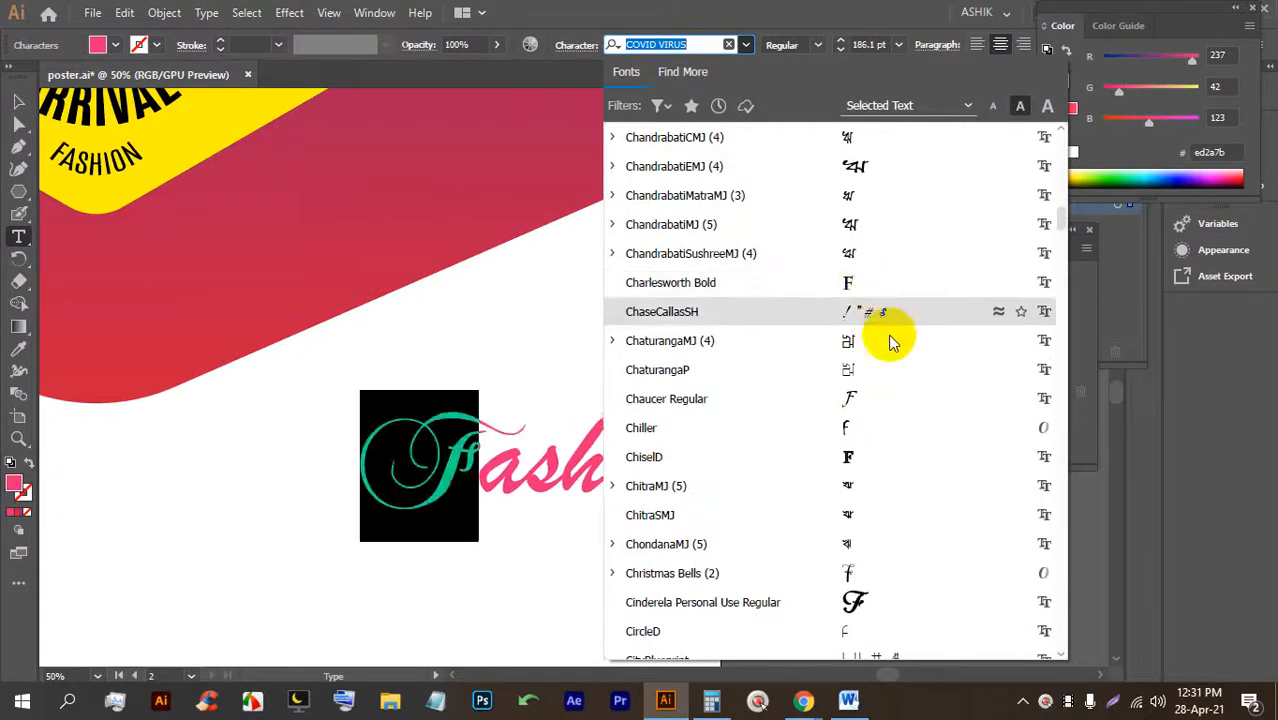
scroll(890, 410, down, 11)
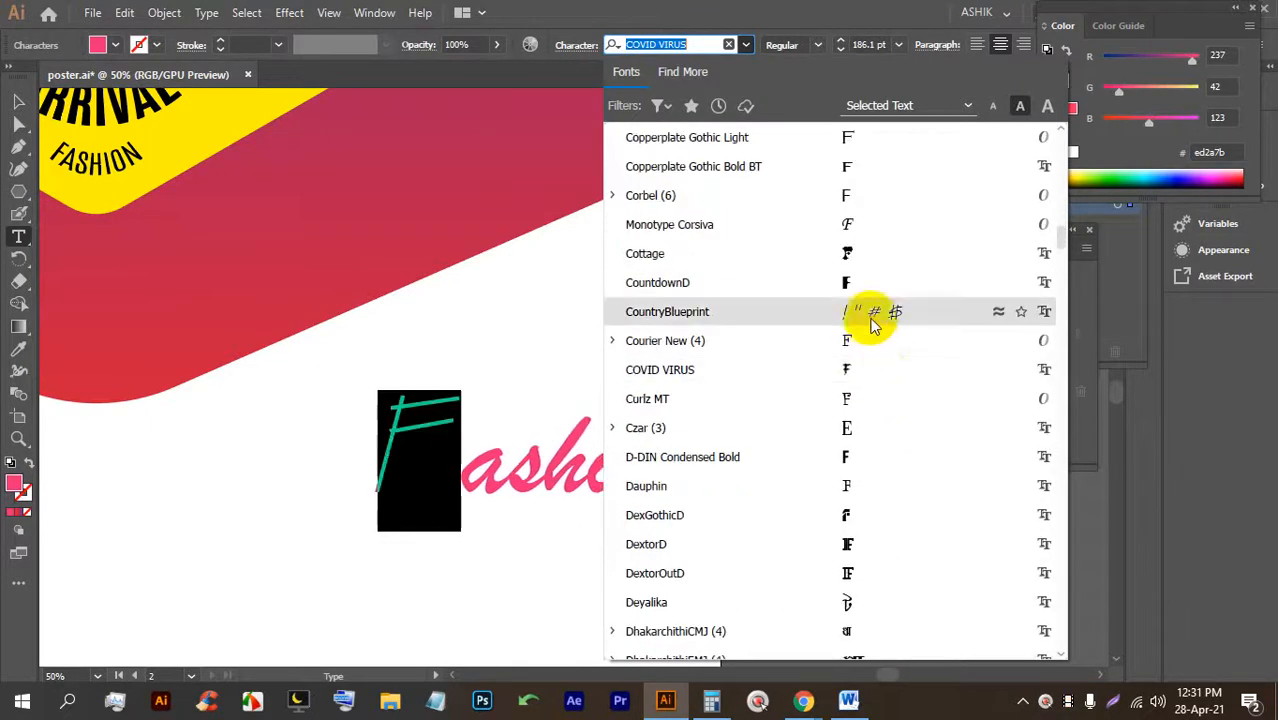
scroll(881, 282, up, 2)
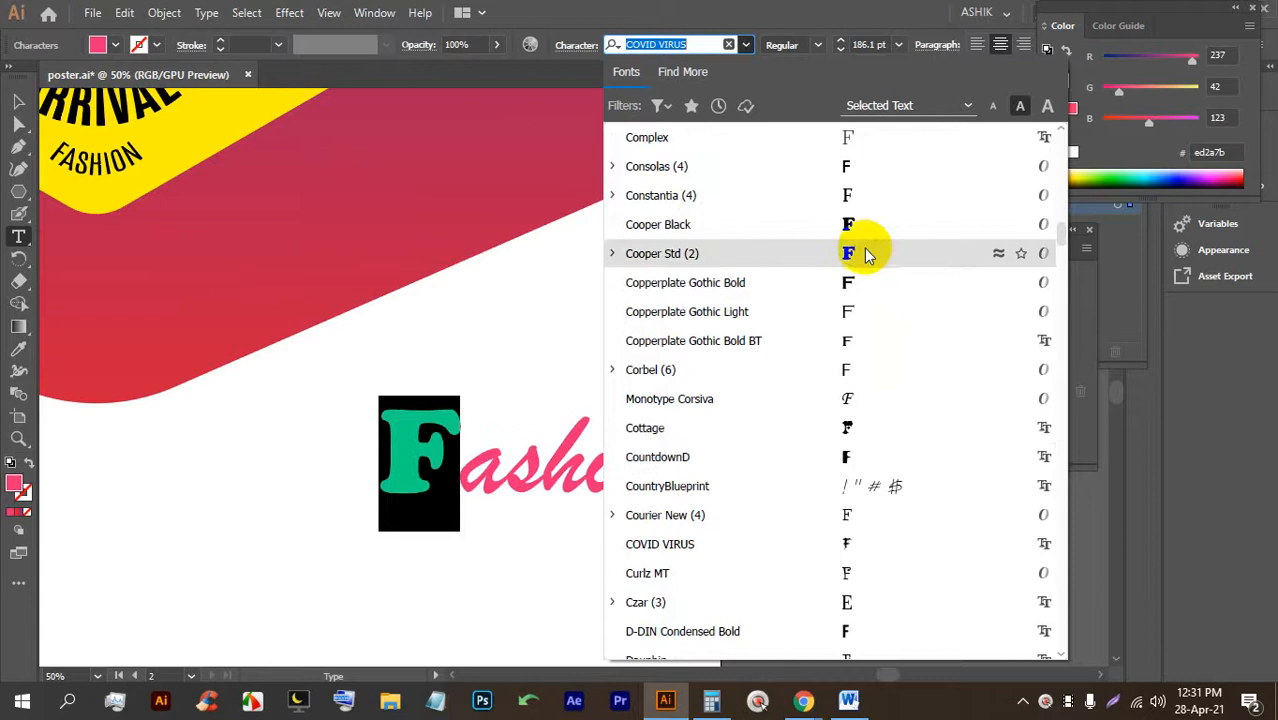
scroll(878, 400, down, 15)
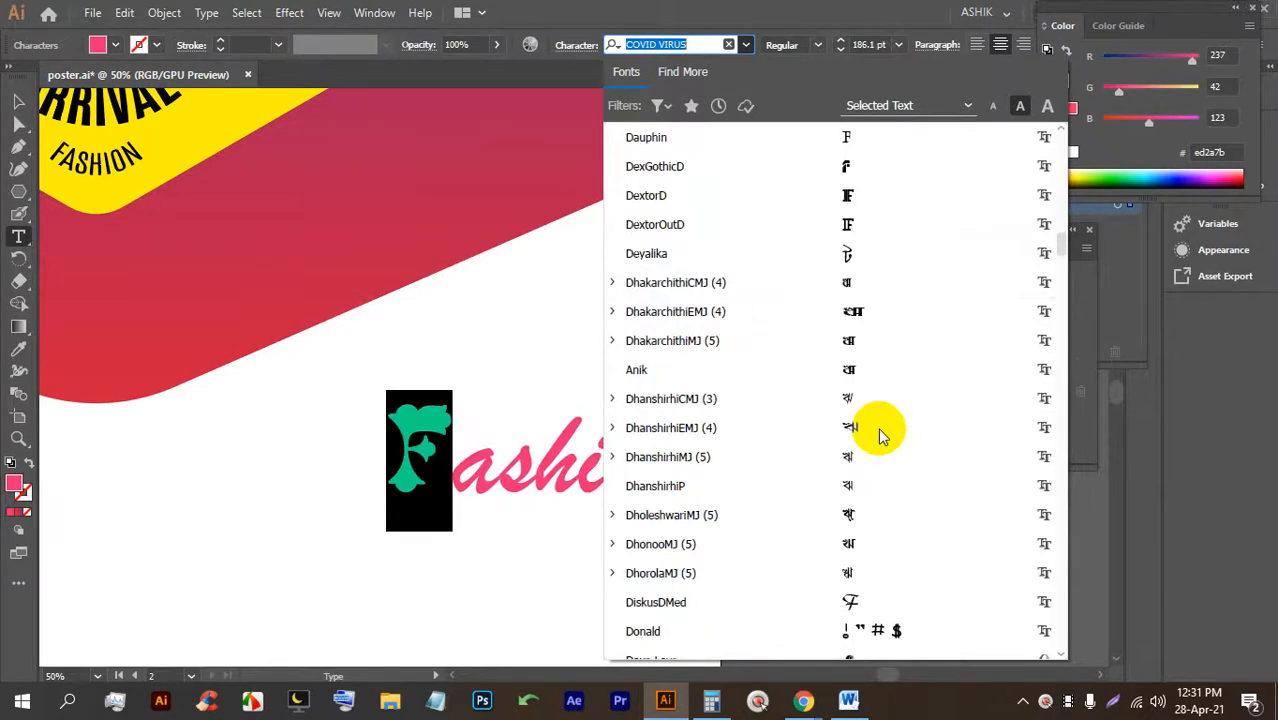
scroll(876, 320, down, 4)
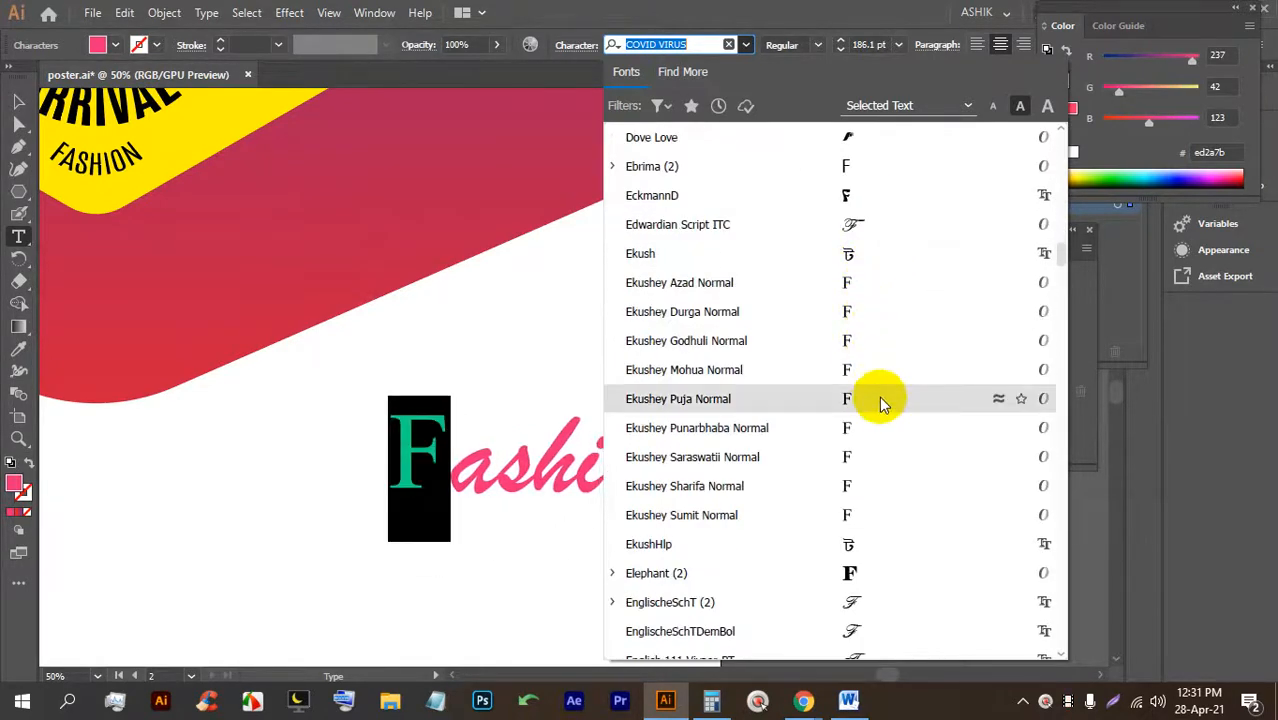
scroll(880, 420, down, 4)
scroll(875, 440, down, 1)
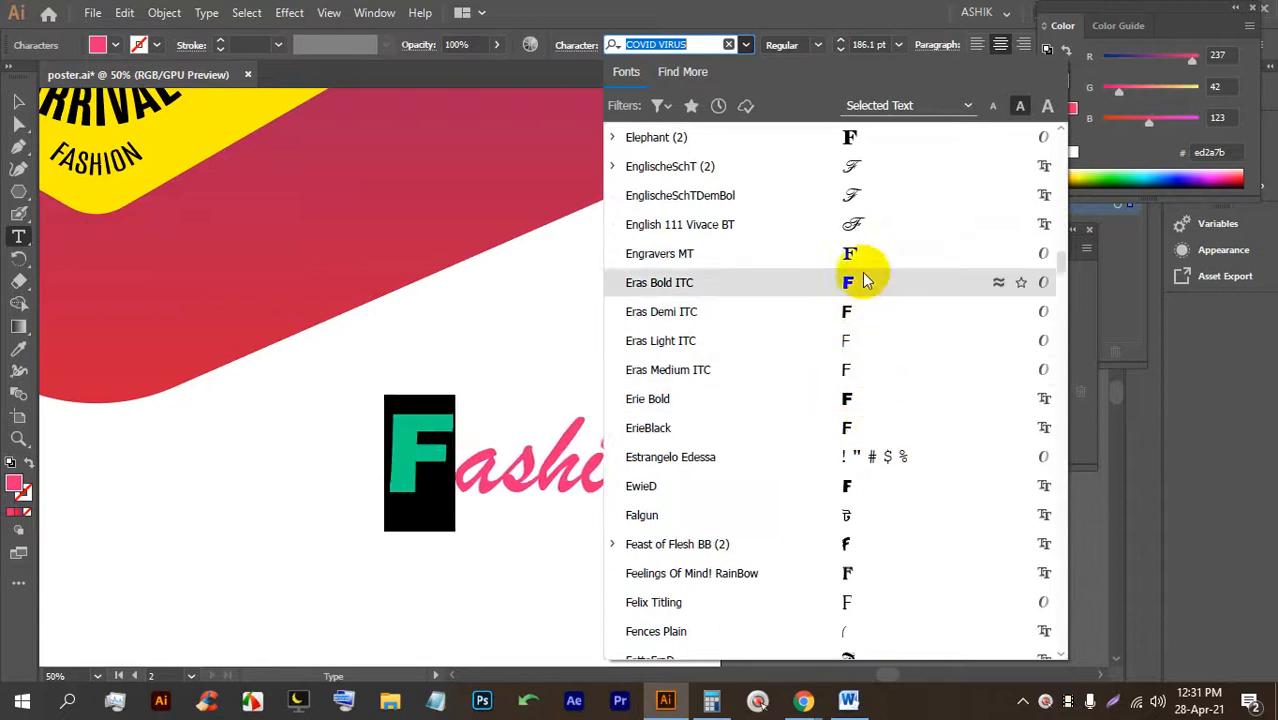
scroll(880, 330, down, 5)
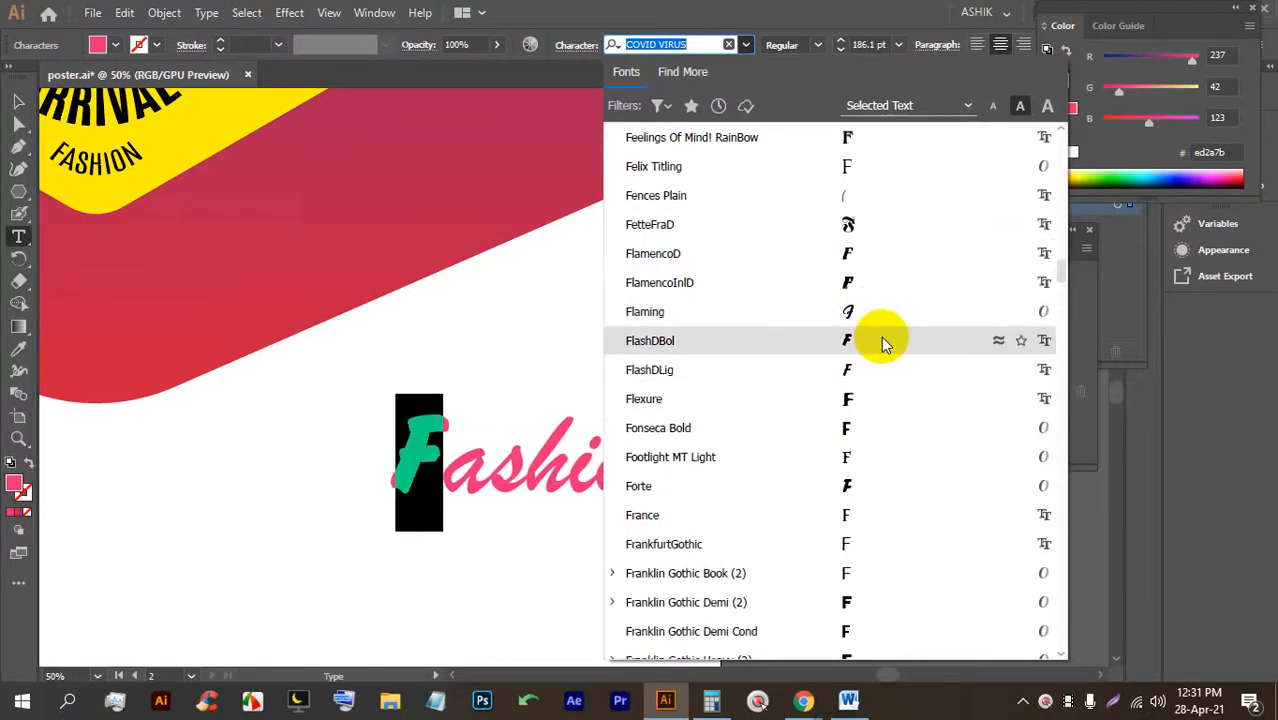
click(882, 343)
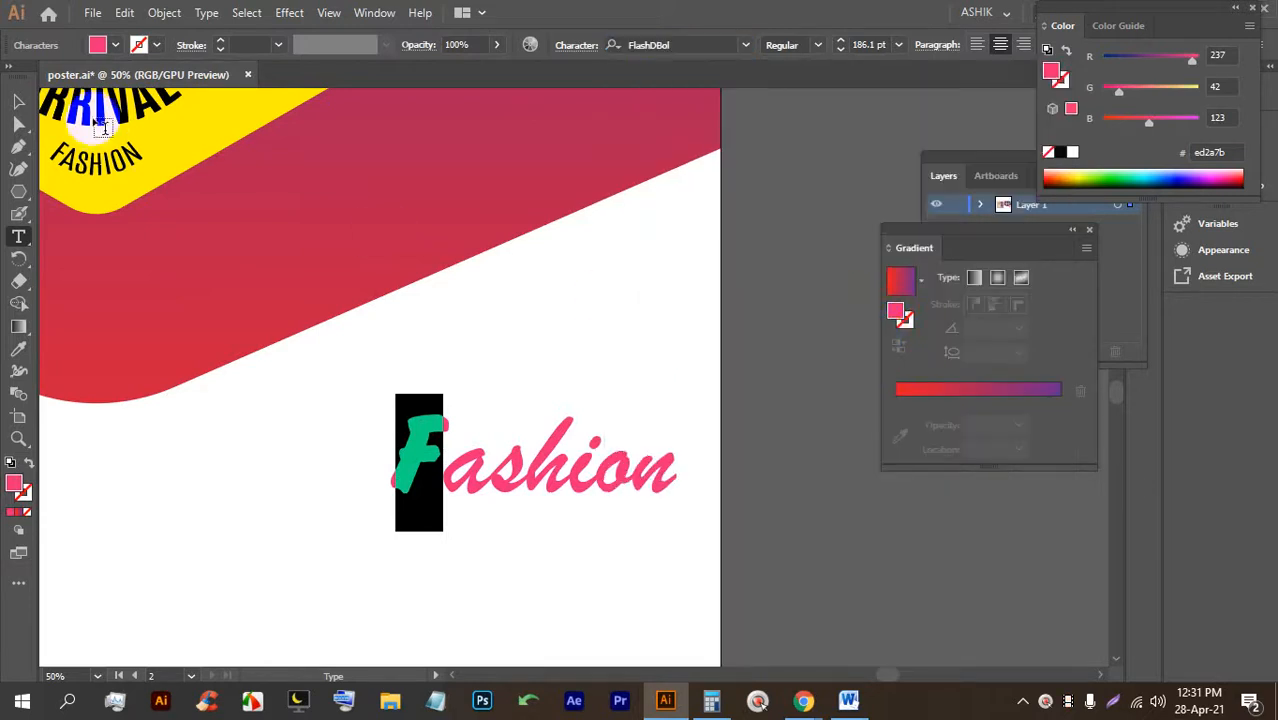
Select the F of Fashion and step its font size up to 203 pt.
click(15, 100)
click(770, 400)
click(447, 470)
double_click(446, 466)
click(434, 458)
scroll(434, 458, up, 1)
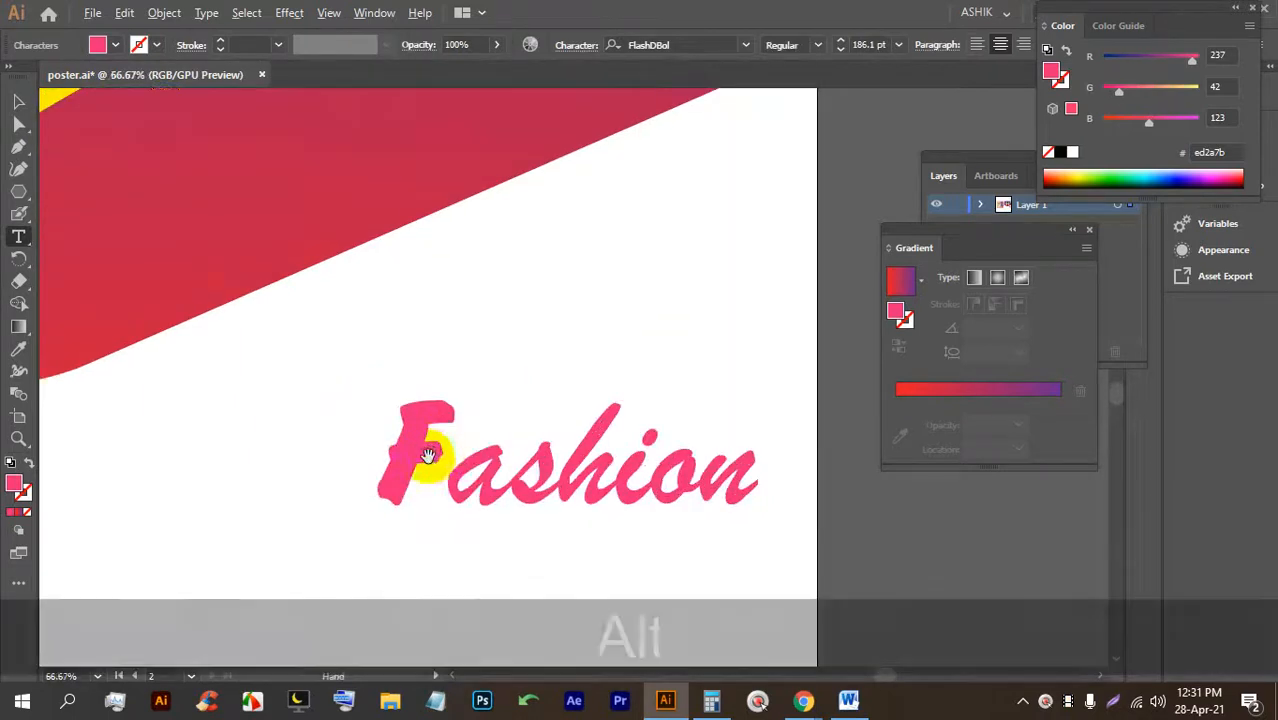
drag(449, 453, 396, 448)
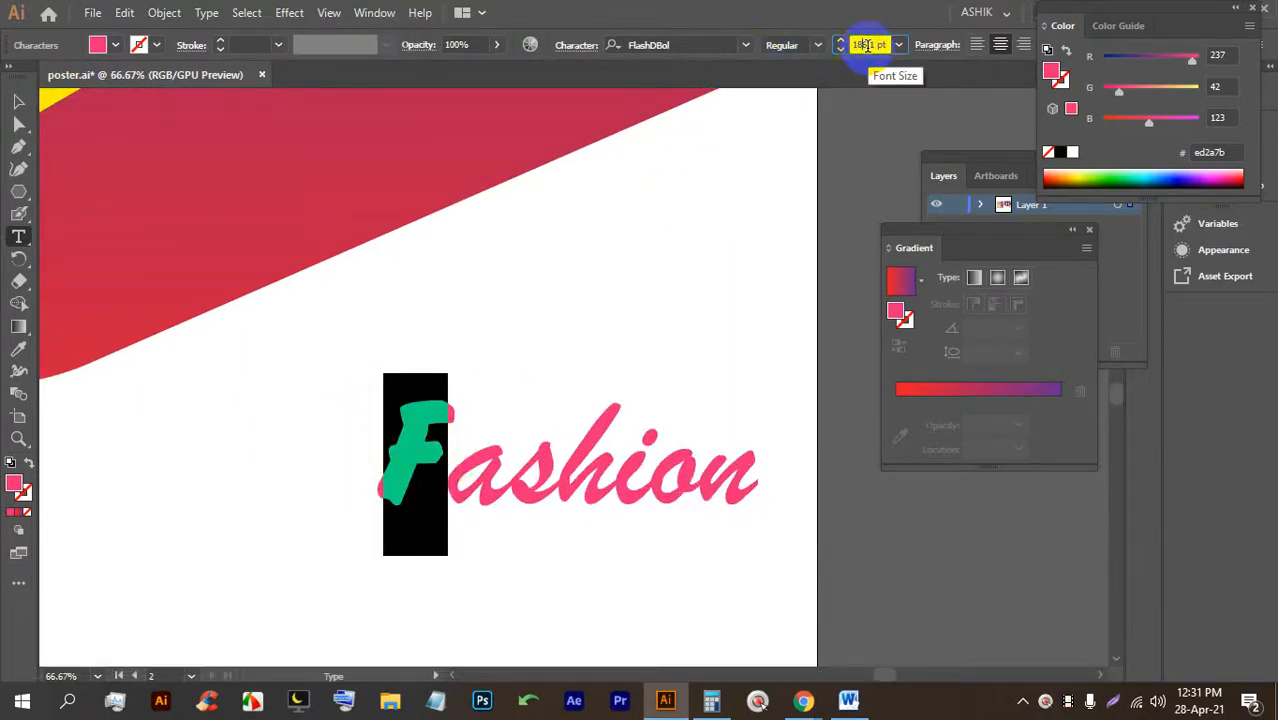
key(Down)
key(Down)
key(Down)
key(Down)
key(Up)
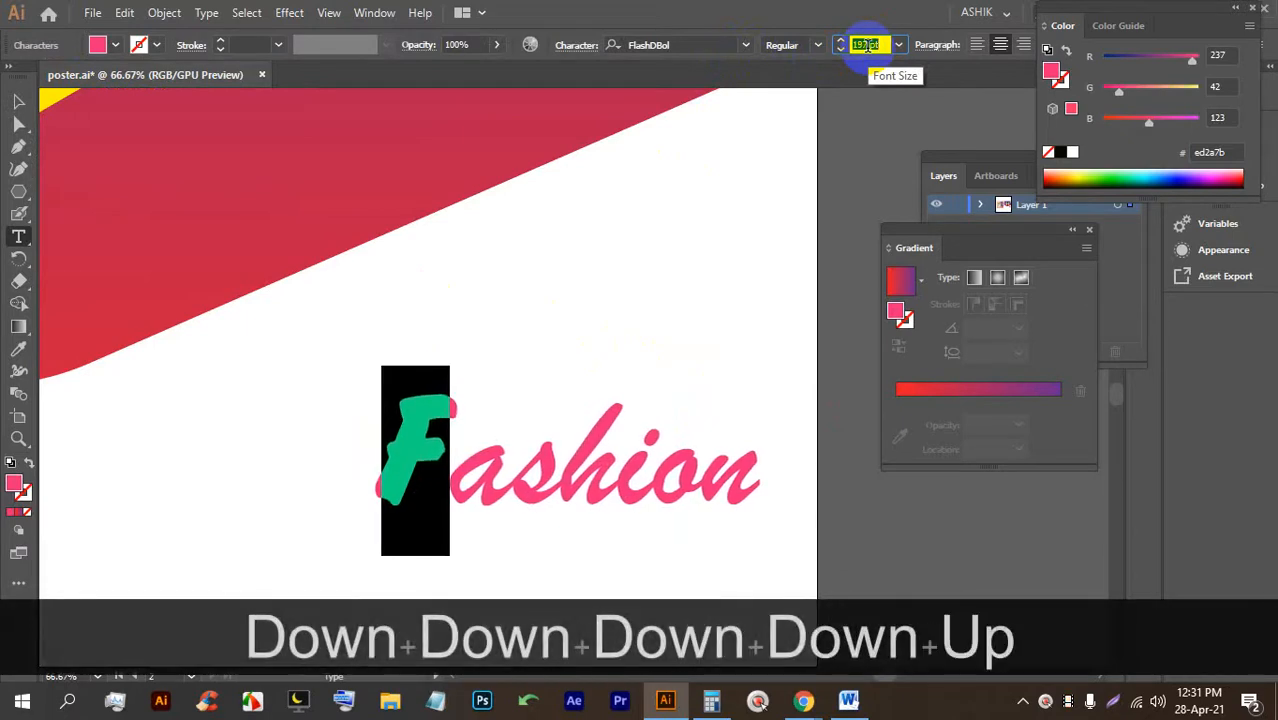
key(Up)
key(Up)
In the Character panel, set the F's horizontal scale to 106% and tighten its tracking slightly.
drag(451, 467, 372, 453)
click(578, 45)
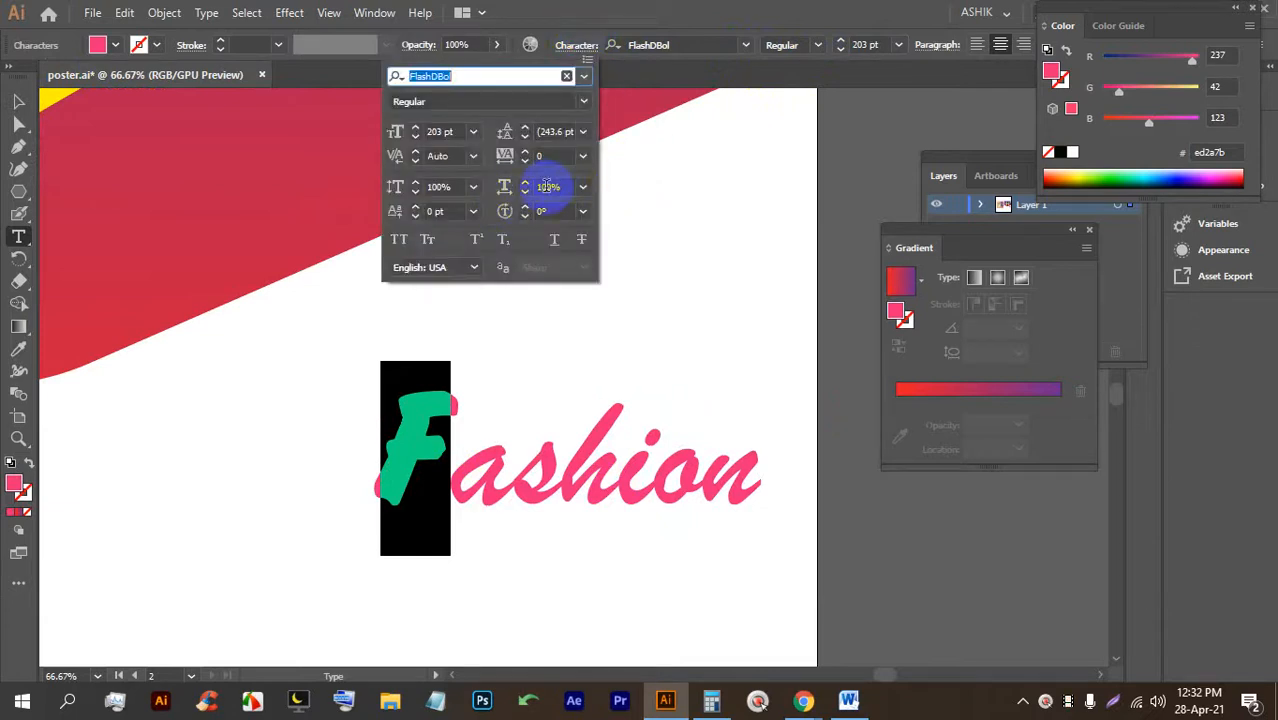
click(546, 186)
key(Up)
key(Up)
key(Up)
key(Up)
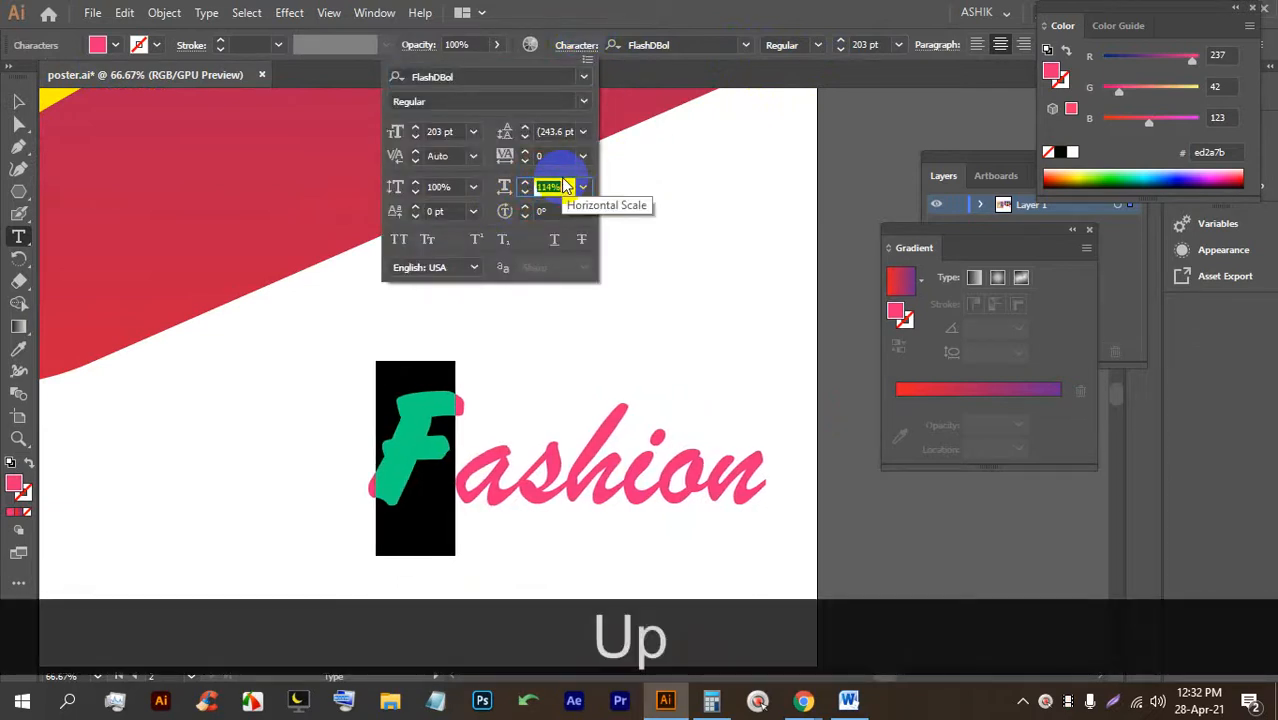
key(Down)
key(Down)
key(Down)
key(Down)
key(Down)
key(Down)
key(Down)
key(Down)
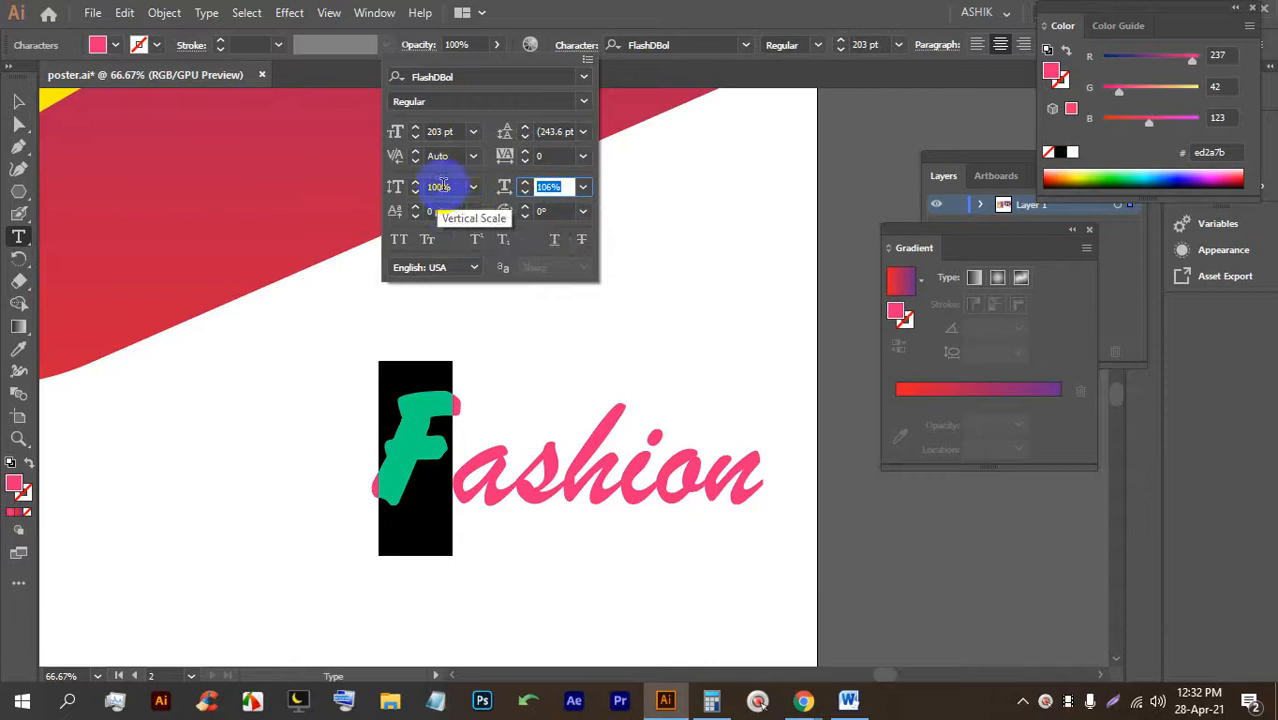
click(550, 157)
key(Up)
key(Up)
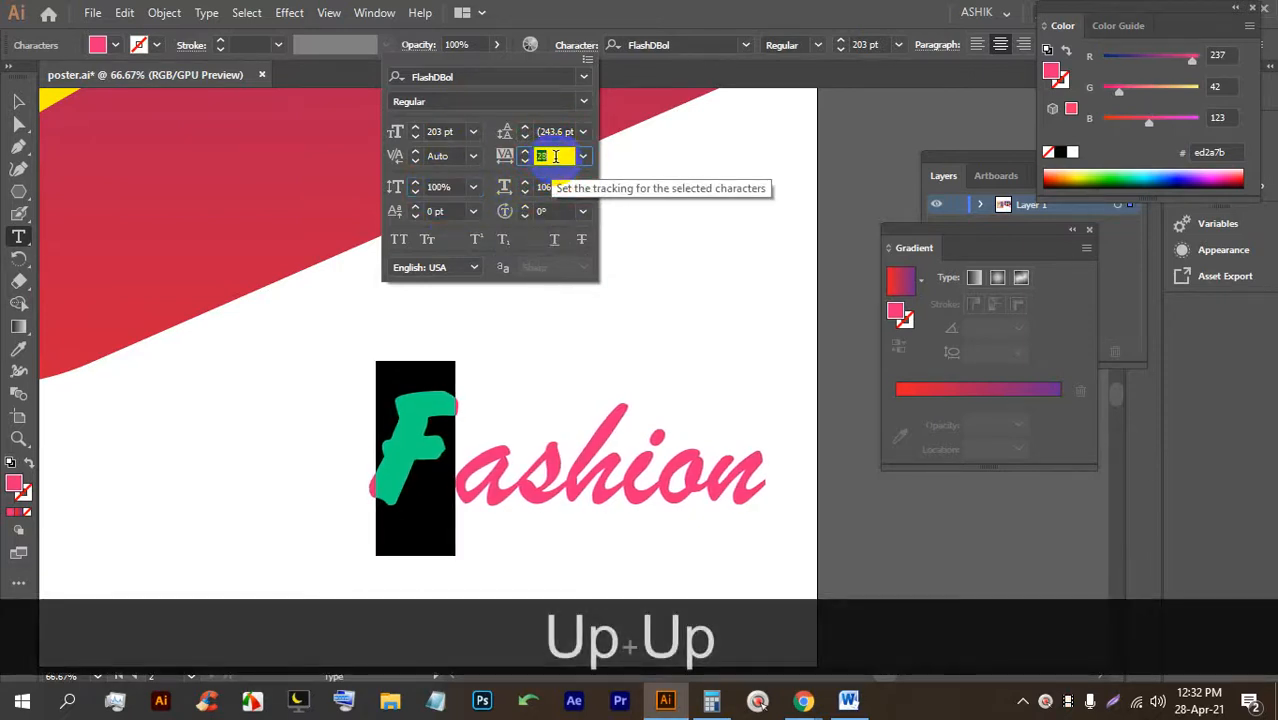
key(Down)
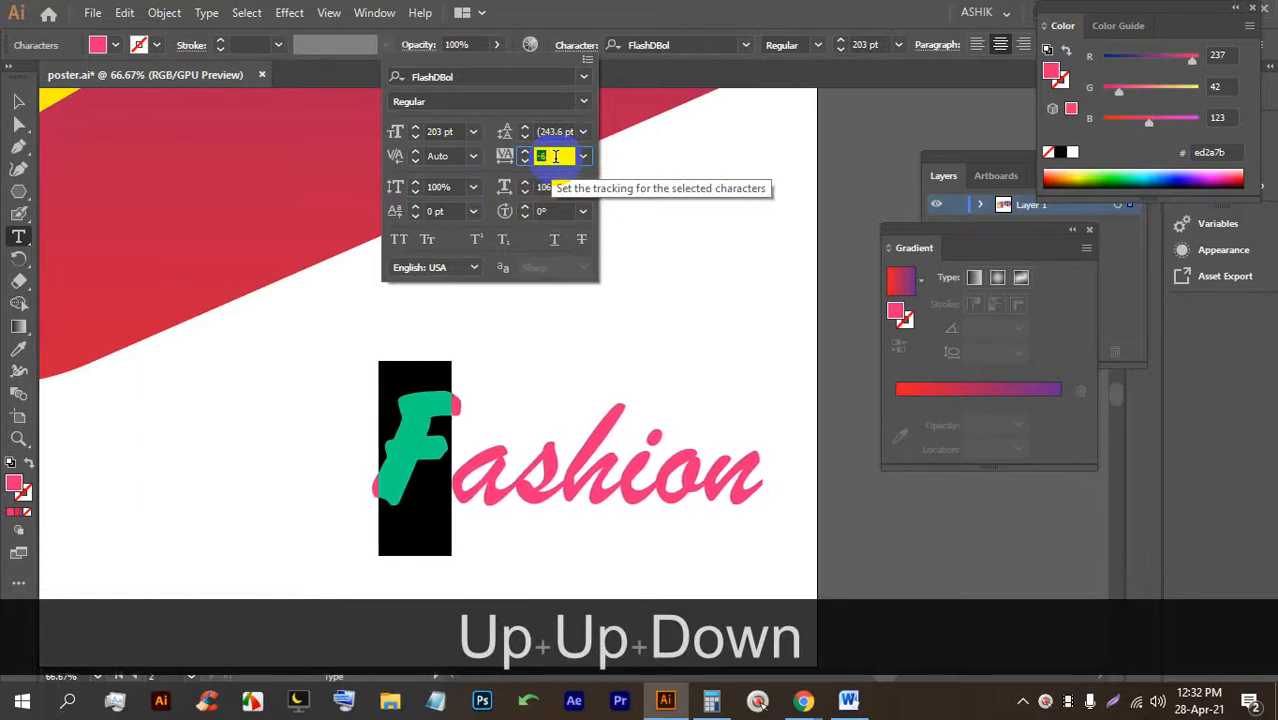
key(Down)
key(Down)
key(Down)
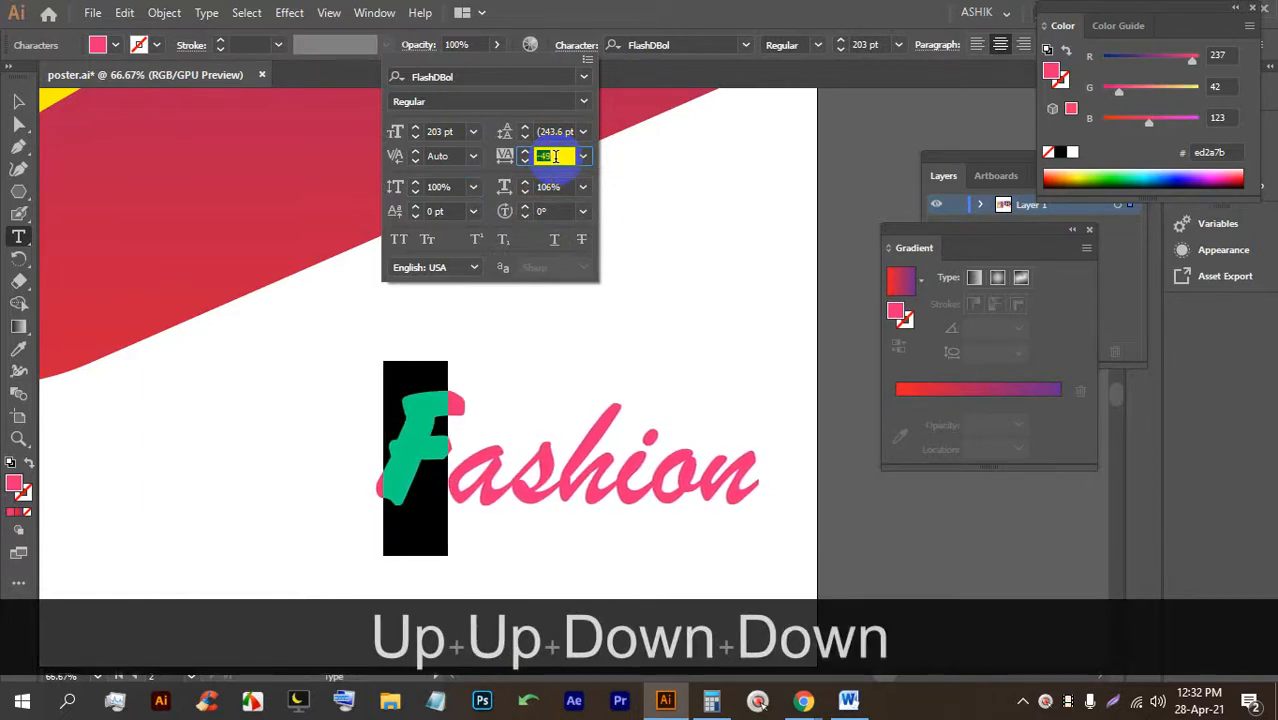
click(862, 474)
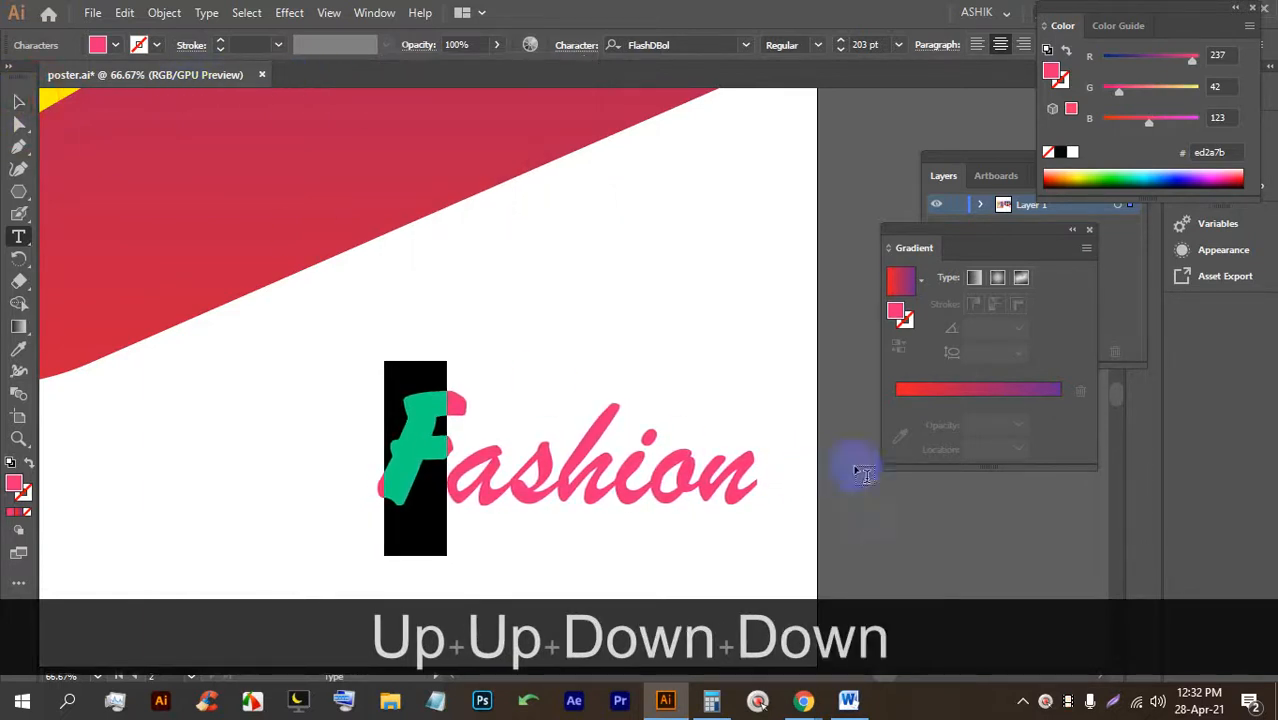
click(845, 433)
click(20, 99)
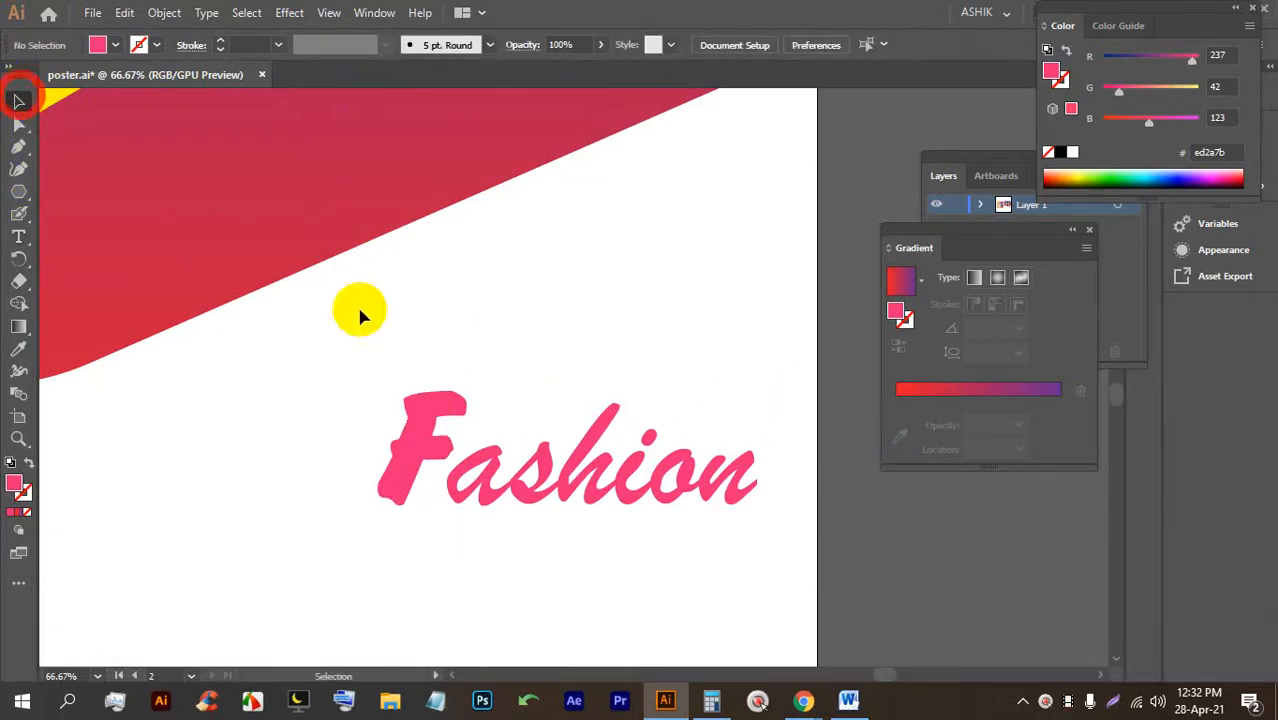
scroll(600, 386, down, 2)
Add a placeholder text line below the Fashion title and scale it down proportionally.
drag(528, 488, 480, 392)
scroll(622, 346, up, 1)
scroll(622, 346, up, 1)
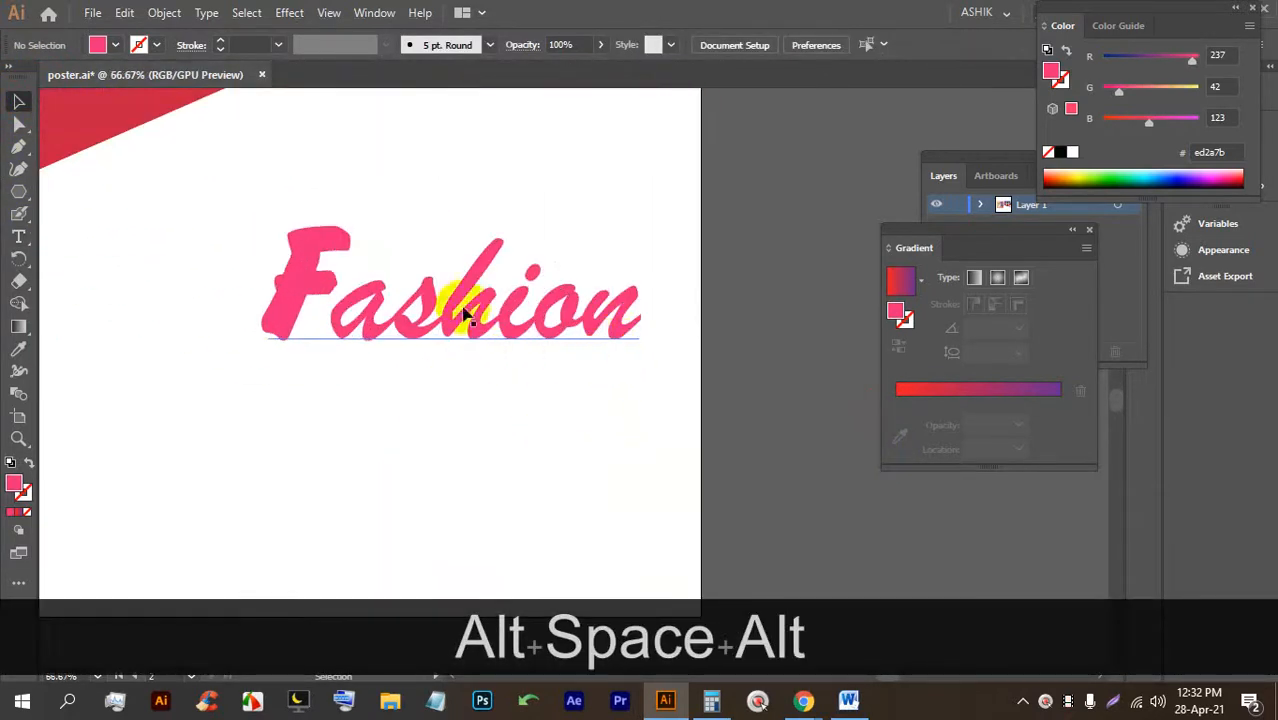
scroll(468, 302, down, 1)
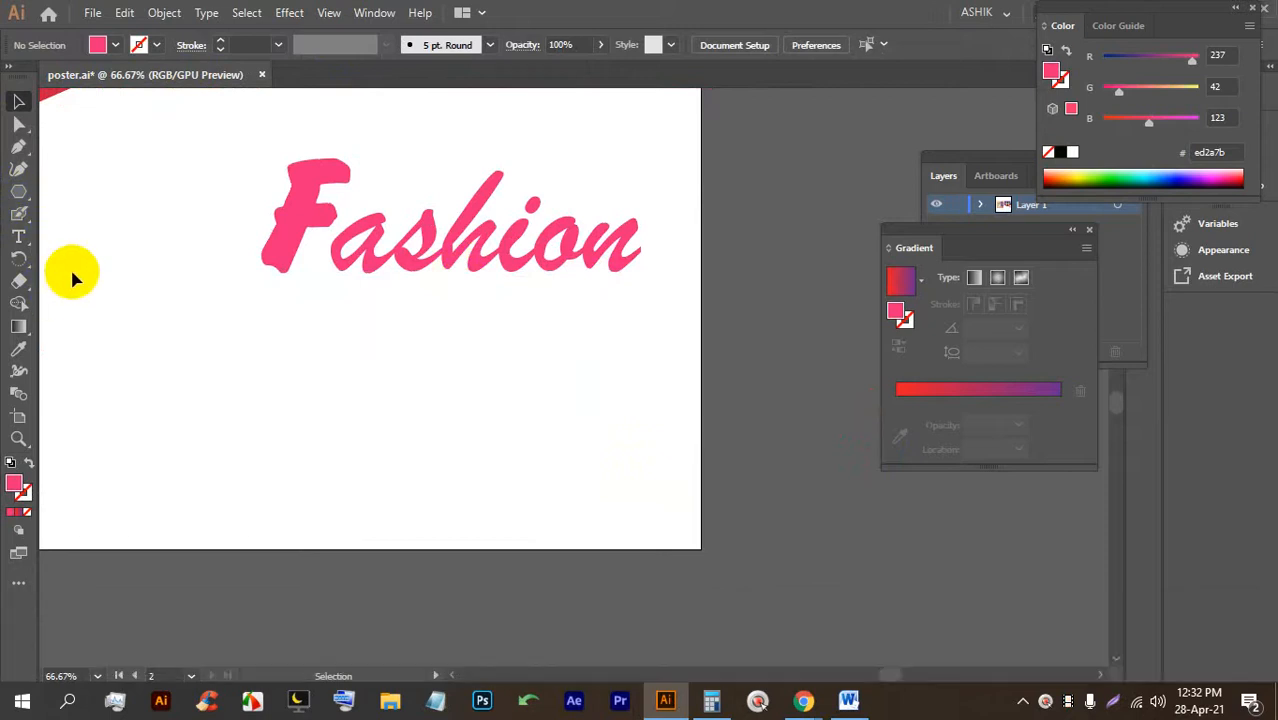
click(20, 238)
click(450, 313)
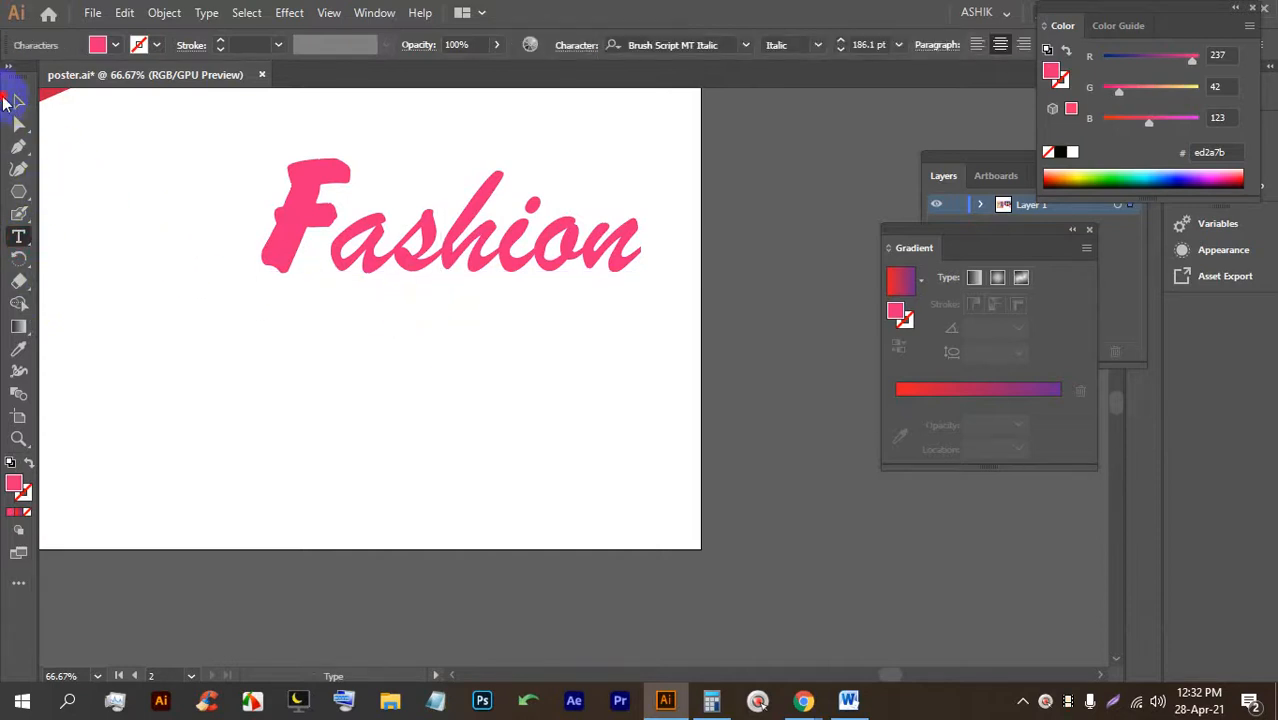
click(17, 103)
click(18, 237)
click(418, 378)
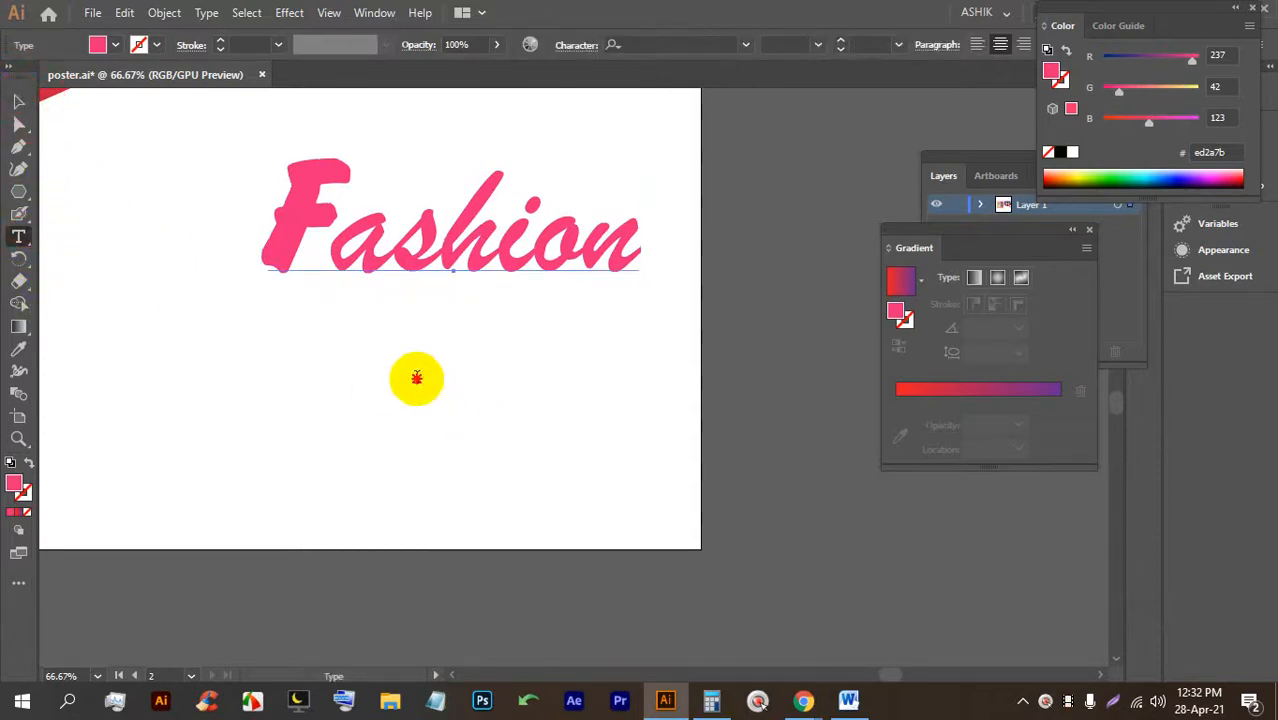
click(19, 103)
drag(410, 240, 463, 356)
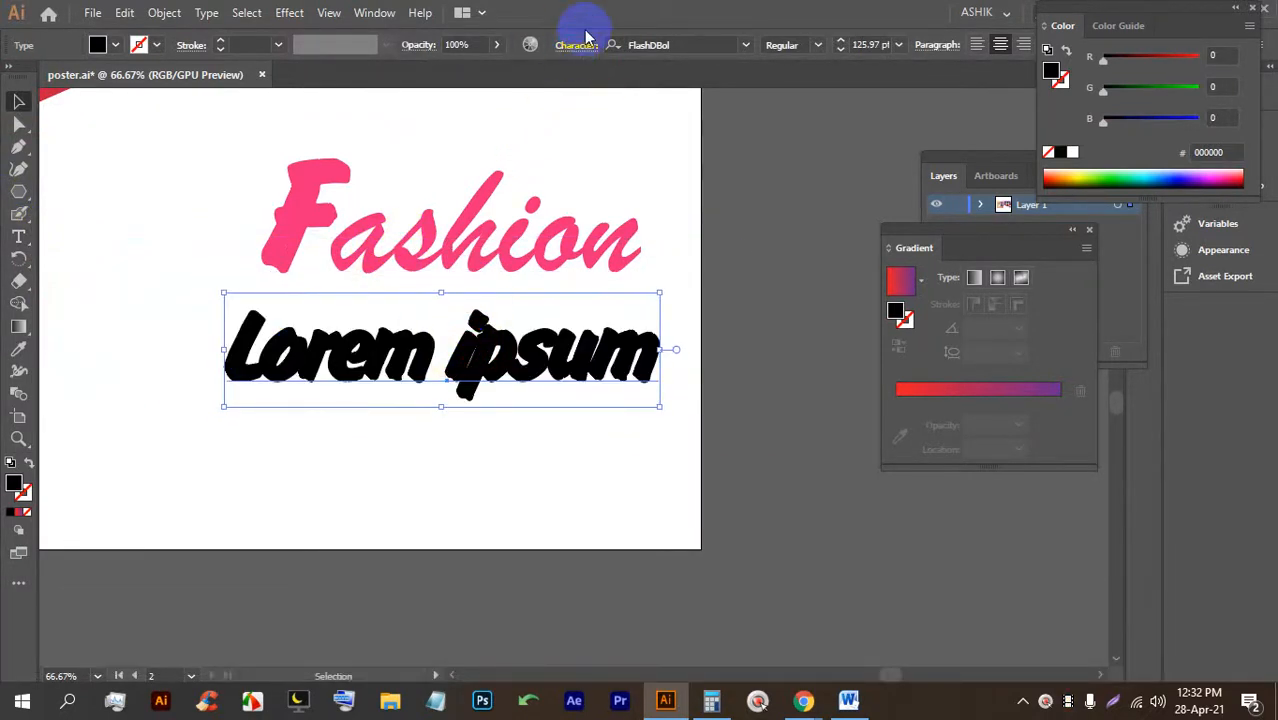
Set the placeholder's tracking to 0 and replace its text with 'cemer'.
click(584, 41)
click(558, 155)
text(0)
key(Return)
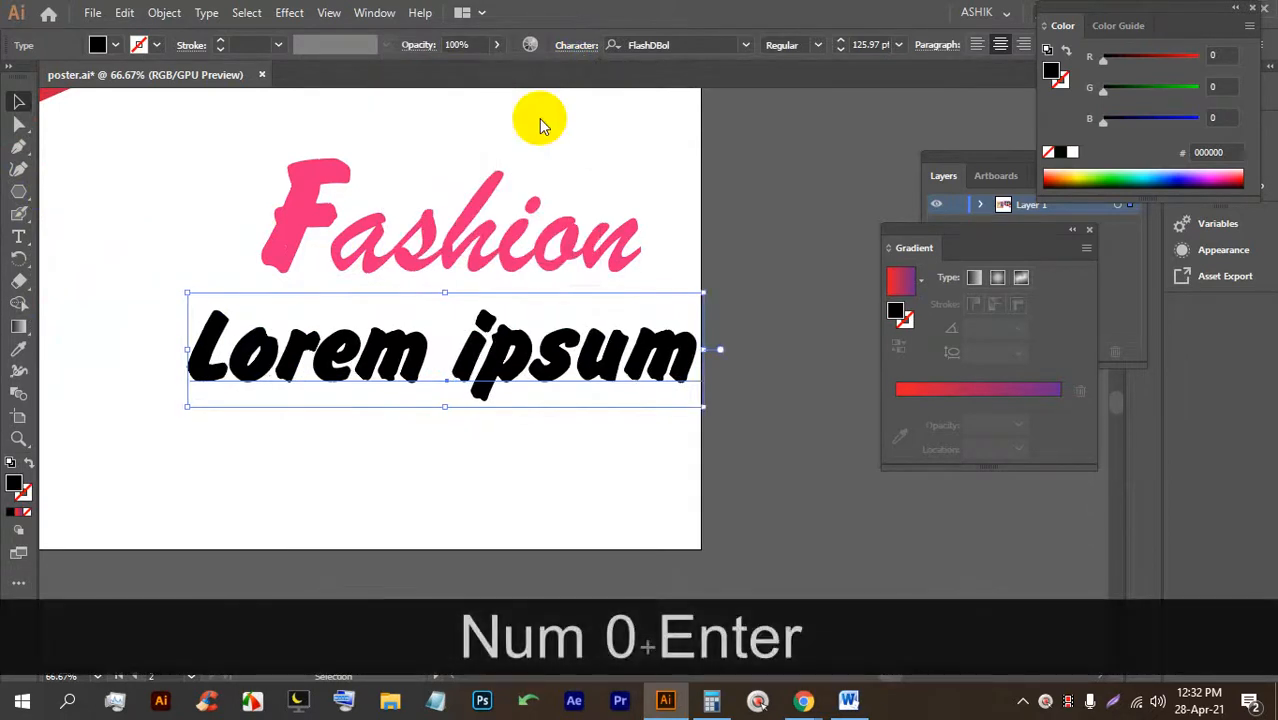
triple_click(413, 343)
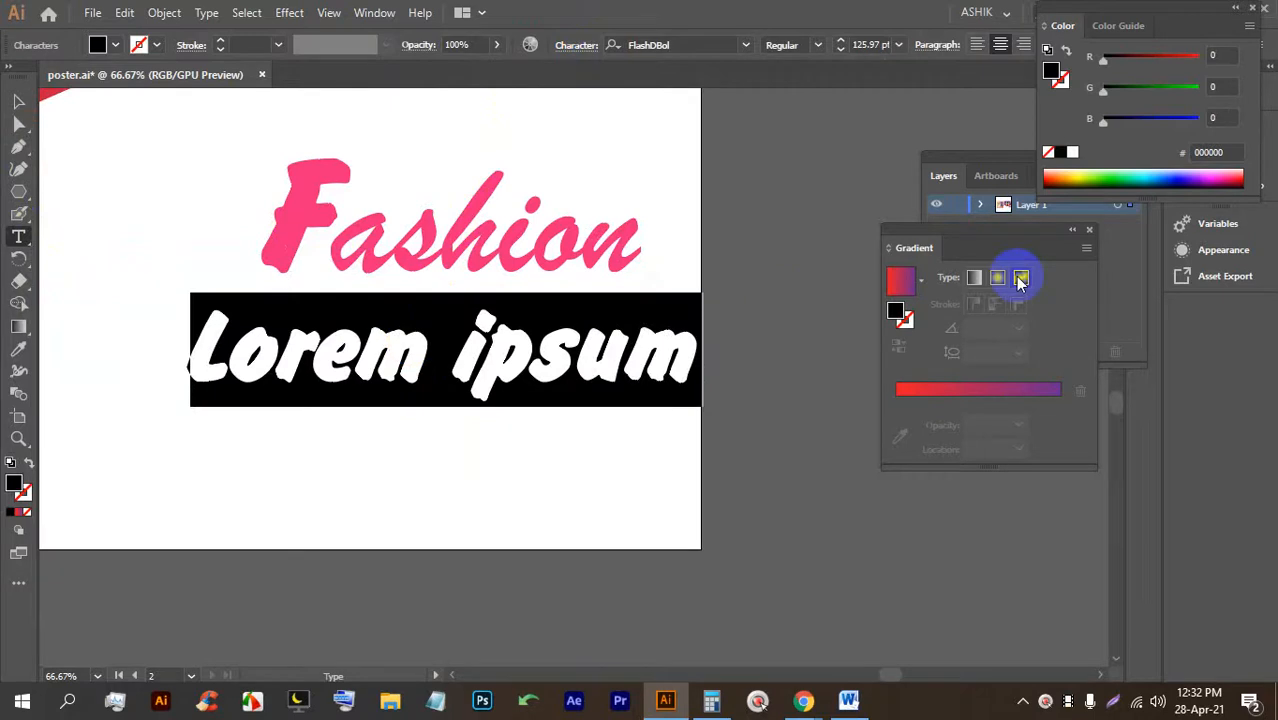
text(cemer)
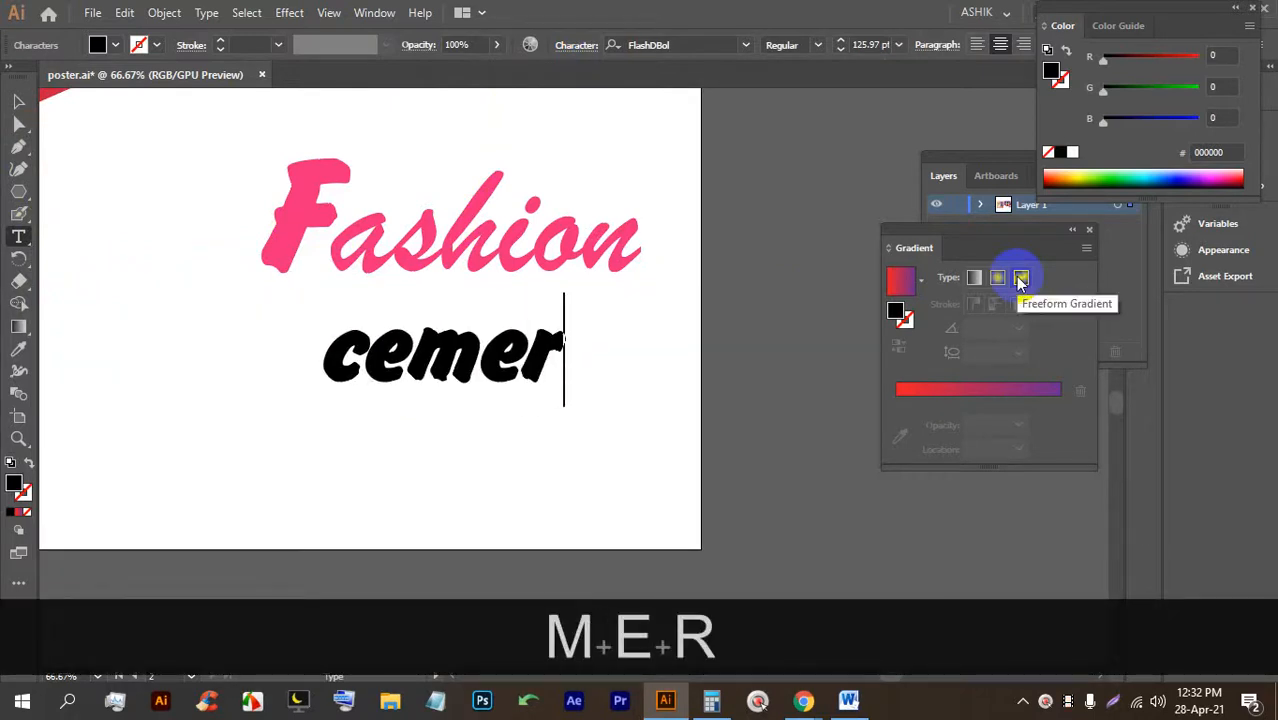
Move the word under the right half of Fashion and correct it to 'camer'.
click(18, 101)
click(465, 371)
scroll(490, 385, up, 2)
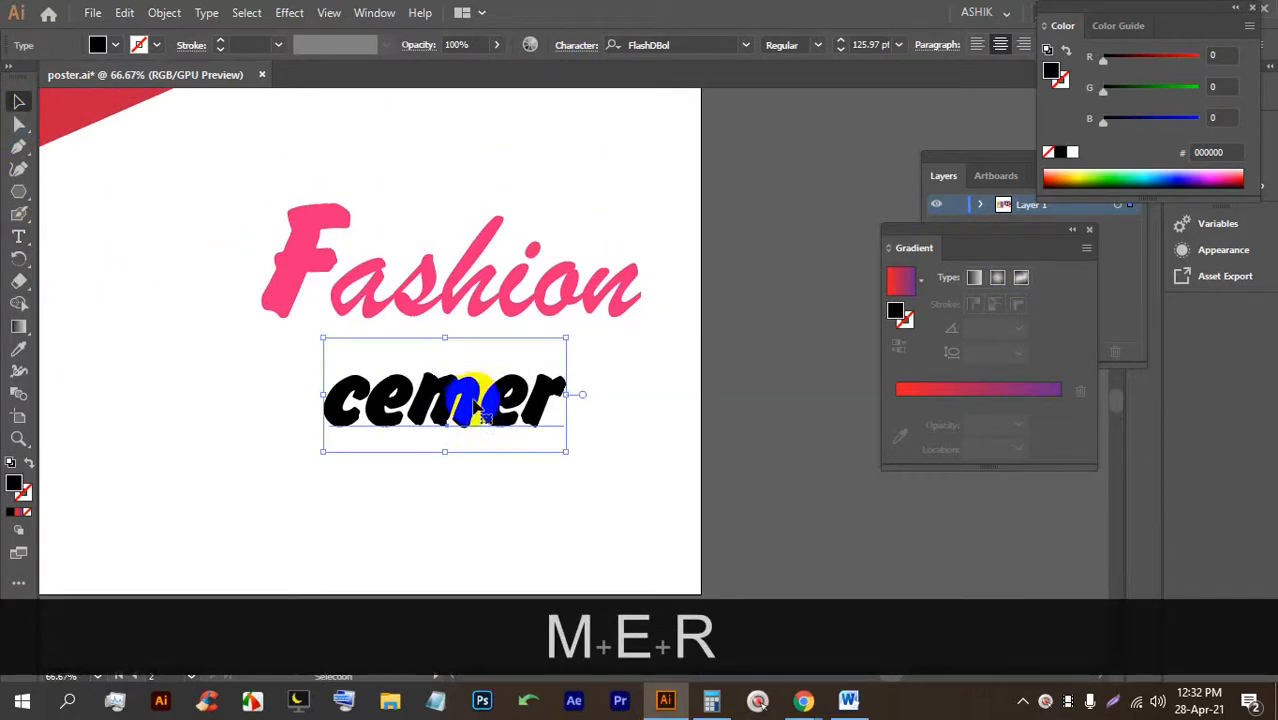
drag(466, 414, 563, 408)
mouse_move(461, 412)
mouse_down()
mouse_move(490, 413)
mouse_move(470, 409)
mouse_up()
triple_click(482, 414)
text(a)
click(18, 101)
drag(566, 430, 547, 415)
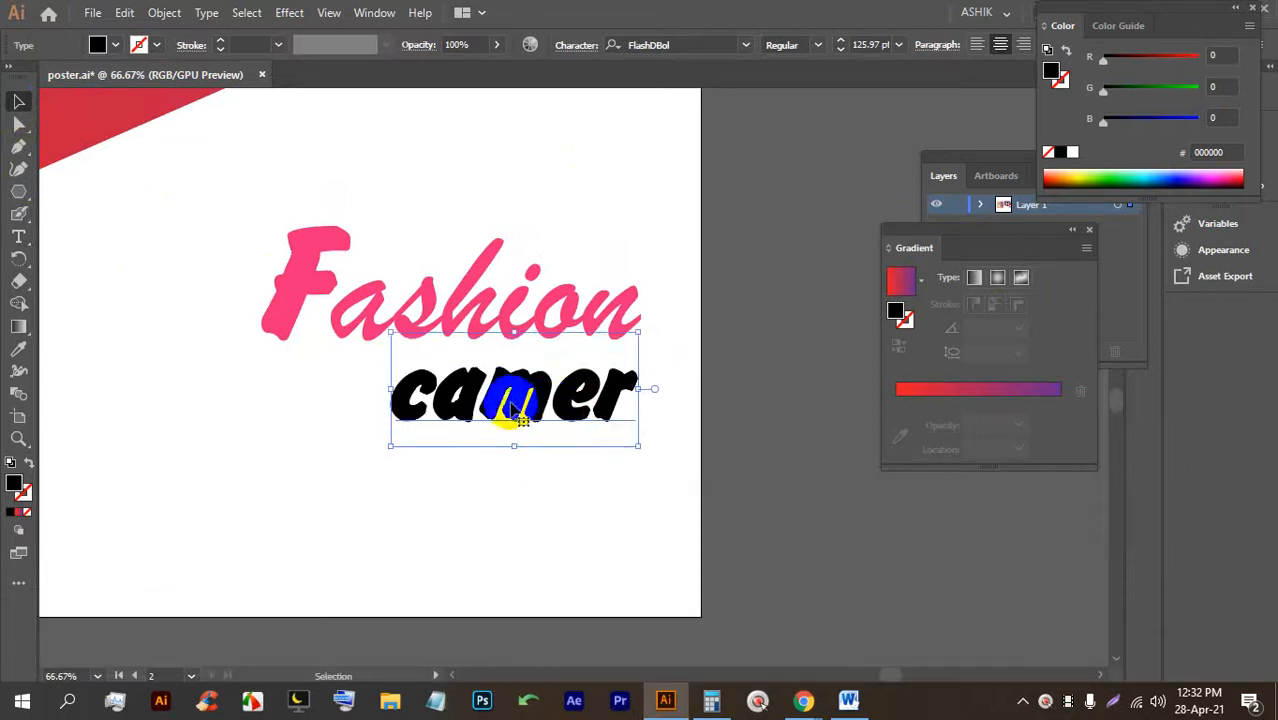
click(745, 44)
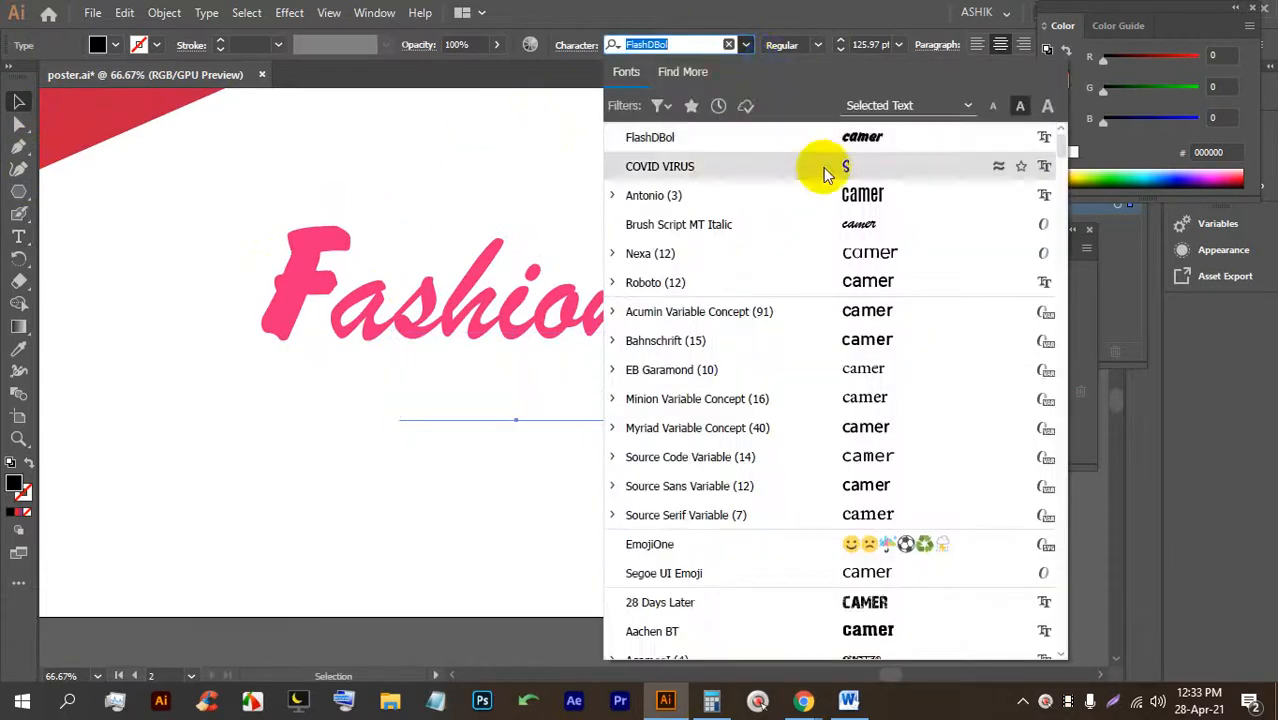
Set camer to Antonio, scale it to 66.91 pt, and tuck it under Fashion's right end.
click(823, 198)
drag(516, 322, 518, 384)
drag(530, 415, 571, 366)
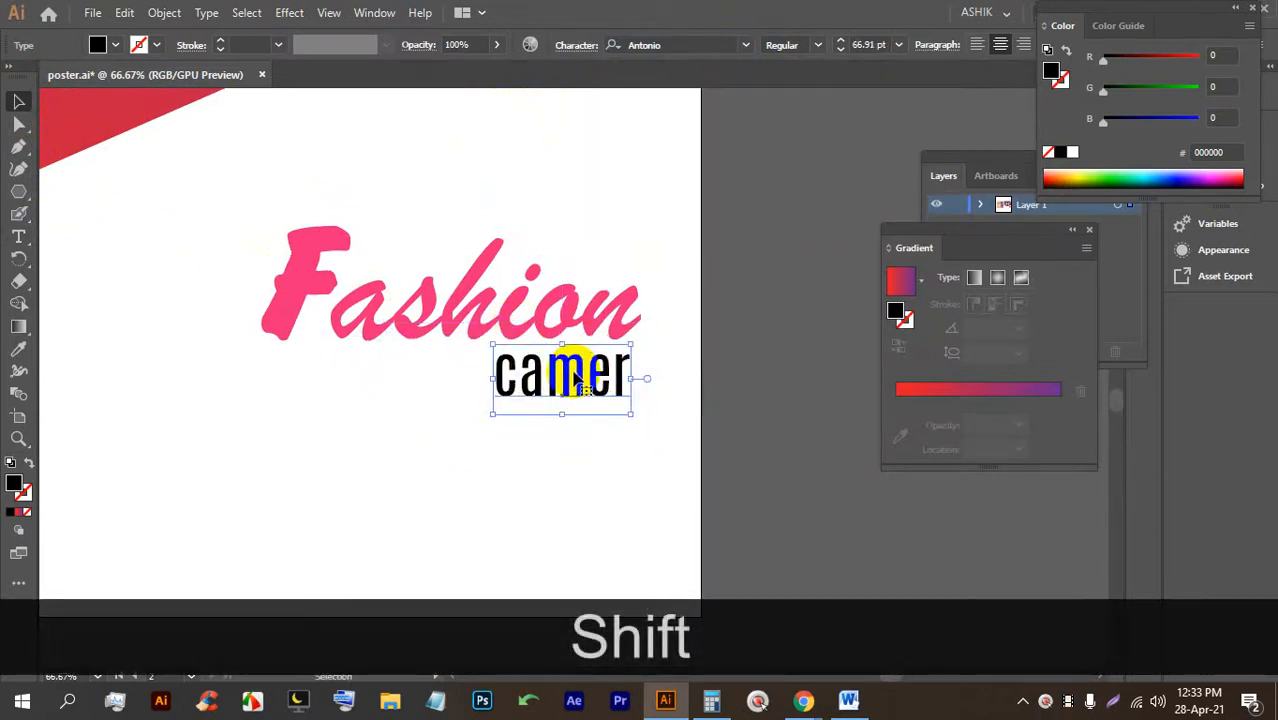
Draw an empty text frame below camer.
scroll(571, 448, down, 1)
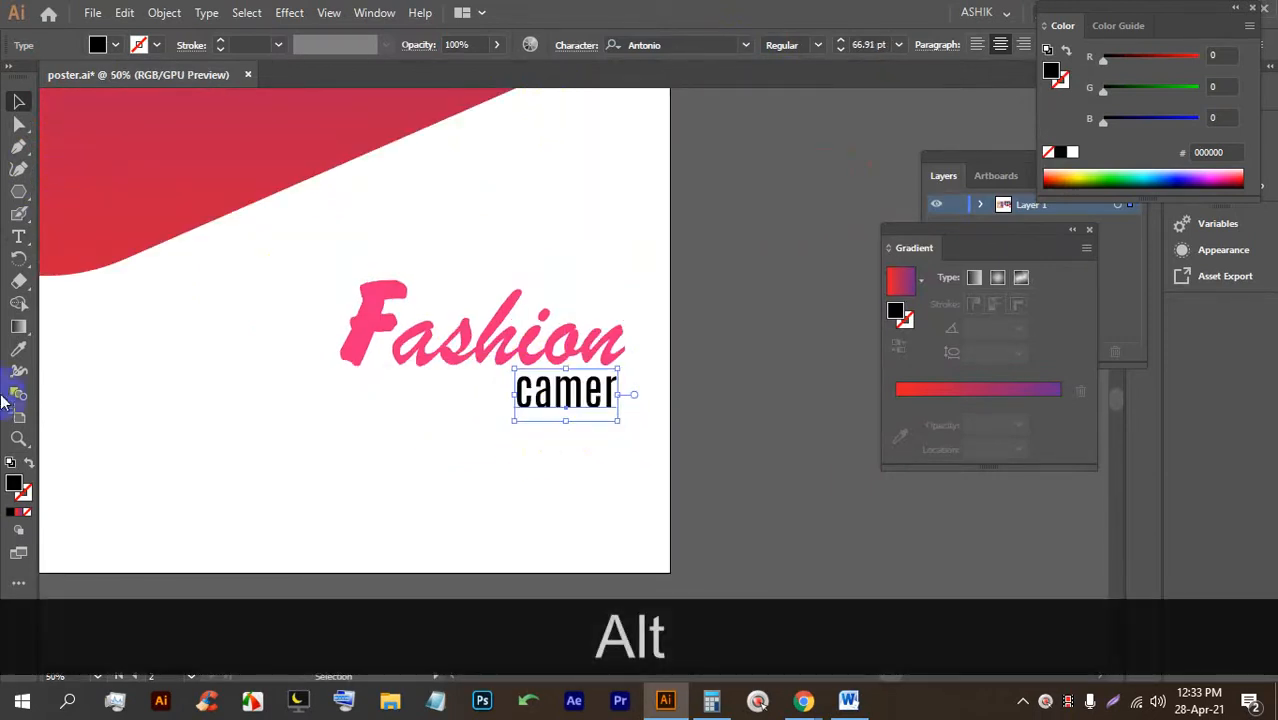
click(20, 232)
drag(612, 432, 324, 503)
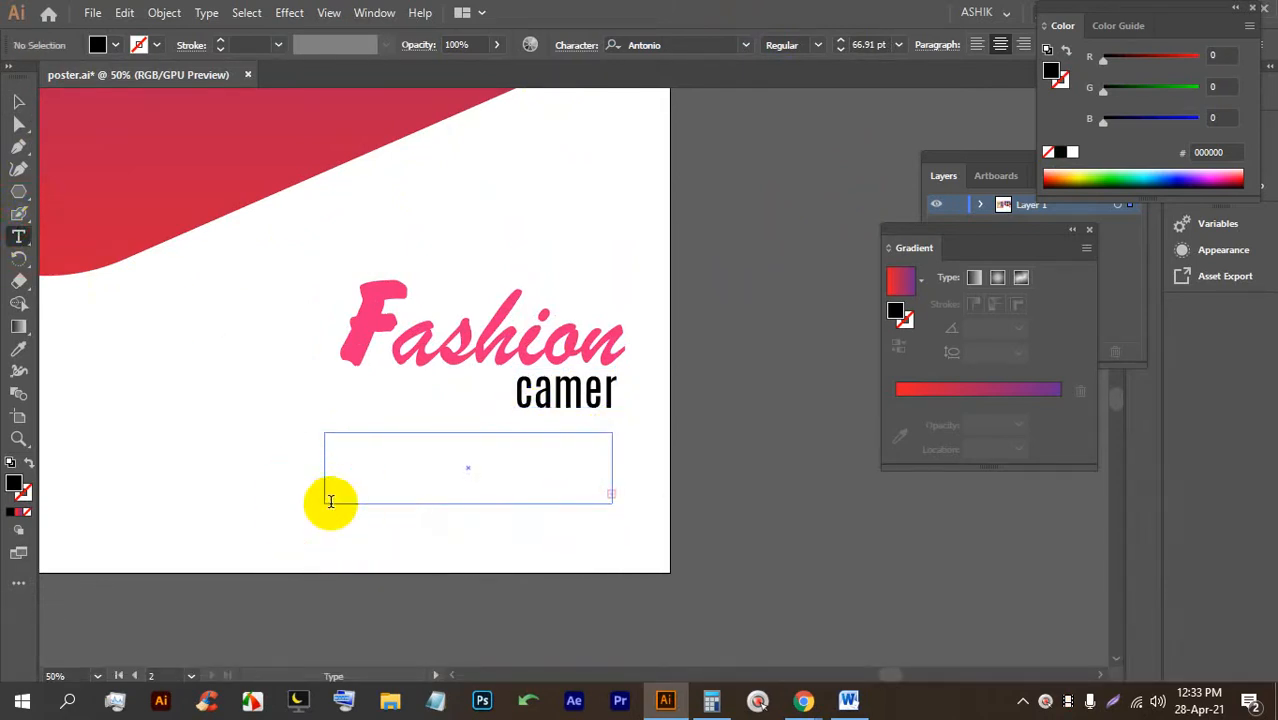
Replace the empty frame with an 11 pt placeholder paragraph, resized to fit the artboard.
click(900, 46)
click(924, 193)
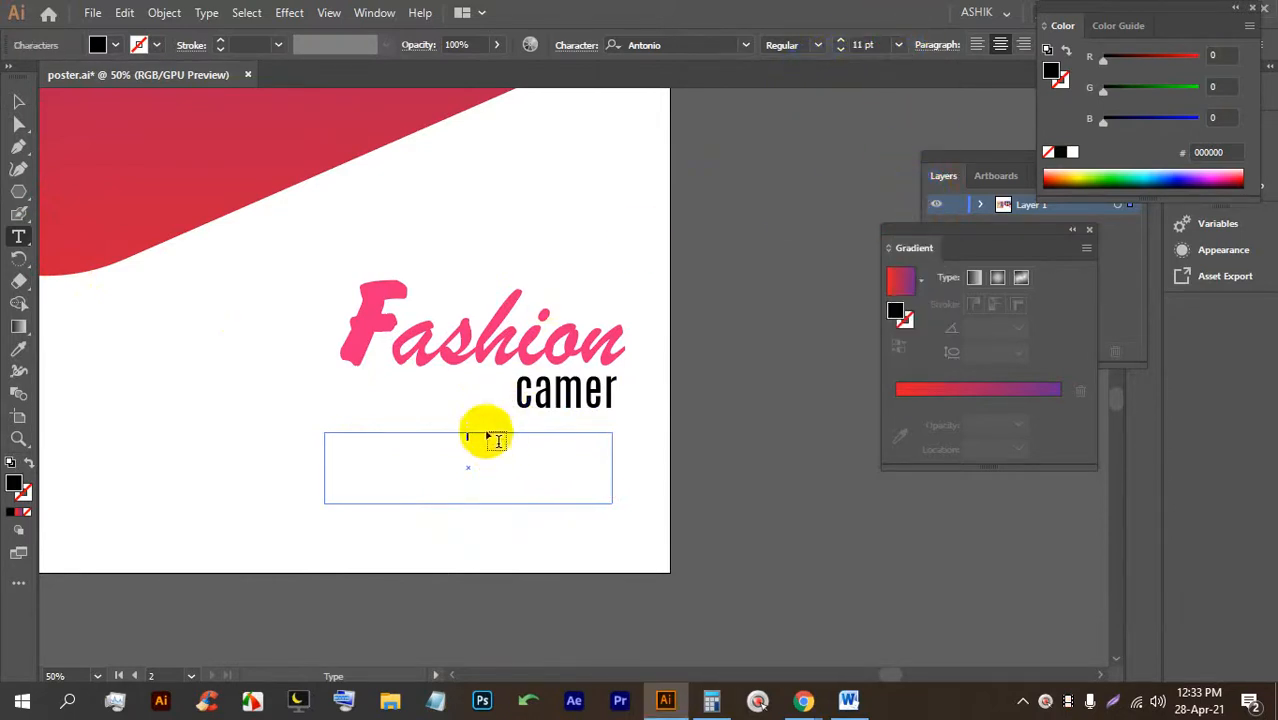
click(19, 101)
key(BackSpace)
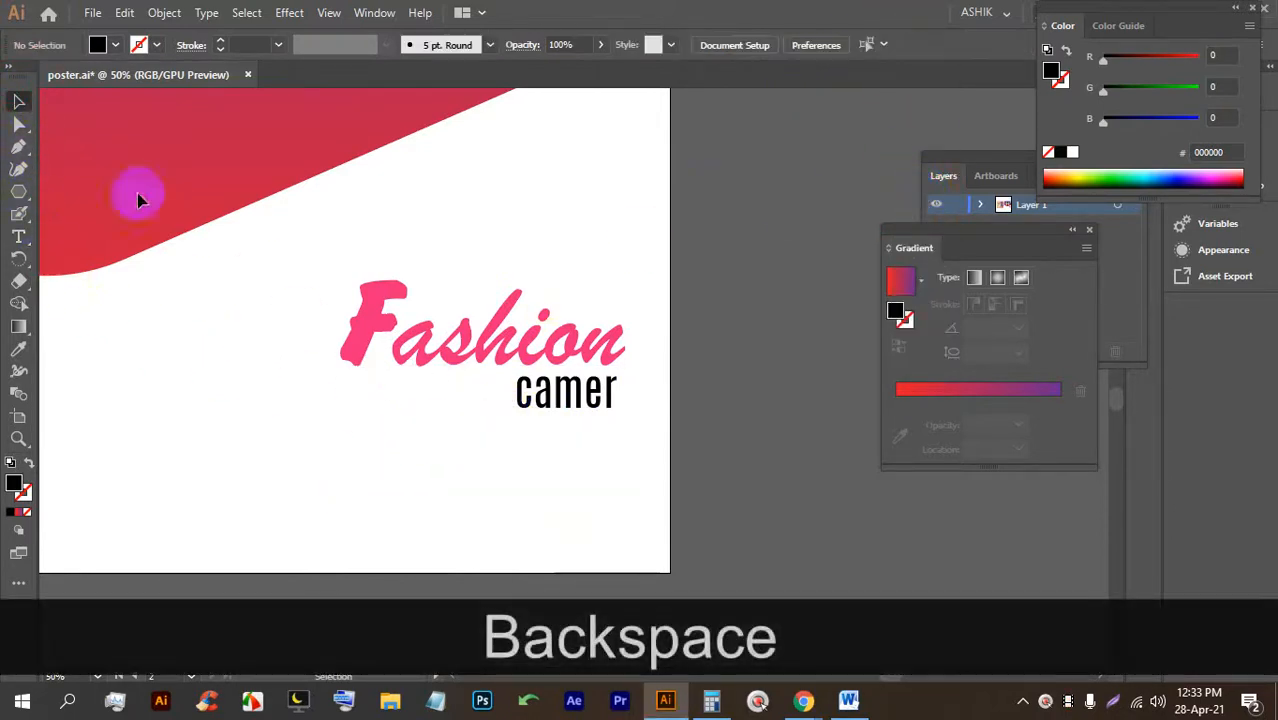
click(18, 235)
scroll(200, 316, down, 4)
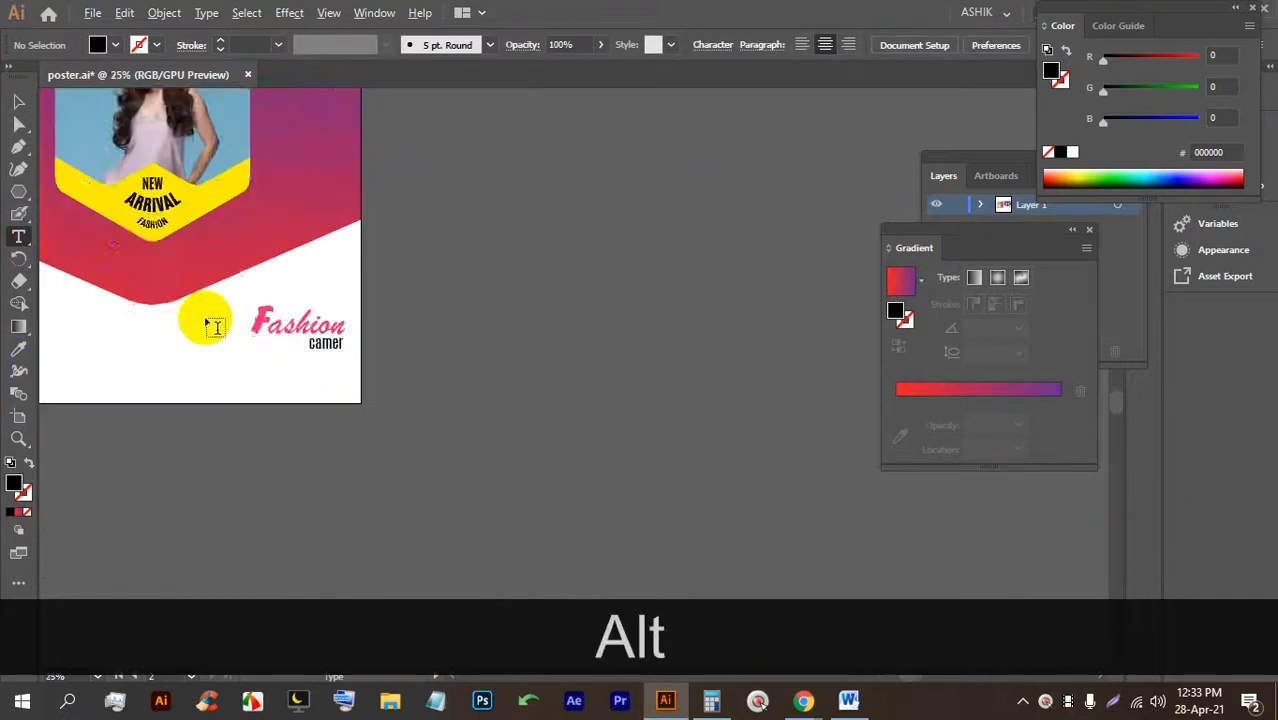
drag(601, 375, 601, 368)
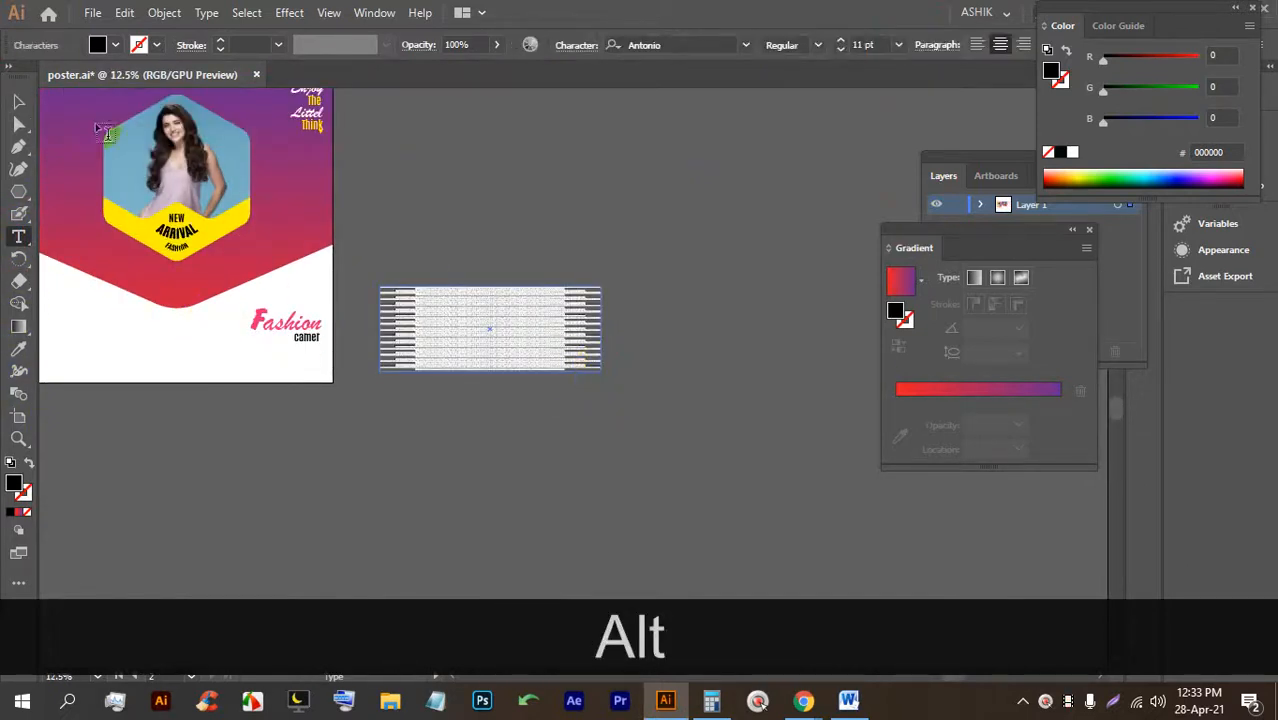
click(20, 103)
scroll(251, 335, up, 2)
drag(641, 314, 363, 440)
drag(670, 530, 392, 425)
scroll(365, 410, up, 3)
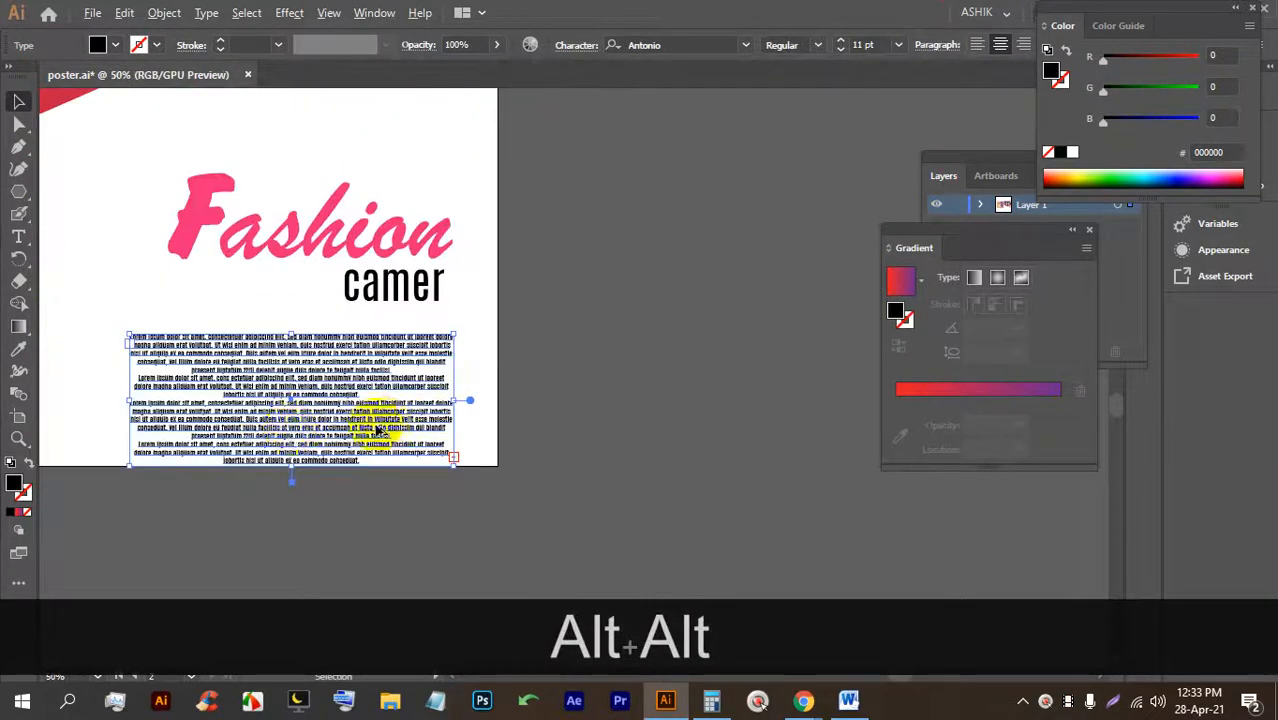
Delete the extra lorem ipsum text, leaving only the first few lines.
triple_click(386, 469)
drag(401, 472, 183, 347)
key(BackSpace)
key(BackSpace)
key(BackSpace)
key(BackSpace)
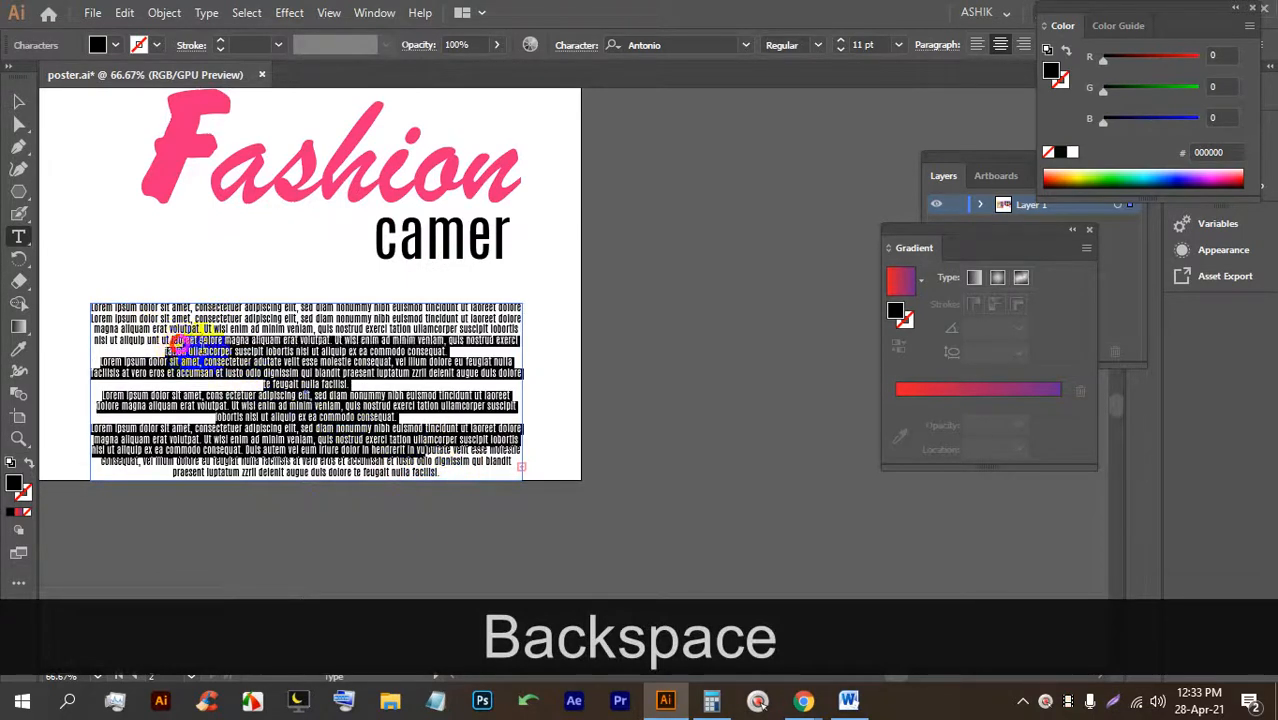
key(BackSpace)
drag(420, 440, 157, 322)
key(BackSpace)
key(BackSpace)
drag(470, 470, 171, 286)
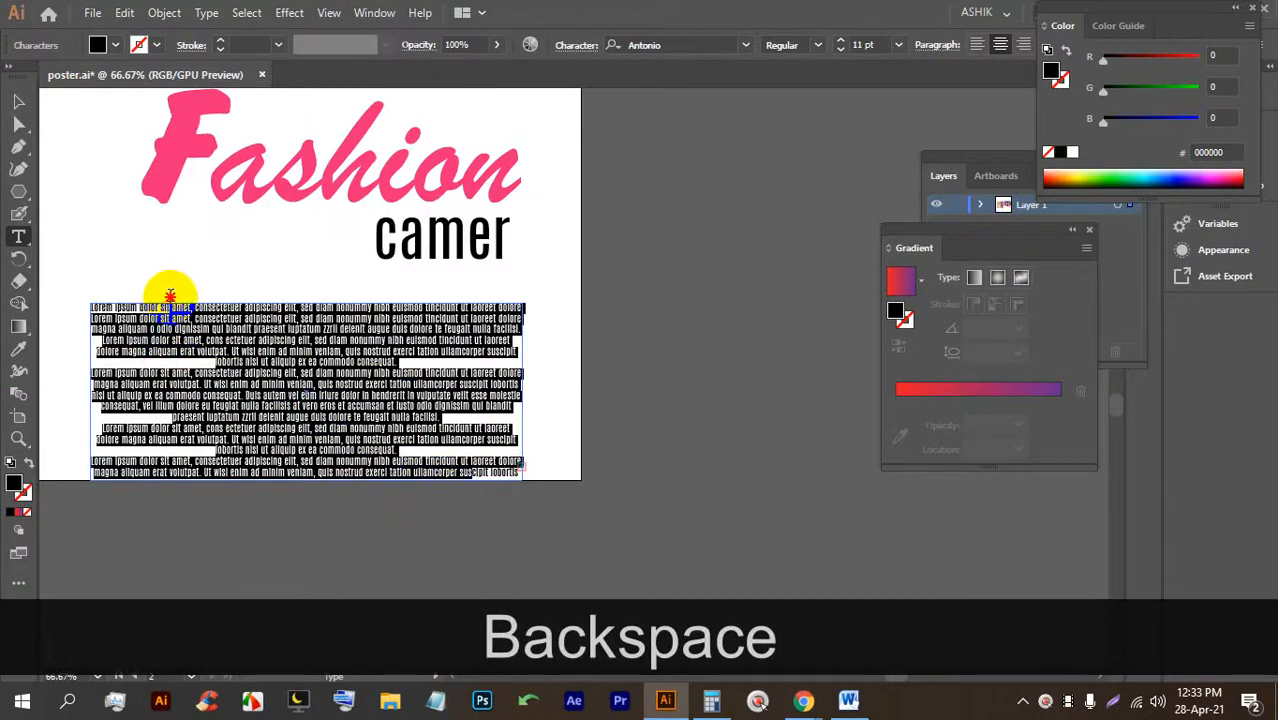
key(BackSpace)
drag(440, 446, 214, 330)
key(BackSpace)
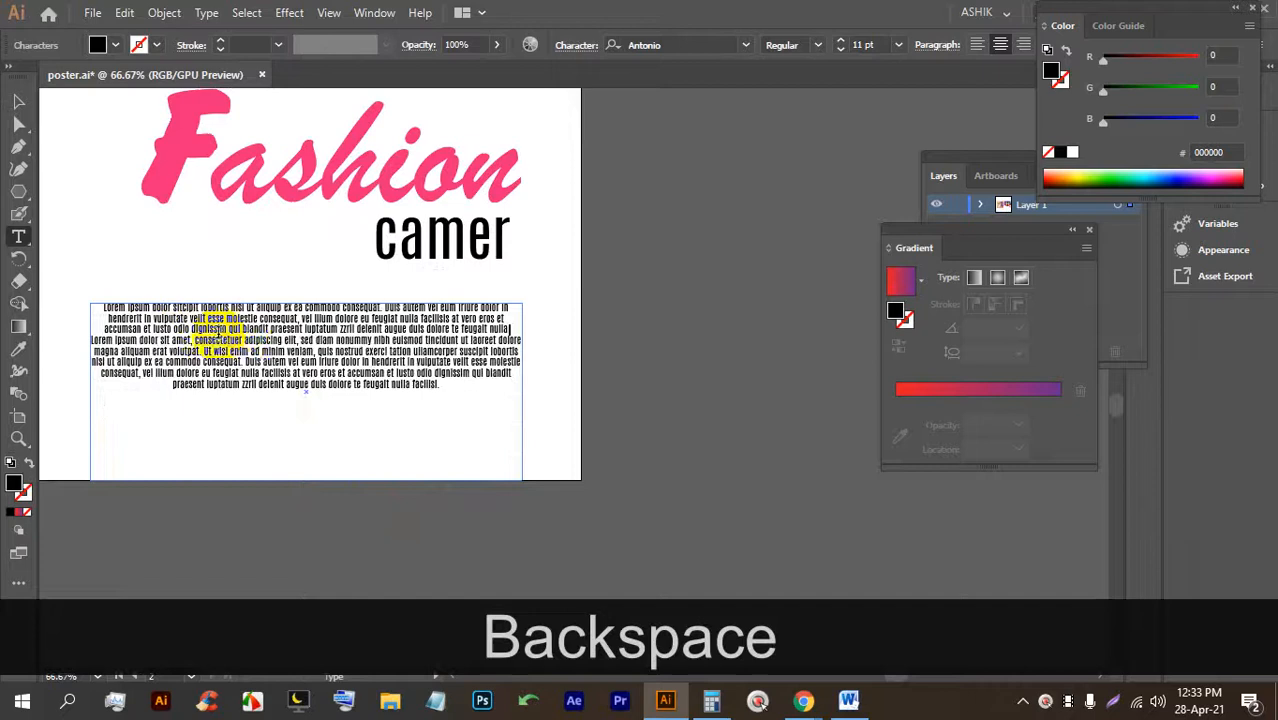
drag(453, 388, 336, 318)
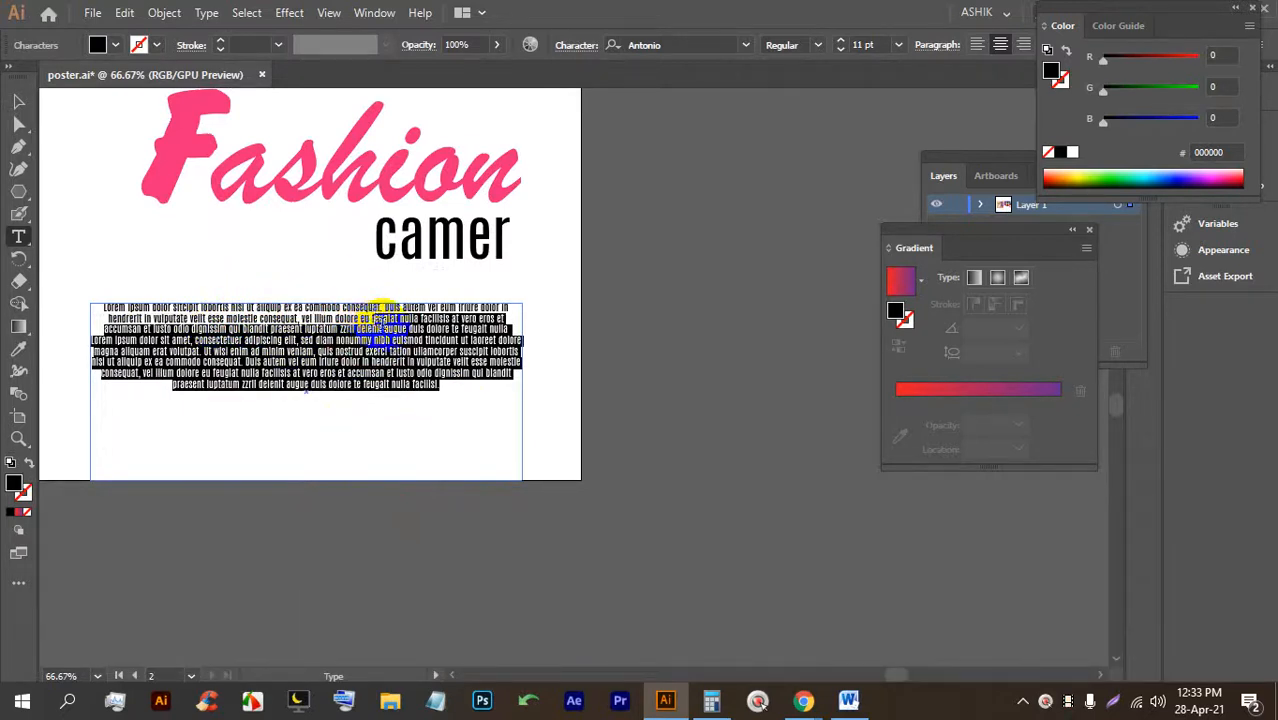
key(BackSpace)
Shift the text frame slightly left and raise the paragraph to 19 pt.
click(19, 120)
mouse_move(458, 315)
mouse_down()
mouse_move(434, 303)
mouse_move(446, 315)
mouse_up()
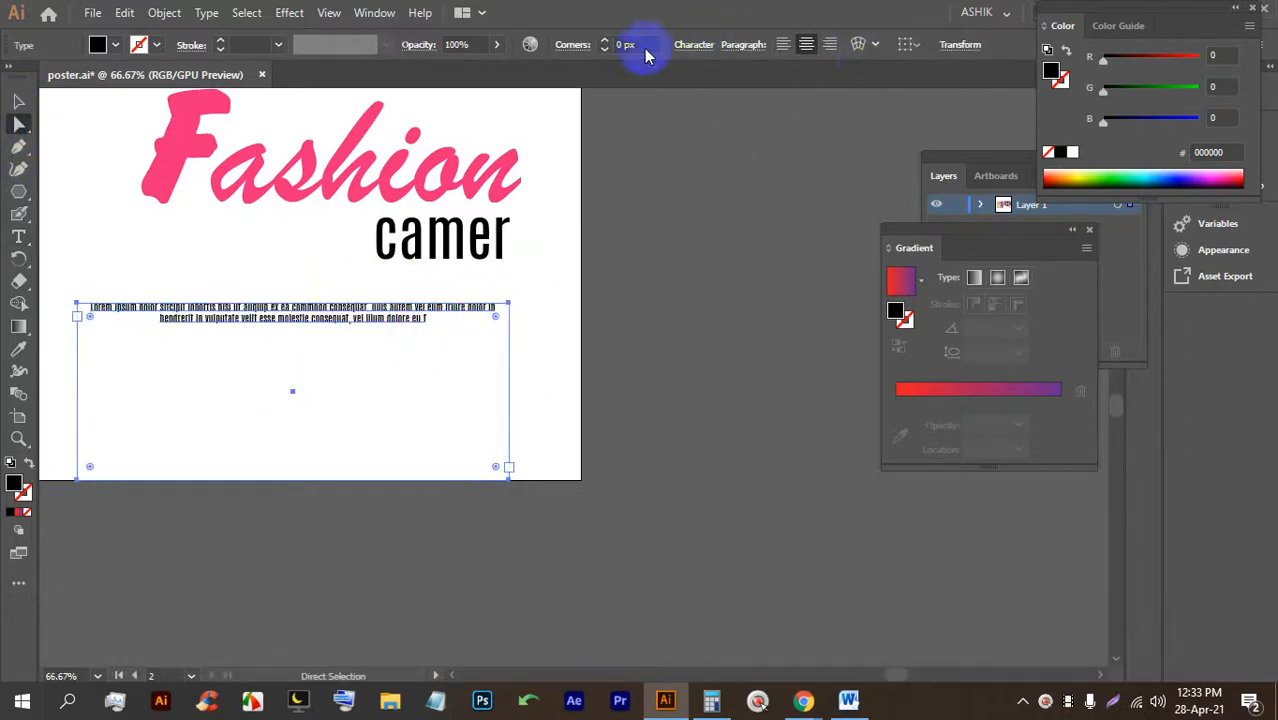
double_click(308, 294)
triple_click(348, 294)
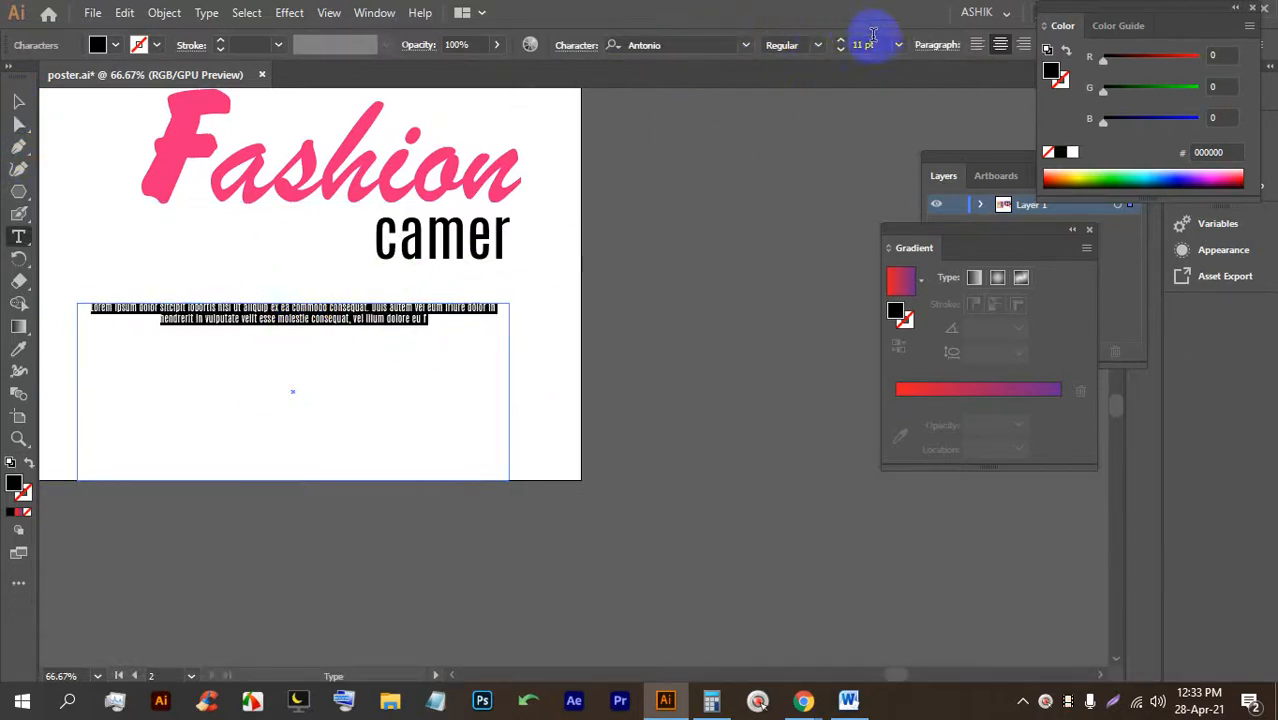
key(Up)
key(Up)
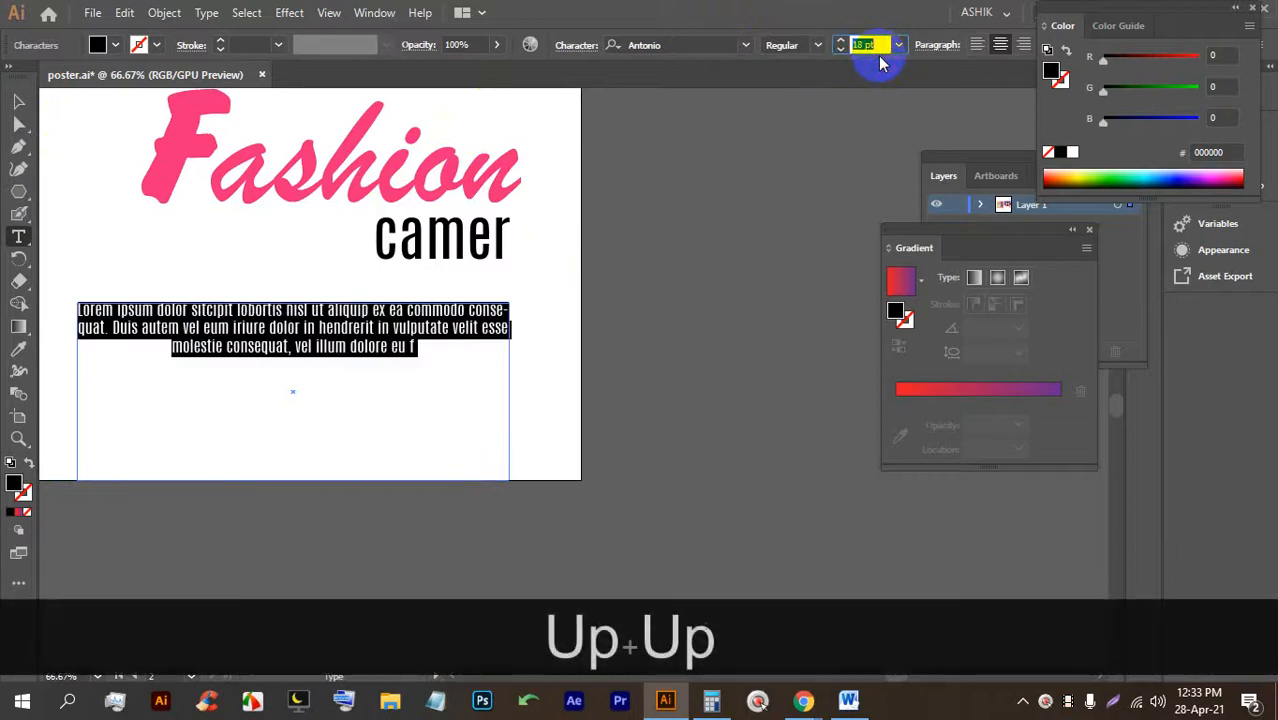
key(Up)
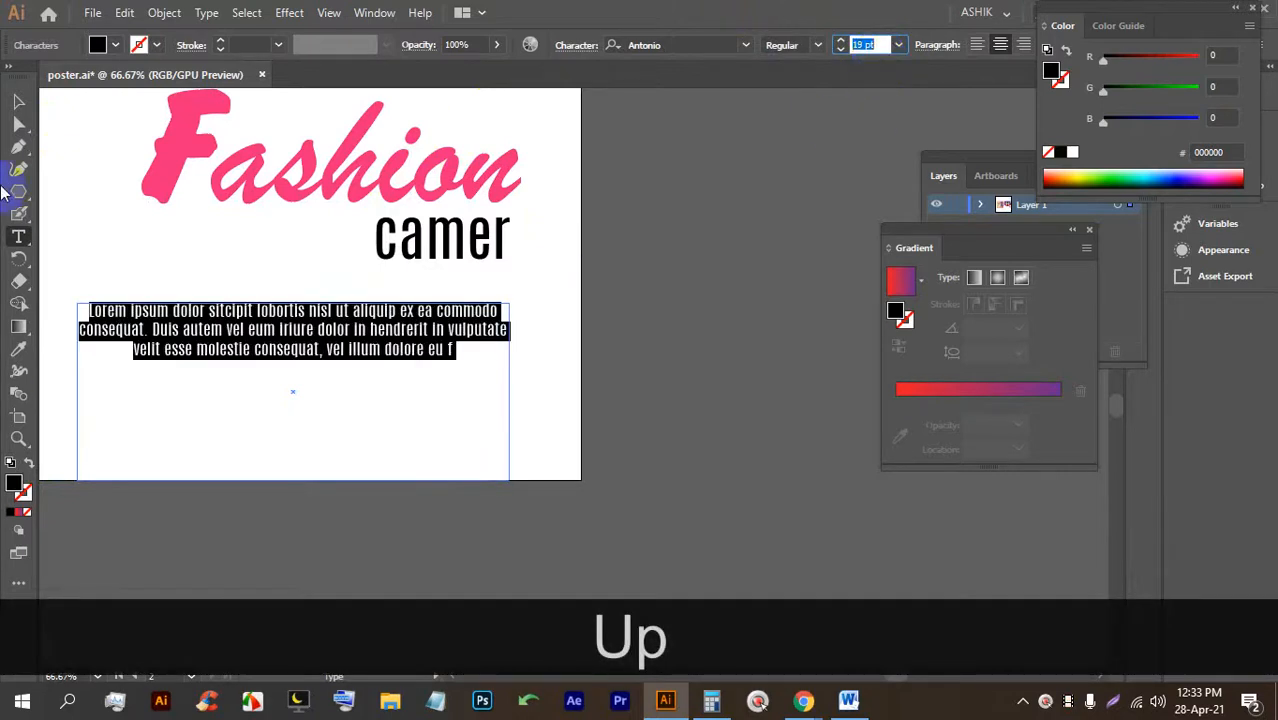
click(18, 101)
click(616, 340)
click(372, 316)
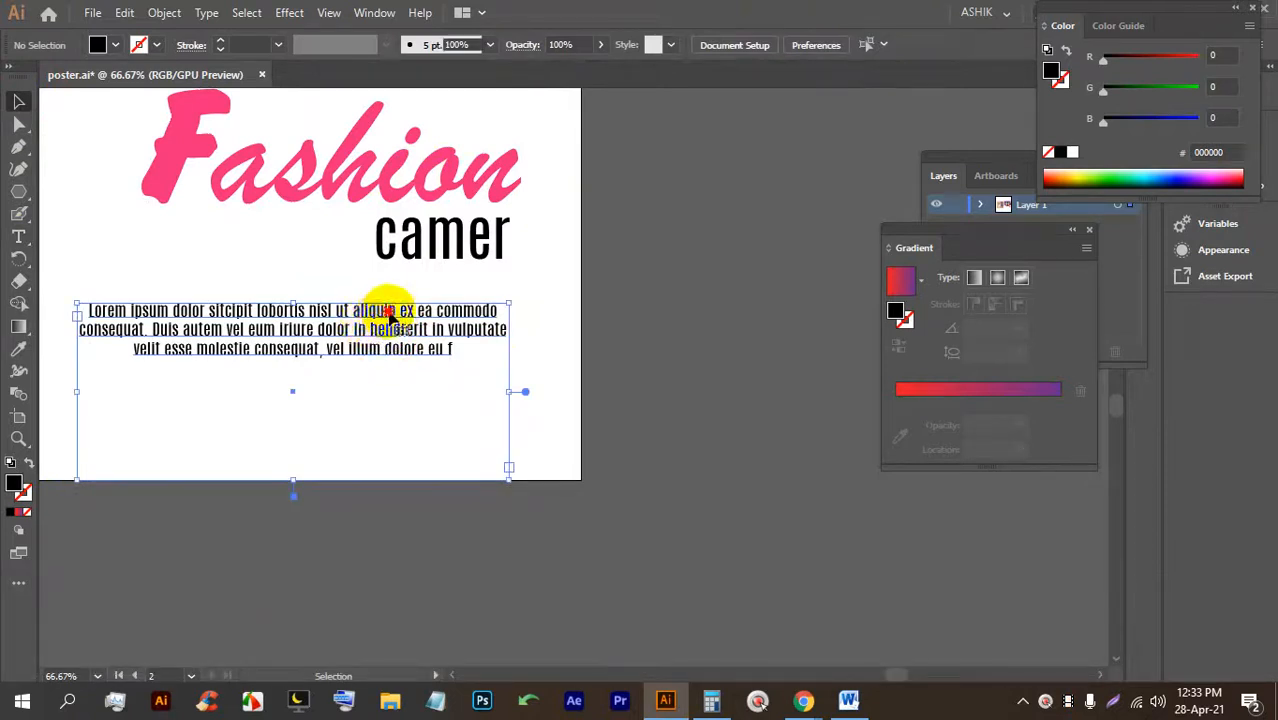
click(685, 342)
Pull the paragraph frame's bottom edge up to fit the text.
scroll(680, 403, down, 1)
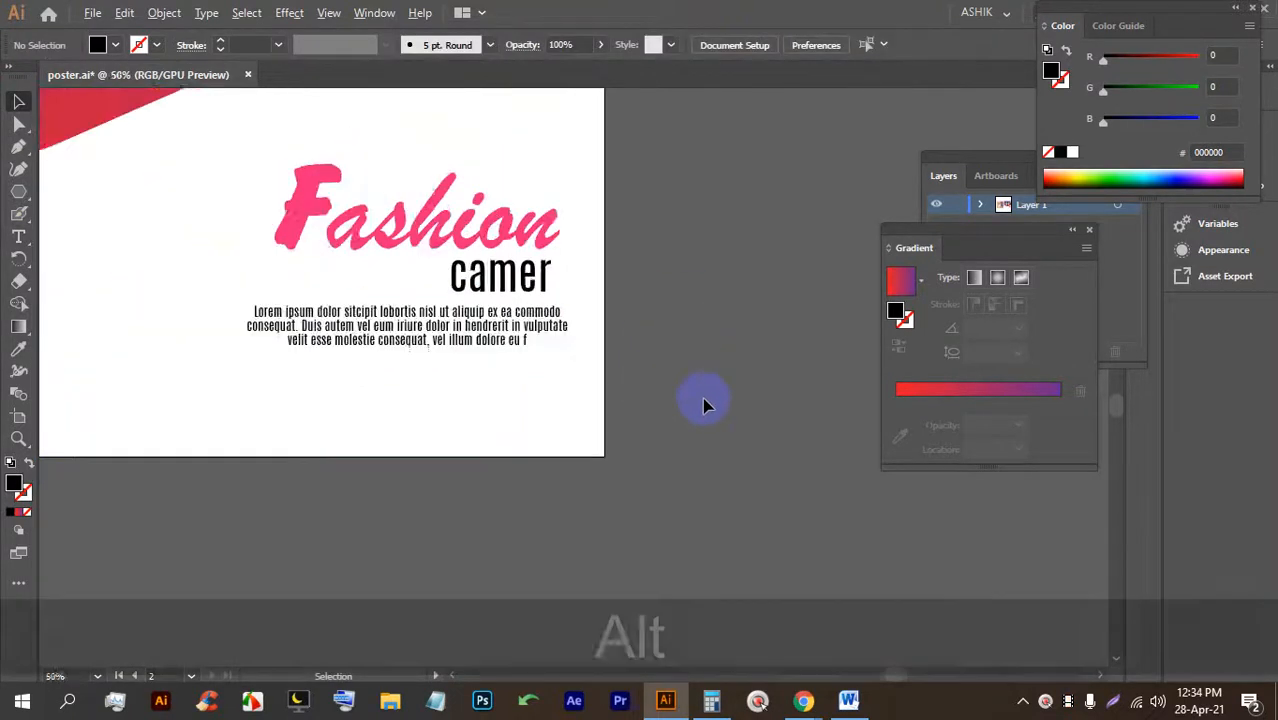
scroll(704, 404, down, 1)
drag(485, 328, 680, 437)
click(697, 474)
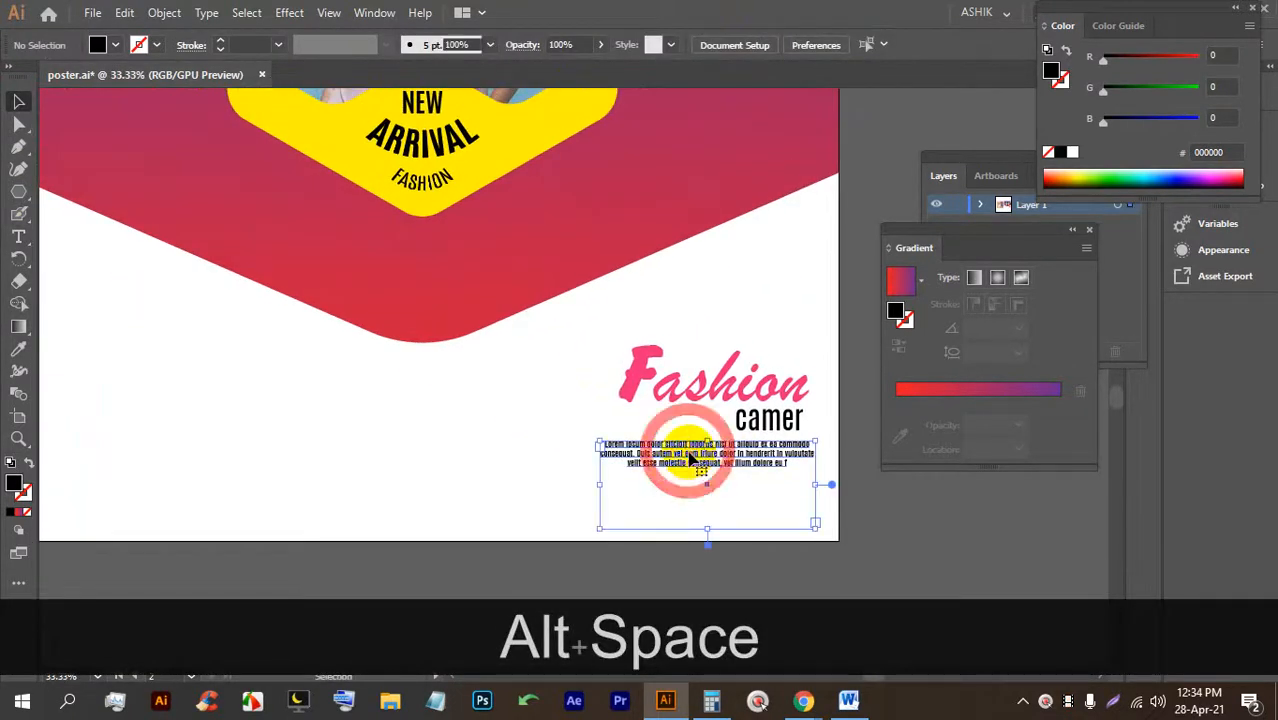
drag(709, 526, 707, 479)
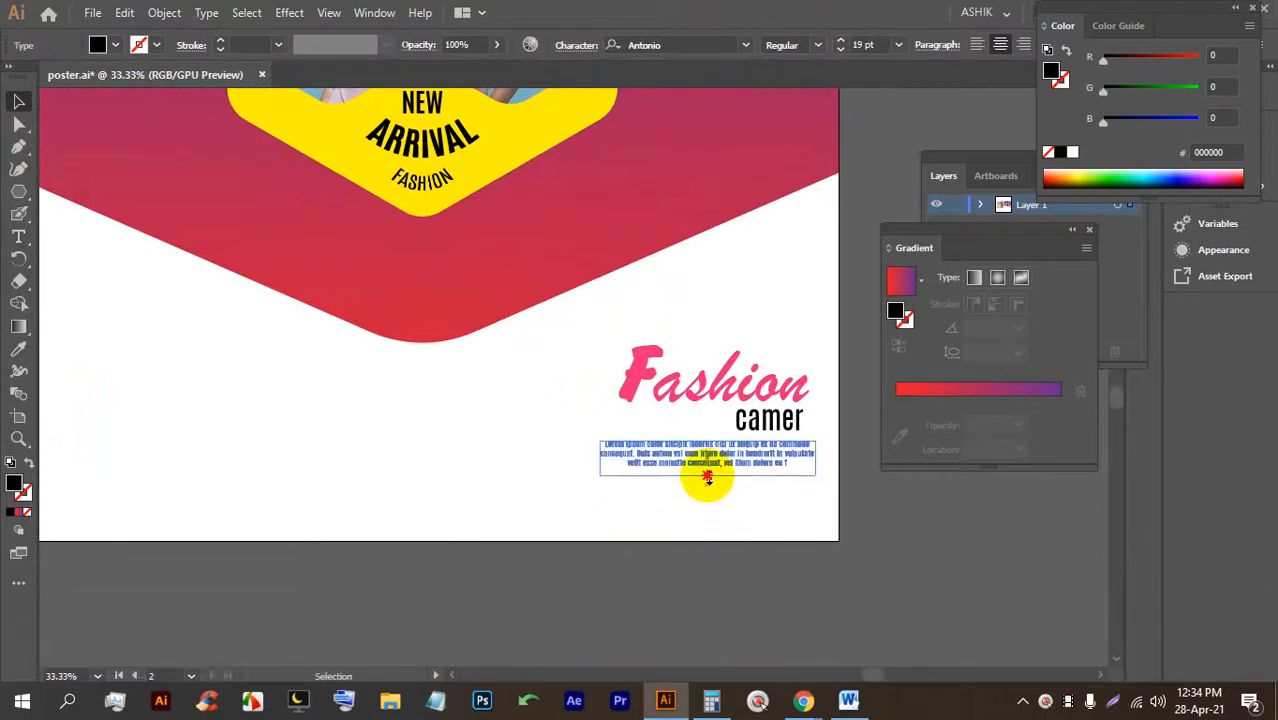
click(727, 531)
scroll(670, 491, down, 2)
scroll(733, 512, up, 1)
Widen the paragraph frame, increase the font size, and save poster.ai.
click(736, 495)
drag(665, 503, 654, 519)
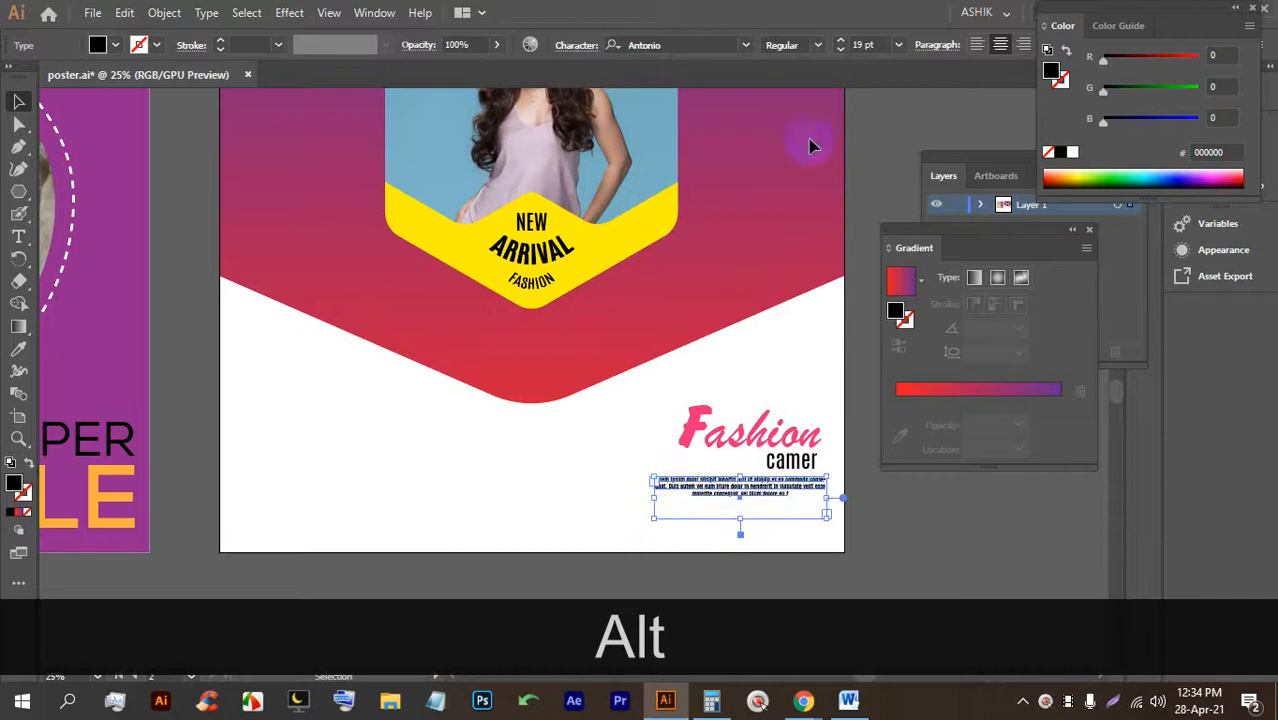
key(Up)
key(Up)
key(Up)
key(Up)
key(Up)
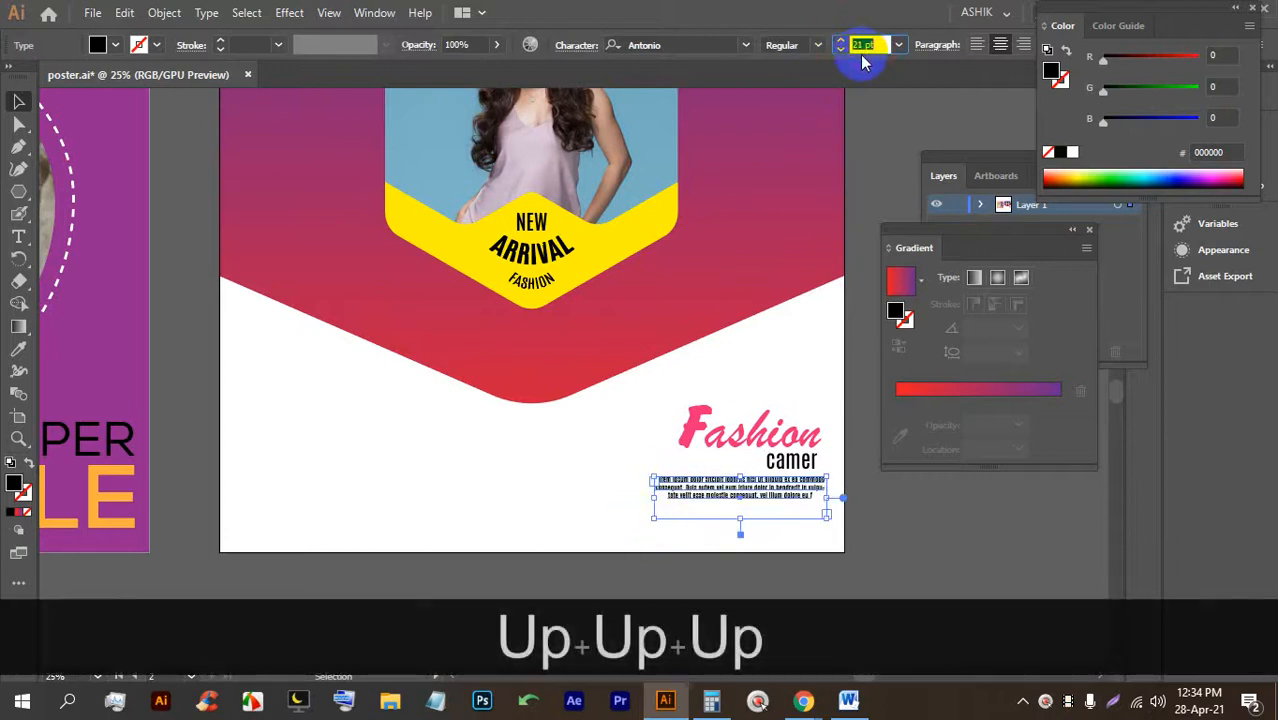
click(507, 470)
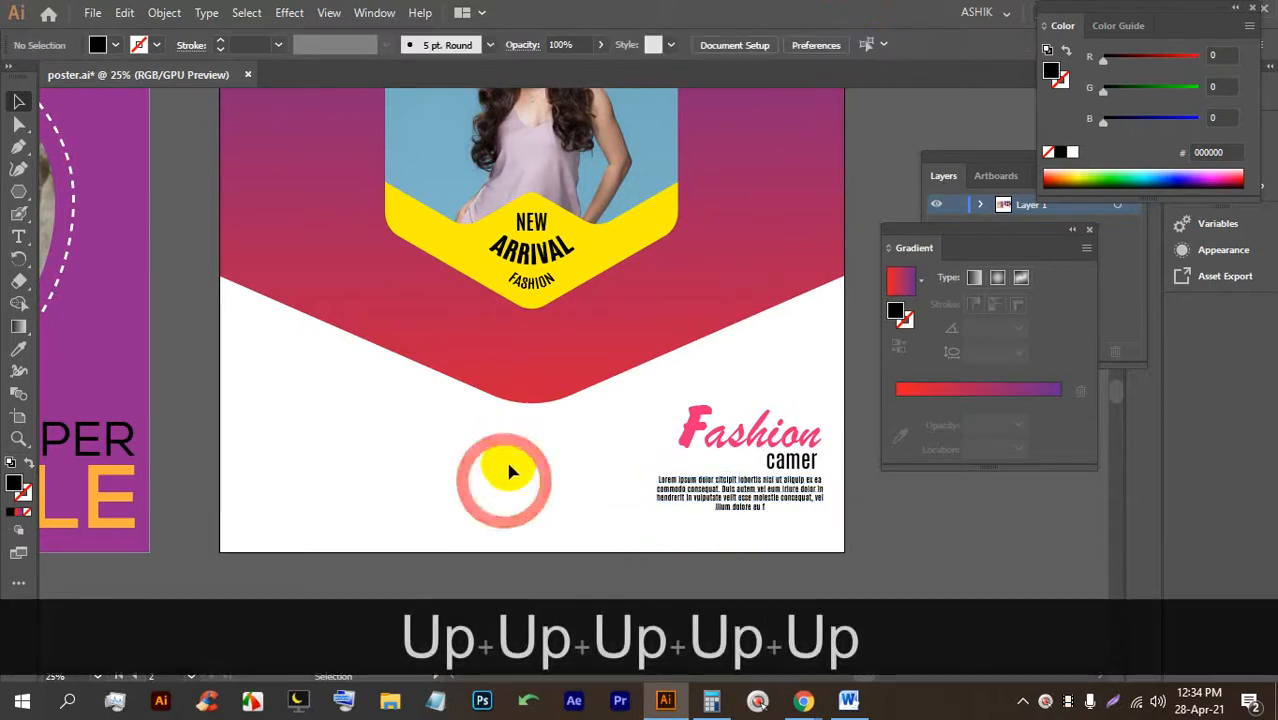
key(ctrl+s)
key(ctrl+s)
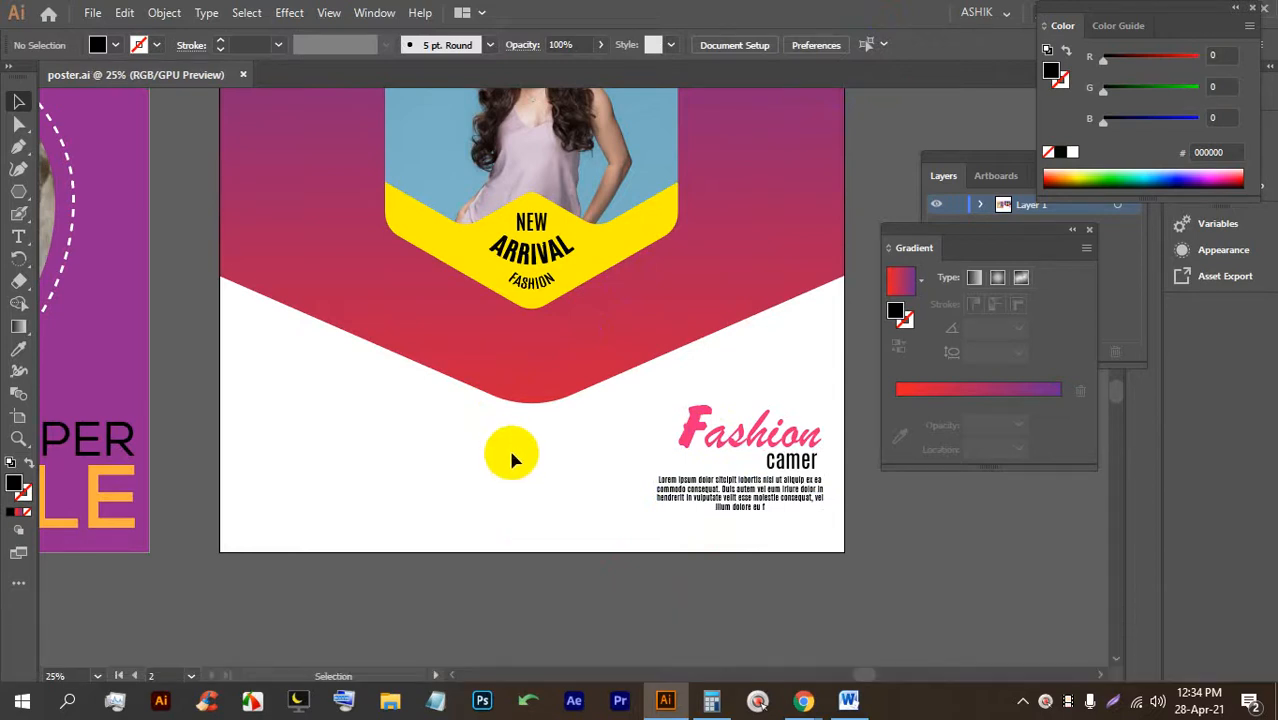
scroll(509, 448, up, 1)
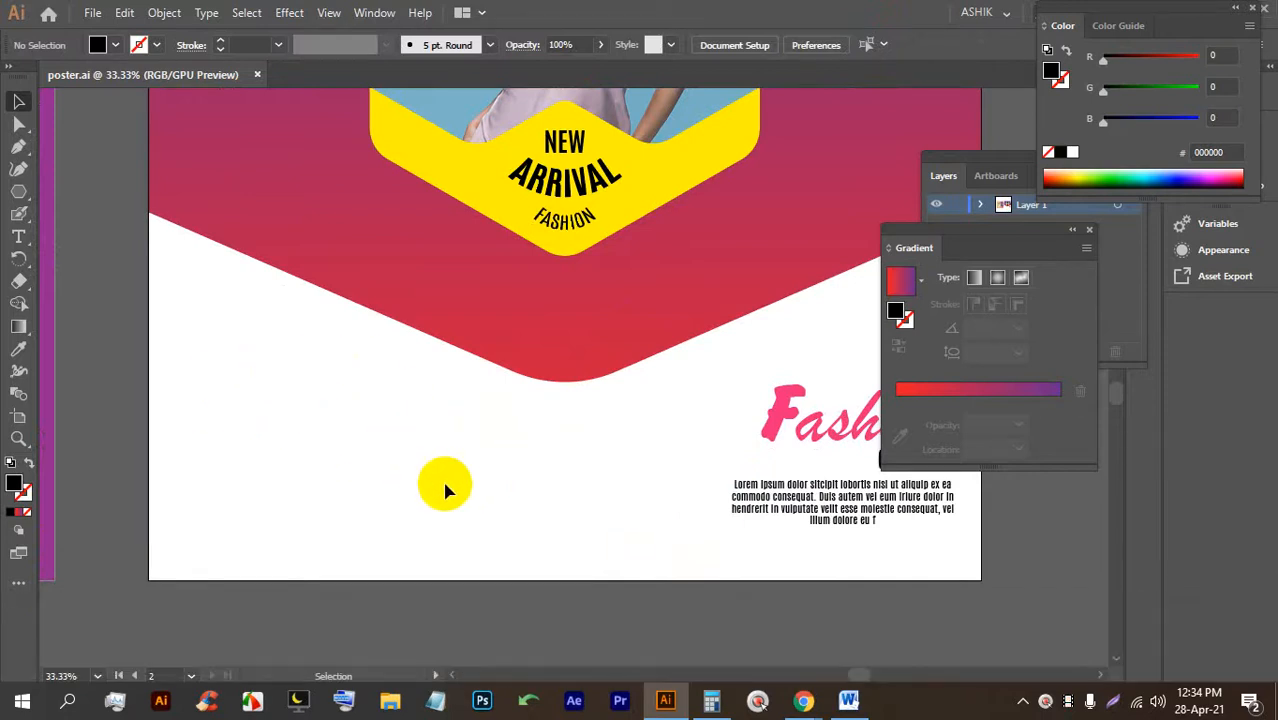
scroll(500, 517, up, 1)
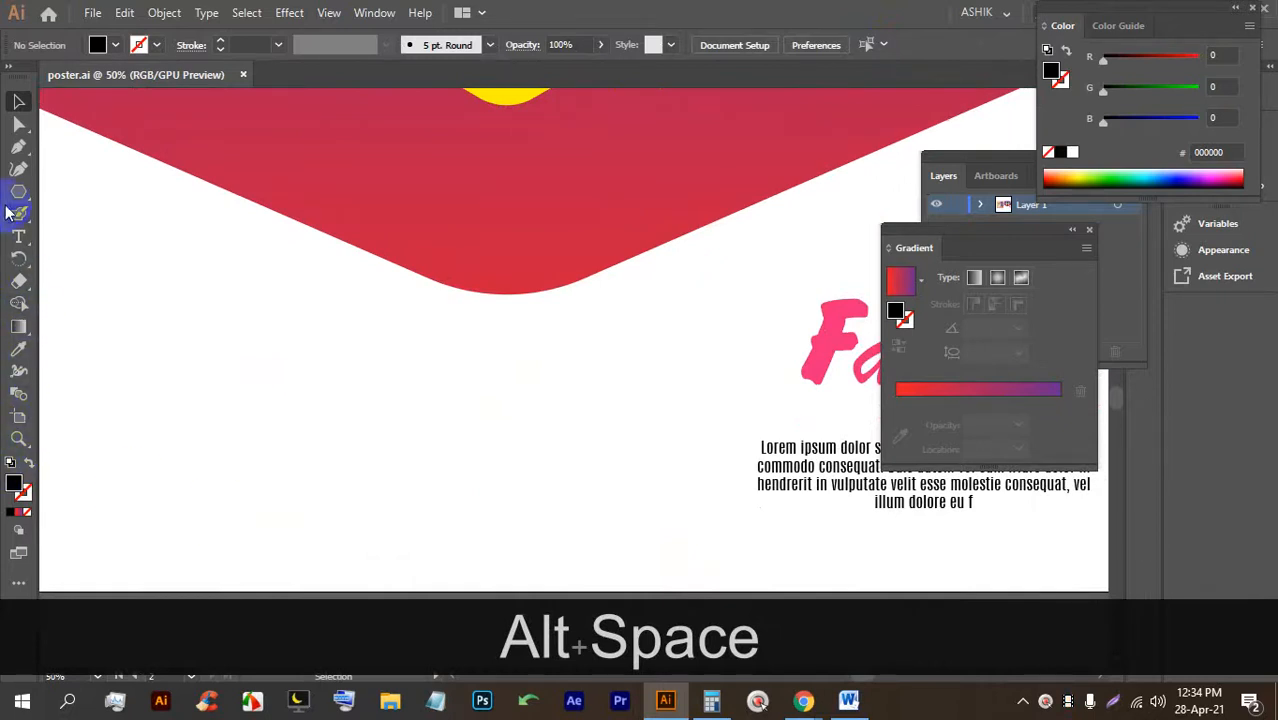
Place new placeholder text below the red shape and enlarge it to about 127 pt.
click(19, 237)
click(322, 433)
drag(362, 423, 458, 483)
drag(463, 432, 456, 428)
Replace the placeholder with the heading 'GET IN TOUCH' in capitals.
triple_click(456, 428)
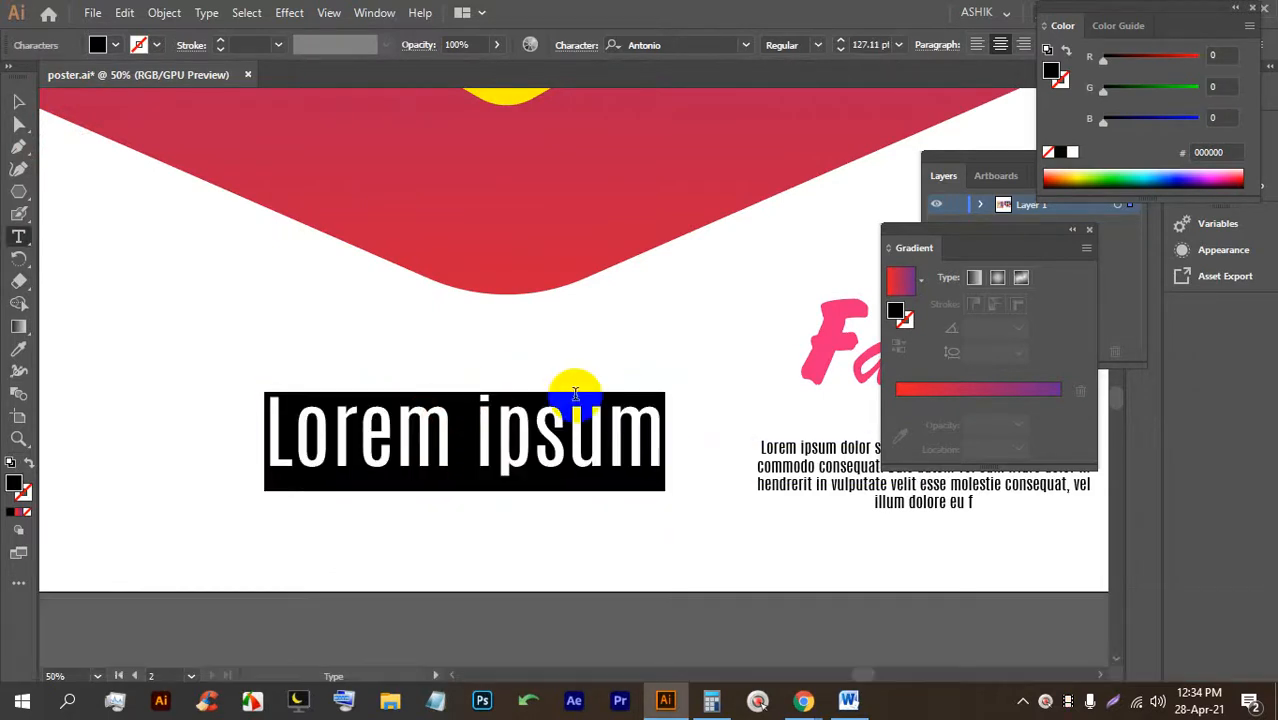
key(shift)
key(Caps_Lock)
text(GRE)
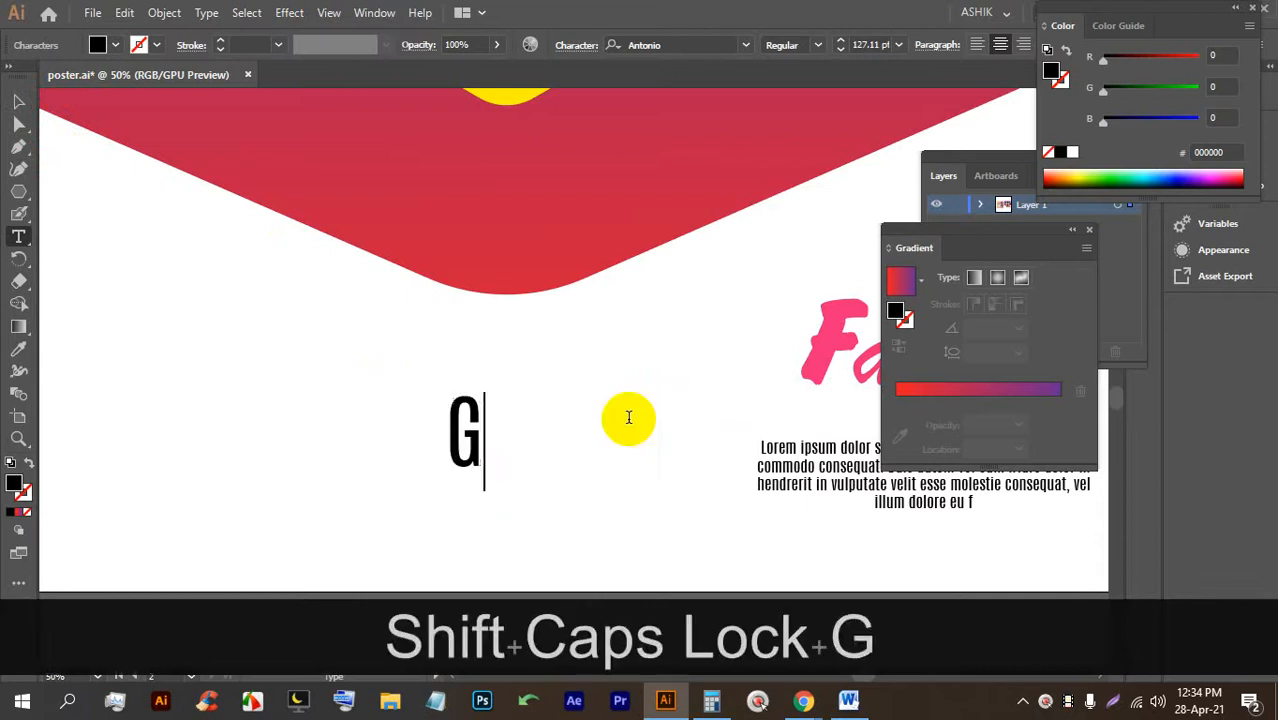
key(BackSpace)
key(BackSpace)
text(ET )
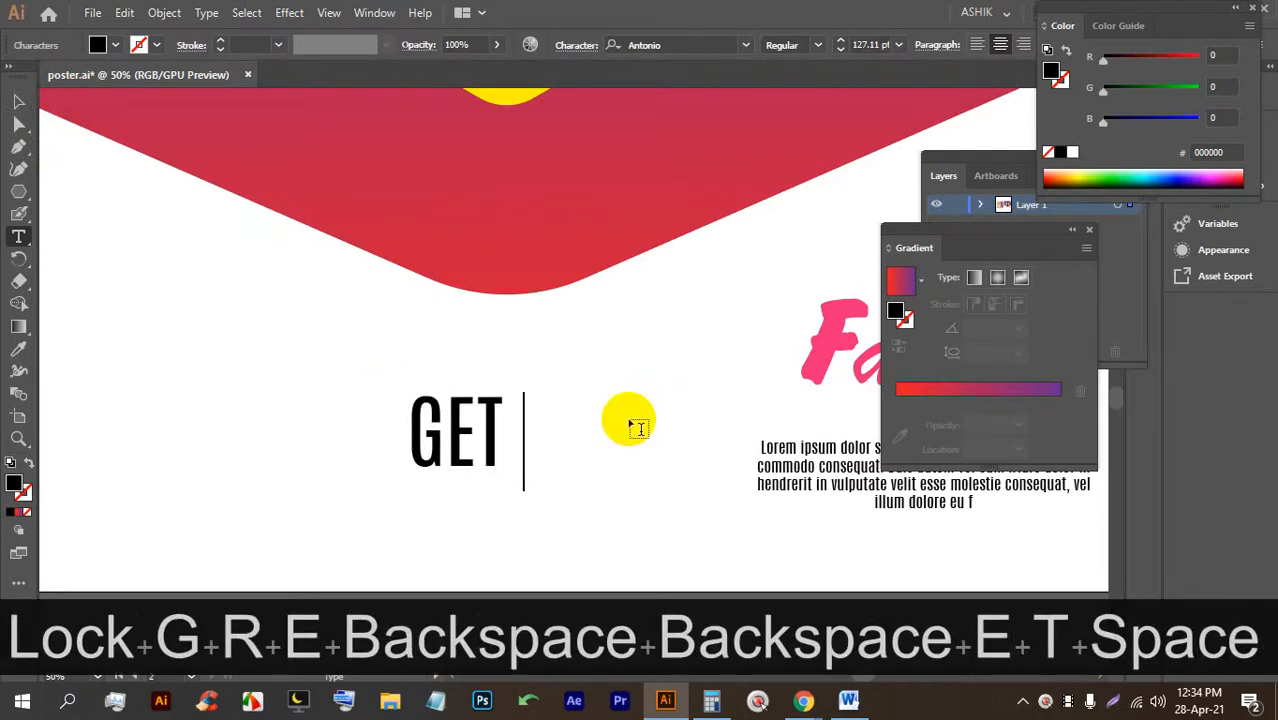
text(IN TOU)
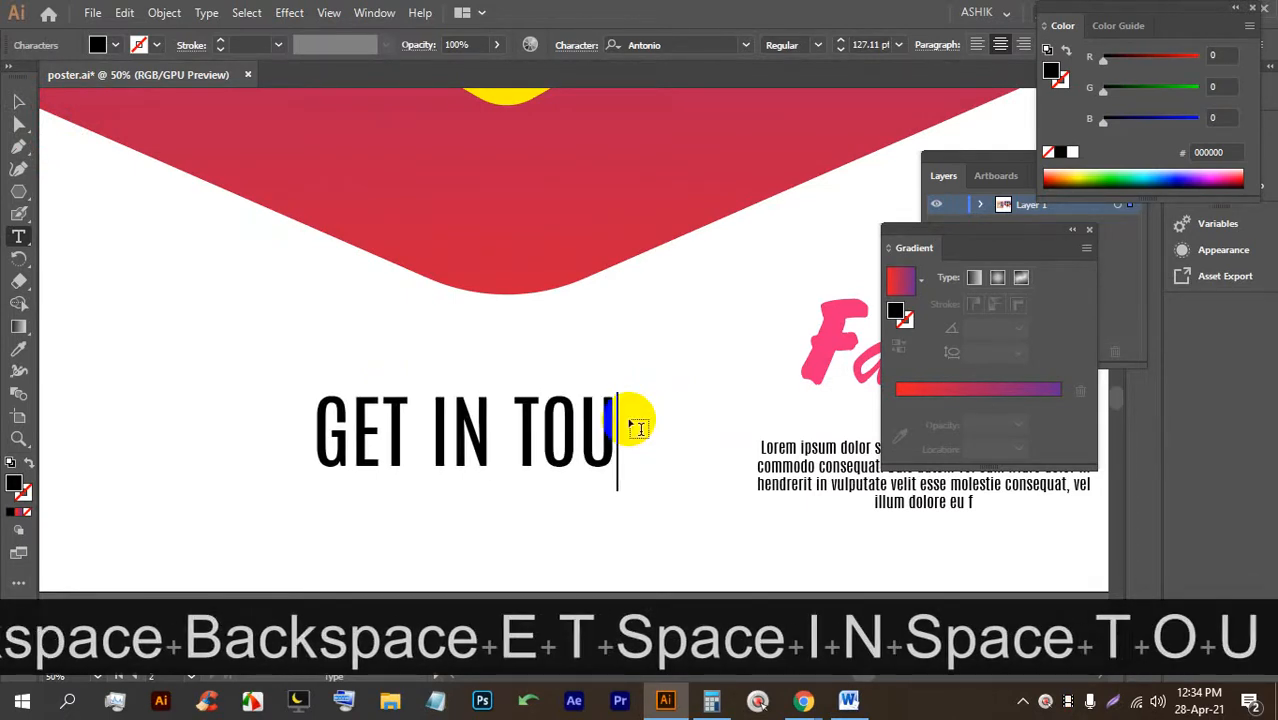
text(CH)
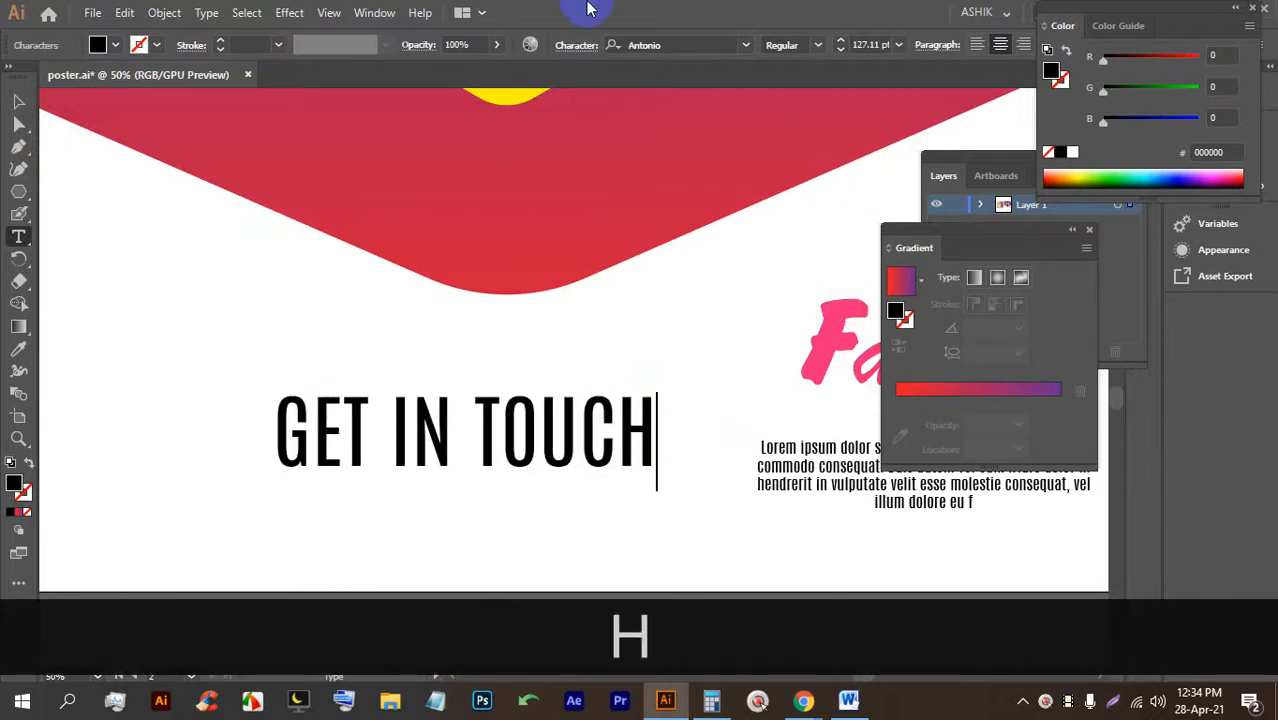
Scale the GET IN TOUCH heading down to about 64 pt.
scroll(276, 259, down, 3)
scroll(488, 385, up, 2)
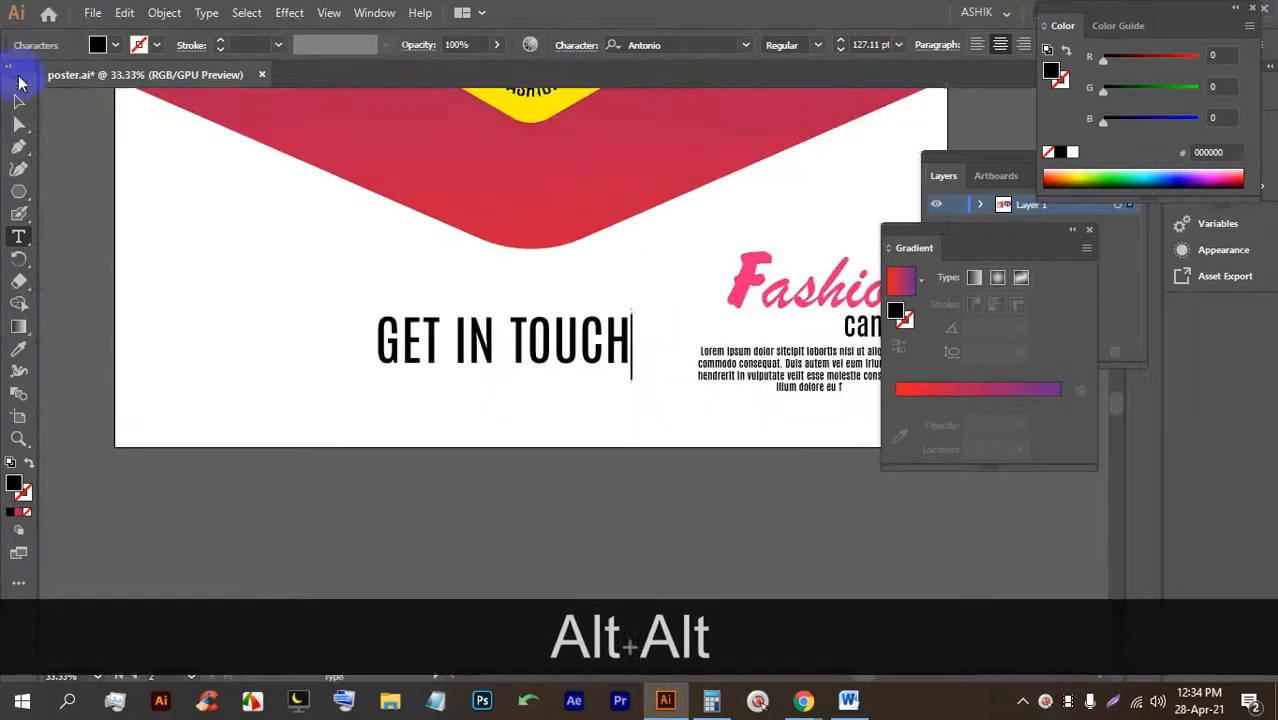
click(19, 100)
drag(502, 322, 495, 351)
scroll(558, 386, up, 2)
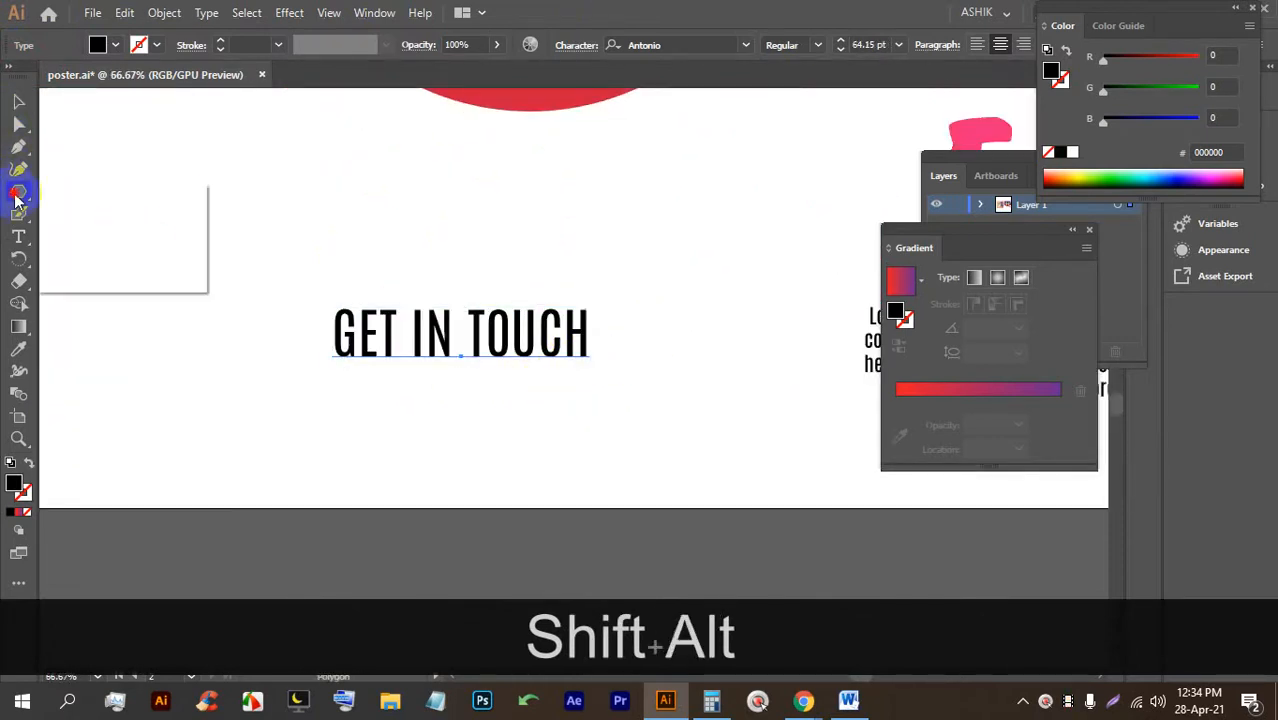
Draw a wide black bar below GET IN TOUCH and round its ends into a pill.
click(86, 198)
drag(278, 391, 665, 437)
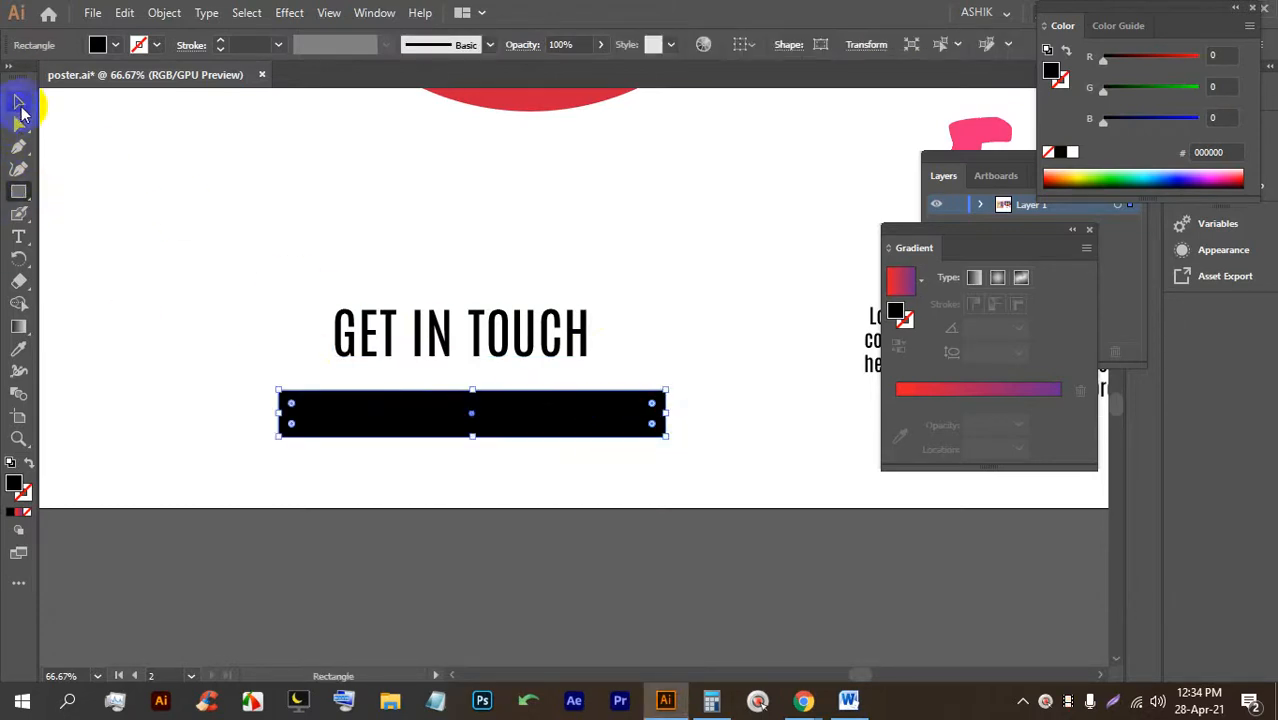
click(21, 106)
drag(350, 415, 339, 406)
scroll(325, 424, up, 1)
drag(252, 372, 290, 415)
click(418, 352)
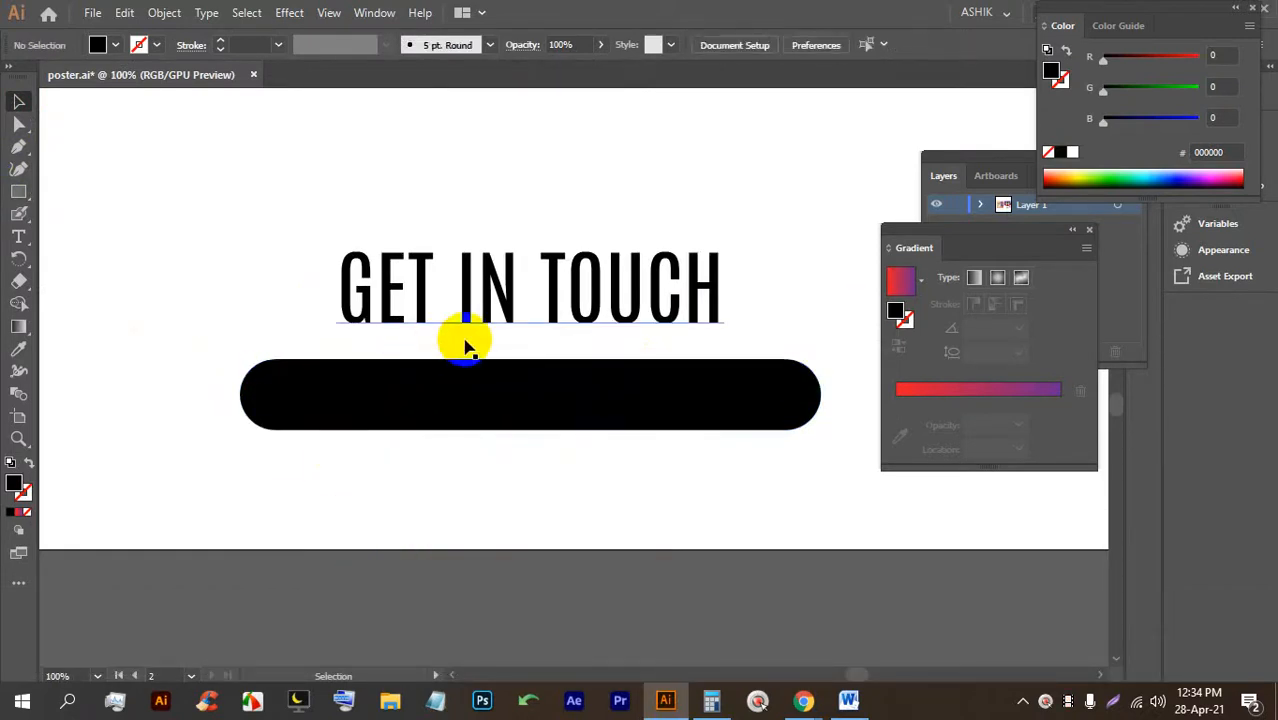
Move GET IN TOUCH slightly down and shrink it to 54.4 pt.
scroll(576, 390, up, 1)
drag(531, 231, 531, 253)
drag(508, 199, 525, 272)
scroll(522, 263, down, 1)
click(531, 337)
Set the words GET IN to Bold.
double_click(509, 281)
click(508, 272)
drag(506, 275, 297, 263)
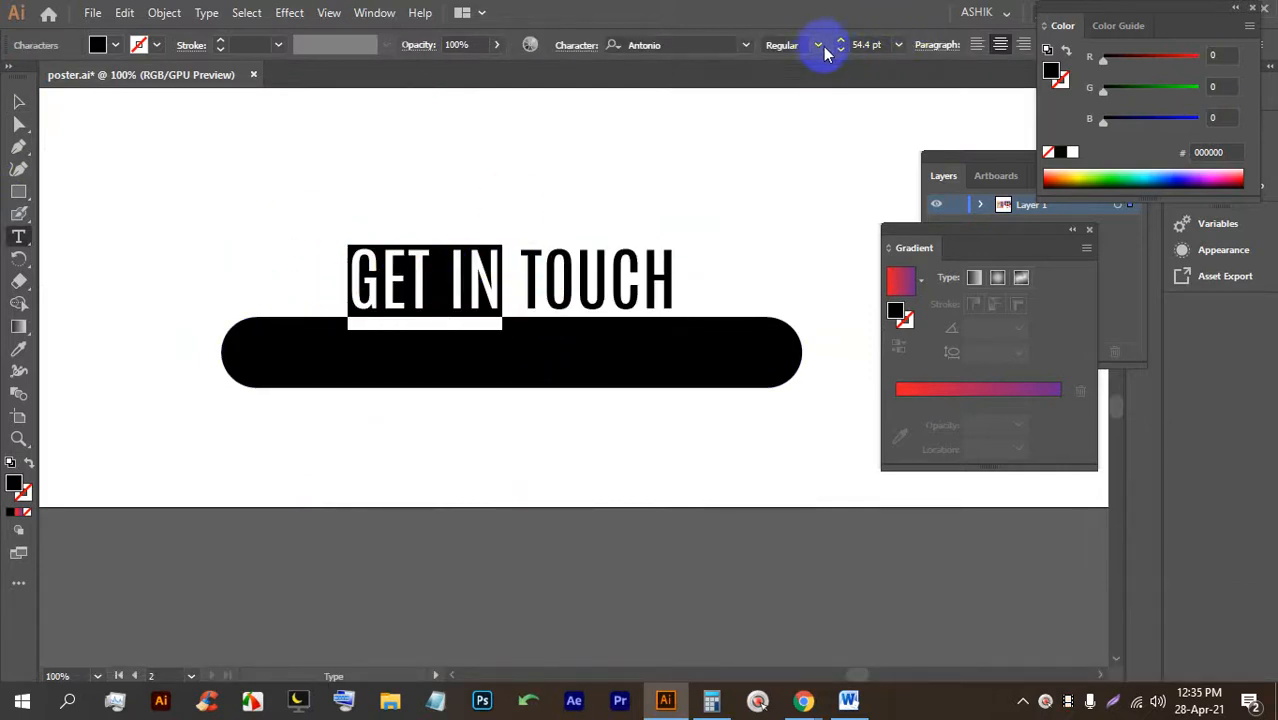
click(816, 45)
click(797, 107)
click(18, 101)
click(551, 450)
Set the word TOUCH to the Light font style.
click(540, 285)
double_click(540, 285)
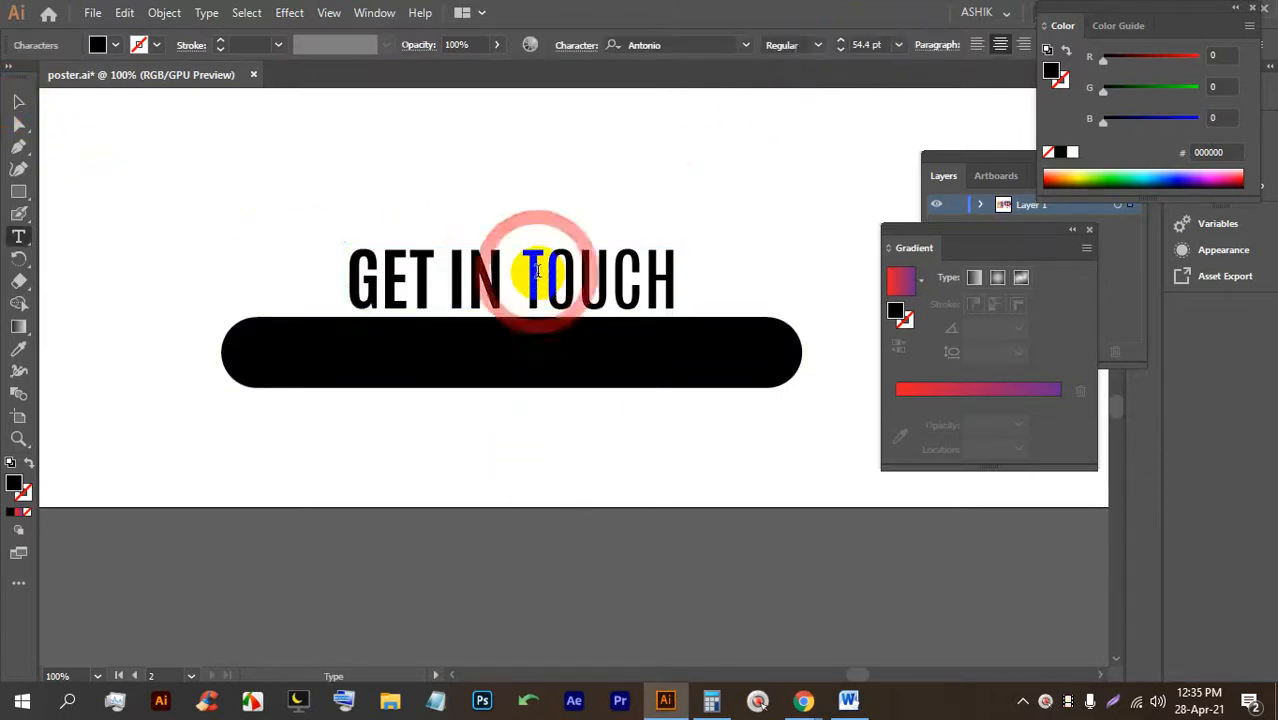
drag(515, 272, 680, 280)
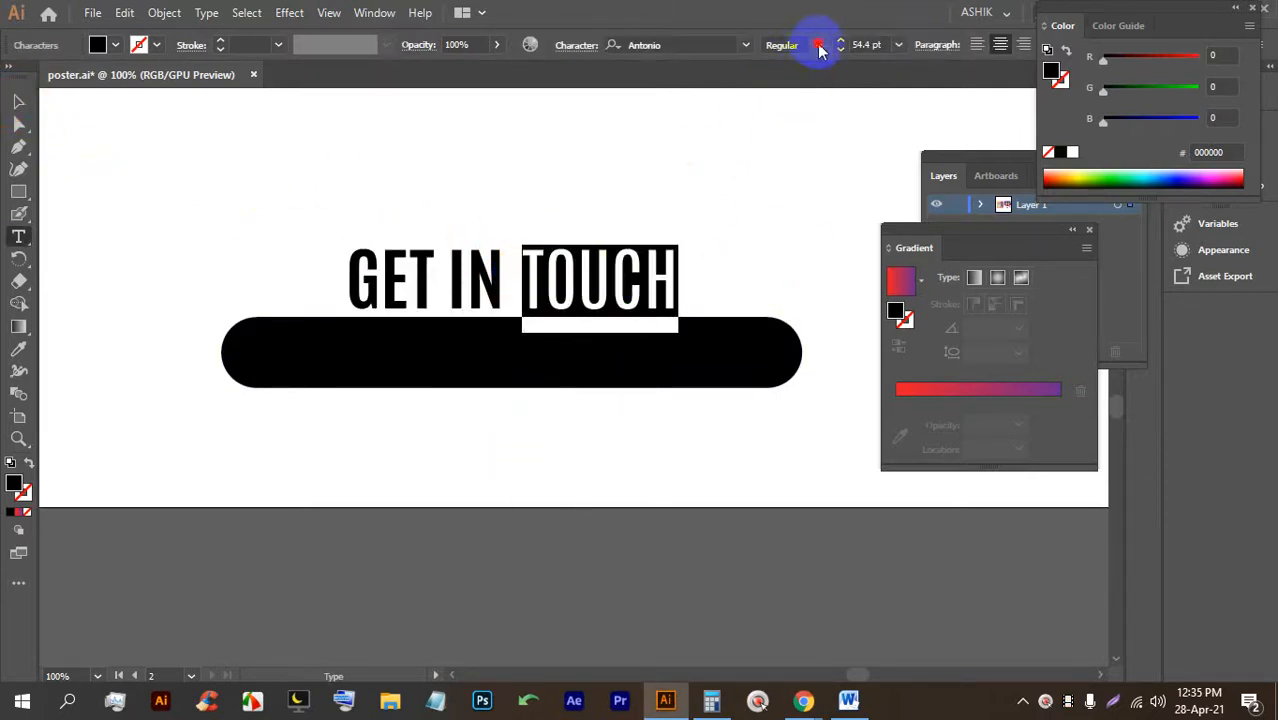
click(818, 50)
click(808, 74)
click(18, 101)
click(527, 497)
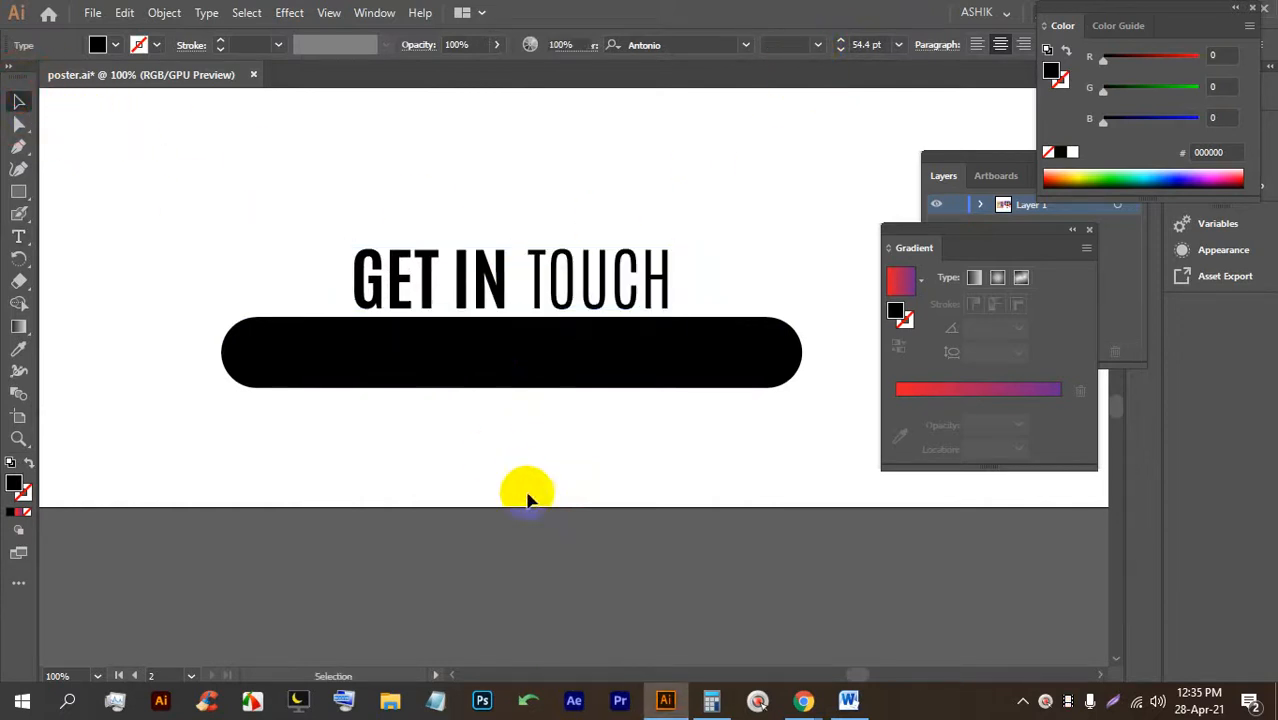
click(20, 238)
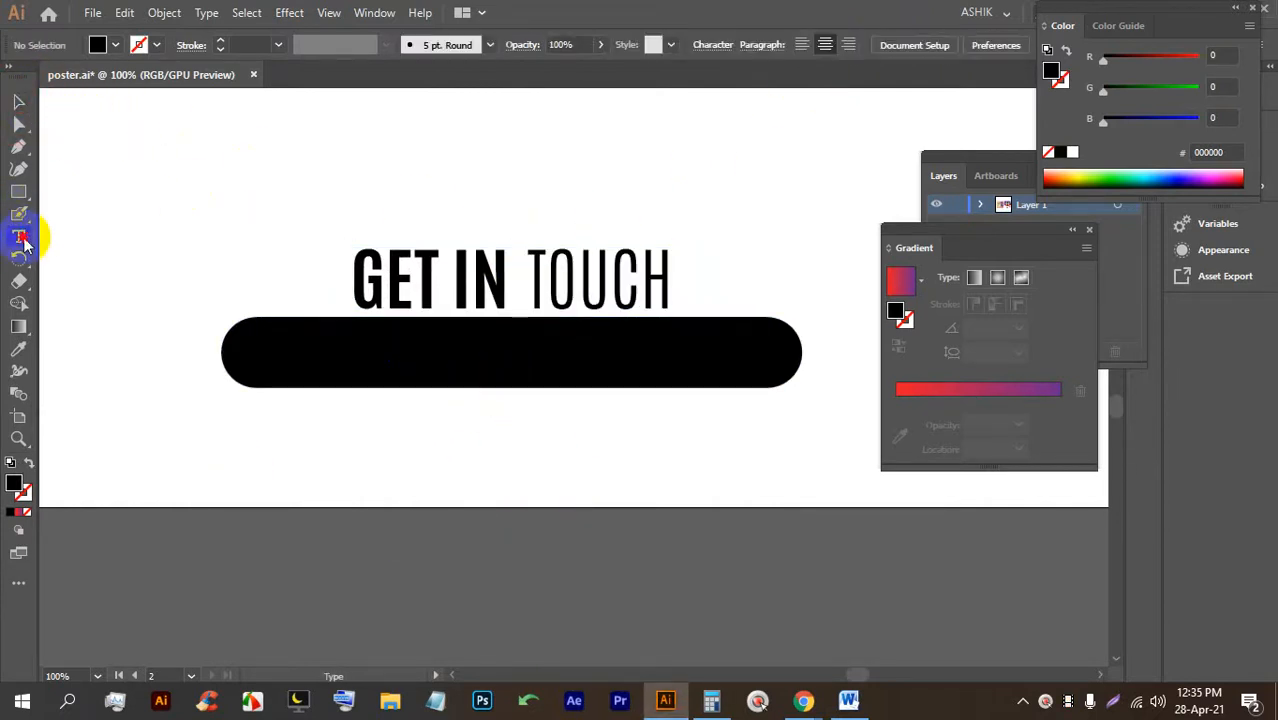
click(390, 462)
double_click(398, 450)
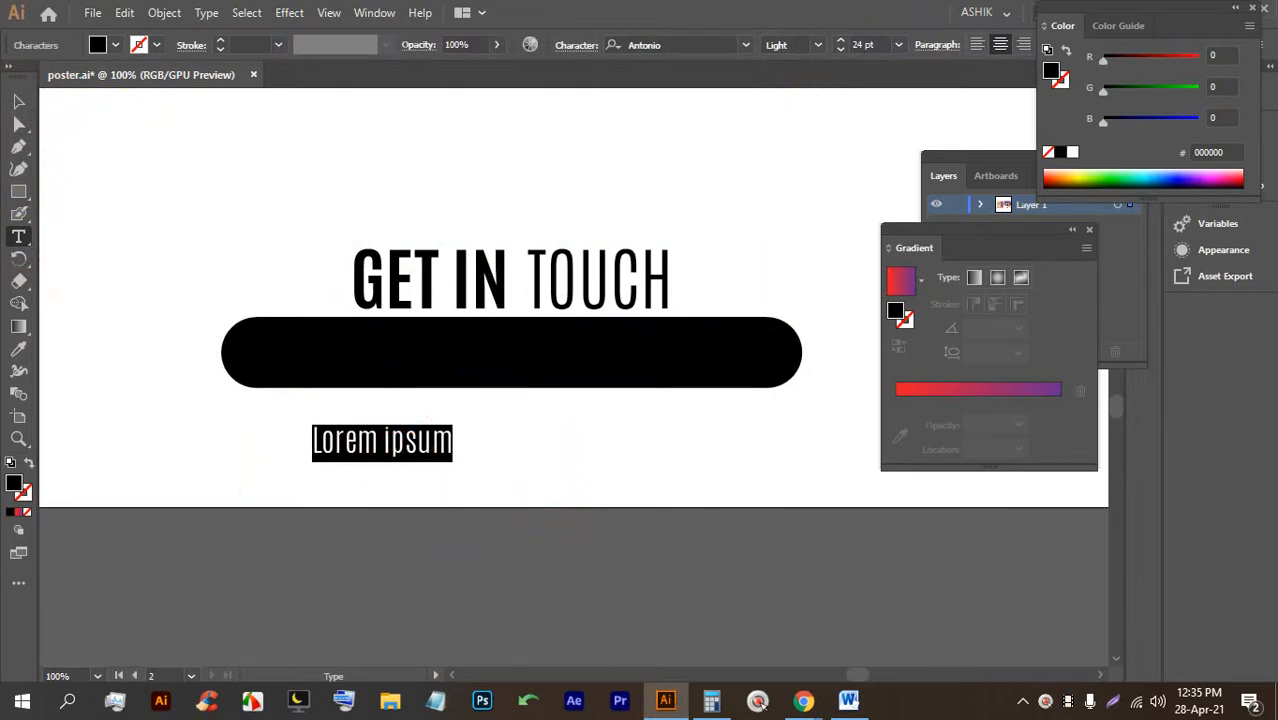
text(www.we)
key(BackSpace)
key(BackSpace)
text(yourwer)
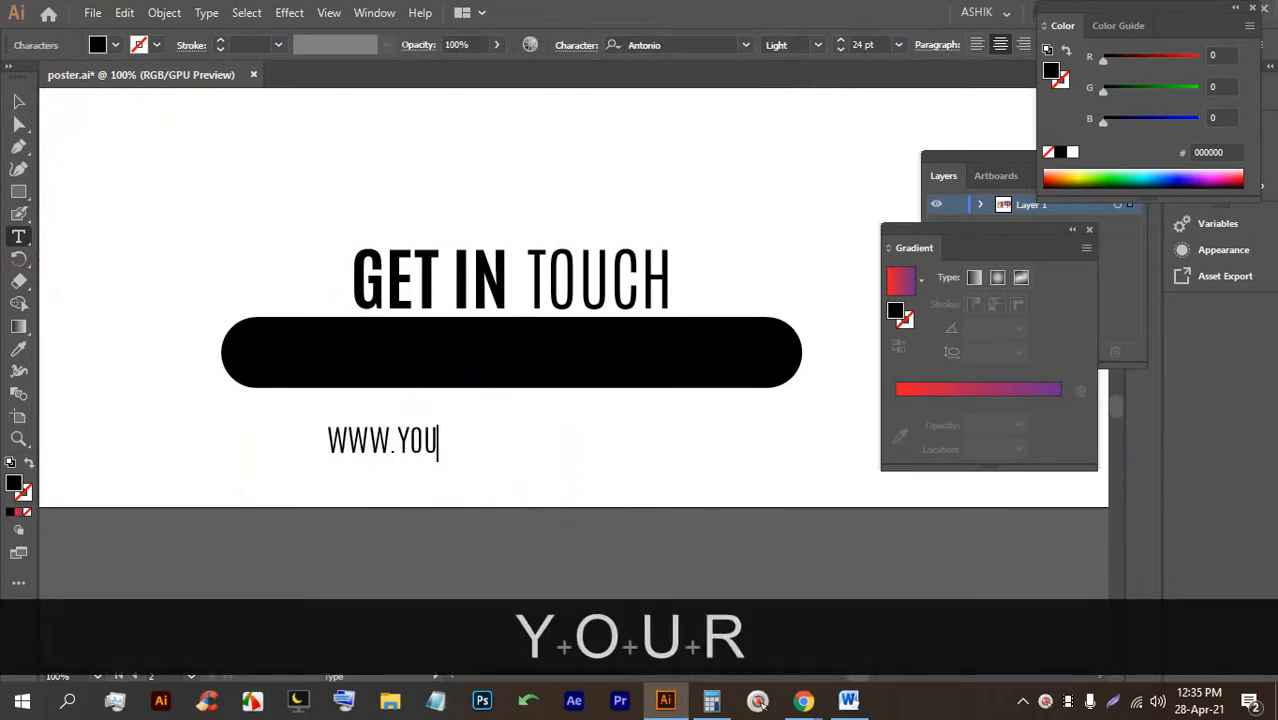
key(BackSpace)
text(b.com)
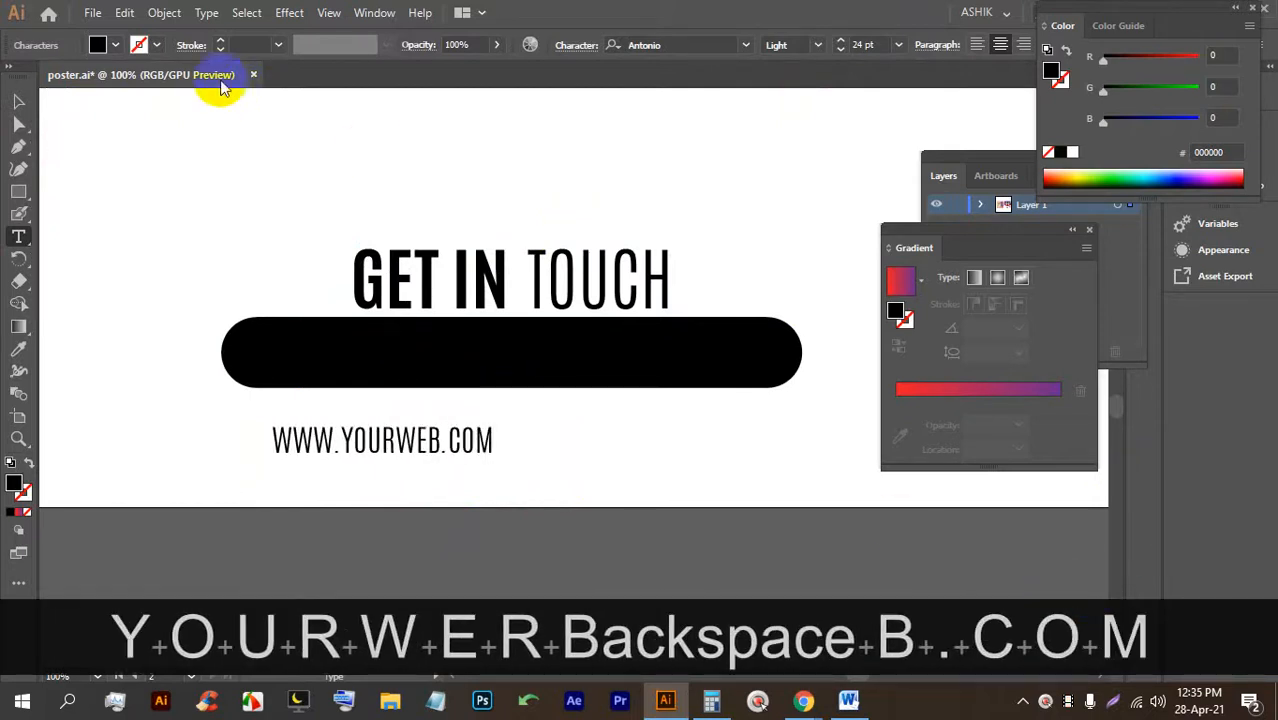
Set the address to All Caps, move it onto the black pill and fill it white.
click(18, 103)
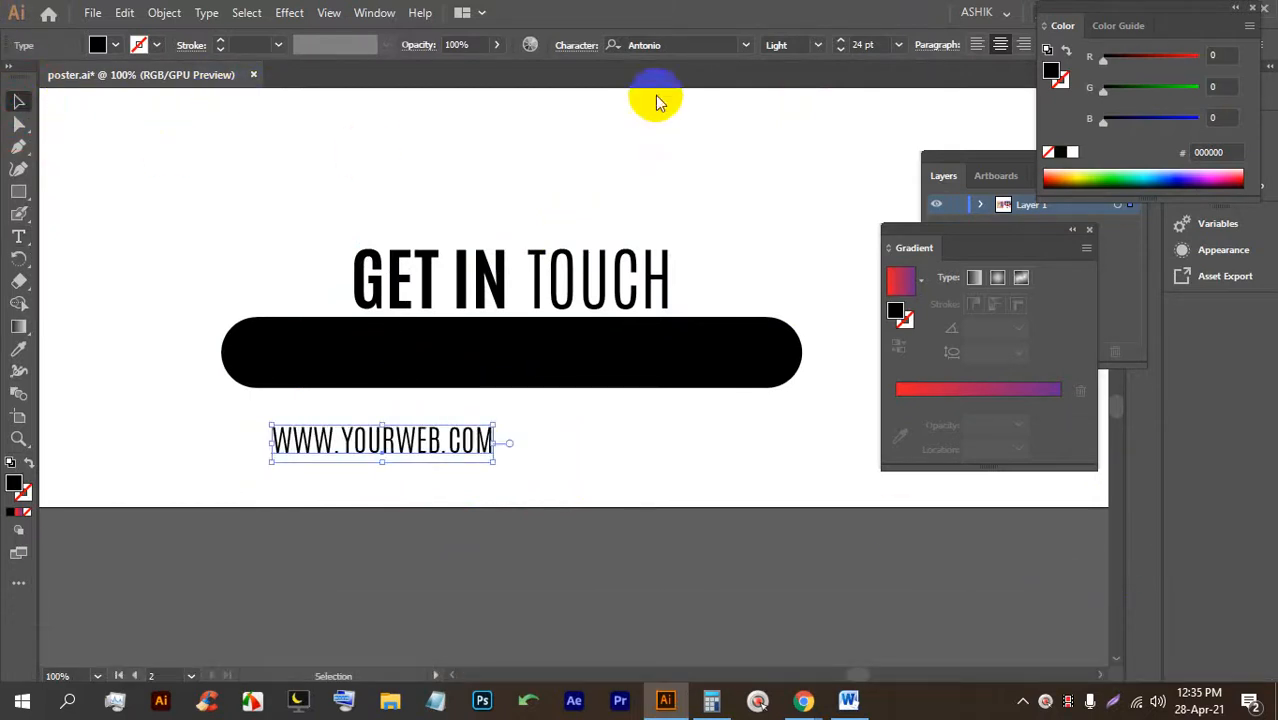
click(565, 44)
click(401, 240)
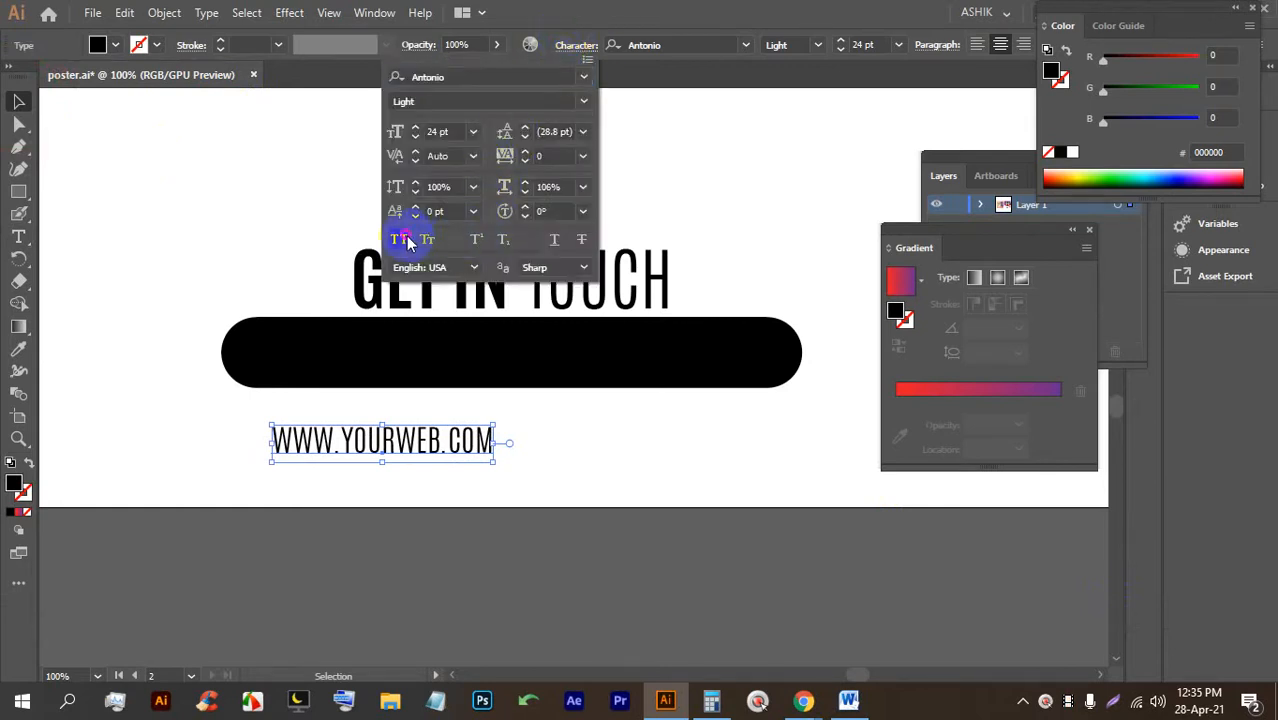
drag(374, 443, 475, 362)
click(115, 45)
click(40, 80)
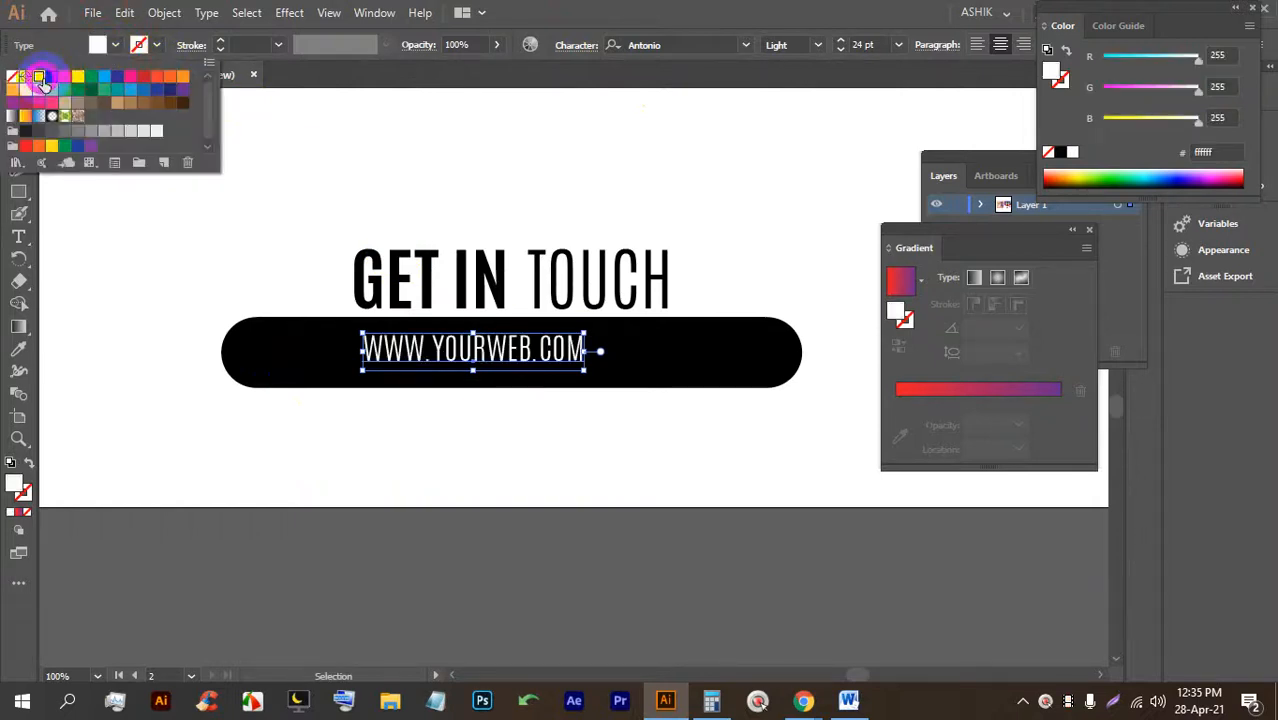
Enlarge the address to about 33.84 pt and nudge it centred inside the pill.
click(542, 365)
mouse_move(584, 369)
mouse_down()
mouse_move(630, 378)
mouse_move(590, 353)
mouse_move(604, 358)
mouse_up()
key(Up)
key(Up)
key(Up)
key(Left)
key(Left)
key(Left)
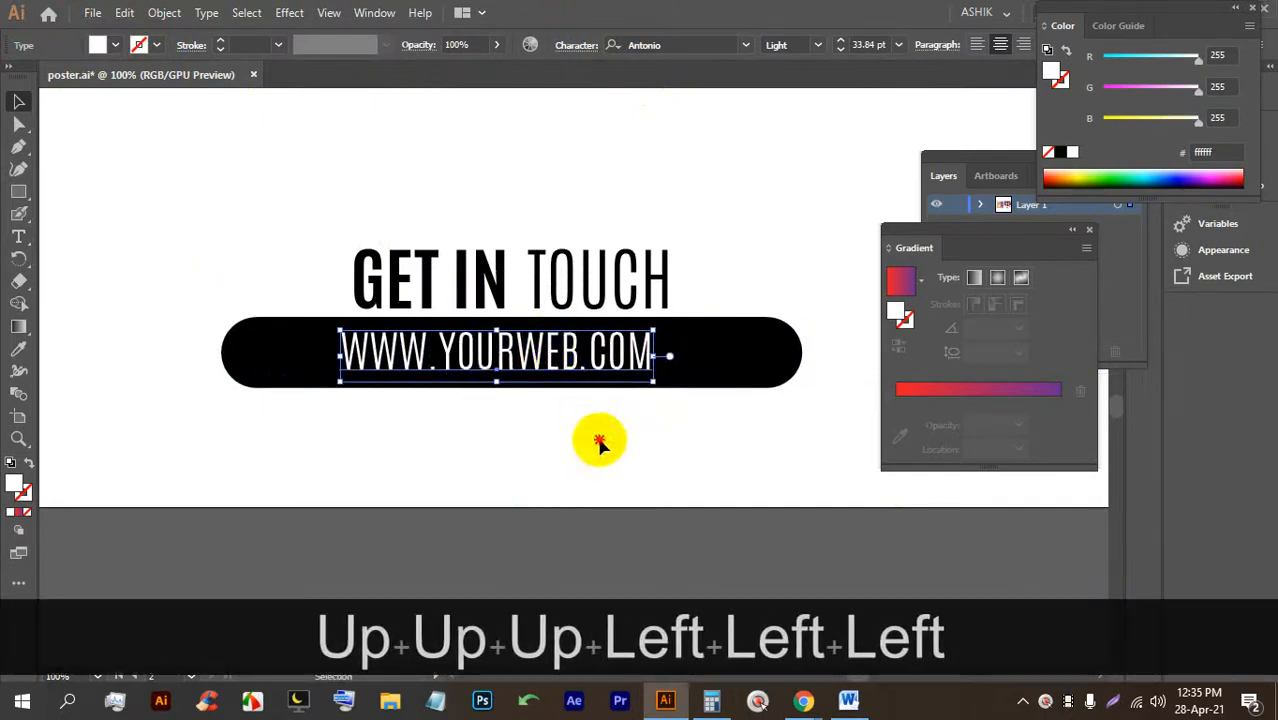
drag(599, 436, 468, 190)
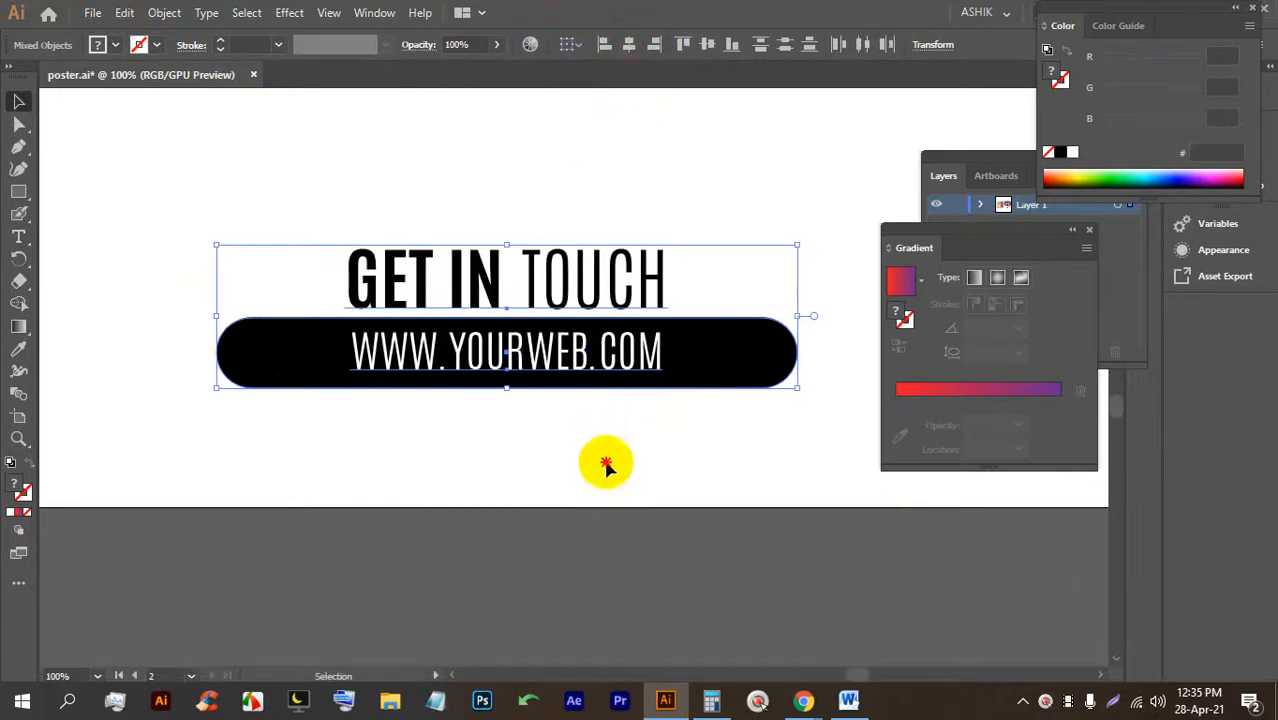
Give the black pill the background's red-to-purple gradient using the Eyedropper.
click(625, 466)
click(708, 368)
alt+scroll(708, 368, down, 3)
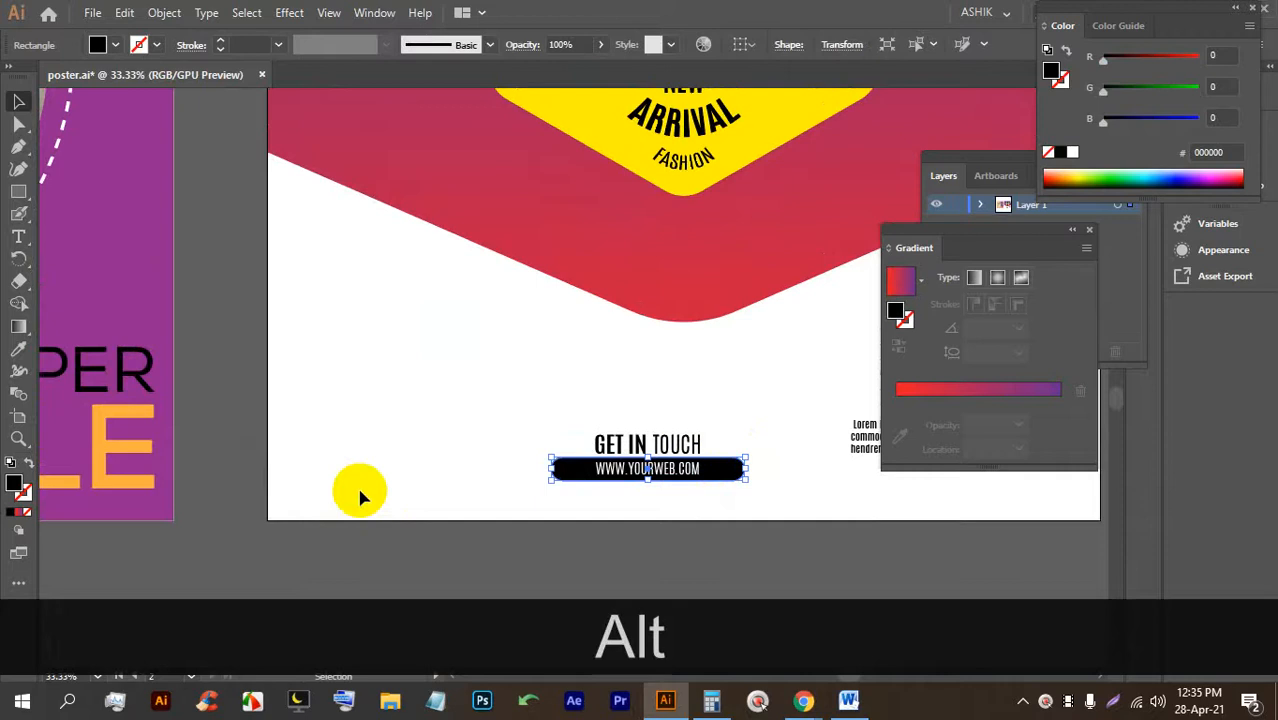
click(20, 350)
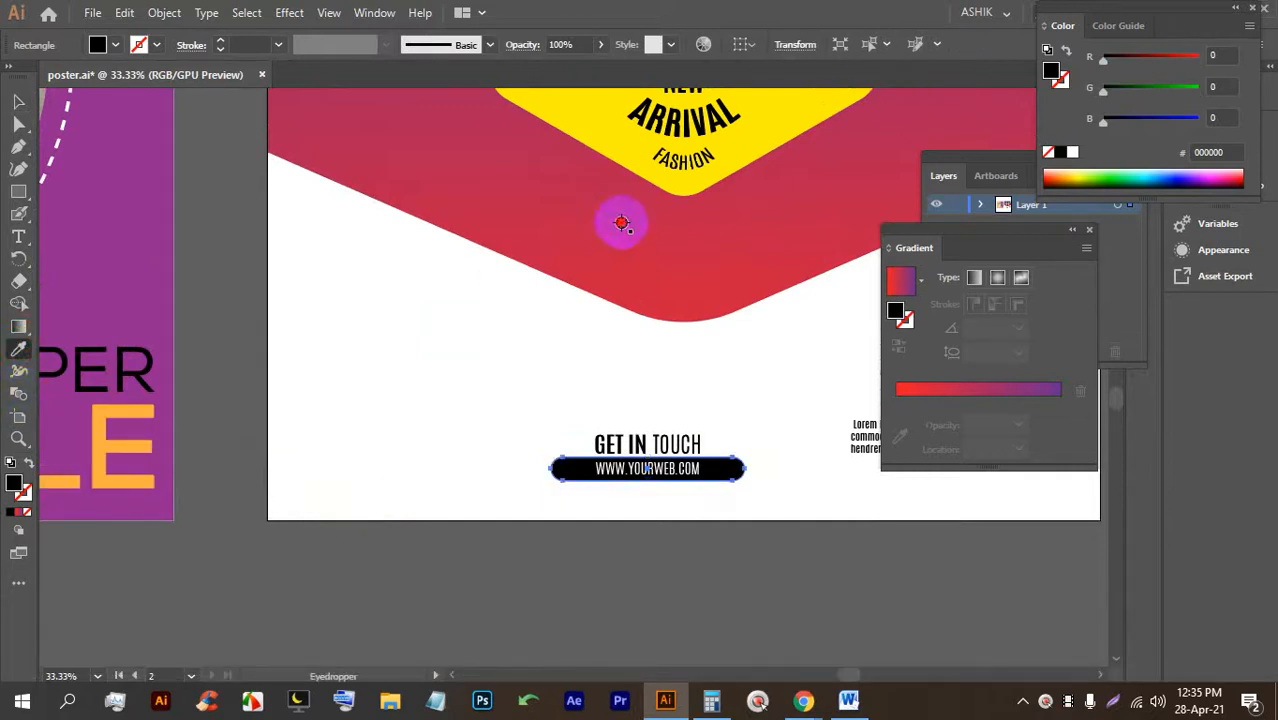
click(615, 222)
click(19, 103)
click(585, 520)
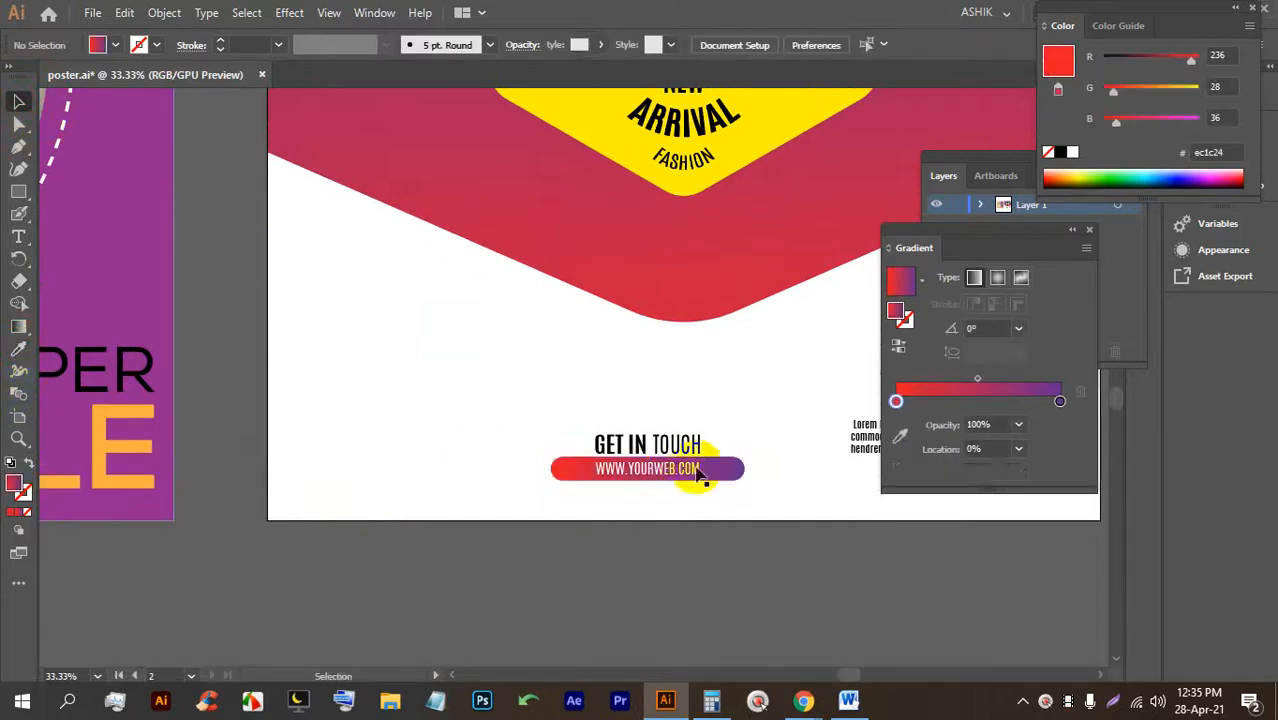
scroll(711, 444, up, 2)
Drag the gradient pill's left and right ends inward to fit around the address.
click(428, 494)
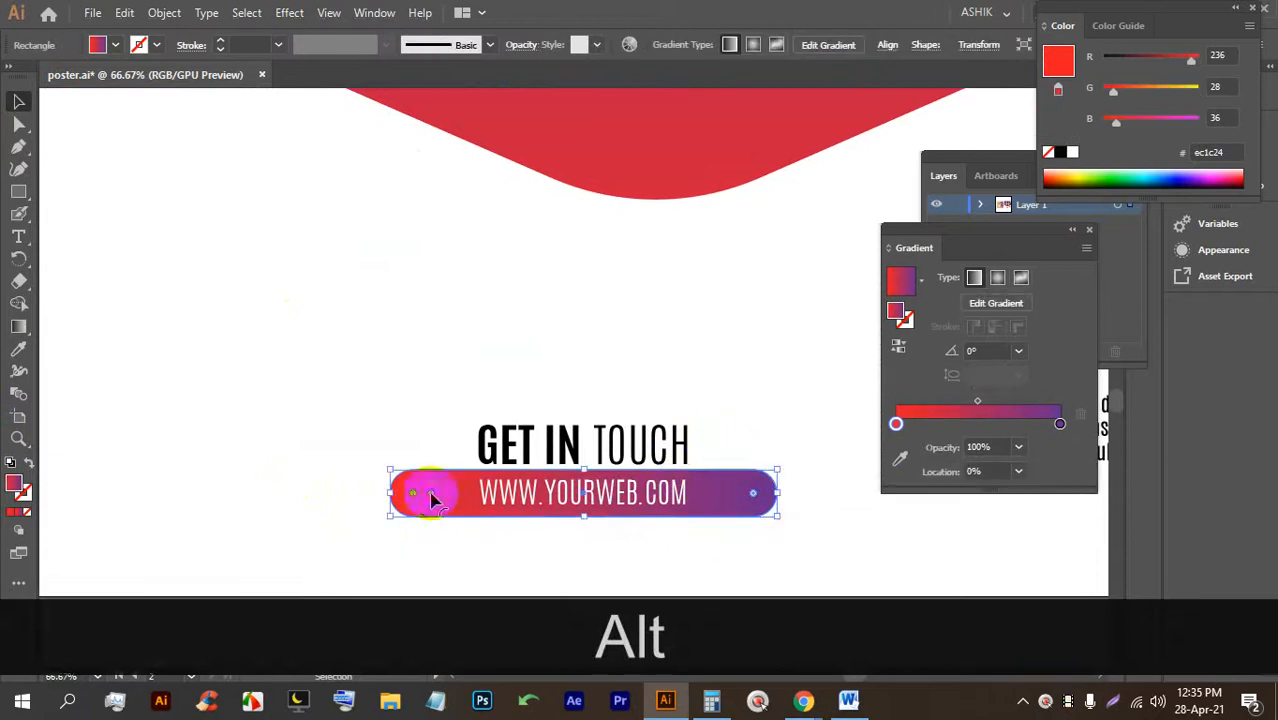
drag(388, 494, 437, 494)
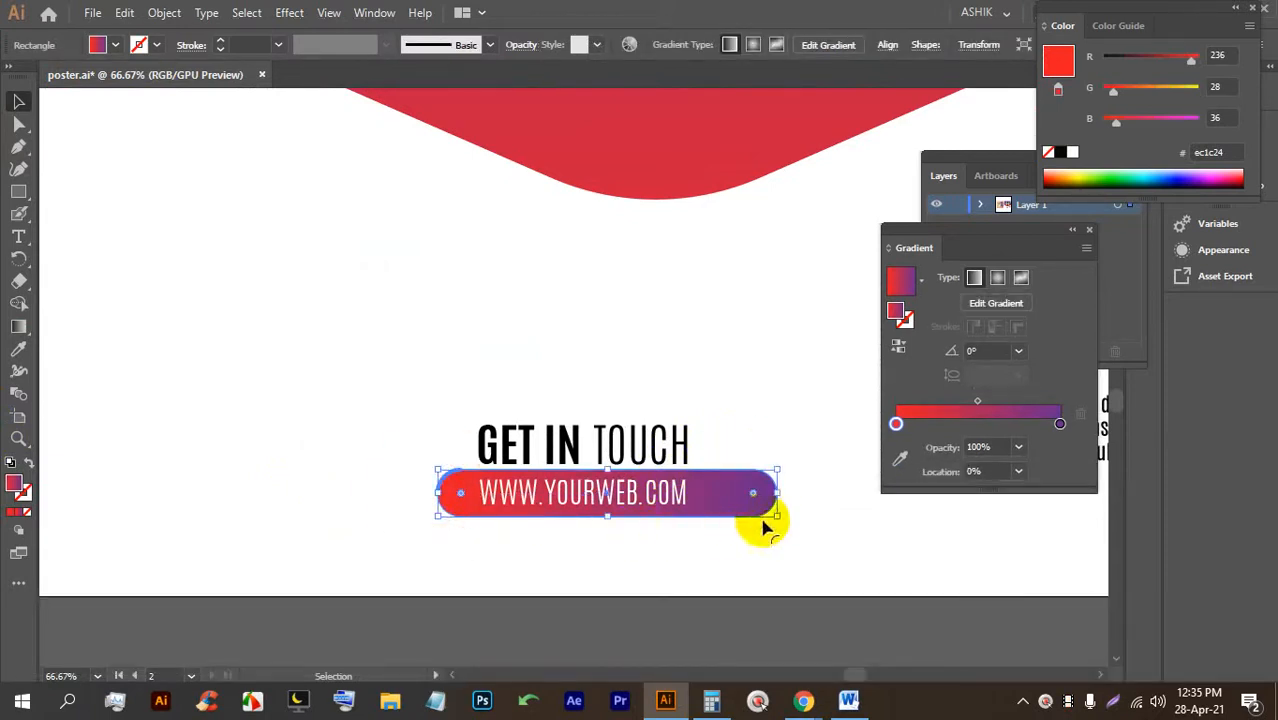
drag(778, 494, 718, 492)
click(678, 584)
Scale down the GET IN TOUCH heading above the pill.
click(600, 458)
scroll(572, 435, up, 2)
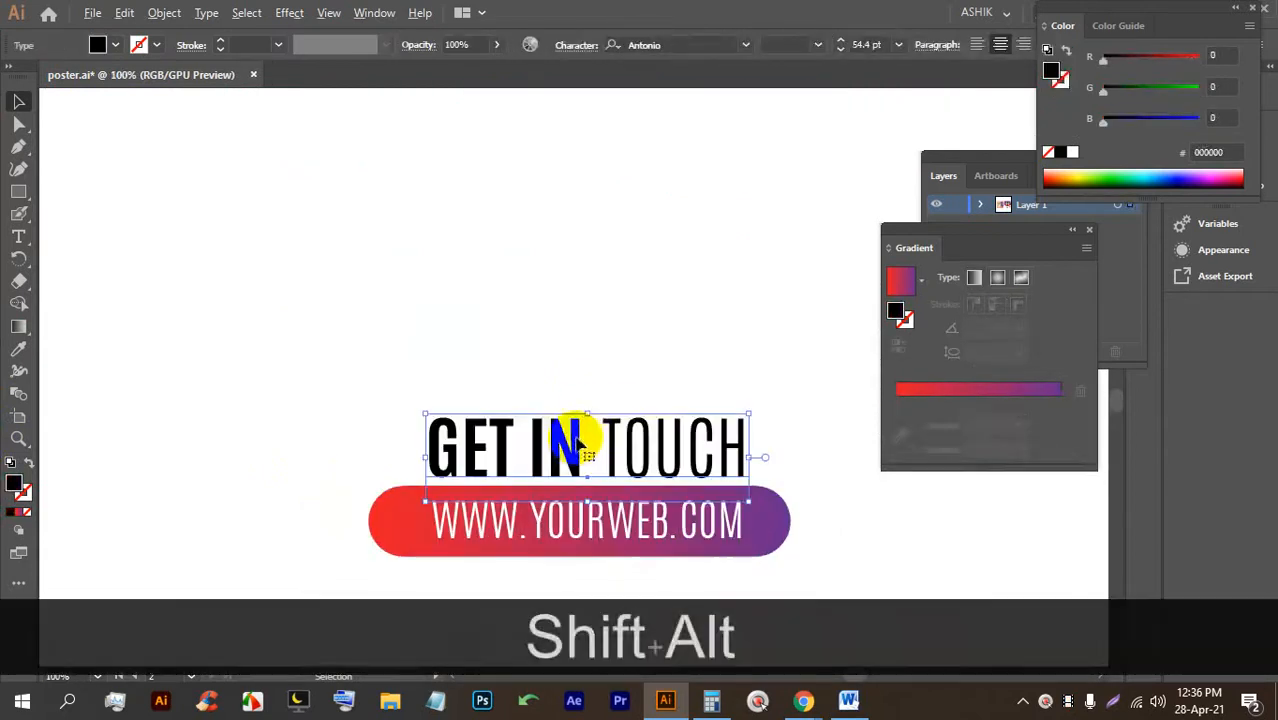
mouse_move(585, 414)
mouse_down()
mouse_move(559, 456)
mouse_move(580, 436)
mouse_up()
click(652, 588)
drag(652, 588, 534, 430)
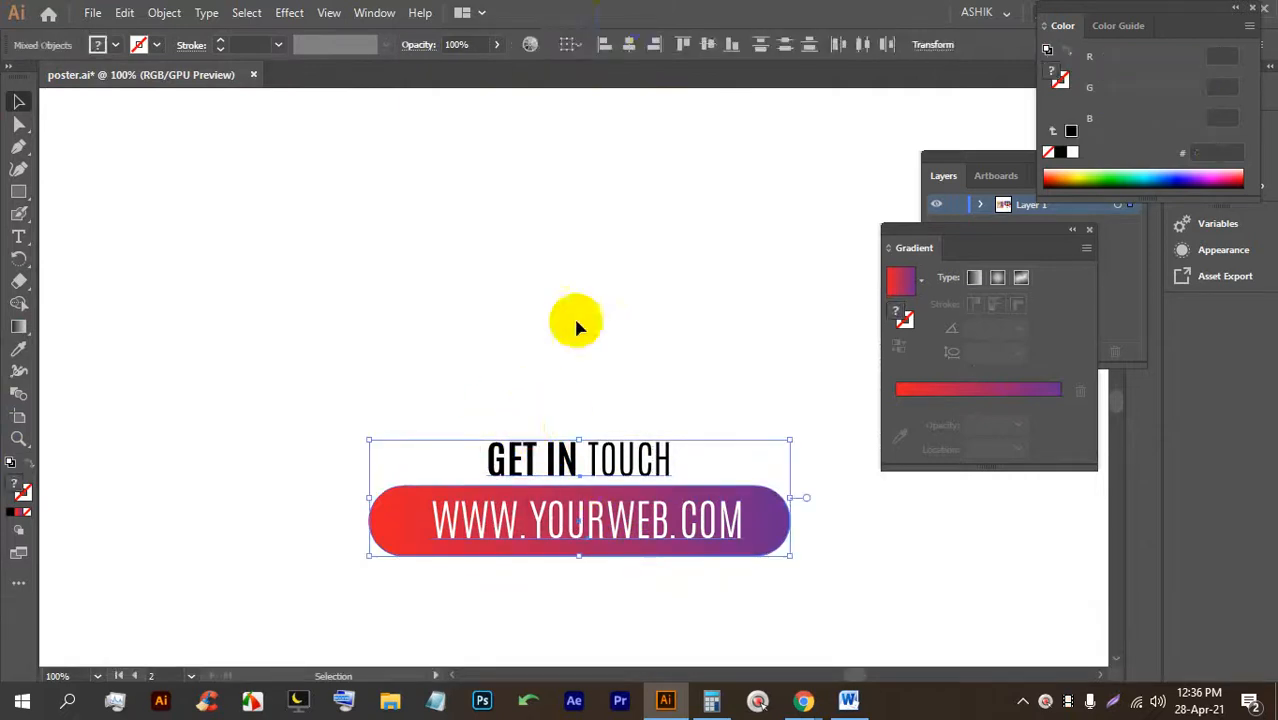
click(590, 290)
Save the poster with Ctrl+Alt+S.
scroll(562, 374, down, 2)
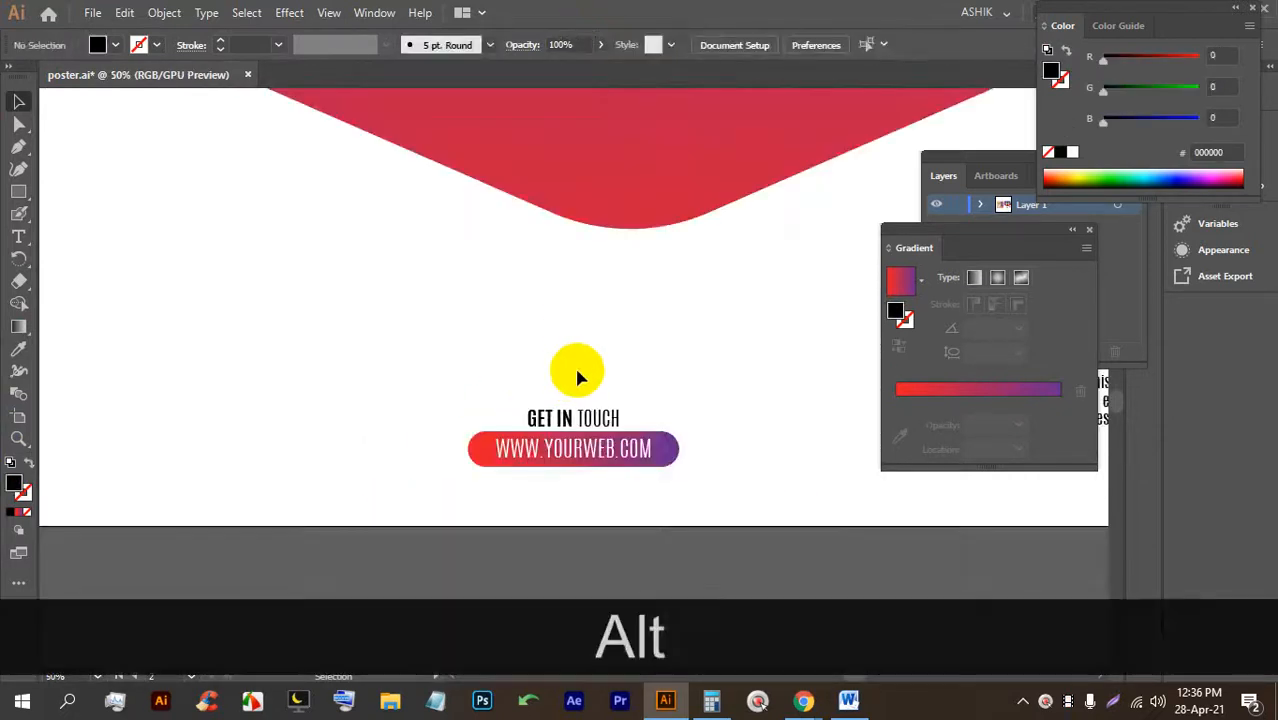
key(ctrl+alt+s)
scroll(600, 370, down, 2)
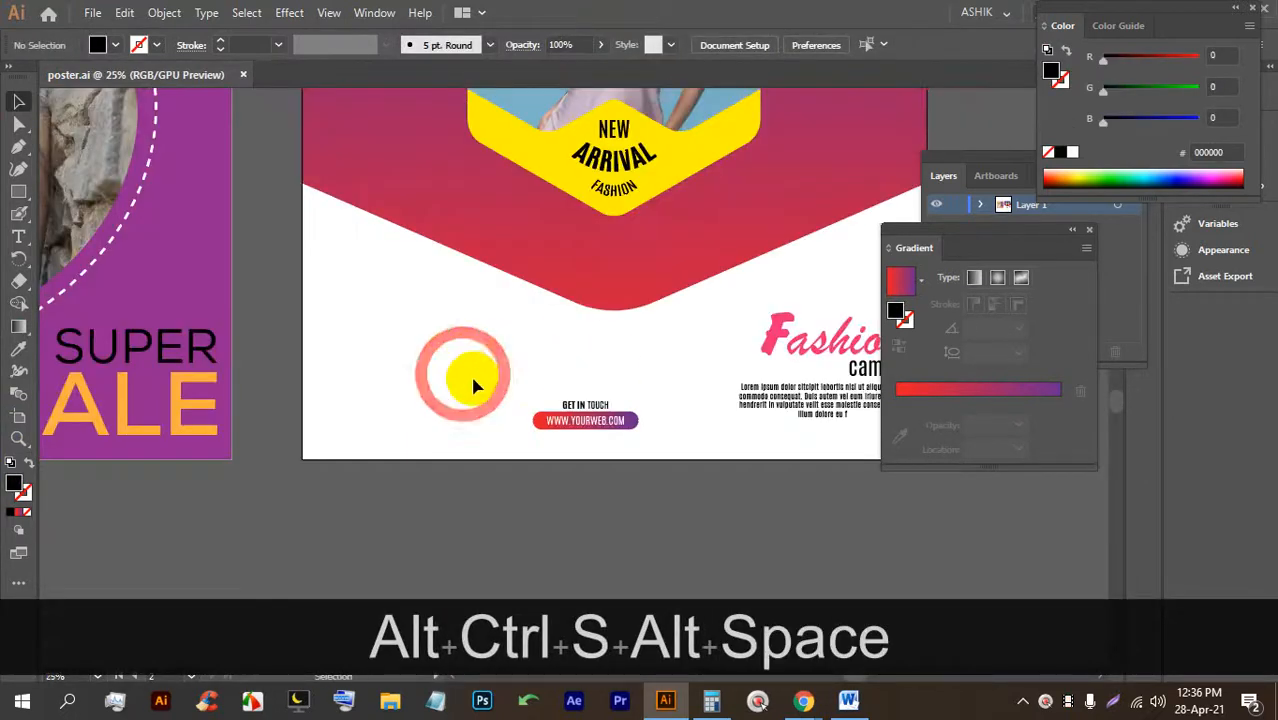
mouse_move(576, 414)
mouse_down()
mouse_move(562, 398)
mouse_move(571, 366)
mouse_move(592, 424)
mouse_up()
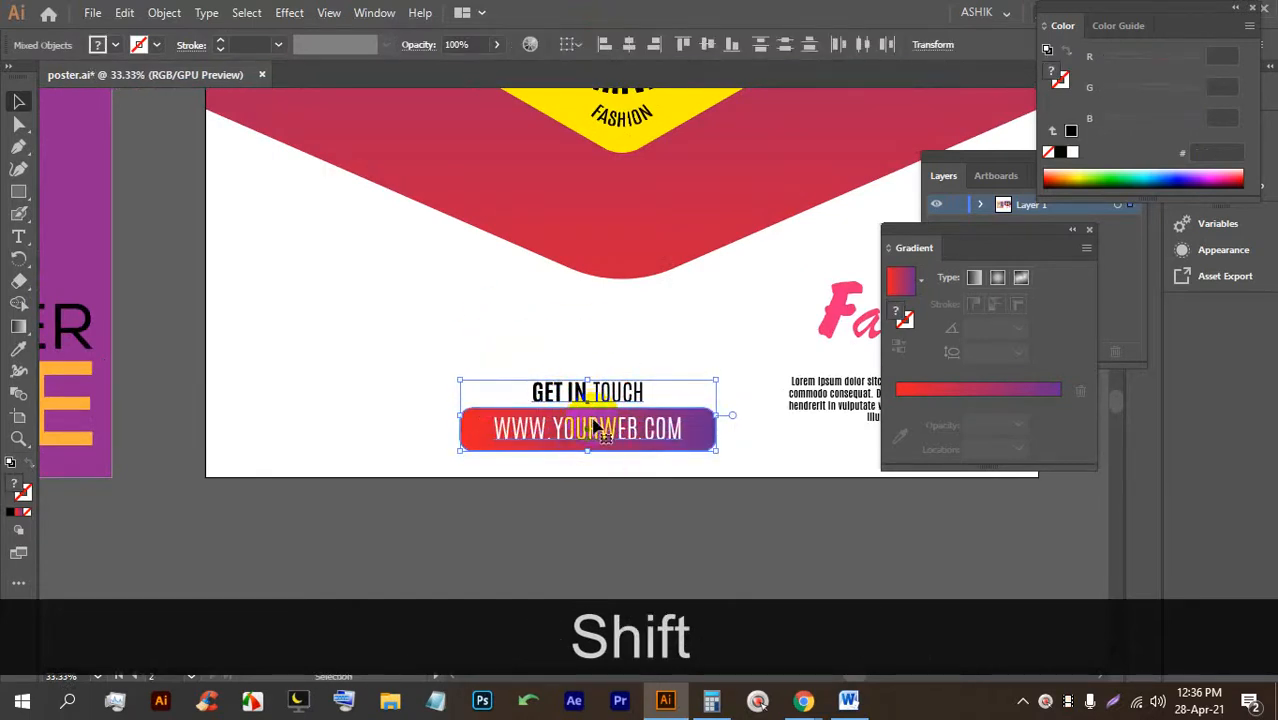
click(565, 490)
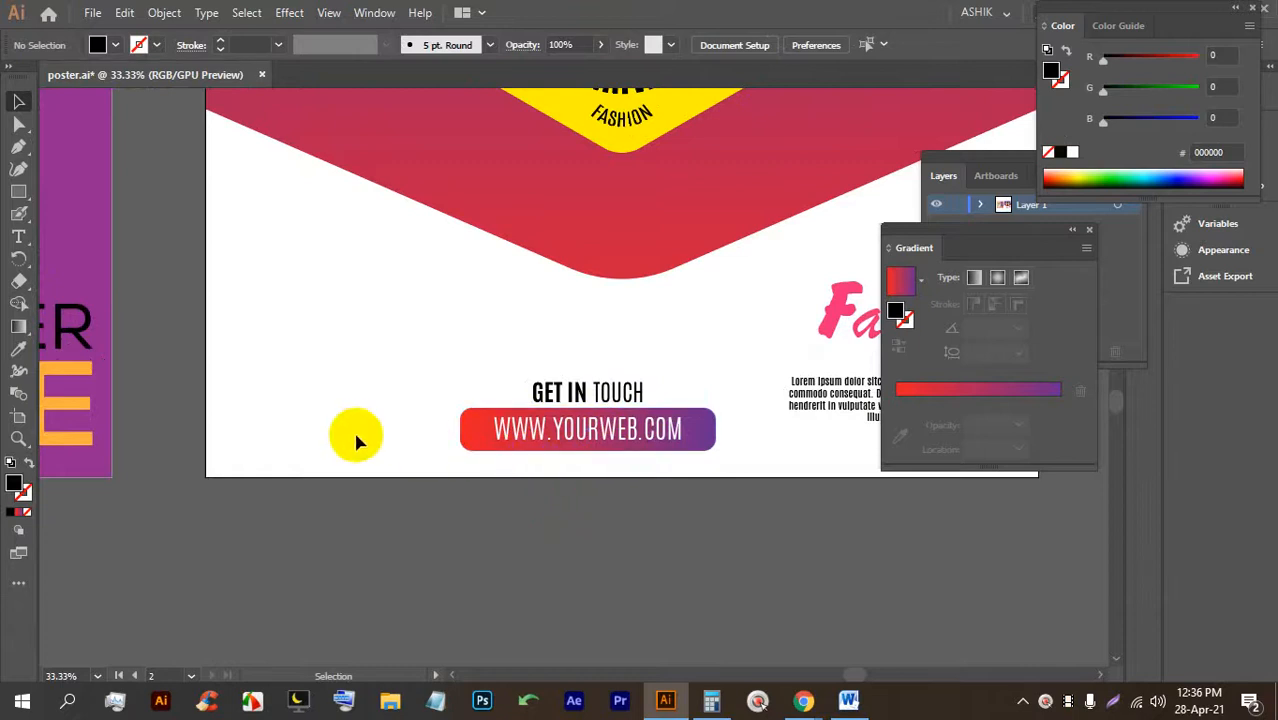
scroll(236, 306, up, 1)
alt+scroll(260, 285, up, 1)
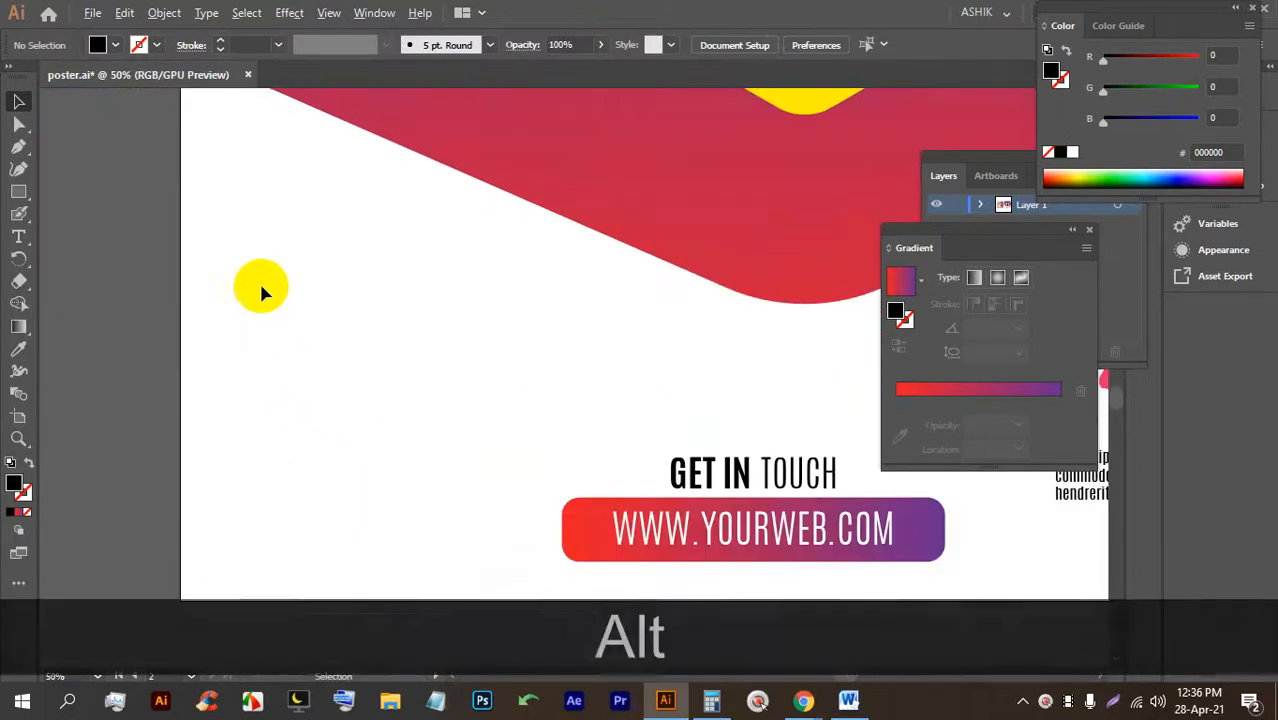
click(22, 235)
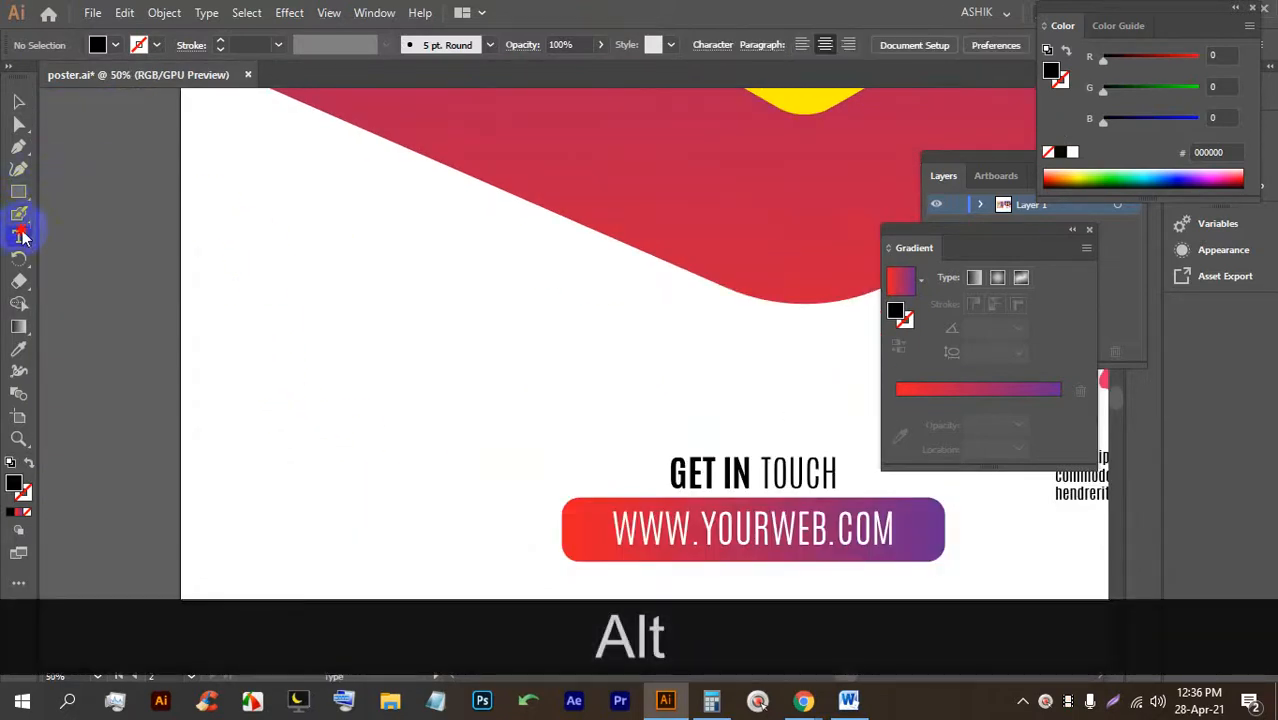
Place a new text object in the upper-left white area and enlarge it.
click(233, 240)
click(18, 101)
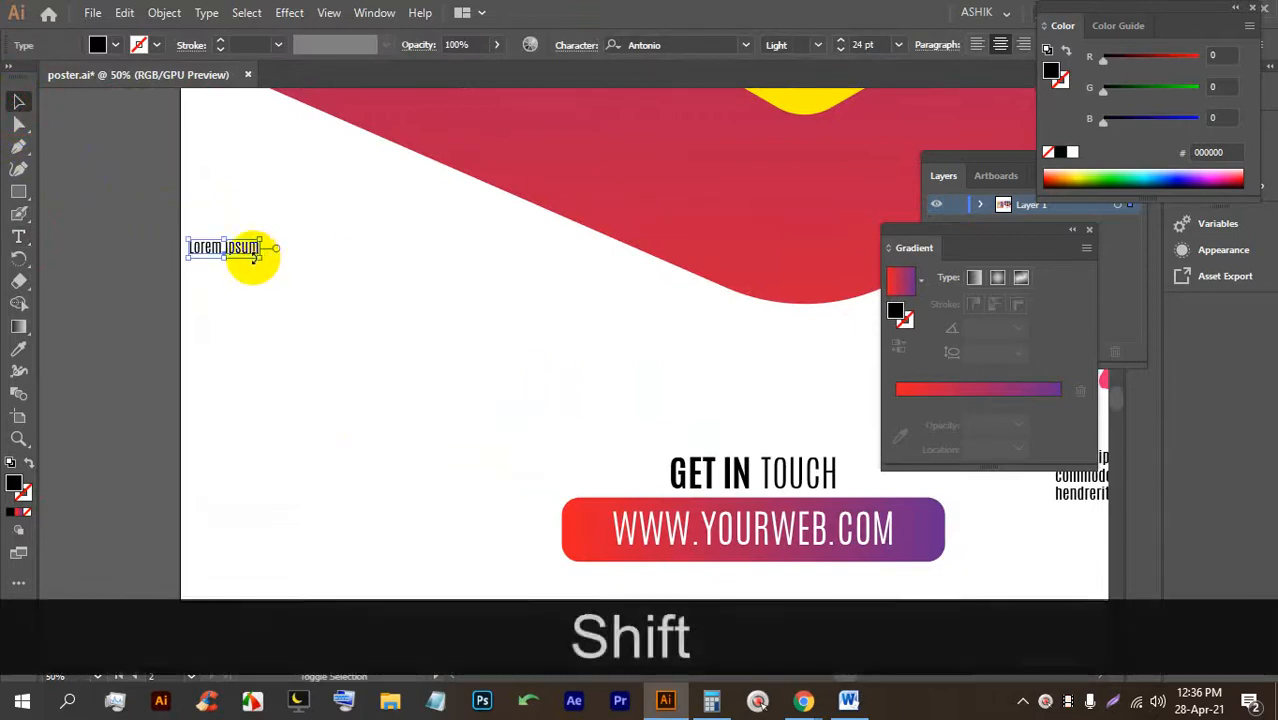
drag(262, 258, 344, 275)
drag(312, 264, 308, 280)
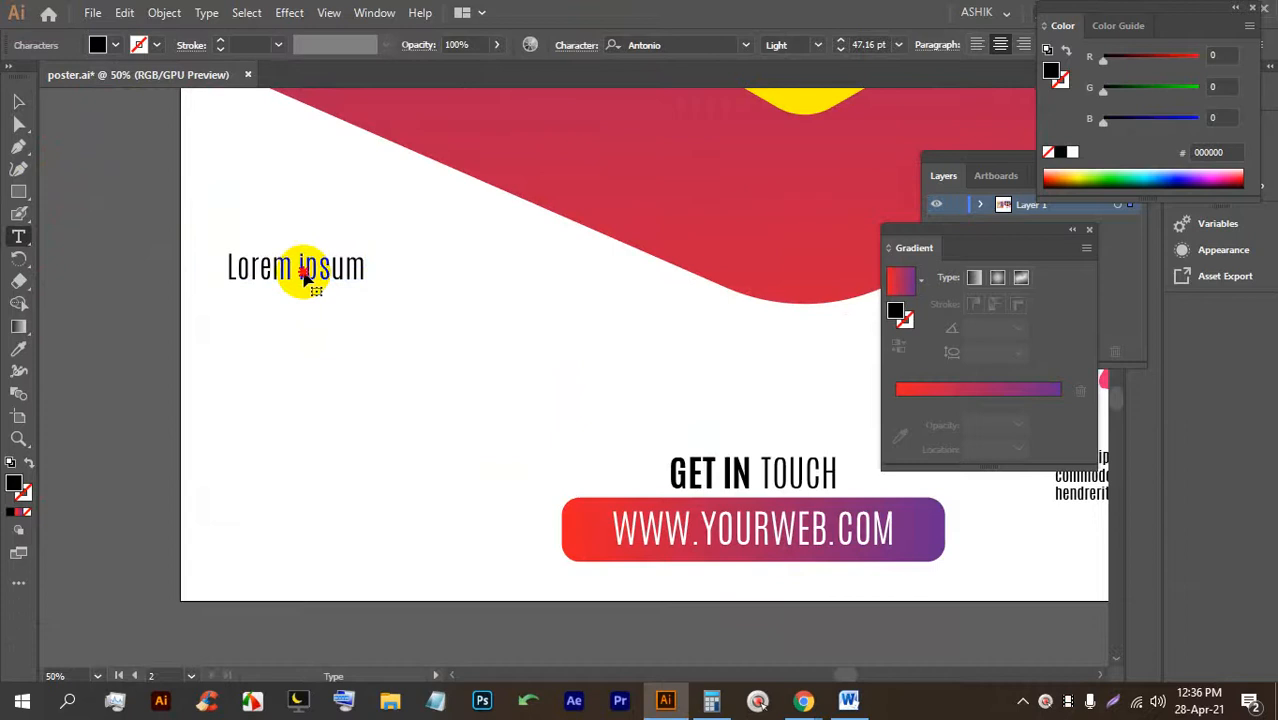
Replace the placeholder with 'up to' and shift it left below the red band.
triple_click(305, 278)
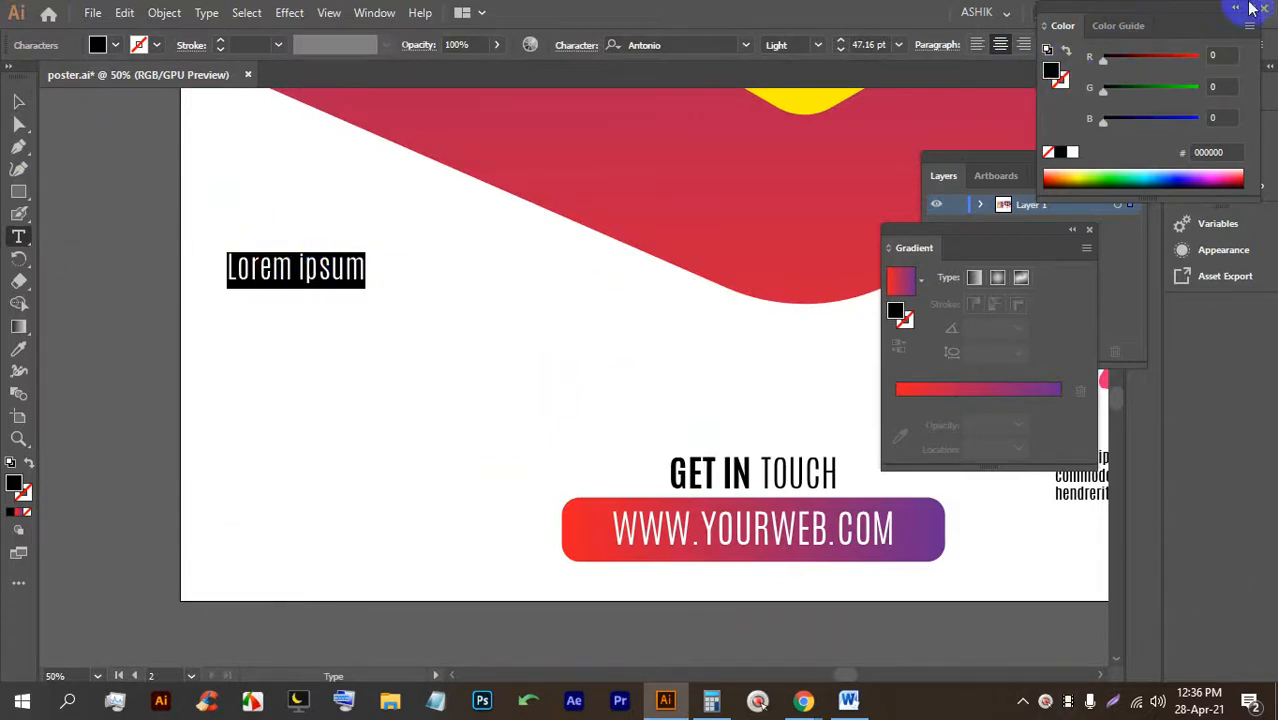
key(Caps_Lock)
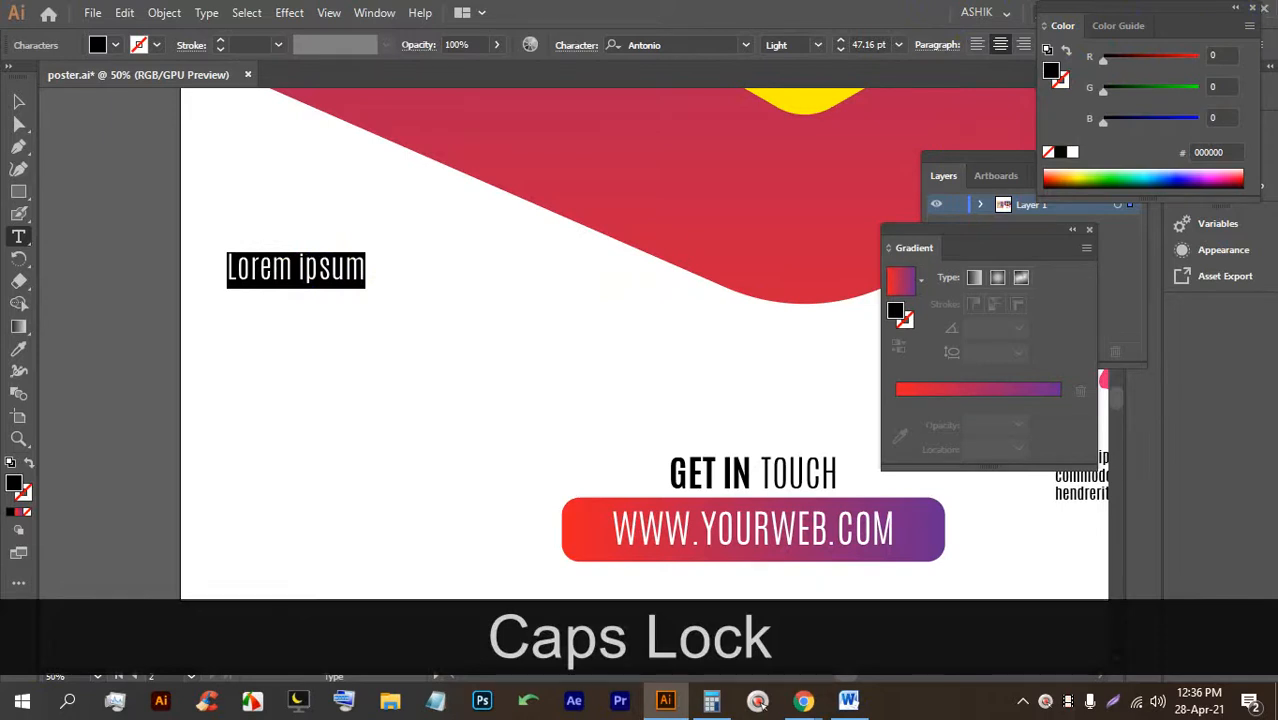
text(up to)
key(Return)
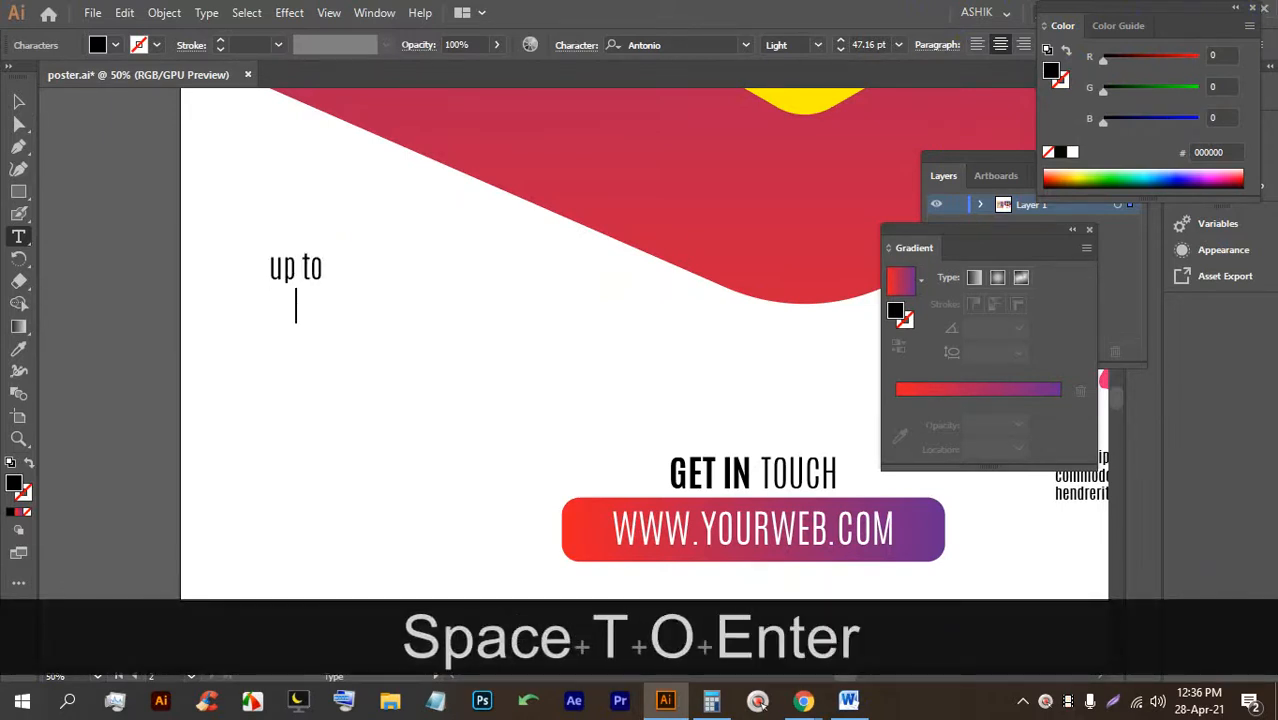
key(BackSpace)
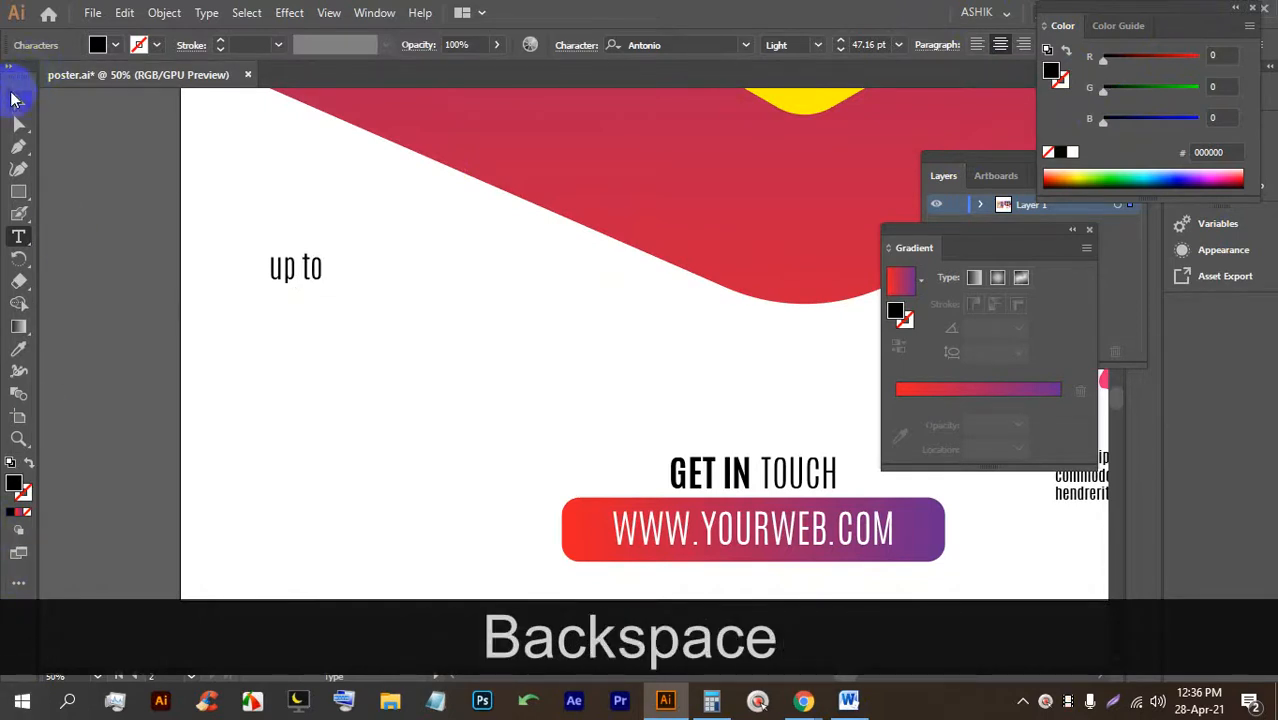
drag(266, 254, 240, 259)
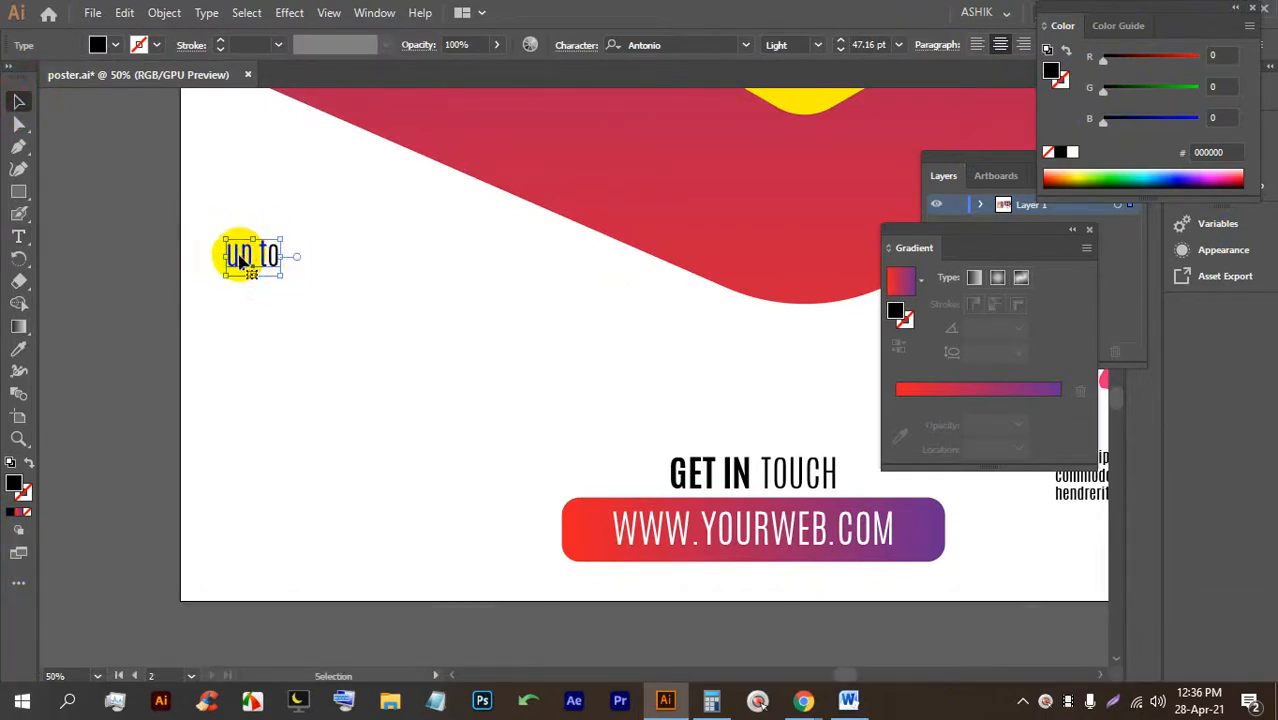
key(alt)
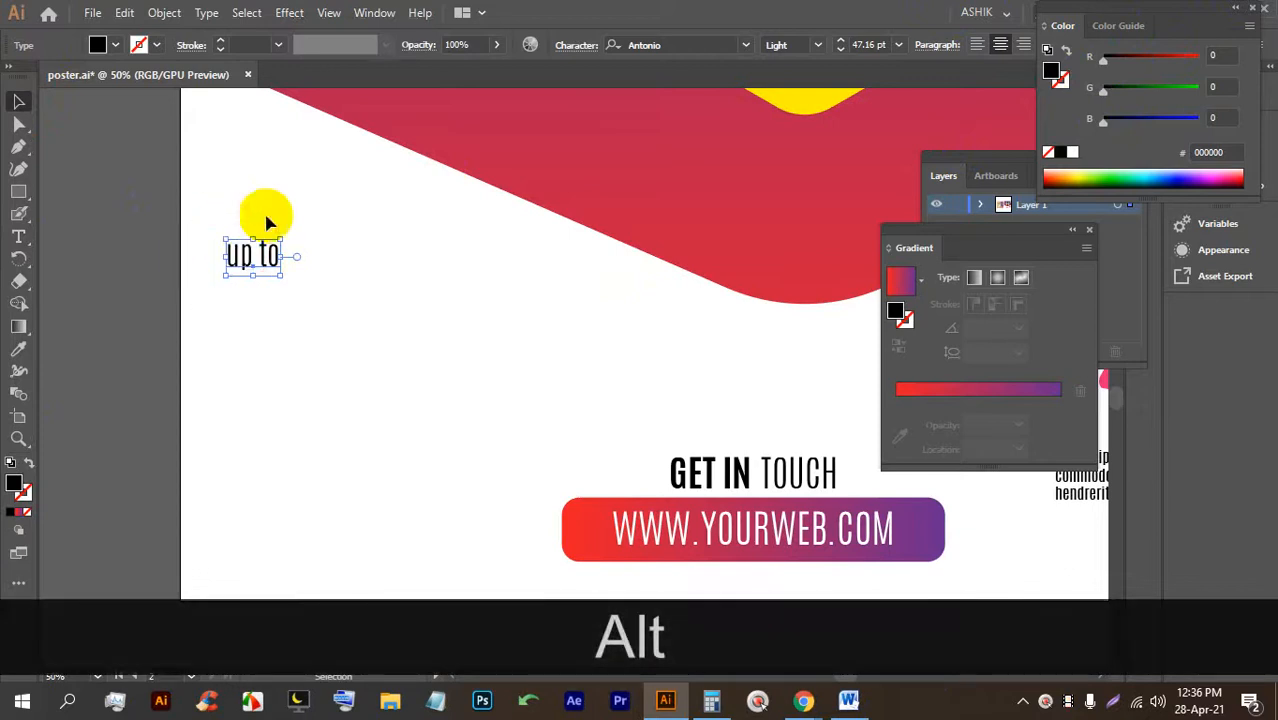
click(746, 44)
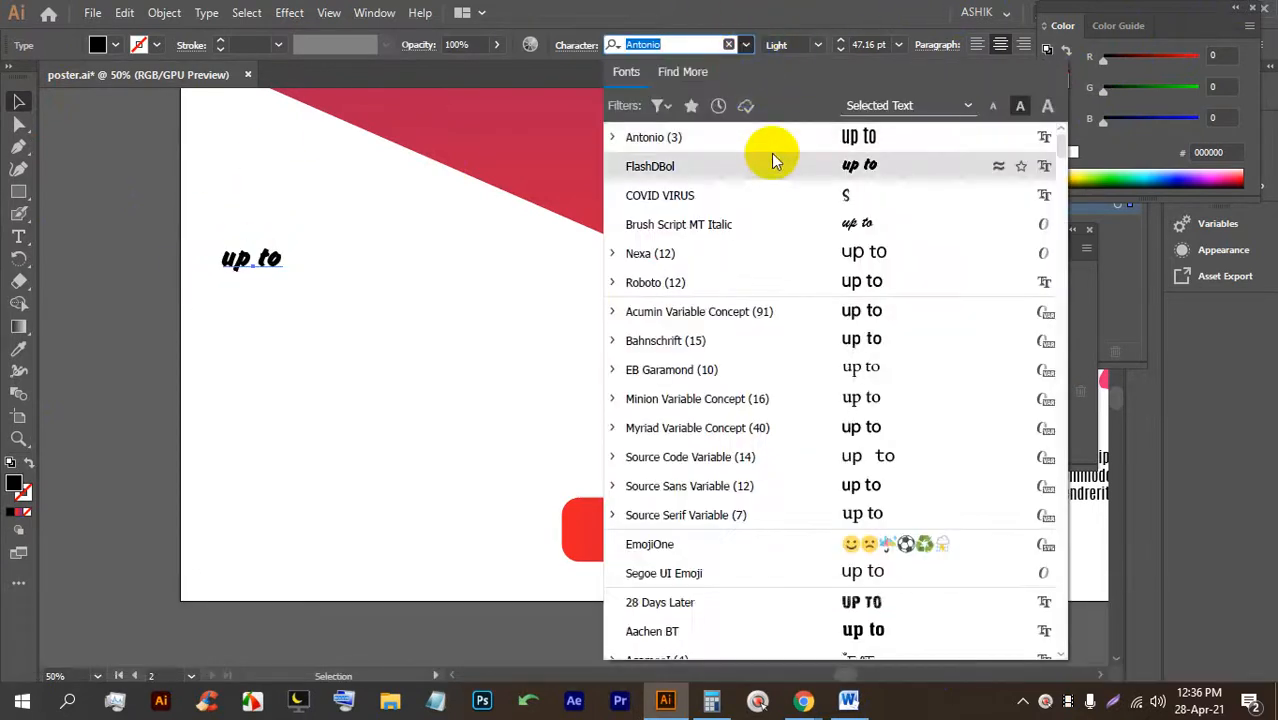
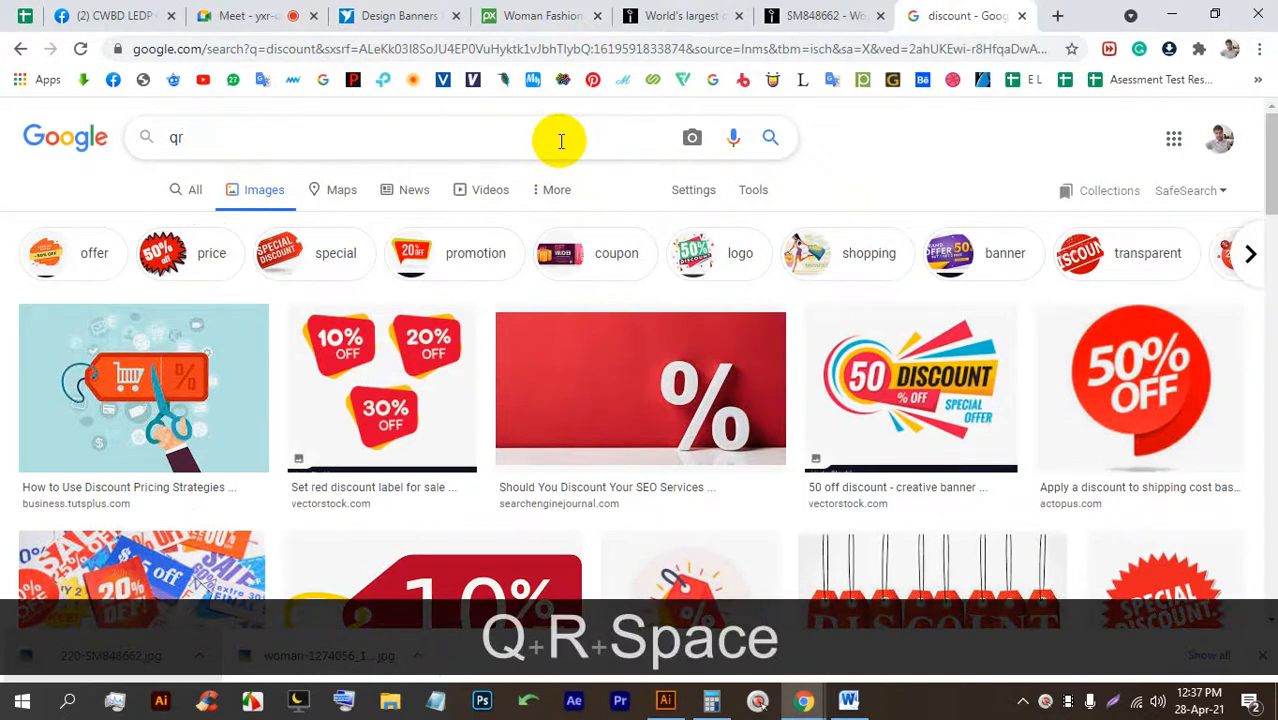
Search Google Images for 'qr code', save the Wikipedia QR image to Downloads, and bring it into Illustrator.
key(Return)
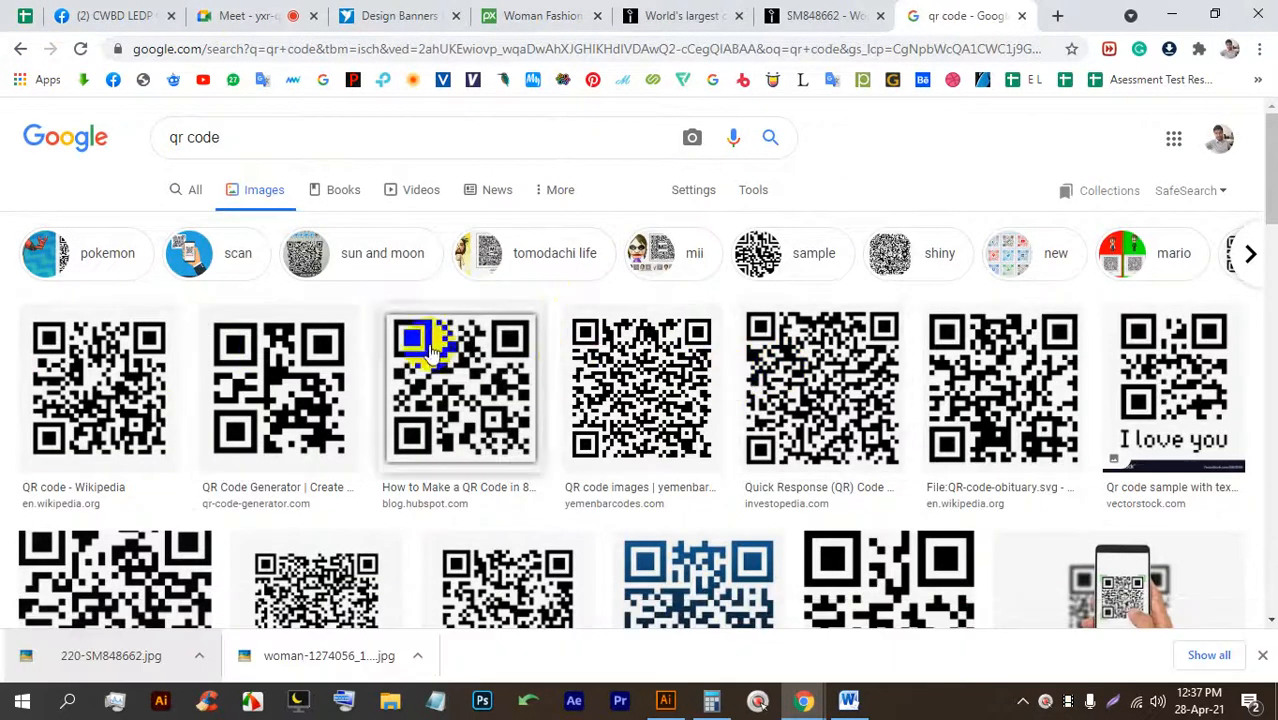
click(50, 380)
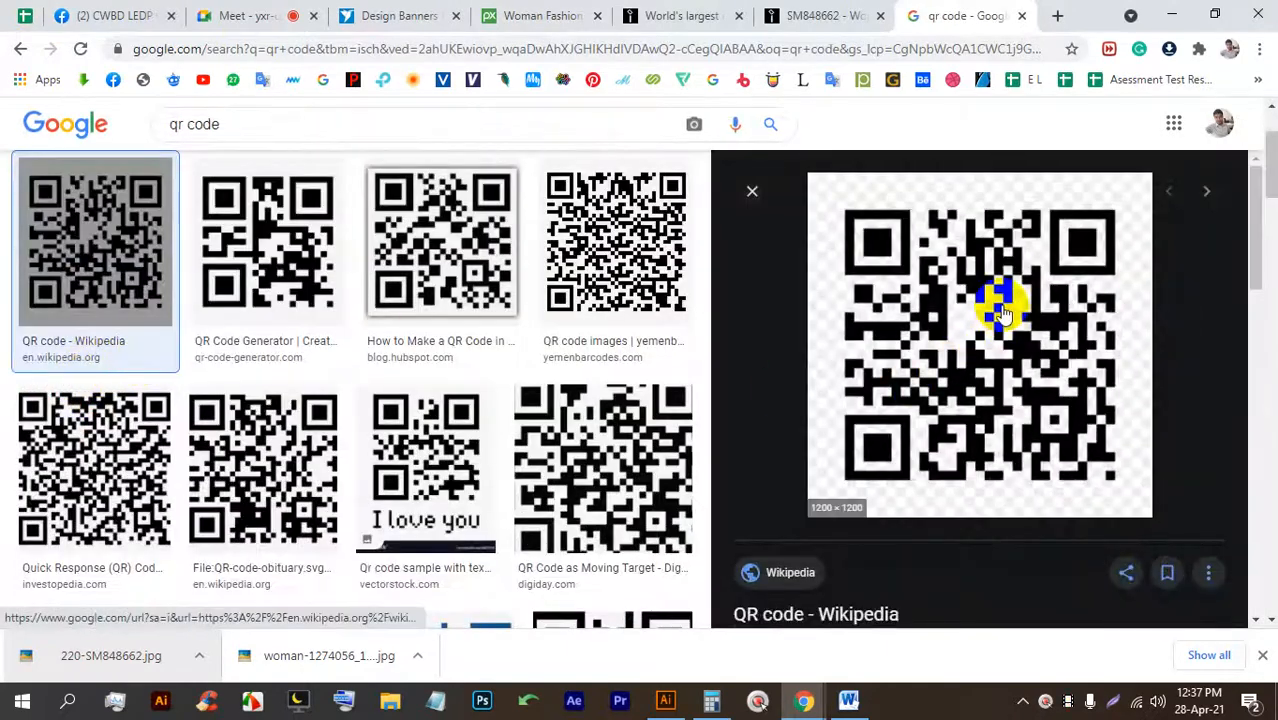
right_click(910, 281)
click(952, 481)
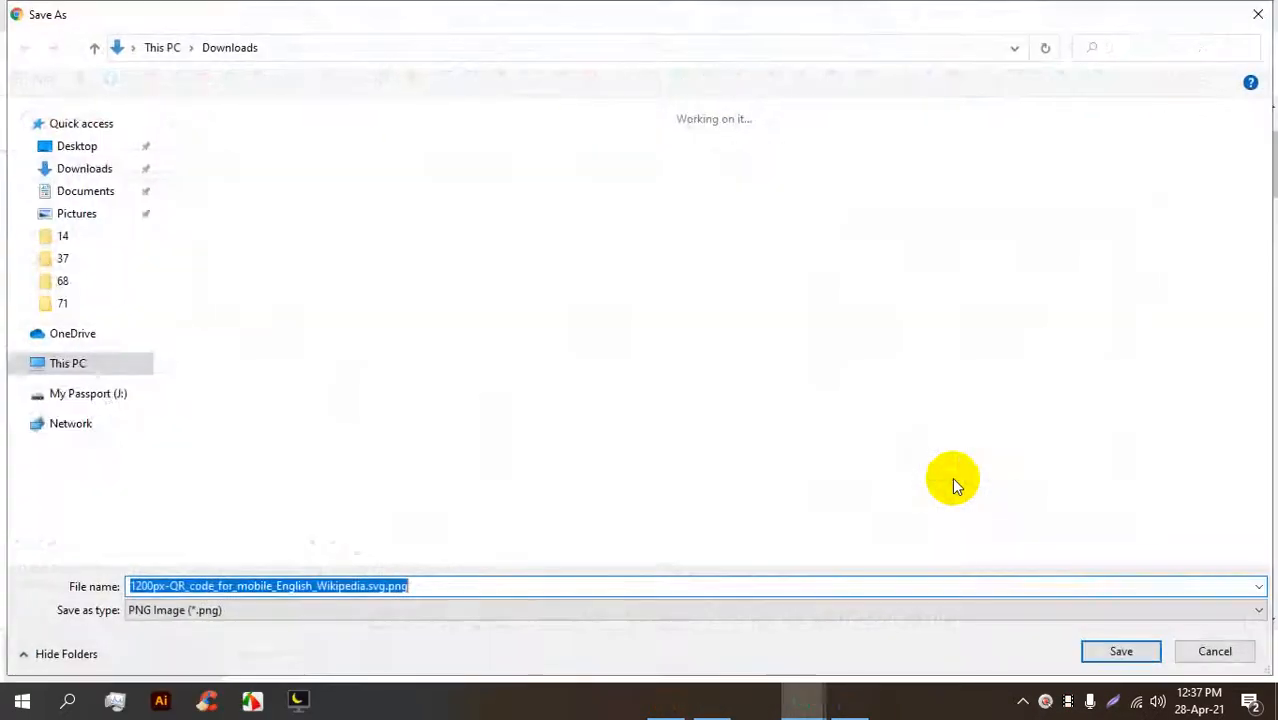
key(Return)
drag(43, 641, 460, 404)
Scale the QR code down proportionally and position it below the 'discount' text.
drag(461, 154, 399, 481)
drag(416, 530, 335, 388)
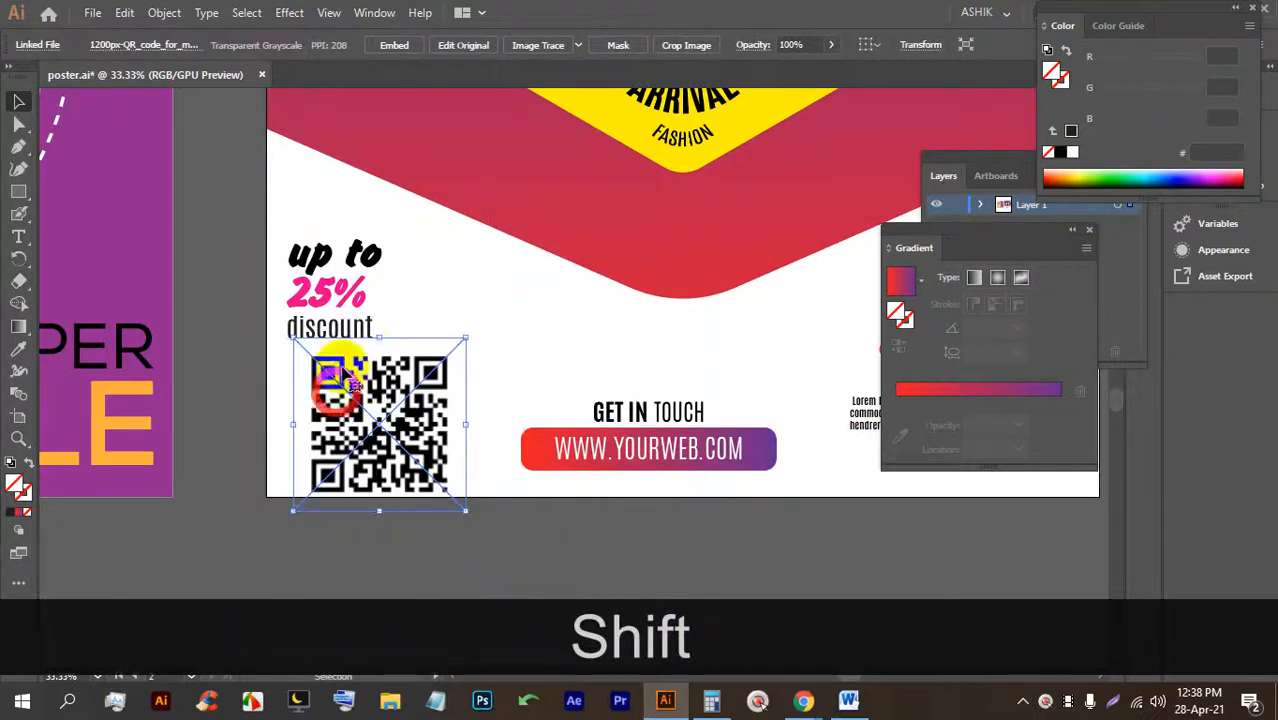
drag(376, 338, 380, 428)
drag(382, 479, 422, 470)
mouse_move(350, 432)
mouse_down()
mouse_move(330, 422)
mouse_move(338, 433)
mouse_up()
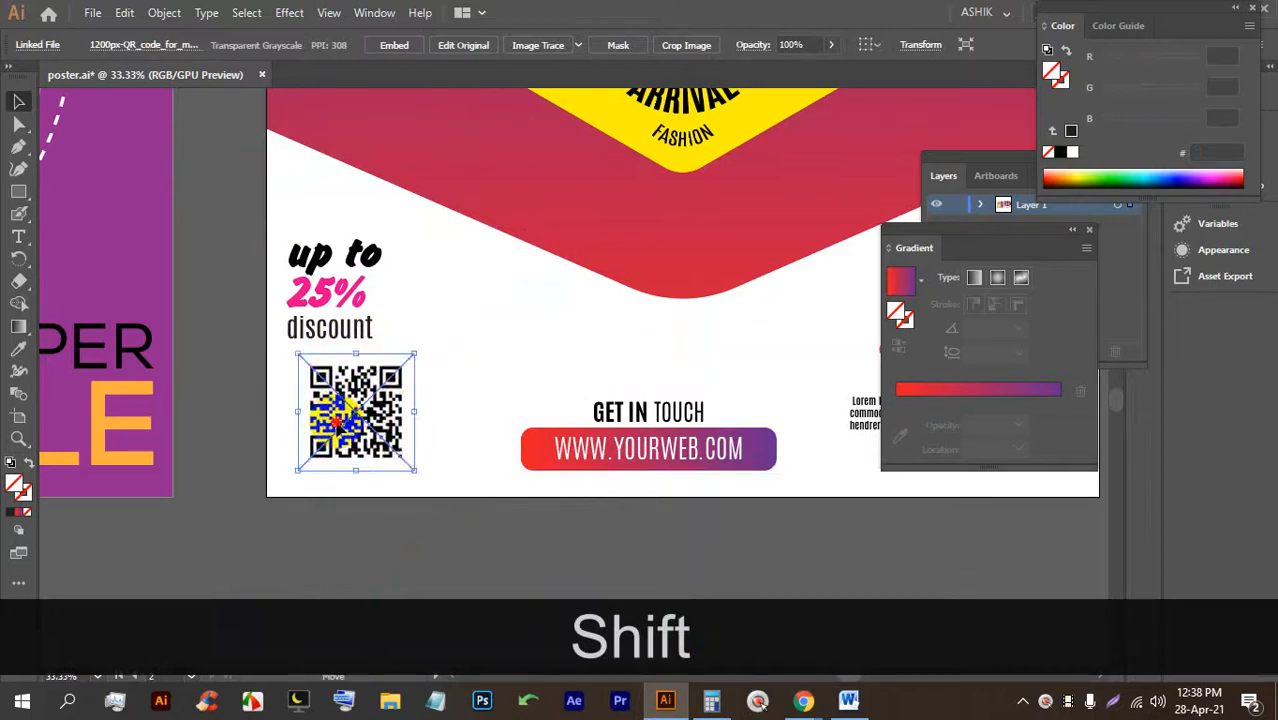
Embed the QR image in the document and bring the whole poster into view.
click(388, 45)
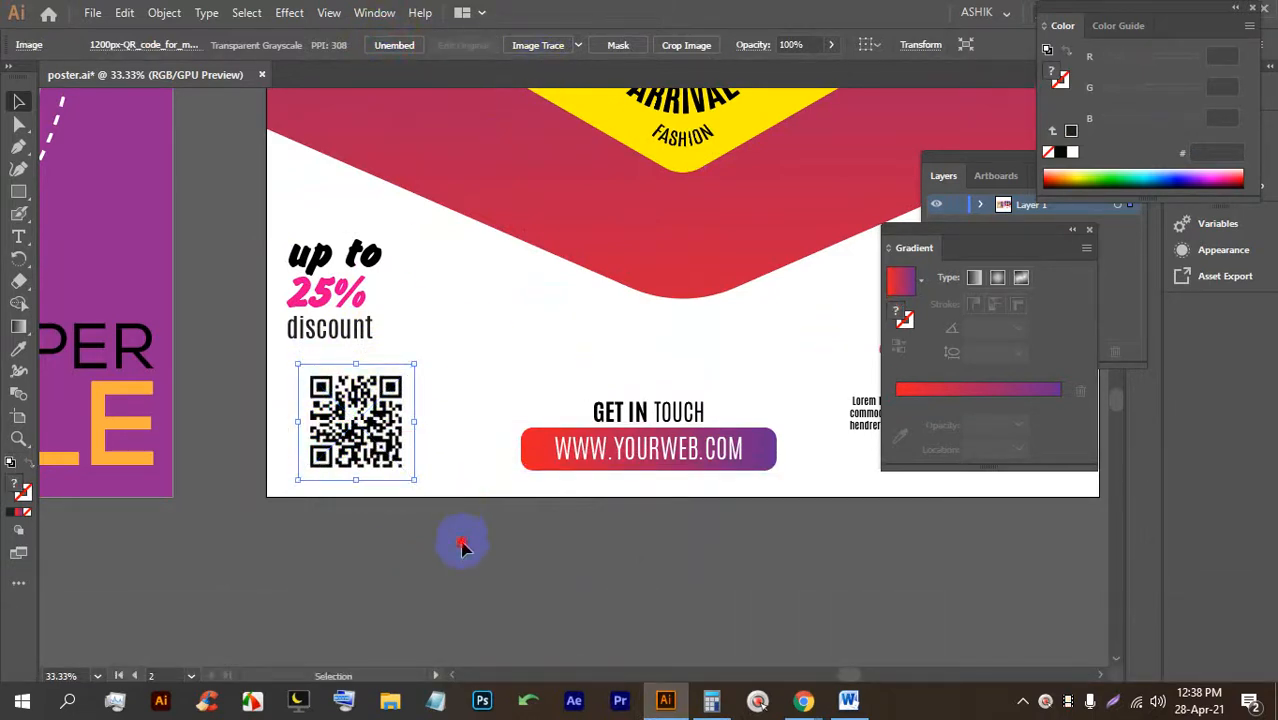
click(463, 546)
scroll(266, 478, down, 2)
drag(547, 463, 507, 506)
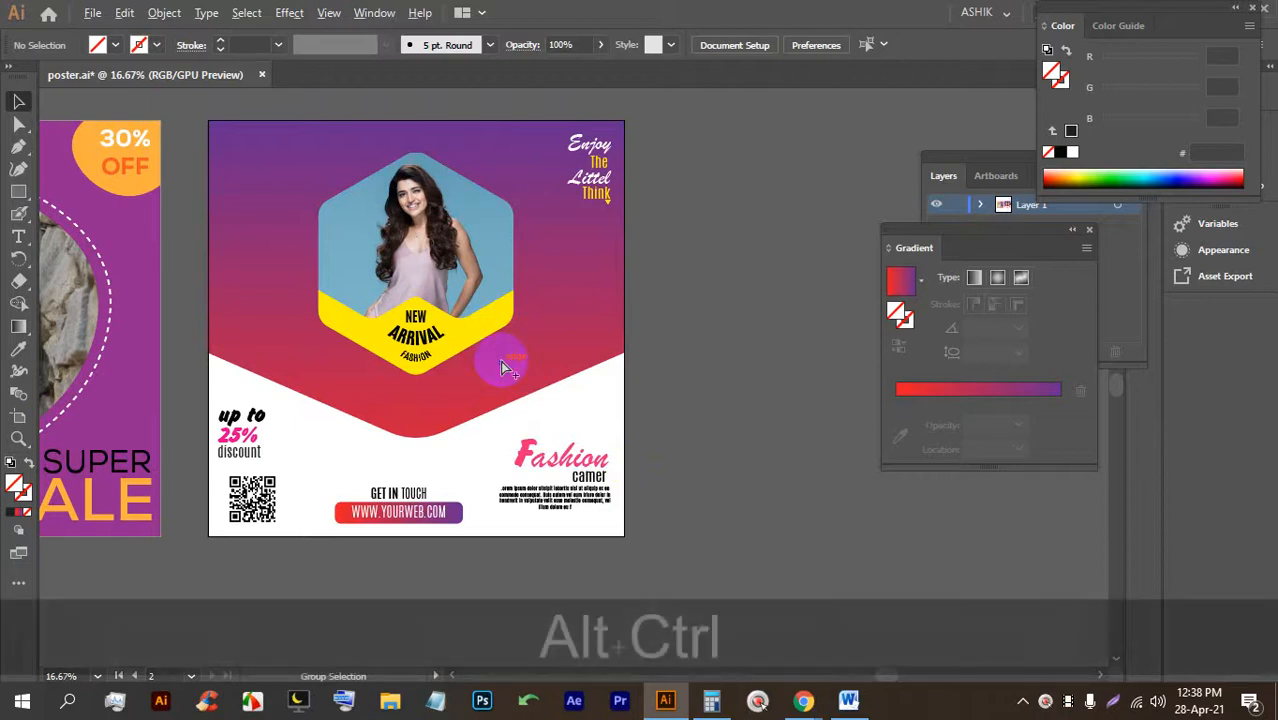
Unlock all objects and lock only the gradient background.
key(ctrl+alt+2)
click(580, 322)
key(ctrl+2)
Shrink the hexagon photo group slightly around its centre.
click(373, 255)
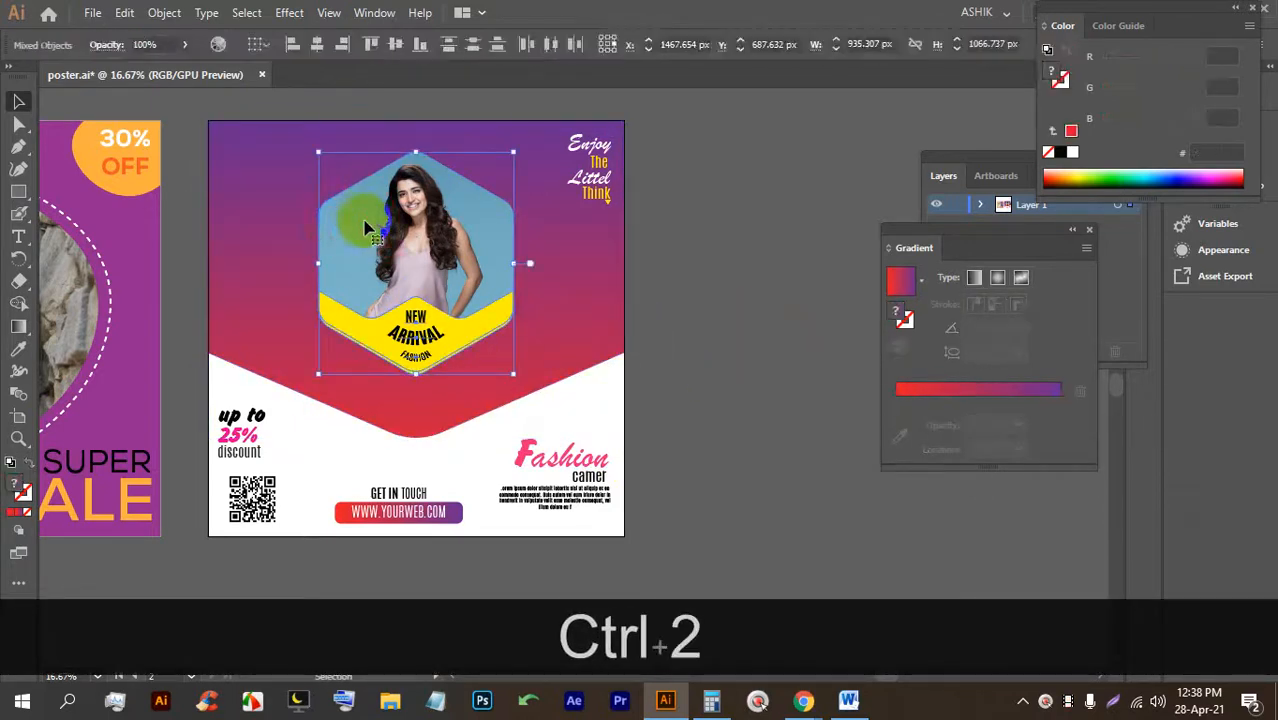
mouse_move(416, 371)
mouse_down()
mouse_move(427, 396)
mouse_move(430, 372)
mouse_up()
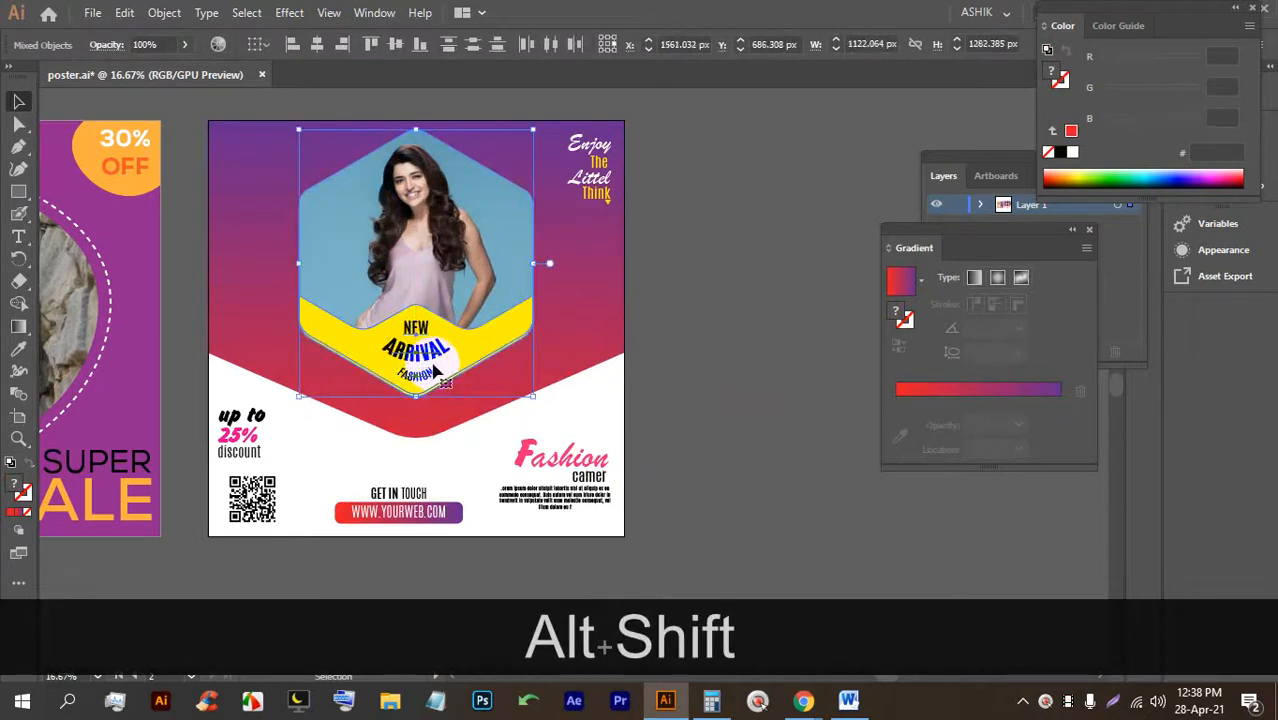
drag(416, 129, 416, 176)
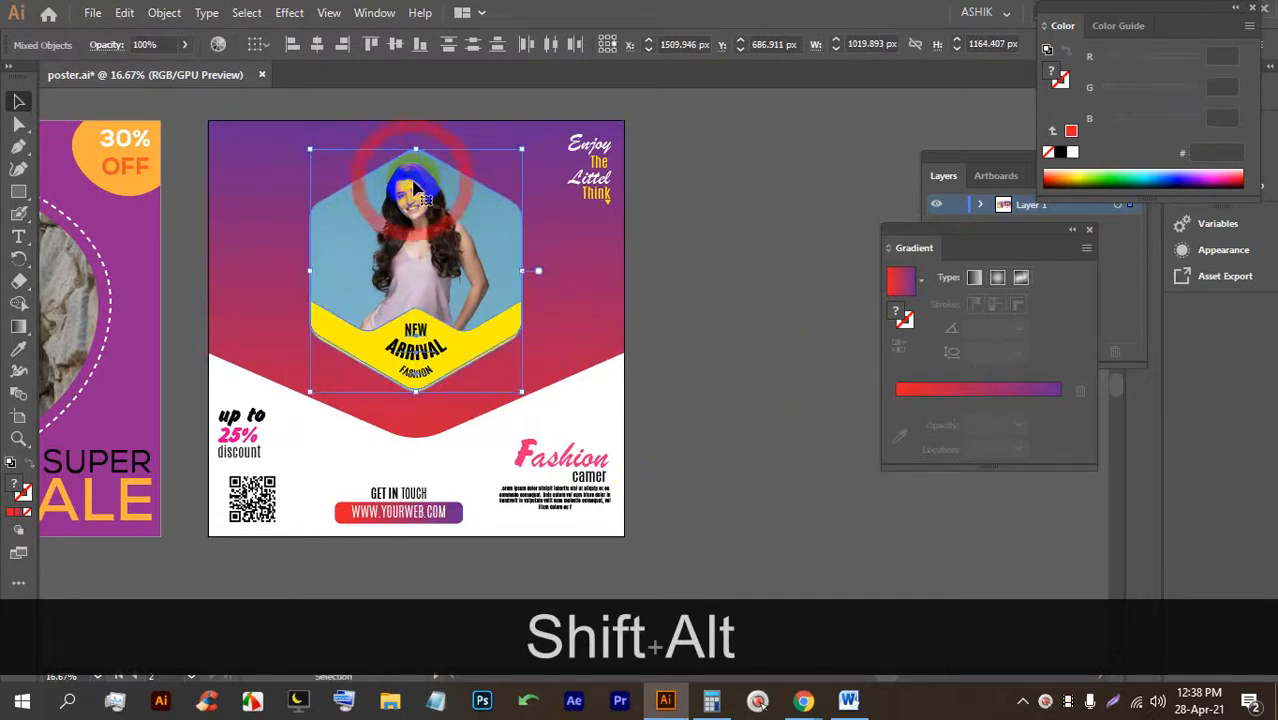
click(736, 342)
scroll(528, 305, down, 1)
scroll(542, 305, up, 1)
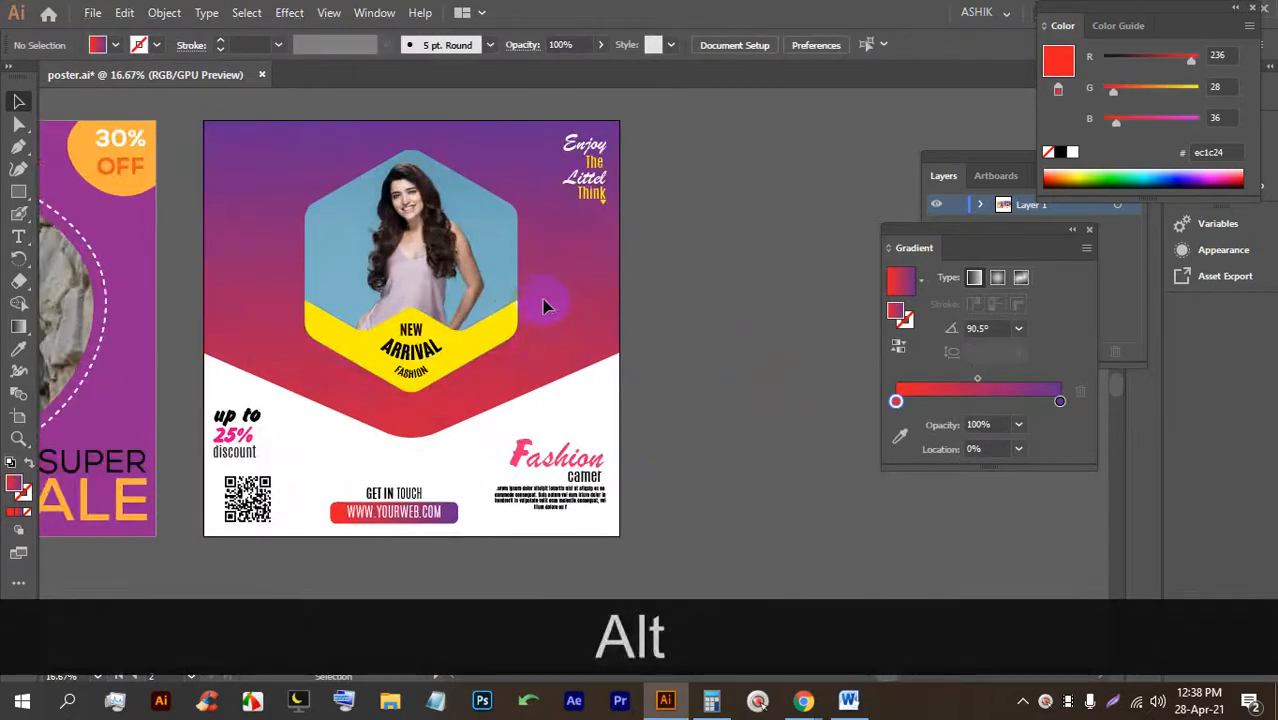
Unlock everything and draw a rectangle covering the whole artboard.
key(ctrl+alt+2)
click(18, 190)
drag(203, 120, 618, 535)
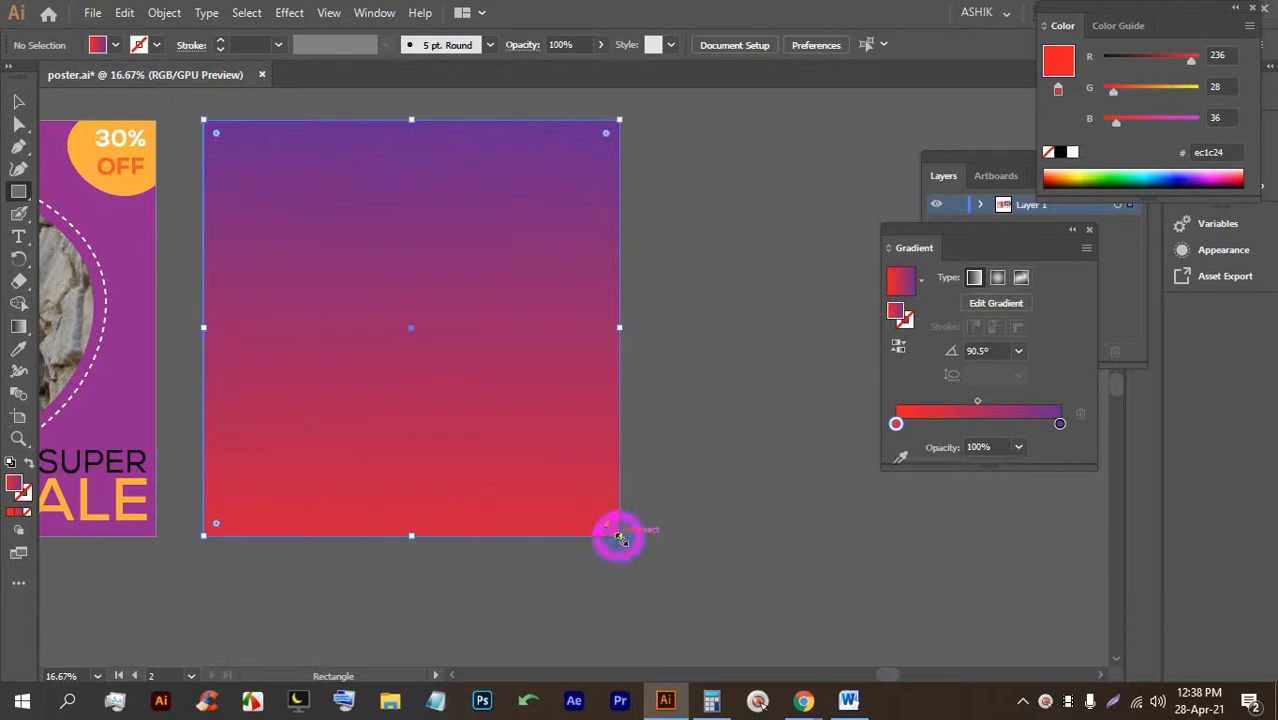
click(18, 103)
click(696, 277)
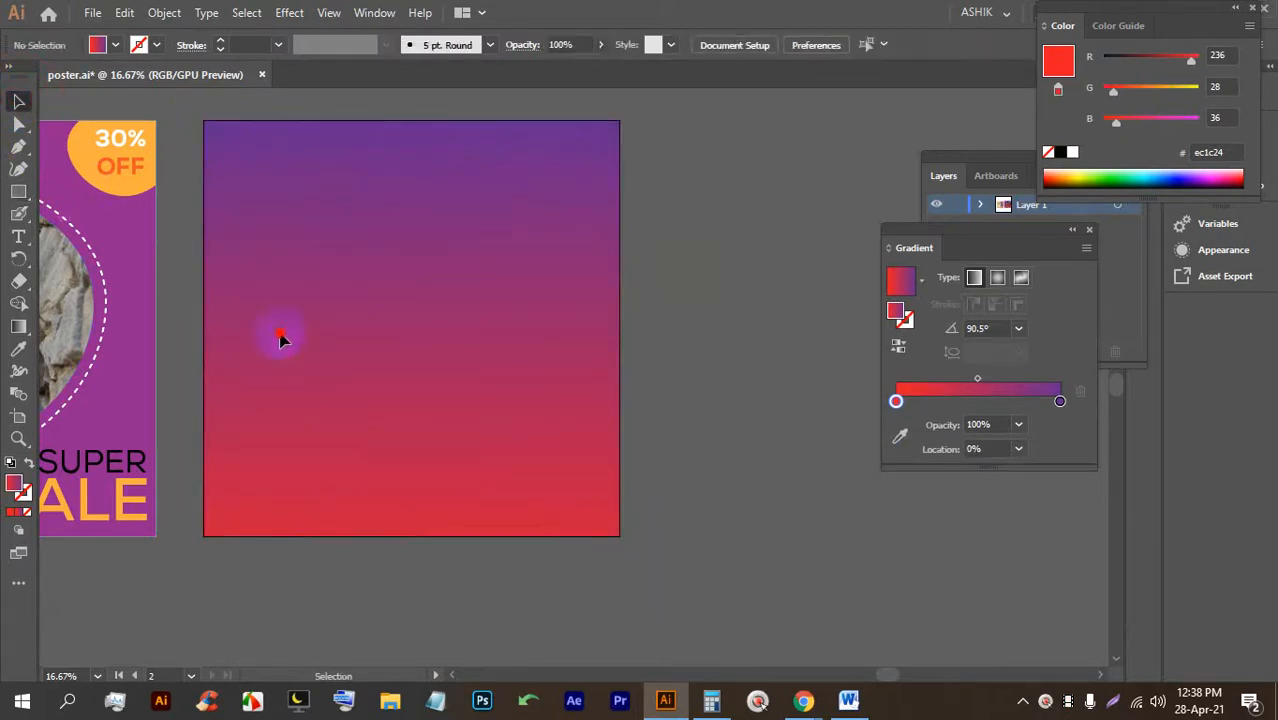
Clip all the artwork to the artboard rectangle with Ctrl+7 and save poster.ai.
key(ctrl+a)
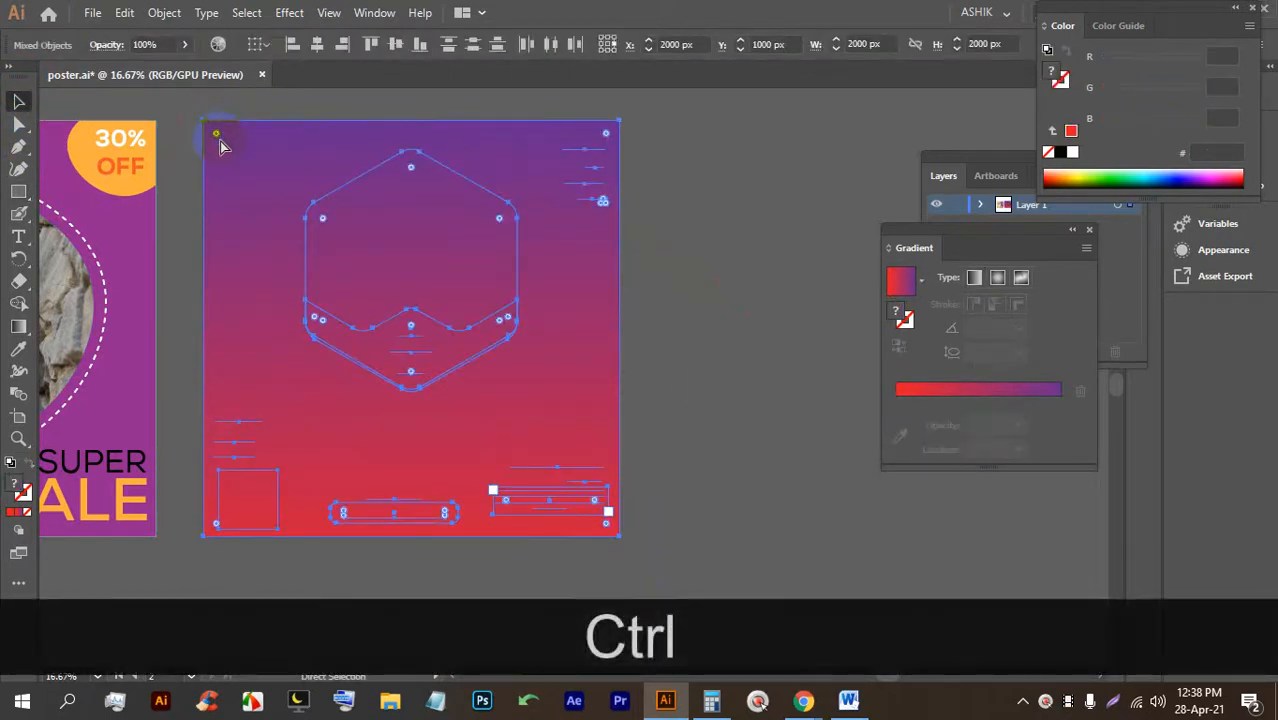
key(ctrl+7)
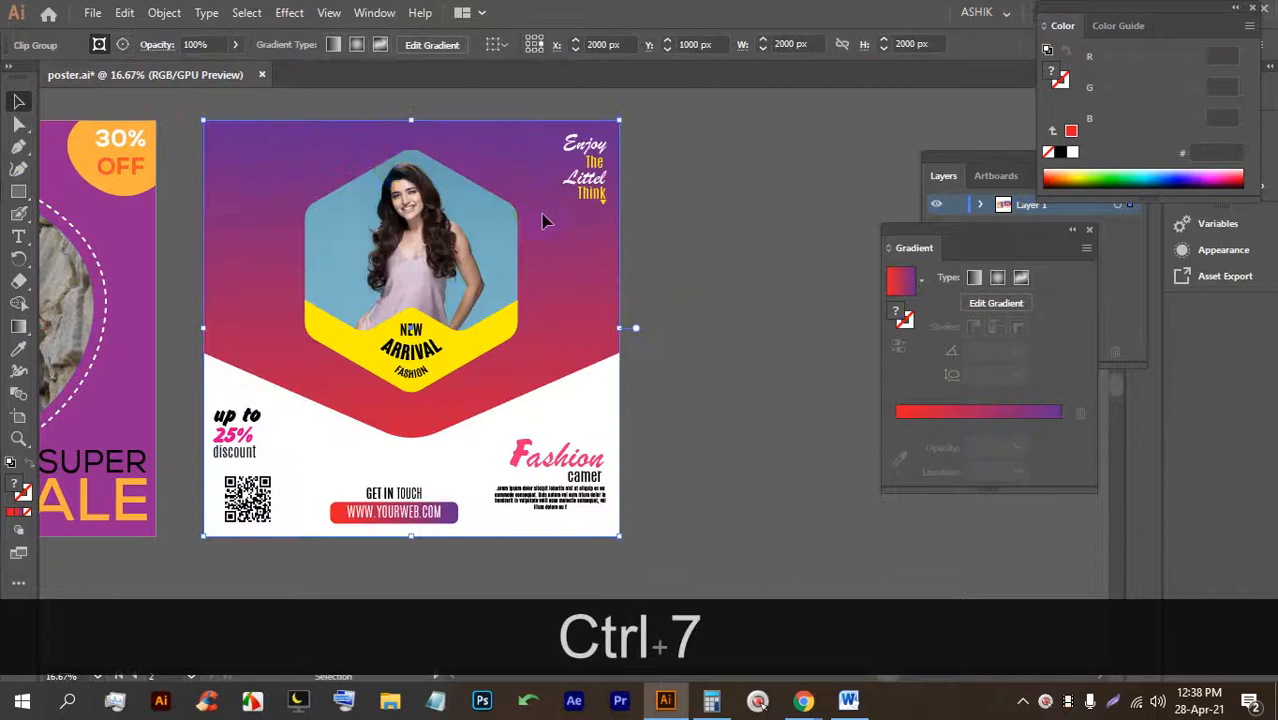
key(ctrl+s)
key(ctrl+s)
key(ctrl+s)
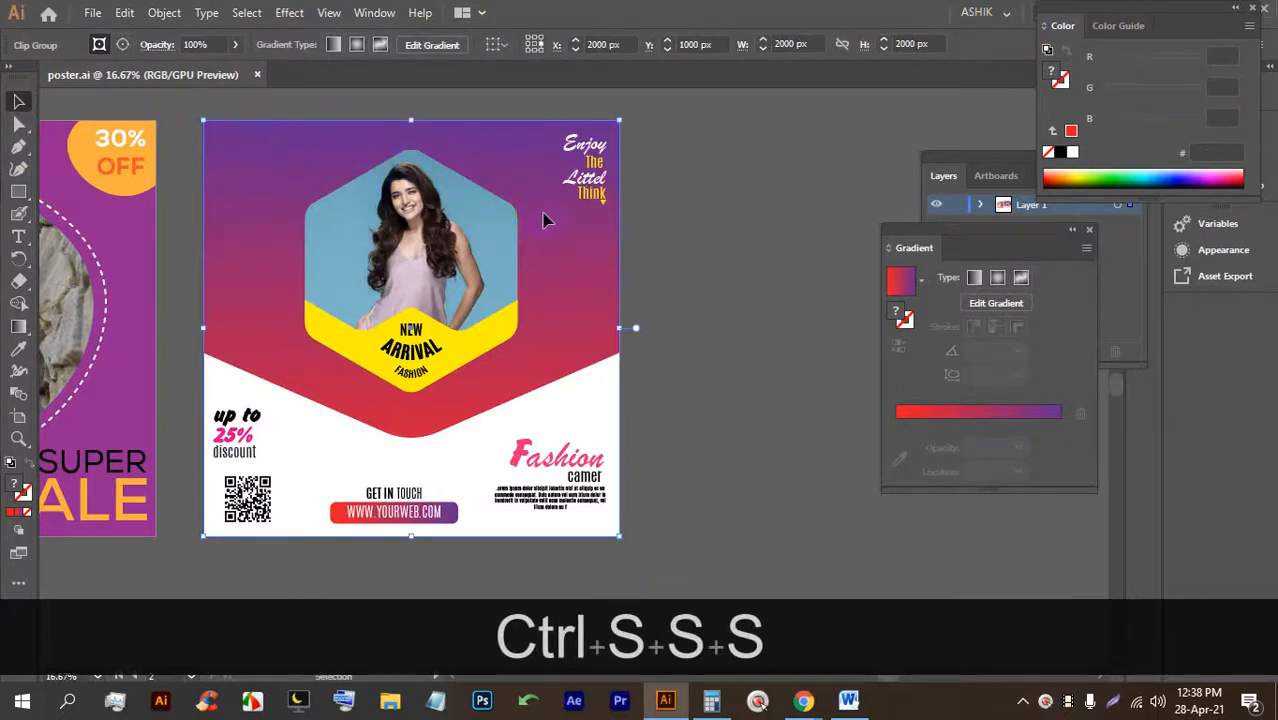
scroll(524, 134, down, 1)
Create a 2000 px square rectangle and centre the poster group on it.
drag(542, 404, 367, 453)
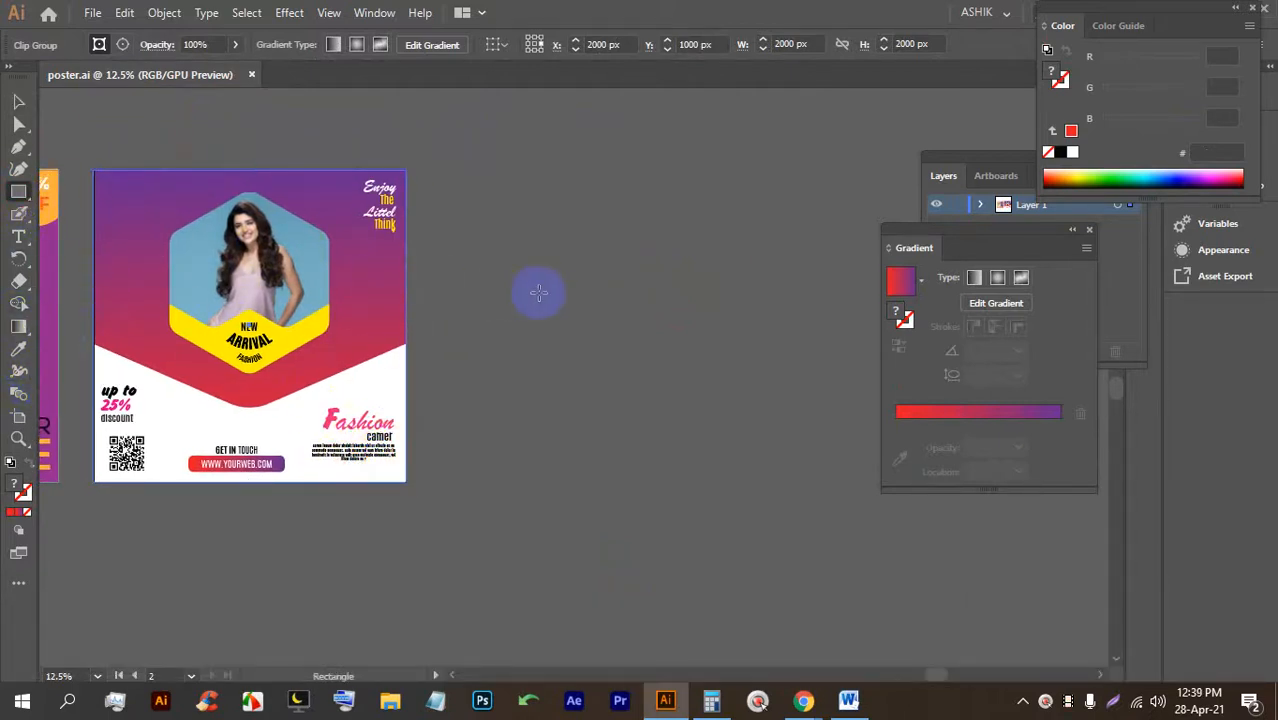
click(538, 292)
click(608, 388)
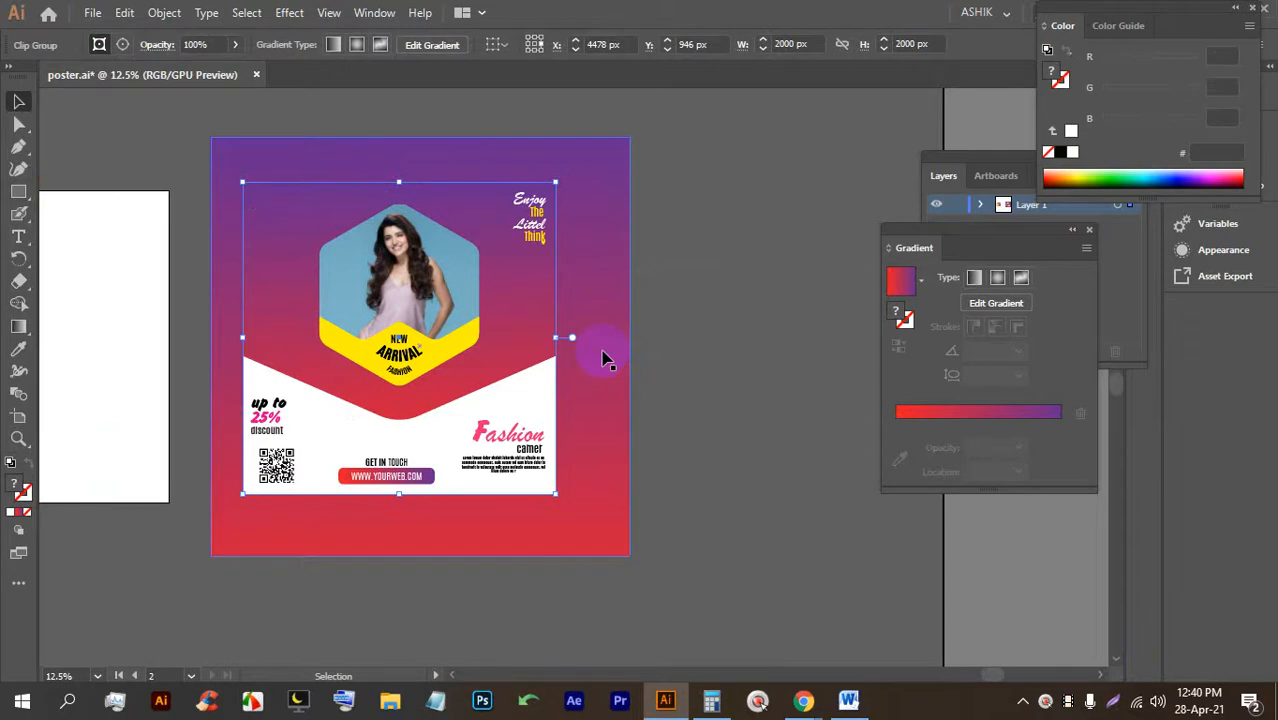
drag(425, 322, 445, 327)
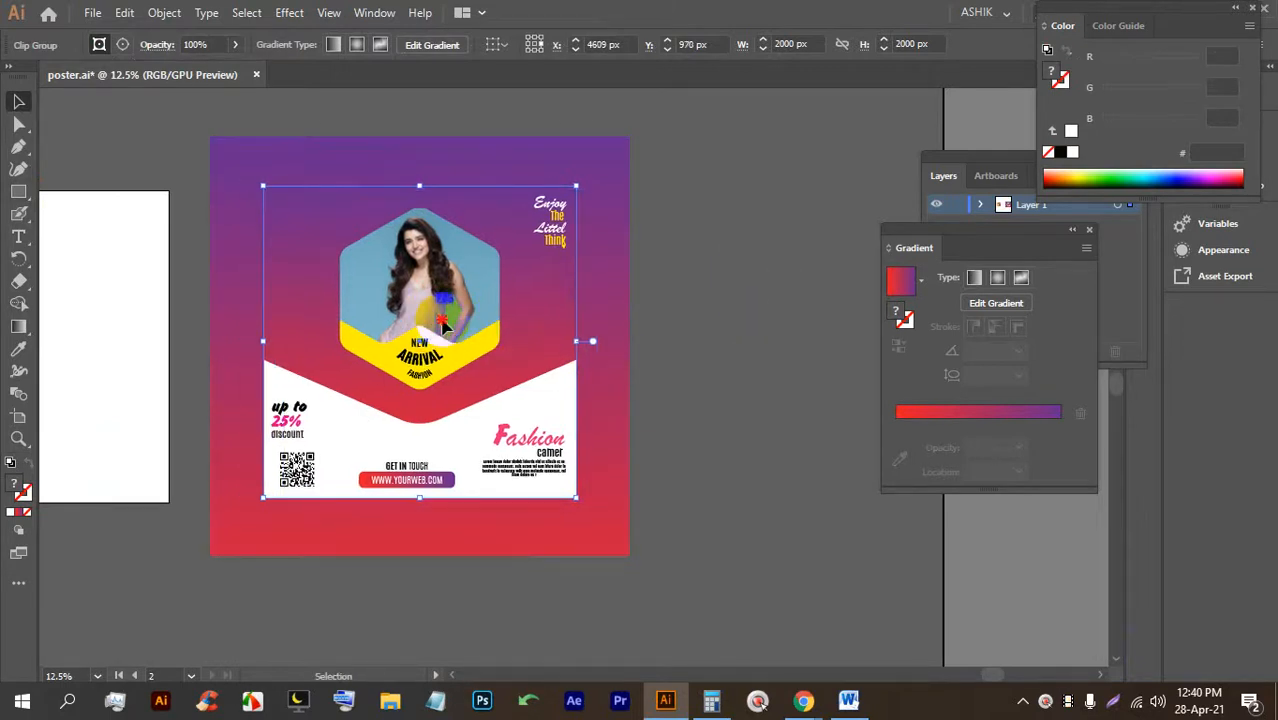
click(699, 434)
click(447, 432)
Resize the gradient square behind the poster so it frames the design as a border.
click(585, 517)
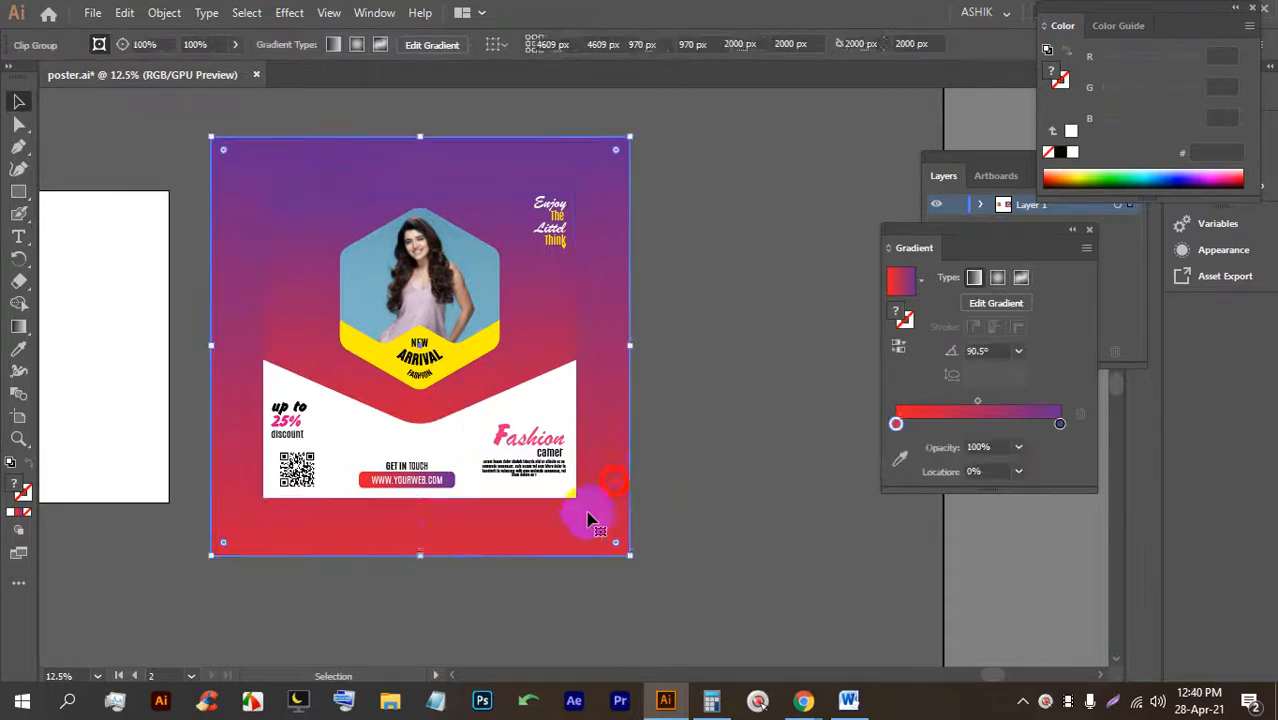
drag(420, 557, 420, 538)
click(701, 453)
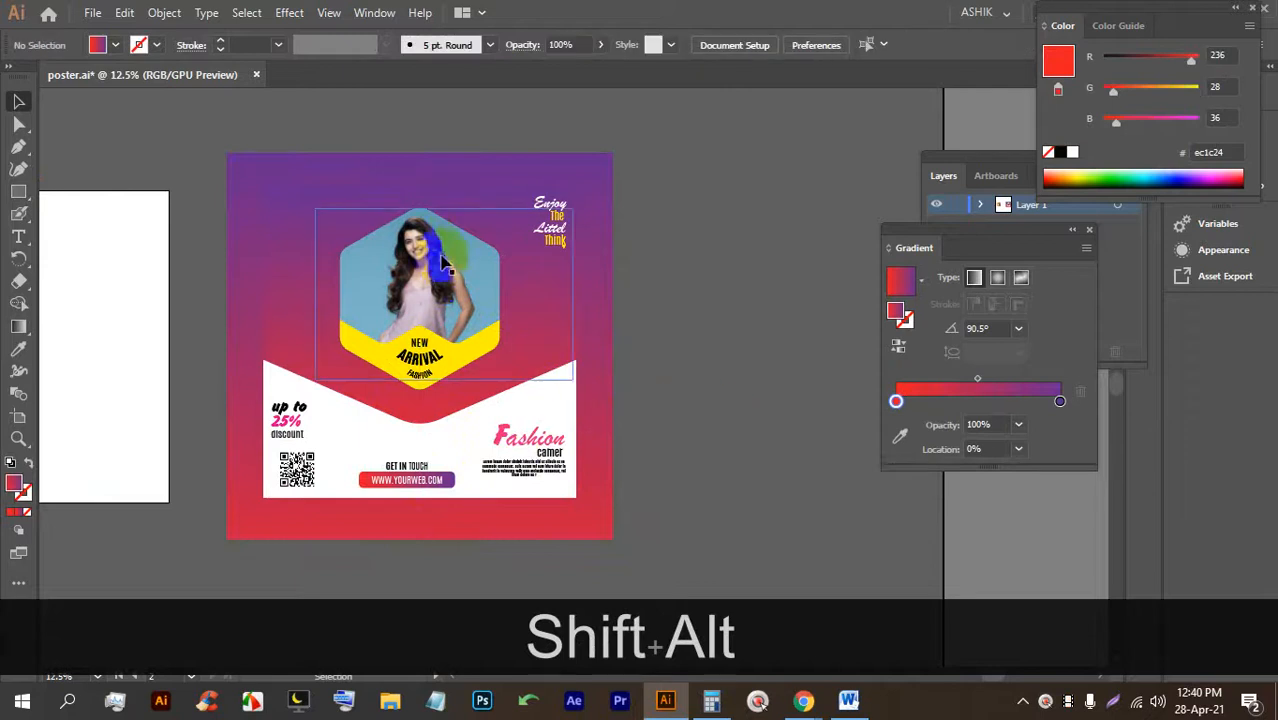
scroll(353, 188, up, 2)
scroll(318, 172, down, 1)
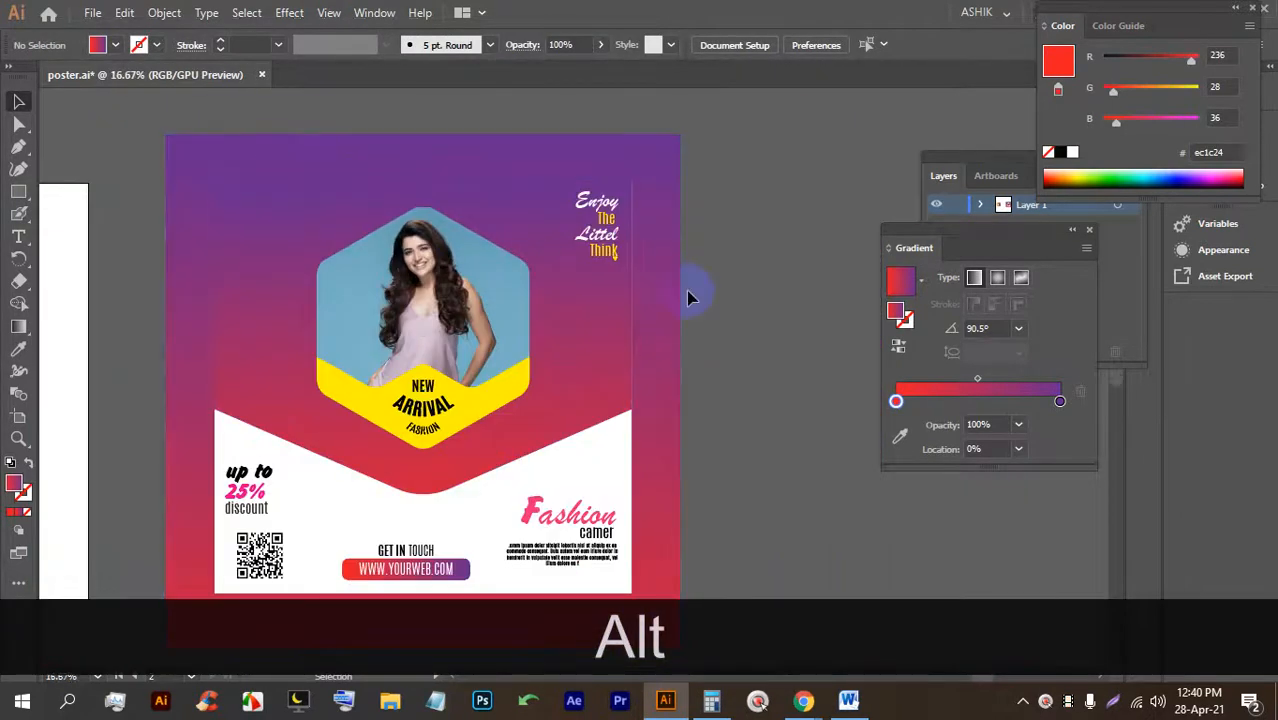
scroll(507, 243, down, 1)
drag(770, 385, 629, 358)
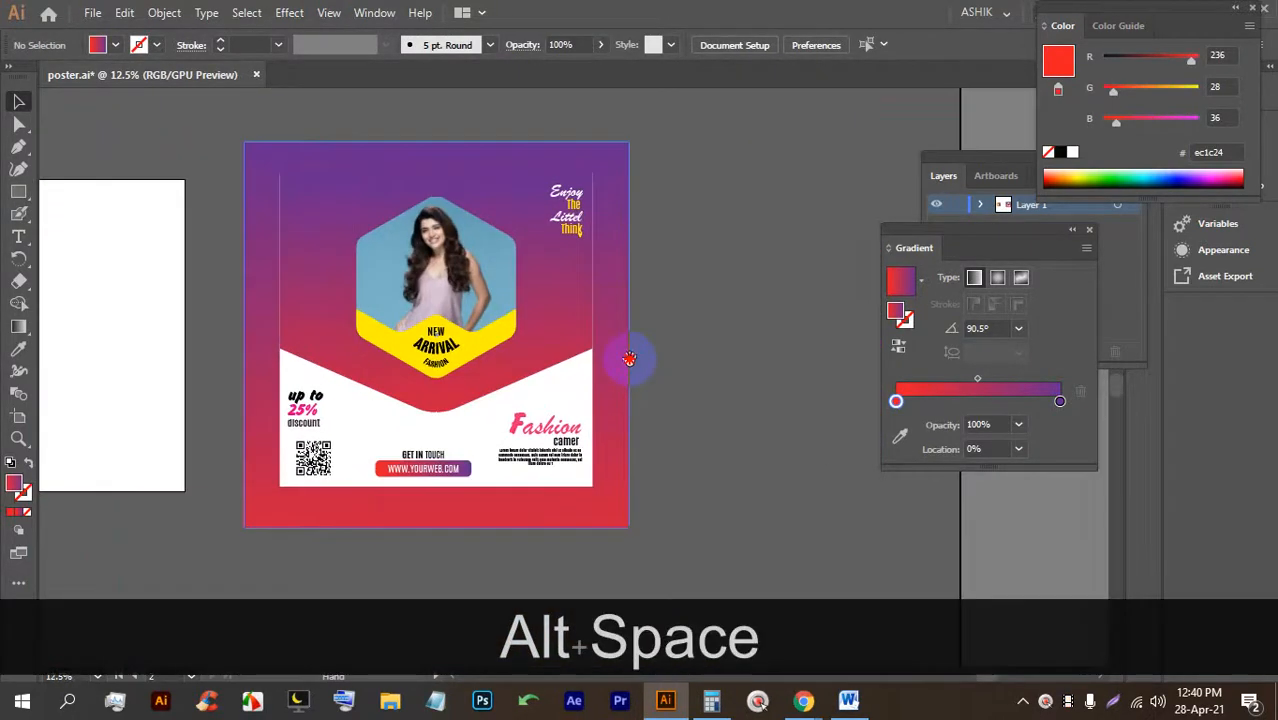
click(603, 337)
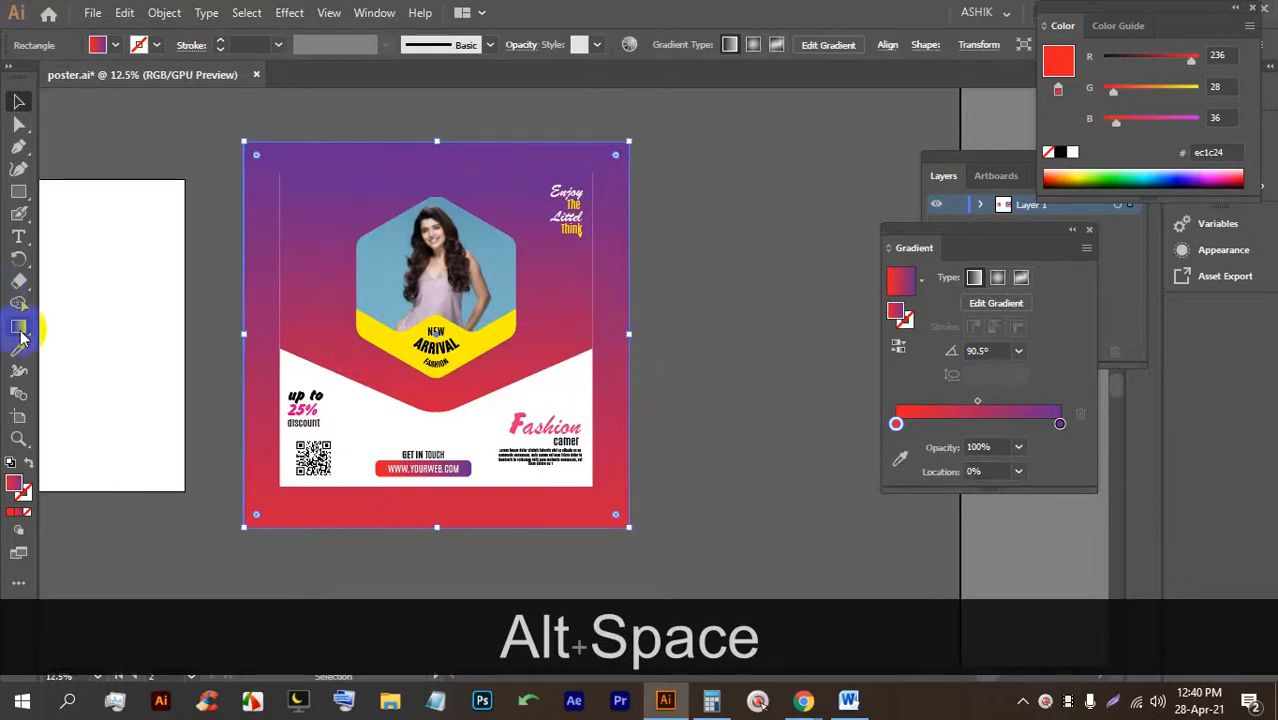
click(20, 330)
Reverse the frame gradient to run from red at the top to purple at the bottom.
mouse_move(461, 518)
mouse_down()
mouse_move(442, 230)
mouse_move(447, 165)
mouse_move(480, 150)
mouse_move(484, 528)
mouse_up()
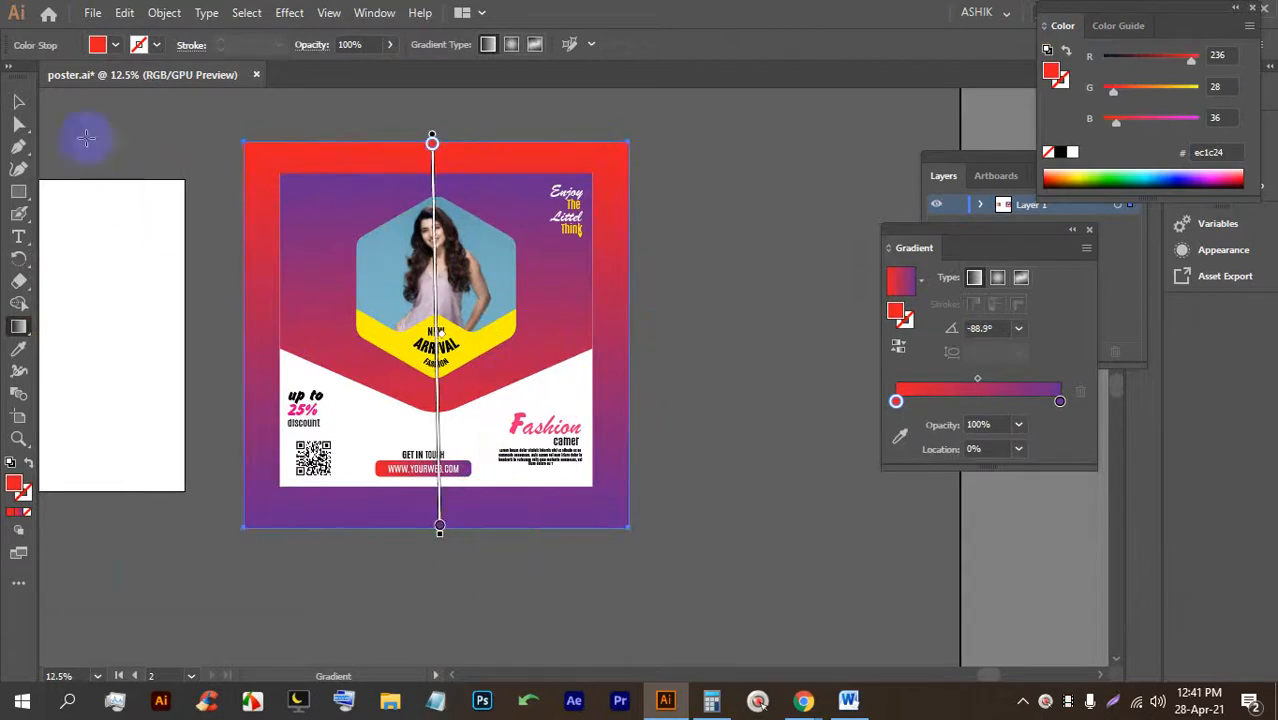
click(19, 102)
click(725, 277)
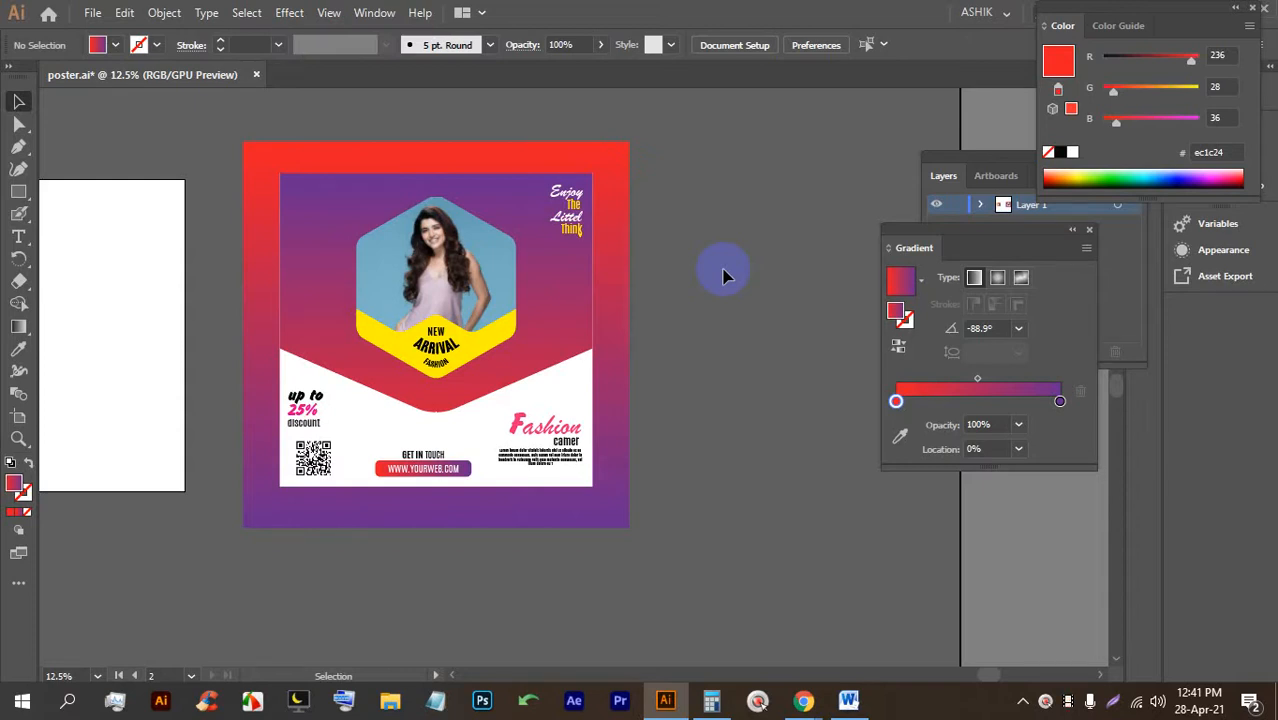
Duplicate the framed poster onto the blank artboard to its left.
scroll(670, 307, down, 1)
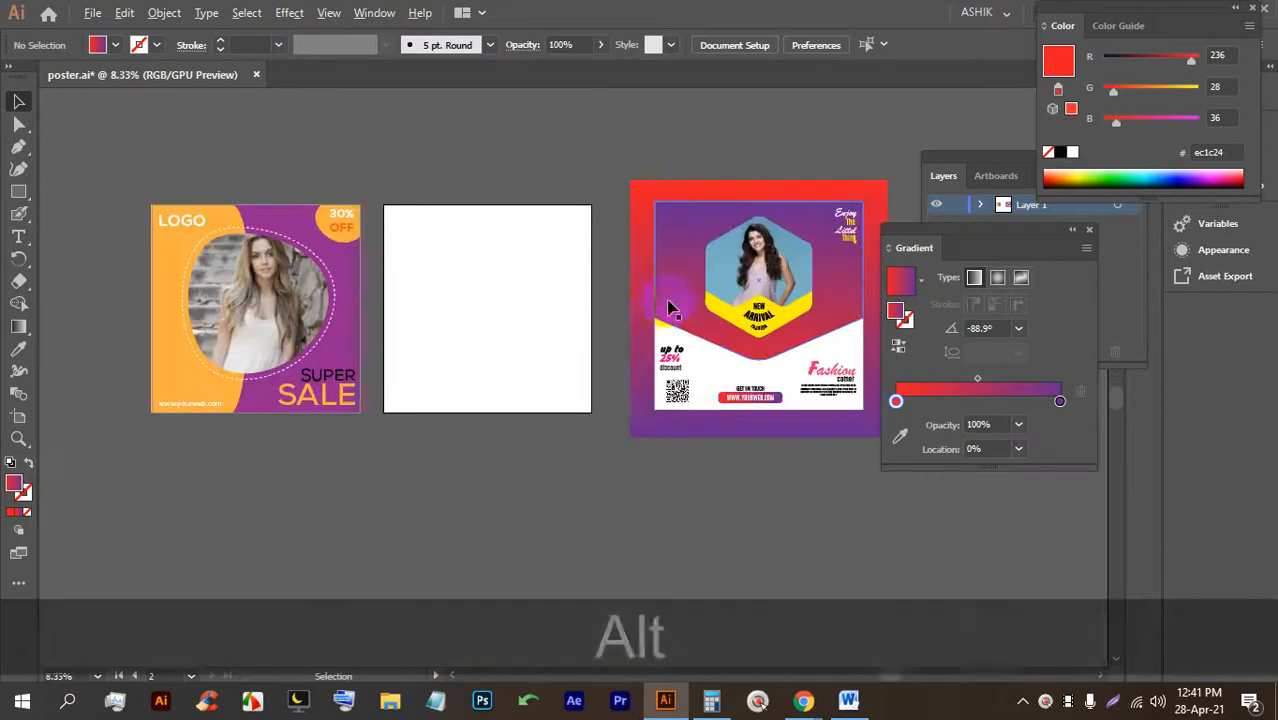
drag(698, 317, 462, 323)
key(space)
drag(593, 335, 408, 335)
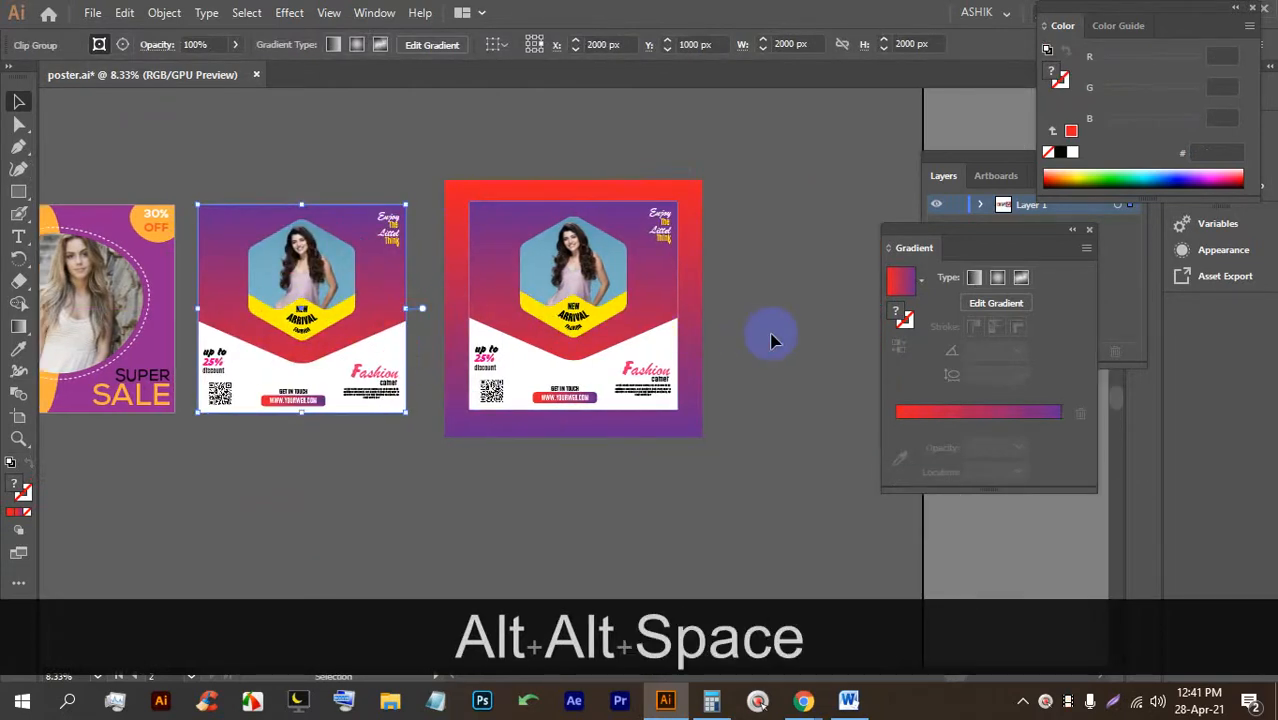
click(773, 335)
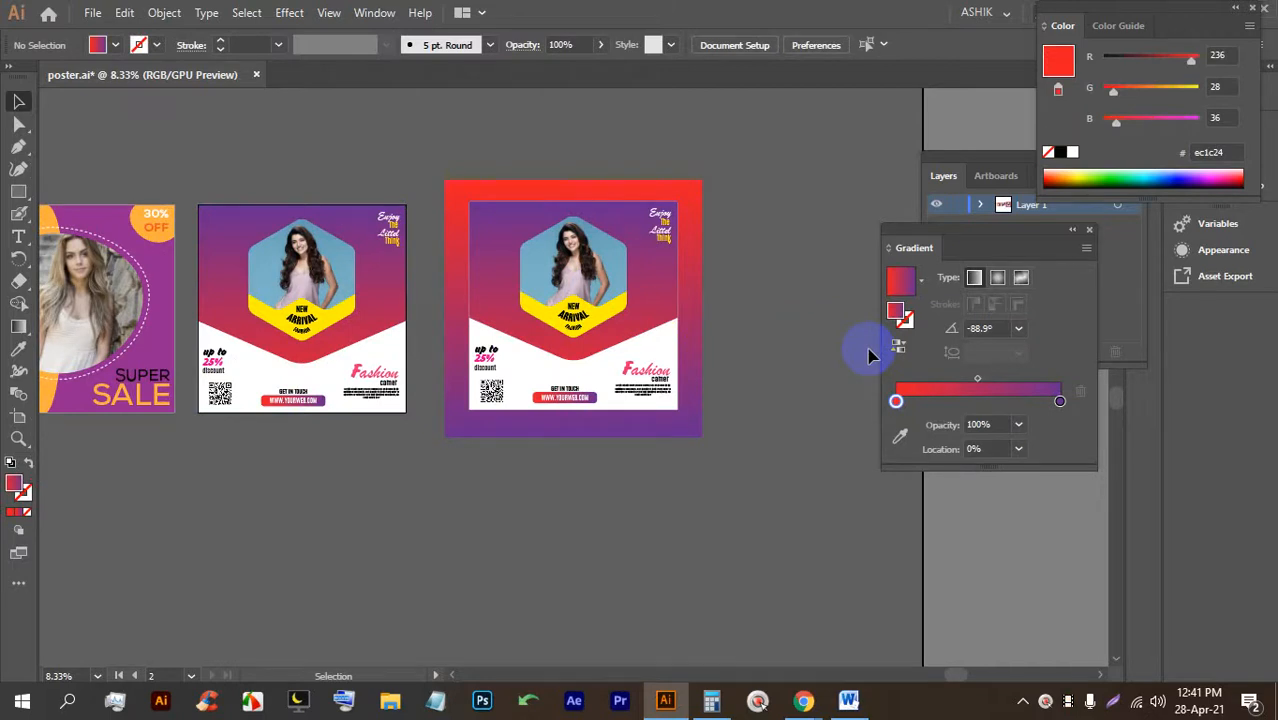
Bring Chrome forward and open the Google Meet chat.
click(720, 615)
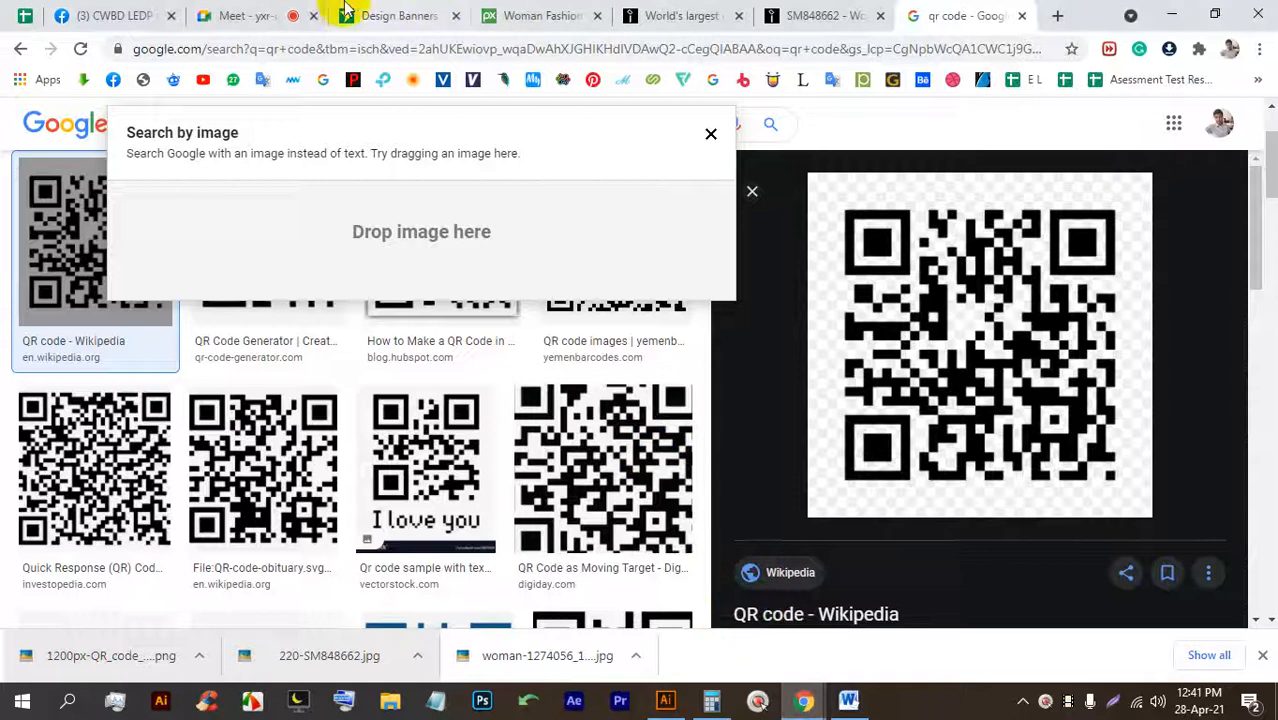
click(285, 15)
click(963, 122)
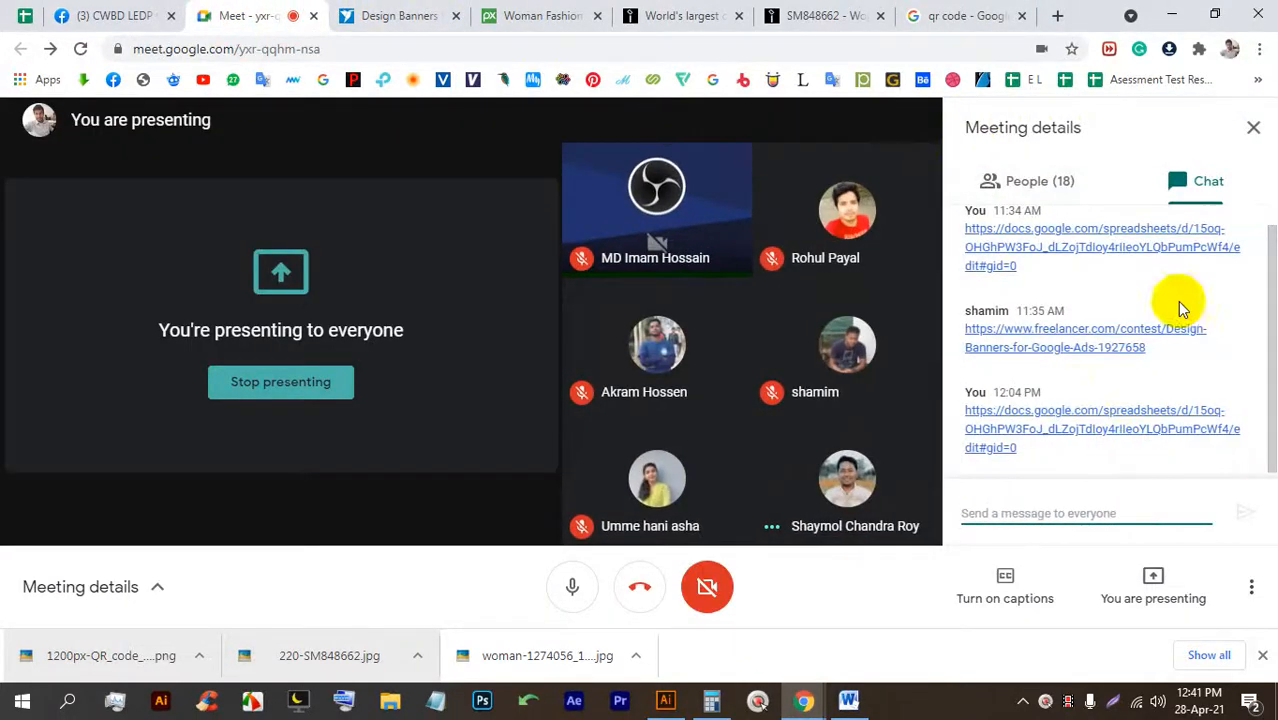
click(1250, 129)
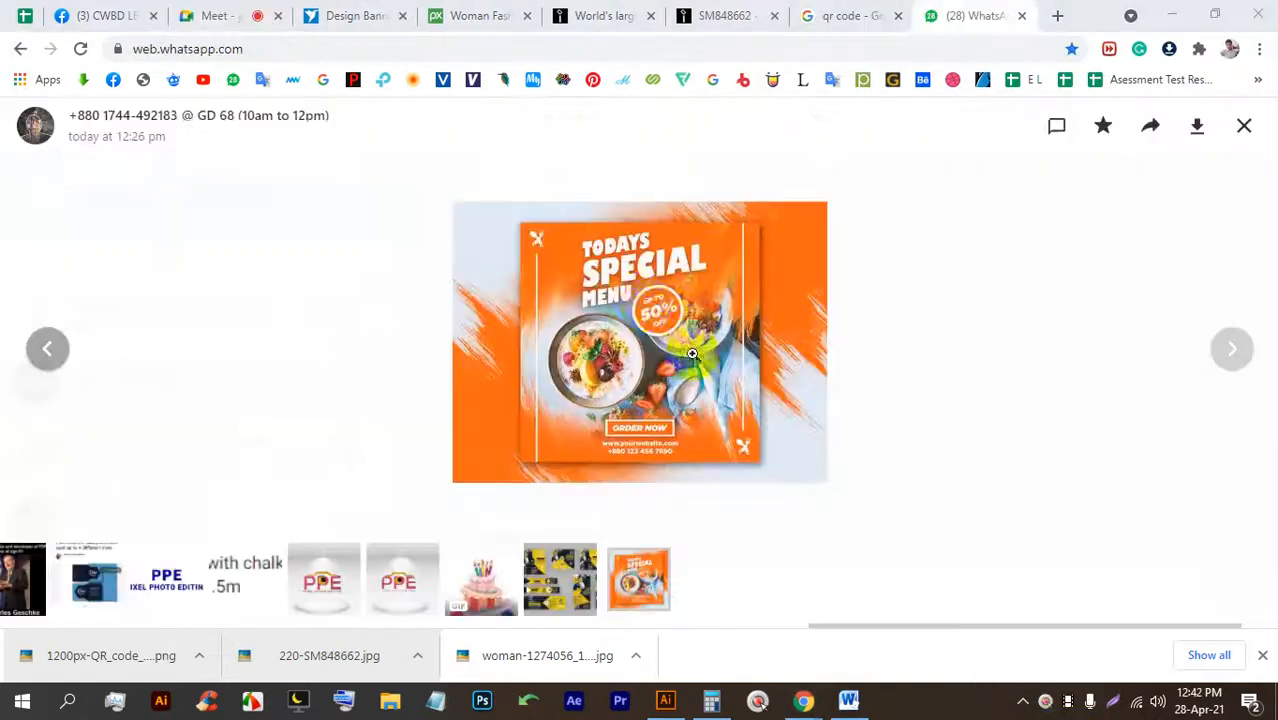
View the shared food-menu poster, then open a new tab on the Google homepage.
click(648, 305)
click(647, 305)
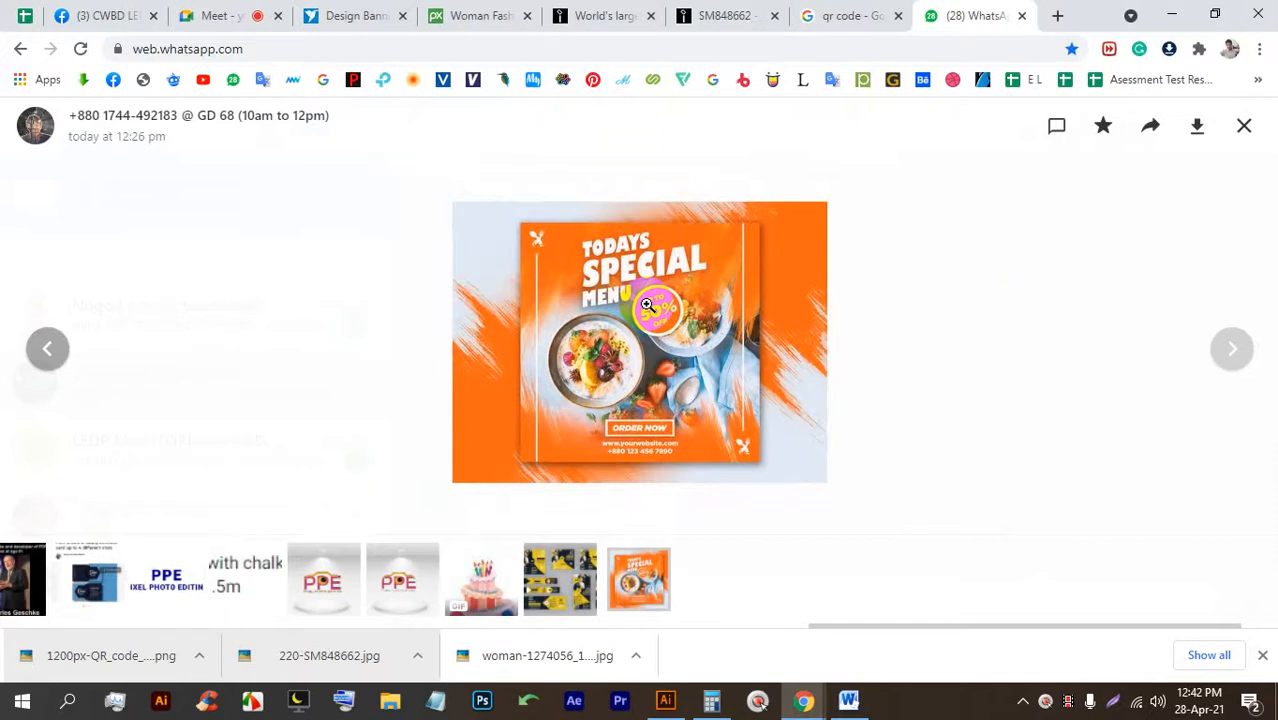
click(1241, 130)
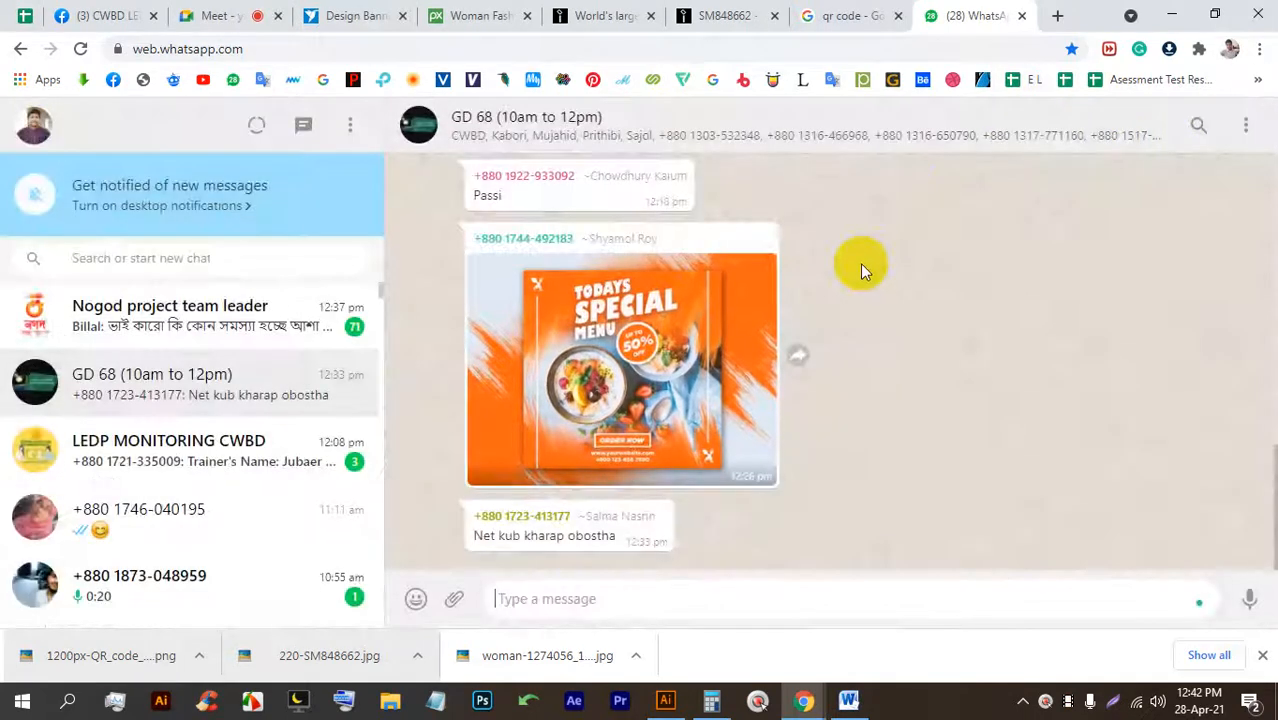
click(1057, 15)
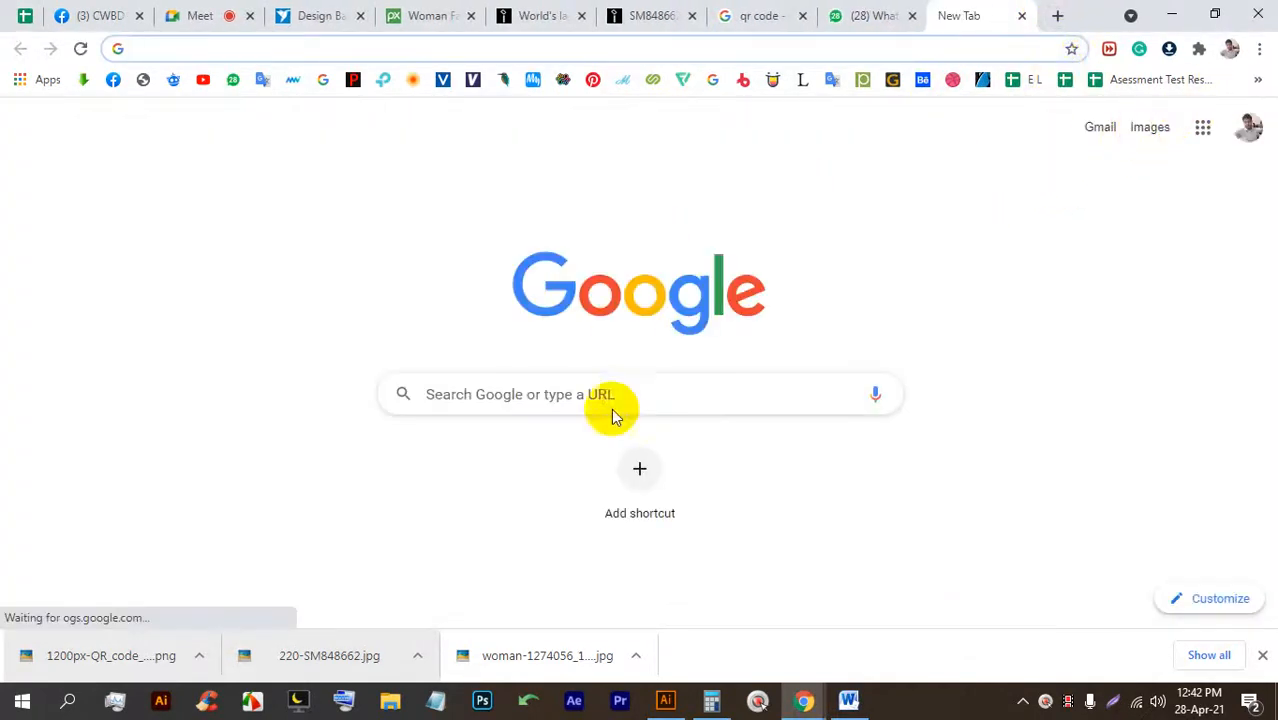
click(719, 394)
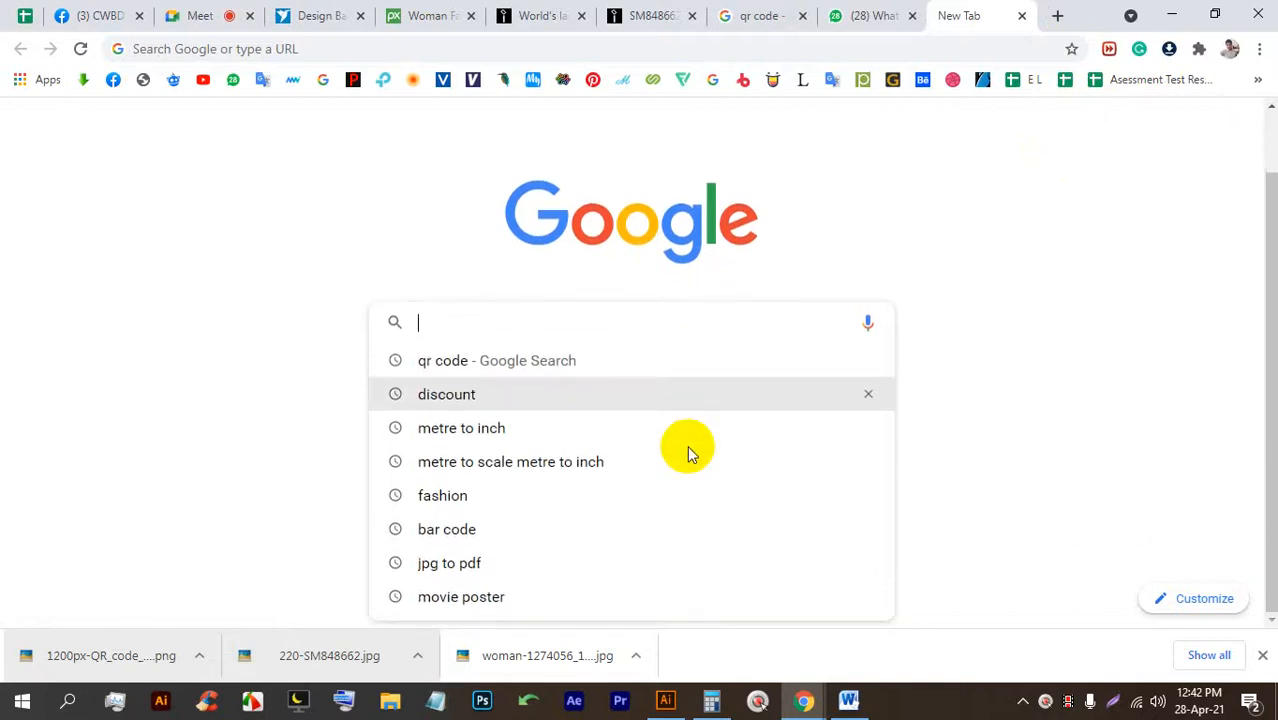
Search Google for 'brush vector' and show the image results.
click(696, 294)
click(882, 390)
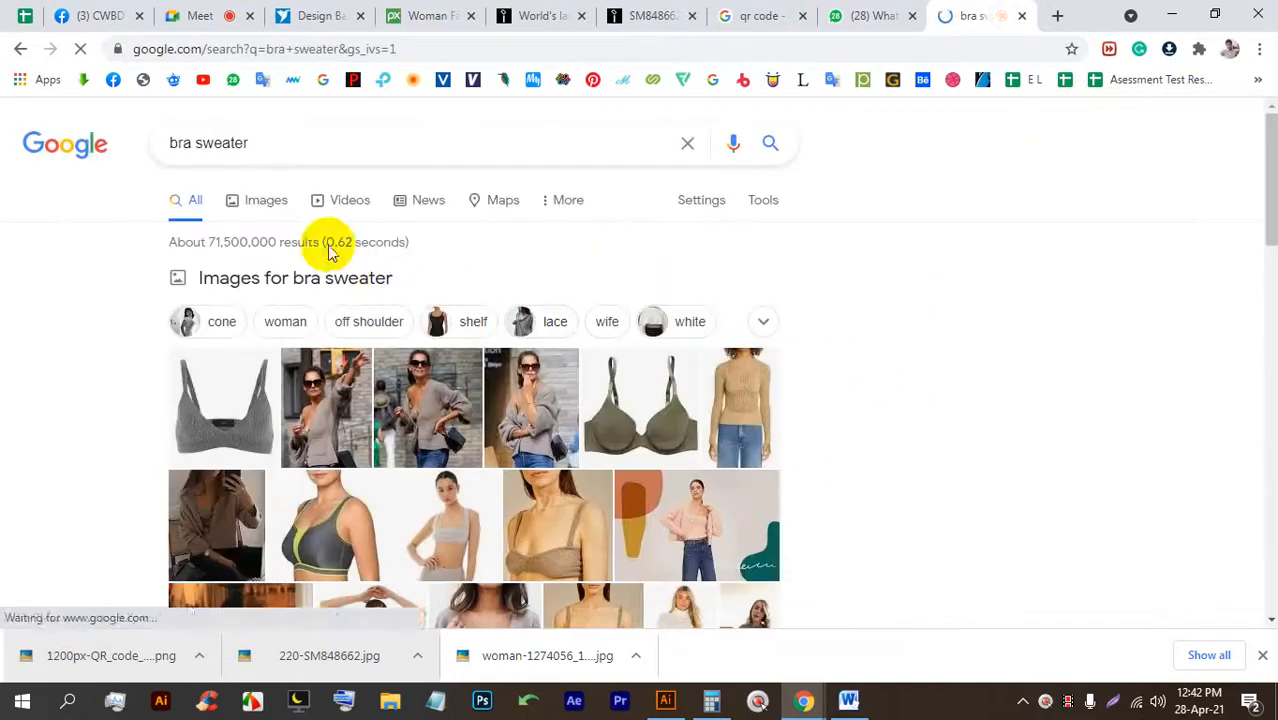
click(730, 149)
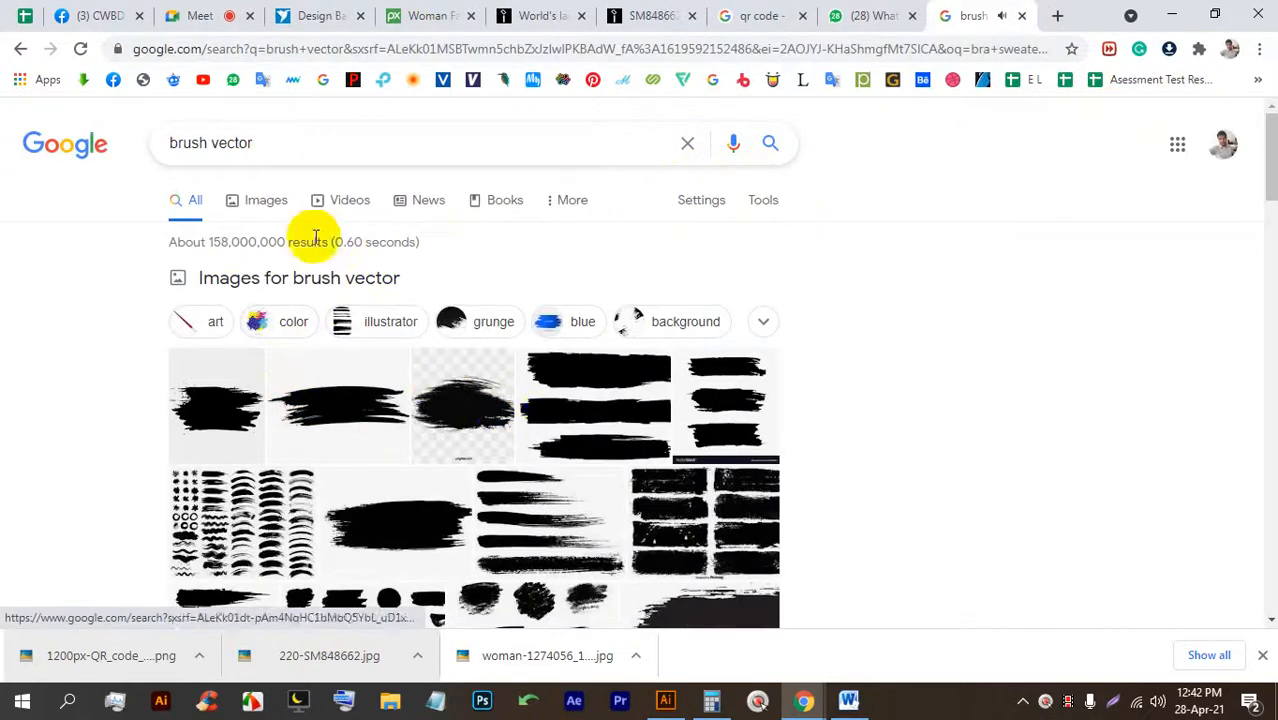
click(266, 200)
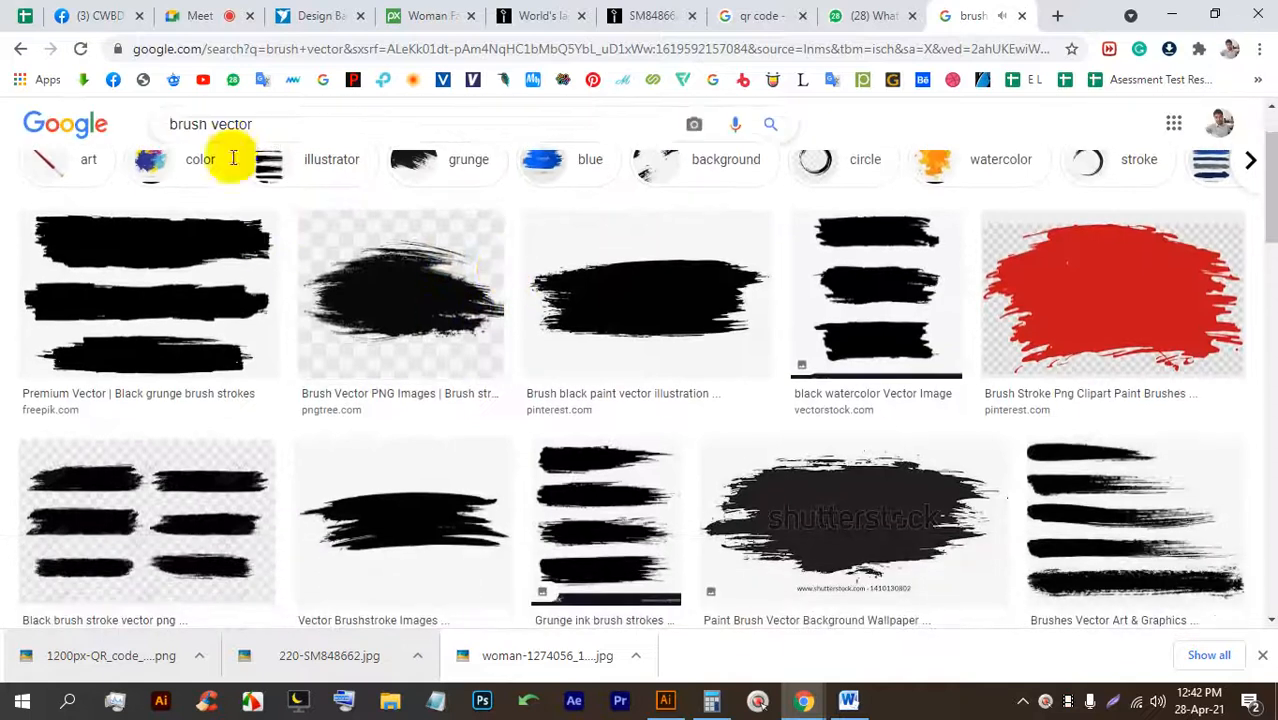
click(222, 15)
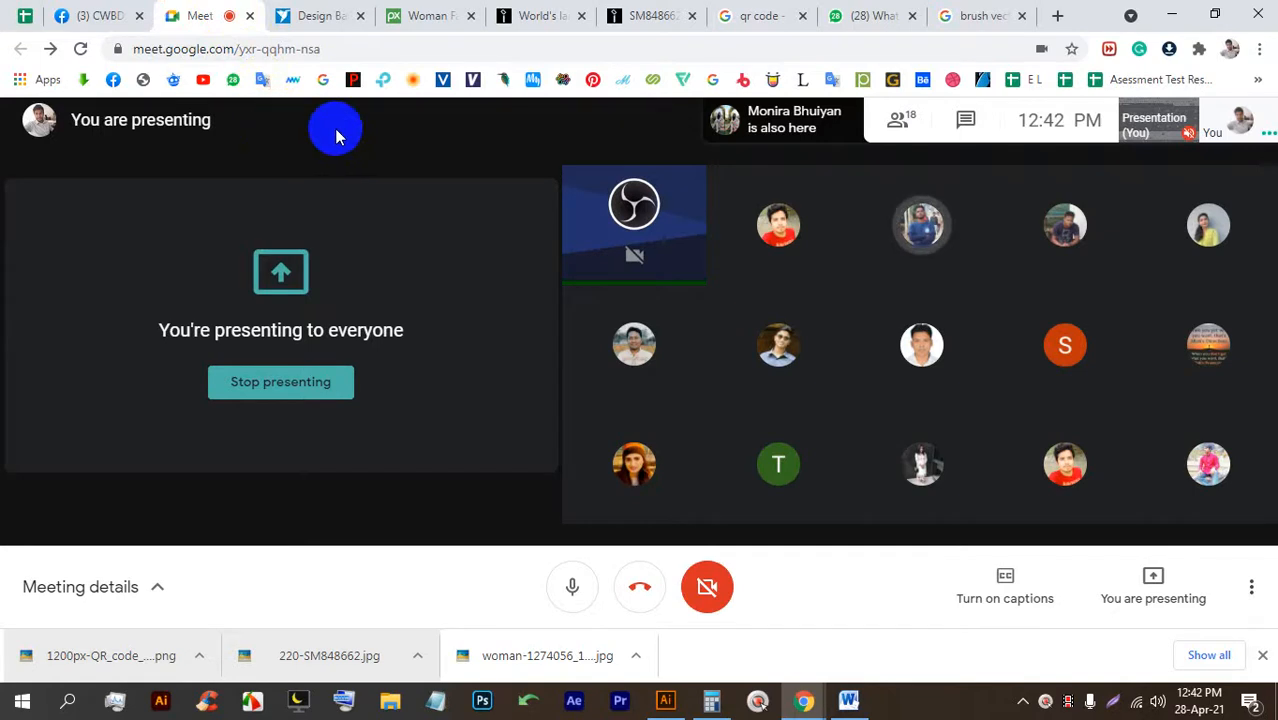
click(972, 14)
Copy the black brush-paint image and paste it into the Illustrator poster file.
click(634, 280)
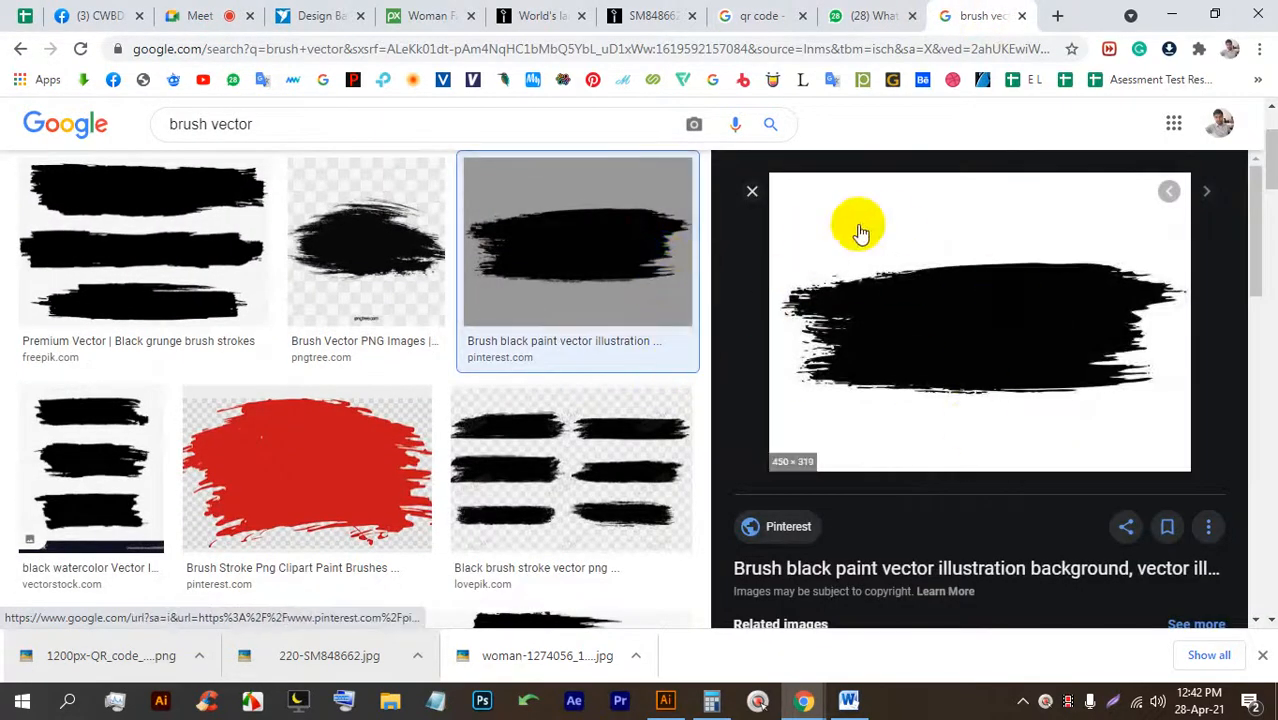
right_click(892, 225)
click(930, 451)
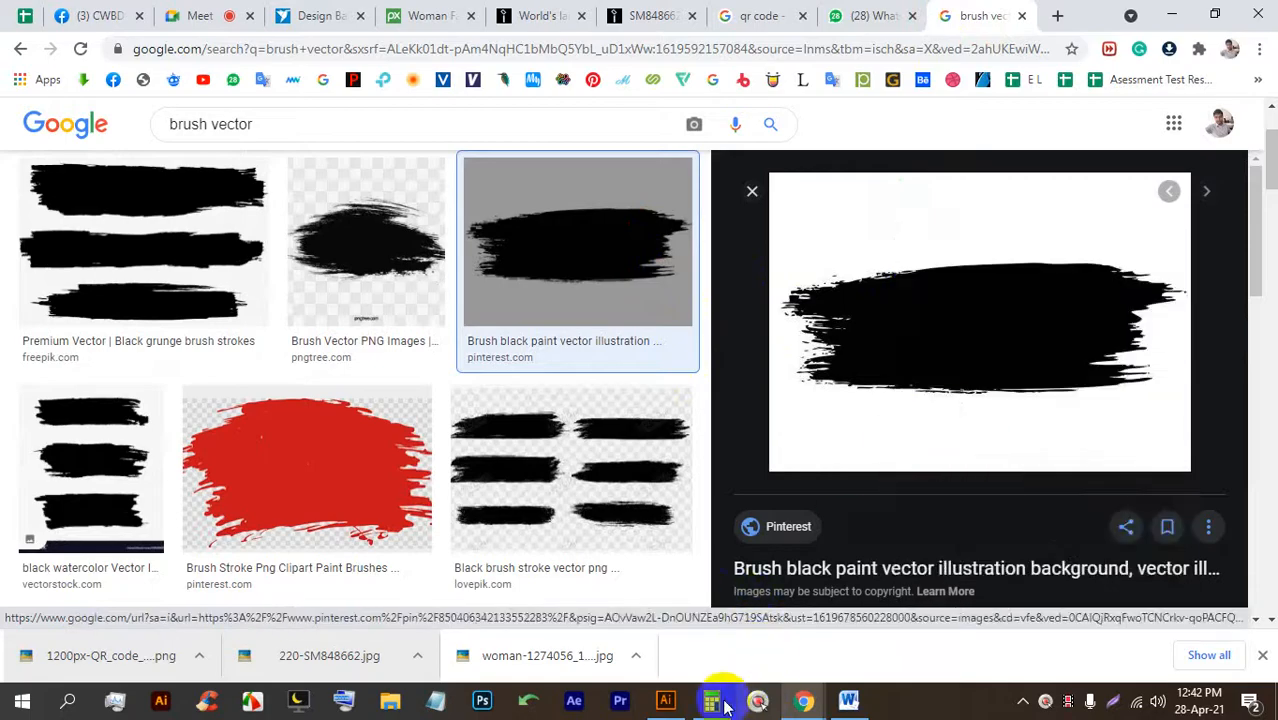
click(665, 701)
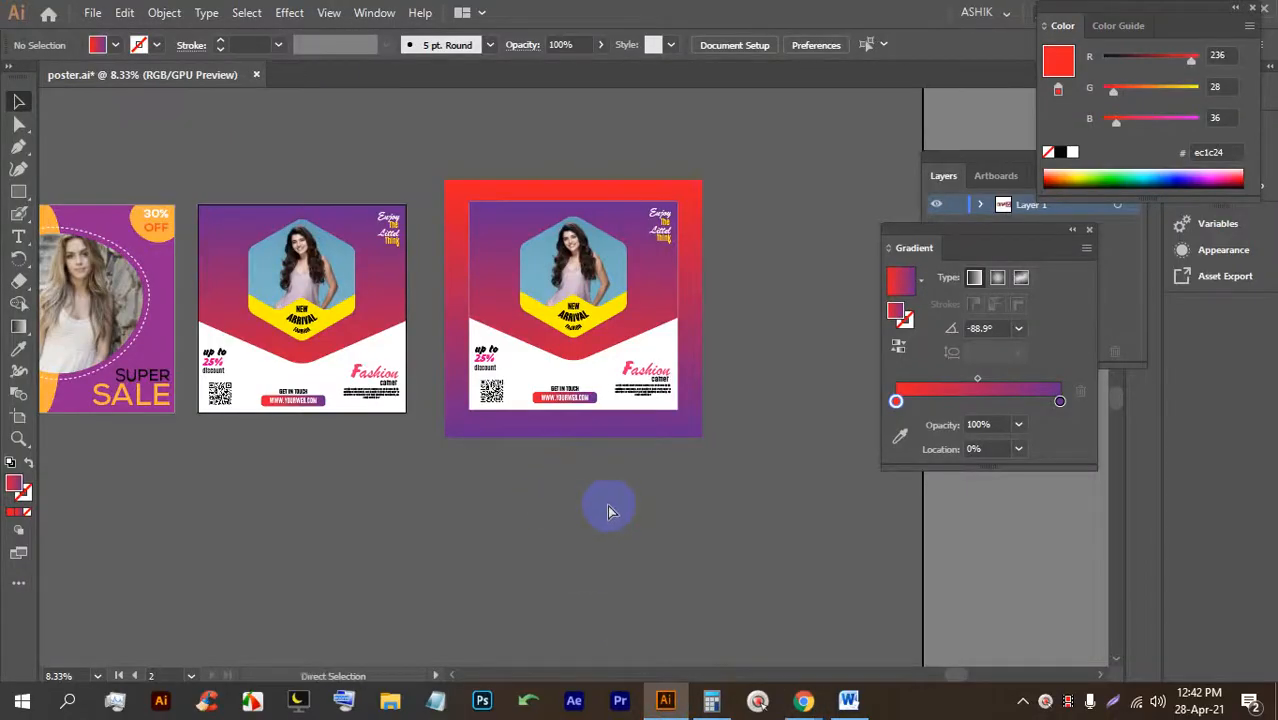
key(ctrl+v)
Move the pasted brush image off the poster and enlarge it from its centre.
drag(578, 375, 403, 495)
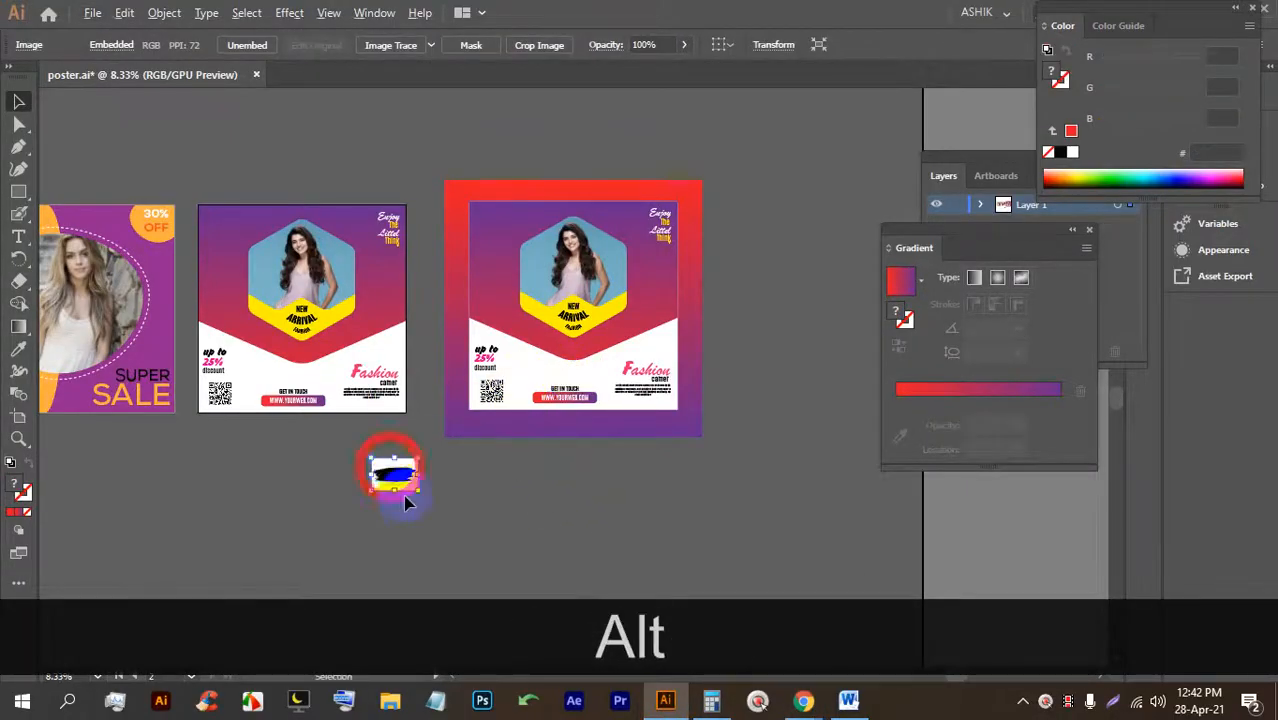
alt+scroll(395, 485, up, 3)
mouse_move(366, 455)
alt+shift+mouse_down()
mouse_move(342, 550)
mouse_move(411, 440)
alt+shift+mouse_up()
alt+scroll(360, 500, down, 2)
alt+scroll(390, 430, up, 2)
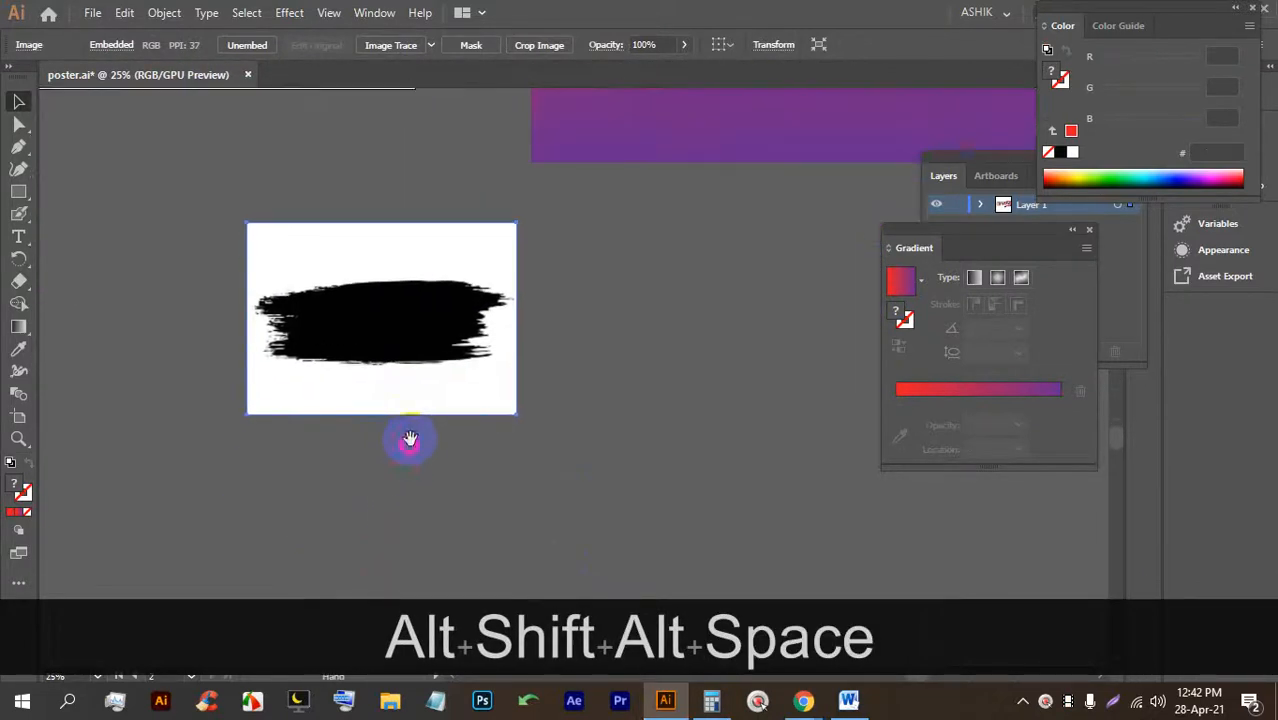
Image Trace and expand the brush image, ungroup it, and delete the white background shape.
click(392, 45)
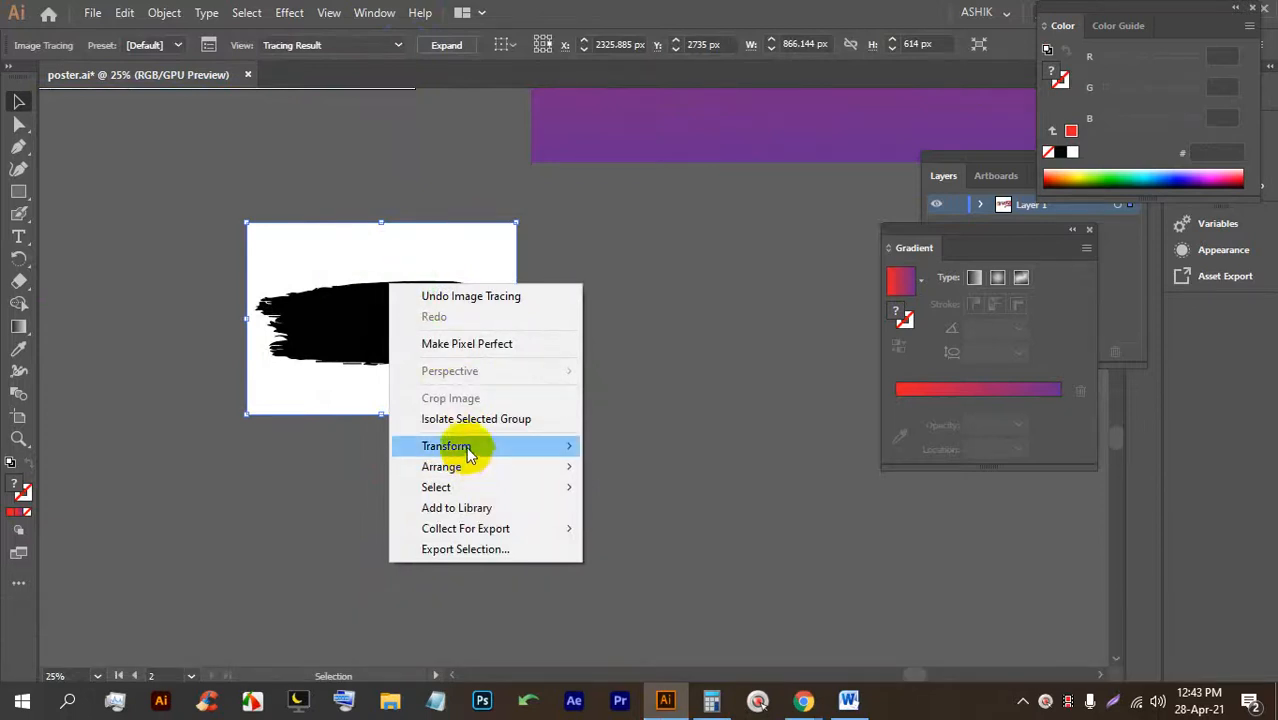
click(328, 302)
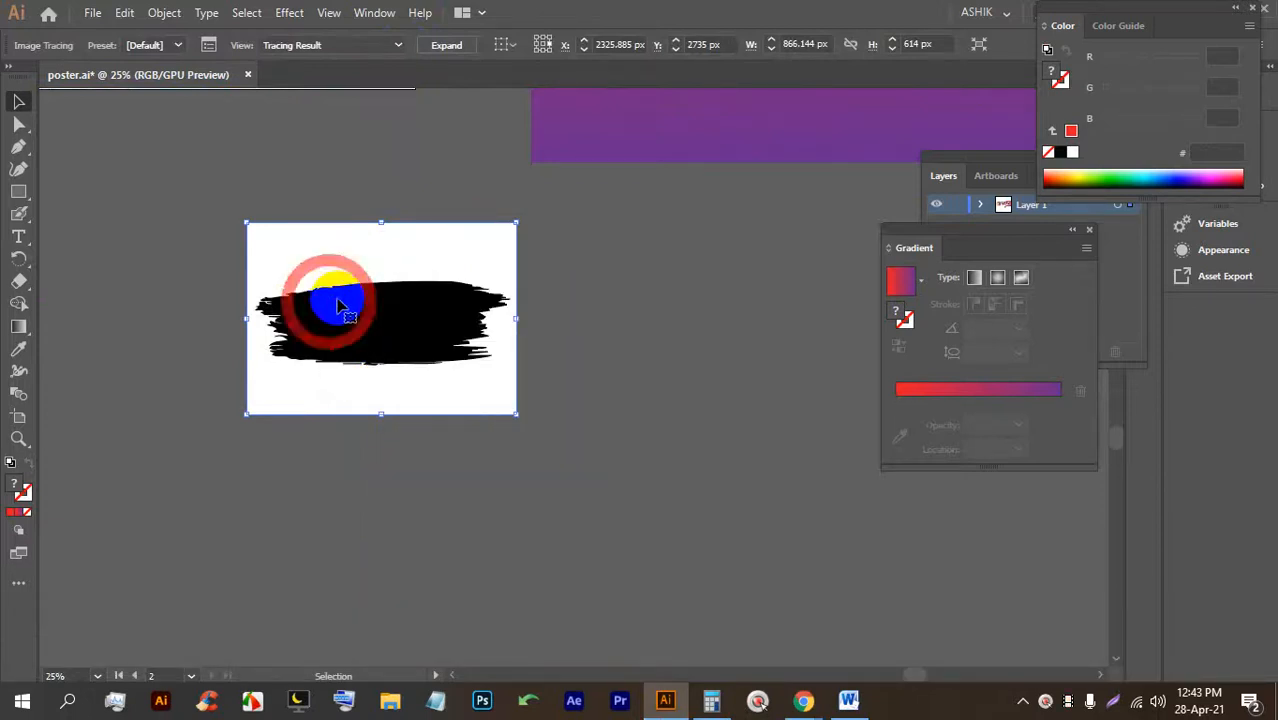
click(446, 45)
right_click(344, 266)
click(399, 422)
click(610, 365)
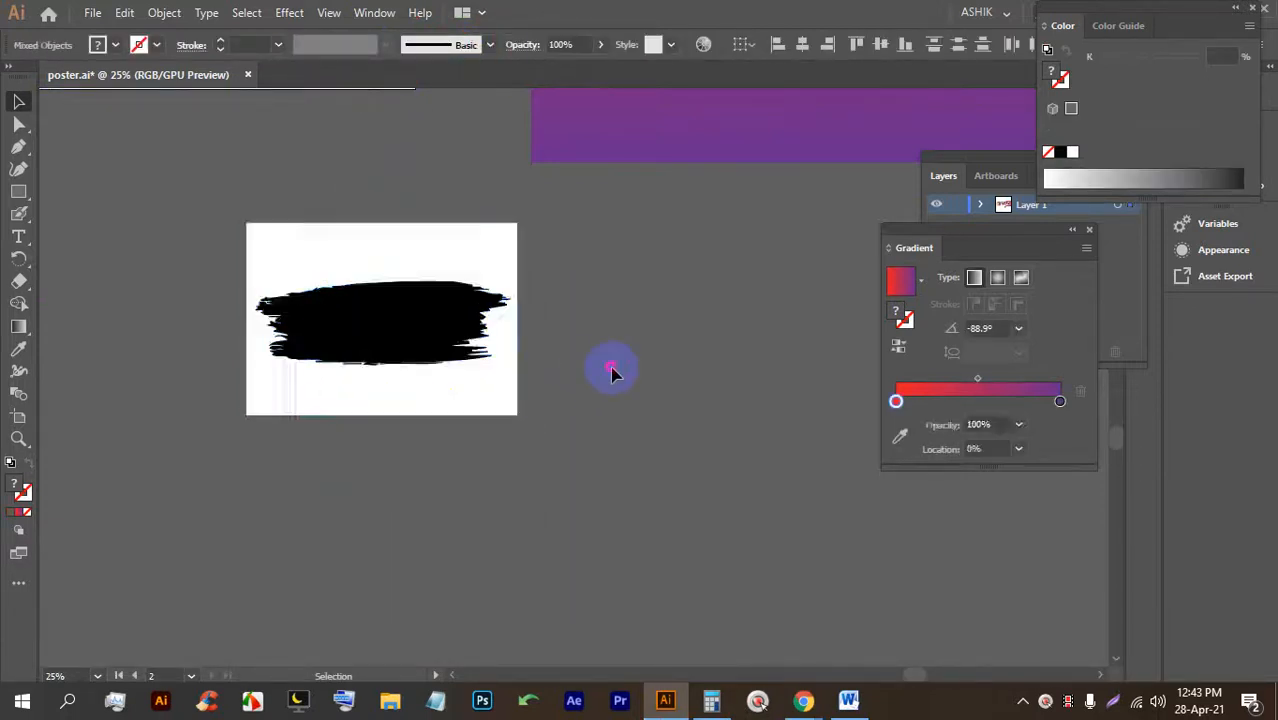
click(499, 262)
key(BackSpace)
Enlarge the black brush-stroke shape from its centre below the posters.
click(401, 300)
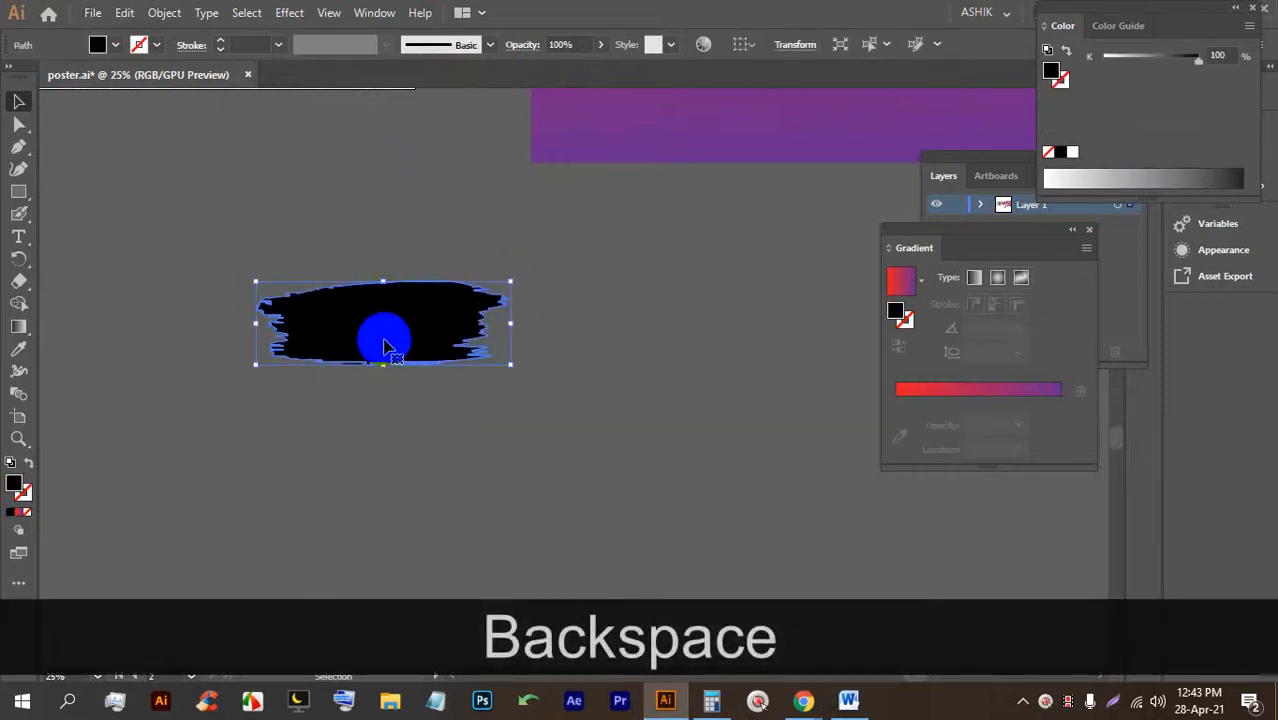
scroll(442, 306, up, 3)
scroll(450, 316, down, 3)
mouse_move(430, 363)
mouse_down()
mouse_move(440, 359)
mouse_move(422, 362)
mouse_move(412, 460)
mouse_up()
scroll(401, 371, down, 2)
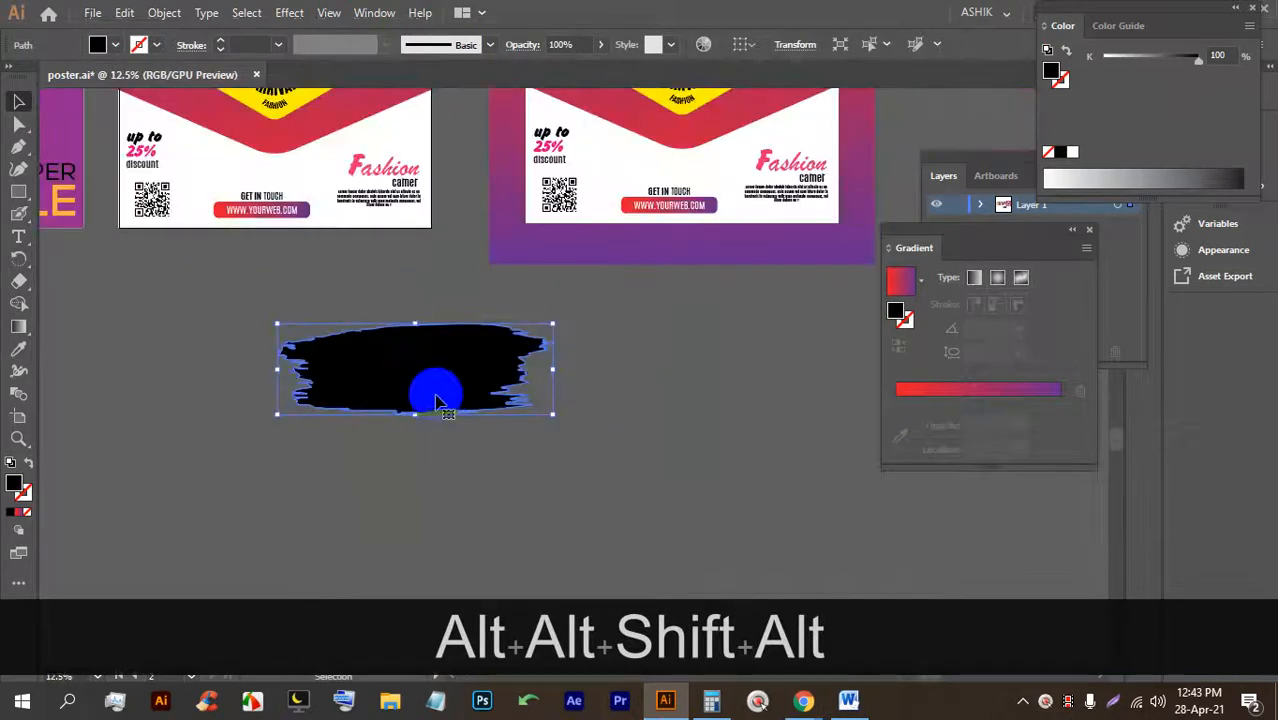
scroll(422, 385, up, 1)
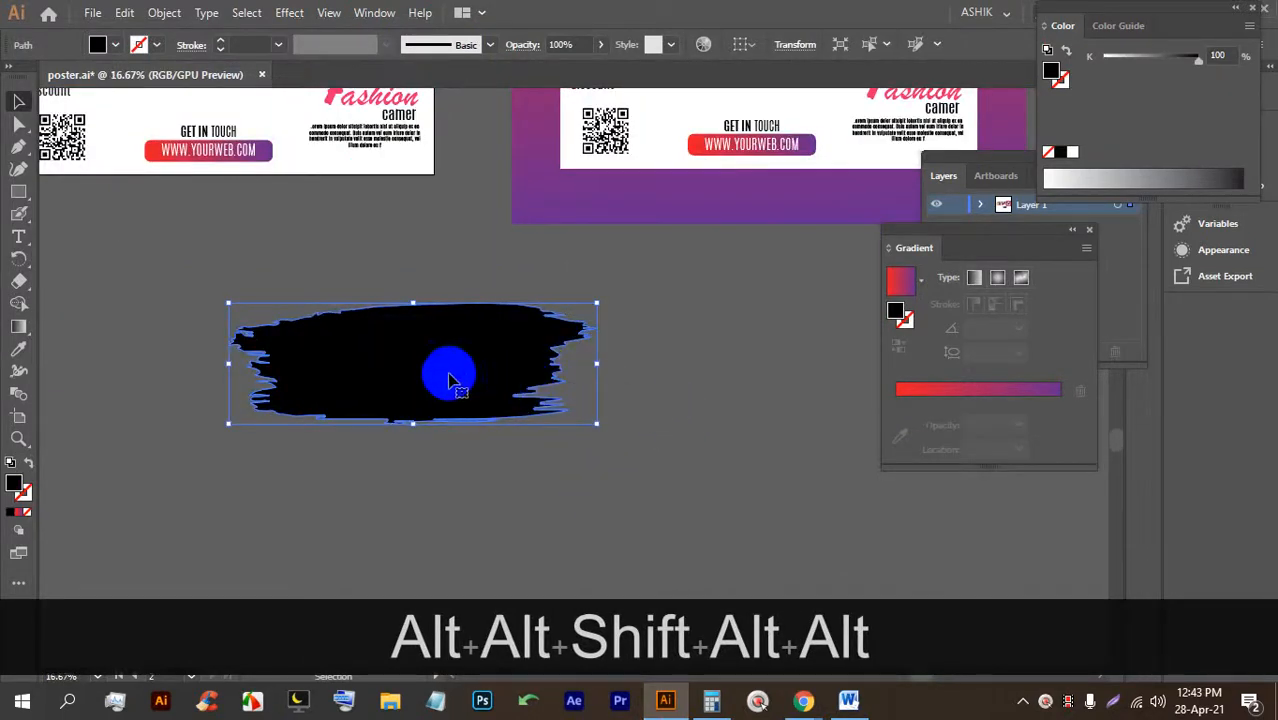
click(737, 368)
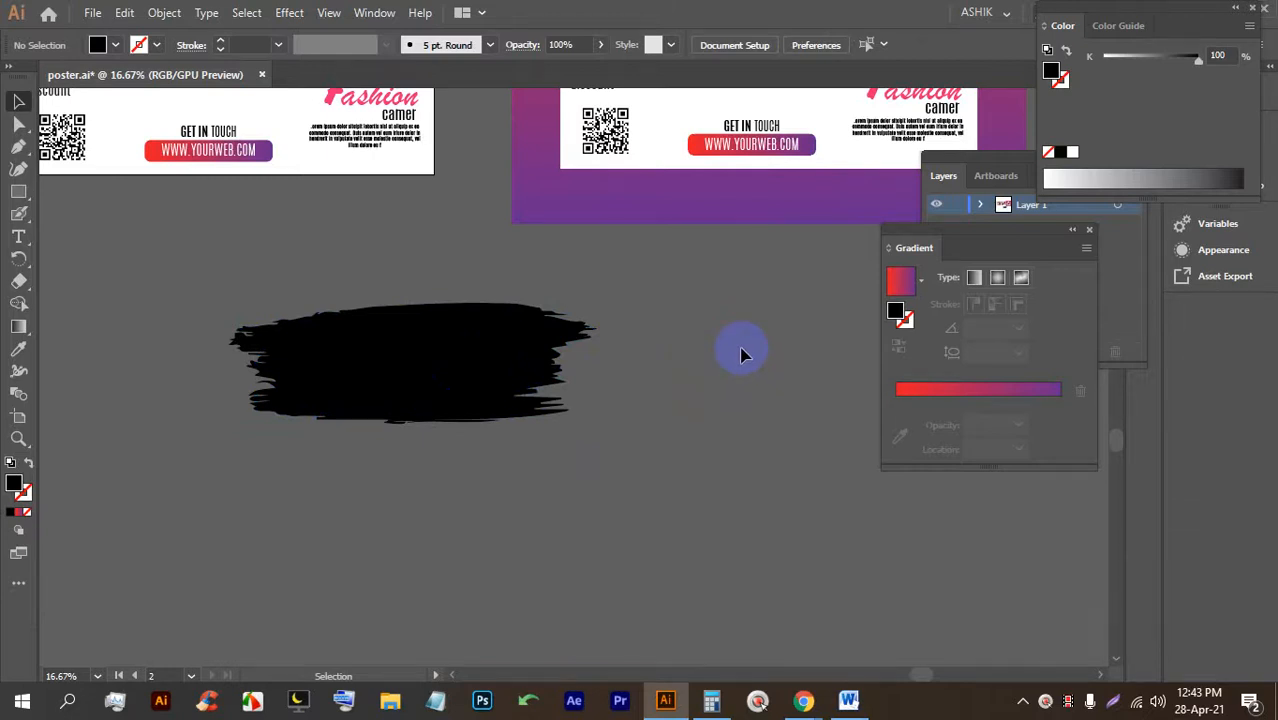
scroll(741, 355, down, 3)
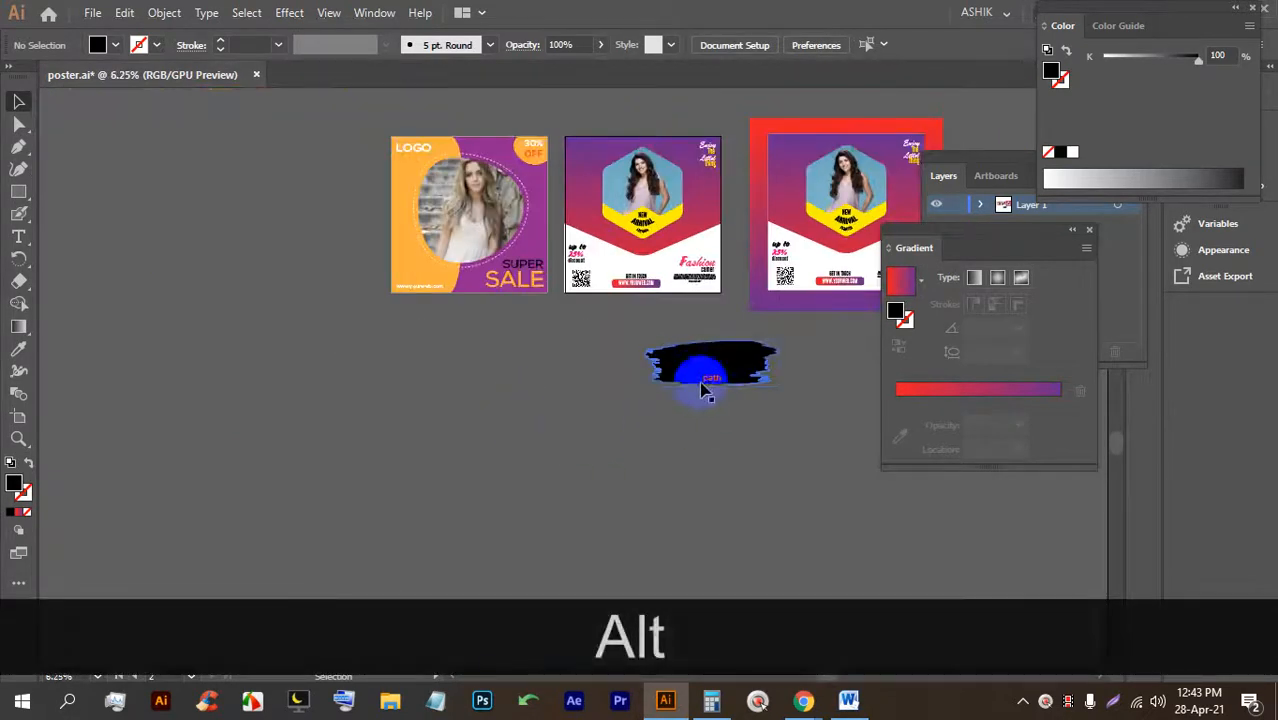
click(699, 368)
Delete the brush shape and save poster.ai.
key(BackSpace)
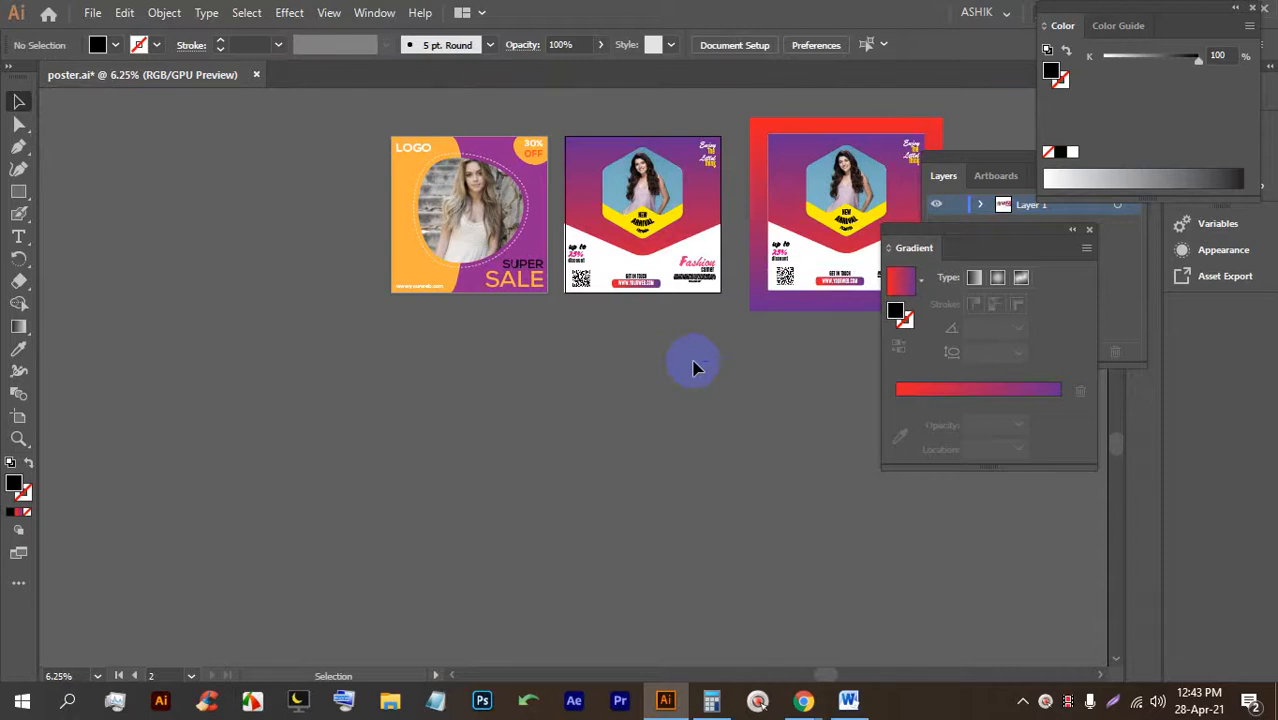
drag(625, 345, 400, 438)
key(ctrl+s)
key(ctrl+s)
key(ctrl+s)
key(ctrl+s)
key(ctrl+s)
key(ctrl+s)
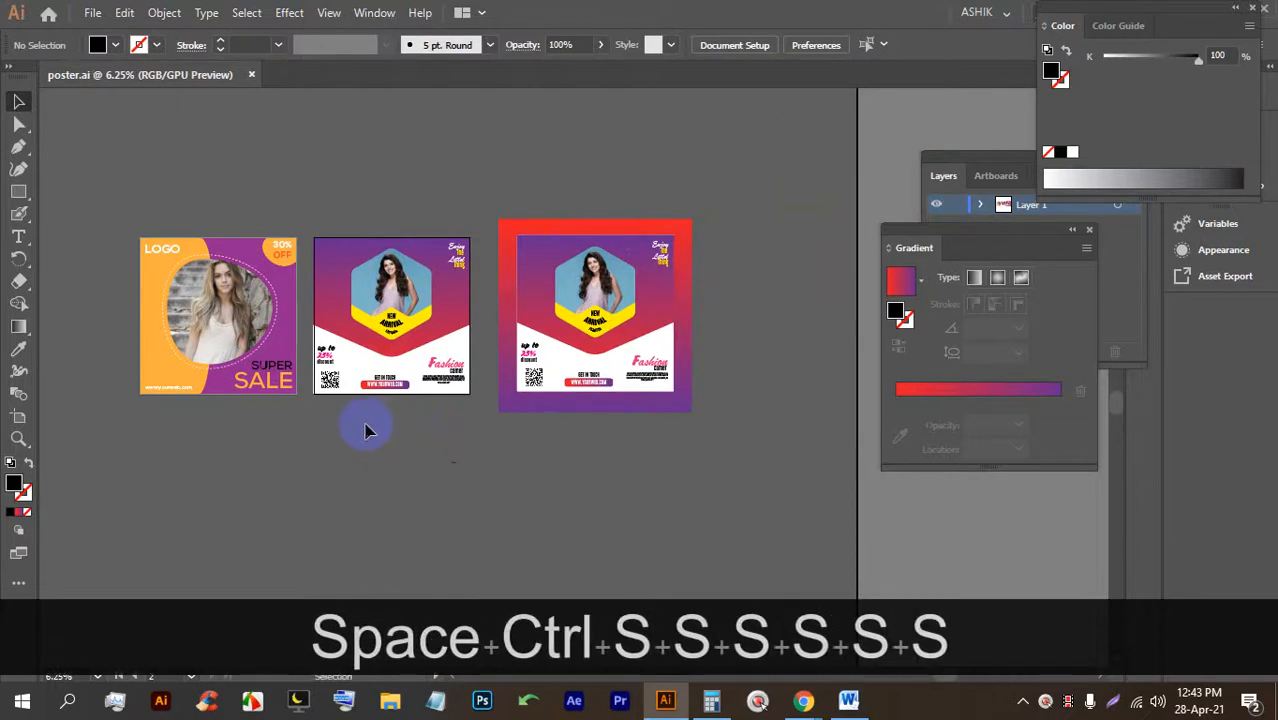
Close the Color panel, minimize Illustrator, and return to the Google Meet tab.
click(1251, 8)
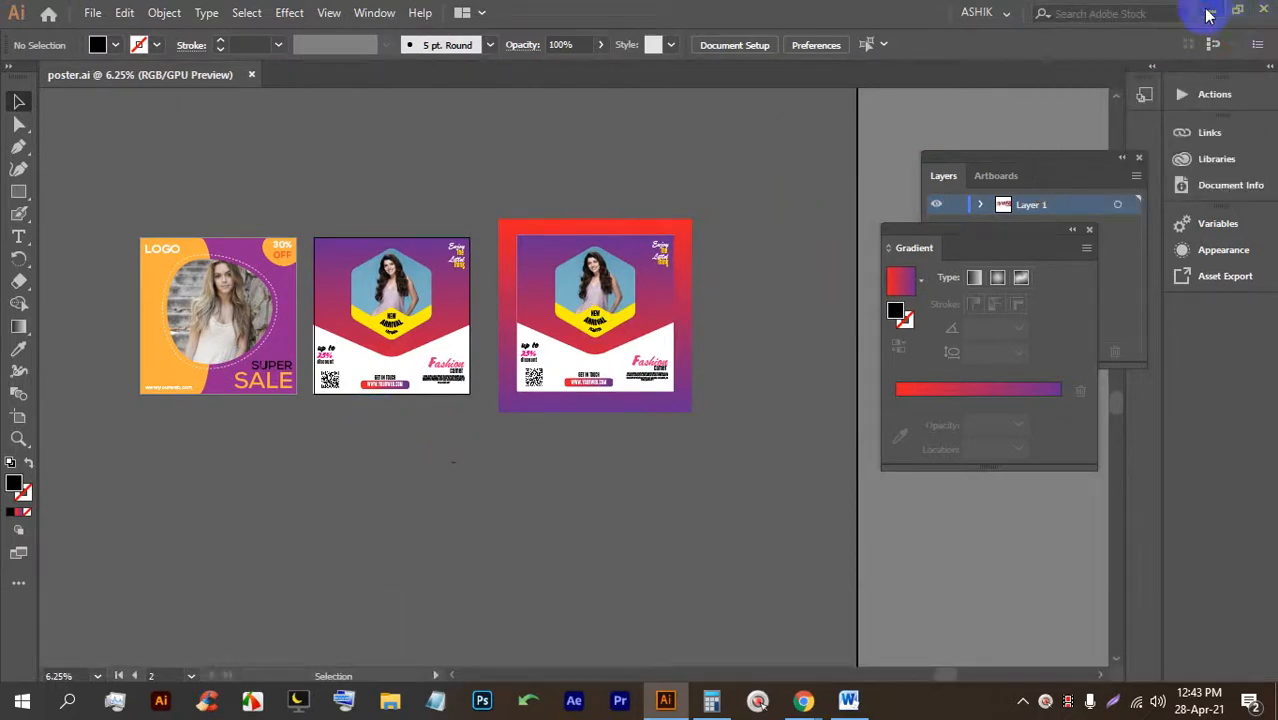
click(1208, 12)
click(222, 15)
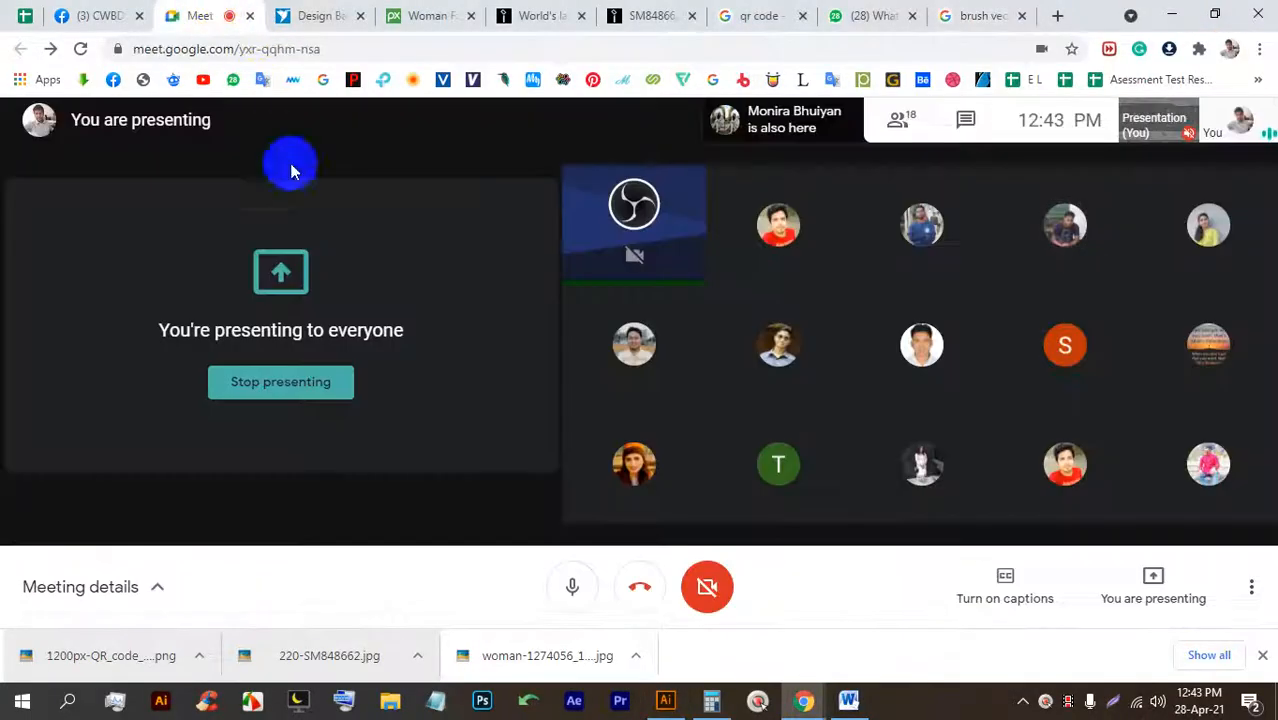